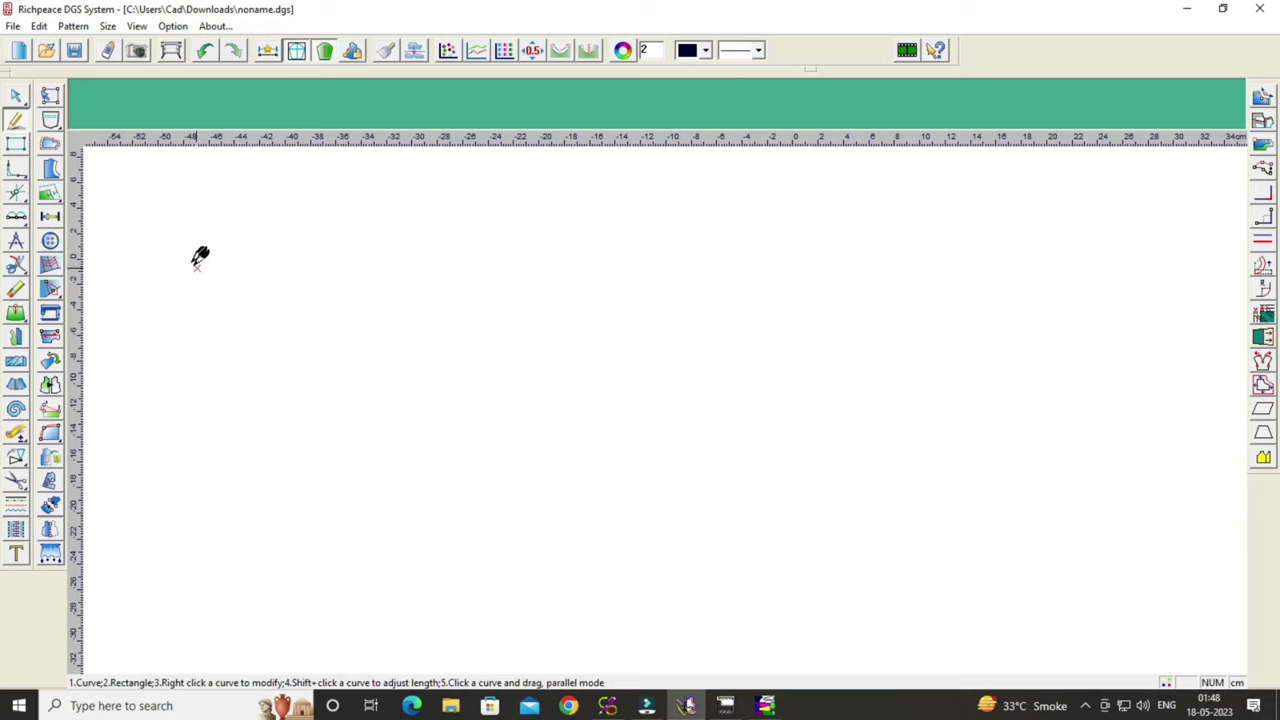
Draw a rectangle and set its size to 75 by 27 cm.
left_click_drag(190, 259, 746, 567)
left_click_drag(914, 573, 1152, 568)
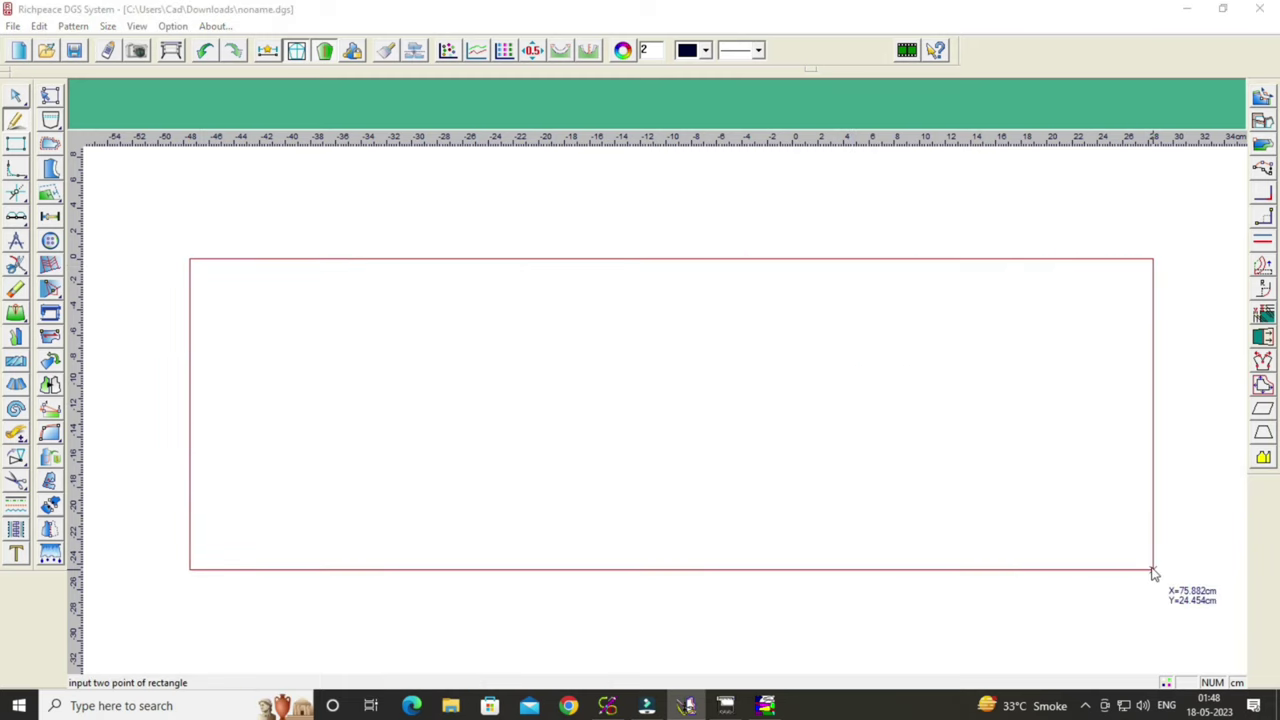
left_click(1035, 462)
key("BackSpace")
key("BackSpace")
key("BackSpace")
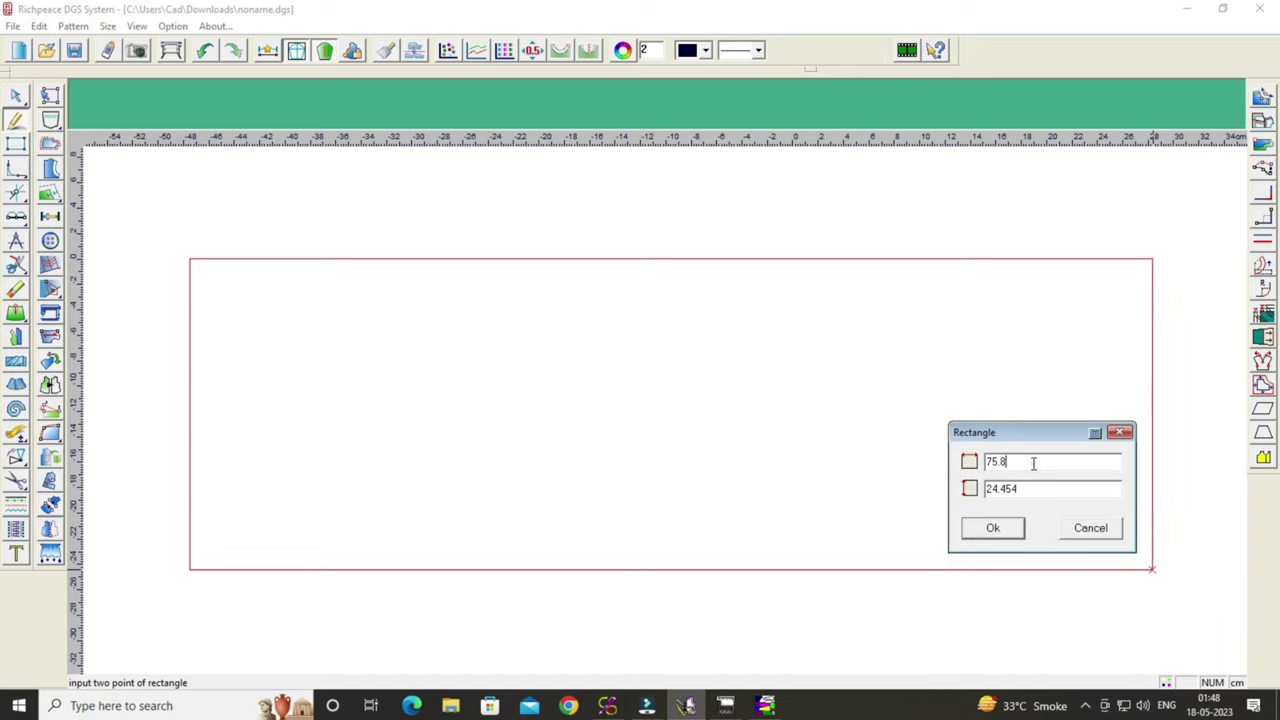
key("BackSpace")
type(".")
left_click(1025, 489)
key("BackSpace")
key("BackSpace")
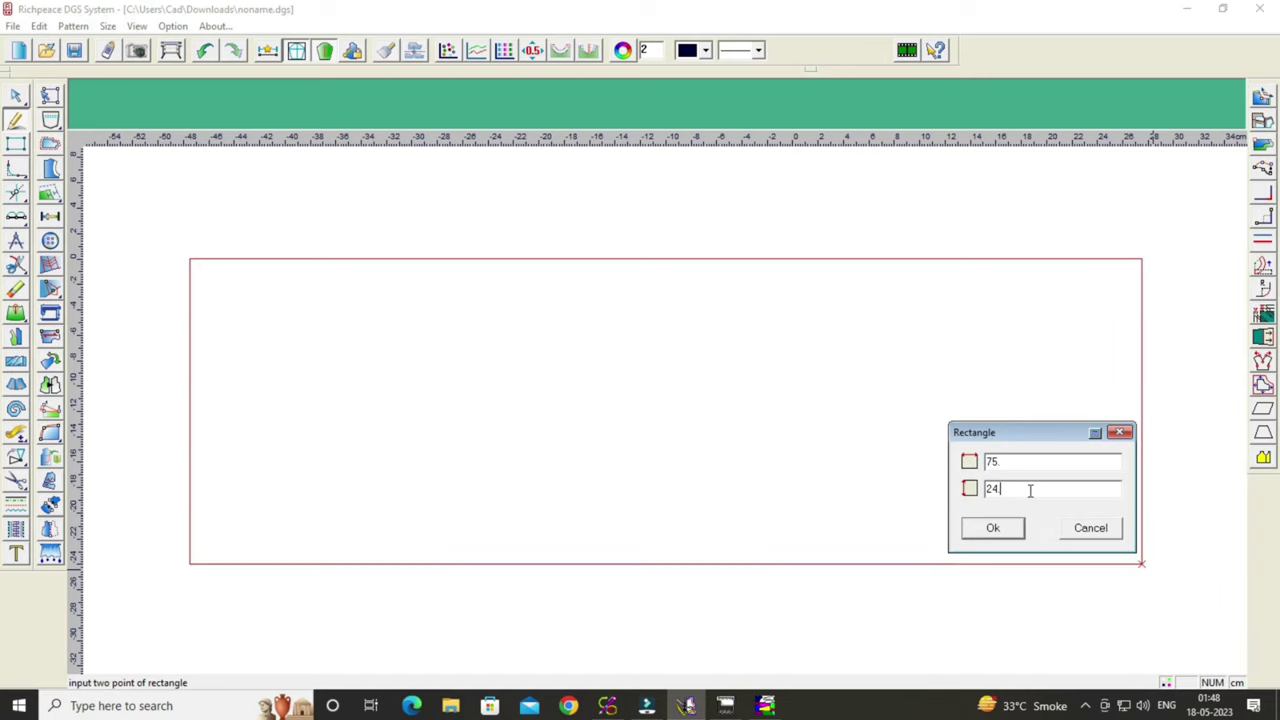
key("BackSpace")
type("7")
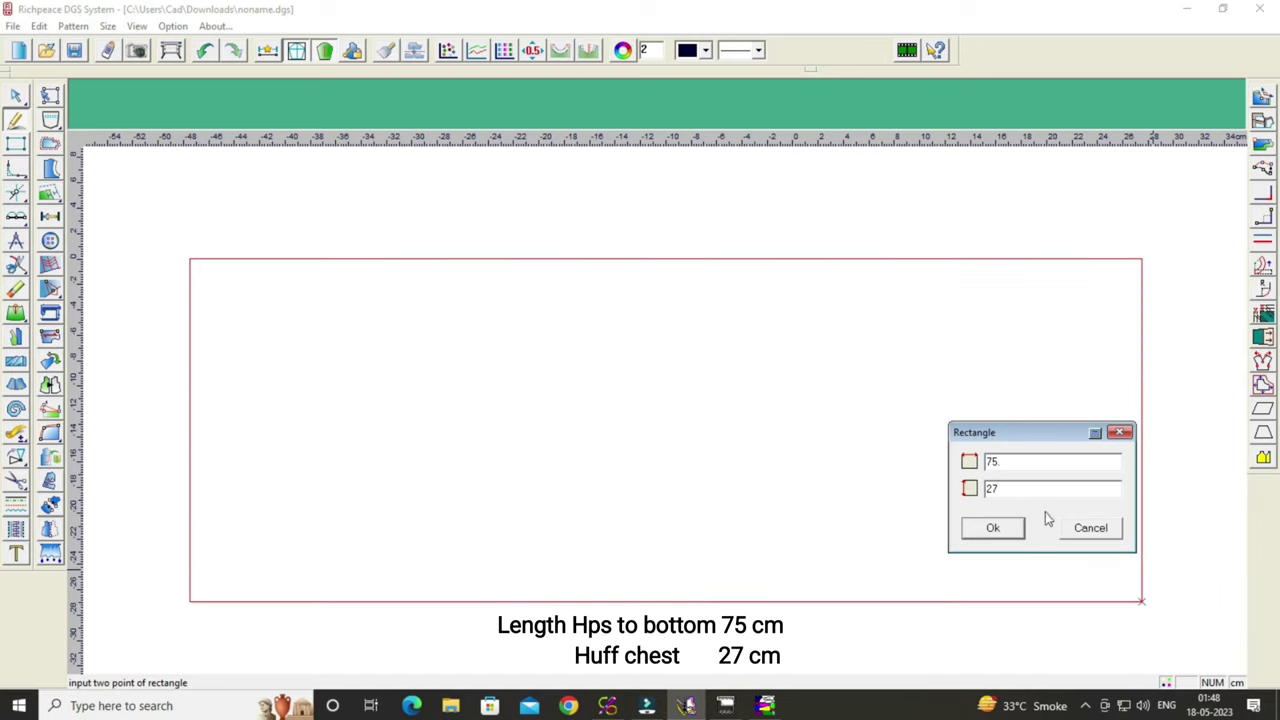
left_click(993, 528)
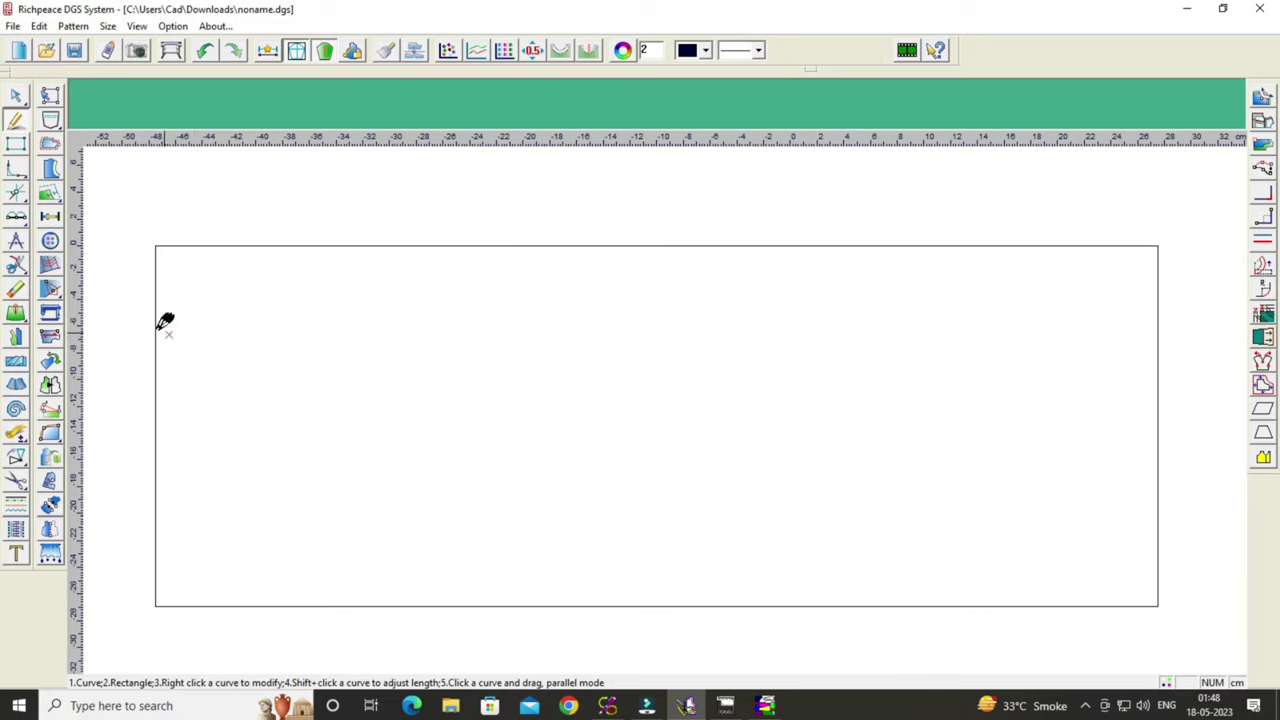
Add a vertical line parallel to the left edge, 11 cm in.
left_click_drag(157, 330, 331, 338)
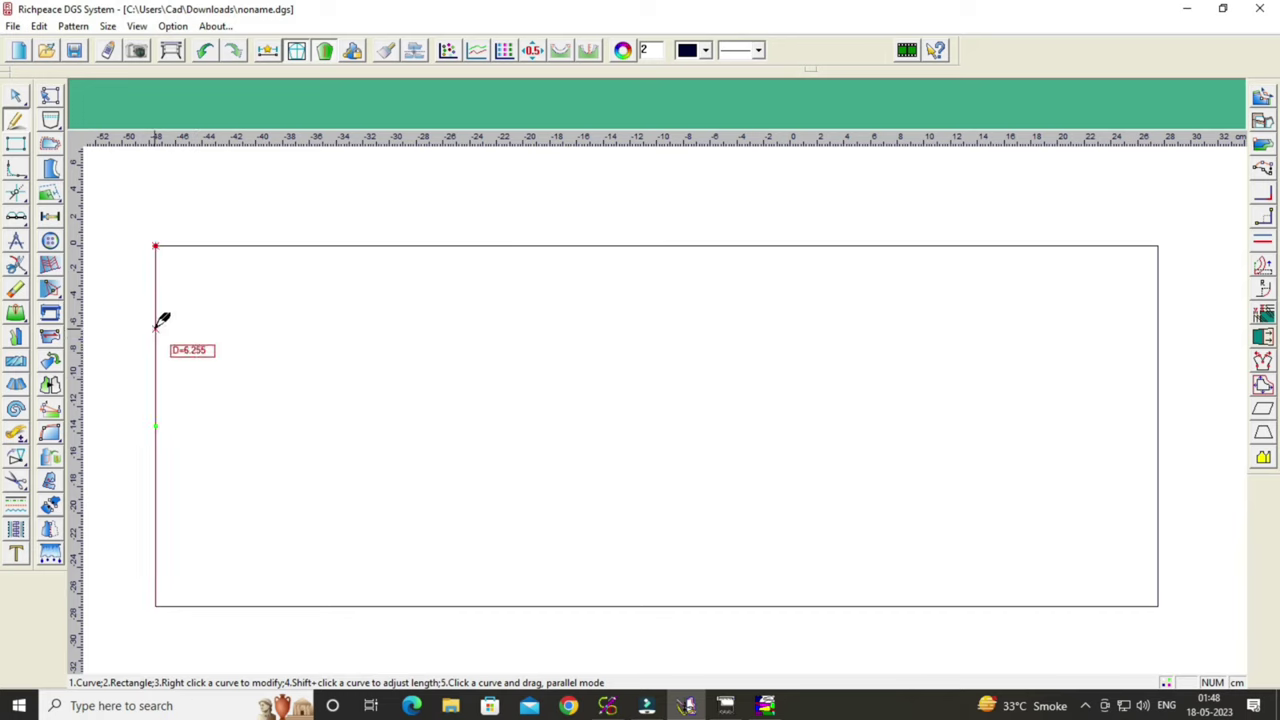
left_click(311, 340)
left_click_drag(390, 367, 630, 362)
left_click(646, 377)
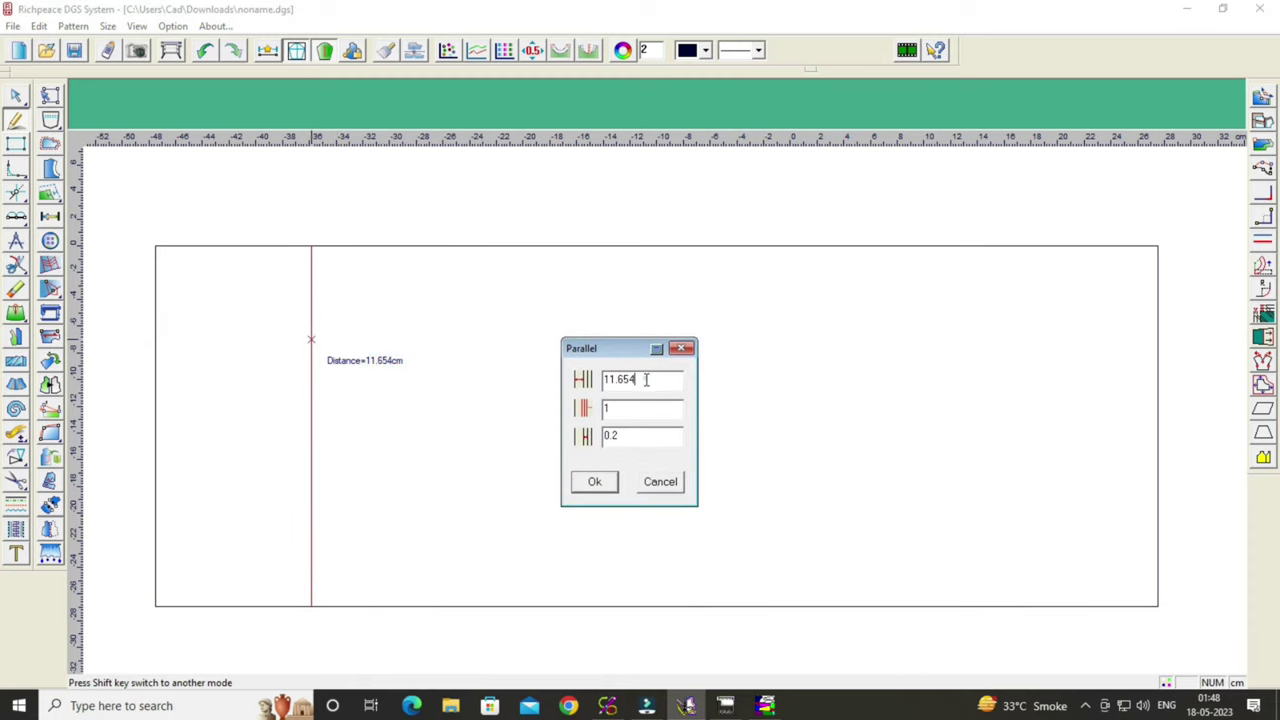
key("BackSpace")
key("BackSpace")
key("BackSpace")
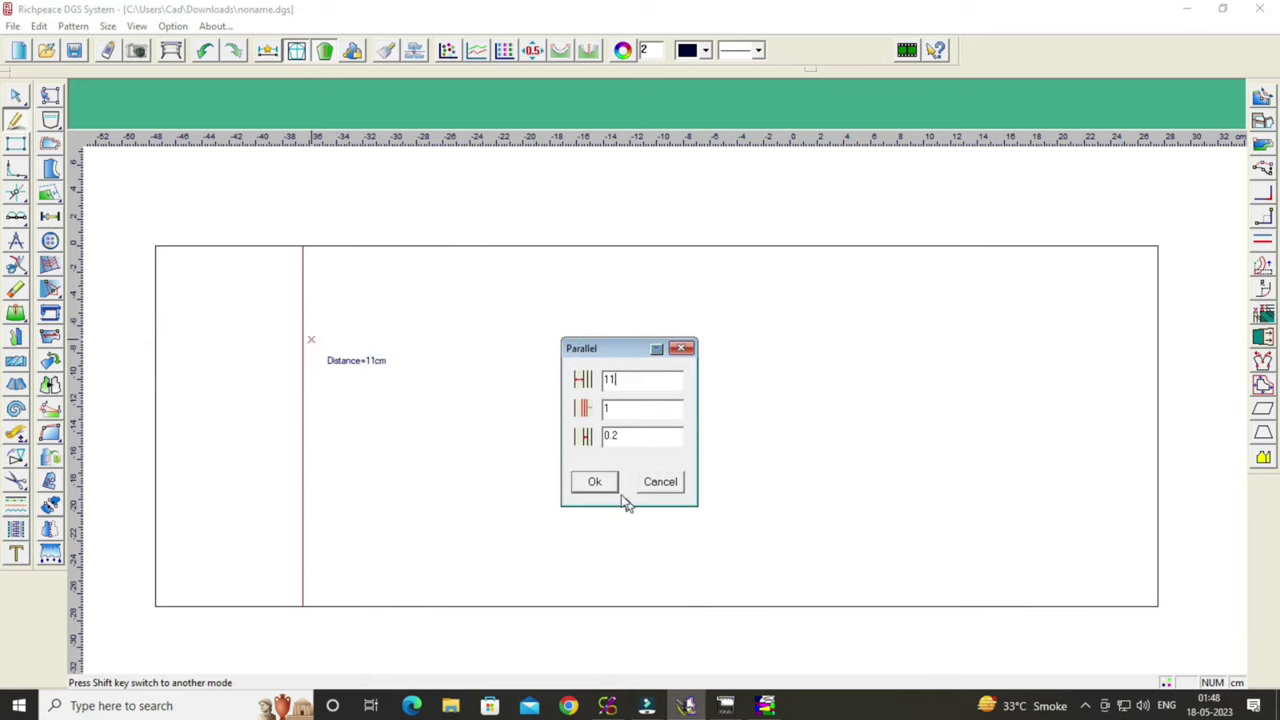
left_click(601, 484)
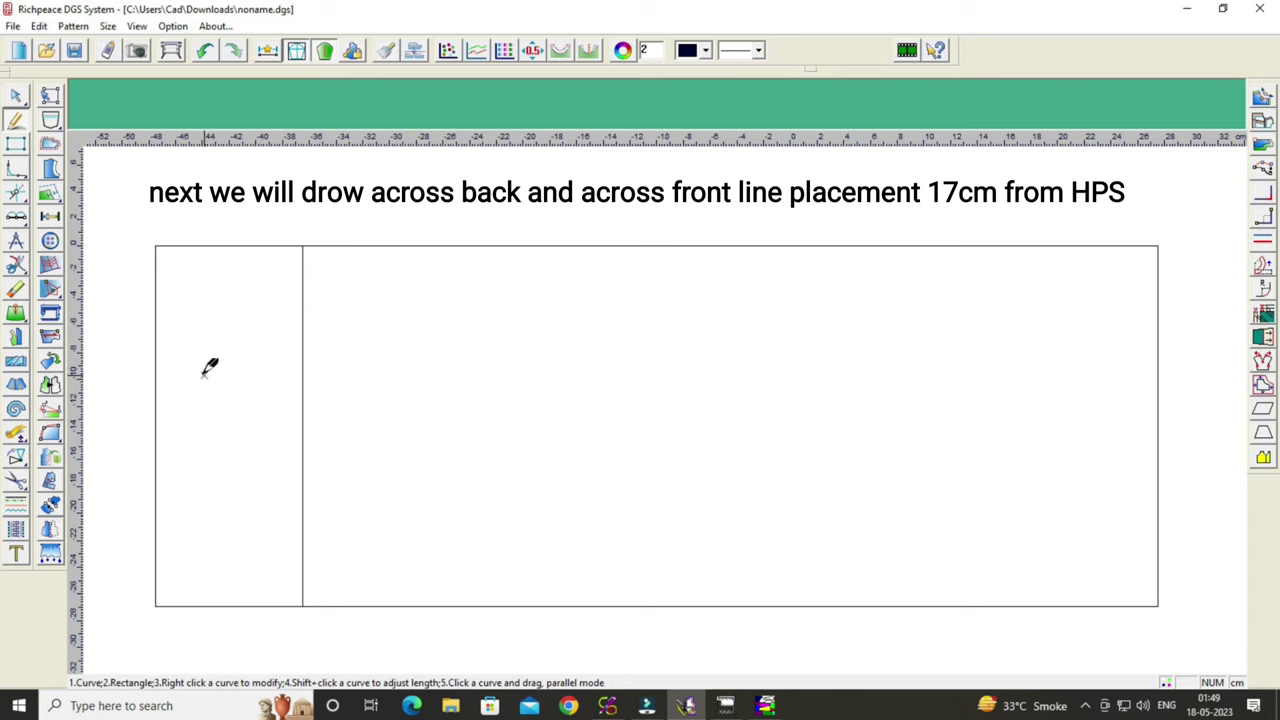
Add a second parallel line 17.5 cm from the left edge.
left_click(152, 336)
left_click_drag(356, 352, 438, 350)
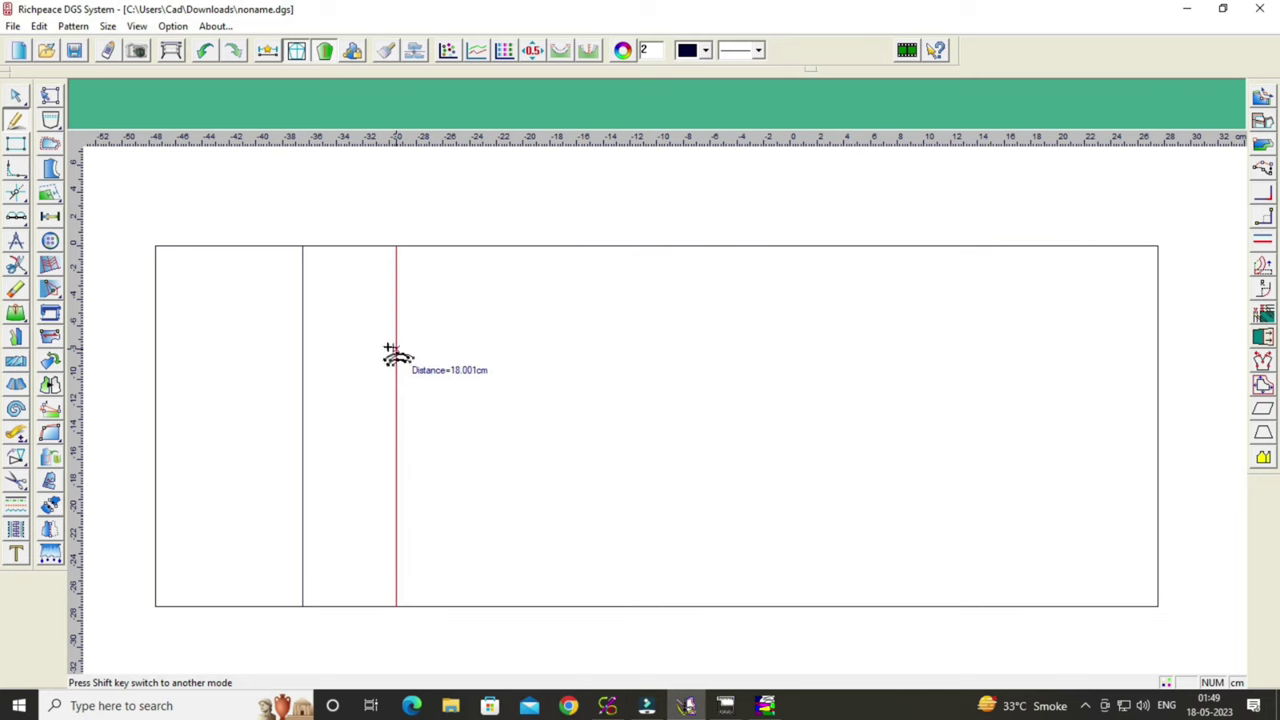
left_click(389, 350)
left_click_drag(442, 374, 596, 358)
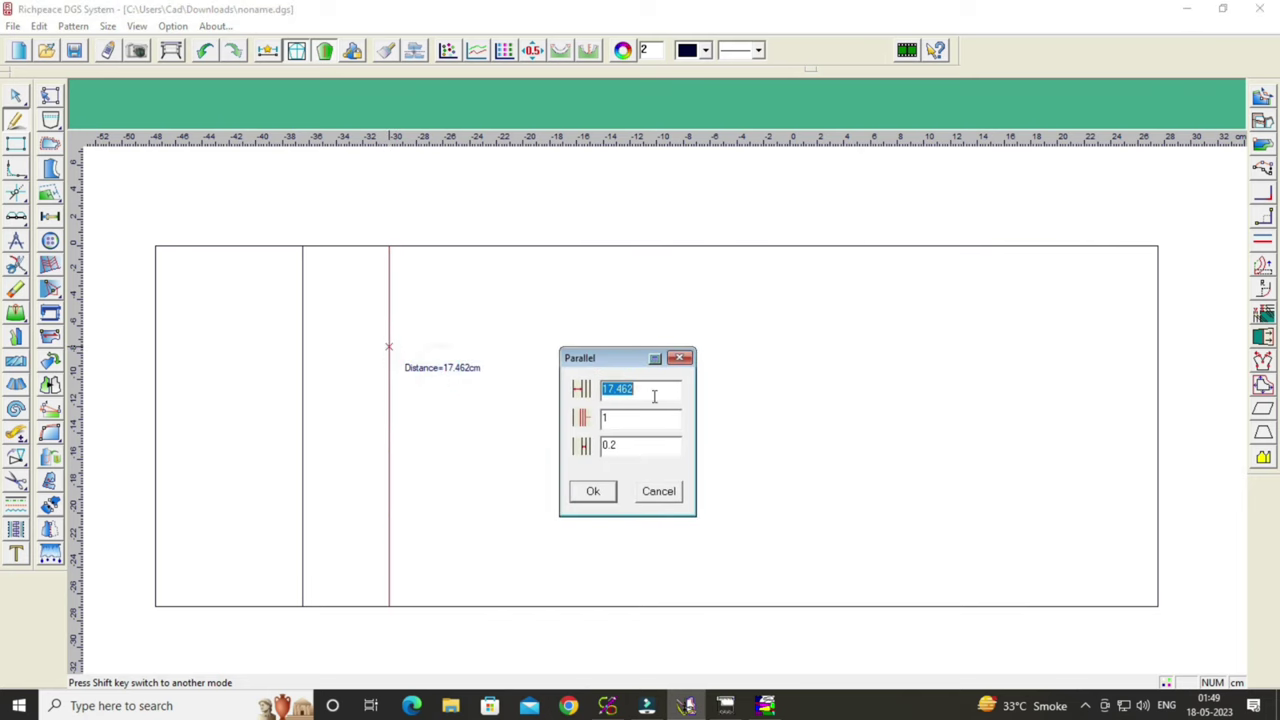
left_click(650, 390)
key("BackSpace")
key("BackSpace")
key("BackSpace")
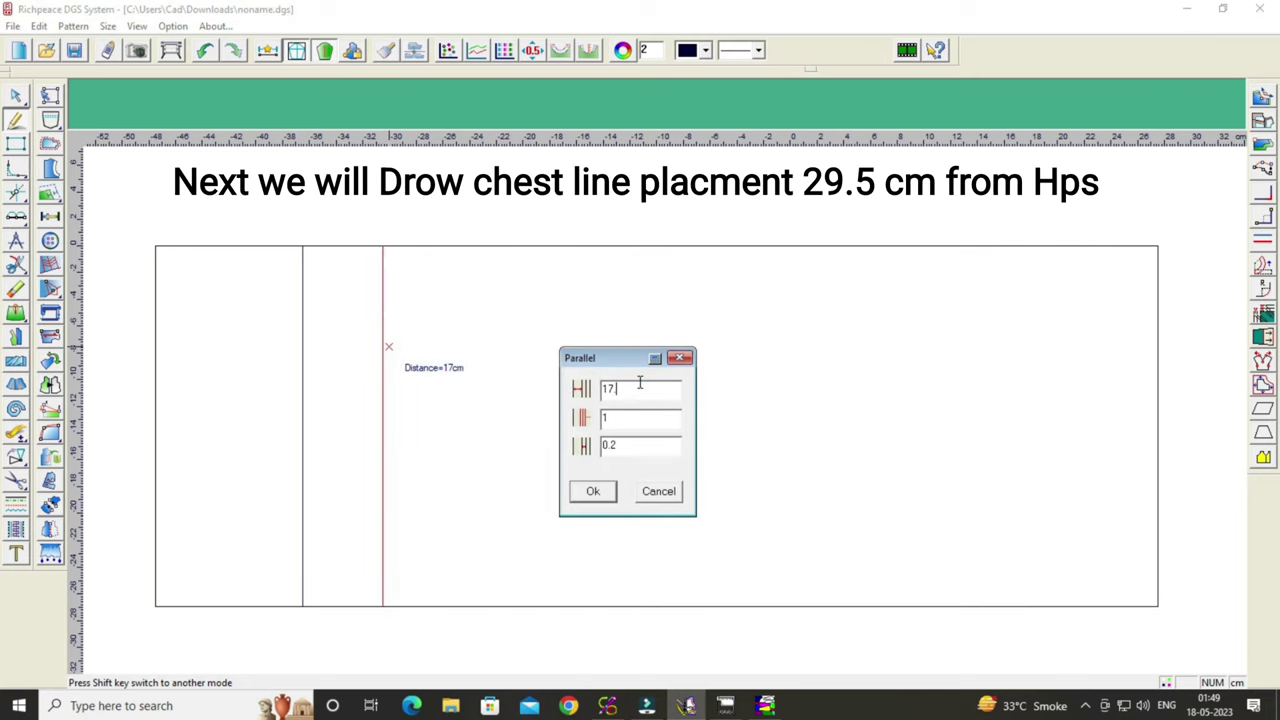
type(".5")
left_click(593, 491)
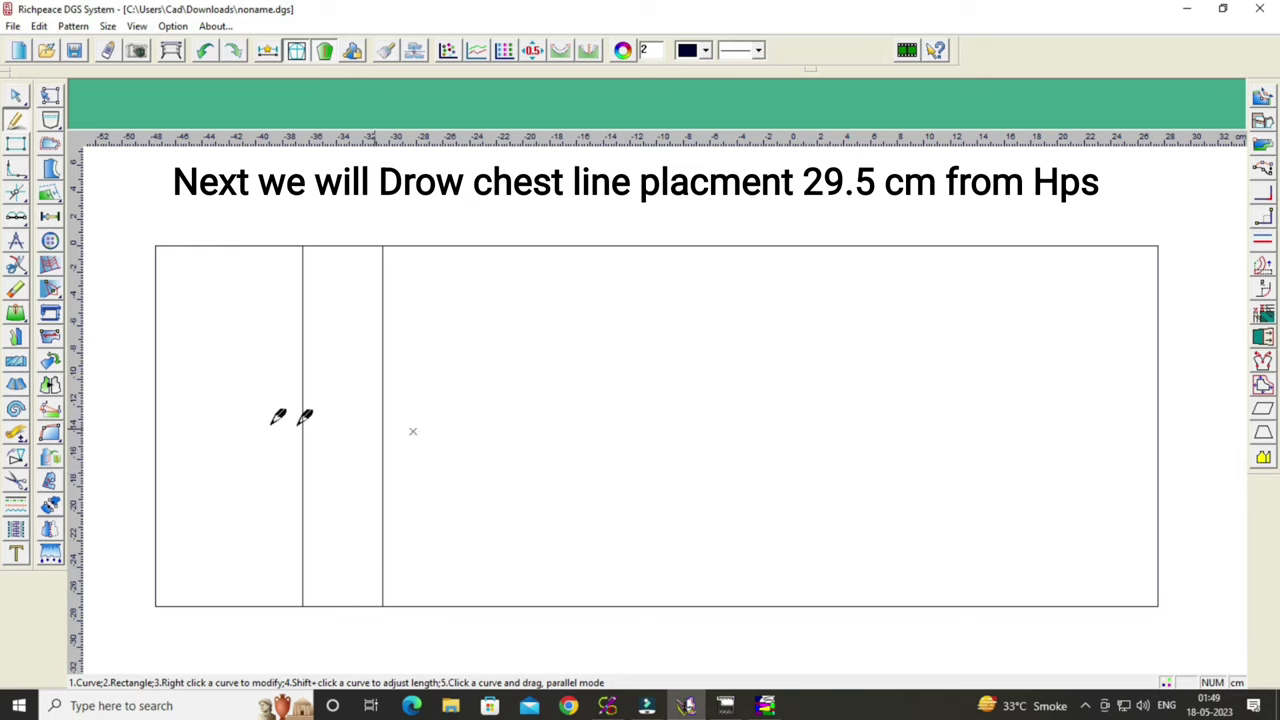
left_click(157, 343)
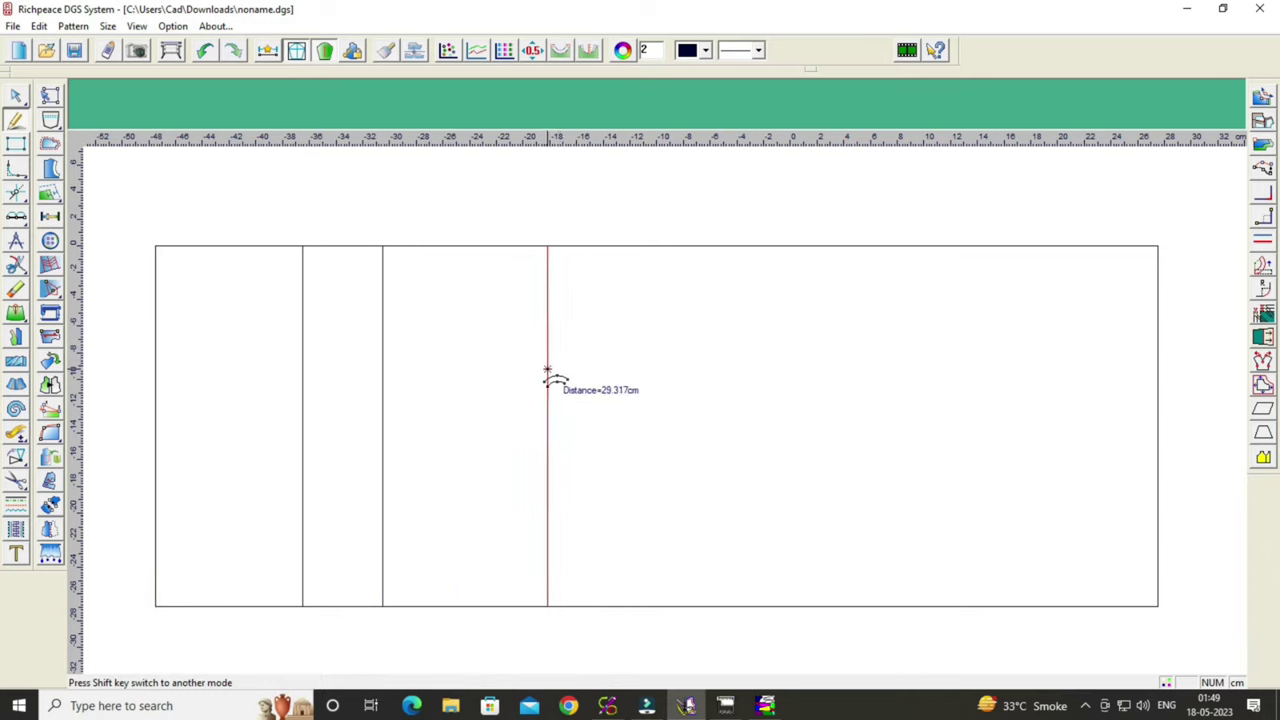
Place the chest line parallel to the left edge at 29.5 cm.
left_click(547, 372)
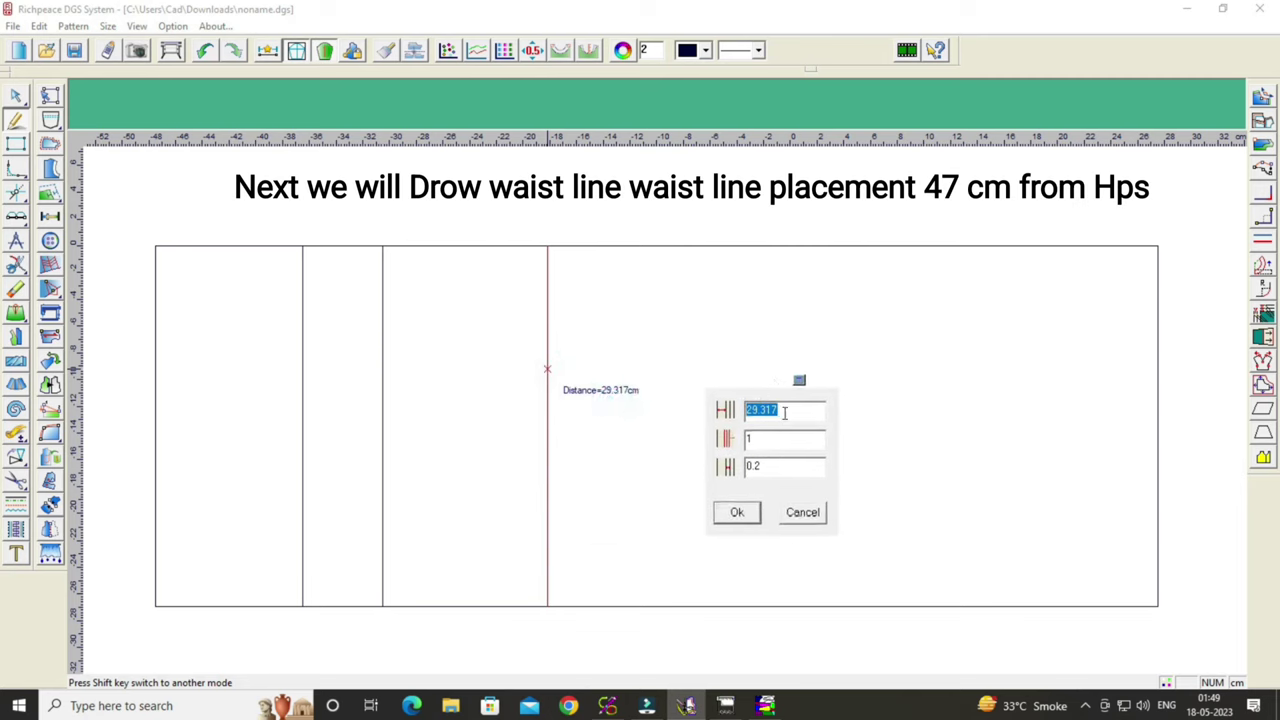
left_click(785, 411)
key("BackSpace")
key("BackSpace")
key("BackSpace")
key("BackSpace")
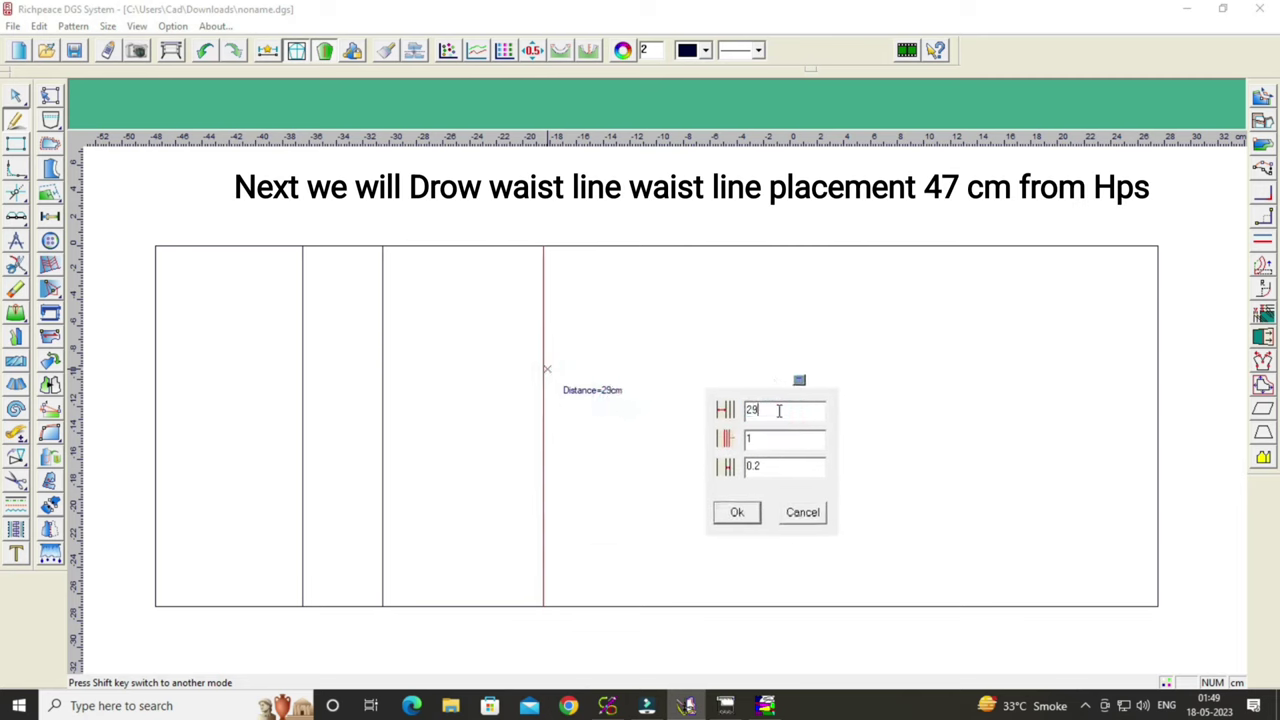
type(".5")
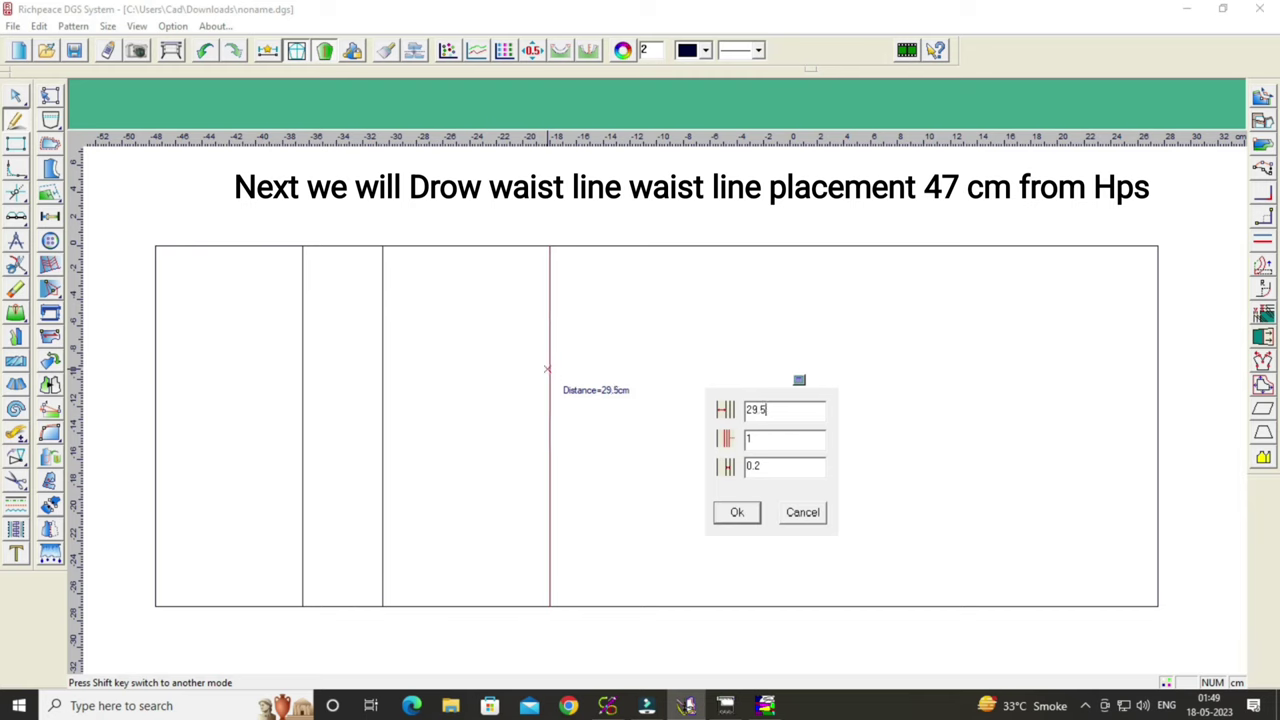
left_click(754, 518)
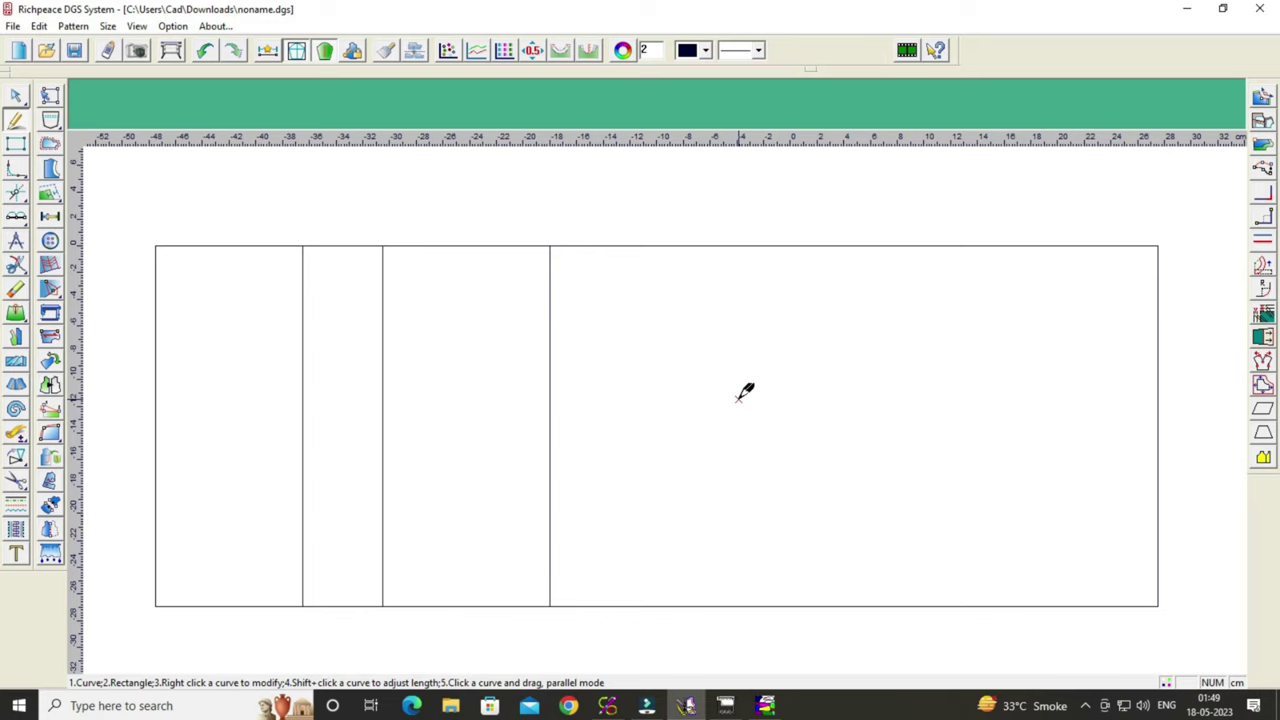
Place the waist line parallel to the left edge at 47 cm.
left_click(155, 355)
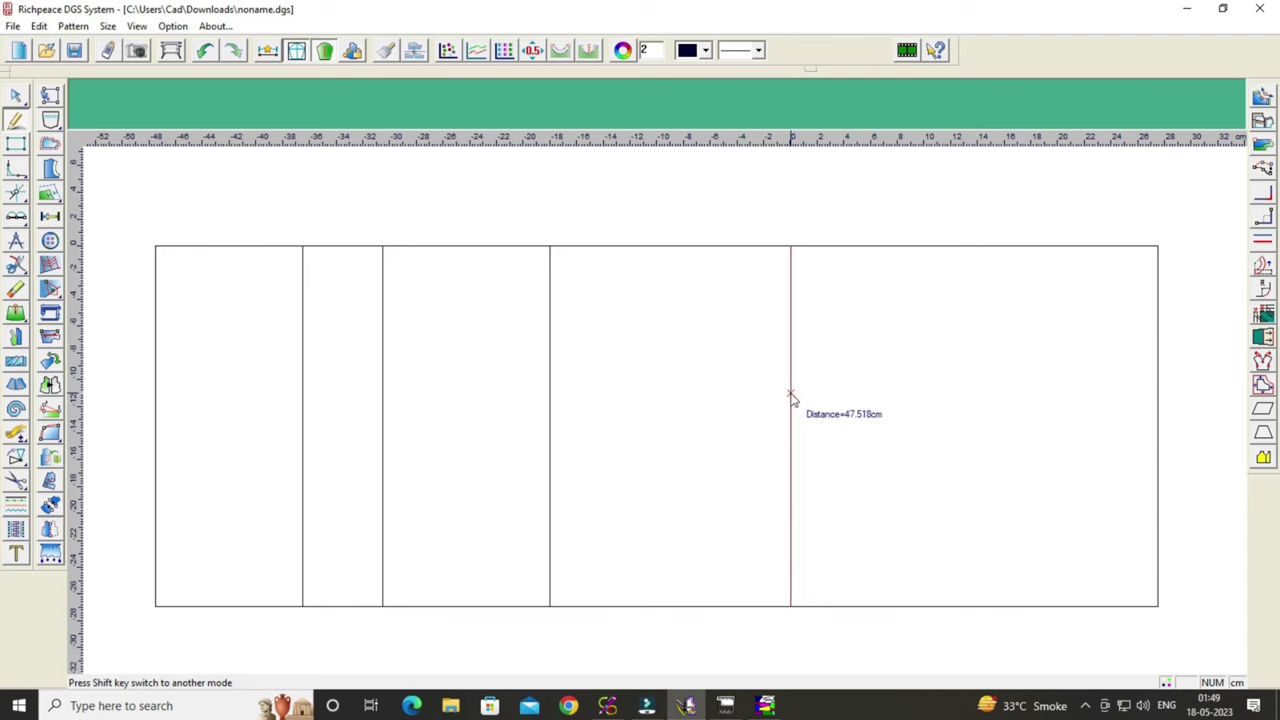
left_click(790, 396)
left_click(1110, 413)
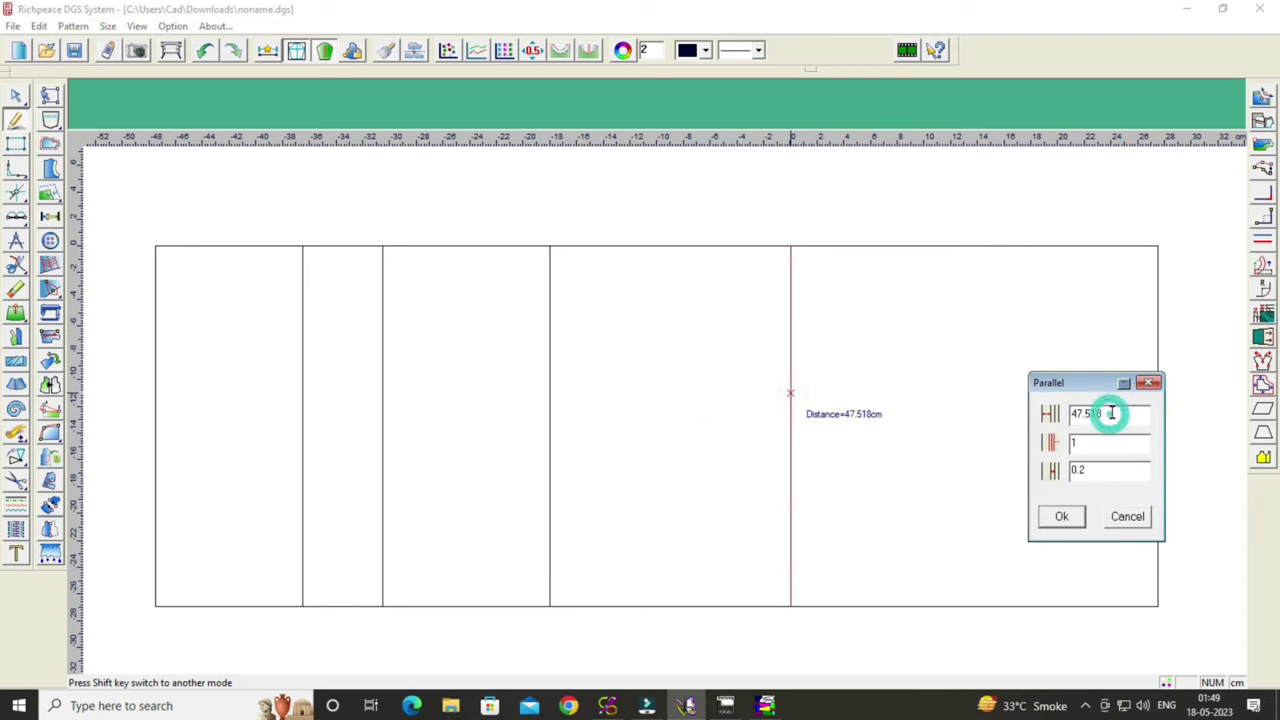
key("BackSpace")
key("BackSpace")
key("BackSpace")
left_click(1065, 516)
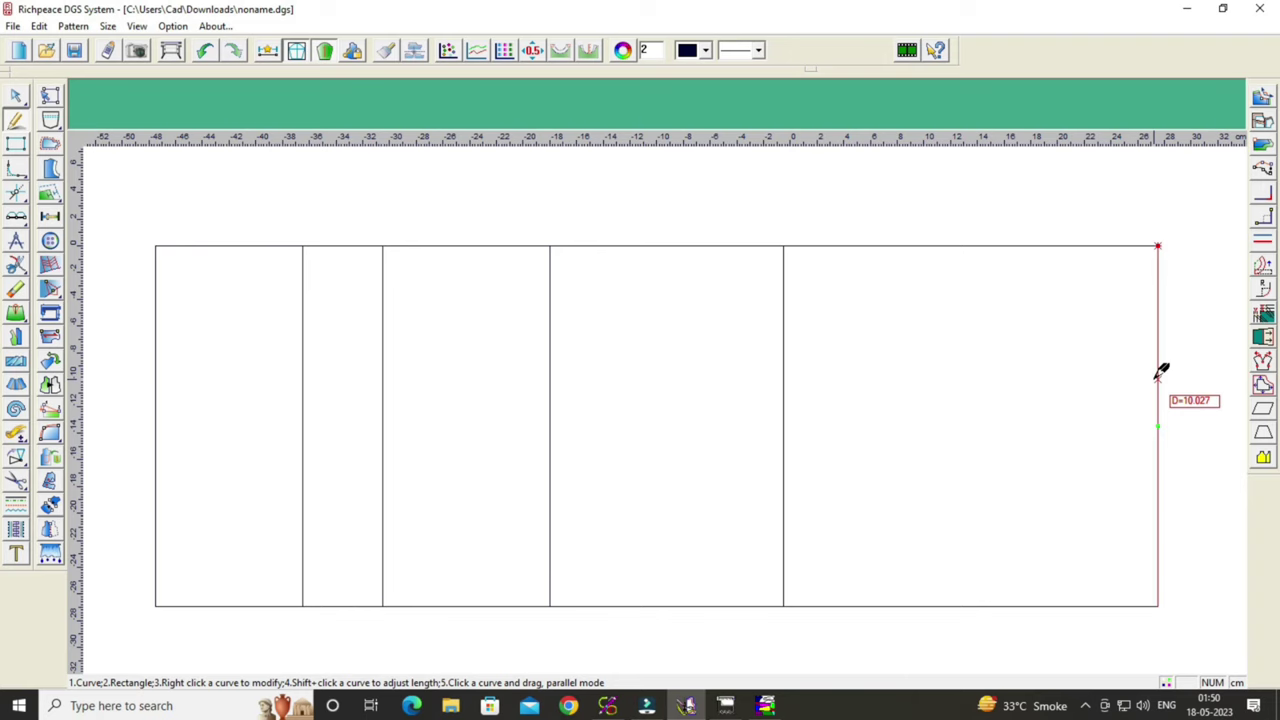
Add a vertical line parallel to the right edge, 5 cm in.
left_click_drag(1157, 379, 1080, 390)
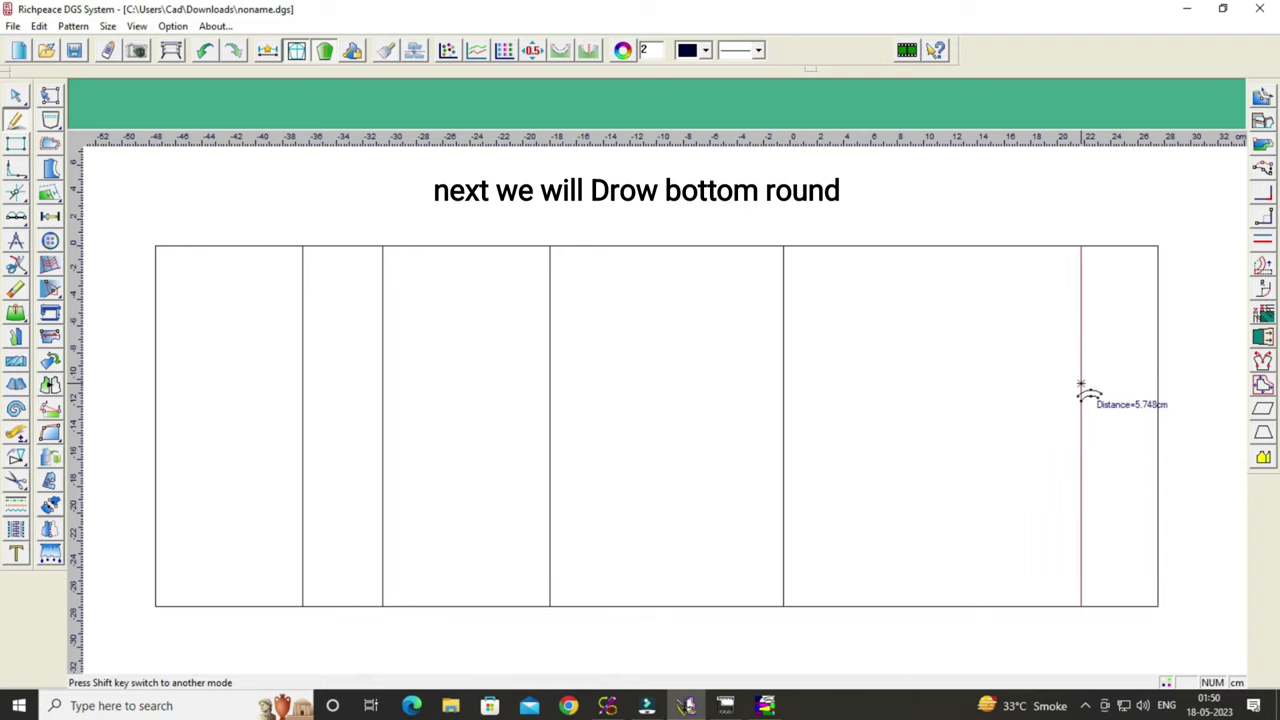
left_click(1080, 385)
left_click(1012, 440)
key("BackSpace")
key("BackSpace")
key("BackSpace")
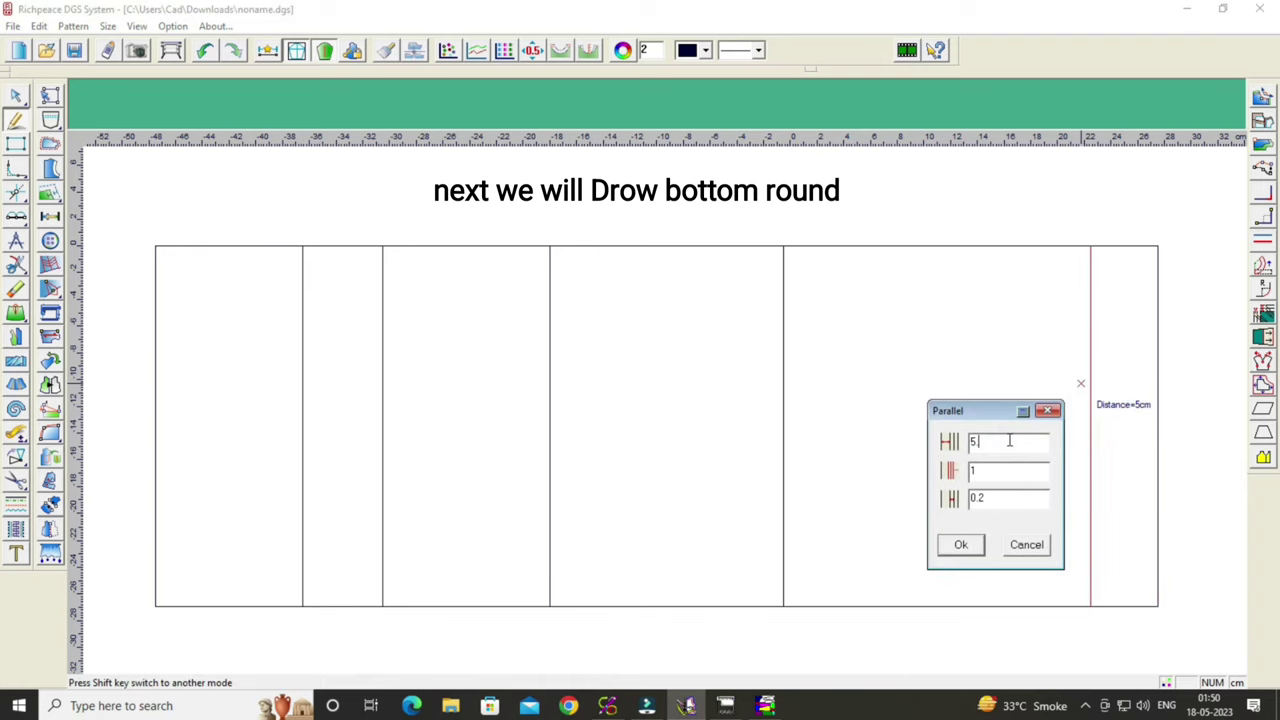
left_click(960, 544)
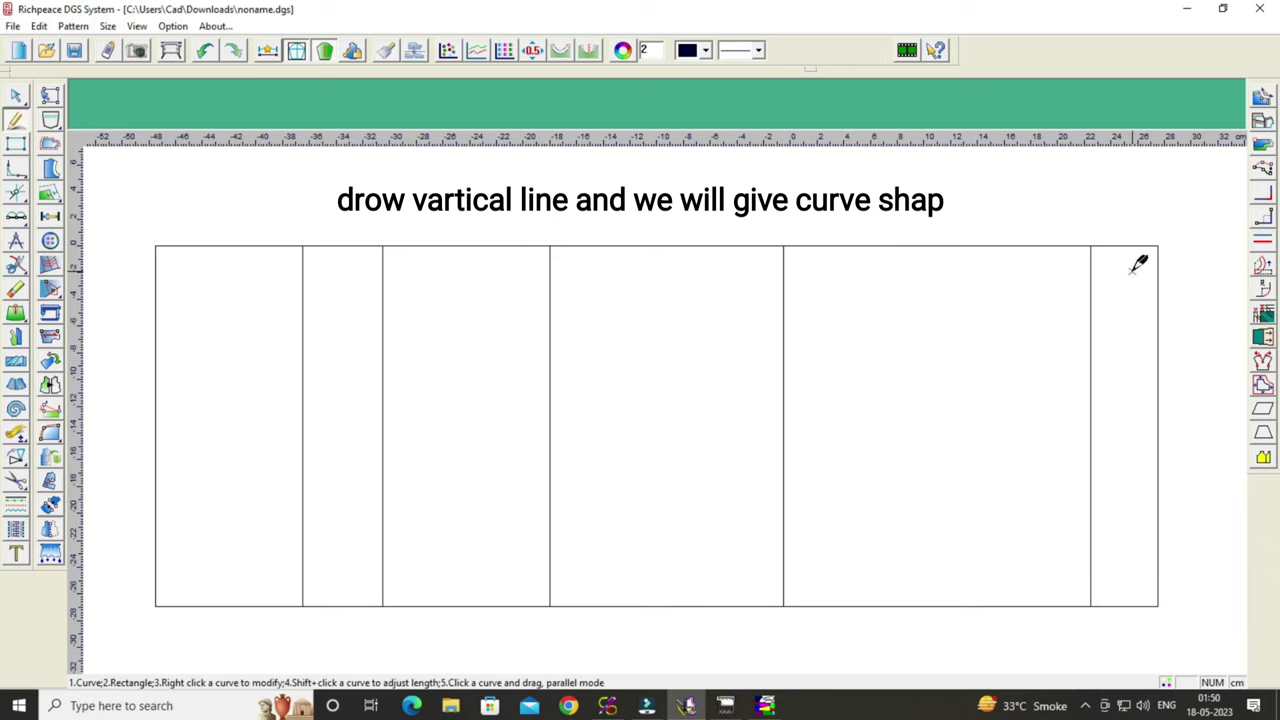
Draw a line from the new line's top to the bottom-right corner and bend it into a curve.
left_click(1090, 246)
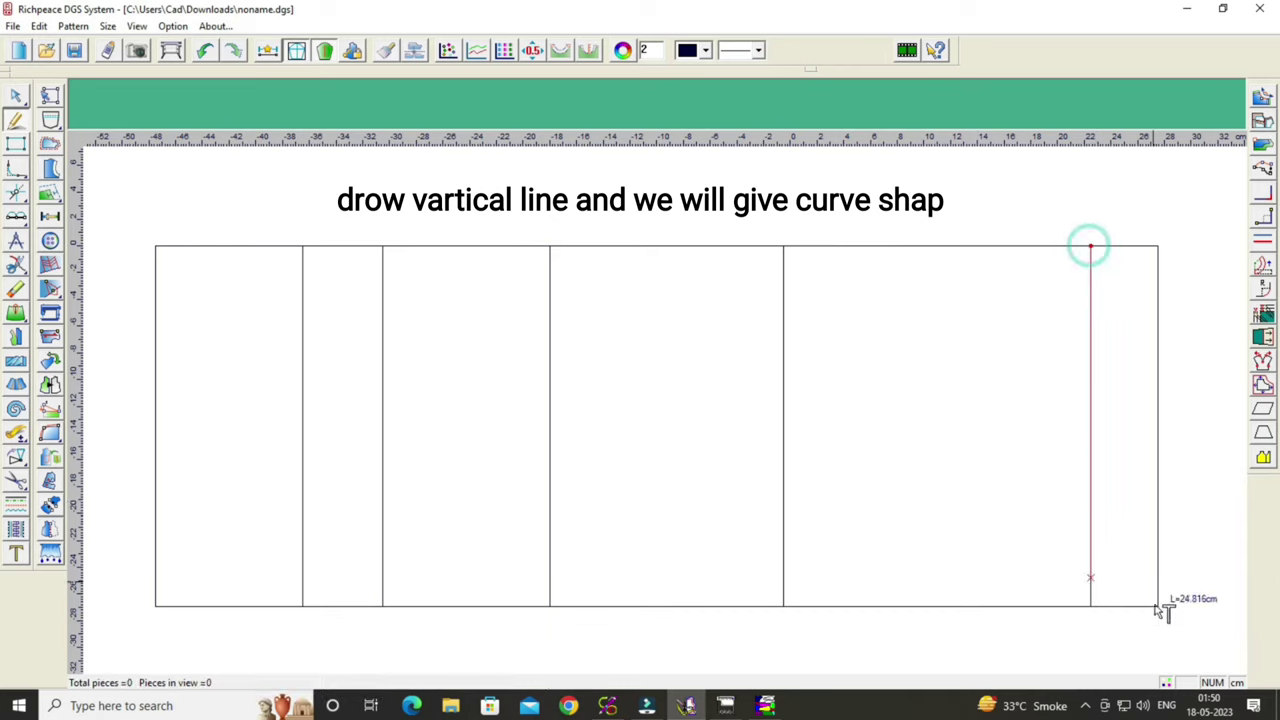
left_click(1158, 606)
right_click(1105, 443)
left_click(1003, 457)
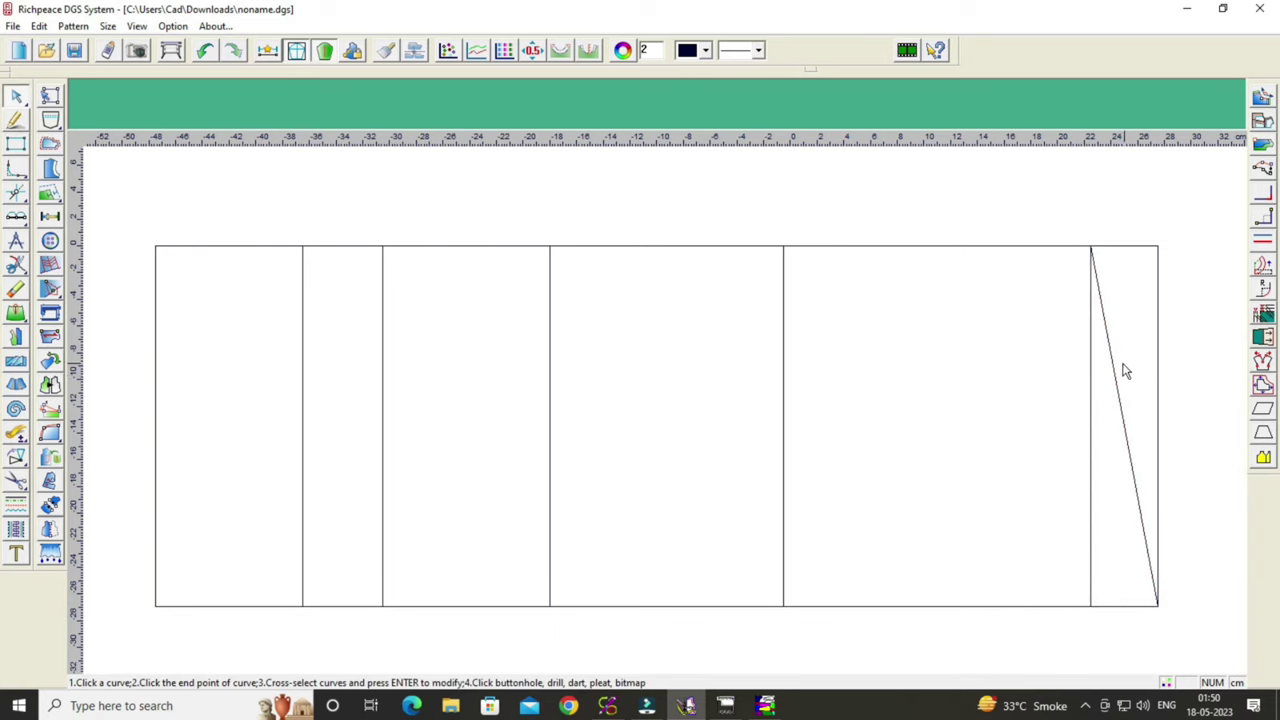
left_click(1135, 491)
left_click(1156, 504)
left_click(1127, 340)
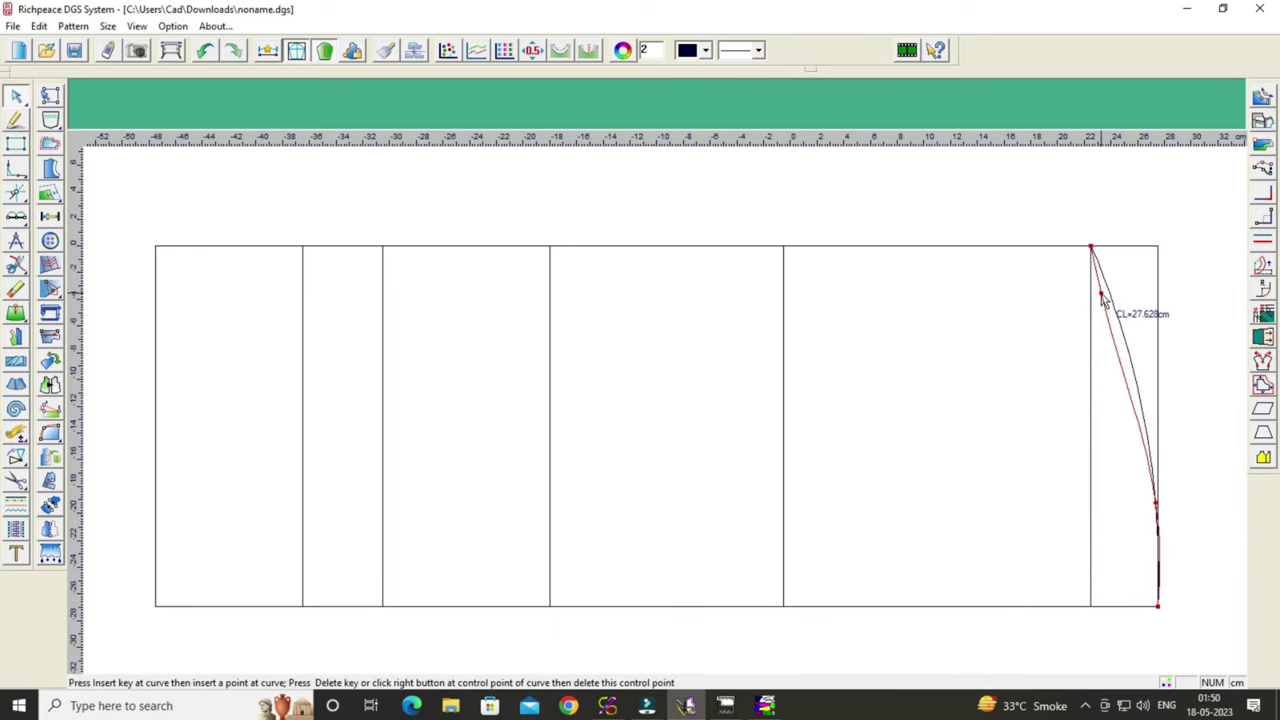
left_click(1103, 300)
Refine the sloping curve's shape, adjusting its lower end.
left_click(1162, 545)
left_click(1137, 360)
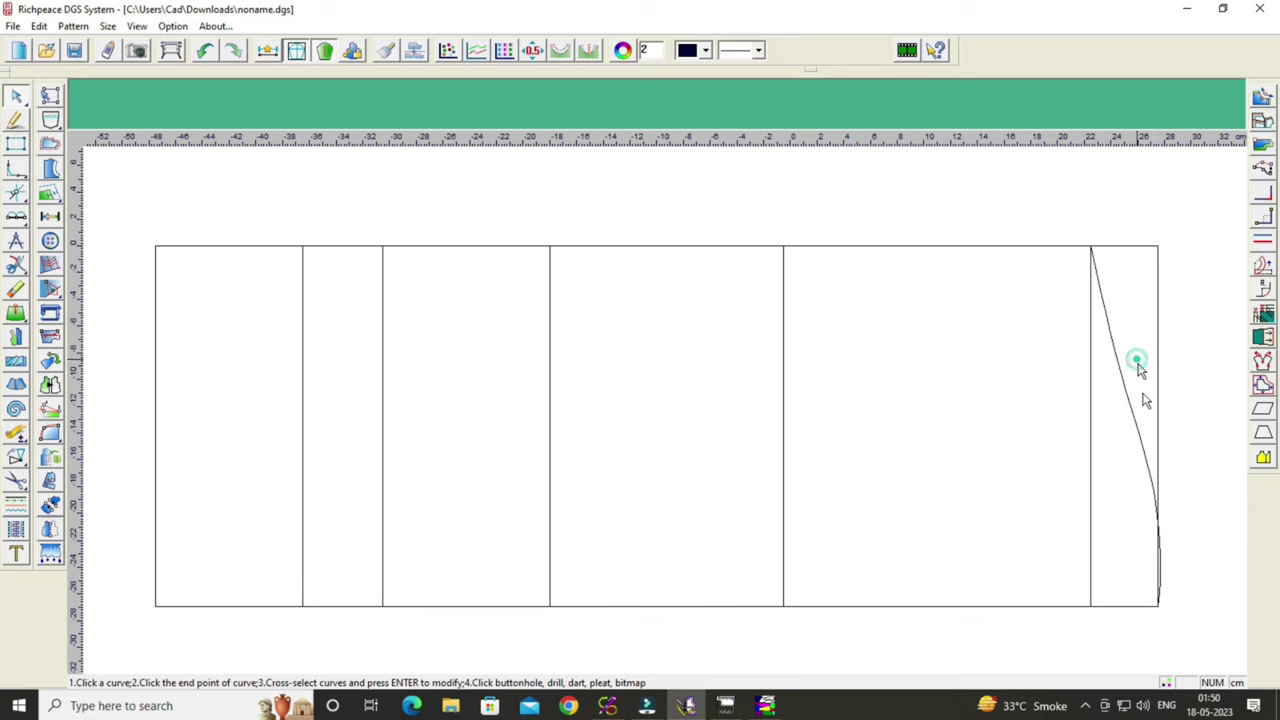
left_click(1161, 573)
right_click(1182, 557)
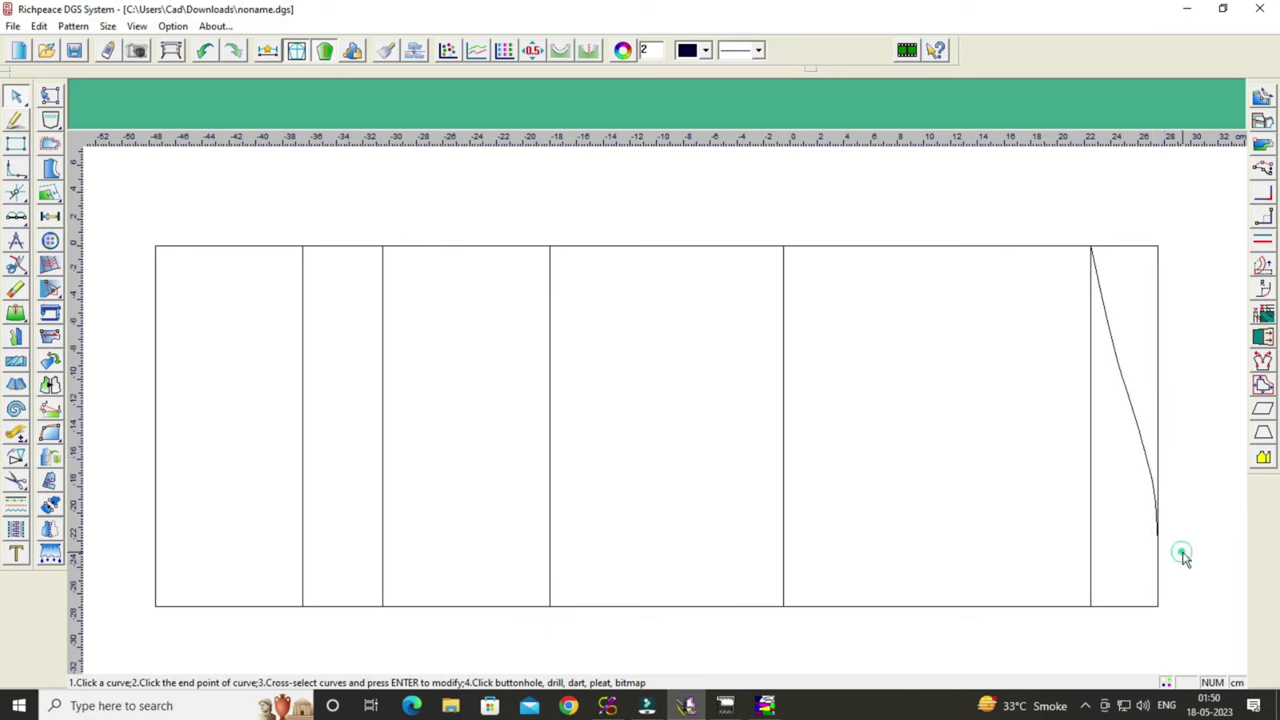
left_click(1129, 401)
right_click(1183, 467)
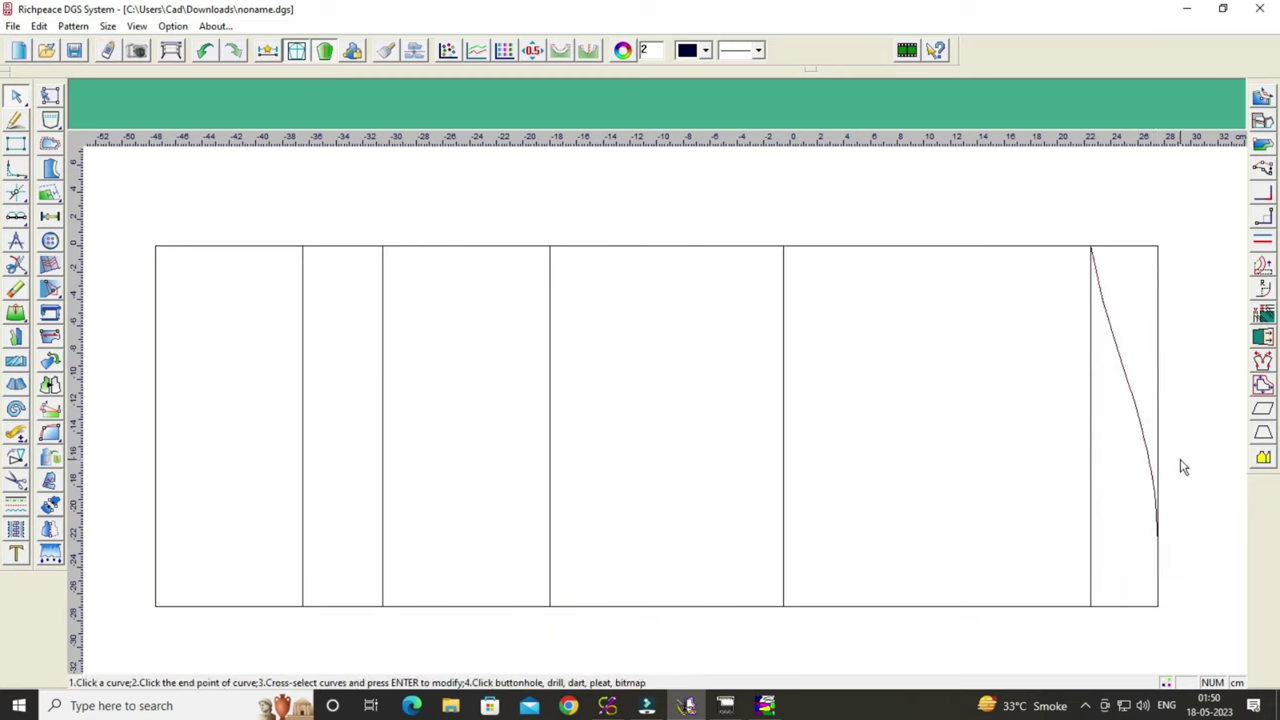
left_click(1108, 316)
right_click(1131, 318)
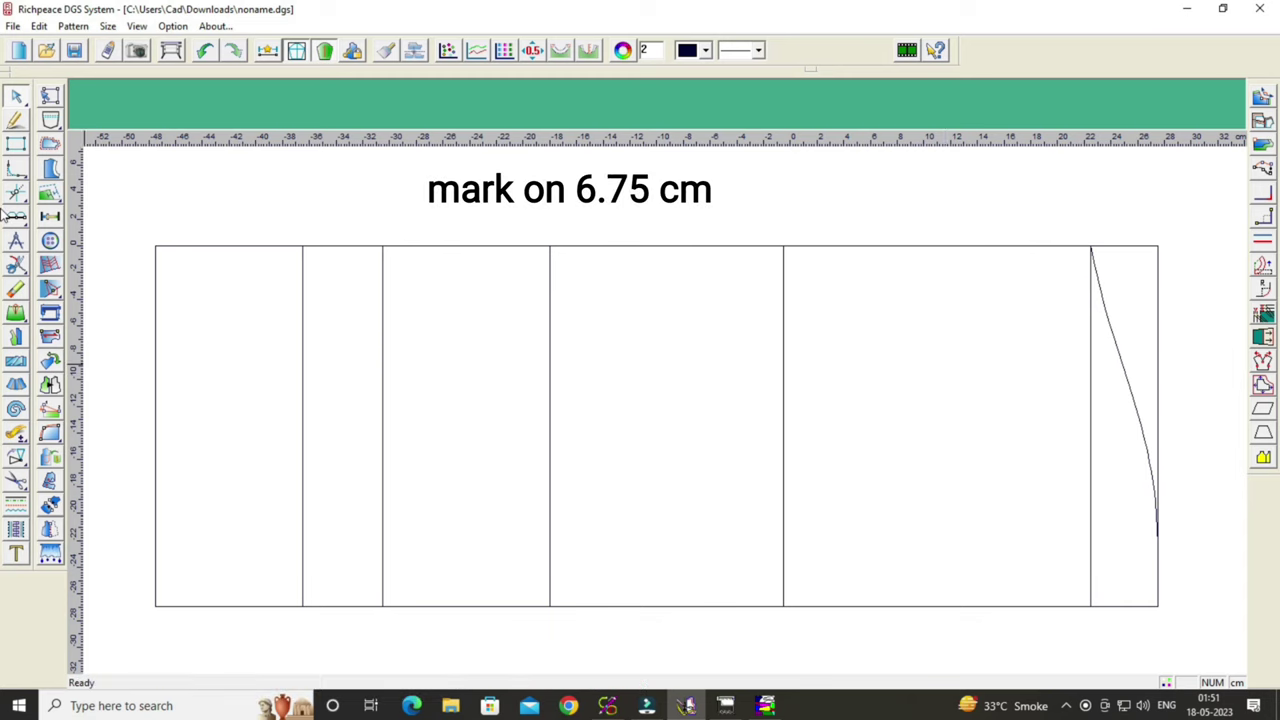
Mark a point 6.75 cm up the left edge from the lower-left corner.
left_click(16, 216)
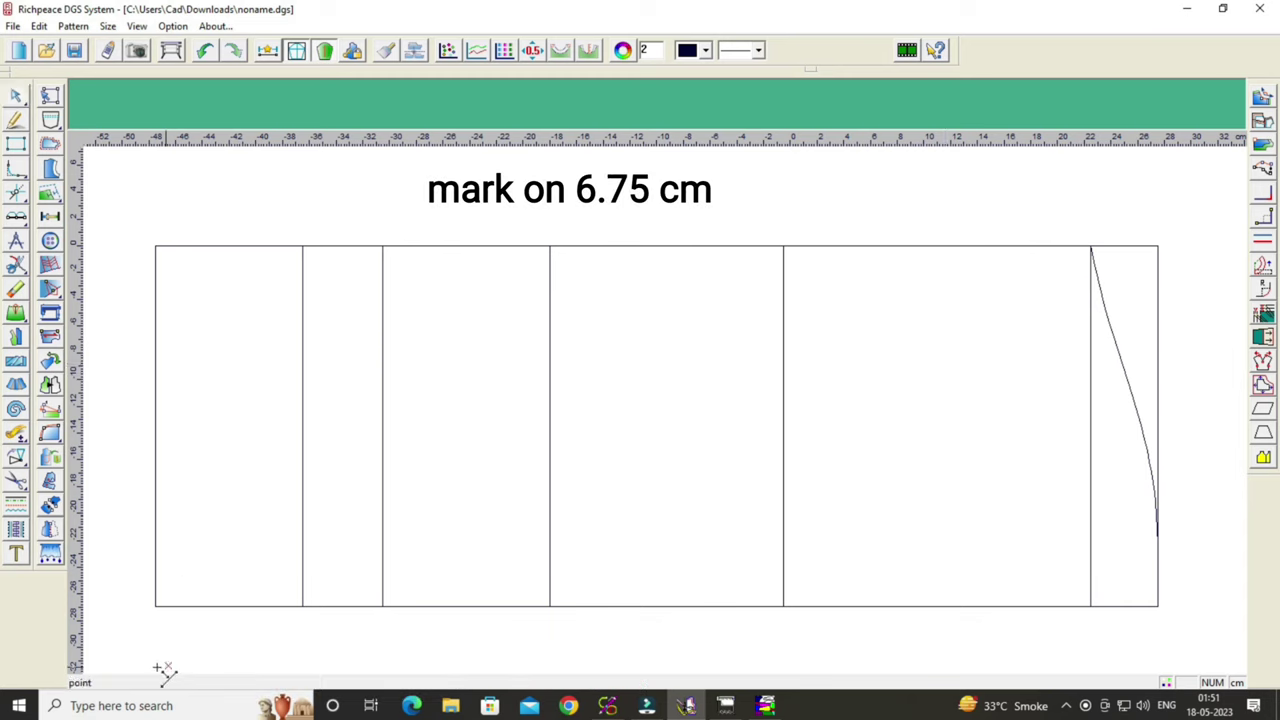
left_click(155, 606)
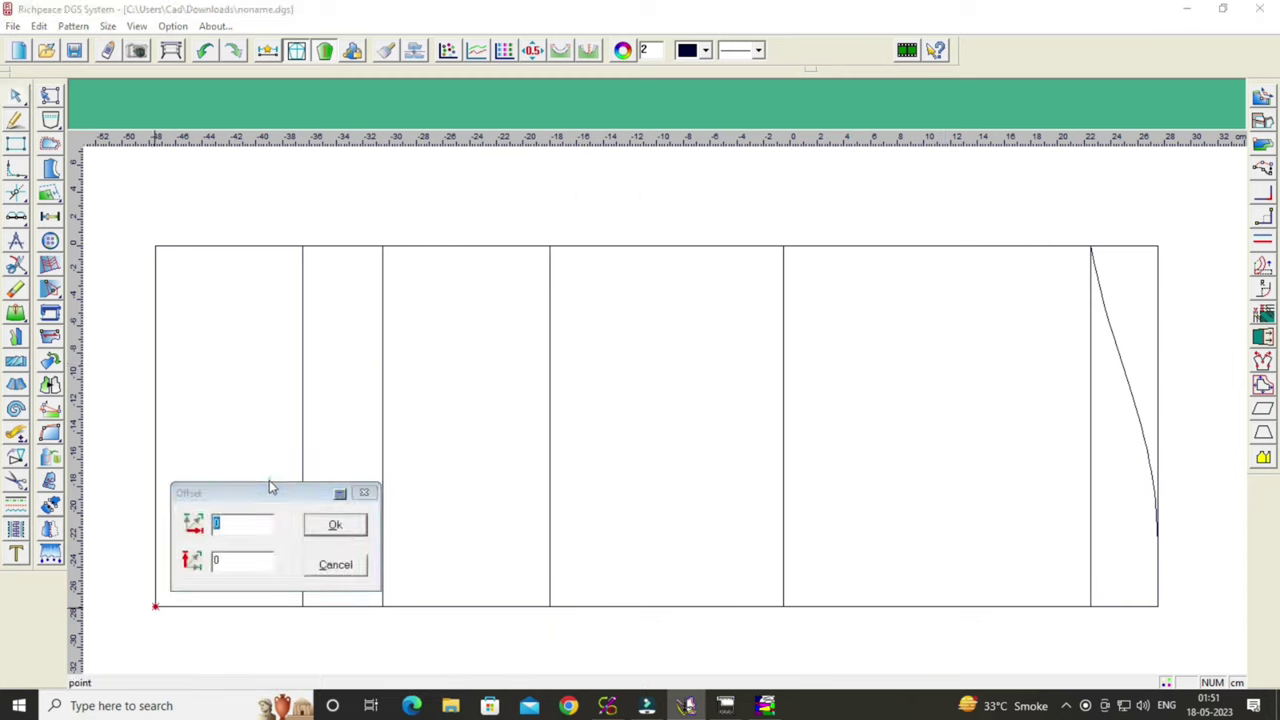
left_click_drag(276, 490, 707, 330)
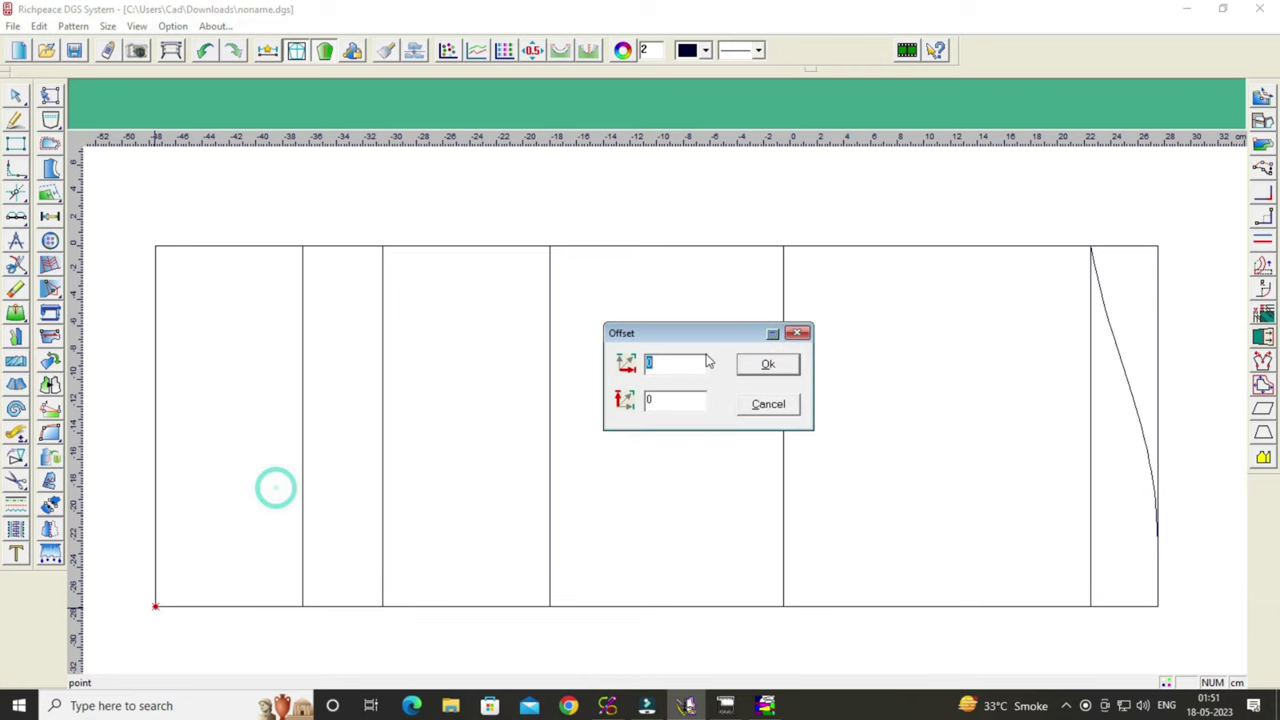
double_click(662, 404)
type("6.7")
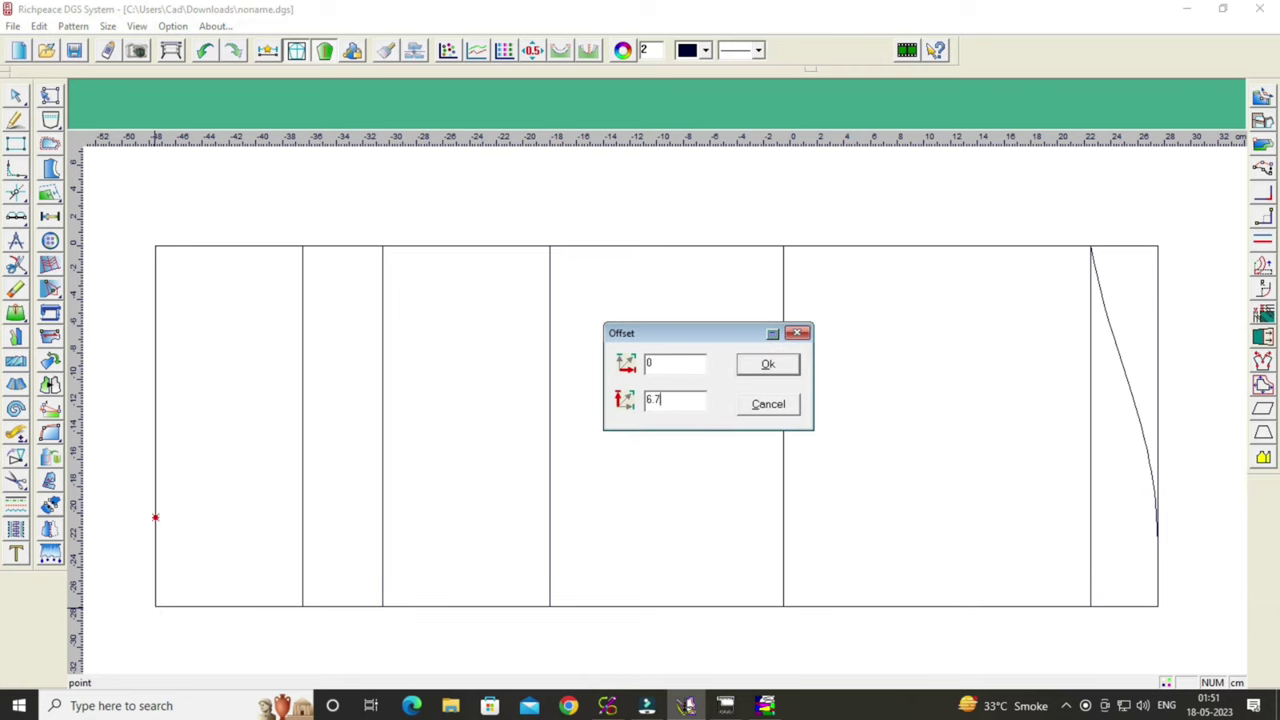
type("5")
left_click(767, 364)
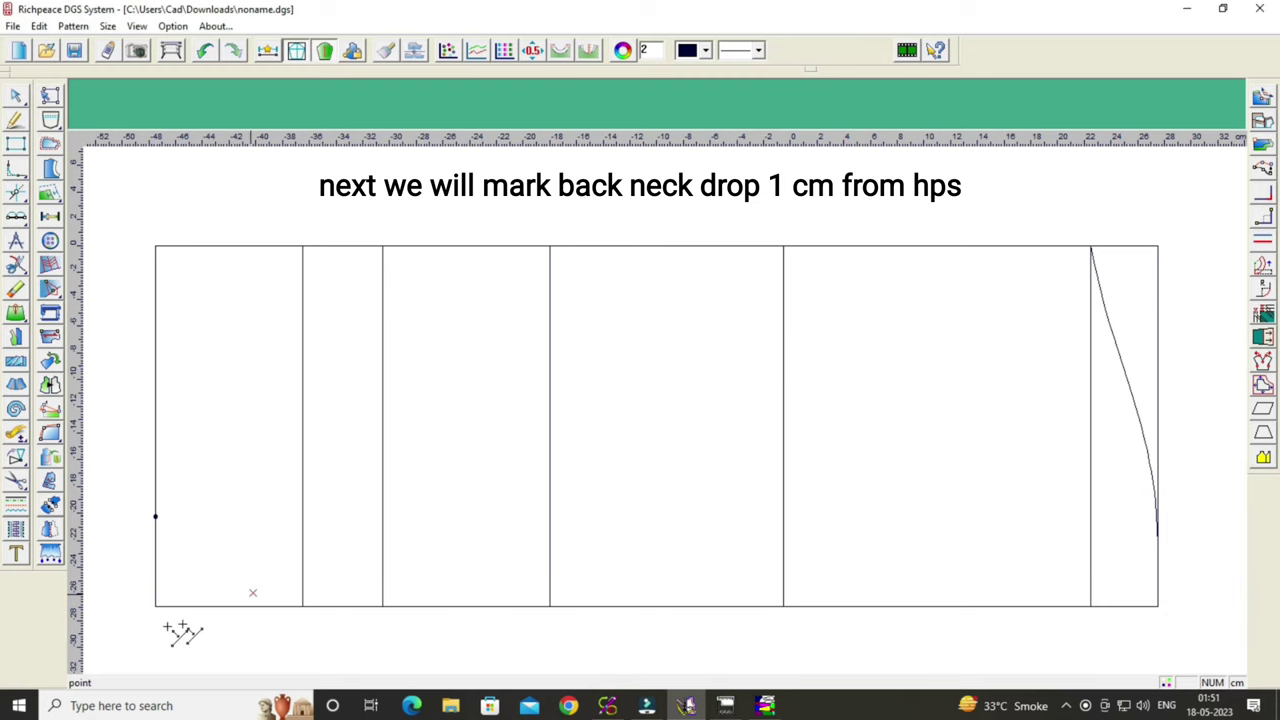
Mark a point 1 cm along the bottom edge from the lower-left corner.
left_click(155, 607)
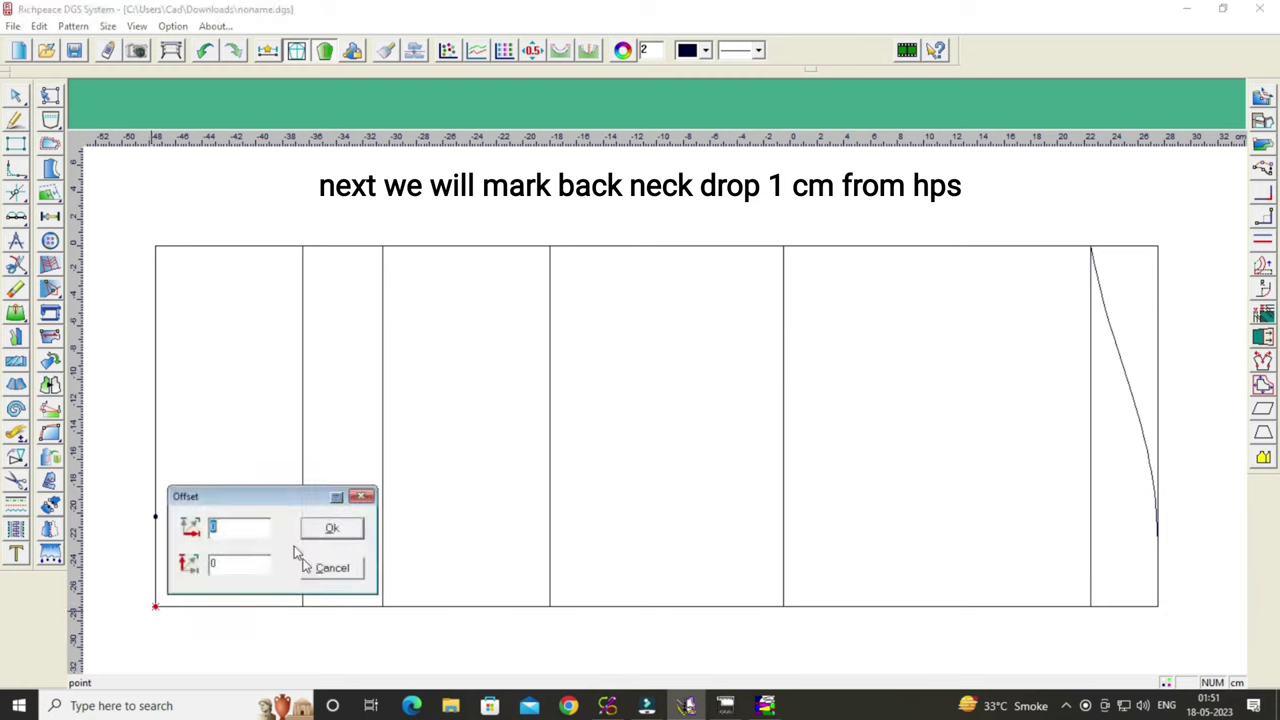
left_click_drag(240, 496, 767, 333)
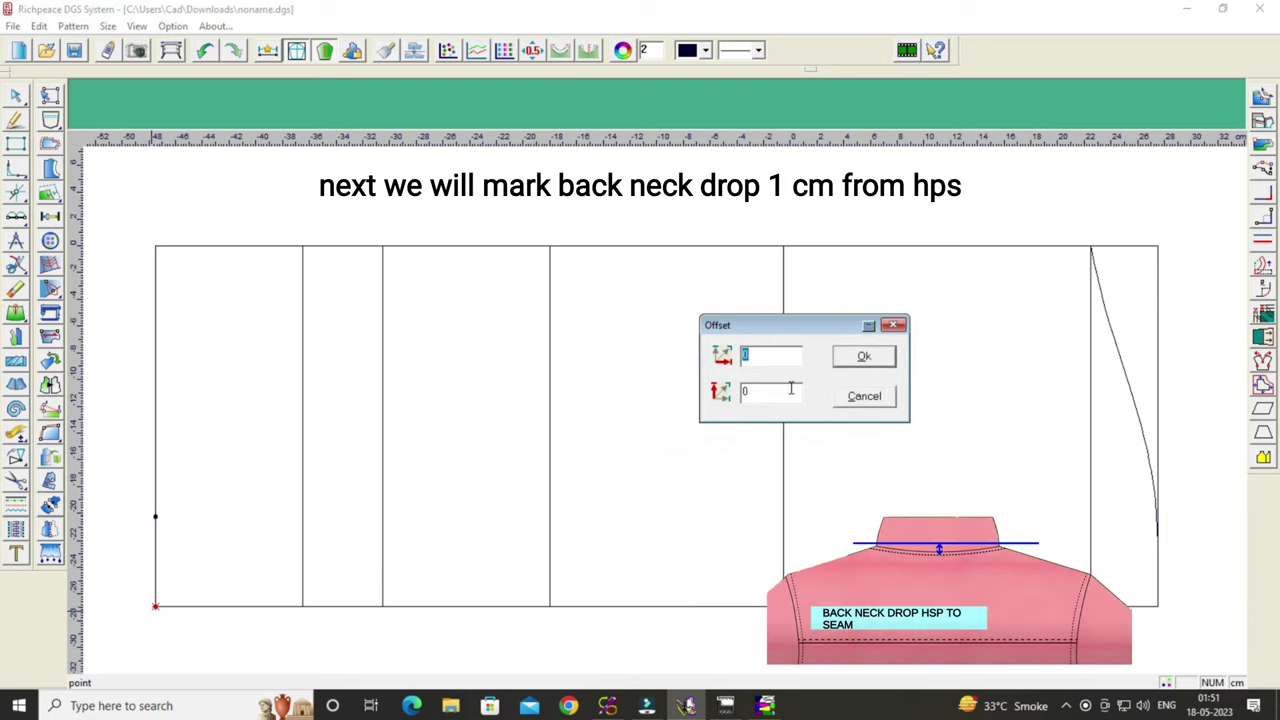
key("BackSpace")
left_click(764, 362)
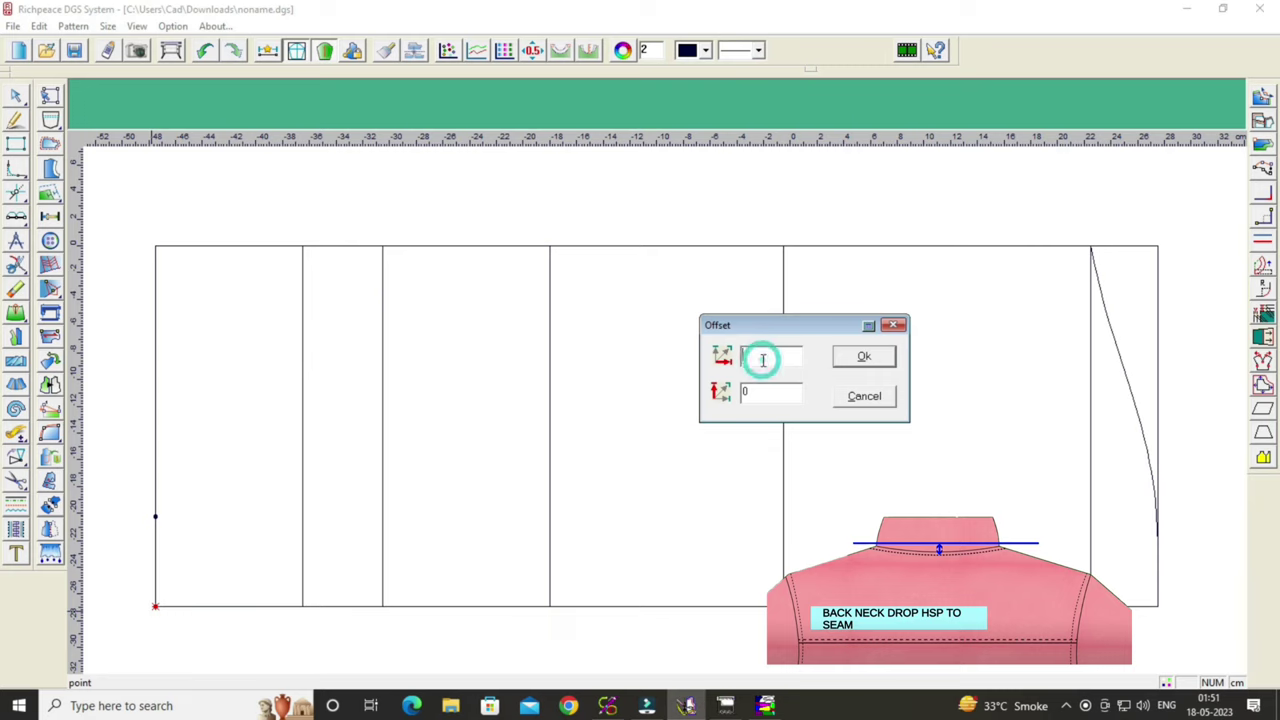
left_click(864, 356)
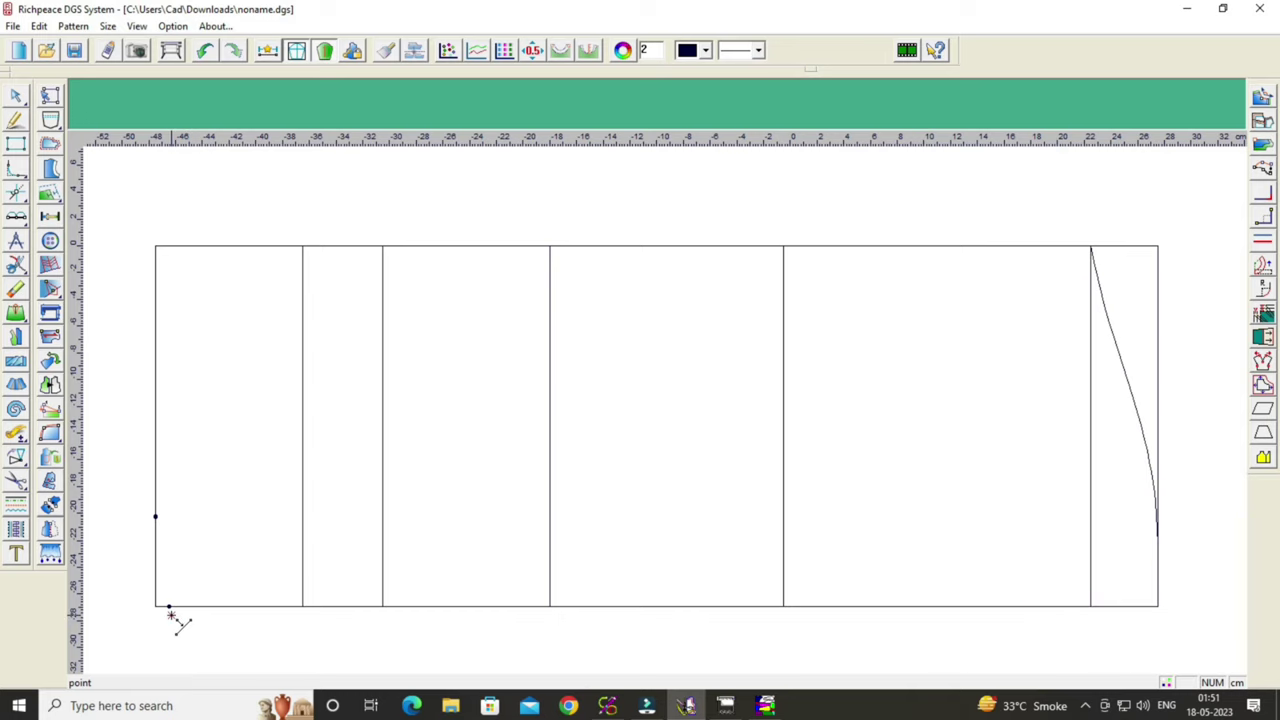
right_click(944, 372)
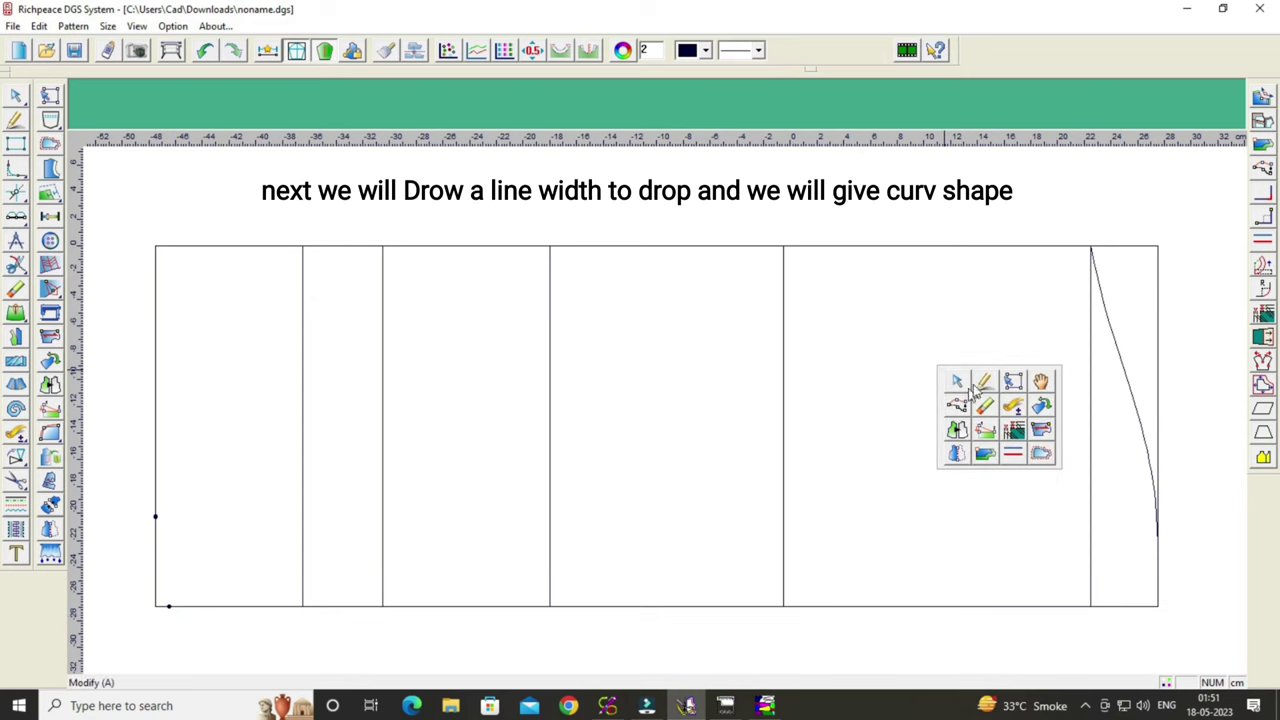
left_click(982, 377)
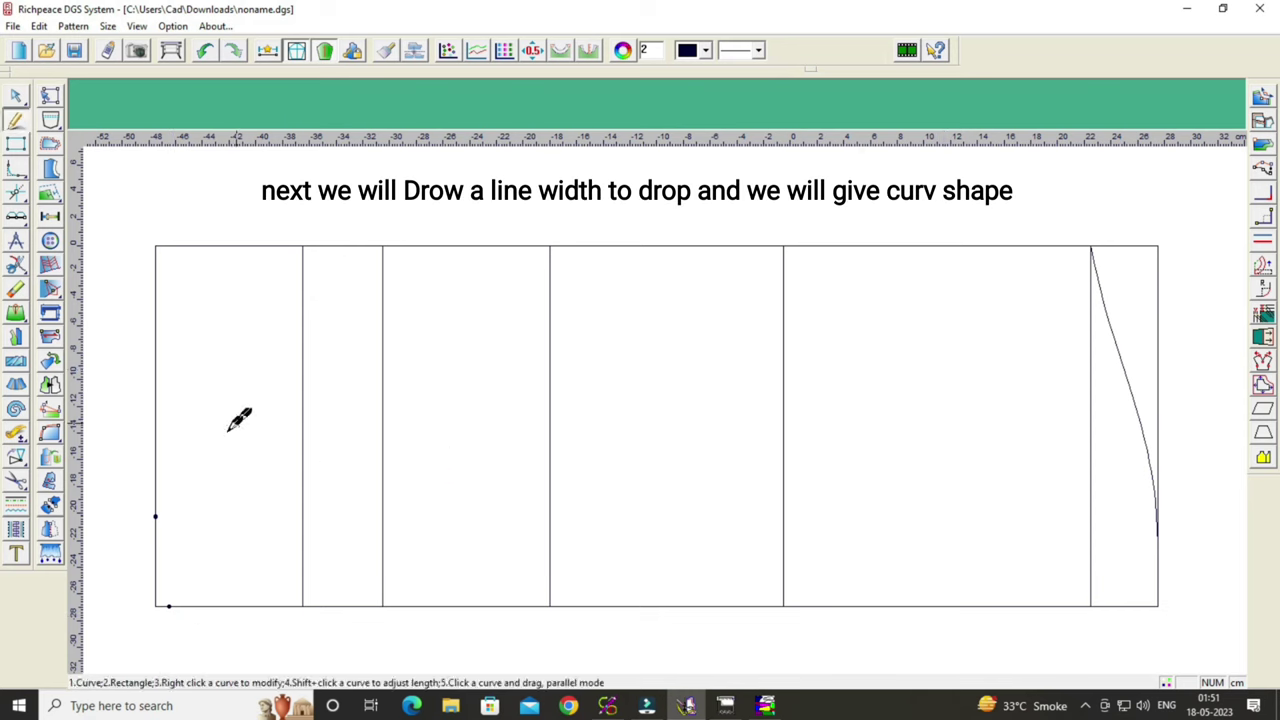
Connect the 6.75 cm and 1 cm points and bend the line into a back neck curve.
left_click(155, 516)
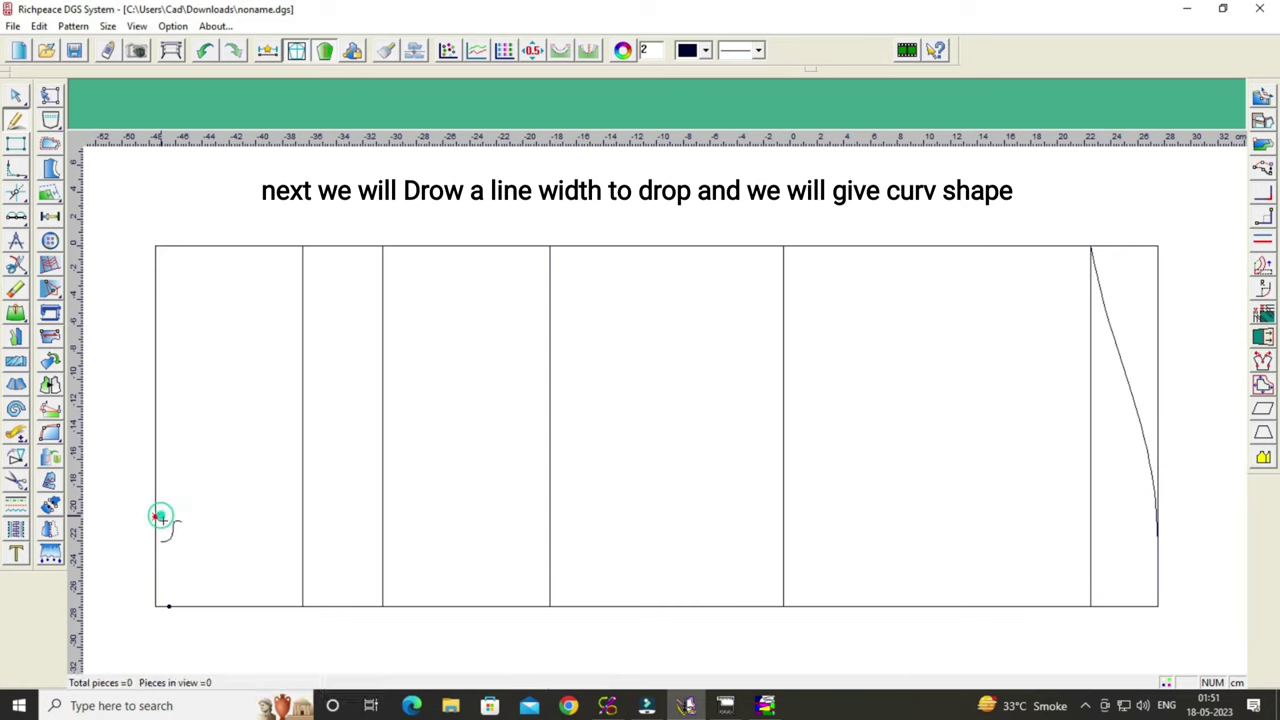
right_click(169, 606)
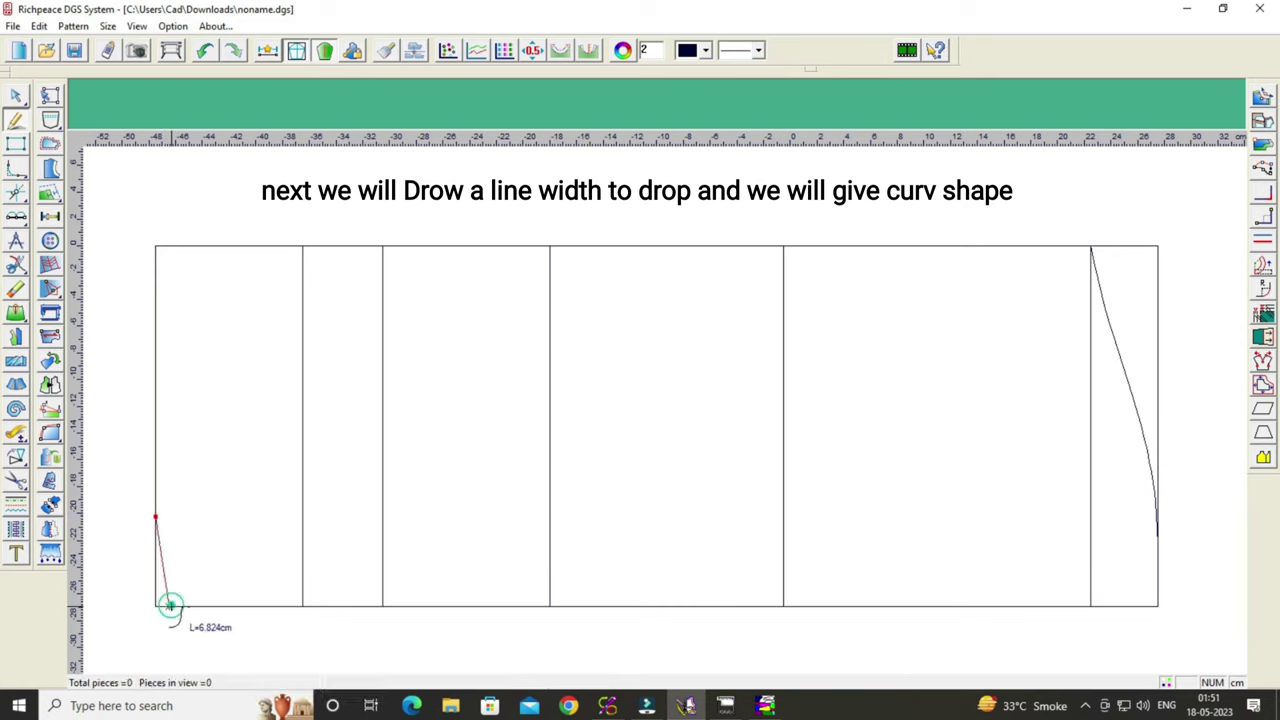
right_click(660, 405)
left_click(679, 419)
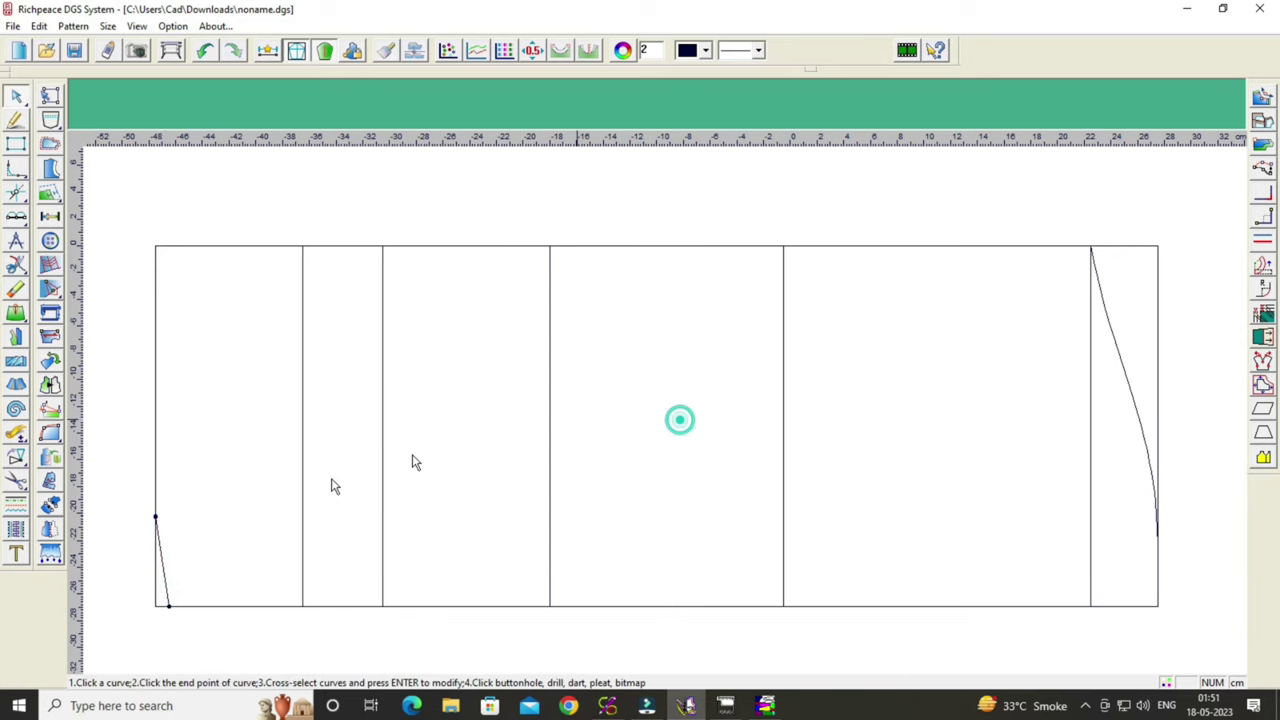
left_click(165, 570)
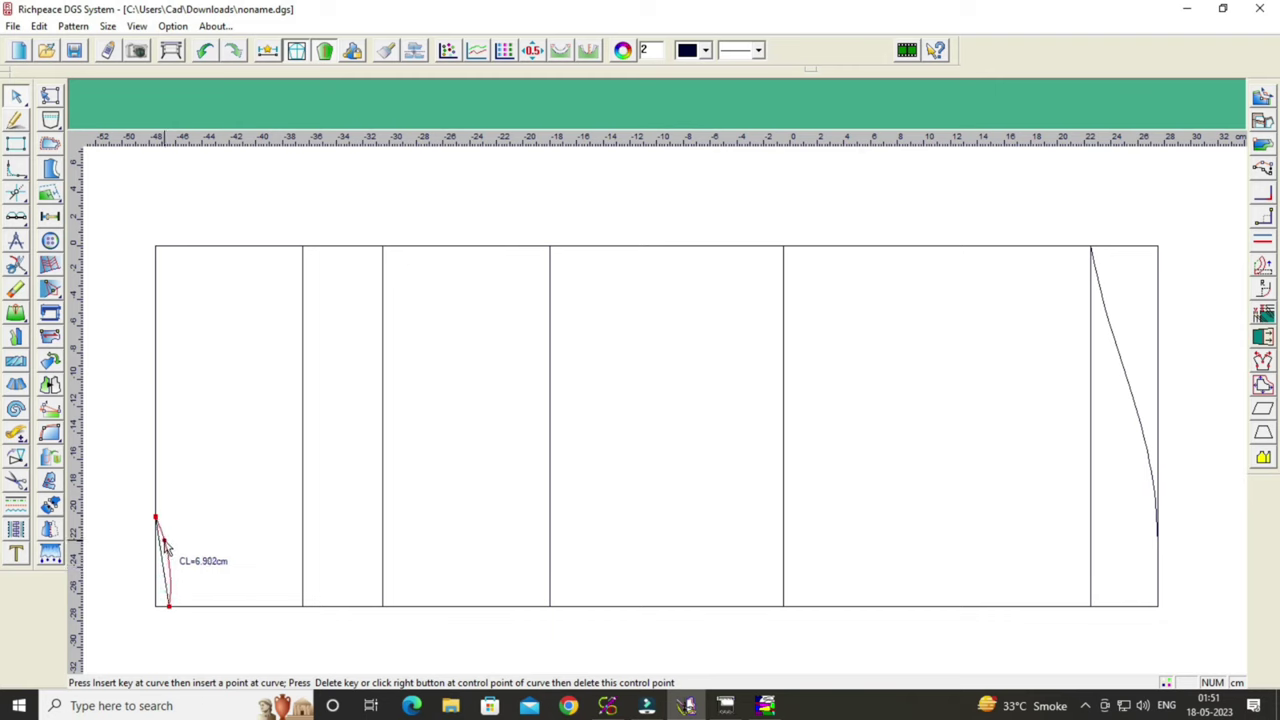
right_click(200, 538)
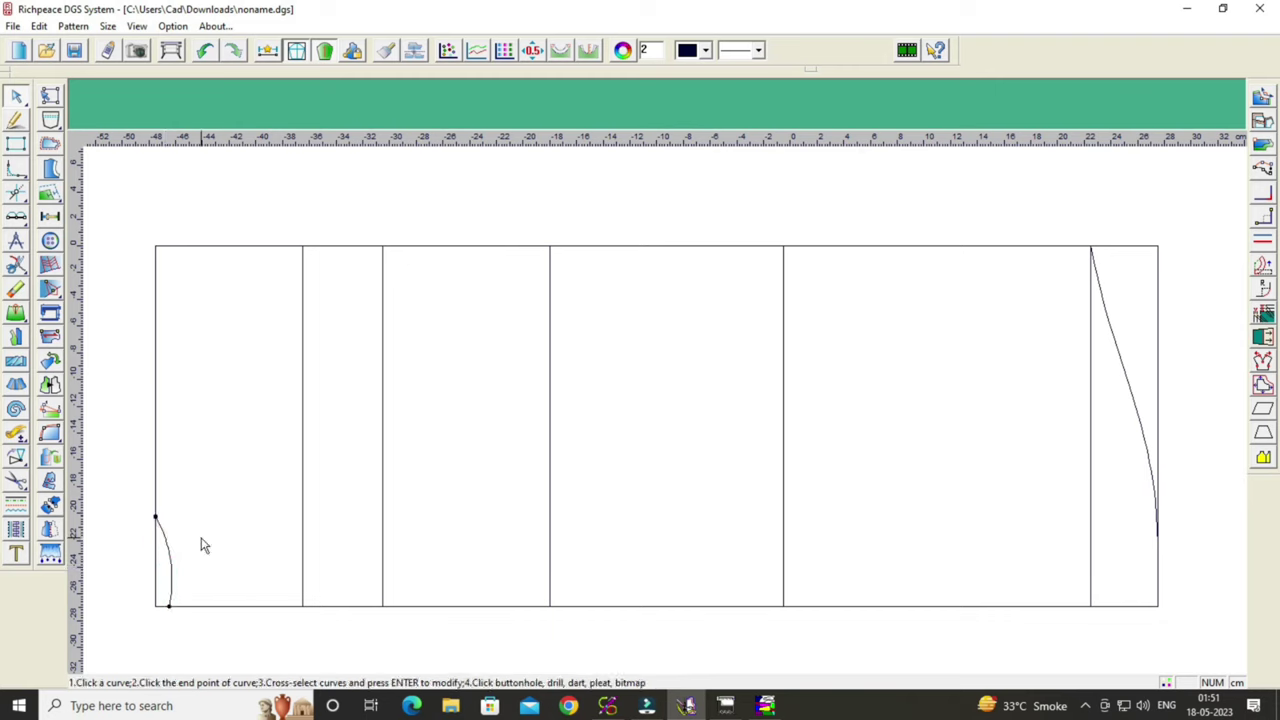
left_click(170, 568)
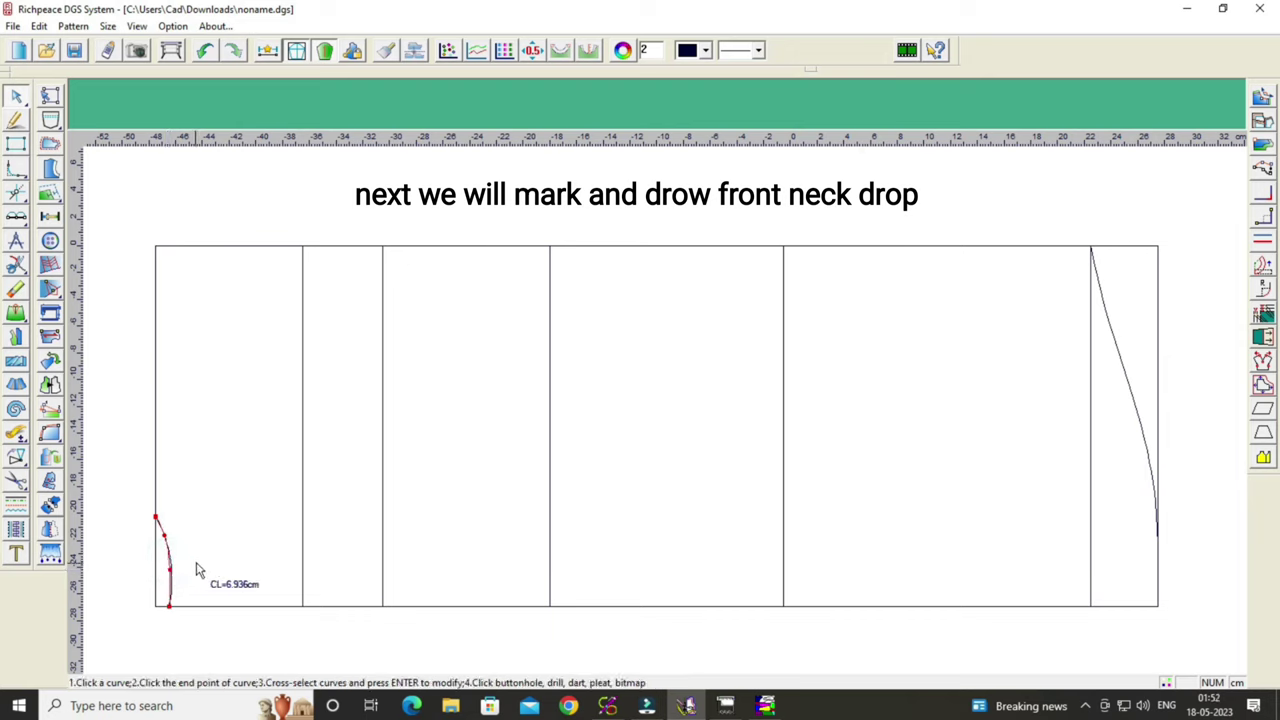
right_click(196, 563)
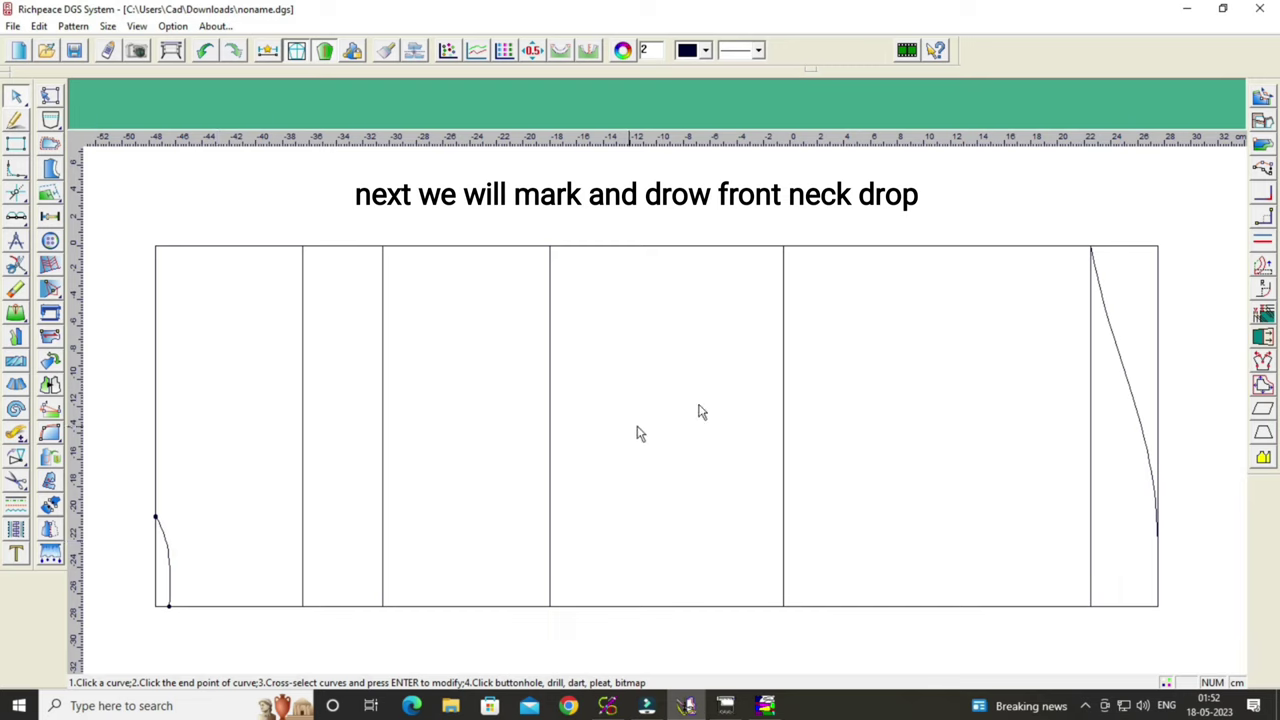
left_click(16, 192)
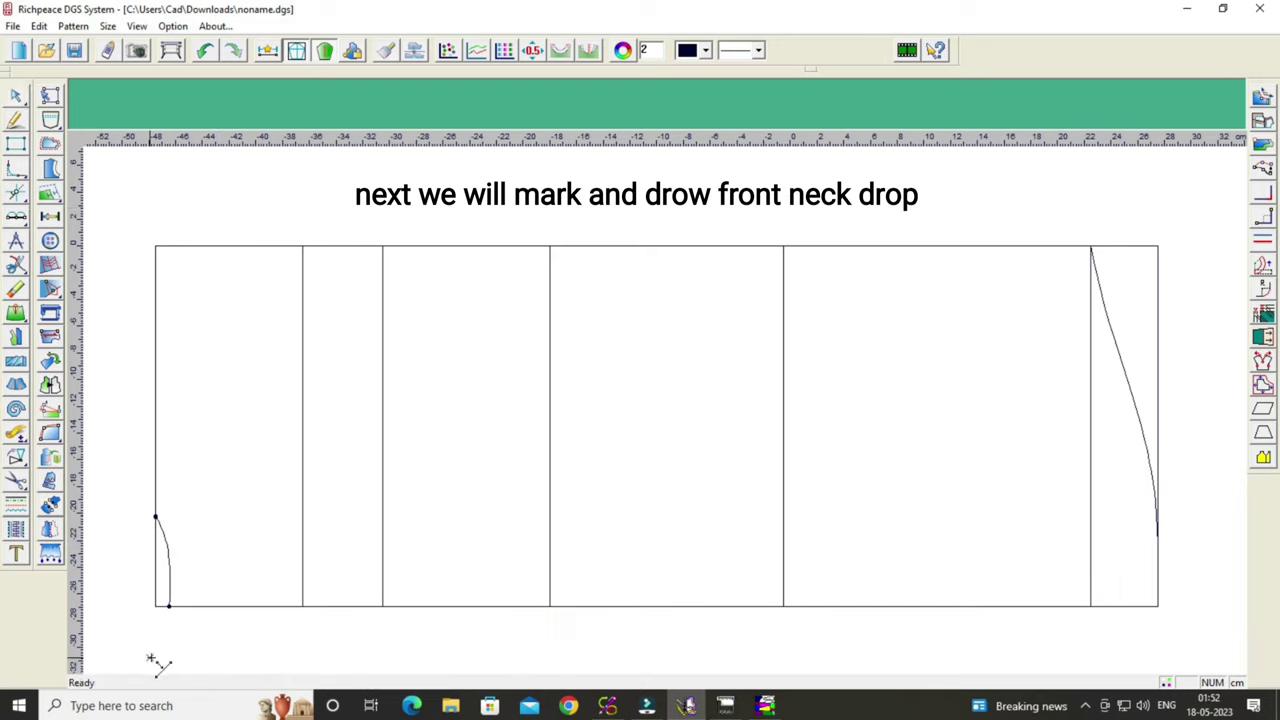
Mark a point 10.5 cm along the bottom edge from the lower-left corner.
left_click(155, 607)
left_click_drag(263, 500, 691, 382)
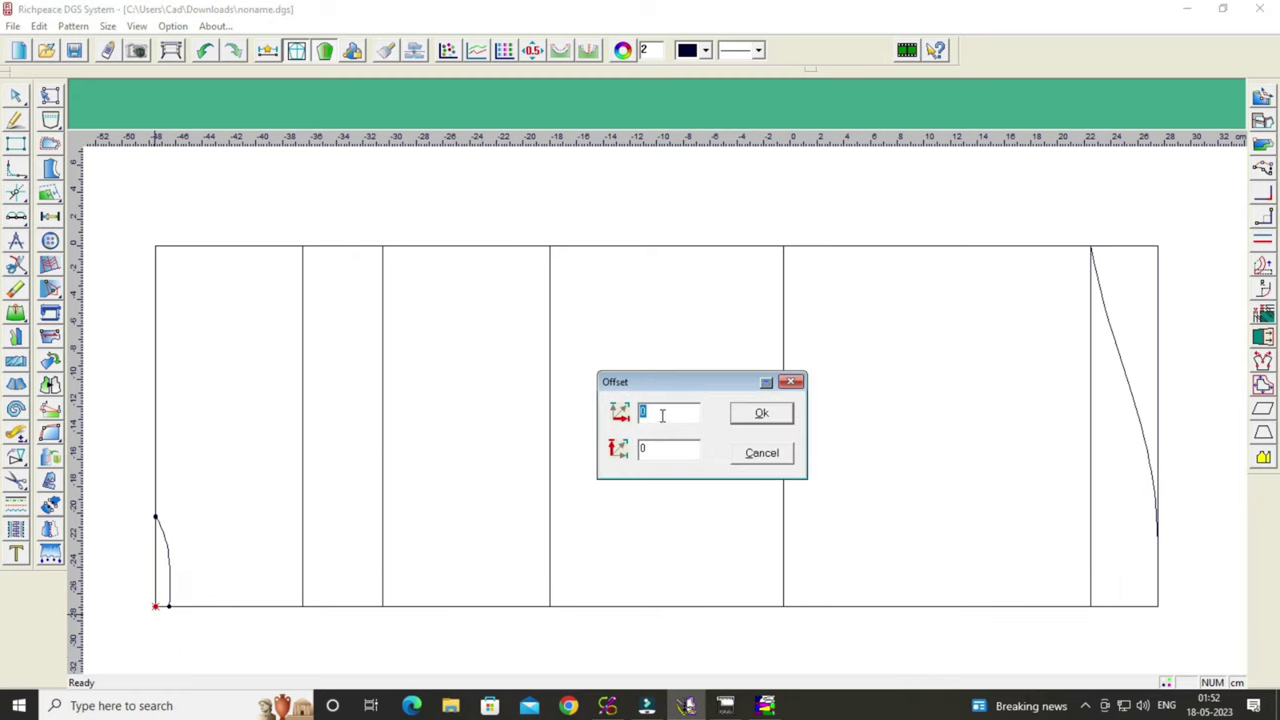
left_click(662, 415)
type("0.5")
left_click(759, 414)
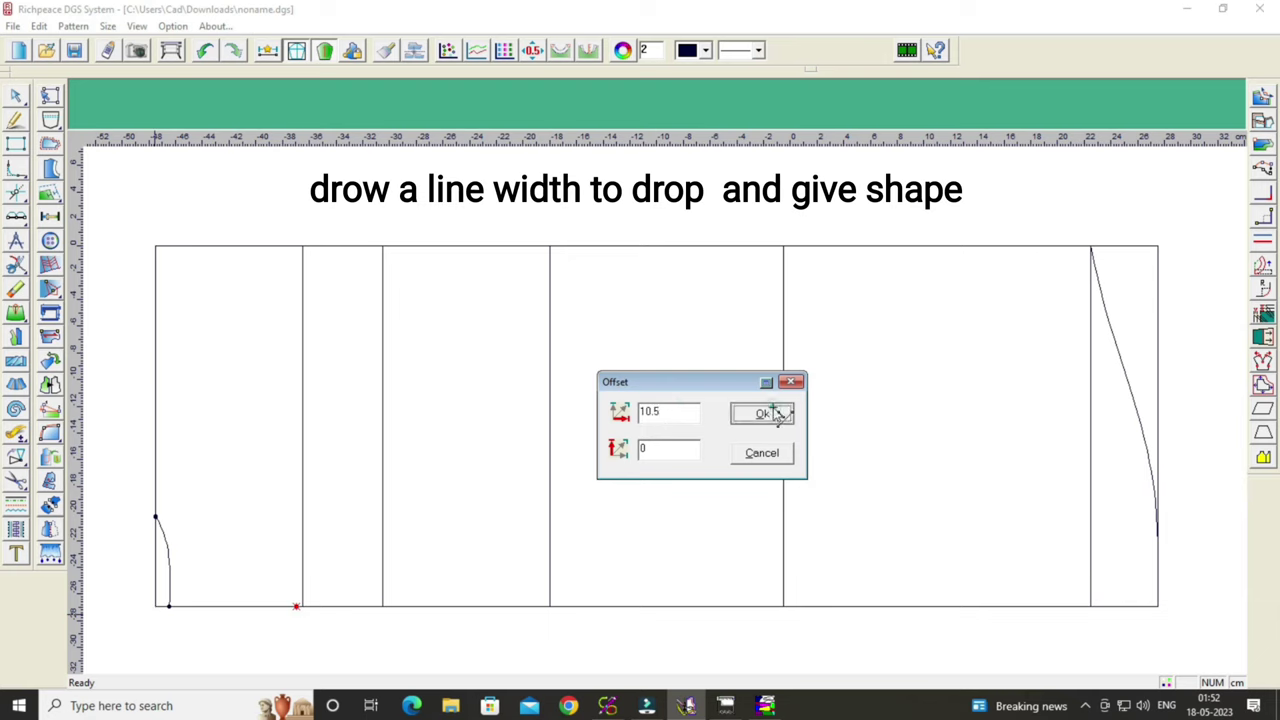
Draw a straight line from the left-edge neck point to the 10.5 cm point.
right_click(870, 395)
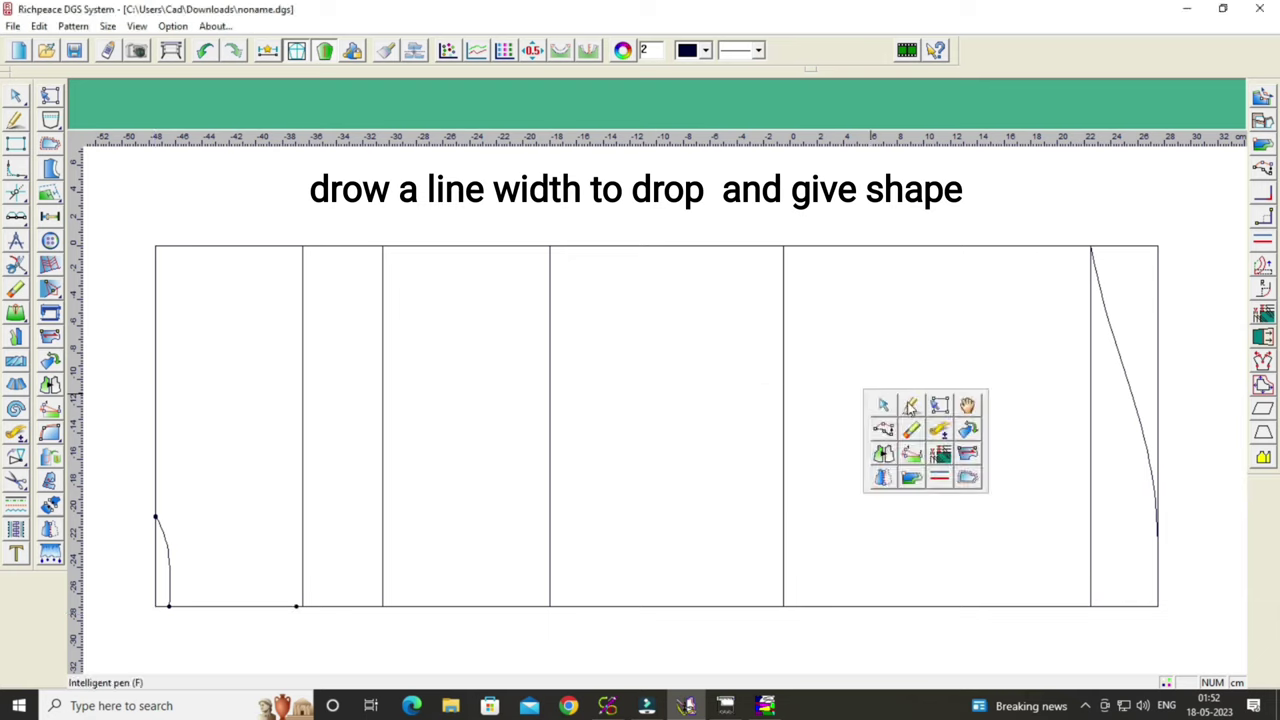
left_click(908, 400)
left_click(157, 516)
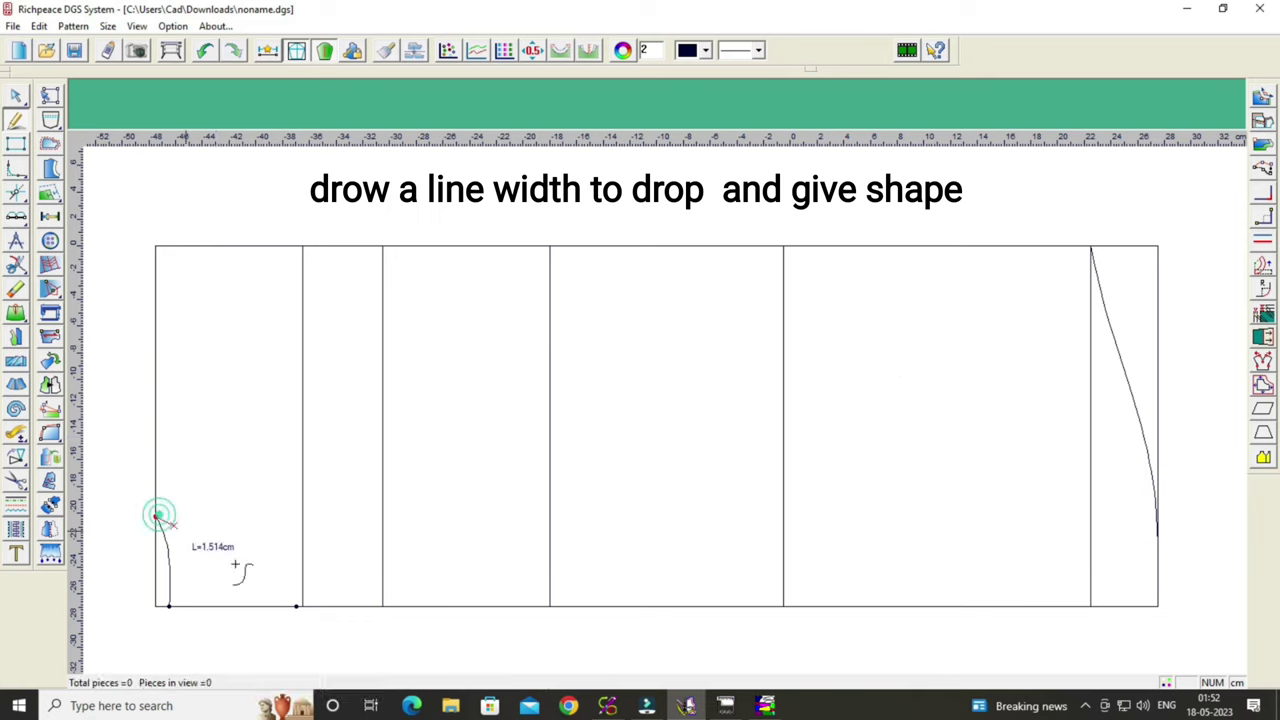
left_click(296, 607)
right_click(296, 607)
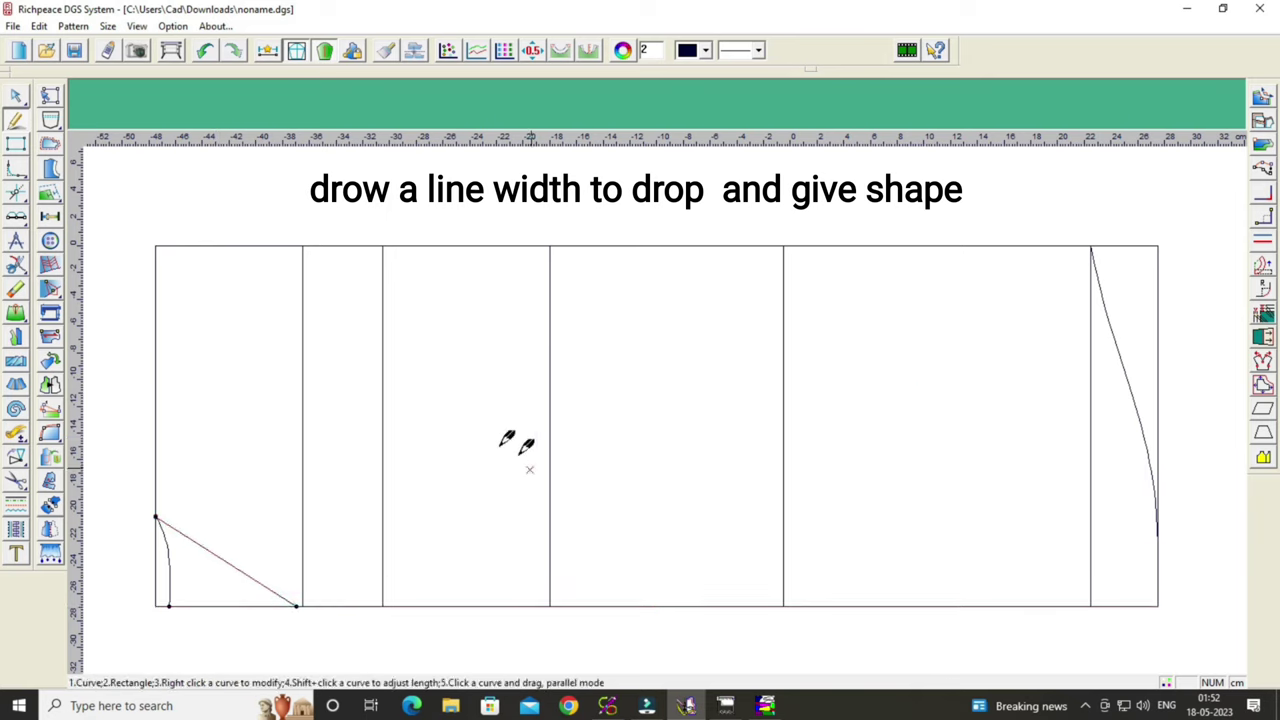
Bend the straight line into a rounded front neck curve.
right_click(477, 418)
left_click(489, 446)
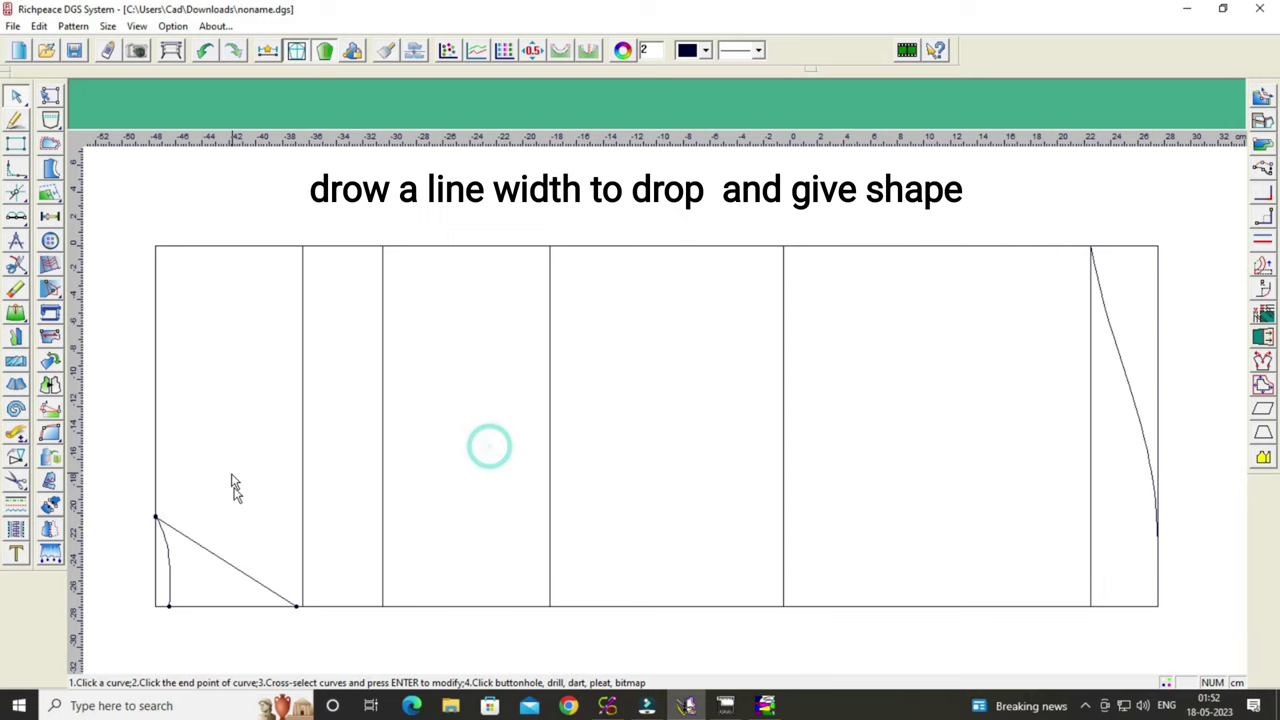
left_click(250, 578)
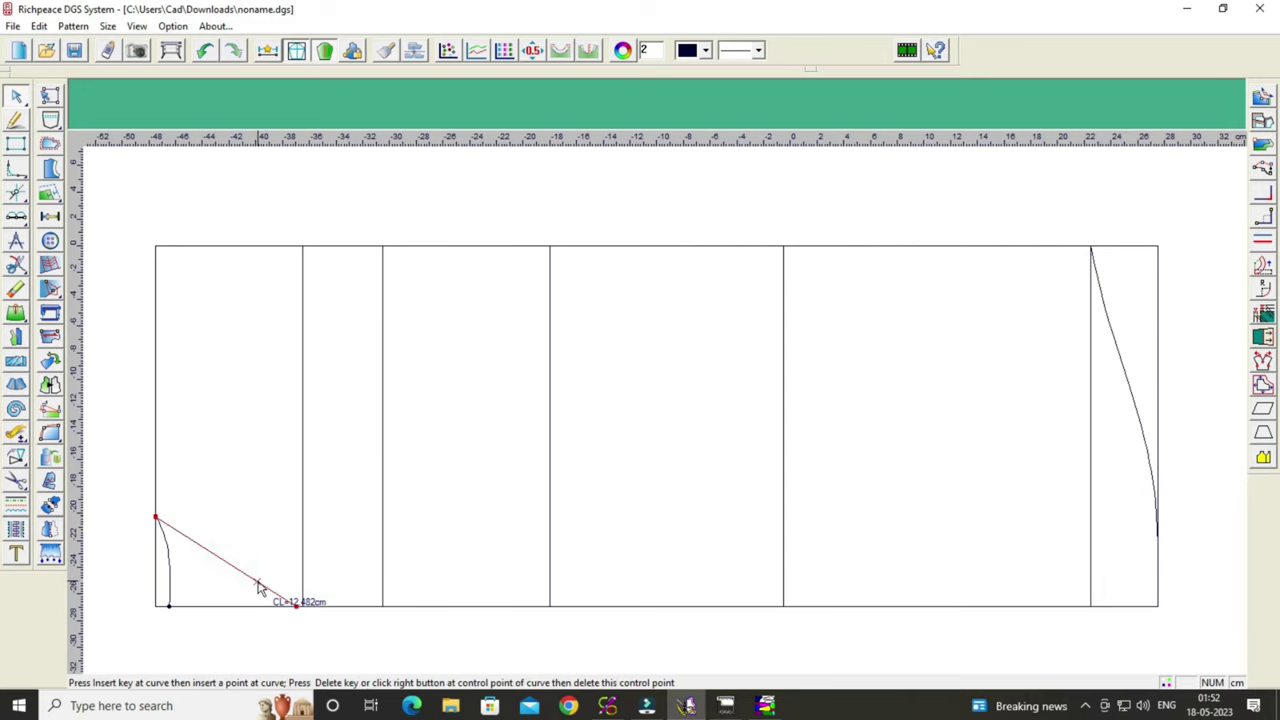
left_click_drag(257, 582, 290, 570)
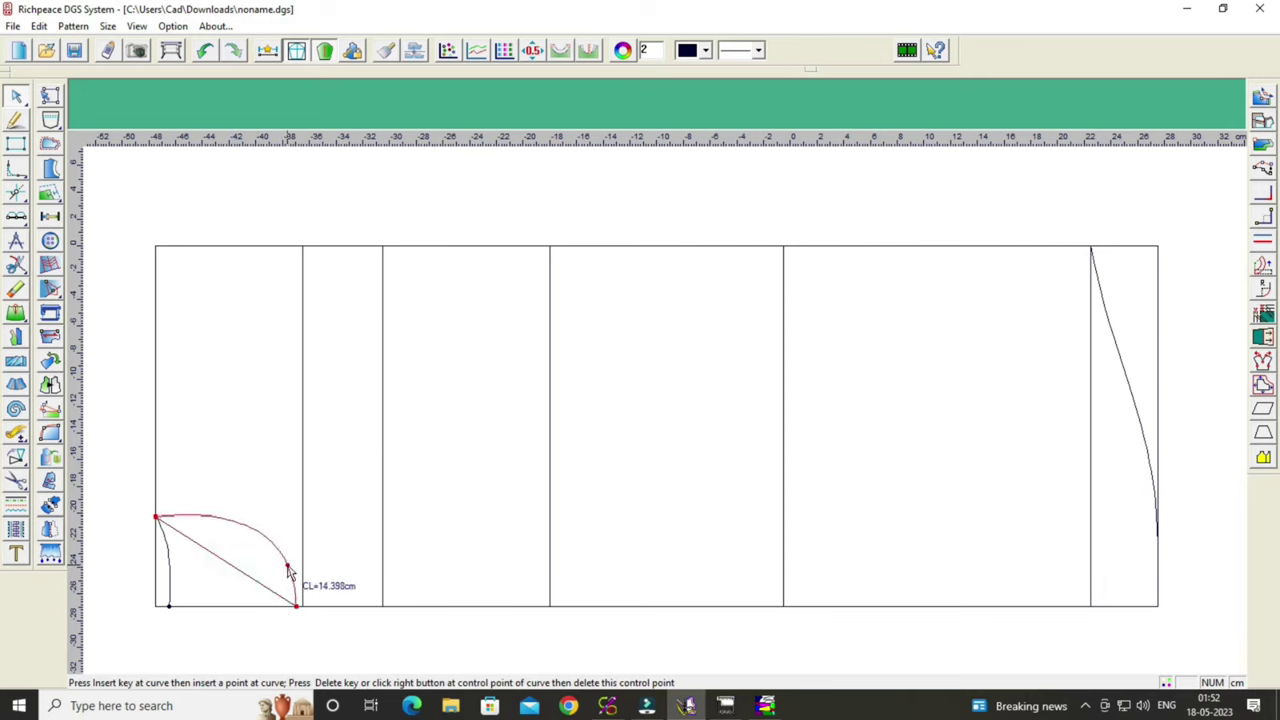
left_click(288, 565)
left_click(266, 494)
left_click(224, 519)
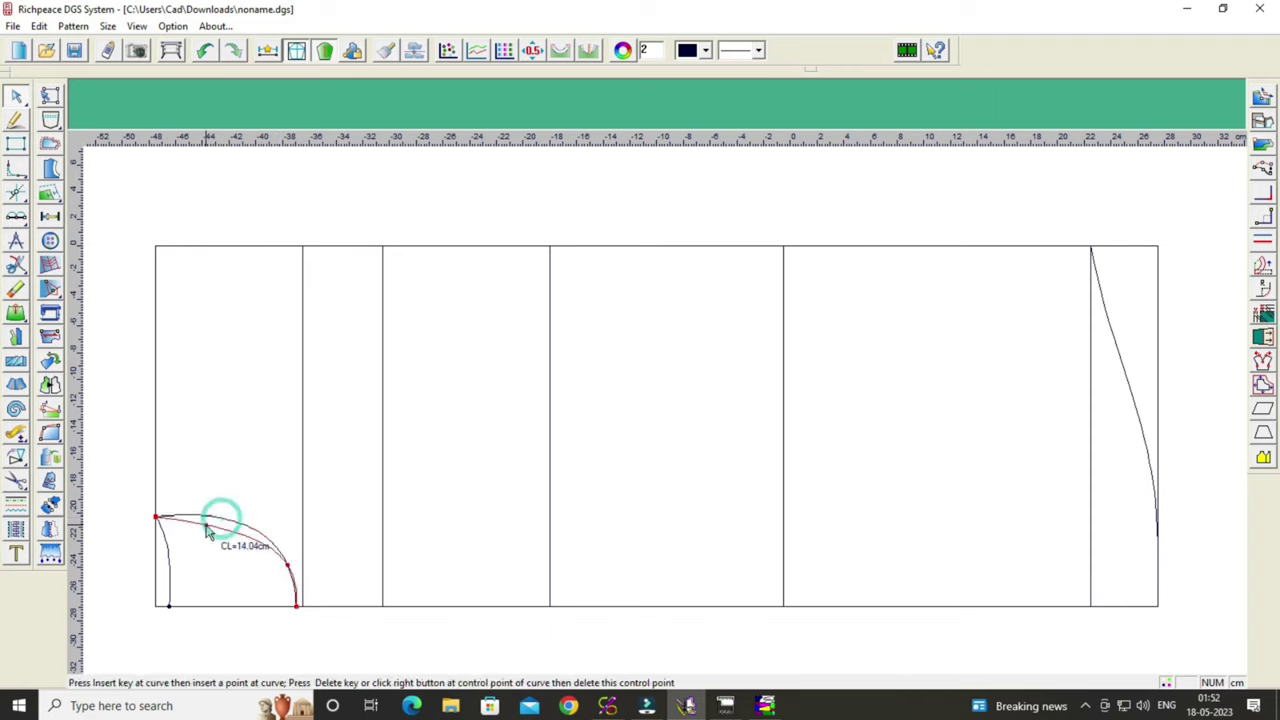
left_click(200, 522)
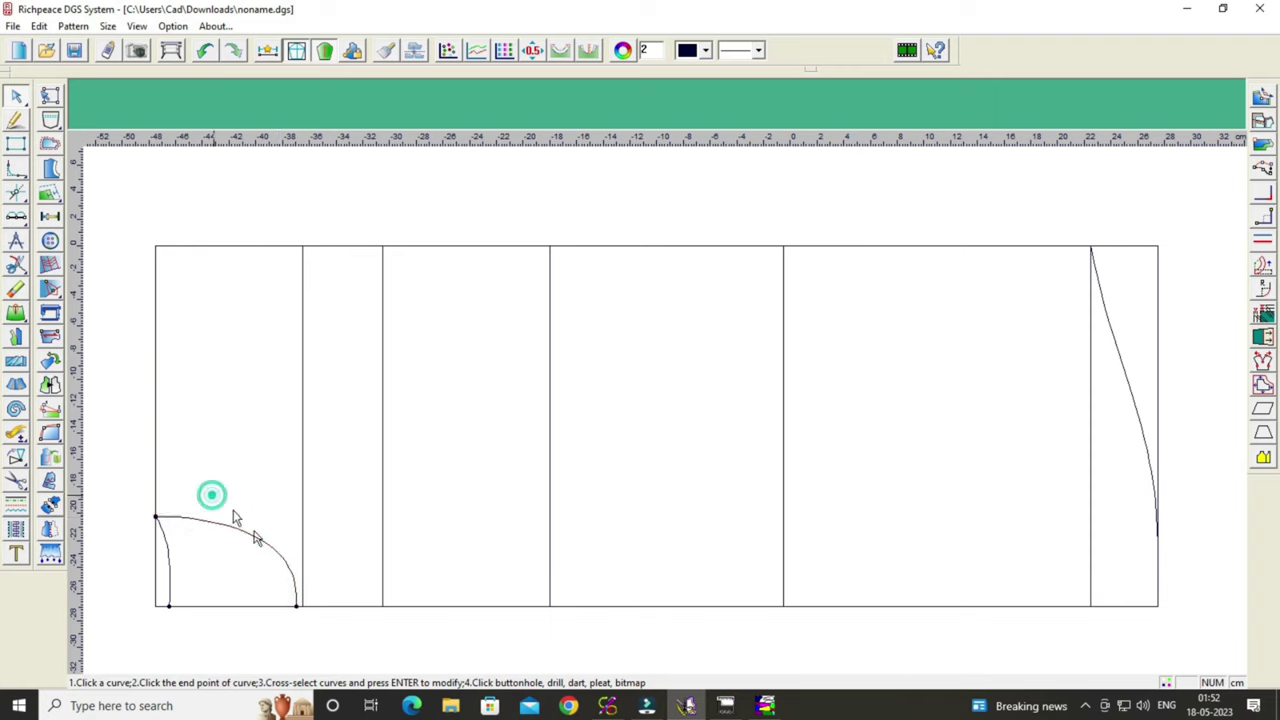
Fine-tune the front neck curve's shape near its lower end.
left_click(282, 562)
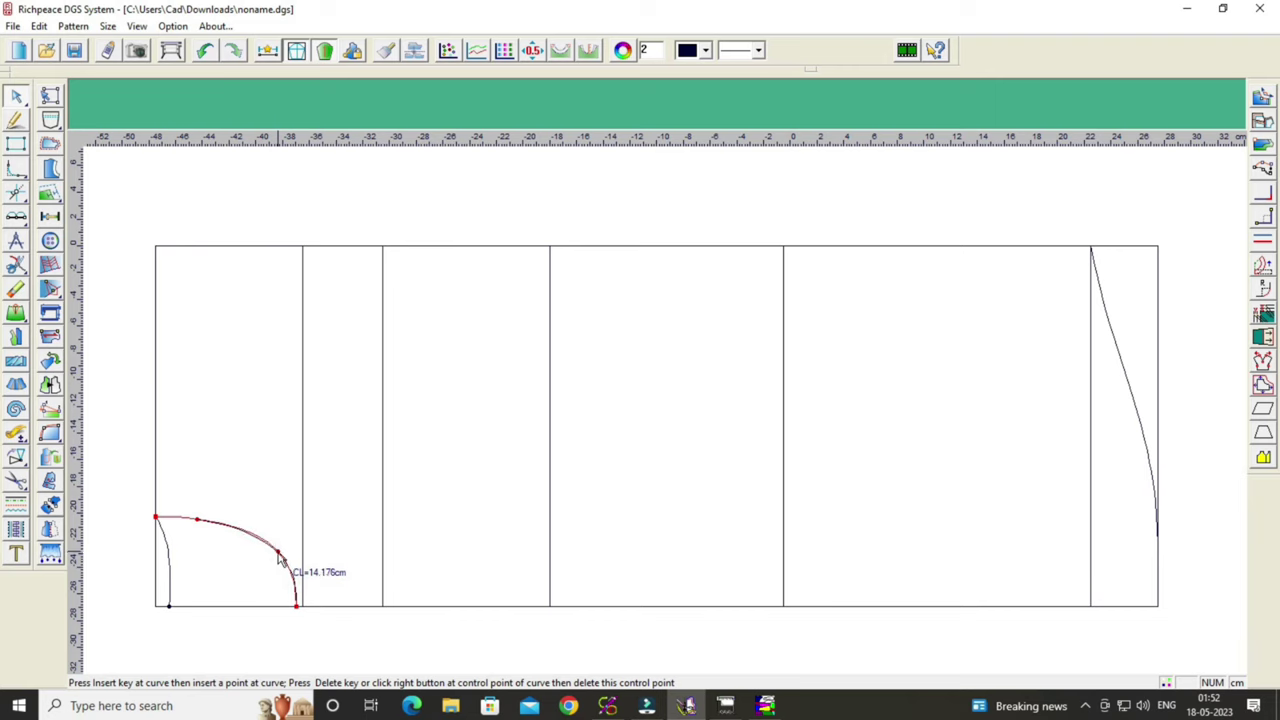
left_click(277, 548)
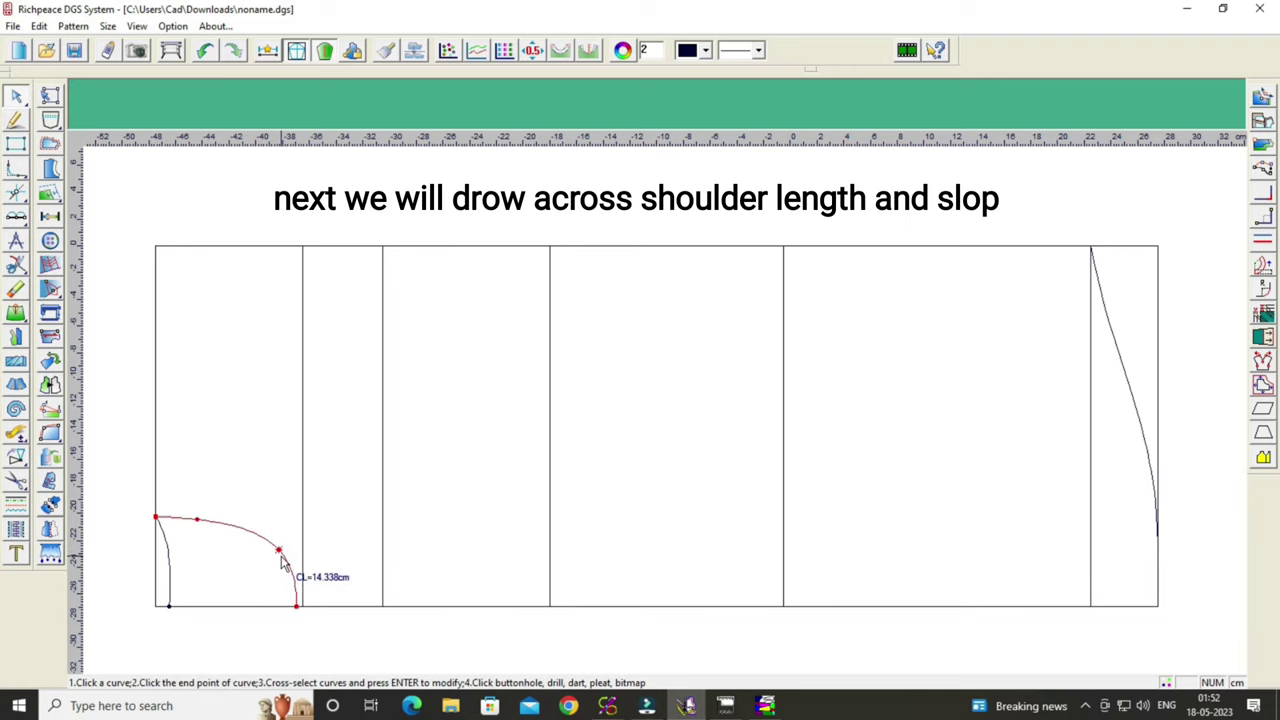
left_click(275, 548)
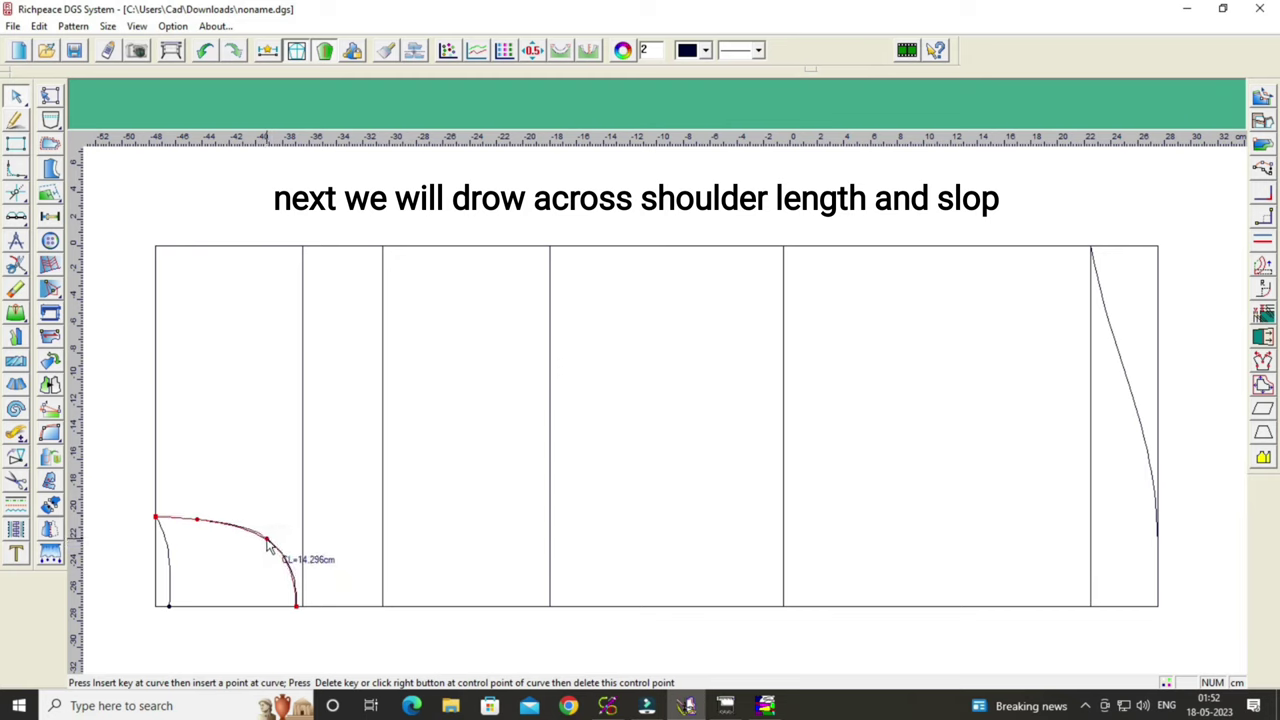
left_click(268, 540)
left_click(265, 540)
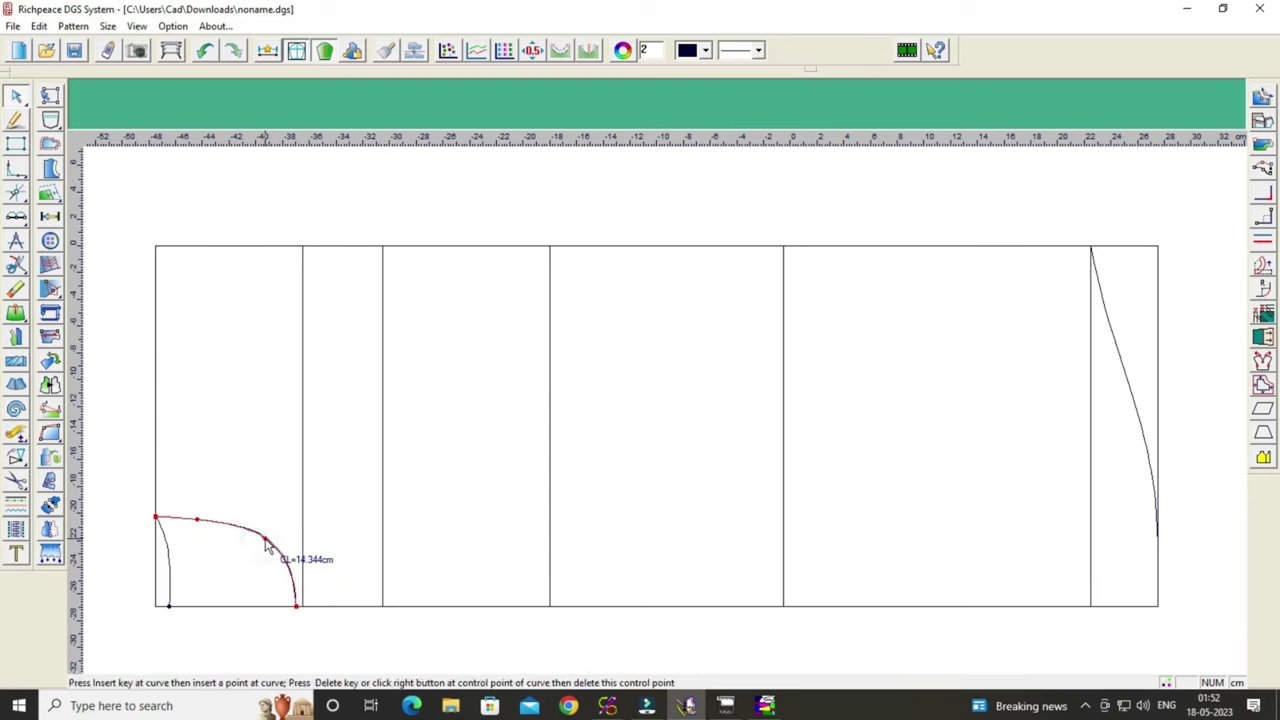
left_click(265, 540)
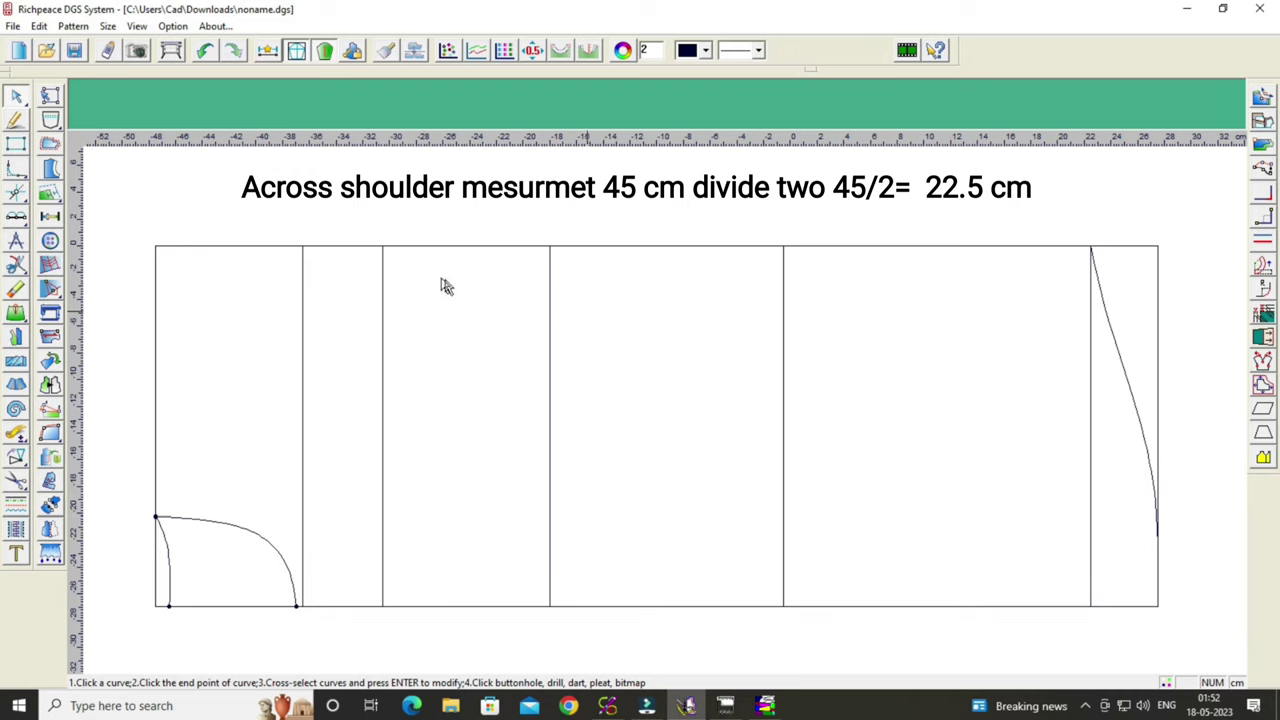
Place the shoulder point 22.5 cm offset from the lower-left corner.
left_click(47, 212)
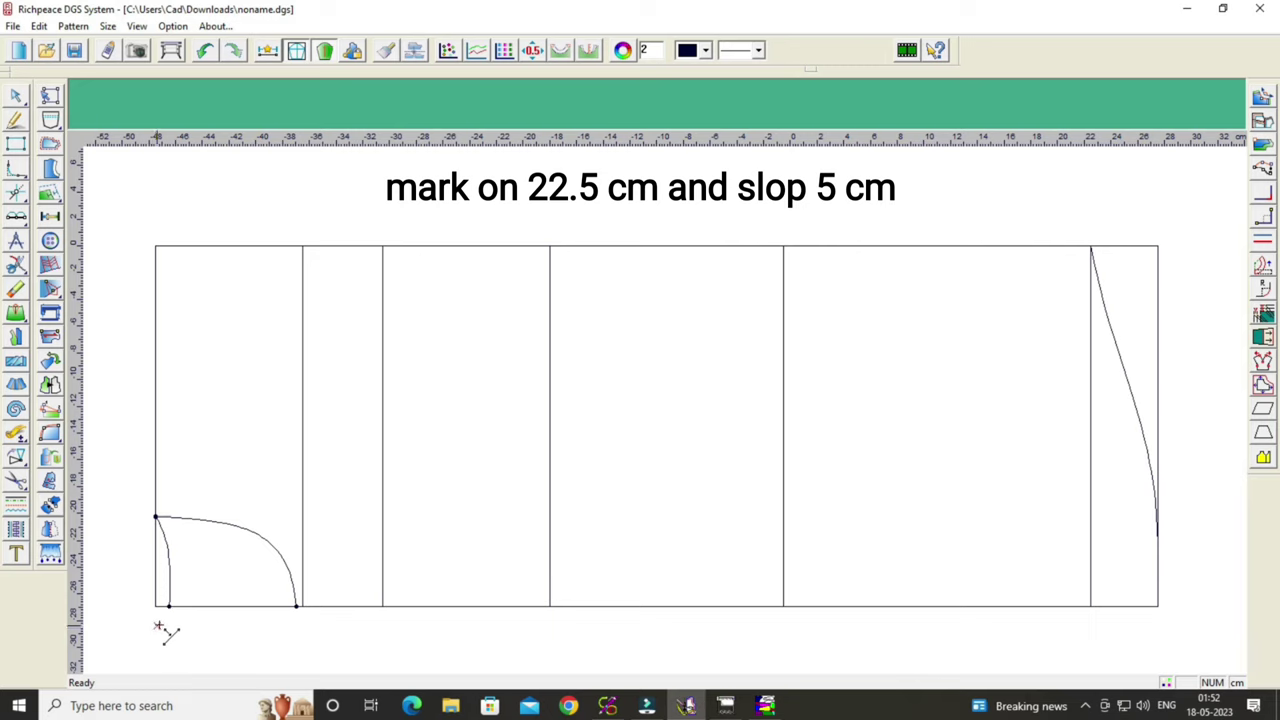
left_click(155, 606)
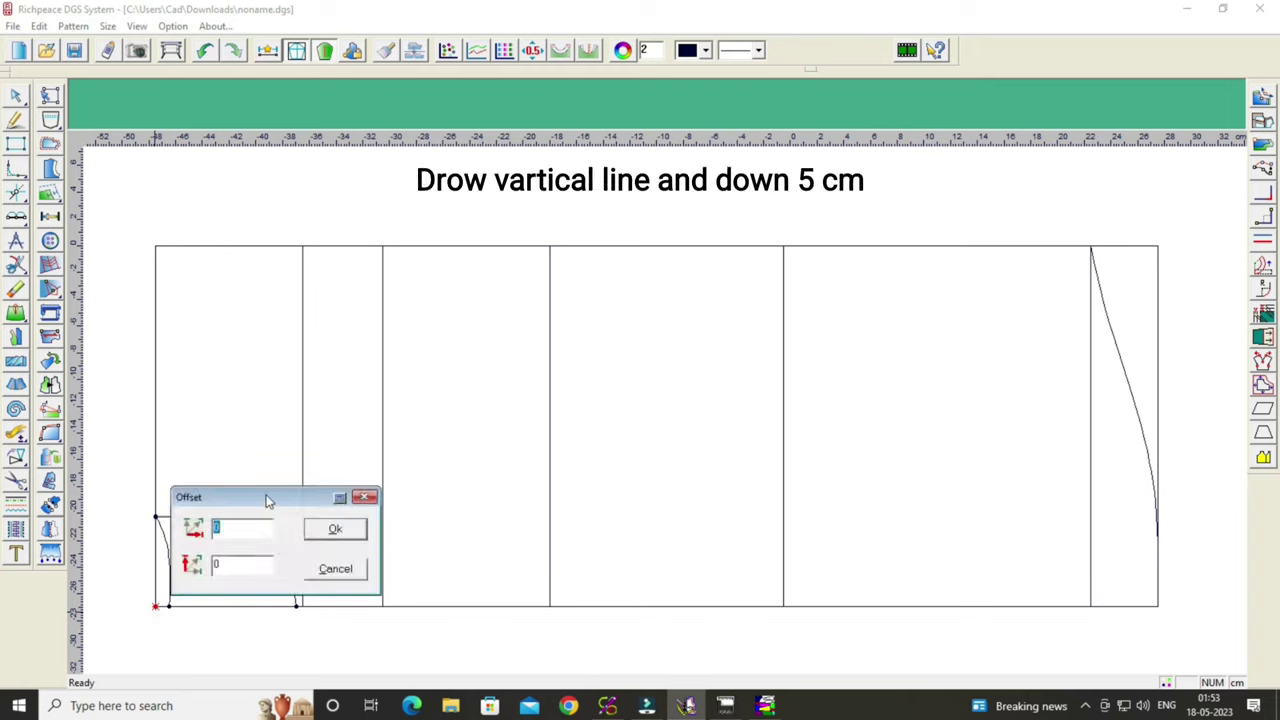
left_click_drag(264, 494, 549, 396)
left_click(532, 463)
key("BackSpace")
type("22.5")
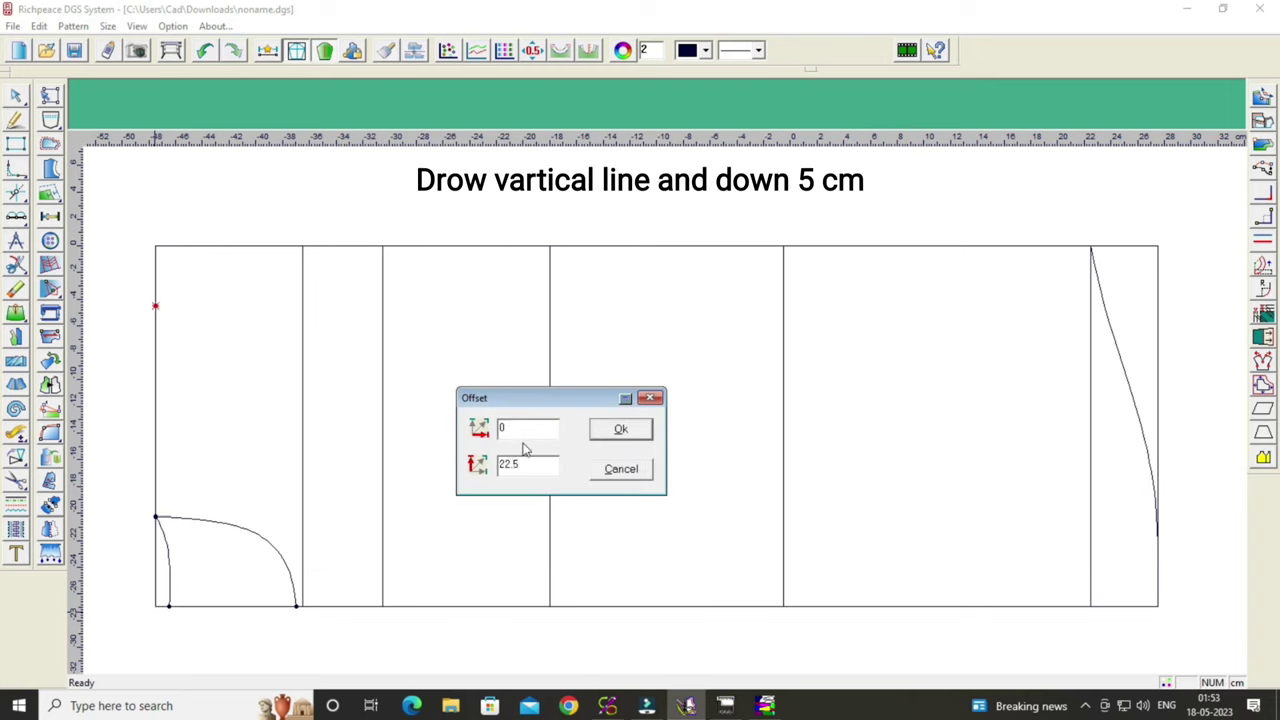
left_click(518, 430)
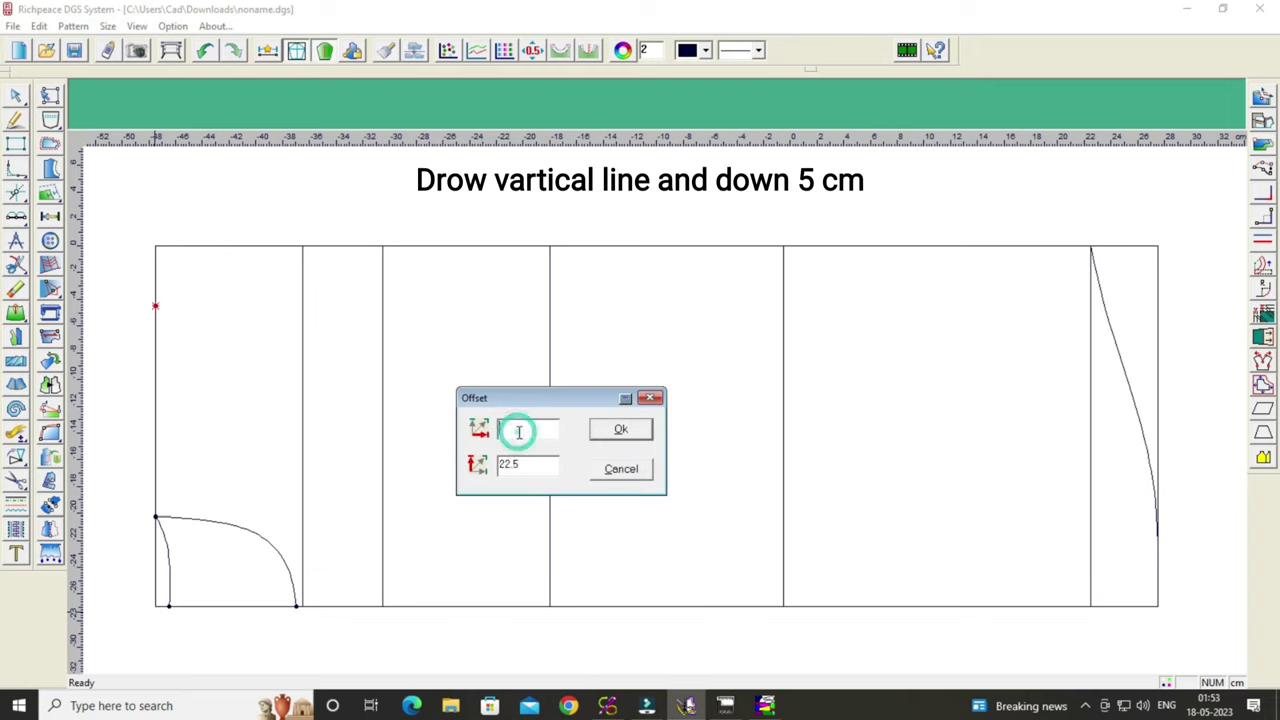
key("BackSpace")
left_click(618, 432)
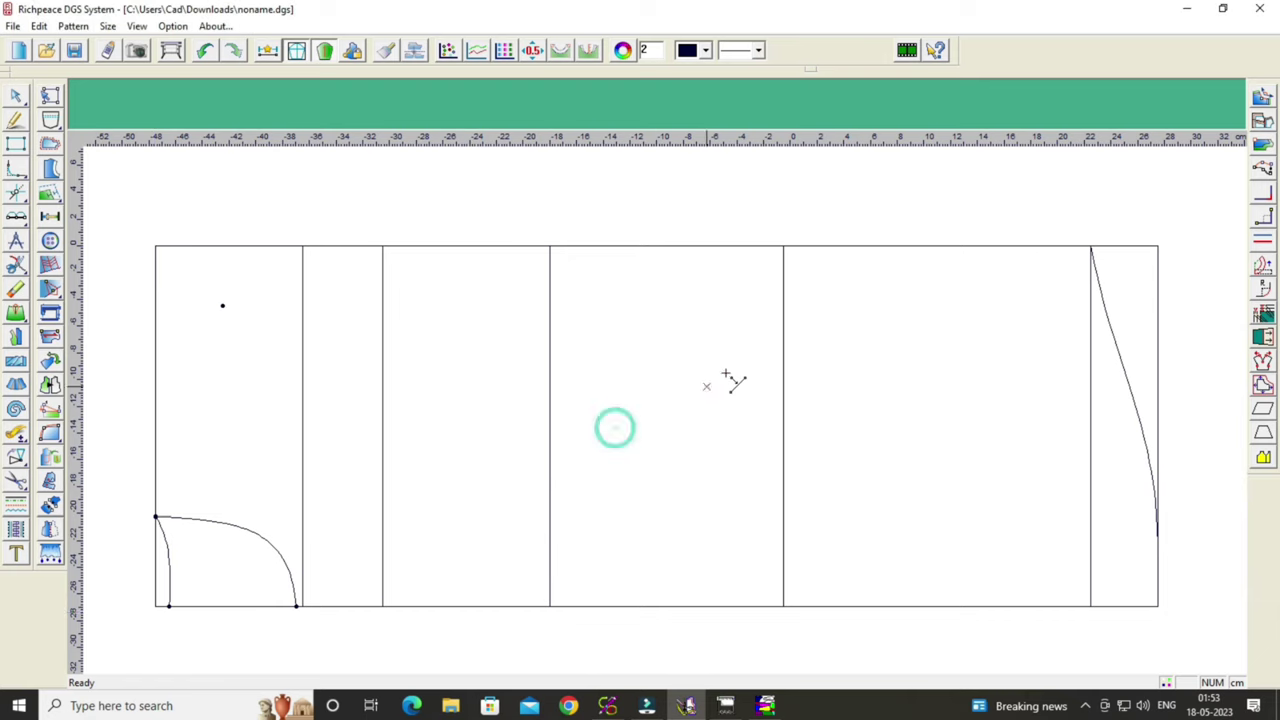
Draw the 14.19 cm shoulder line and a 24.91 cm line to the chest line's top.
right_click(734, 380)
left_click(765, 390)
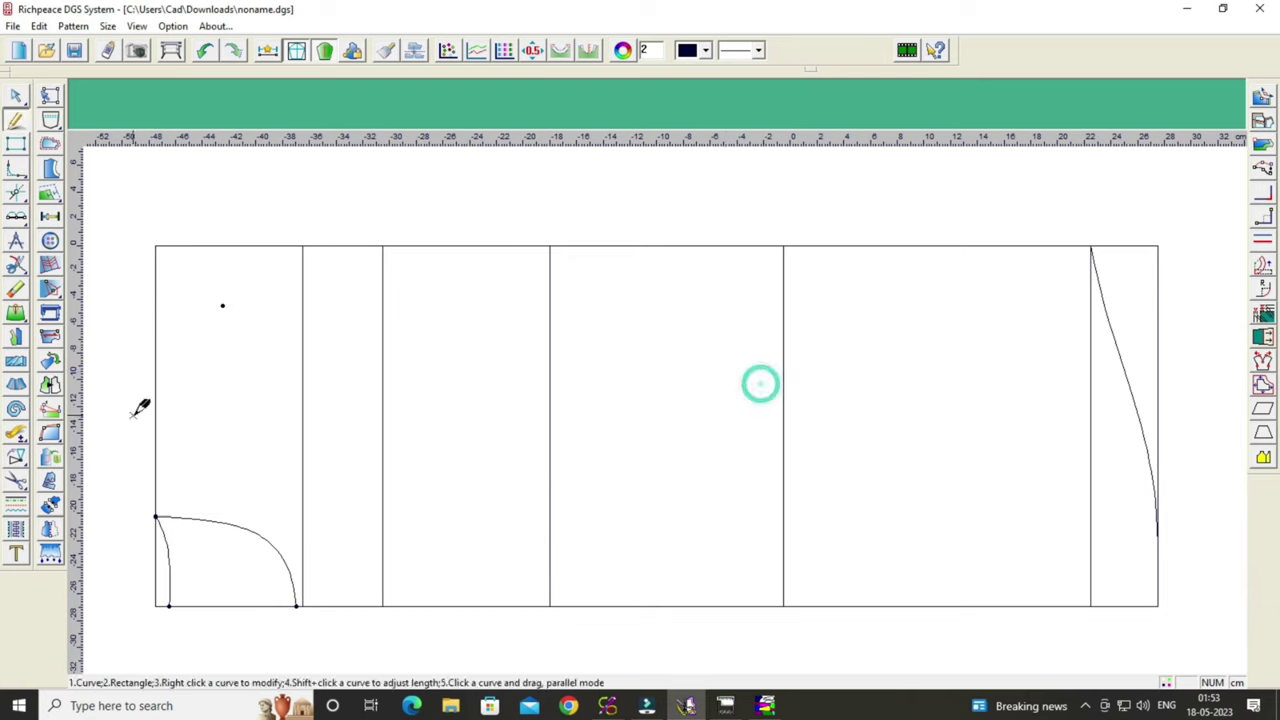
left_click(157, 516)
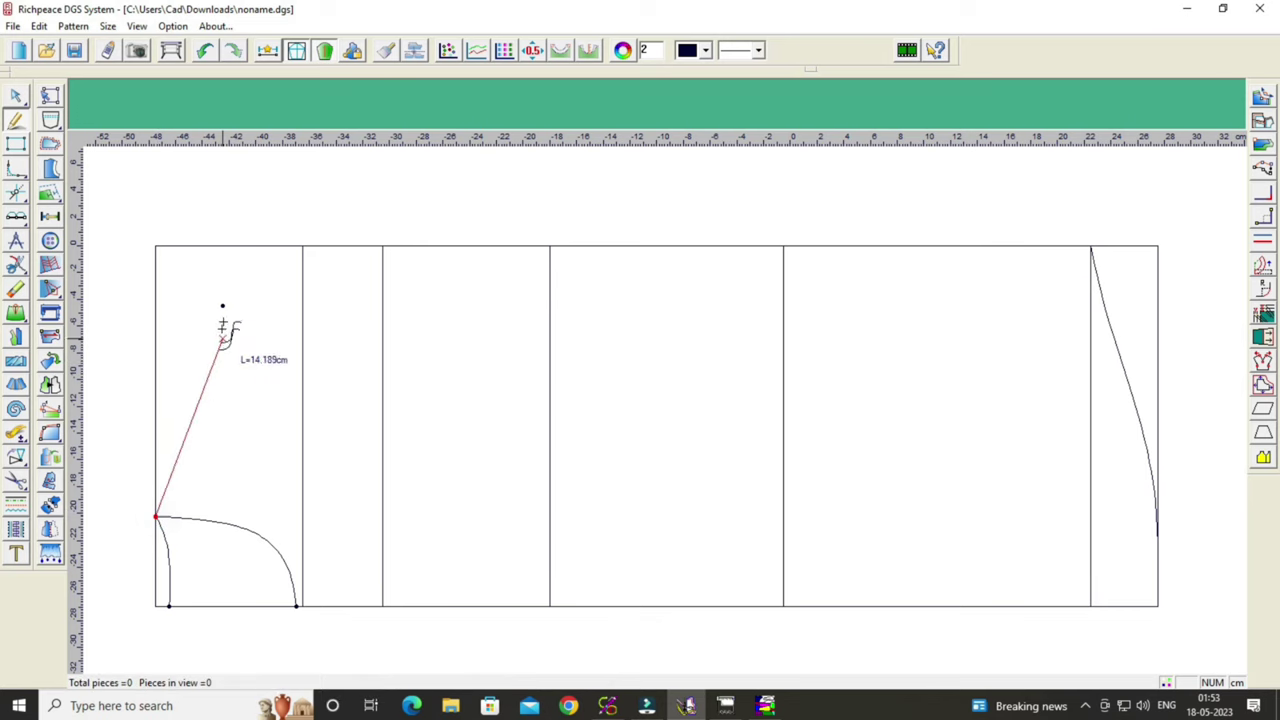
left_click(222, 305)
right_click(222, 305)
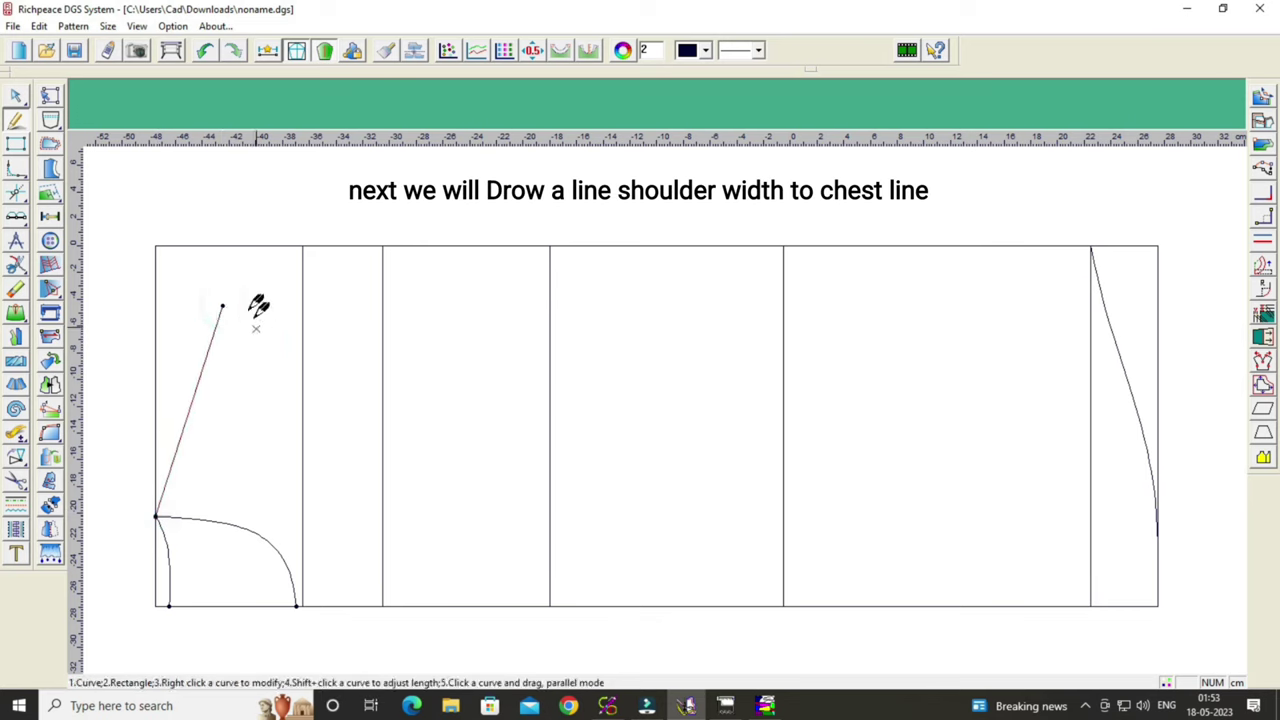
left_click(222, 305)
left_click(550, 246)
right_click(550, 246)
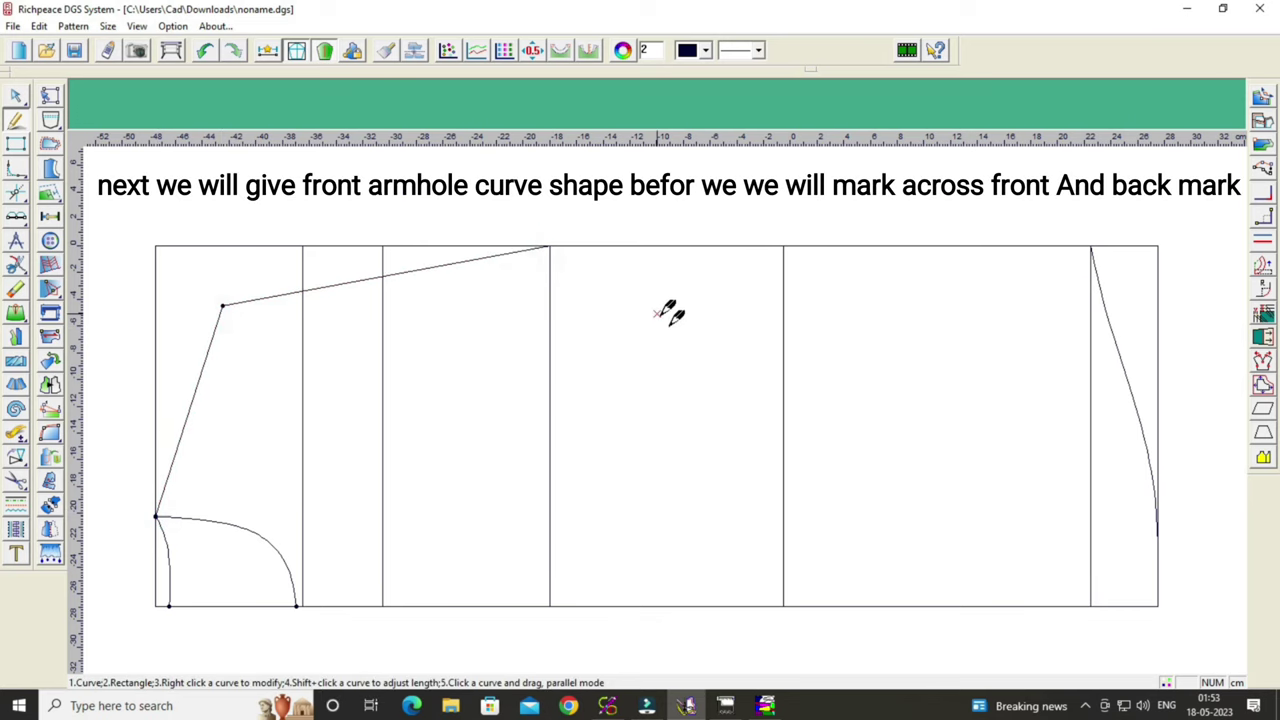
right_click(674, 320)
left_click(688, 337)
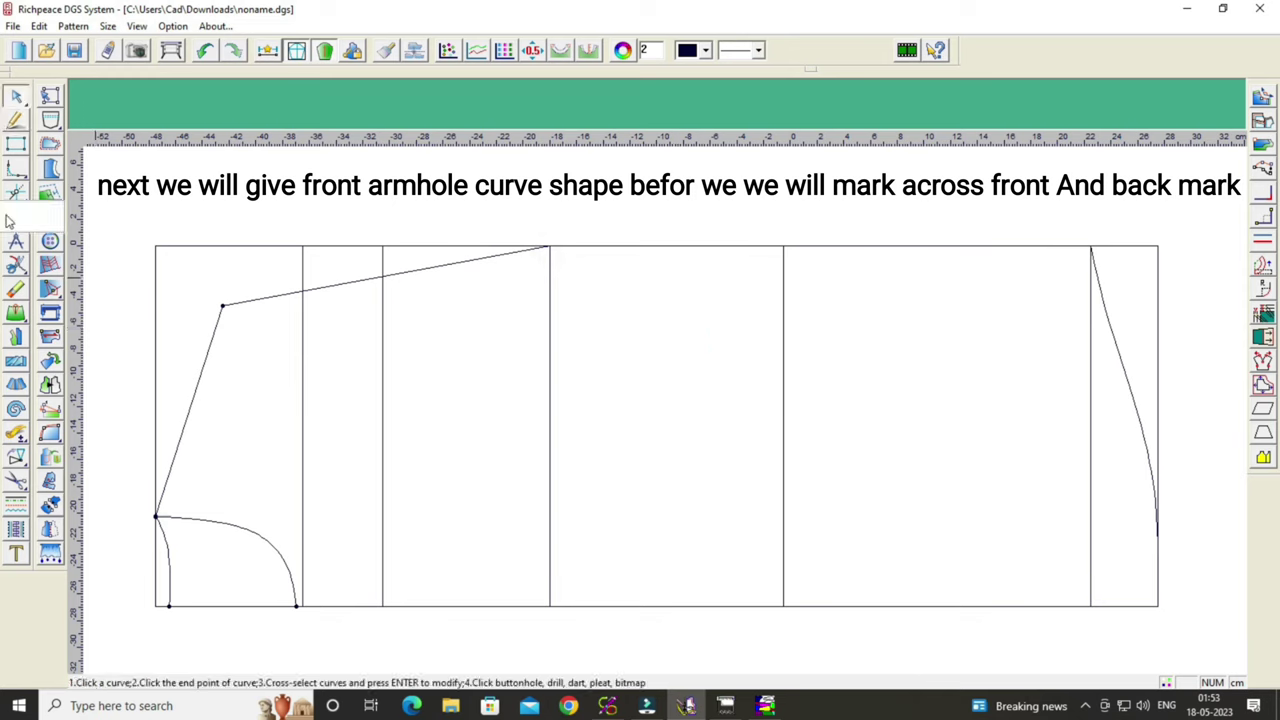
Mark the across-back point 21.5 cm up the 17.5 cm line.
left_click(50, 216)
left_click(464, 408)
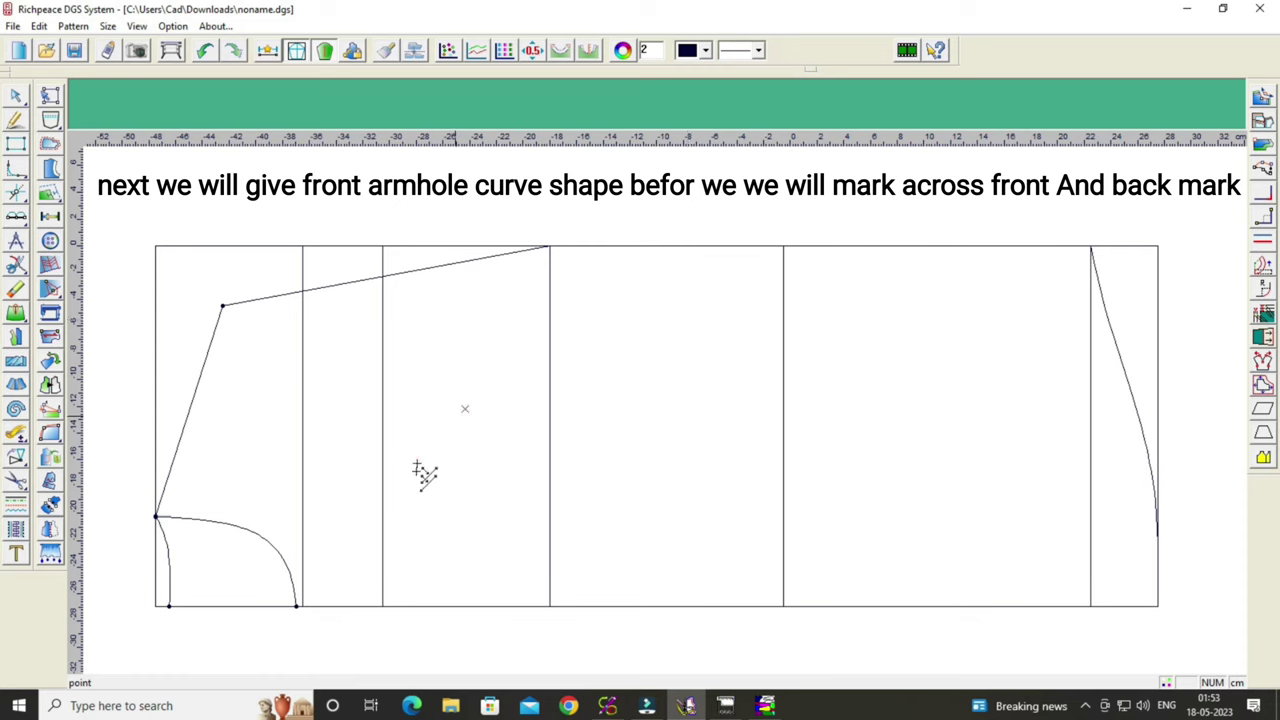
left_click(382, 607)
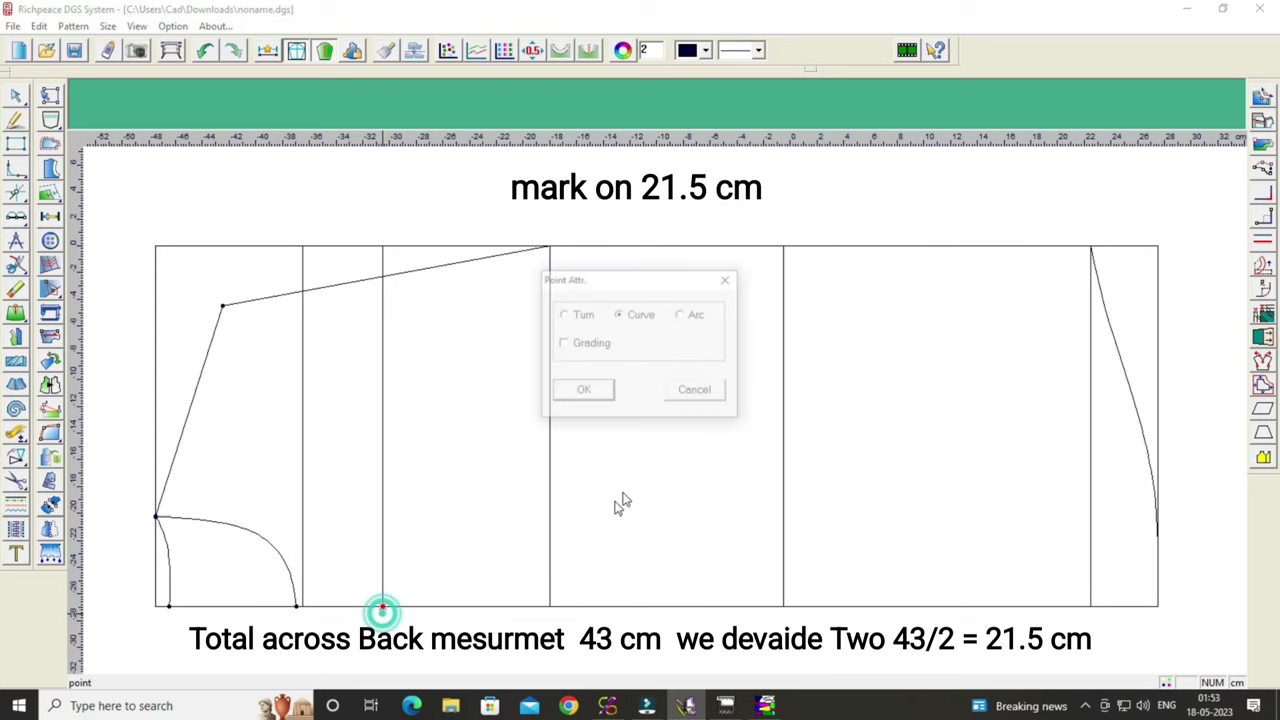
left_click(727, 281)
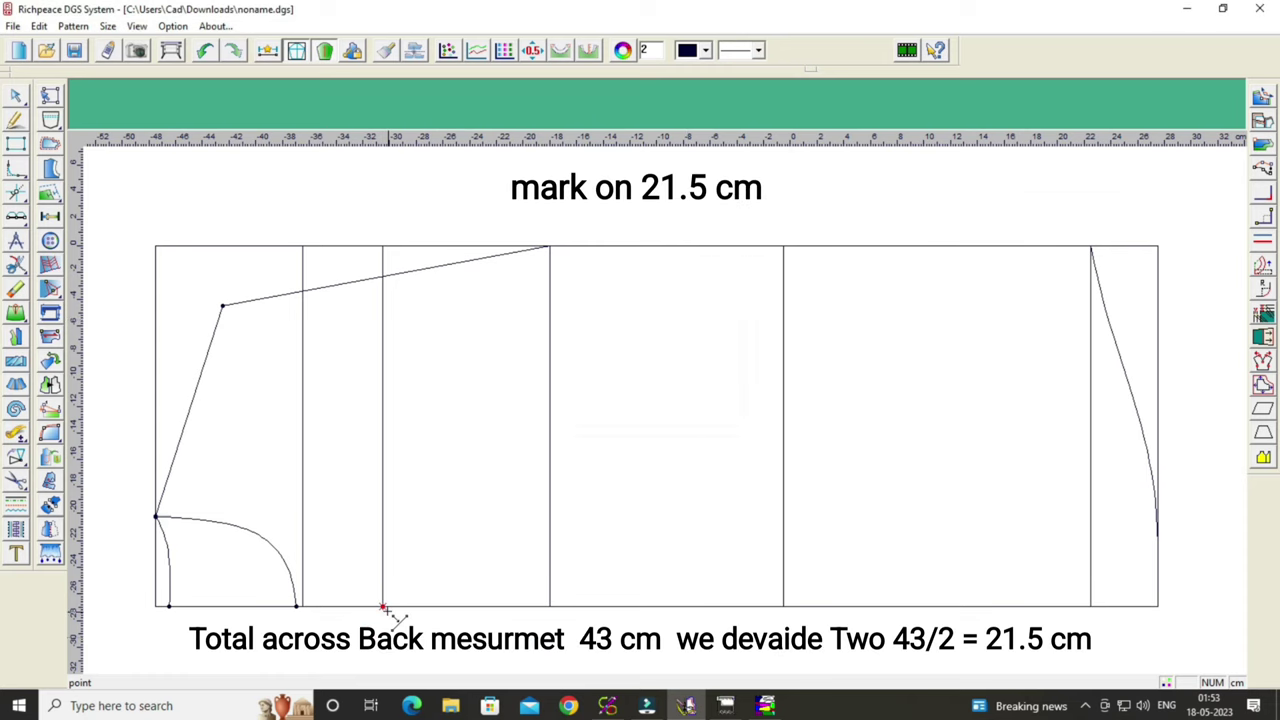
left_click(383, 607)
left_click_drag(481, 507, 660, 435)
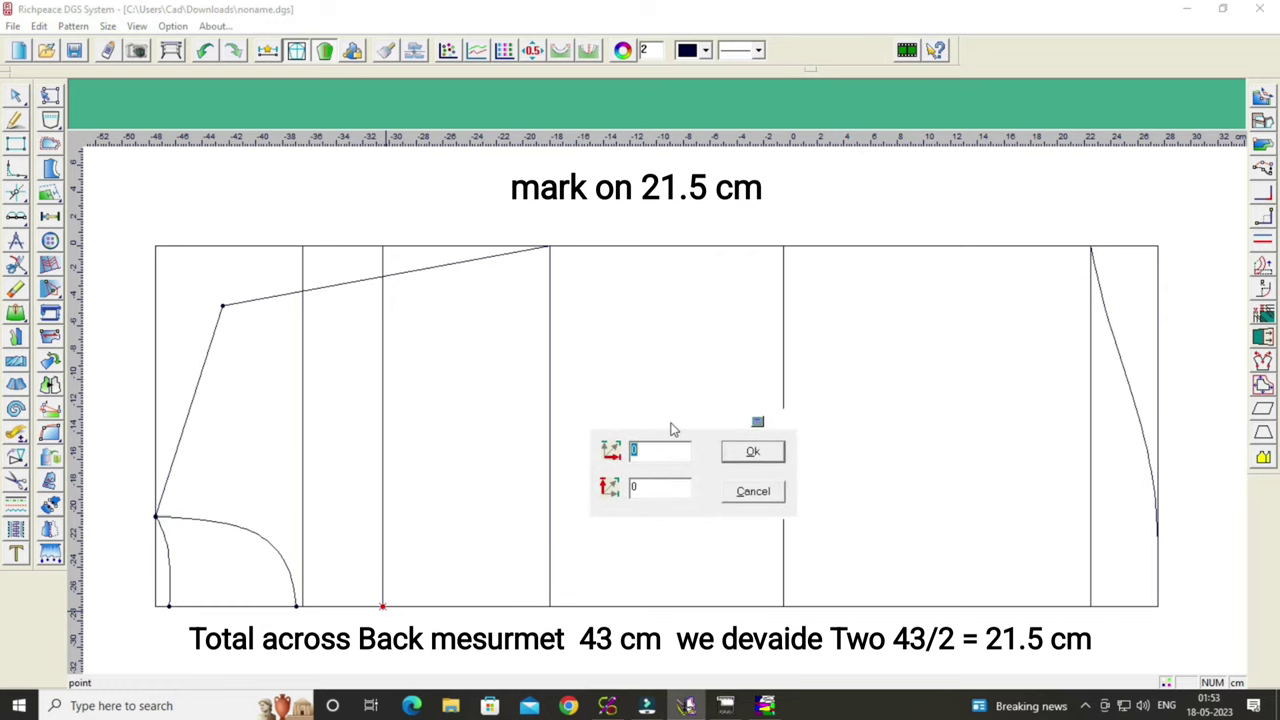
left_click(666, 489)
key("BackSpace")
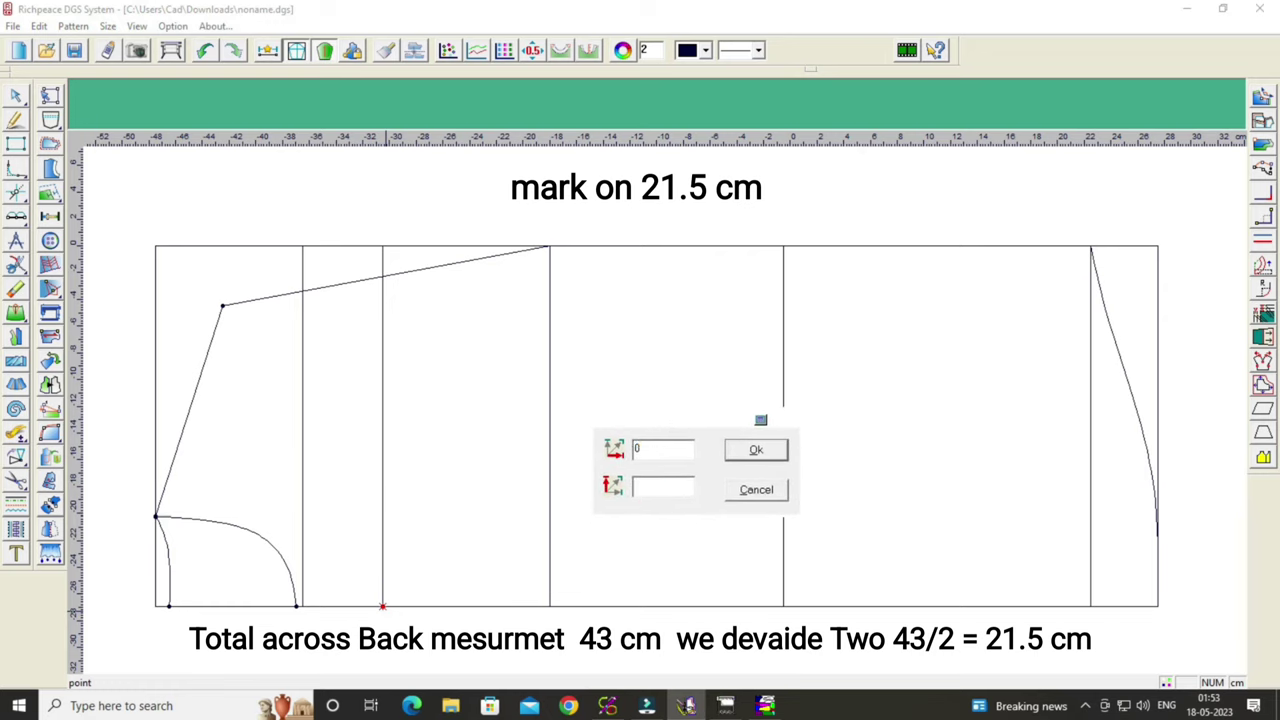
type("21.5")
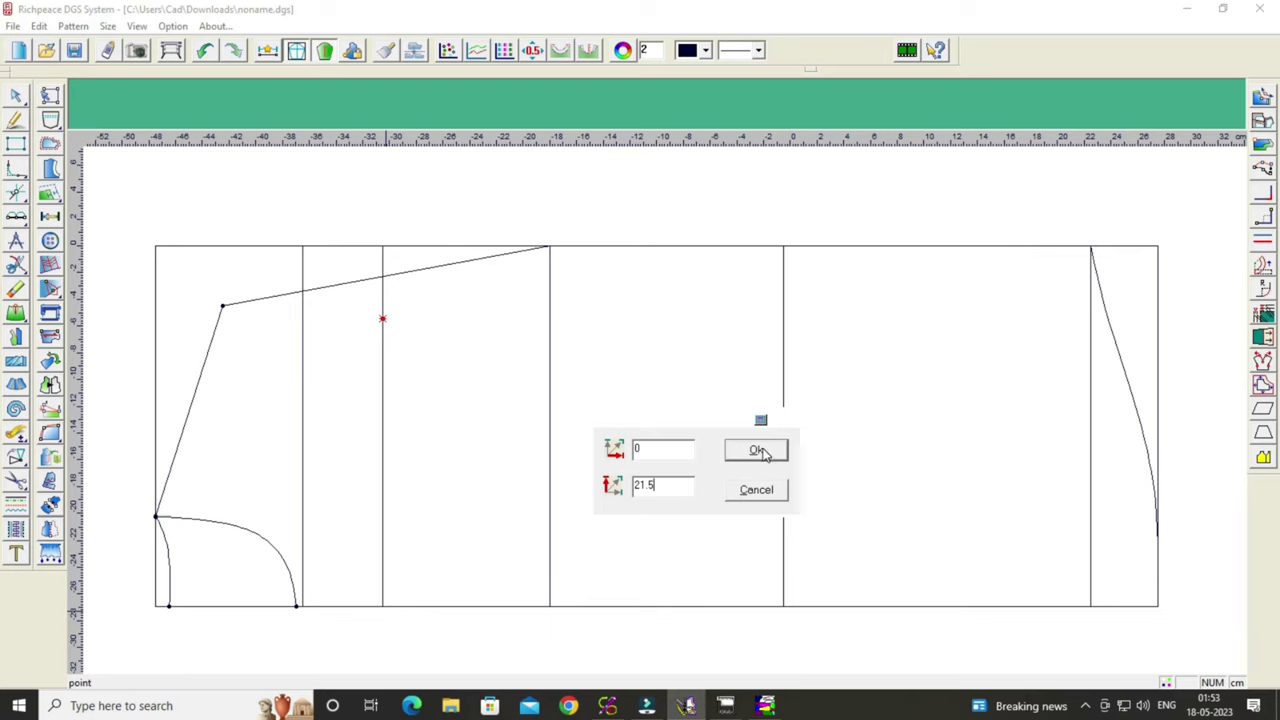
left_click(757, 450)
Bend the 24.91 cm shoulder-to-chest line through the across-back point.
right_click(706, 392)
left_click(716, 392)
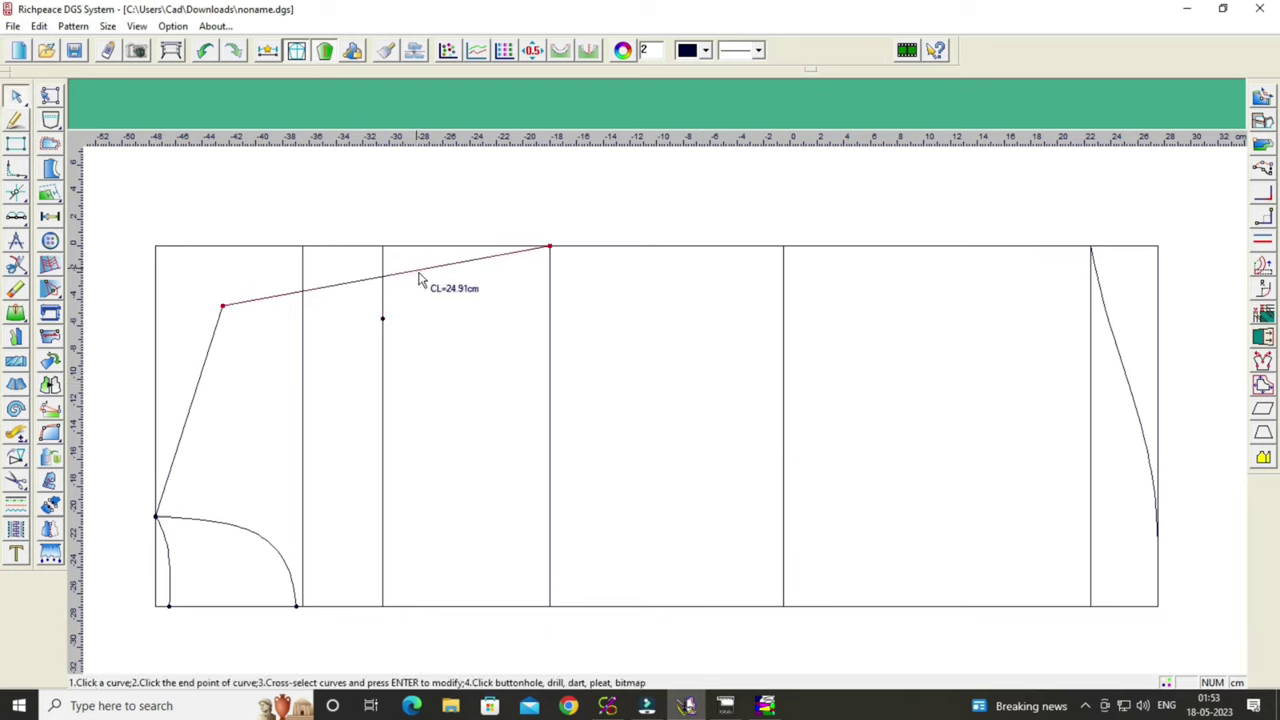
left_click(420, 277)
left_click(382, 318)
Reposition the armhole control points at the across-back point, chest-line end and shoulder end.
right_click(438, 331)
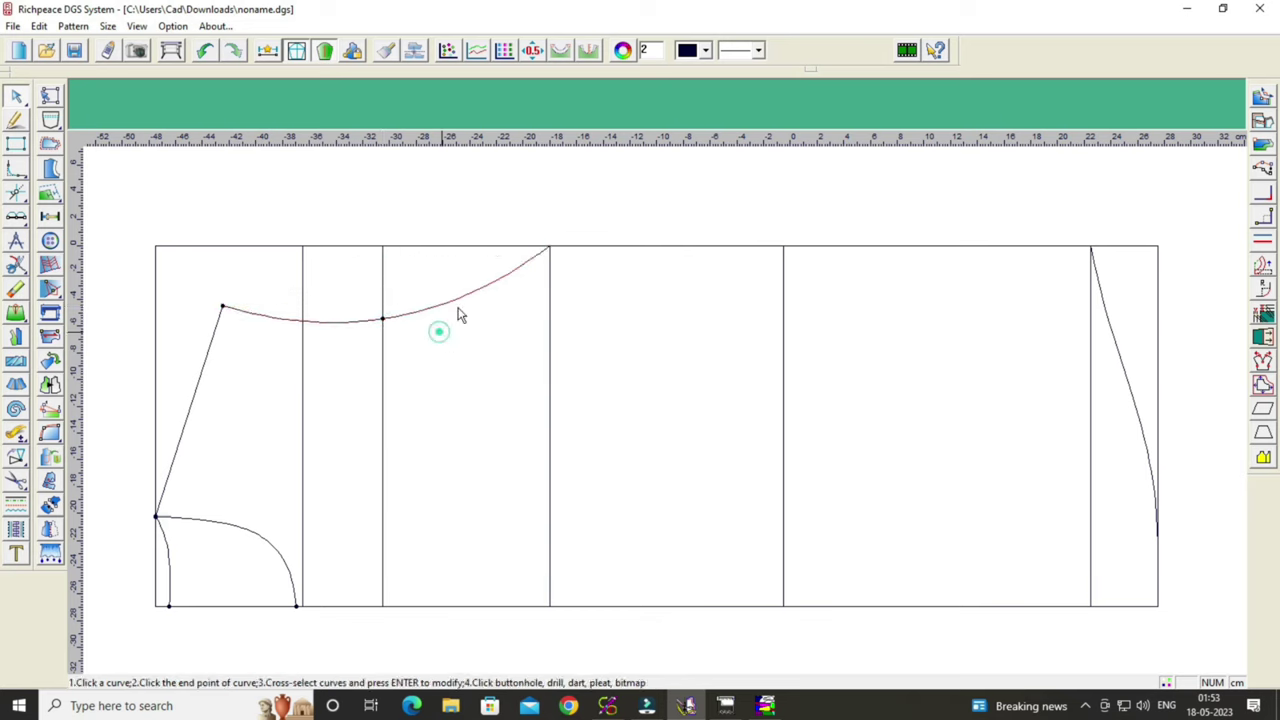
left_click(472, 290)
left_click(486, 286)
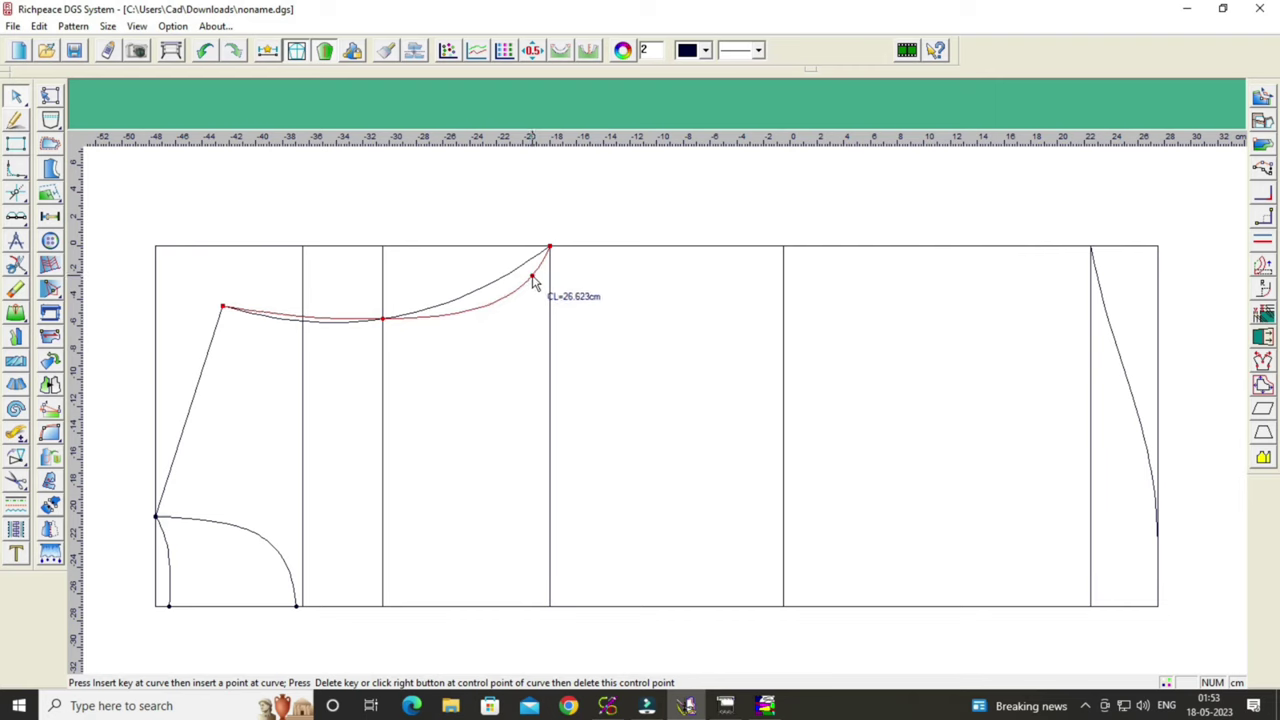
left_click(533, 279)
left_click(469, 311)
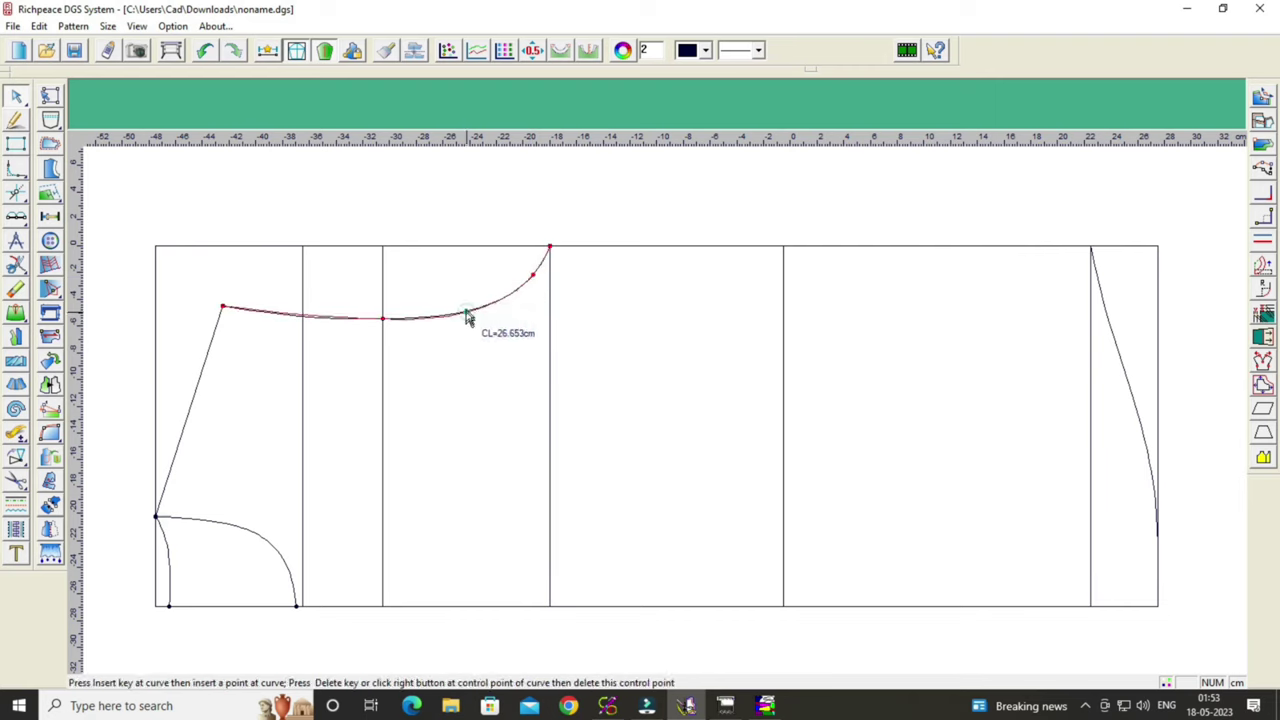
left_click(472, 310)
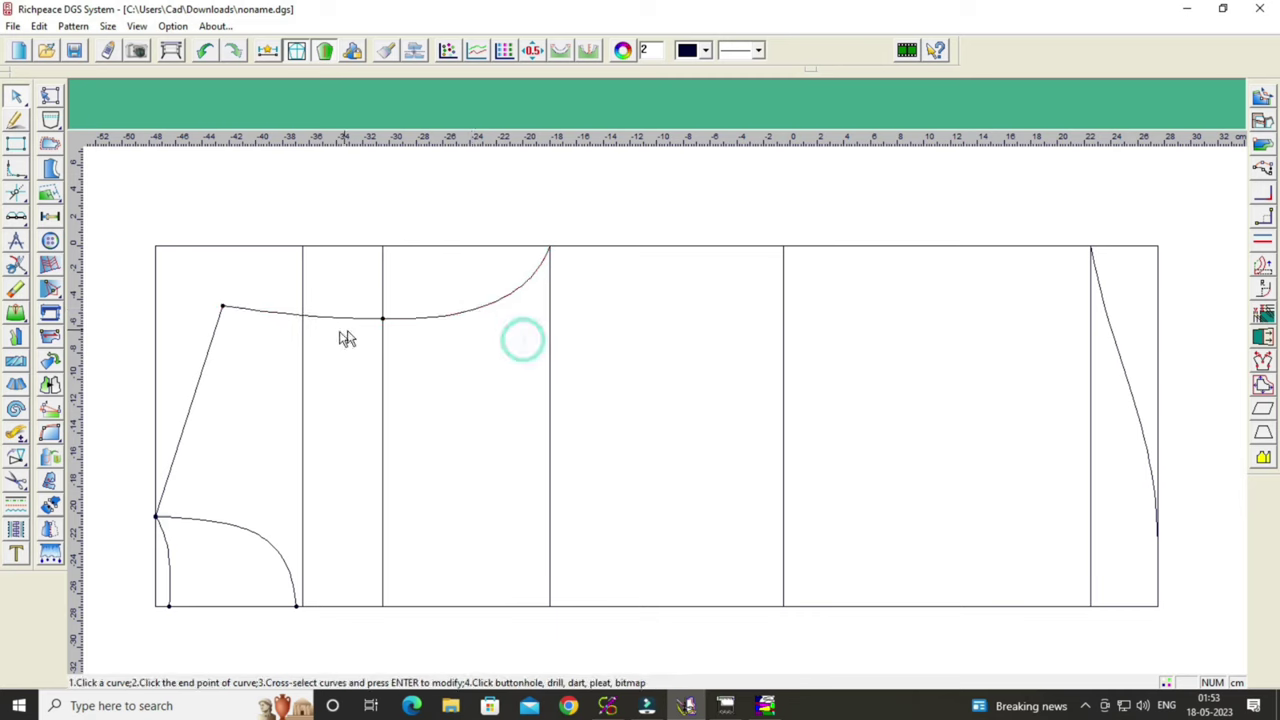
left_click(279, 314)
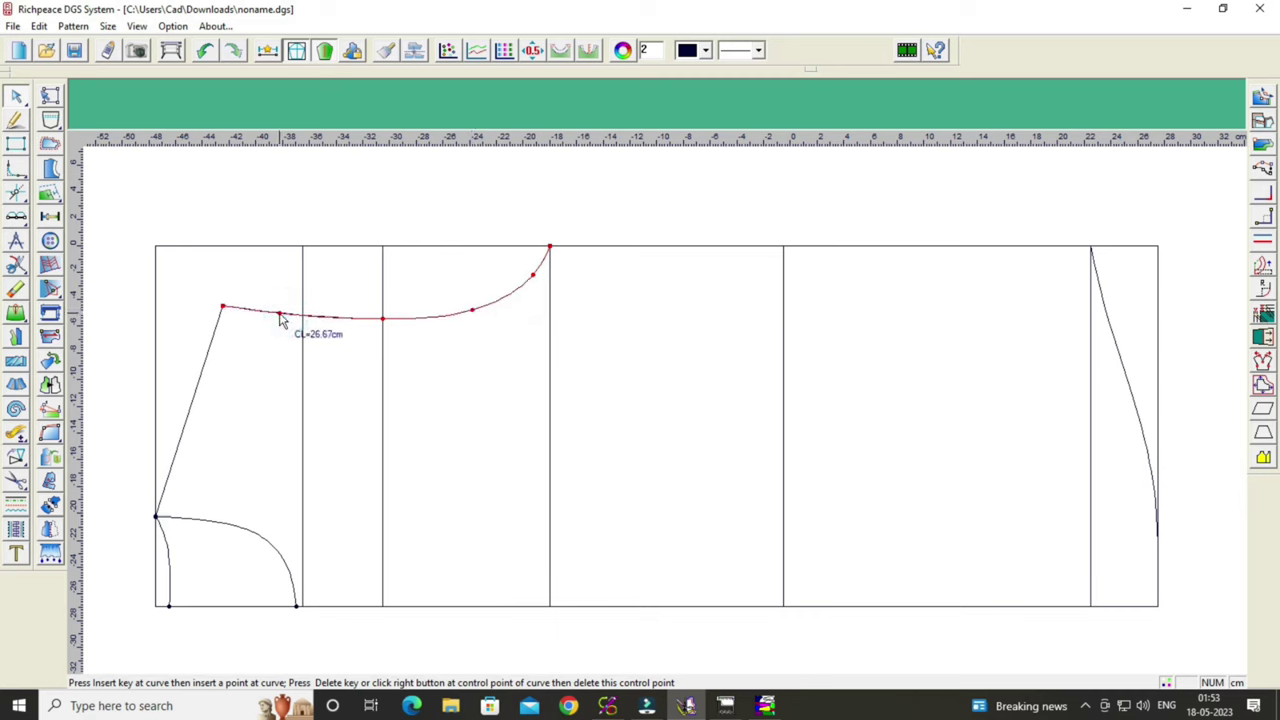
left_click(279, 313)
Fine-tune the armhole's dip near the chest line and commit the smoothed 26.9 cm curve.
left_click(509, 355)
left_click(477, 310)
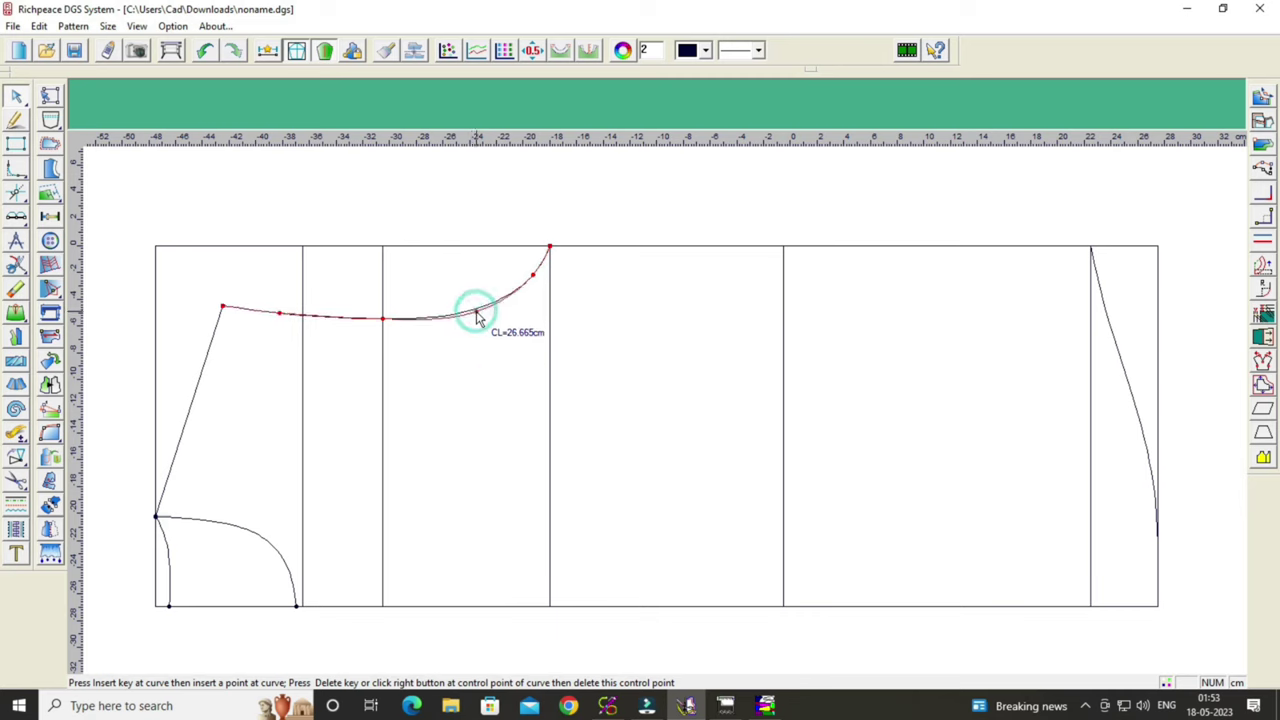
left_click(481, 318)
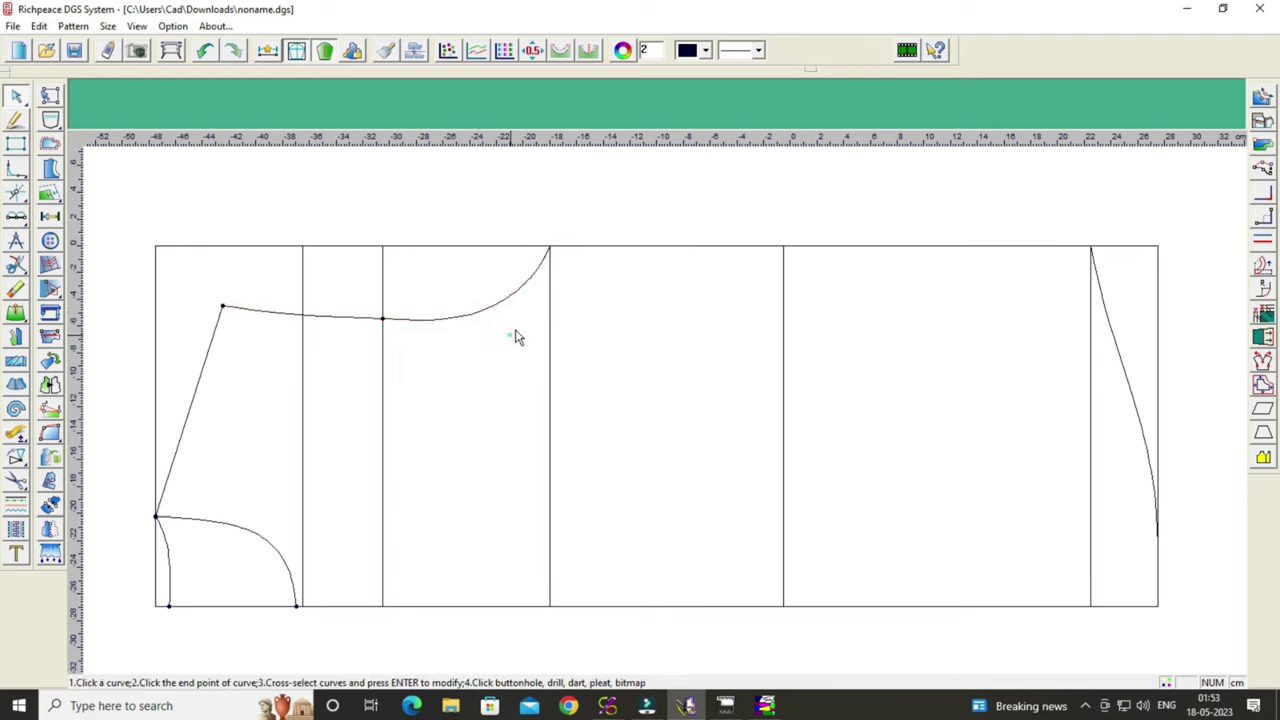
left_click(533, 277)
left_click(506, 349)
left_click(480, 317)
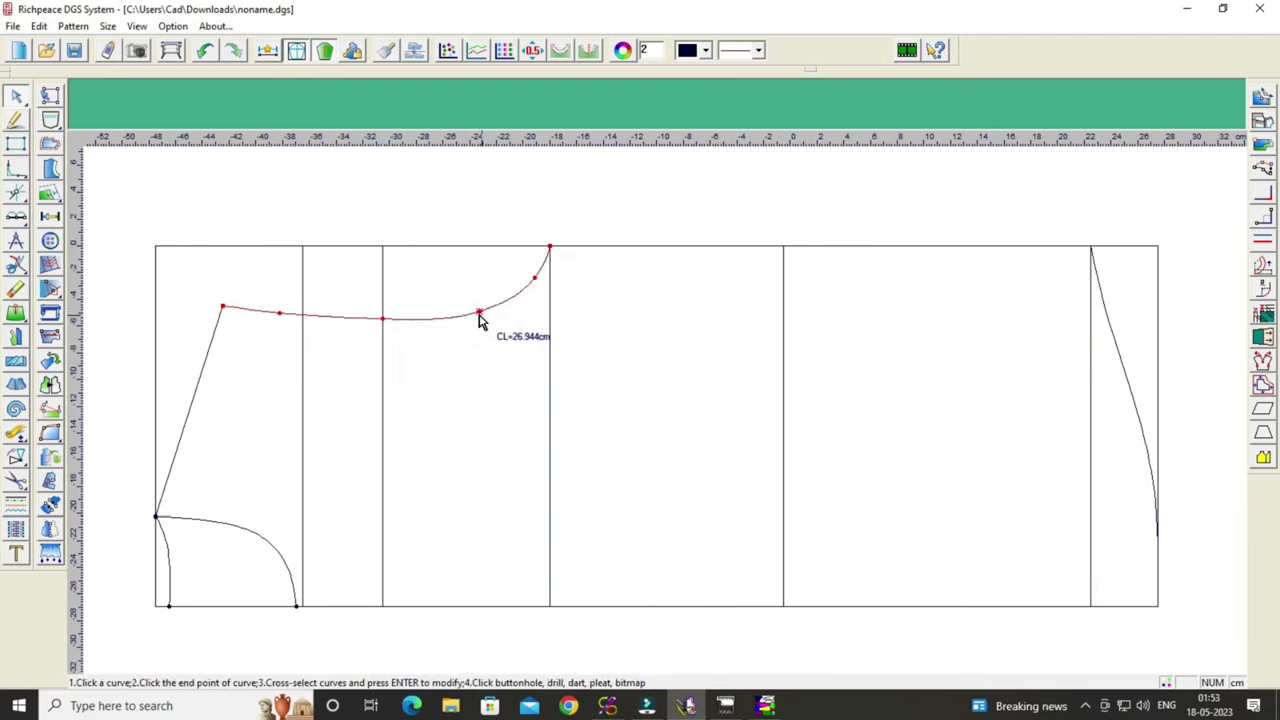
left_click(480, 316)
left_click(487, 338)
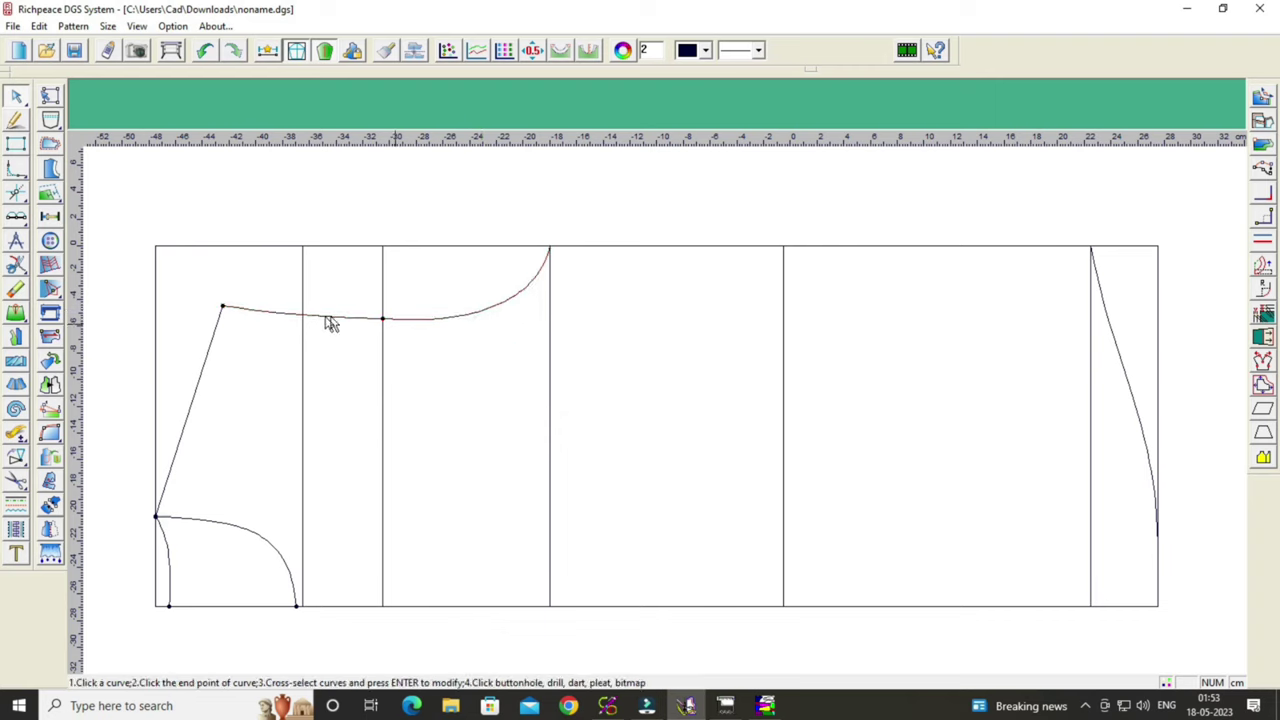
left_click(280, 315)
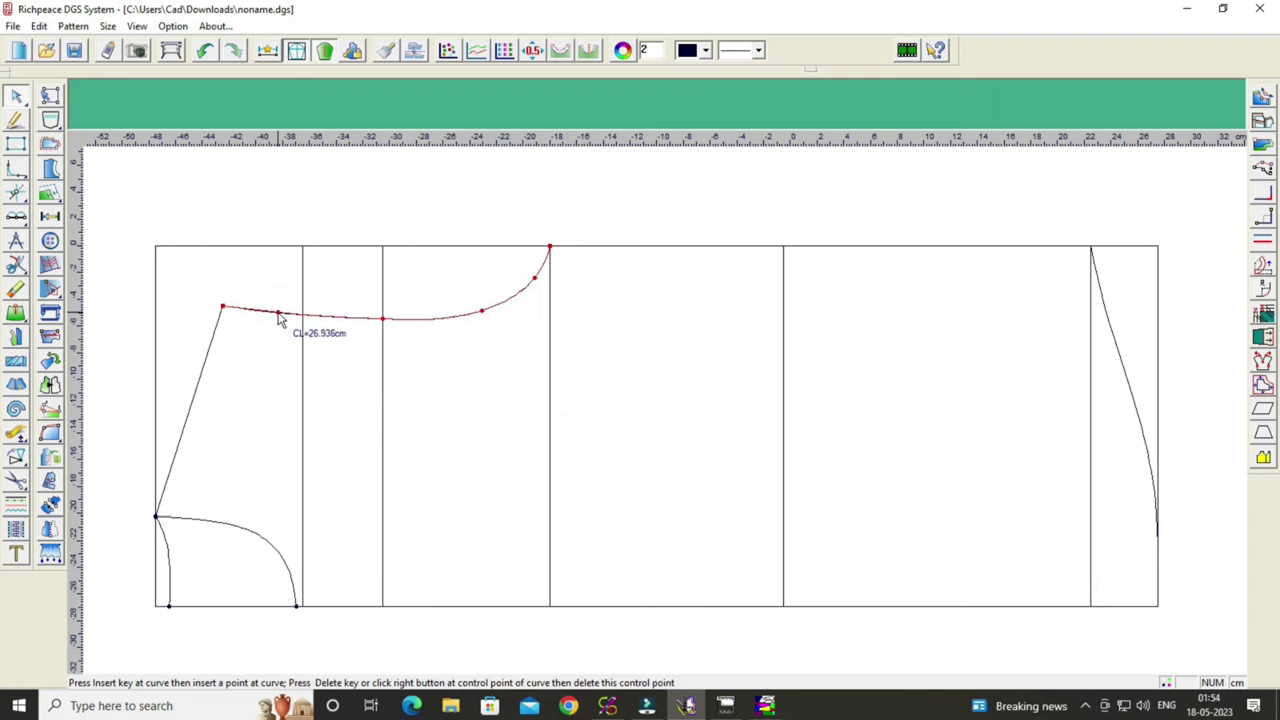
left_click(689, 340)
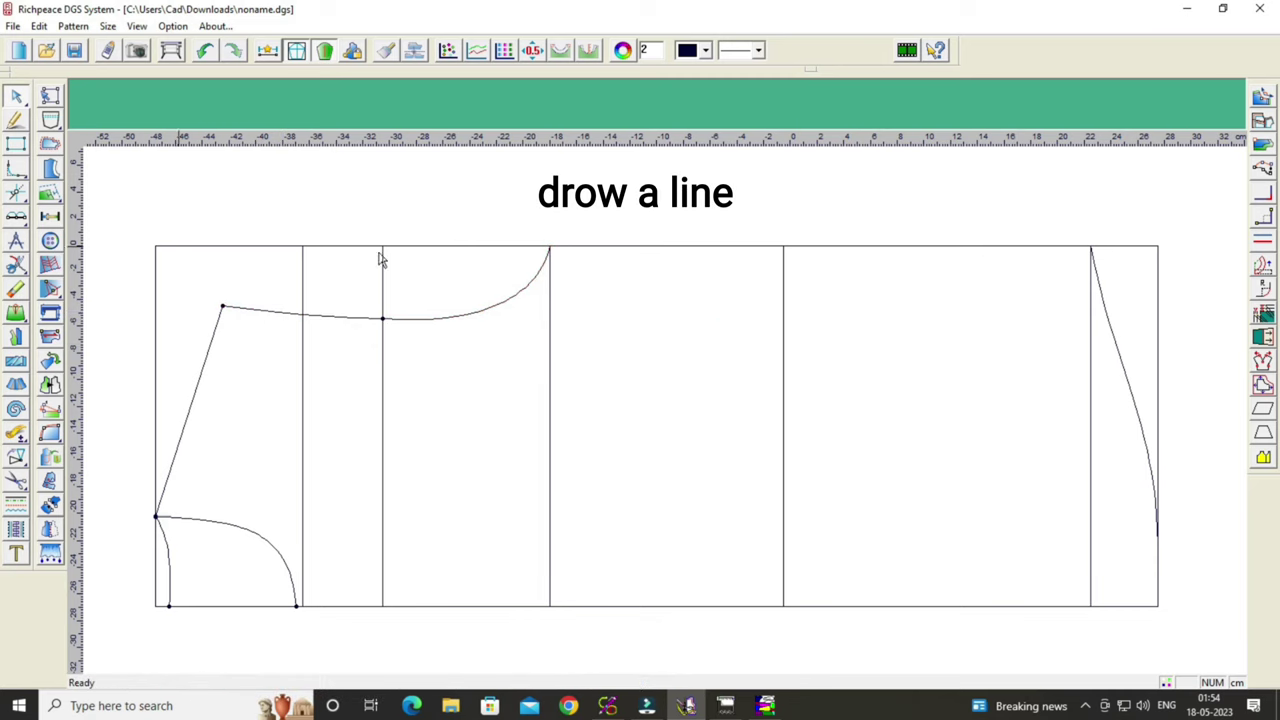
Draw a straight line from the shoulder point to the neck top corner.
right_click(644, 338)
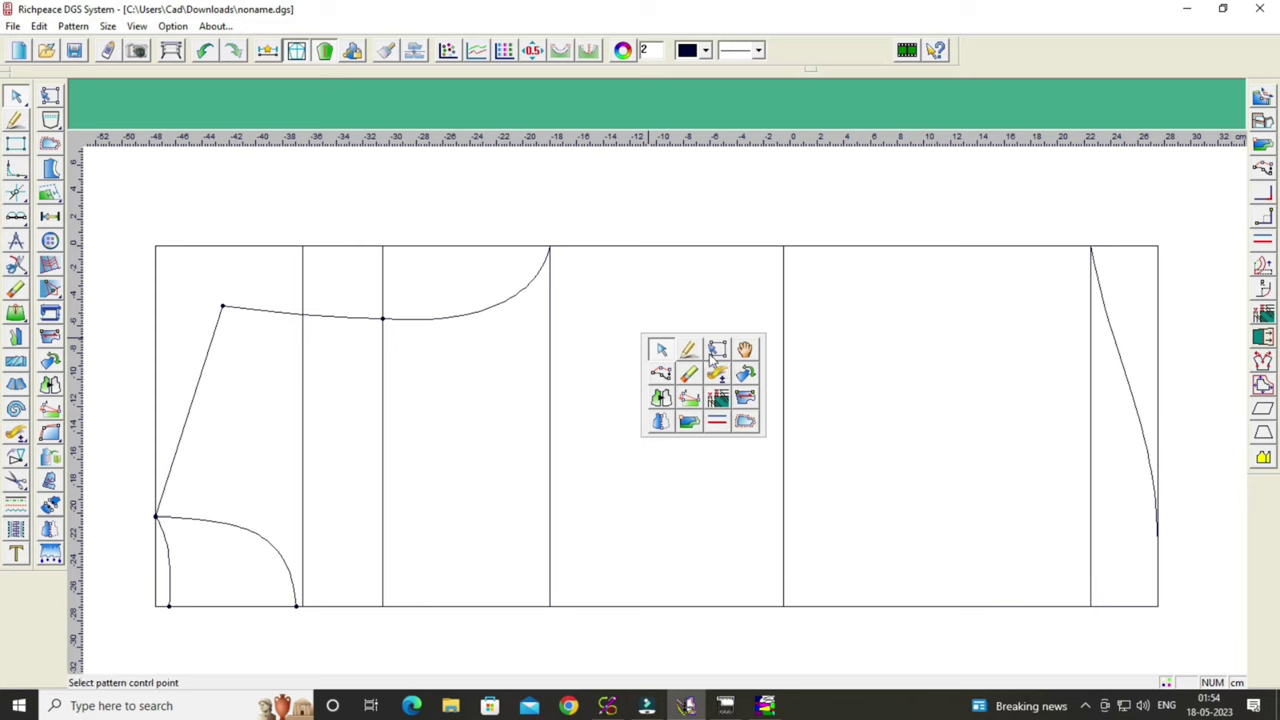
key("f")
left_click(690, 348)
left_click(223, 304)
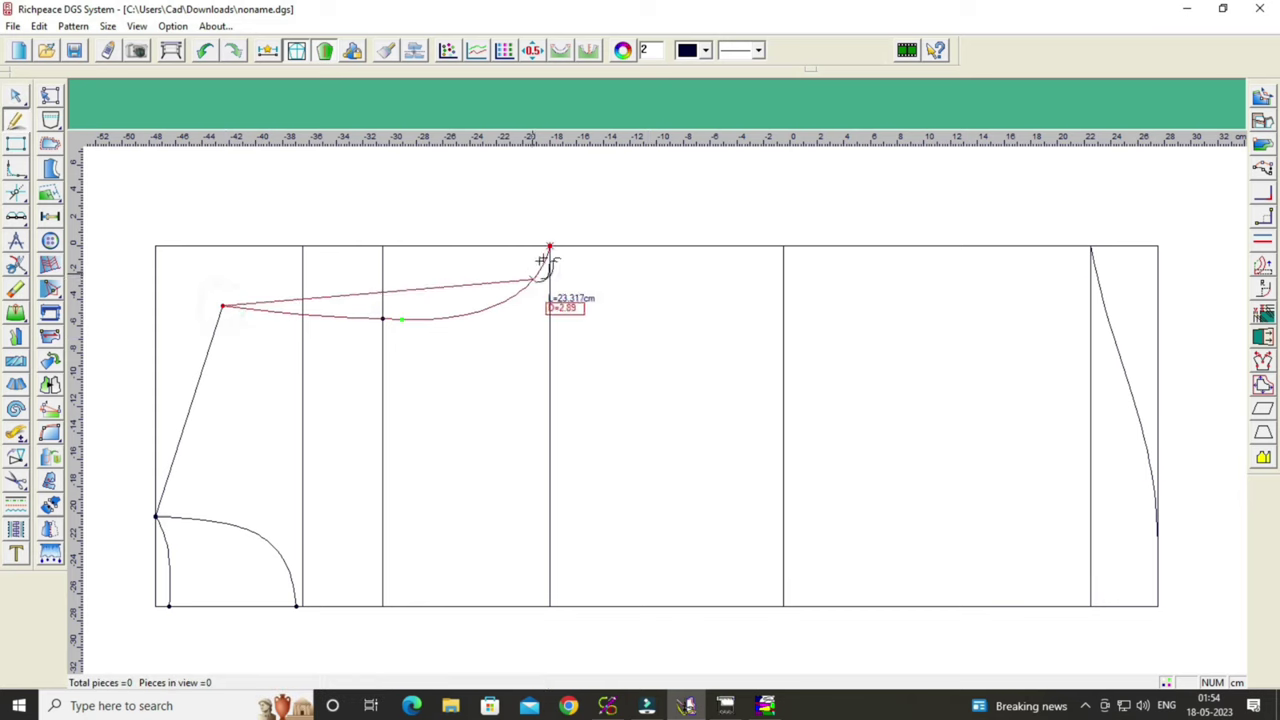
left_click(548, 246)
key("Escape")
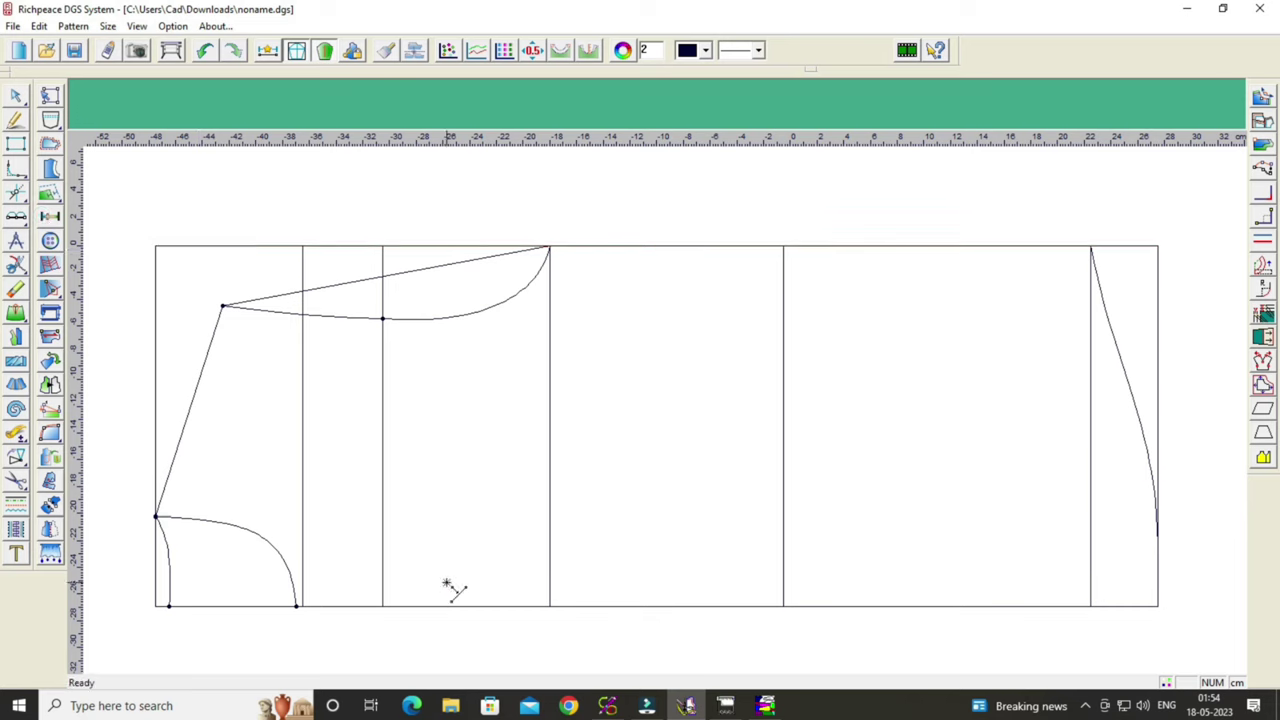
Mark a point 20.5 cm up from the bottom of the across-front line.
left_click(382, 606)
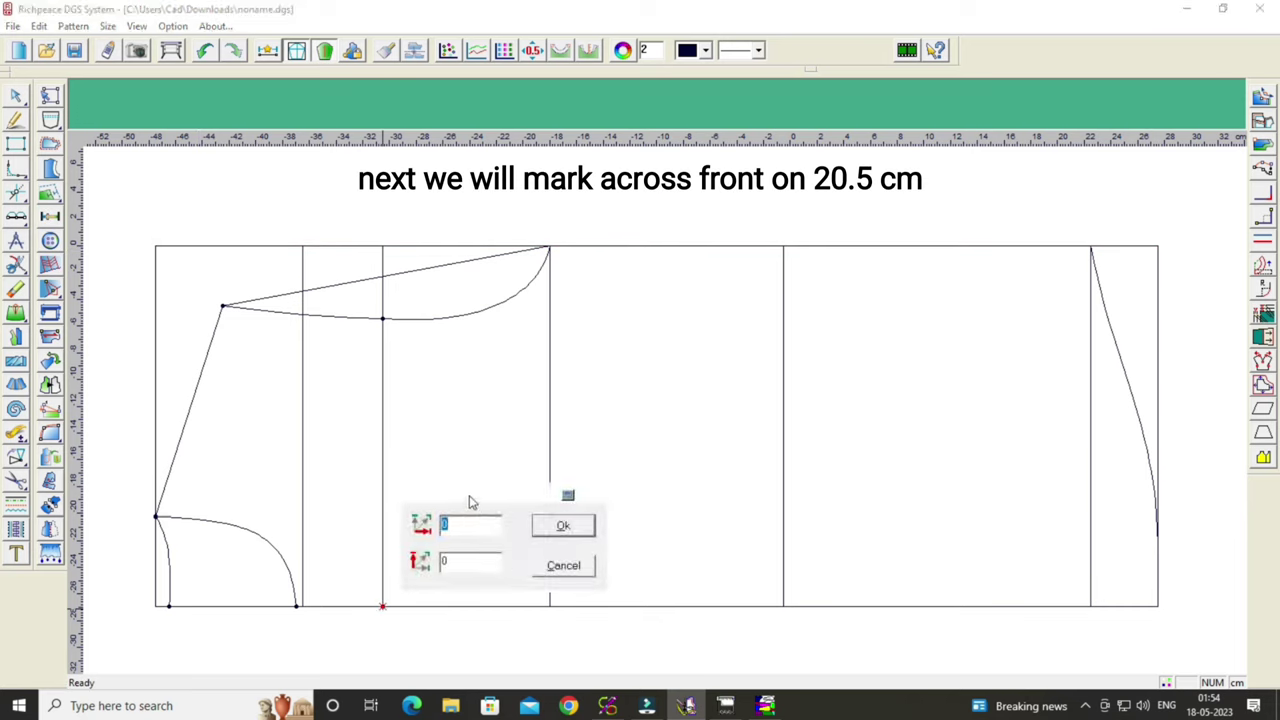
left_click(748, 493)
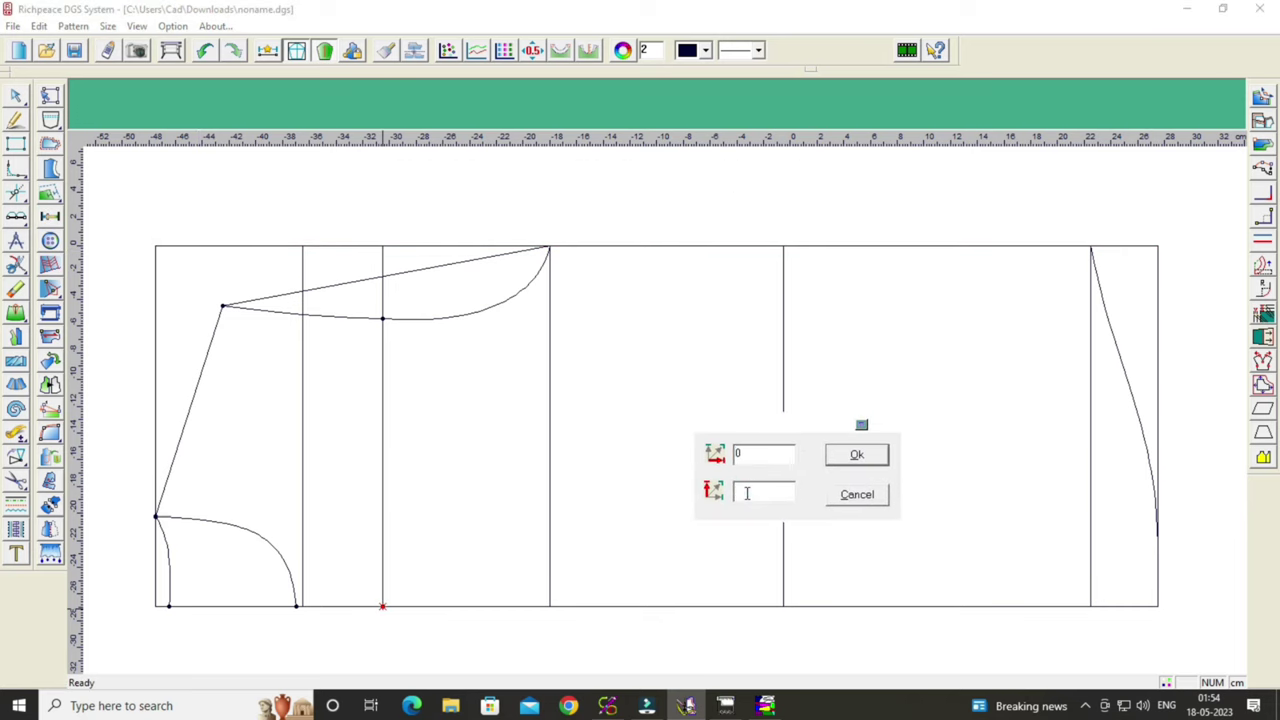
type("20.5")
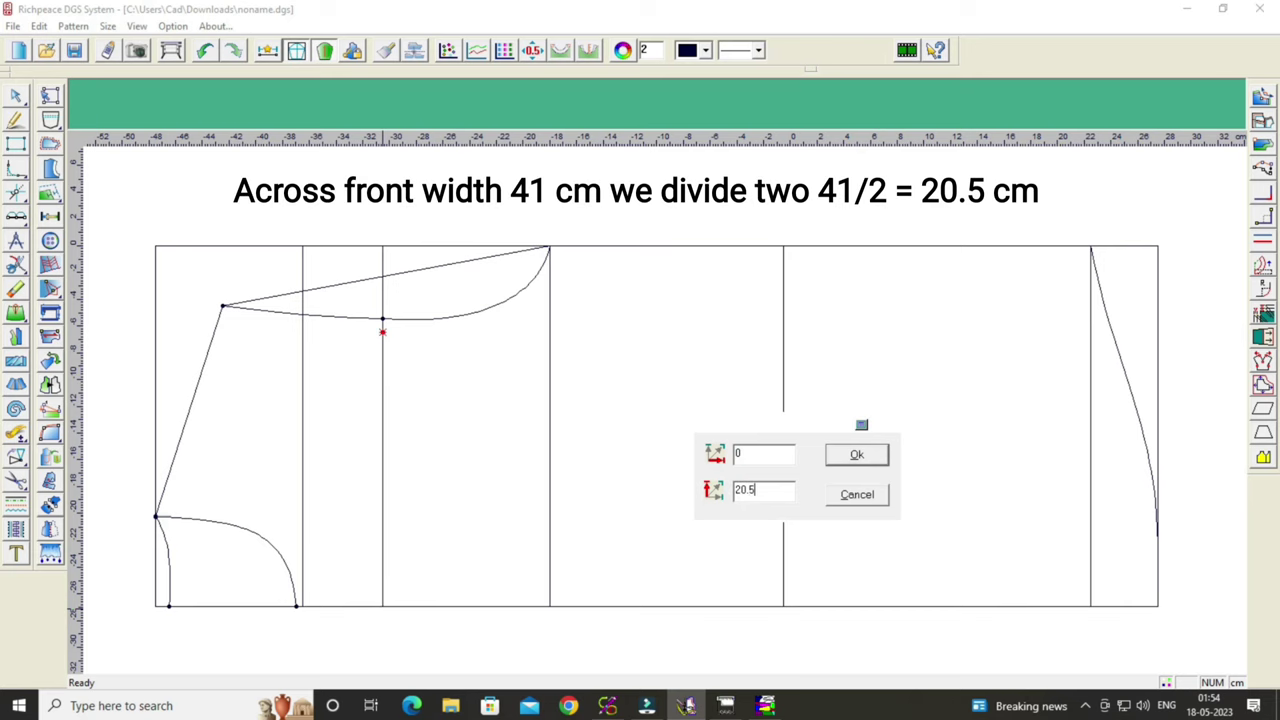
left_click(860, 455)
right_click(750, 370)
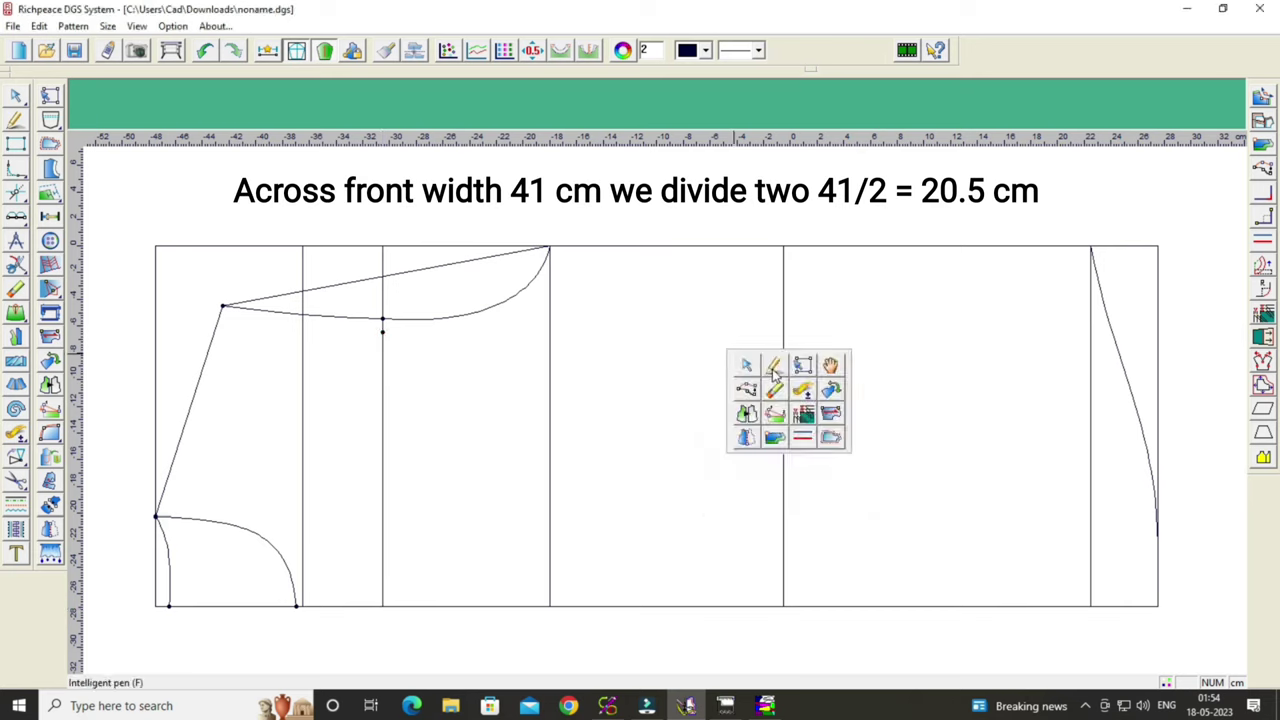
Pull the shoulder-to-neck line through the 20.5 cm across-front mark and add a point near the neck.
left_click(748, 366)
left_click(414, 270)
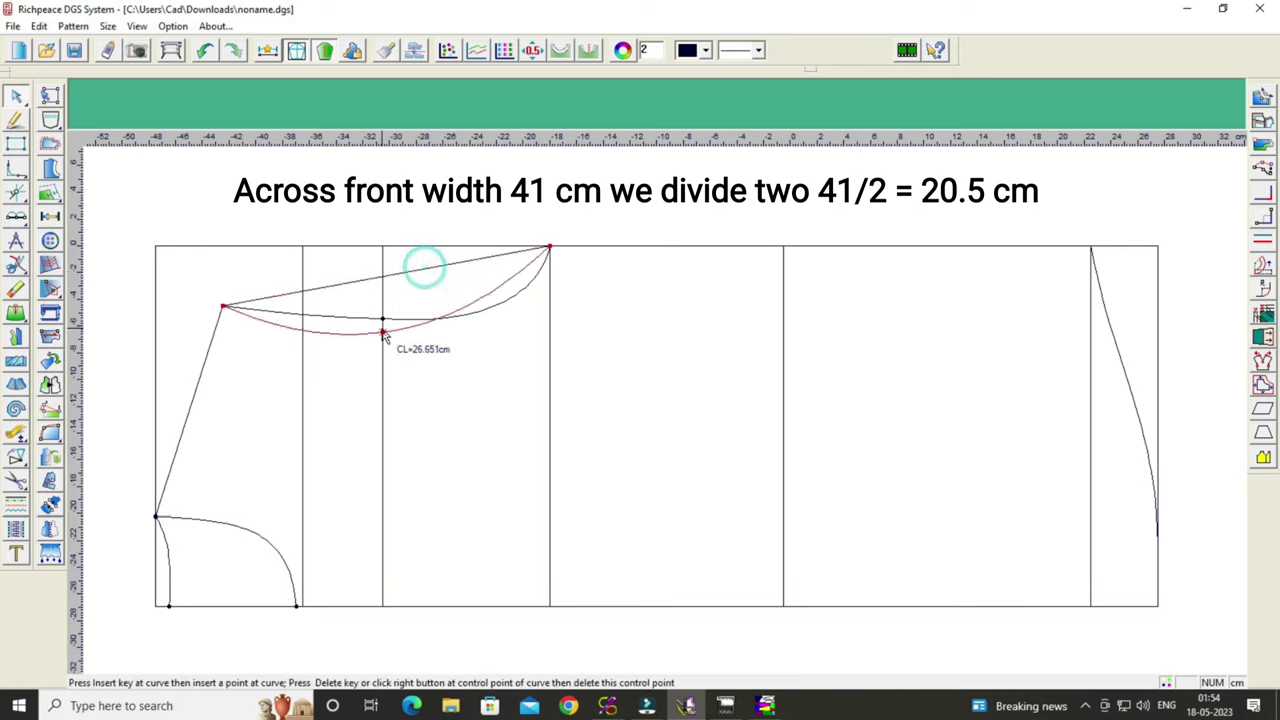
left_click(382, 330)
right_click(460, 320)
left_click(503, 278)
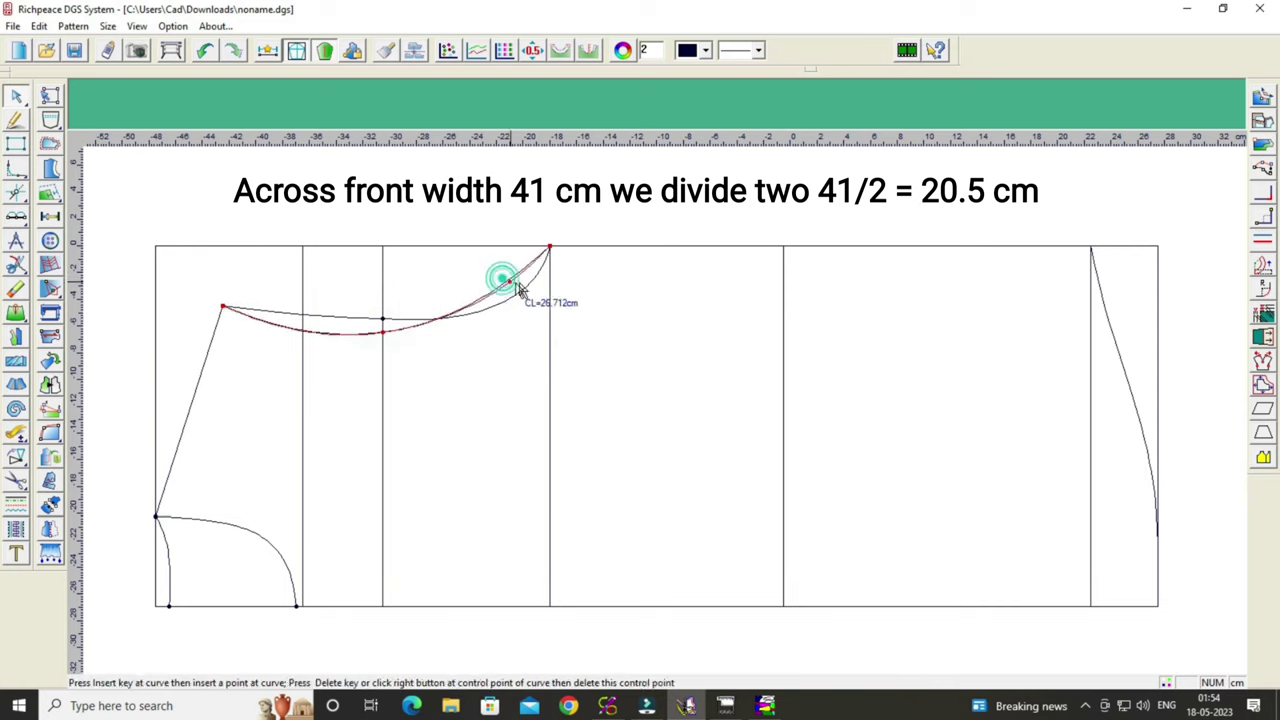
right_click(533, 283)
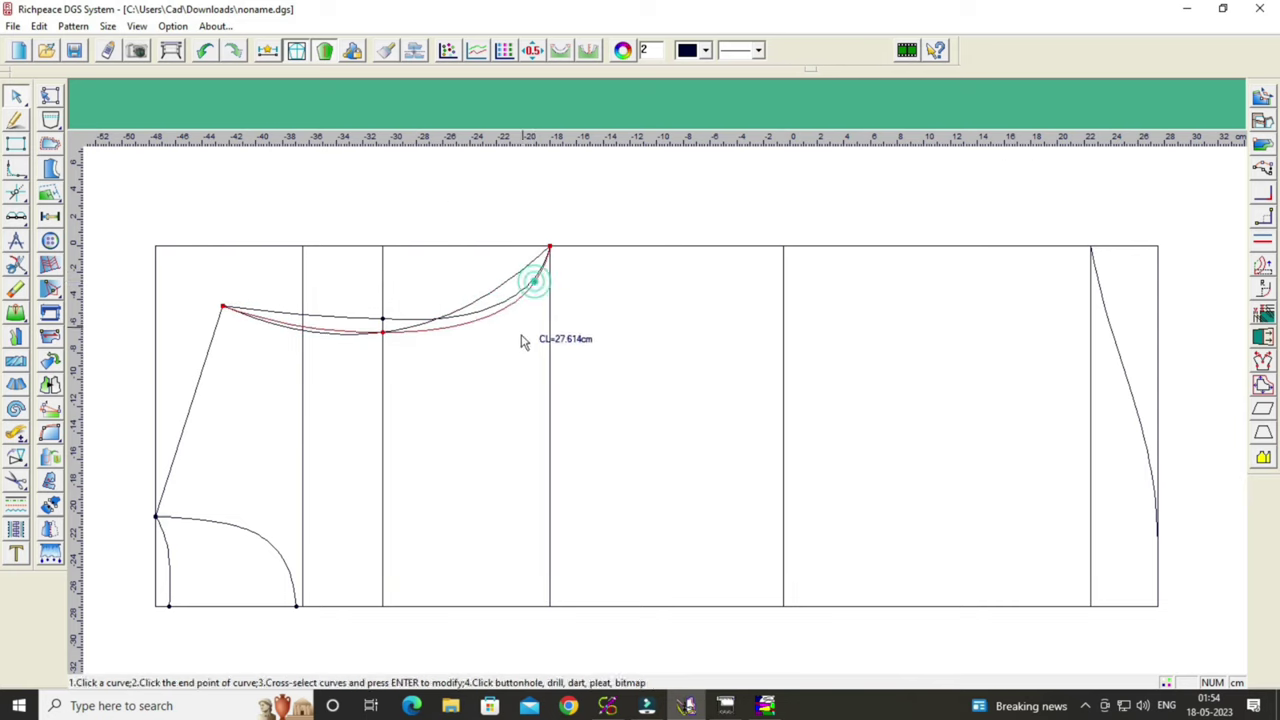
left_click(520, 335)
Nudge the control points near the shoulder end so the front armhole runs smoothly, about 27.6 cm.
left_click(318, 332)
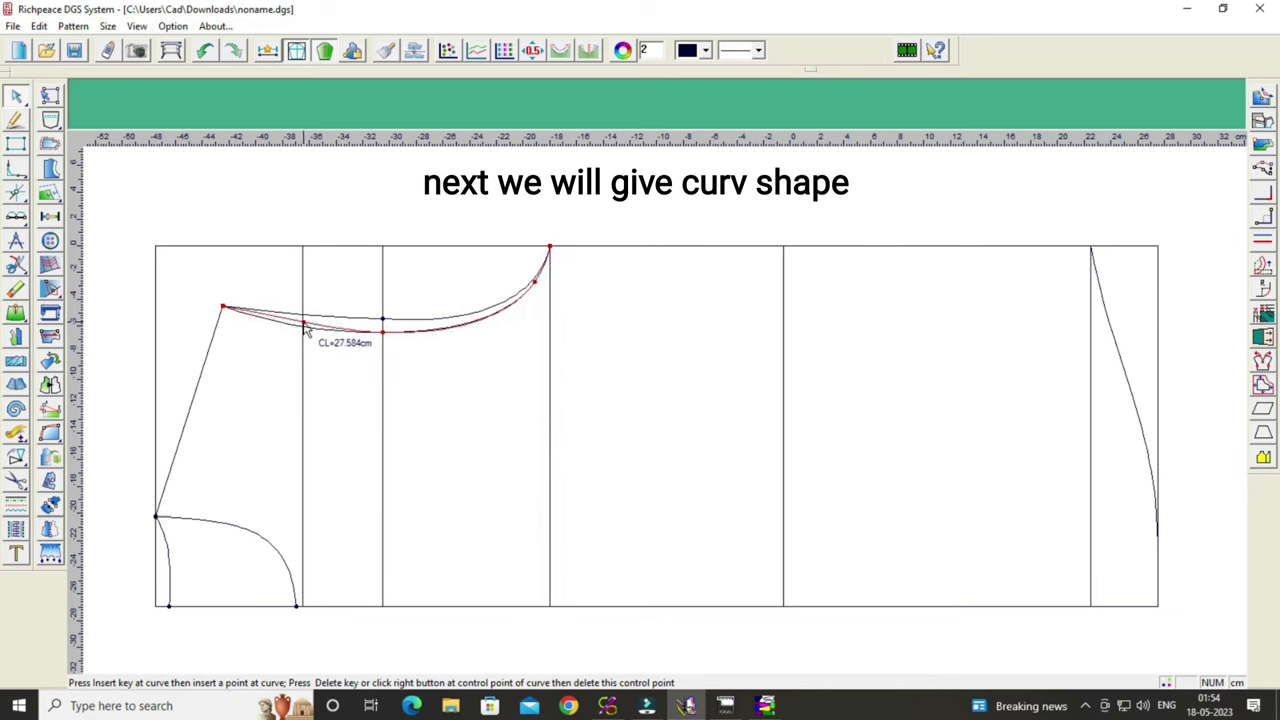
right_click(309, 336)
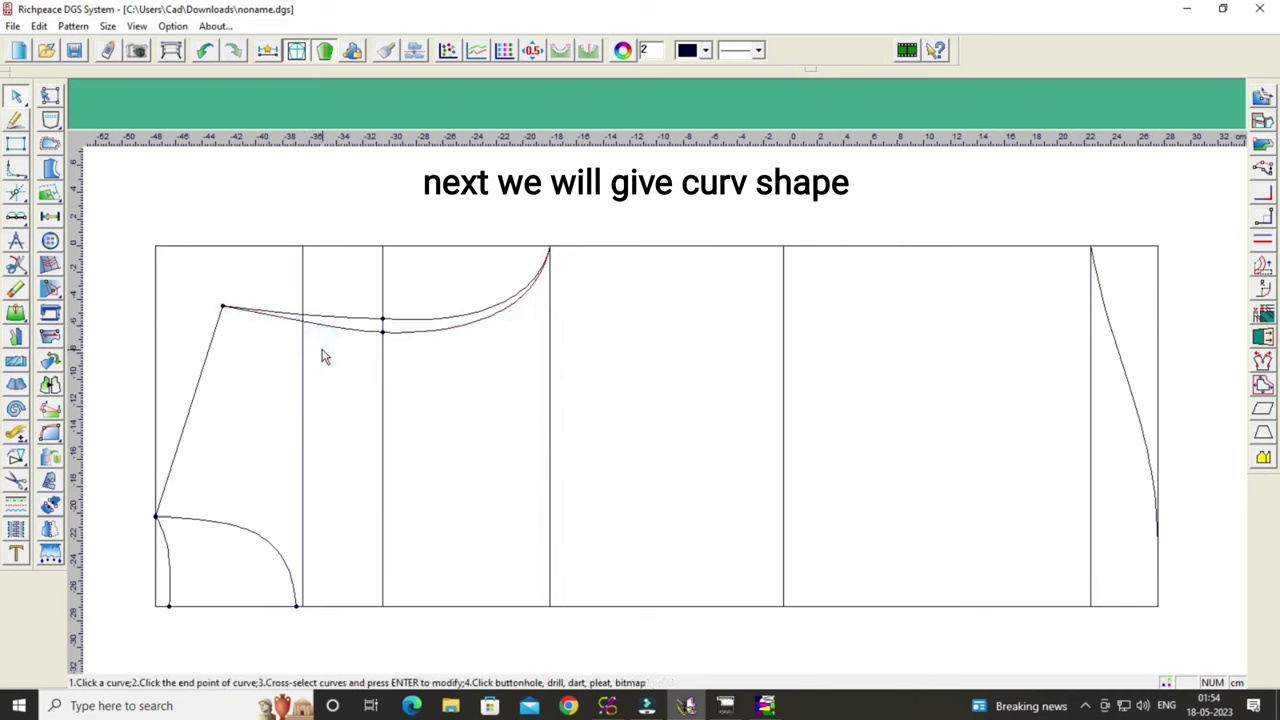
left_click(313, 333)
left_click(302, 329)
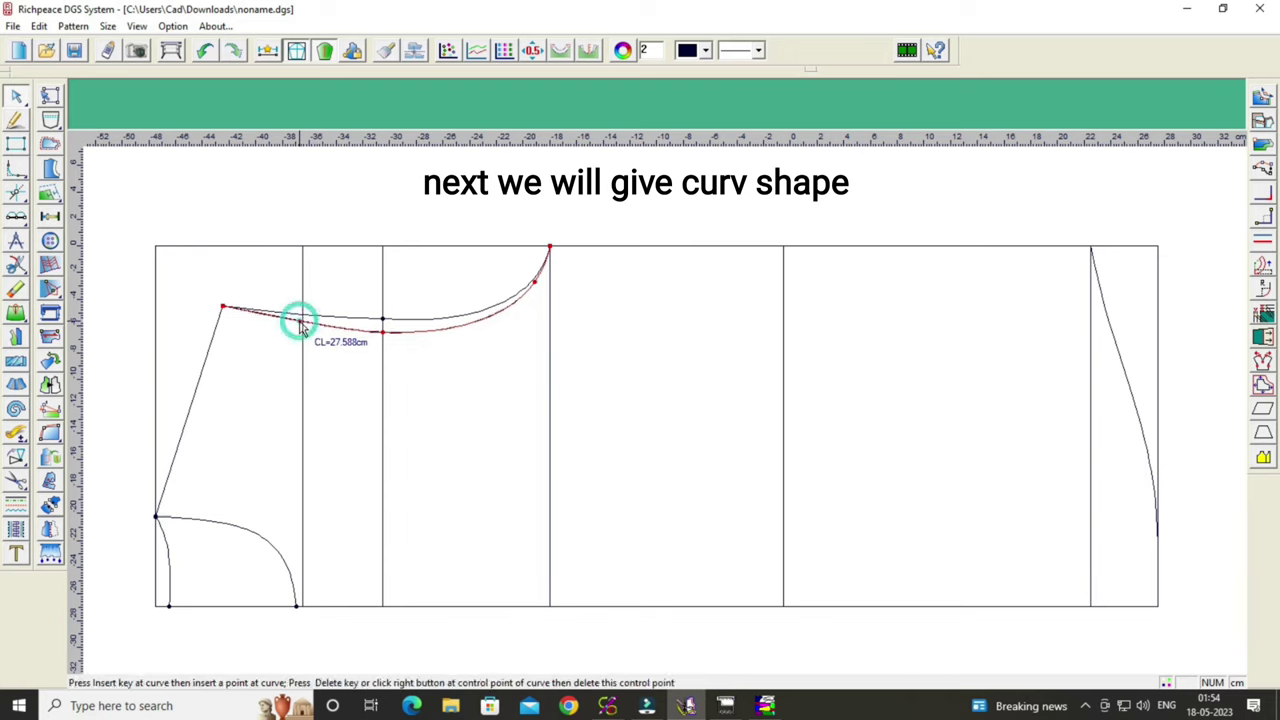
left_click_drag(300, 330, 296, 328)
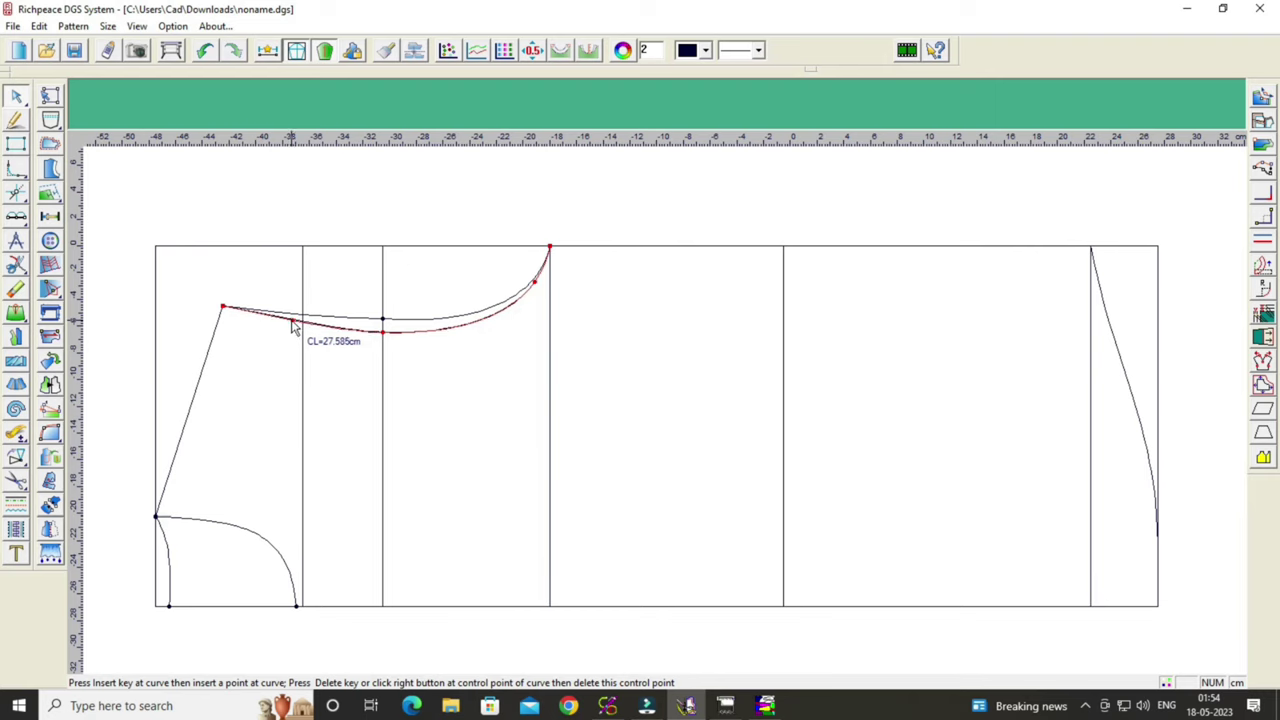
right_click(292, 330)
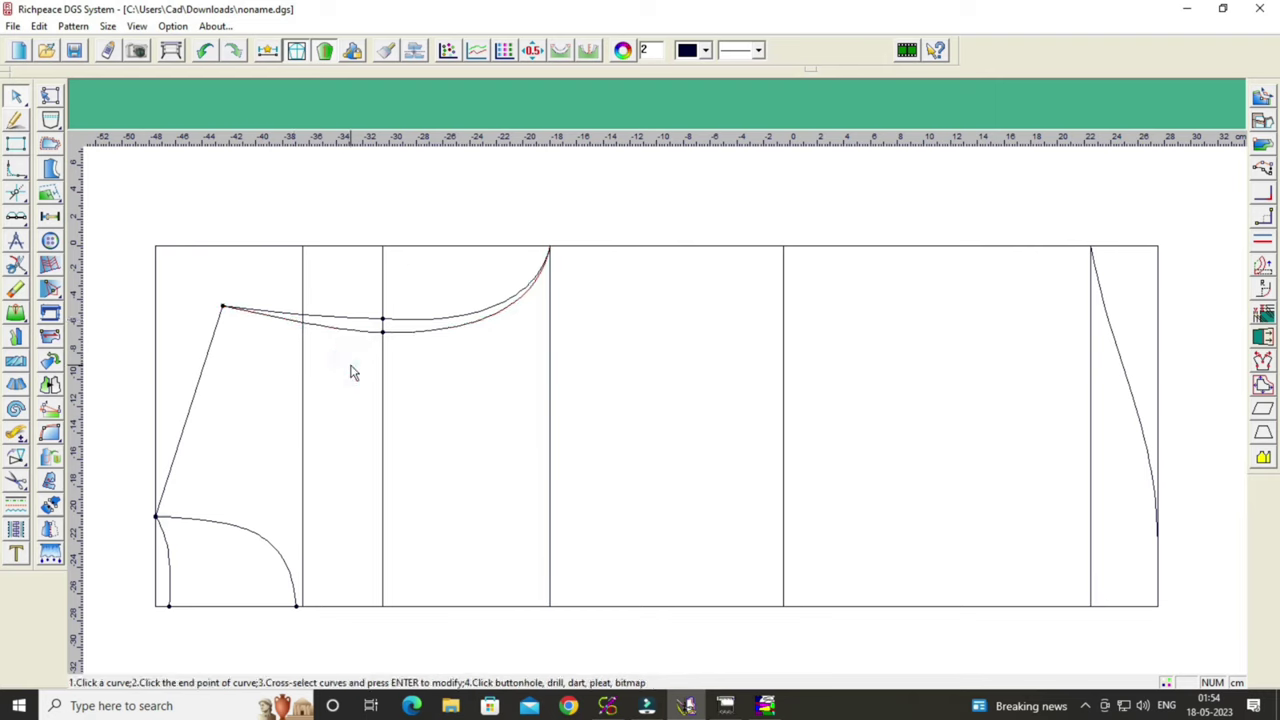
left_click(291, 324)
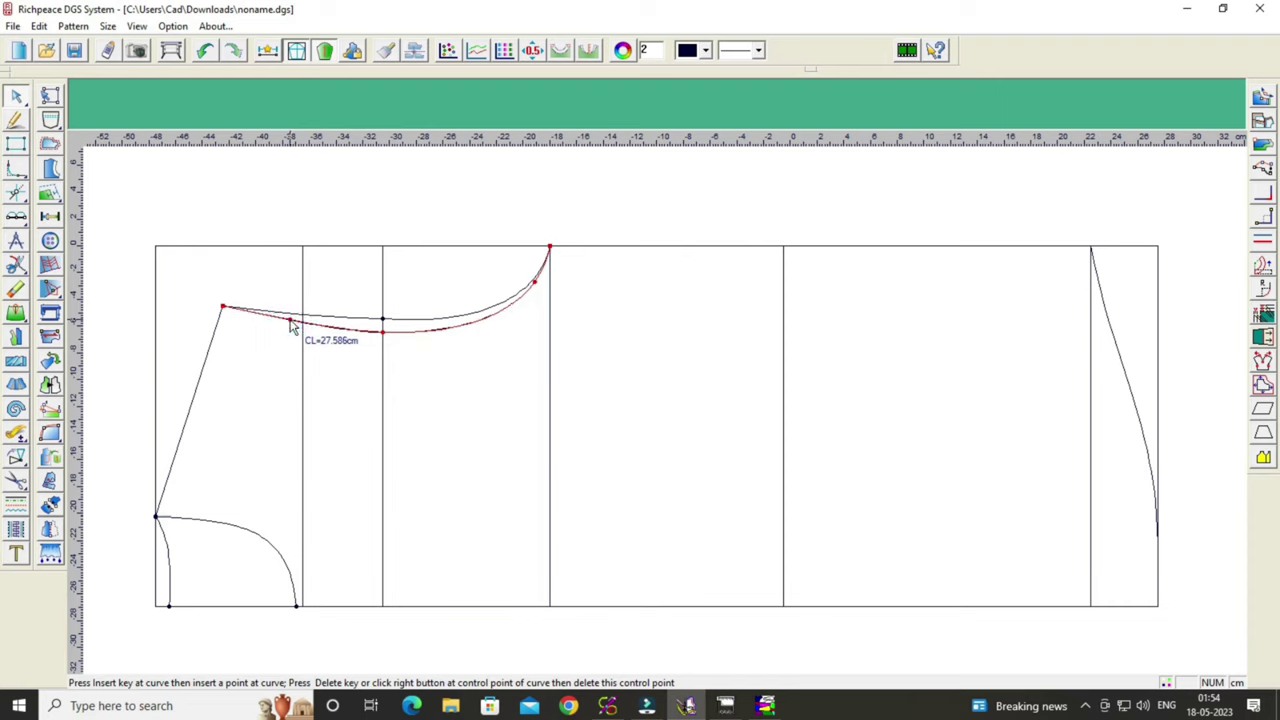
right_click(333, 327)
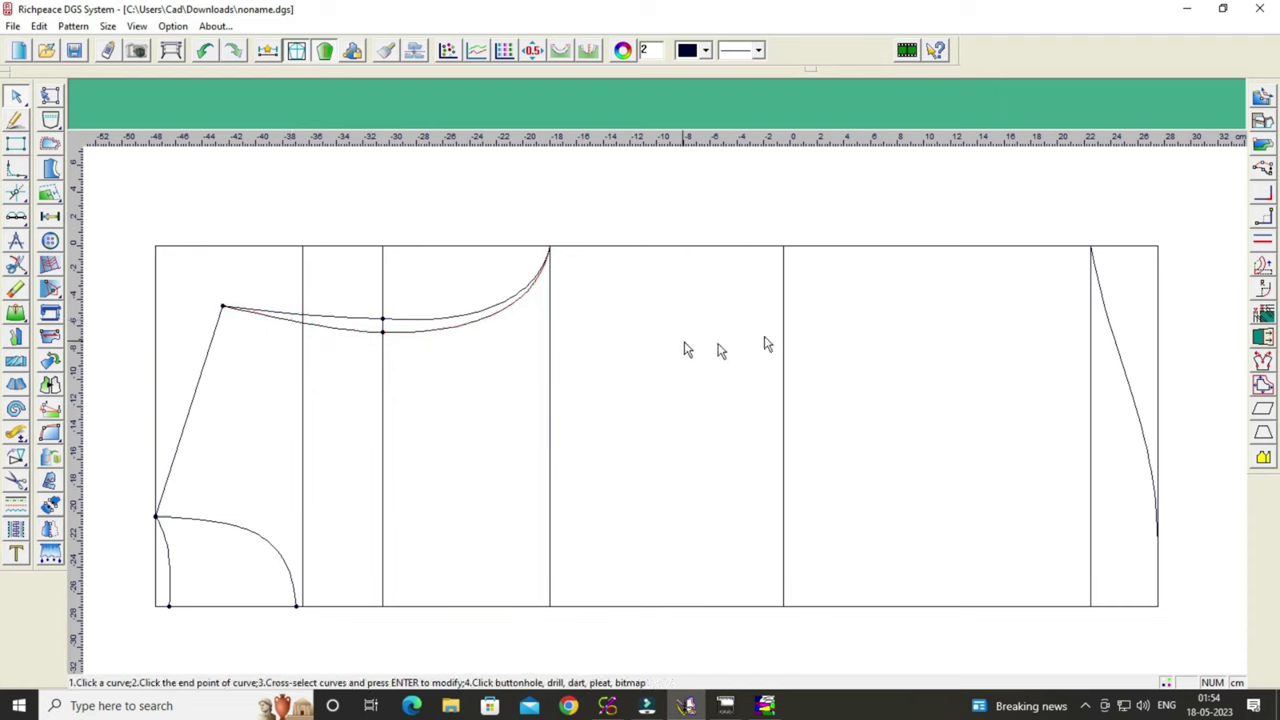
Mark a point 25.5 cm up from the bottom of the waist line.
left_click(15, 240)
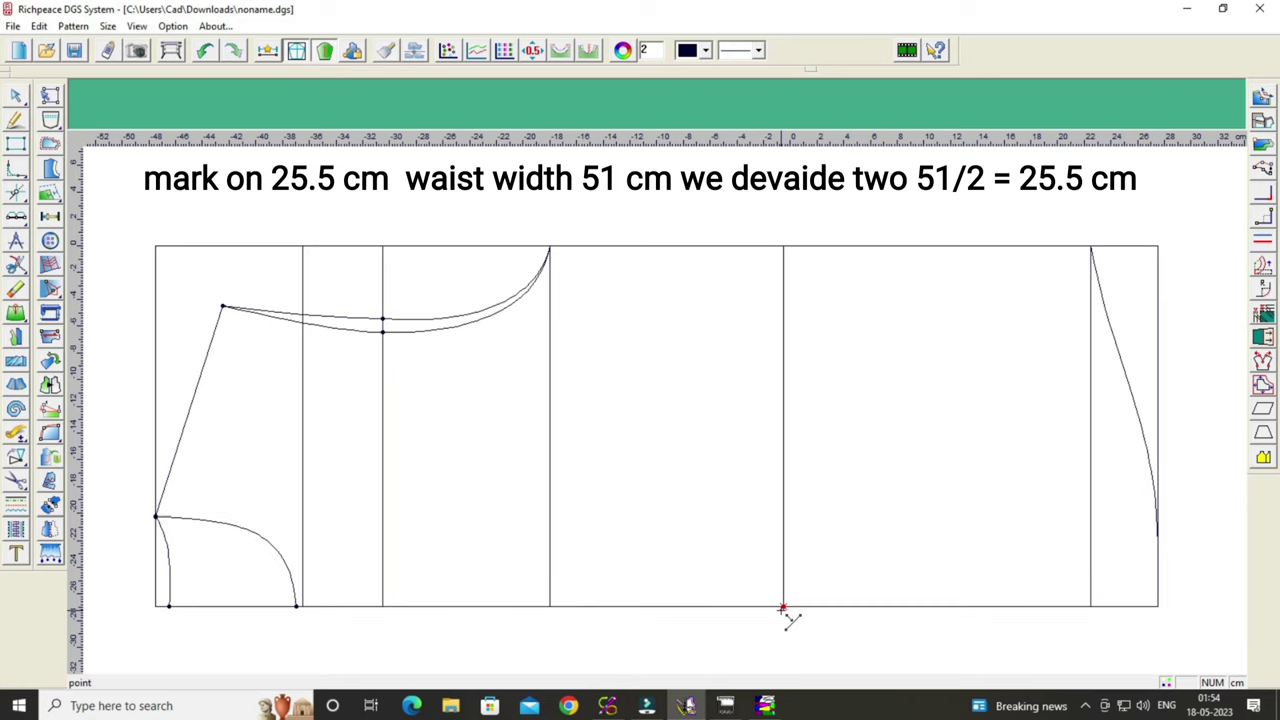
left_click(783, 607)
left_click_drag(643, 495, 959, 353)
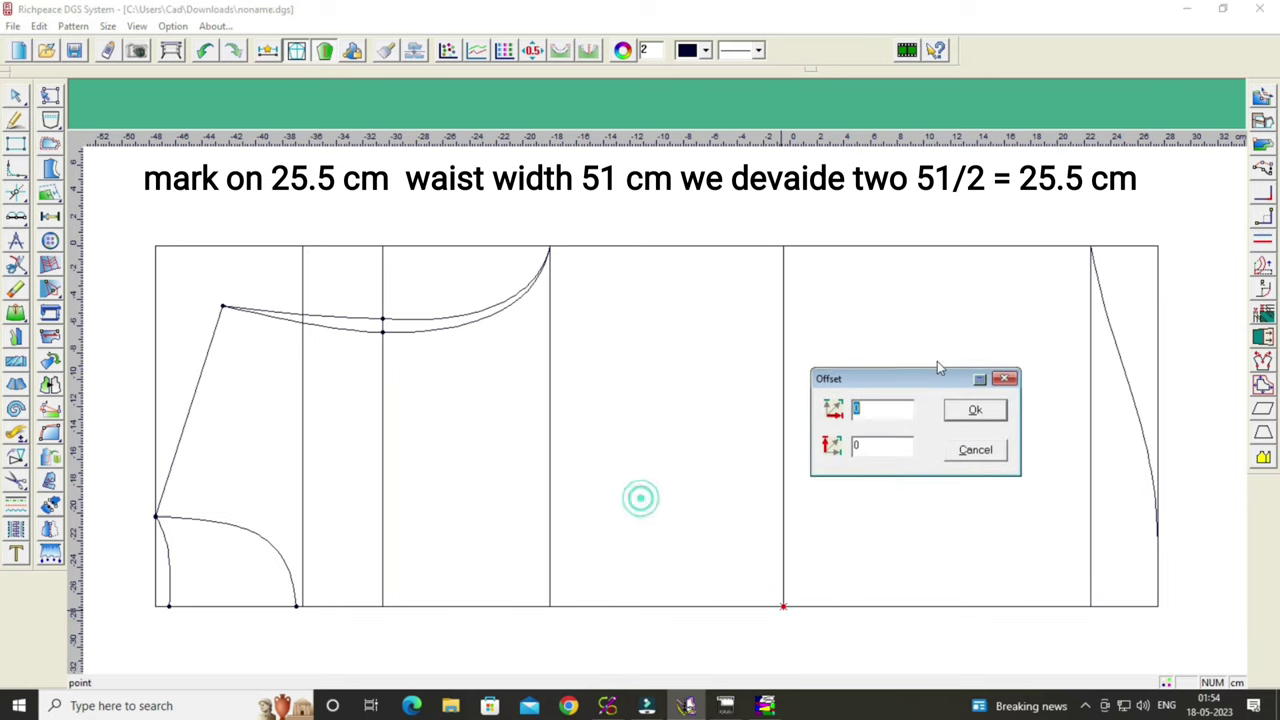
left_click(951, 419)
key("BackSpace")
type("25.5")
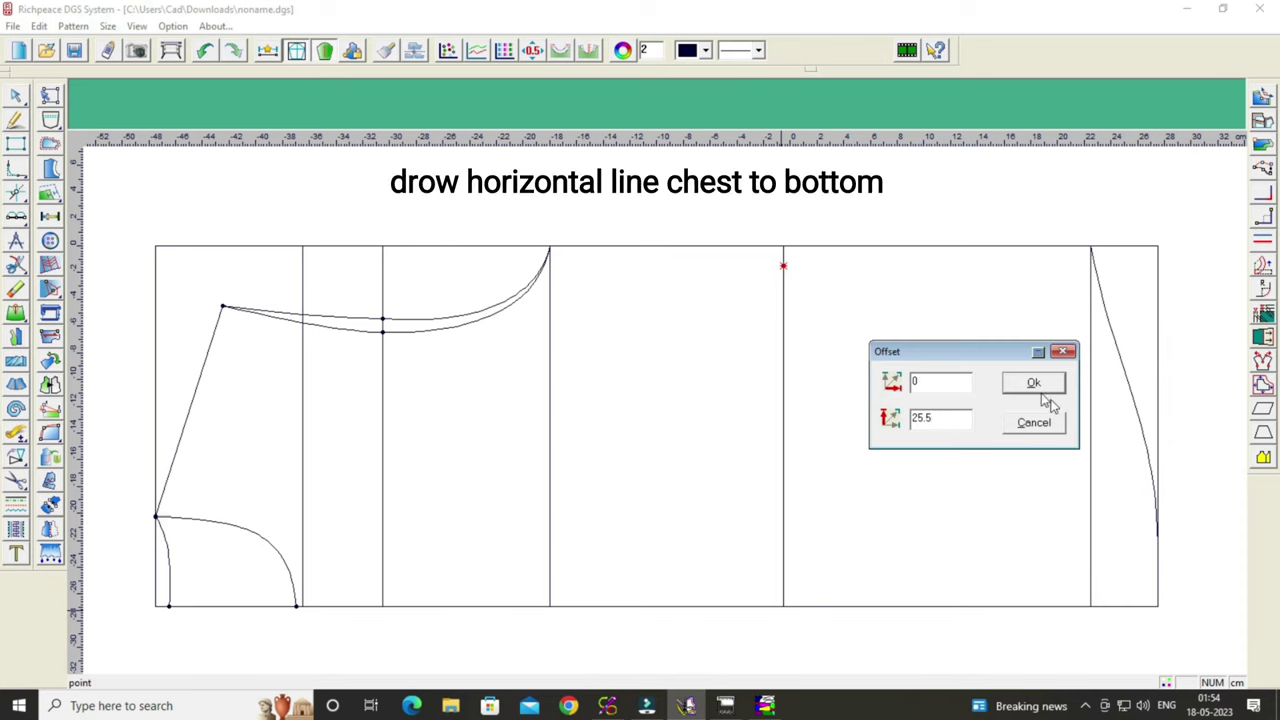
left_click(1040, 388)
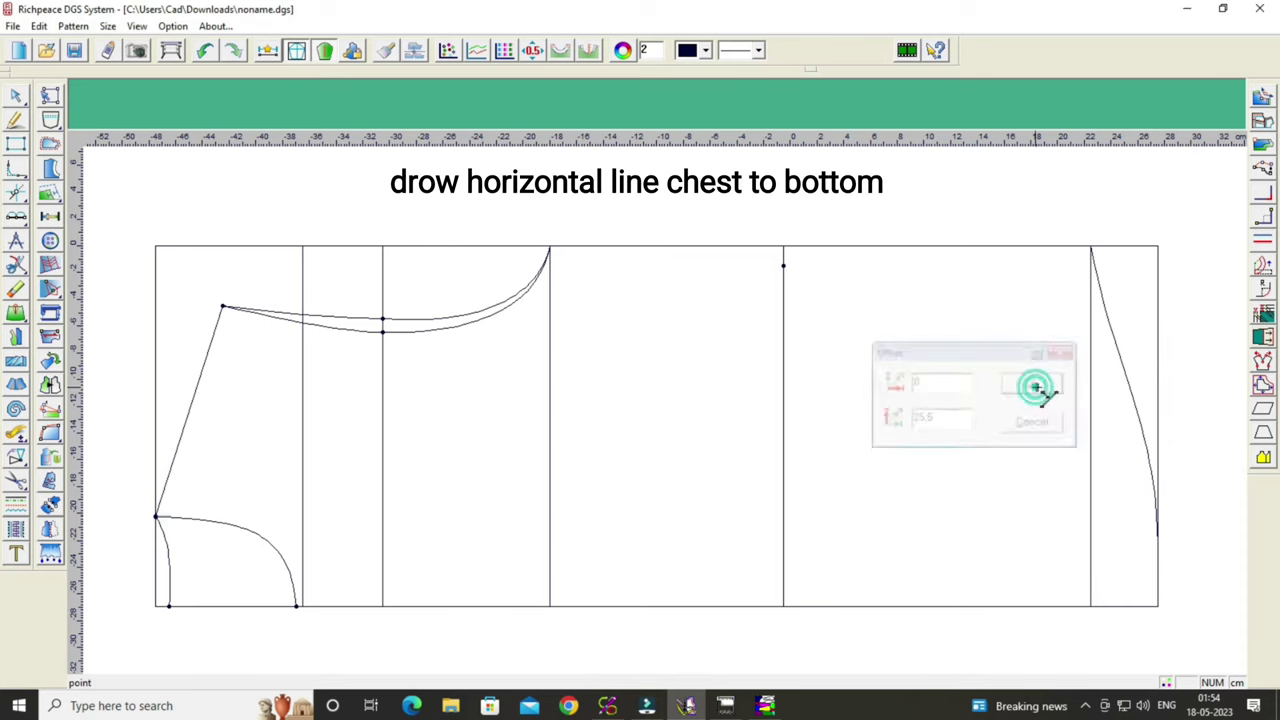
Draw a curve from the neck top corner through the 25.5 cm mark to the top-right corner.
right_click(1040, 395)
left_click(1008, 396)
left_click(1008, 396)
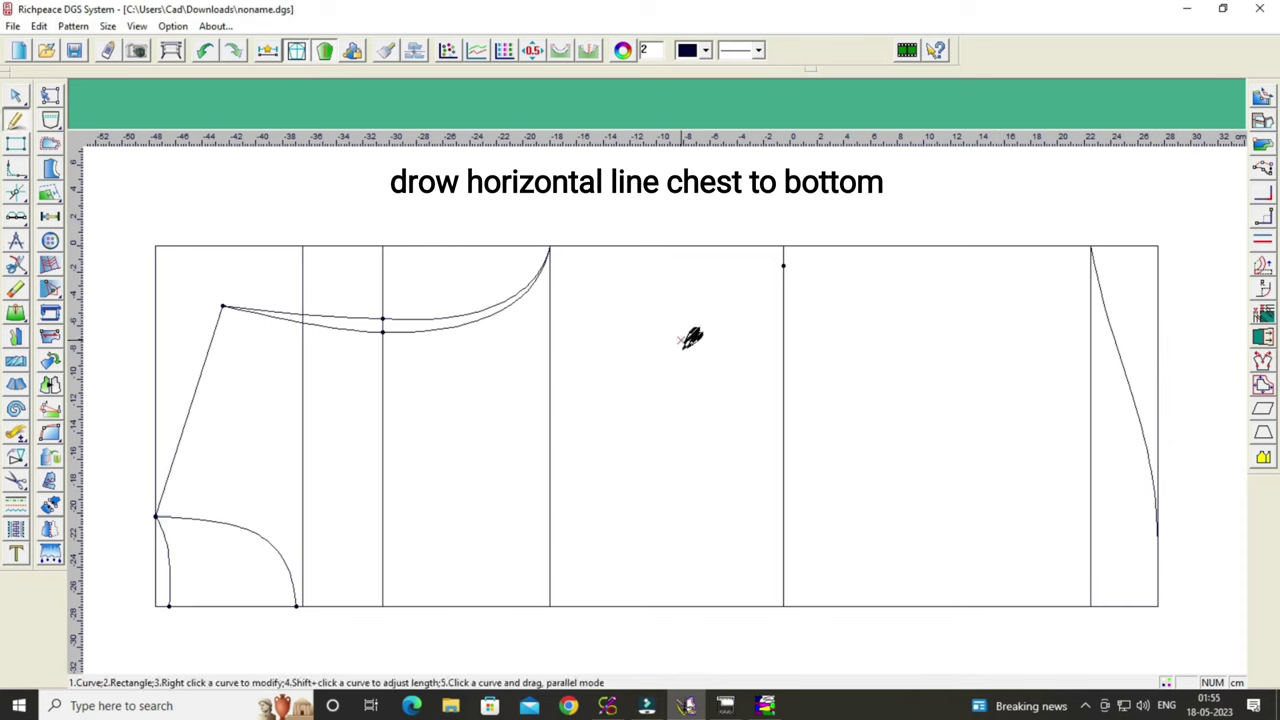
left_click(549, 247)
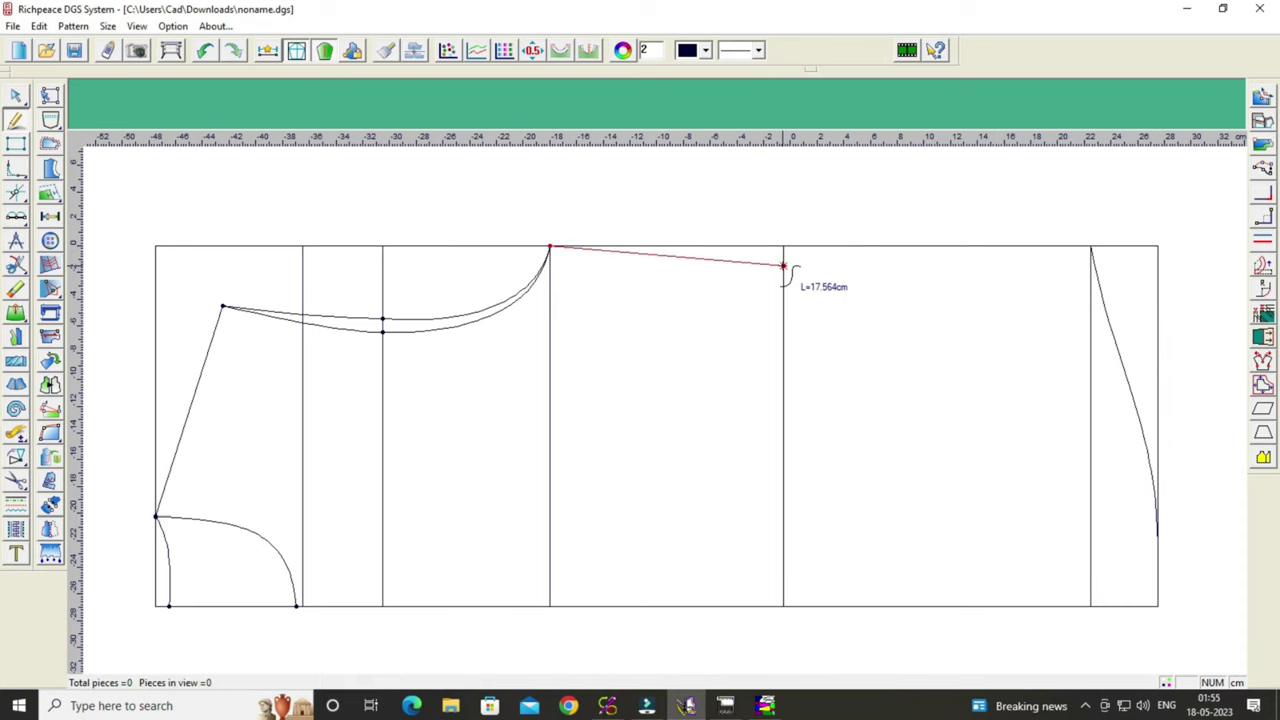
left_click(783, 266)
left_click(1088, 250)
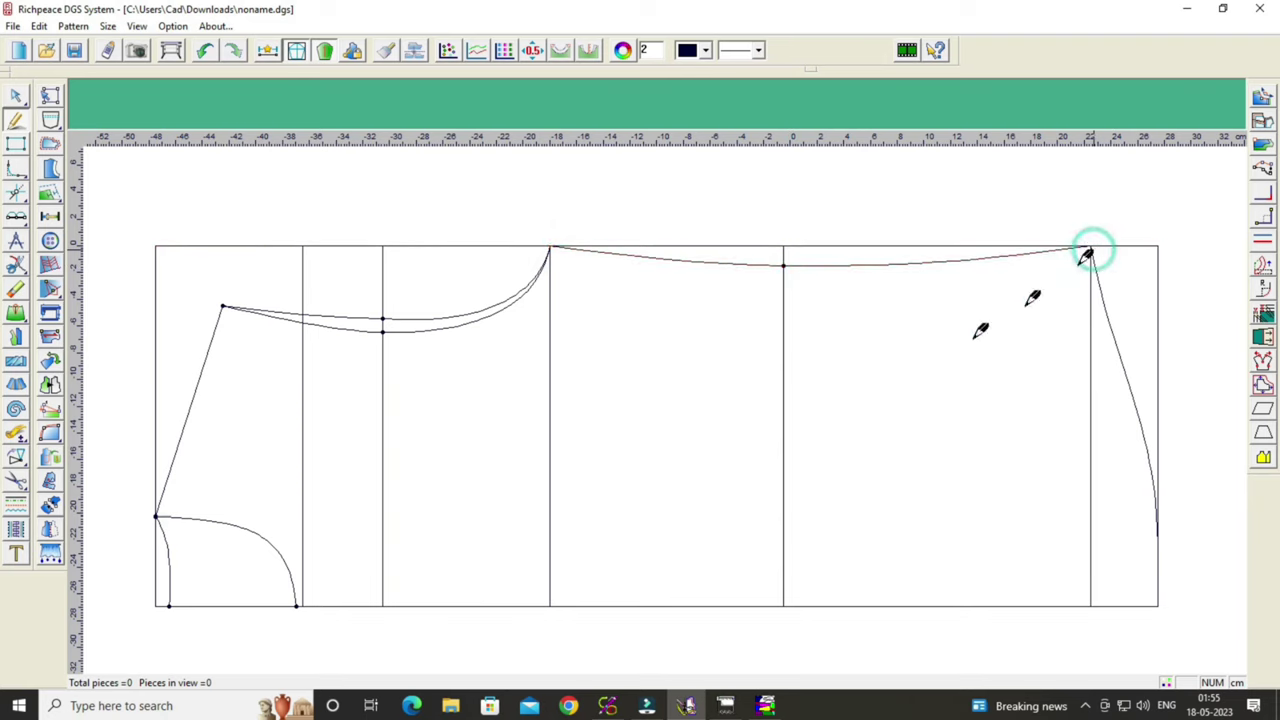
right_click(945, 352)
left_click(960, 368)
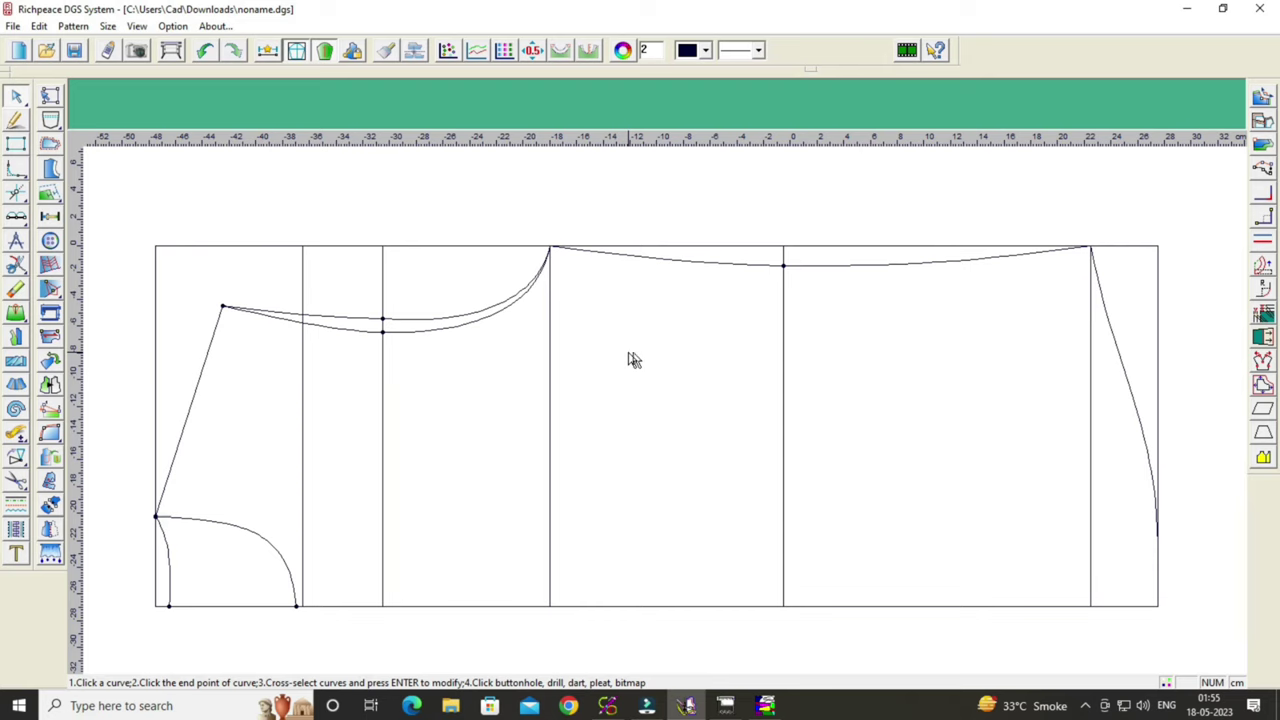
right_click(707, 335)
left_click(745, 342)
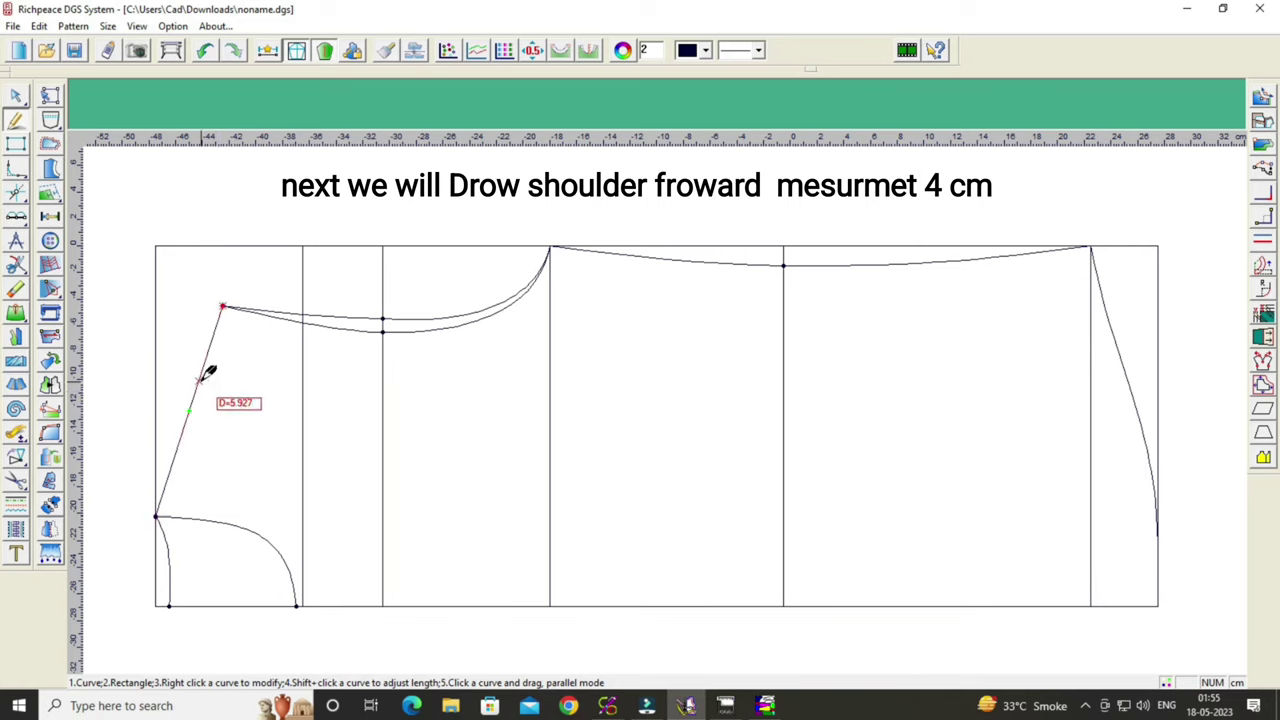
Offset a copy of the shoulder line 4 cm inward.
left_click_drag(208, 372, 251, 402)
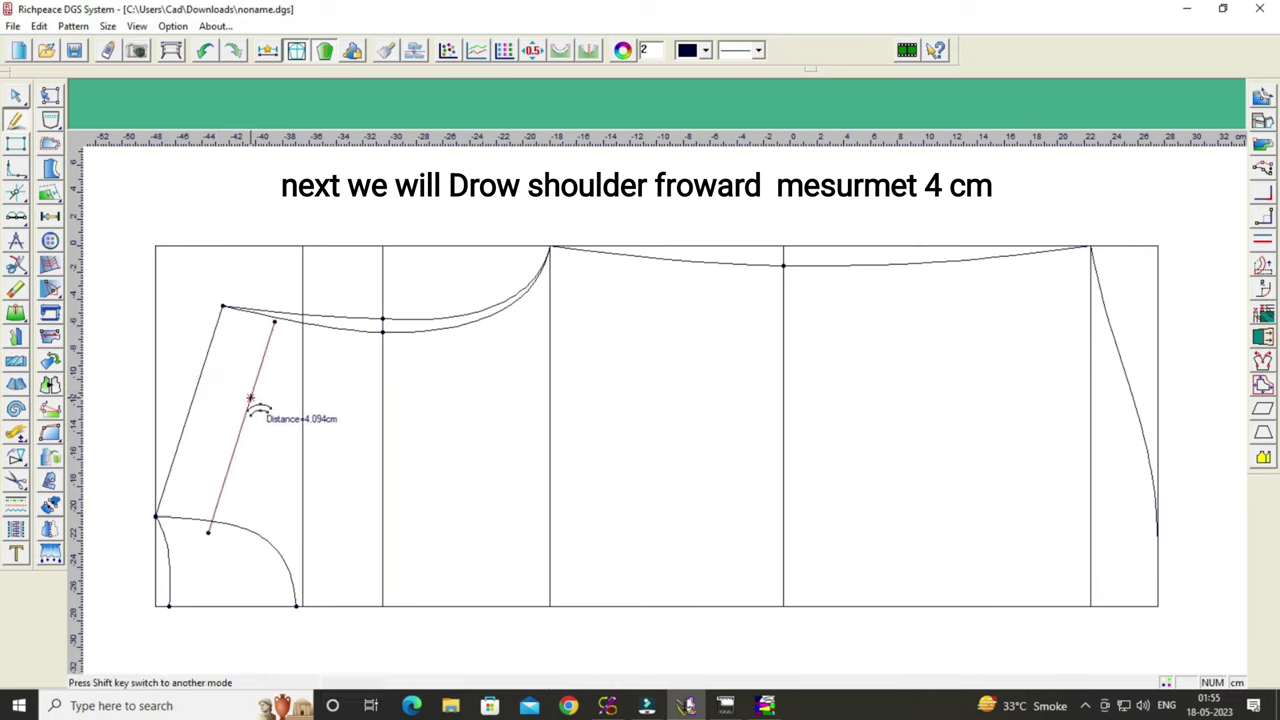
left_click(251, 402)
left_click_drag(335, 423, 739, 389)
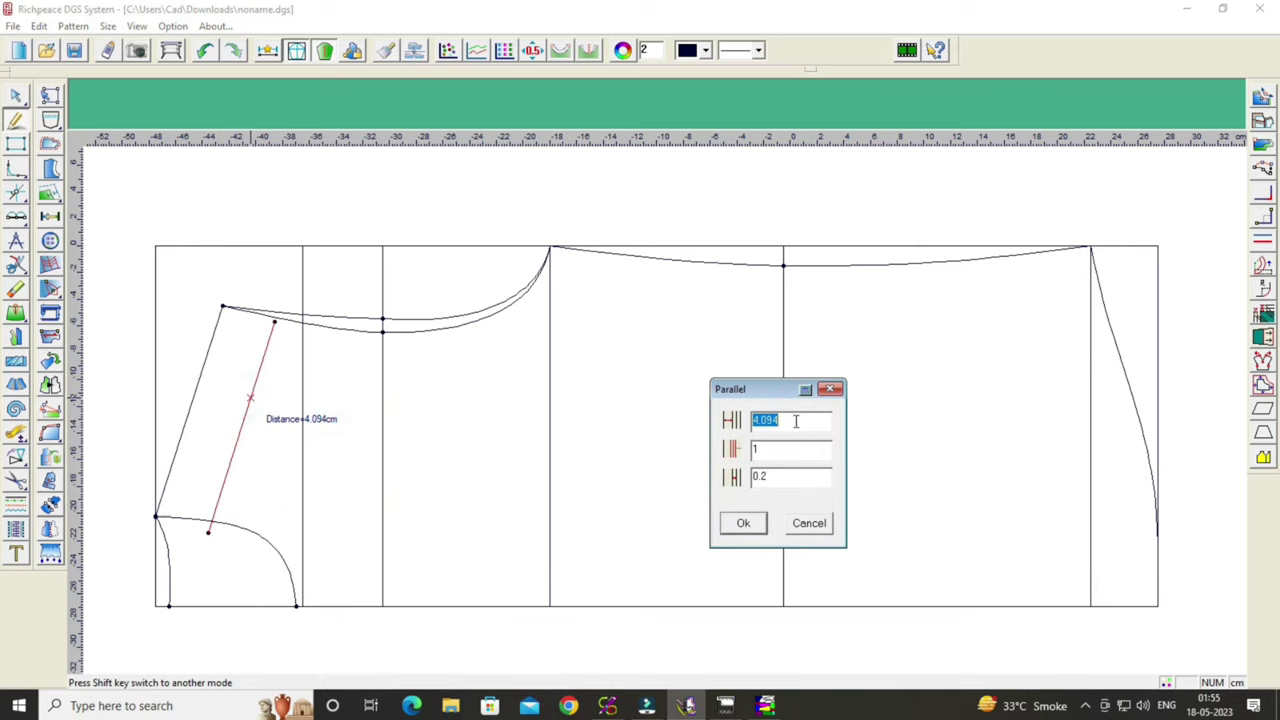
left_click(796, 421)
key("BackSpace")
key("BackSpace")
key("BackSpace")
left_click(744, 525)
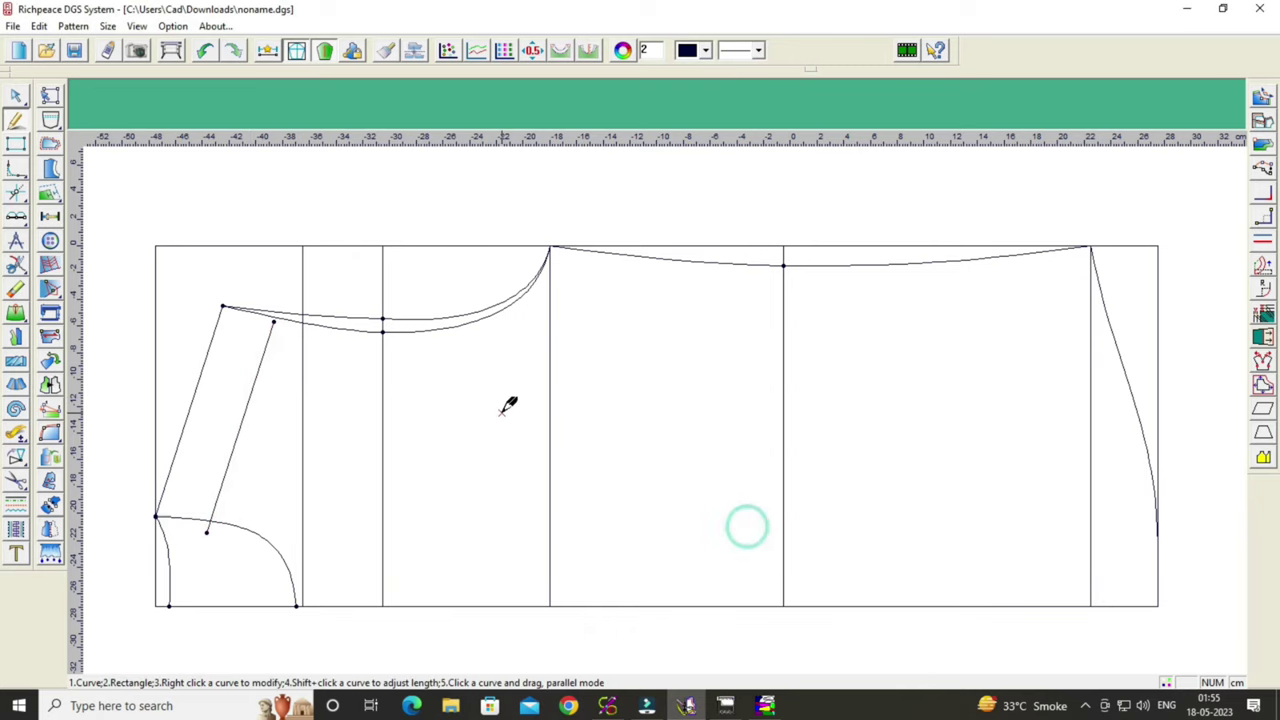
Commit the lower neckline curve edit and pick the Eraser from the tool palette.
right_click(684, 396)
left_click(723, 404)
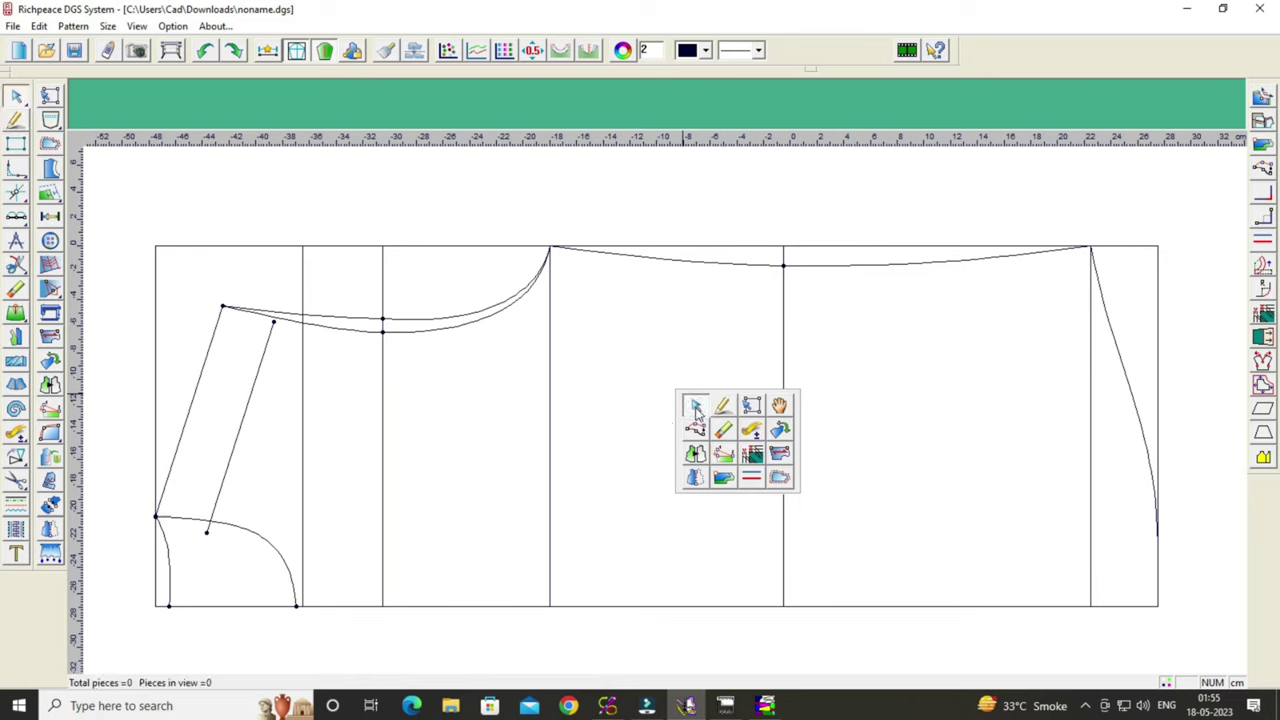
left_click(211, 525)
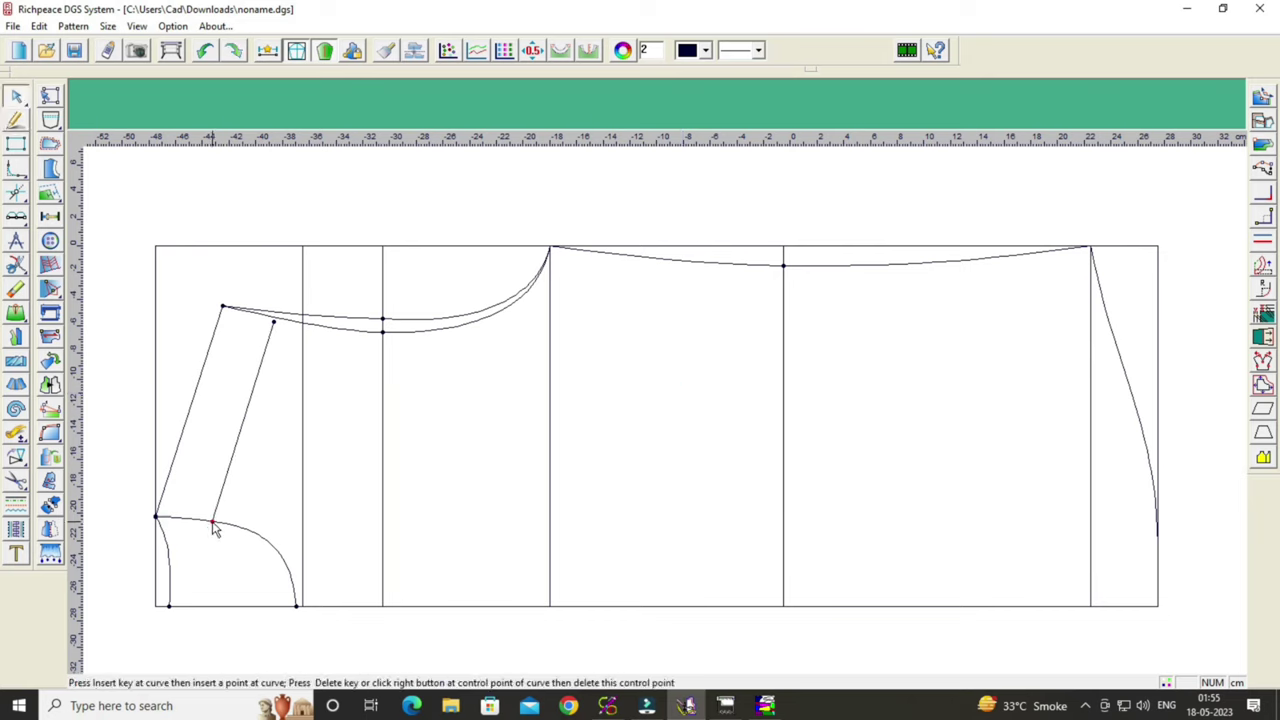
right_click(212, 525)
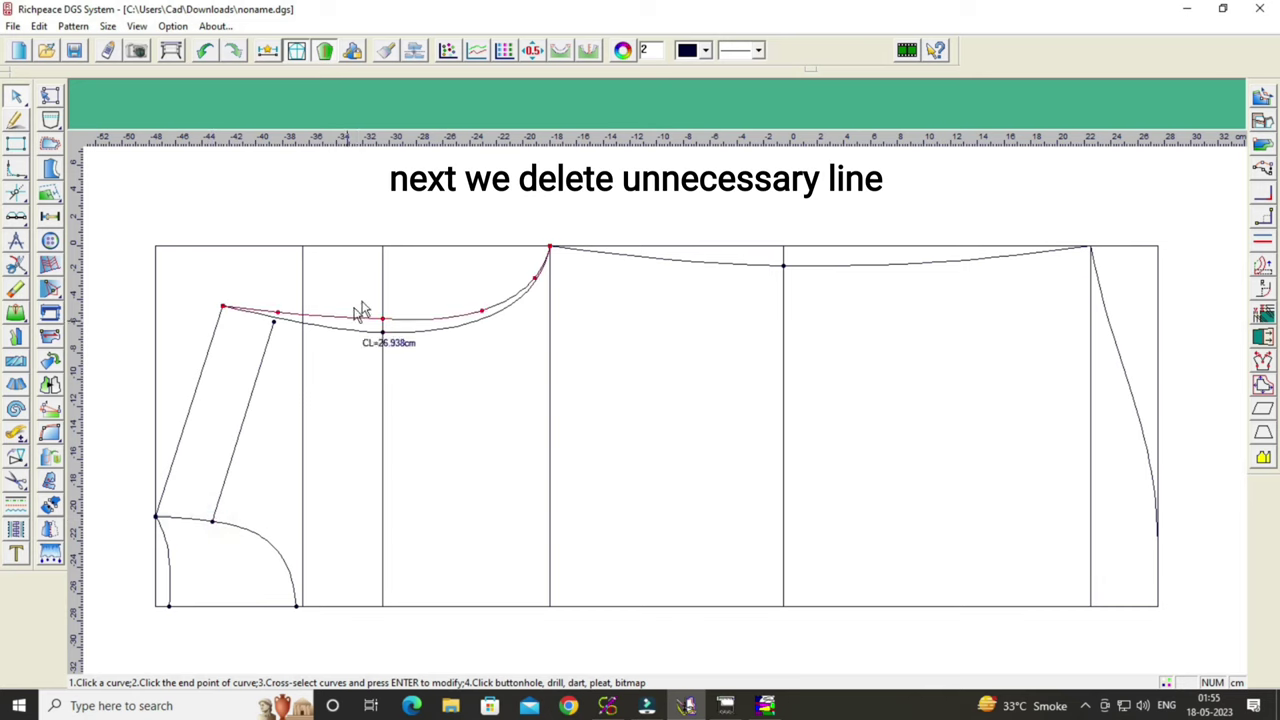
right_click(501, 384)
left_click(532, 383)
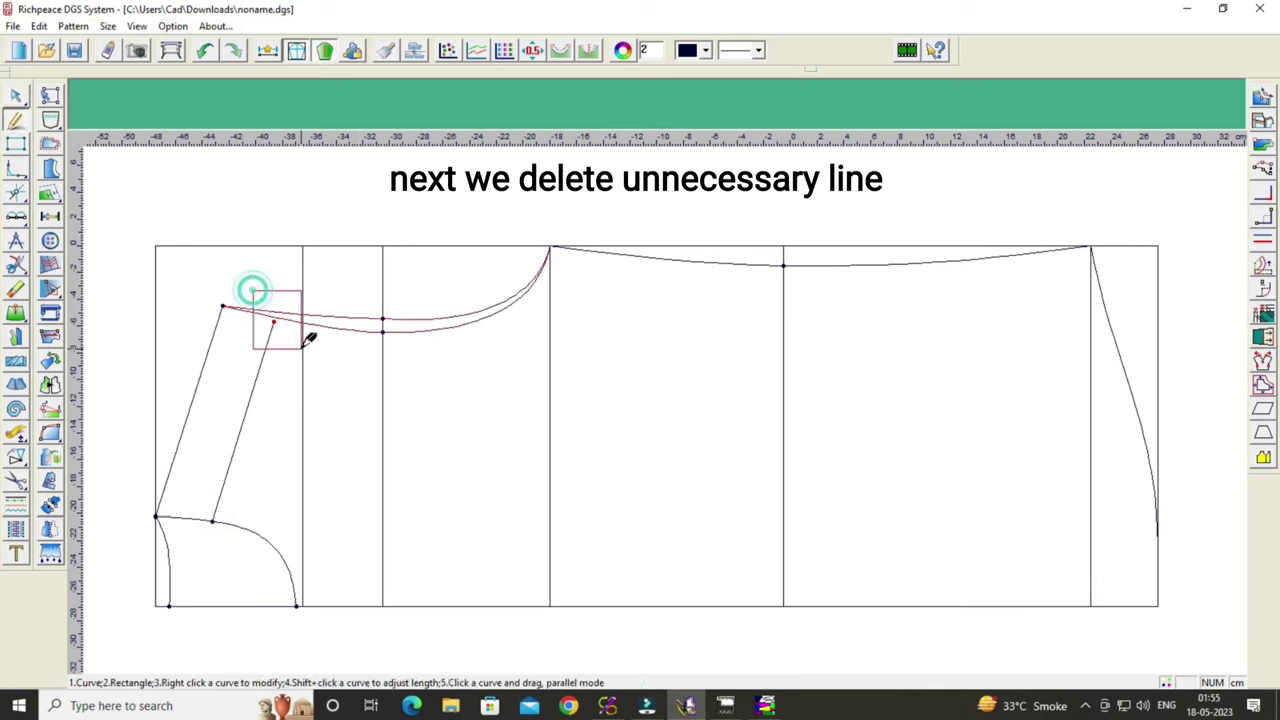
right_click(505, 440)
left_click(508, 438)
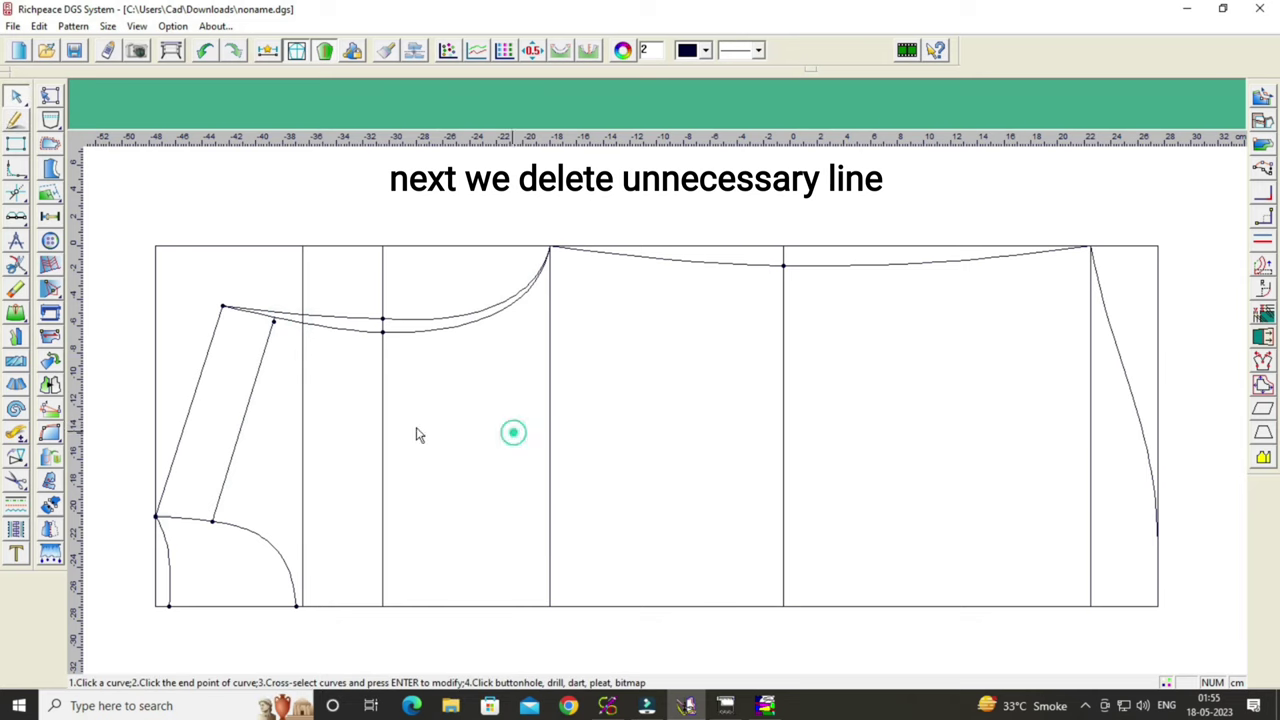
Erase the outer frame's right, top and left edge lines.
left_click(18, 288)
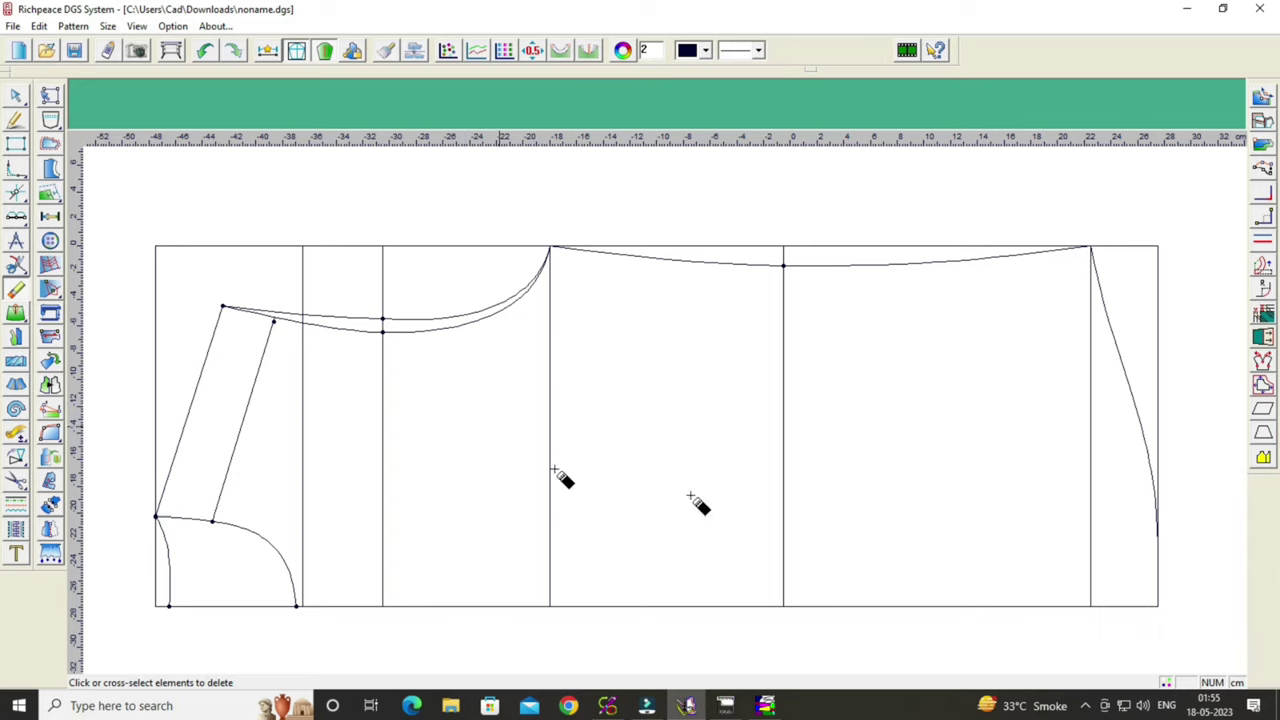
left_click(1156, 362)
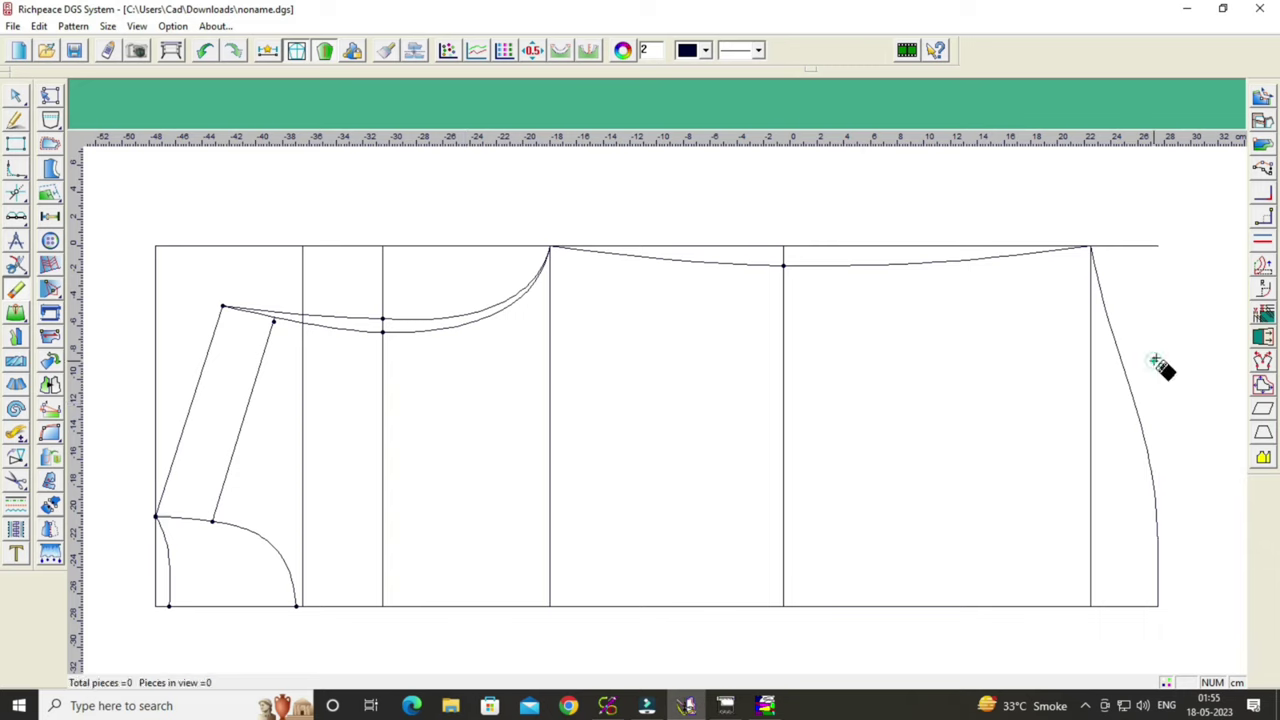
left_click(682, 246)
left_click(157, 288)
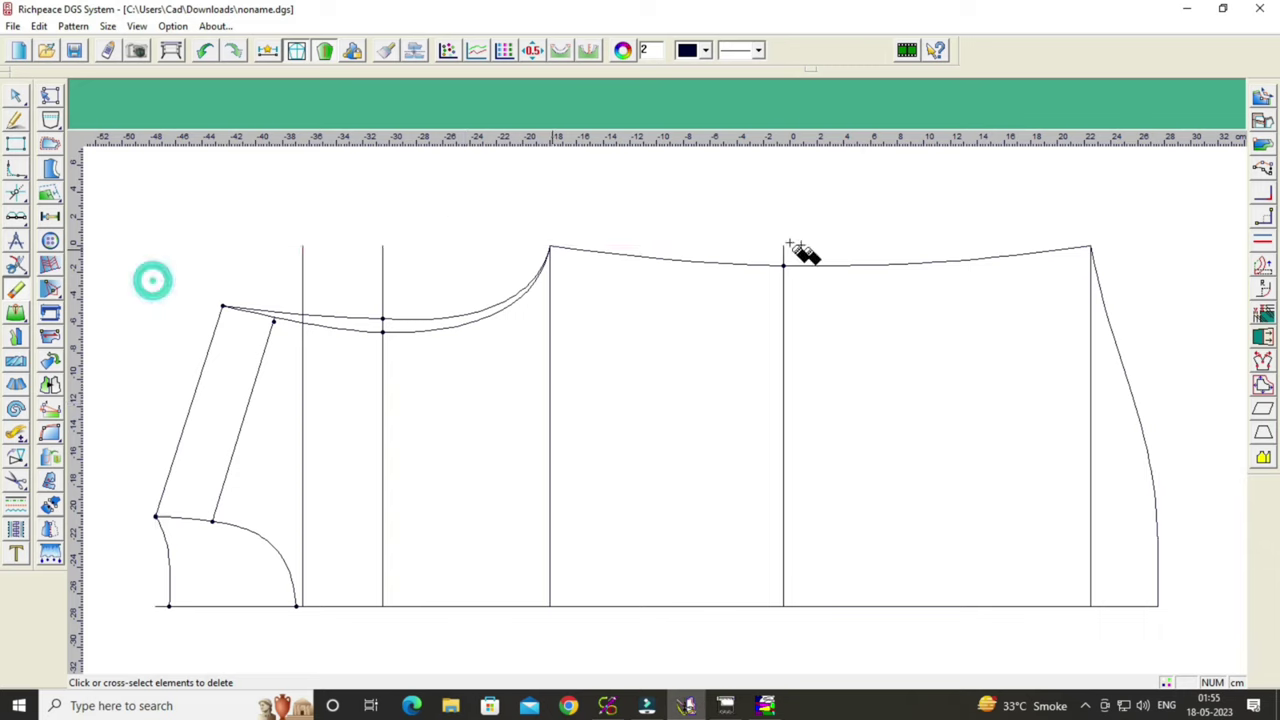
Trim the vertical guide tops onto the neckline curves and the bottom line's left end to the corner.
right_click(874, 200)
left_click(887, 204)
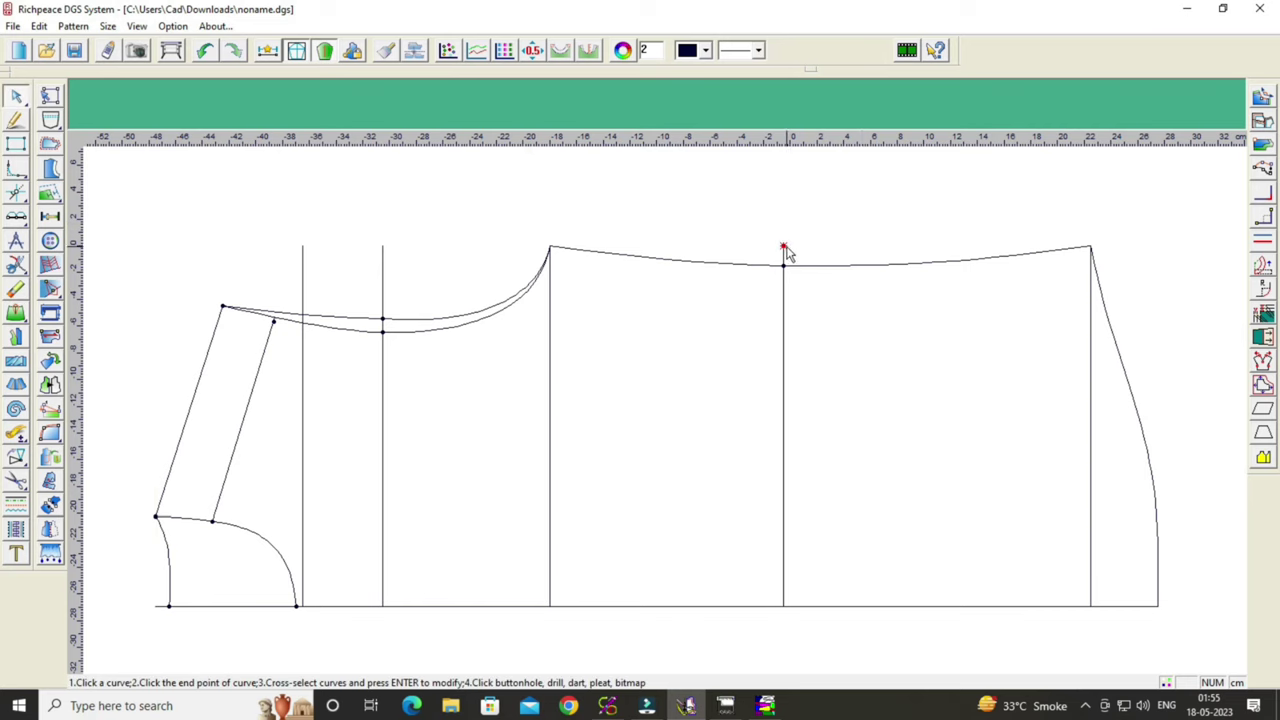
left_click(786, 250)
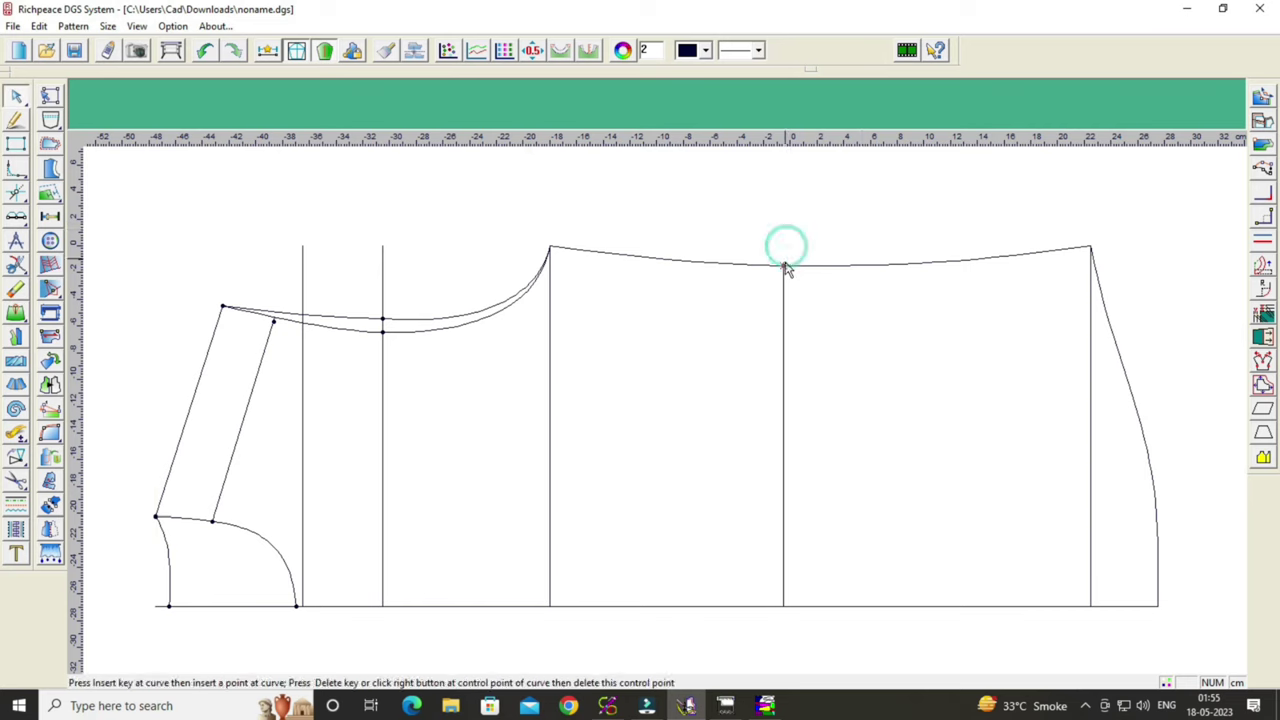
left_click(382, 246)
left_click(384, 320)
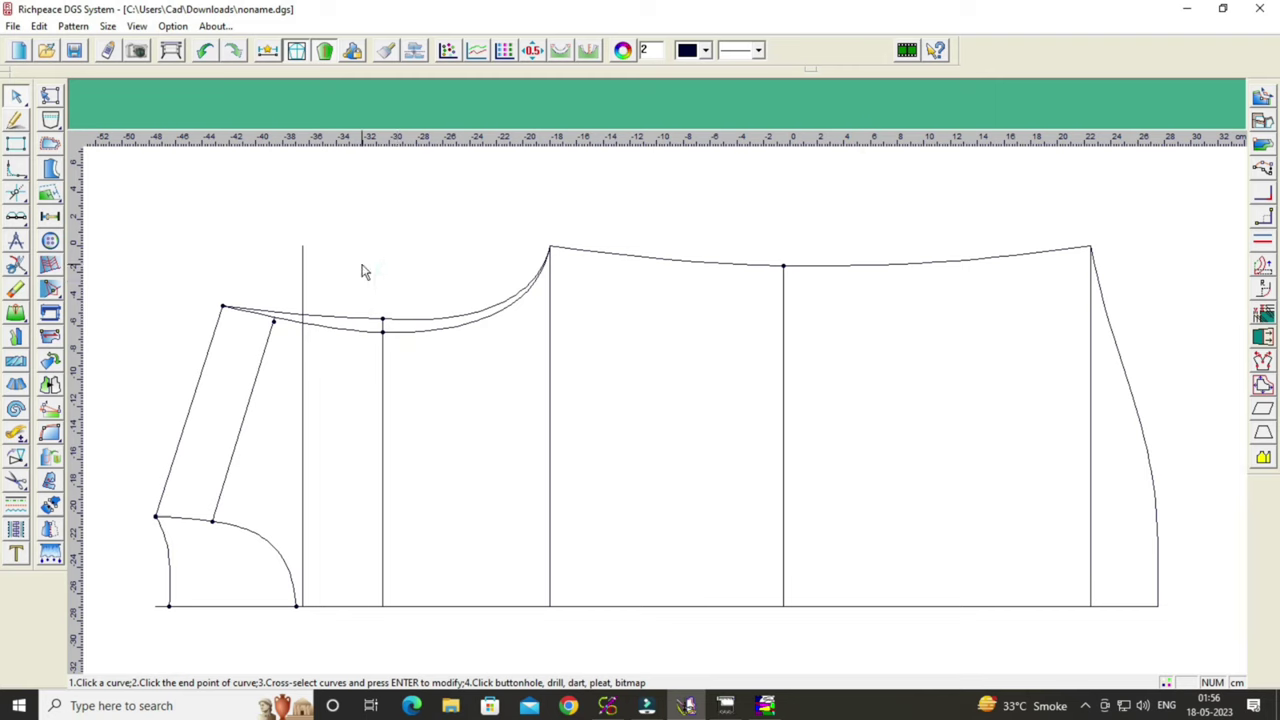
left_click(304, 247)
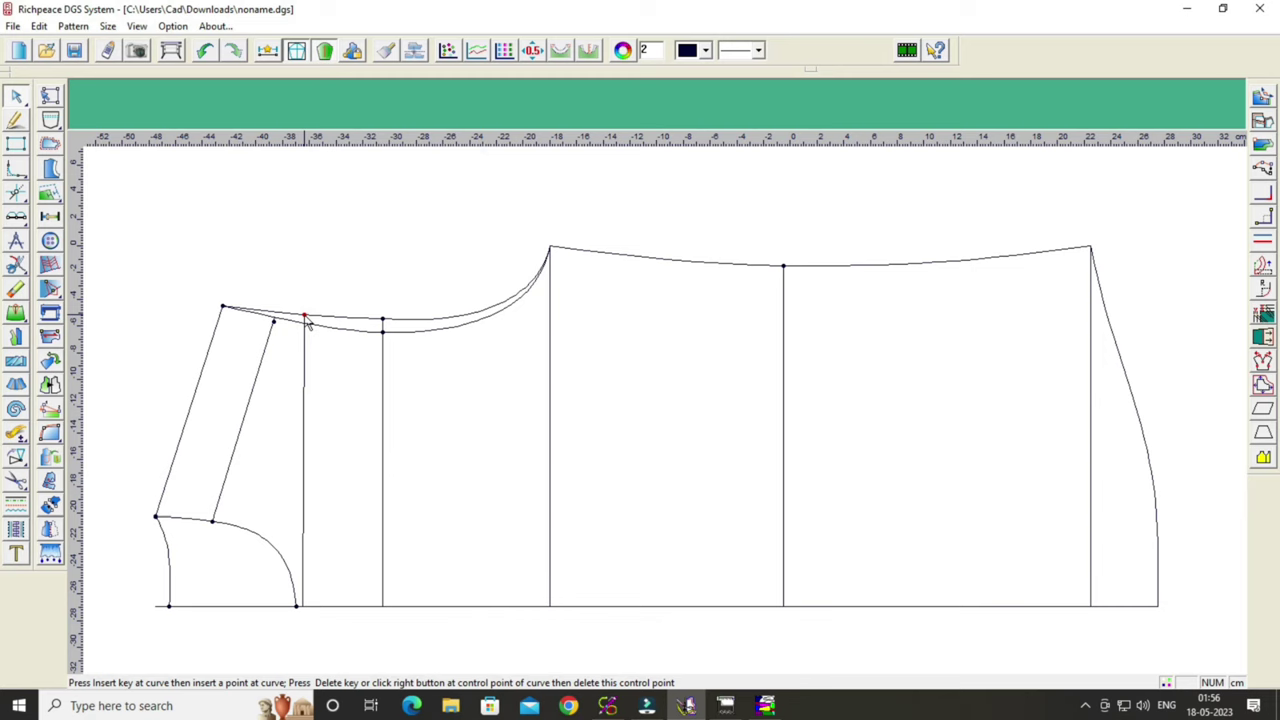
left_click(304, 316)
left_click(338, 292)
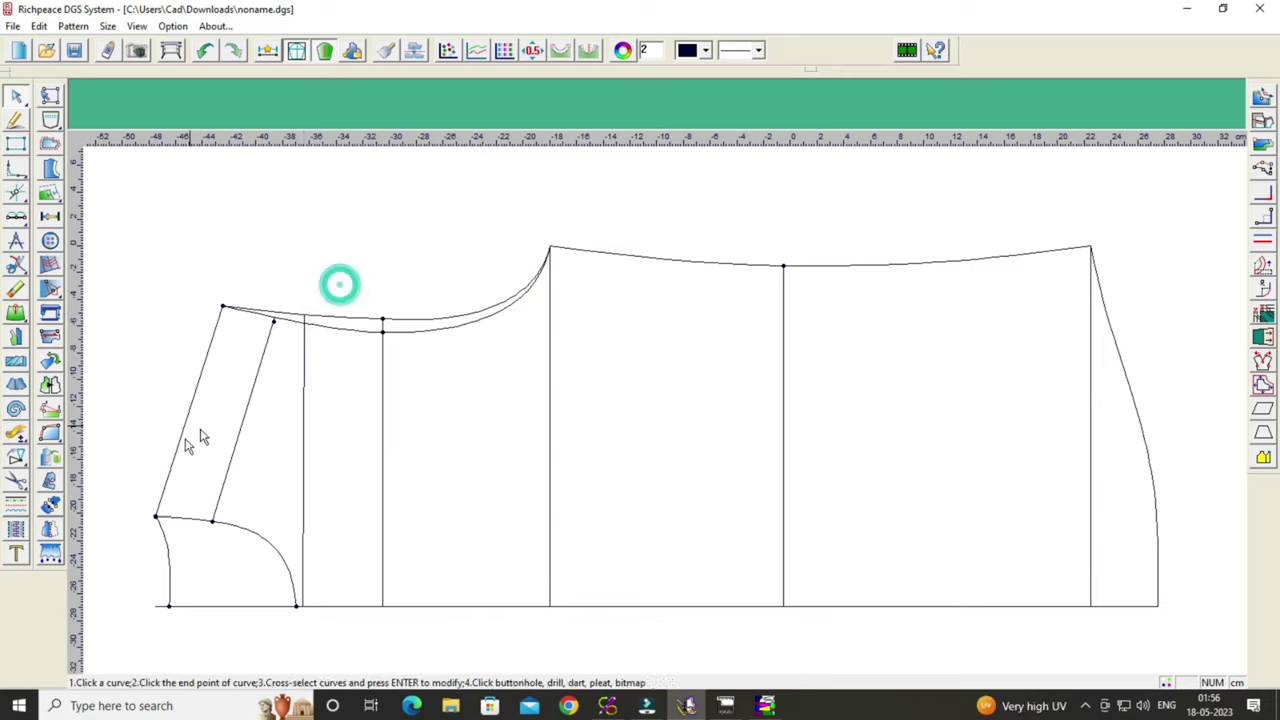
left_click(157, 612)
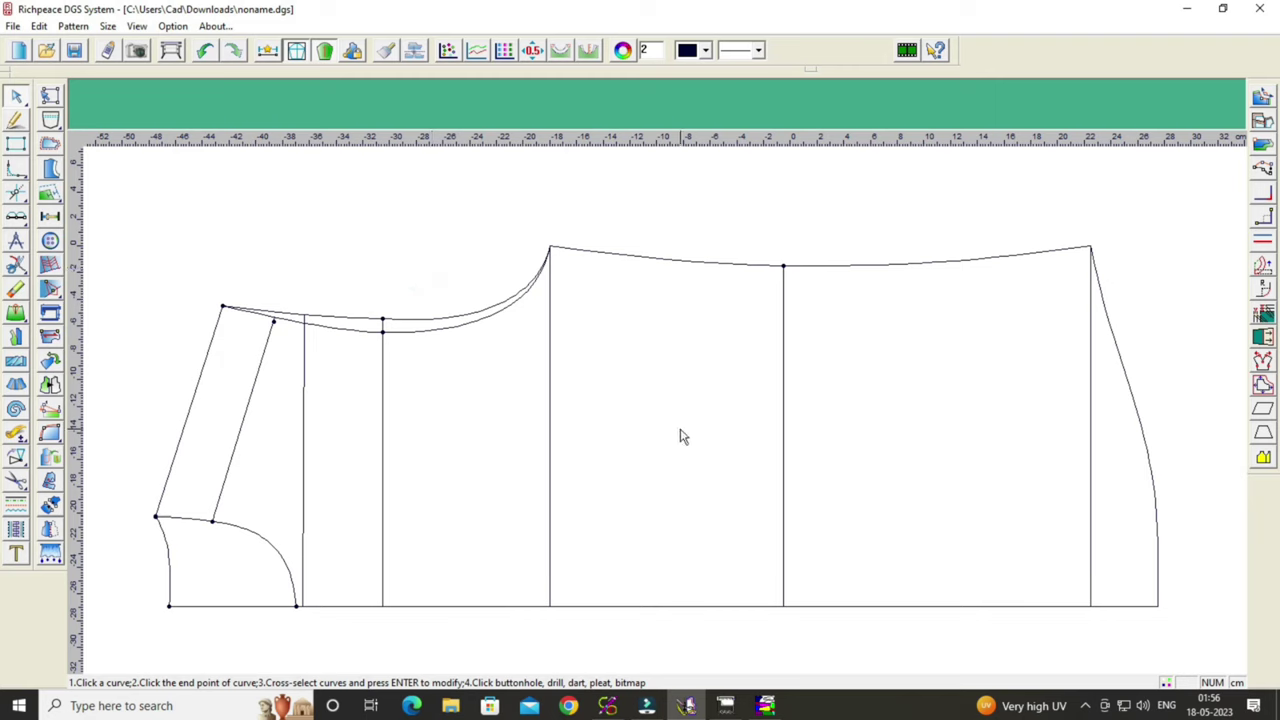
Delete the stray point markers at the shoulder corner, neckline curve and lower left curve.
left_click(16, 289)
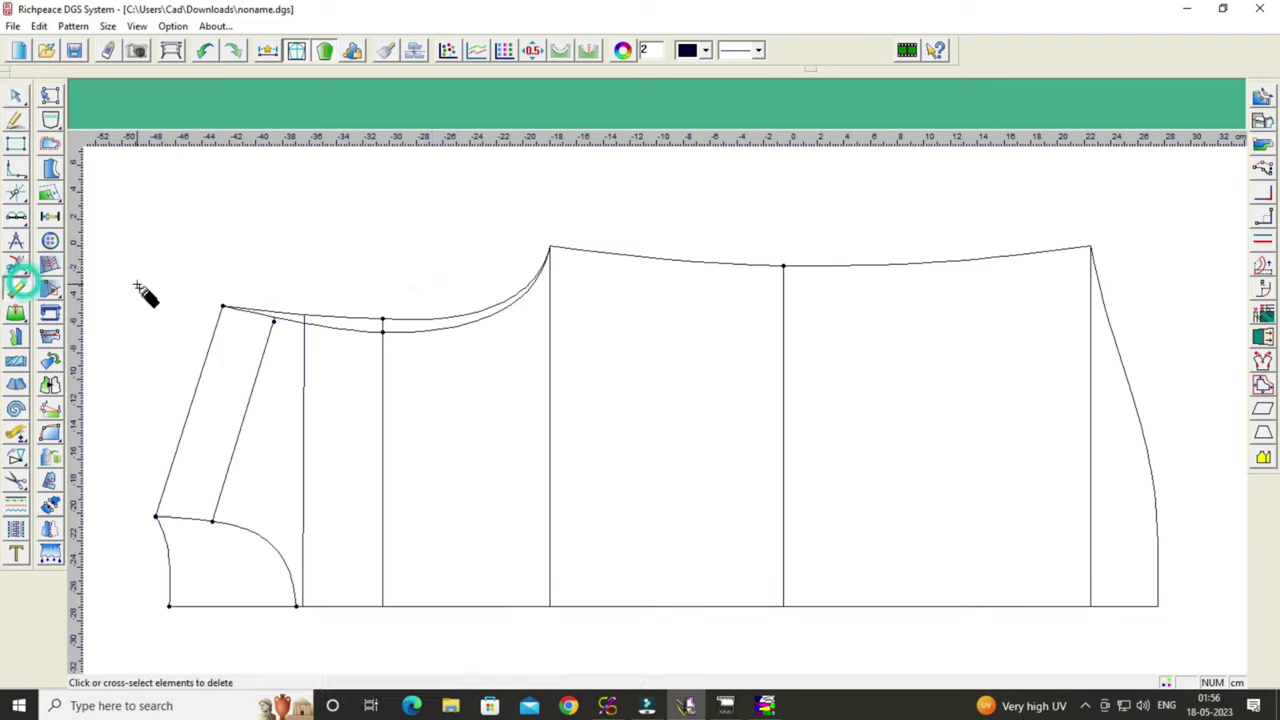
left_click(276, 323)
left_click(222, 305)
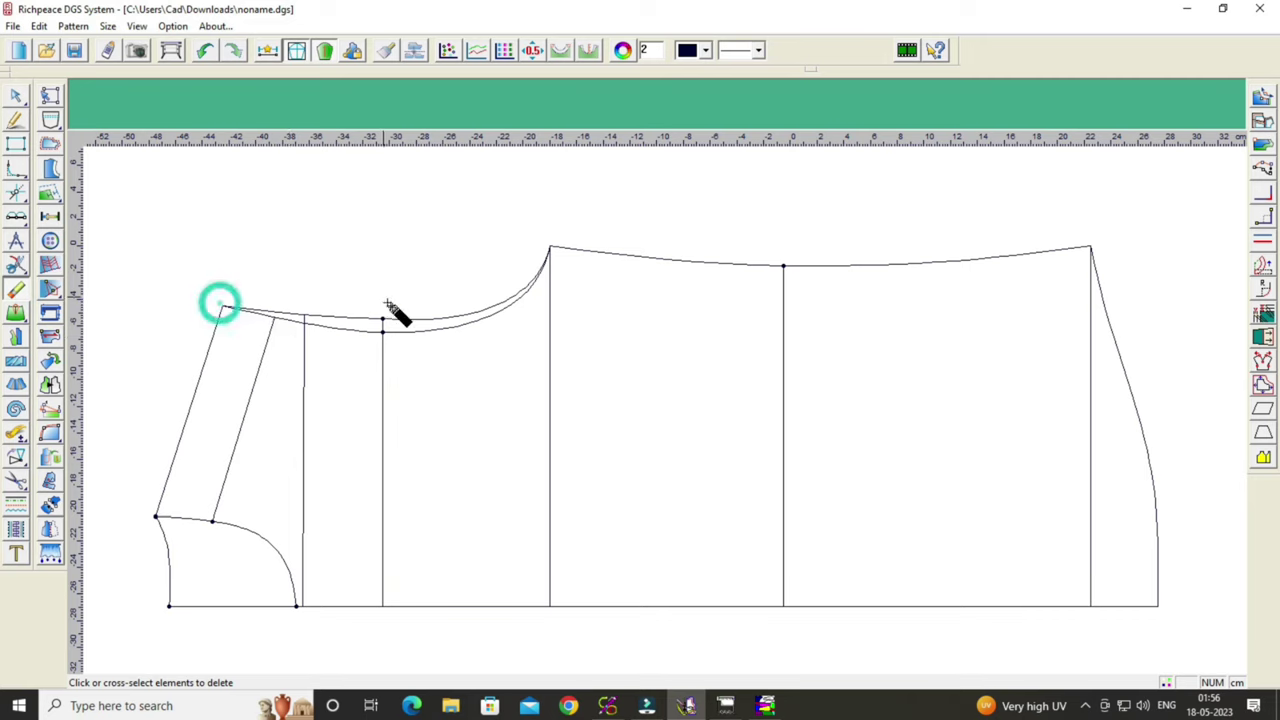
left_click(383, 318)
left_click(383, 330)
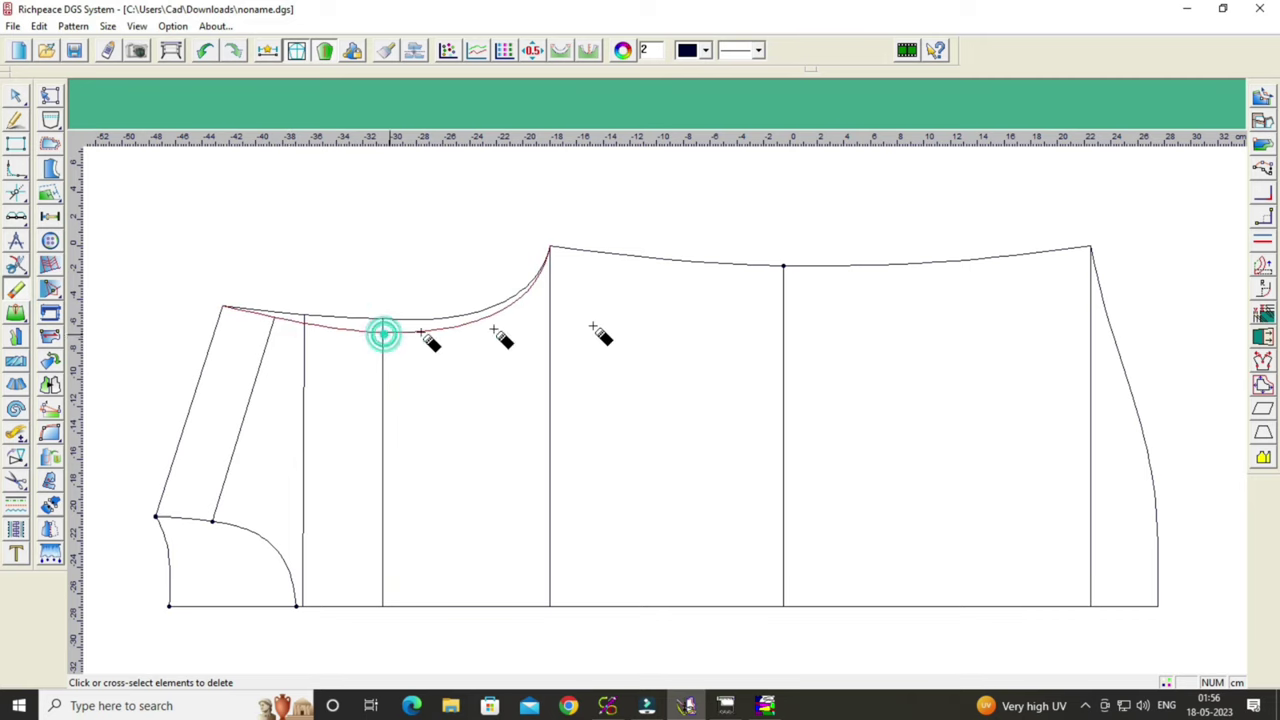
left_click(783, 266)
left_click(169, 605)
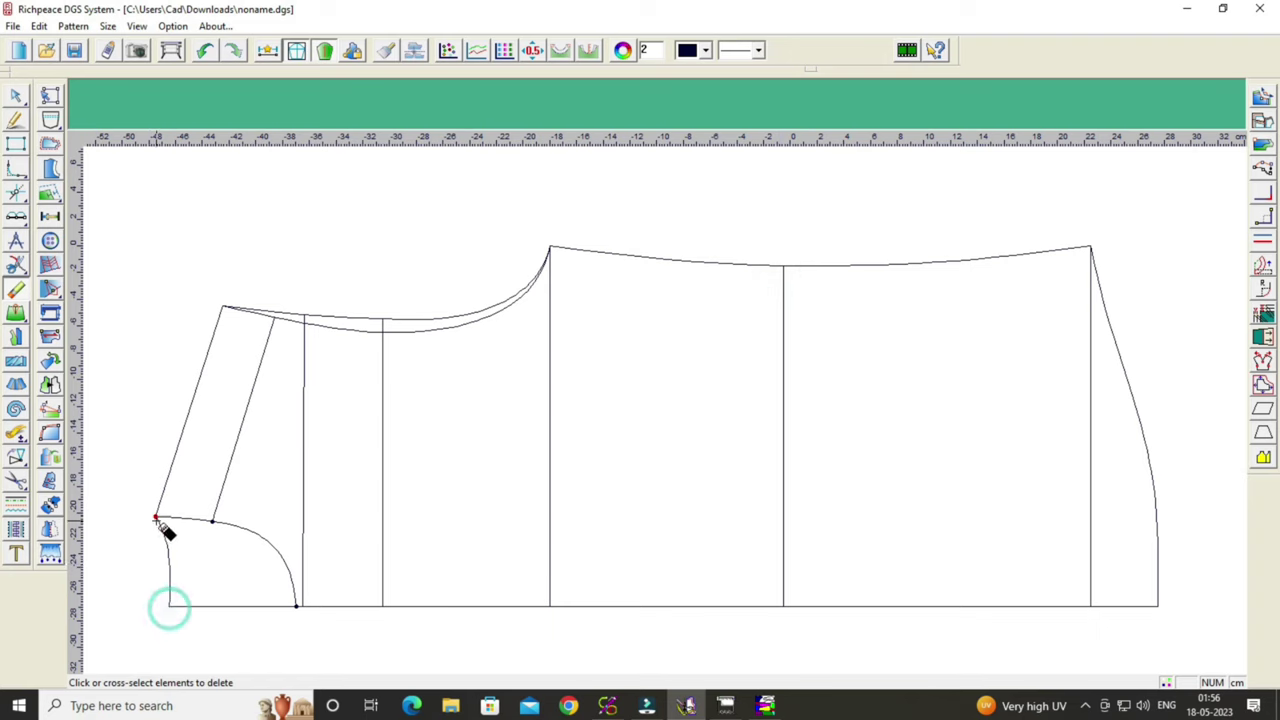
left_click(213, 521)
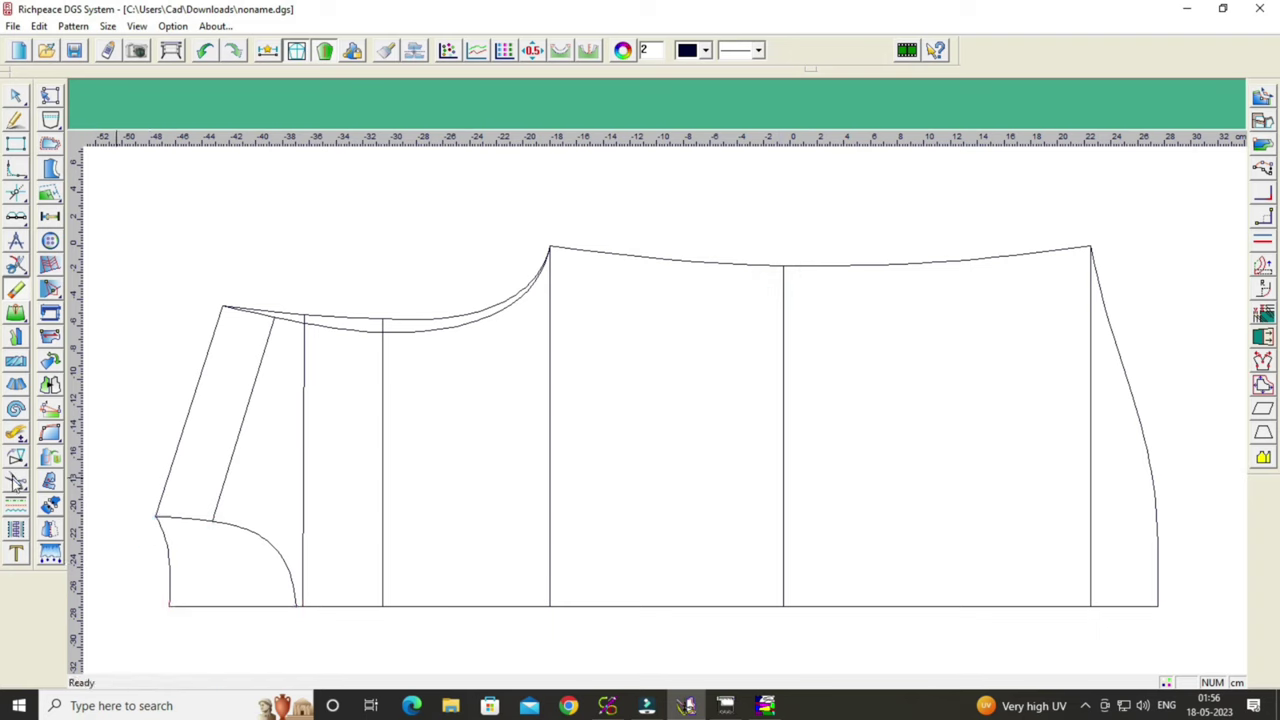
Straighten the left vertical guide line to exactly vertical by moving its end point.
left_click(50, 408)
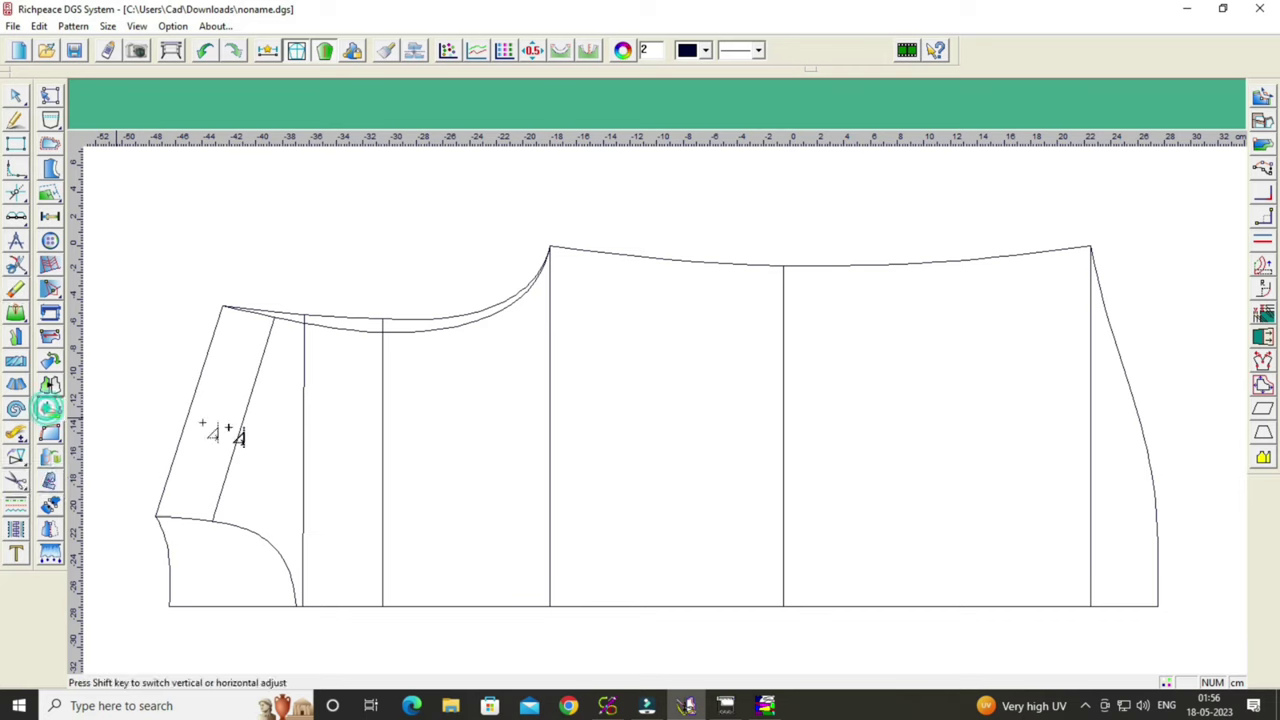
left_click(302, 462)
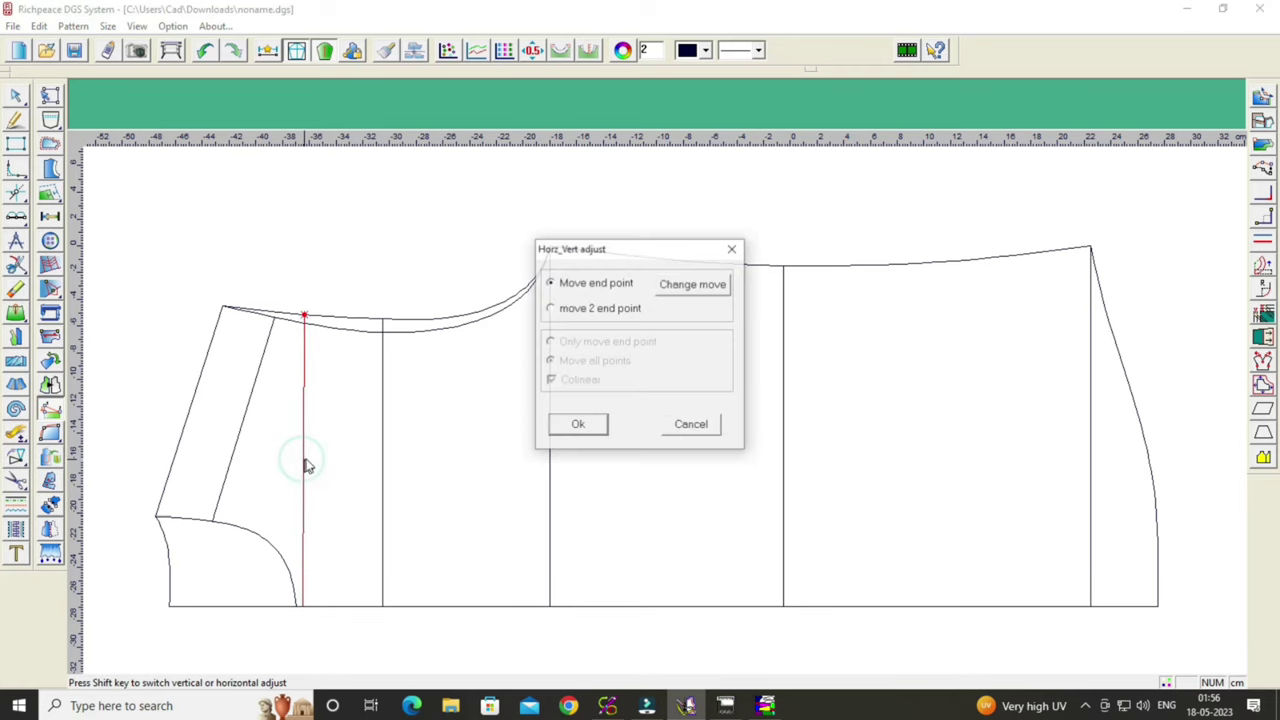
left_click(582, 425)
right_click(502, 198)
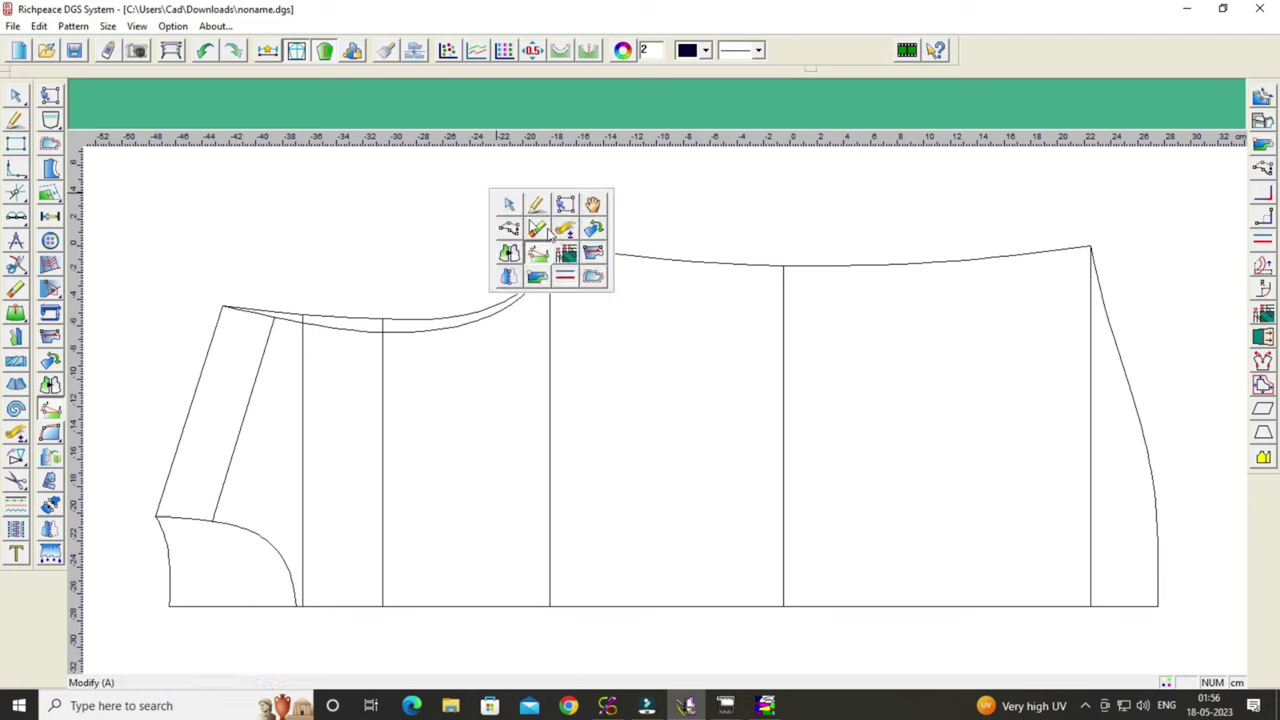
left_click(602, 203)
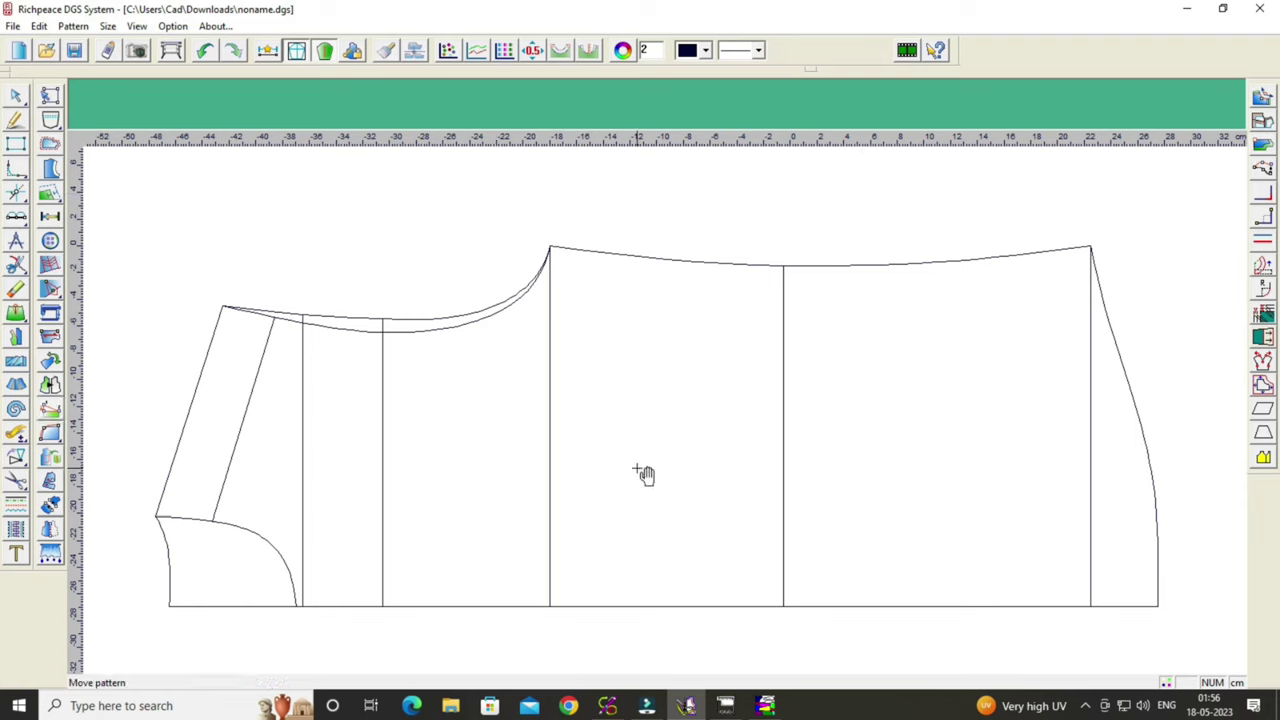
scroll(645, 475, "down", 1)
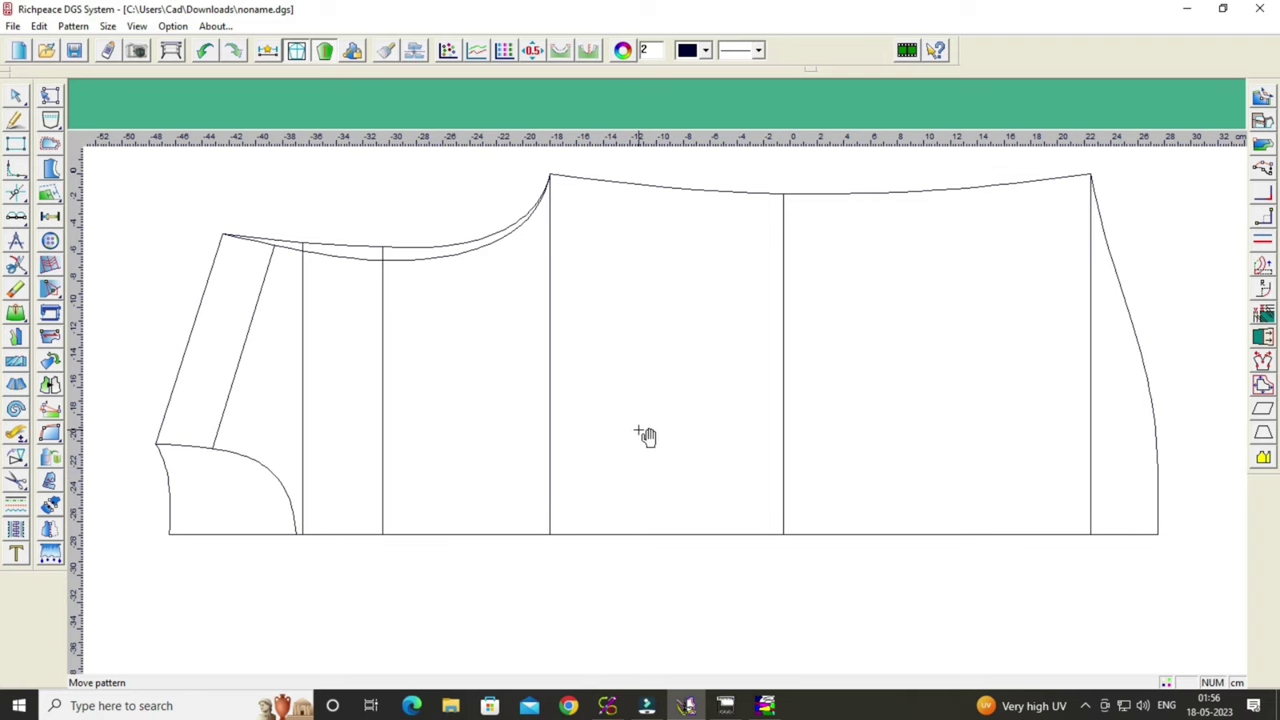
left_click(15, 118)
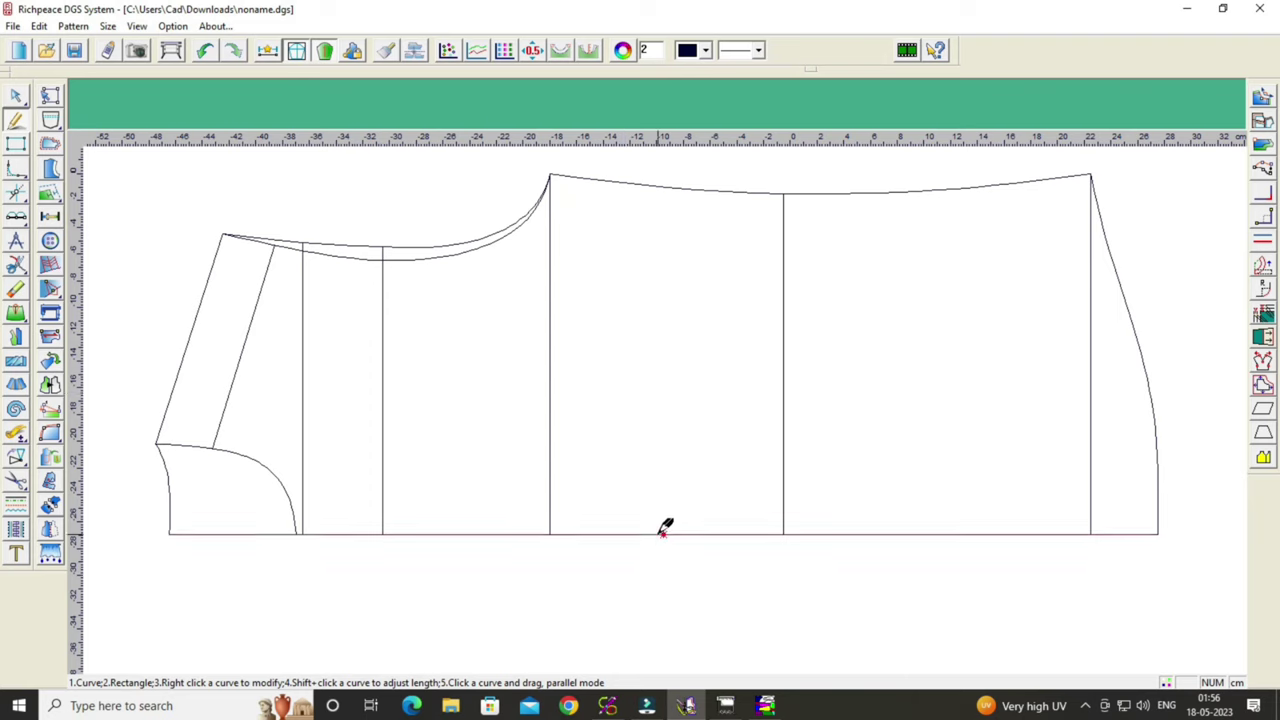
Add a parallel line 1.25 cm below the bottom edge.
left_click(628, 533)
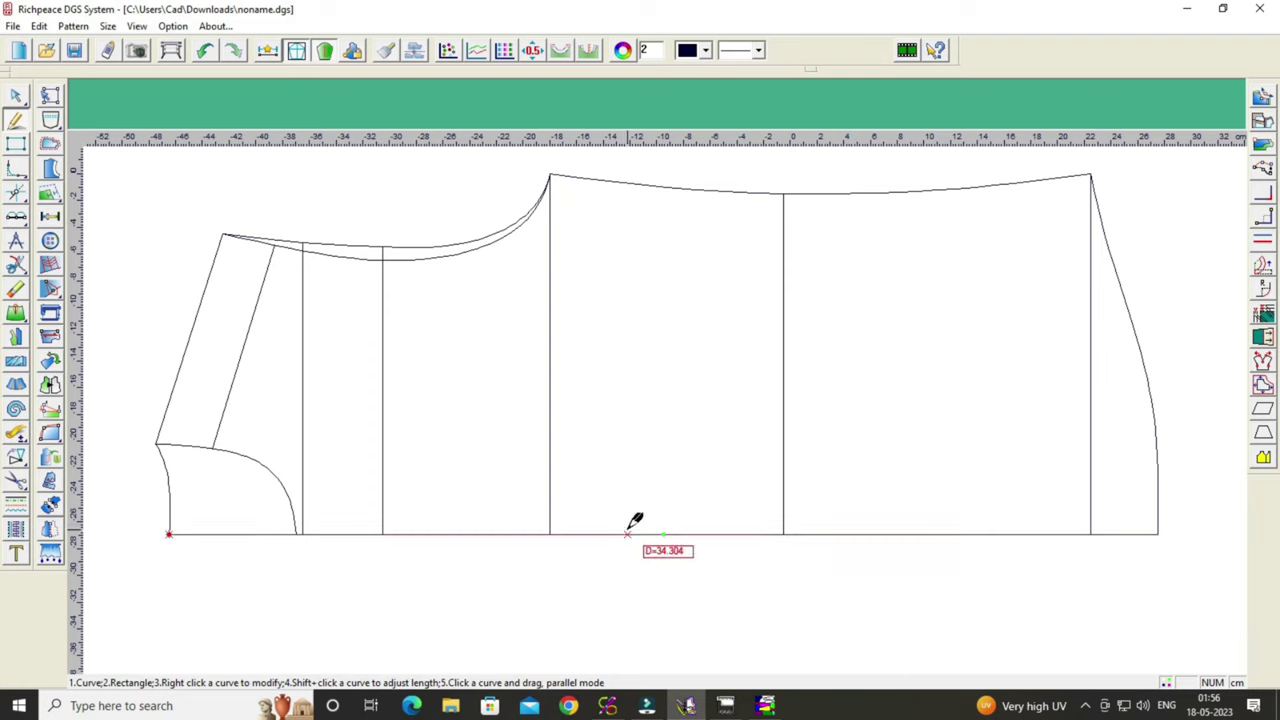
right_click(629, 530)
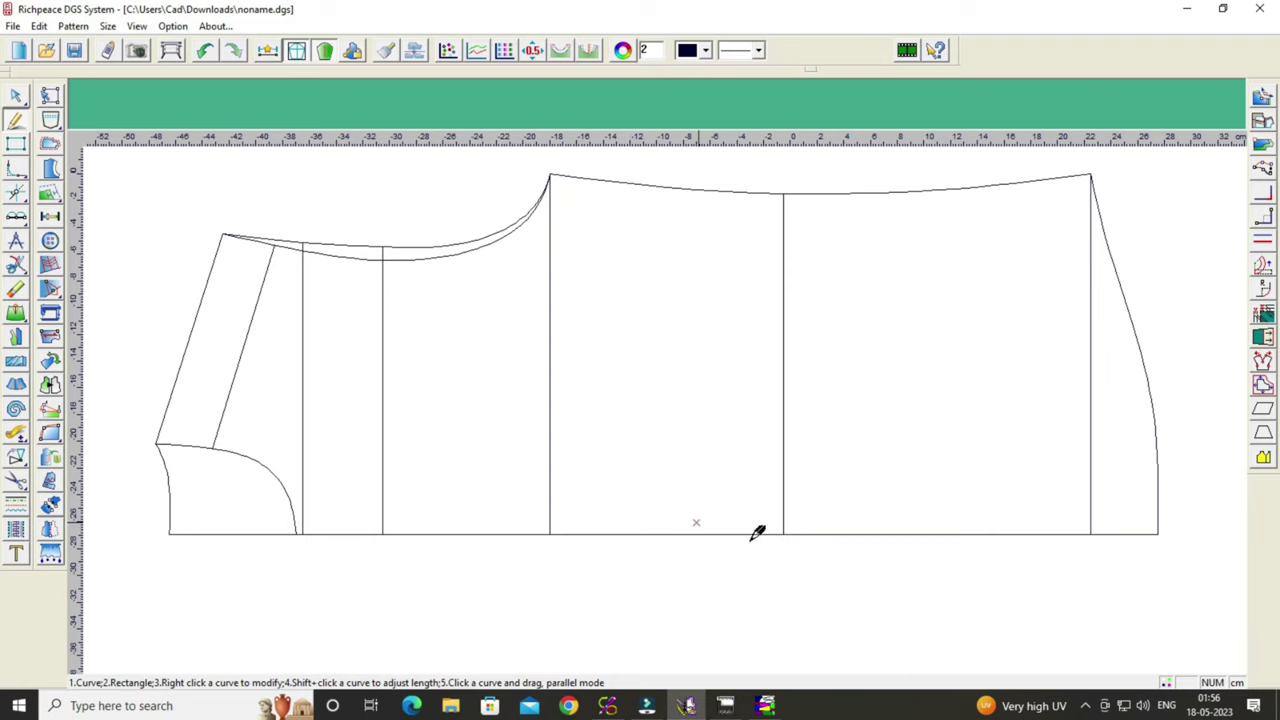
left_click(614, 533)
left_click_drag(614, 533, 620, 555)
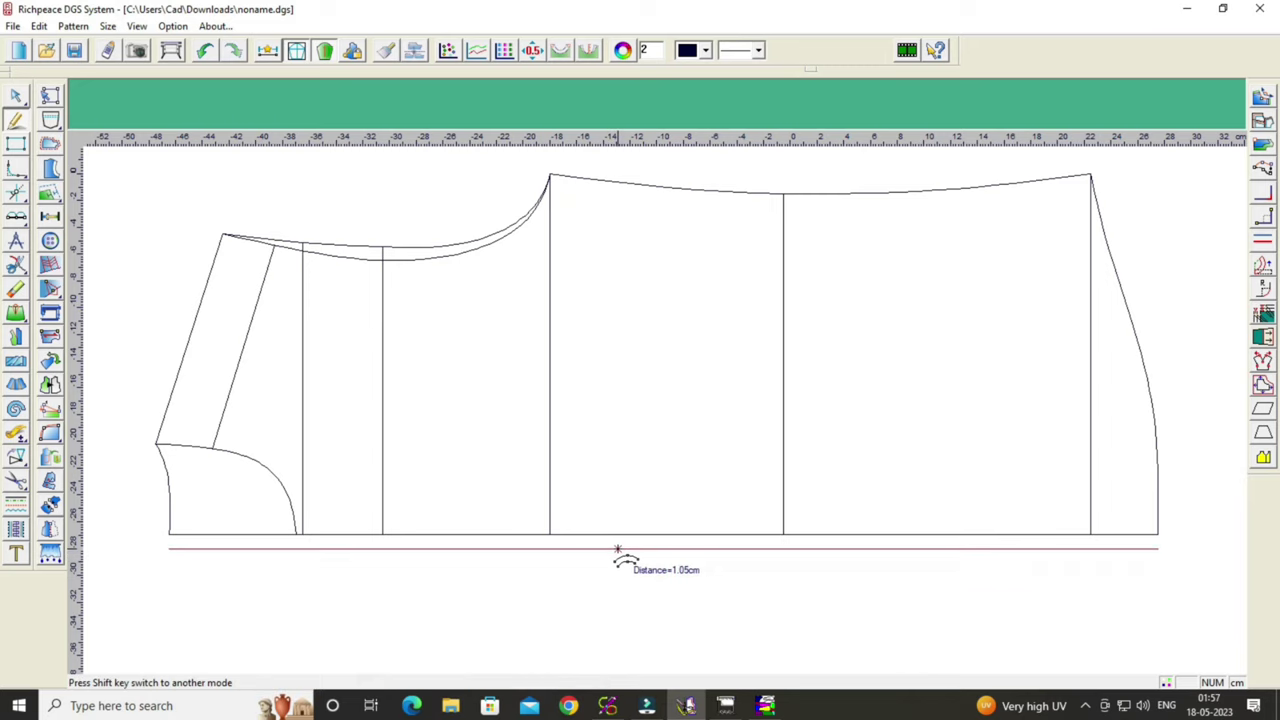
left_click(620, 551)
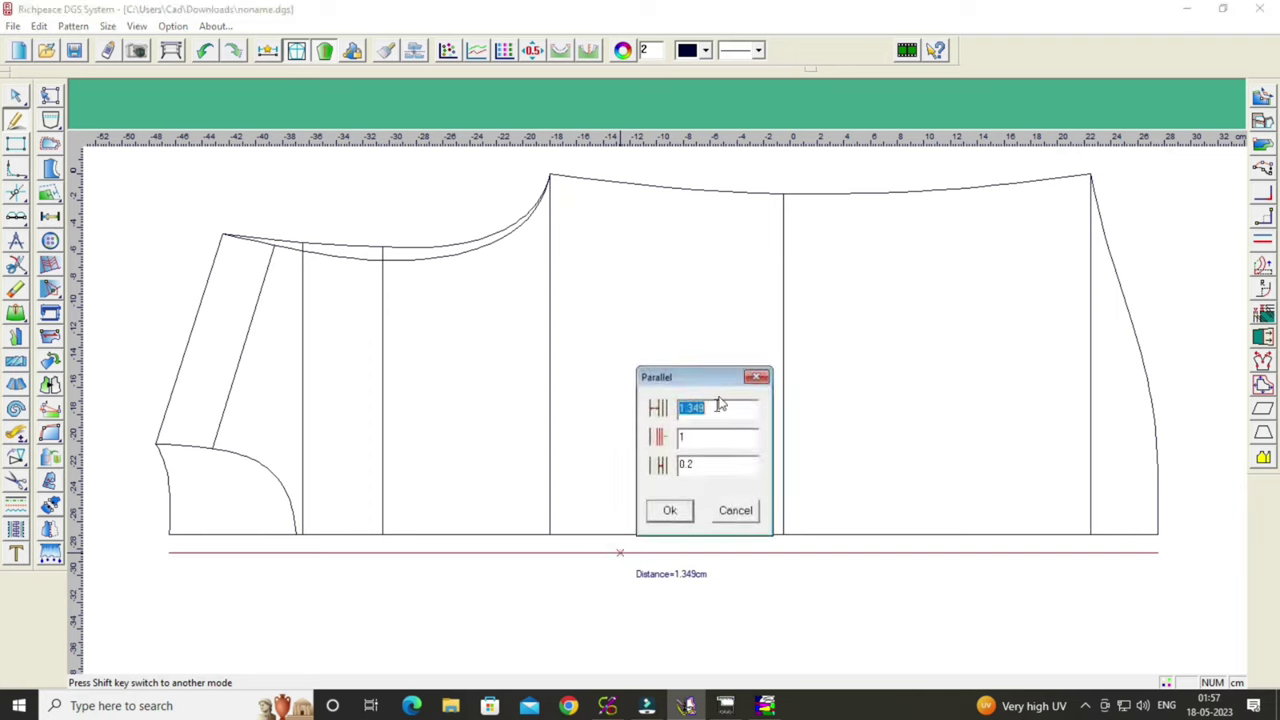
left_click(891, 360)
key("BackSpace")
key("BackSpace")
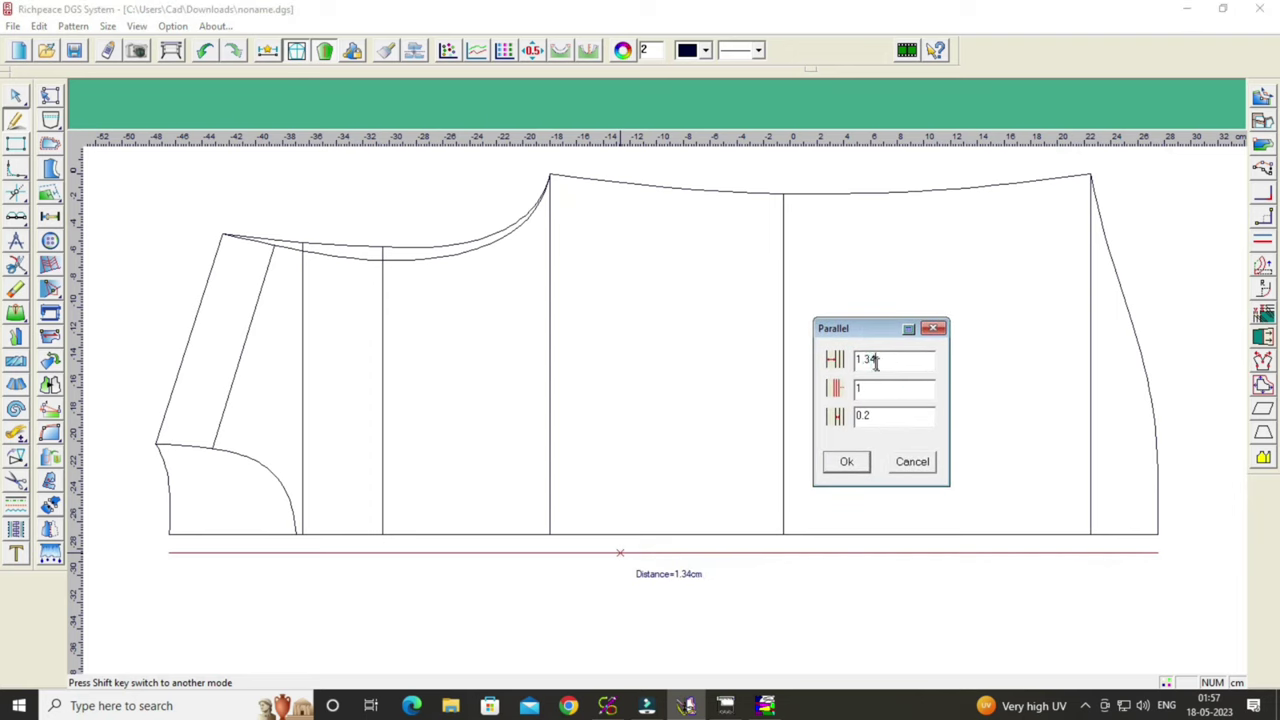
key("BackSpace")
key("BackSpace")
type("25")
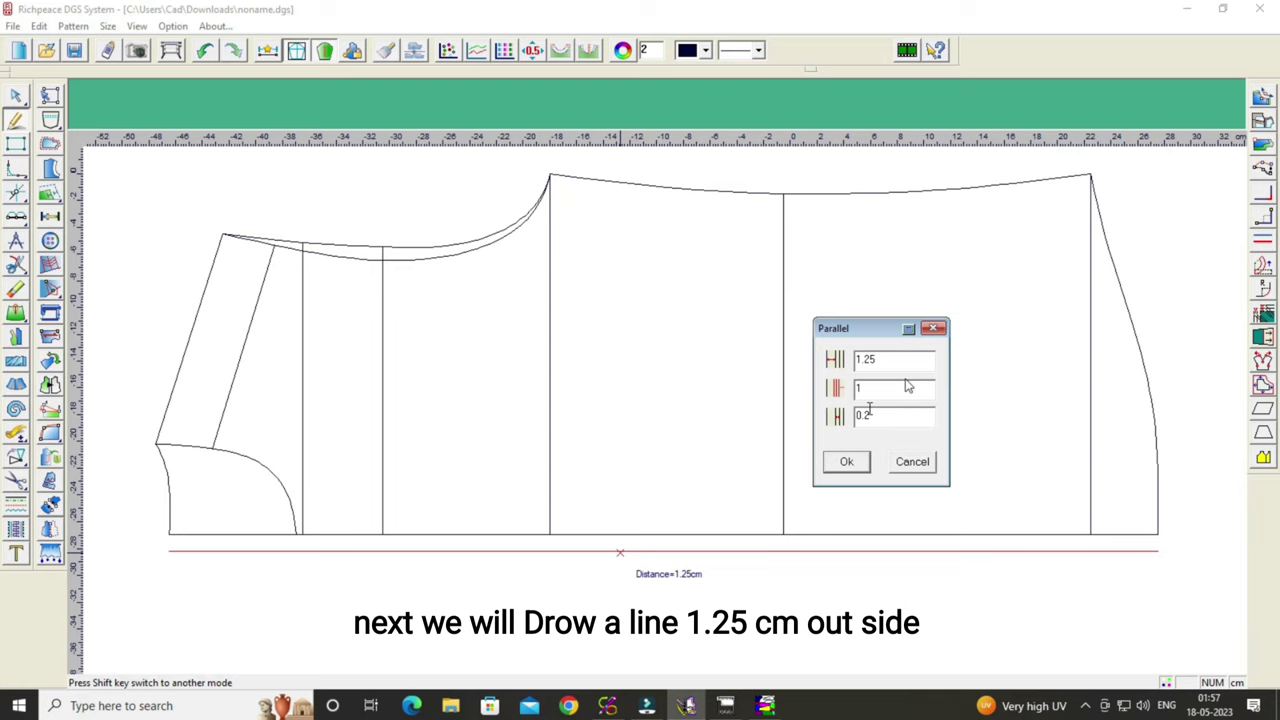
left_click(848, 462)
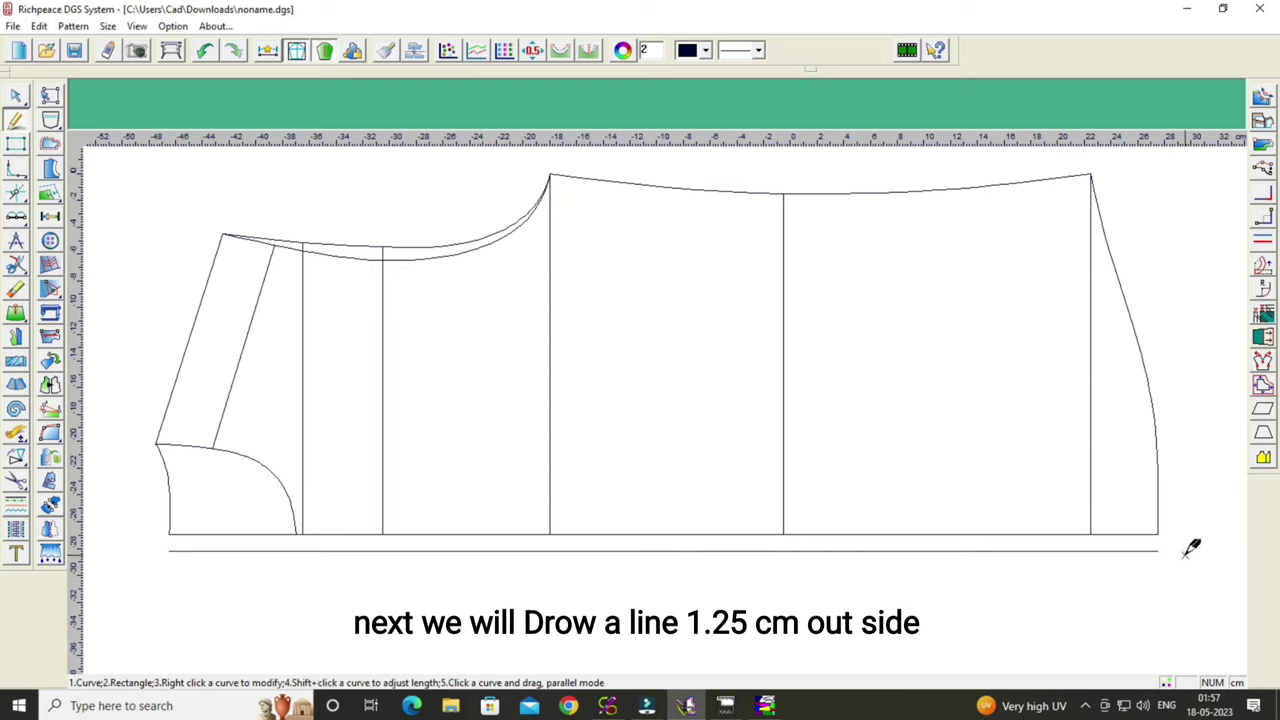
Join the bottom-right corner to the new parallel line with a short segment.
left_click(1160, 532)
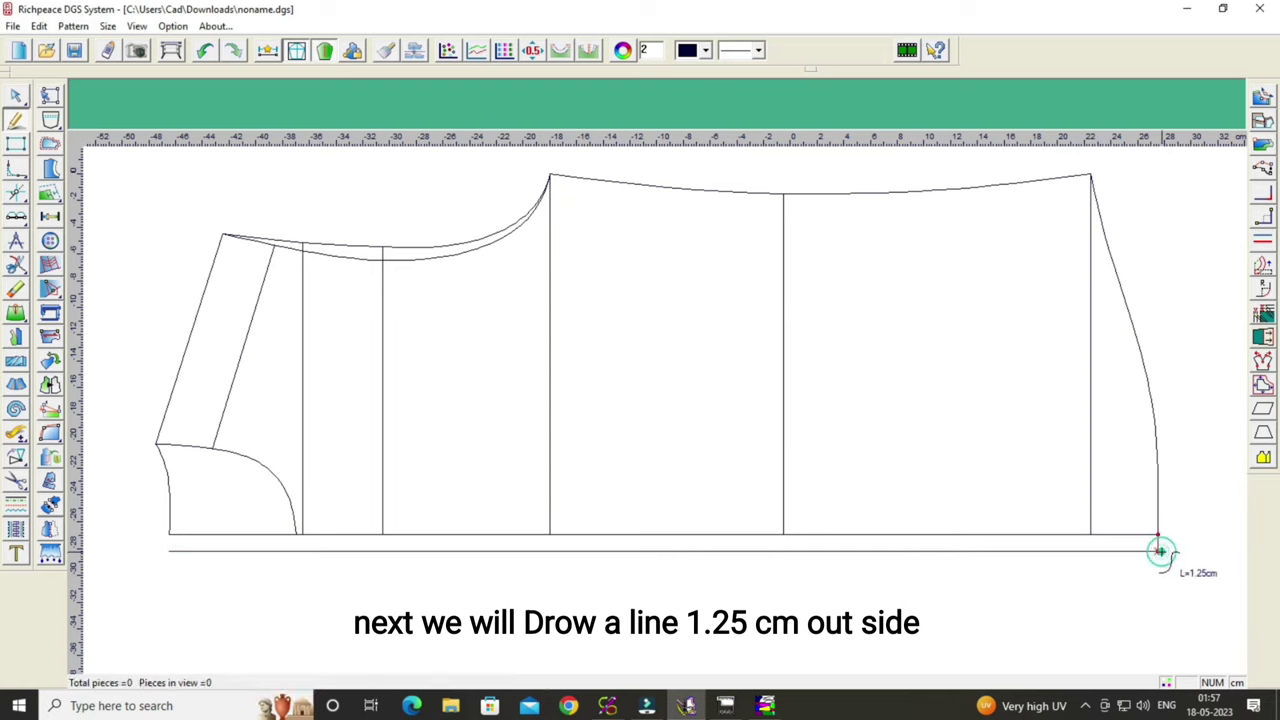
left_click(1160, 549)
right_click(1160, 549)
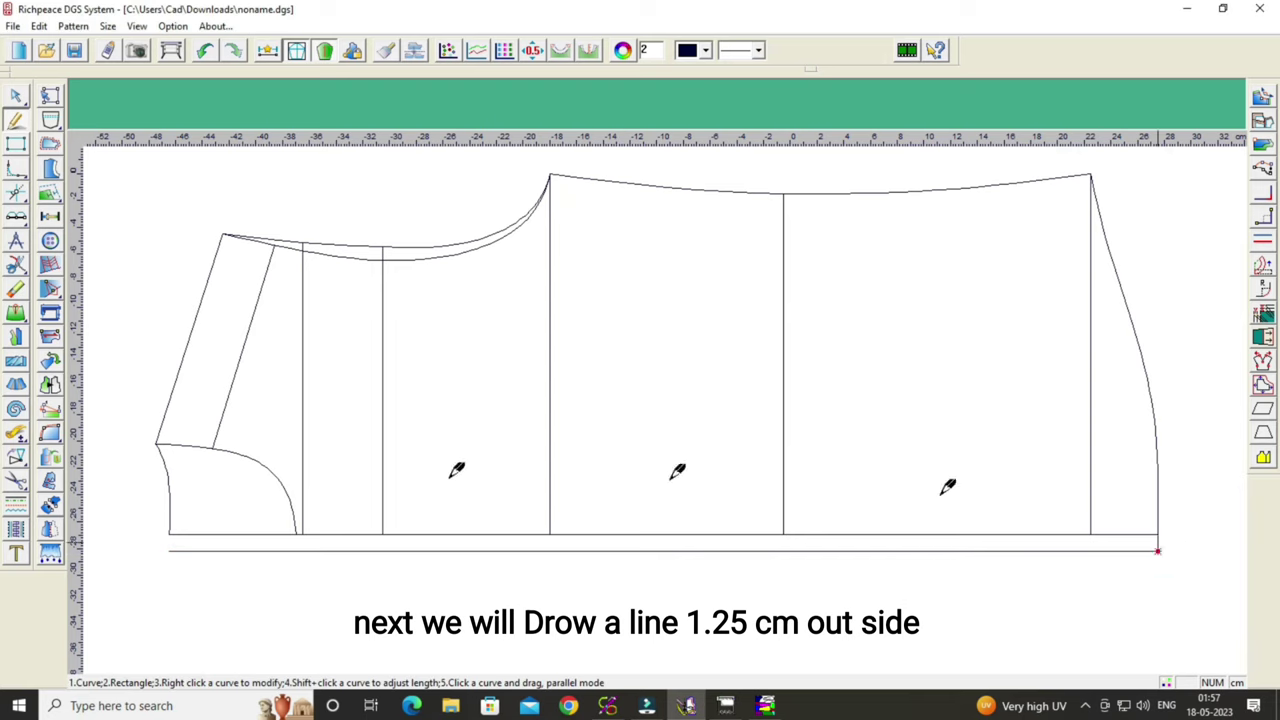
Connect the lower curve's end down to the seam-allowance line and adjust the bottom line's left end.
left_click(296, 532)
left_click(295, 548)
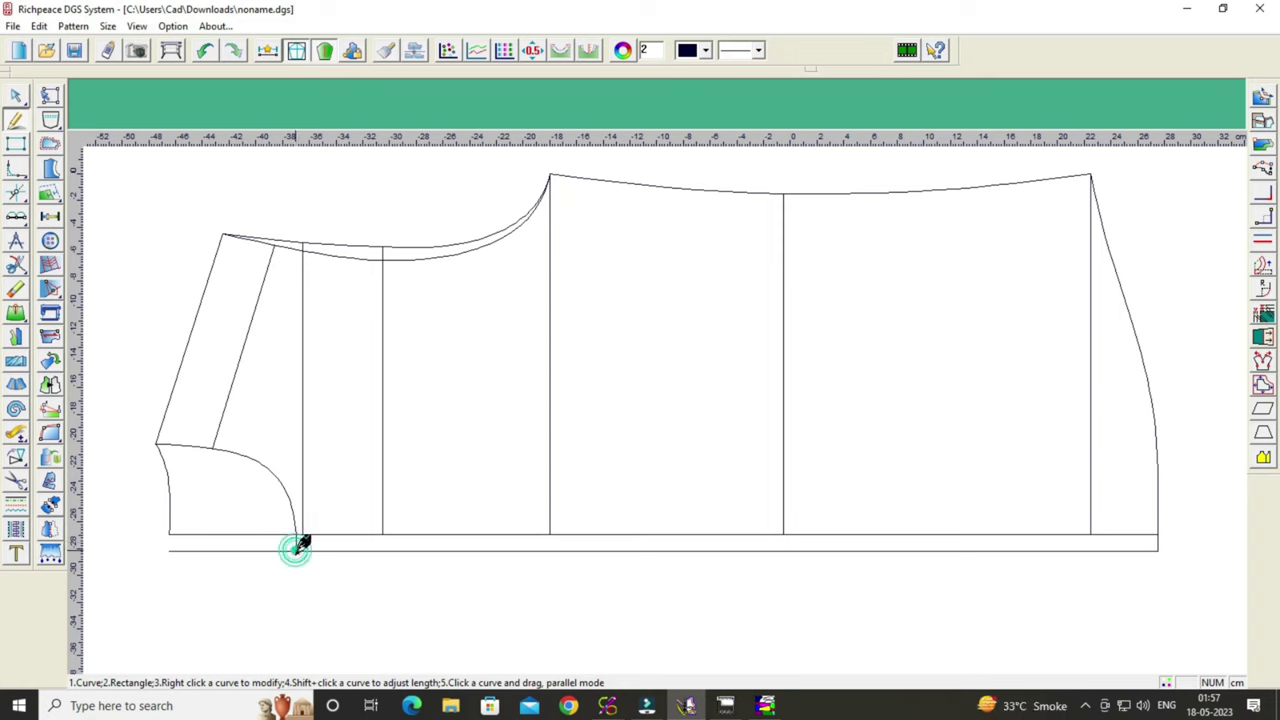
right_click(246, 603)
left_click(257, 513)
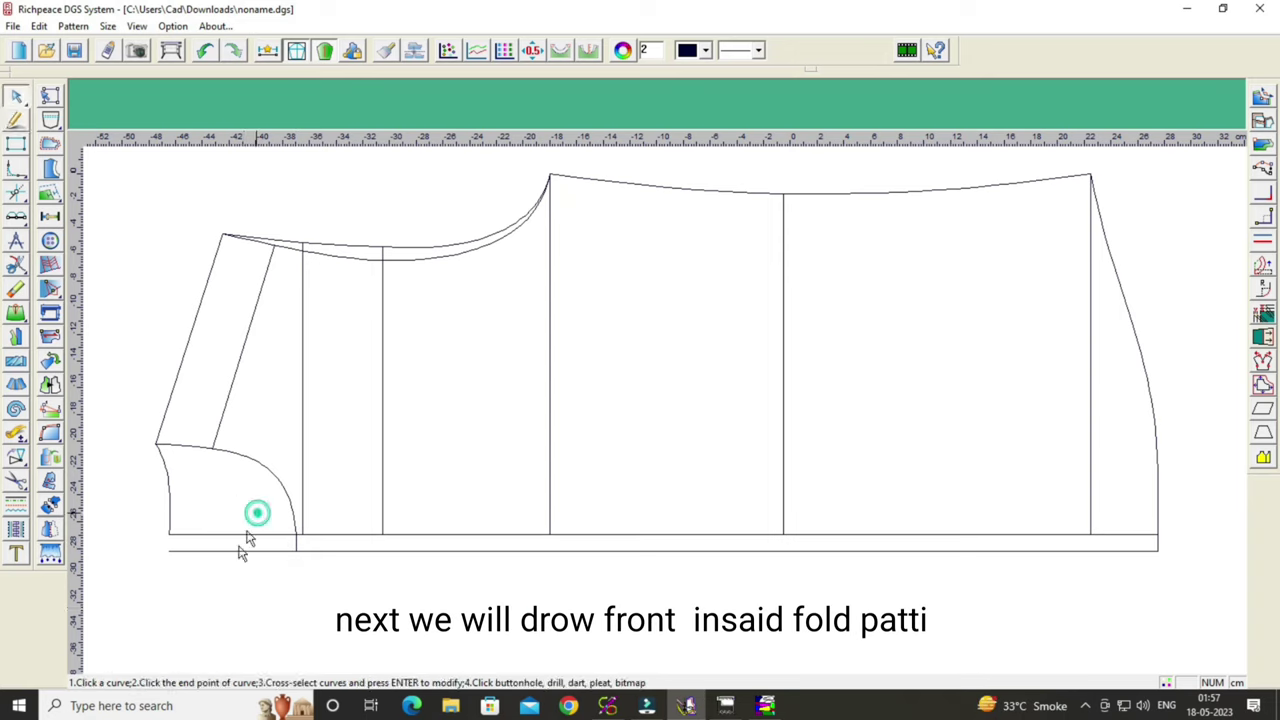
left_click(171, 549)
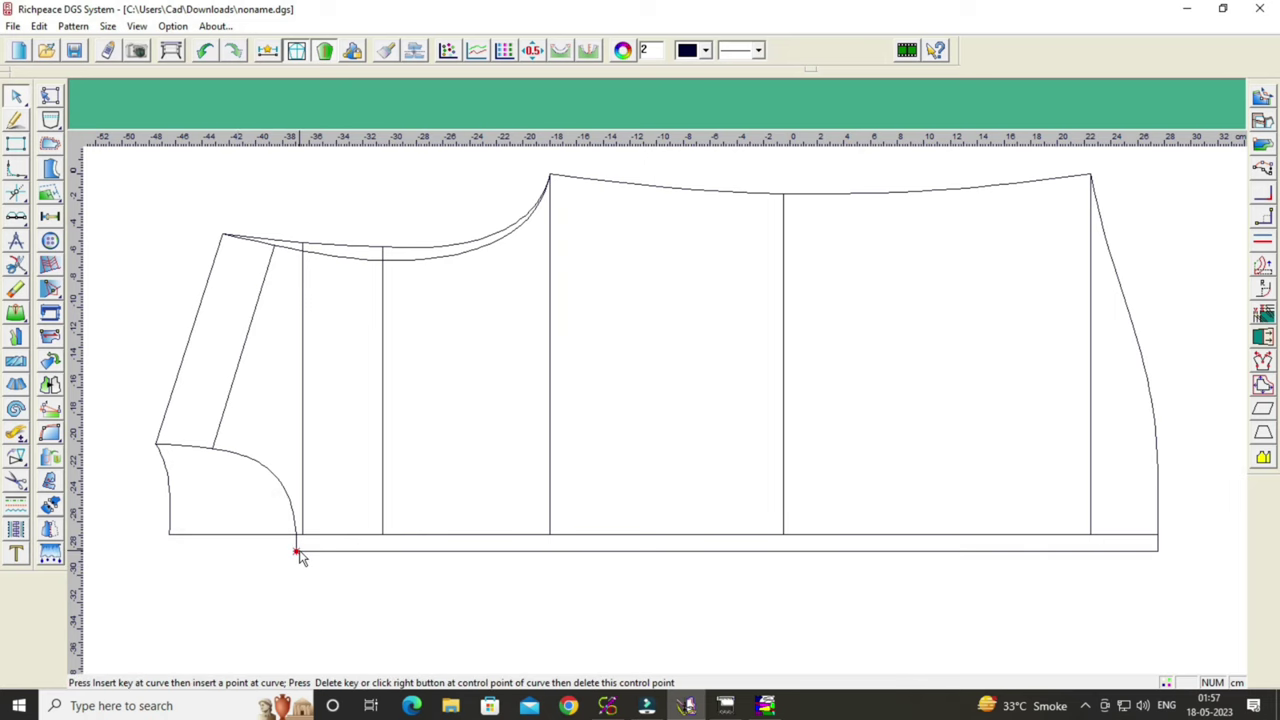
right_click(300, 557)
Offset the bottom line 5 cm downward as a parallel line.
right_click(1199, 287)
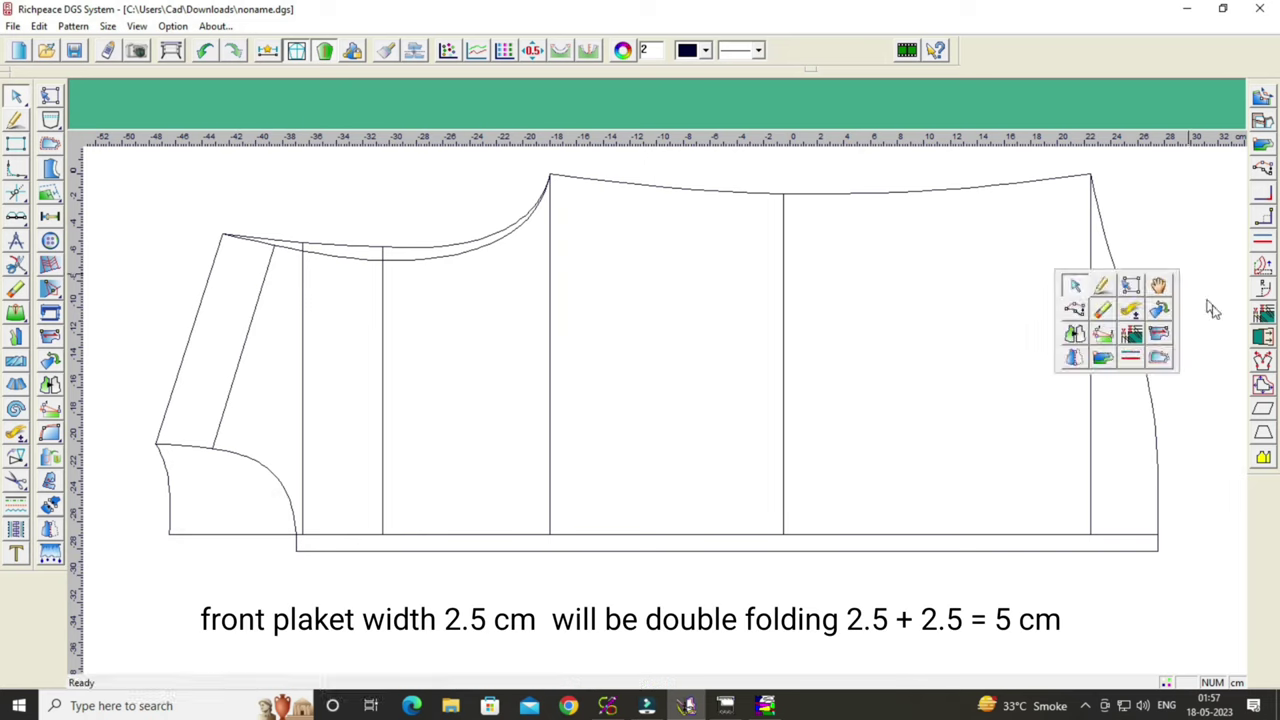
left_click(1161, 291)
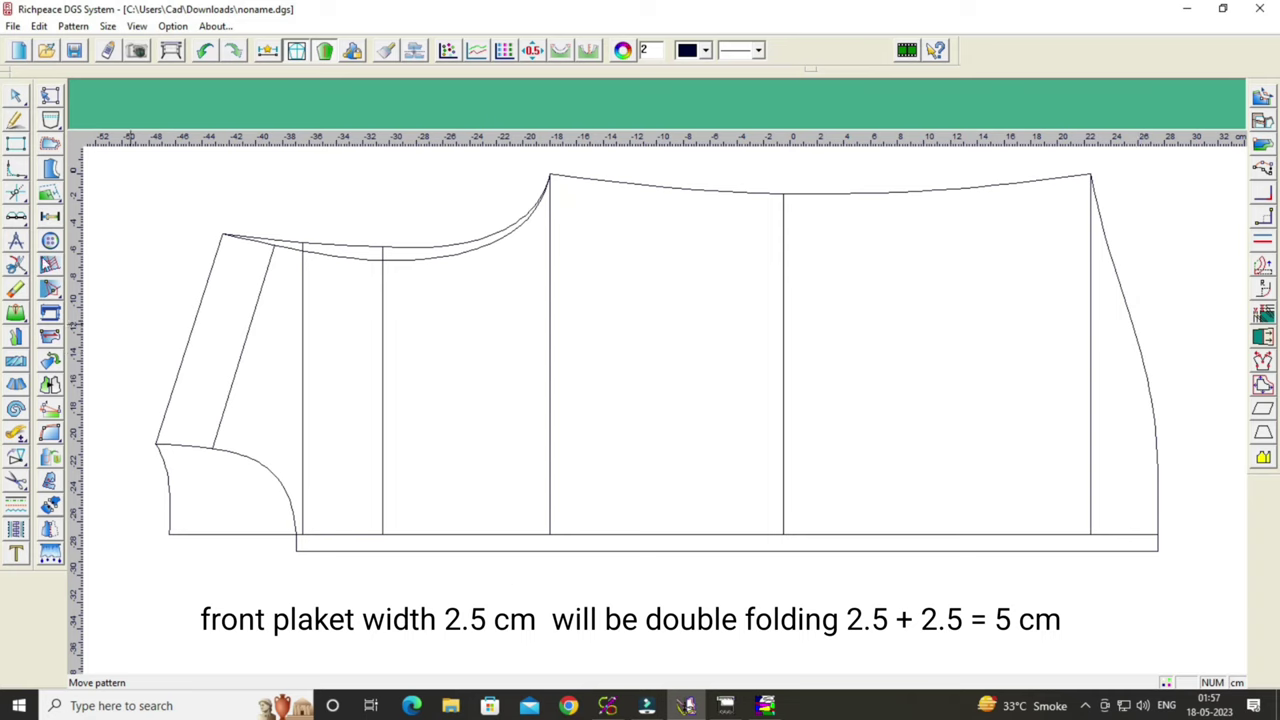
left_click(16, 119)
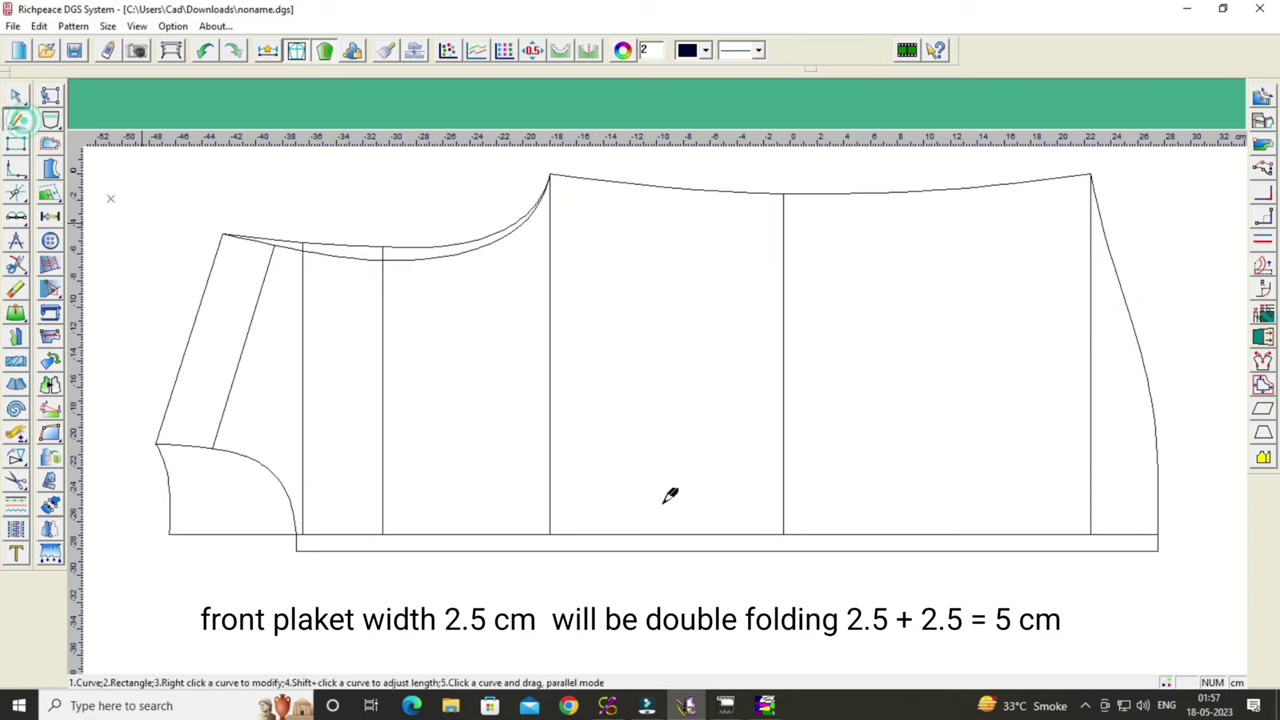
right_click(724, 549)
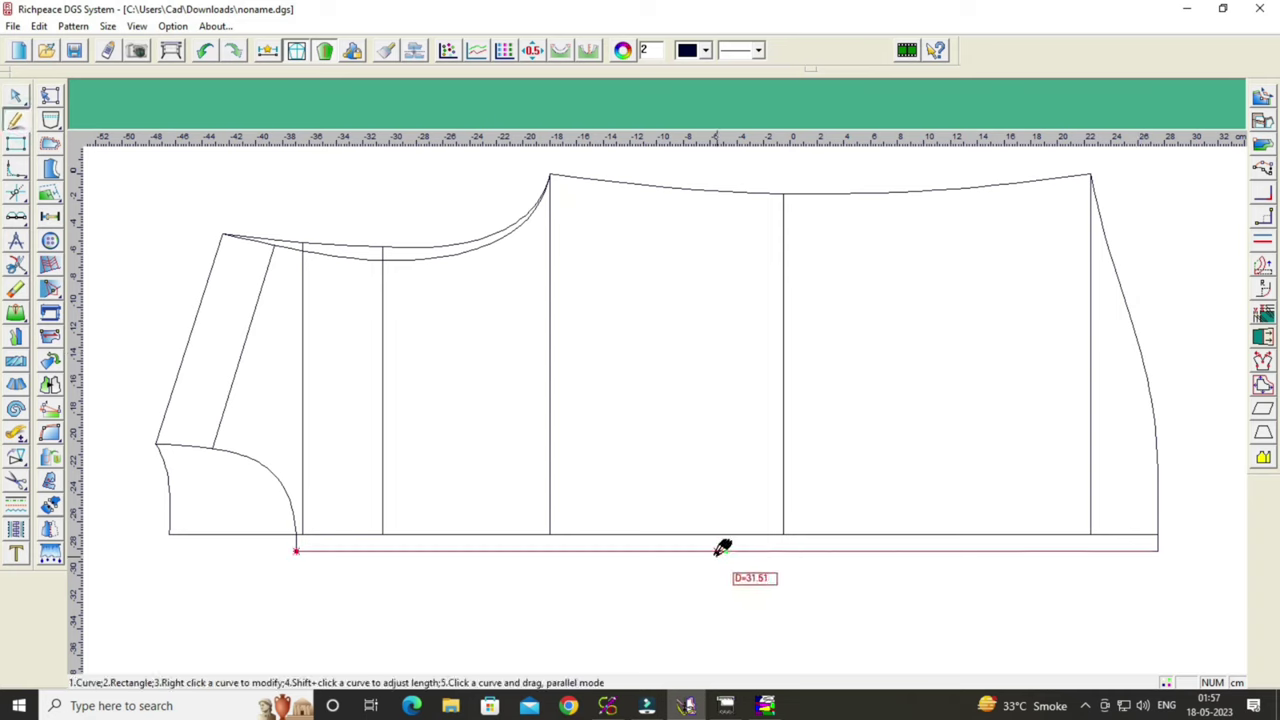
right_click(705, 557)
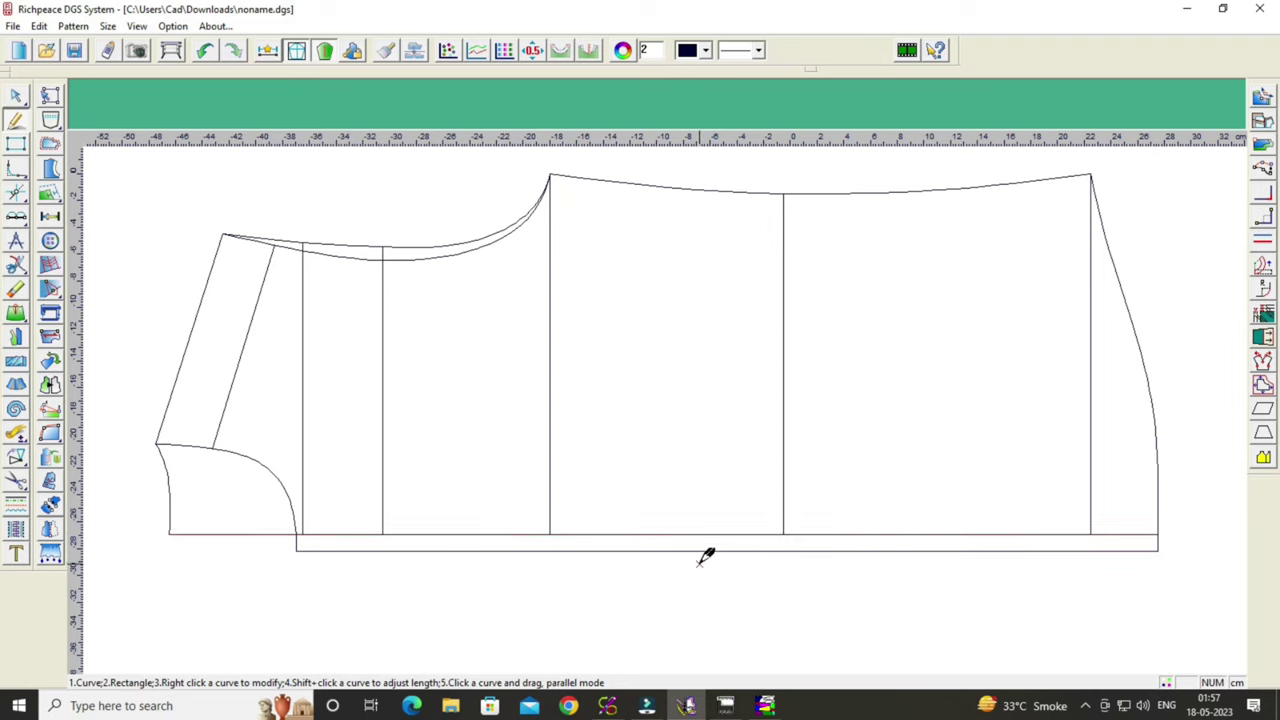
right_click(706, 550)
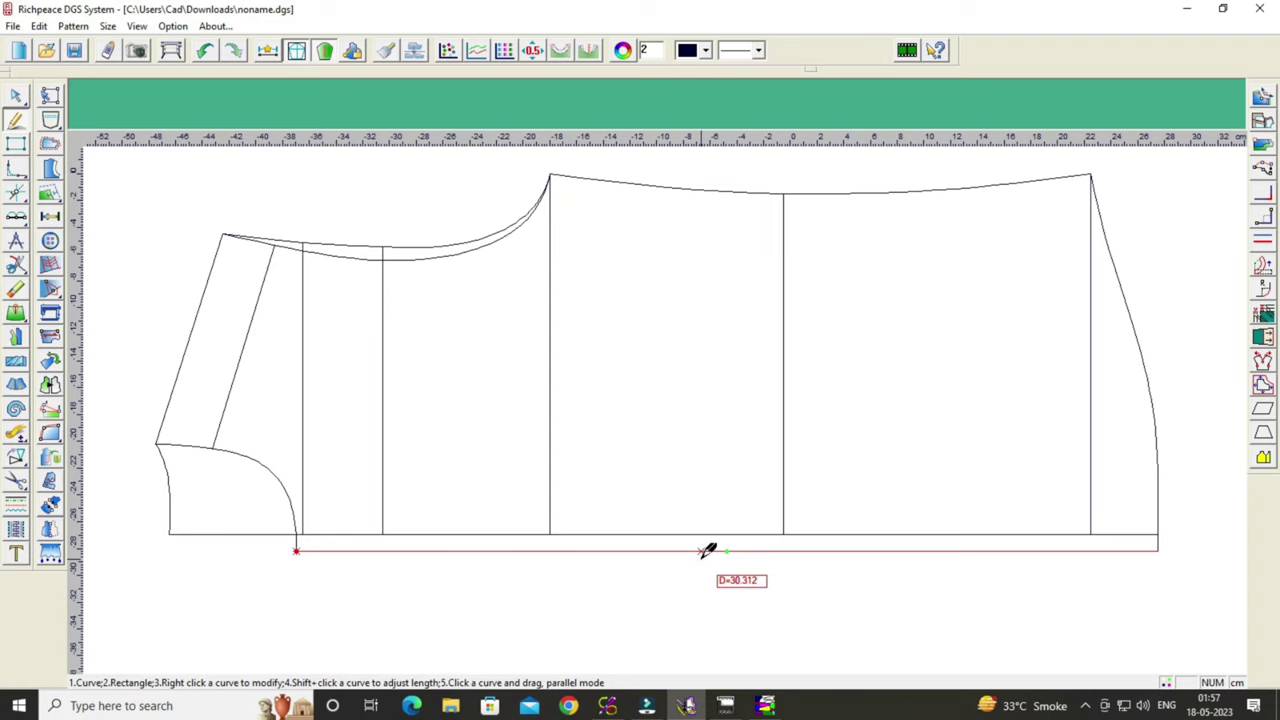
right_click(698, 556)
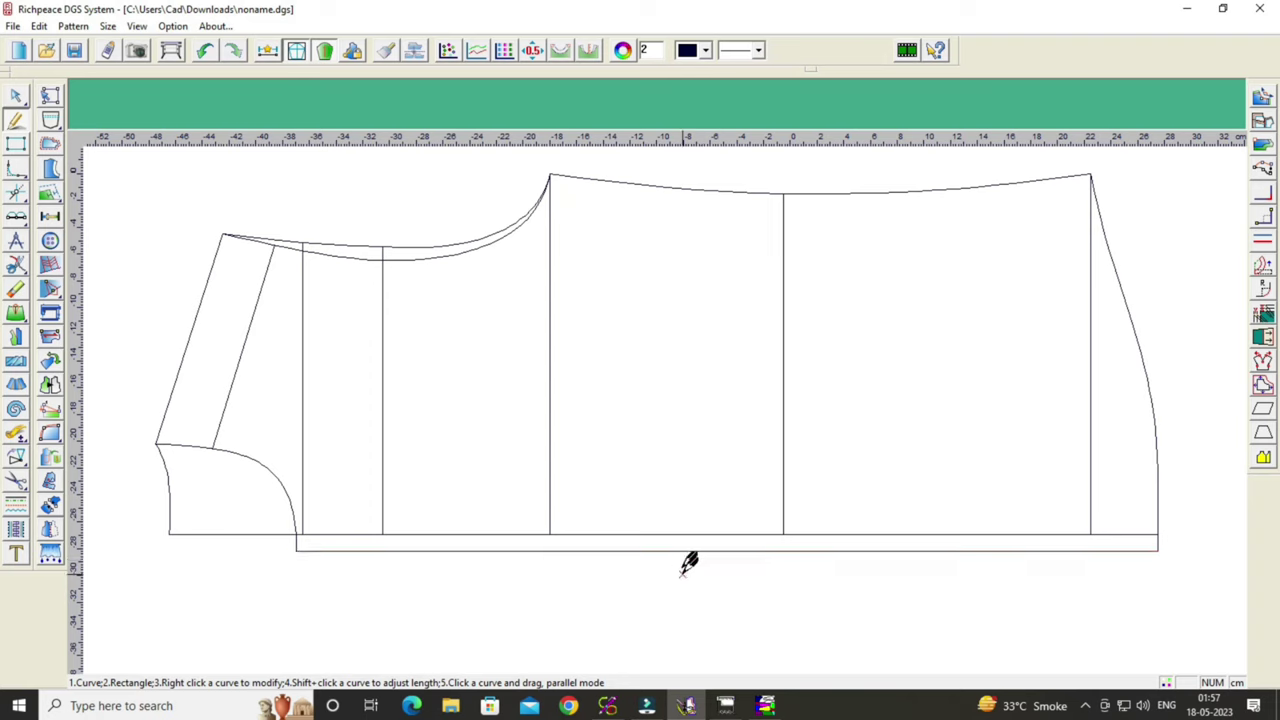
left_click_drag(676, 551, 667, 609)
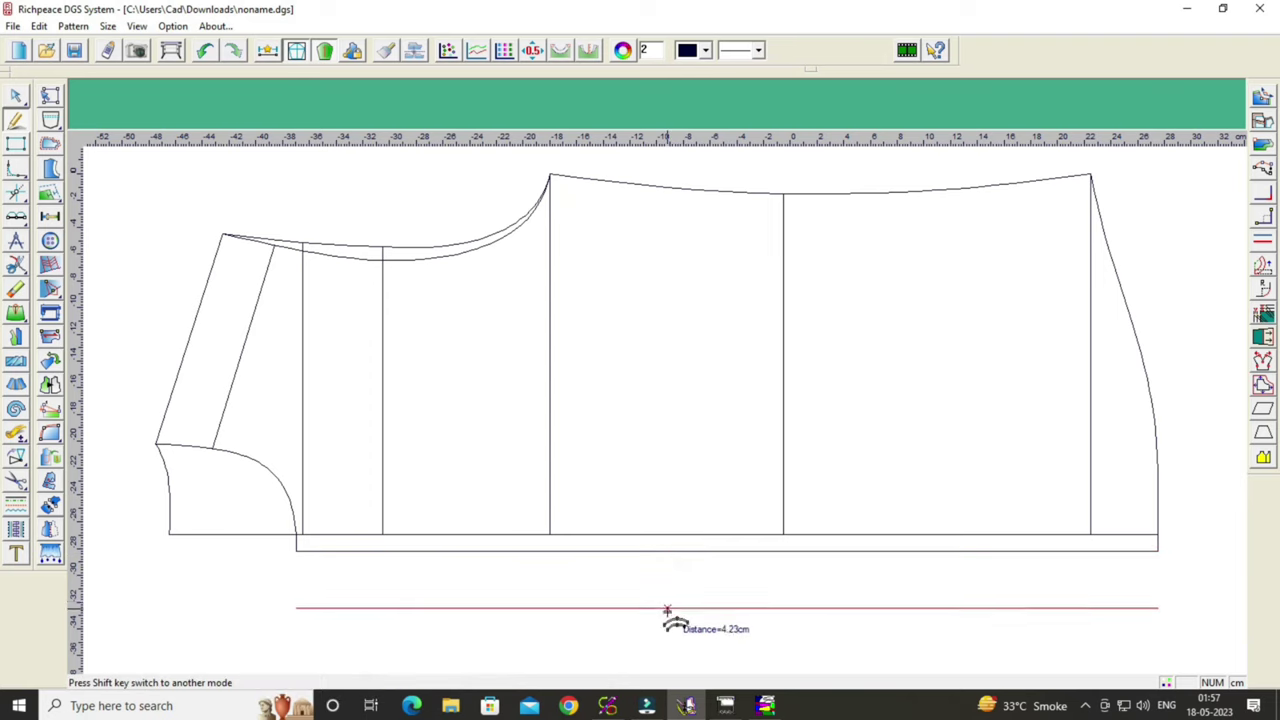
left_click(667, 623)
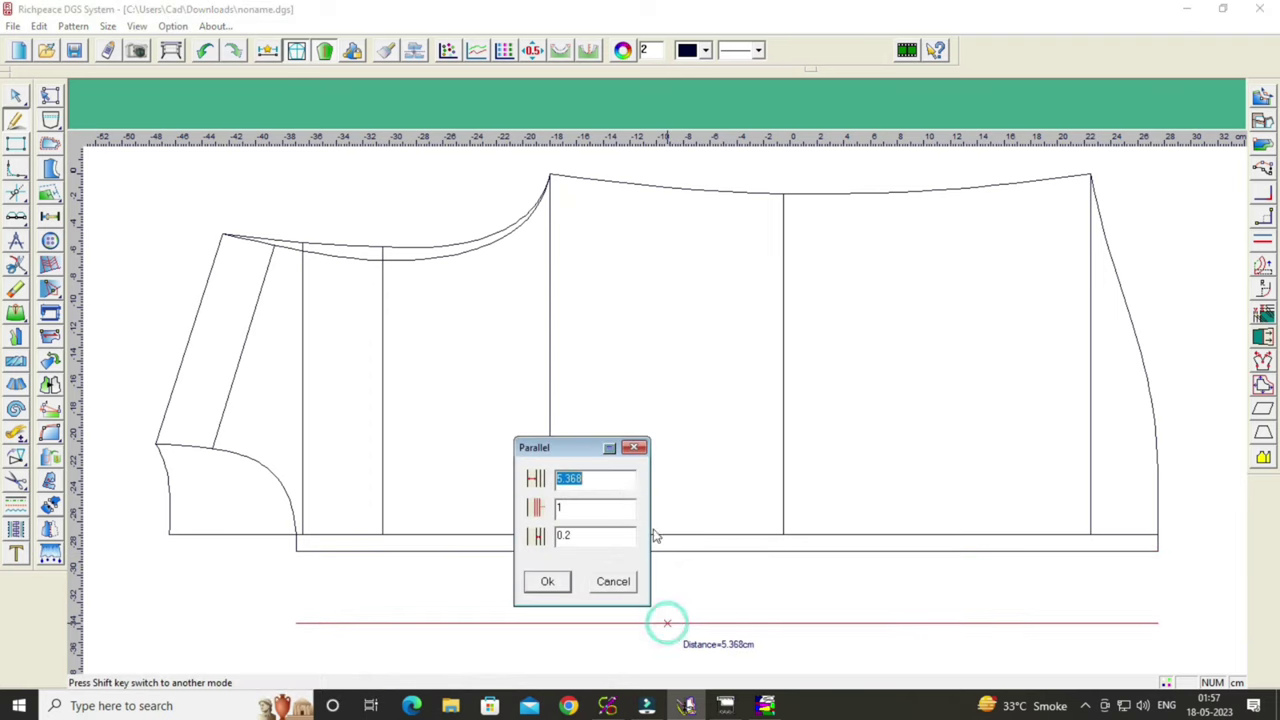
left_click_drag(567, 449, 1033, 246)
left_click(1056, 277)
key("BackSpace")
key("BackSpace")
key("BackSpace")
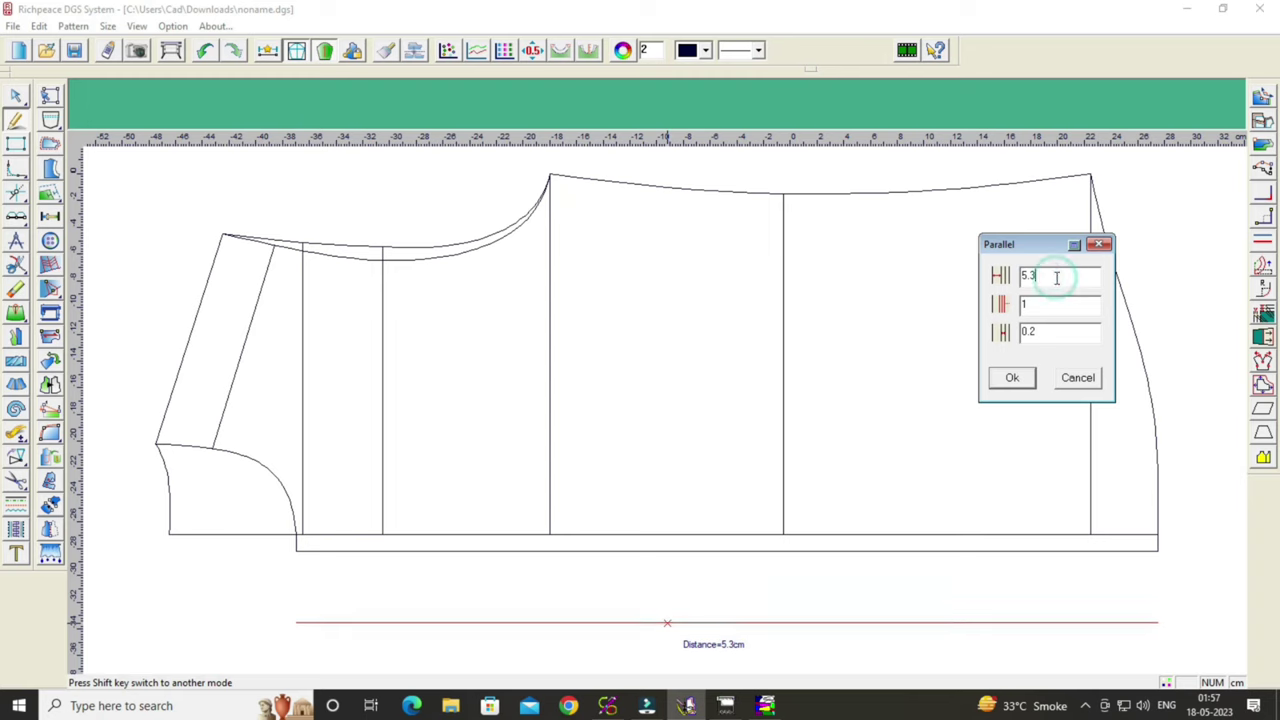
key("BackSpace")
key("BackSpace")
left_click(1012, 378)
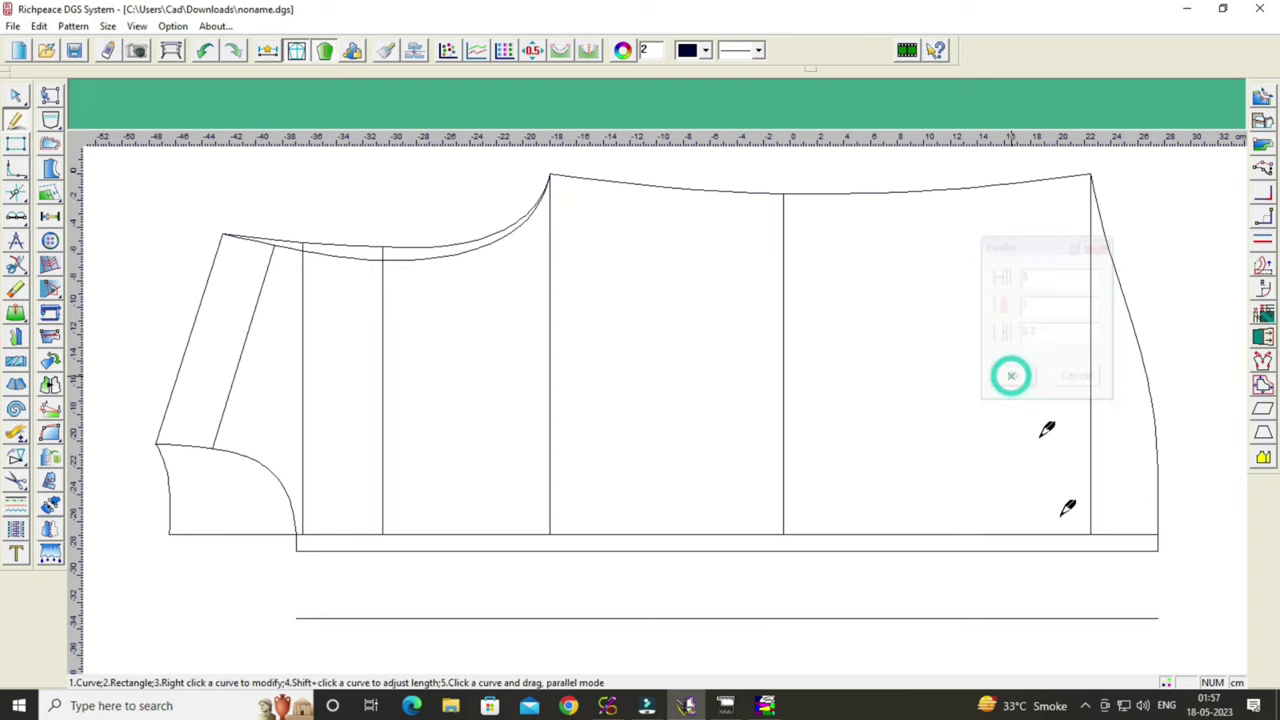
Draw vertical lines at the right and left ends to close the 5 cm strip.
left_click(1158, 551)
left_click(1157, 618)
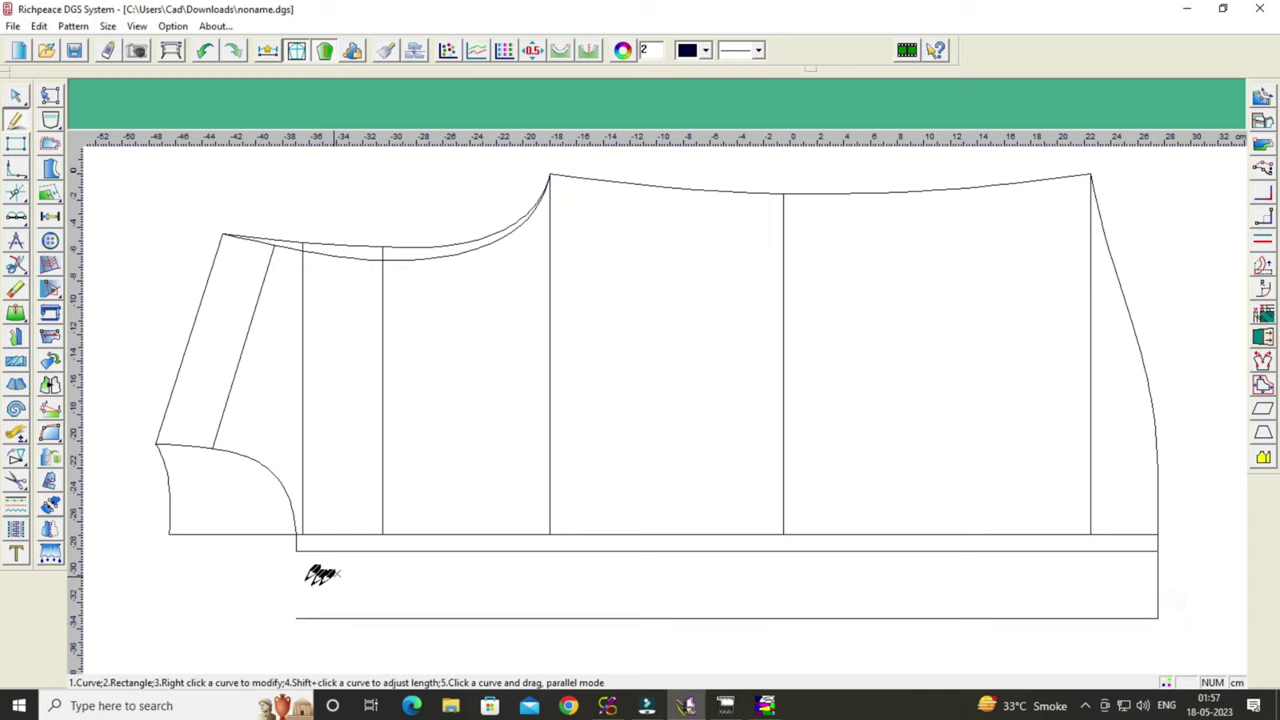
left_click(295, 549)
left_click(296, 617)
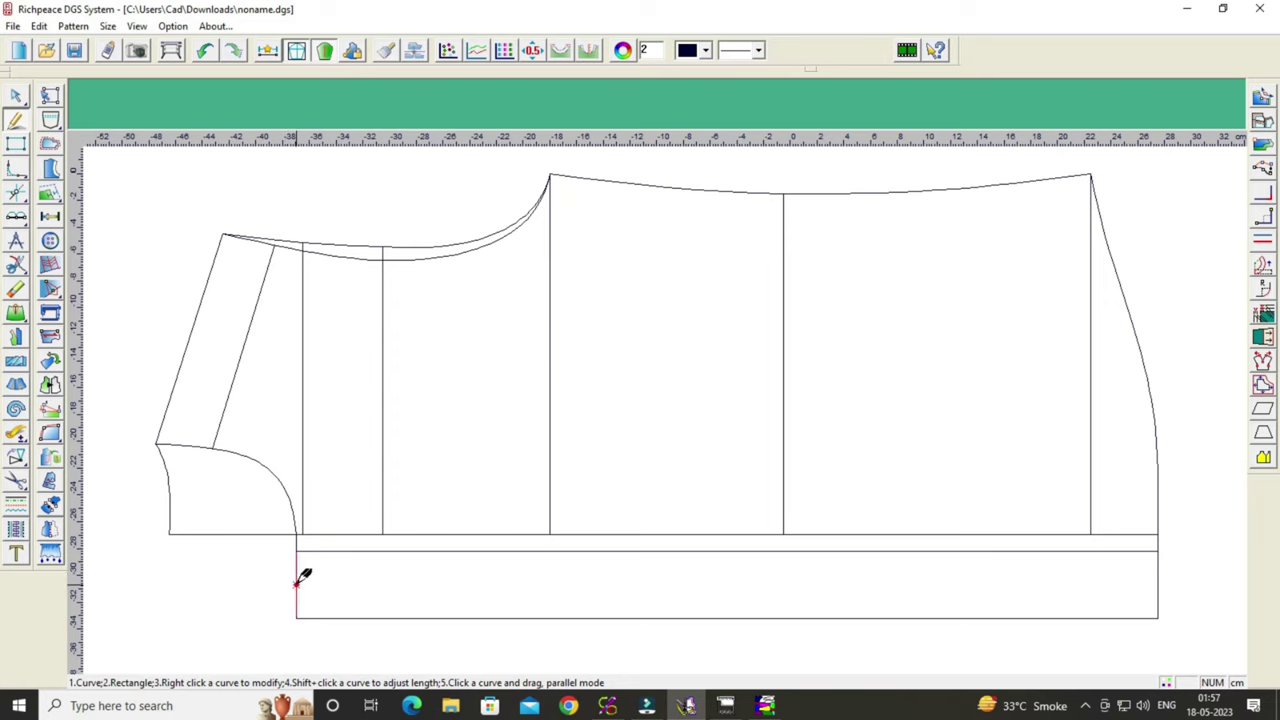
left_click(15, 432)
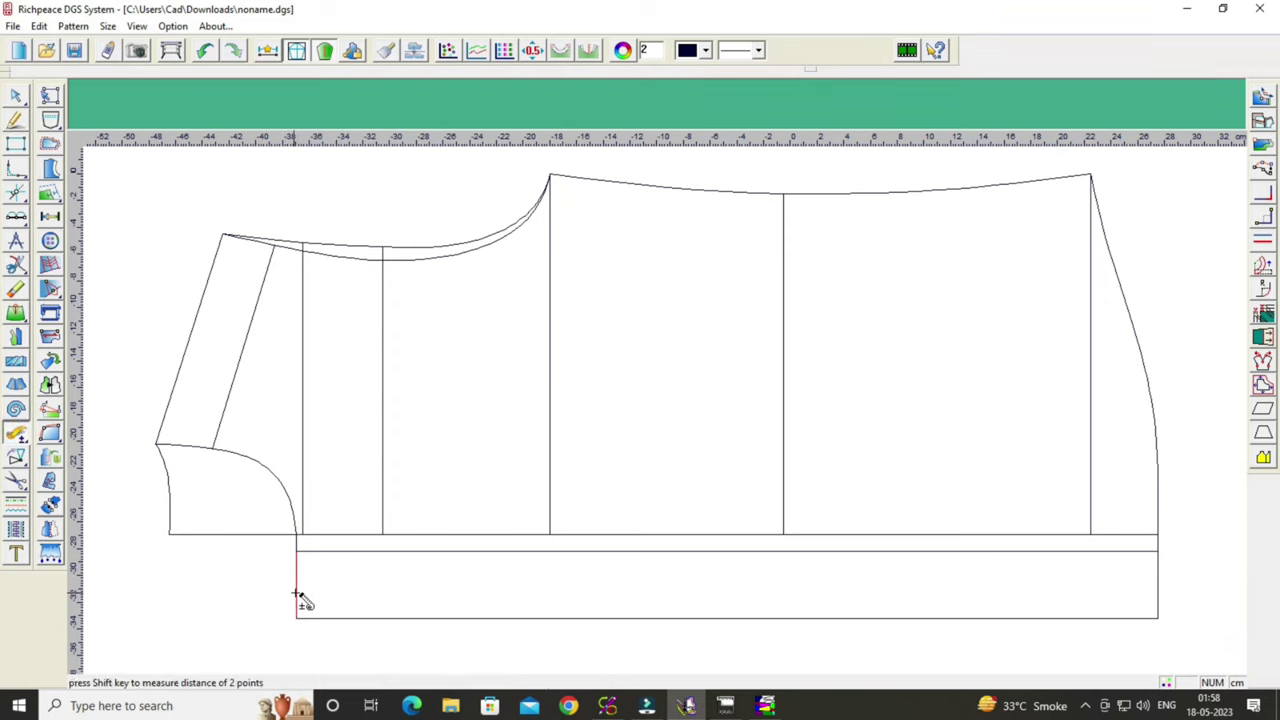
left_click(298, 596)
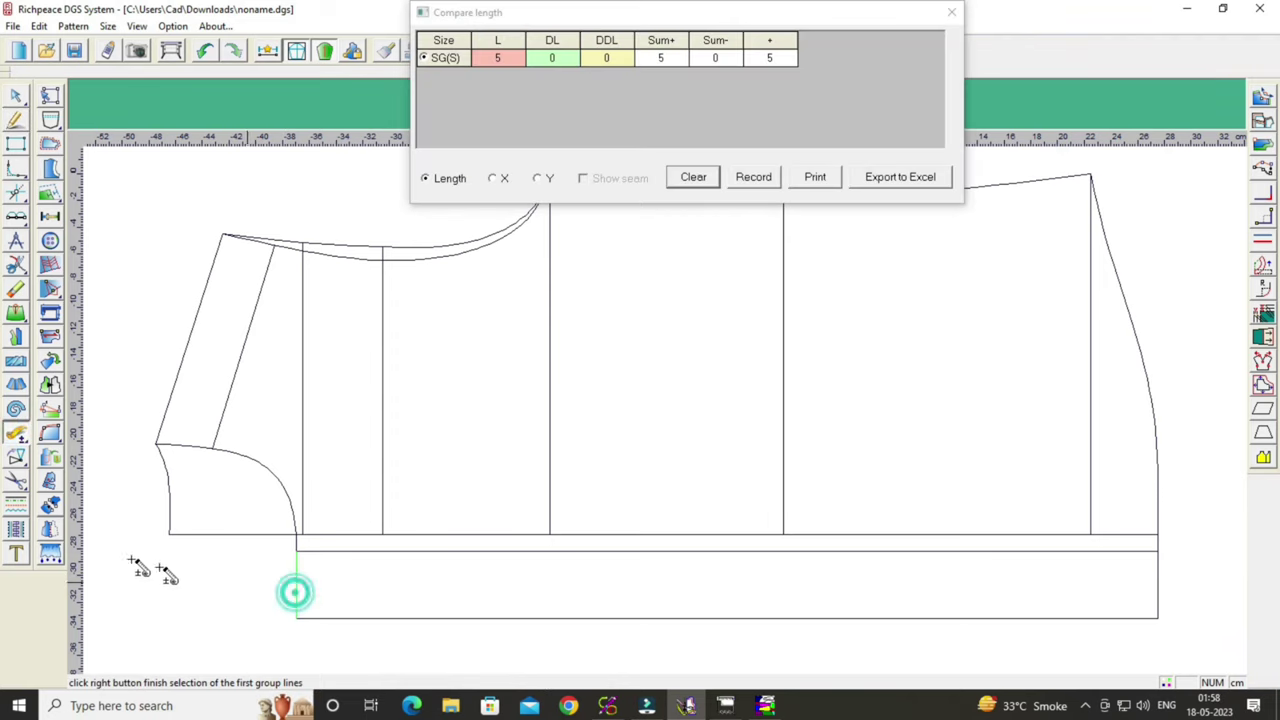
left_click(947, 12)
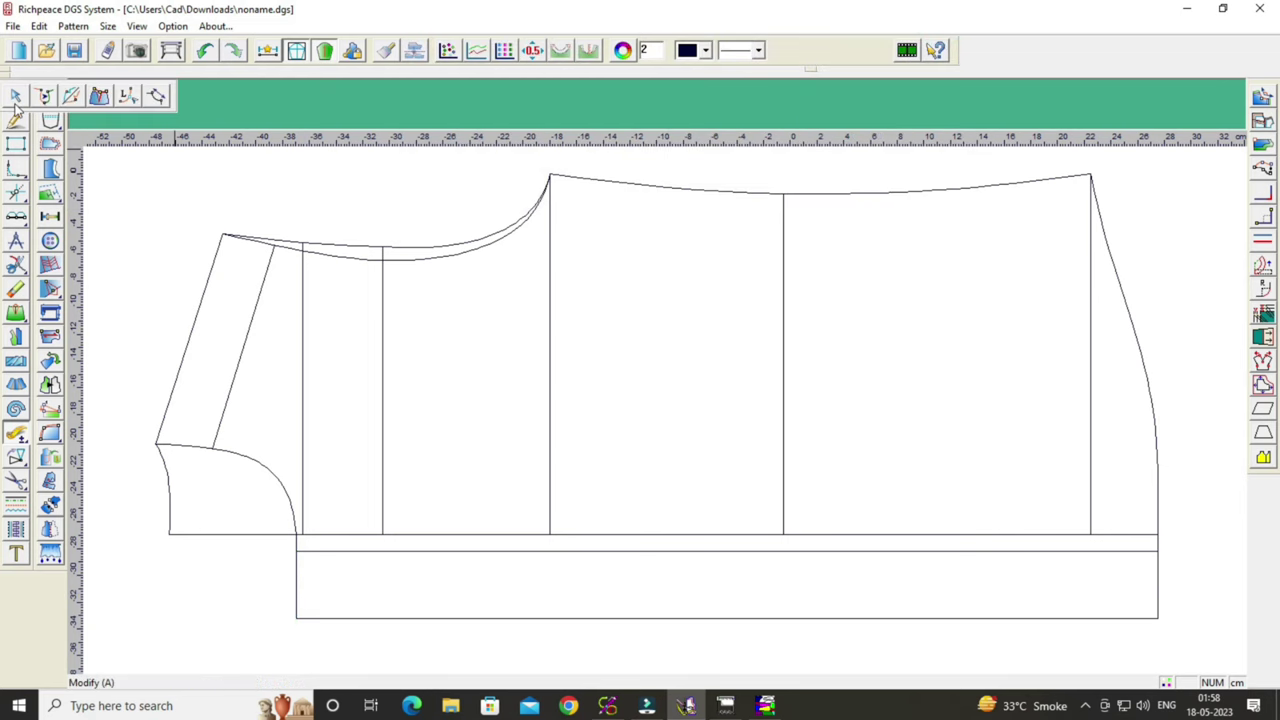
left_click(15, 118)
left_click(296, 551)
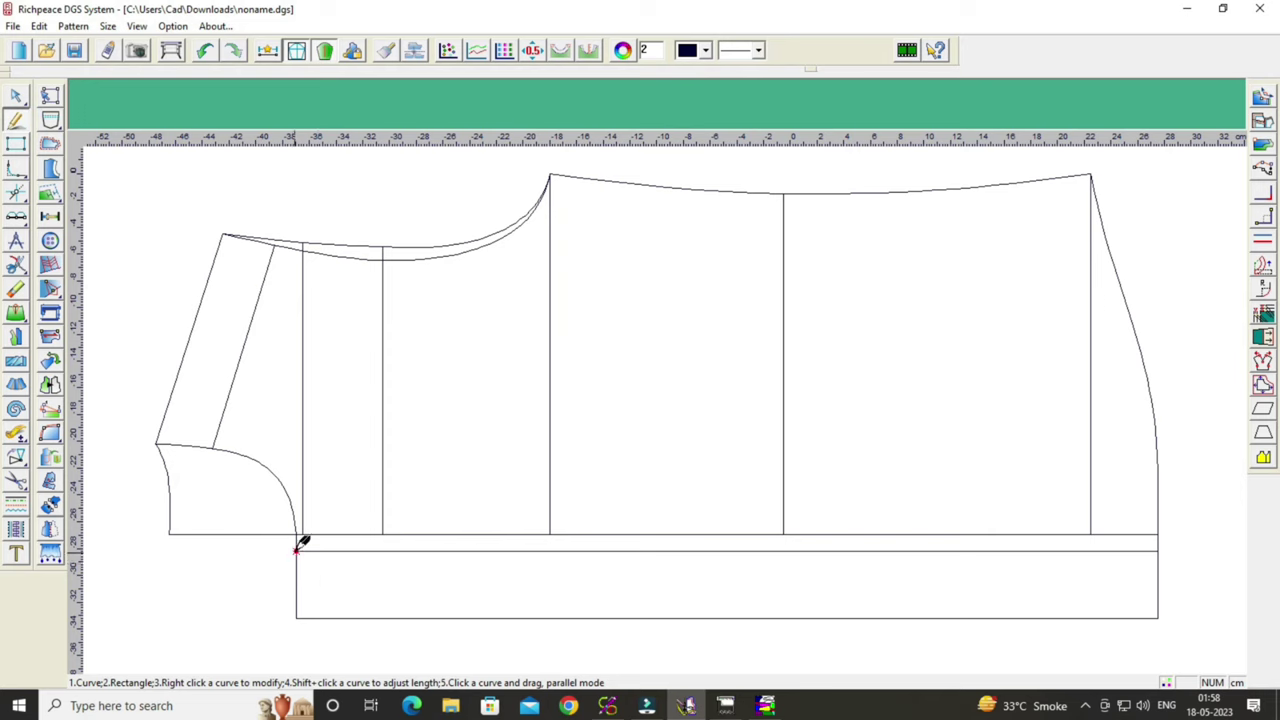
Extend the plaket strip leftward, closing it with a 5 cm left edge joined to the bottom line.
key("Return")
left_click(306, 514)
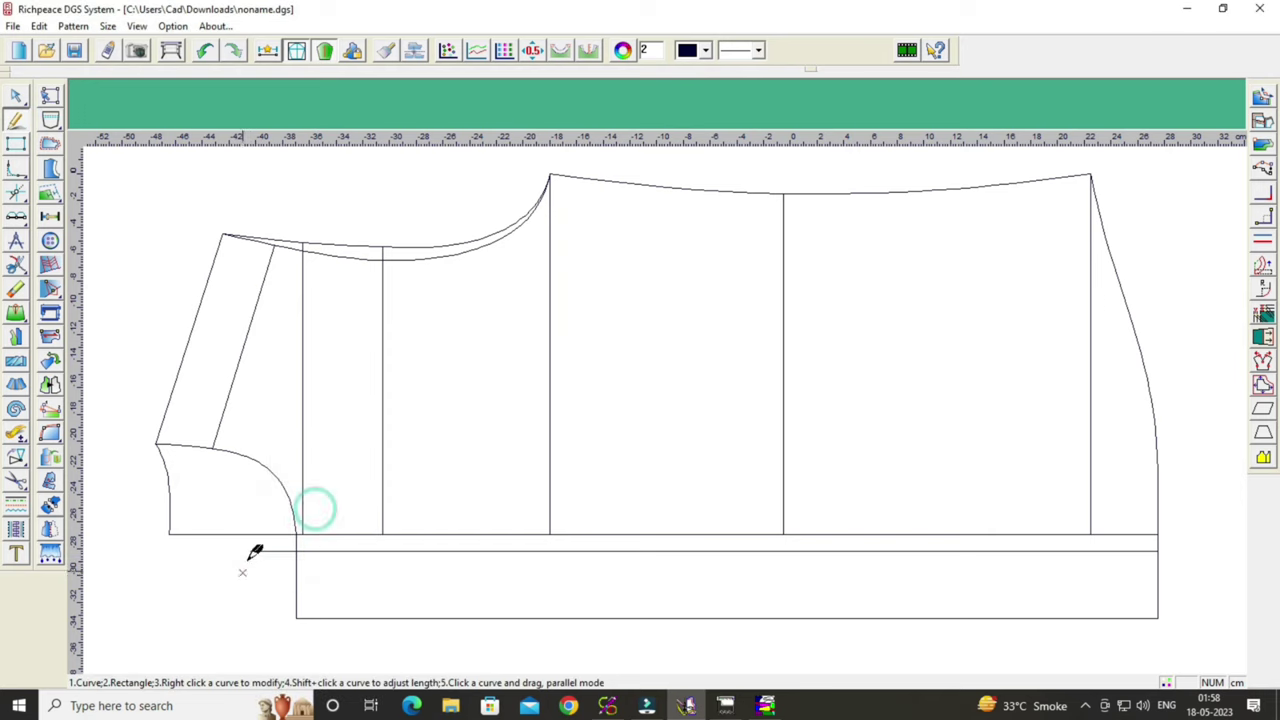
left_click(251, 618)
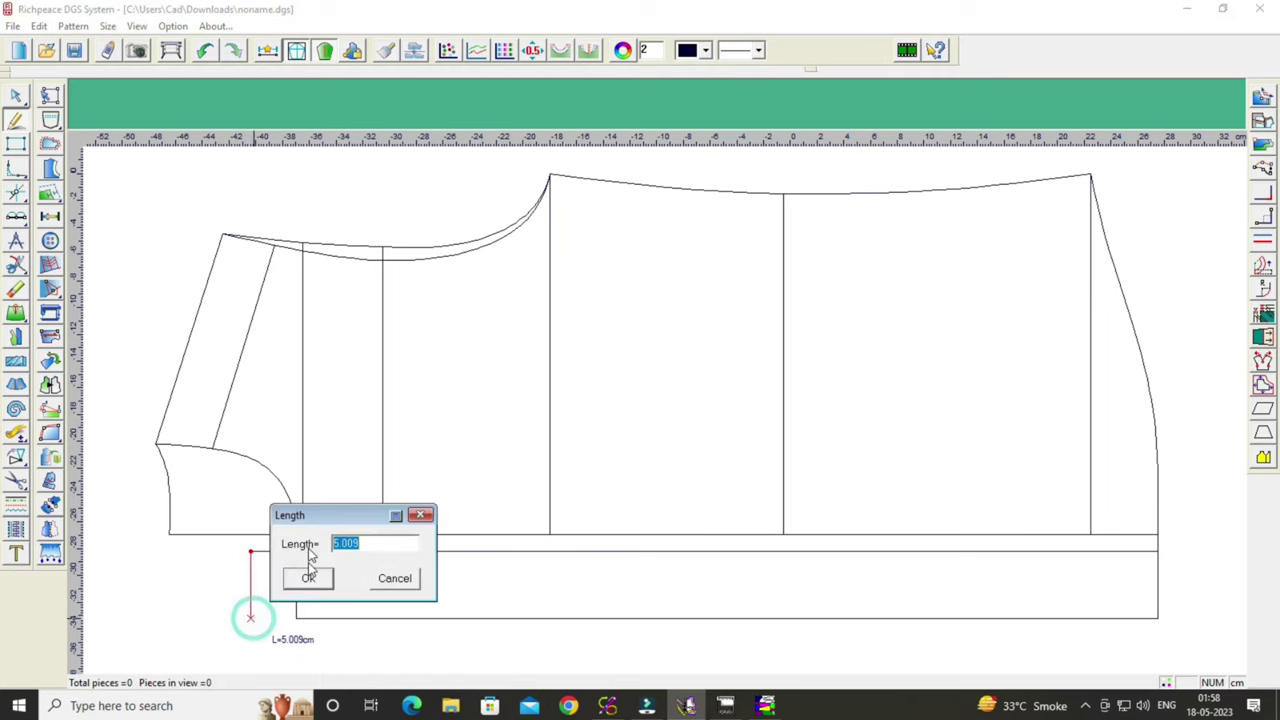
left_click(306, 580)
left_click(296, 620)
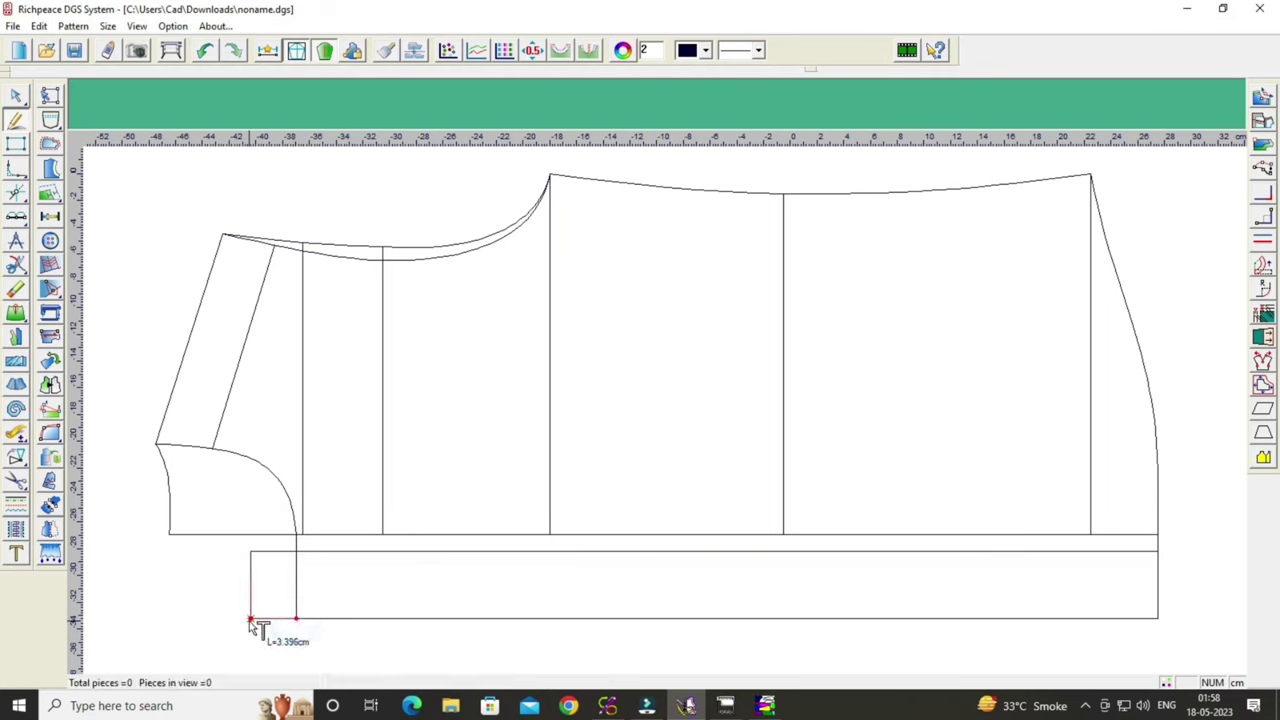
right_click(252, 622)
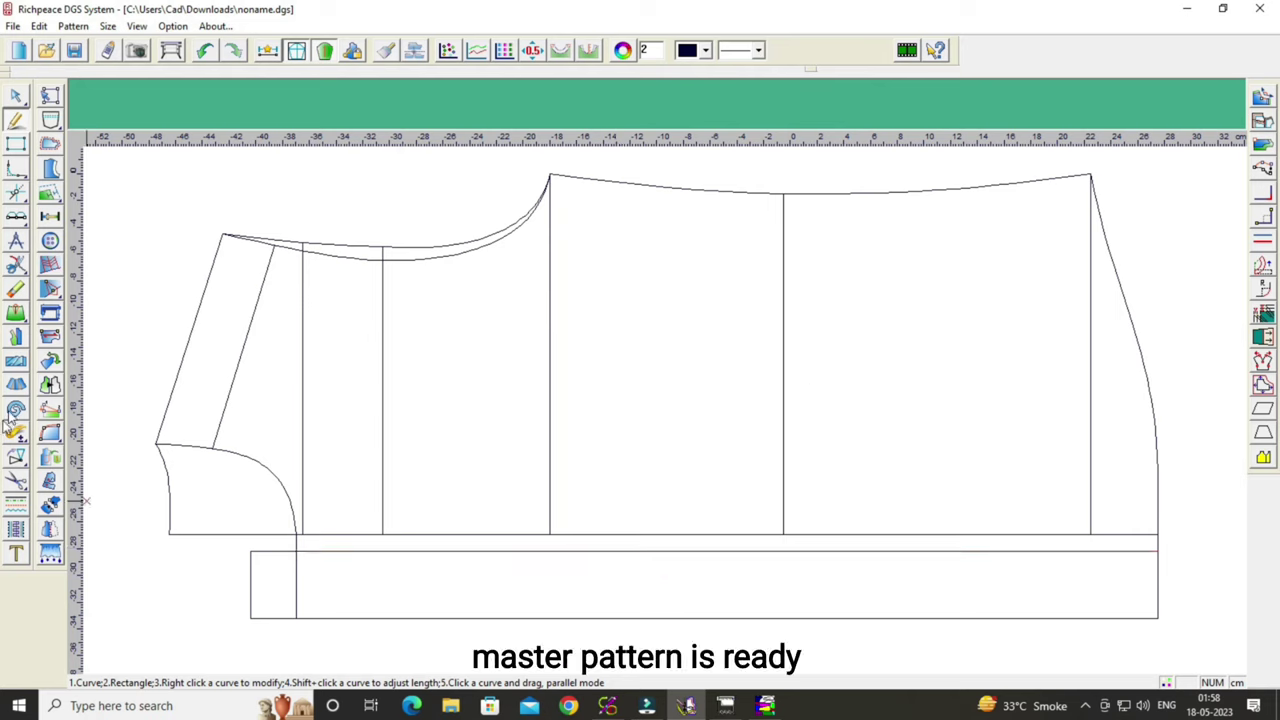
Delete the old vertical divider line inside the plaket strip.
left_click(17, 290)
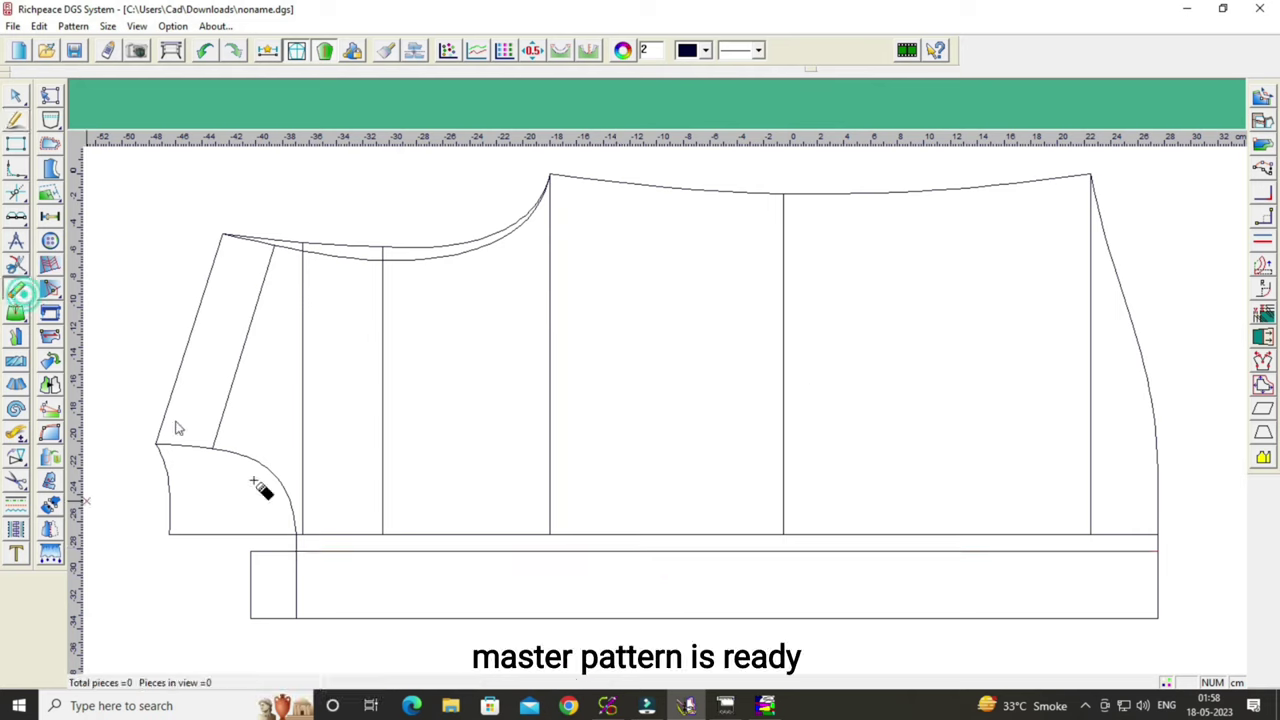
left_click(298, 586)
left_click(17, 95)
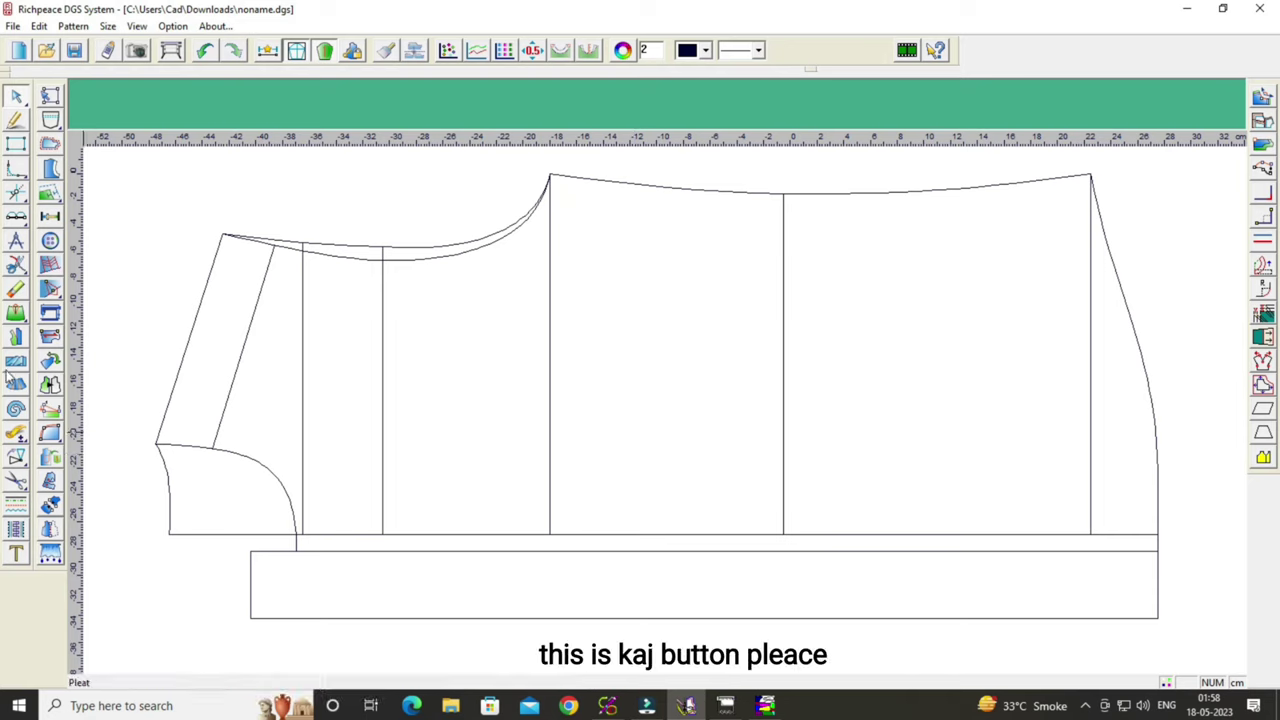
Fill the plaket strip and the narrow band above it as regions.
left_click(17, 483)
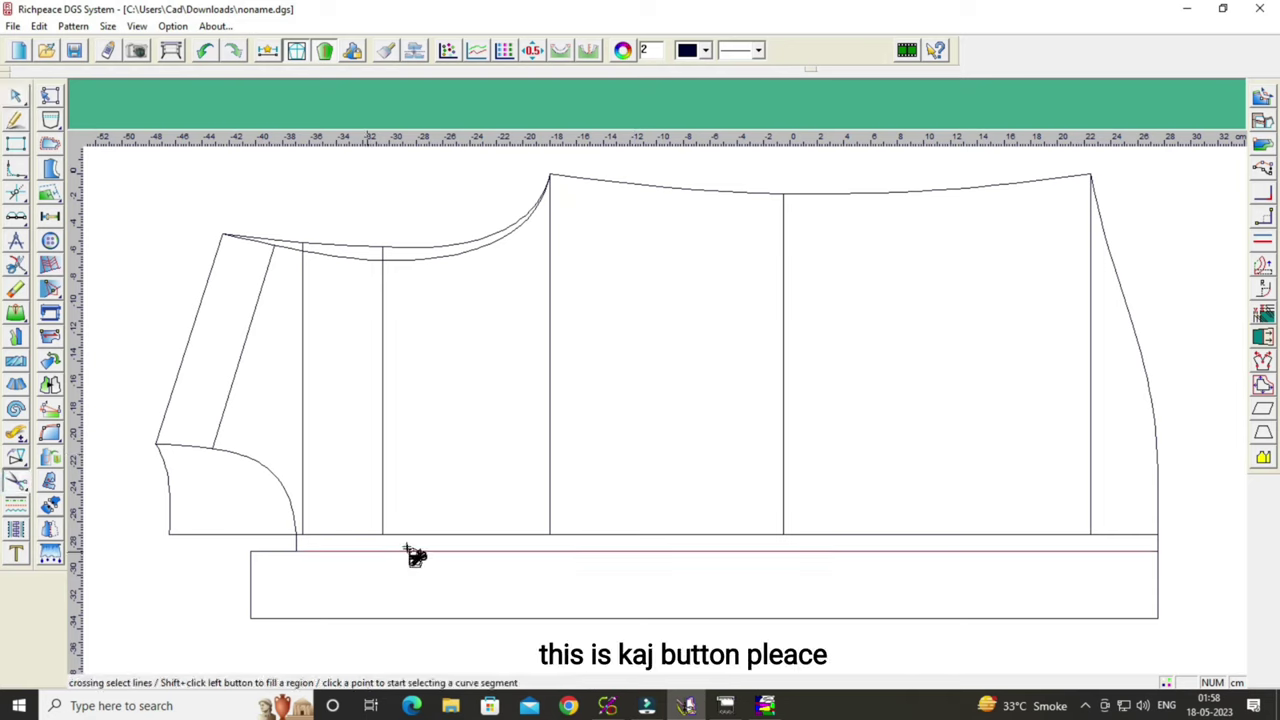
left_click(254, 569)
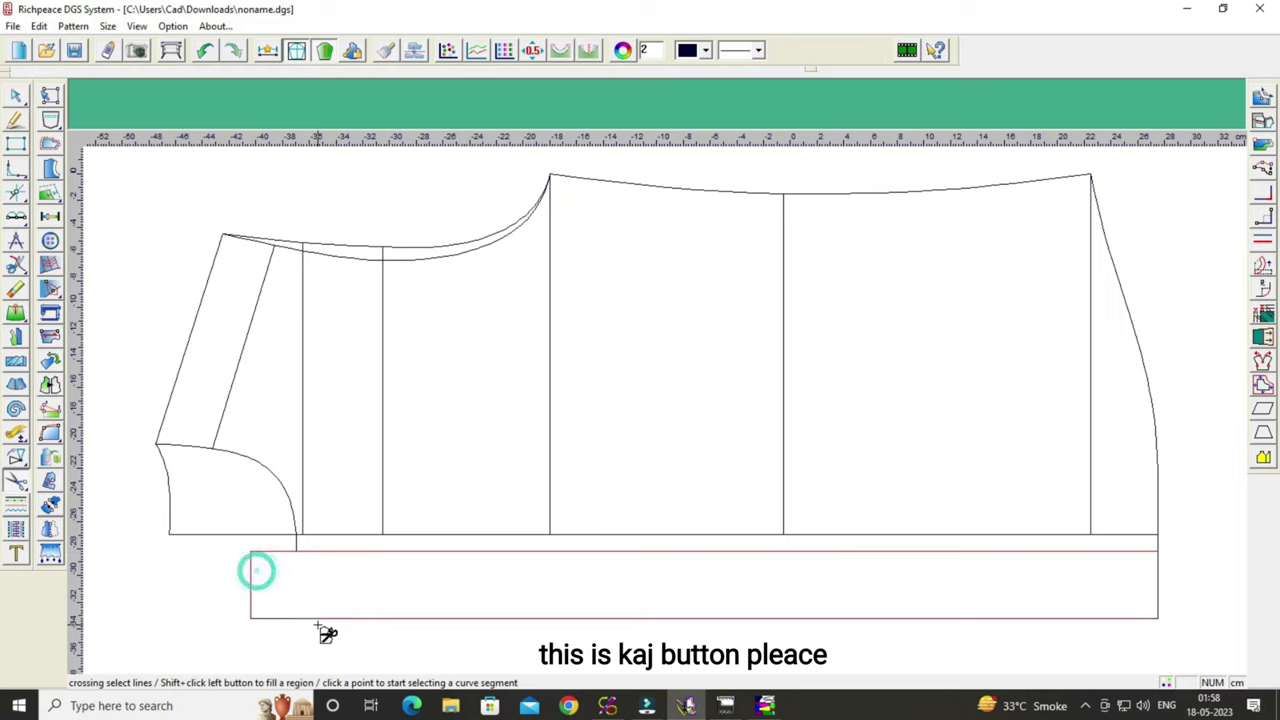
left_click(315, 620)
right_click(1163, 607)
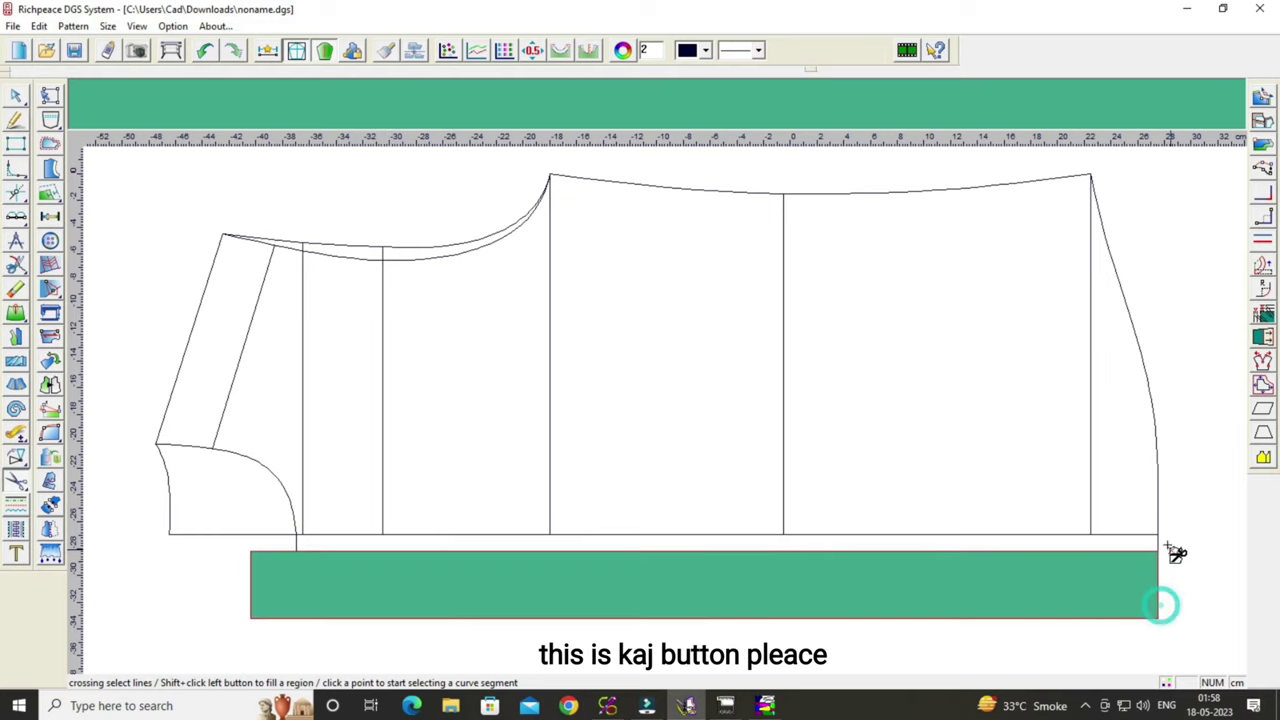
left_click(338, 532)
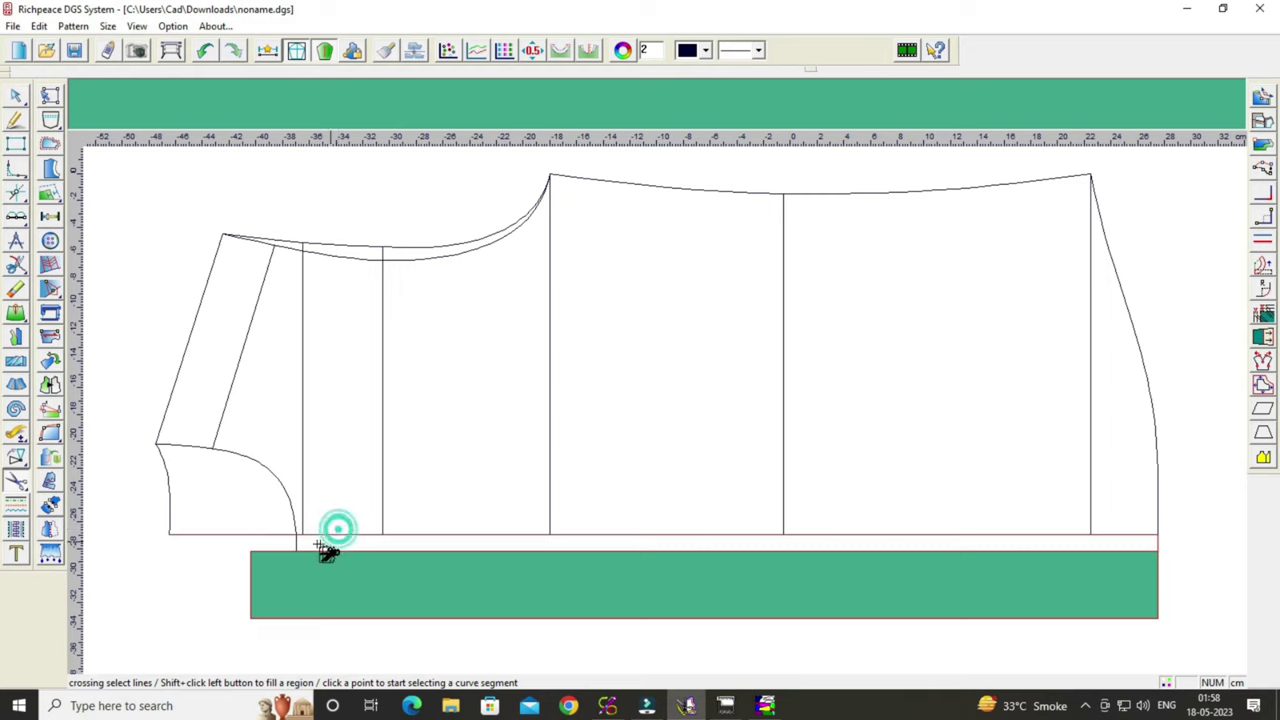
right_click(302, 545)
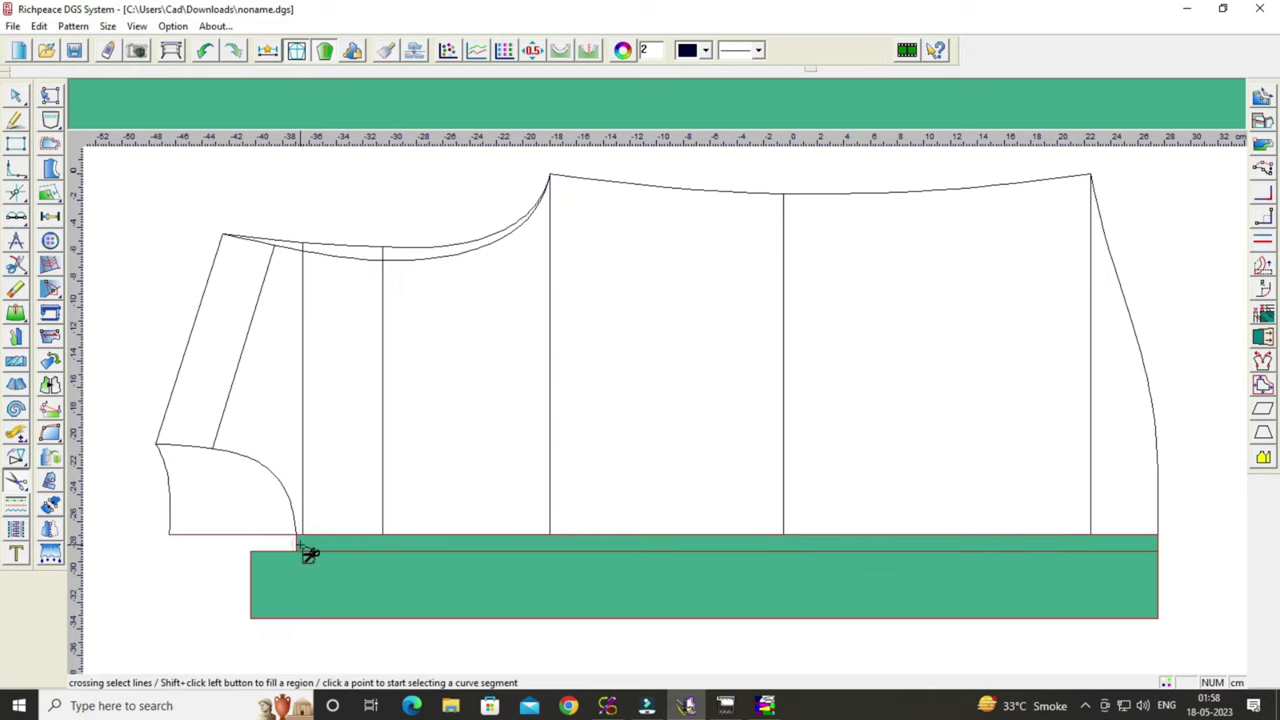
Select the side curve, top edge, armhole and inner panel line, then turn that region into a pattern piece.
left_click(1155, 497)
left_click(1033, 184)
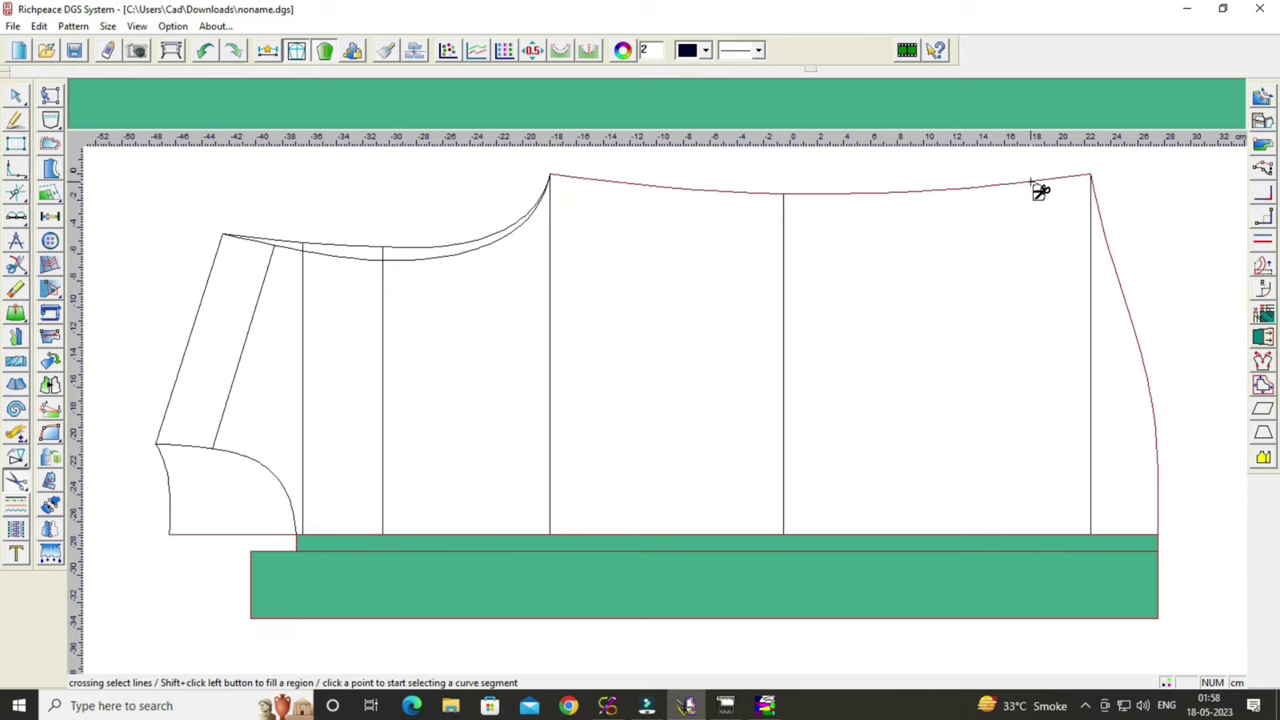
left_click(514, 228)
left_click(260, 293)
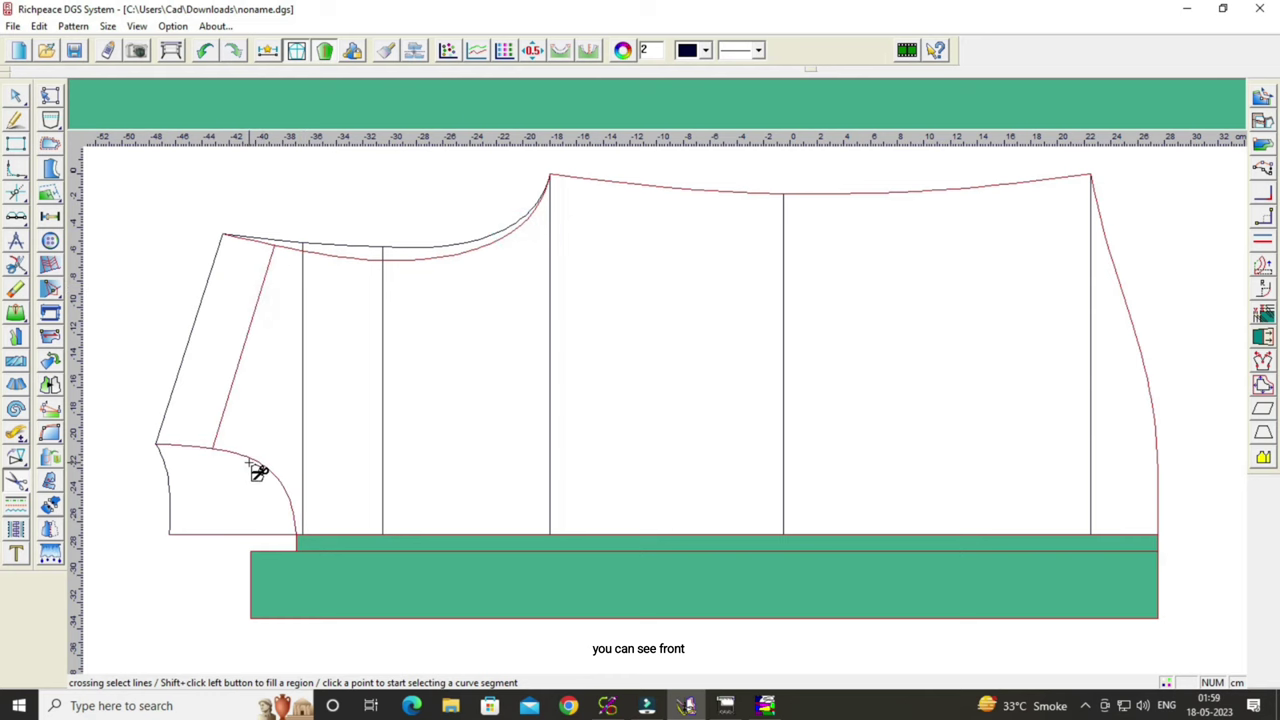
right_click(250, 466)
right_click(1186, 328)
Remove the existing front pattern piece with the Move pattern tool.
right_click(1186, 345)
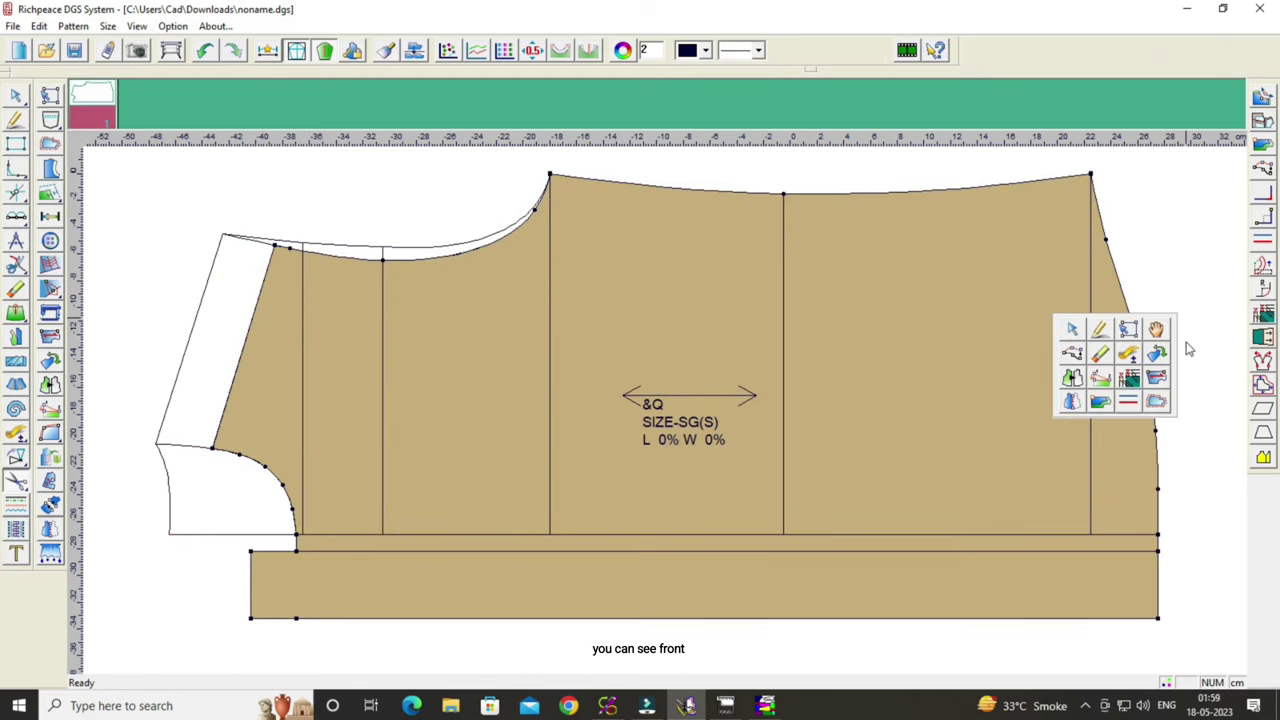
left_click(1162, 334)
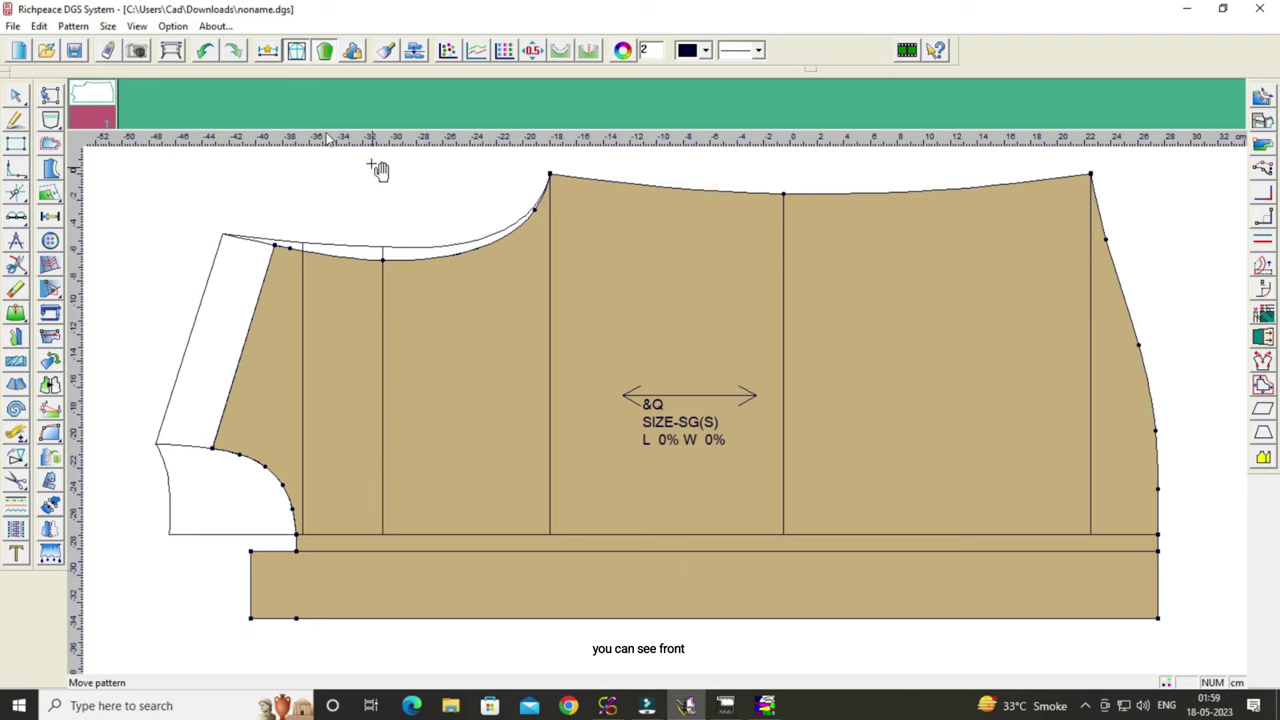
left_click(204, 50)
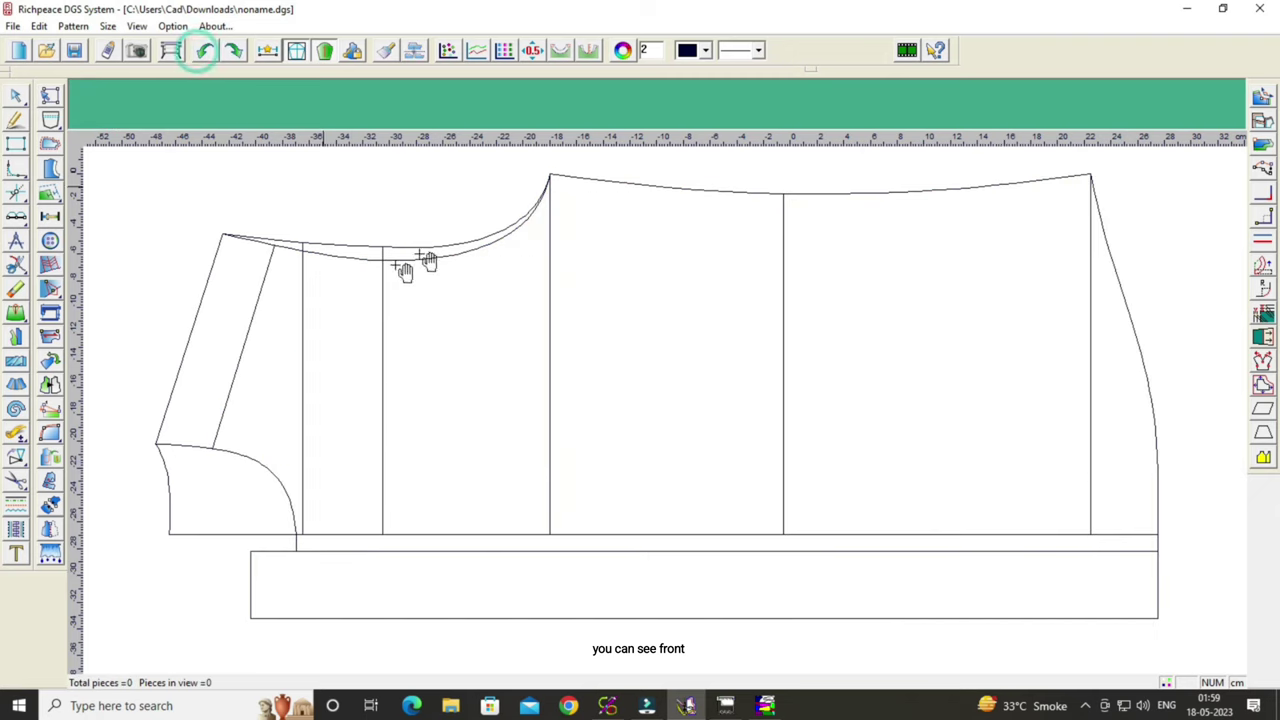
left_click(15, 482)
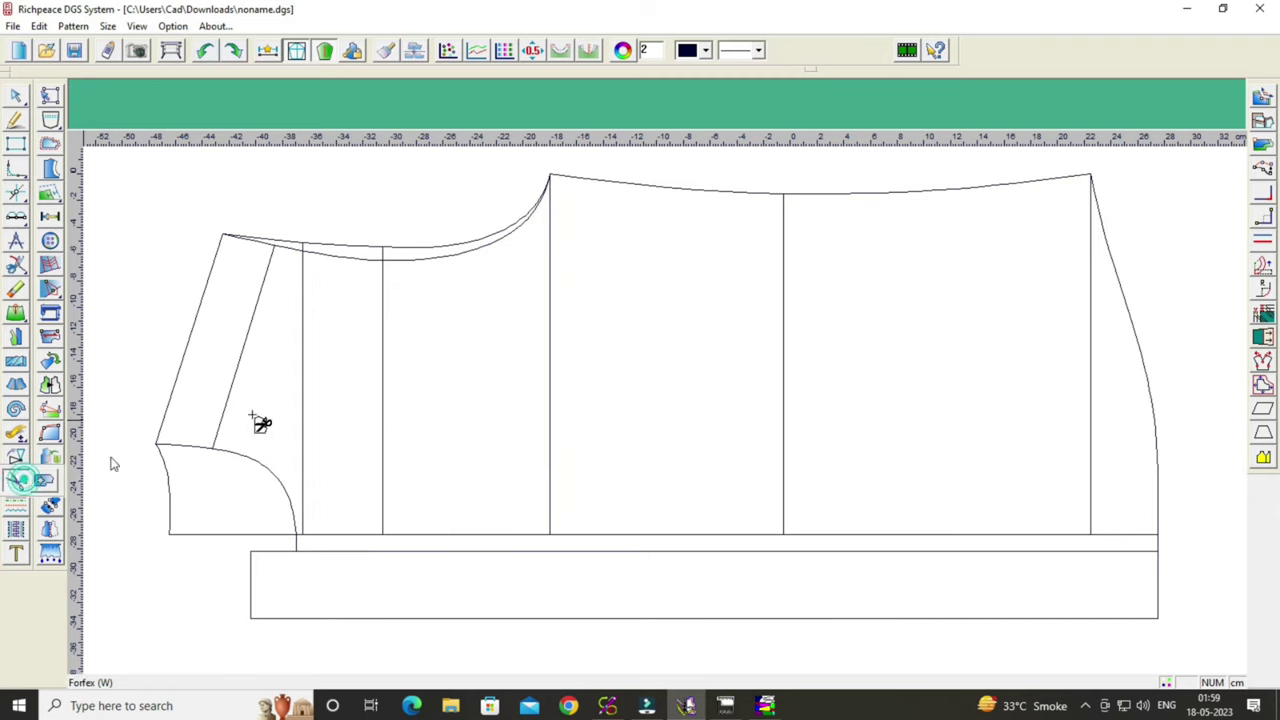
left_click(311, 362)
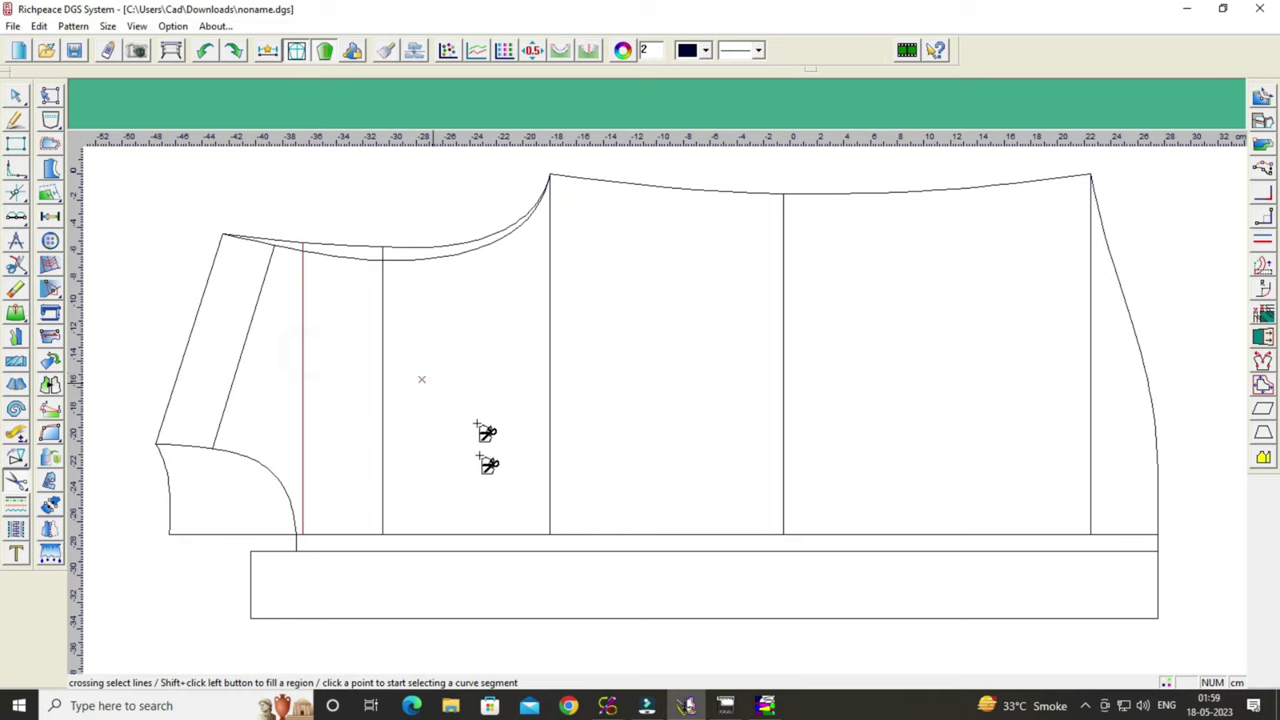
left_click(443, 533)
left_click(420, 251)
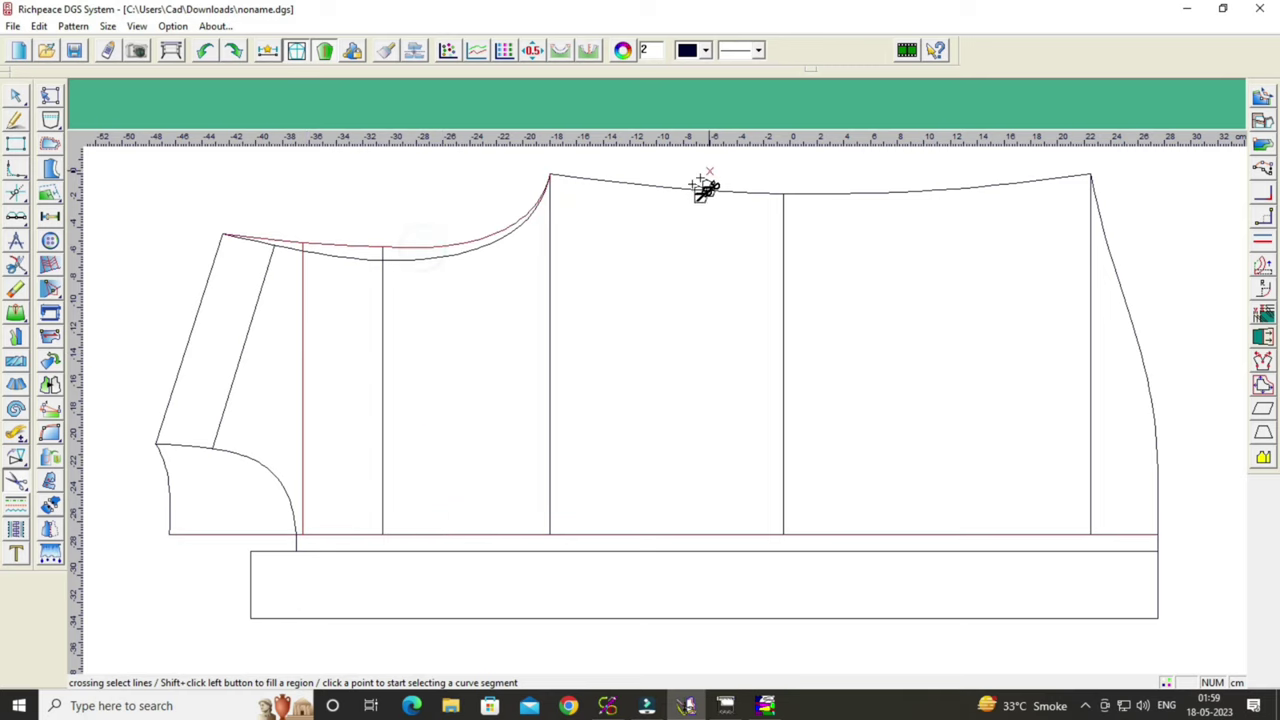
left_click(692, 187)
left_click(1124, 287)
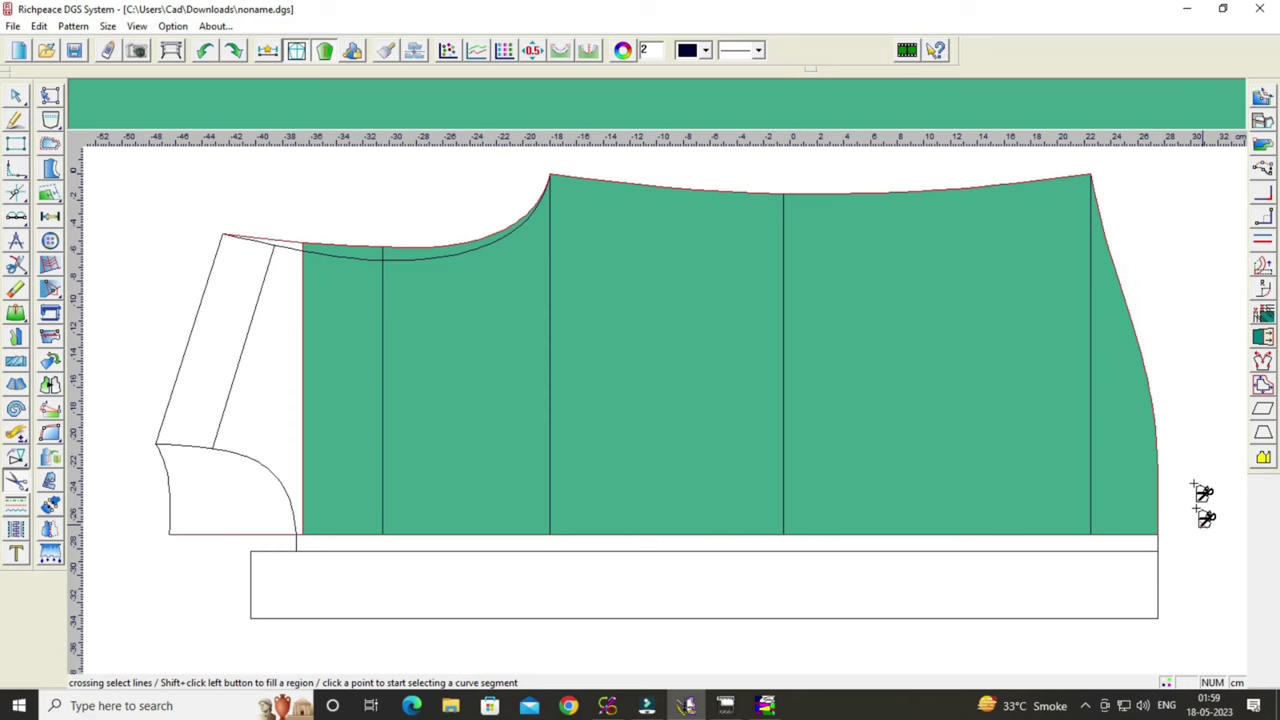
right_click(1208, 420)
right_click(1205, 416)
left_click(1171, 430)
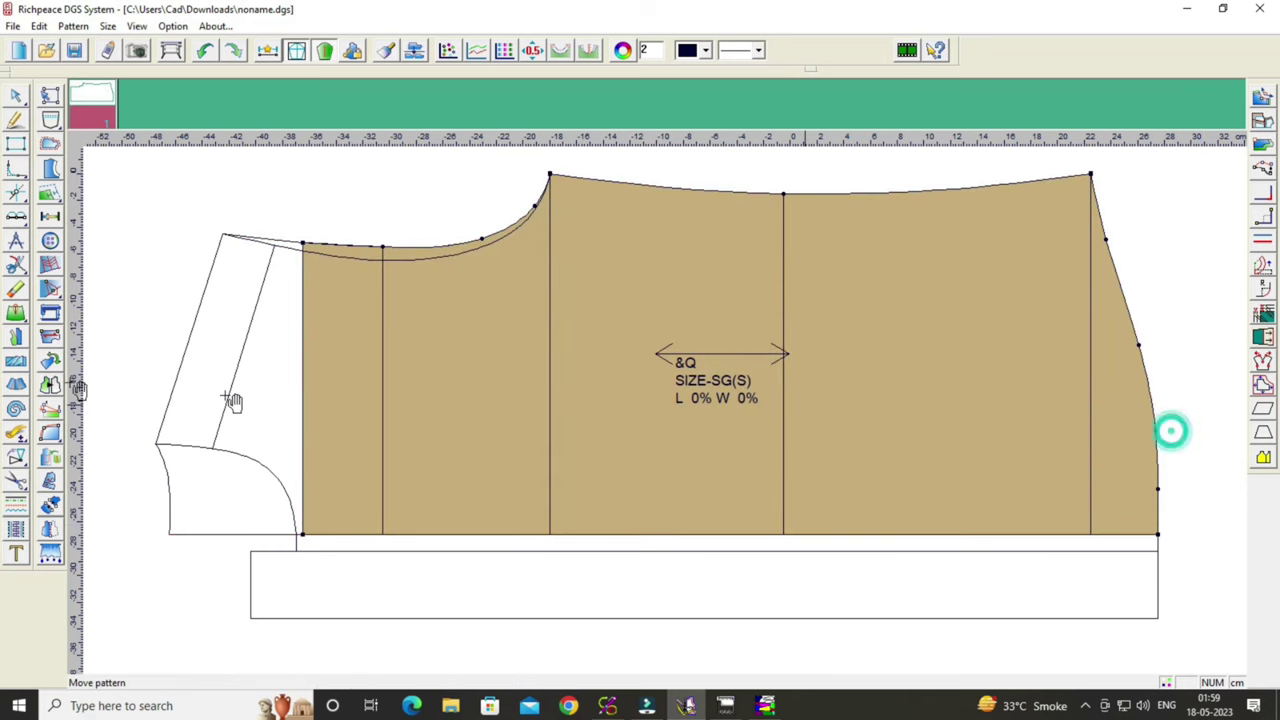
left_click(204, 50)
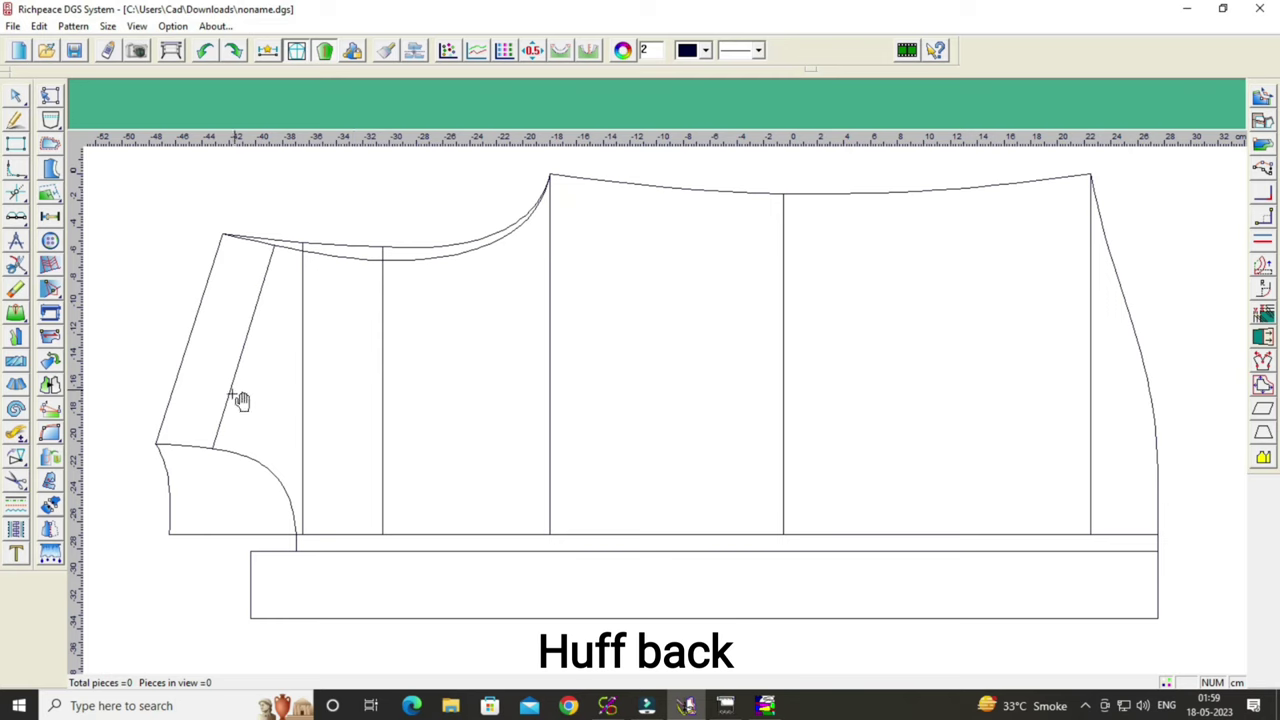
Return to the arrow tool, zoom out, and pick Mirror (K) from the rotate tools.
left_click(16, 96)
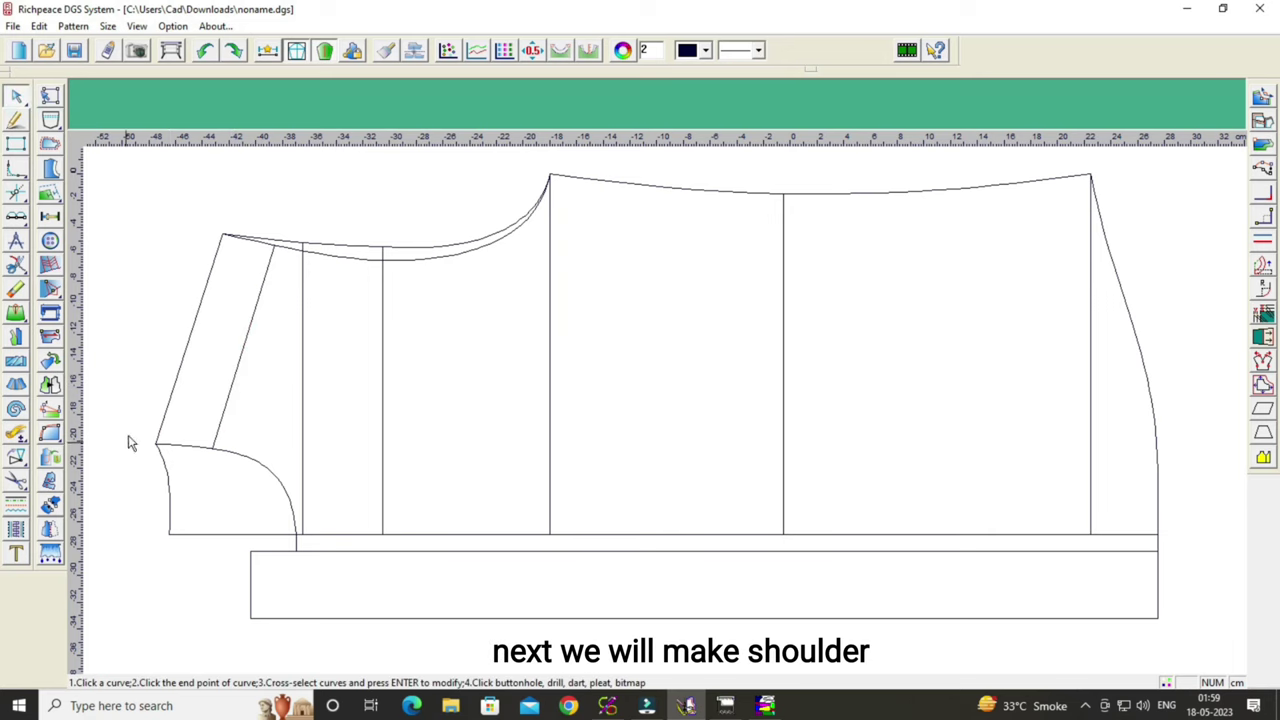
scroll(127, 334, "down", 1)
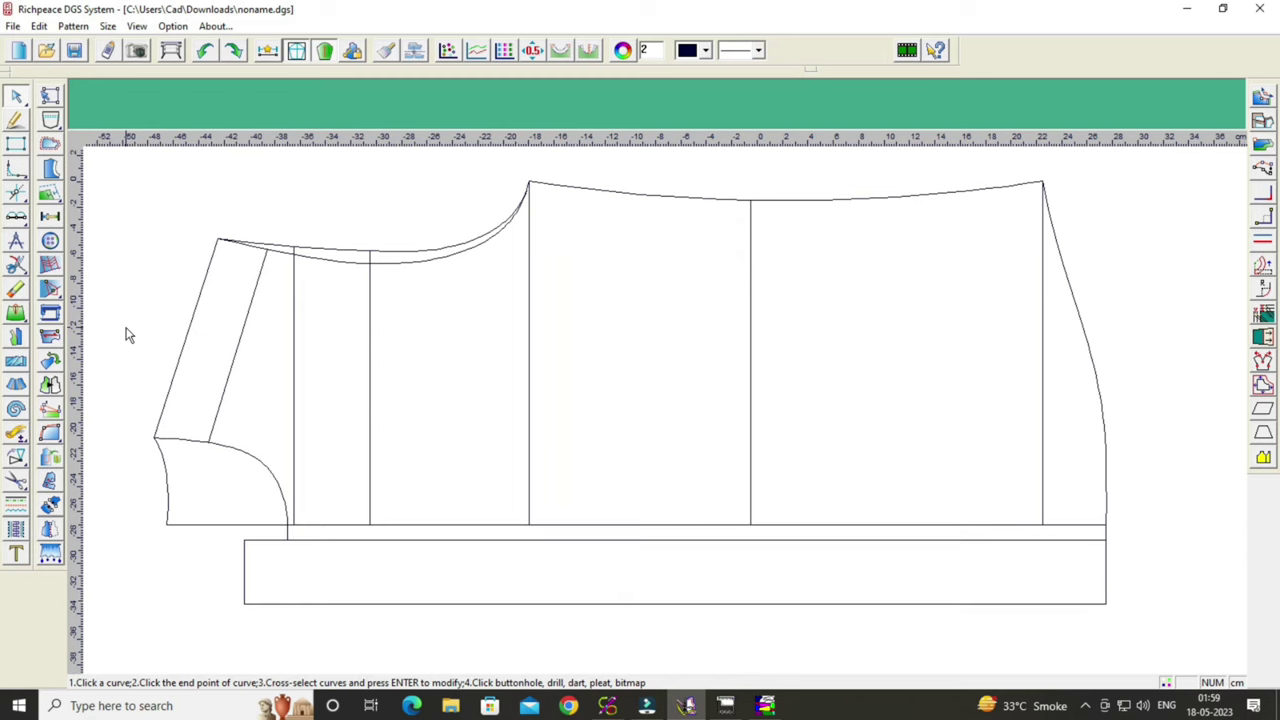
scroll(127, 334, "down", 1)
scroll(127, 334, "down", 1)
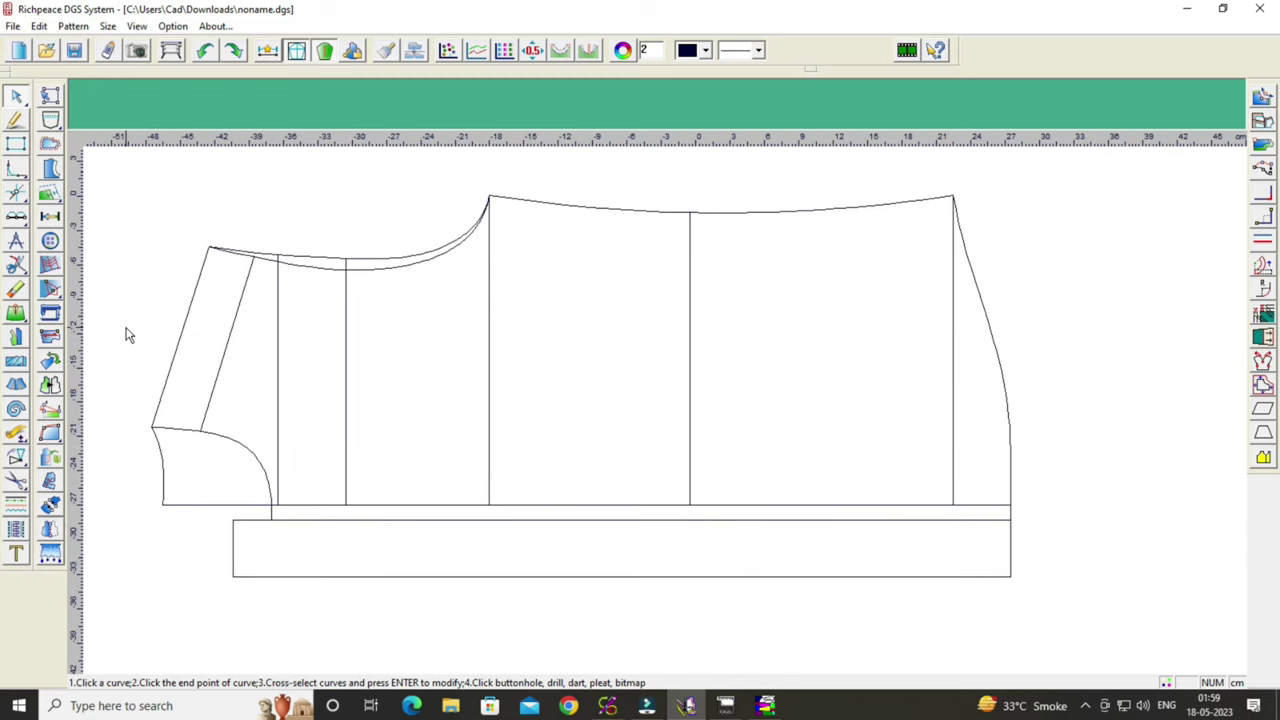
scroll(127, 334, "up", 1)
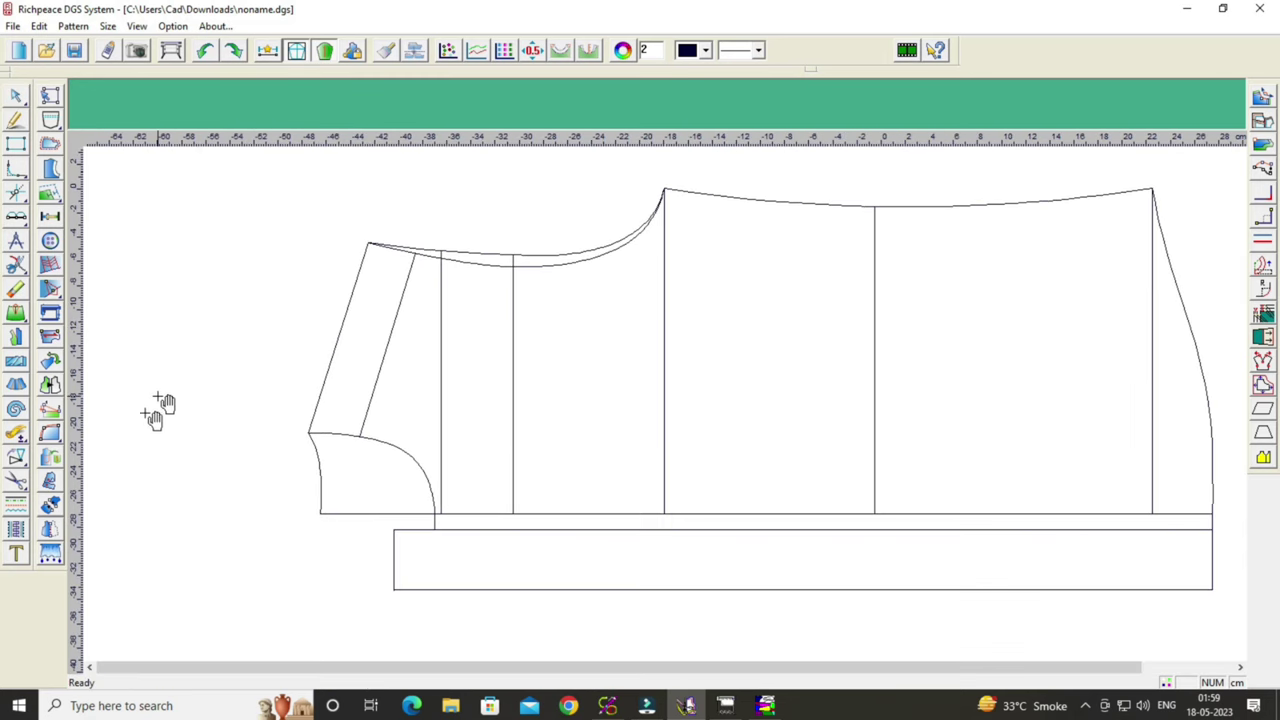
left_click(15, 458)
left_click(45, 457)
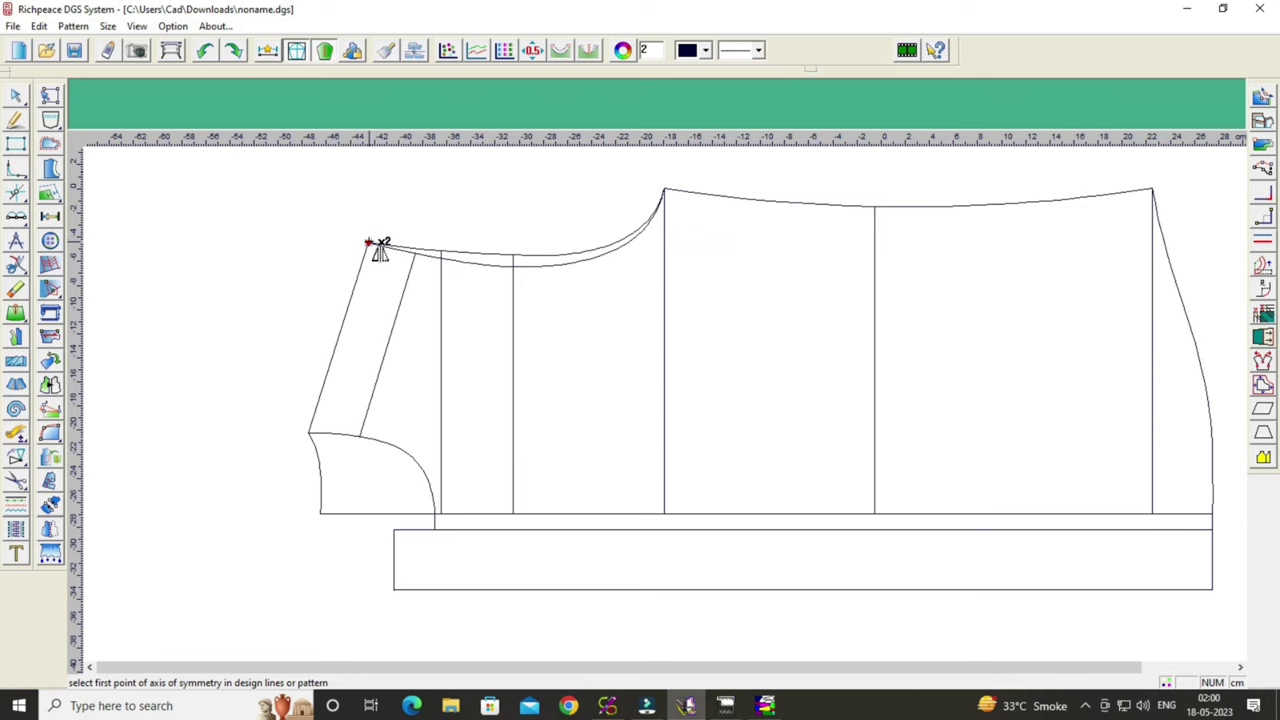
Mirror the inner shoulder line, armhole curve and top neckline curve across the outer slanted edge.
left_click(18, 119)
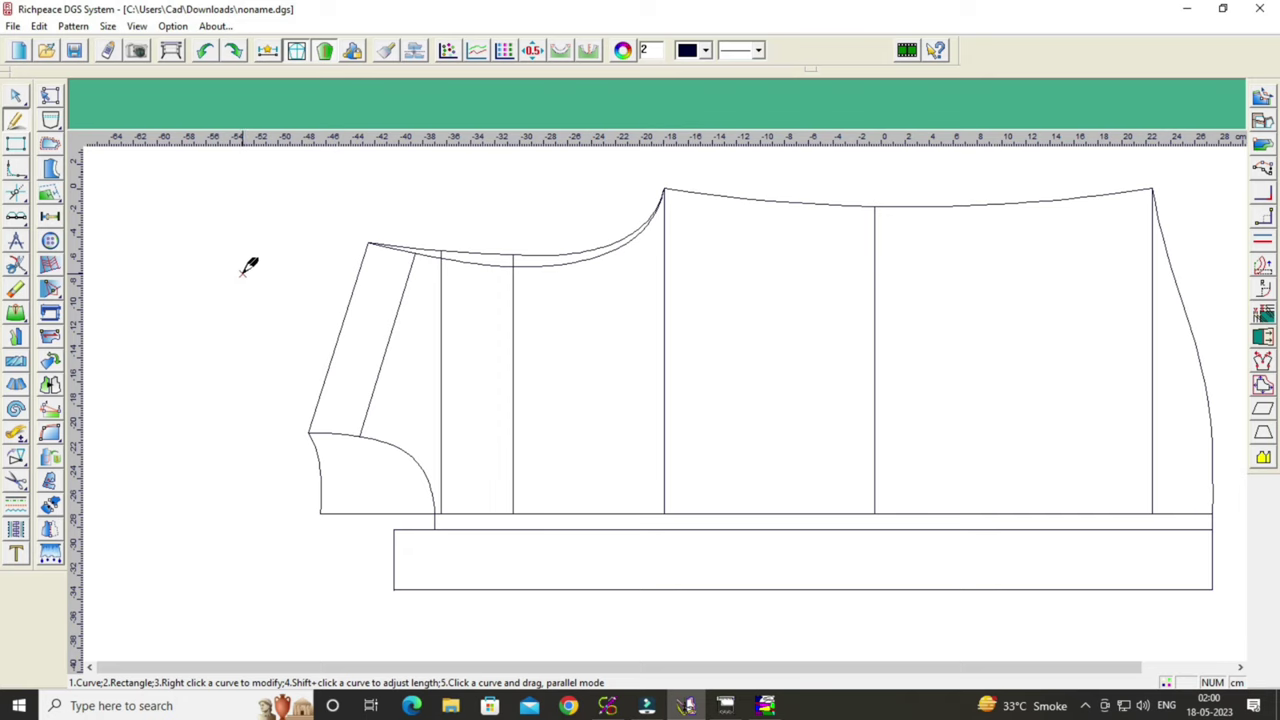
mouse_move(16, 457)
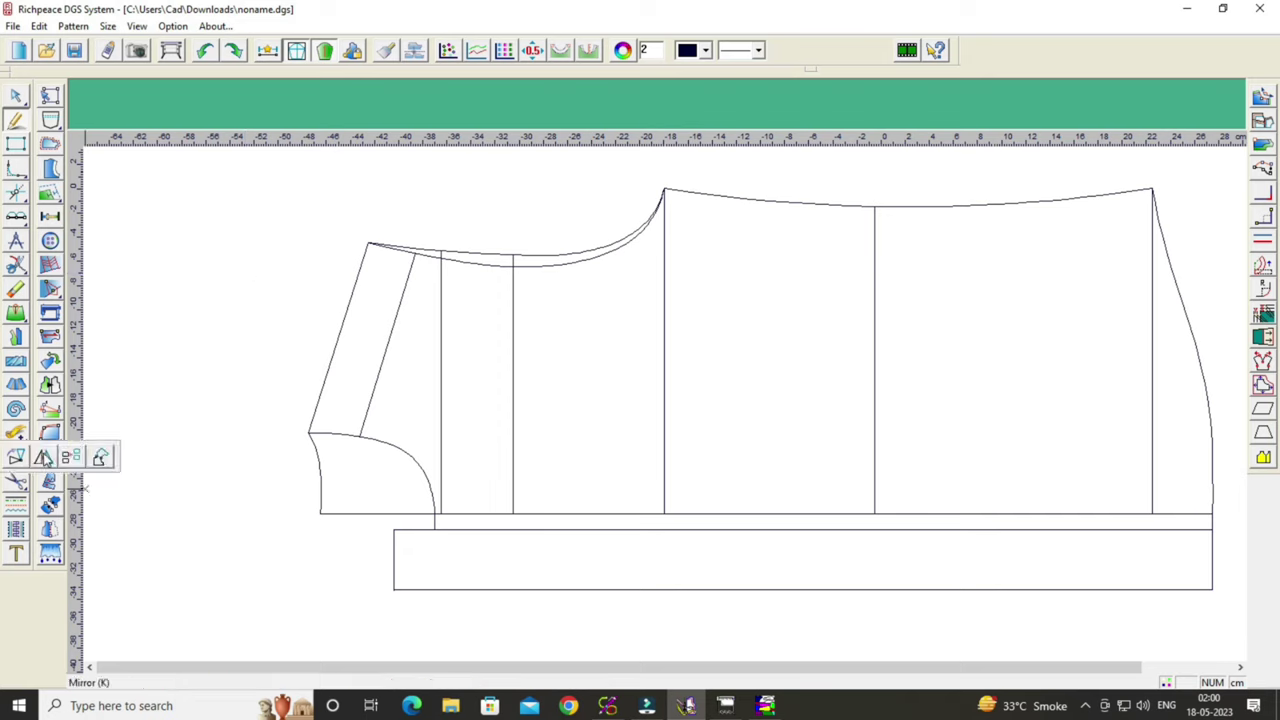
left_click(44, 457)
left_click(368, 244)
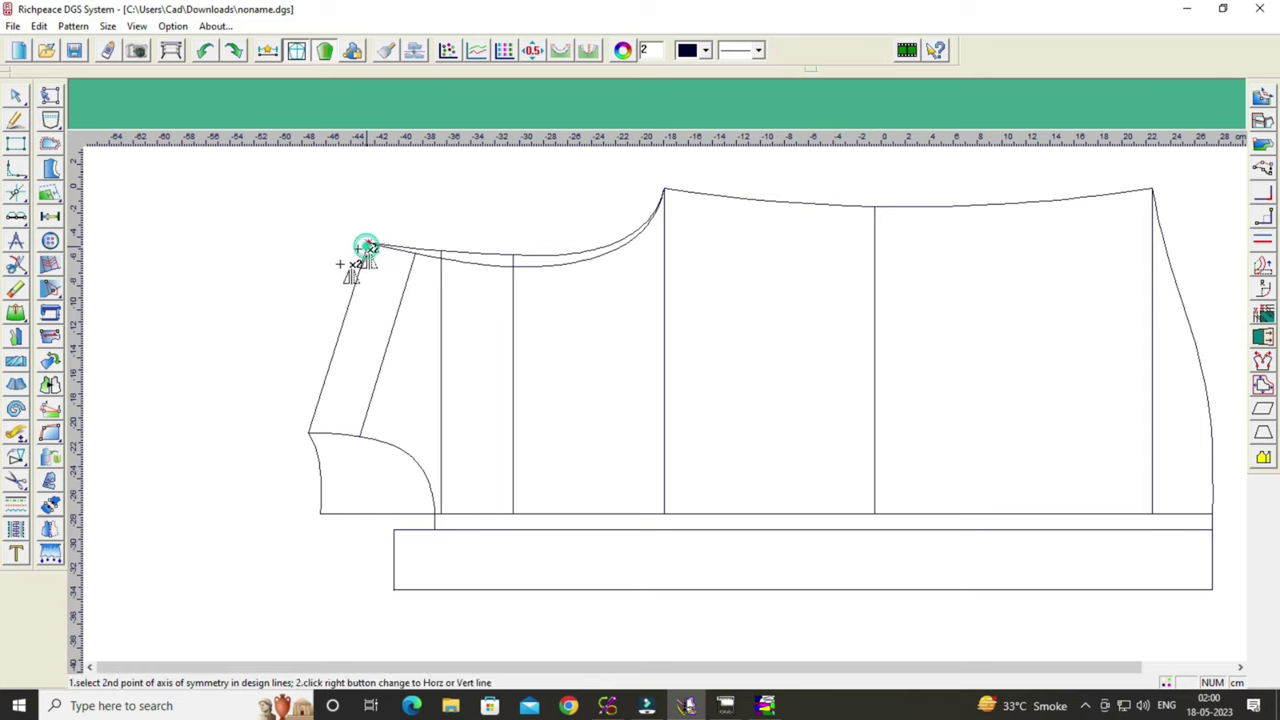
left_click(307, 436)
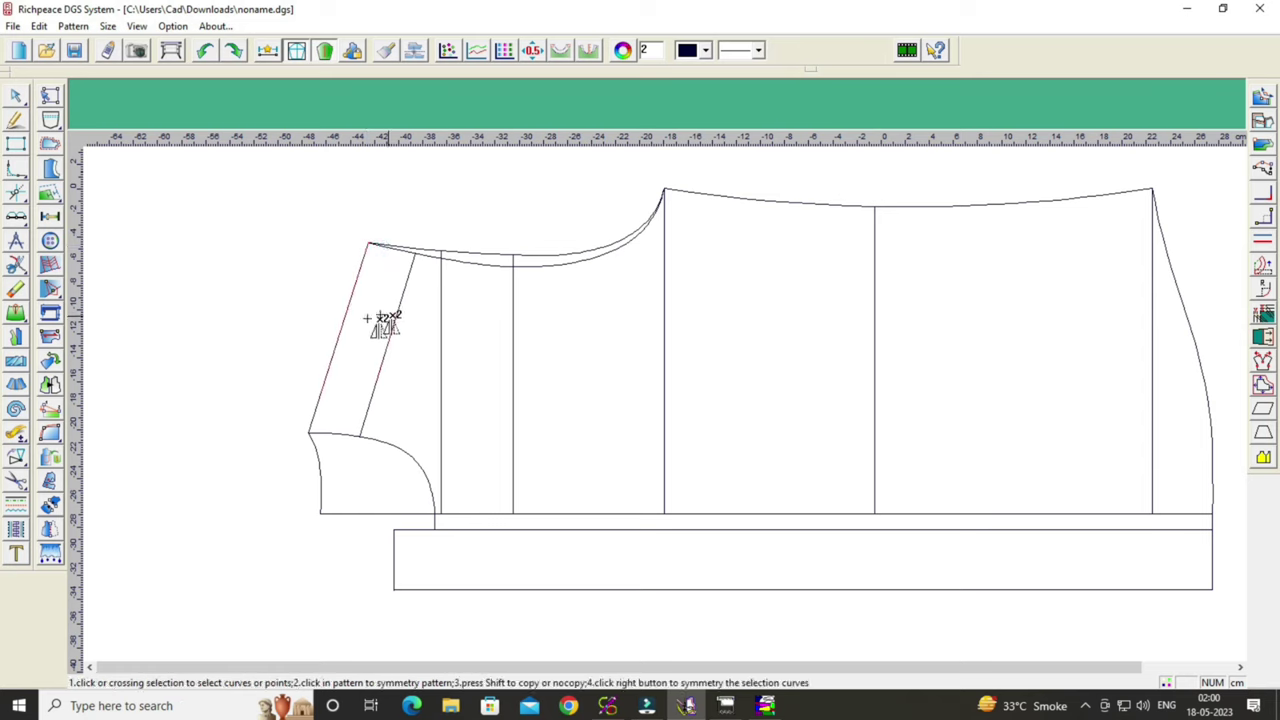
left_click(369, 420)
left_click(340, 432)
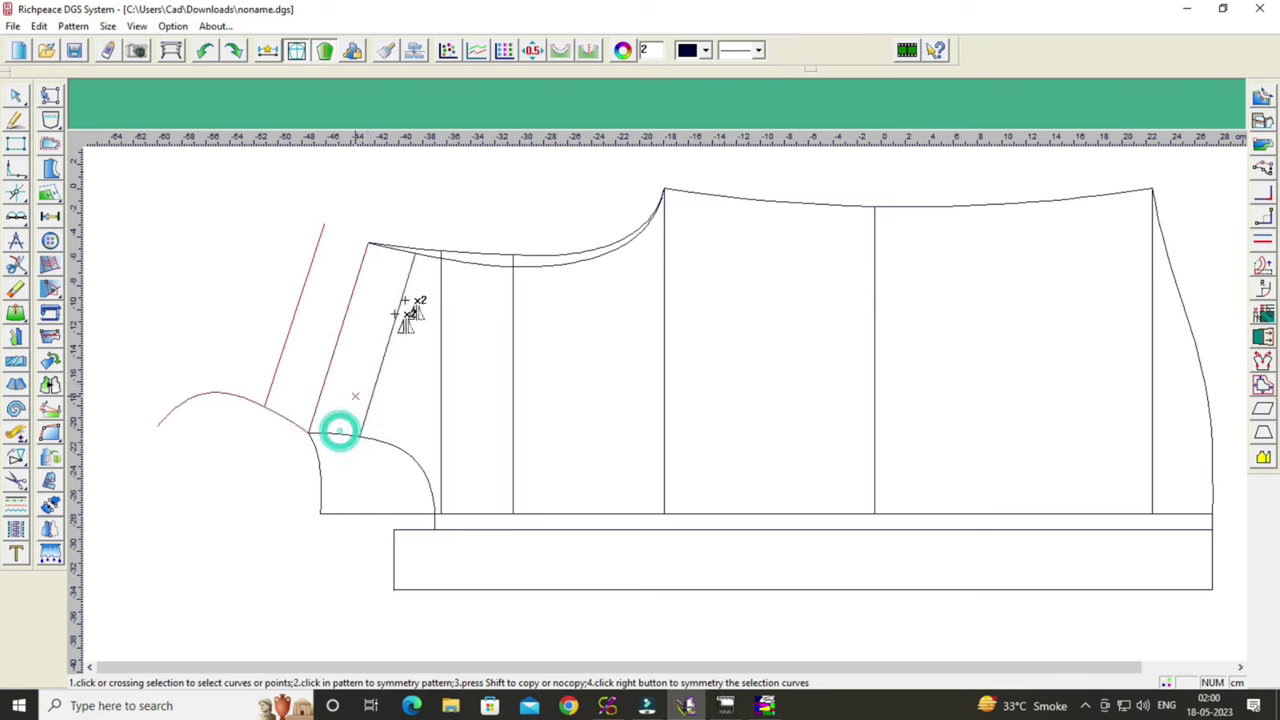
left_click(408, 254)
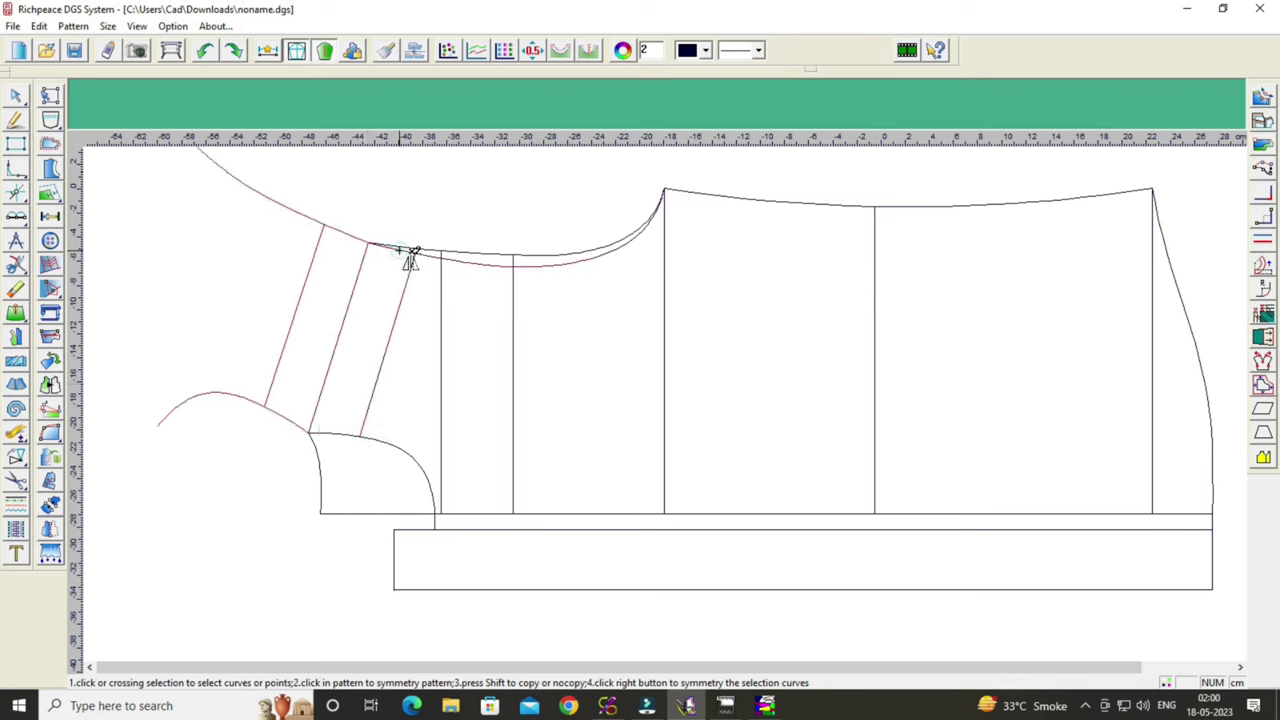
right_click(511, 180)
left_click(543, 185)
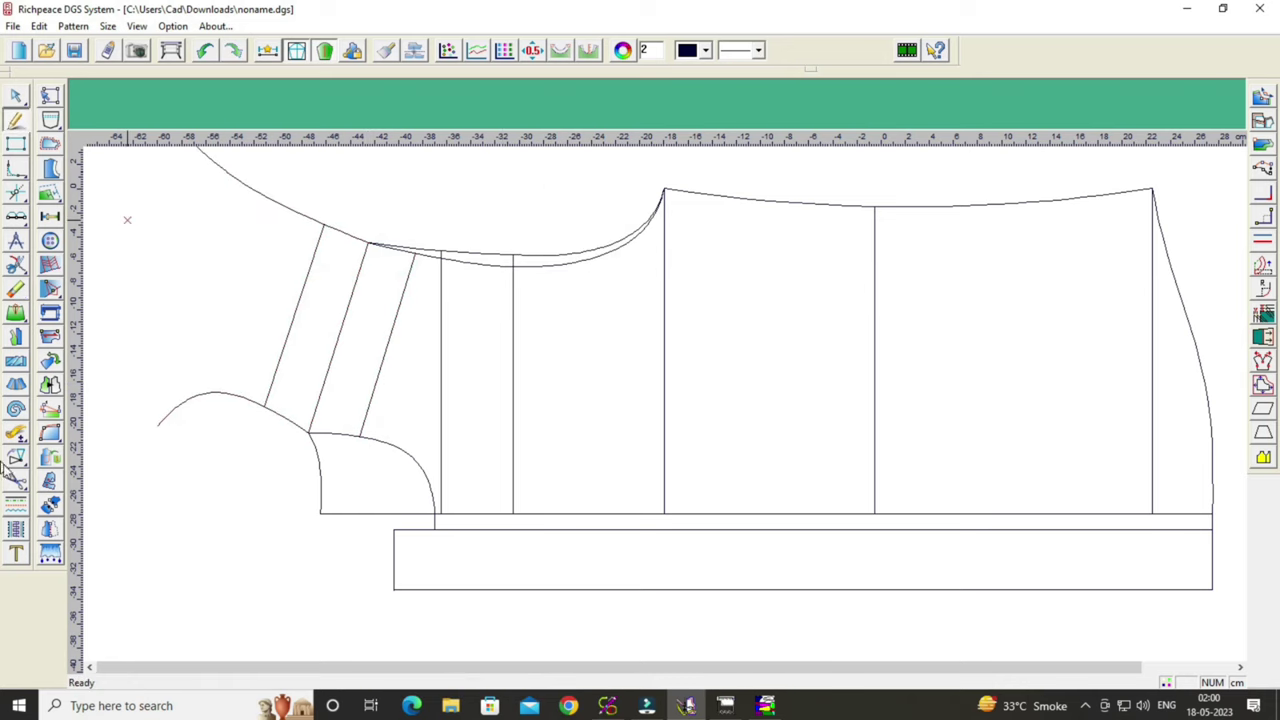
Snip the mirrored armhole curve at the edge and adjust the mirrored curve ends.
left_click(16, 264)
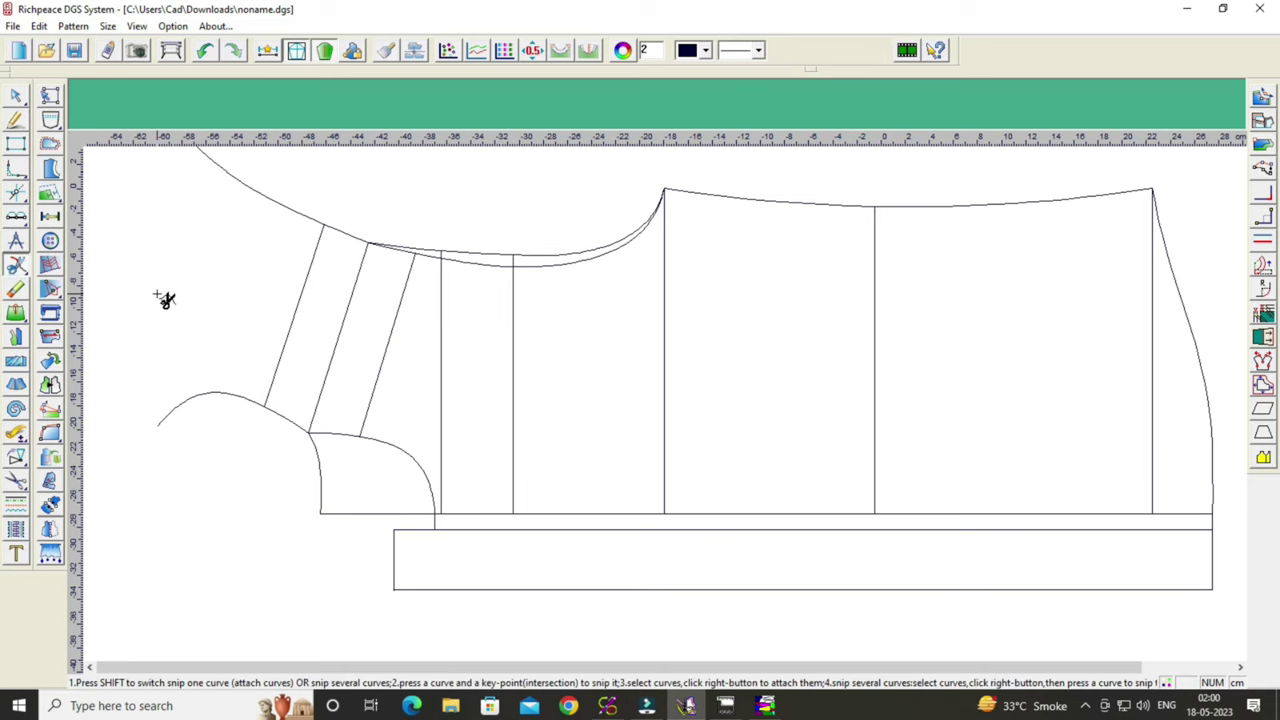
left_click(268, 411)
left_click(17, 121)
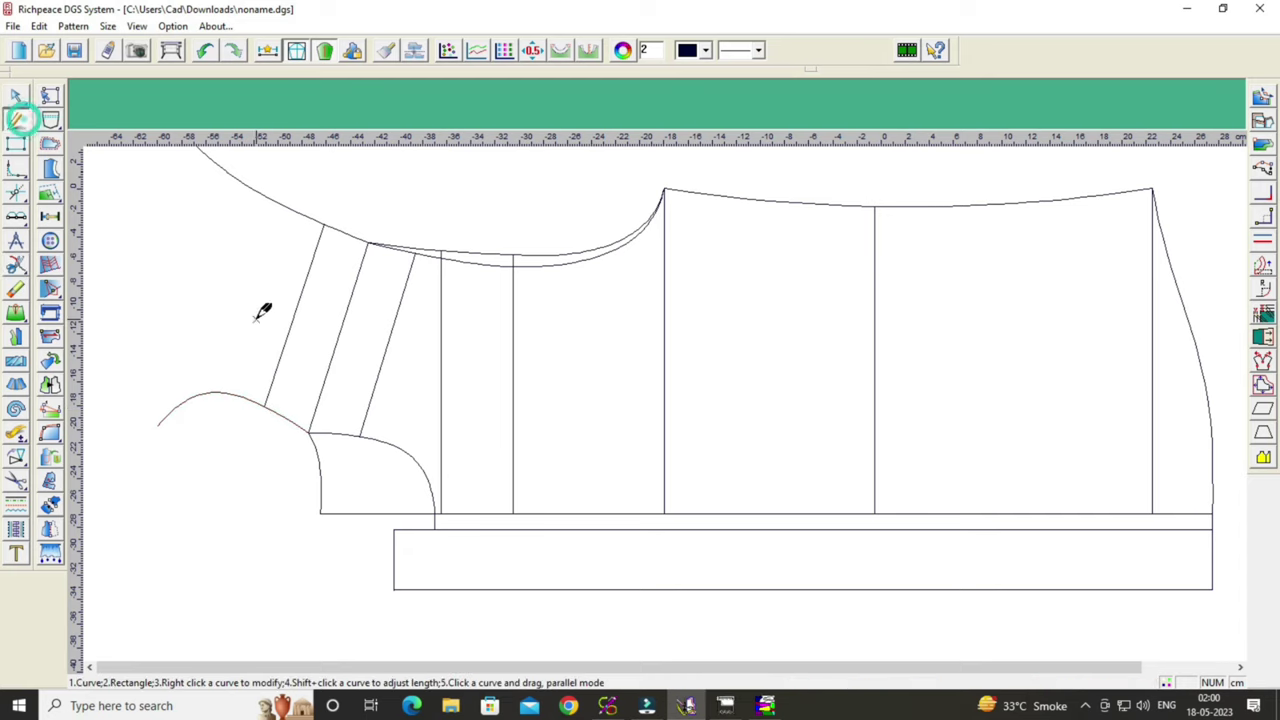
left_click(244, 398)
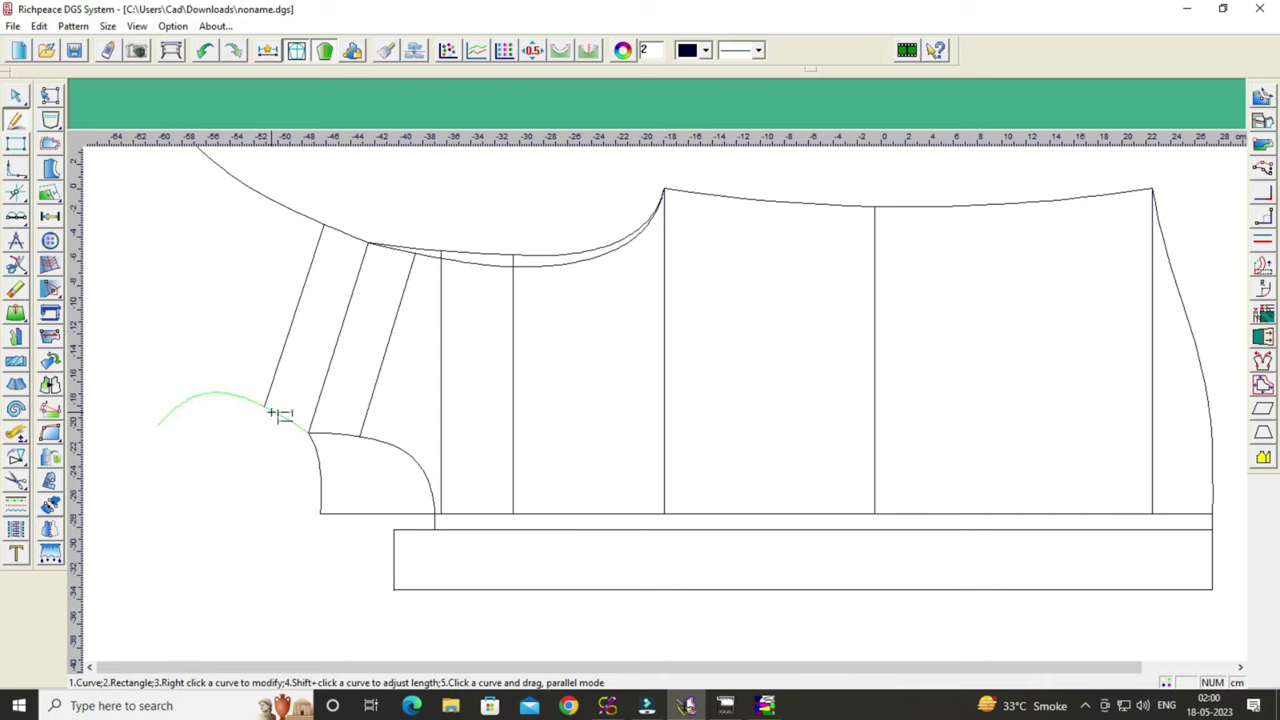
right_click(327, 211)
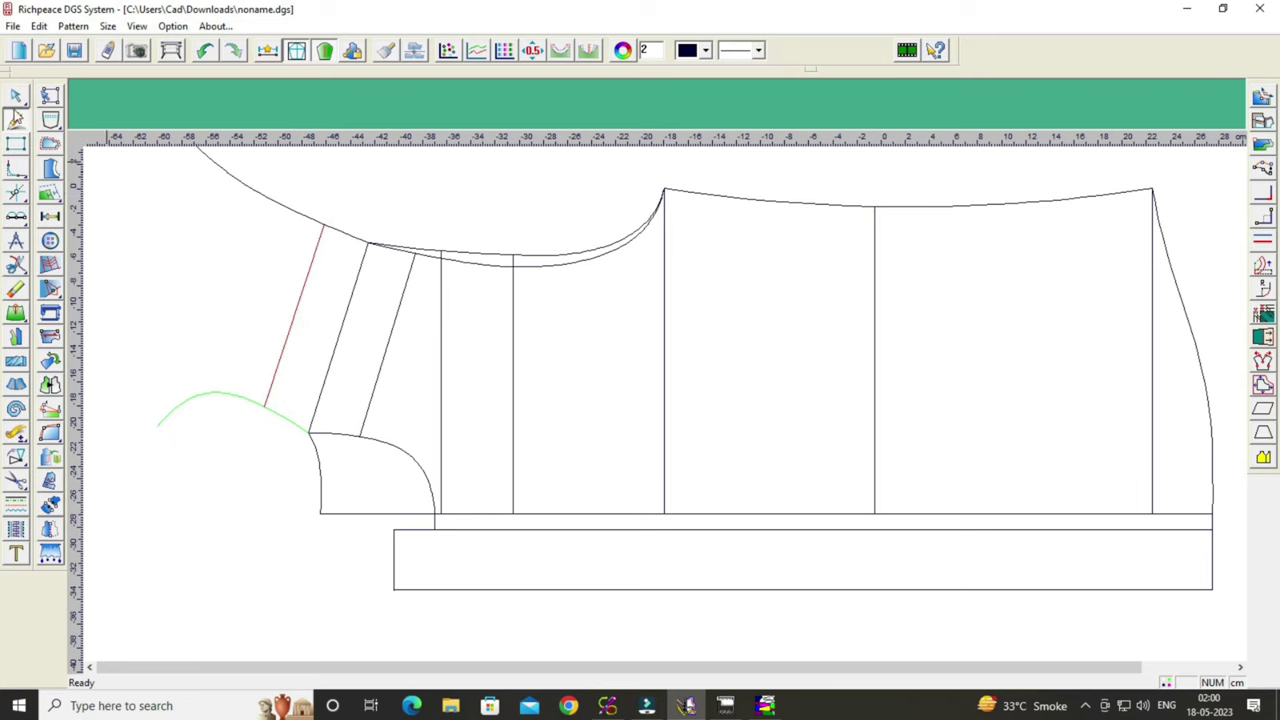
left_click(16, 118)
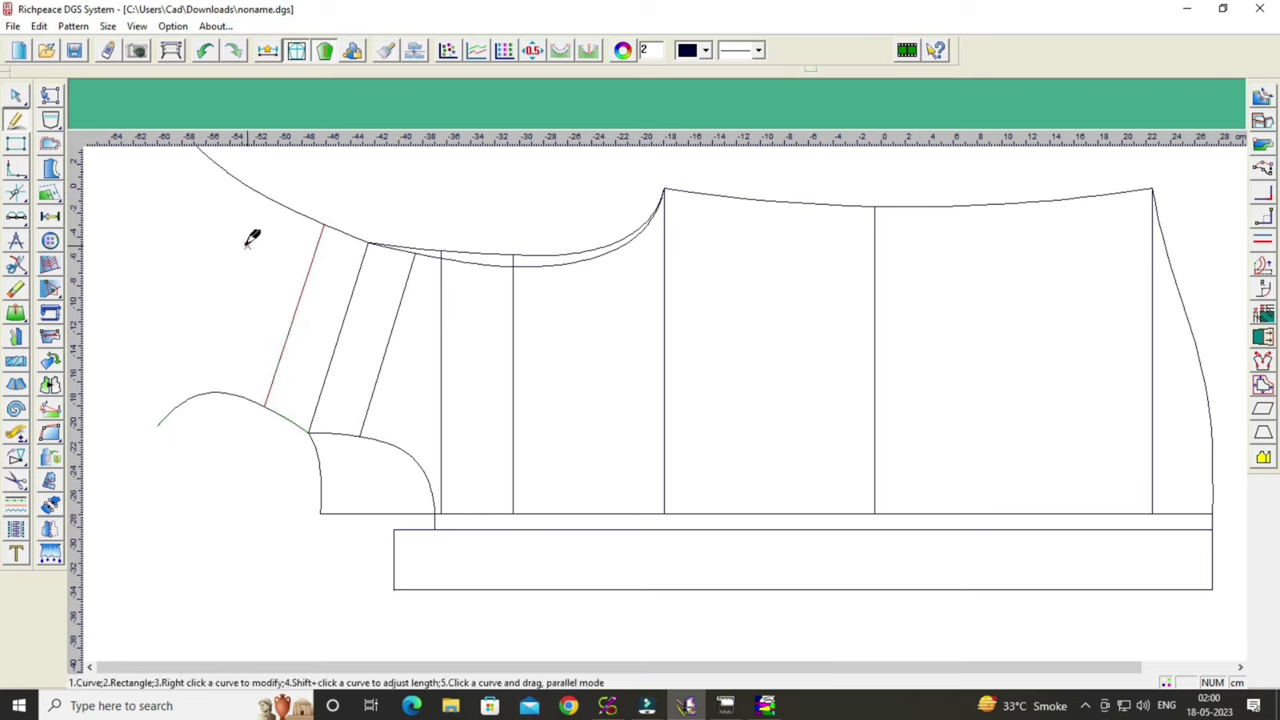
left_click(340, 226, "shift")
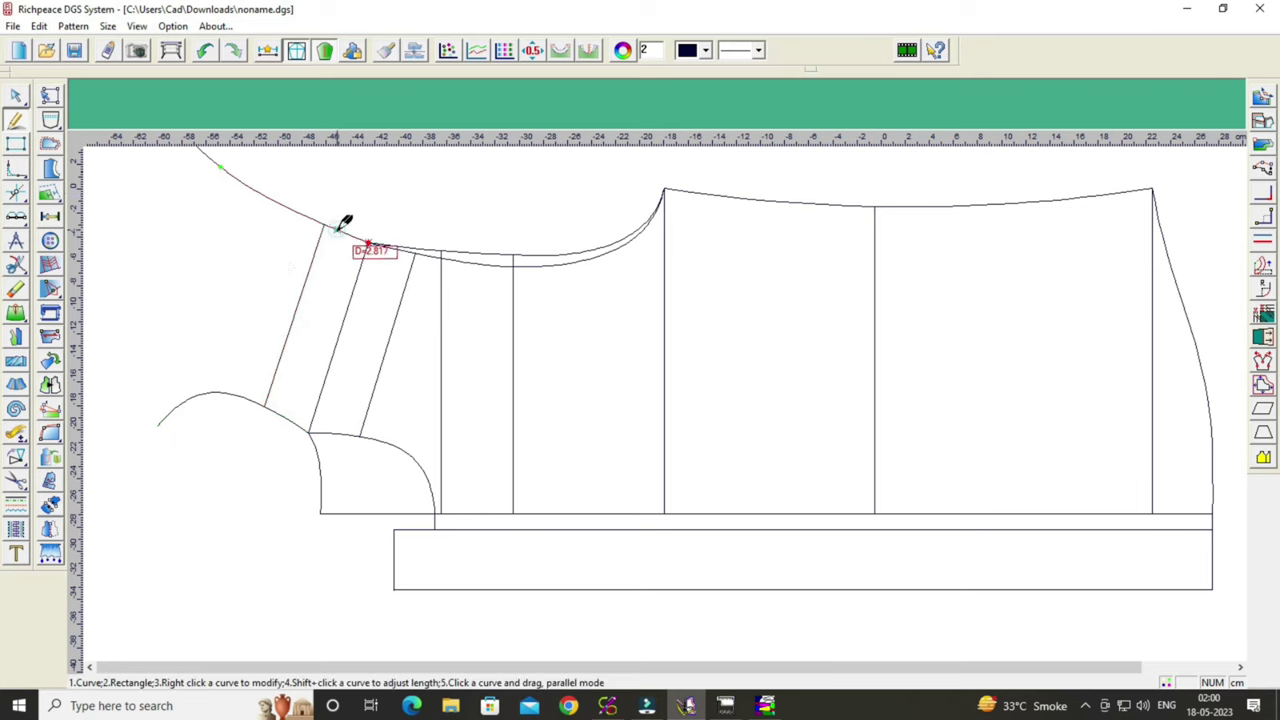
right_click(197, 304)
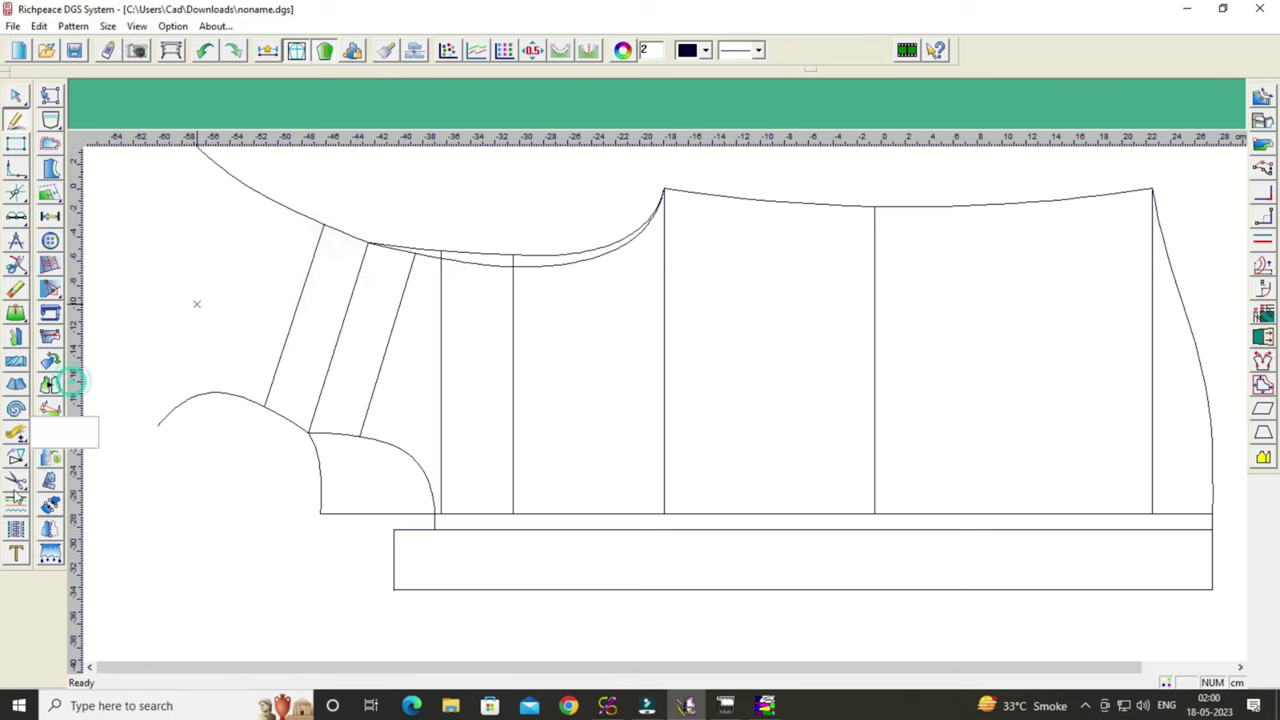
Snip the mirrored curve at the slanted edge and delete the leftover top and lower curve tails.
left_click(16, 480)
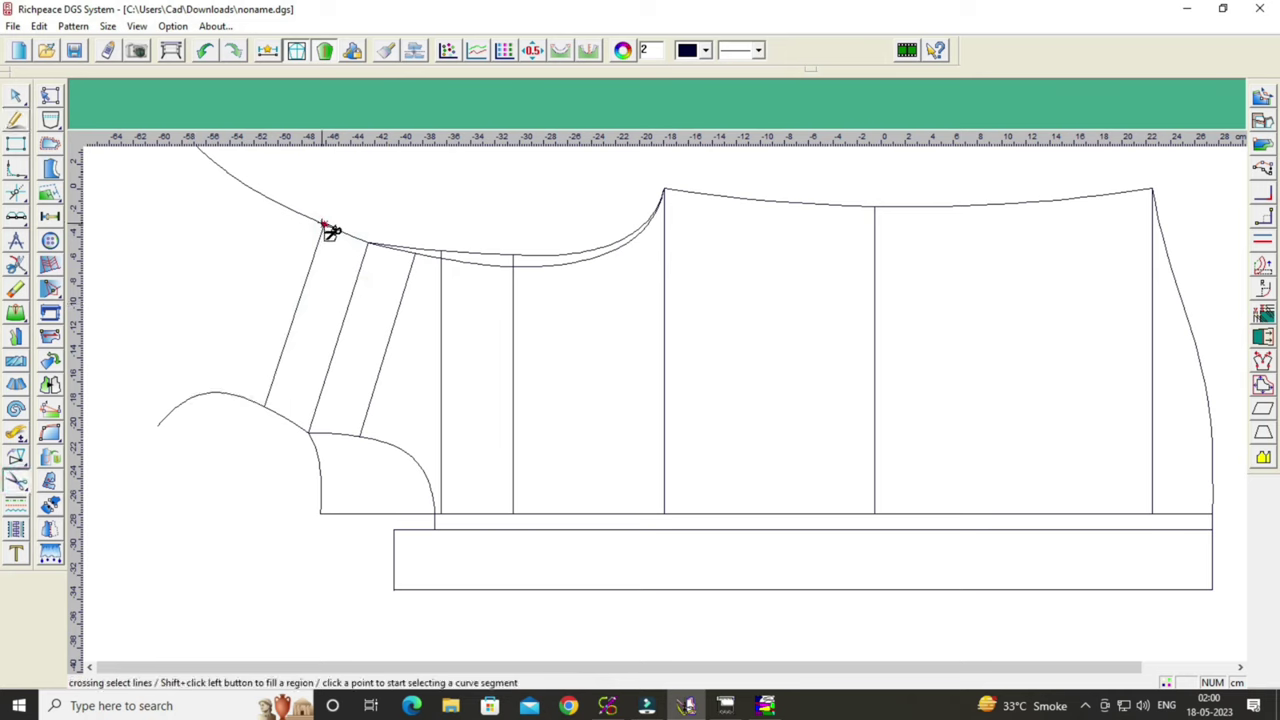
left_click(16, 264)
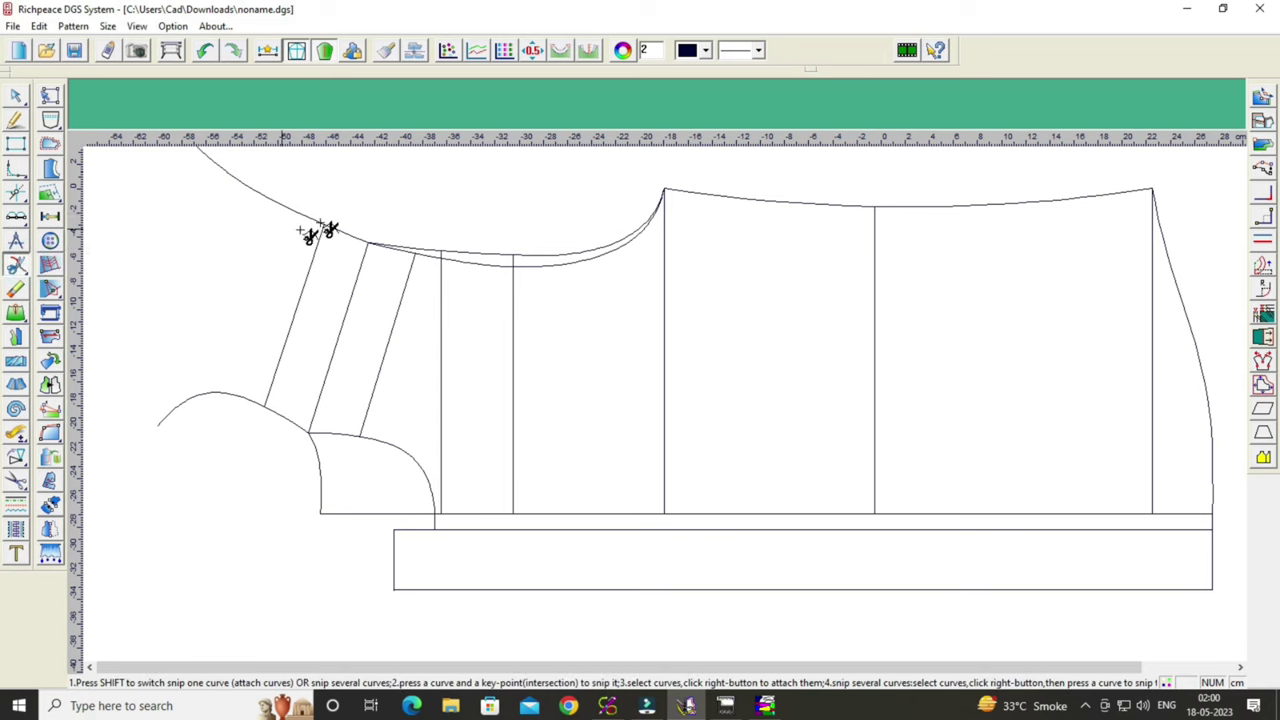
right_click(265, 410)
left_click(16, 290)
left_click(288, 205)
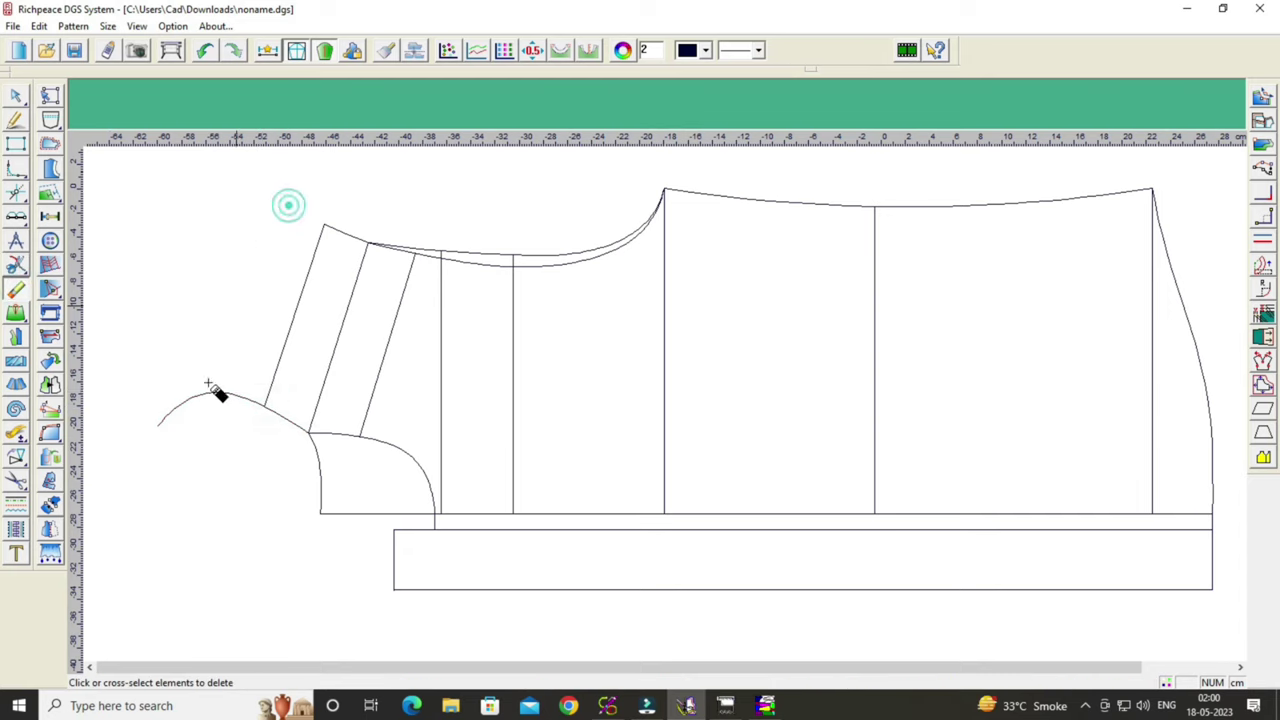
left_click(225, 397)
right_click(194, 280)
left_click(205, 283)
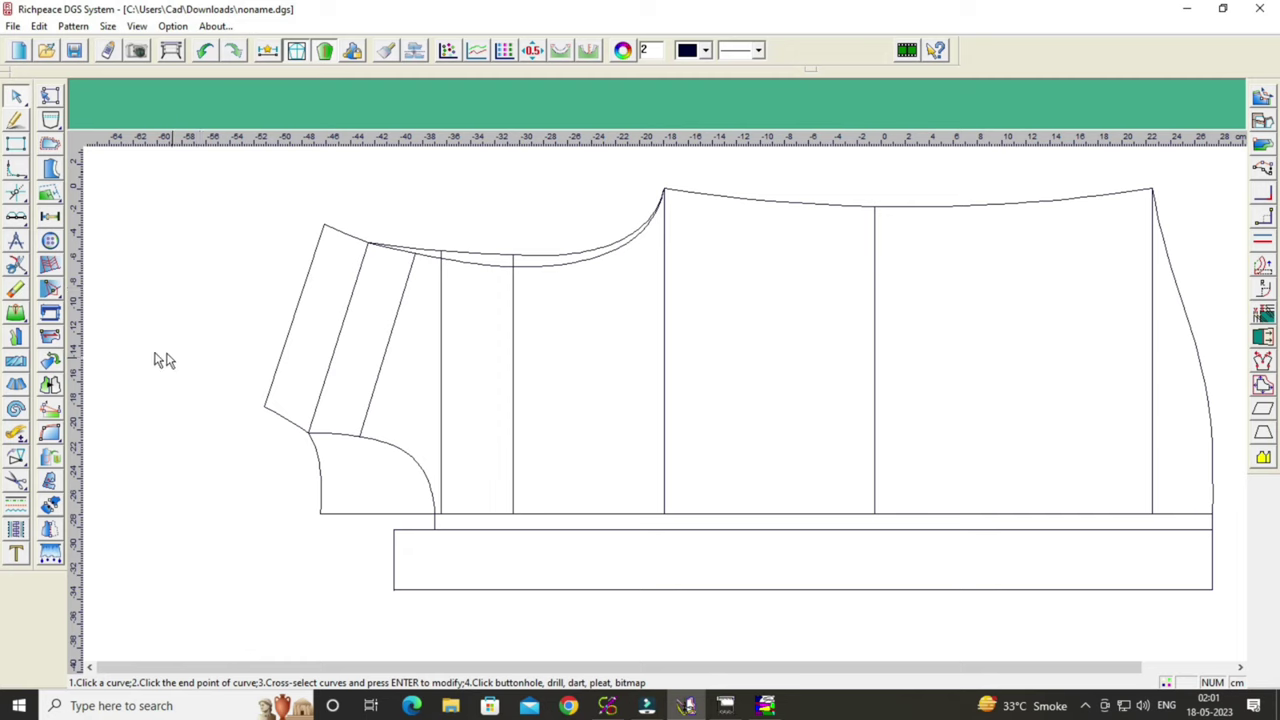
left_click(16, 479)
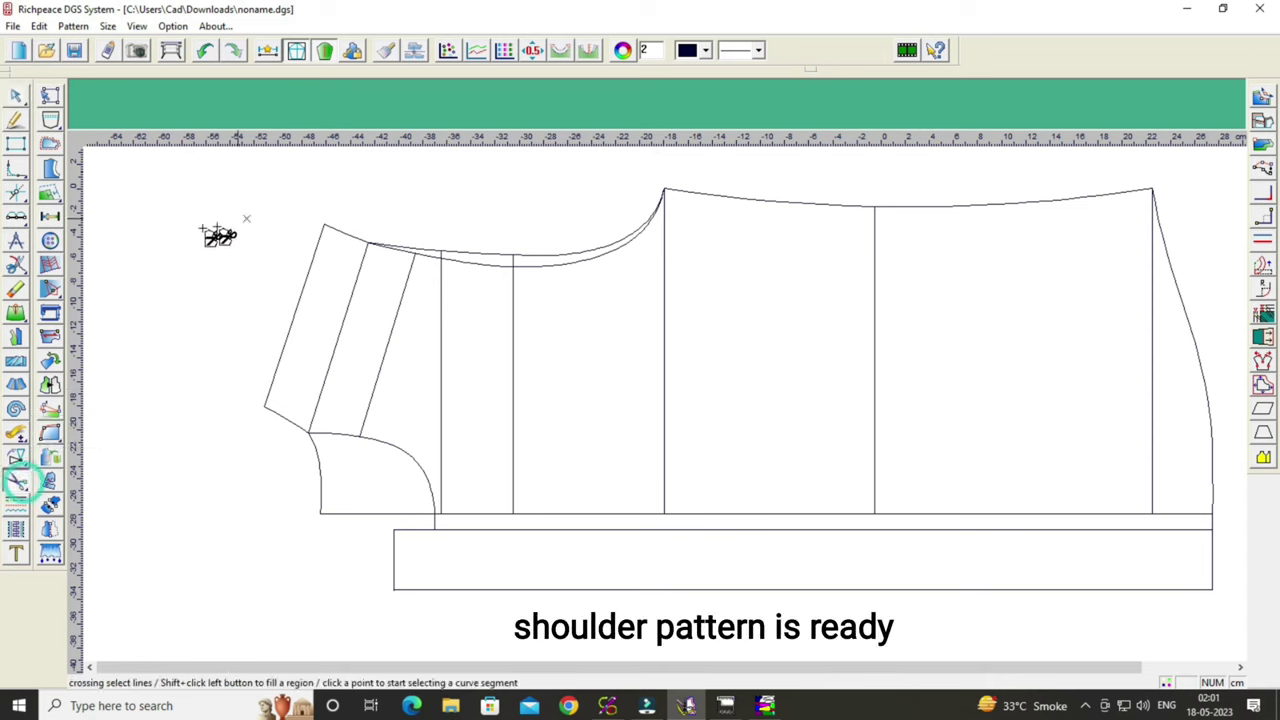
left_click(440, 397)
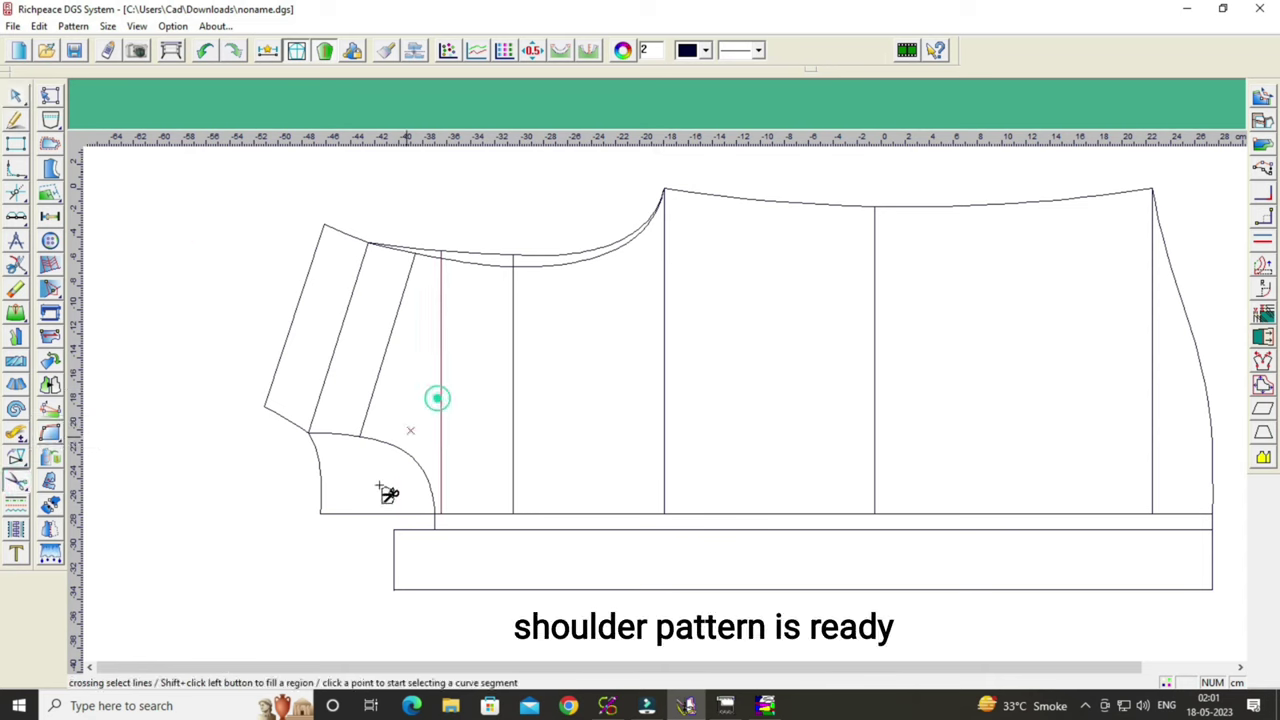
left_click(376, 516)
left_click(322, 494)
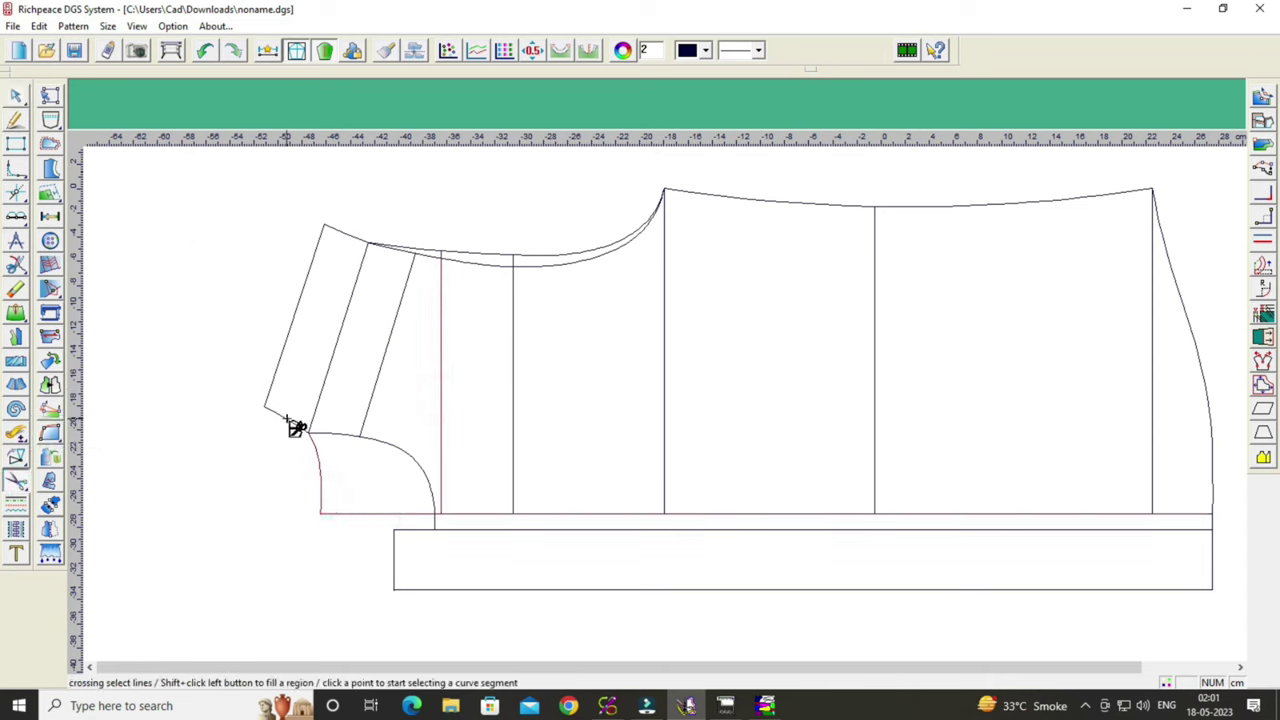
left_click(272, 402)
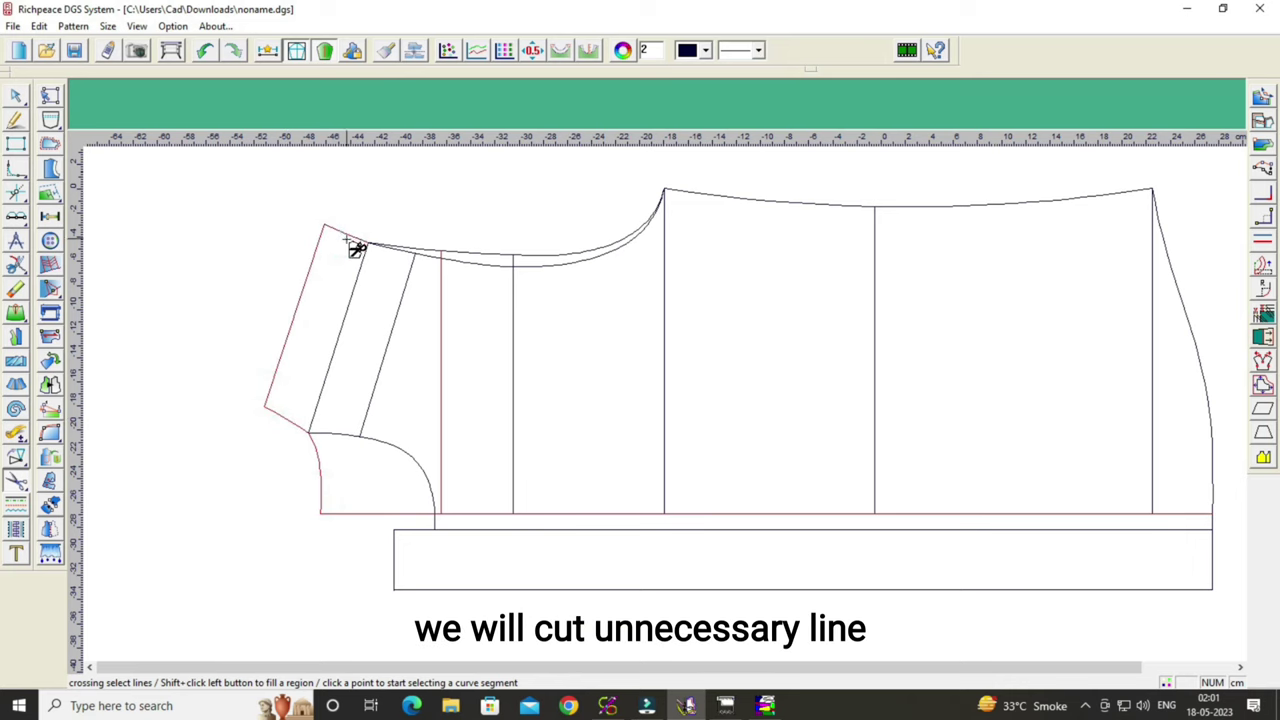
left_click(418, 247)
right_click(494, 180)
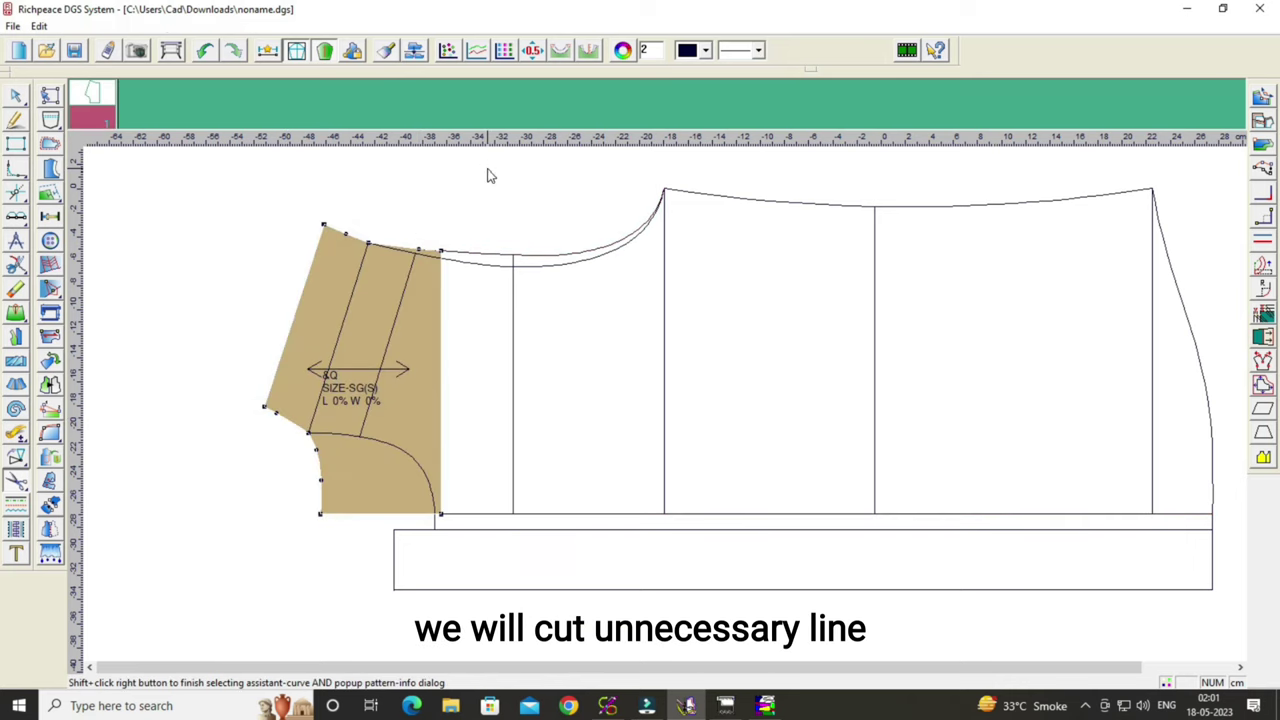
right_click(486, 171)
left_click(577, 183)
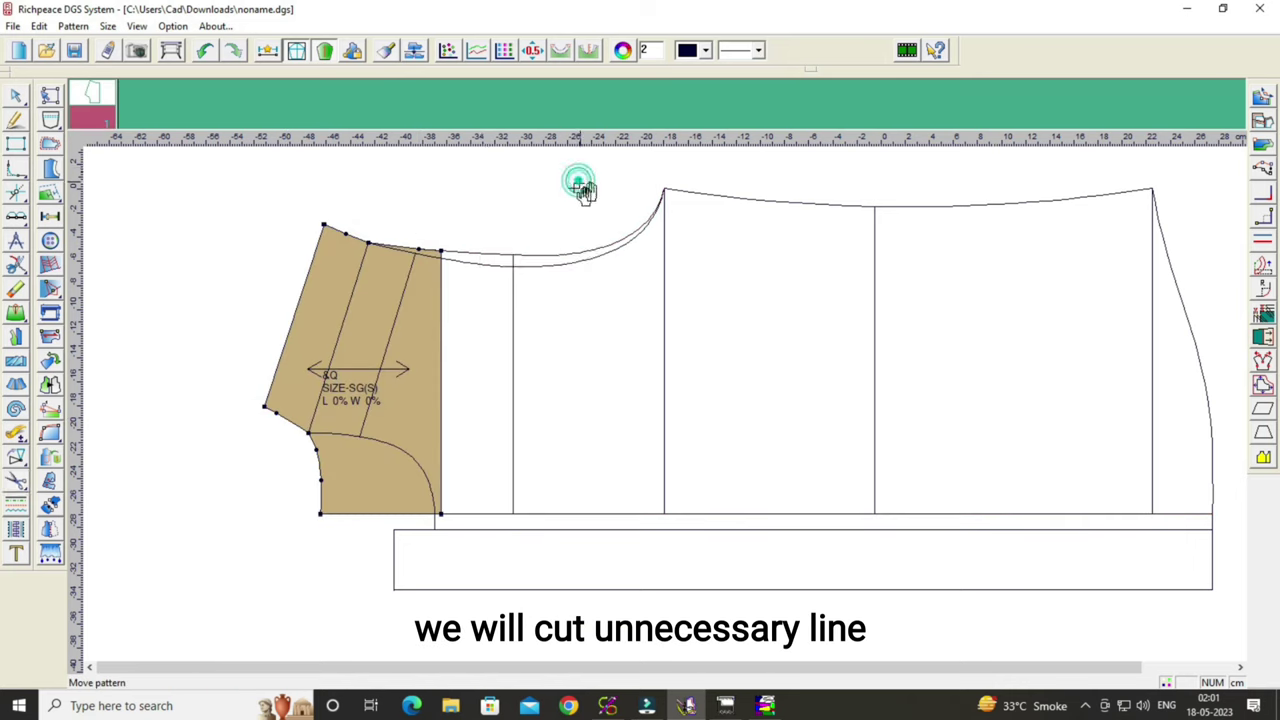
left_click(203, 50)
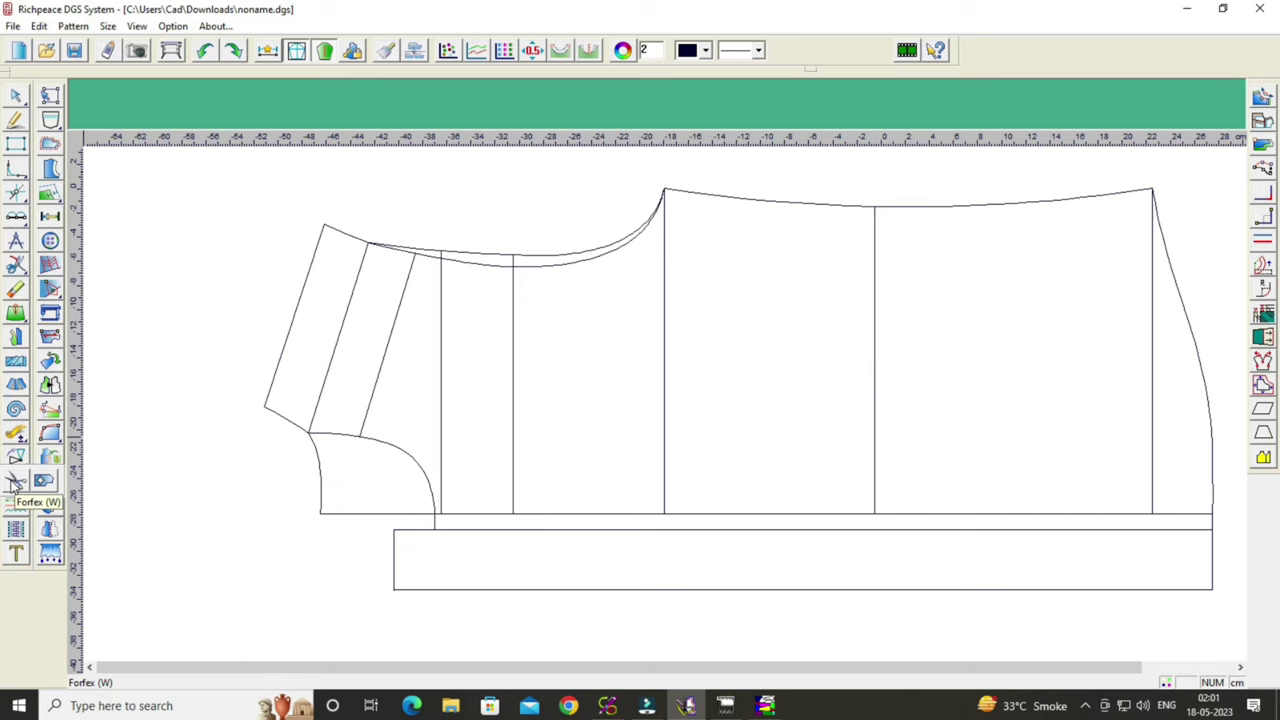
Snip the diagonal line at its armhole intersection with Forfex (W).
left_click(16, 264)
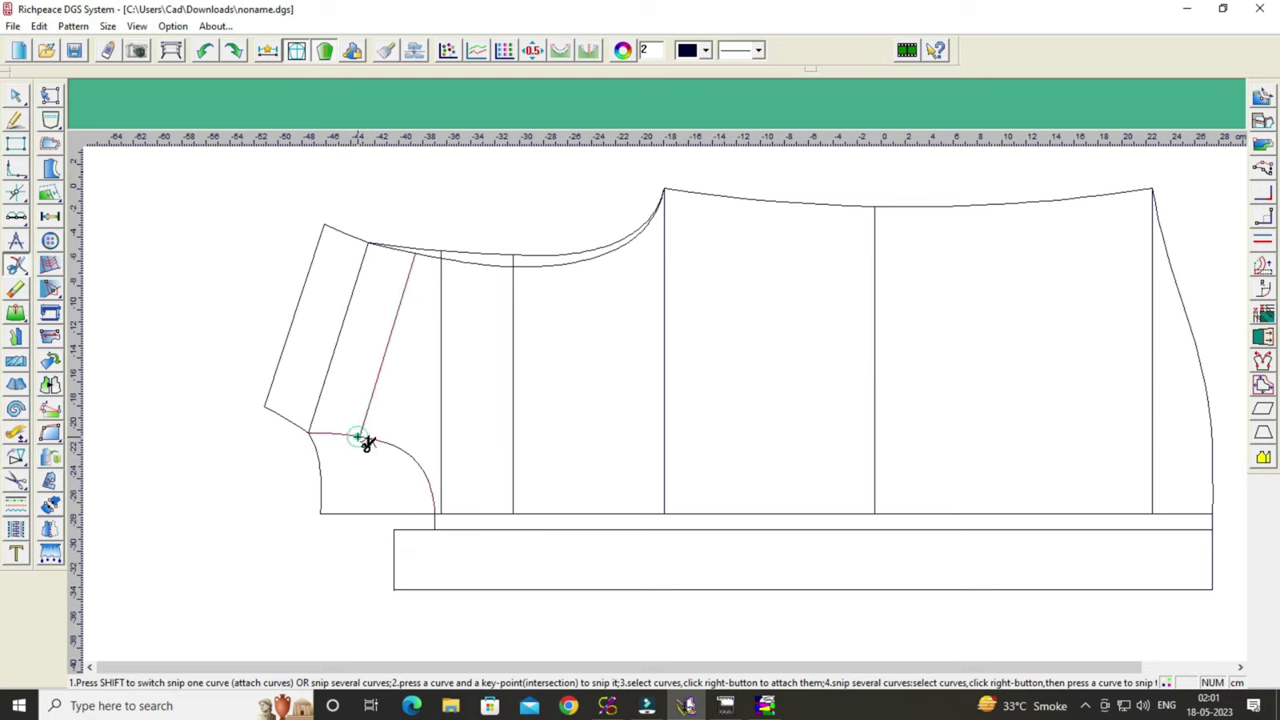
left_click(359, 436)
left_click(18, 95)
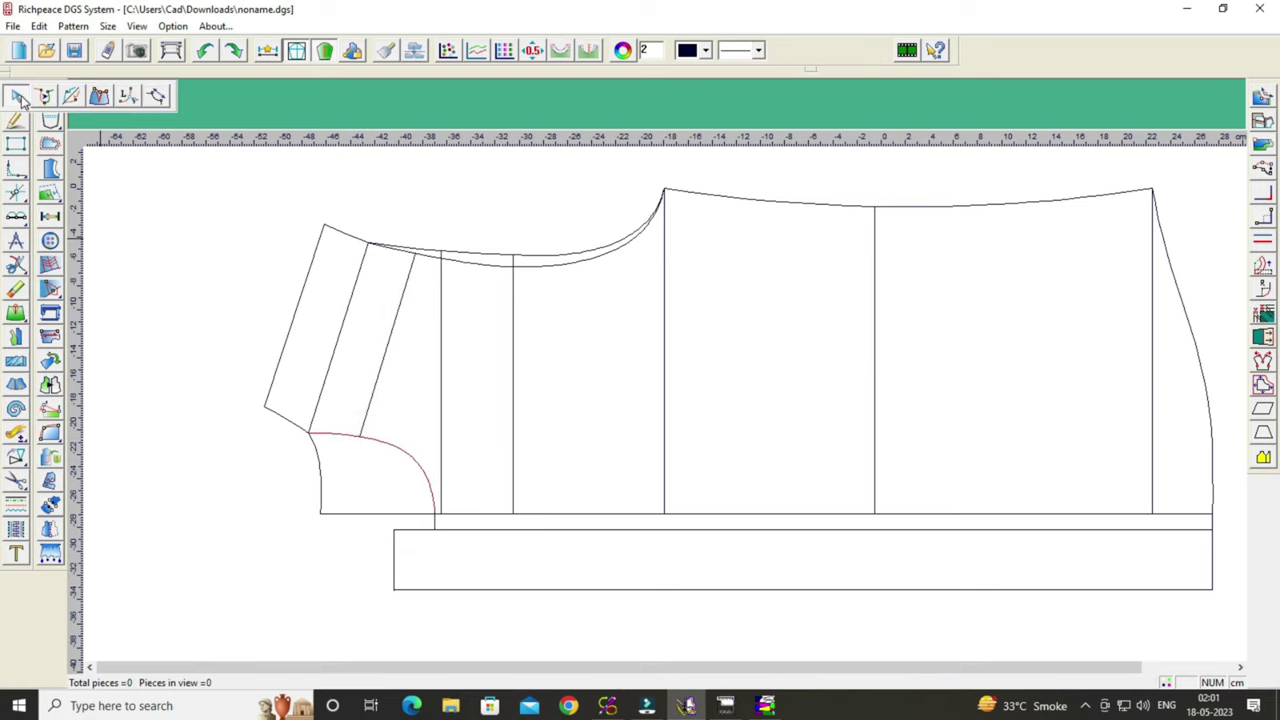
left_click(17, 479)
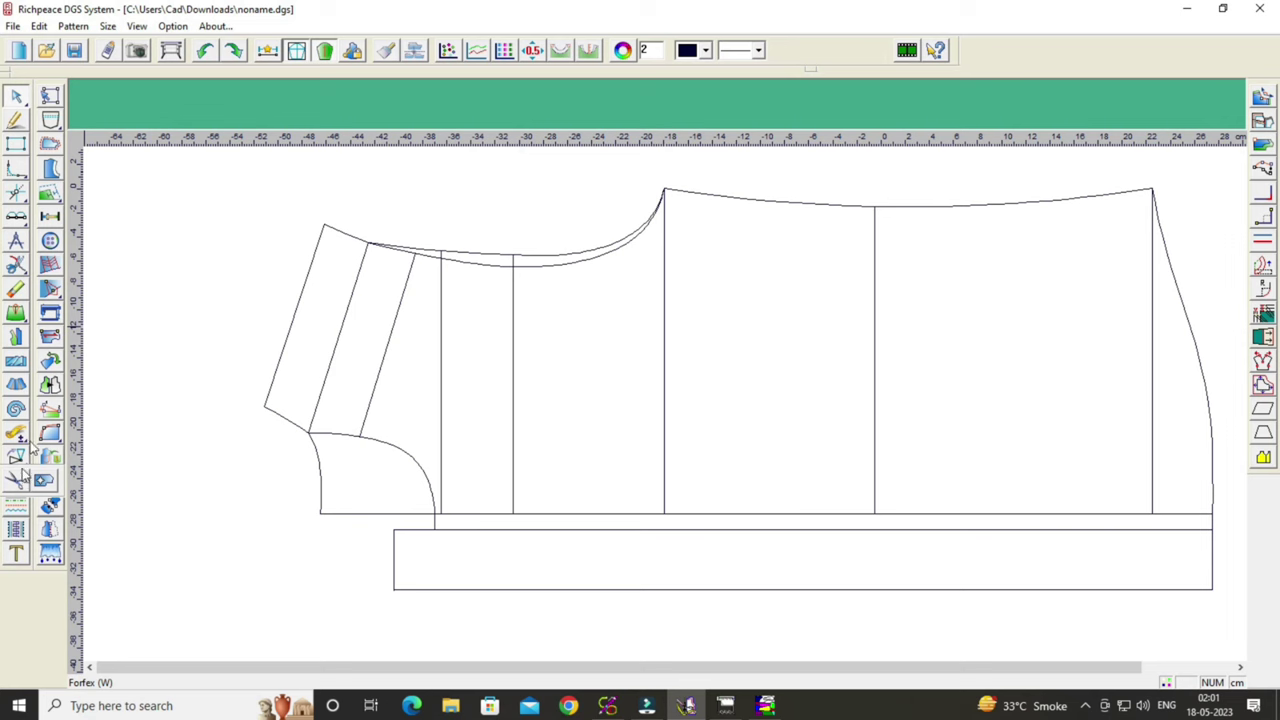
left_click(16, 264)
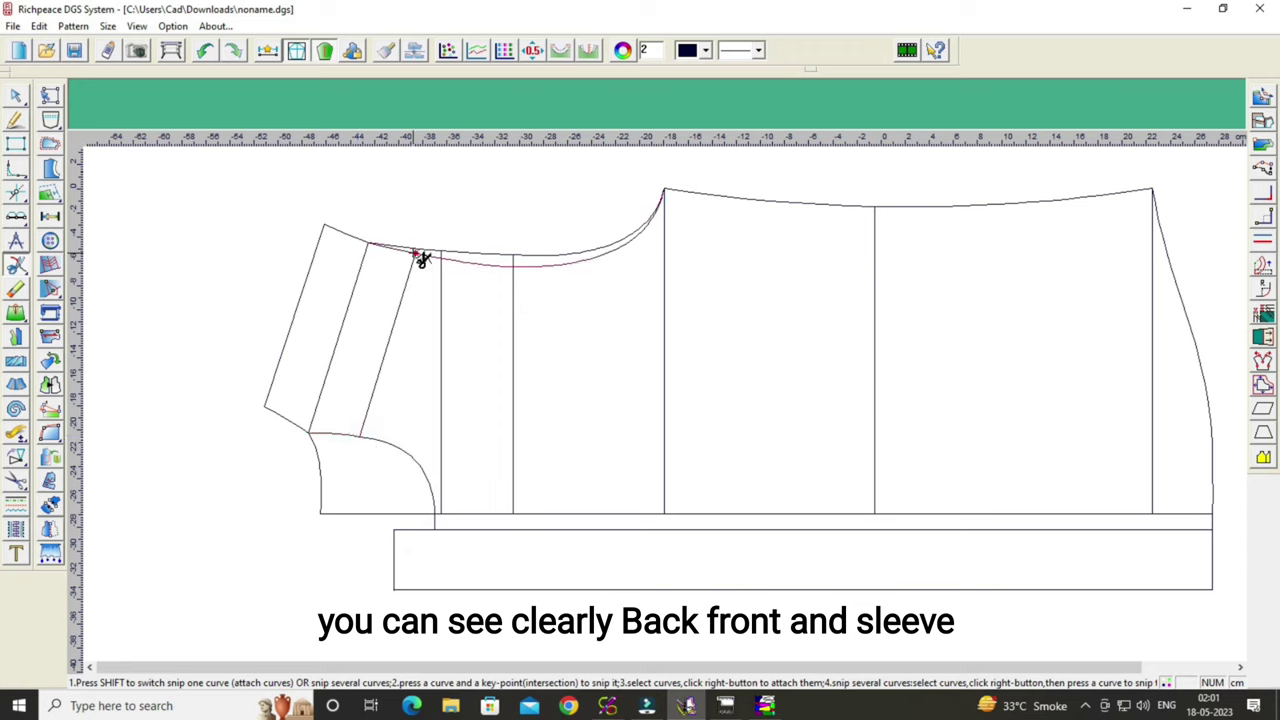
Erase the extra segments at the top and bottom of the front strip.
left_click(17, 288)
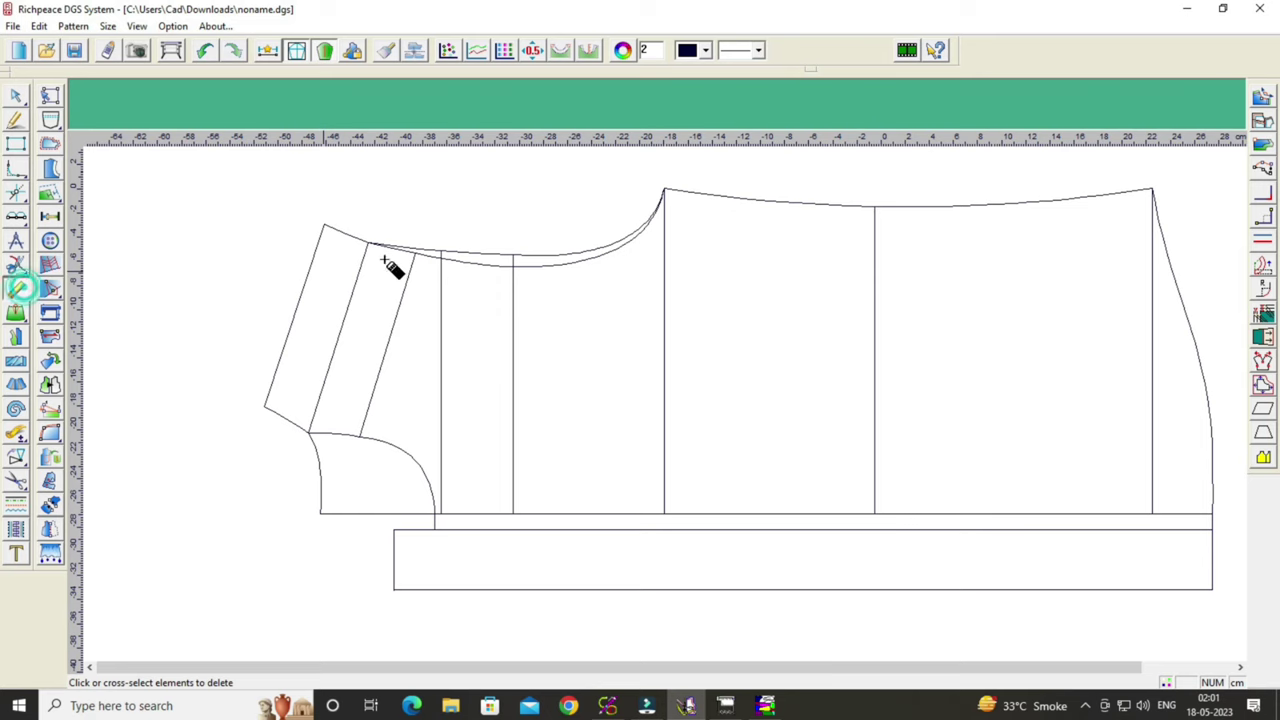
left_click(391, 254)
left_click(334, 435)
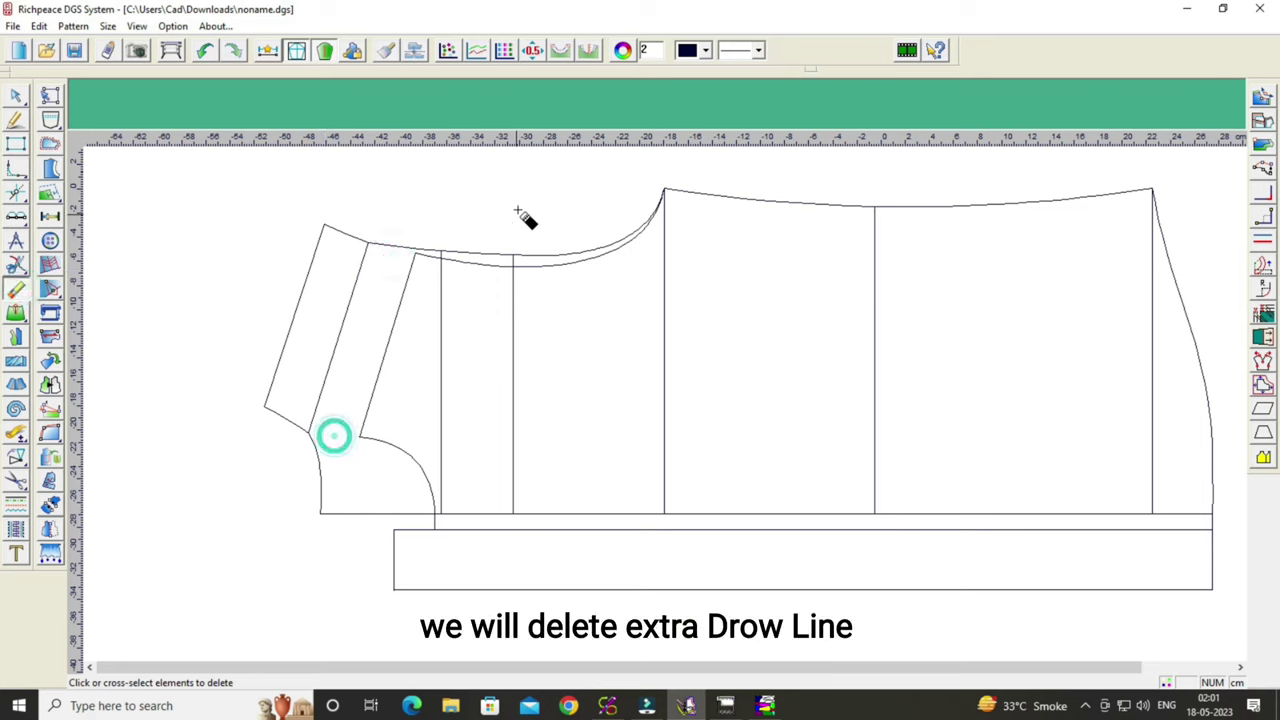
right_click(517, 211)
left_click(610, 213)
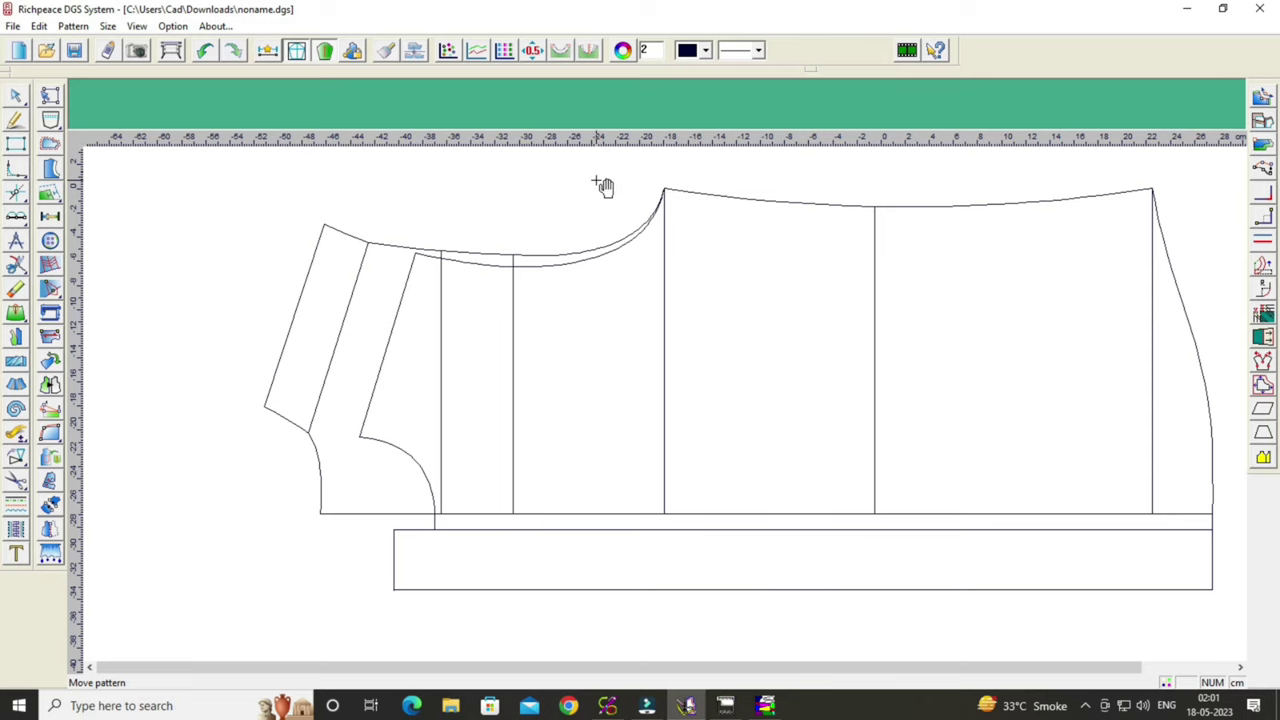
scroll(603, 187, "right", 1)
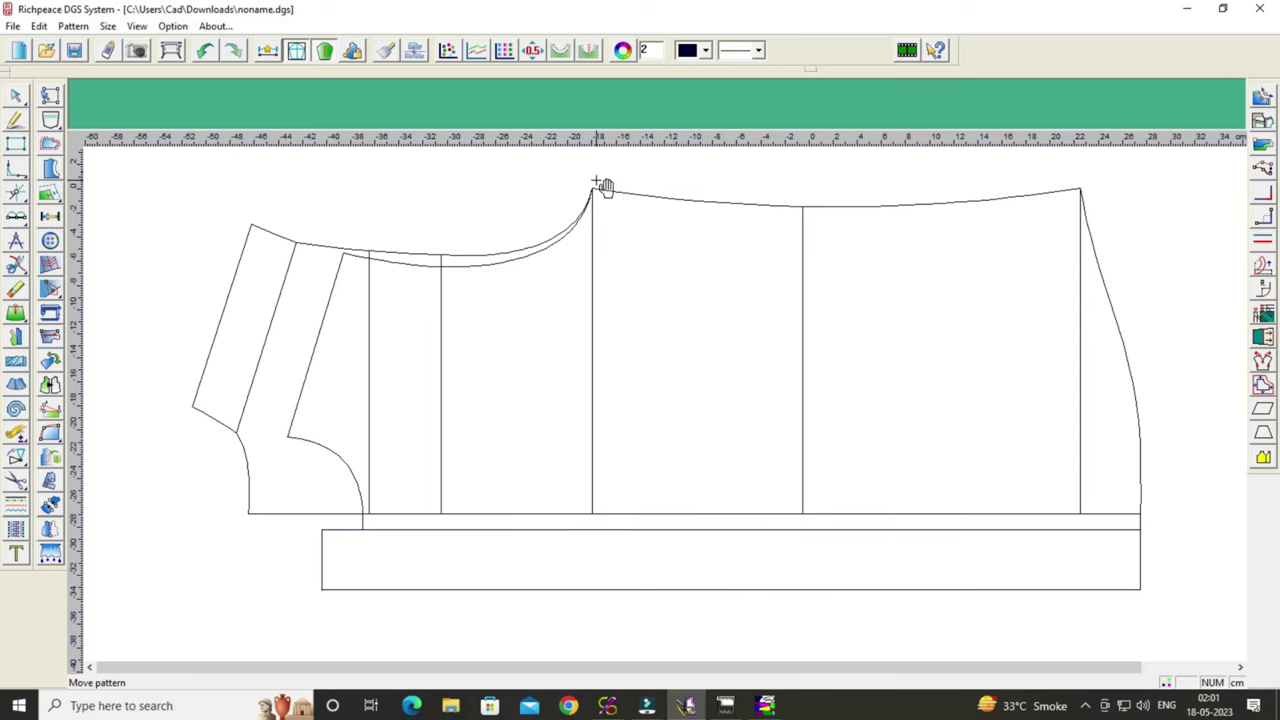
scroll(603, 187, "up", 1)
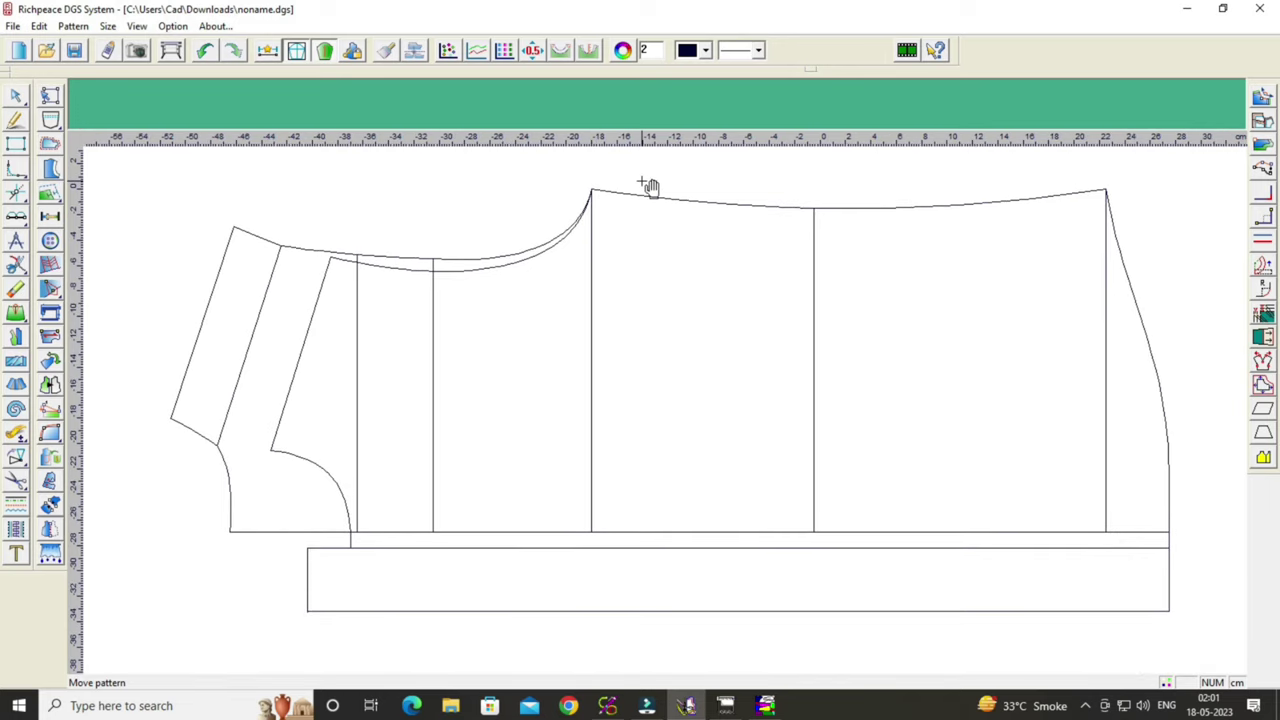
Offset the neckline curve's front-corner end by -3 vertically and reshape the curve.
left_click(15, 95)
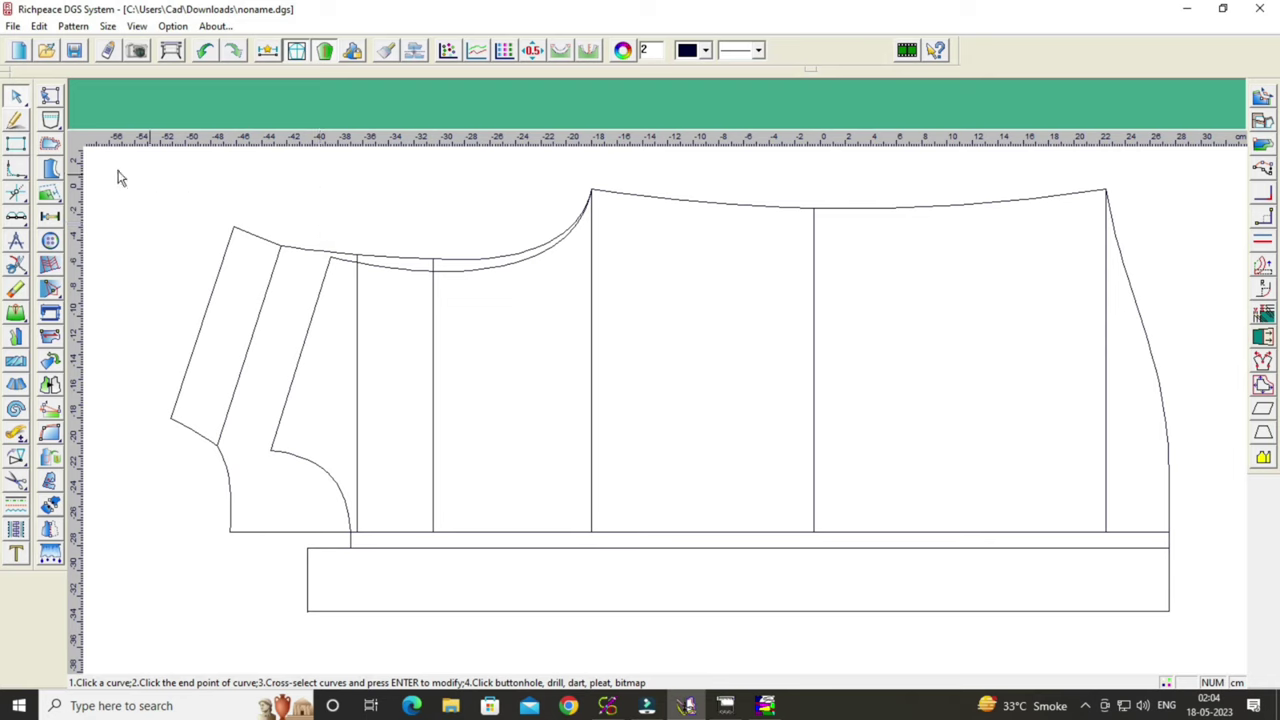
left_click(15, 95)
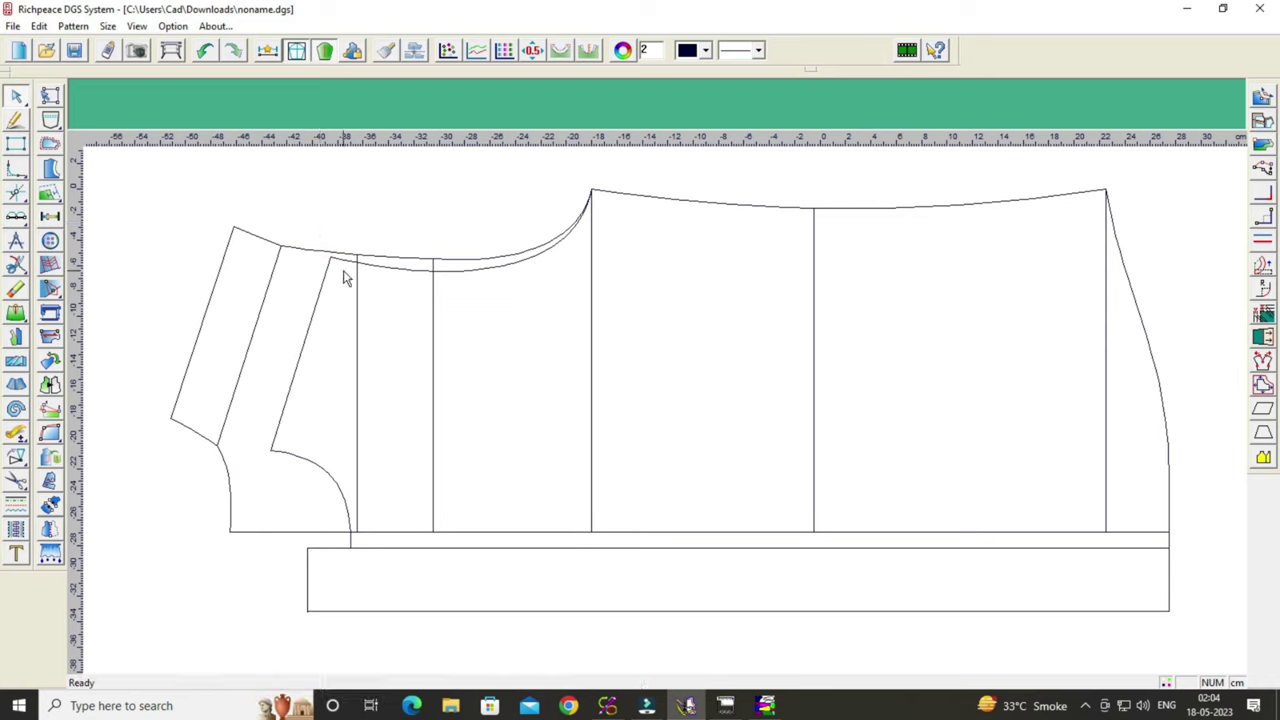
left_click(342, 270)
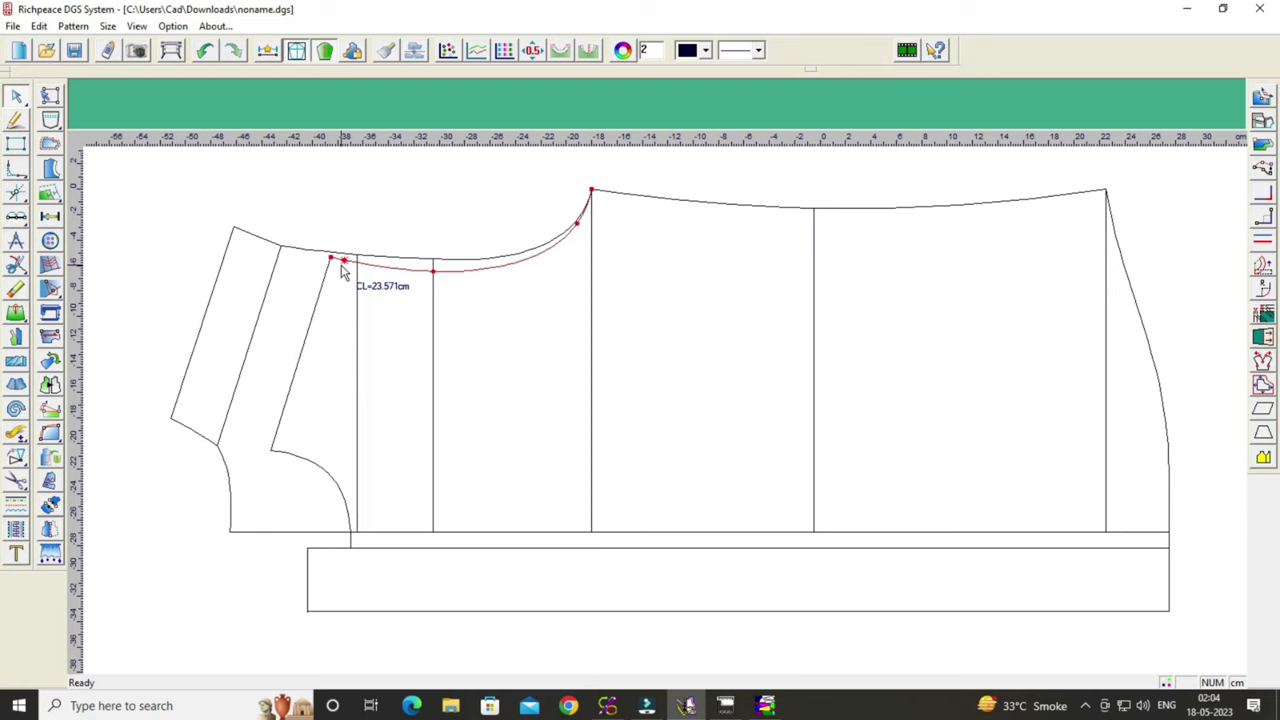
right_click(337, 284)
left_click(336, 270)
right_click(446, 305)
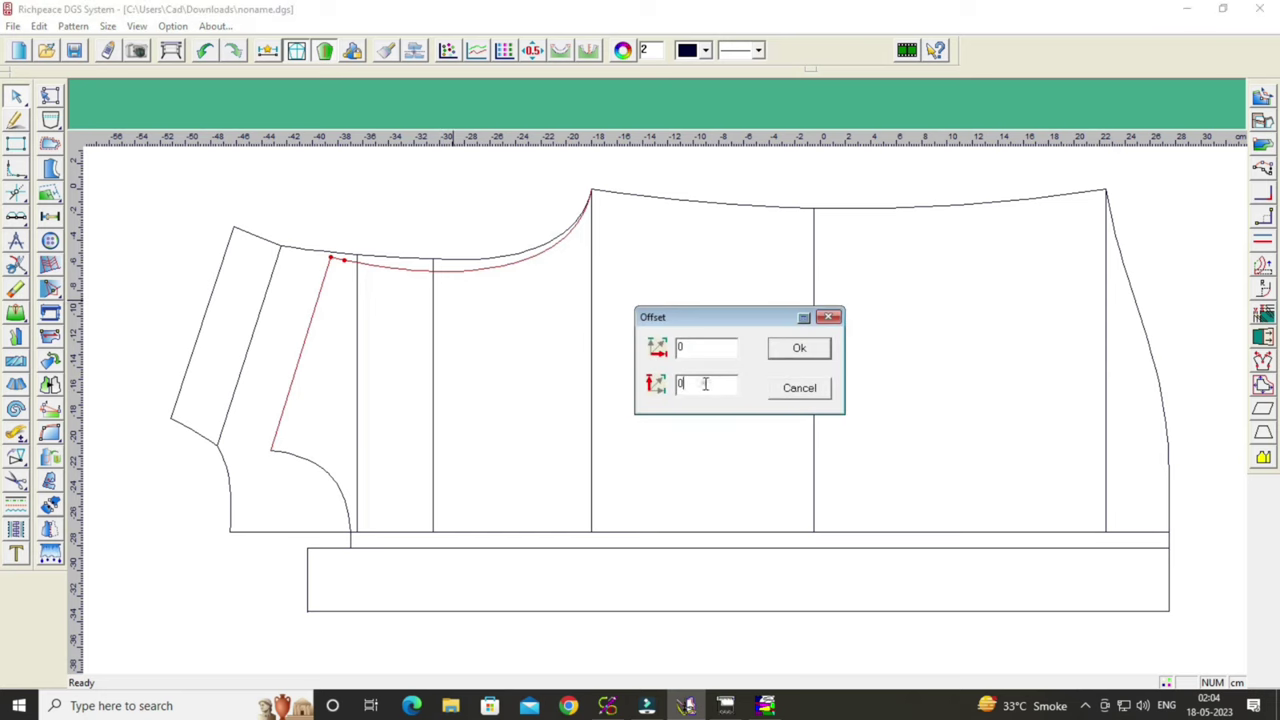
key("BackSpace")
type("3")
left_click(799, 349)
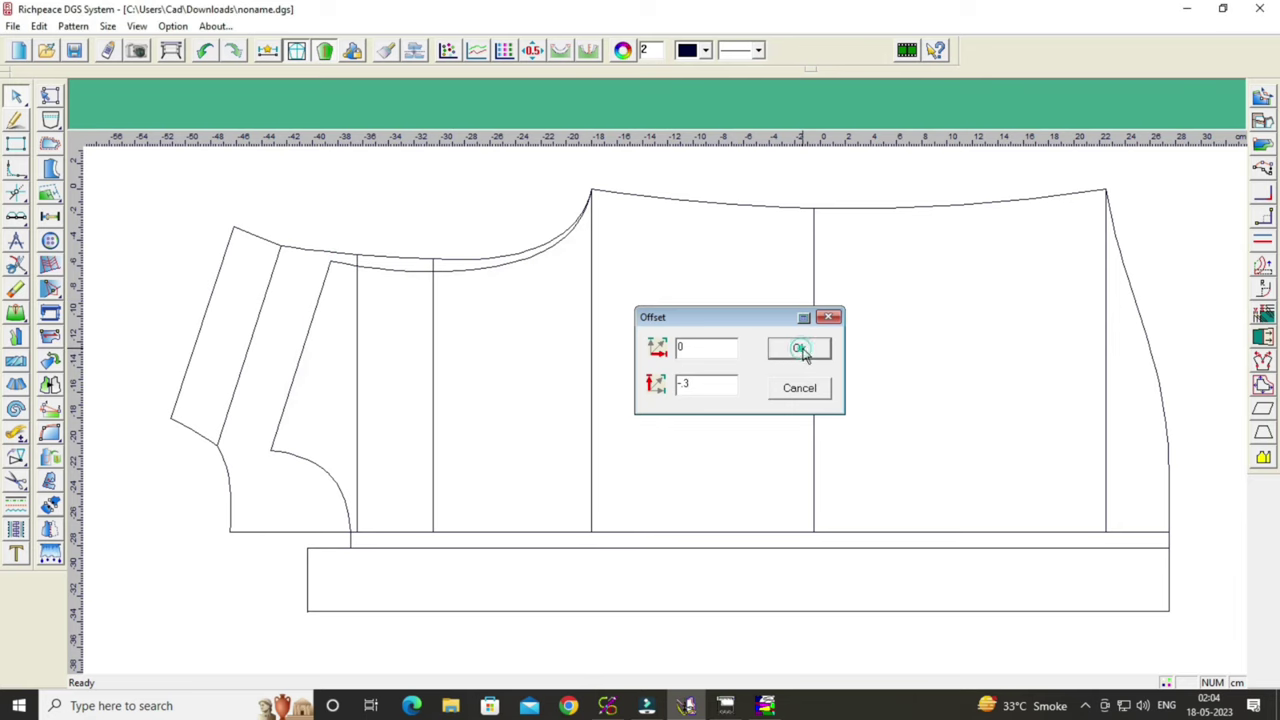
left_click_drag(345, 270, 363, 276)
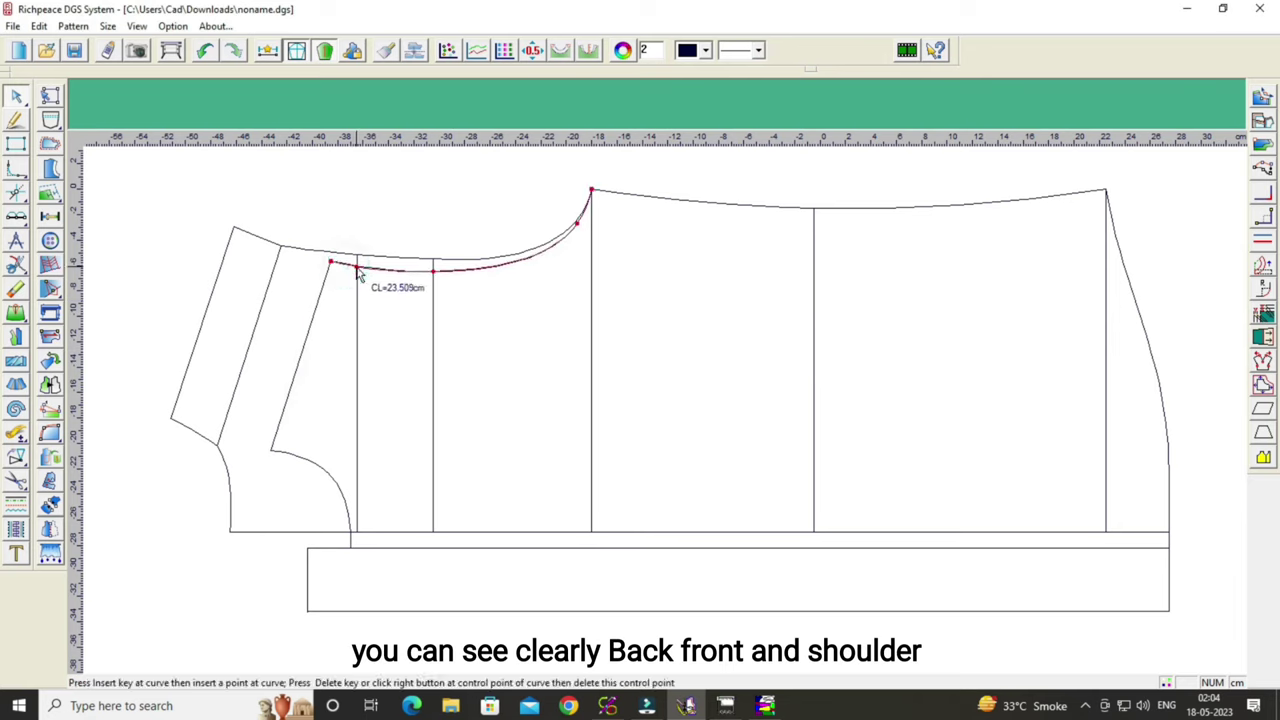
right_click(372, 285)
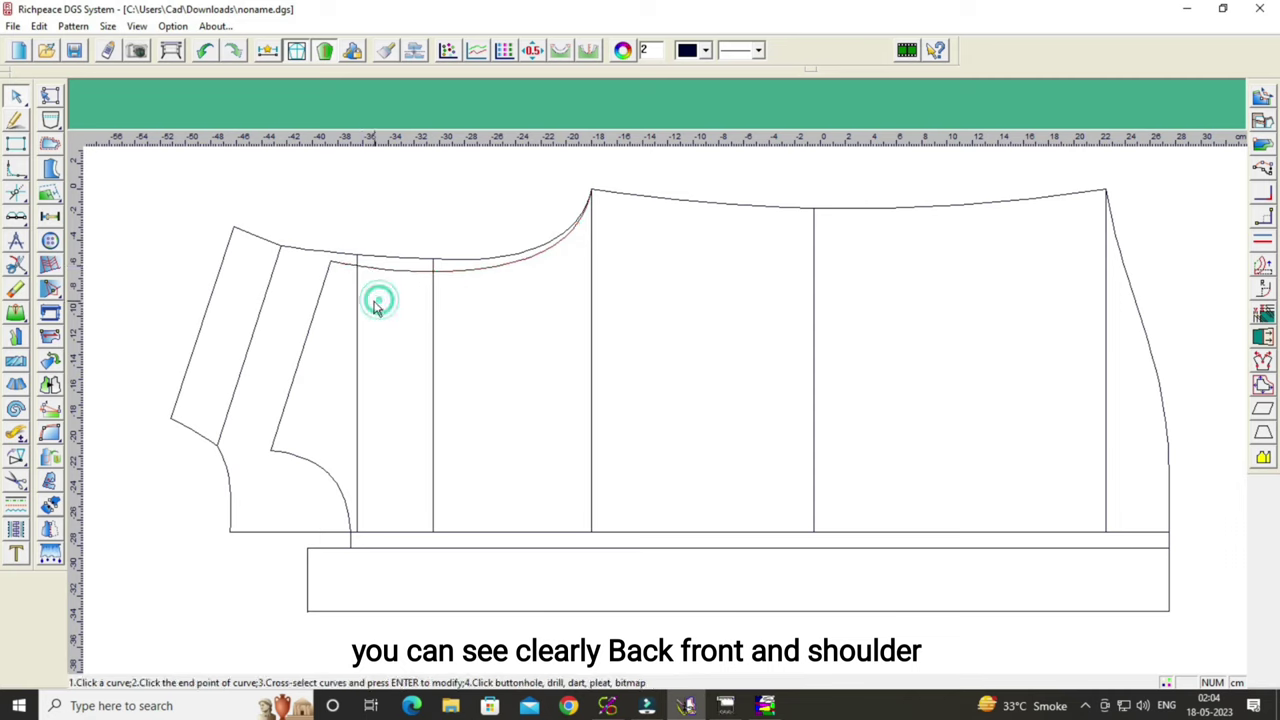
Offset the short upper-left curve's end by -3 and check the result.
left_click(232, 226)
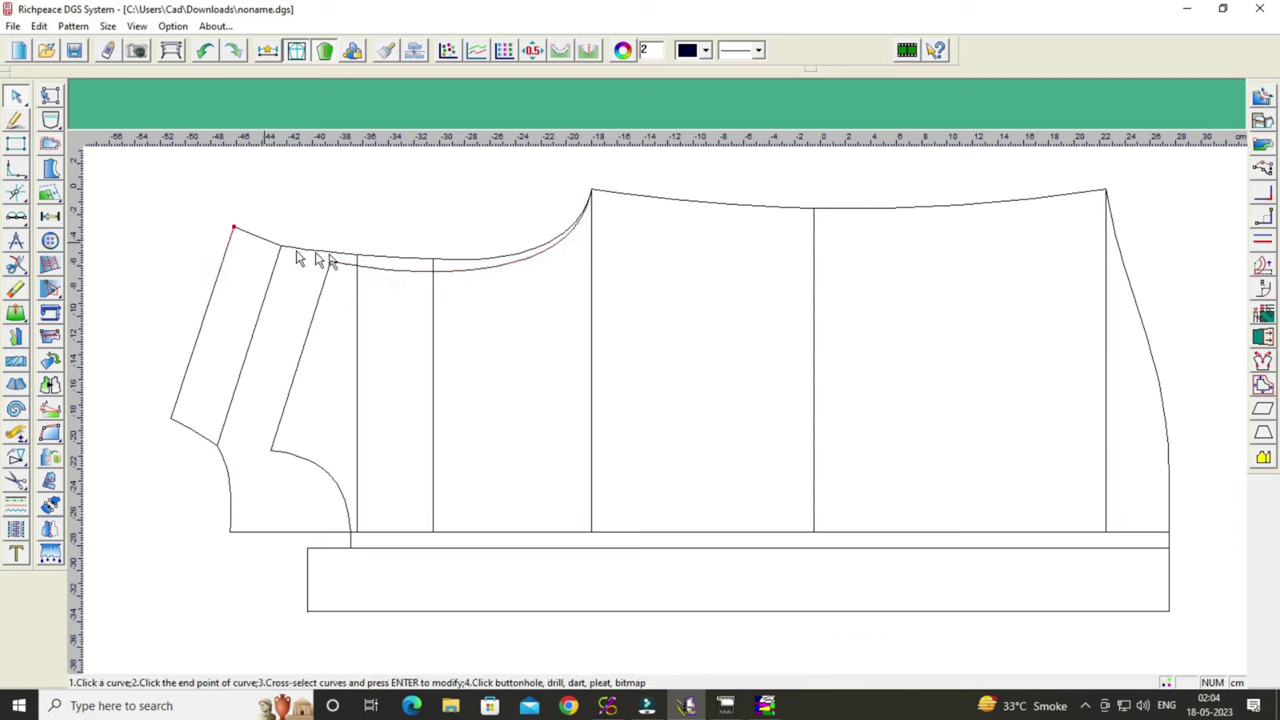
left_click(580, 360)
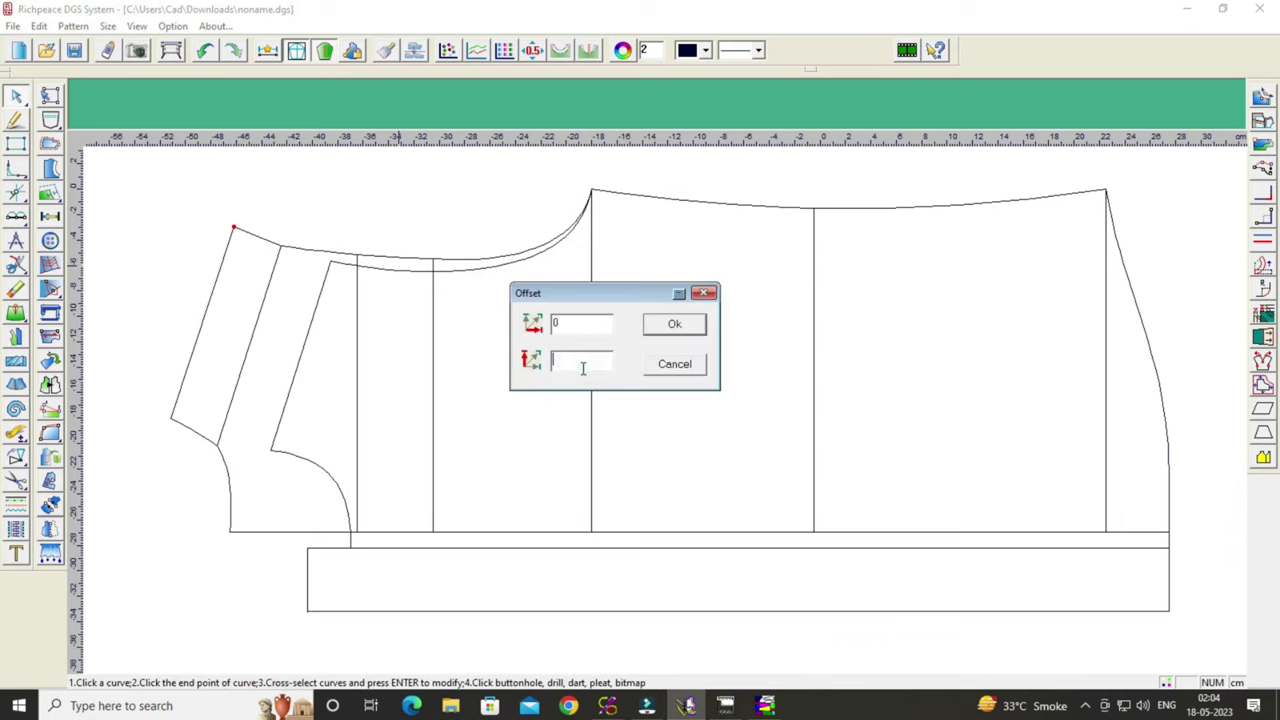
type("1-3")
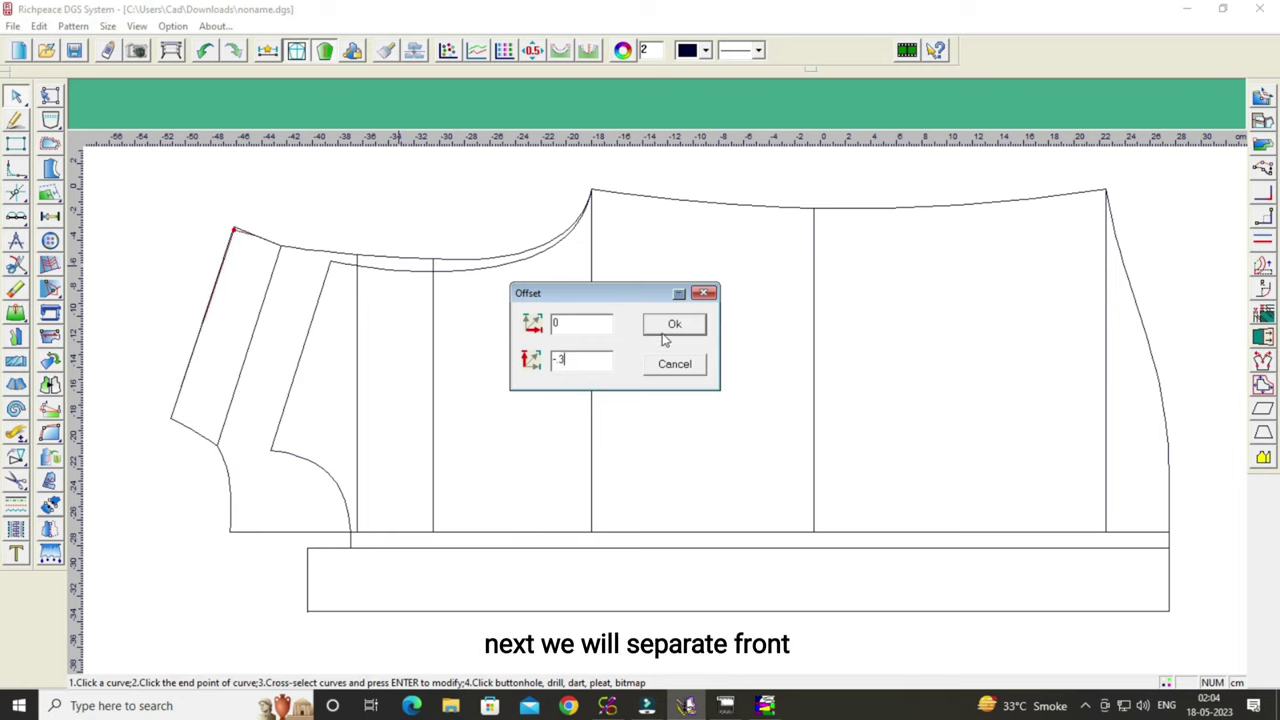
left_click(670, 328)
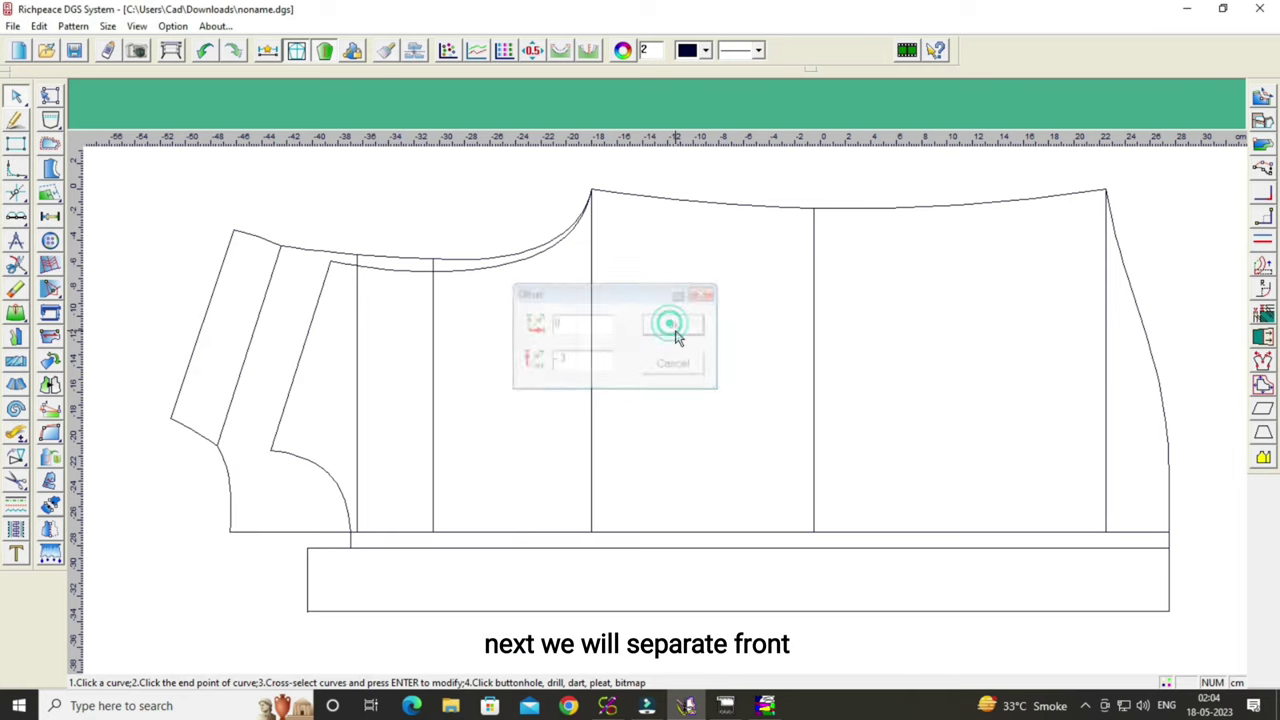
left_click(257, 241)
right_click(260, 238)
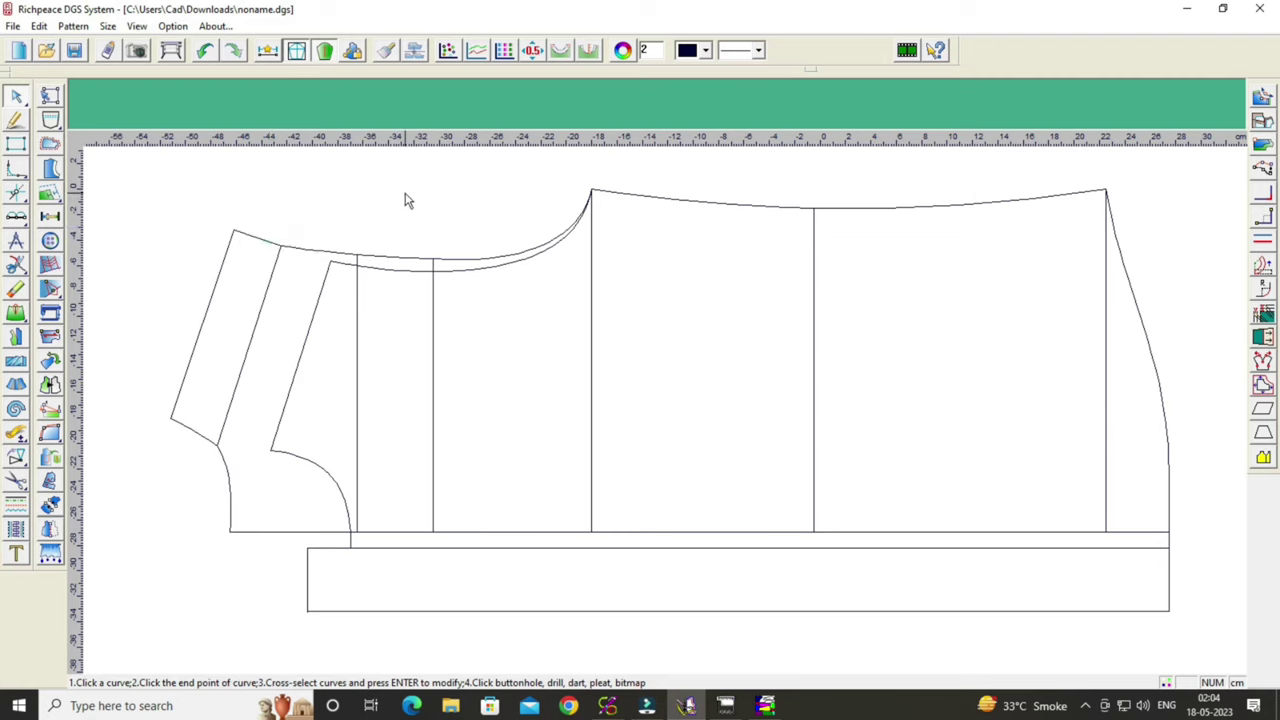
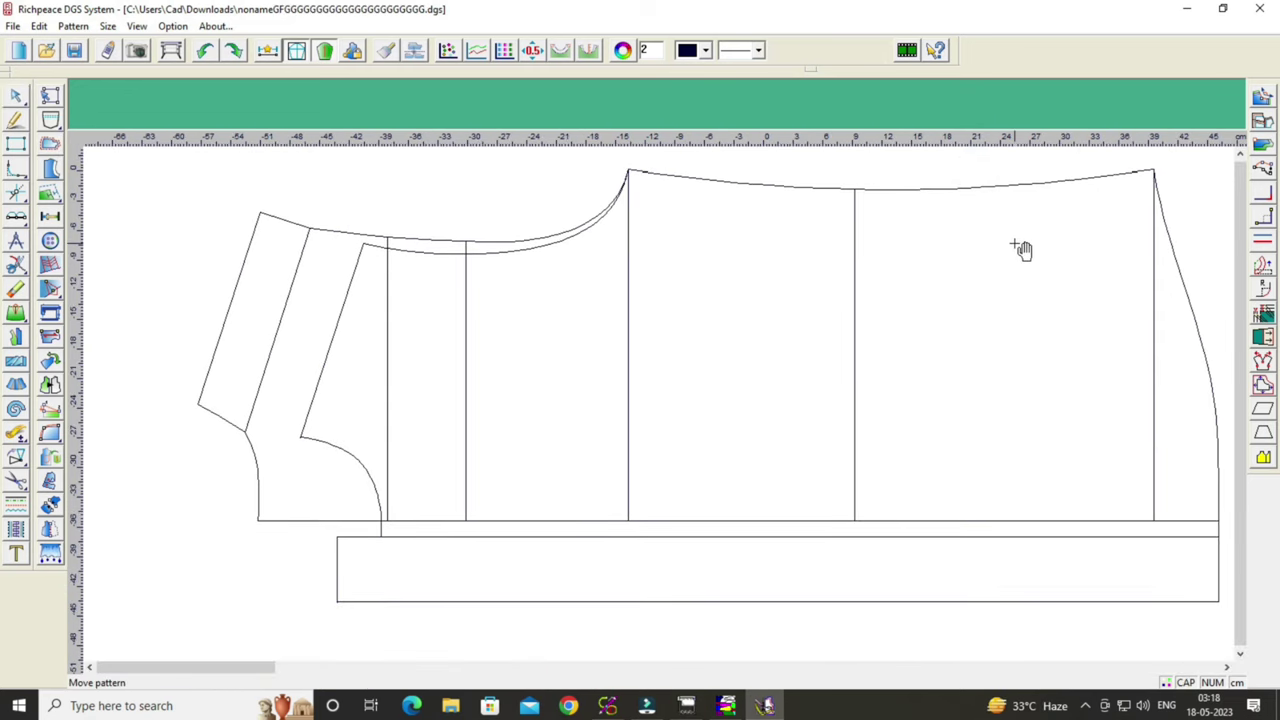
Select the body's curved right side and all edges of the lower band for cutting.
scroll(1020, 249, "right", 2)
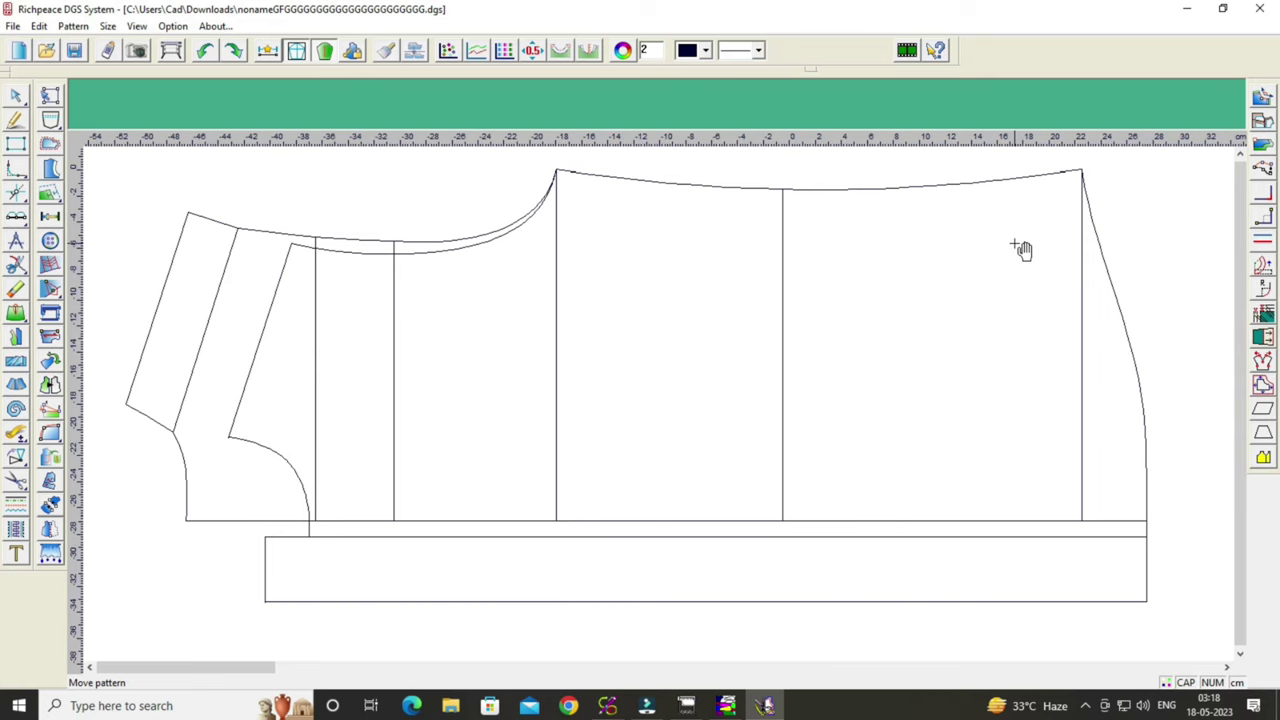
scroll(1010, 252, "left", 2)
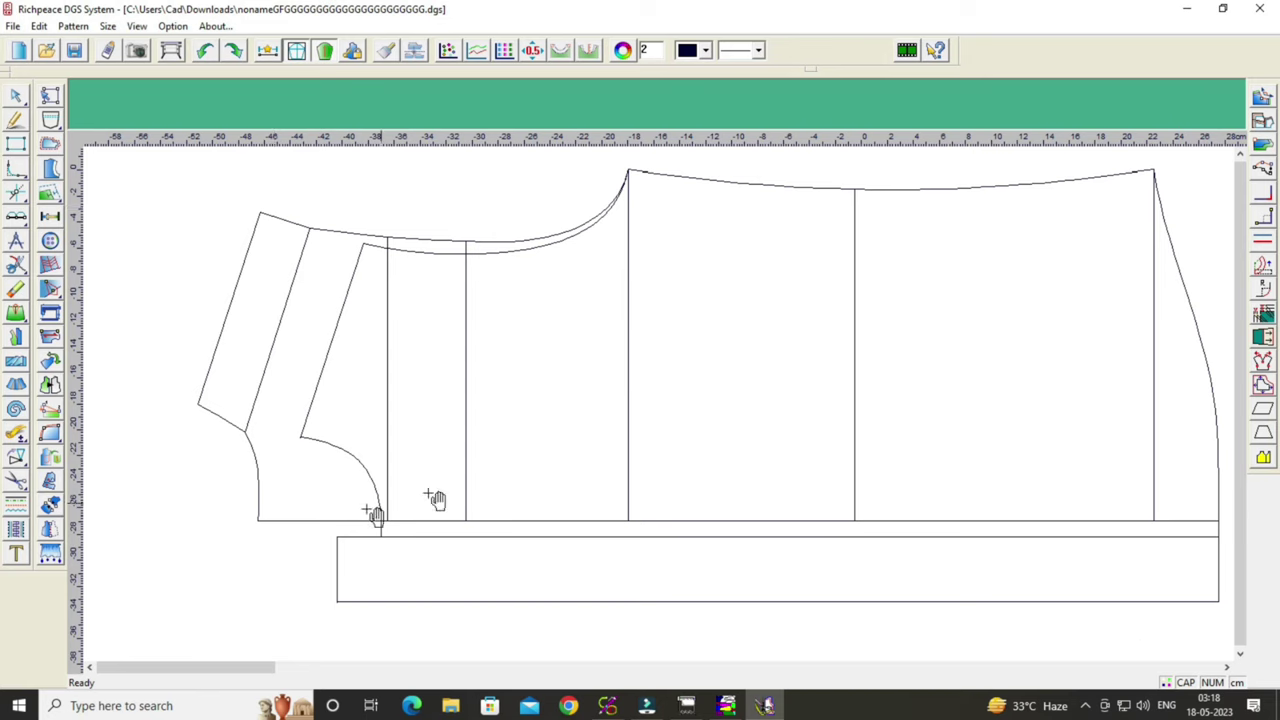
left_click(16, 480)
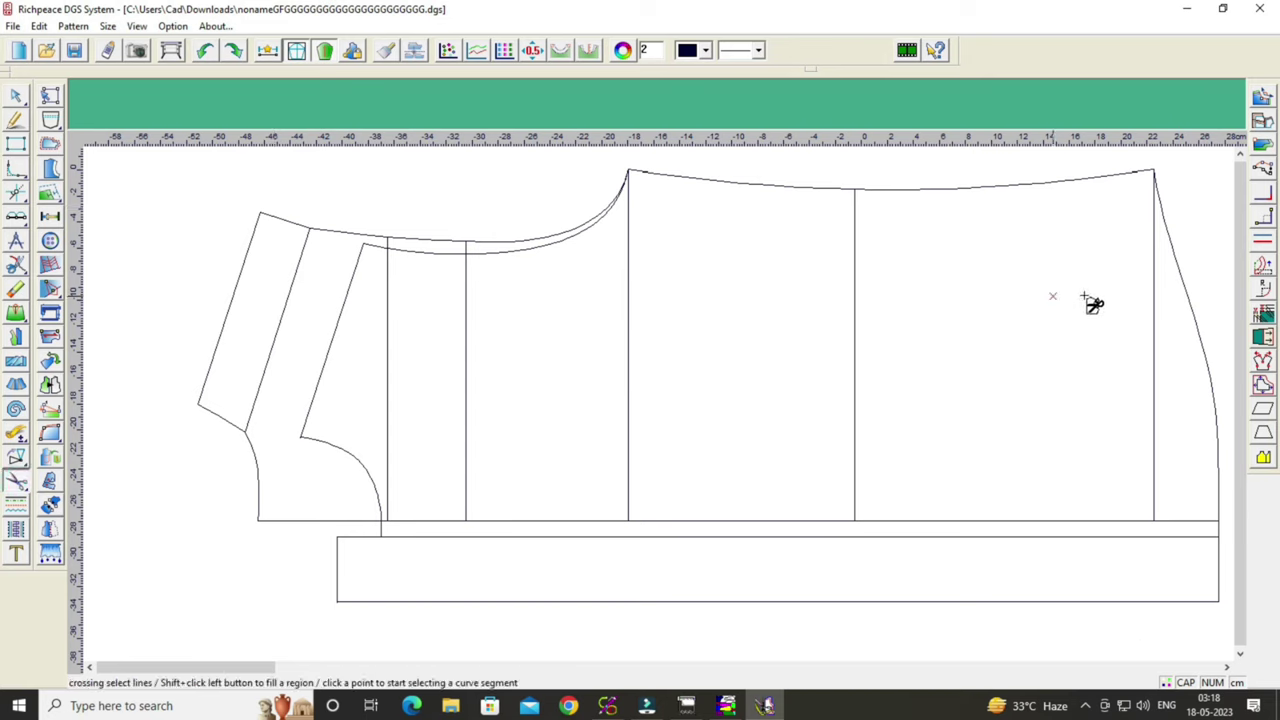
left_click(1174, 278)
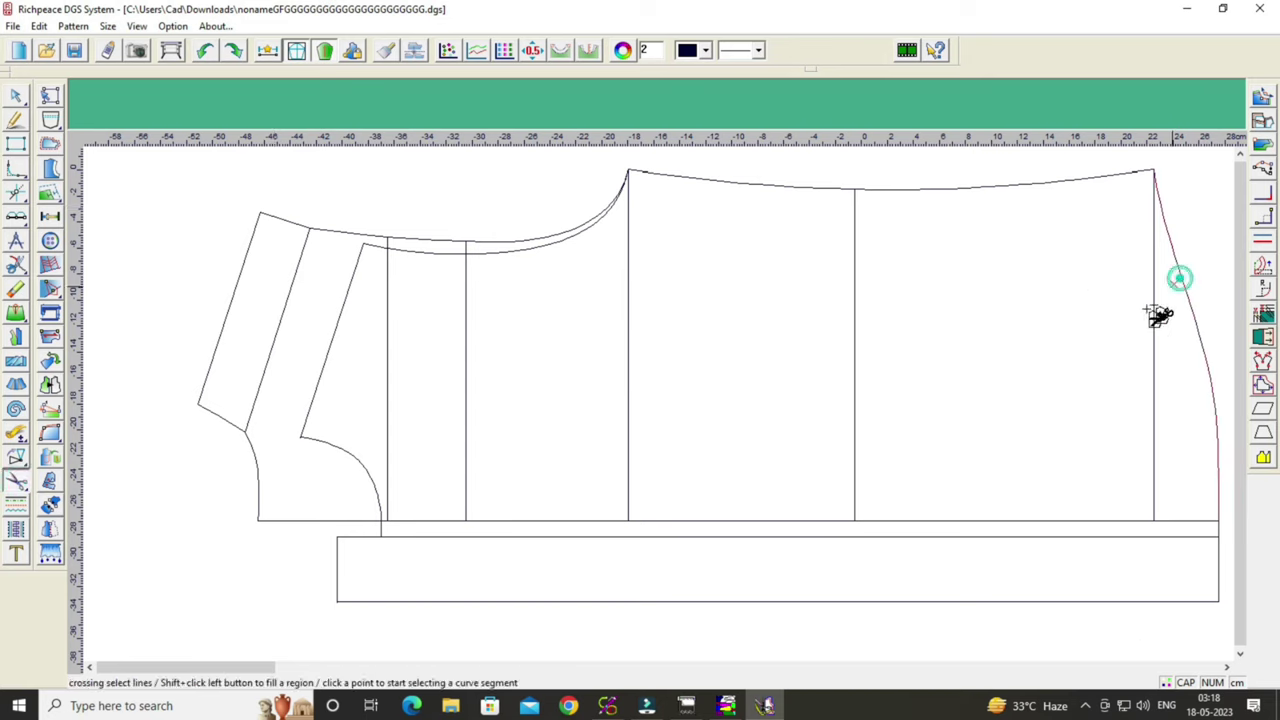
left_click(1180, 521, "shift")
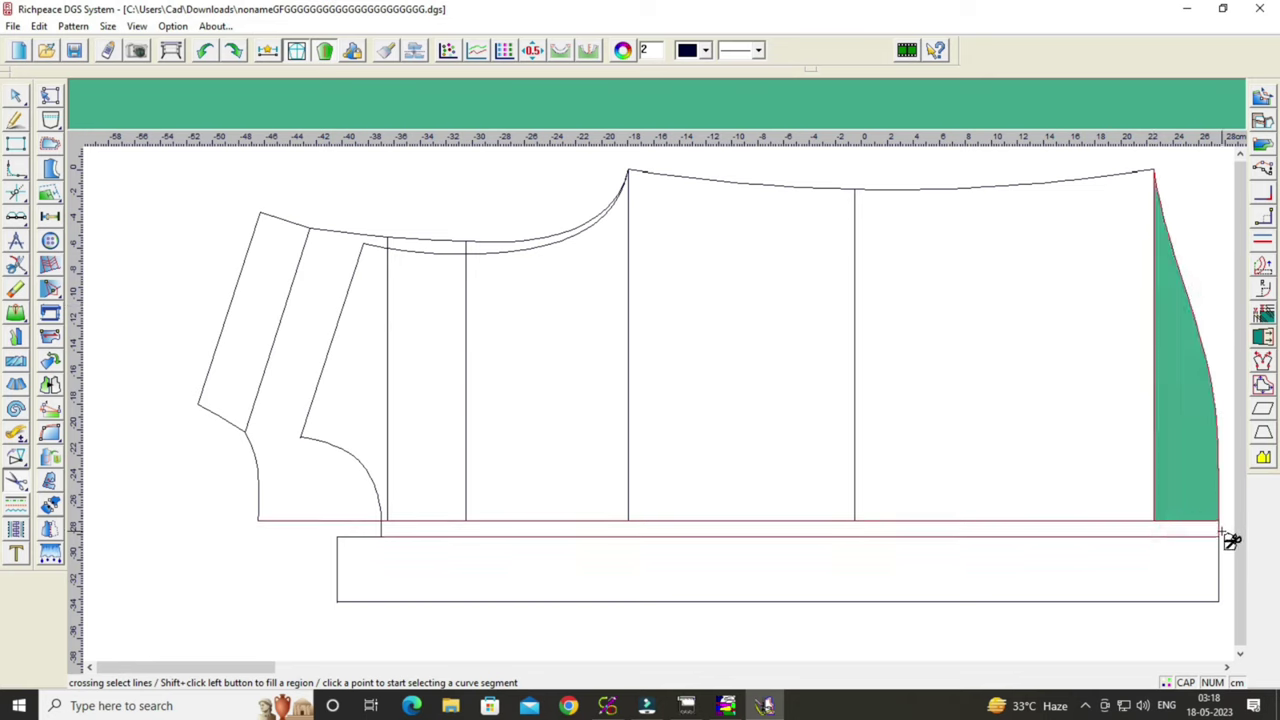
left_click(1205, 598)
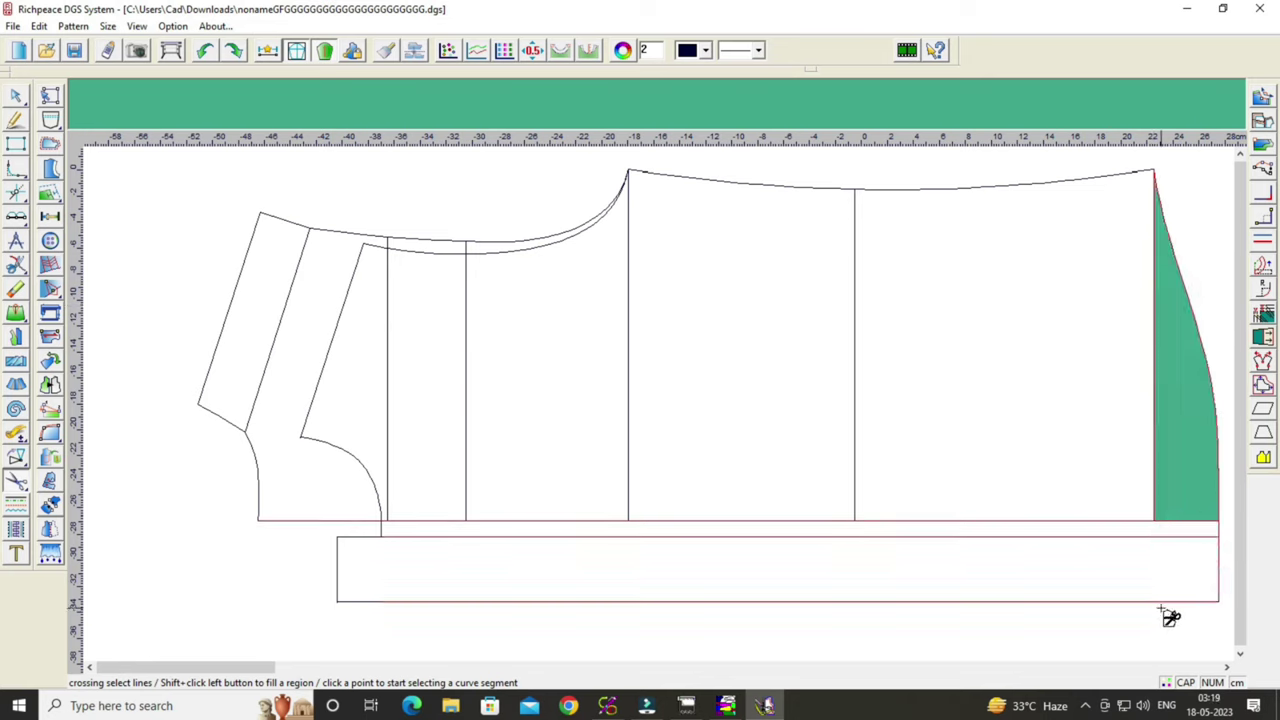
left_click(337, 586)
left_click(358, 537)
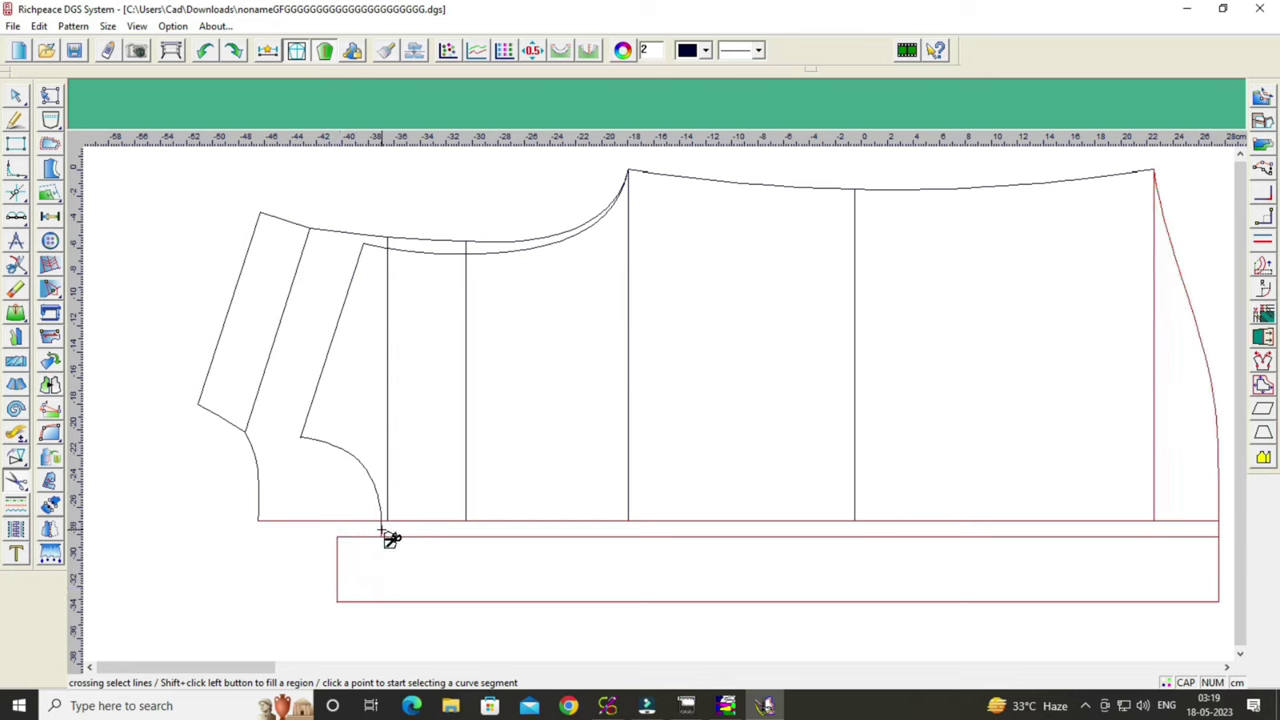
left_click(382, 530)
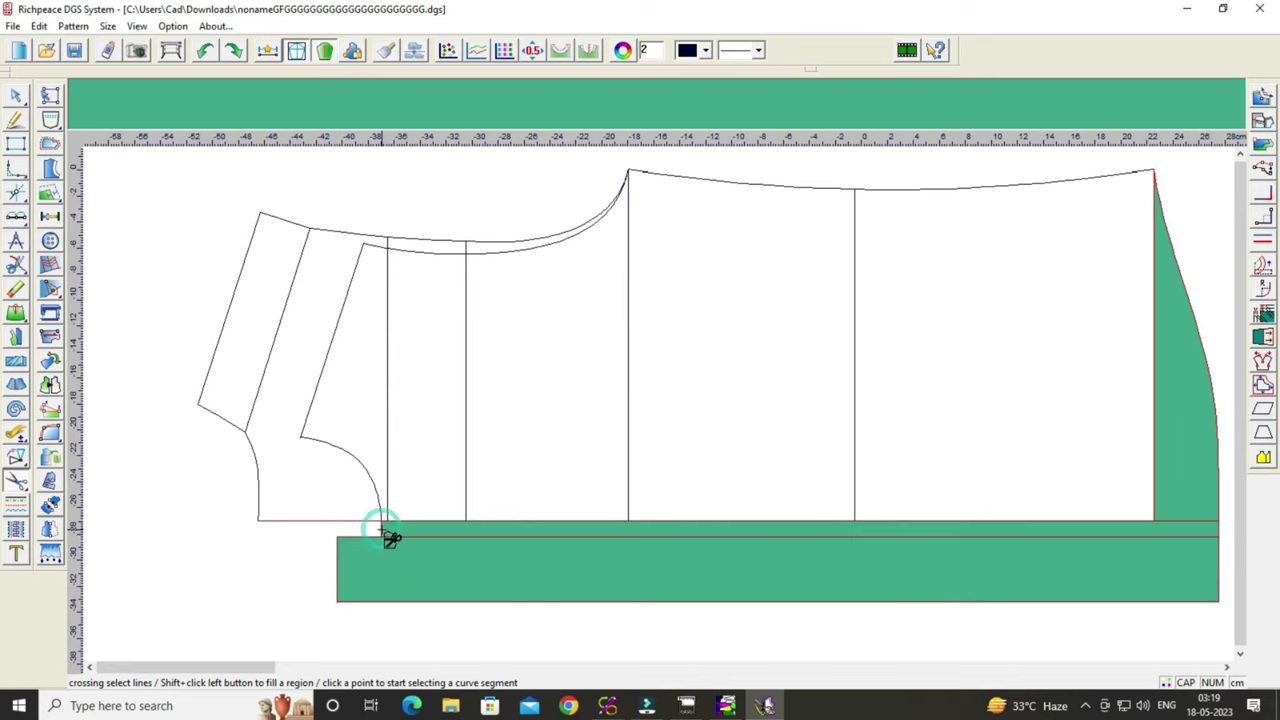
Add the main body up to the neckline plus its interior vertical lines, creating the SIZE-(L) piece.
left_click(318, 398)
left_click(440, 256)
left_click(704, 180)
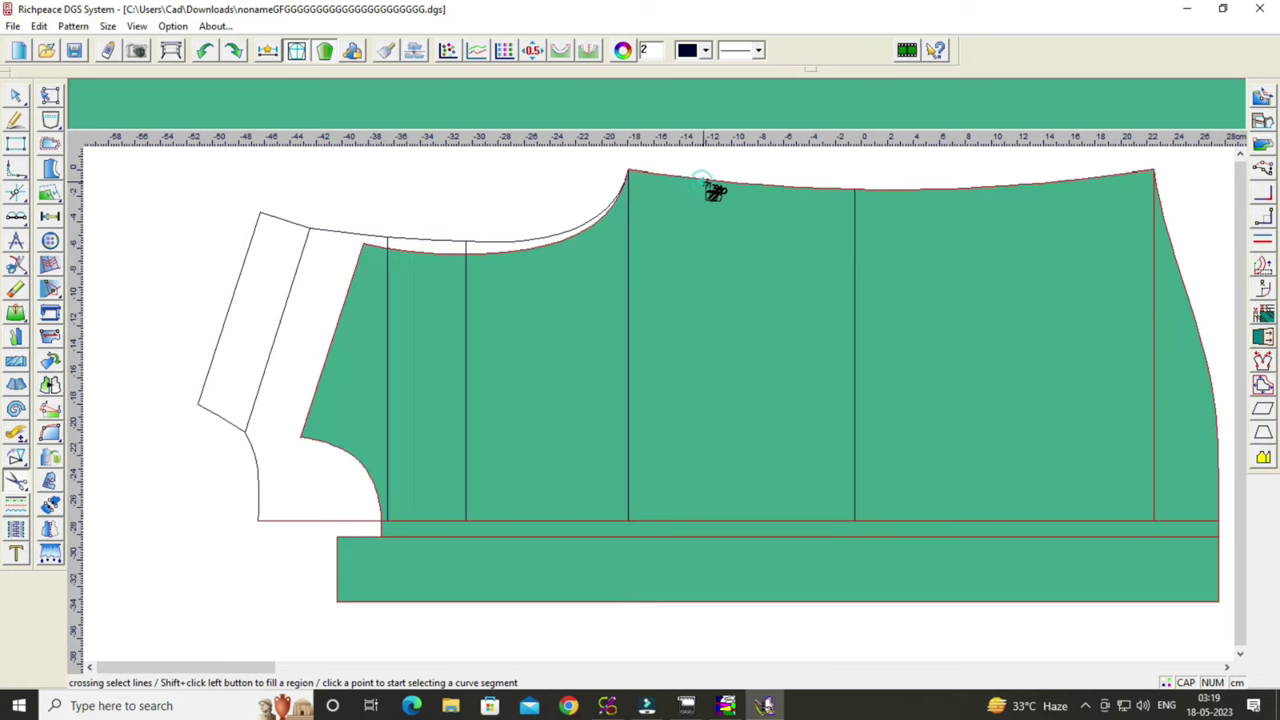
left_click(855, 305)
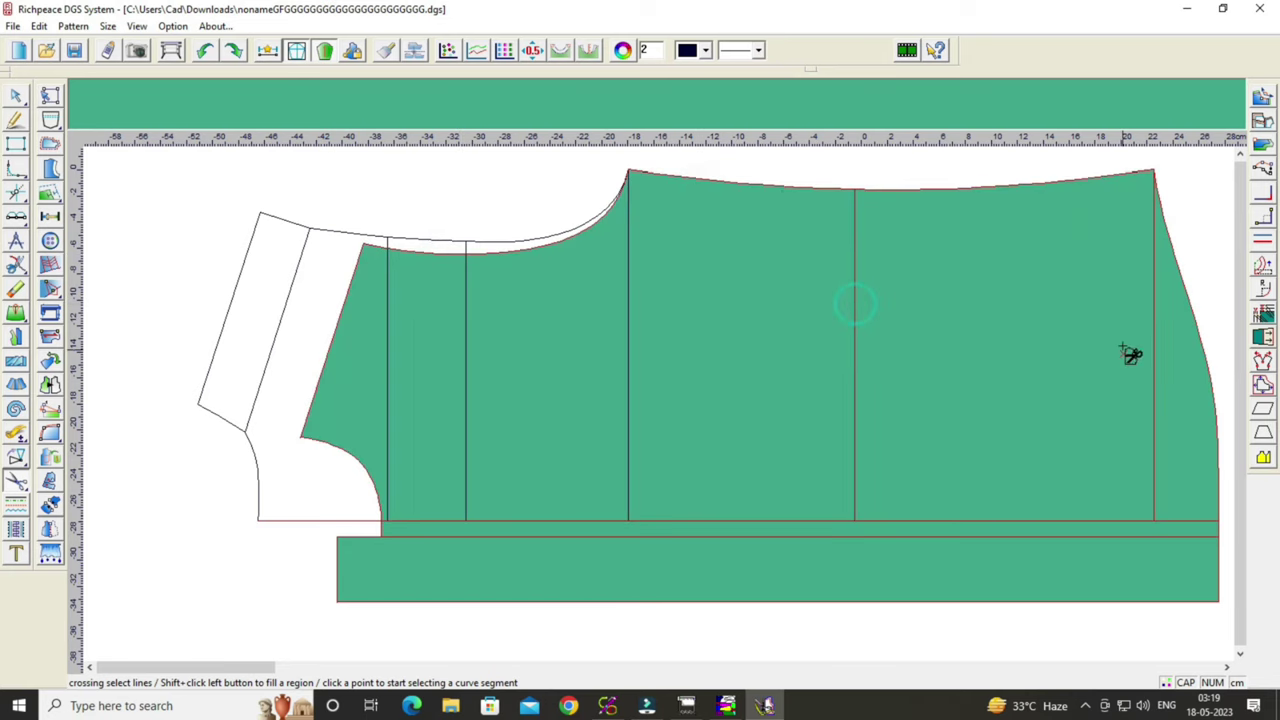
left_click(1157, 345)
left_click(628, 347)
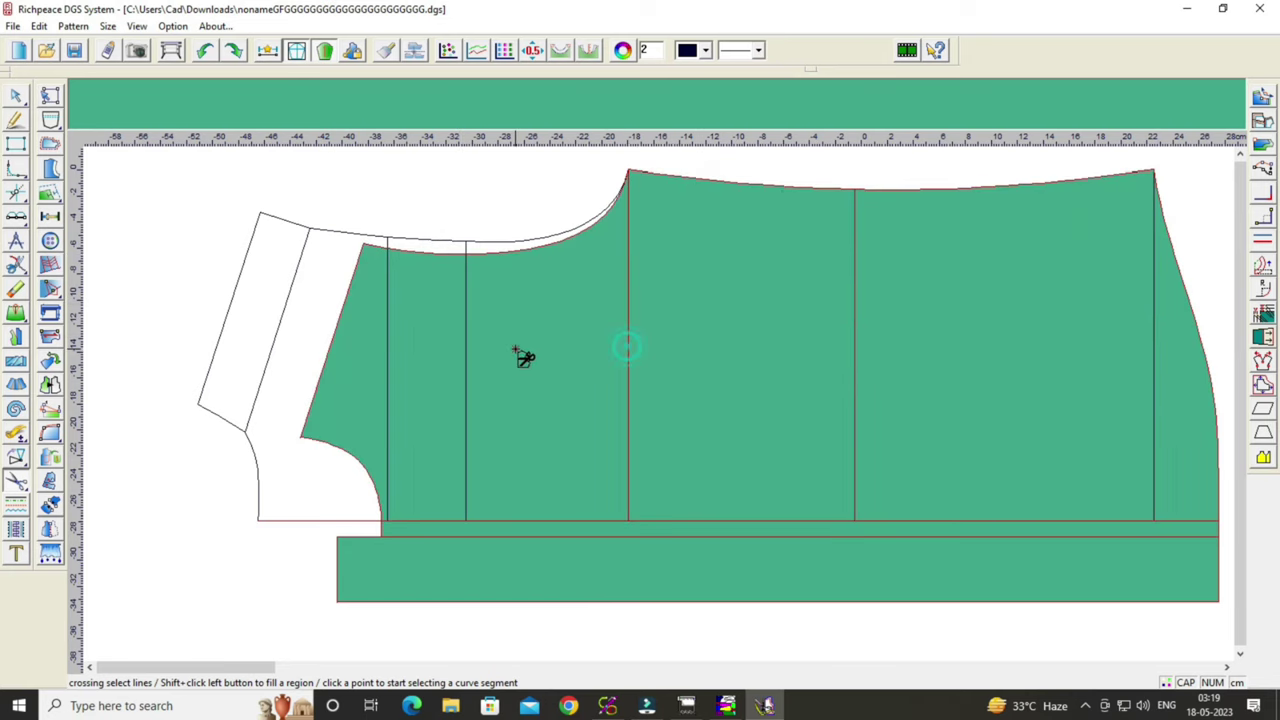
left_click(837, 180)
right_click(838, 175)
left_click(924, 177)
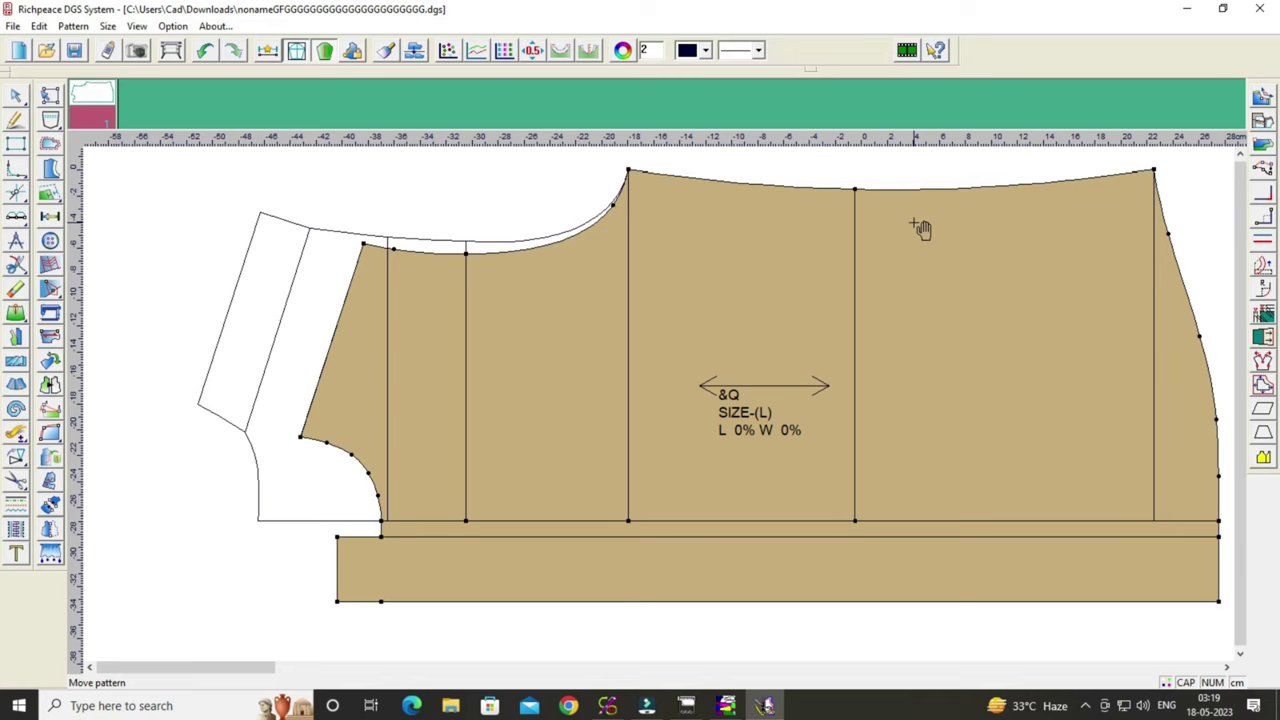
Add seam allowance to the piece's top edge and neckline curve.
scroll(920, 229, "right", 1)
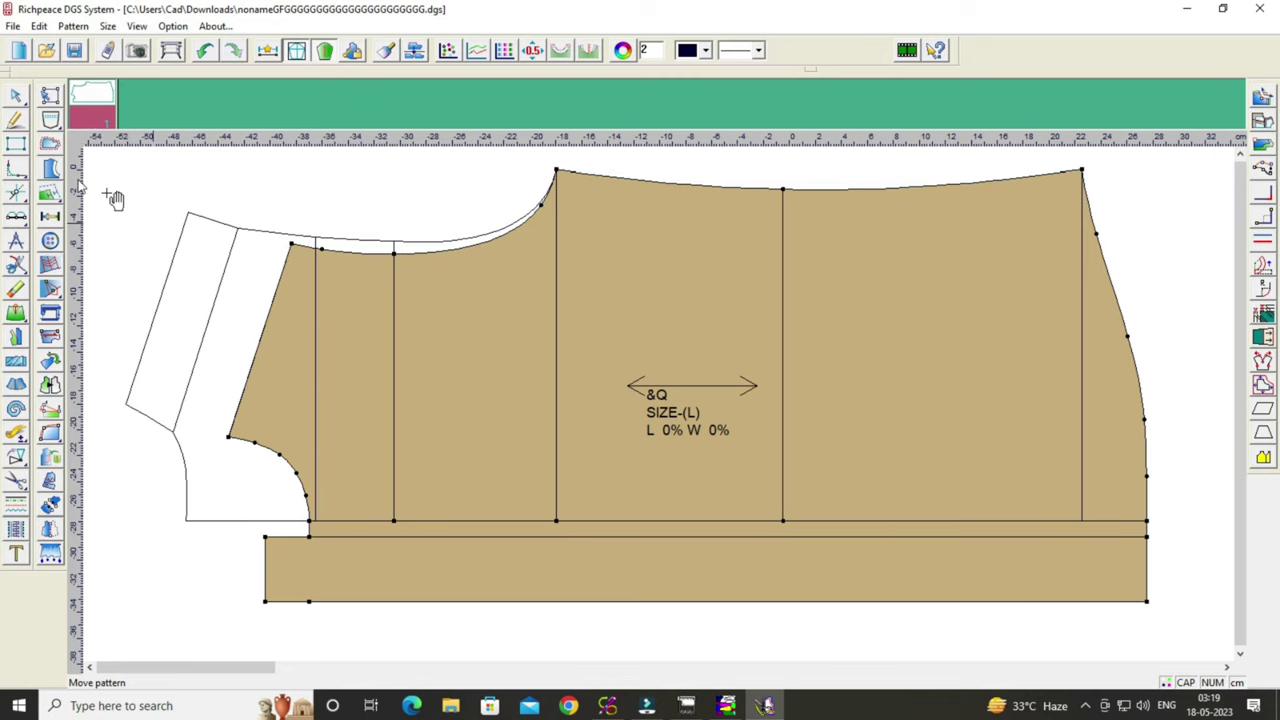
left_click(50, 143)
left_click(829, 193)
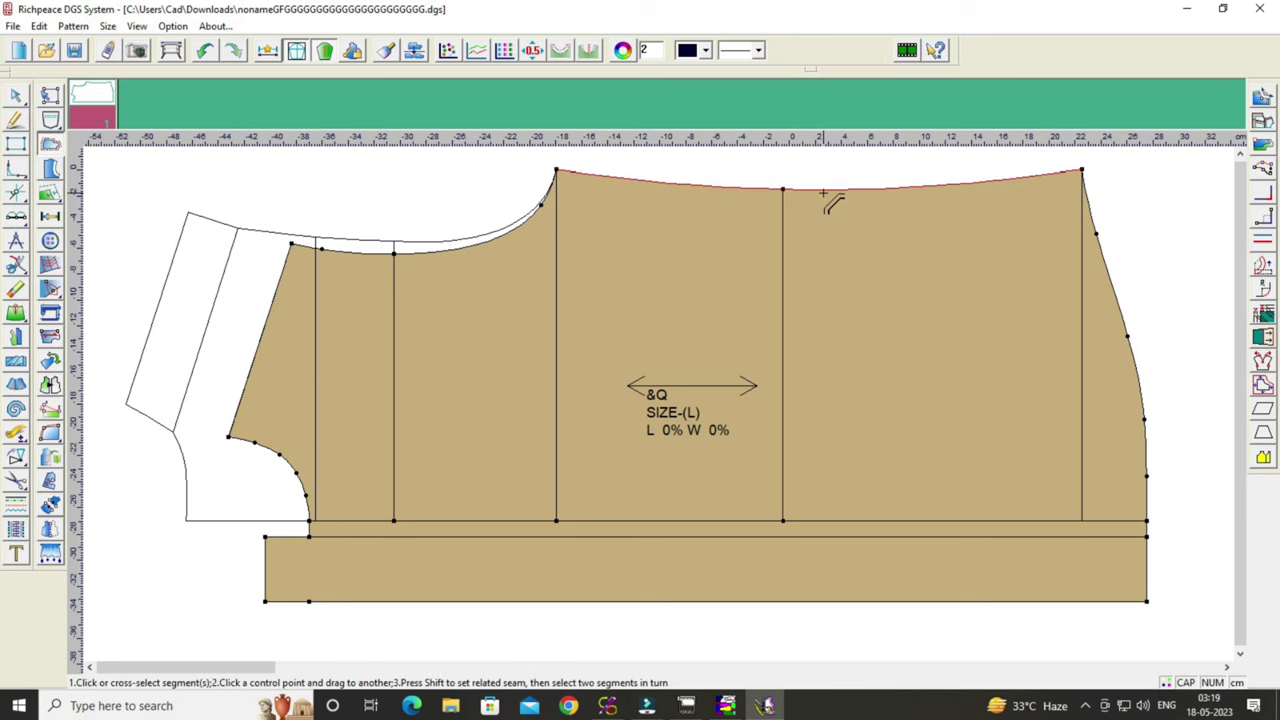
right_click(826, 192)
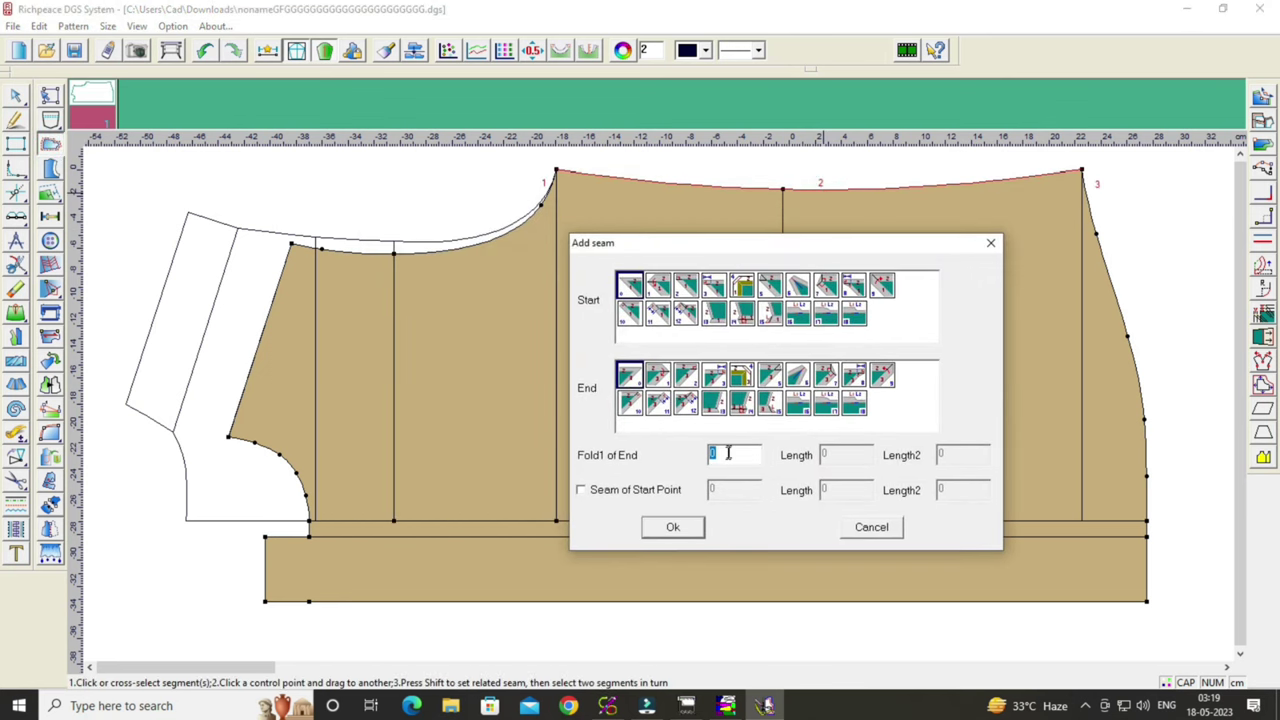
left_click(690, 527)
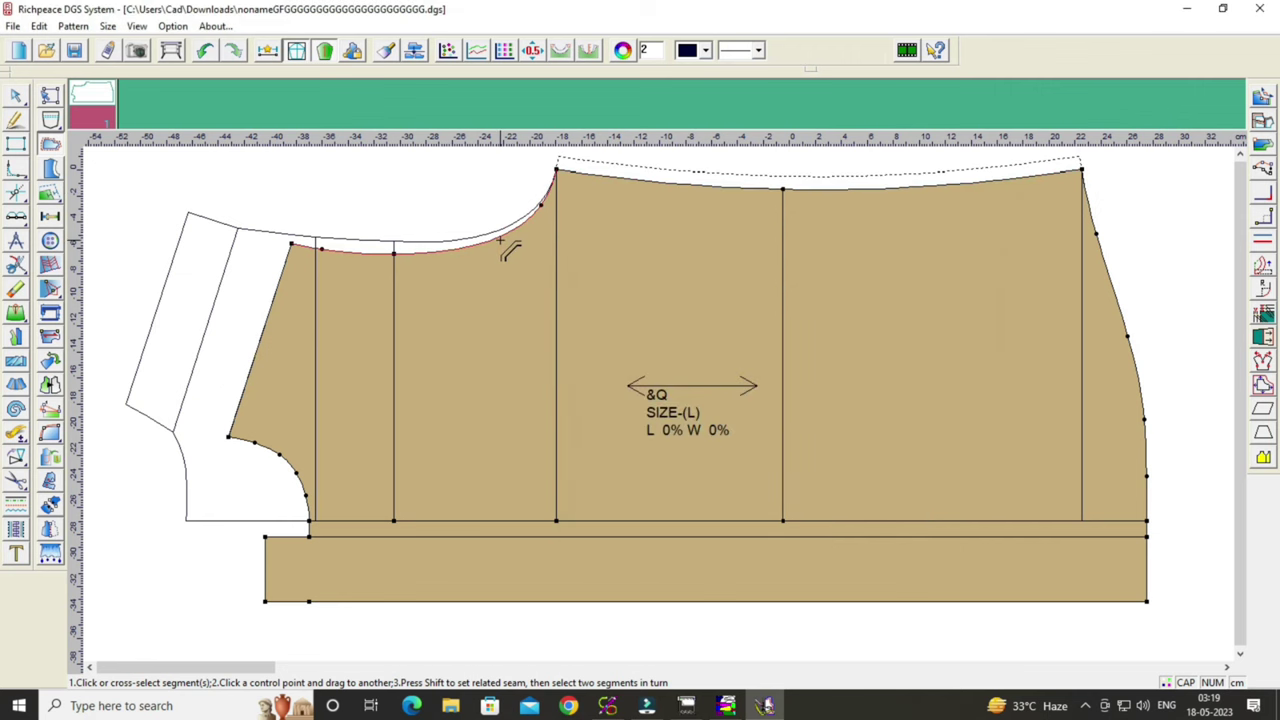
right_click(510, 250)
left_click(732, 447)
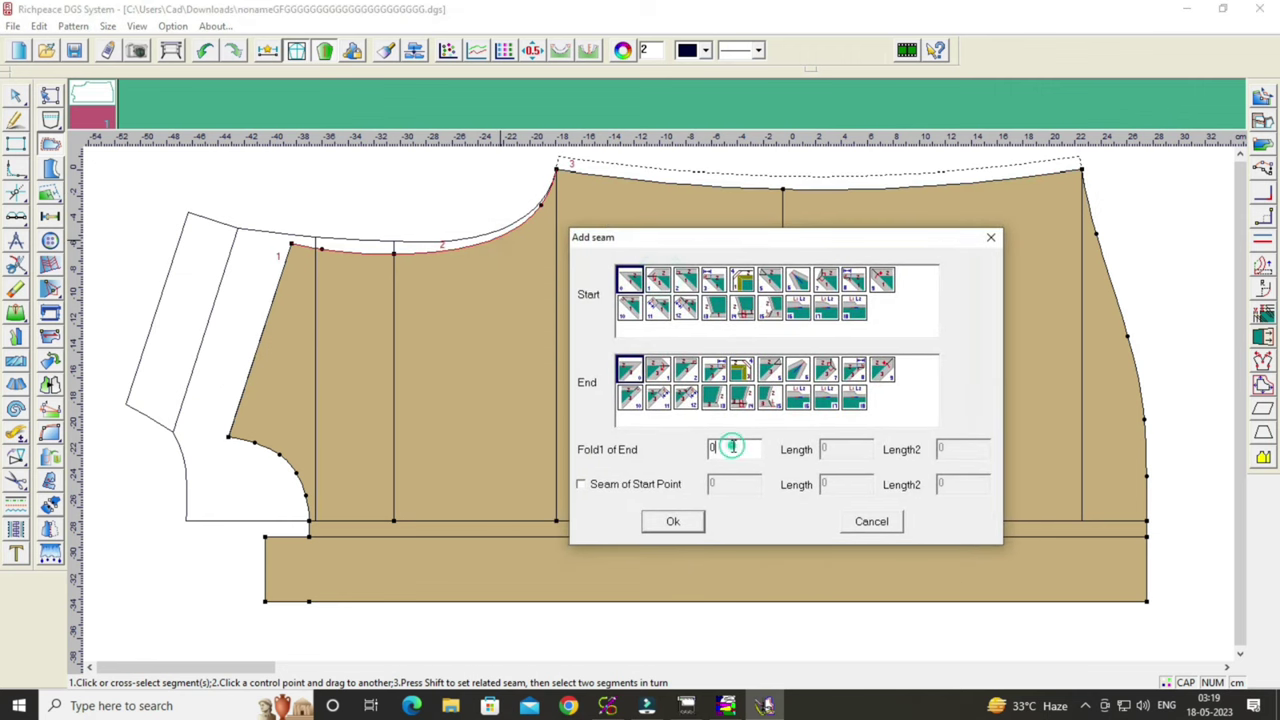
key("BackSpace")
left_click(690, 521)
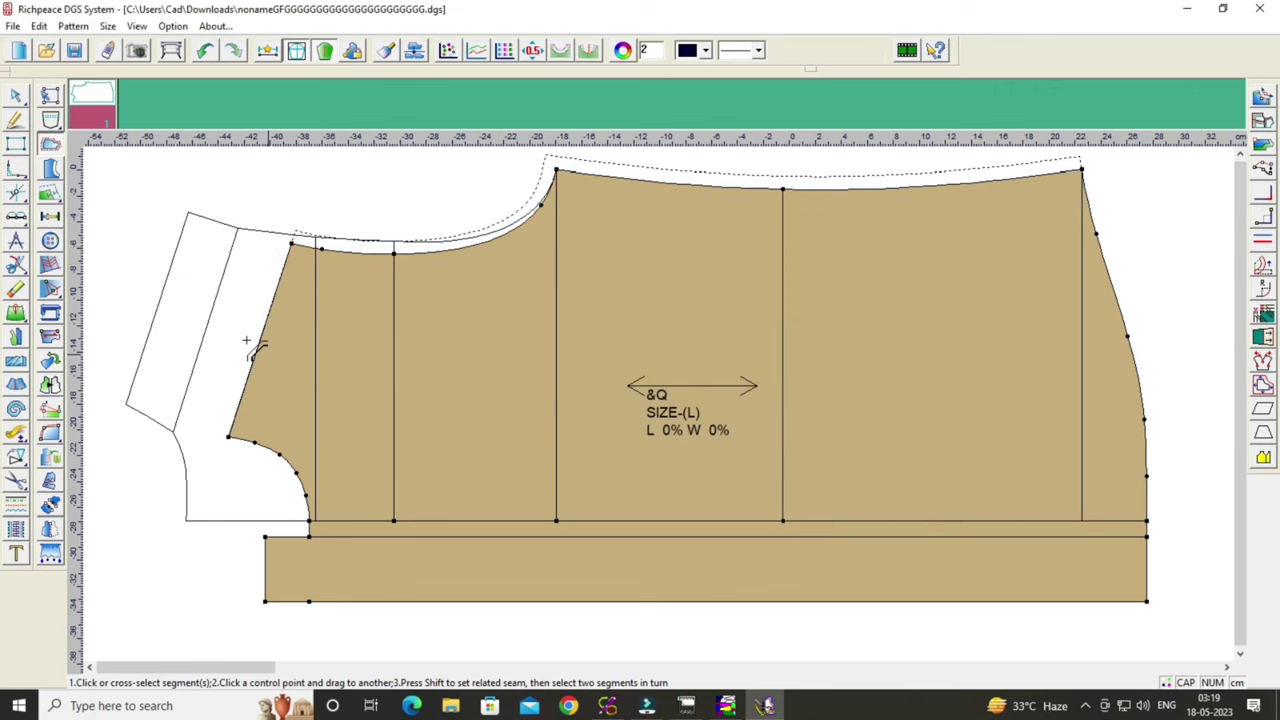
Add seam allowance to the slanted left edge and the lower-left curve.
left_click(252, 345)
right_click(252, 345)
left_click_drag(533, 360, 799, 230)
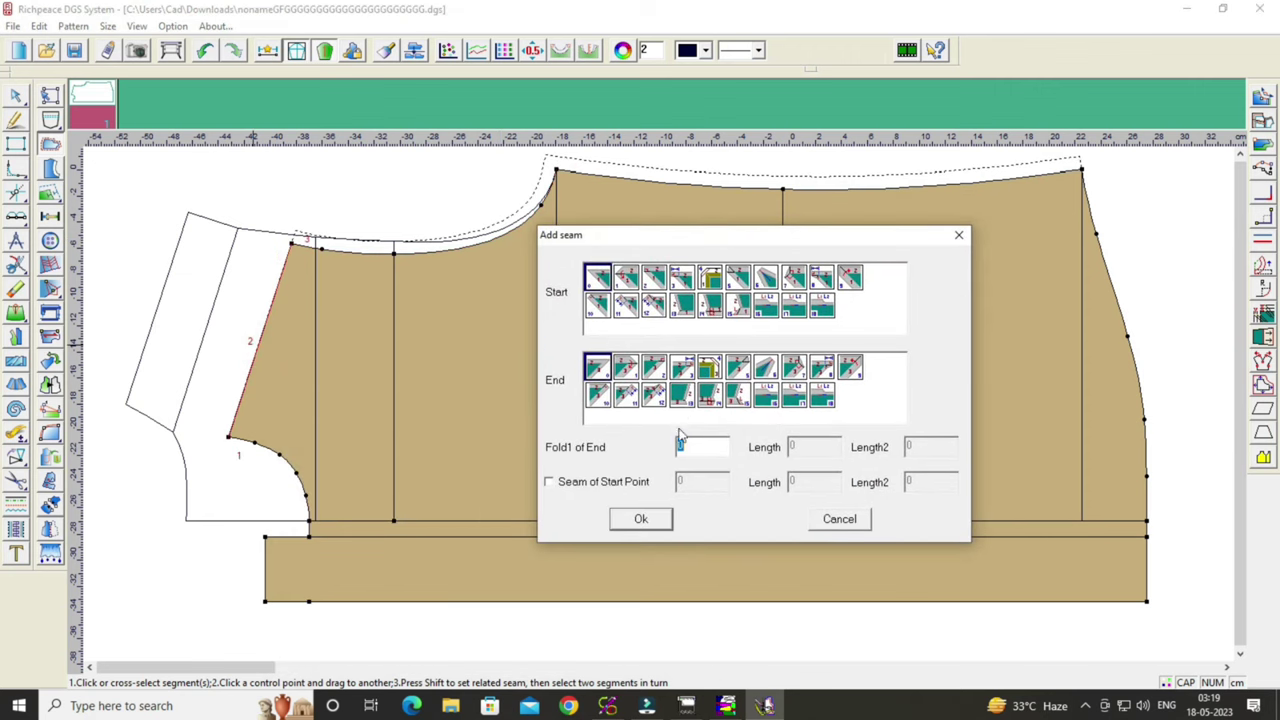
double_click(697, 447)
key("BackSpace")
left_click(662, 528)
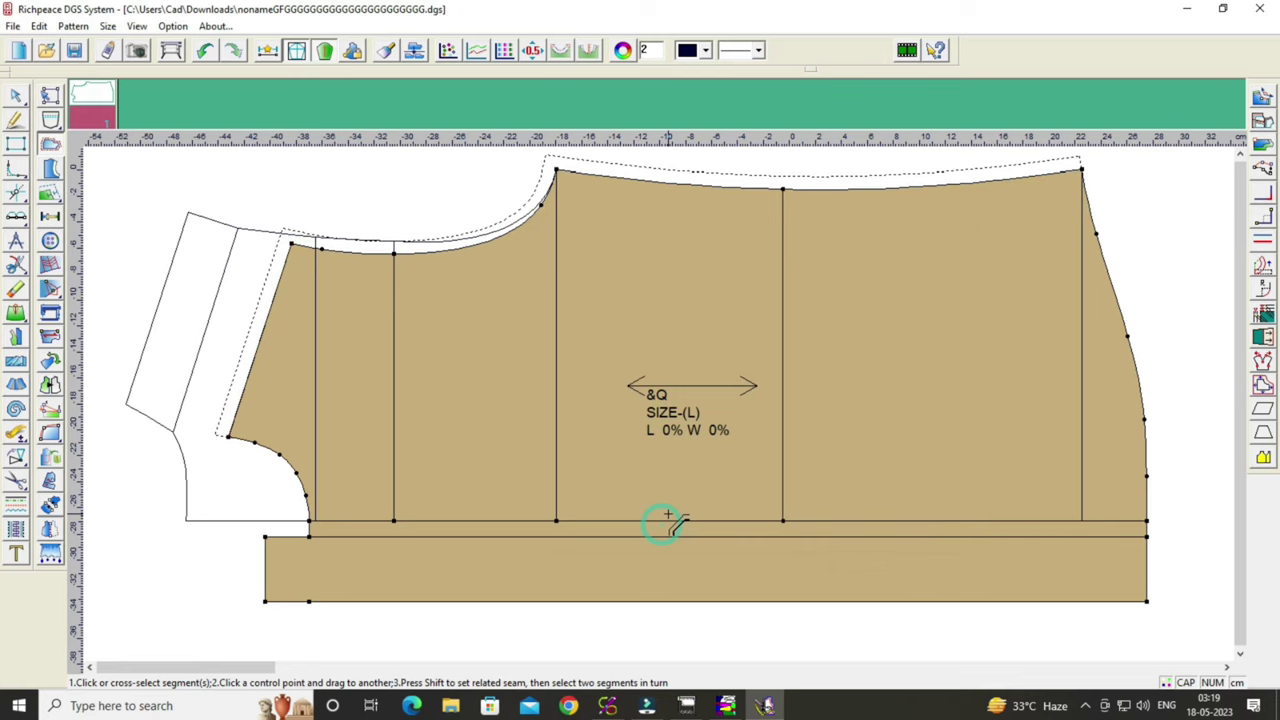
left_click_drag(294, 415, 314, 536)
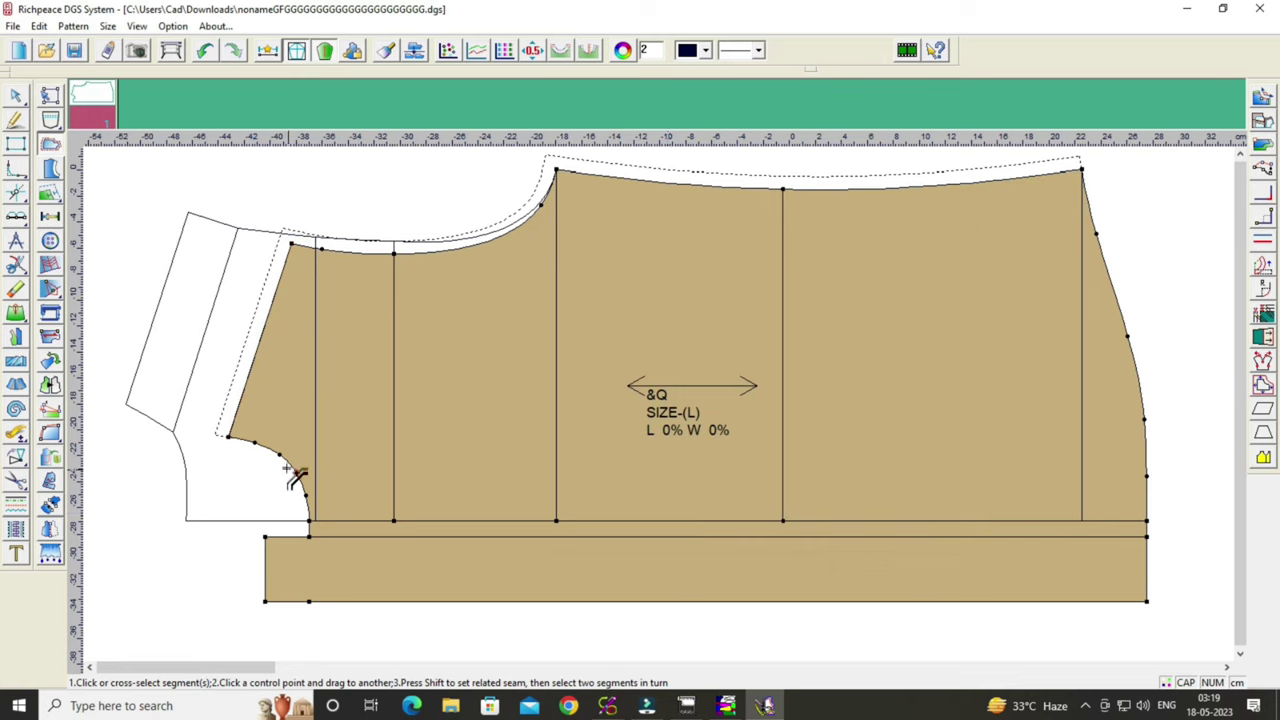
left_click(294, 471)
right_click(288, 467)
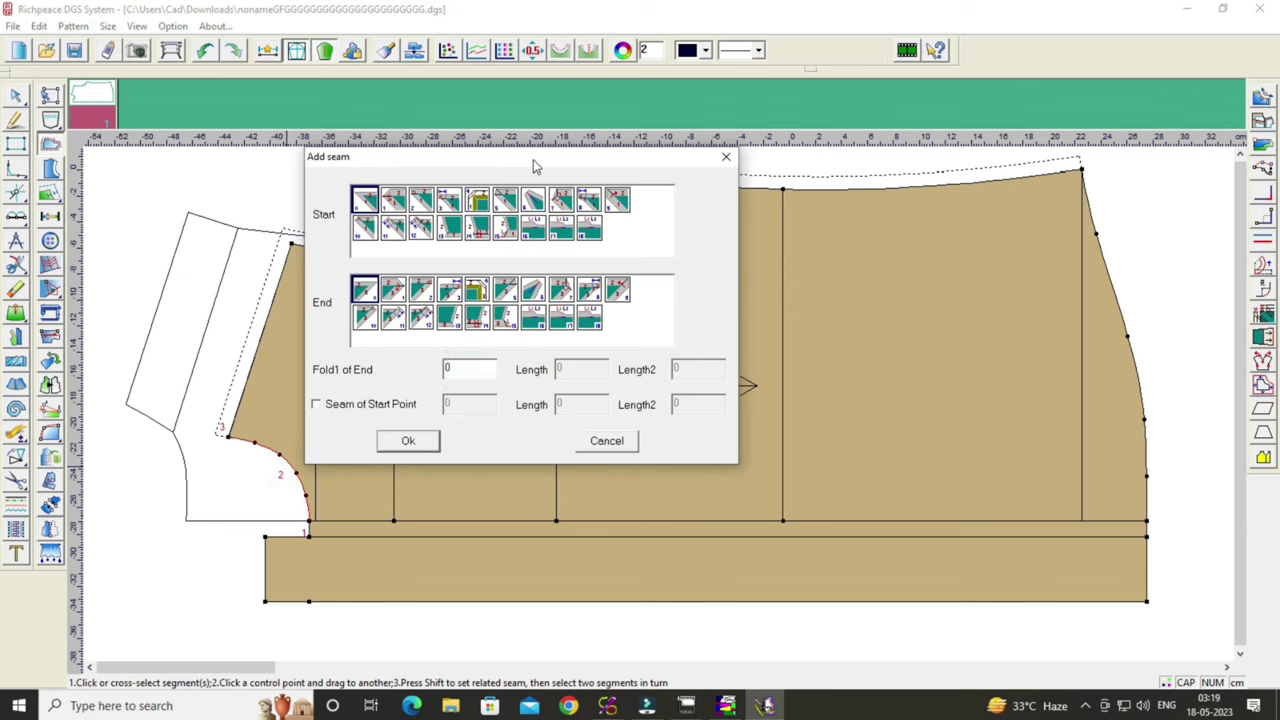
left_click_drag(533, 162, 792, 246)
left_click(718, 452)
type(".8")
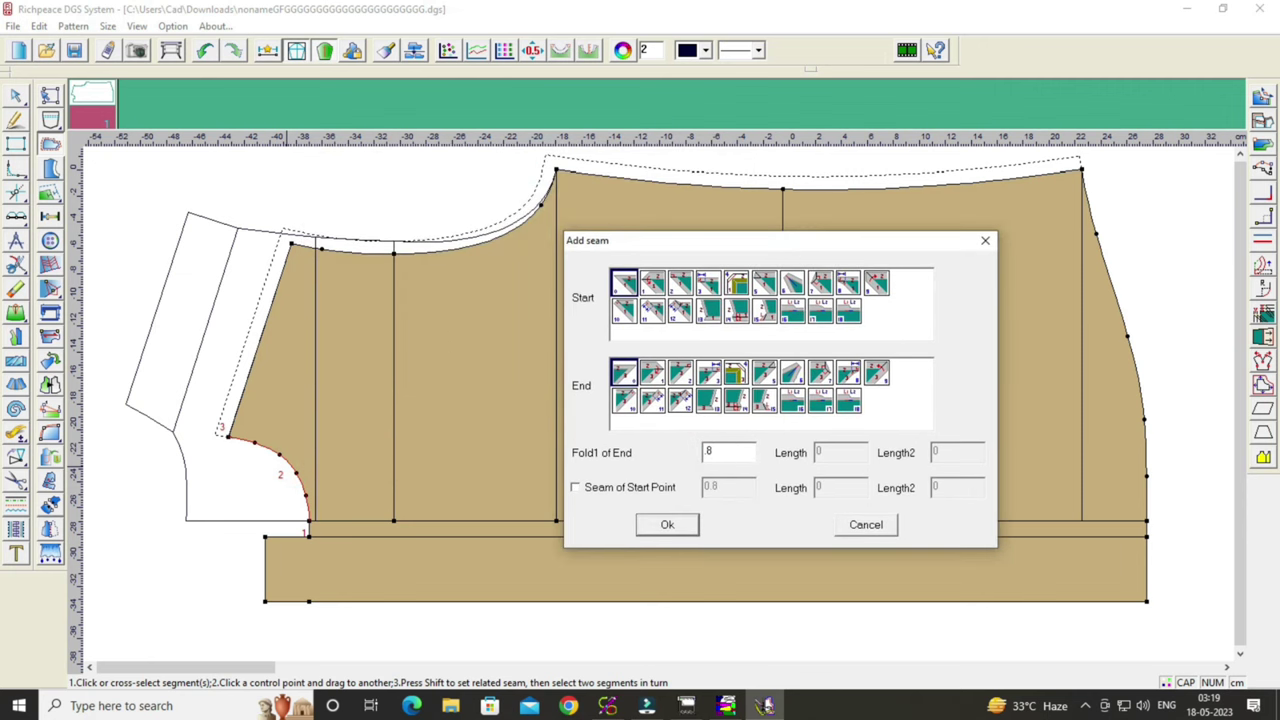
left_click(667, 526)
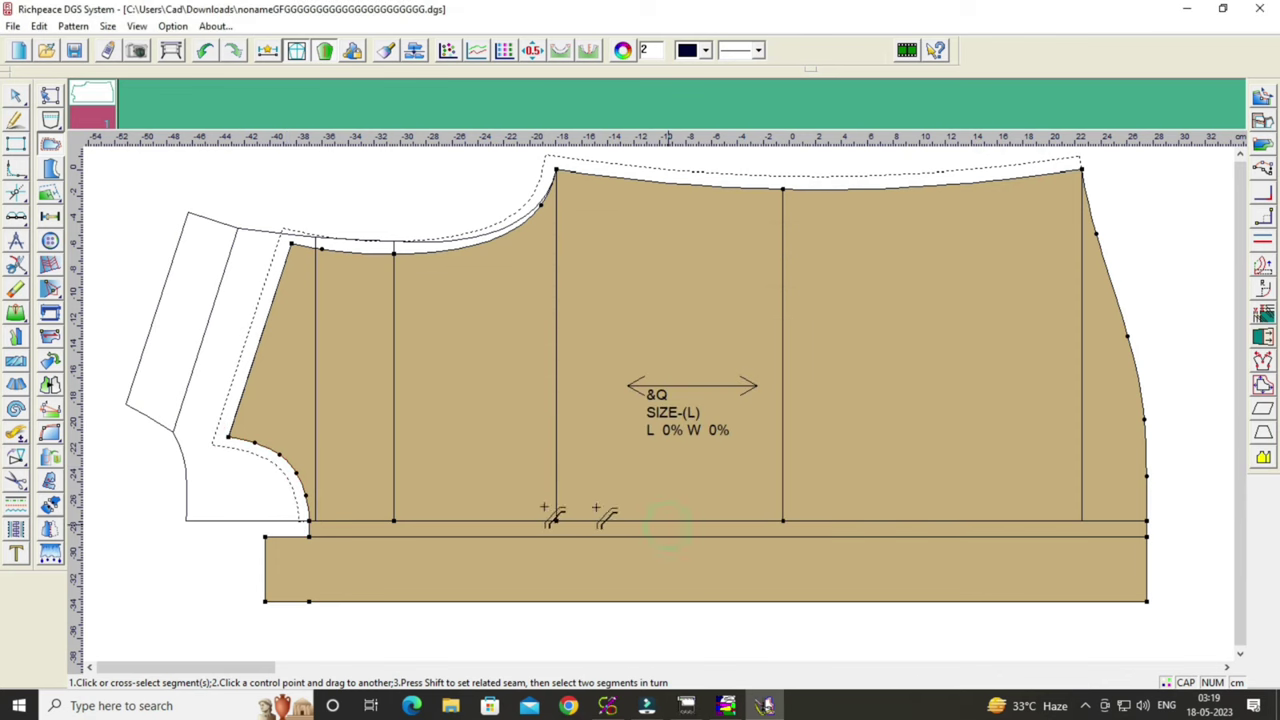
Add seam allowance to the short corner edge and along the curved right edge.
left_click(312, 530)
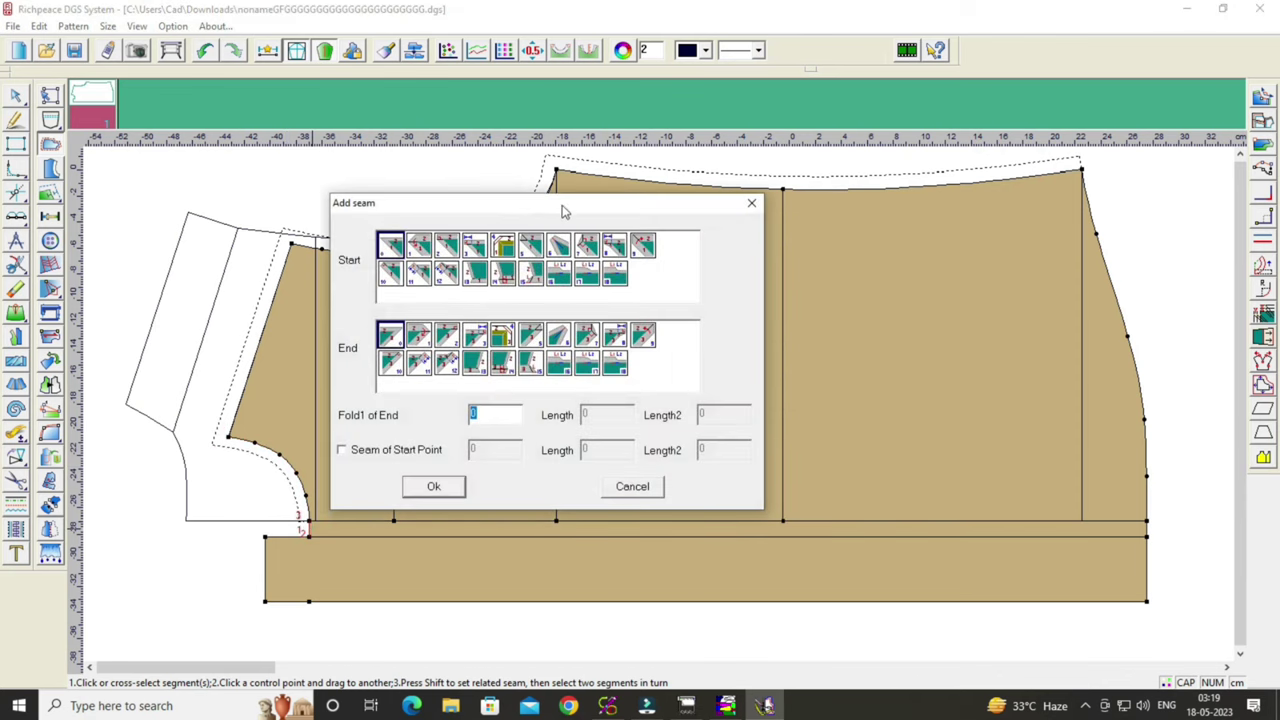
left_click_drag(563, 211, 820, 226)
left_click(743, 429)
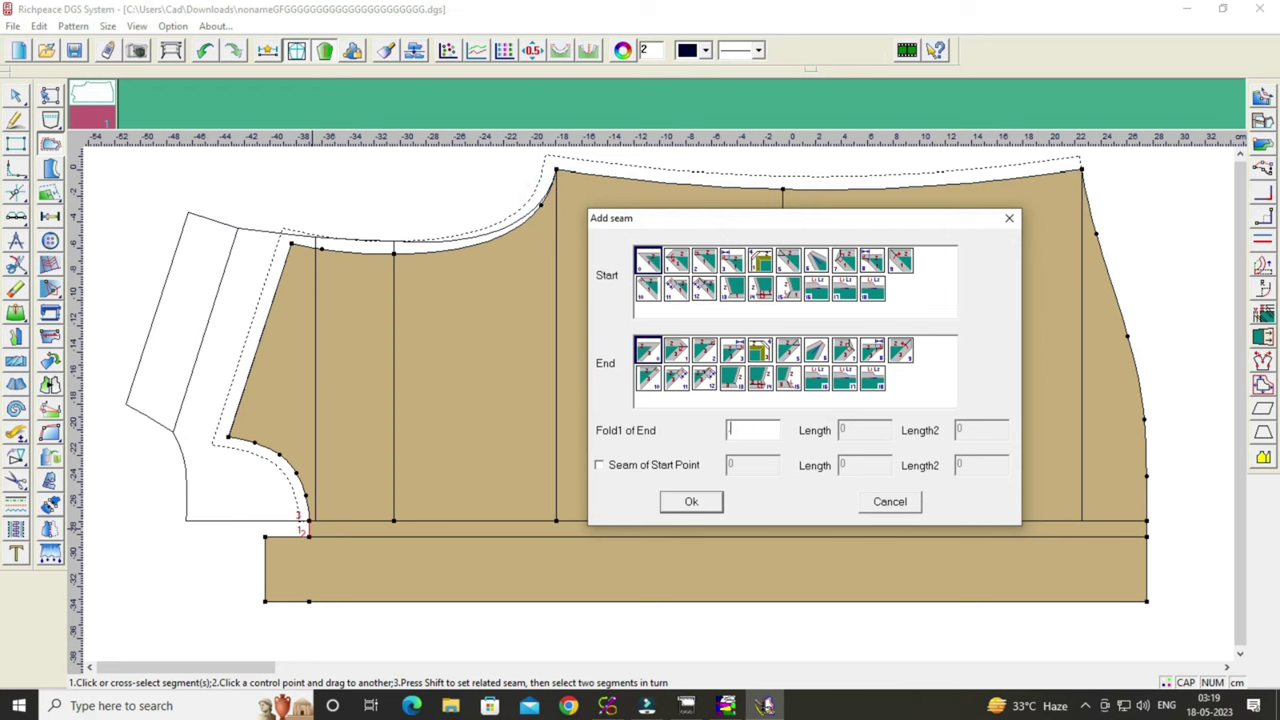
type("8")
left_click(706, 504)
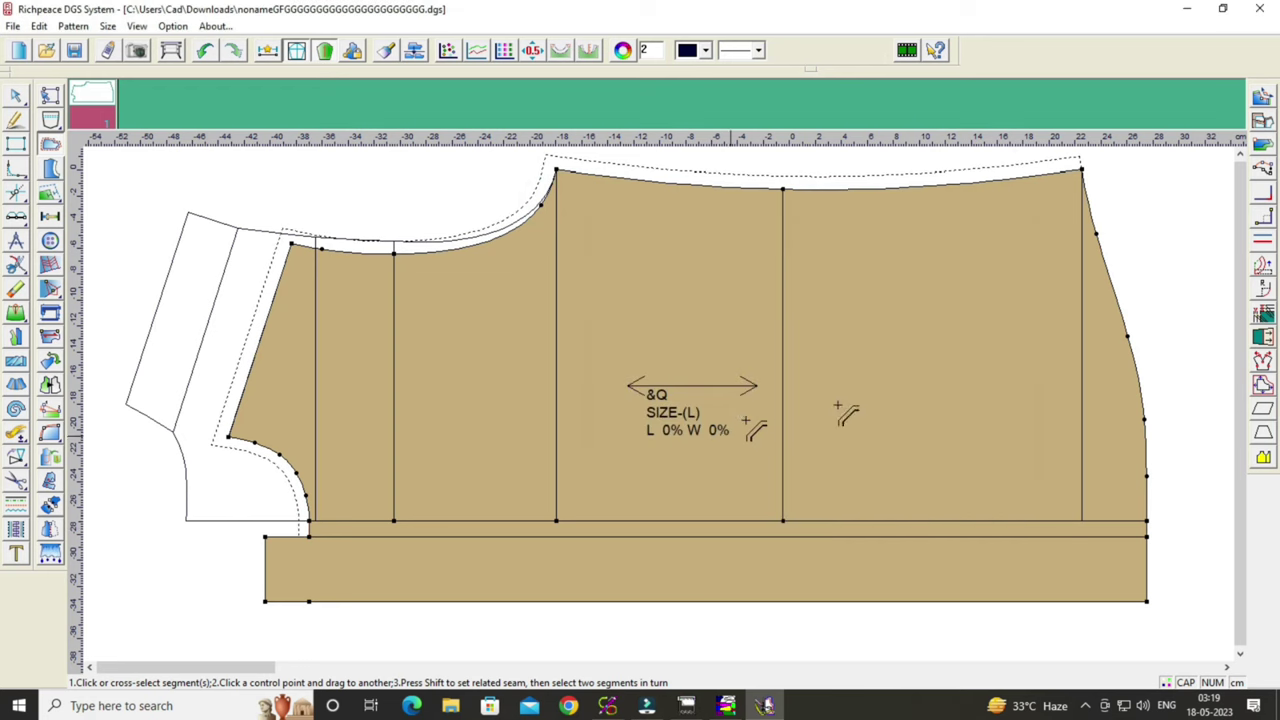
left_click(1137, 370)
left_click_drag(957, 358, 761, 248)
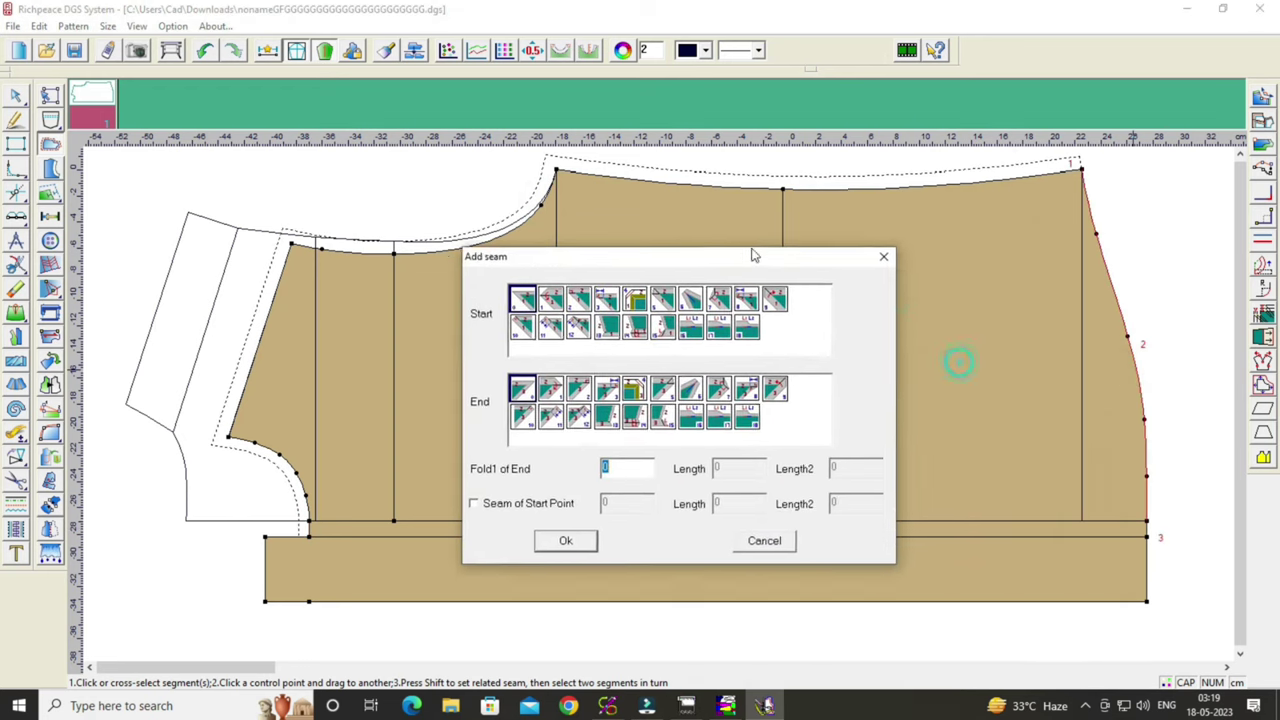
left_click(657, 459)
key("BackSpace")
type("1.5")
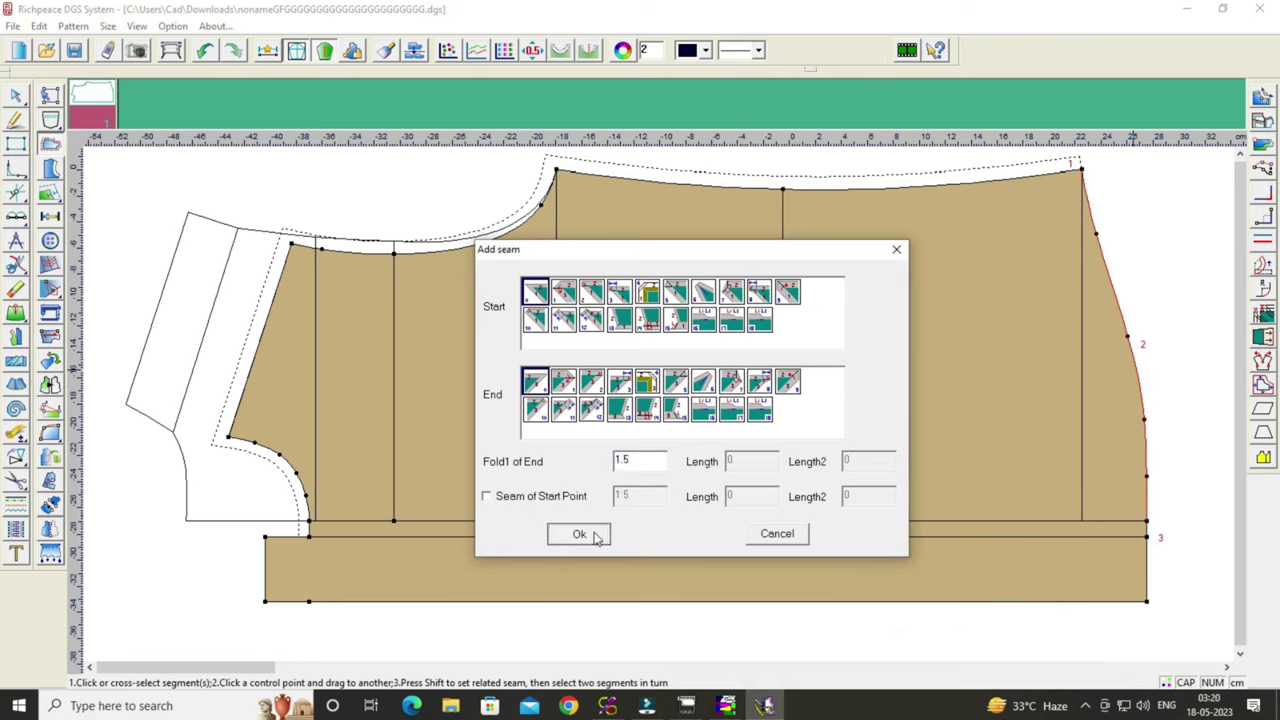
left_click(590, 534)
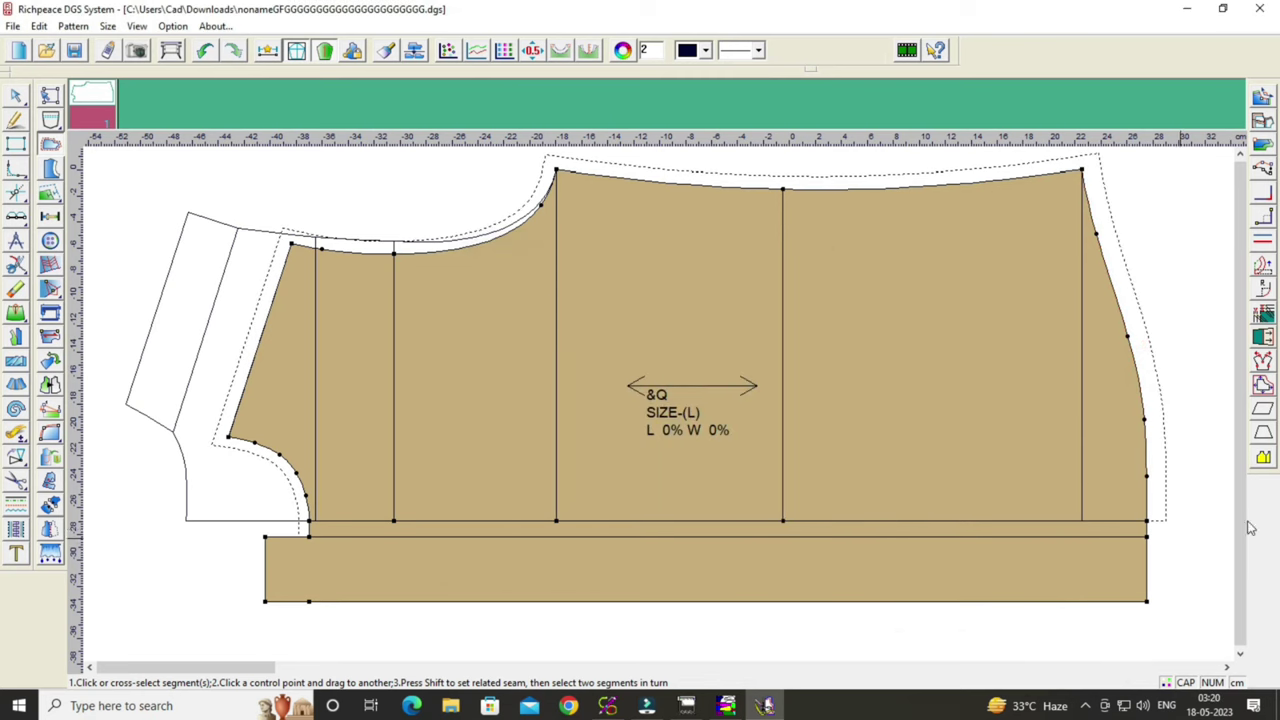
Set a folded seam end of 1 at the front piece's lower-right corner.
left_click(1150, 527)
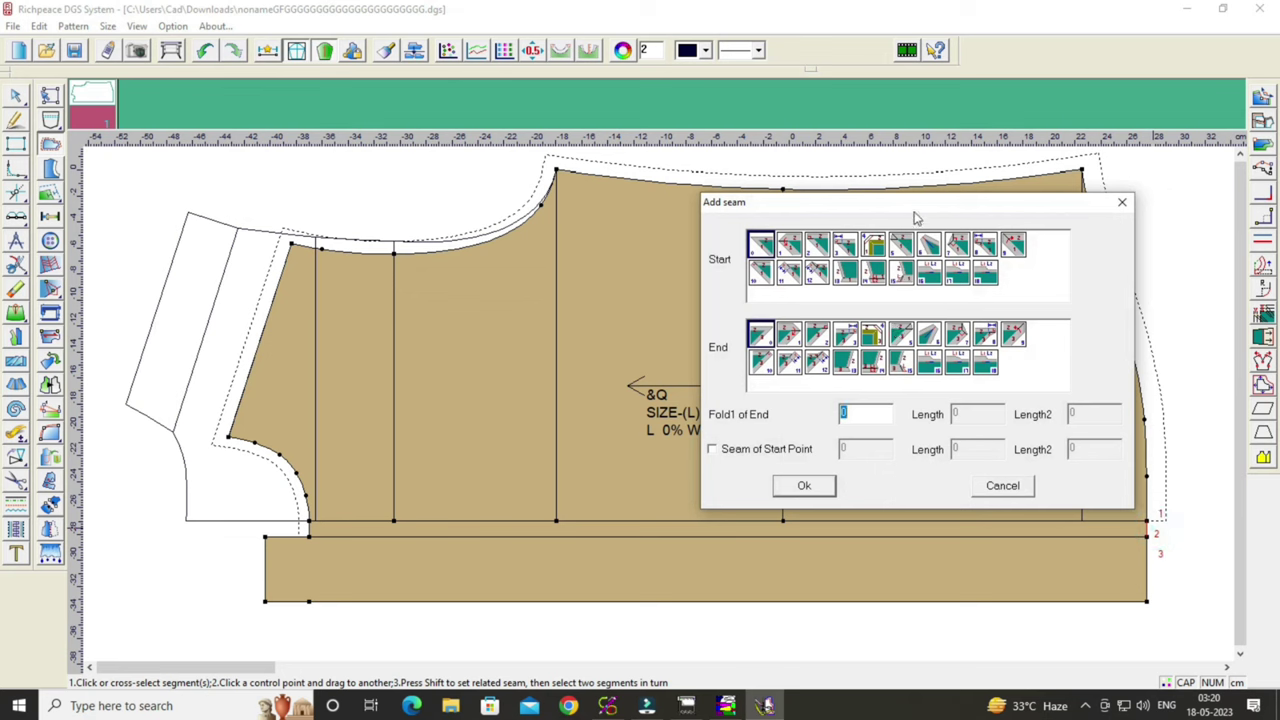
left_click_drag(914, 217, 829, 238)
left_click(783, 441)
key("BackSpace")
type("1.5")
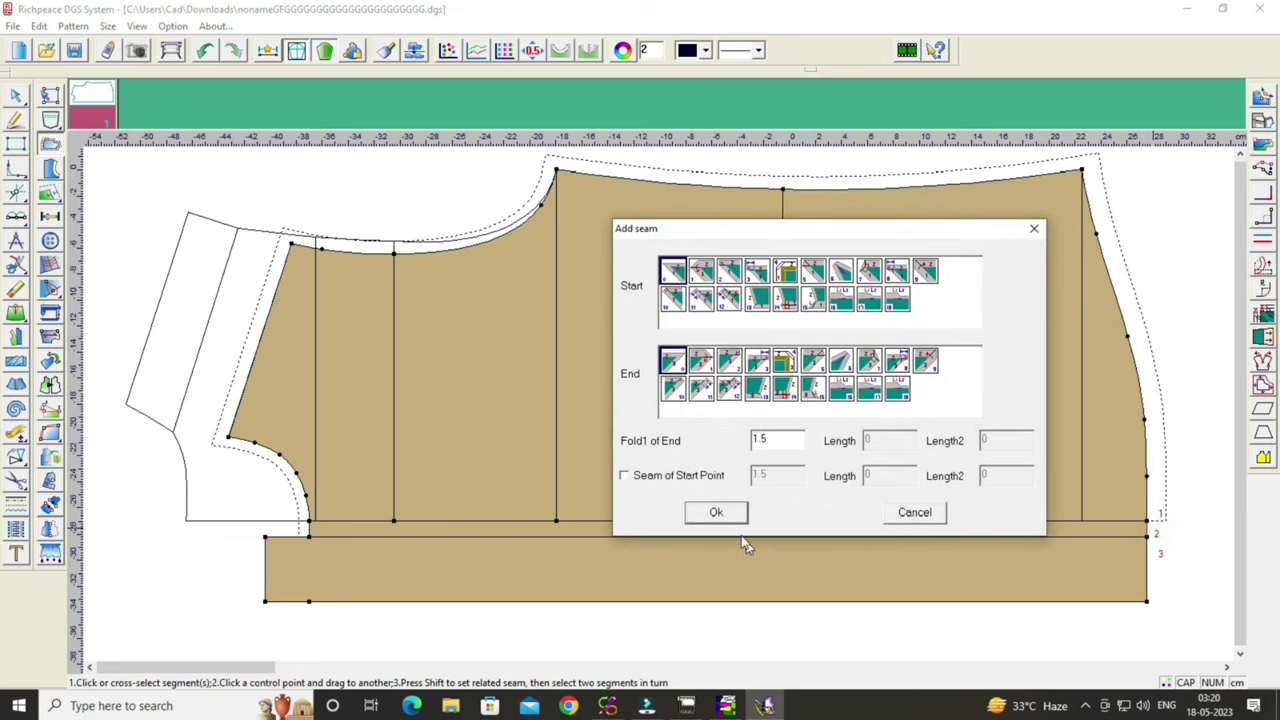
left_click(716, 512)
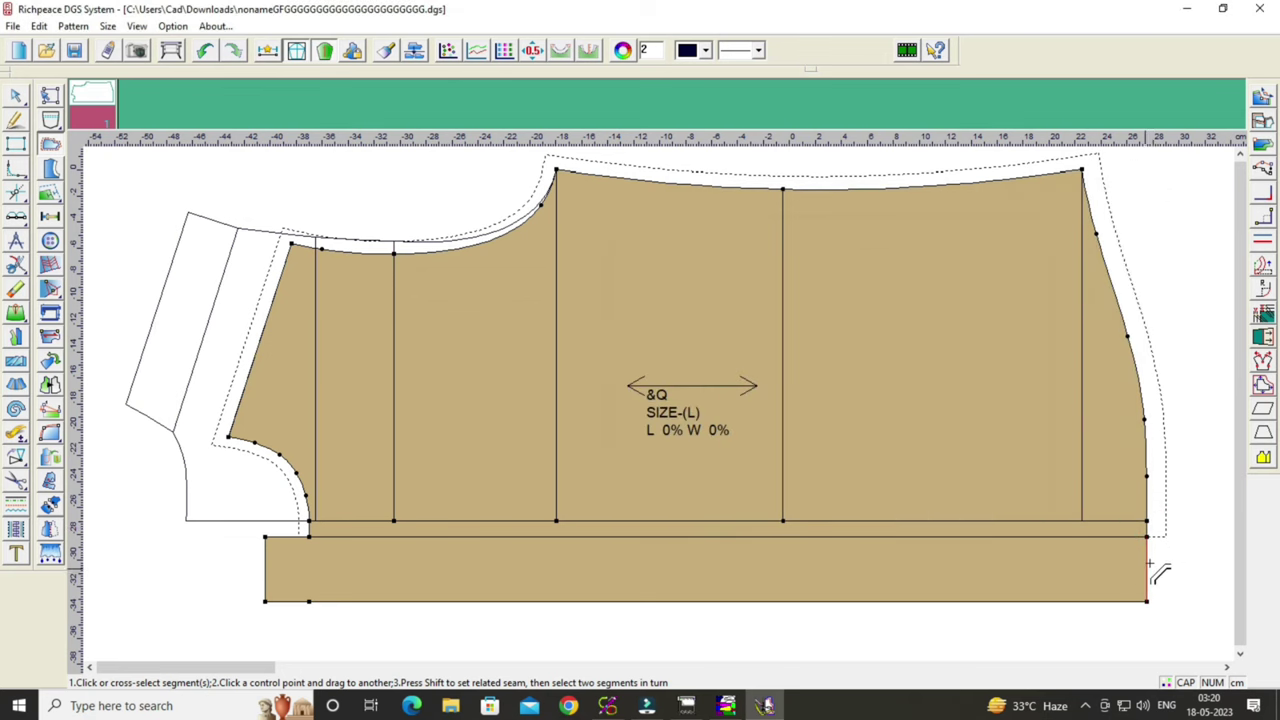
Set a folded seam end of 1.5 at the waistband's right edge.
left_click(1150, 561)
left_click_drag(812, 238, 683, 238)
left_click(732, 447)
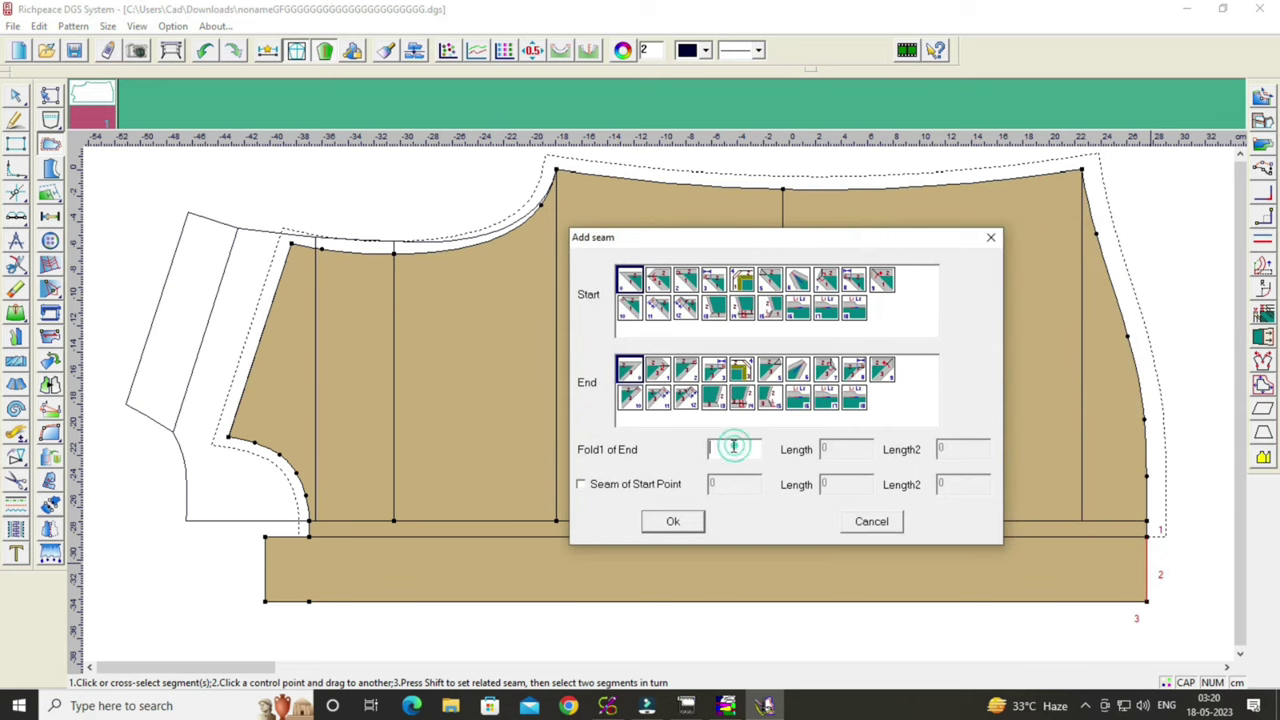
key("BackSpace")
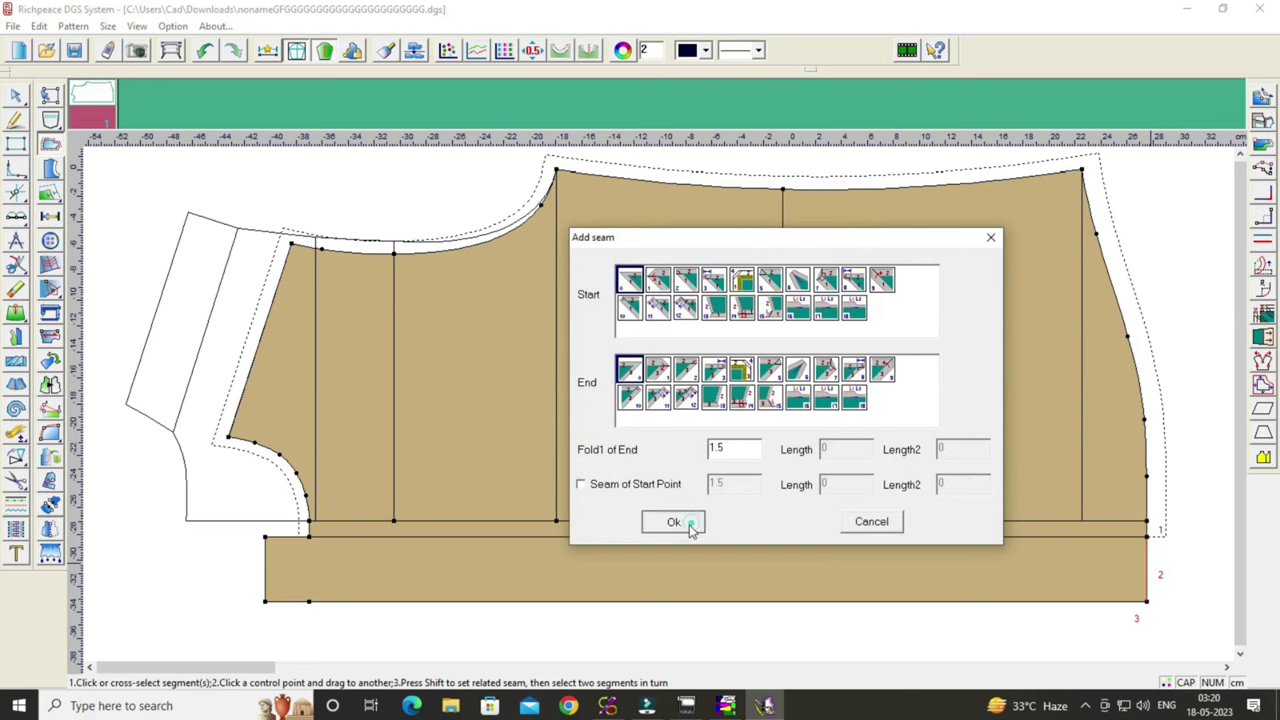
left_click(680, 522)
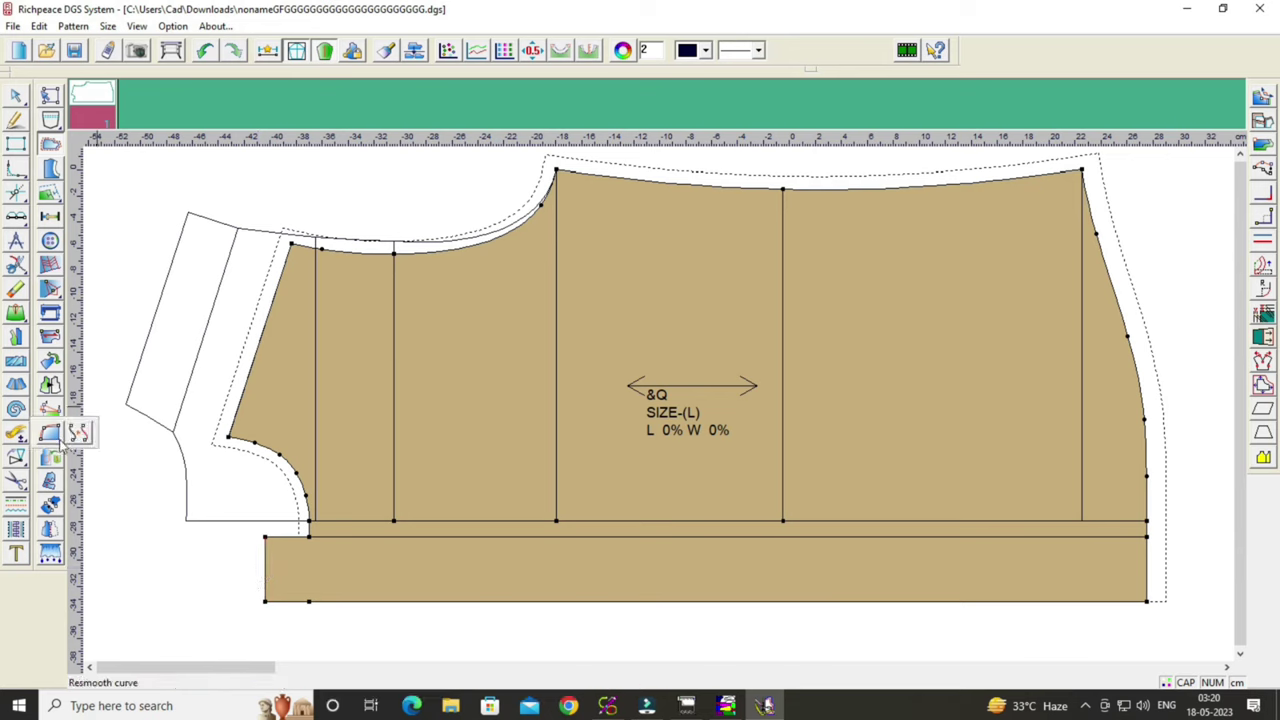
left_click(12, 289)
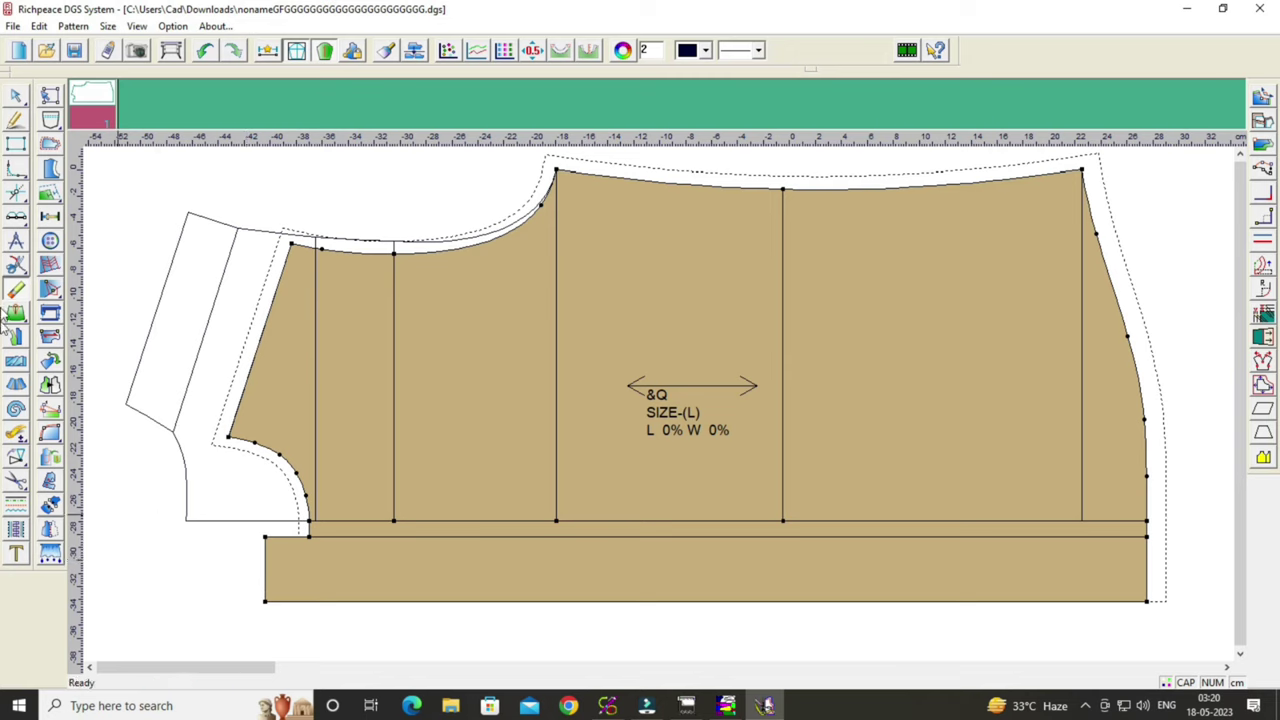
left_click(15, 432)
left_click(270, 572)
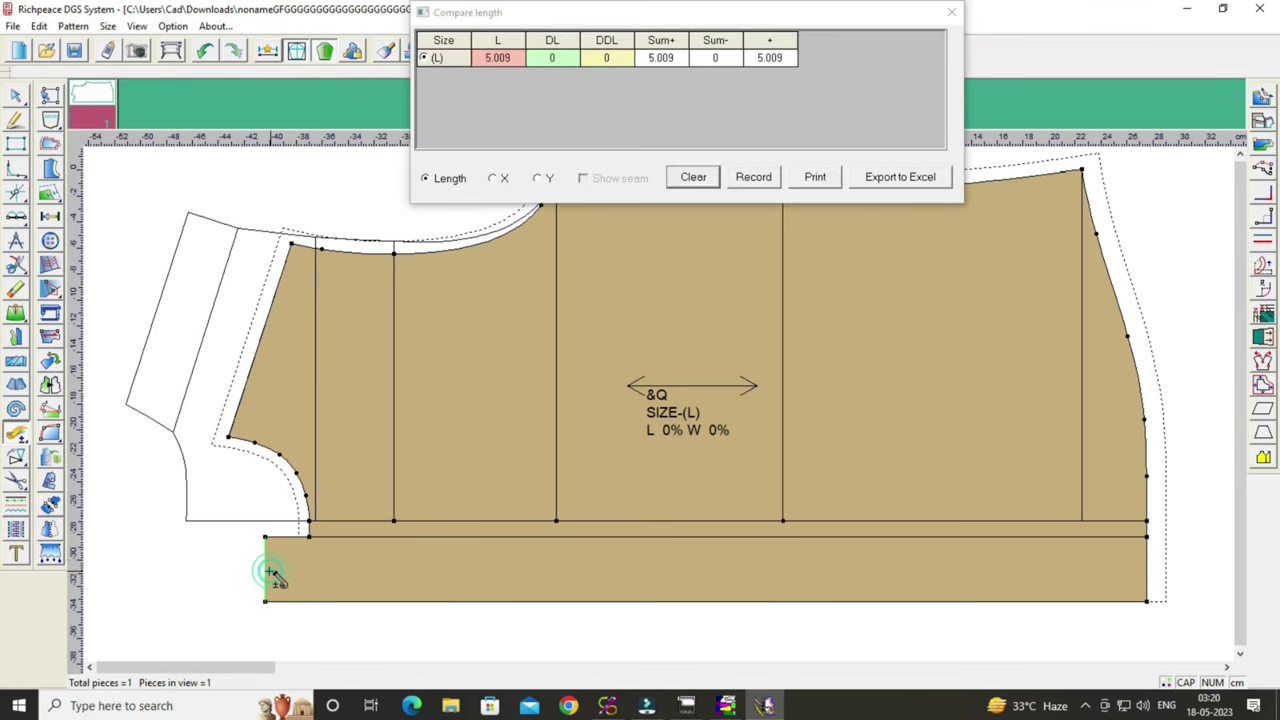
left_click(951, 12)
right_click(340, 597)
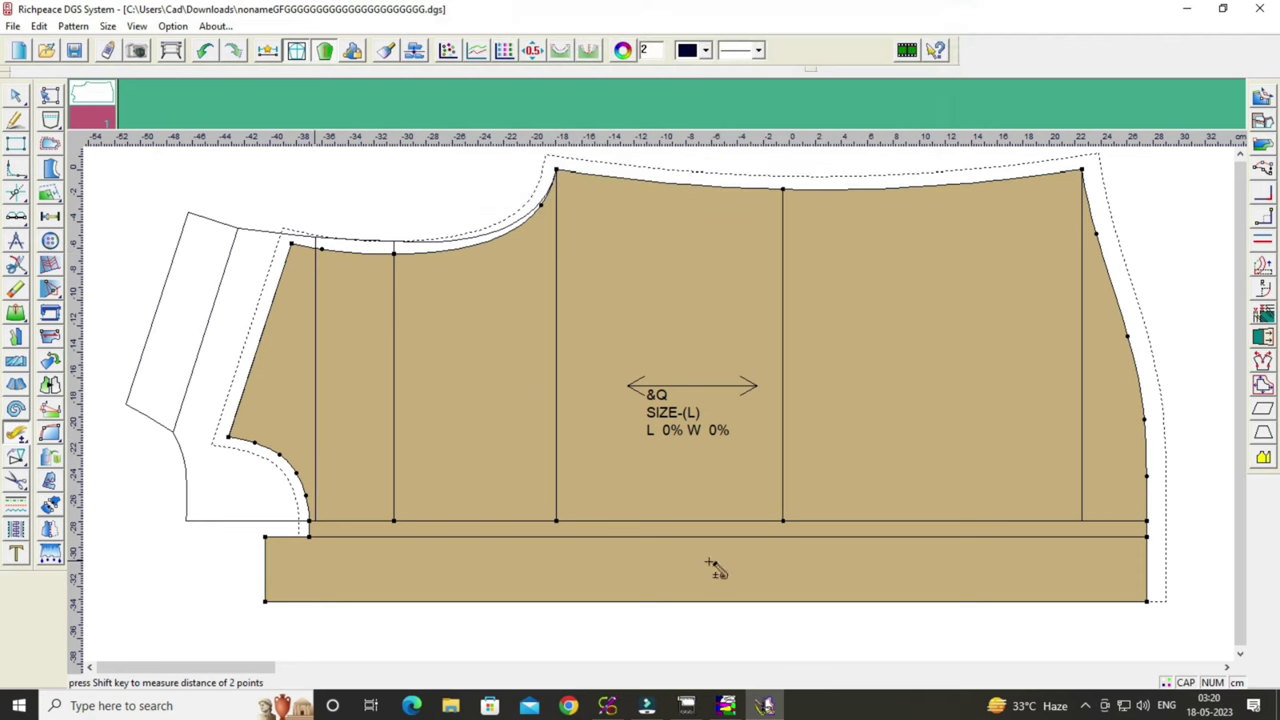
right_click(1190, 245)
left_click(1136, 242)
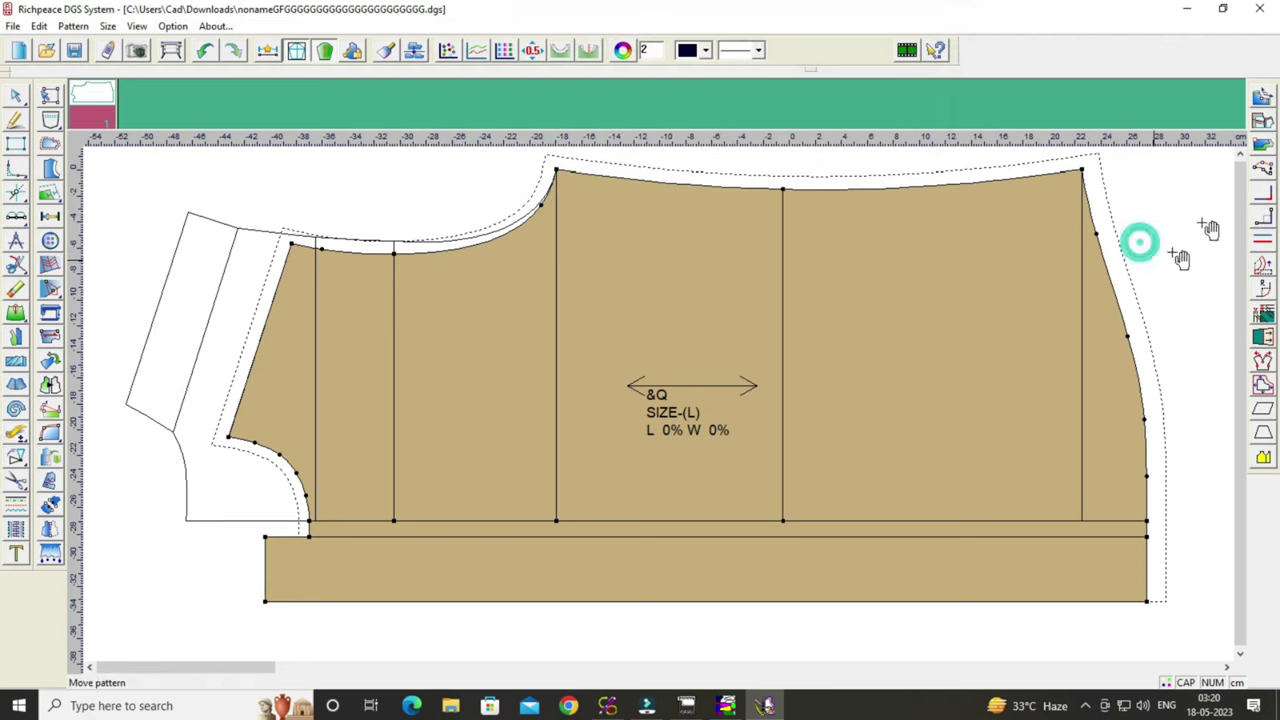
Trace the back outline and select all five back panels, cutting them into a new piece.
left_click(385, 52)
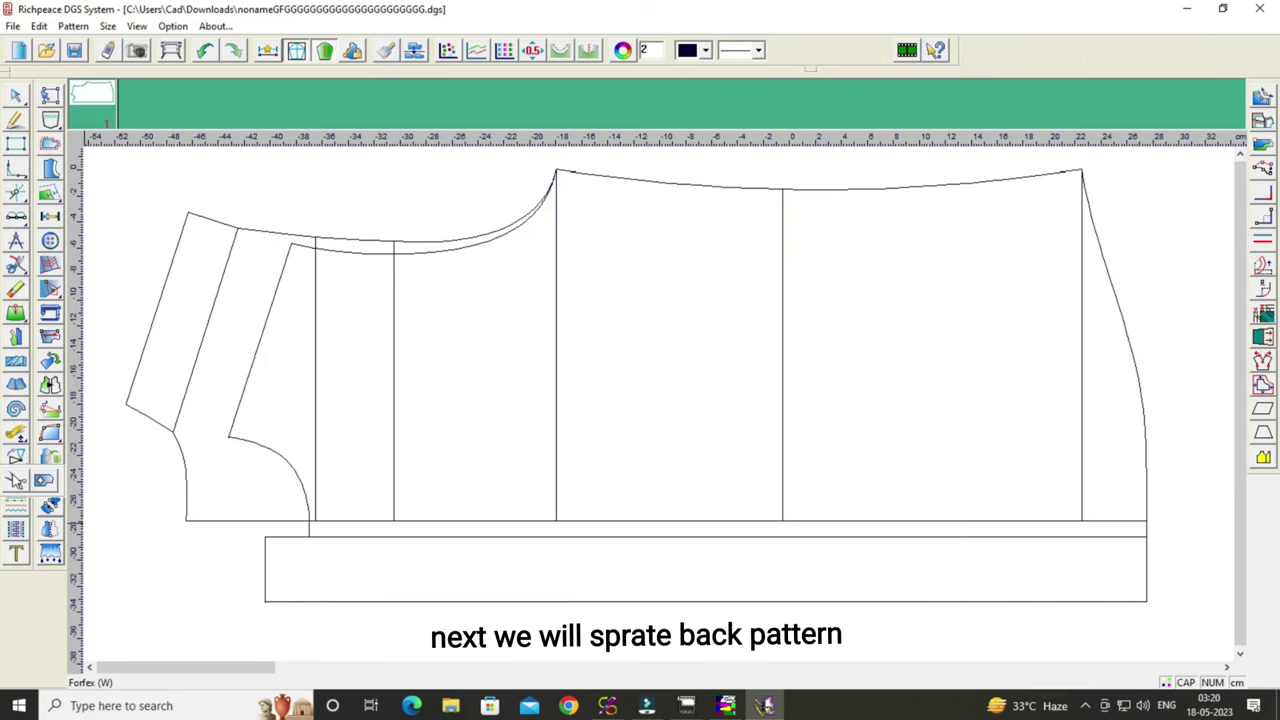
left_click(15, 470)
left_click(441, 241)
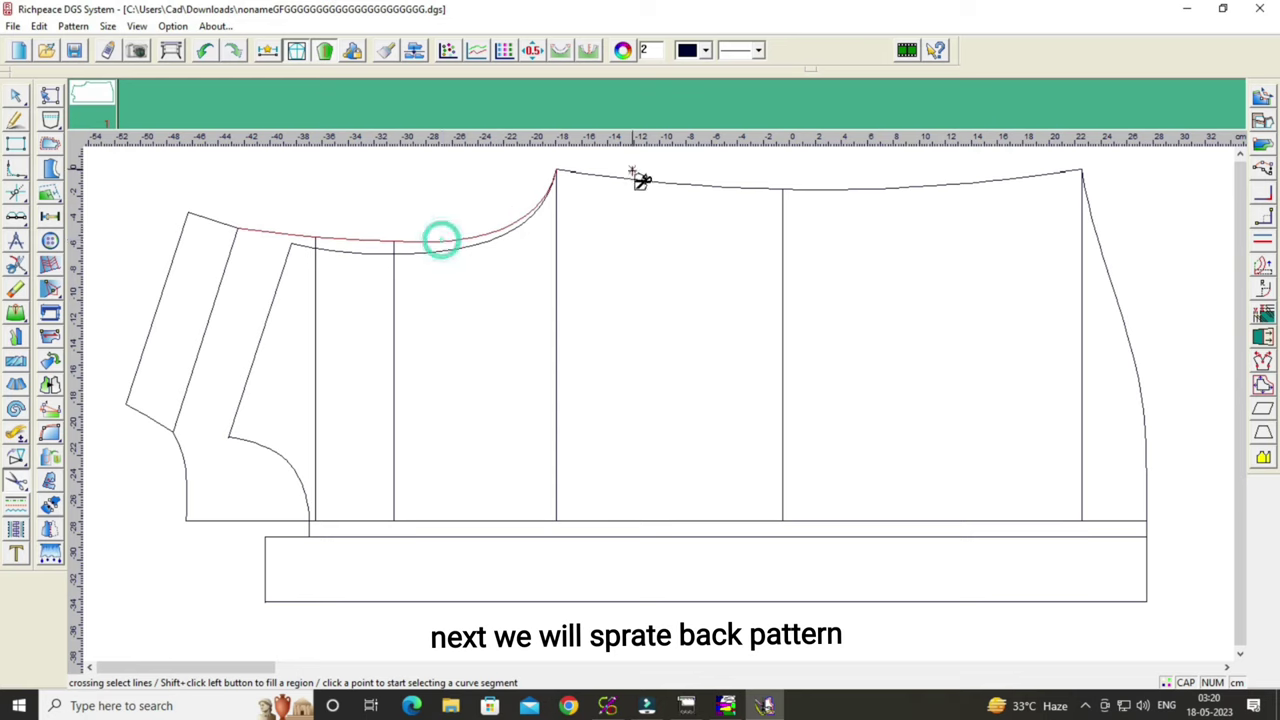
left_click(629, 180)
left_click(1101, 263)
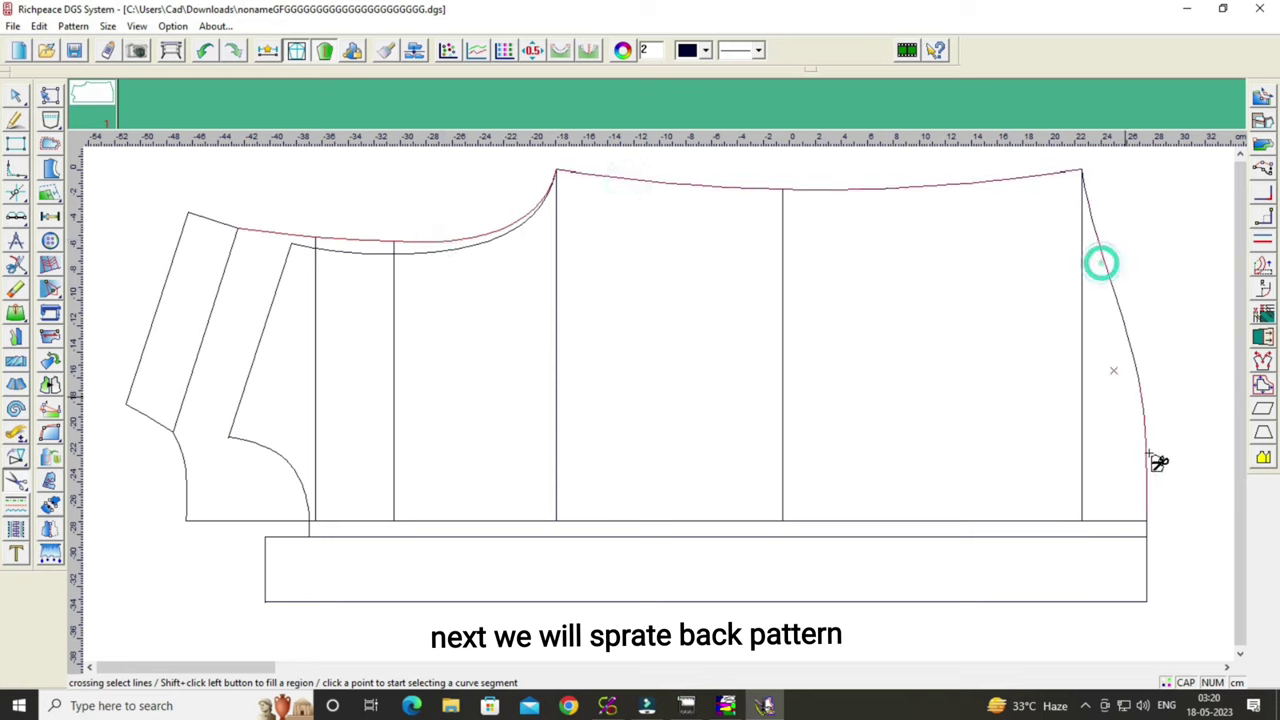
left_click(1134, 522)
left_click(1081, 504)
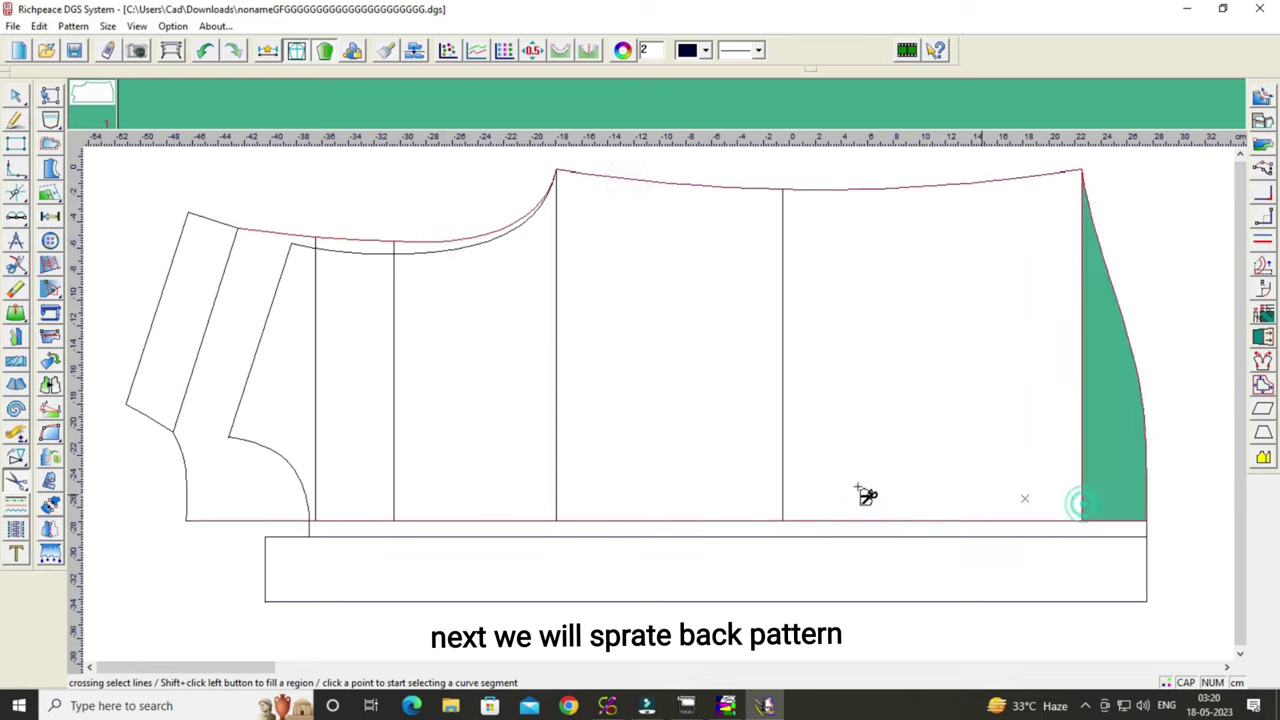
left_click(780, 472)
left_click(557, 410)
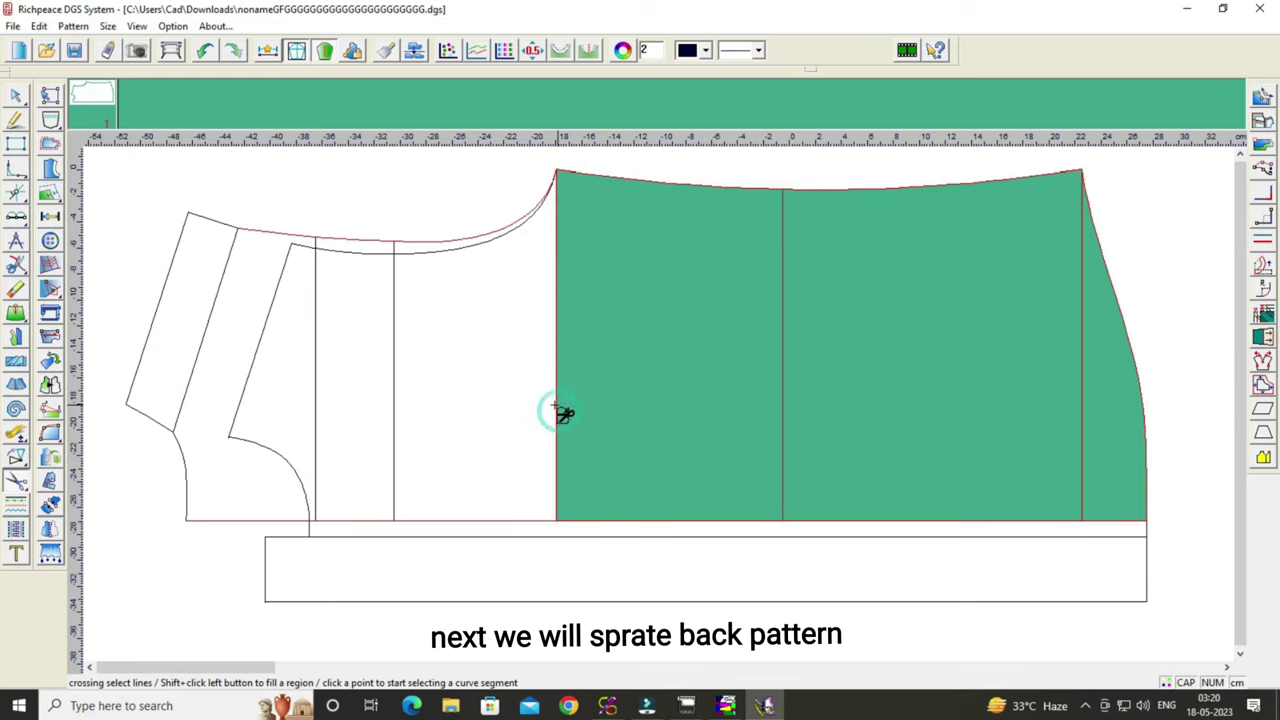
left_click(393, 392)
left_click(317, 381)
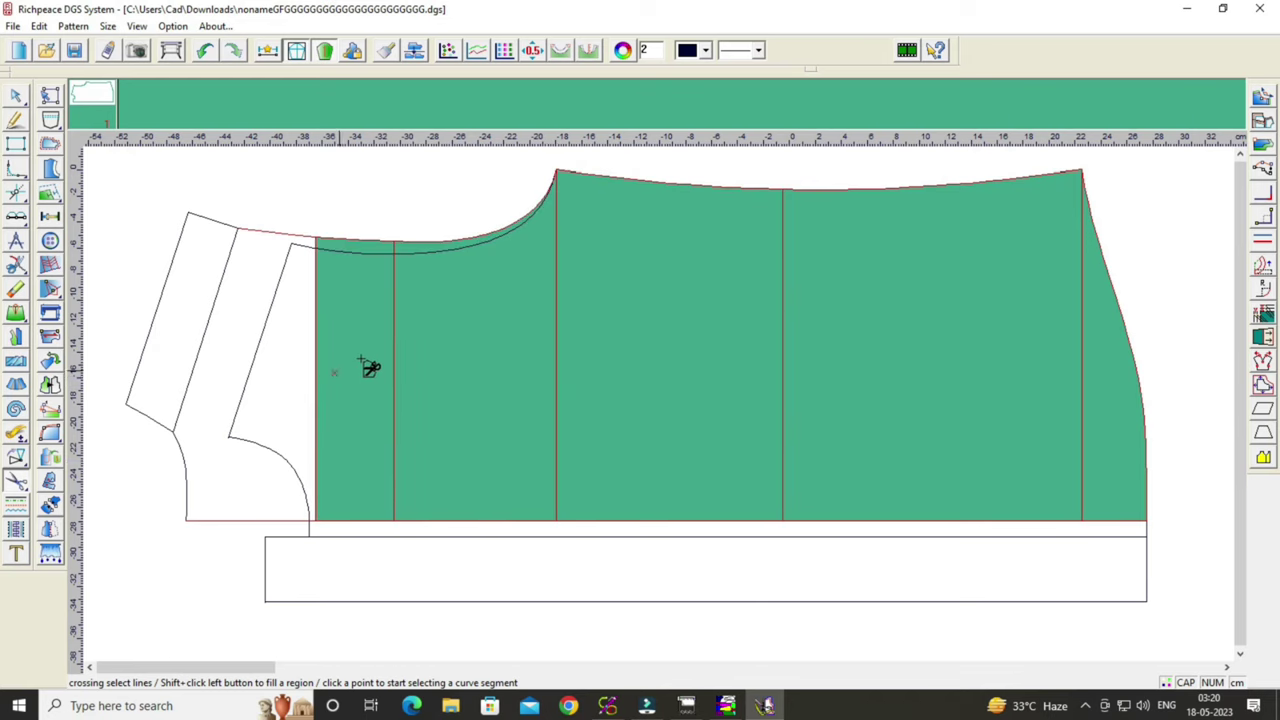
right_click(394, 189)
Move the new back piece to the upper right, clear of the draft.
right_click(390, 188)
left_click(482, 191)
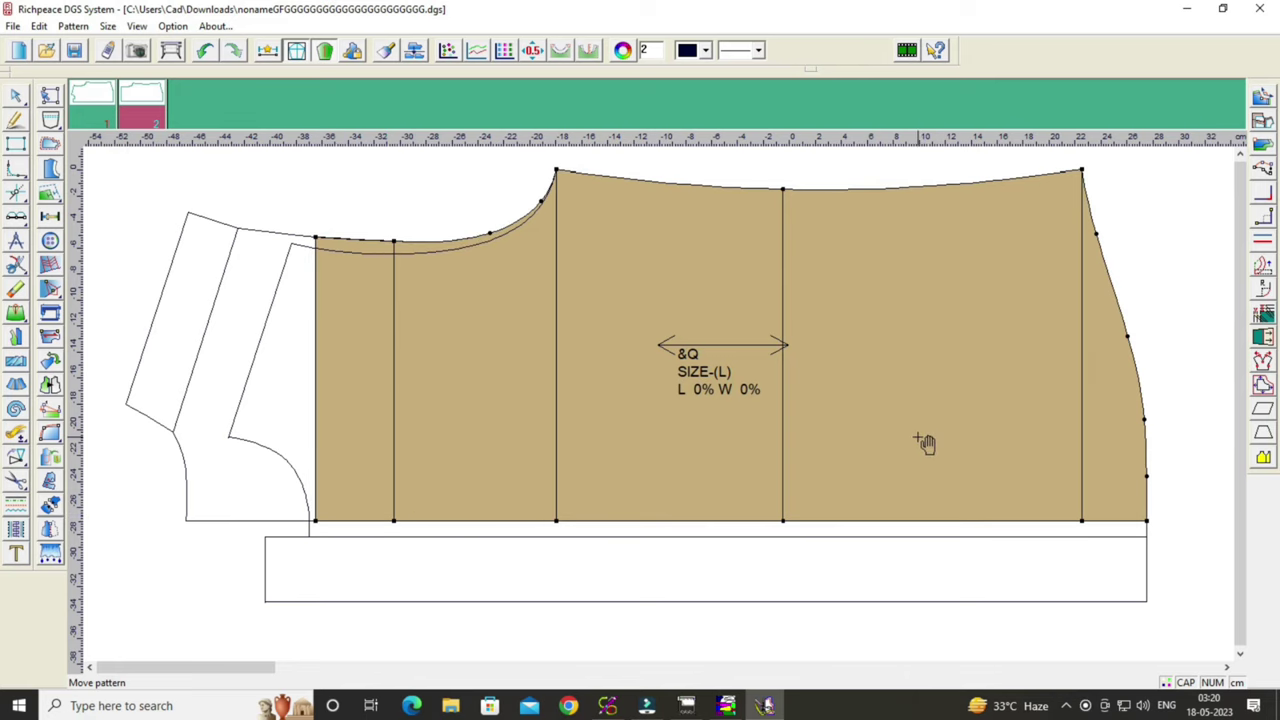
scroll(663, 406, "down", 1)
left_click_drag(620, 391, 943, 414)
scroll(943, 414, "down", 1)
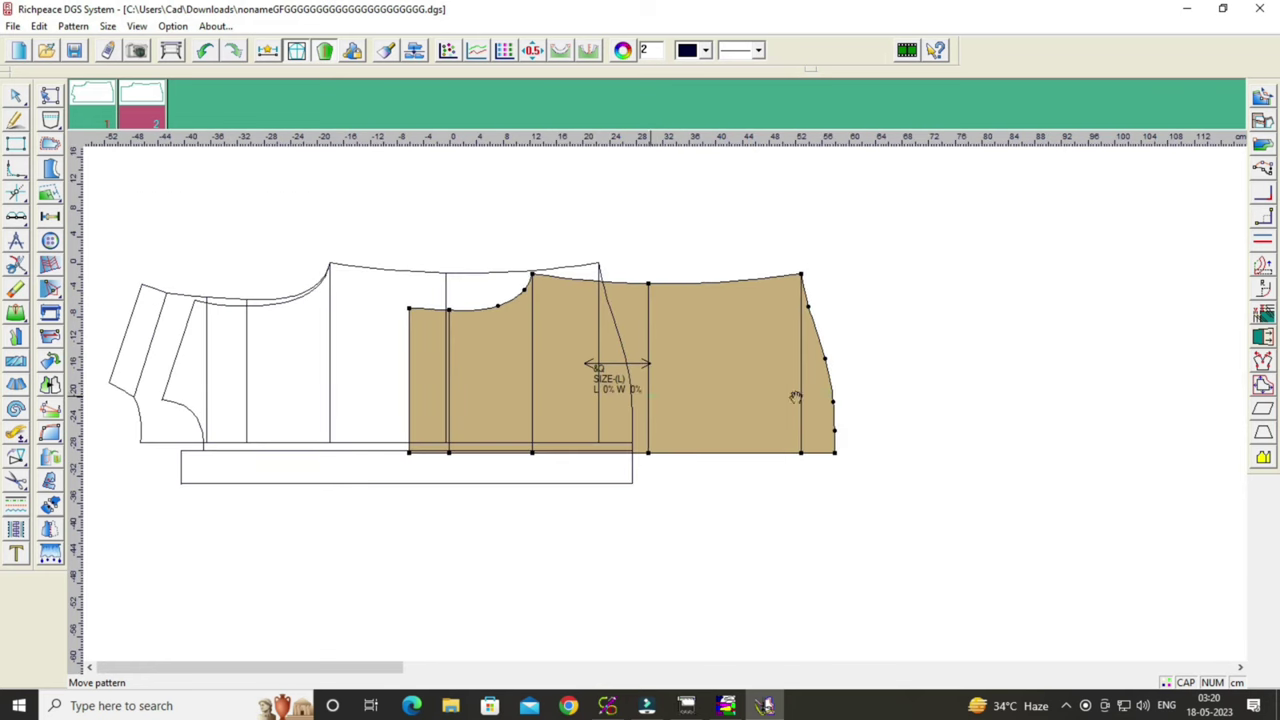
left_click_drag(795, 397, 922, 320)
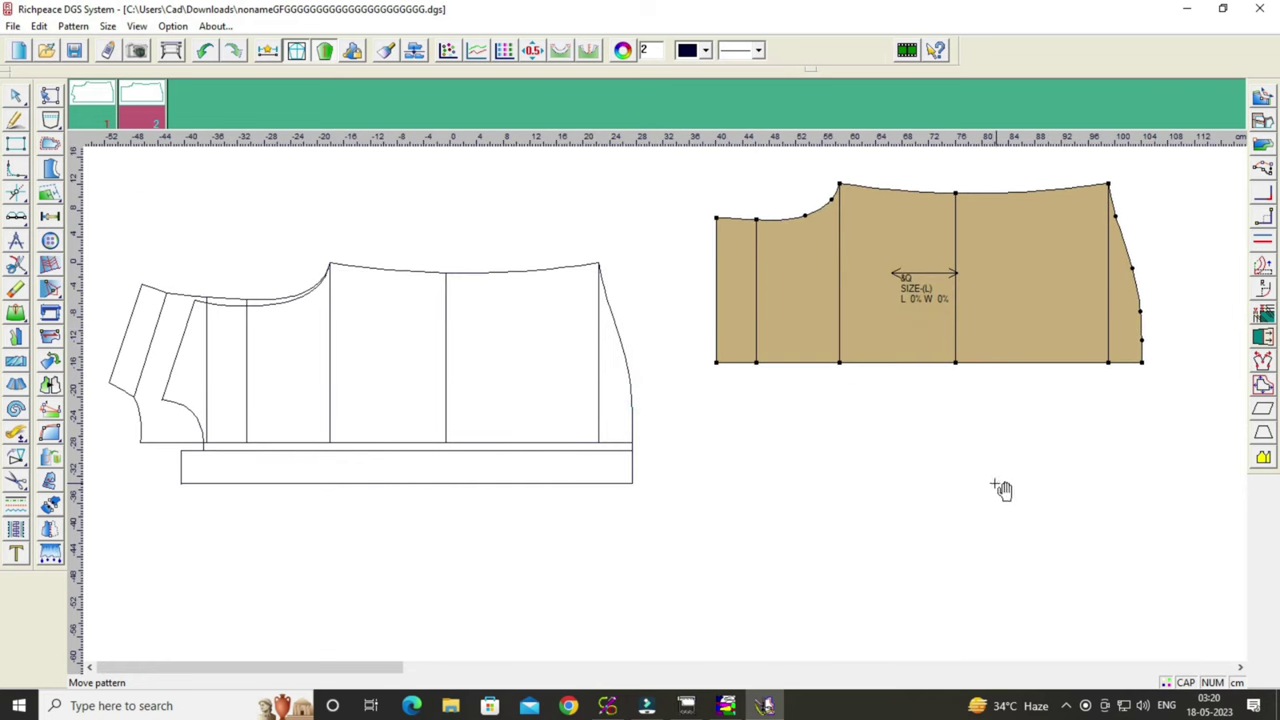
Mirror the back piece across its bottom edge into a full back.
left_click(50, 529)
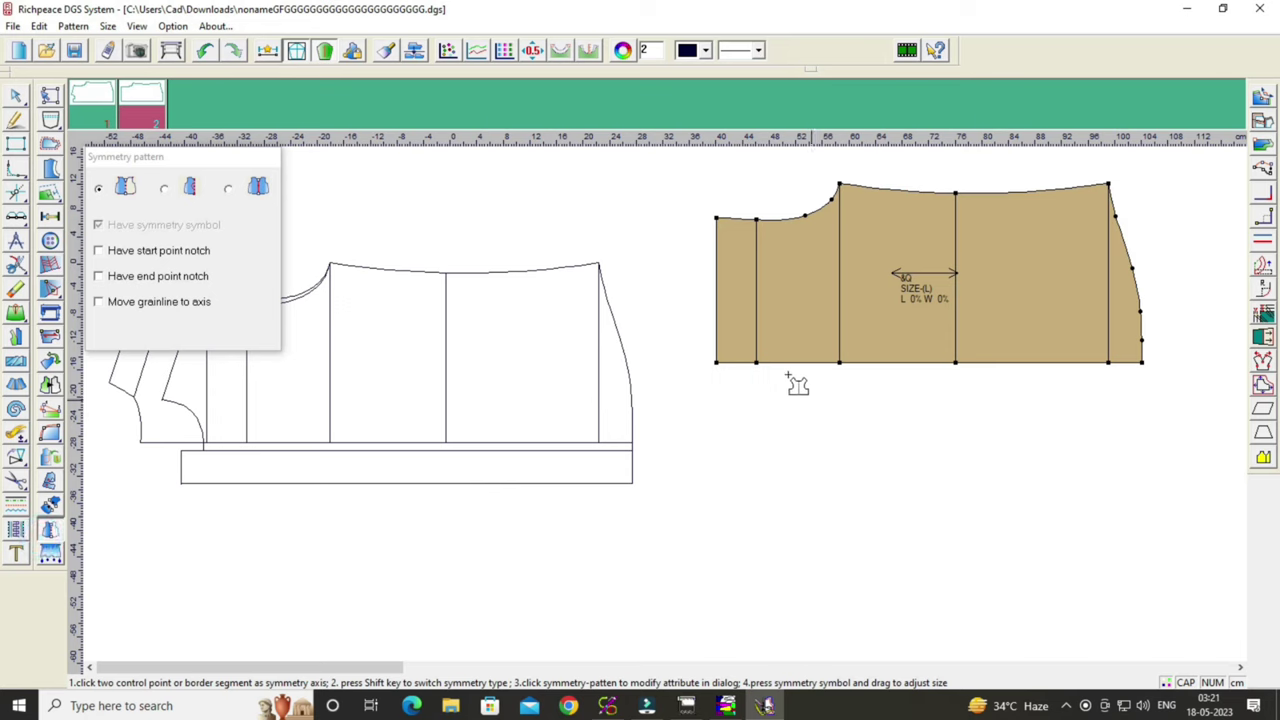
left_click(790, 362)
left_click(747, 304)
left_click(716, 362)
left_click(1141, 363)
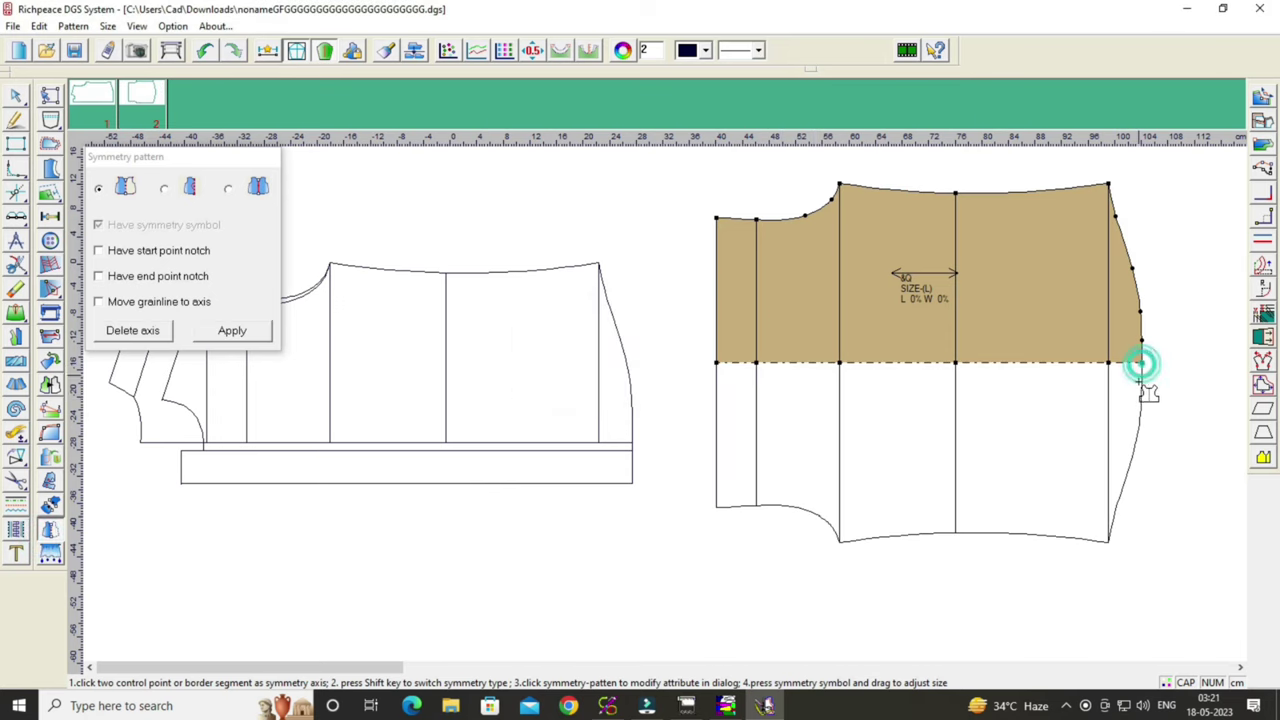
right_click(1186, 306)
left_click(1151, 317)
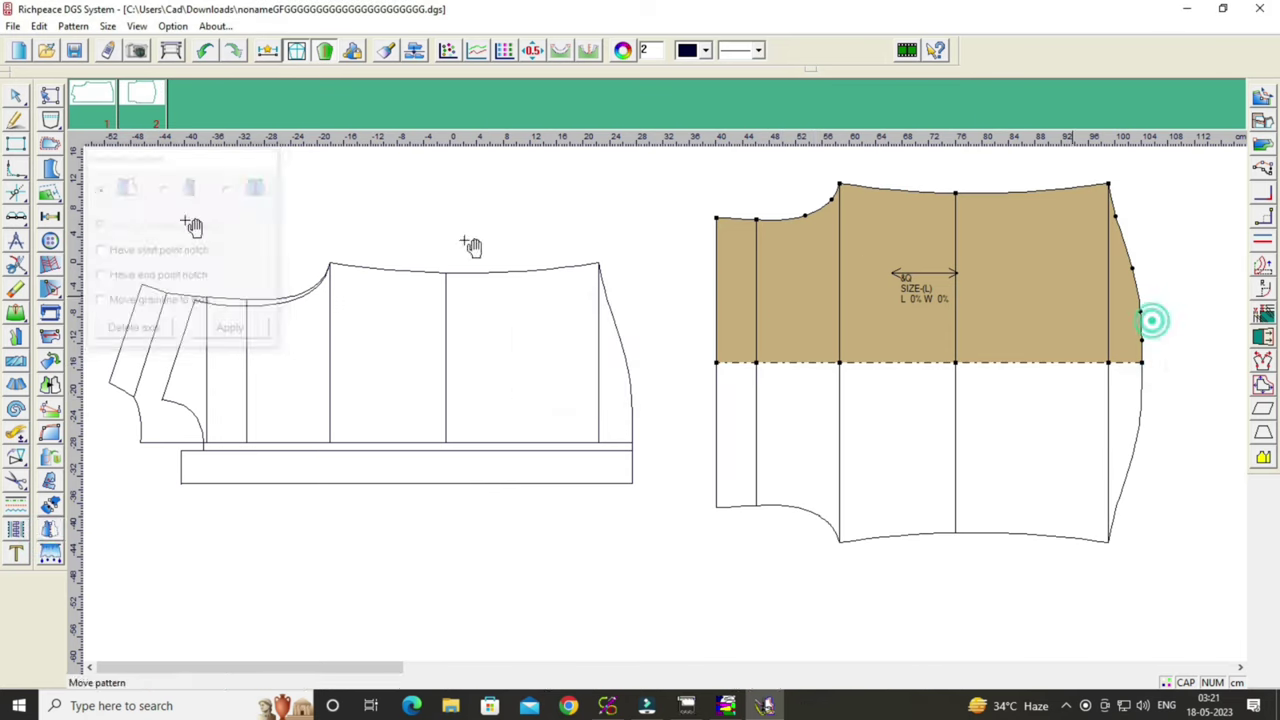
Add seam allowance around the whole back piece and set the side curve's seam end.
left_click(50, 143)
left_click(842, 186)
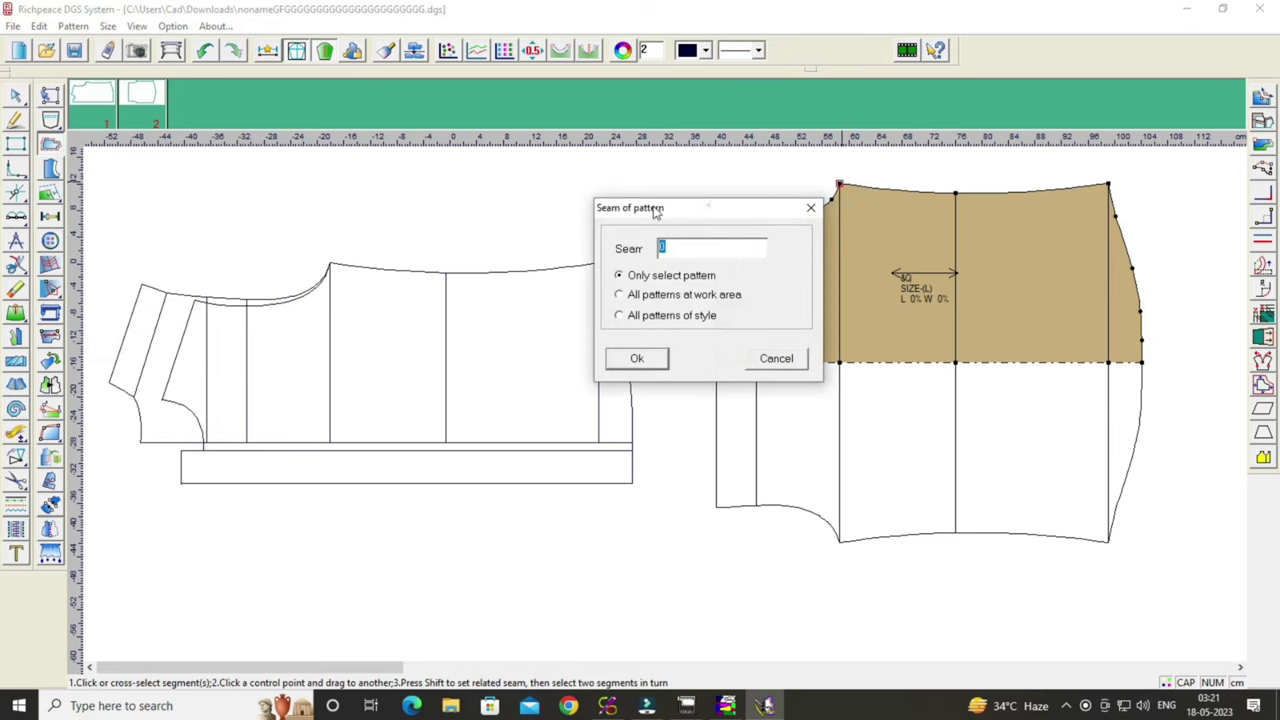
left_click_drag(655, 212, 447, 212)
left_click(487, 248)
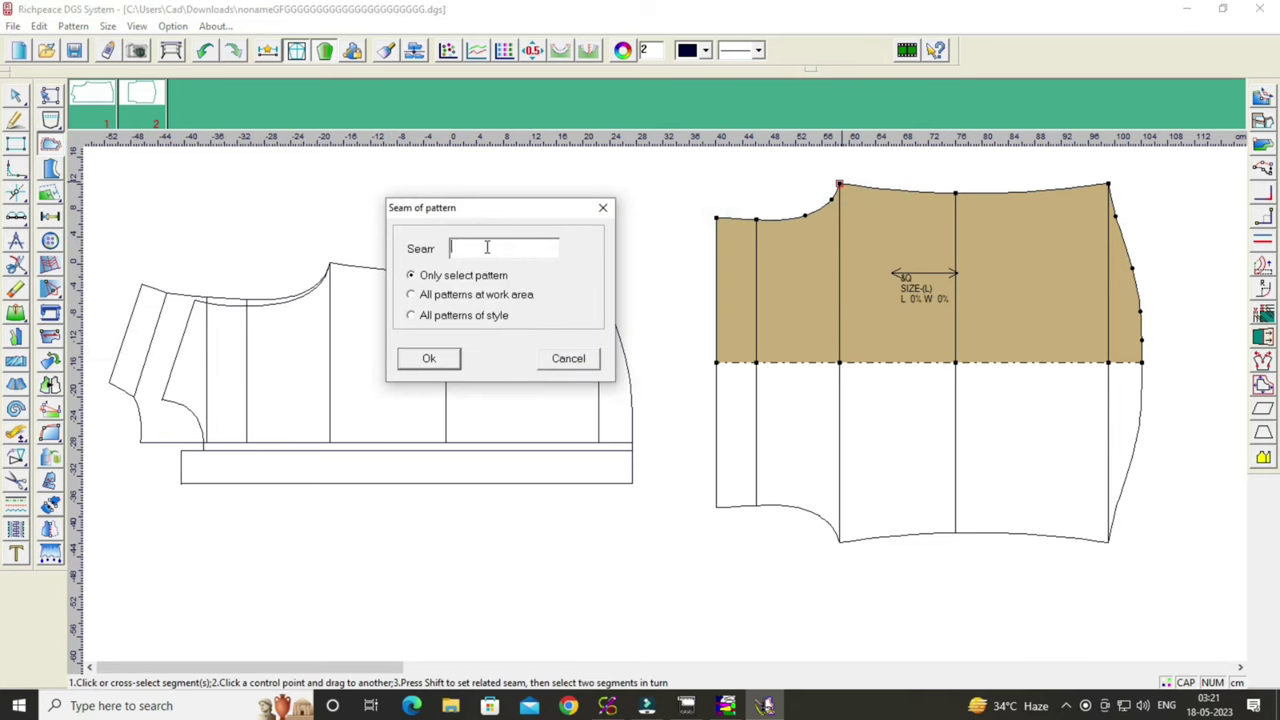
type("1")
left_click(440, 358)
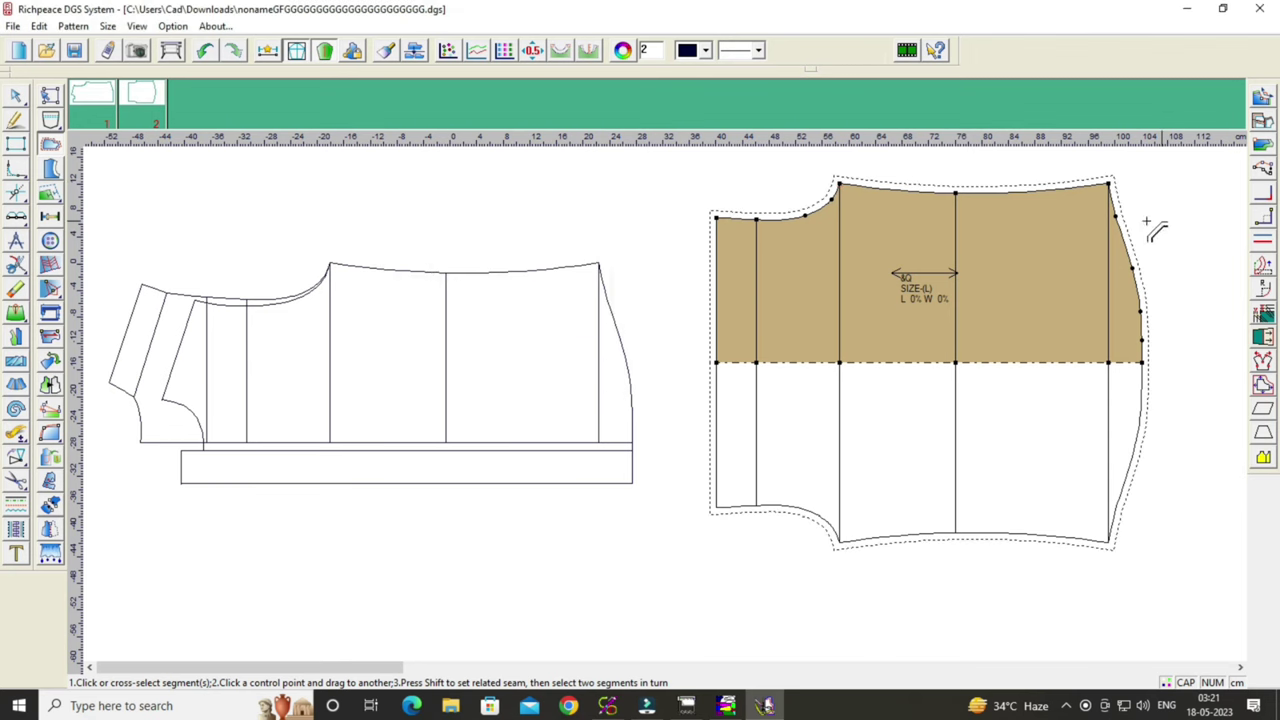
right_click(1138, 252)
mouse_move(920, 249)
left_mouse_down()
mouse_move(509, 249)
mouse_move(483, 230)
left_mouse_up()
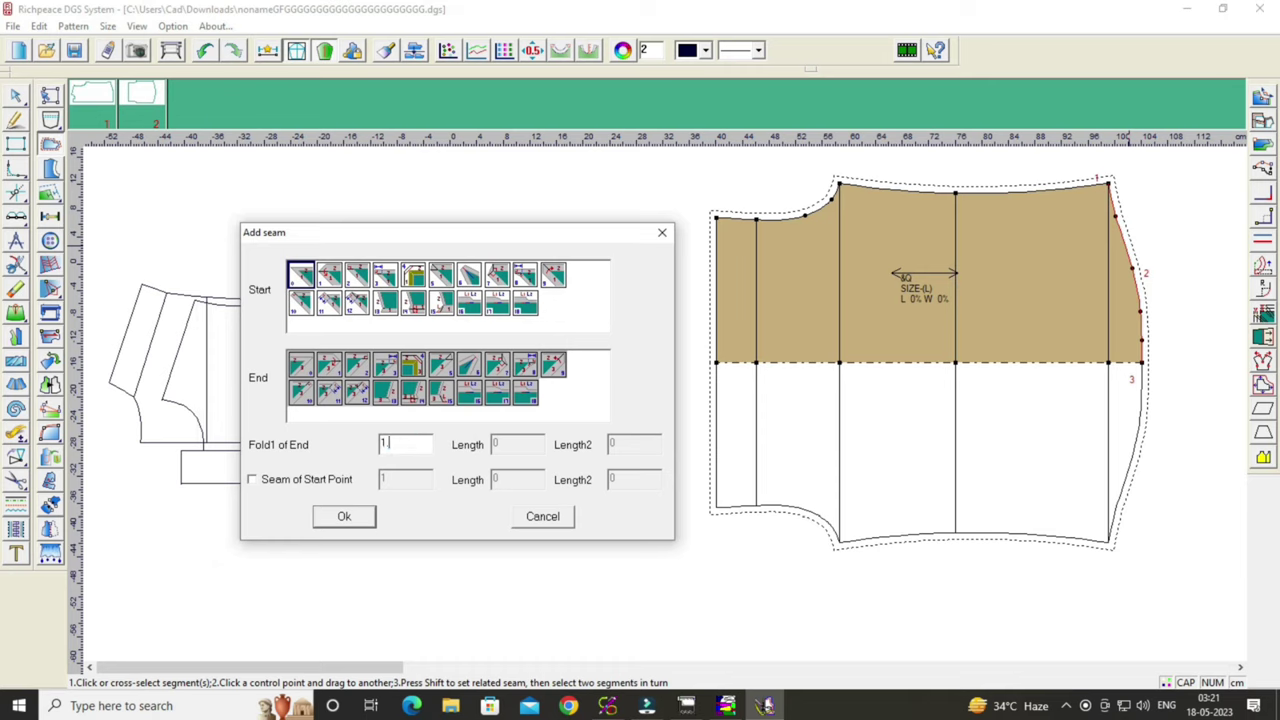
left_click(346, 516)
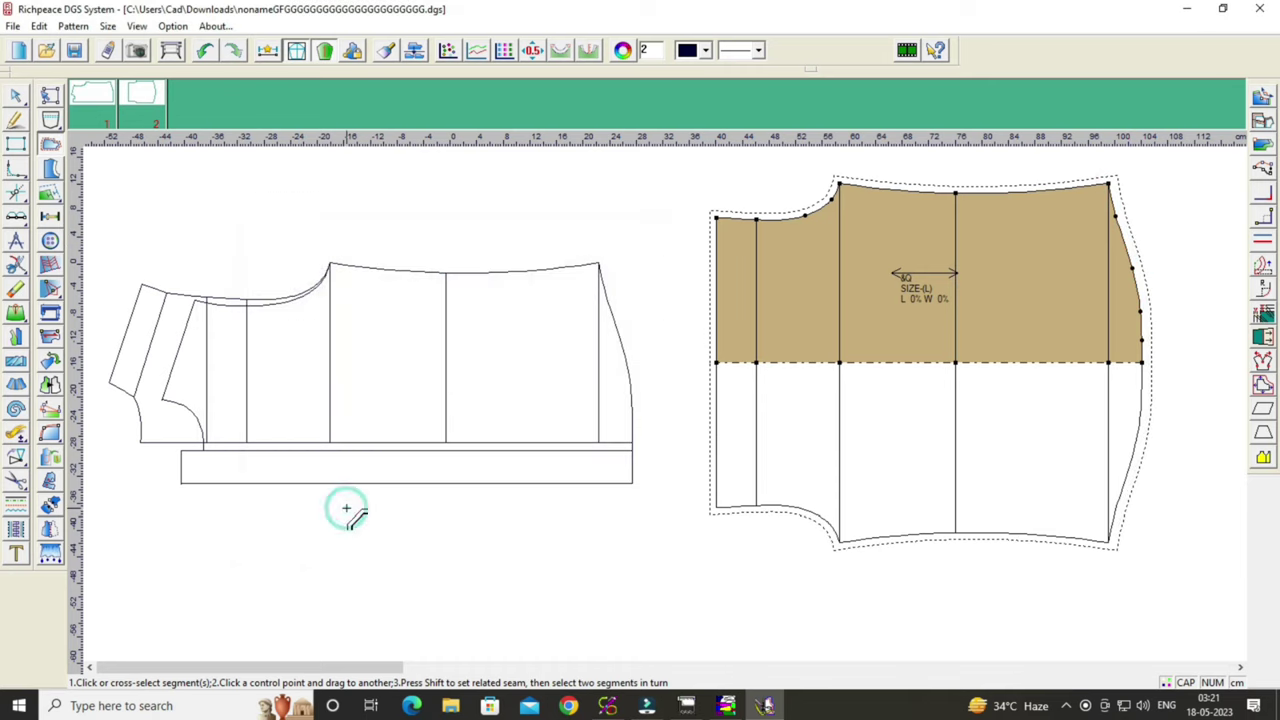
Shift the full back piece further to the right.
right_click(1190, 252)
left_click(1159, 252)
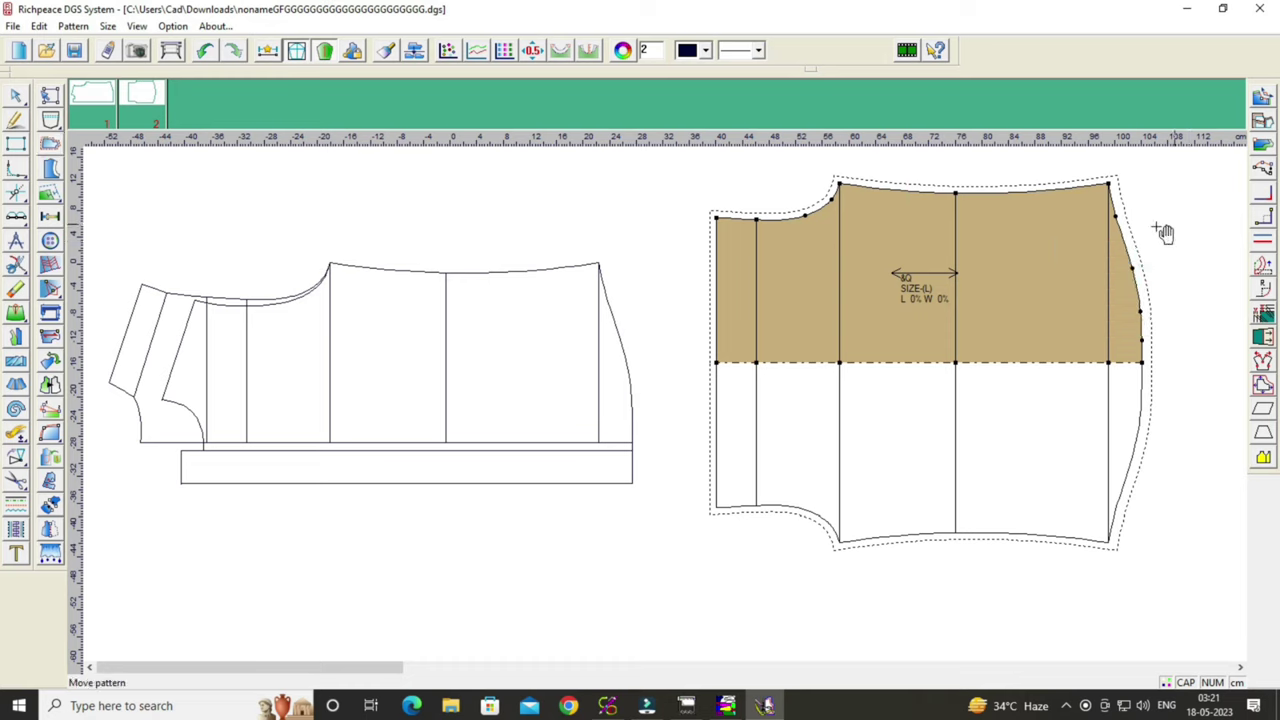
left_click_drag(965, 305, 1040, 308)
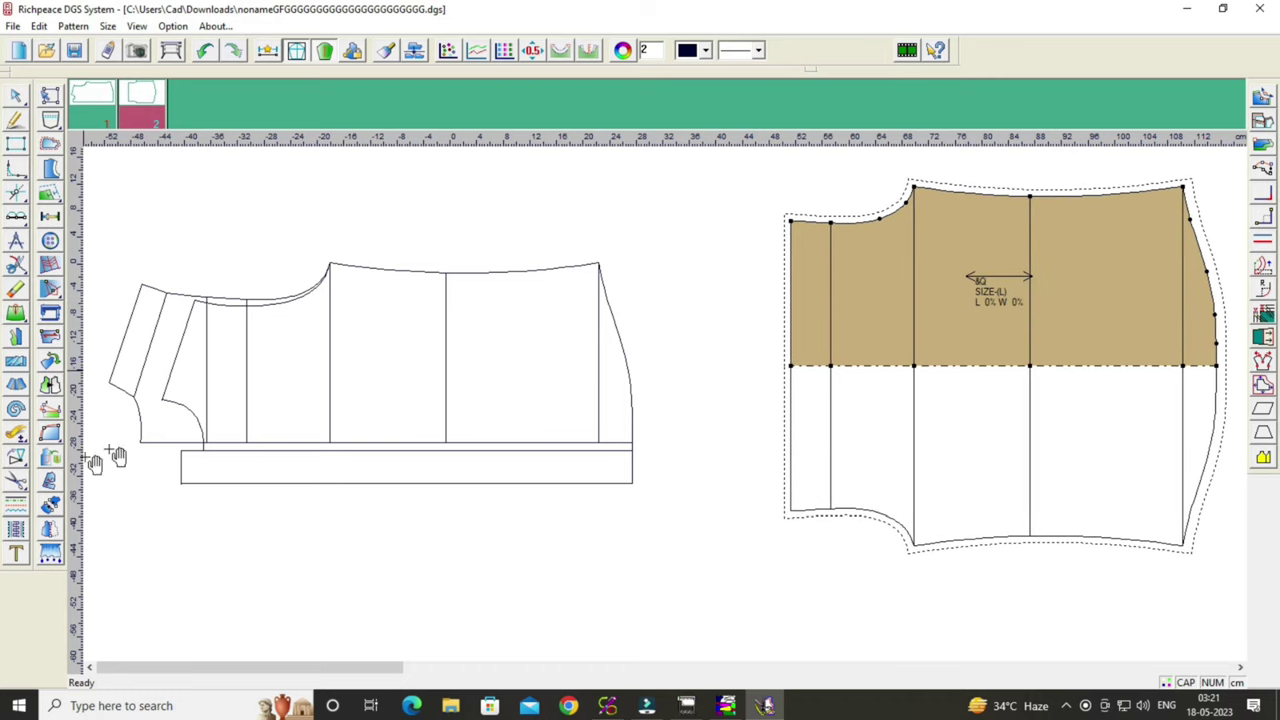
left_click(17, 482)
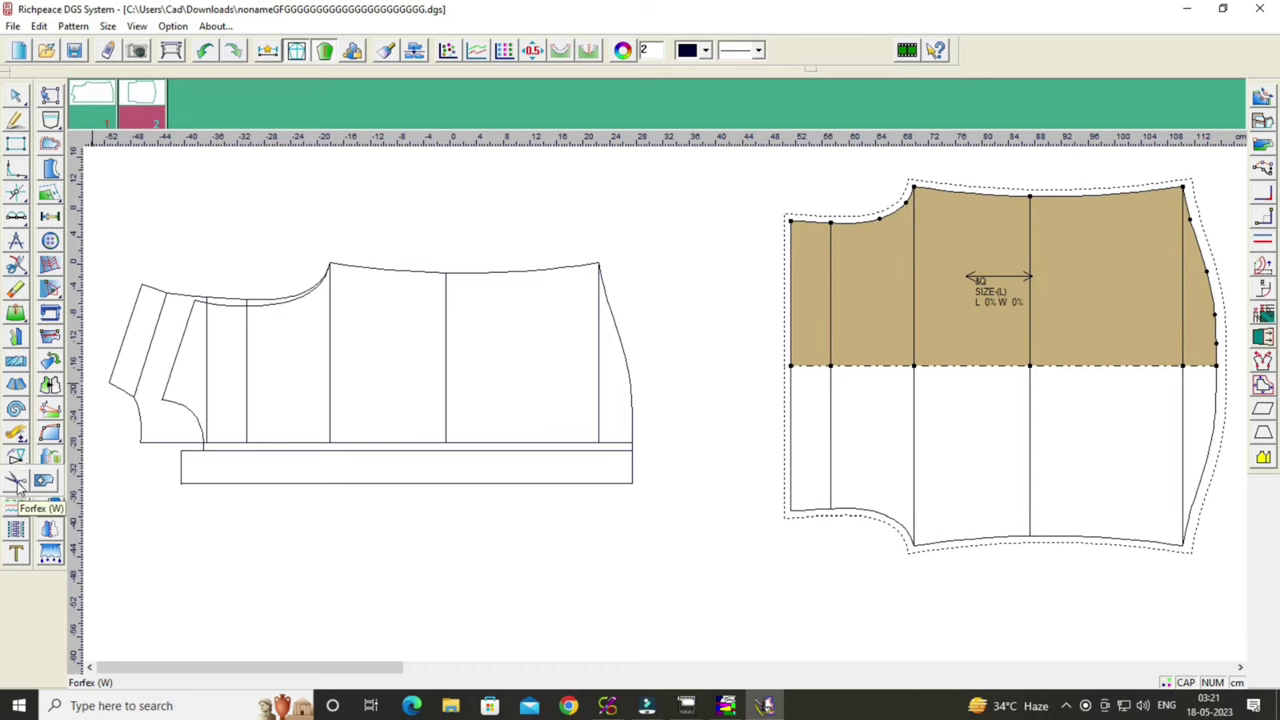
Select the lines bounding the shoulder area and extract it as a SIZE-(L) pattern piece.
left_click(17, 482)
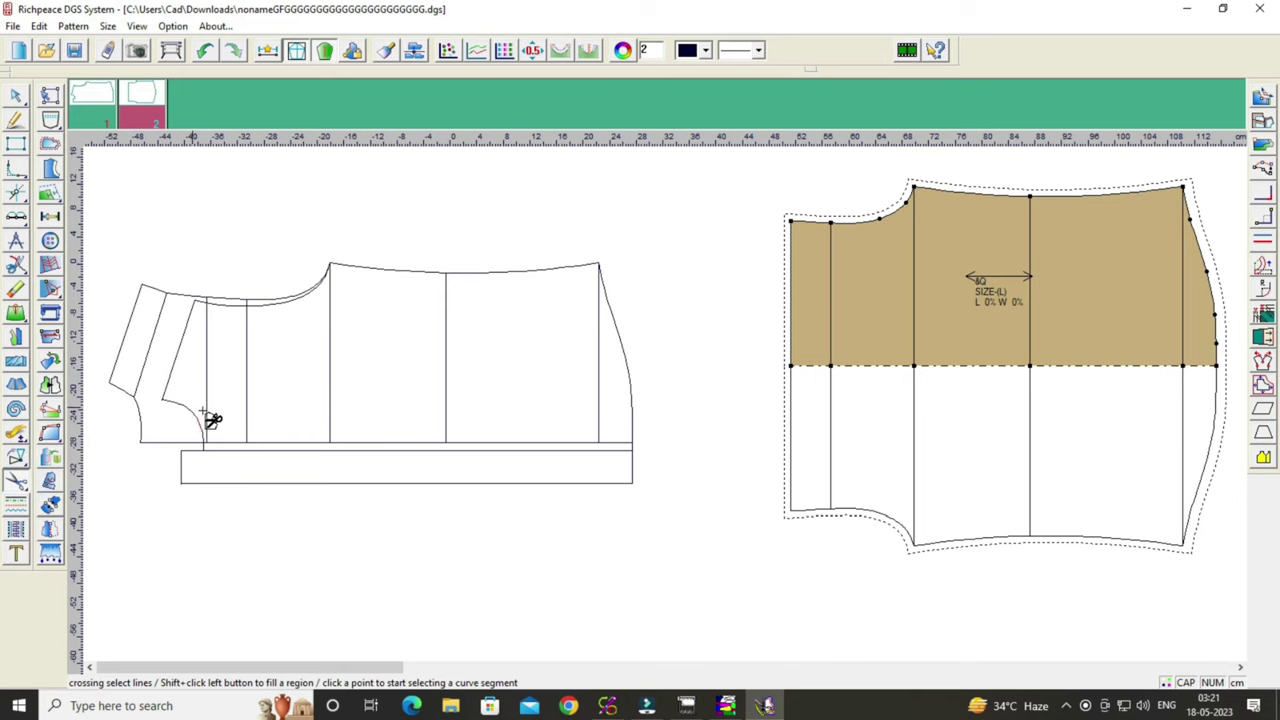
scroll(212, 420, "up", 1)
scroll(748, 391, "up", 2)
left_click(551, 380)
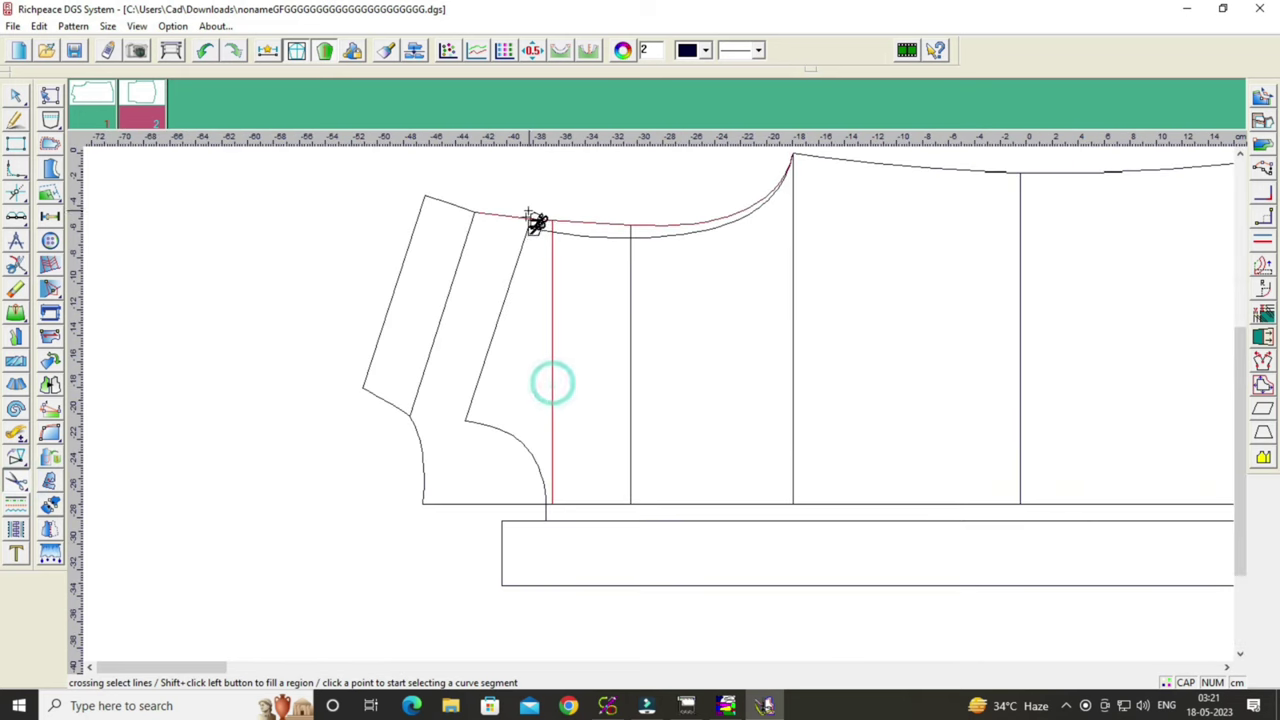
left_click(526, 219)
left_click(455, 205)
left_click(412, 226)
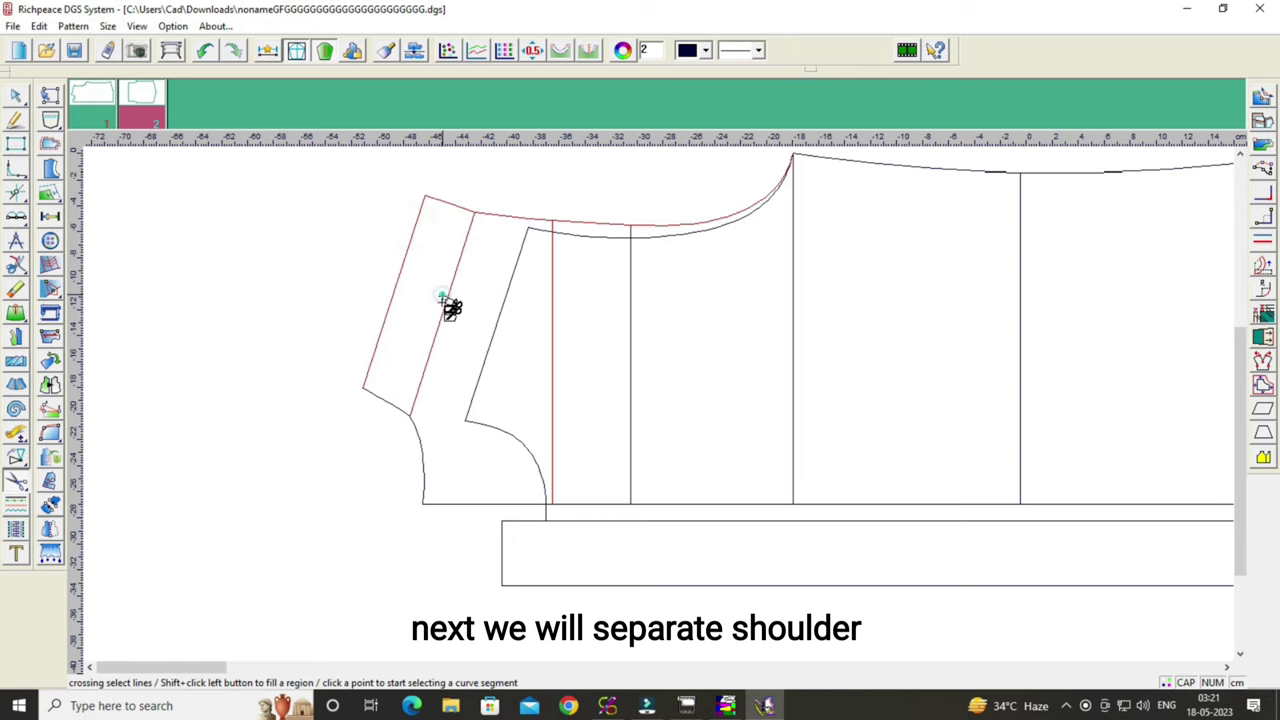
left_click(387, 405)
left_click(467, 506)
left_click(422, 476)
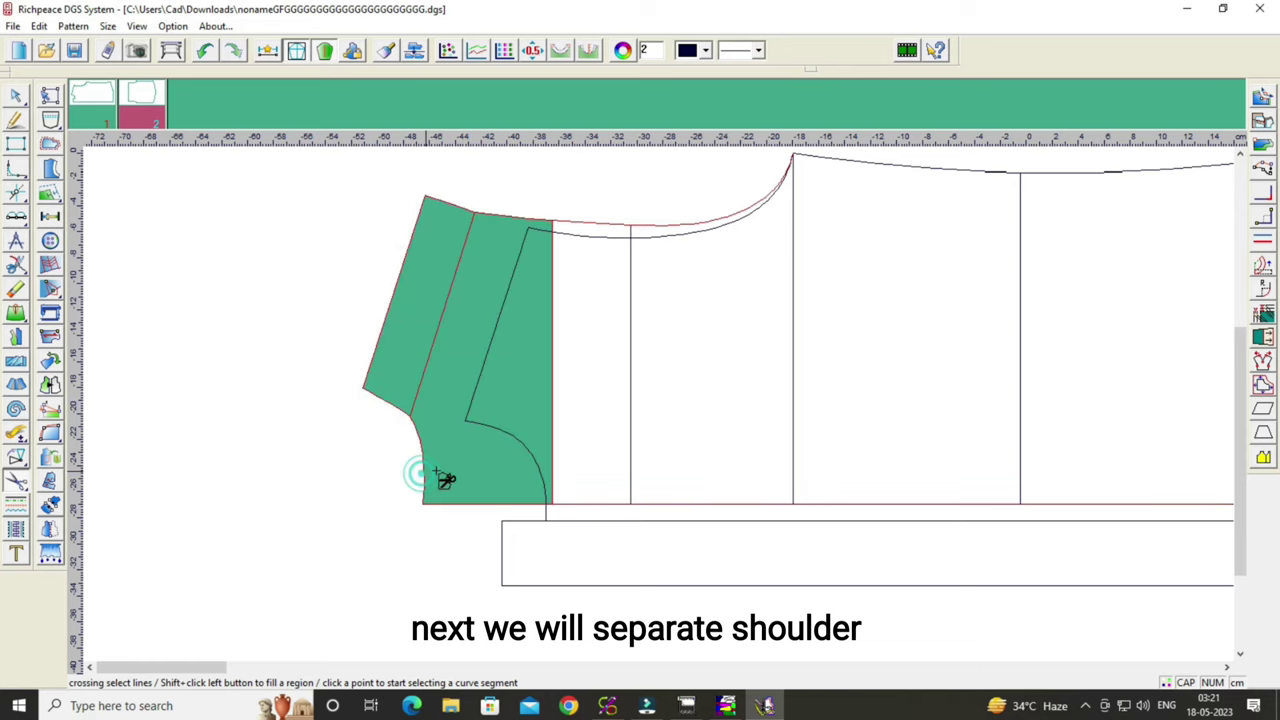
right_click(357, 443)
Move the shoulder piece beside the large pattern piece and fine-tune its position.
right_click(344, 432)
left_click(446, 445)
scroll(663, 408, "down", 2)
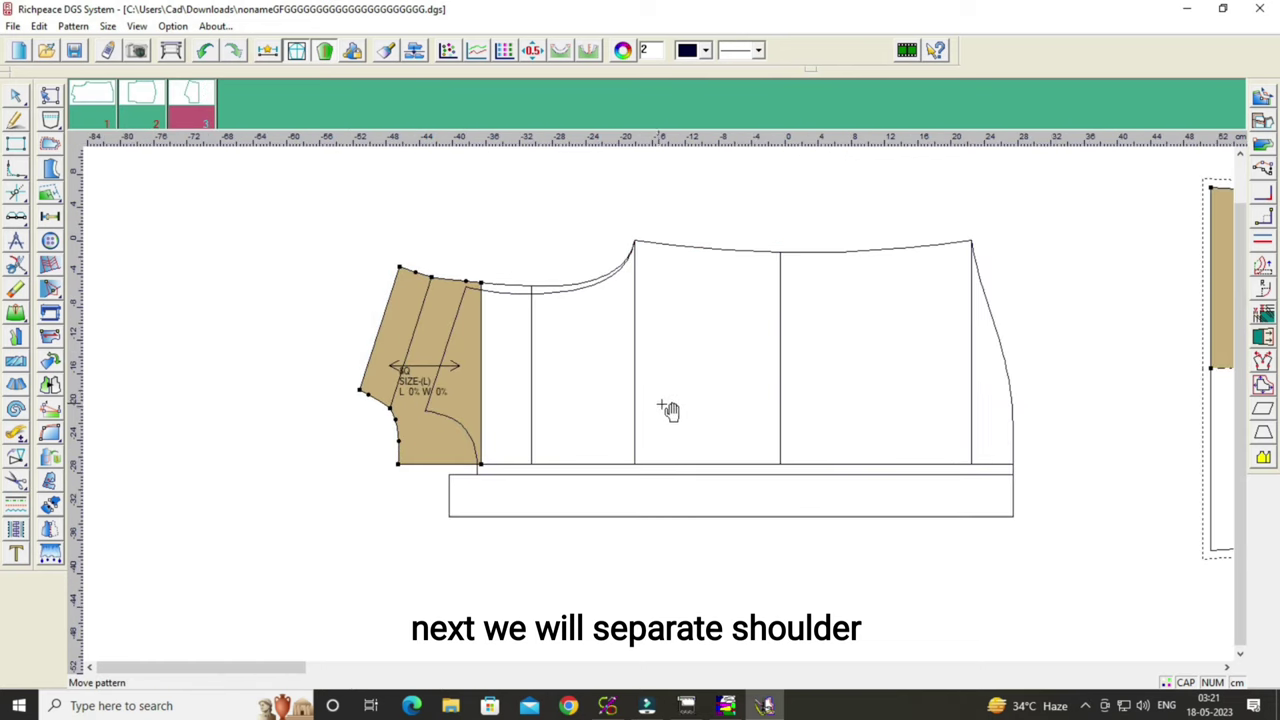
scroll(414, 408, "down", 1)
left_click_drag(414, 408, 905, 328)
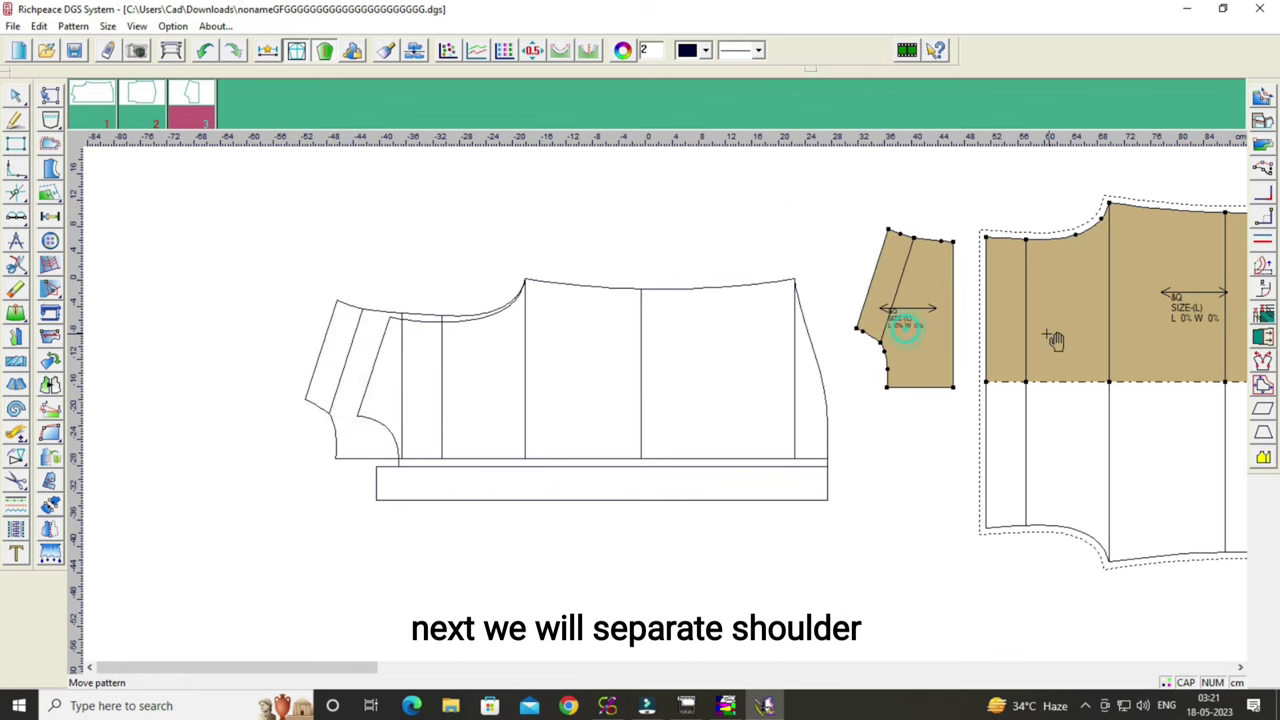
scroll(430, 450, "up", 2)
scroll(560, 370, "down", 2)
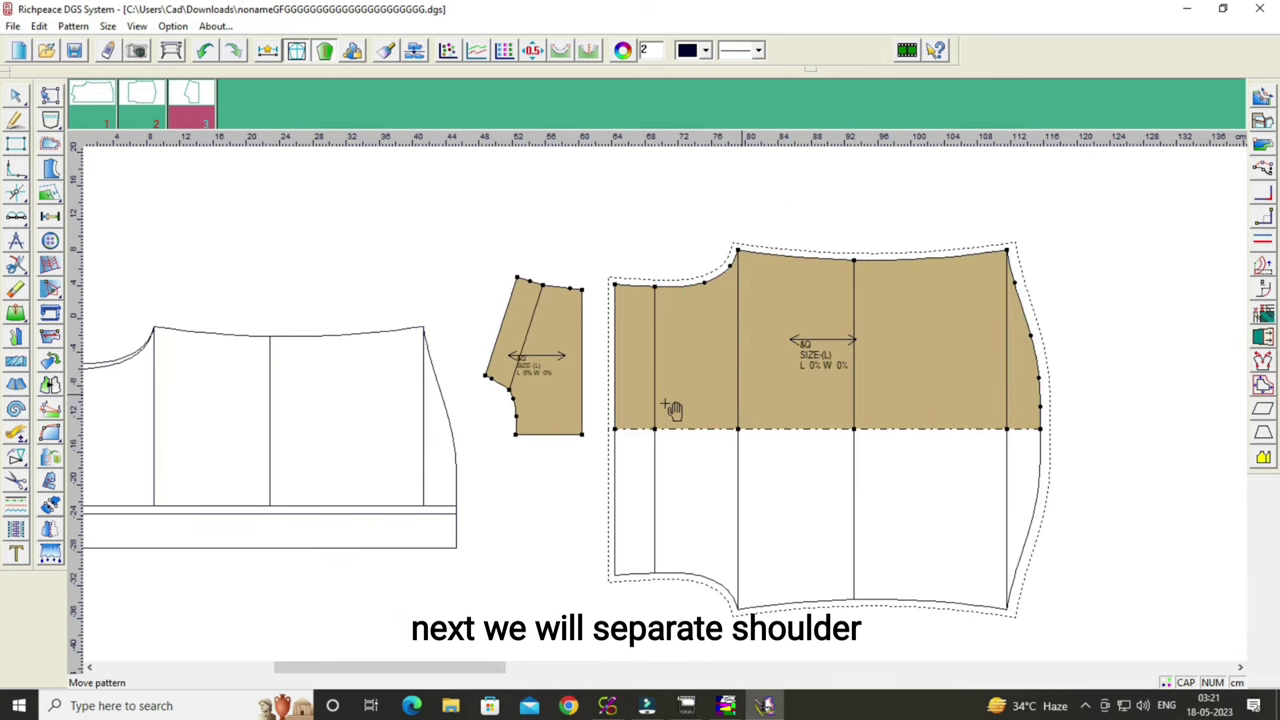
scroll(665, 415, "up", 2)
scroll(674, 357, "down", 1)
scroll(672, 356, "down", 1)
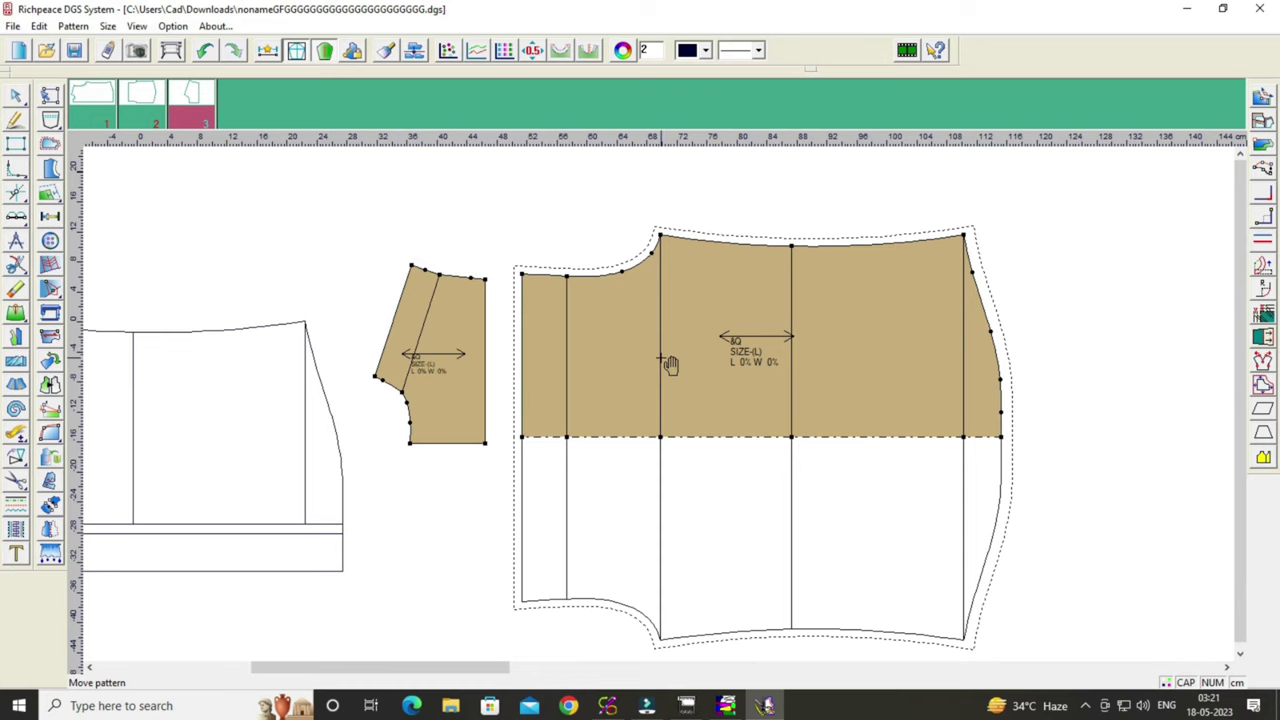
scroll(668, 364, "down", 1)
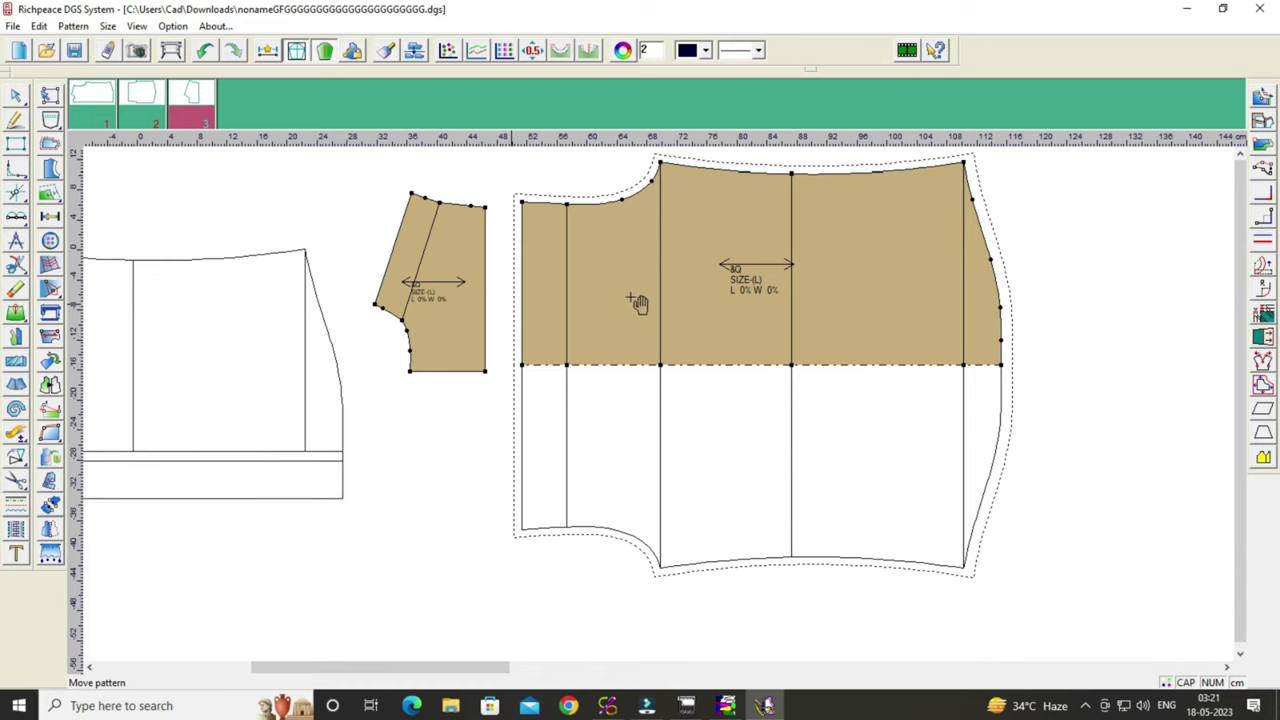
left_click_drag(438, 300, 448, 287)
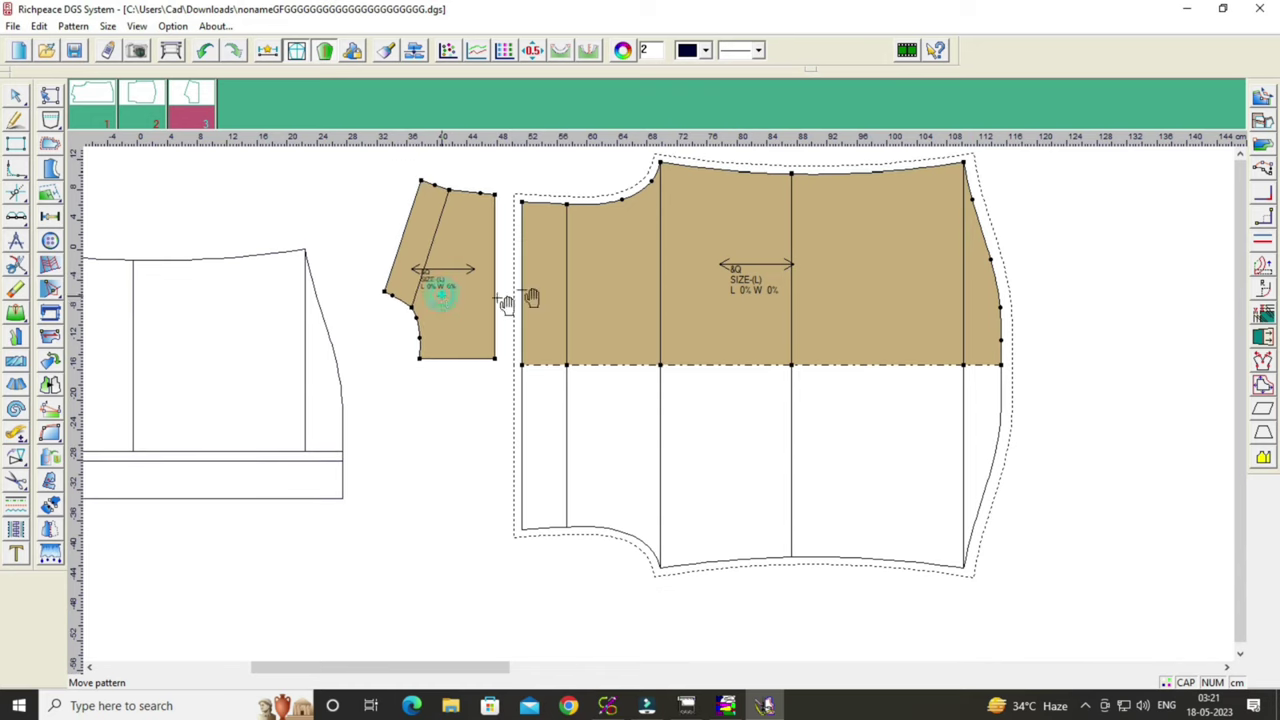
Mirror the shoulder piece across its bottom edge.
left_click(50, 530)
left_click(443, 360)
right_click(1076, 291)
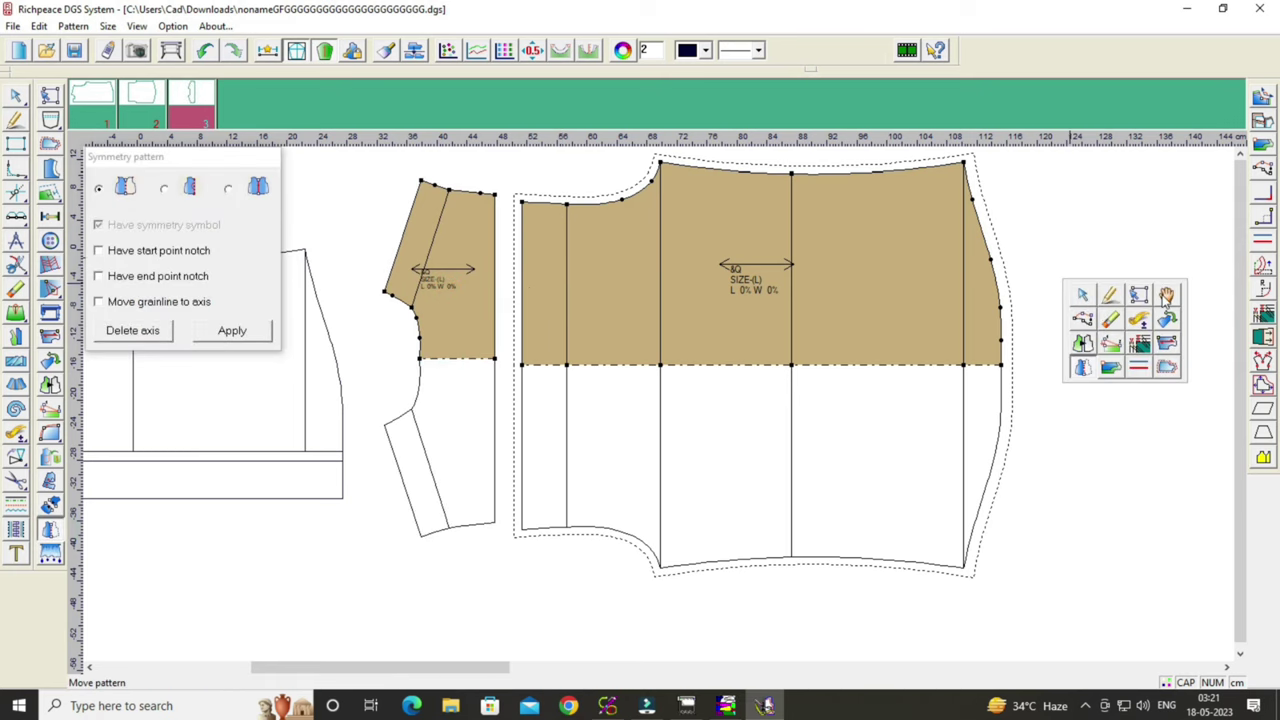
Add a seam allowance all round the shoulder piece.
left_click(1166, 294)
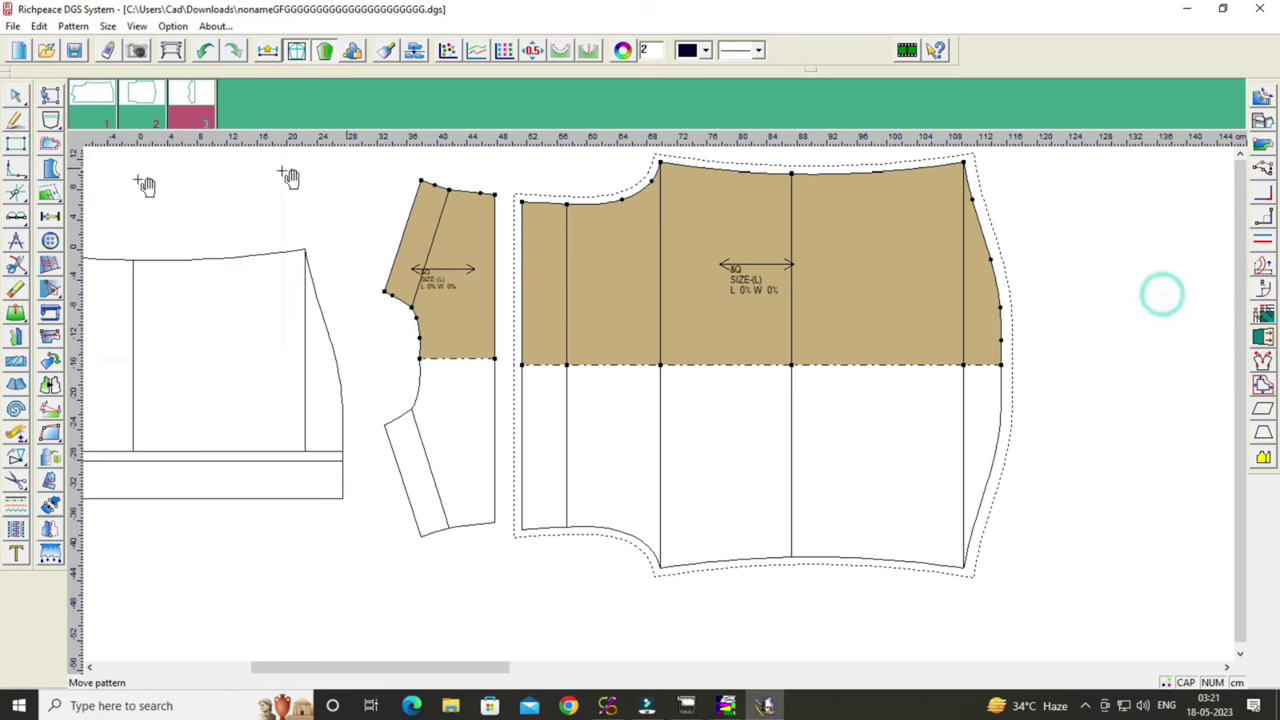
right_click(498, 203)
left_click_drag(597, 217, 703, 220)
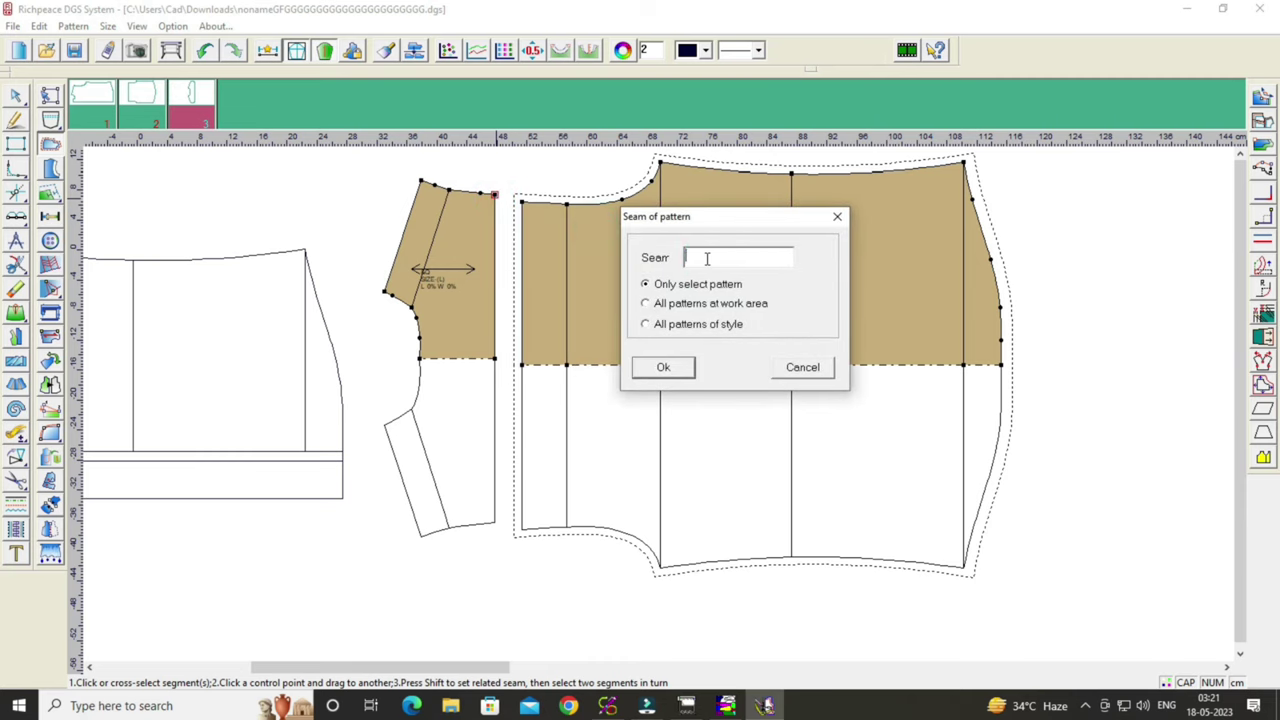
left_click(670, 367)
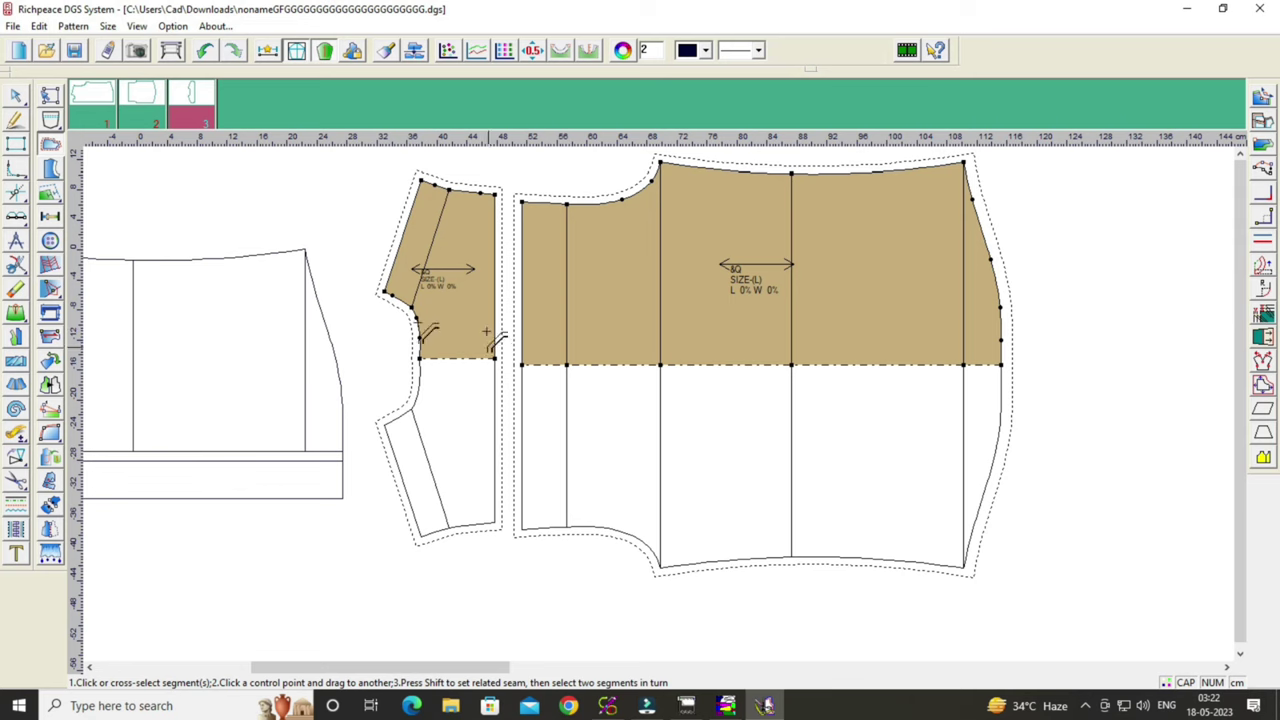
Shift the shoulder piece slightly down and to the right.
right_click(298, 275)
left_click(380, 252)
left_click_drag(428, 277, 433, 283)
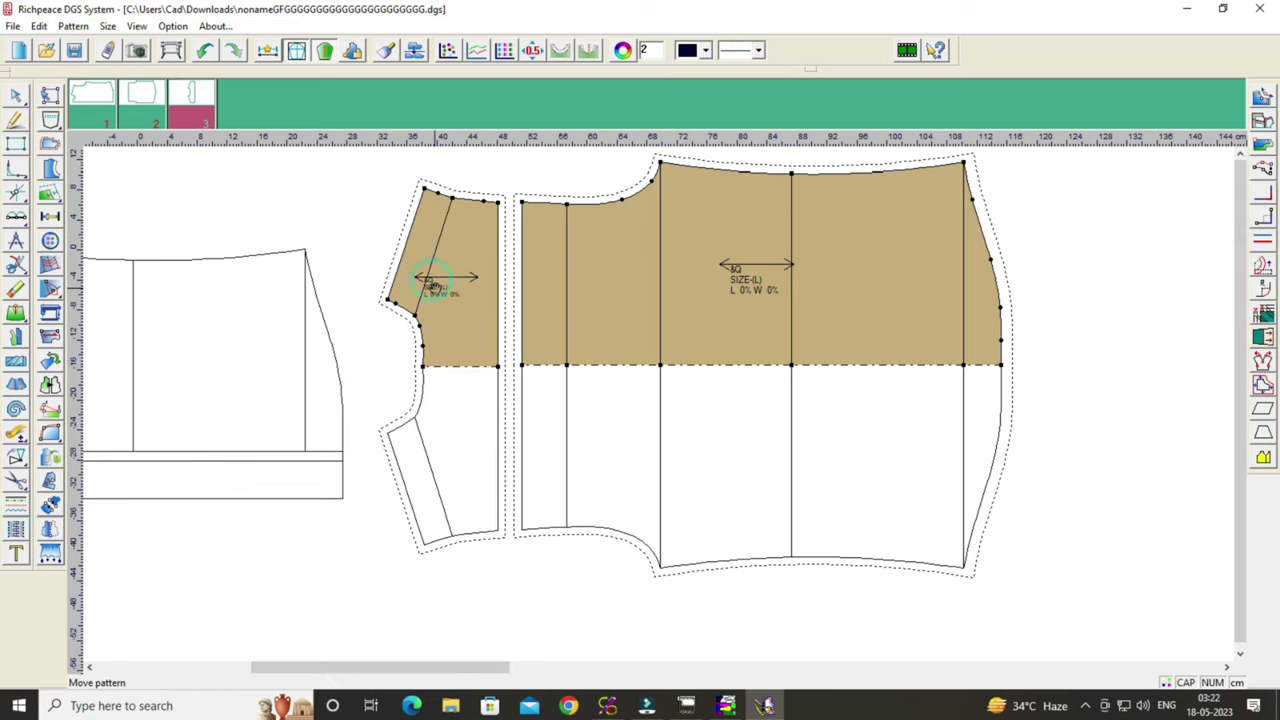
scroll(441, 373, "up", 1)
scroll(441, 373, "up", 1)
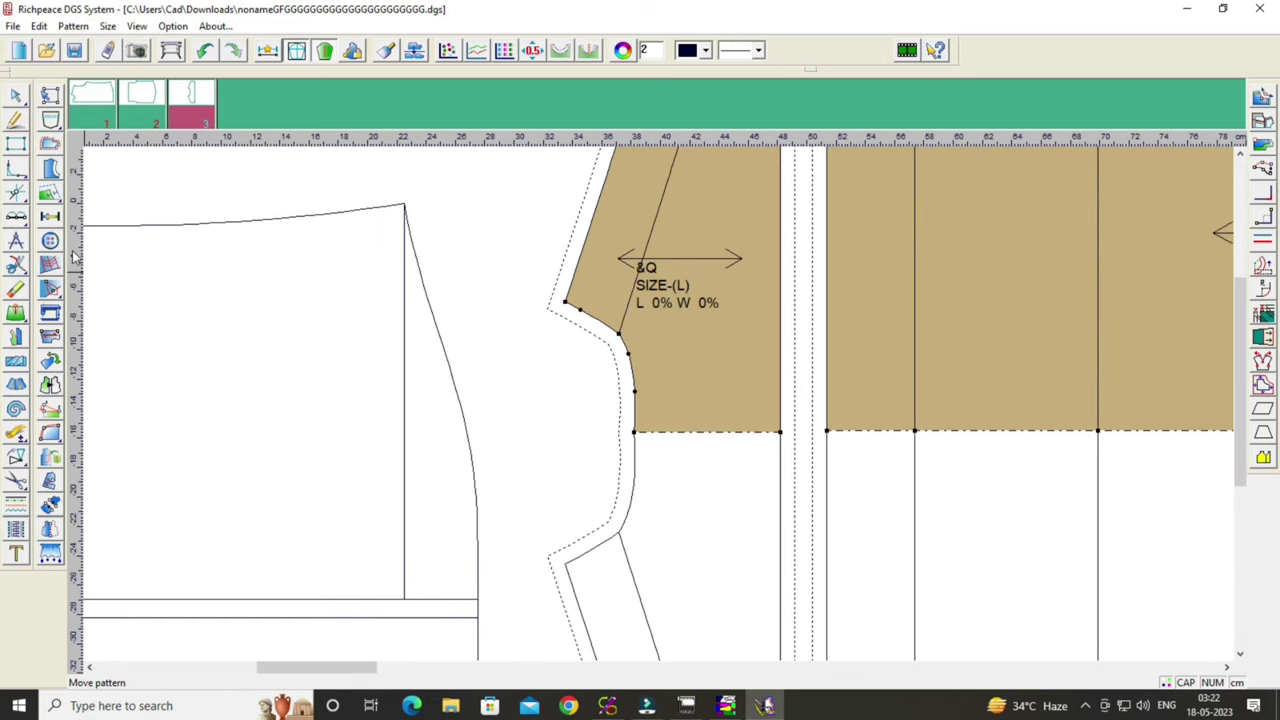
Set a folded corner seam on the lower armhole segment.
left_click(50, 143)
left_click(637, 420)
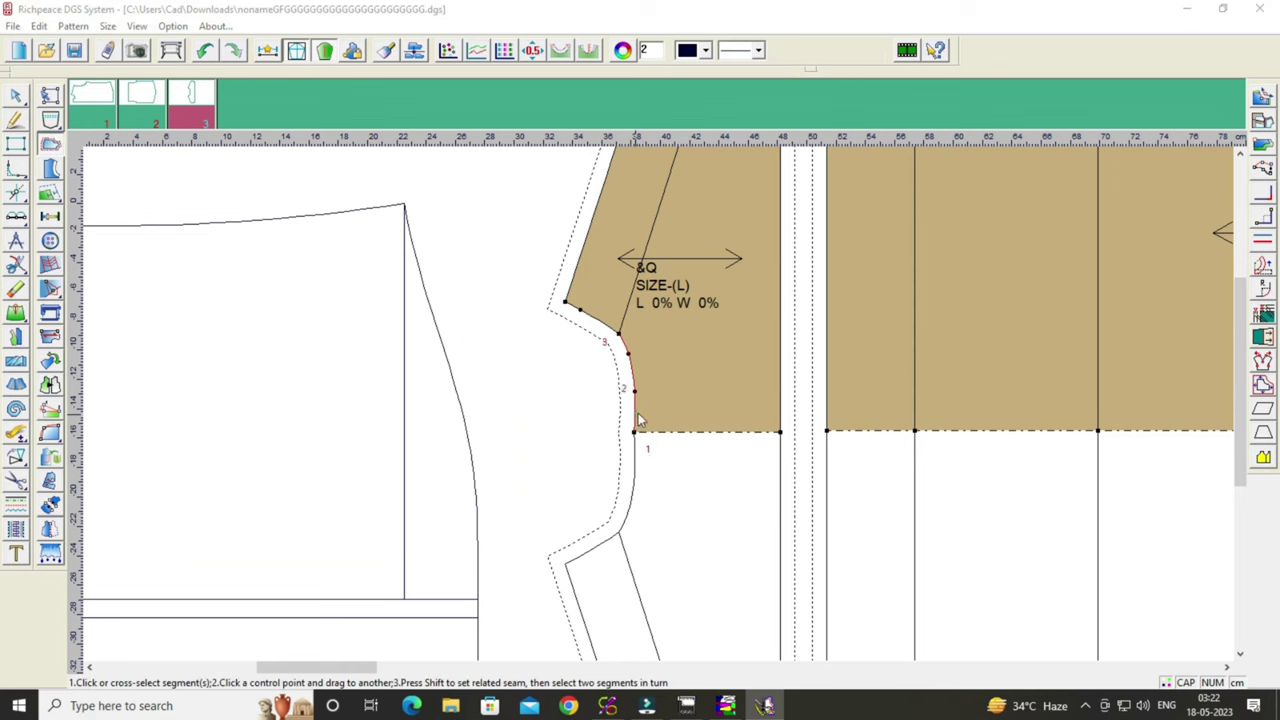
right_click(637, 420)
left_click_drag(825, 163, 947, 169)
left_click(930, 372)
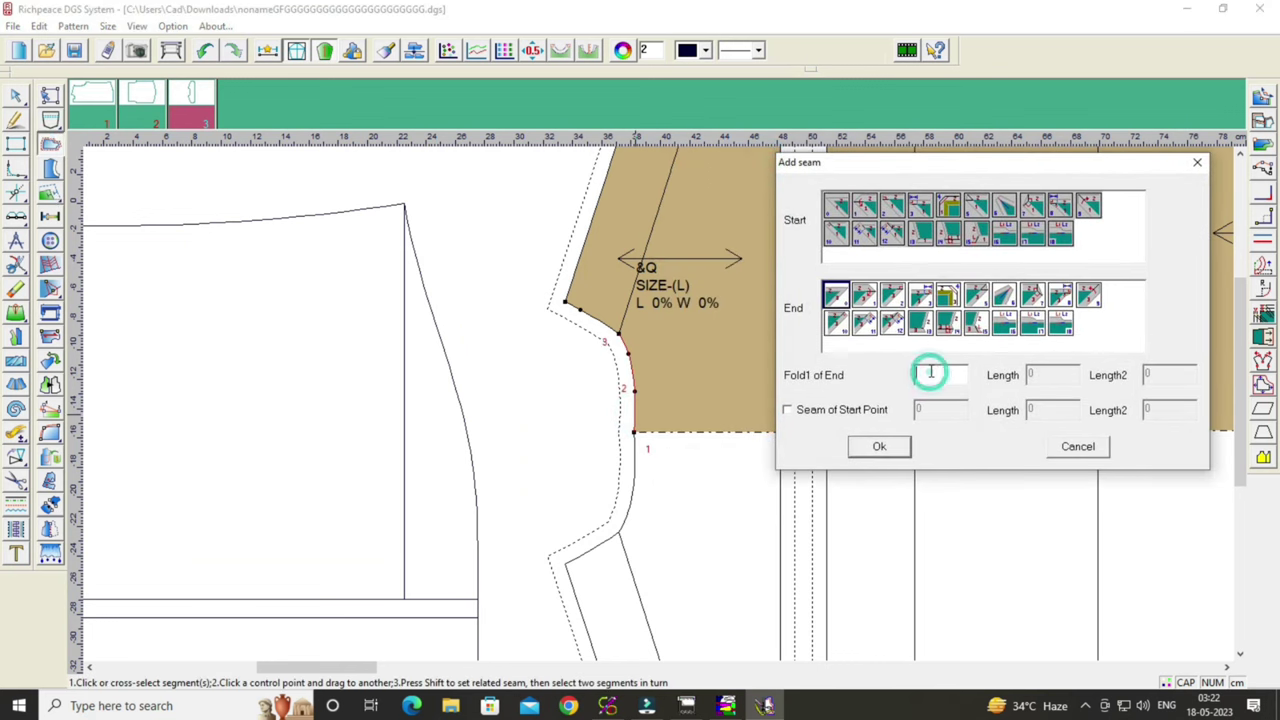
type("8")
left_click(891, 446)
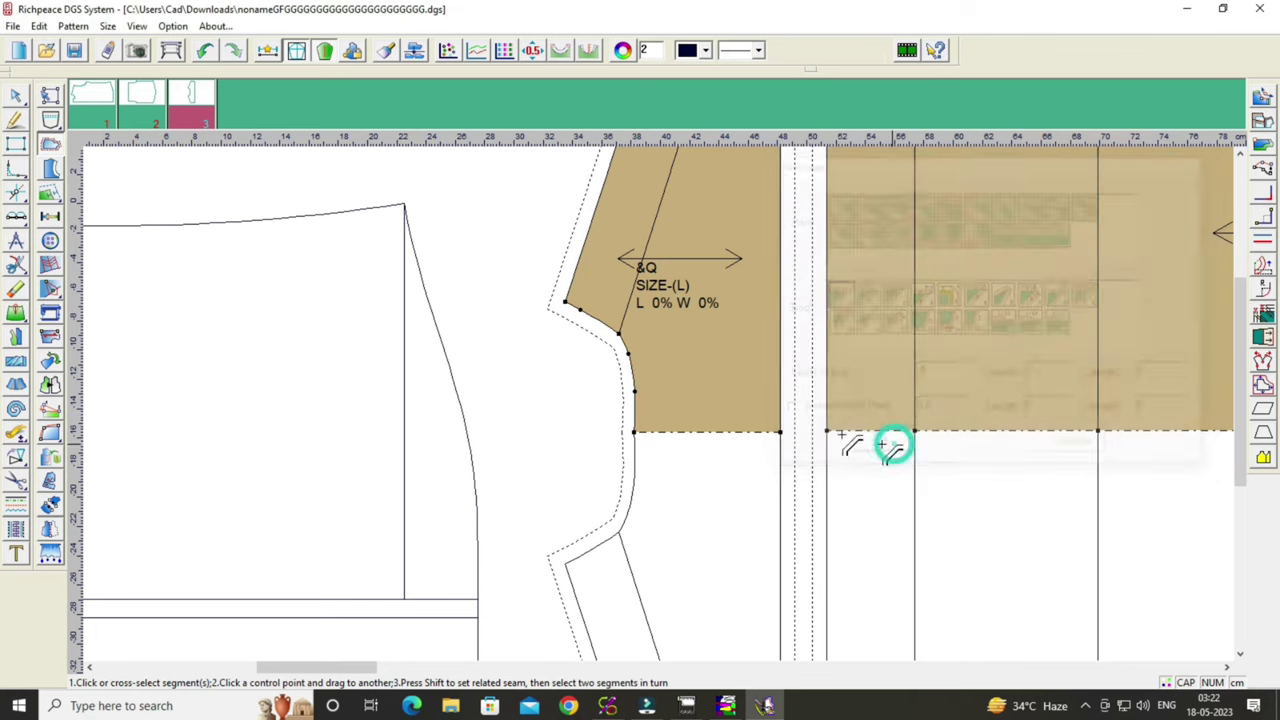
Set the same folded corner seam on the upper armhole segment.
left_click(591, 314)
right_click(591, 314)
left_click_drag(826, 303, 893, 250)
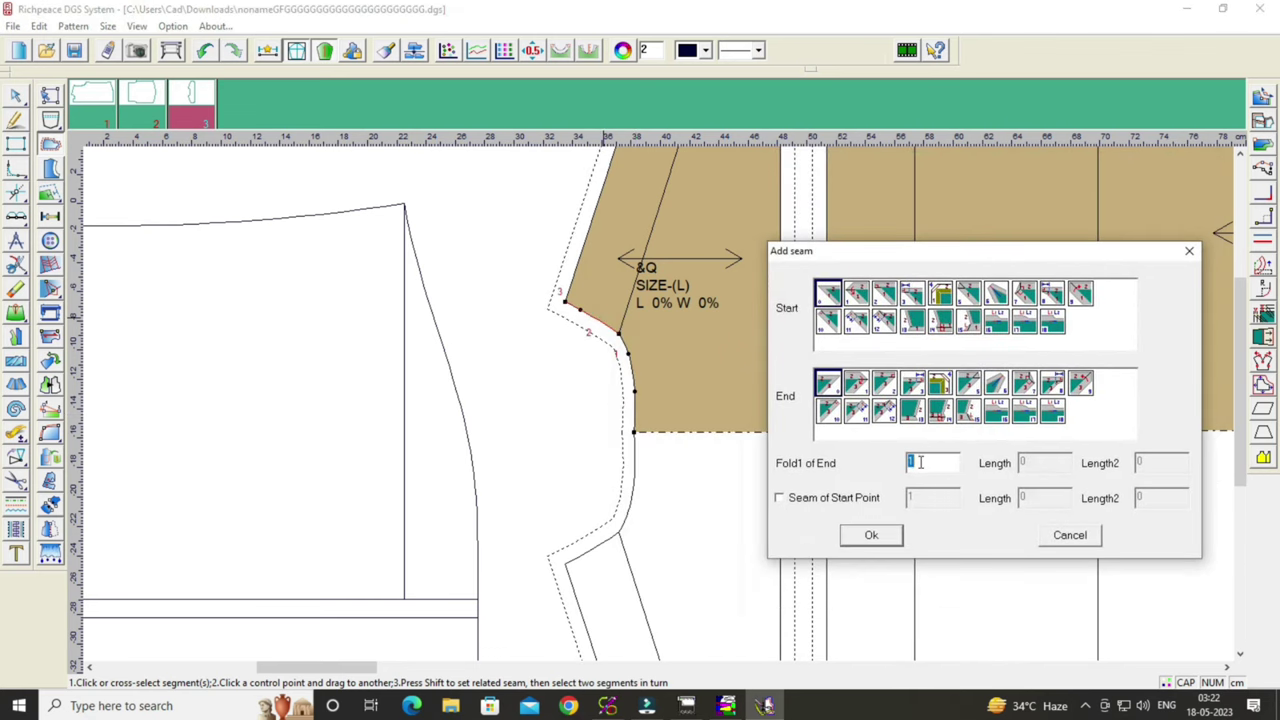
left_click(923, 458)
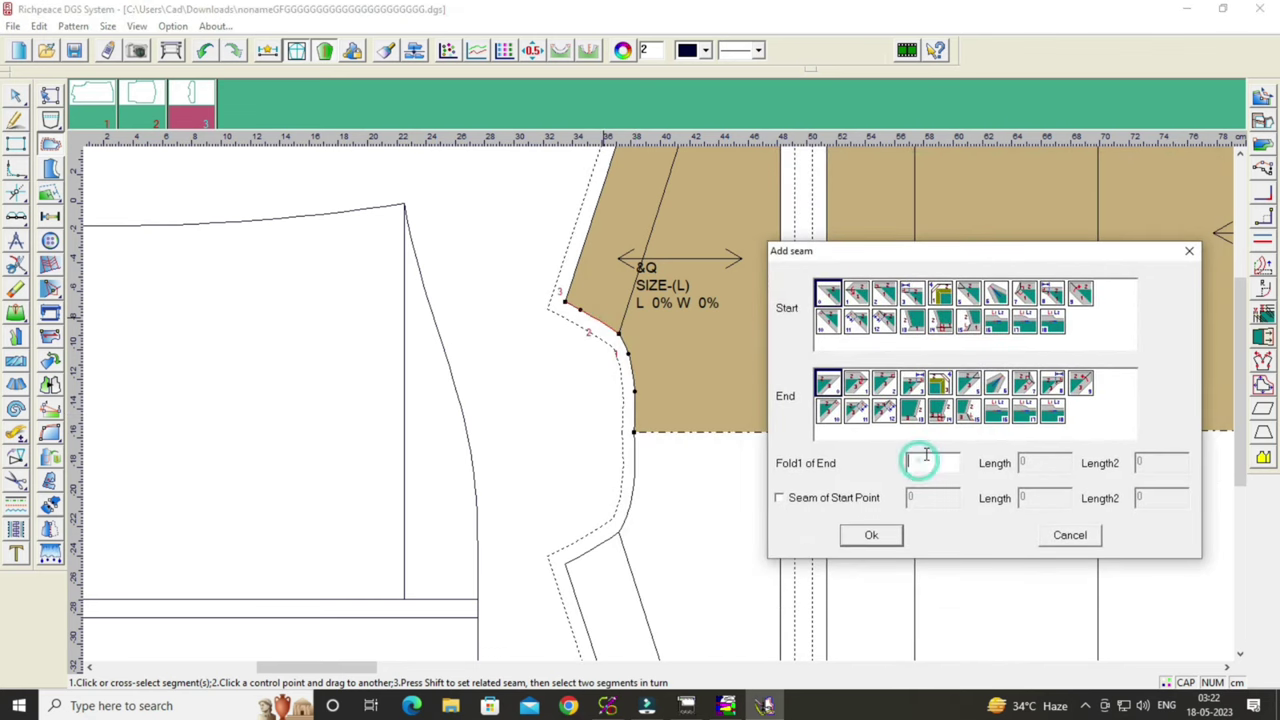
left_click(869, 546)
Check the armhole curve's points and length with the curve-modify tool.
right_click(392, 380)
left_click(407, 390)
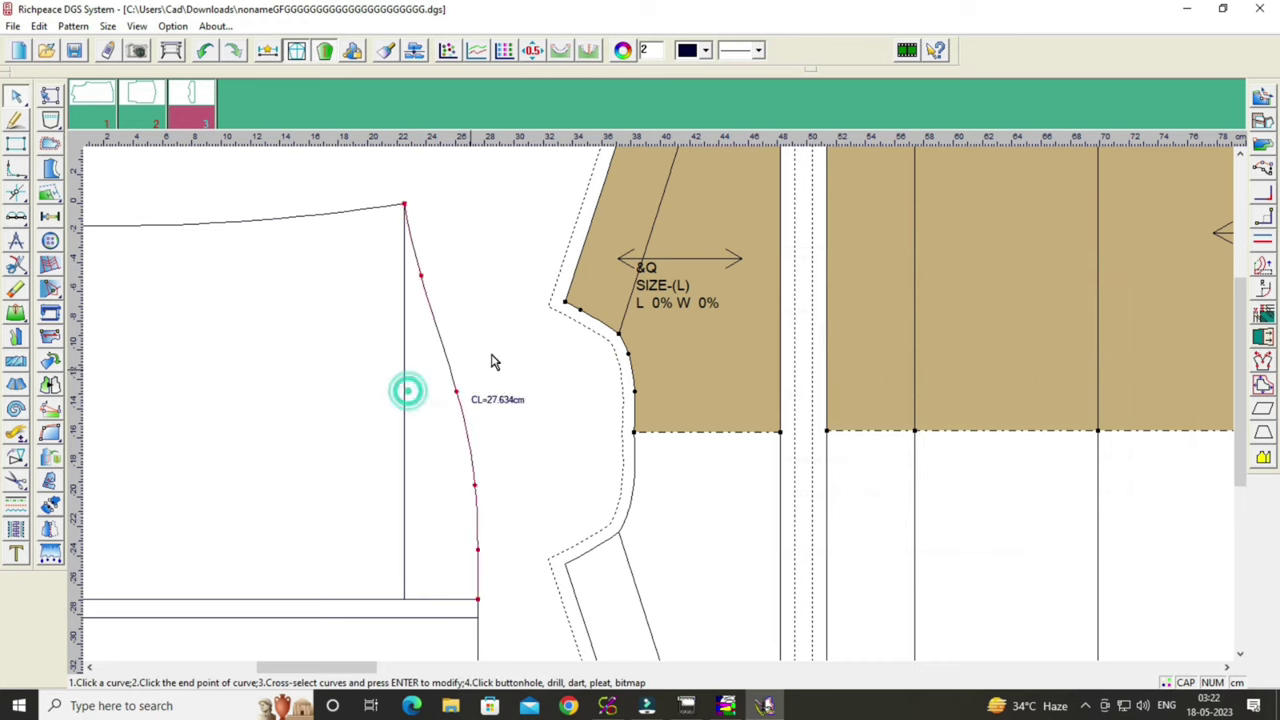
left_click(634, 391)
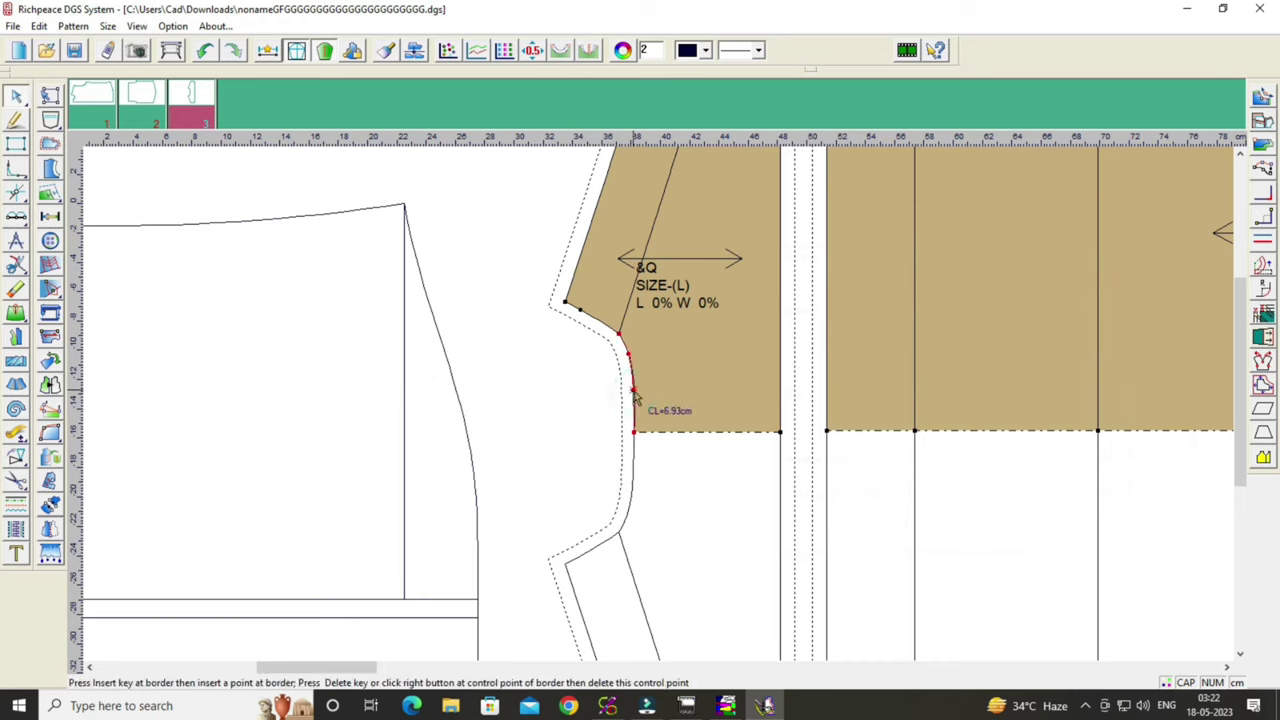
right_click(634, 395)
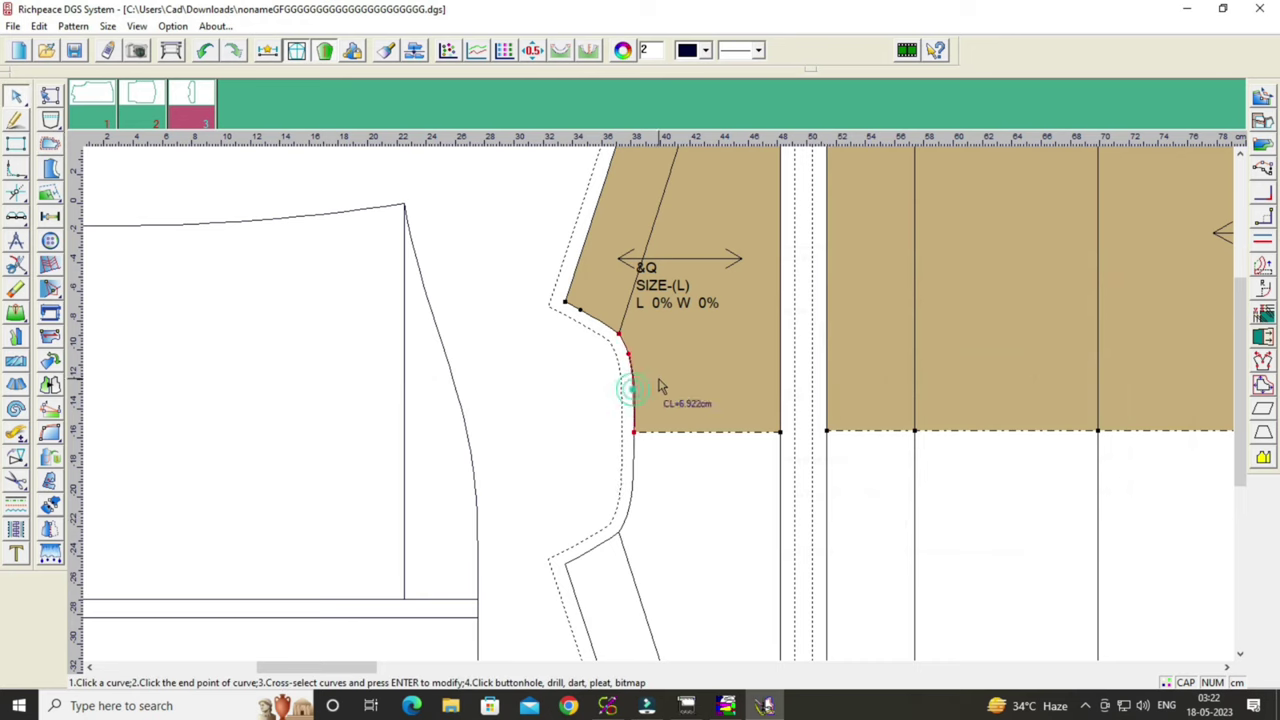
right_click(548, 380)
left_click(535, 388)
scroll(809, 406, "down", 3)
Align the shoulder piece and the large piece with each other.
scroll(700, 405, "up", 1)
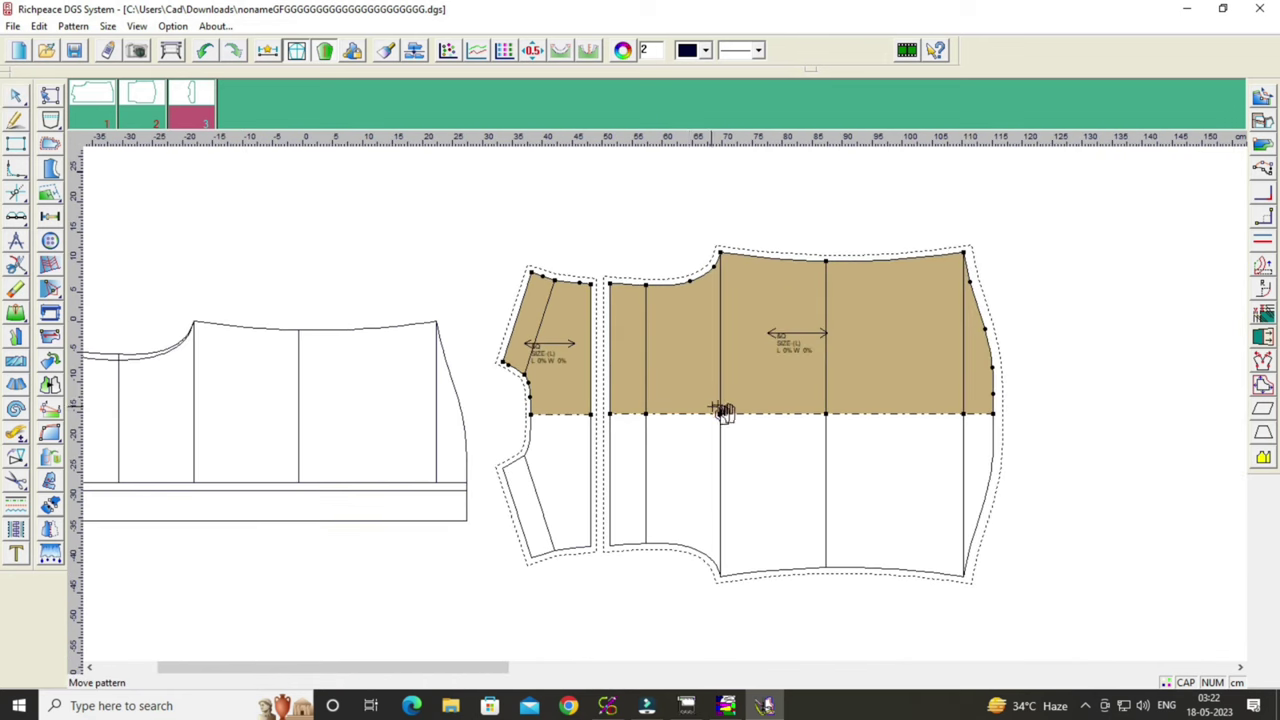
left_click_drag(724, 412, 791, 393)
left_click(592, 395)
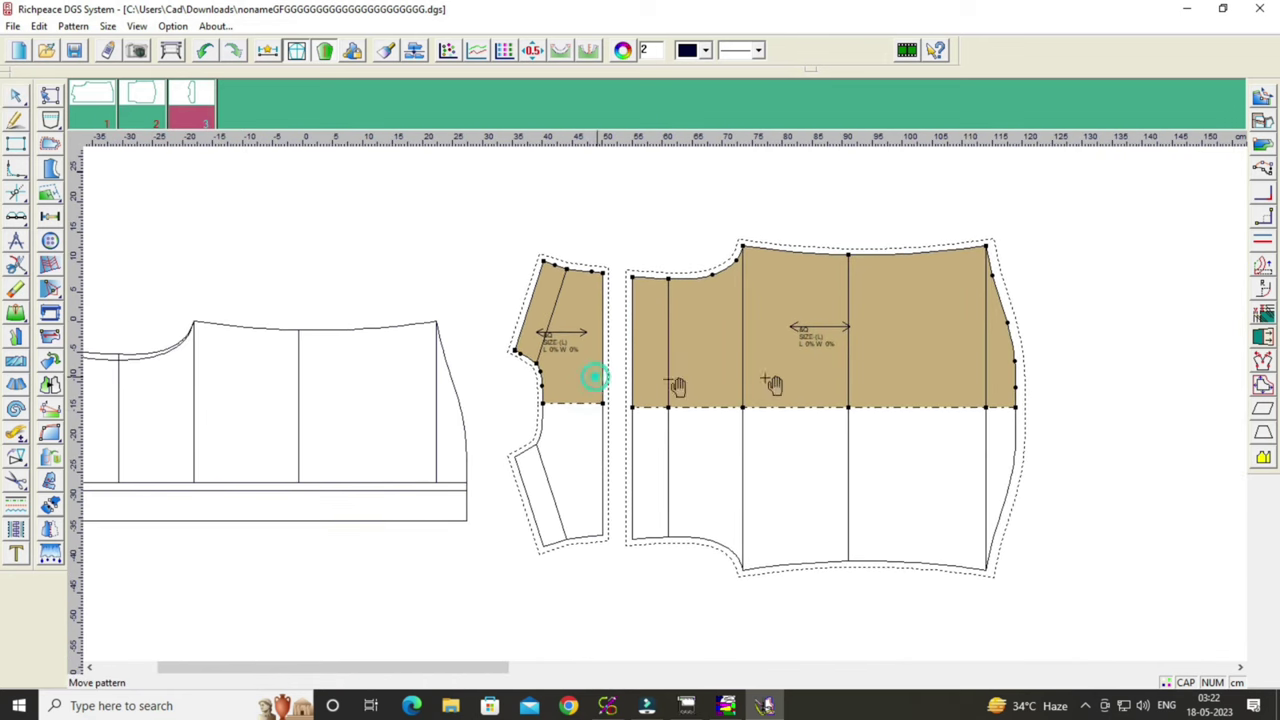
scroll(635, 447, "right", 2)
scroll(650, 455, "left", 2)
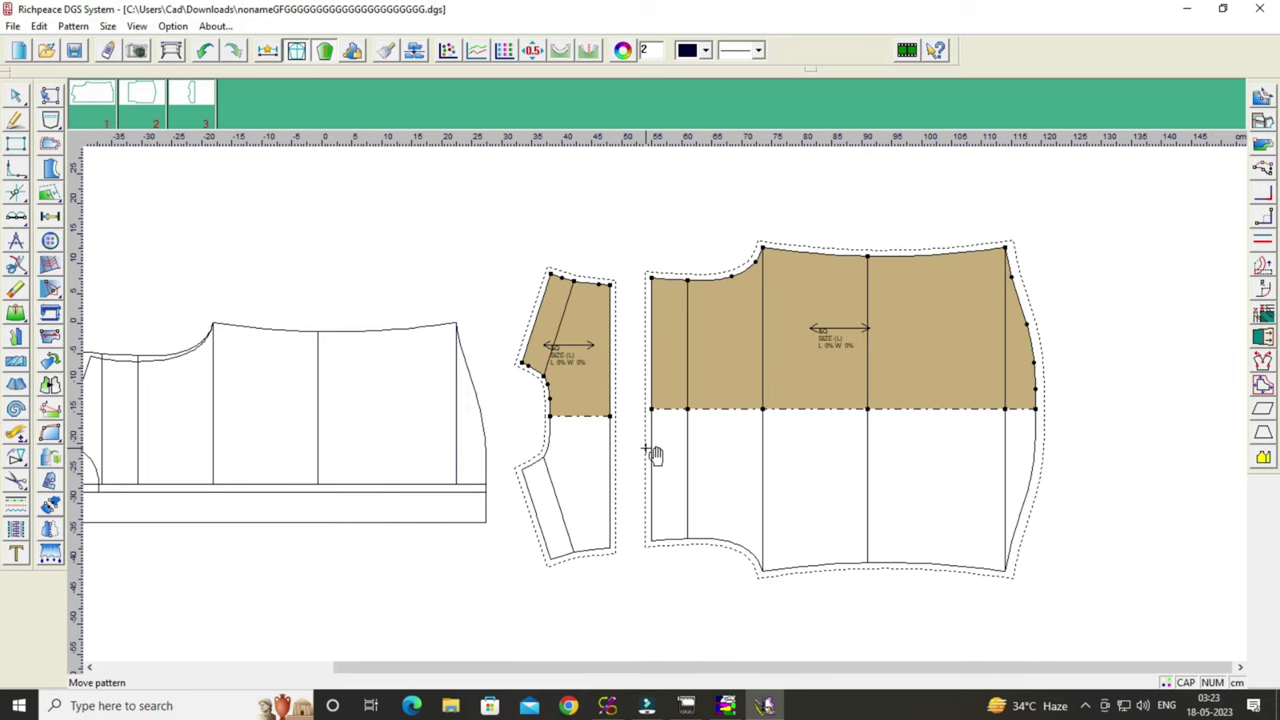
scroll(651, 449, "down", 2)
left_click(586, 318)
left_click_drag(586, 318, 597, 308)
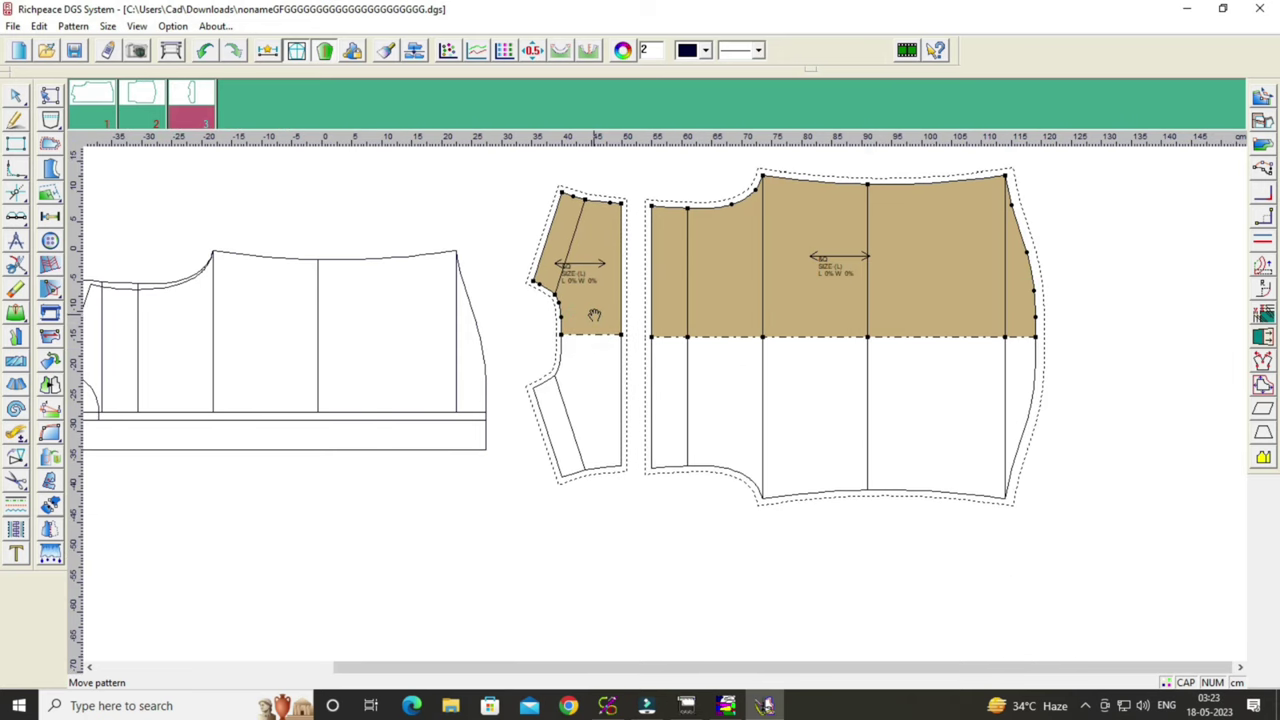
left_click_drag(766, 303, 751, 318)
left_click(605, 325)
left_click_drag(606, 338, 592, 336)
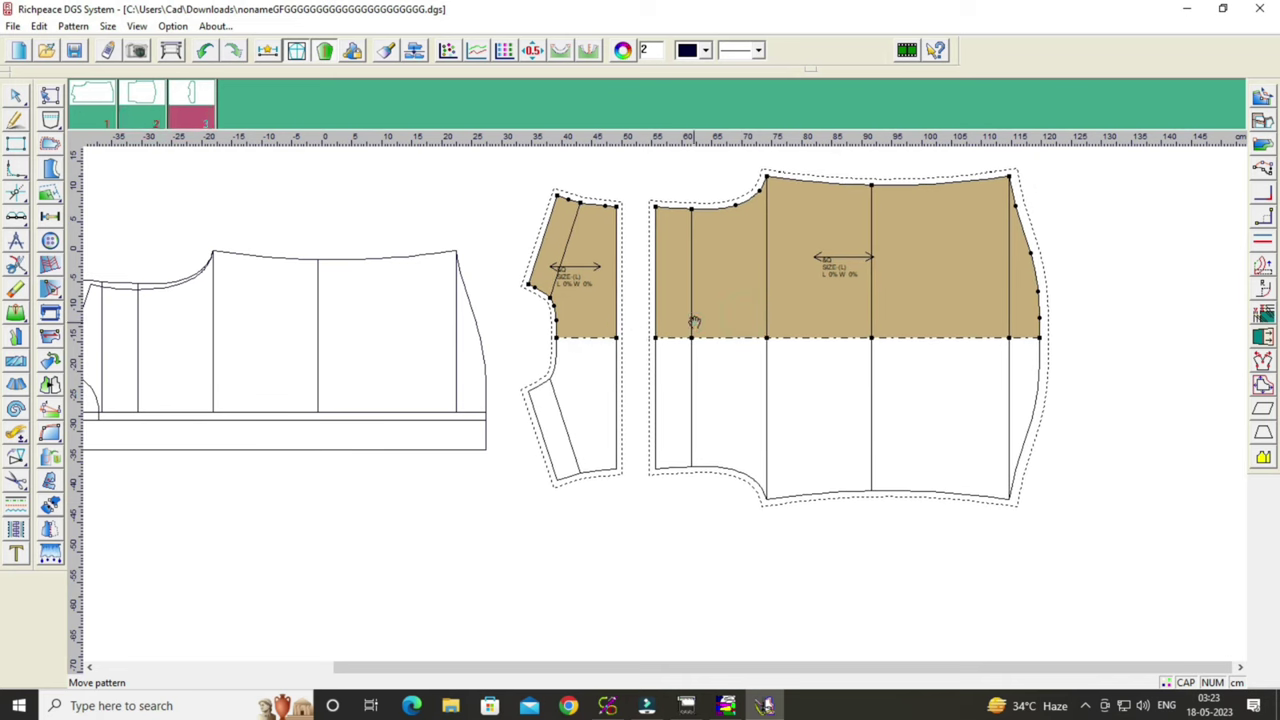
left_click_drag(697, 329, 691, 326)
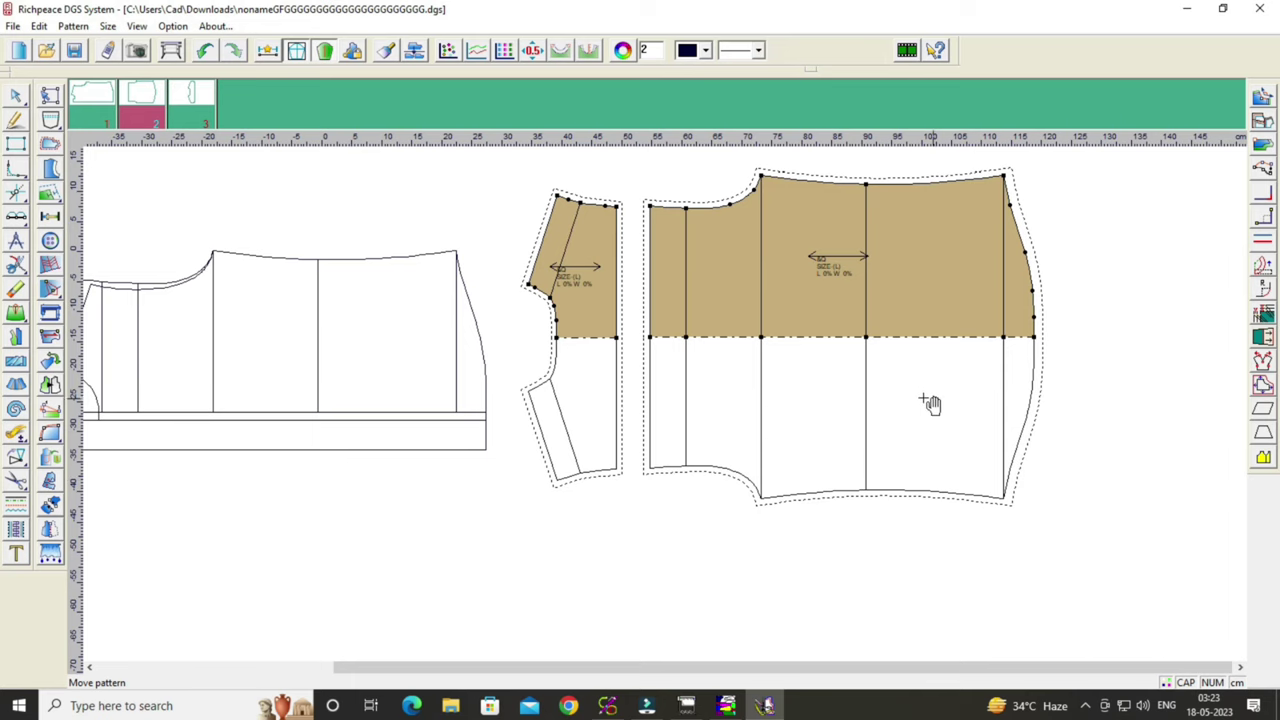
Bring the front piece into the workspace and place it right of the others.
scroll(986, 351, "right", 1)
scroll(986, 351, "right", 1)
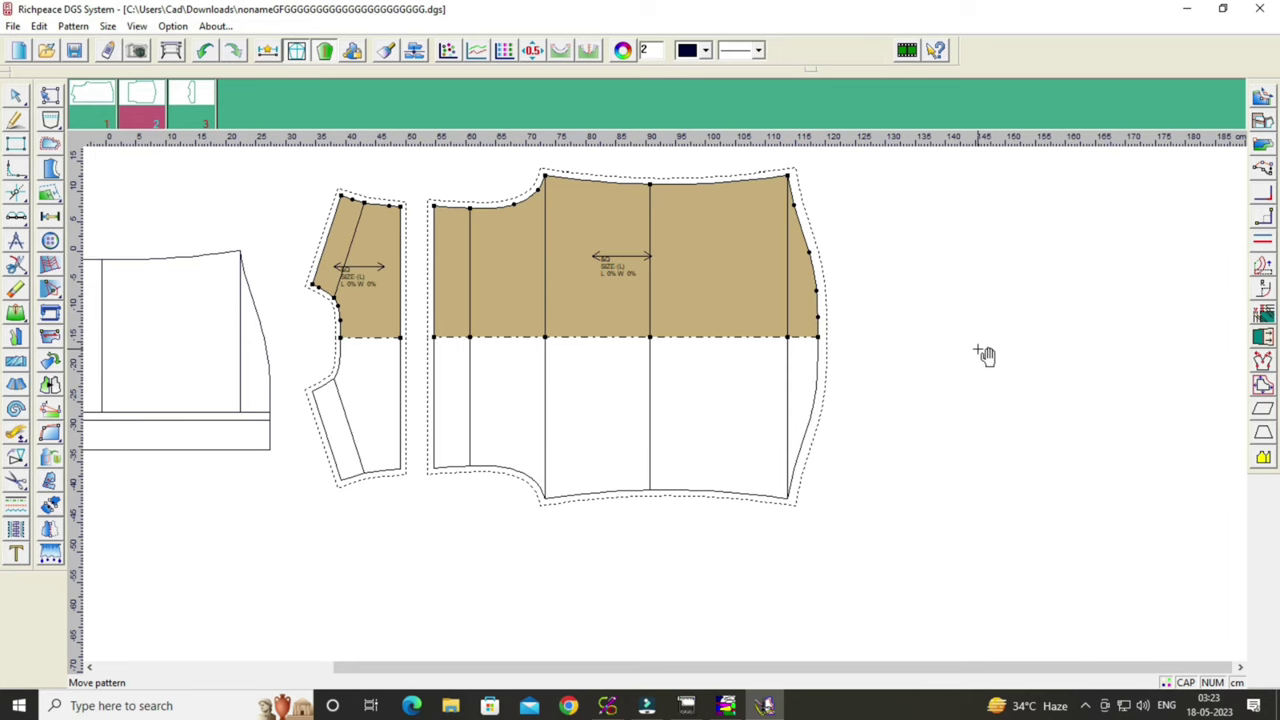
scroll(986, 351, "right", 1)
scroll(986, 351, "right", 1)
left_click_drag(92, 100, 465, 260)
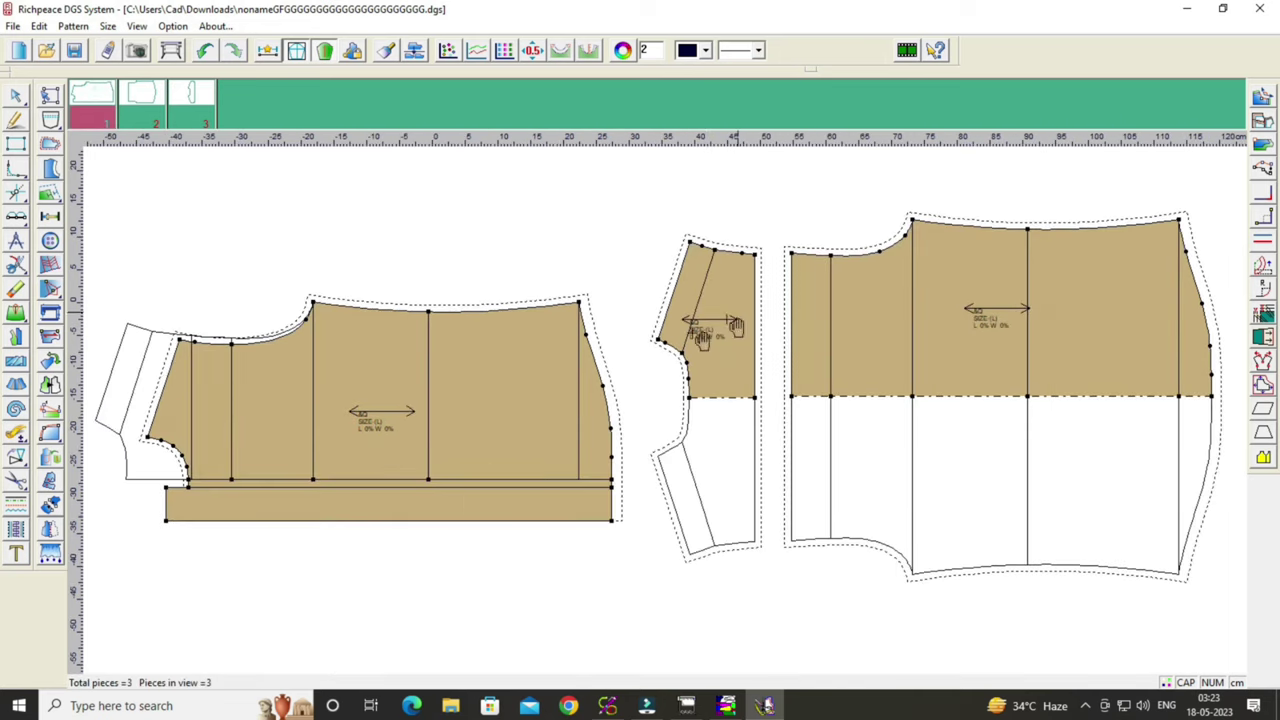
left_click_drag(478, 386, 818, 378)
scroll(818, 378, "down", 1)
left_click_drag(514, 430, 926, 430)
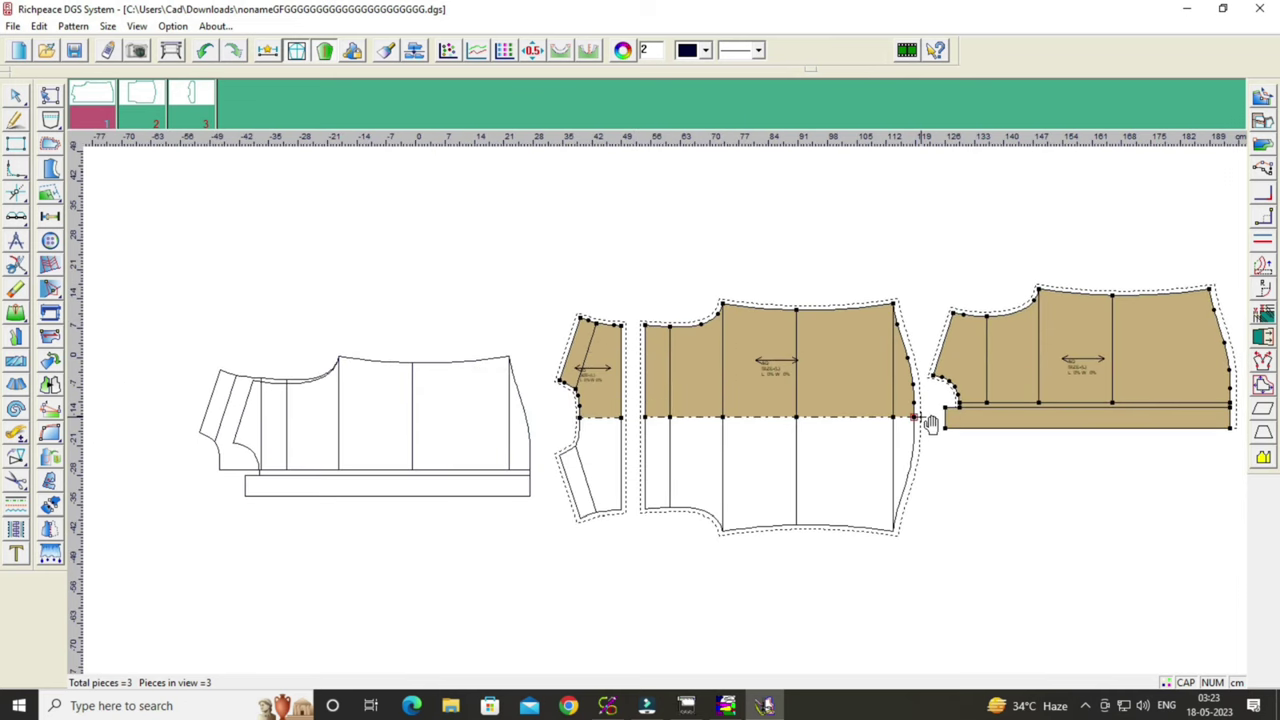
scroll(930, 422, "up", 1)
scroll(553, 421, "up", 1)
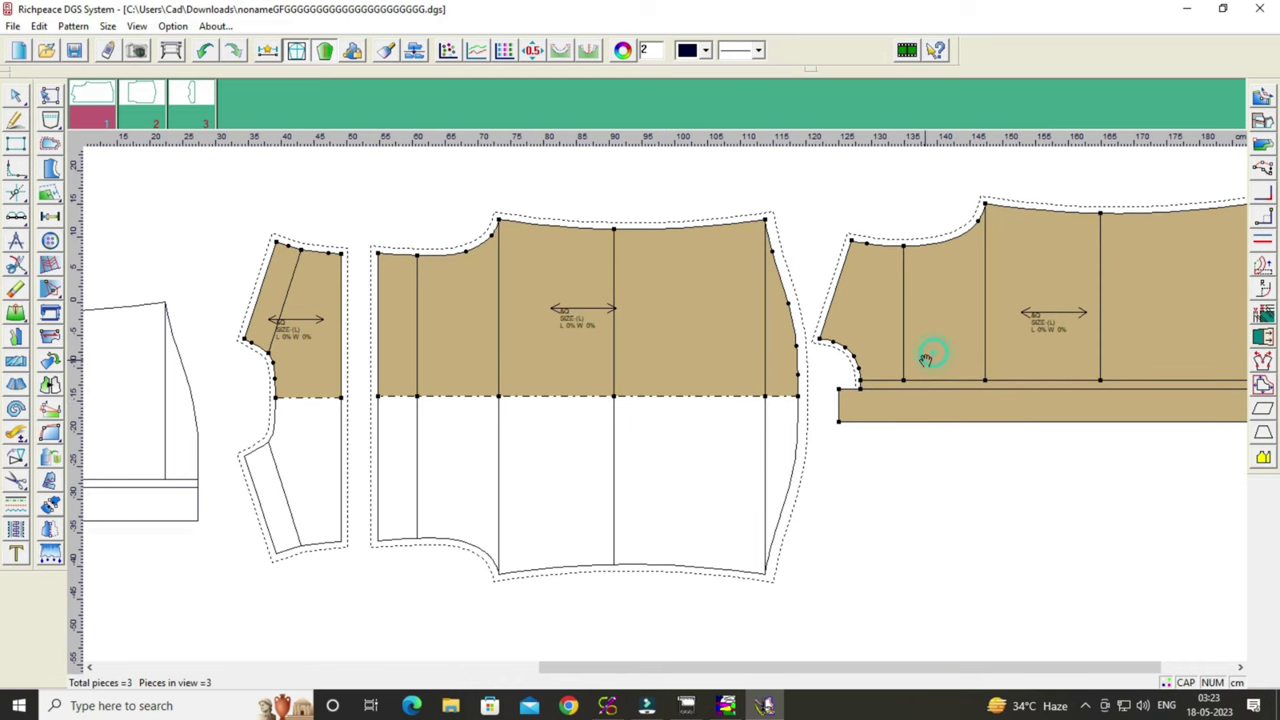
Nudge the right-hand piece up and down until its lines match the others.
left_click(896, 360)
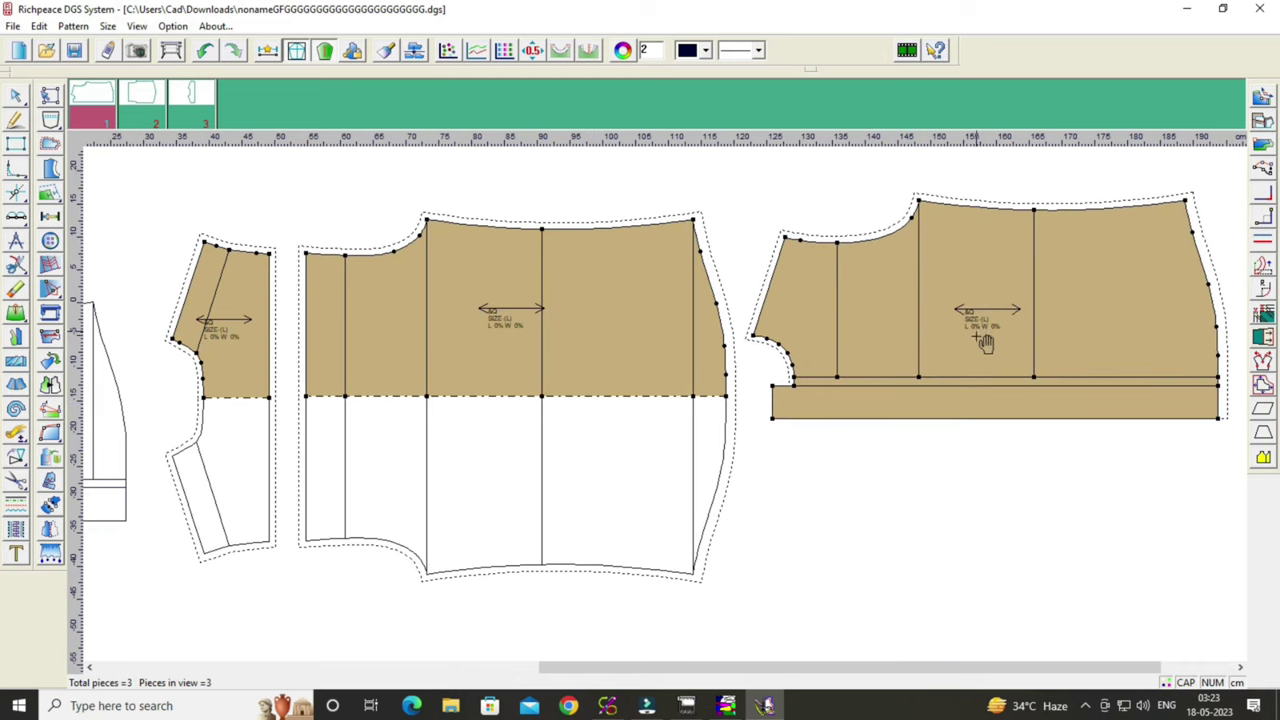
scroll(672, 410, "down", 1)
left_click(678, 410)
scroll(679, 413, "left", 2)
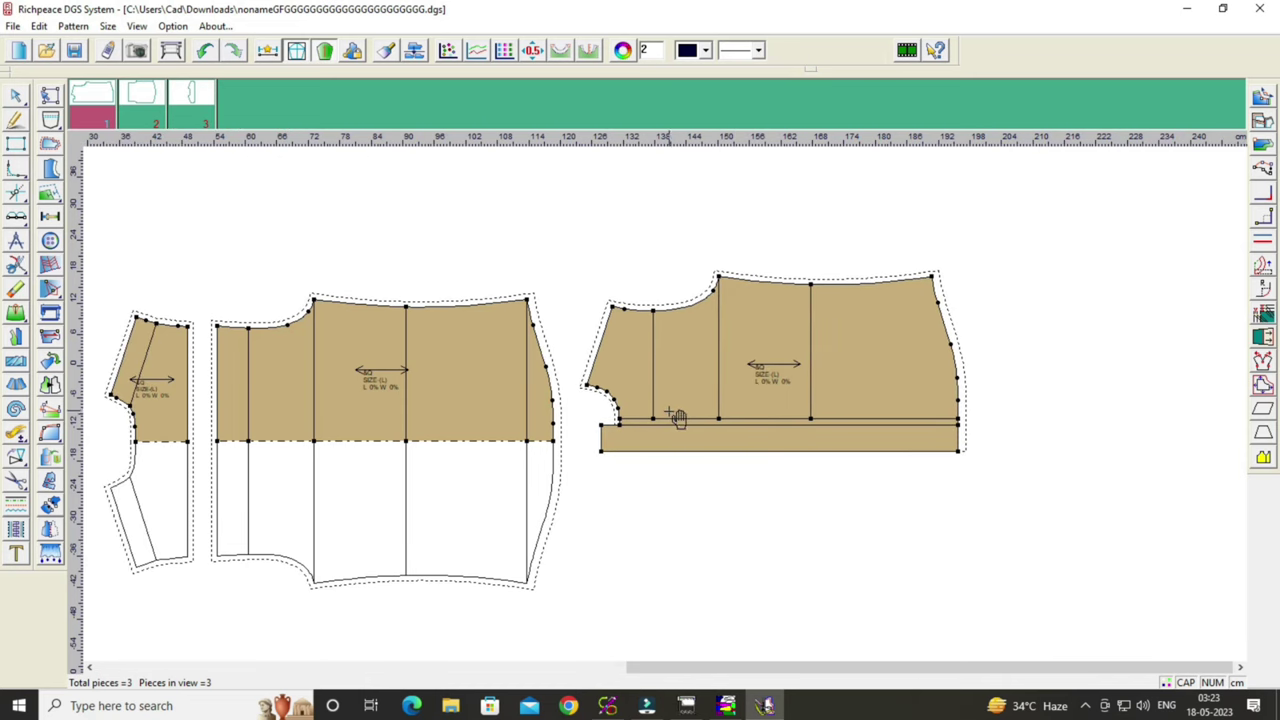
scroll(678, 420, "down", 1)
scroll(700, 410, "left", 1)
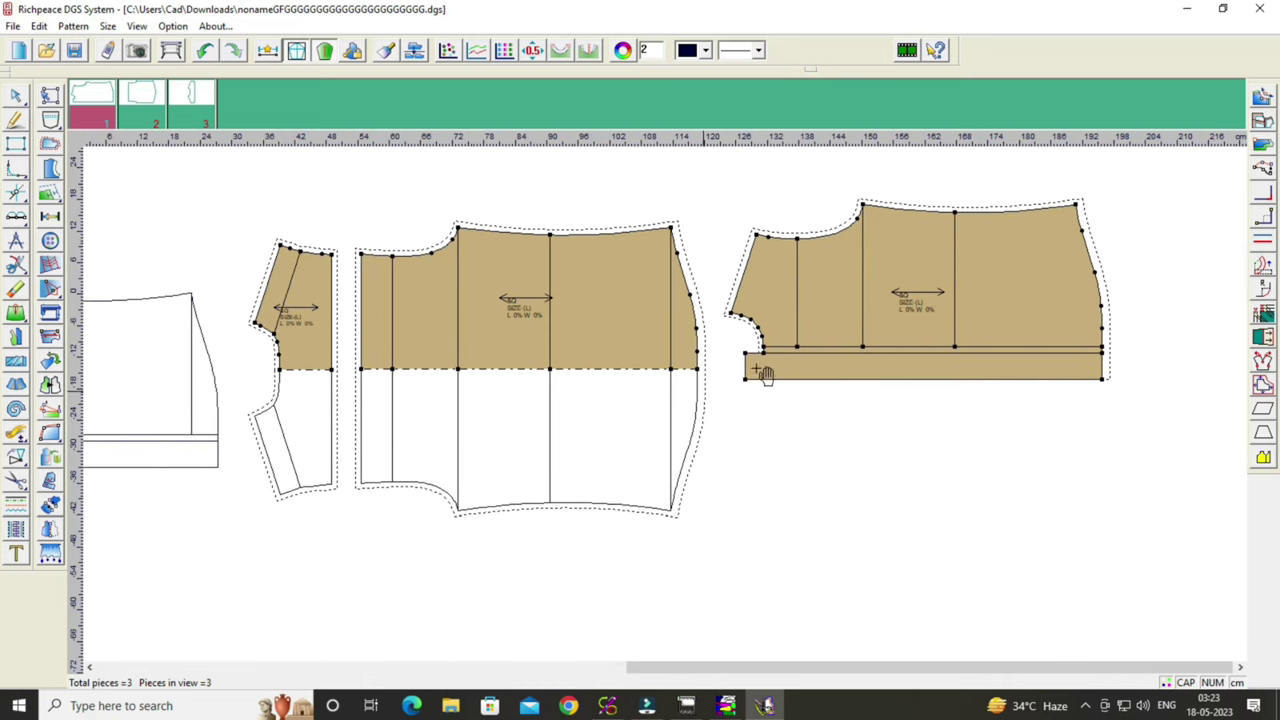
left_click(816, 296)
left_click(817, 322)
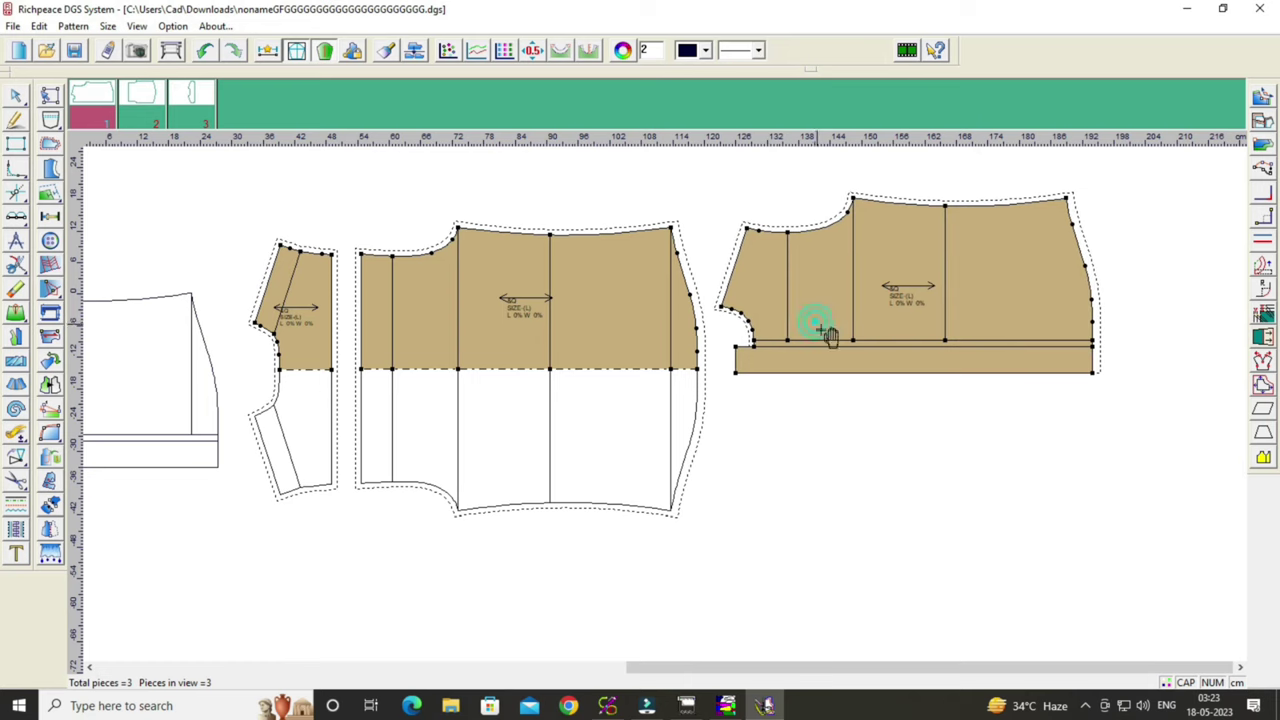
left_click(836, 320)
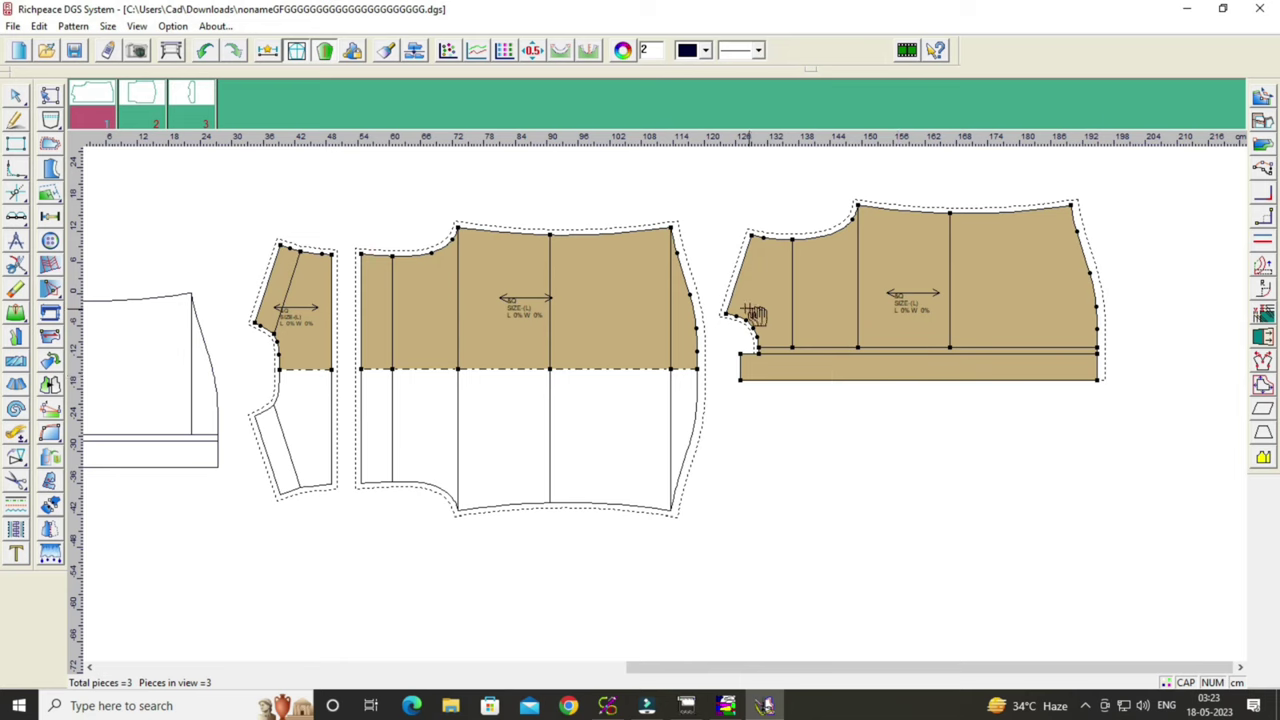
left_click(795, 310)
Move the centre piece to the right and fine-tune its position.
left_click(648, 337)
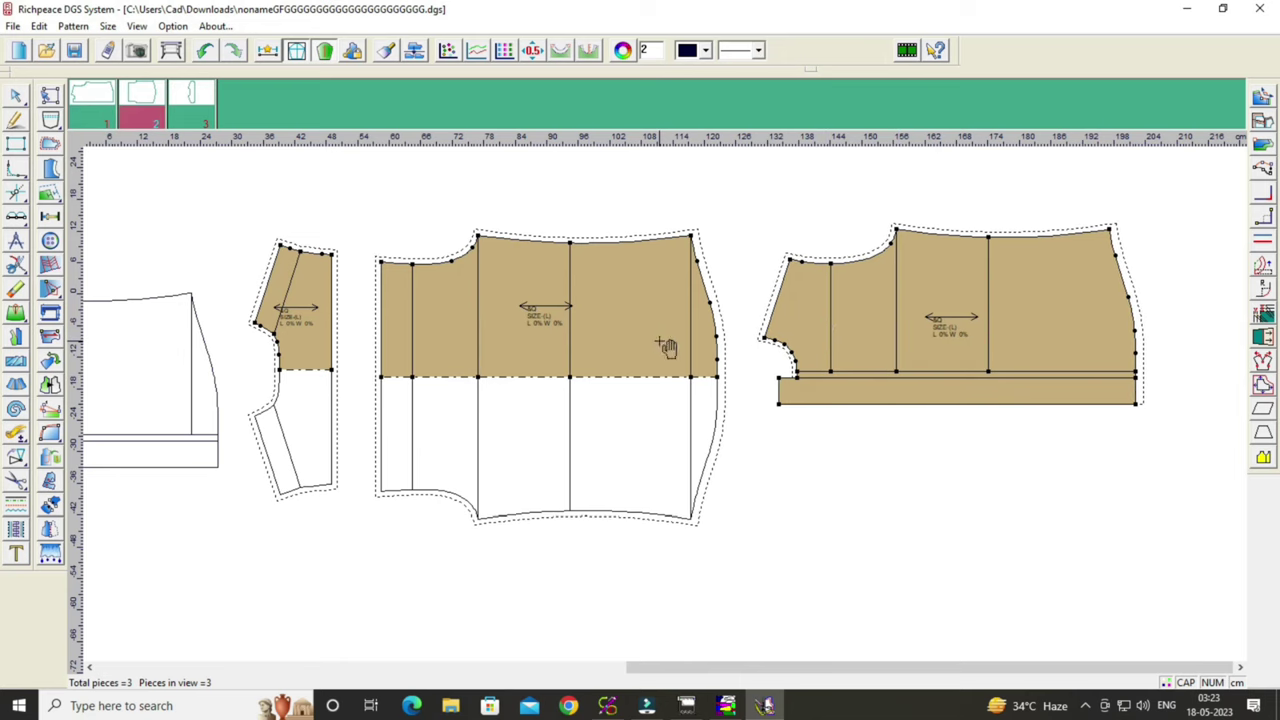
left_click(836, 318)
left_click(836, 318)
left_click(551, 322)
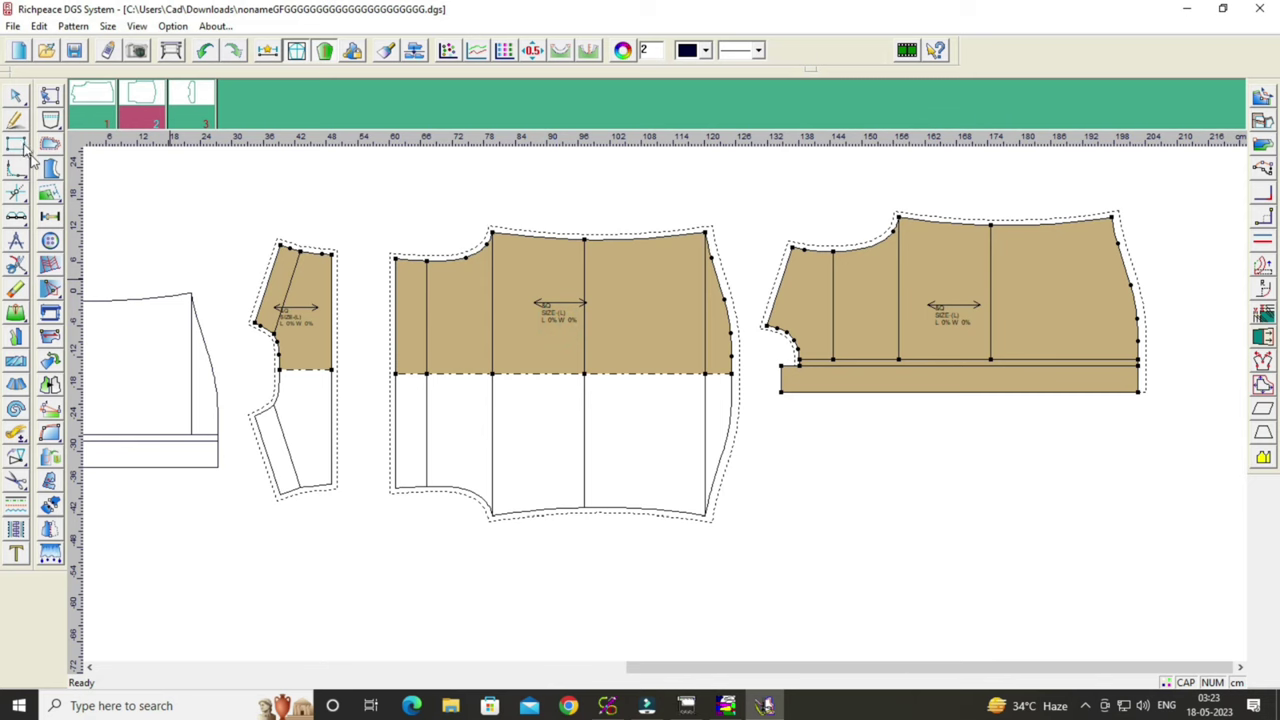
left_click(17, 97)
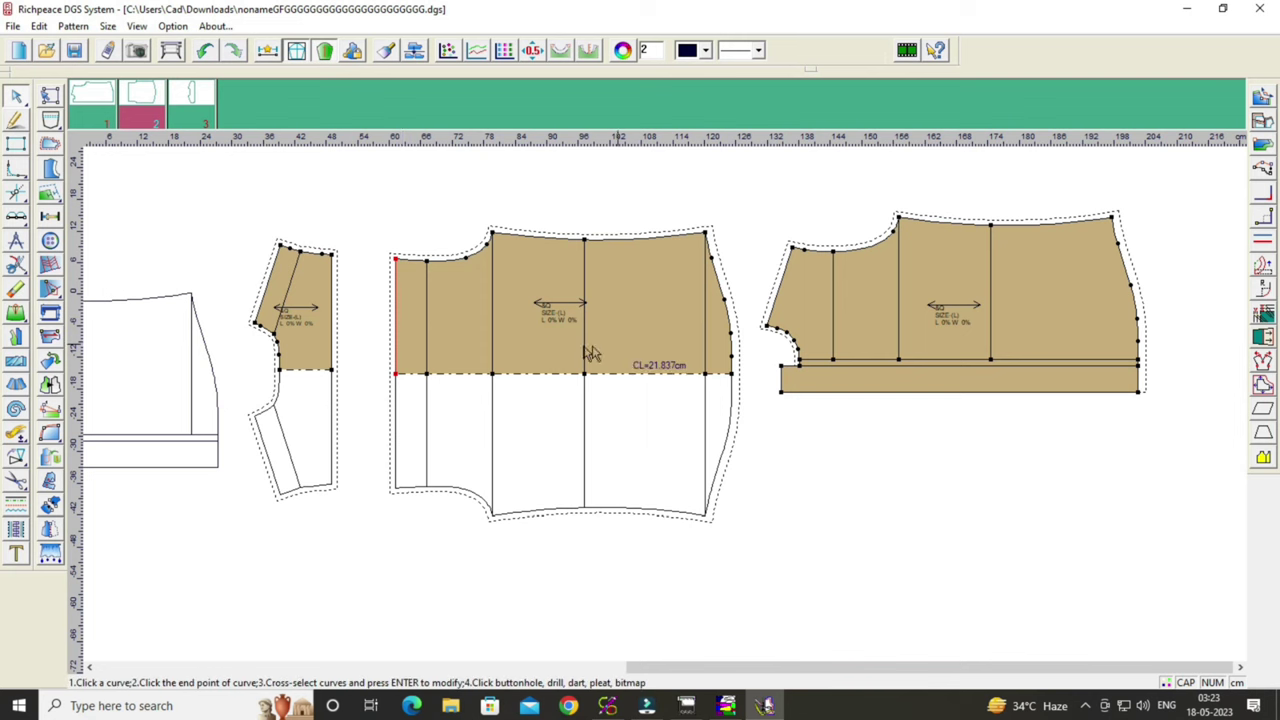
scroll(668, 410, "up", 1)
scroll(668, 410, "up", 2)
scroll(660, 420, "down", 1)
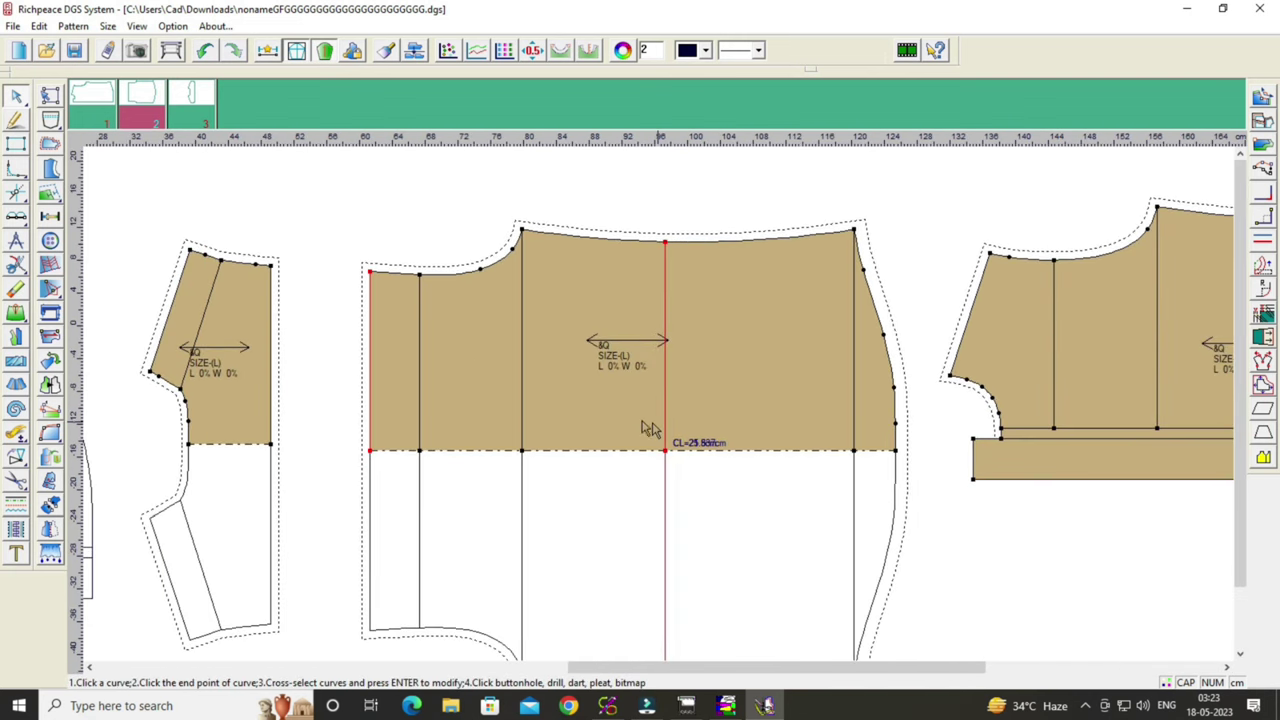
left_click(17, 118)
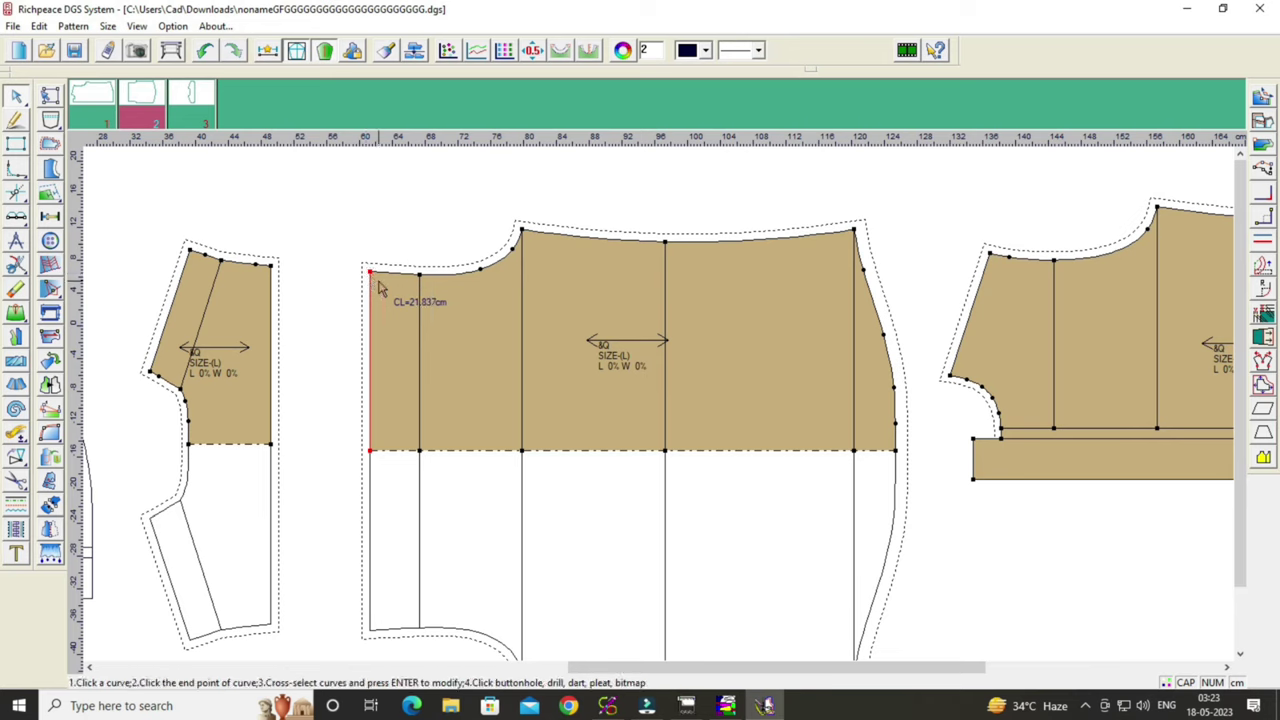
right_click(376, 290)
right_click(372, 333)
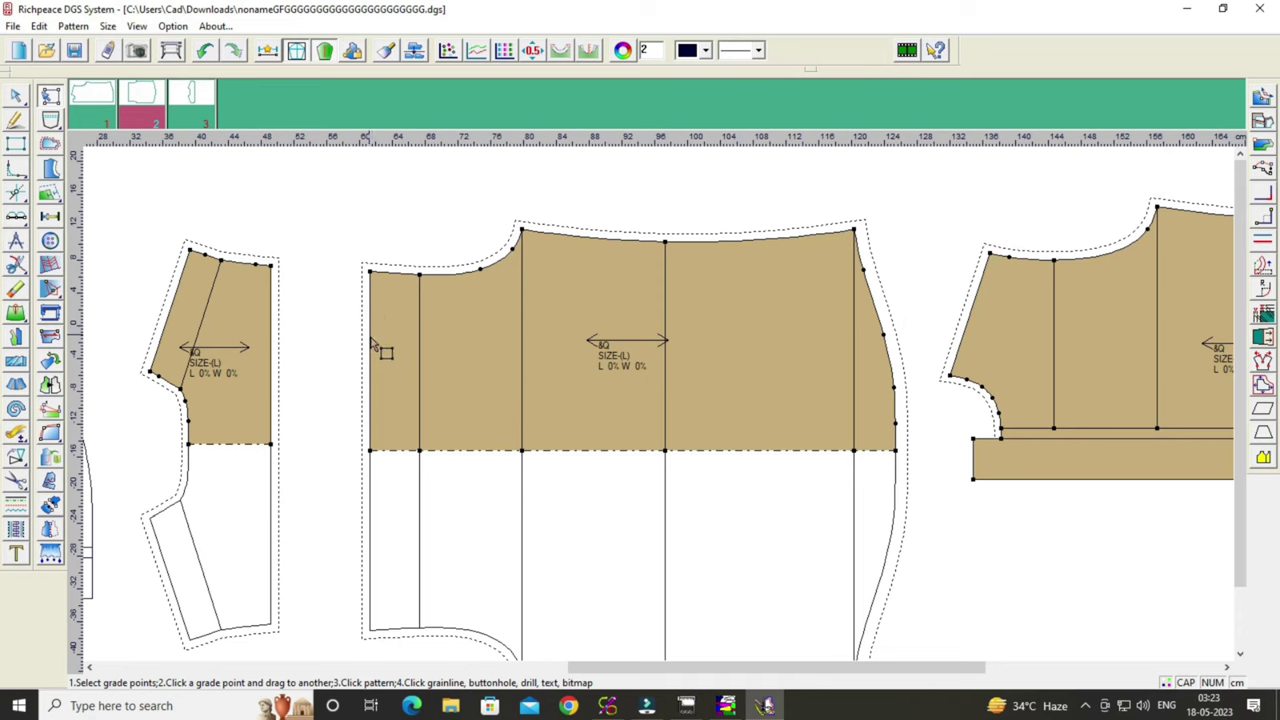
left_click(372, 340)
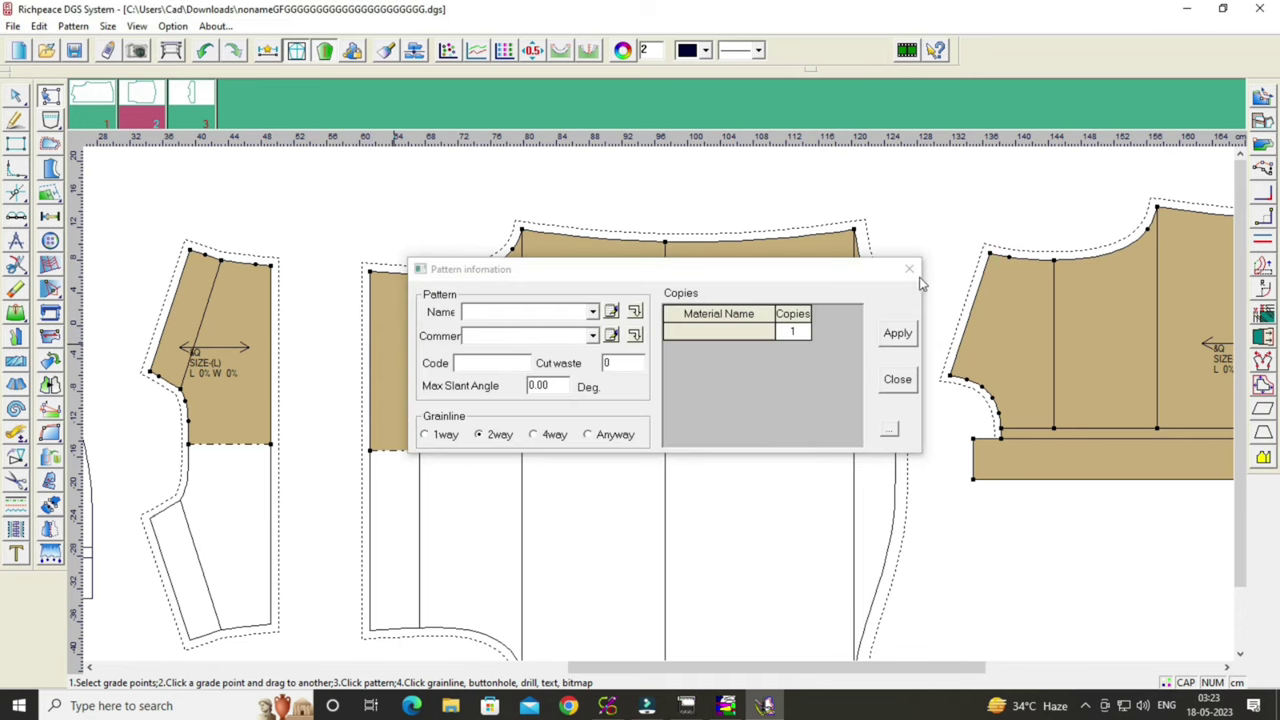
left_click(916, 269)
right_click(400, 251)
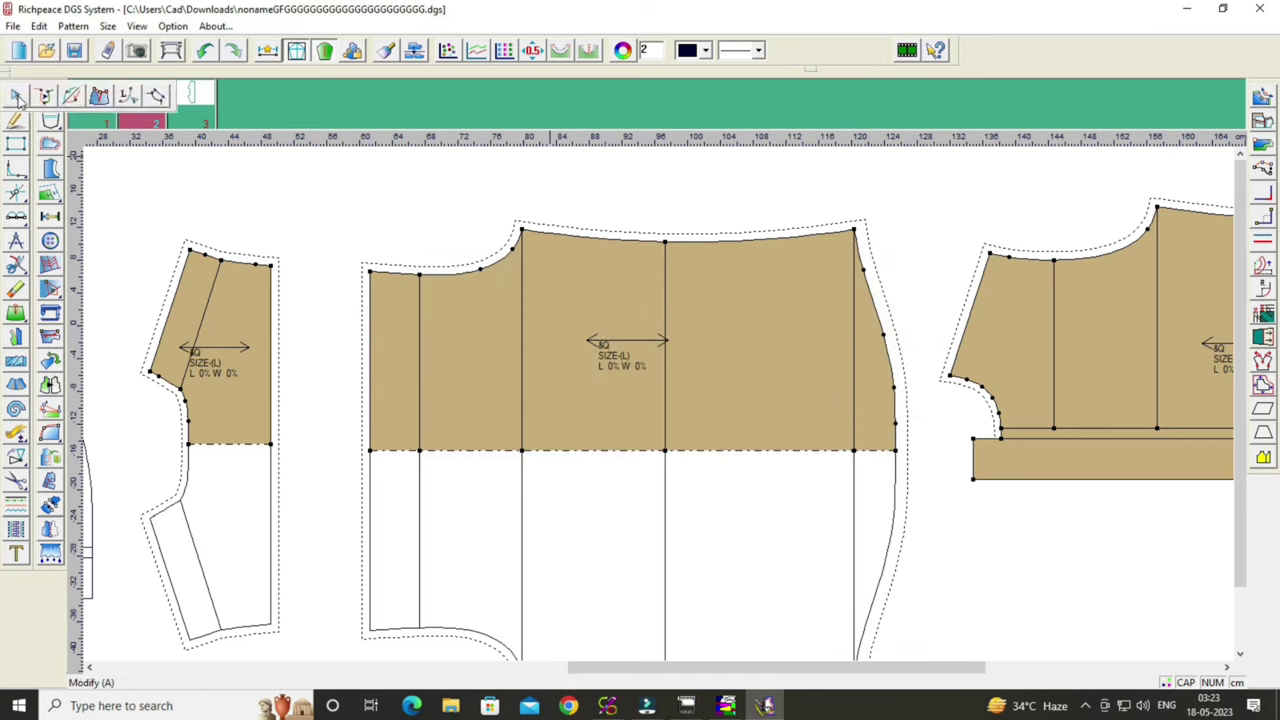
Offset the centre piece's neck corner point by 1.2 and insert a point on its left edge.
left_click(371, 273)
left_click_drag(669, 246, 702, 240)
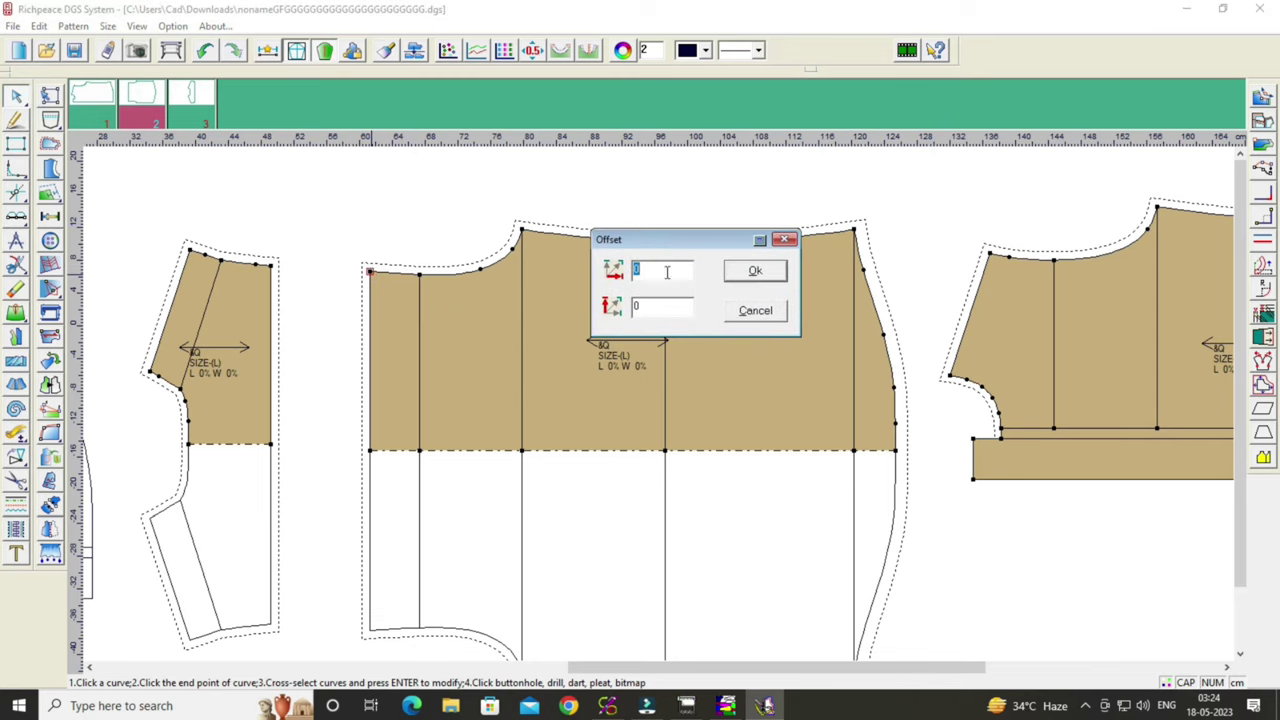
left_click(666, 271)
type("1.2")
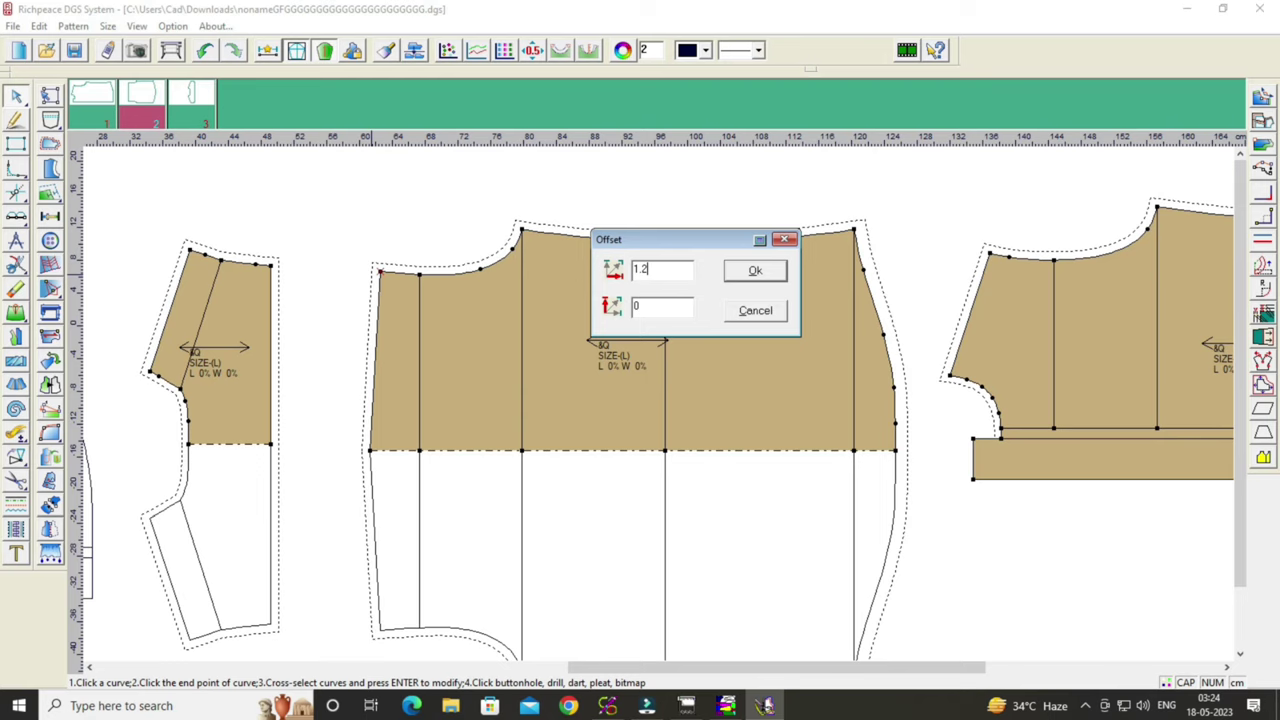
left_click(755, 270)
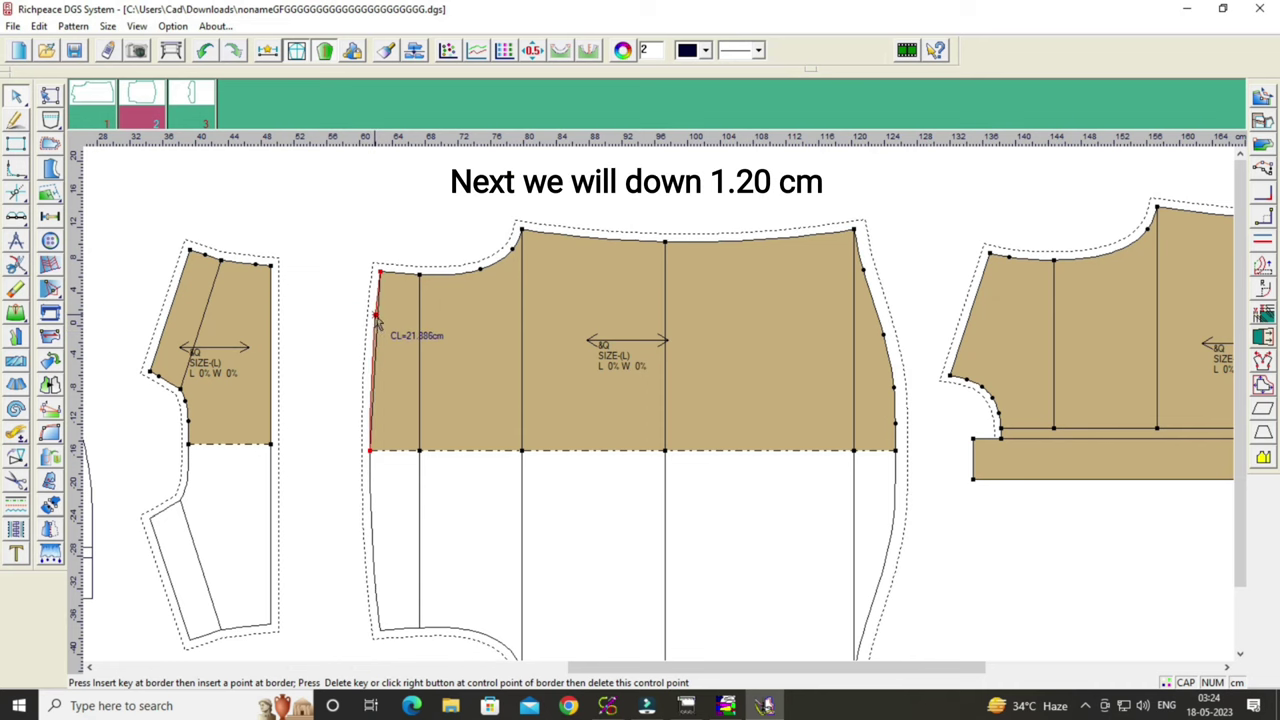
key("Insert")
right_click(385, 330)
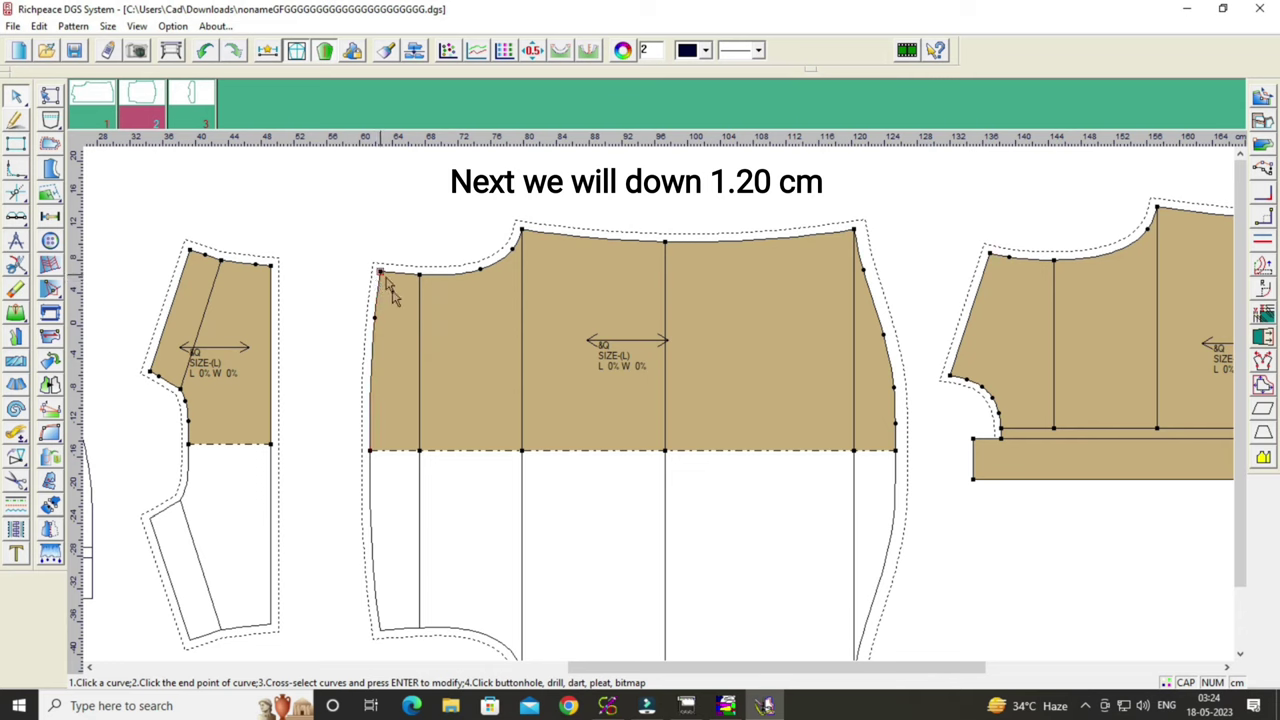
Move the centre piece up and to the left.
right_click(656, 178)
left_click(762, 198)
left_click_drag(660, 336, 595, 331)
Move the left and centre pieces up-left and the right piece closer.
left_click_drag(240, 368, 228, 352)
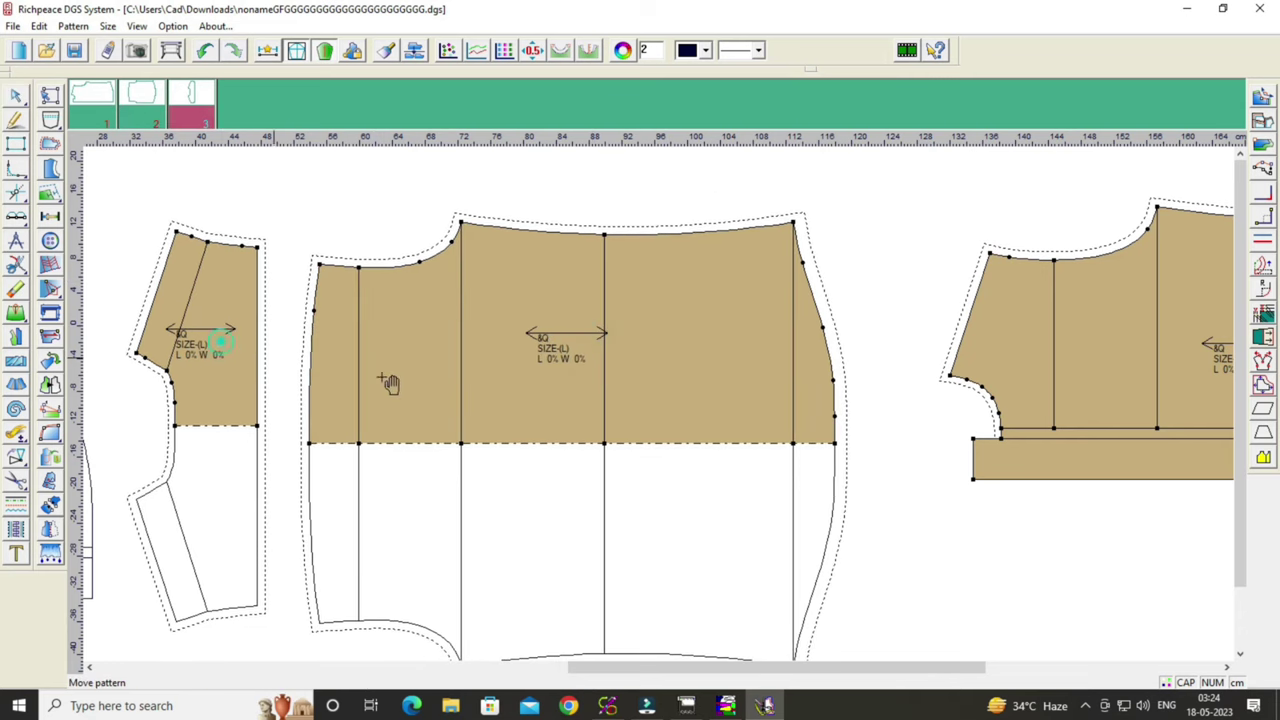
mouse_move(389, 380)
left_mouse_down()
mouse_move(371, 357)
mouse_move(412, 345)
left_mouse_up()
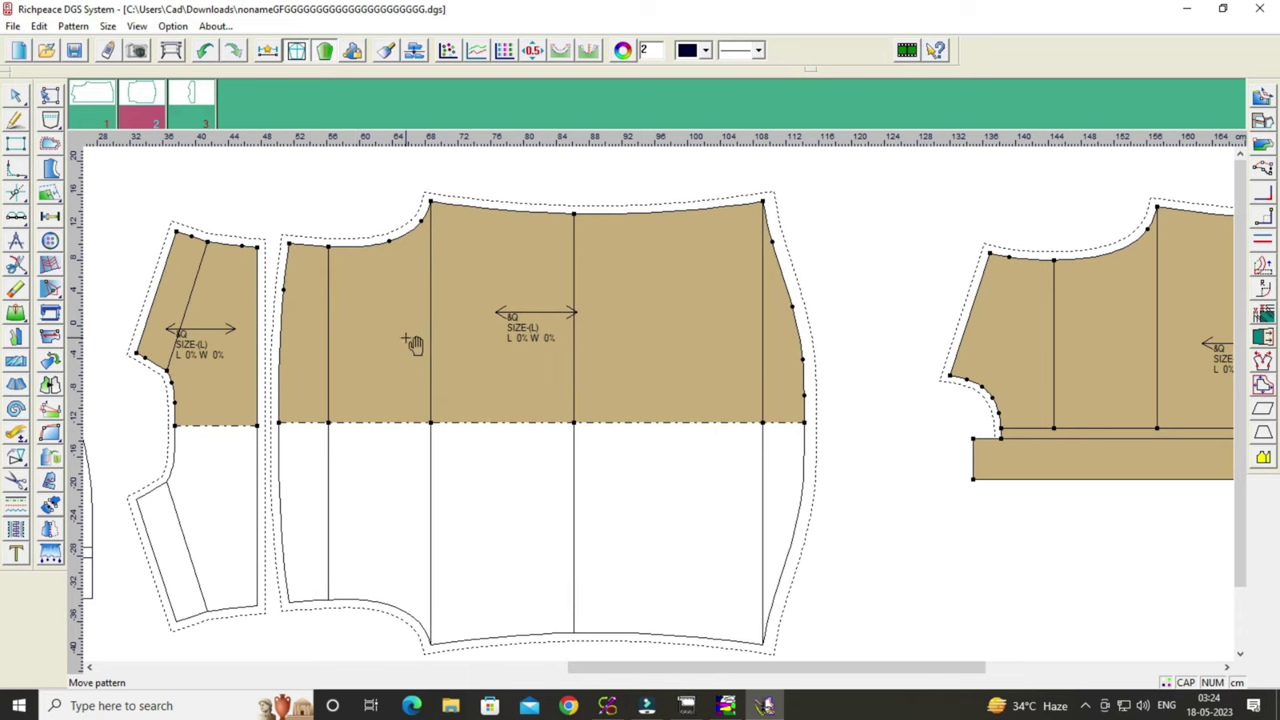
left_click_drag(1096, 334, 1026, 337)
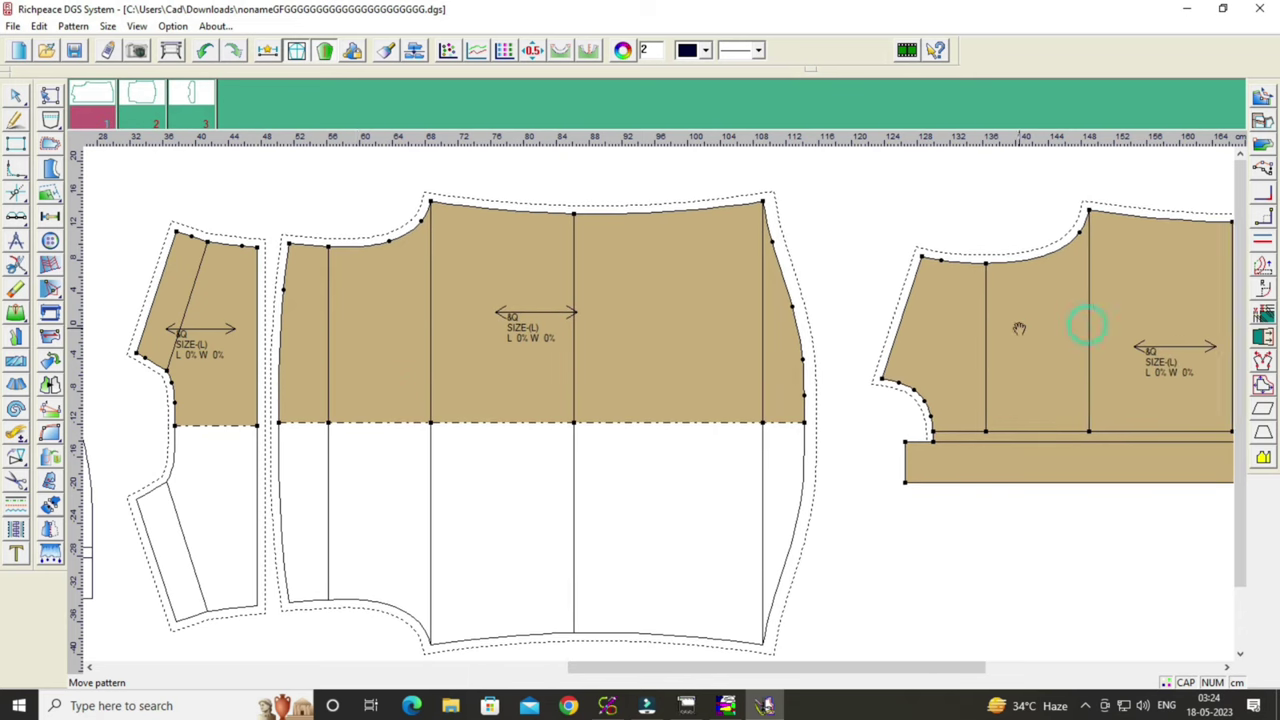
Modify the right piece's neck and shoulder curves, then reposition the piece.
left_click(20, 95)
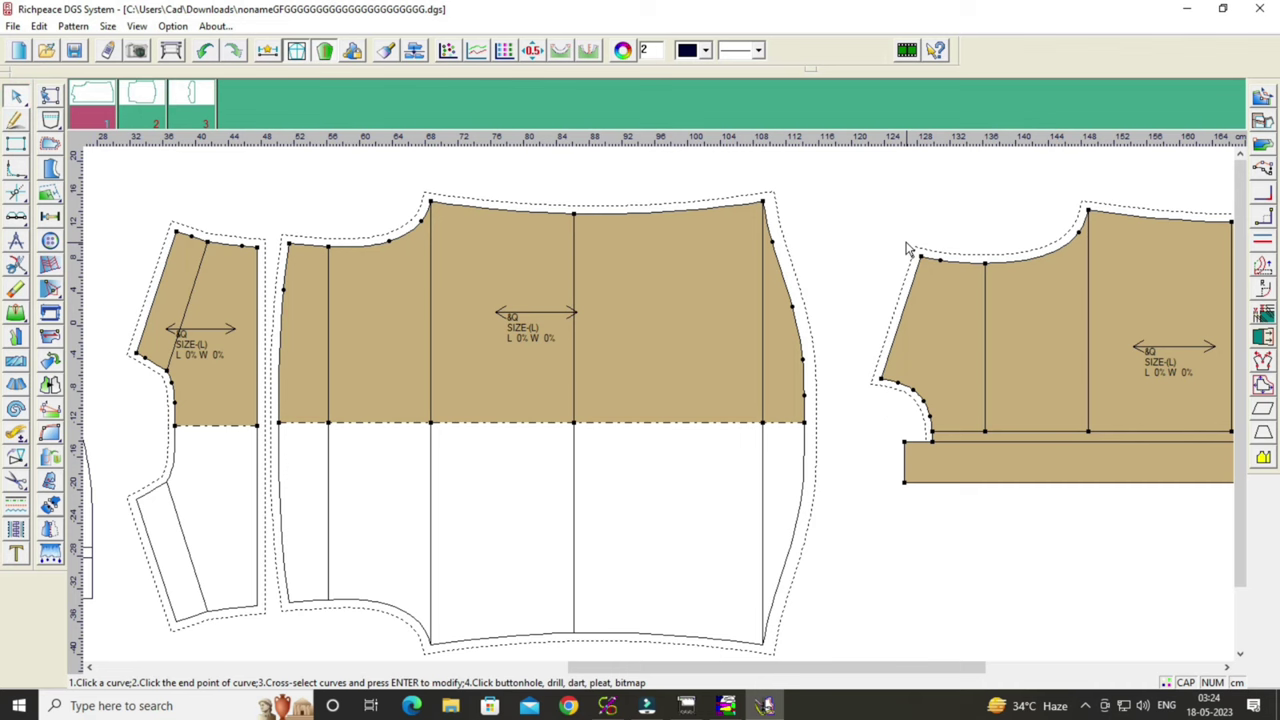
left_click_drag(909, 241, 949, 268)
key("Return")
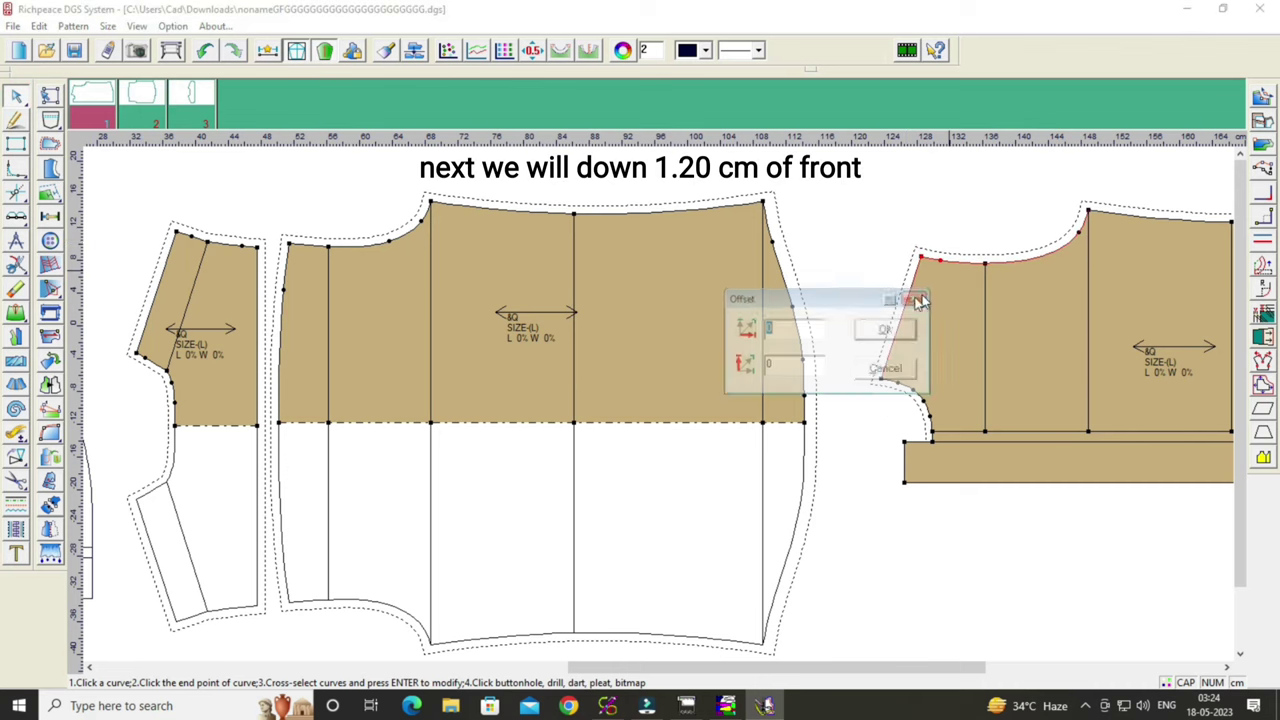
key("Return")
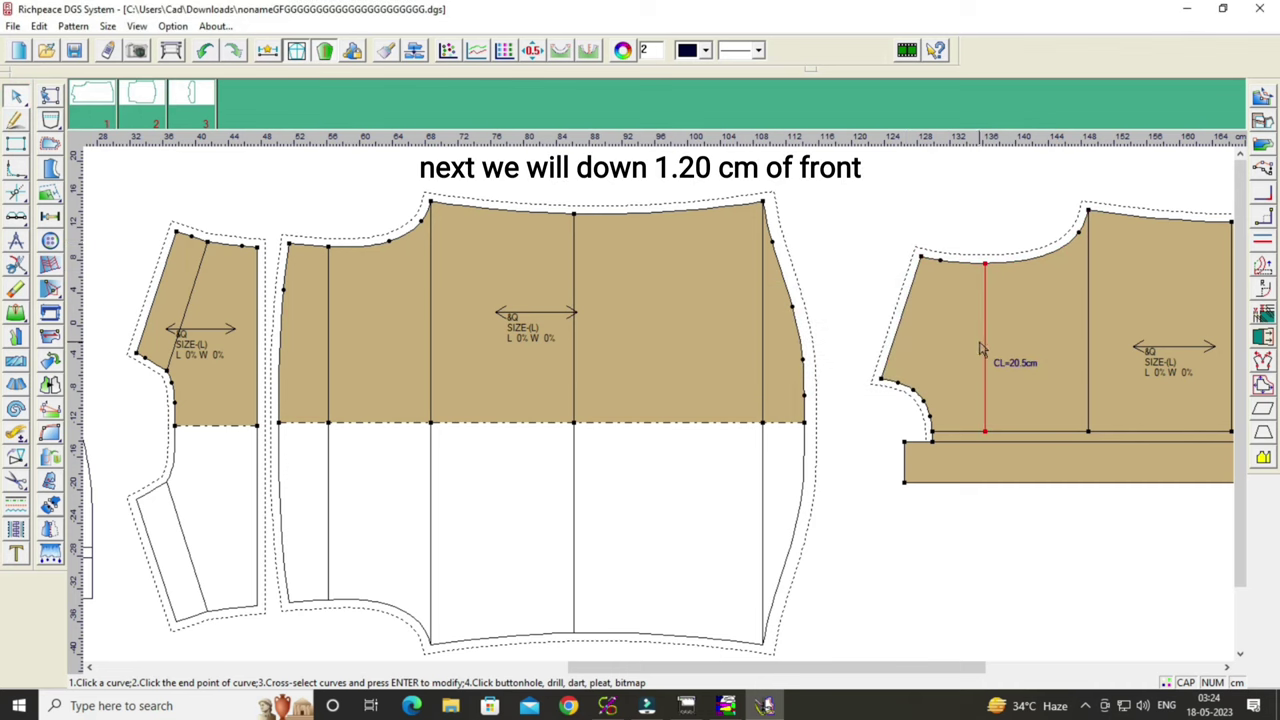
right_click(908, 270)
left_click(967, 250)
left_click_drag(1000, 286, 1006, 300)
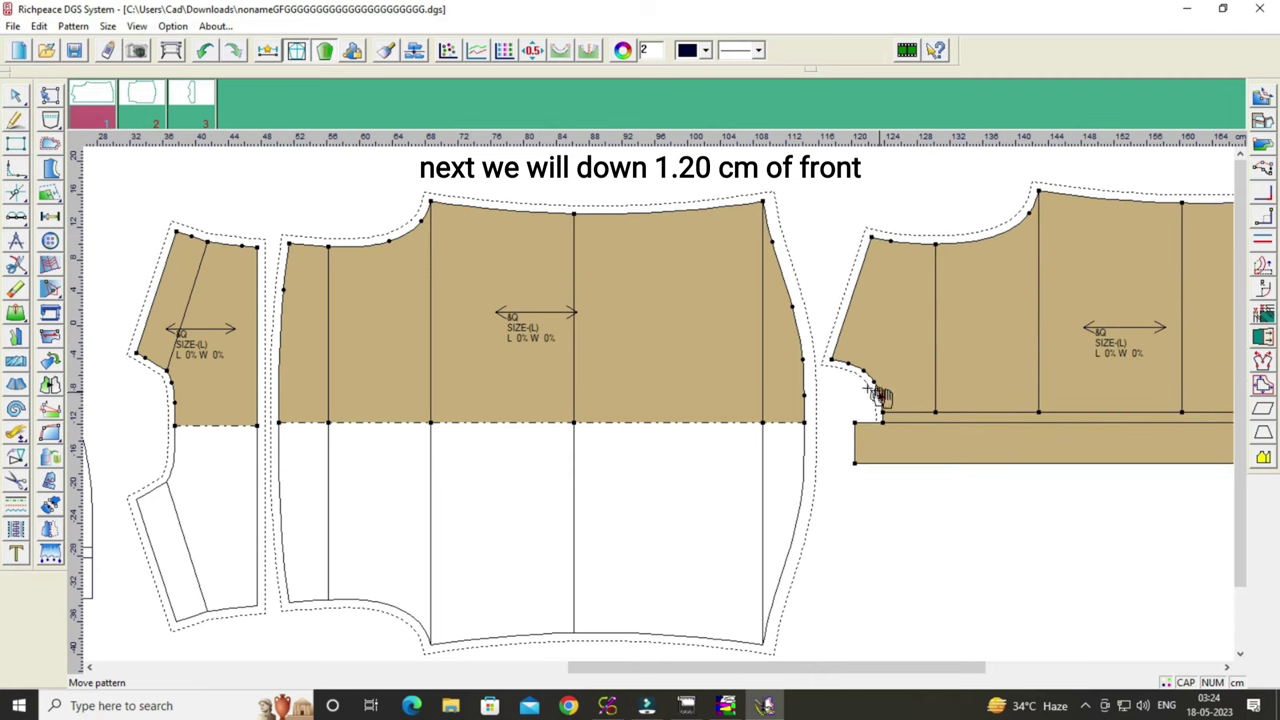
Offset the right piece's neck curve by 1.2.
scroll(870, 390, "down", 1)
scroll(866, 388, "down", 1)
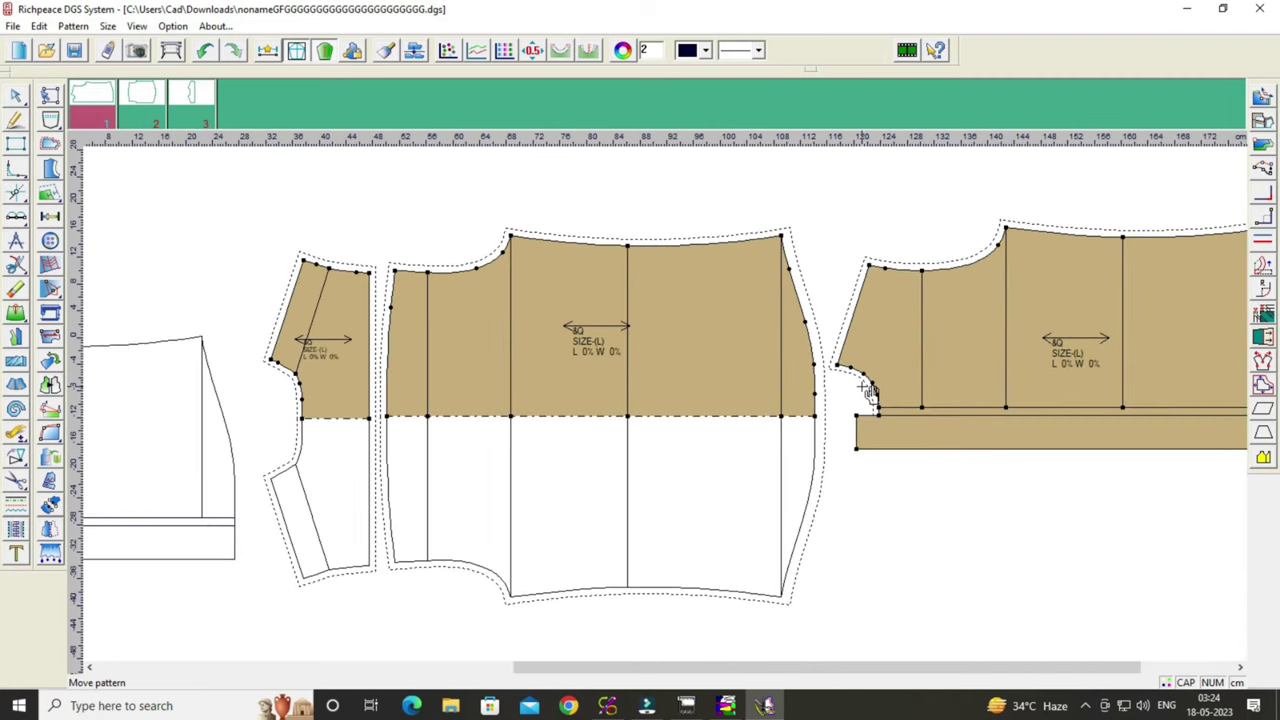
scroll(862, 386, "down", 1)
scroll(858, 385, "down", 1)
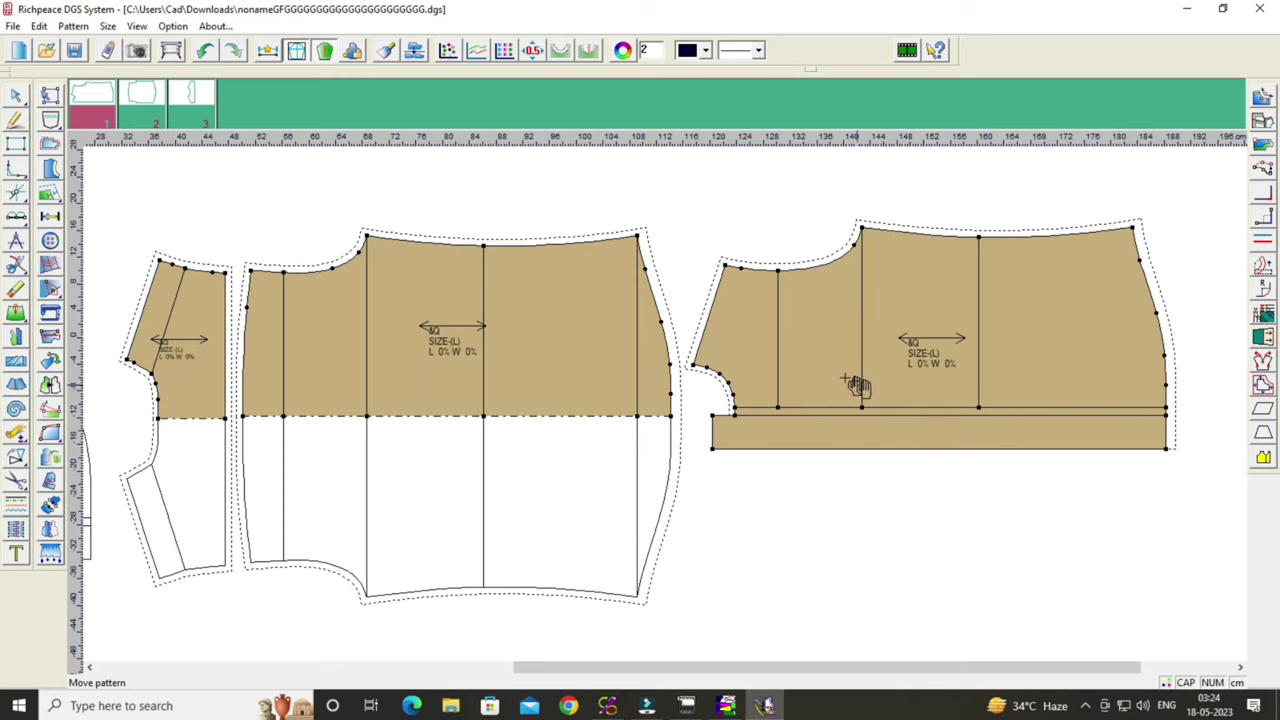
left_click(15, 95)
left_click_drag(700, 237, 734, 270)
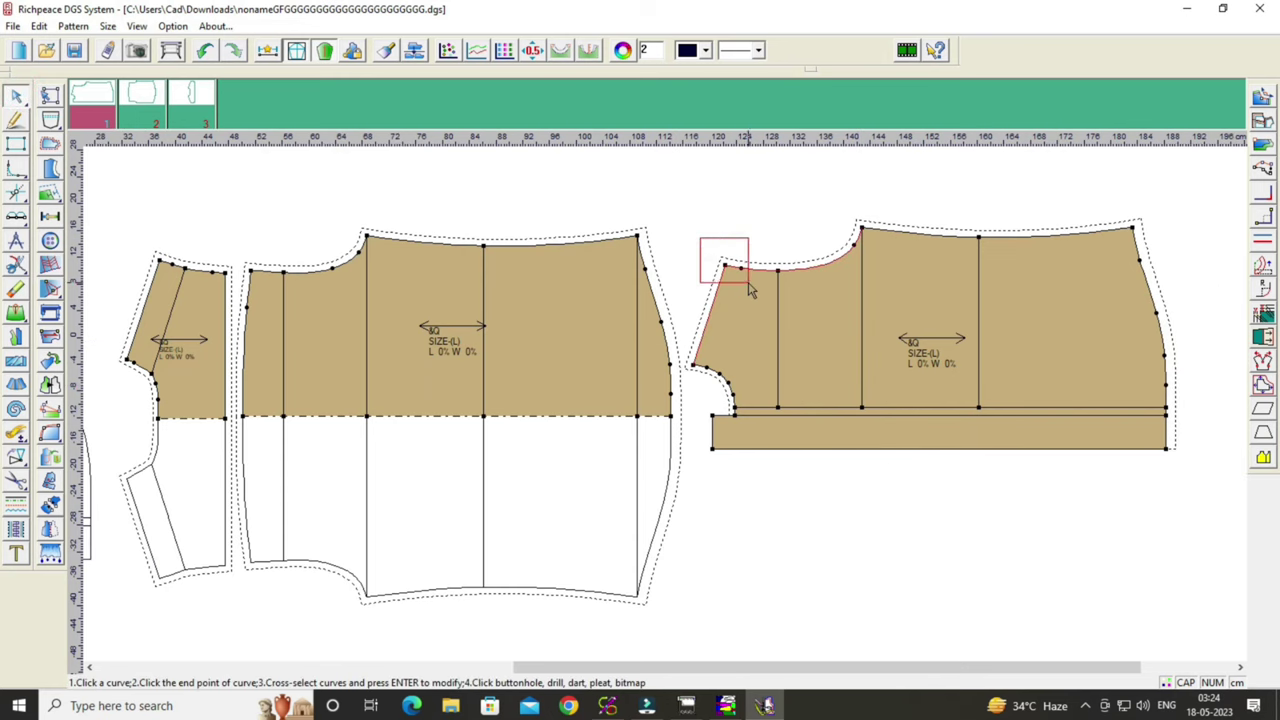
key("Return")
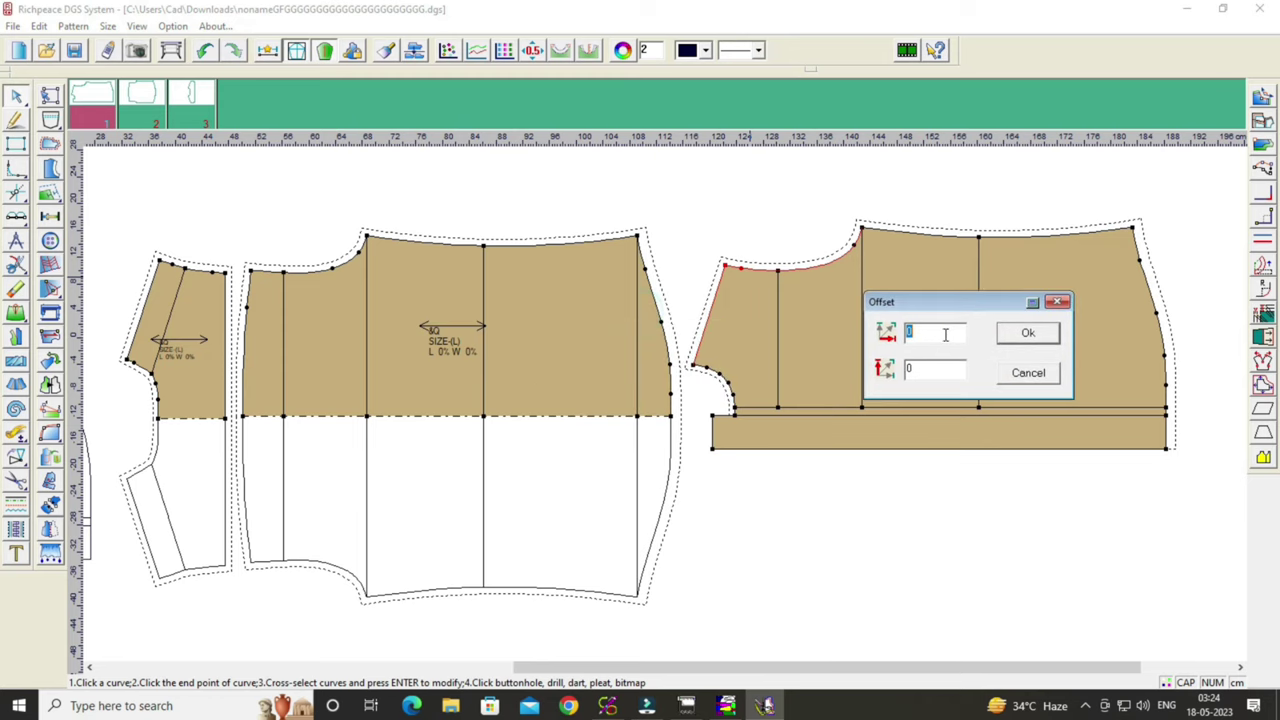
left_click(934, 334)
type("1.2")
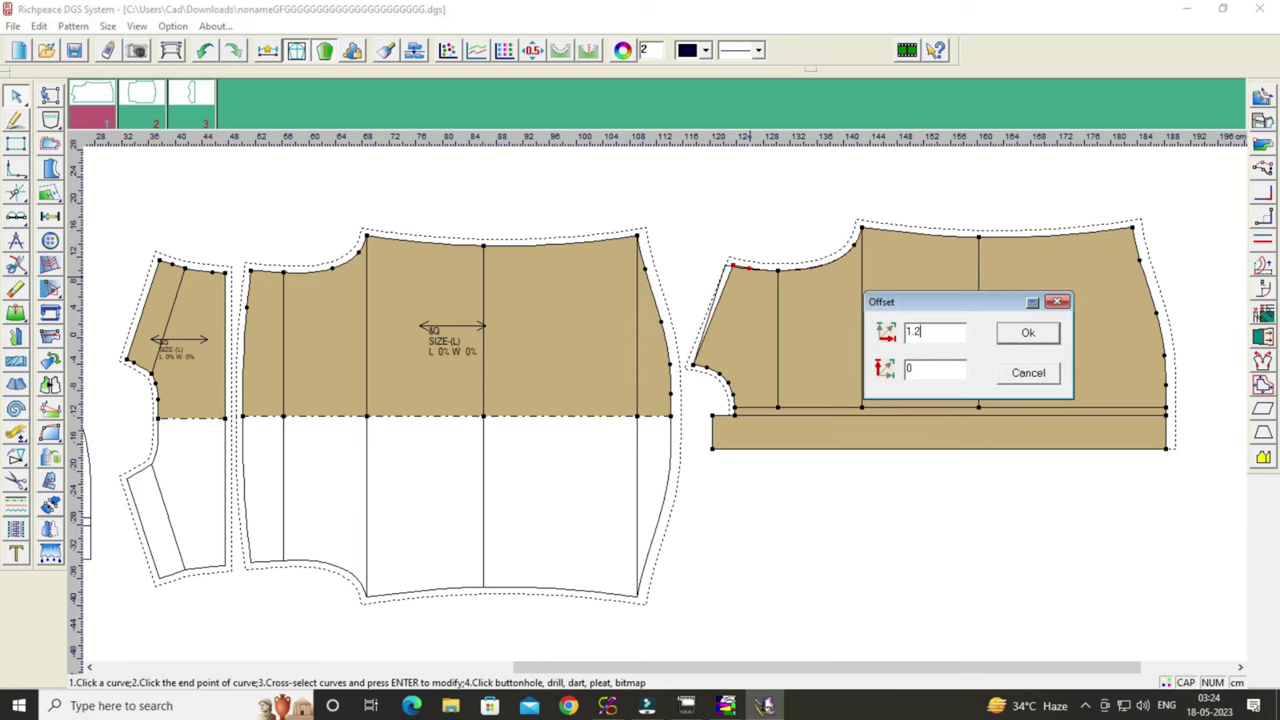
left_click(1030, 336)
mouse_move(817, 258)
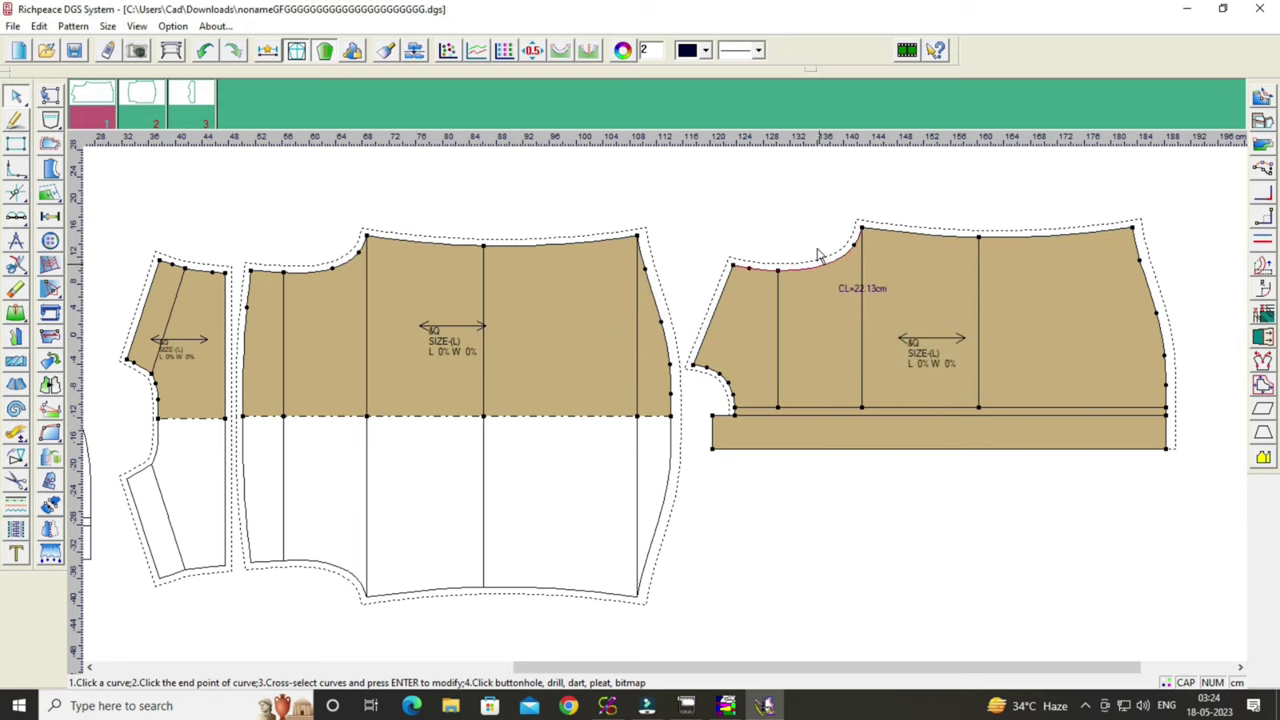
Inspect the right piece's armhole curve.
scroll(771, 304, "up", 2)
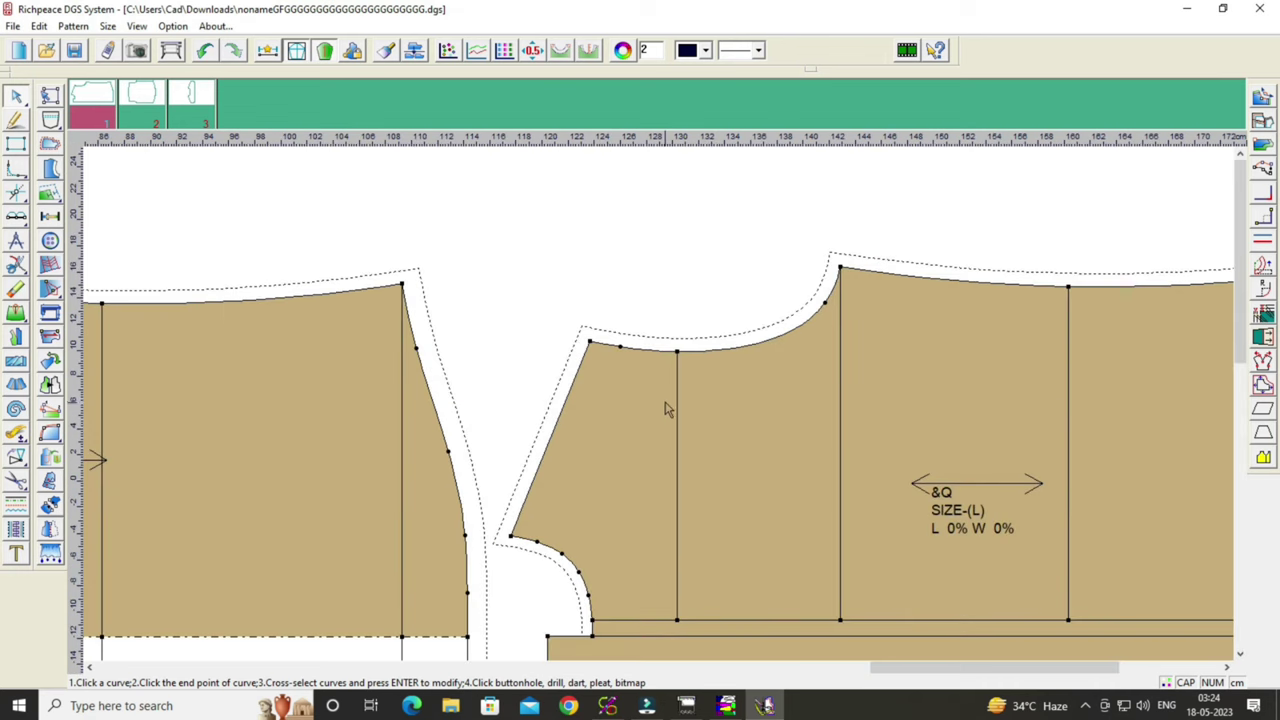
left_click(659, 355)
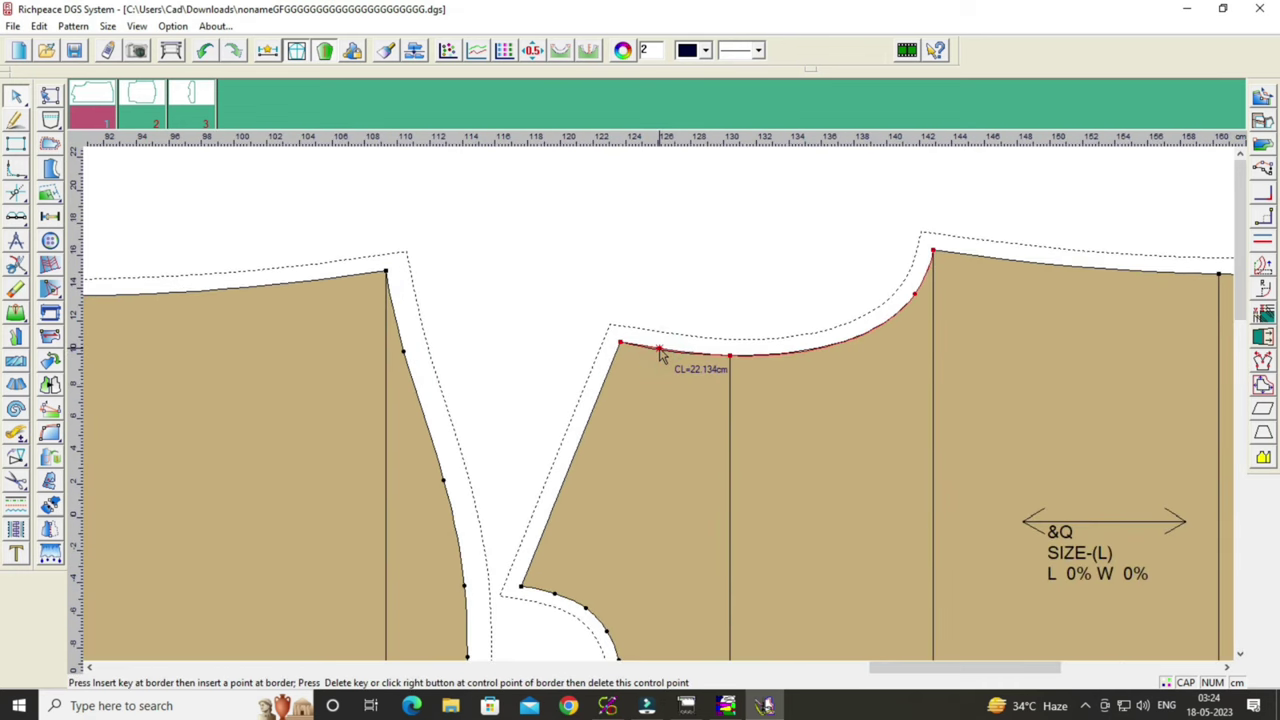
left_click(660, 345)
right_click(703, 314)
Shift the right piece slightly to the right so the three pieces sit in a row.
scroll(705, 440, "down", 2)
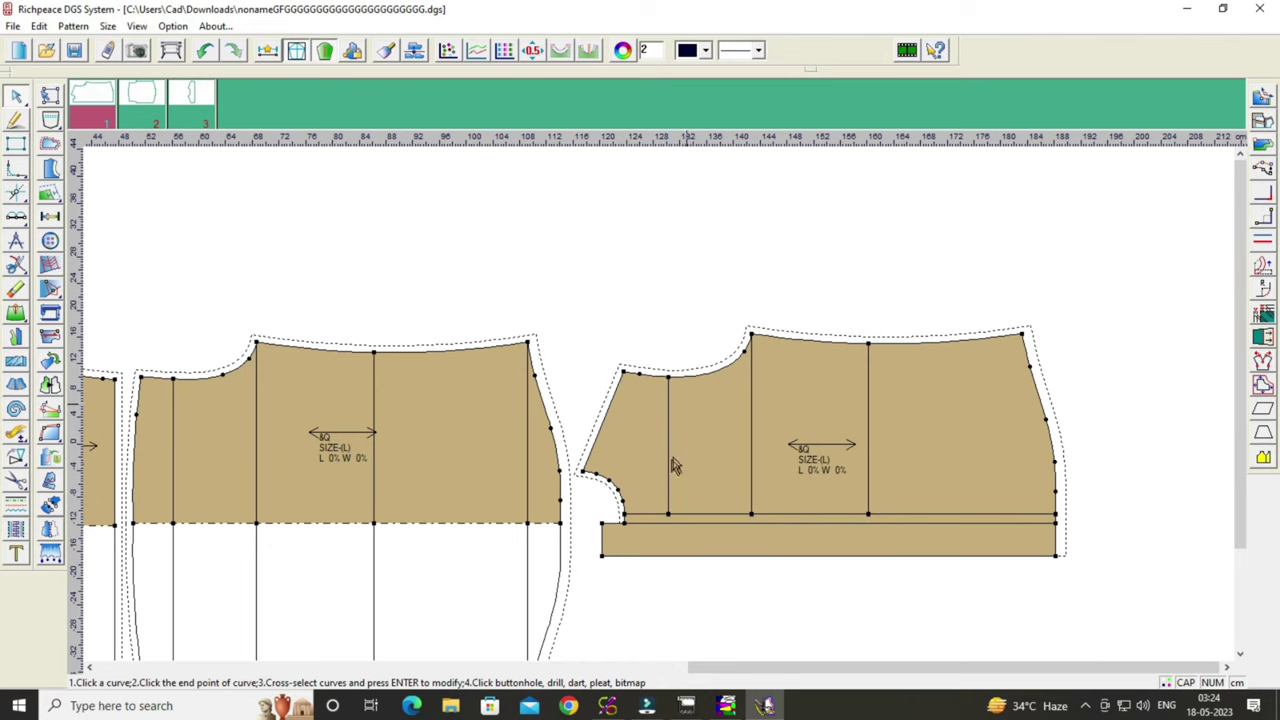
scroll(675, 465, "down", 1)
scroll(668, 410, "up", 1)
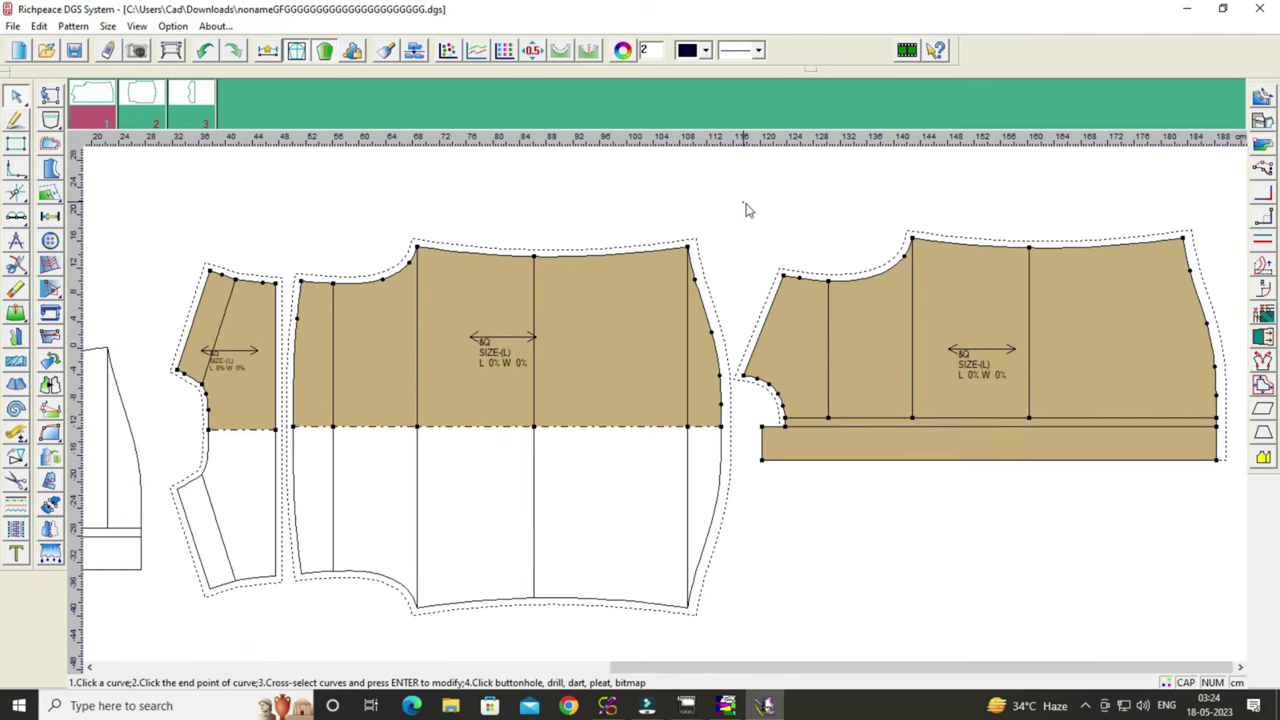
right_click(745, 209)
left_click(834, 214)
left_click_drag(851, 294, 856, 300)
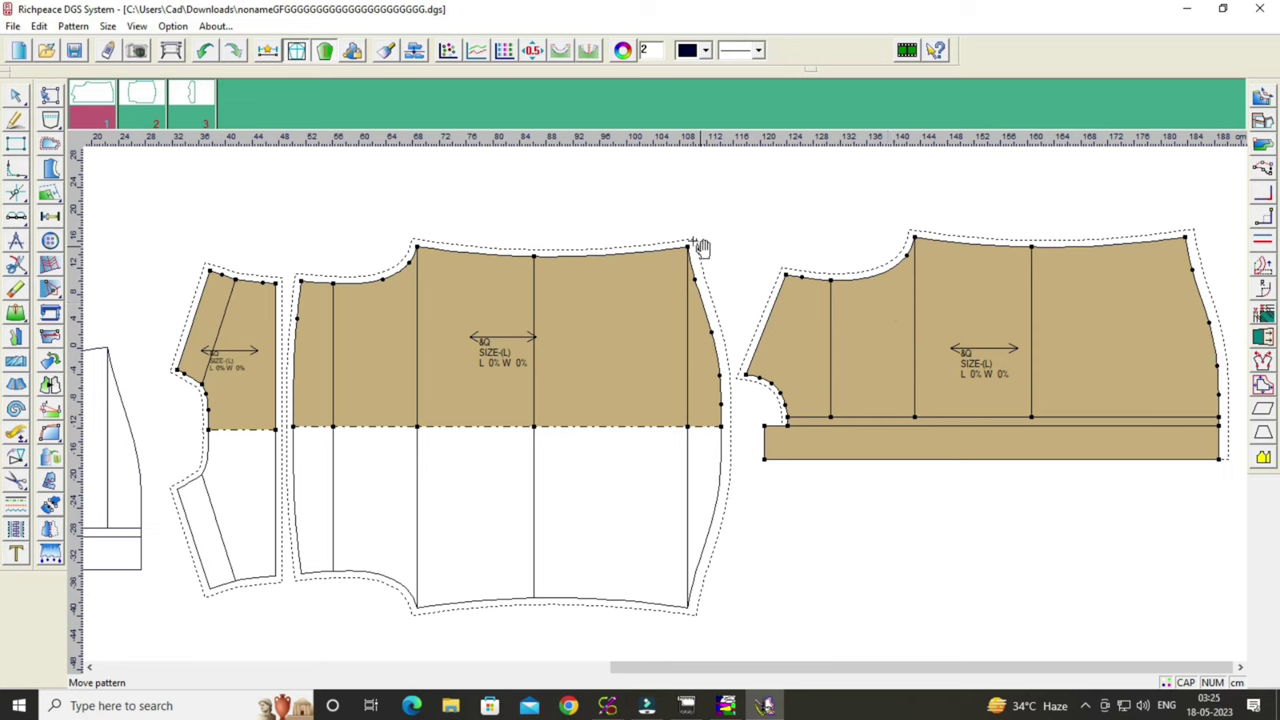
Compare the middle neckline, left top edge, a short edge and right neckline lengths.
left_click(15, 434)
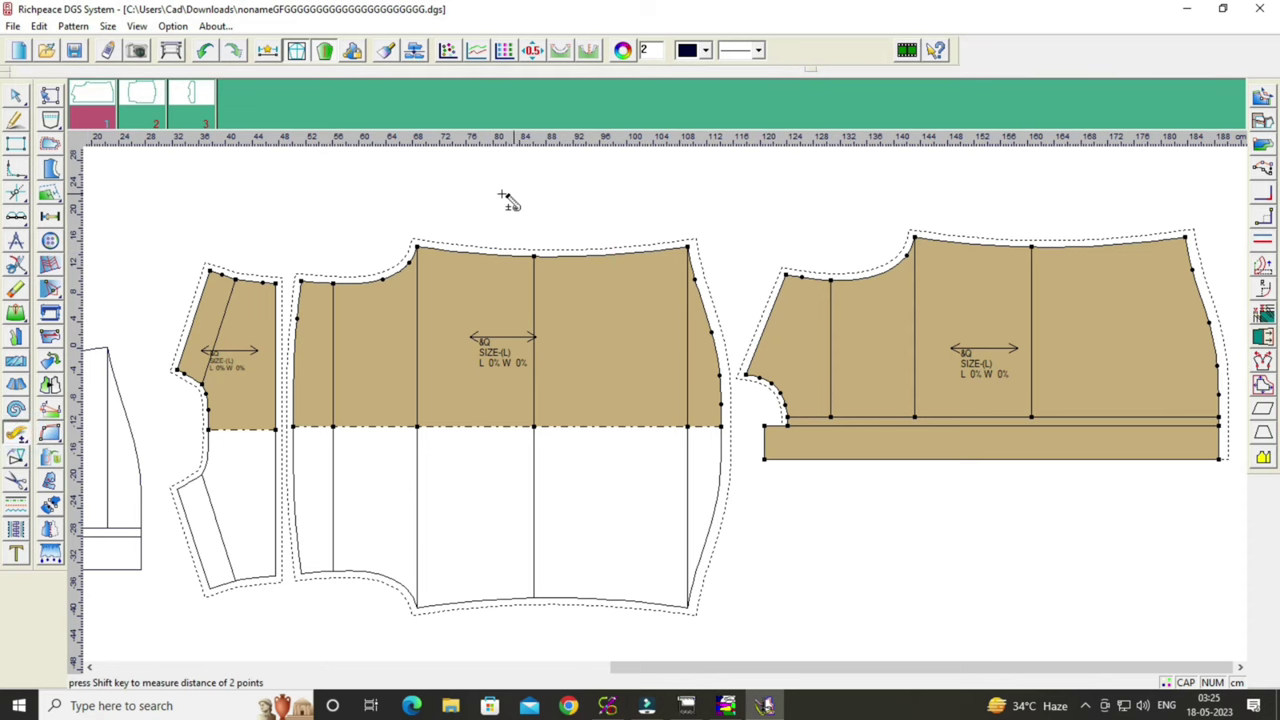
left_click(362, 285)
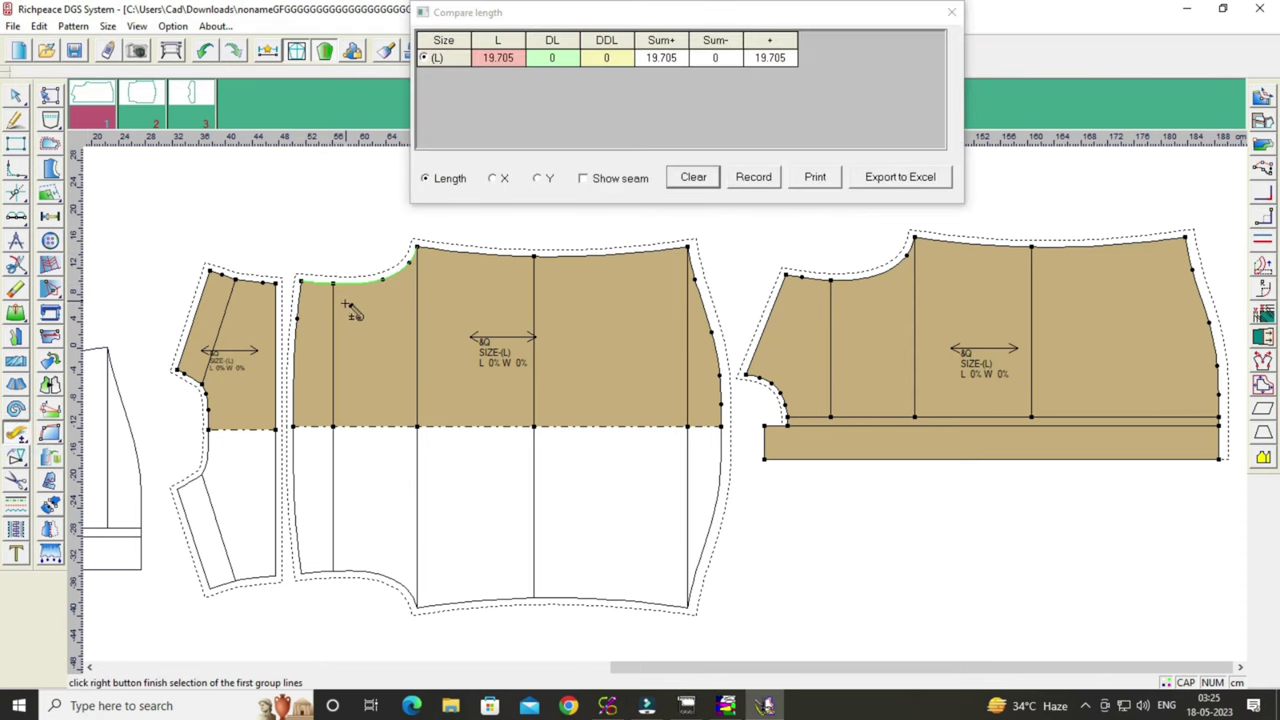
scroll(283, 303, "up", 1)
scroll(663, 406, "up", 1)
left_click(614, 374)
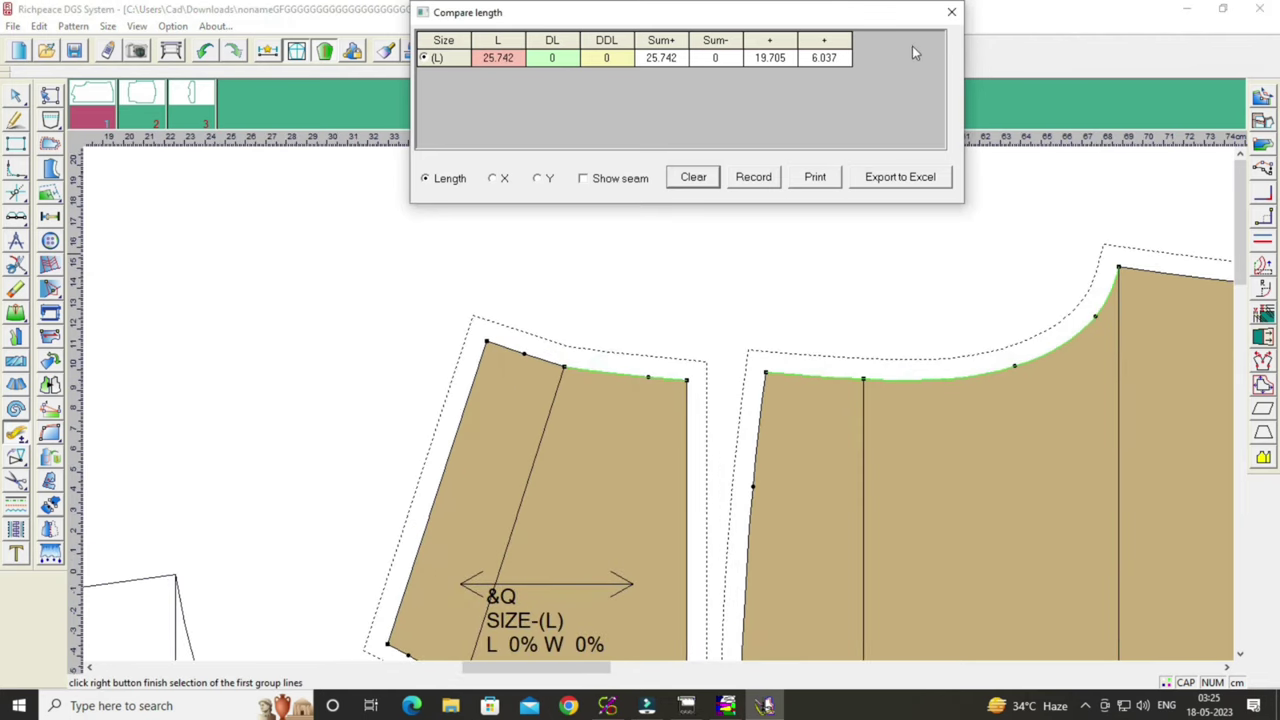
scroll(1046, 406, "down", 1)
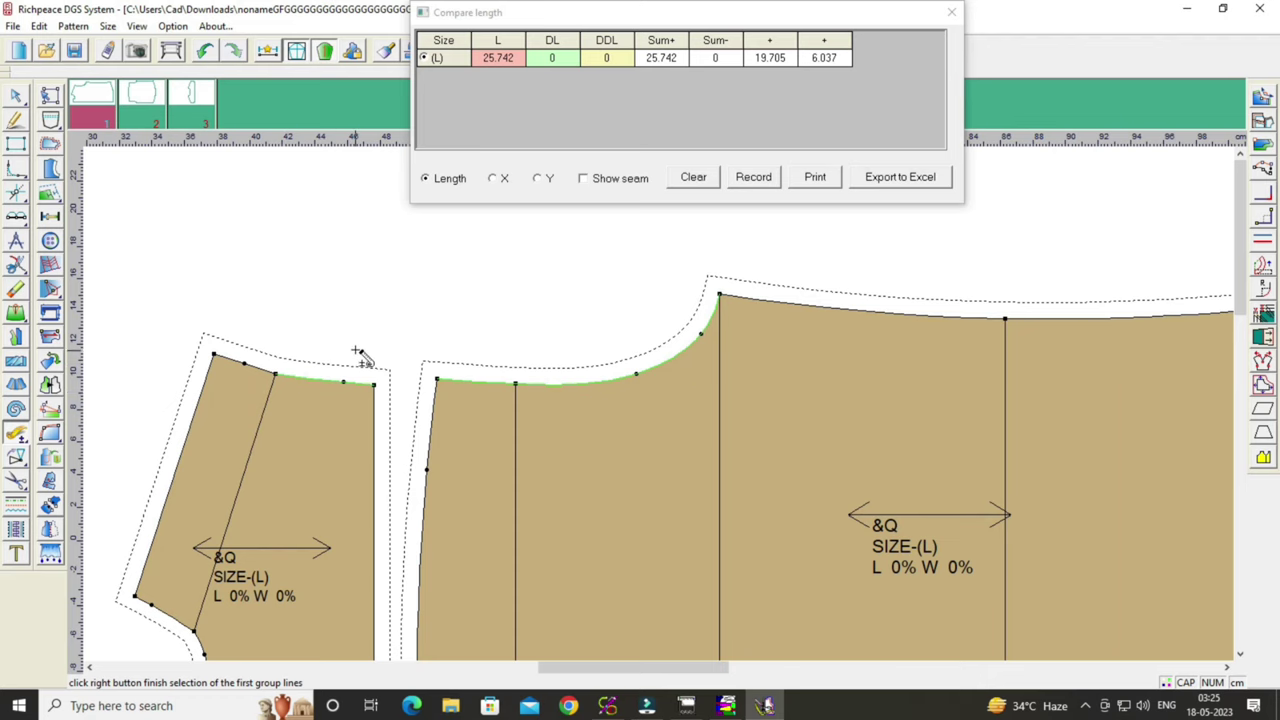
left_click(258, 372)
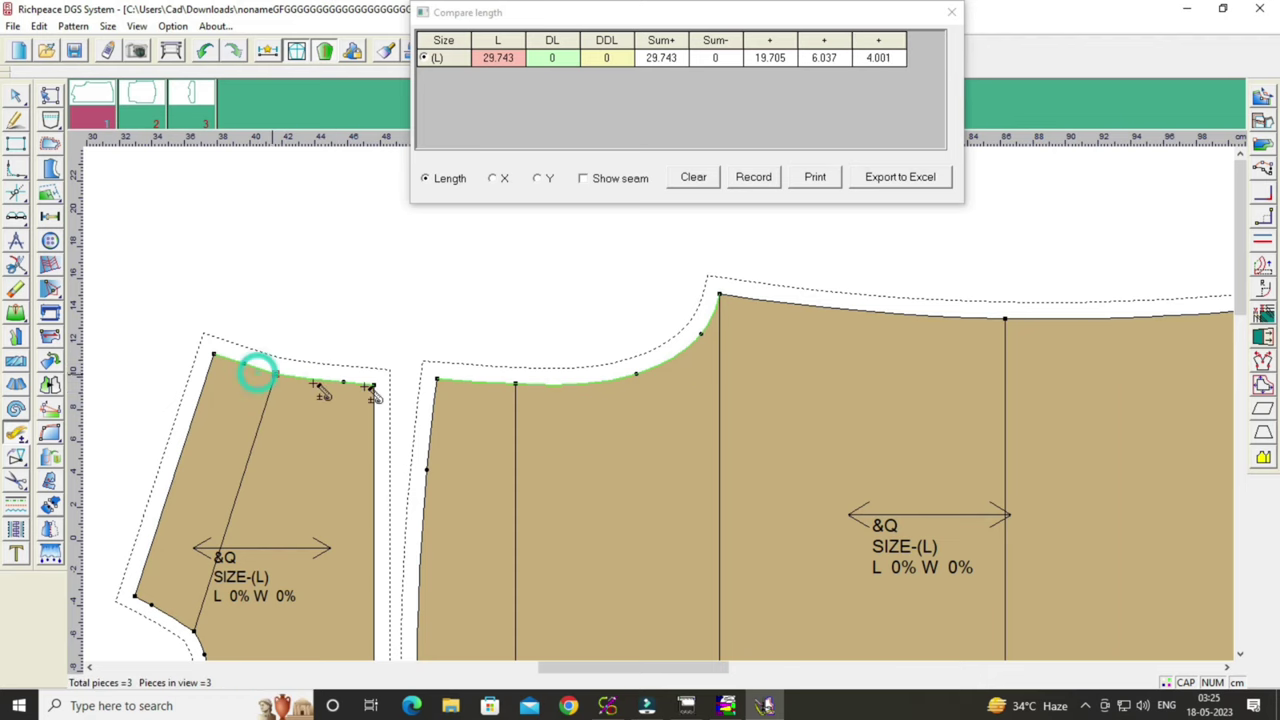
scroll(554, 419, "down", 2)
left_click(1070, 408)
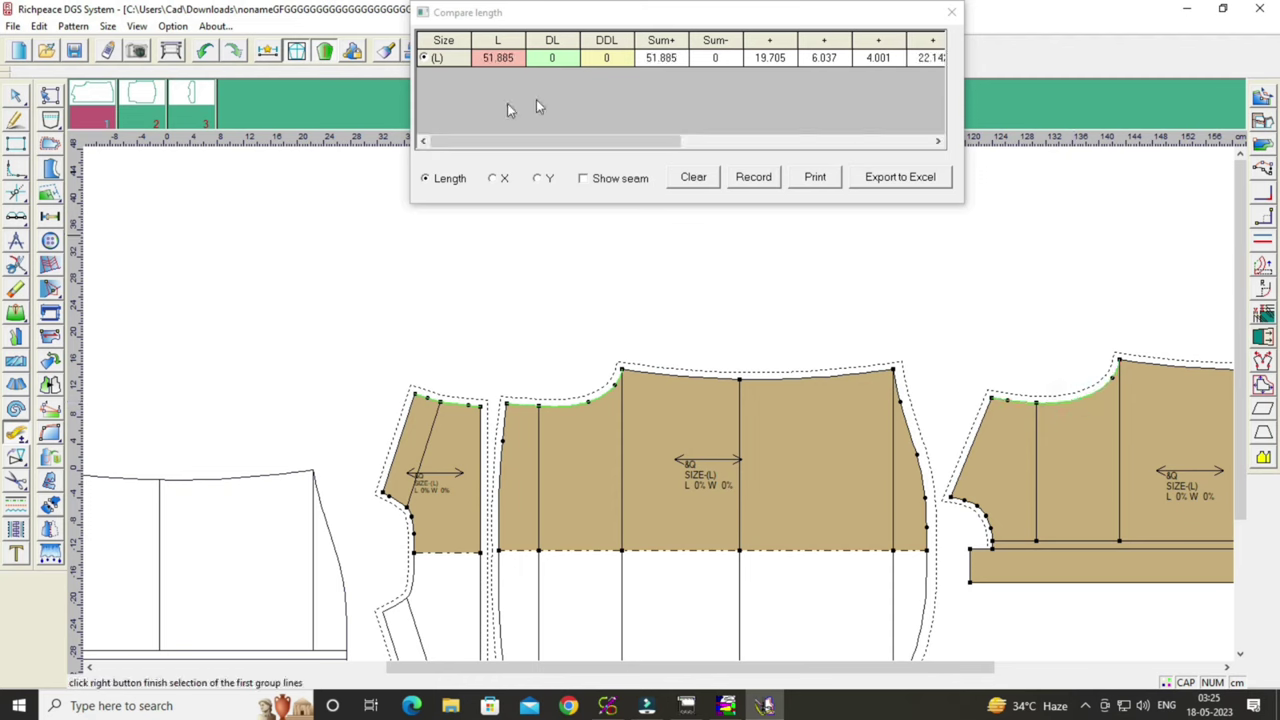
left_click(952, 13)
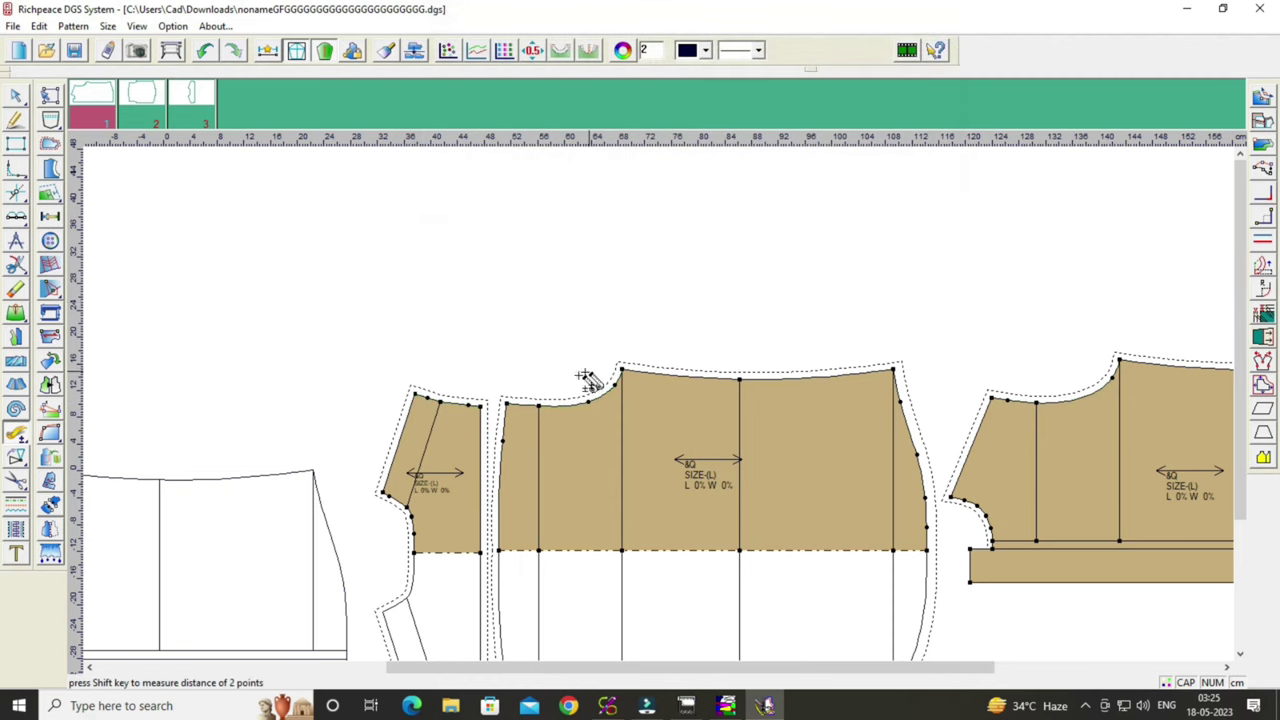
Remeasure just the middle piece's neckline plus the left piece's top edge.
left_click(607, 400)
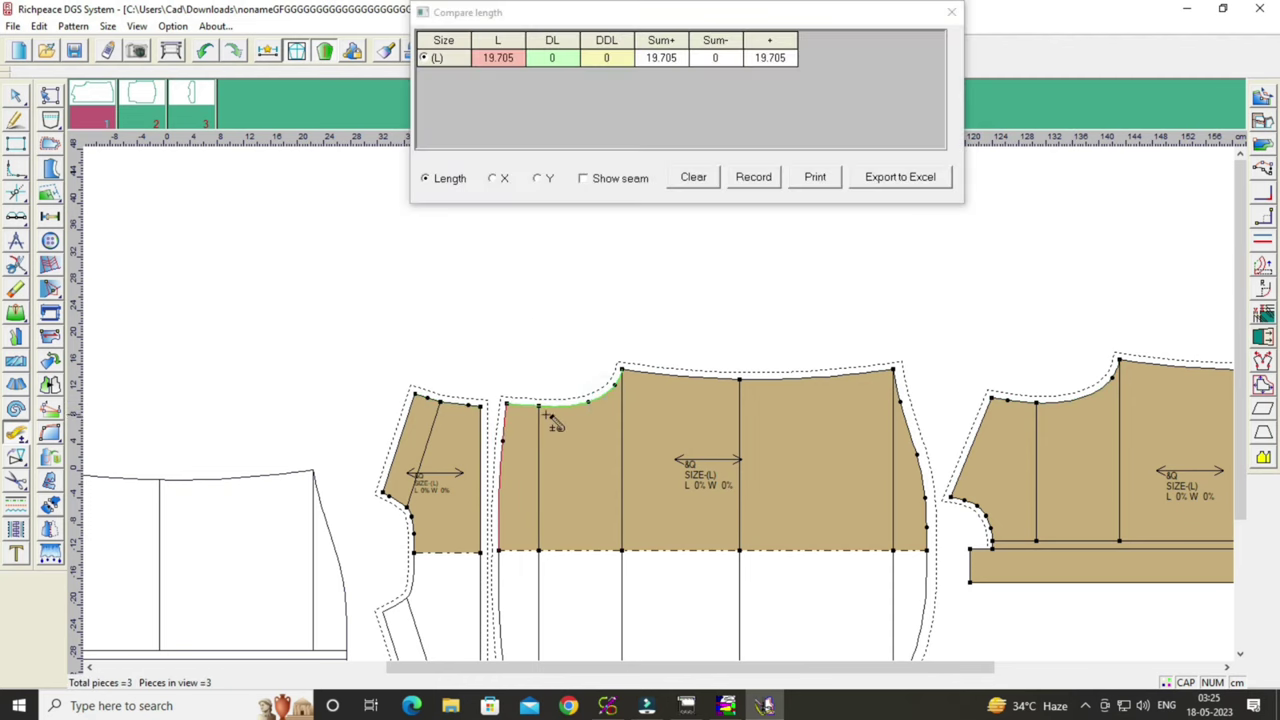
scroll(571, 423, "up", 2)
left_click(400, 391)
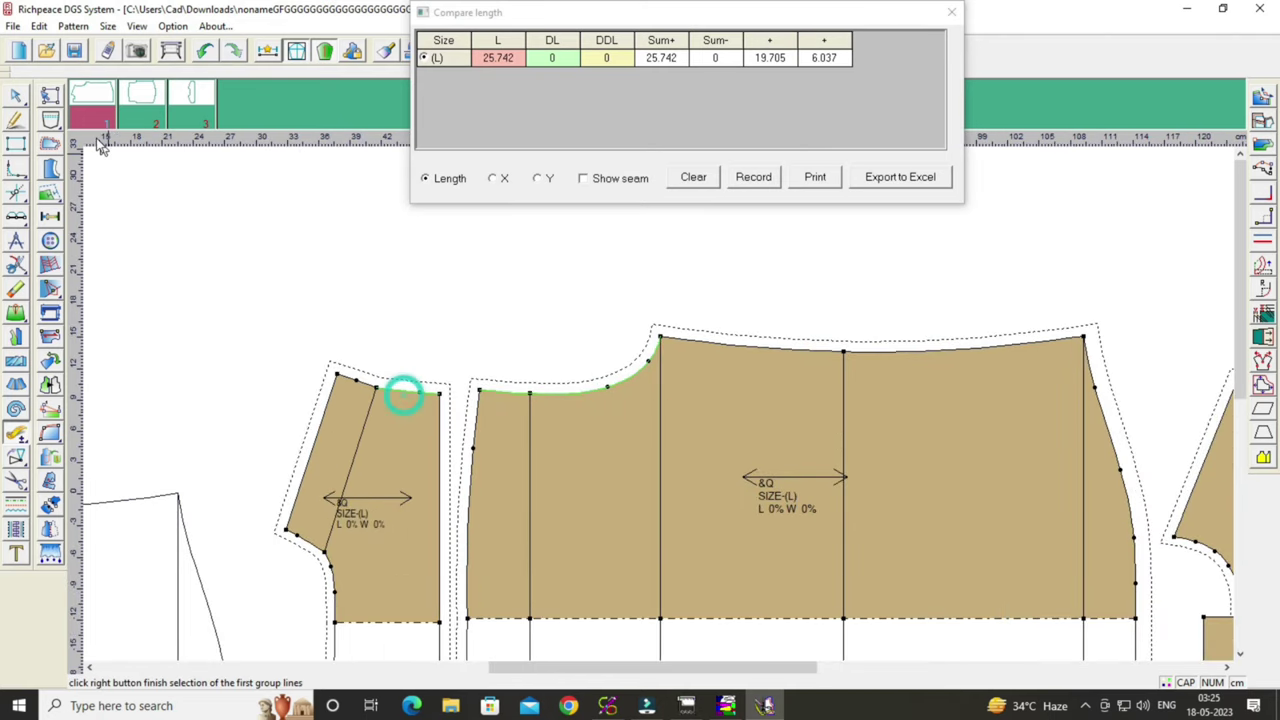
right_click(402, 393)
scroll(644, 369, "up", 1)
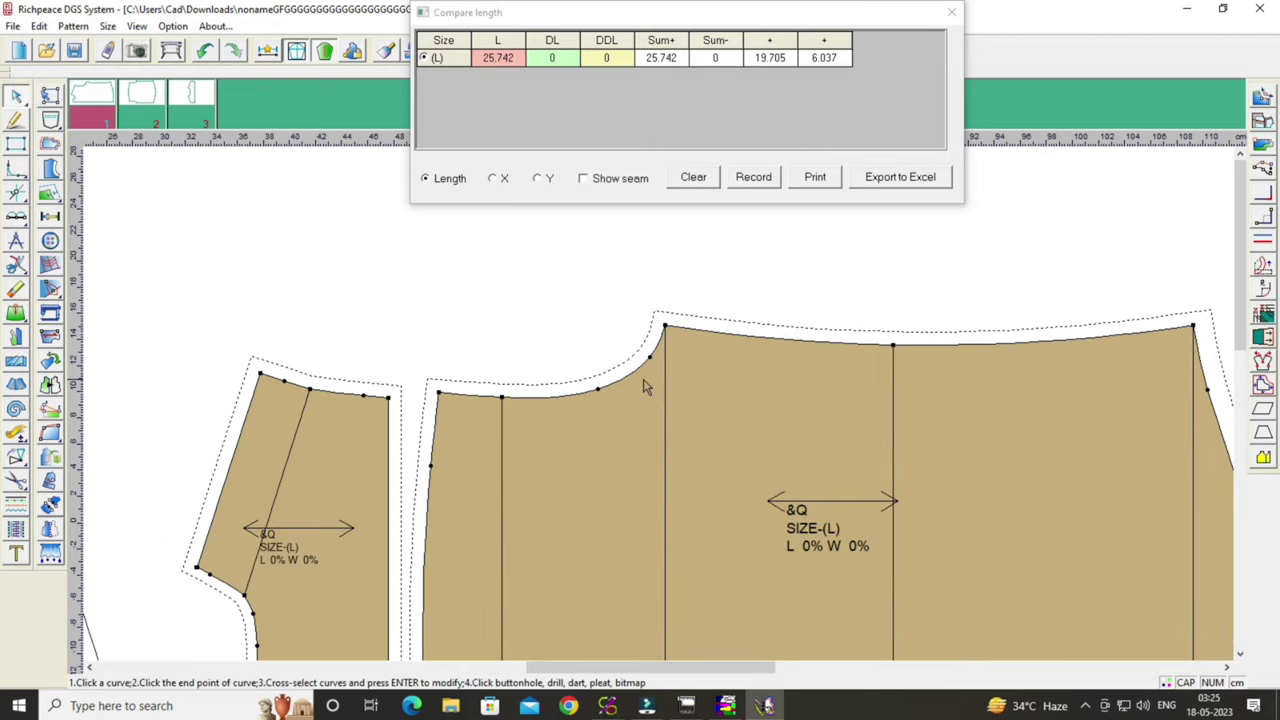
scroll(651, 374, "up", 1)
Reshape the middle piece's neckline by moving its curve points.
left_click(649, 362)
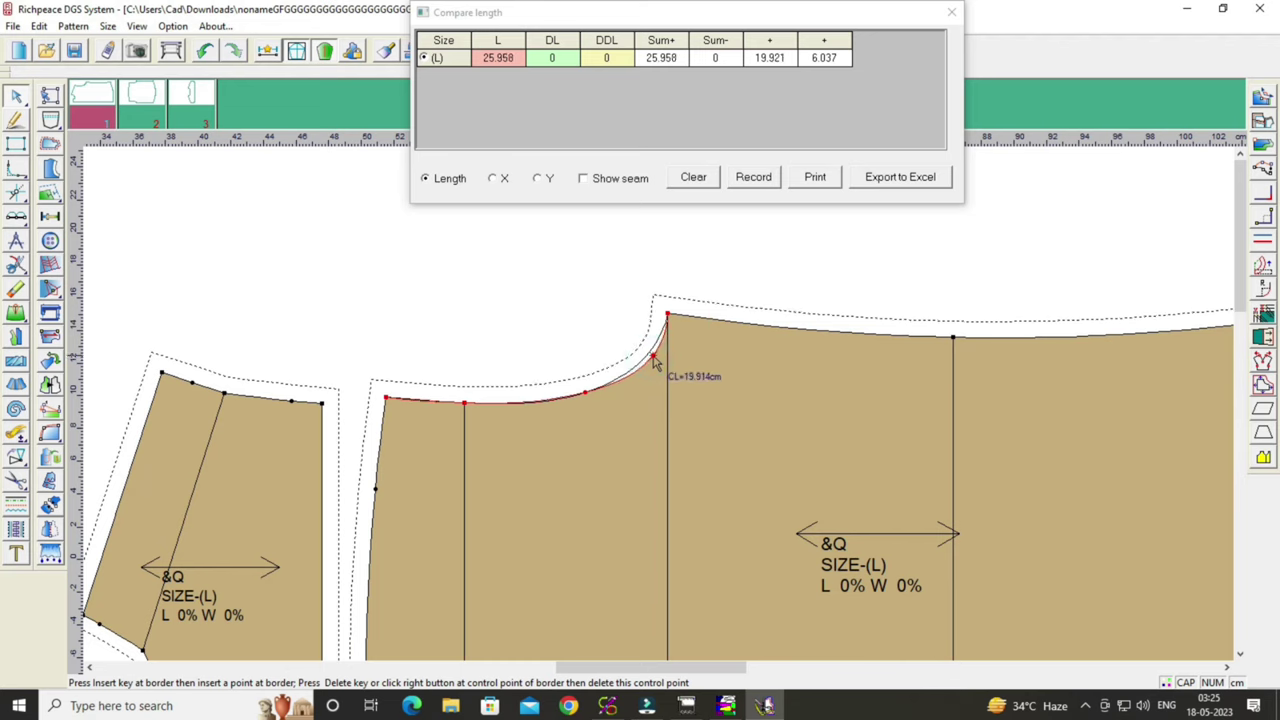
left_click(729, 374)
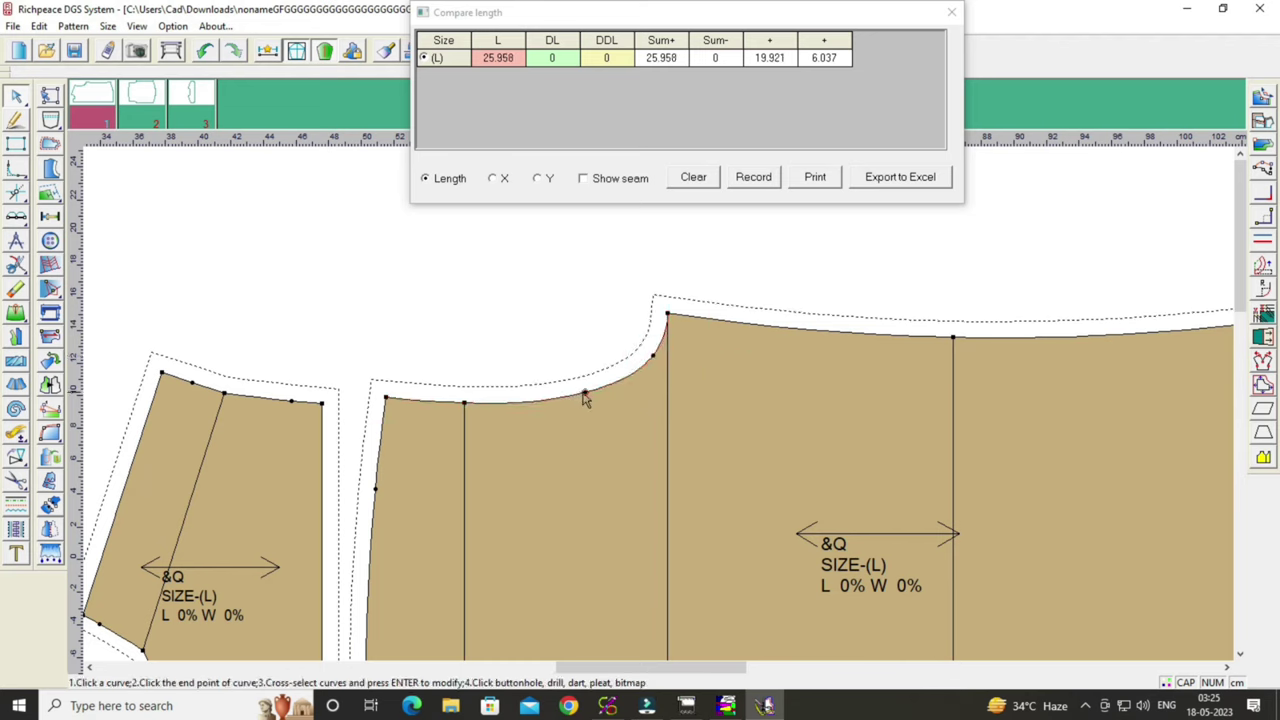
left_click(588, 398)
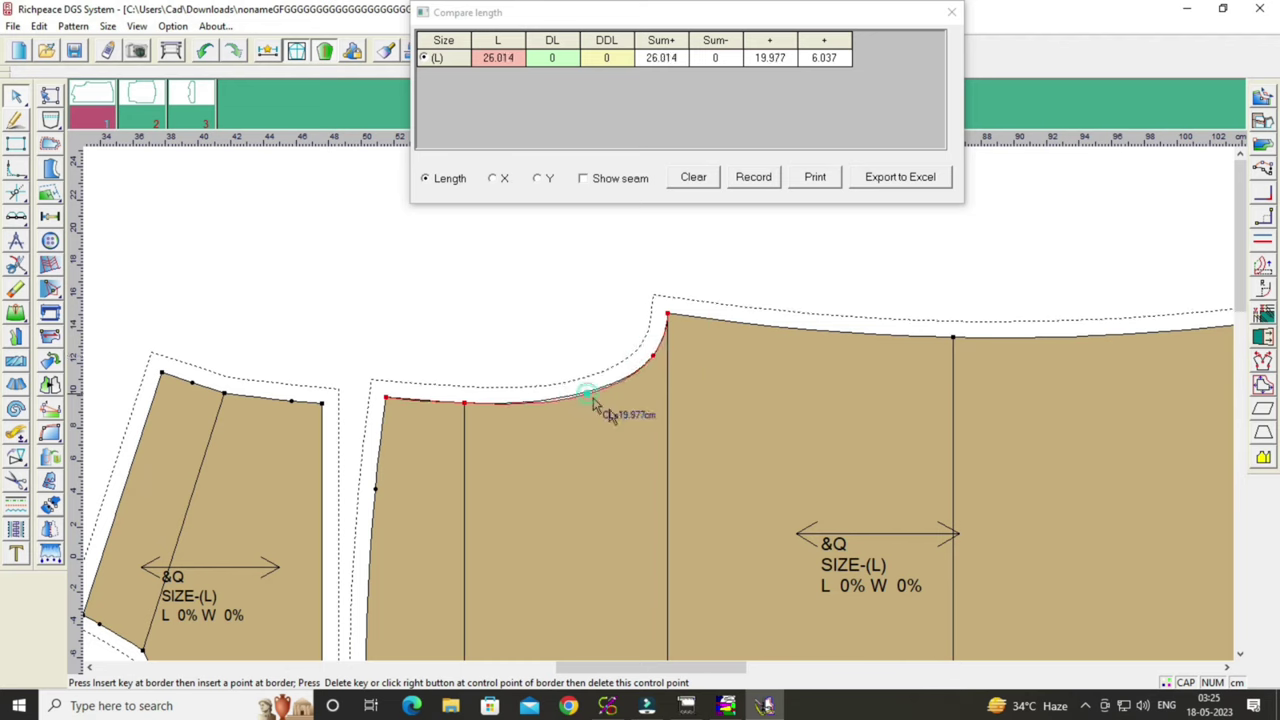
left_click(655, 362)
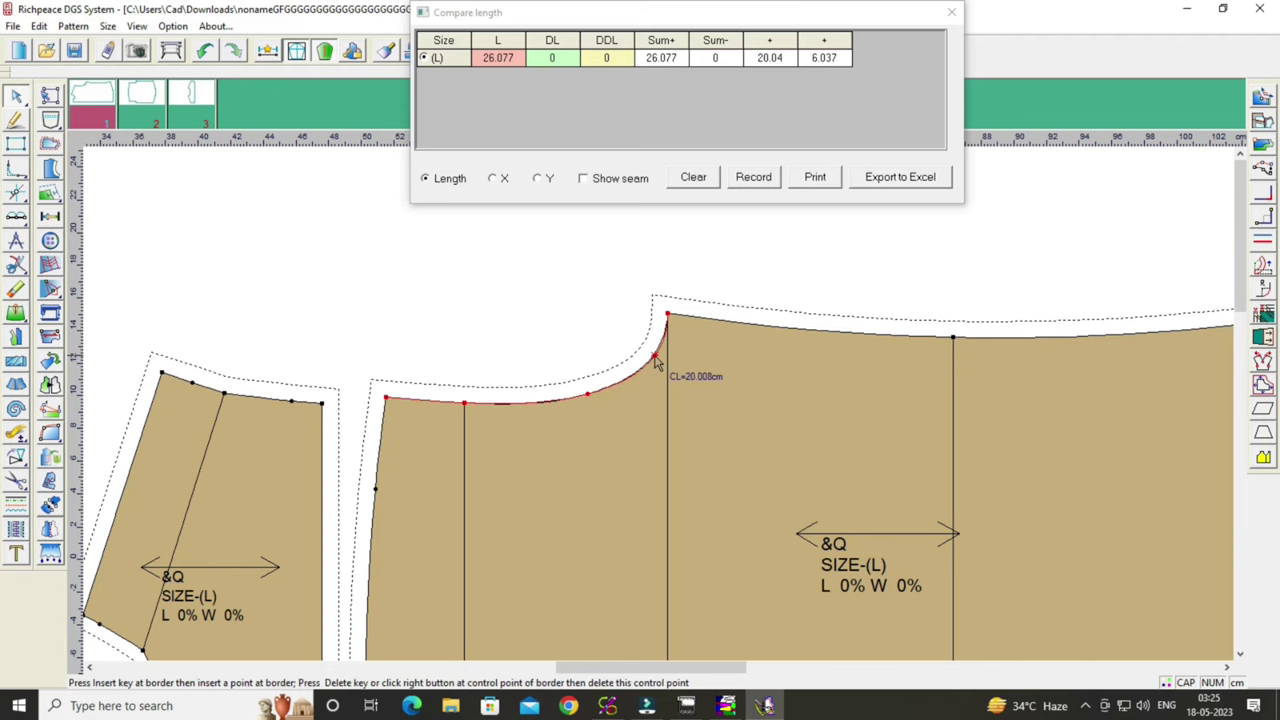
left_click(709, 372)
left_click(592, 399)
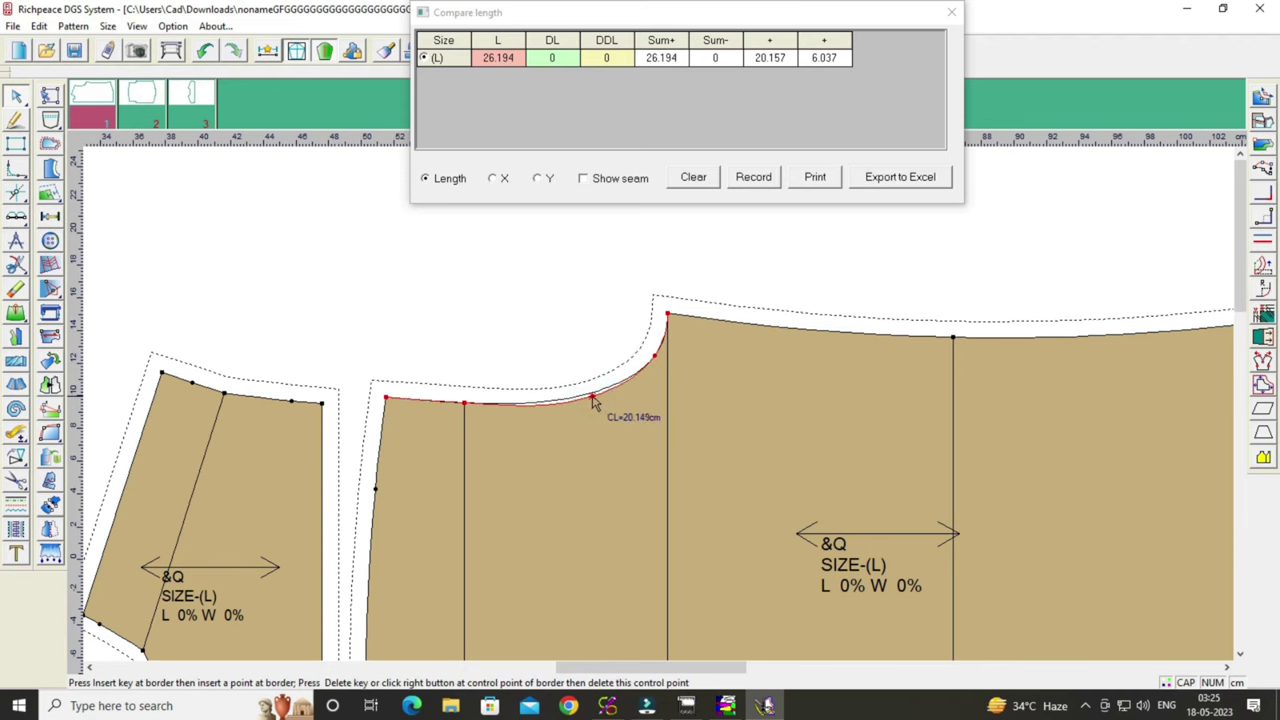
left_click(592, 397)
right_click(623, 423)
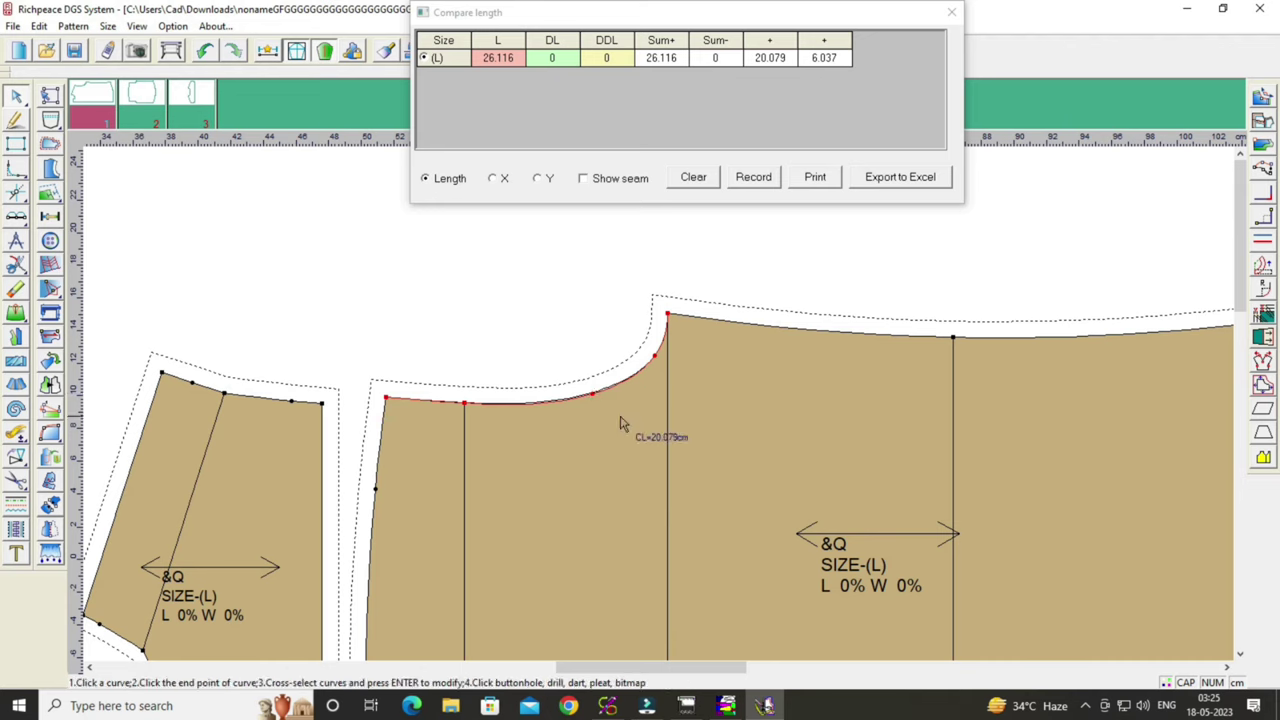
Fine-tune the neckline curve until it measures 19.999 cm.
left_click(535, 405)
right_click(560, 433)
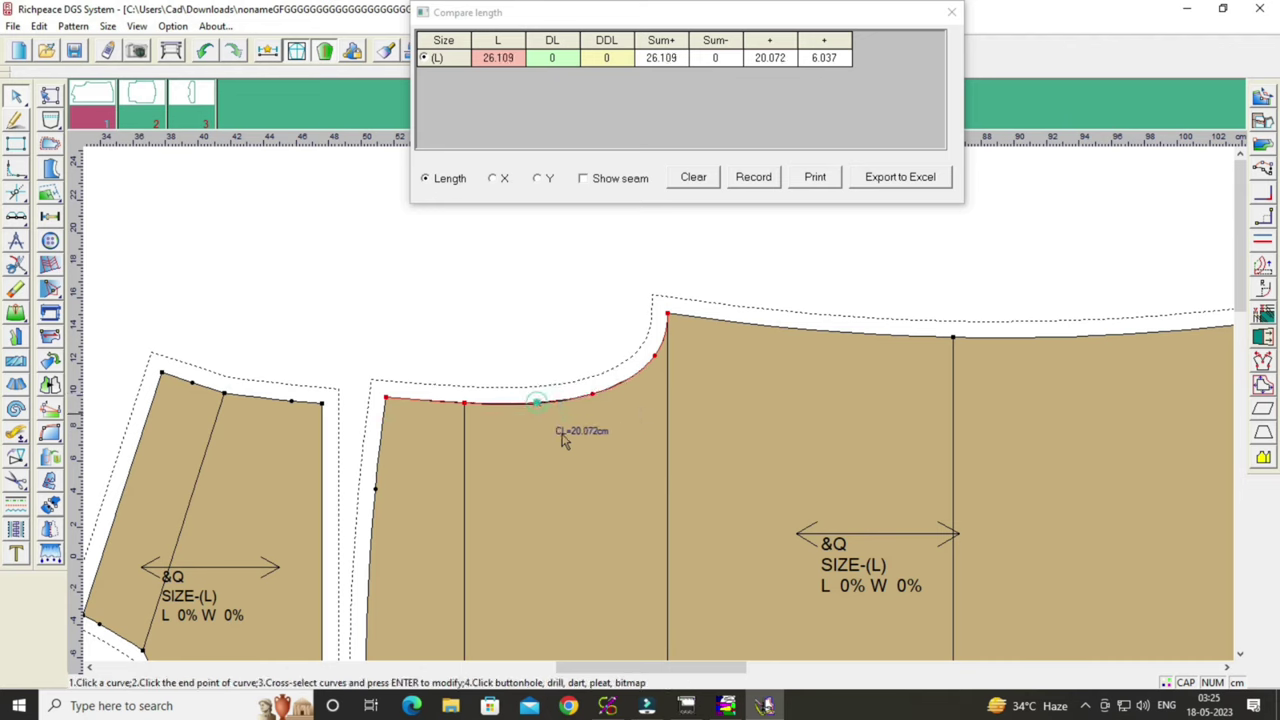
left_click(652, 355)
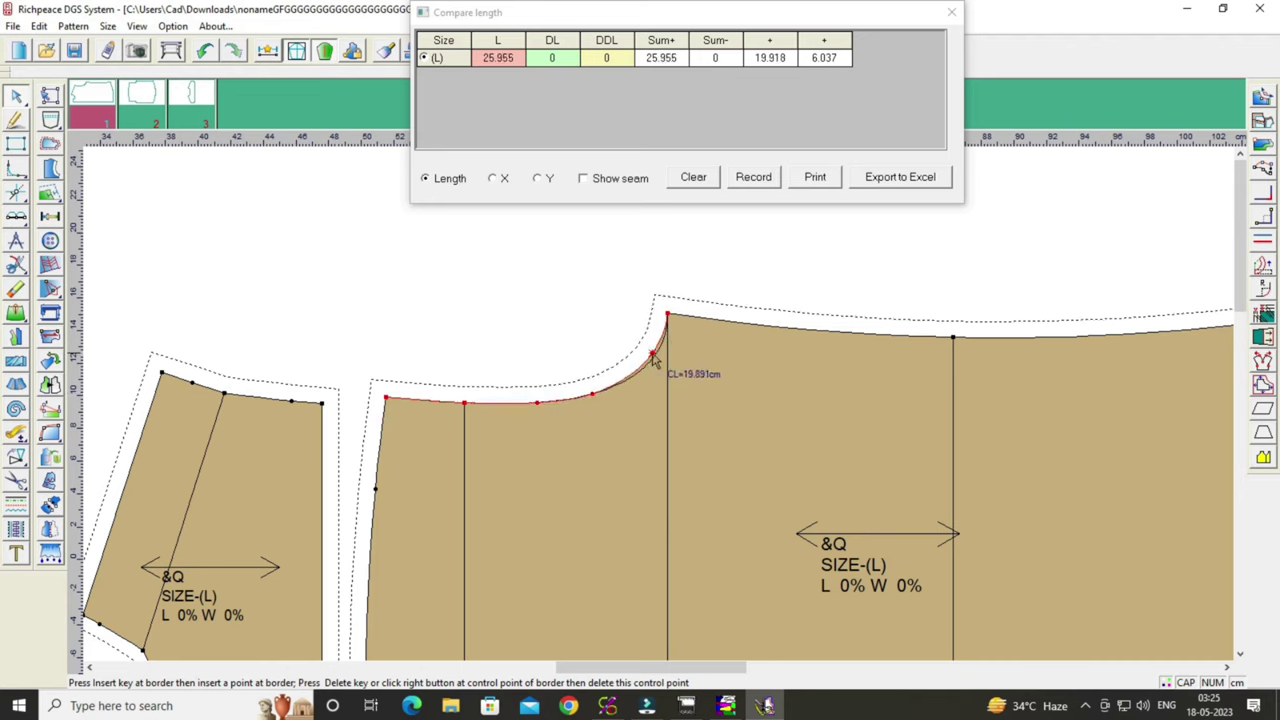
right_click(757, 380)
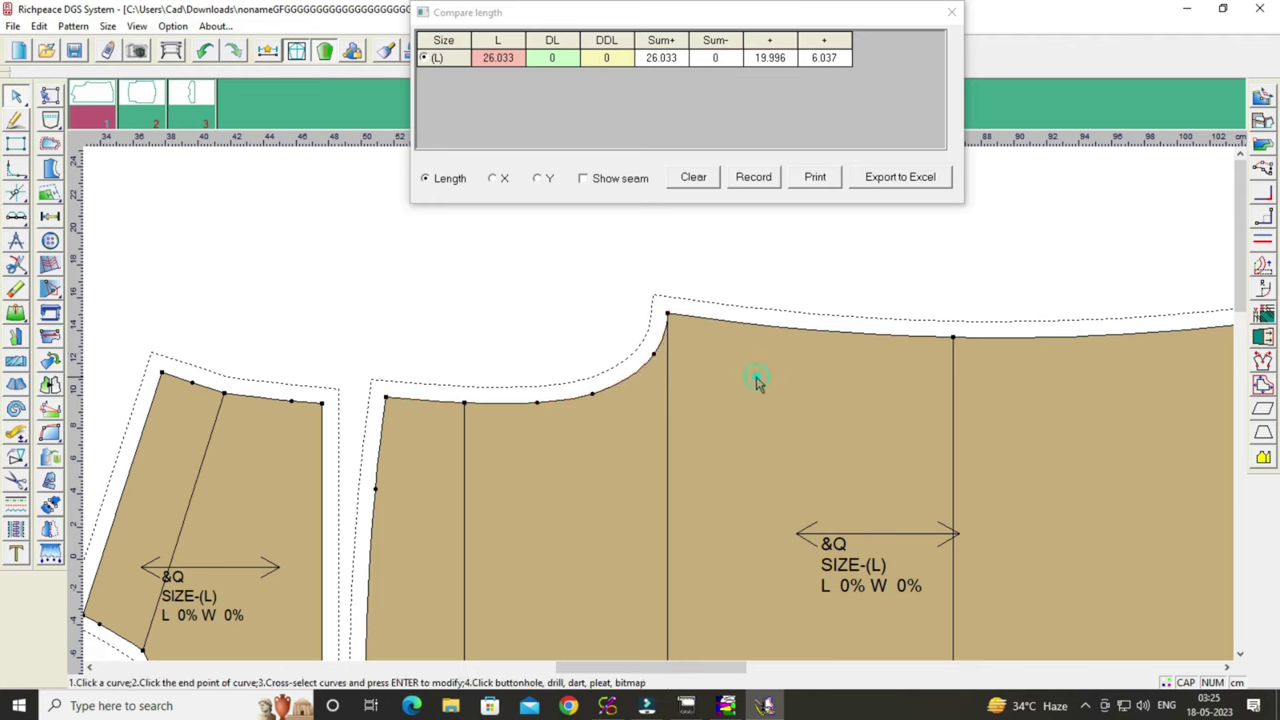
left_click(651, 356)
right_click(651, 390)
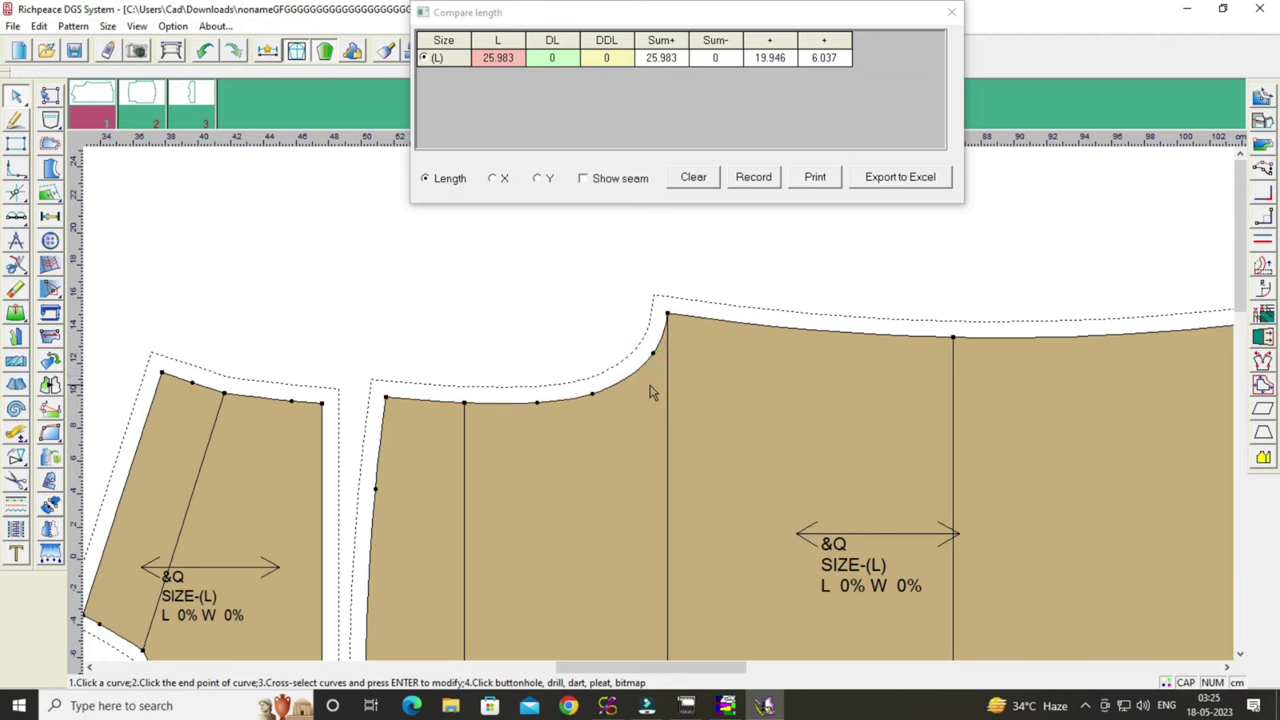
left_click(595, 398)
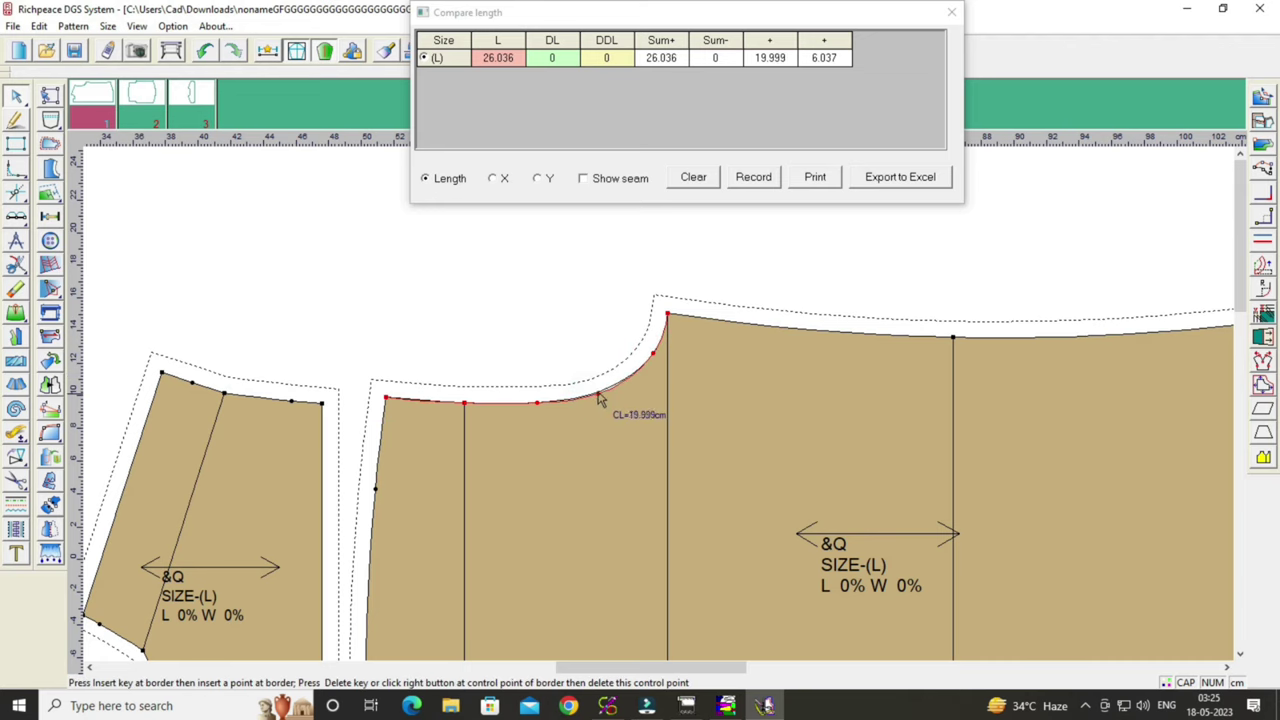
right_click(598, 398)
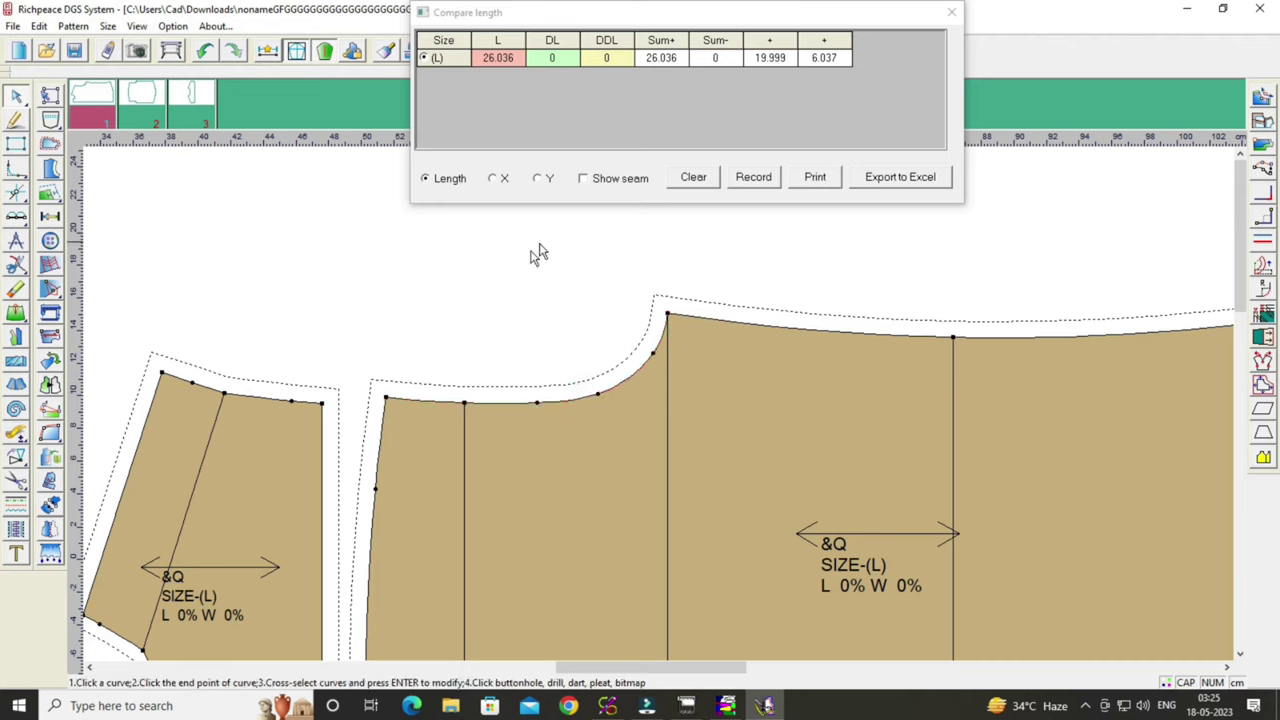
Measure the left piece's short top edge and the neckline curve in Compare length.
left_click(951, 12)
scroll(663, 408, "down", 2)
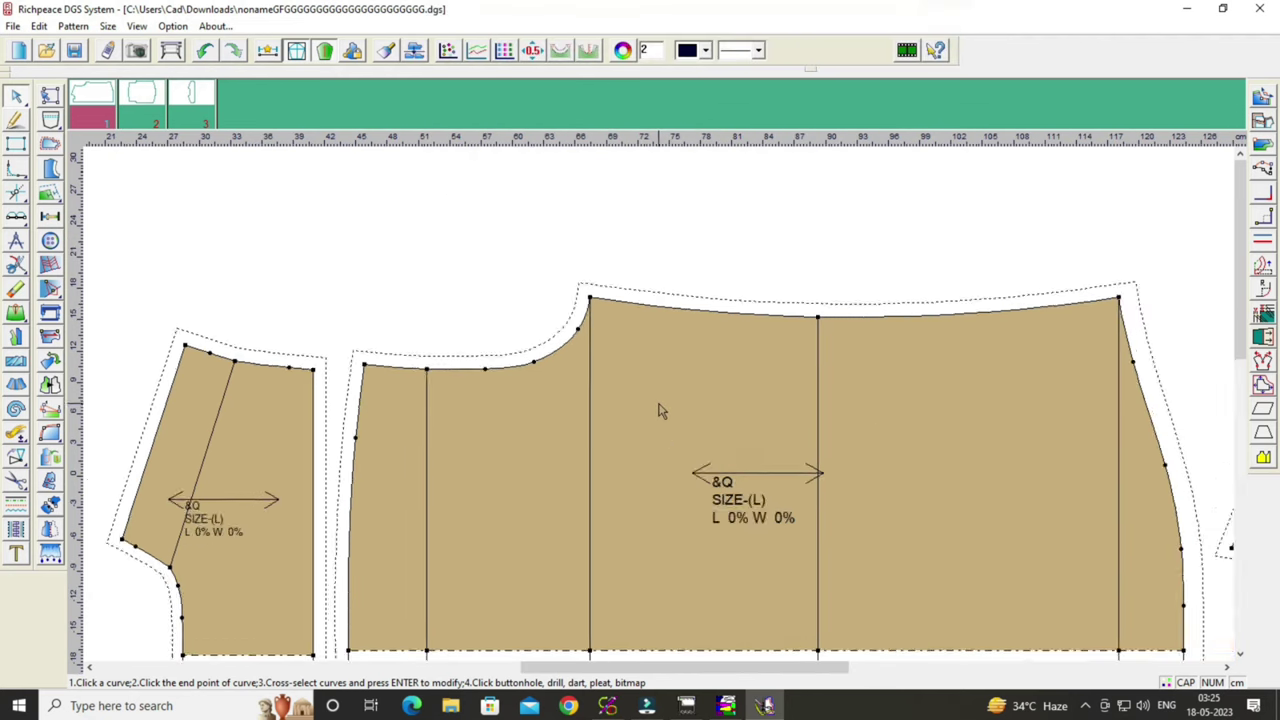
scroll(645, 400, "down", 2)
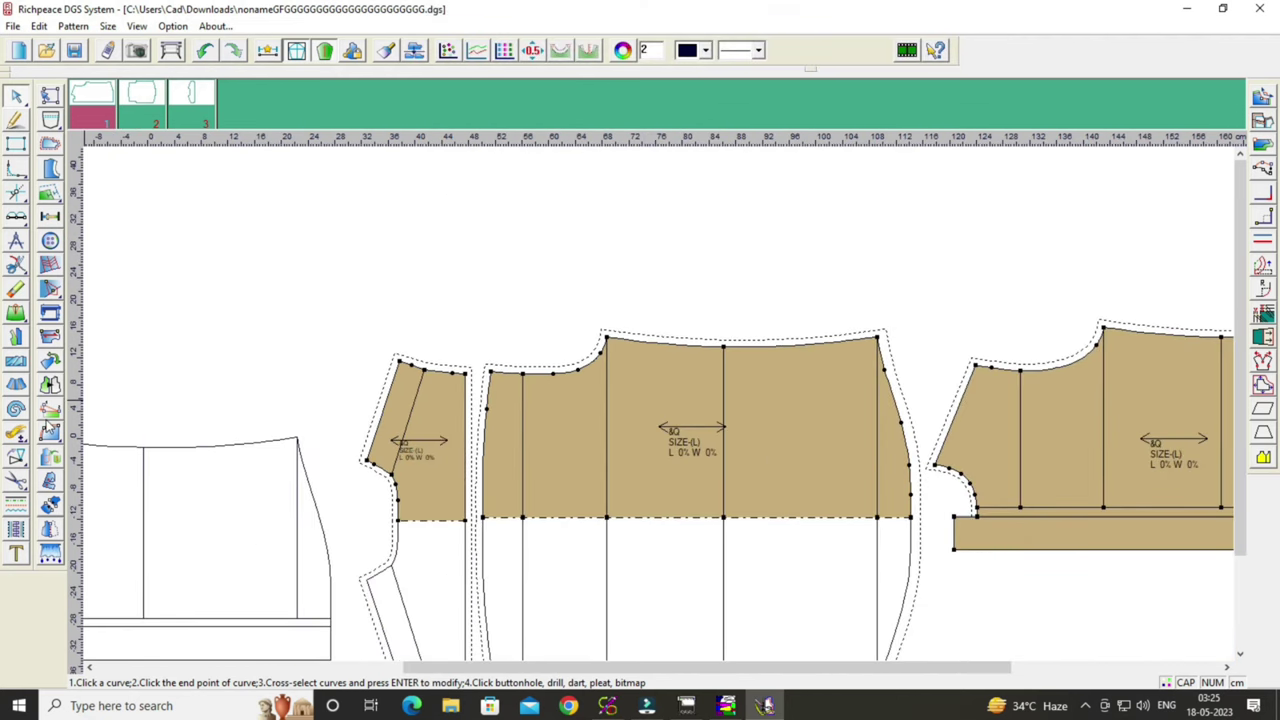
left_click(15, 432)
scroll(482, 370, "up", 2)
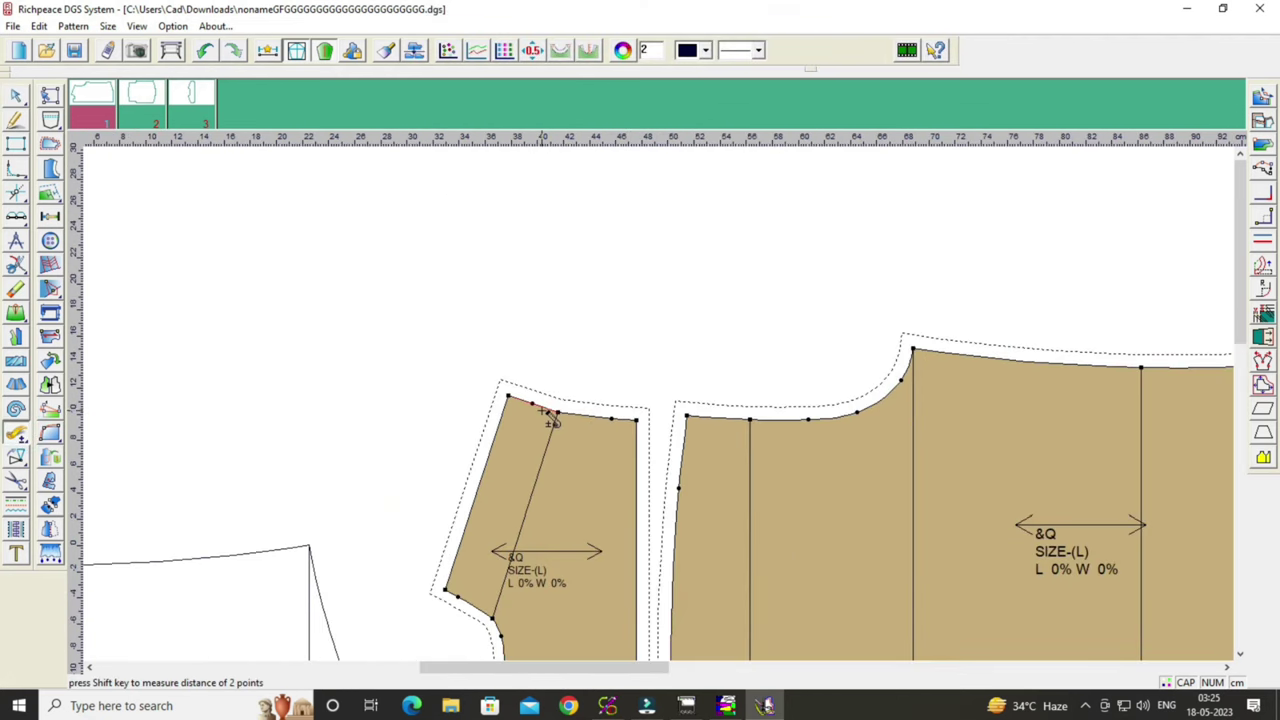
left_click(552, 420)
scroll(662, 410, "down", 1)
scroll(668, 408, "down", 1)
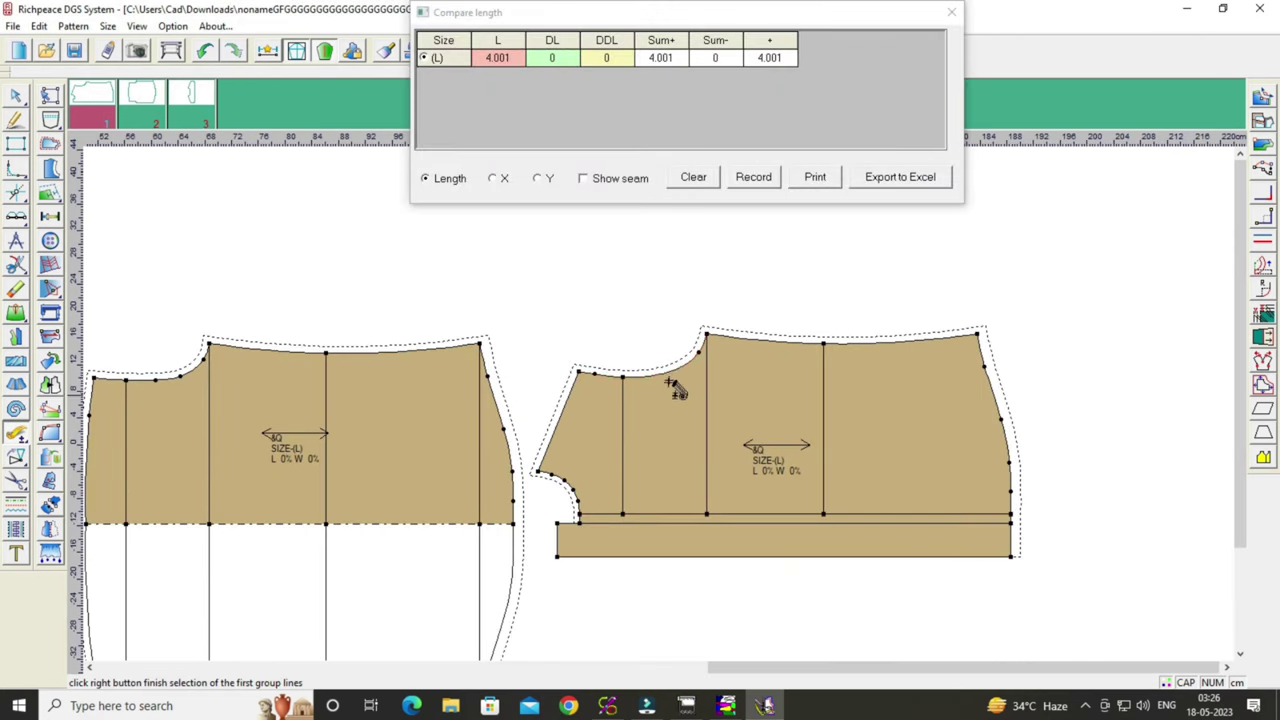
scroll(677, 391, "up", 2)
left_click(672, 370)
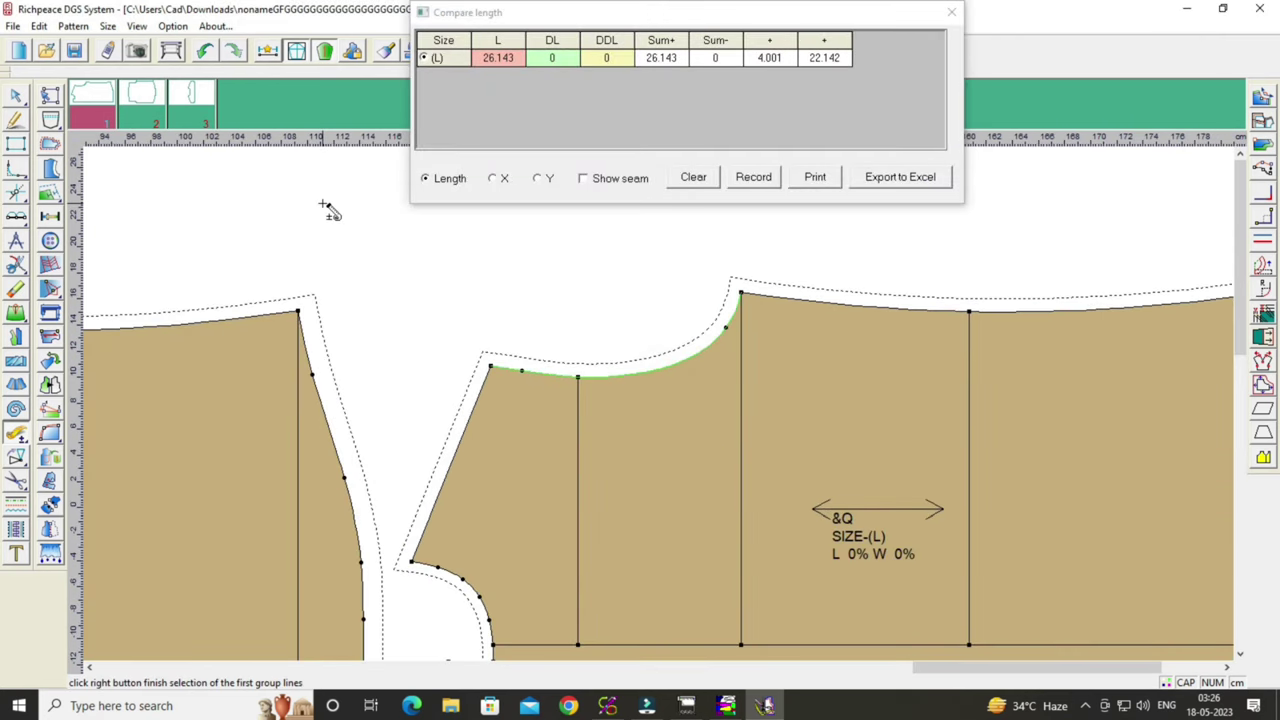
Reshape the neckline by dragging its upper and left-end control points with the Modify tool.
left_click(15, 95)
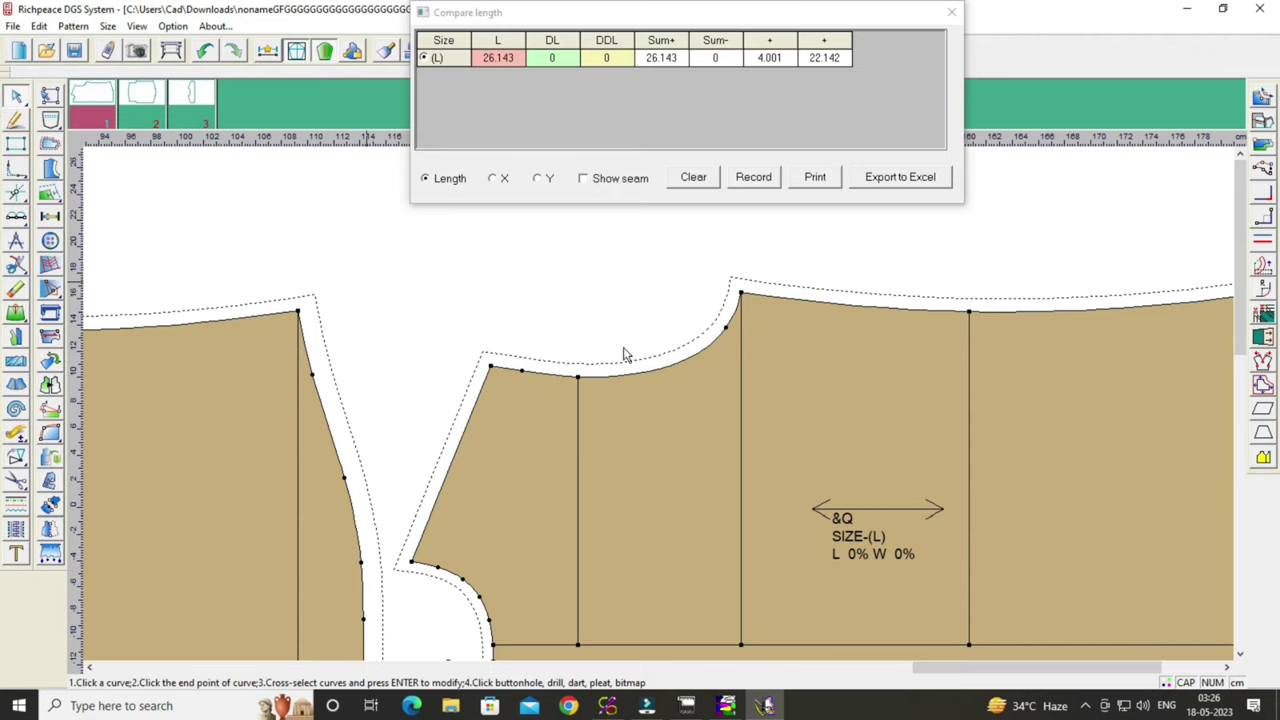
scroll(733, 360, "up", 1)
scroll(657, 404, "up", 1)
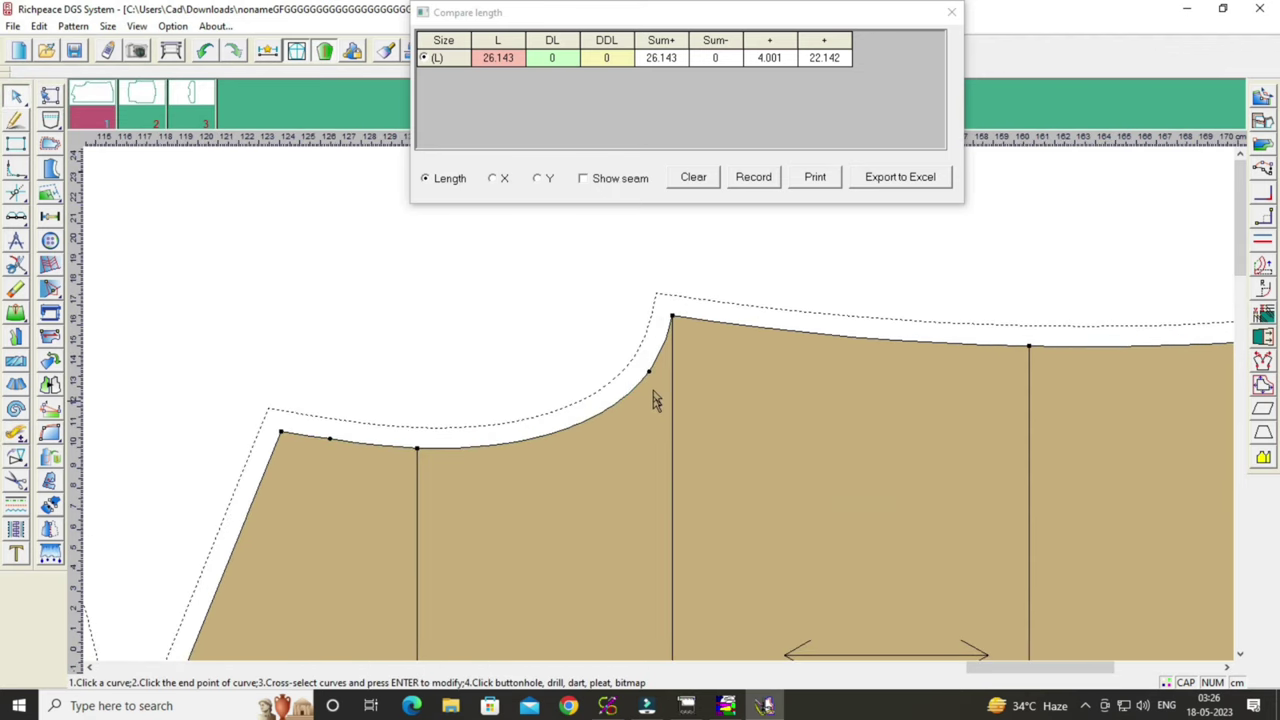
left_click(648, 372)
left_click_drag(648, 372, 648, 373)
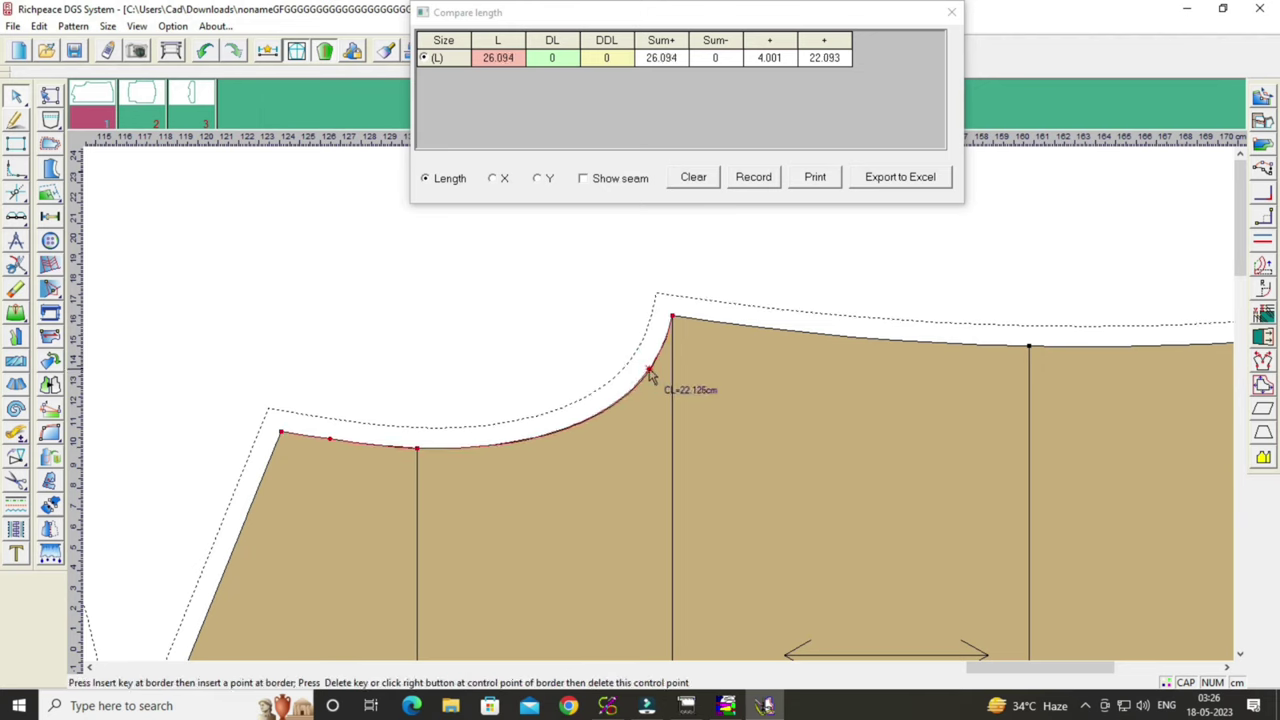
left_click(650, 398)
left_click(333, 445)
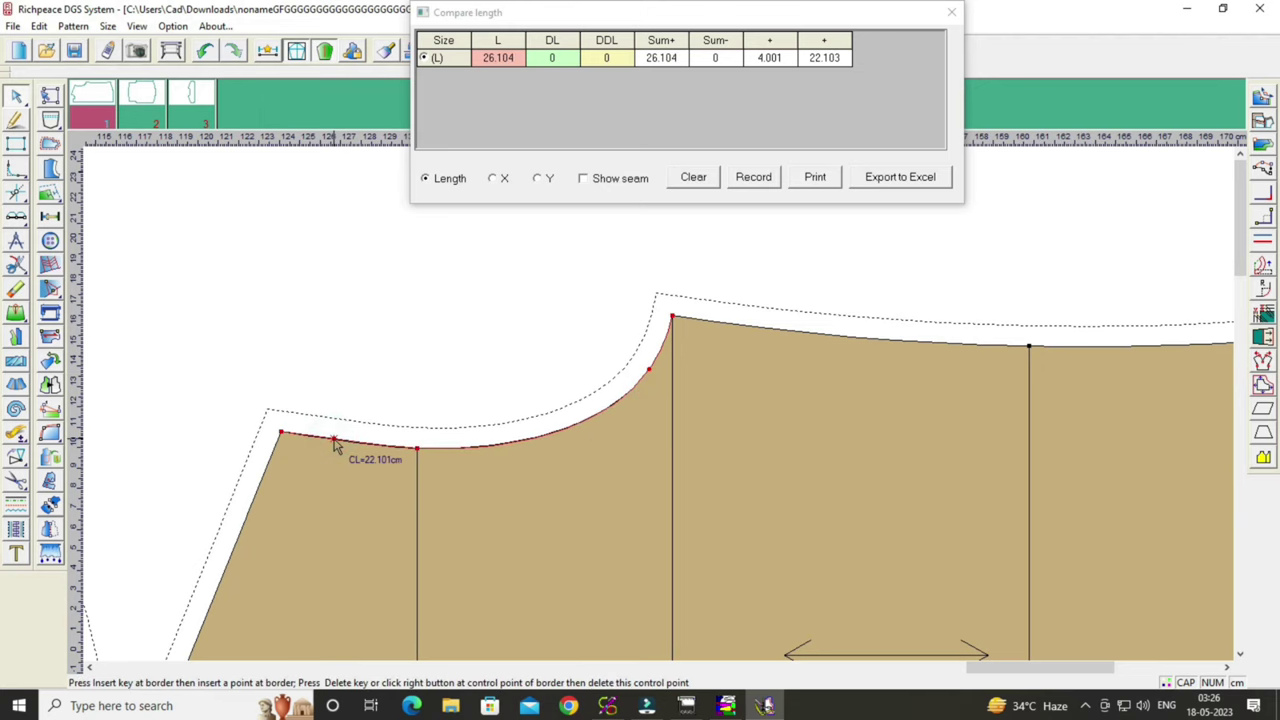
left_click(375, 389)
left_click(643, 388)
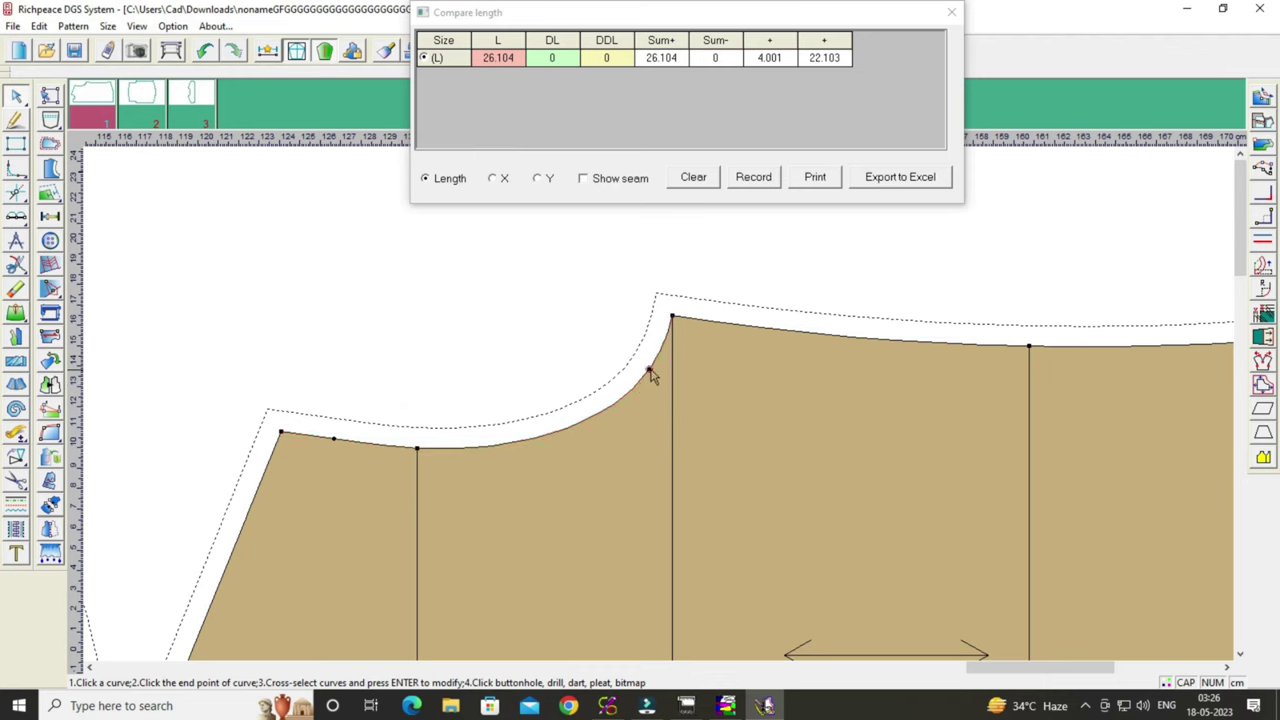
left_click_drag(648, 372, 636, 360)
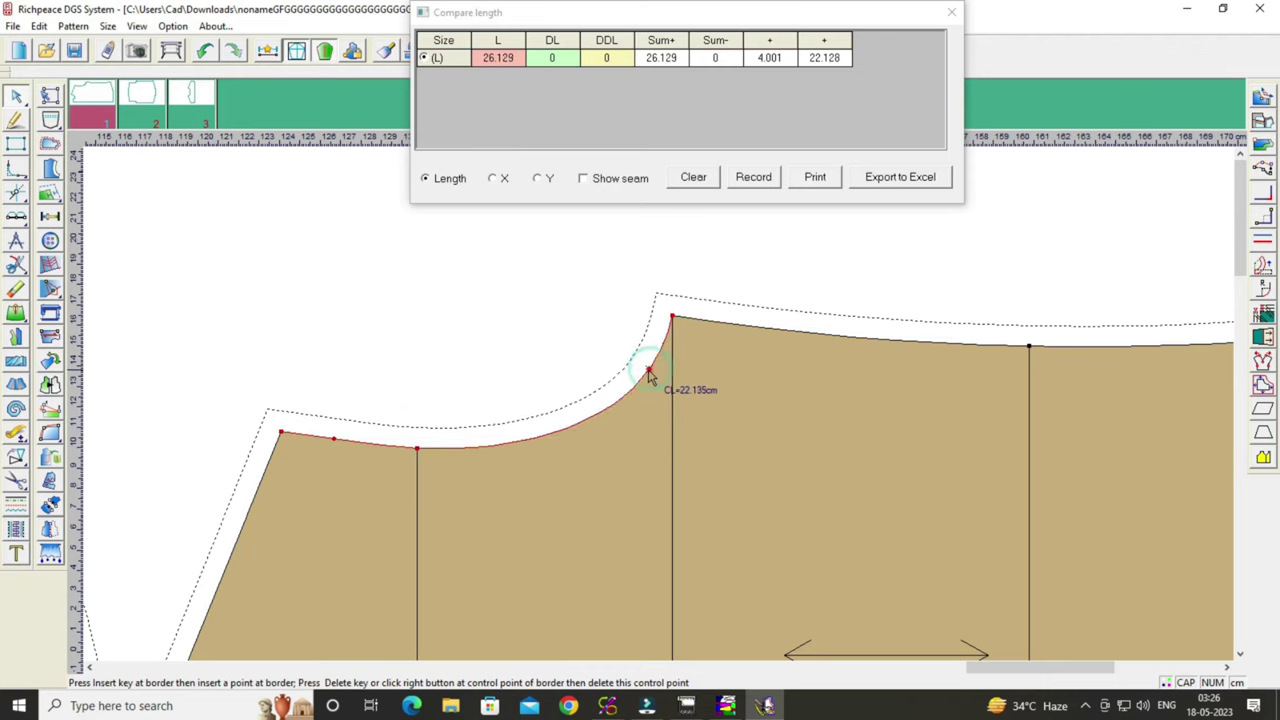
left_click(544, 360)
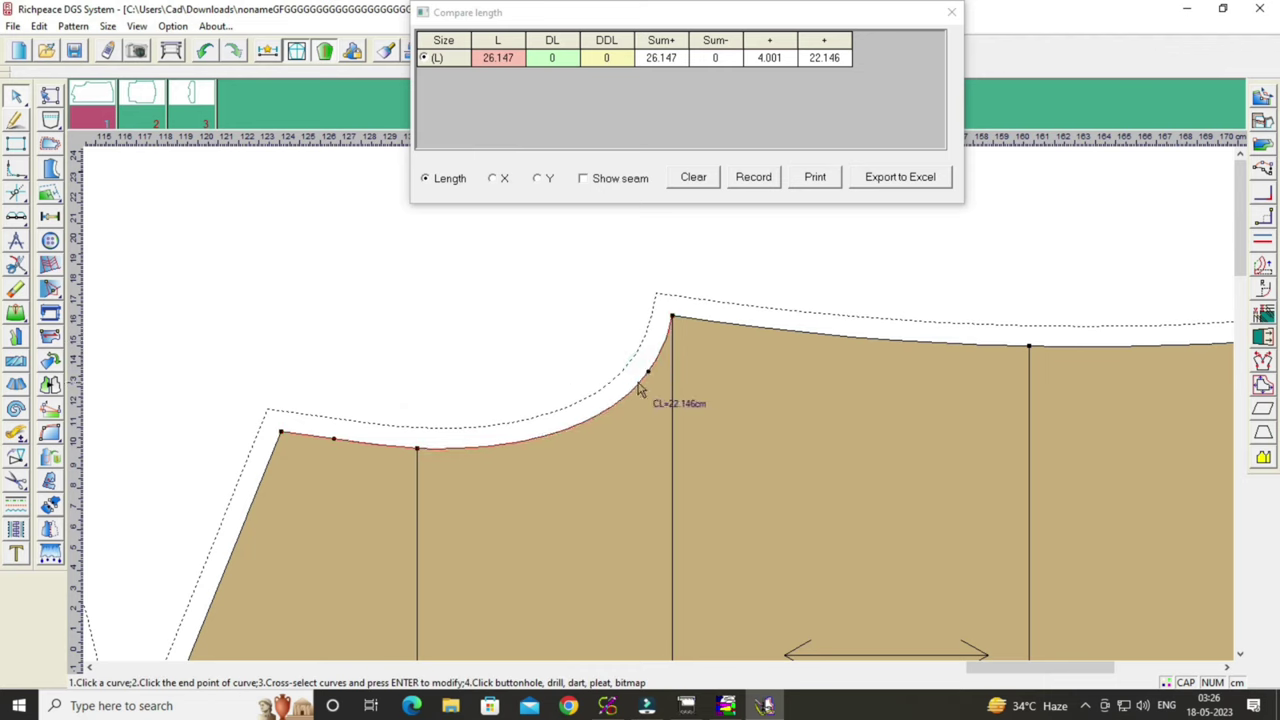
Add new points along the lower neckline and shift them to smooth the curve.
left_click(587, 427)
left_click_drag(587, 427, 594, 425)
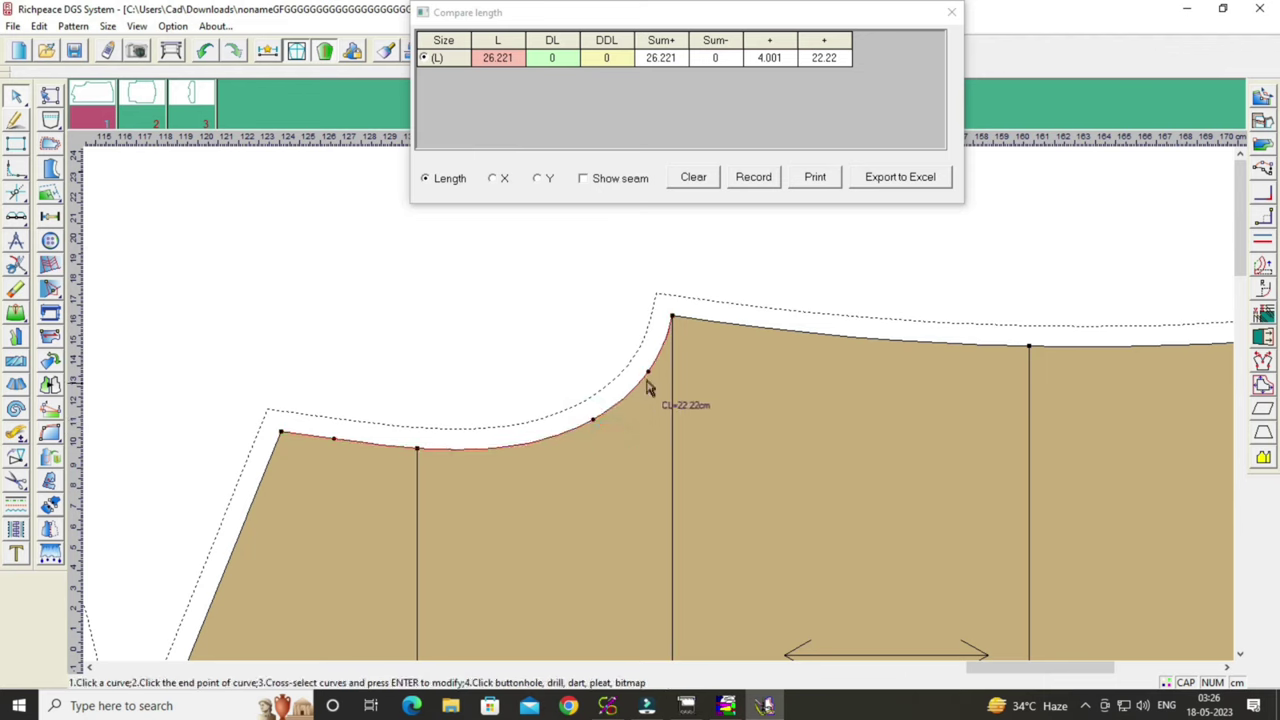
left_click_drag(646, 372, 646, 384)
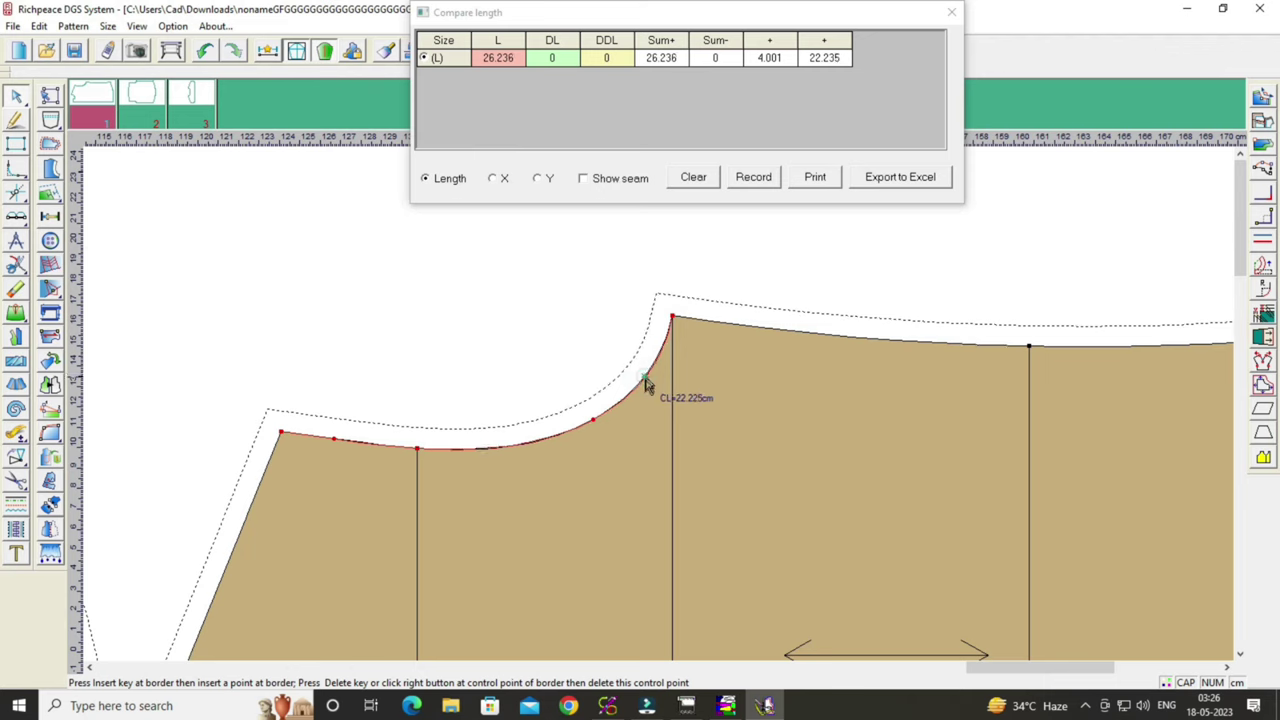
left_click(629, 443)
left_click(514, 442)
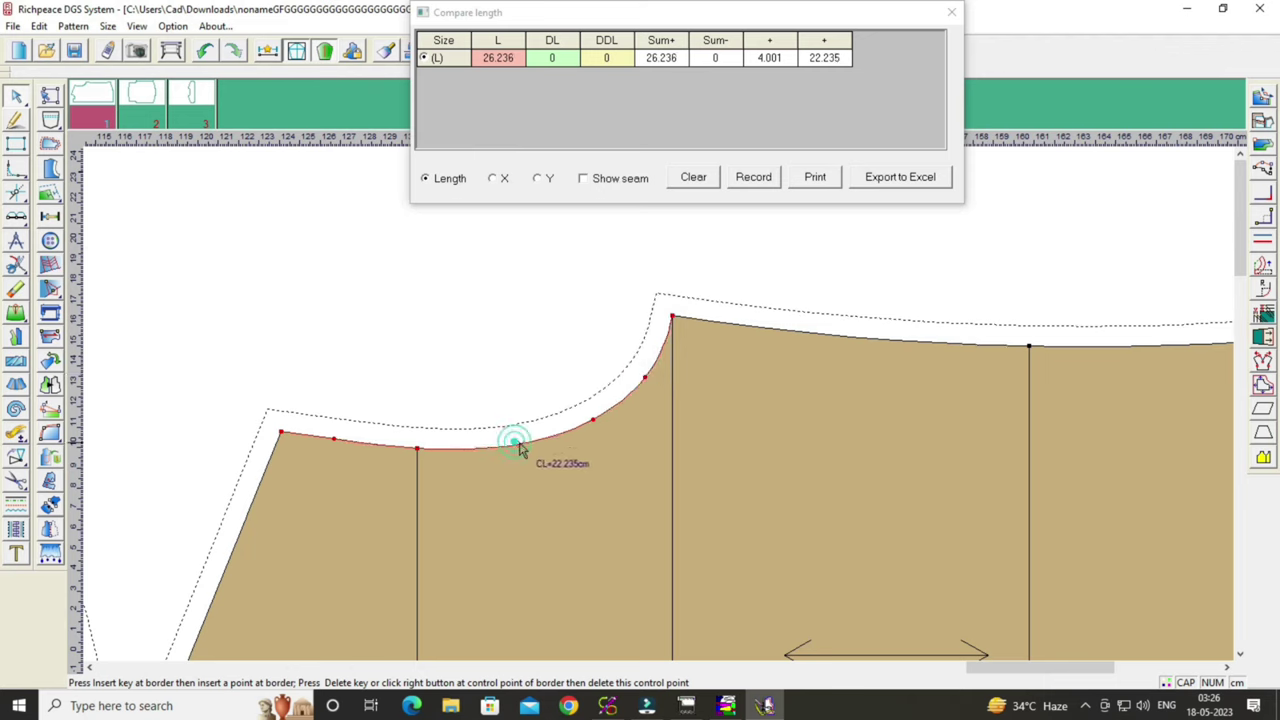
left_click_drag(518, 444, 518, 446)
right_click(518, 446)
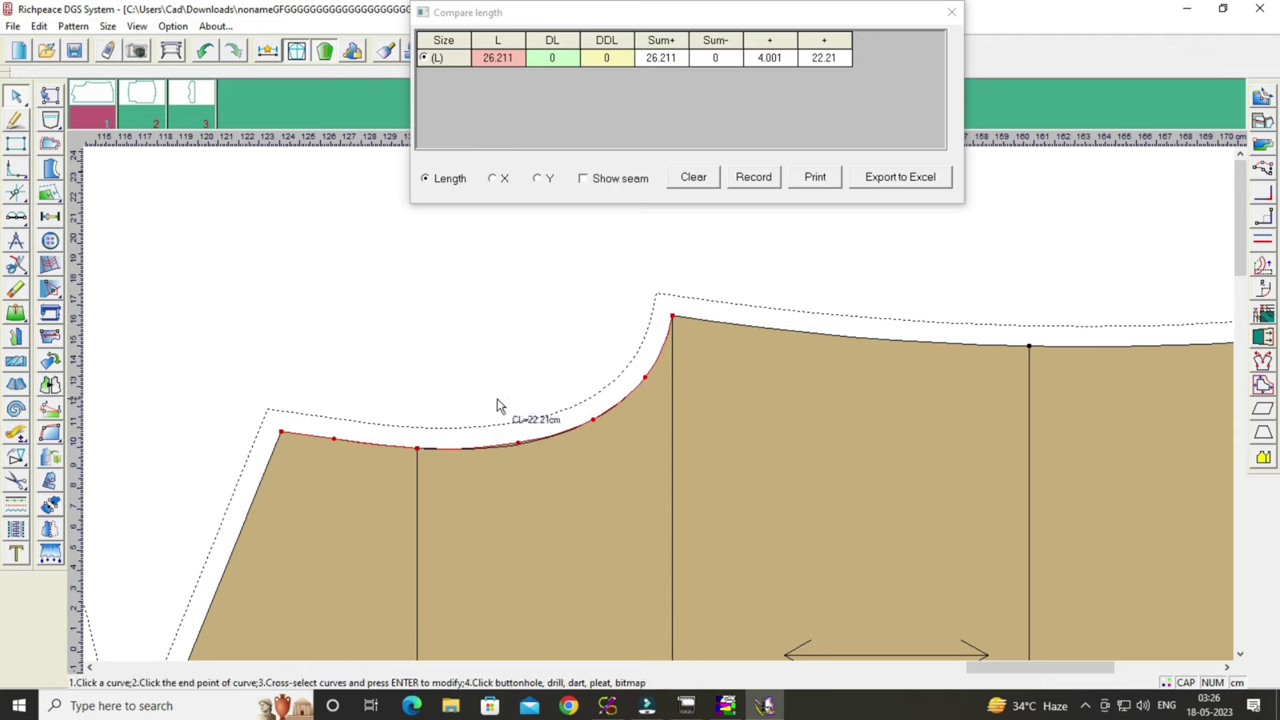
Fine-tune the neckline's middle and upper points until it reads 22.09 cm (26.091 total).
left_click(646, 377)
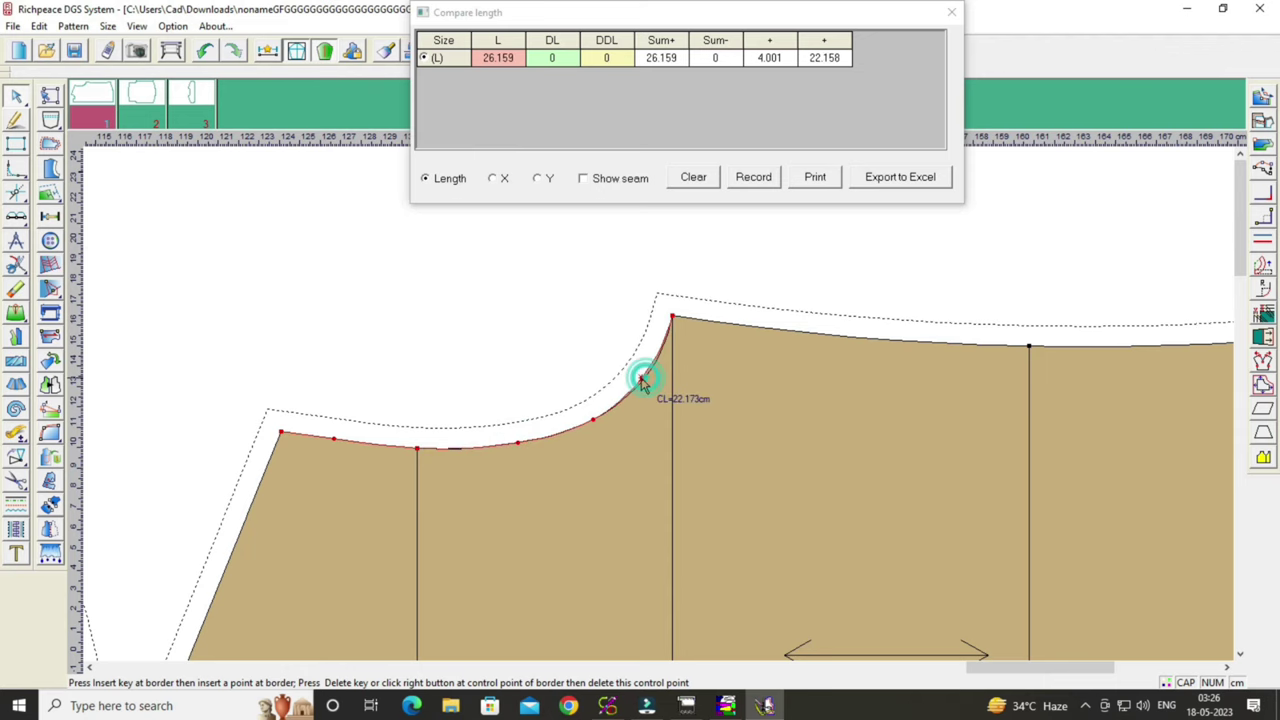
left_click_drag(591, 420, 596, 423)
right_click(596, 428)
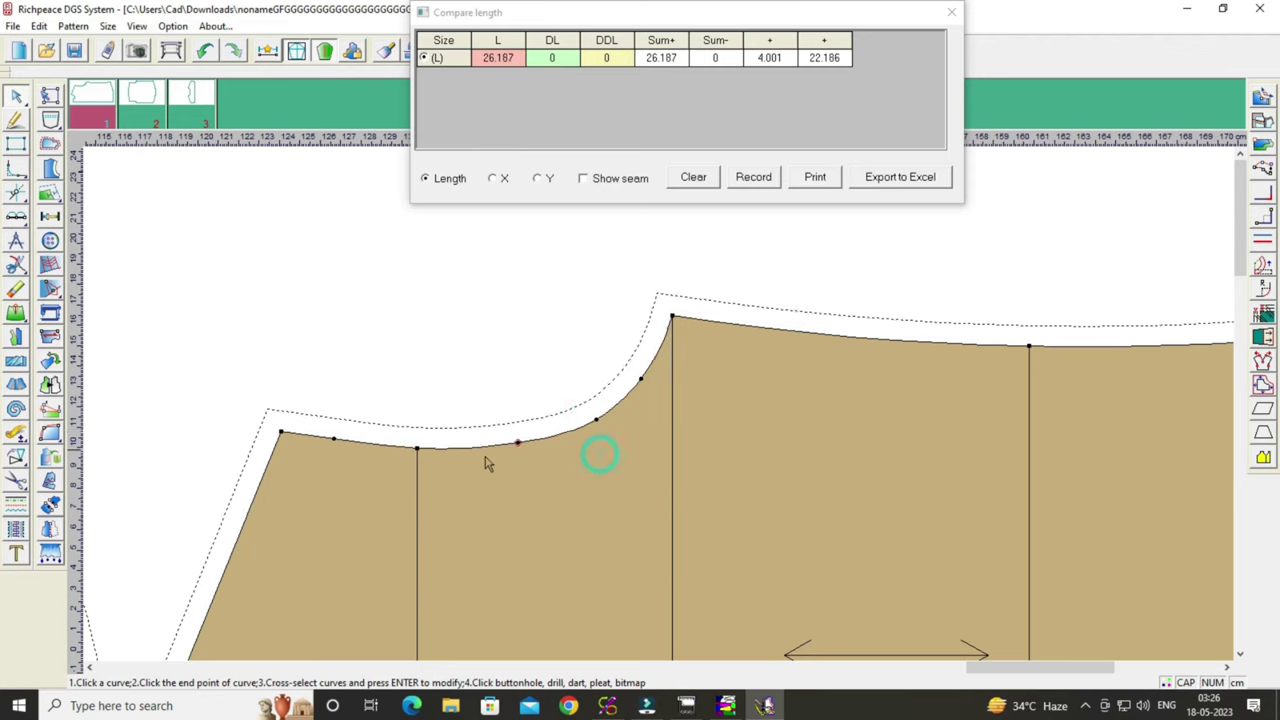
left_click(519, 445)
left_click_drag(517, 443, 506, 445)
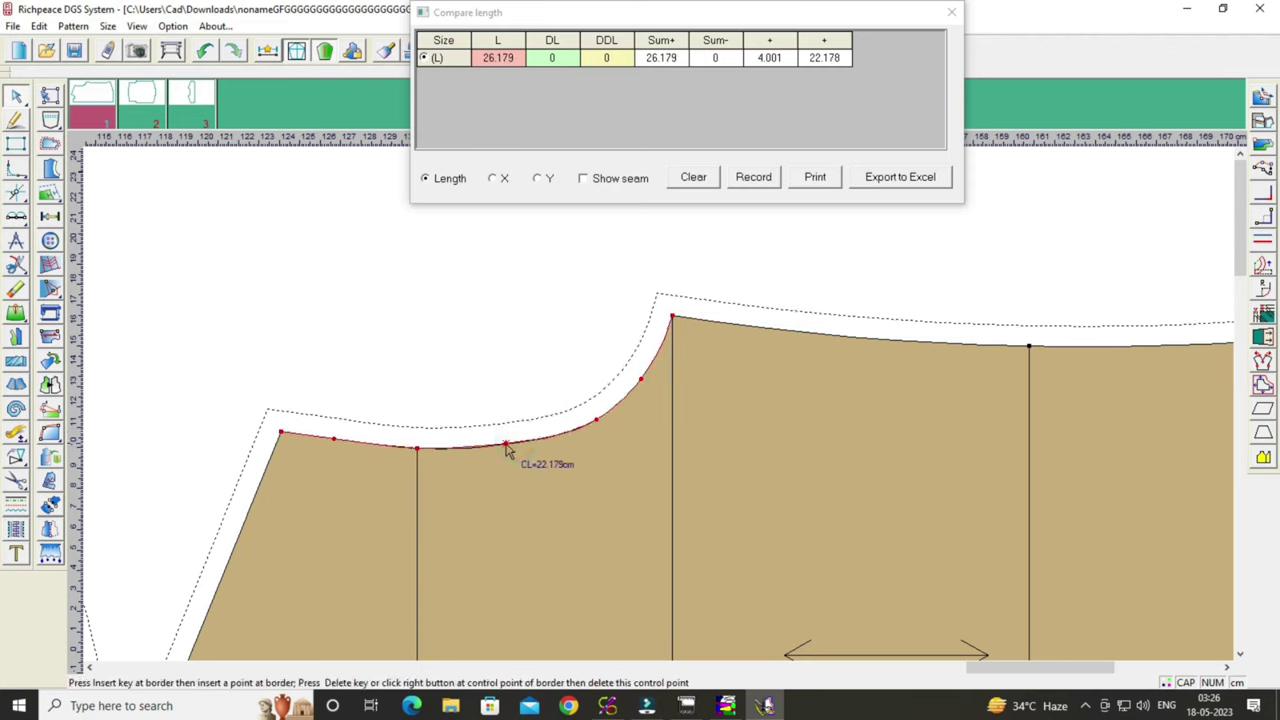
right_click(563, 475)
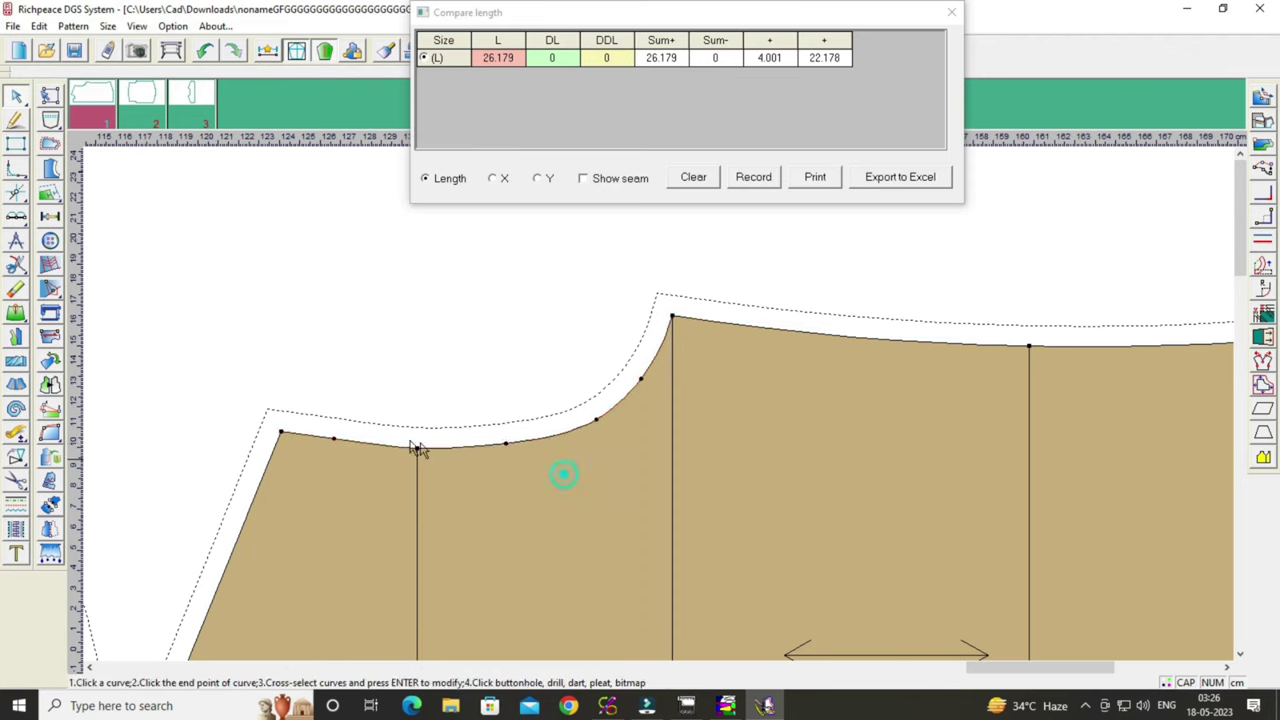
left_click(334, 444)
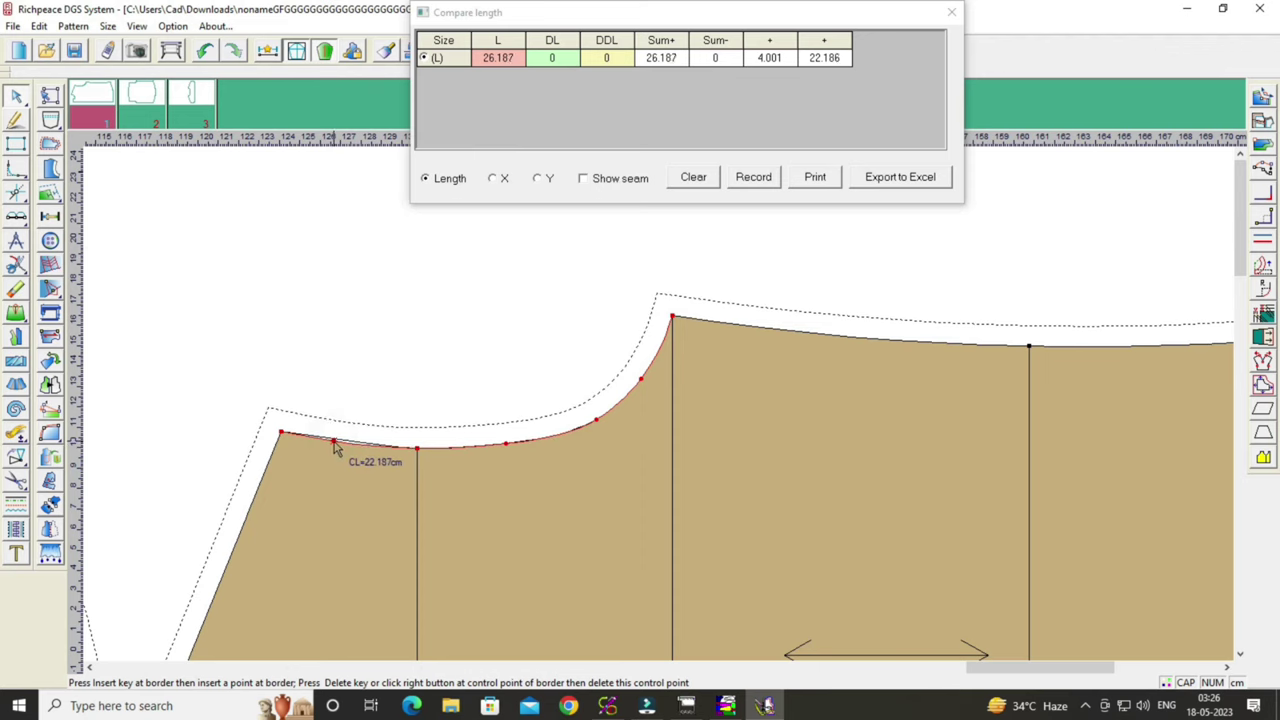
right_click(337, 403)
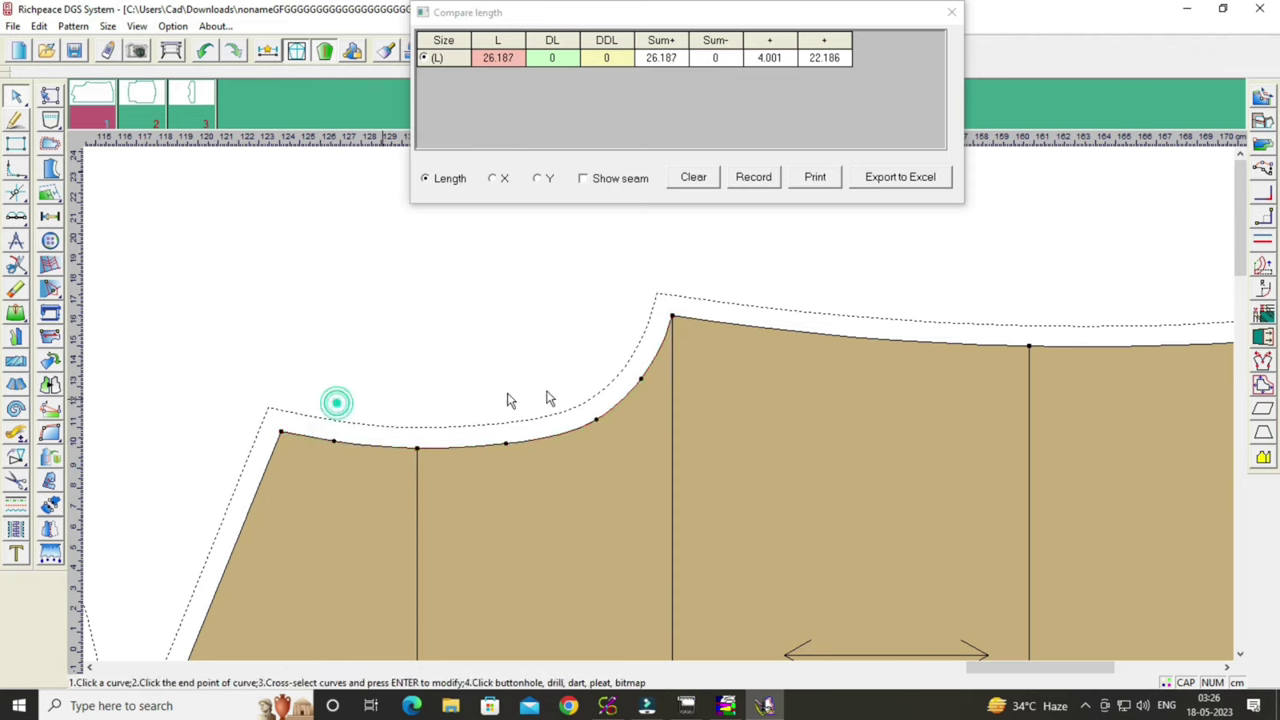
left_click(641, 386)
left_click(598, 421)
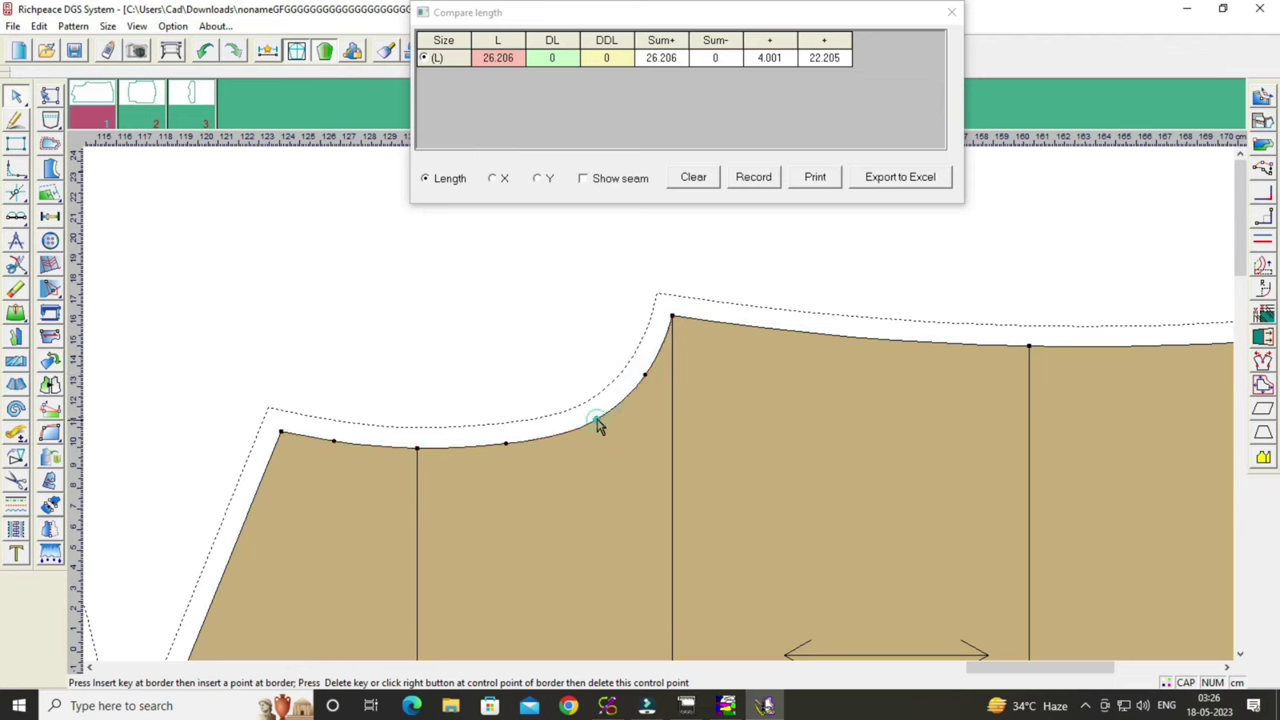
left_click(598, 422)
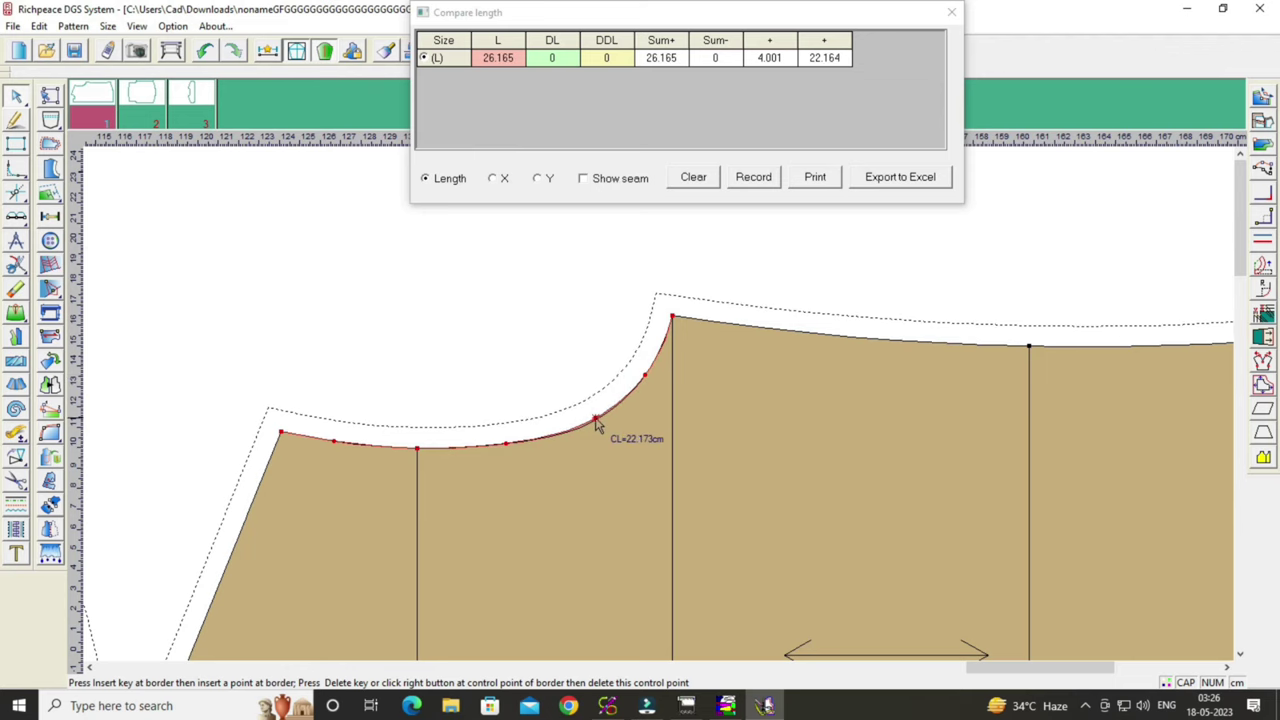
right_click(623, 439)
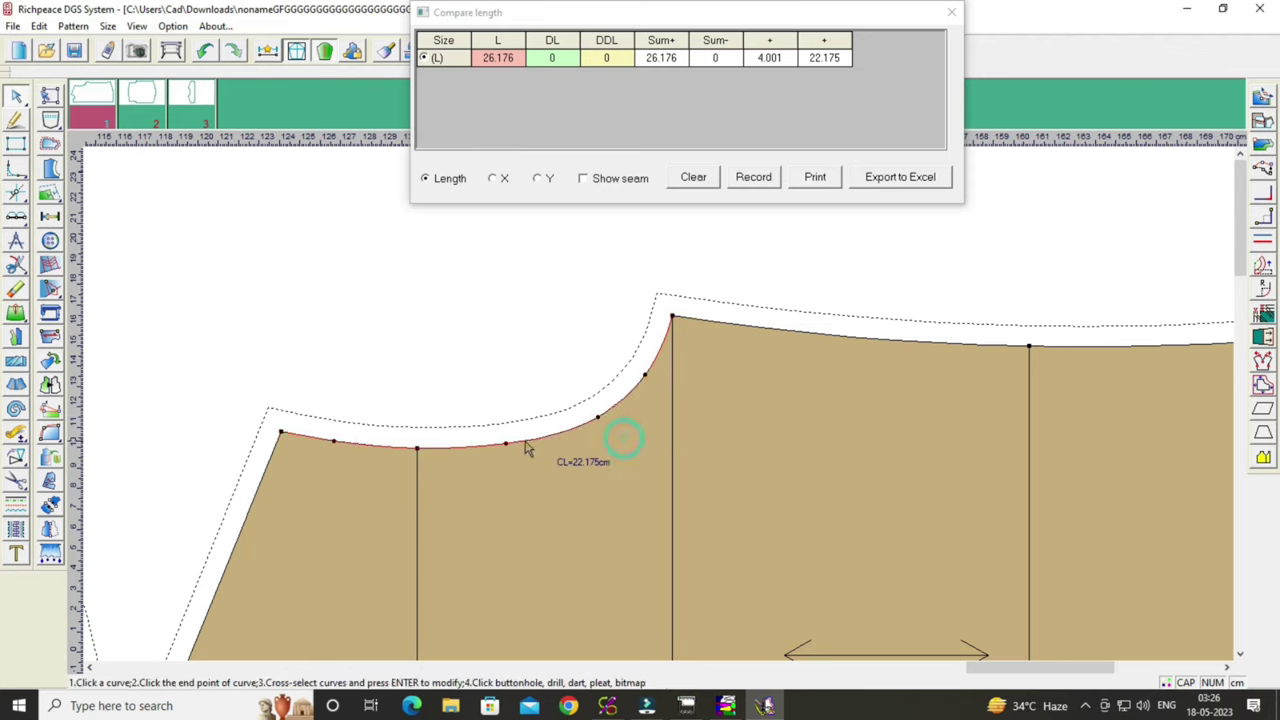
left_click(645, 378)
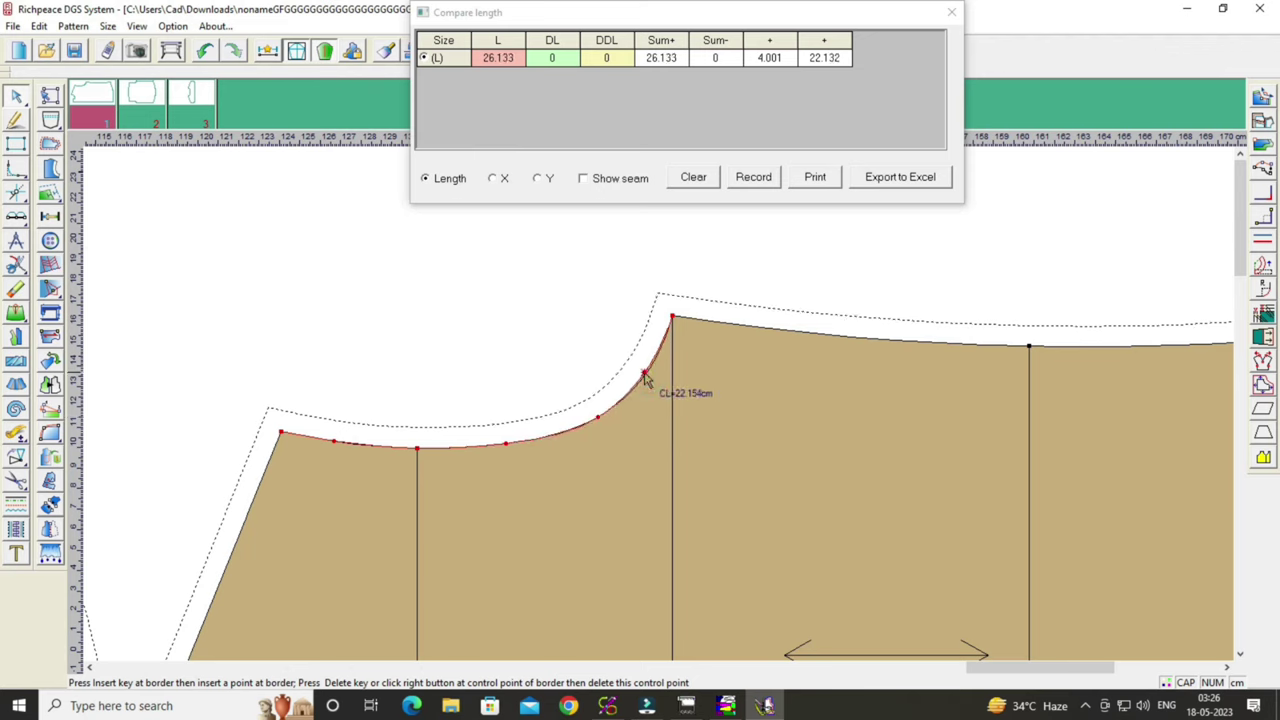
left_click_drag(645, 378, 644, 374)
right_click(650, 415)
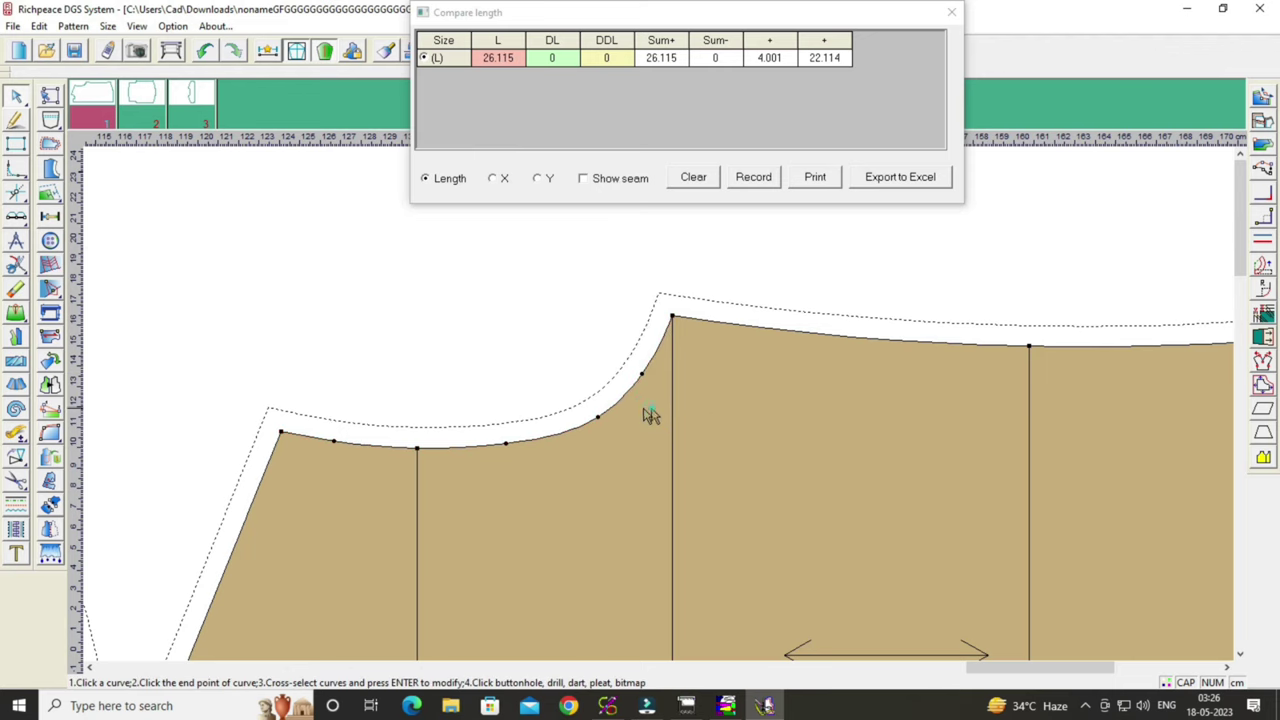
left_click_drag(597, 418, 594, 420)
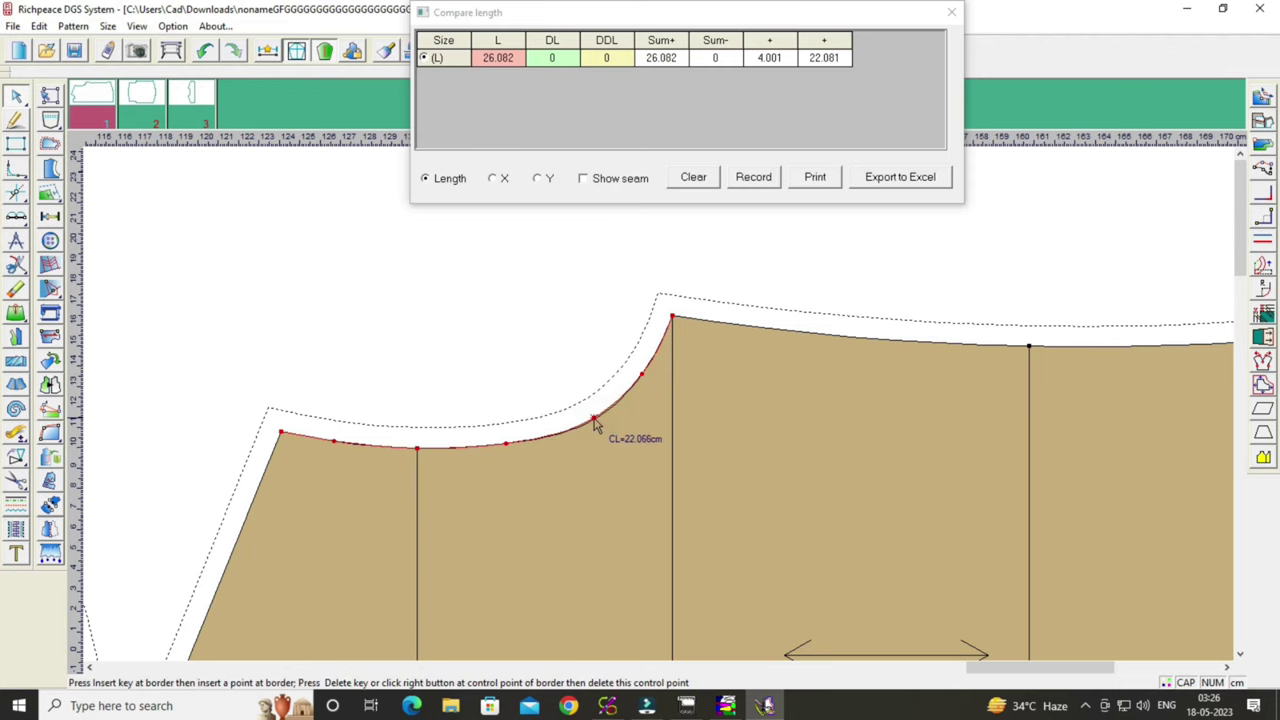
right_click(618, 452)
Reposition three neckline points to reach 22.142 cm (26.143 total), then close the comparison.
scroll(658, 412, "down", 1)
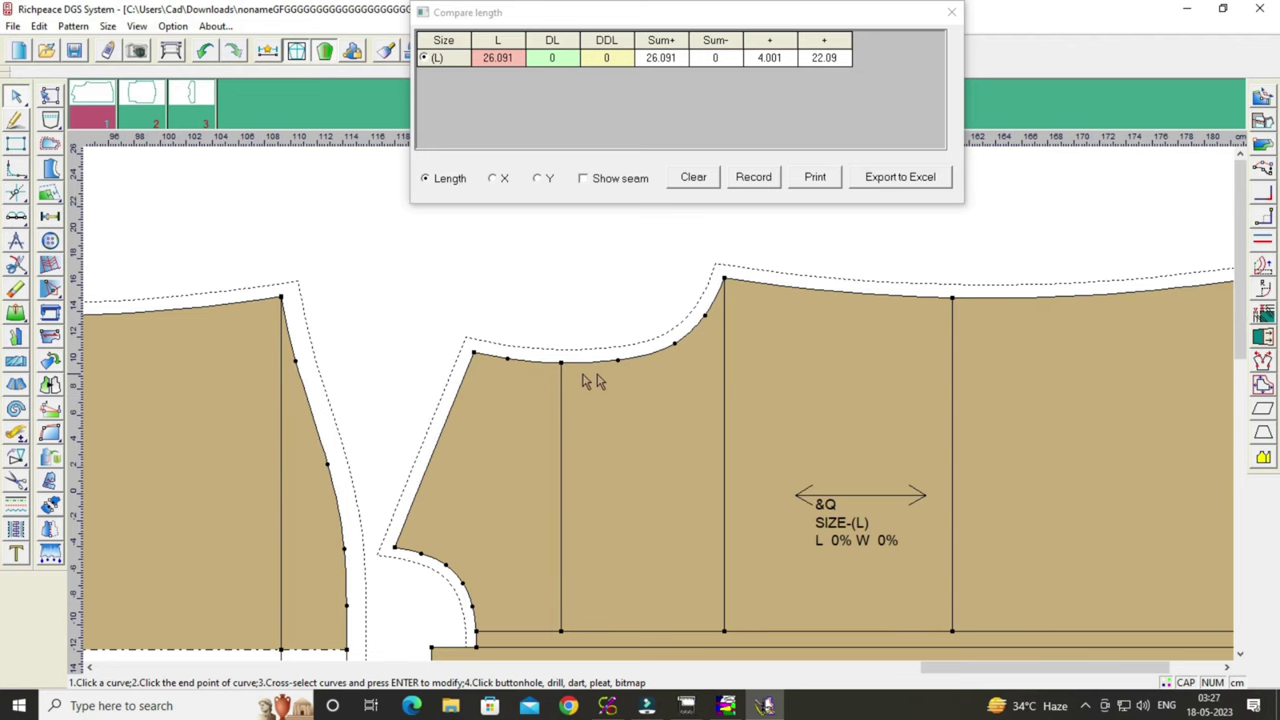
scroll(660, 410, "up", 1)
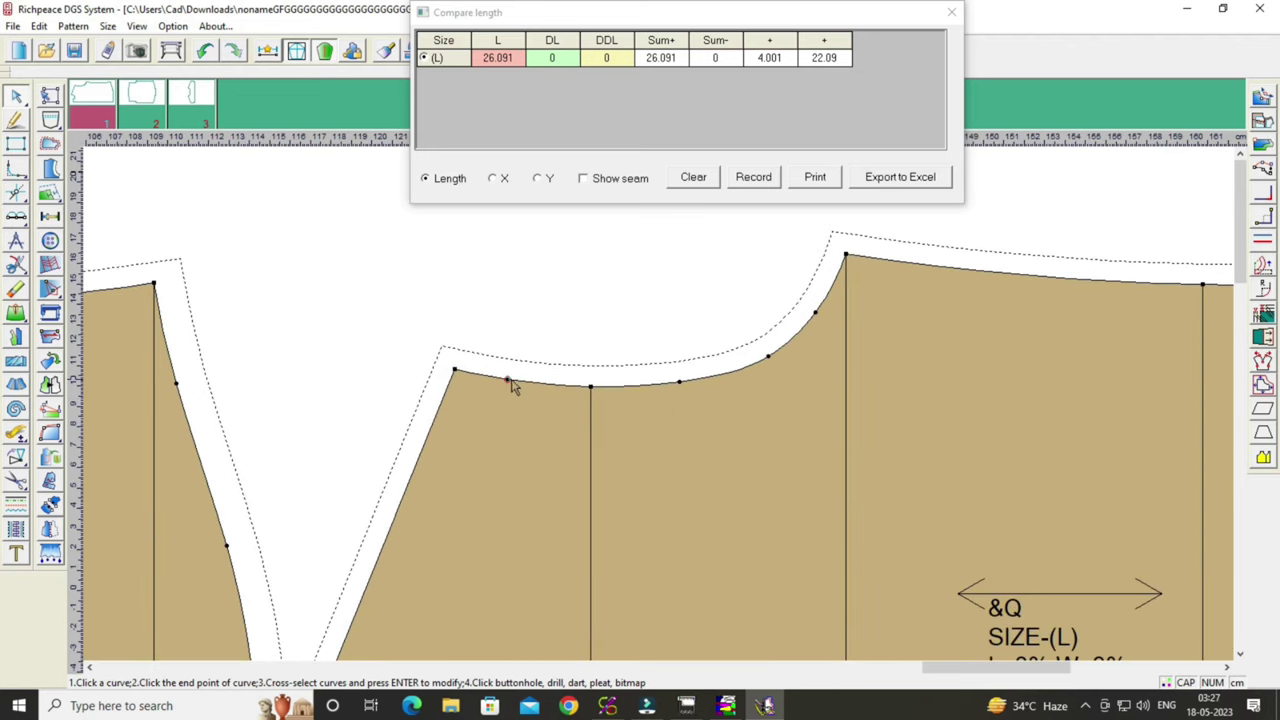
left_click(511, 382)
left_click(516, 382)
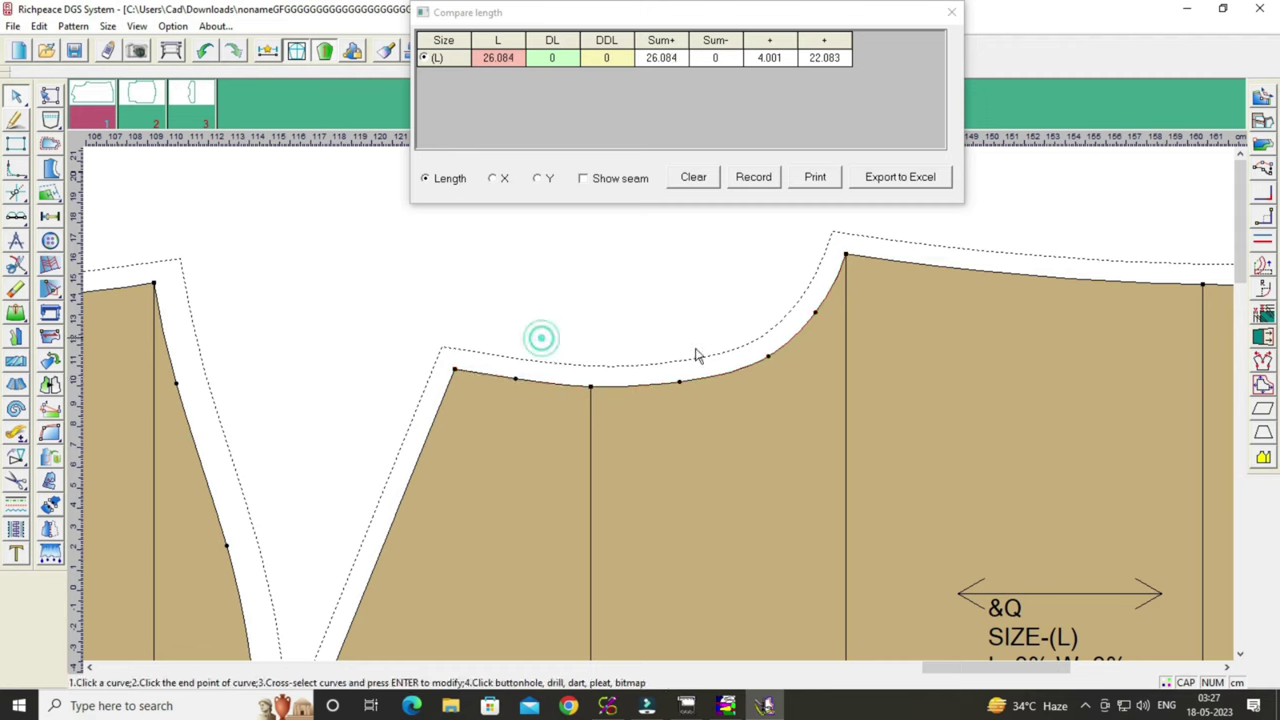
left_click(817, 317)
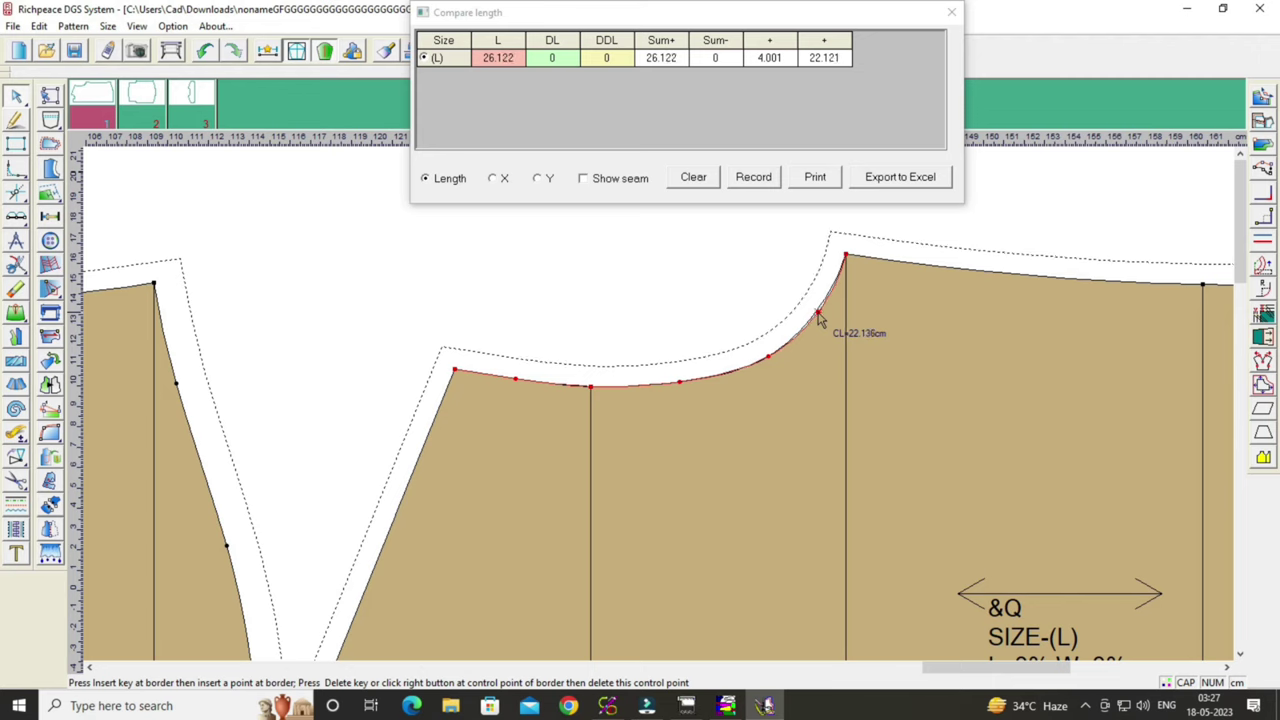
left_click(817, 317)
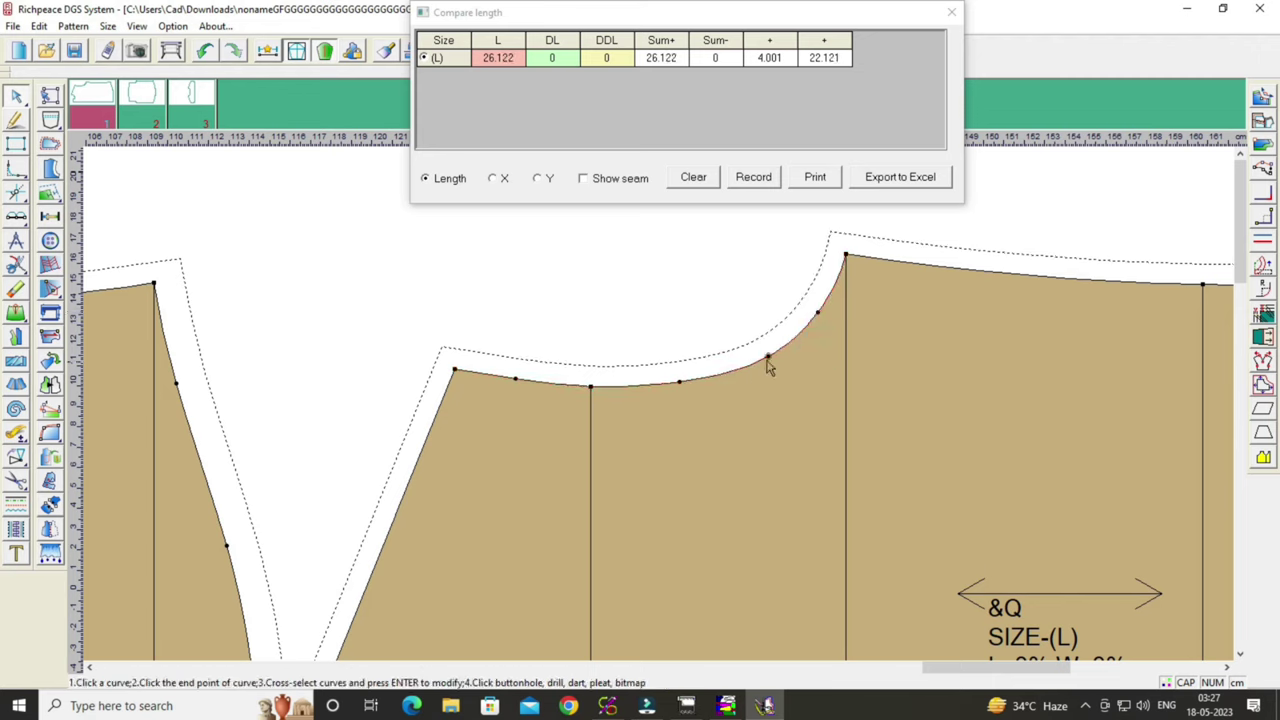
left_click(770, 358)
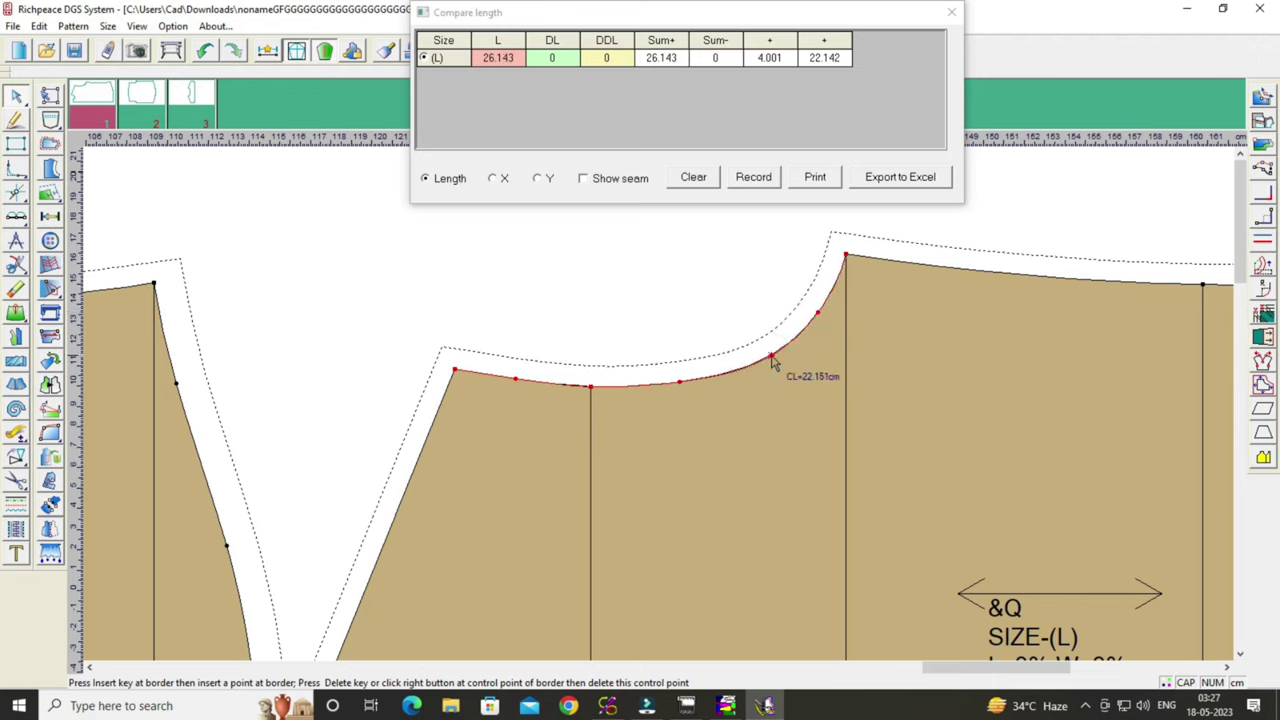
left_click(772, 362)
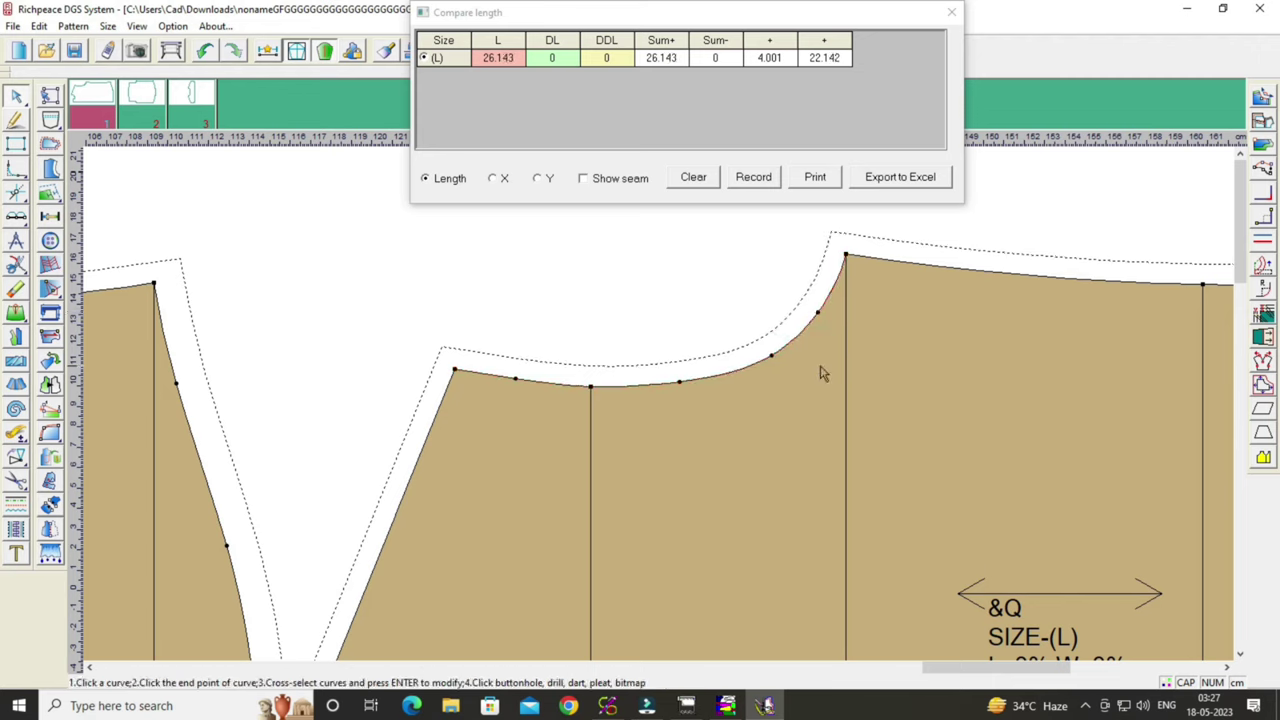
left_click(951, 12)
Move the right front piece slightly up and left, undoing the accidental extra copy.
scroll(666, 449, "down", 3)
scroll(660, 410, "down", 2)
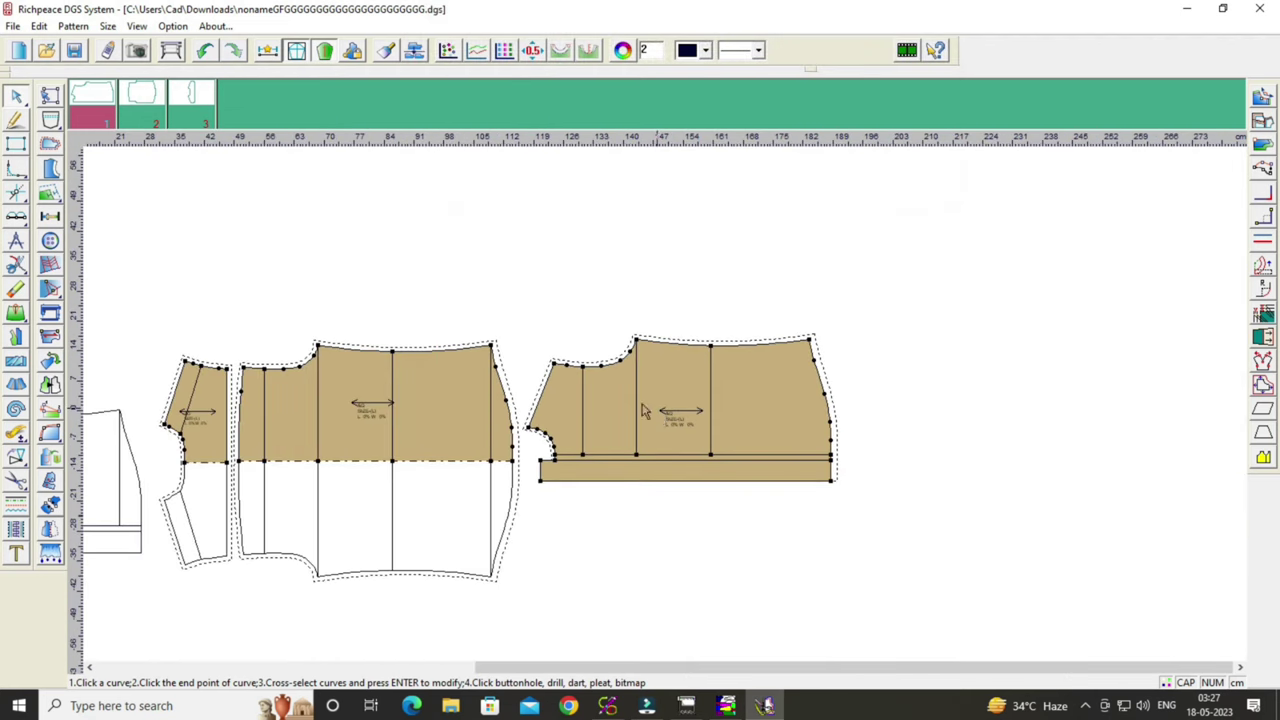
right_click(517, 296)
left_click(571, 277)
scroll(672, 410, "up", 1)
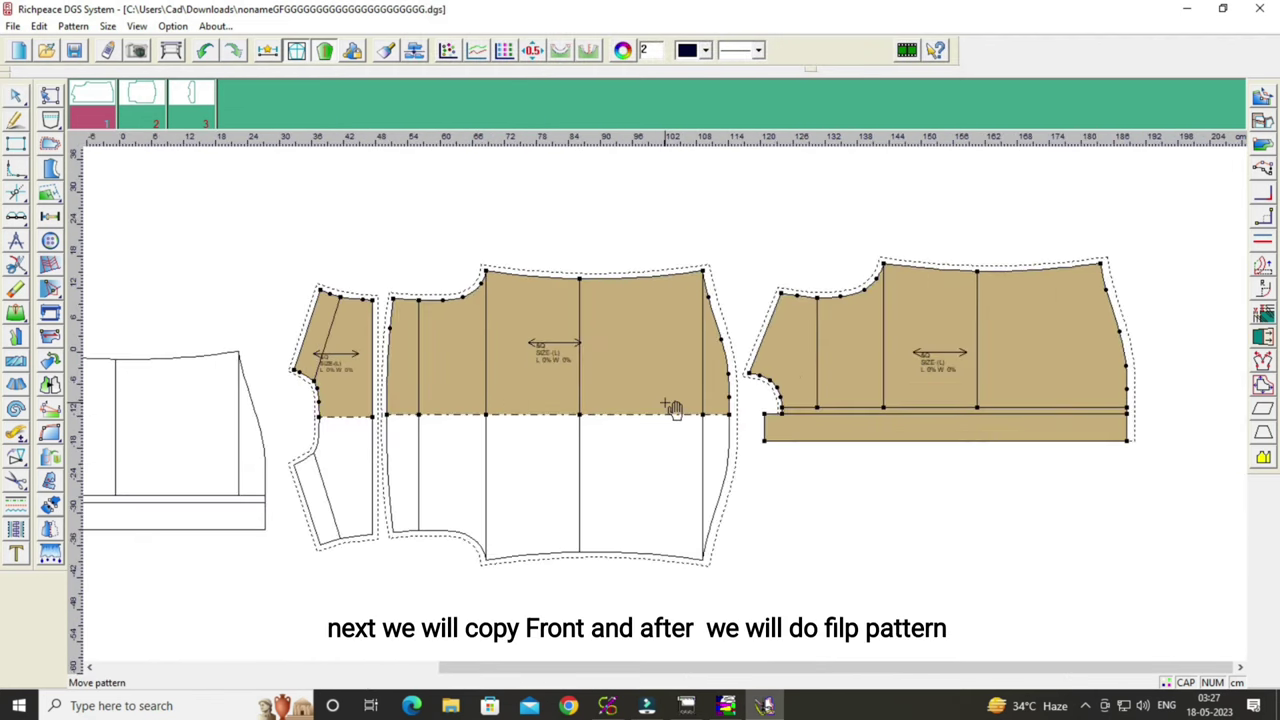
scroll(780, 408, "up", 1)
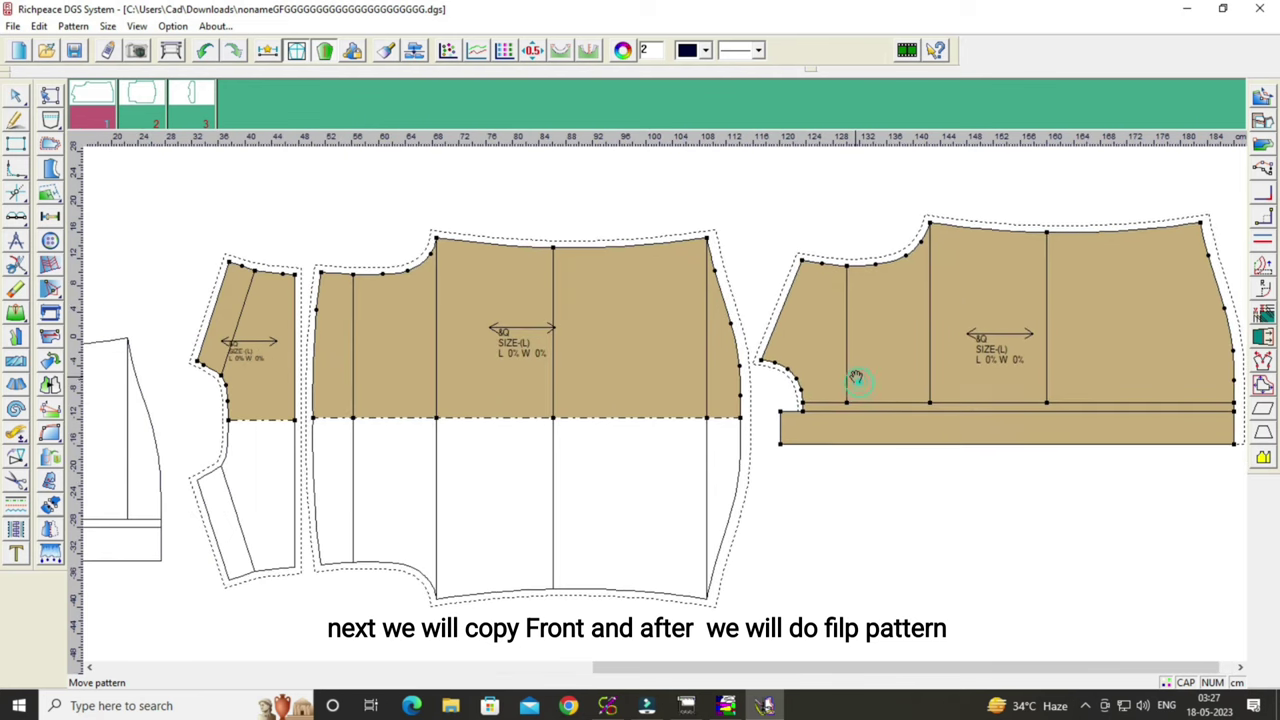
left_click_drag(860, 402, 872, 400)
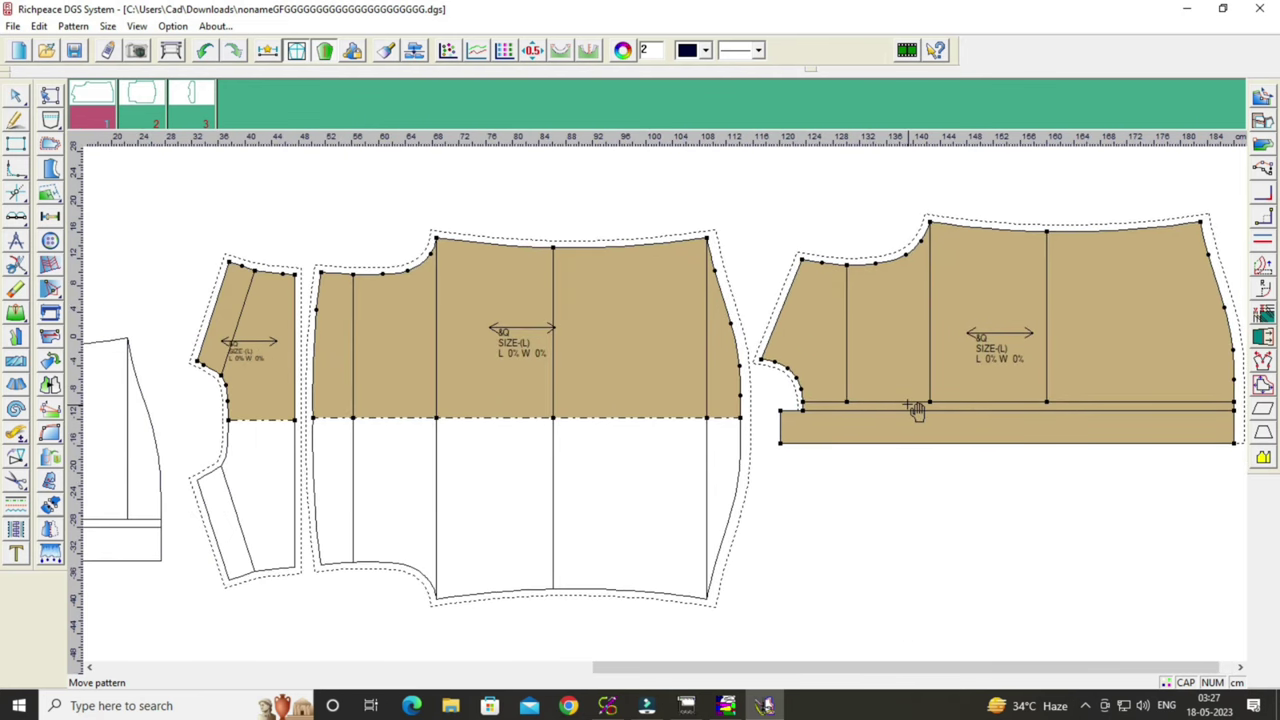
scroll(900, 423, "down", 1)
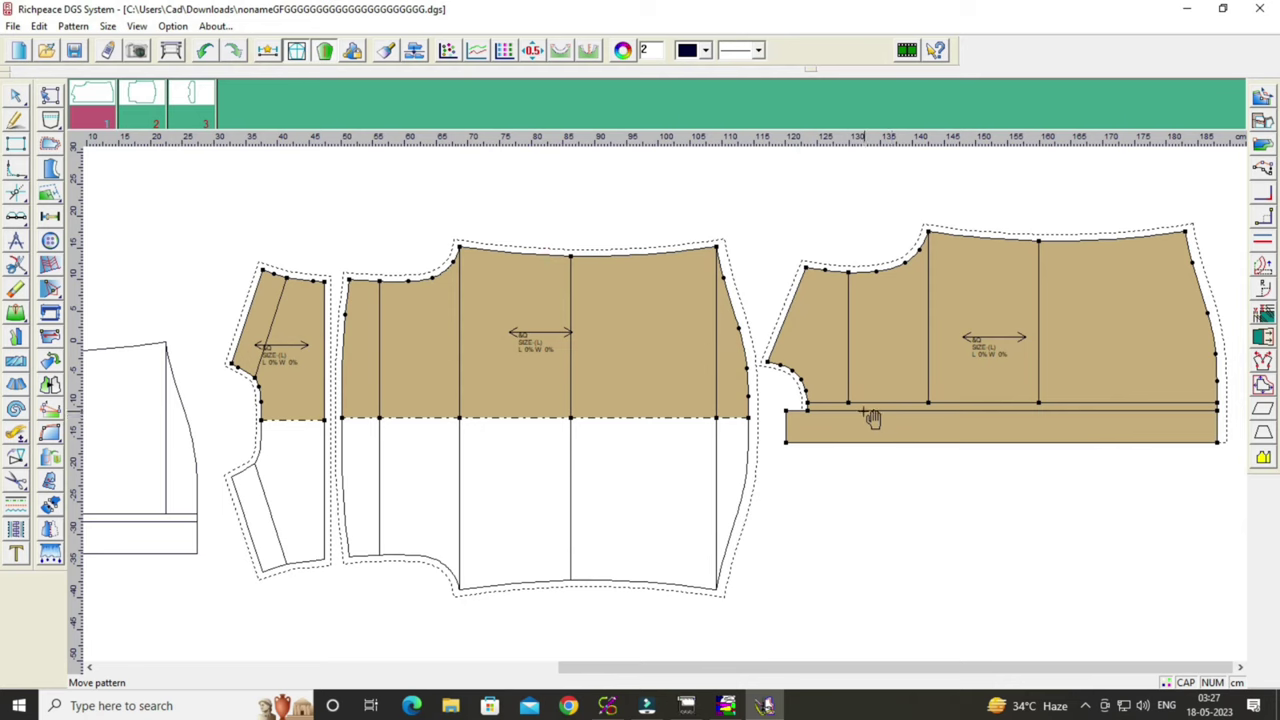
left_click_drag(946, 373, 945, 370)
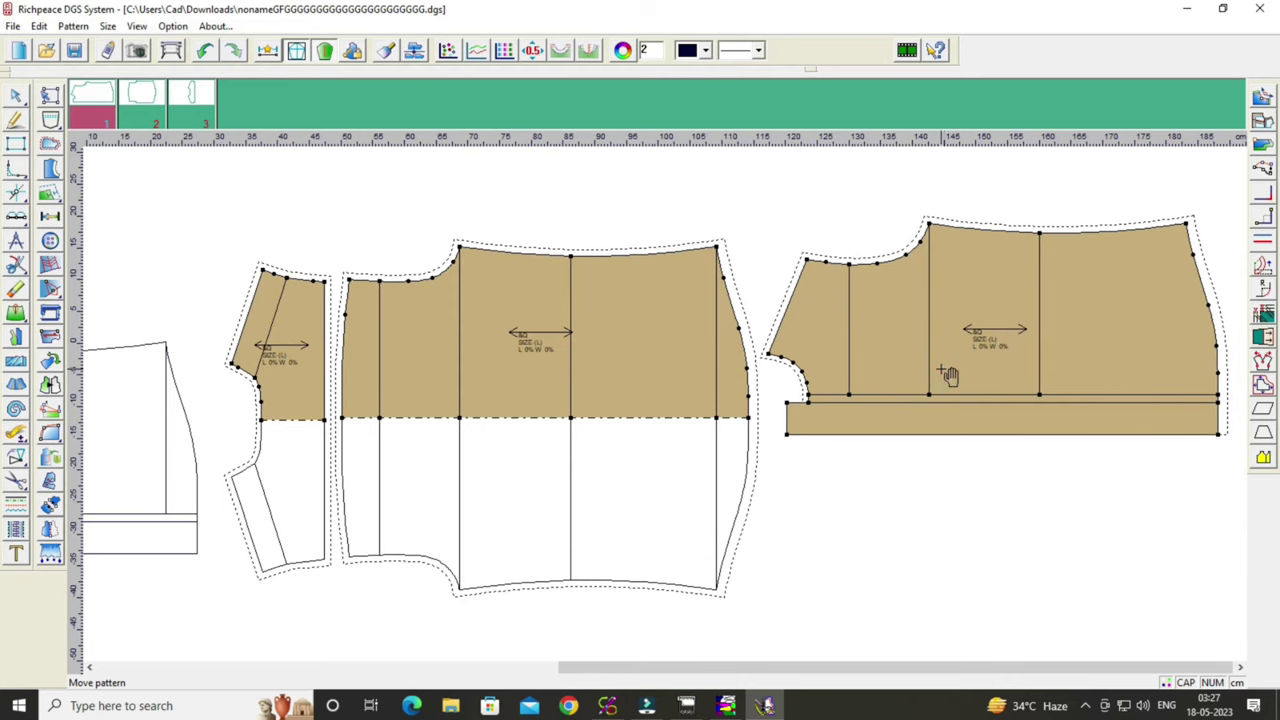
left_click(946, 373)
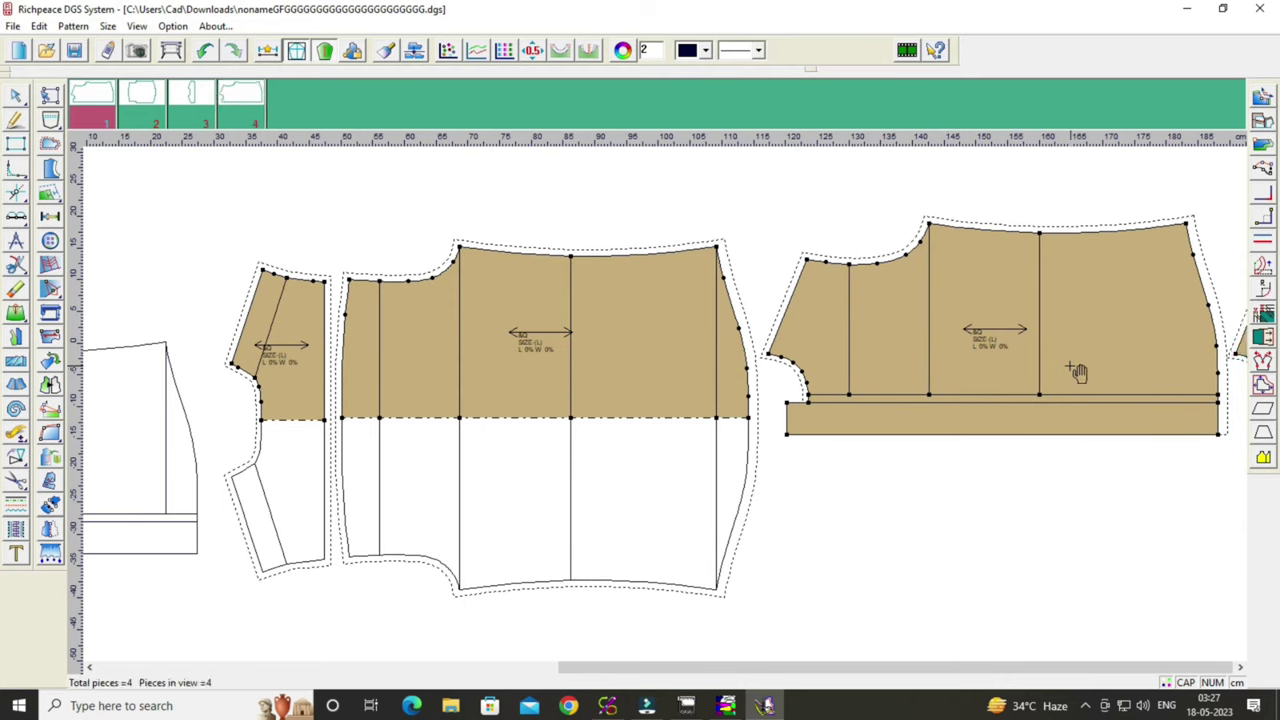
left_click(204, 51)
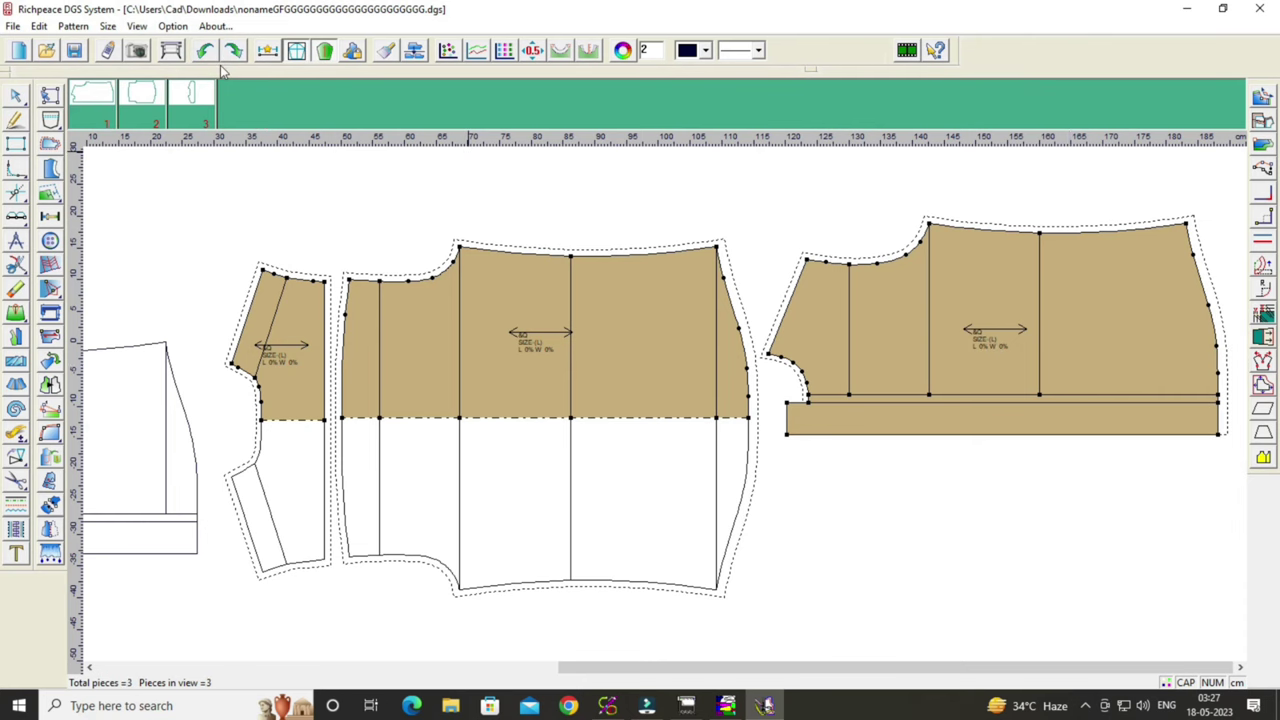
Select the right front piece to prepare it for copying.
scroll(803, 467, "down", 1)
scroll(803, 467, "down", 1)
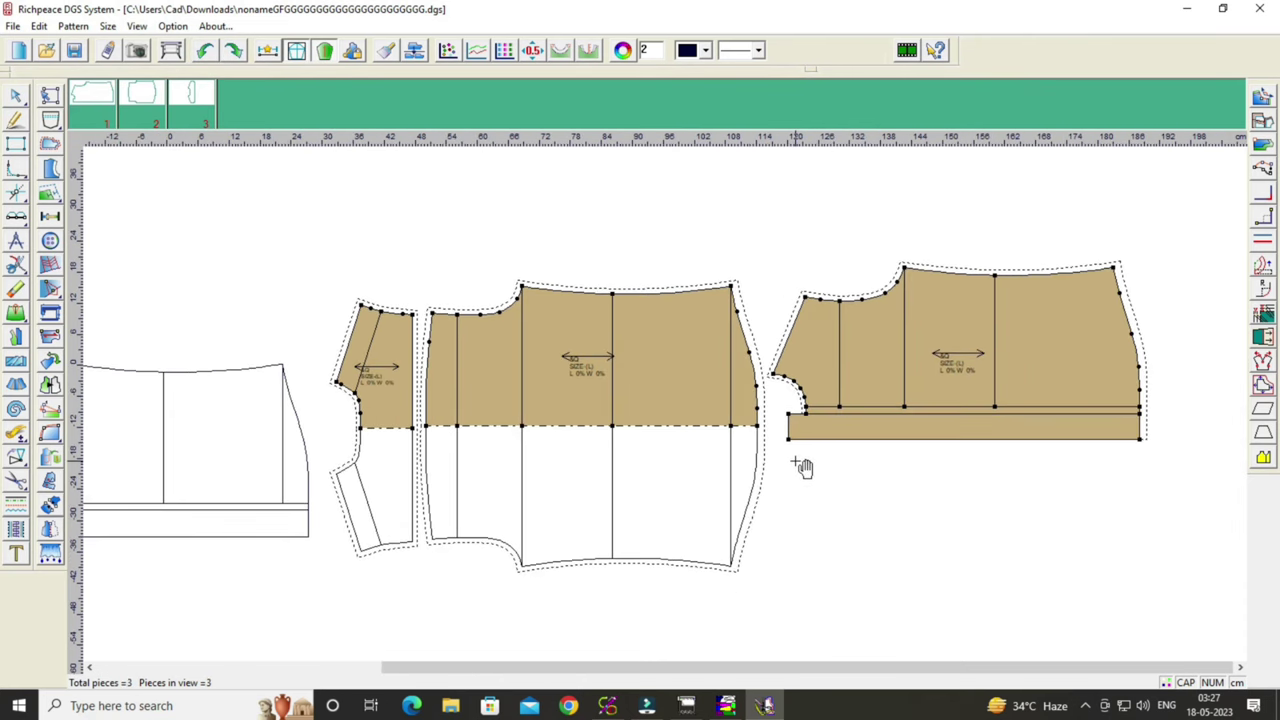
scroll(803, 467, "right", 1)
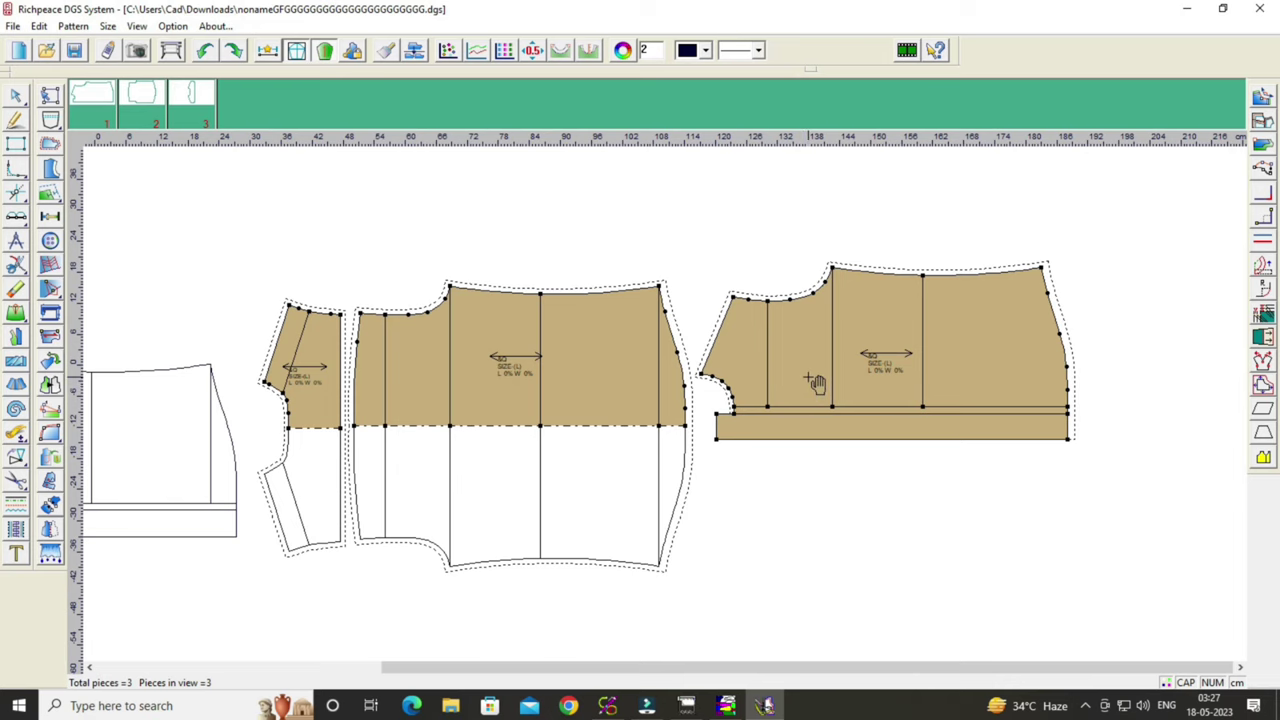
scroll(815, 383, "right", 1)
scroll(814, 380, "right", 1)
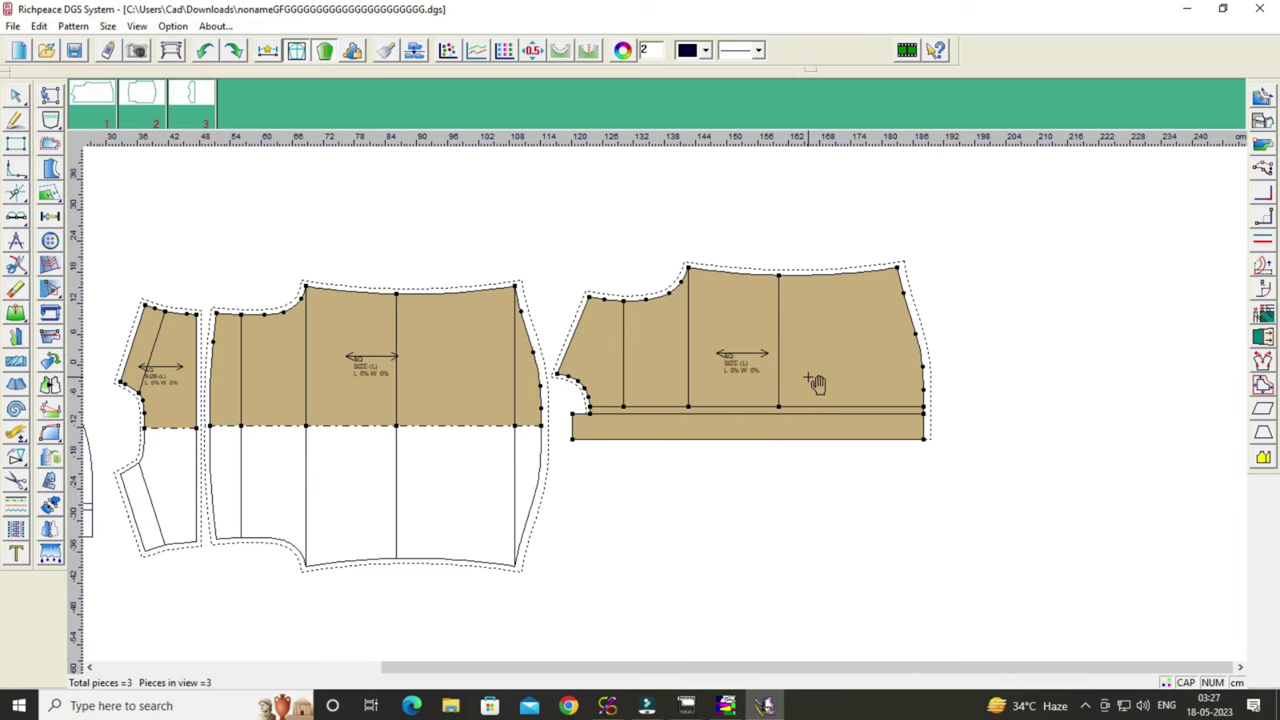
left_click(784, 362)
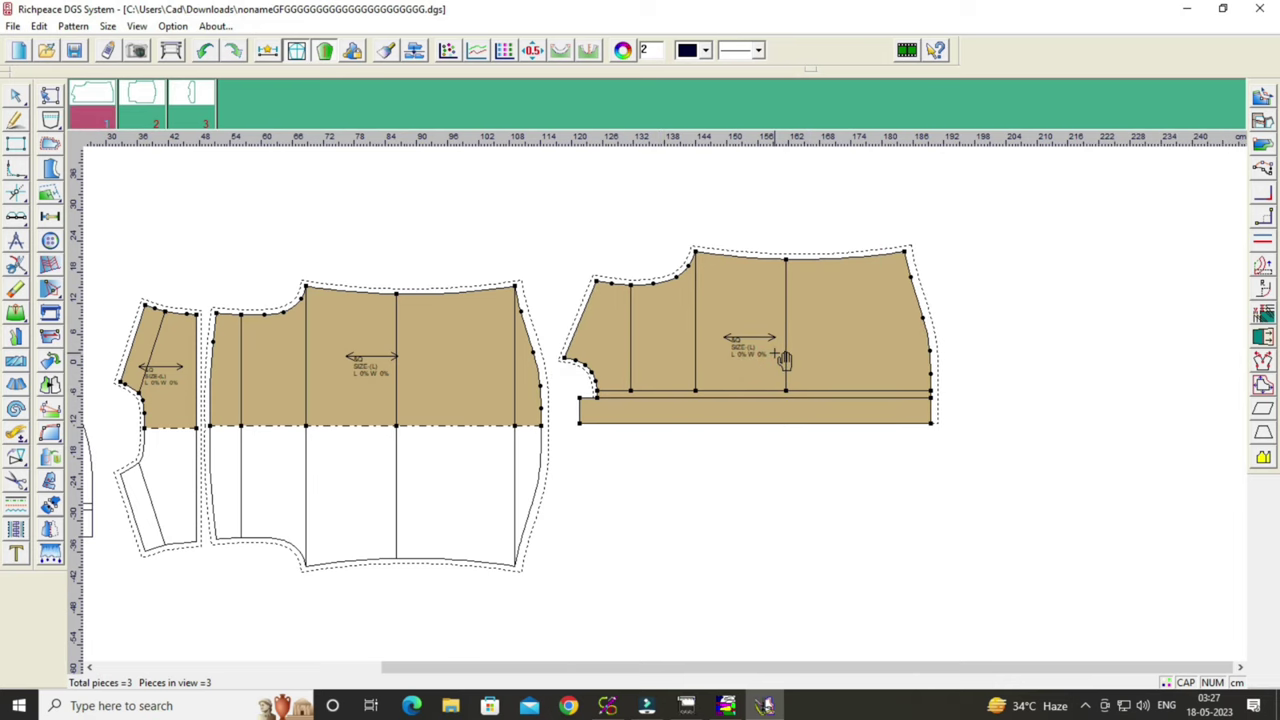
Duplicate the right front piece with Ctrl+C/Ctrl+V and flip the copy vertically below it.
key("ctrl+c")
key("ctrl+v")
left_click_drag(1097, 348, 708, 540)
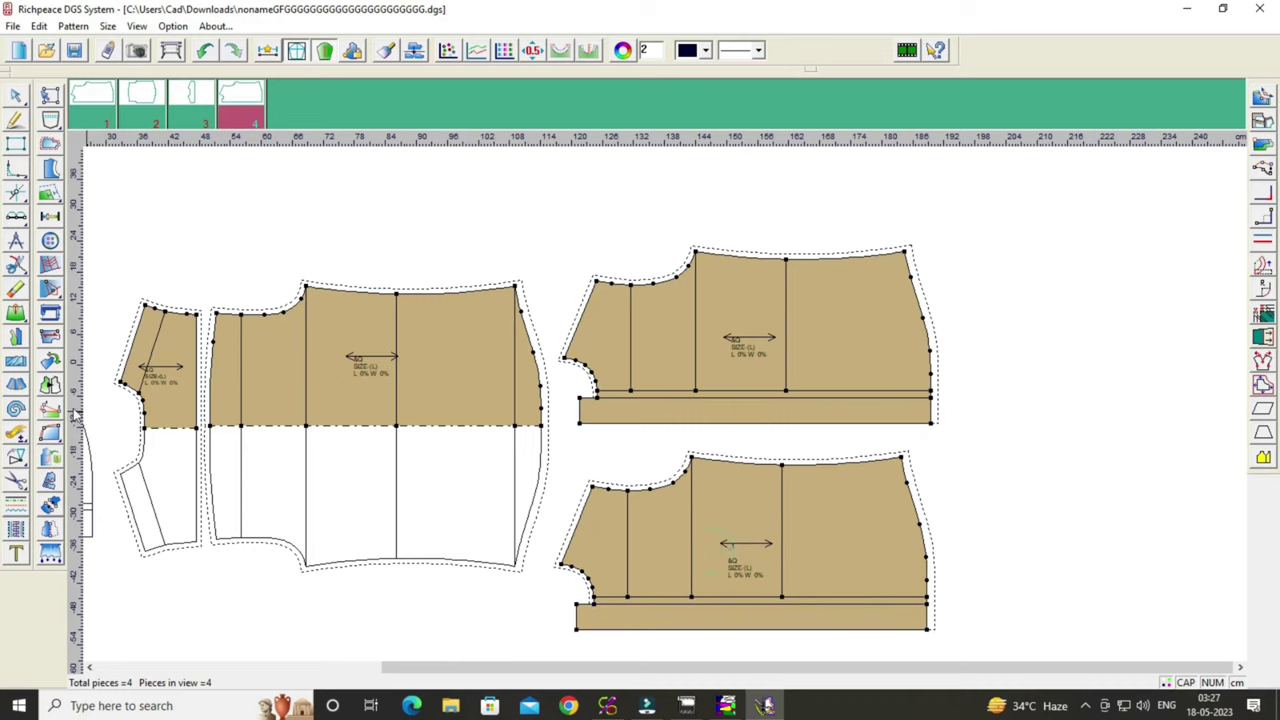
left_click(52, 390)
left_click(729, 529)
Nudge the flipped copy into position beneath the original piece.
right_click(1100, 471)
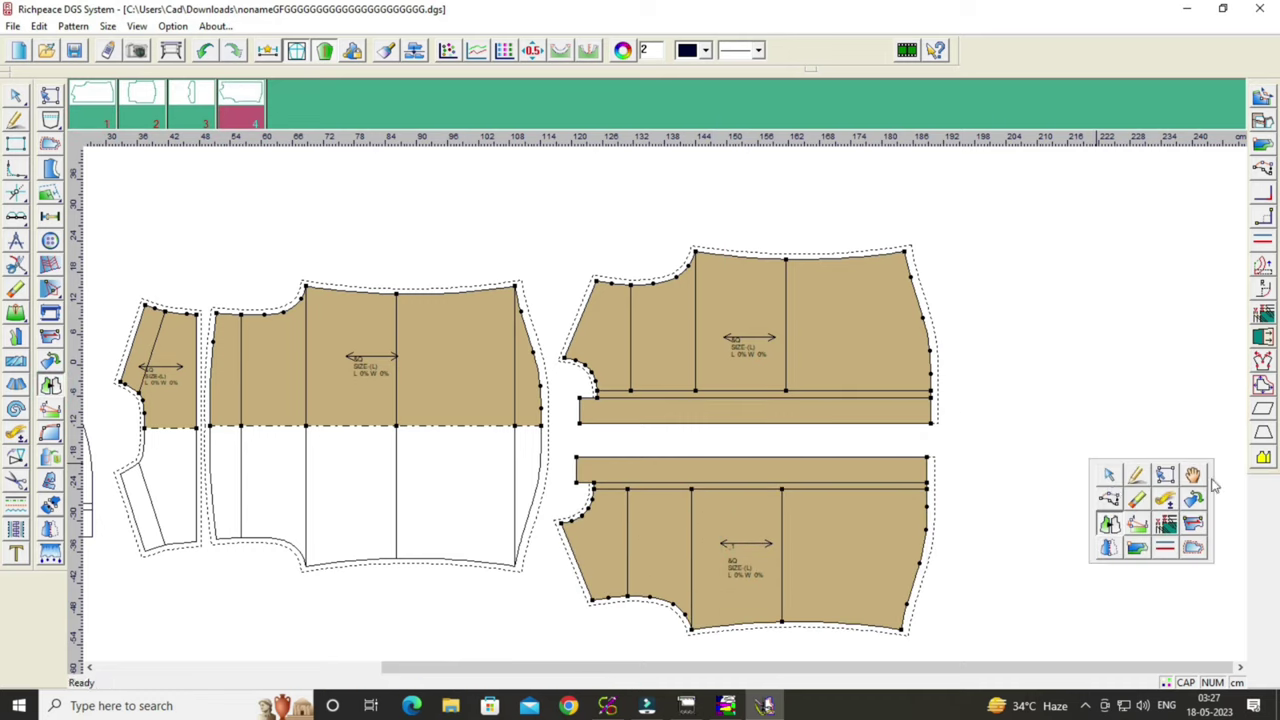
left_click(1193, 474)
left_click_drag(749, 488, 750, 478)
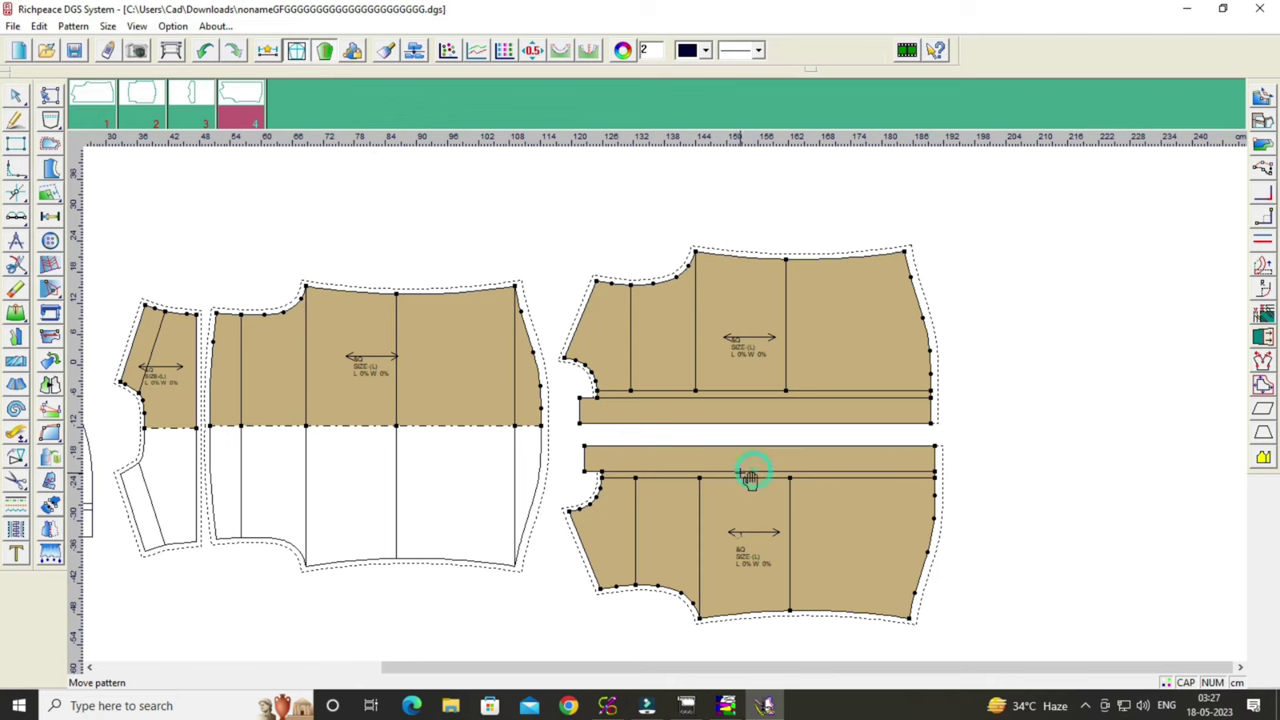
scroll(750, 478, "up", 1)
scroll(750, 478, "up", 1)
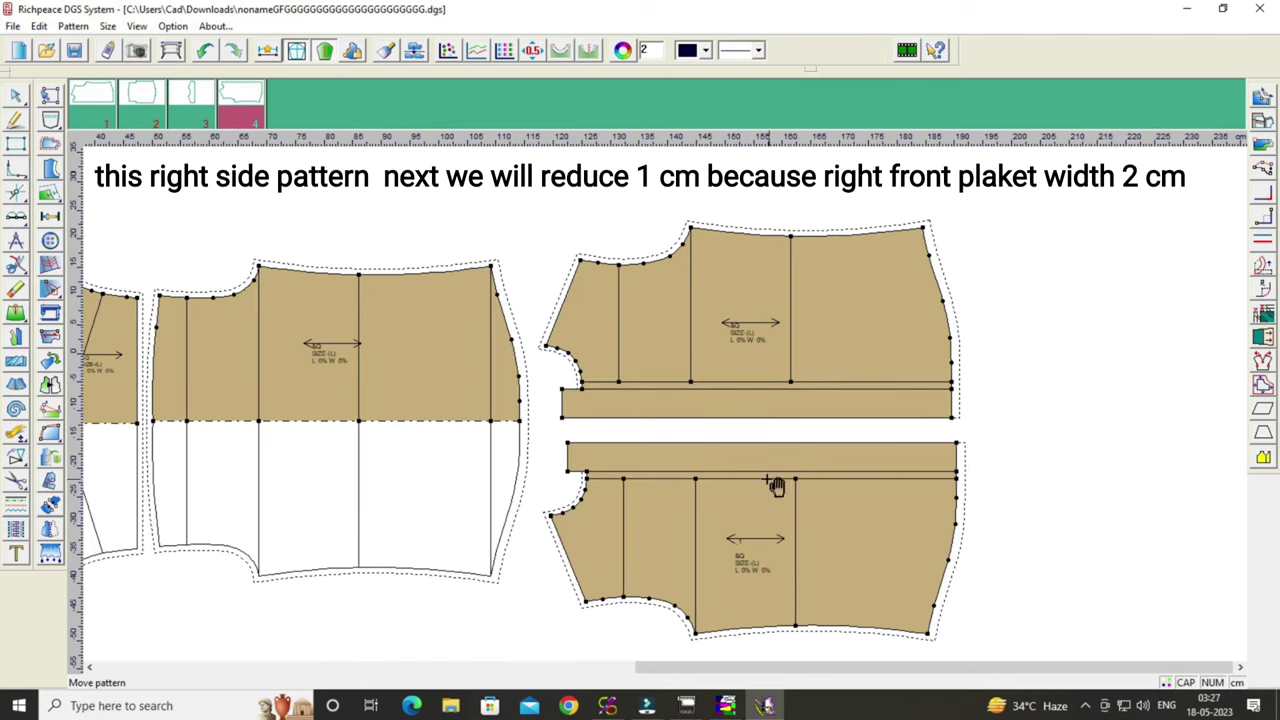
left_click_drag(776, 486, 772, 494)
right_click(270, 333)
key("a")
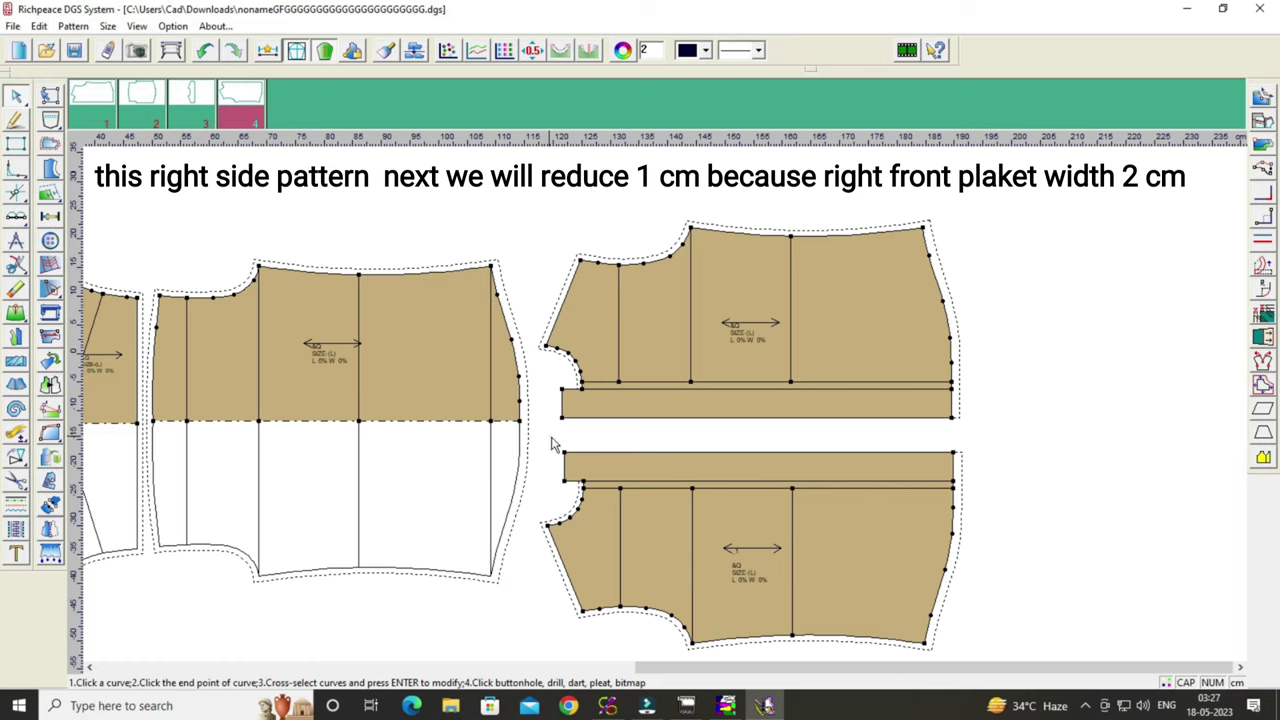
Offset the flipped copy's top band line by -1 cm in Y.
left_click_drag(550, 434, 990, 475)
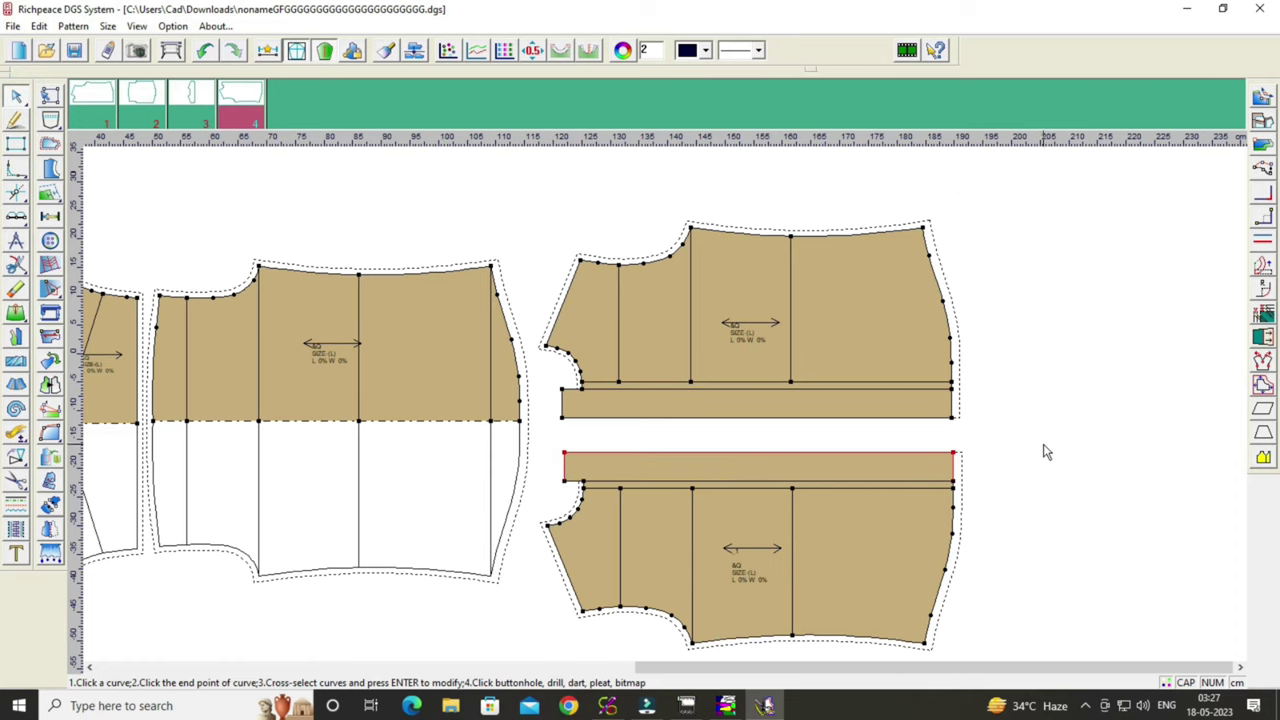
key("Return")
left_click_drag(900, 324, 1060, 314)
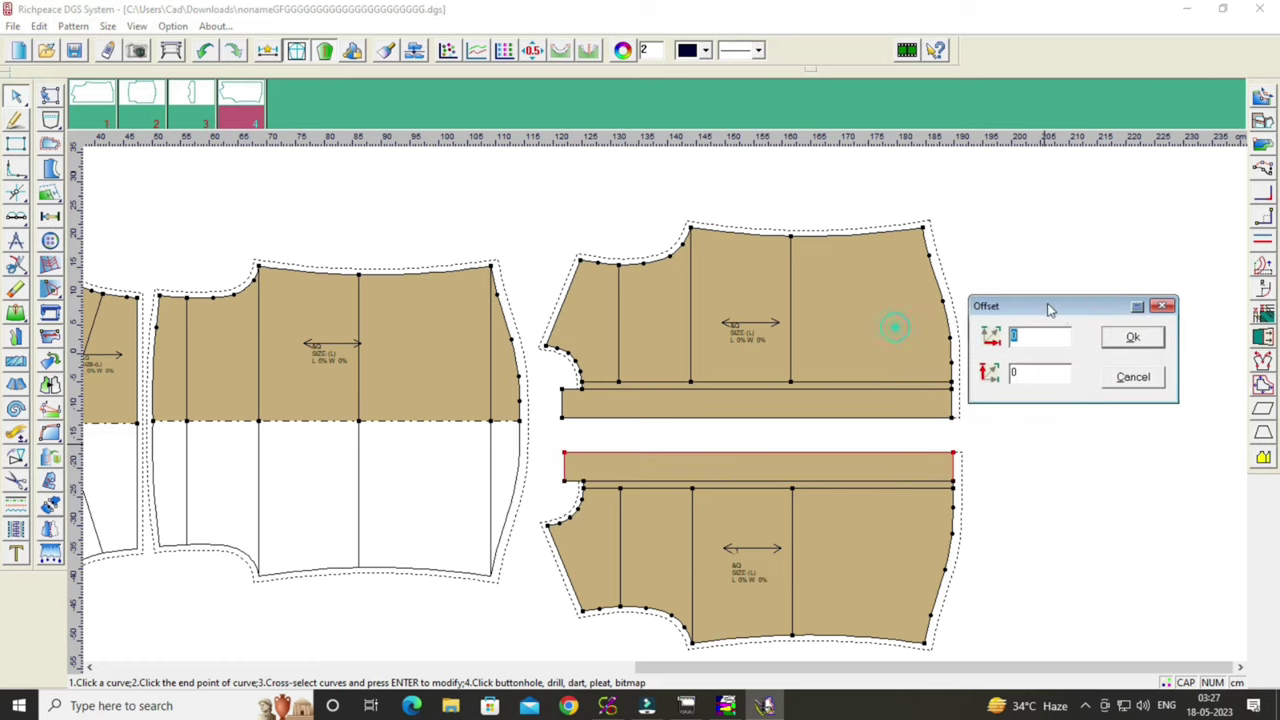
left_click(1057, 382)
key("BackSpace")
type("-1")
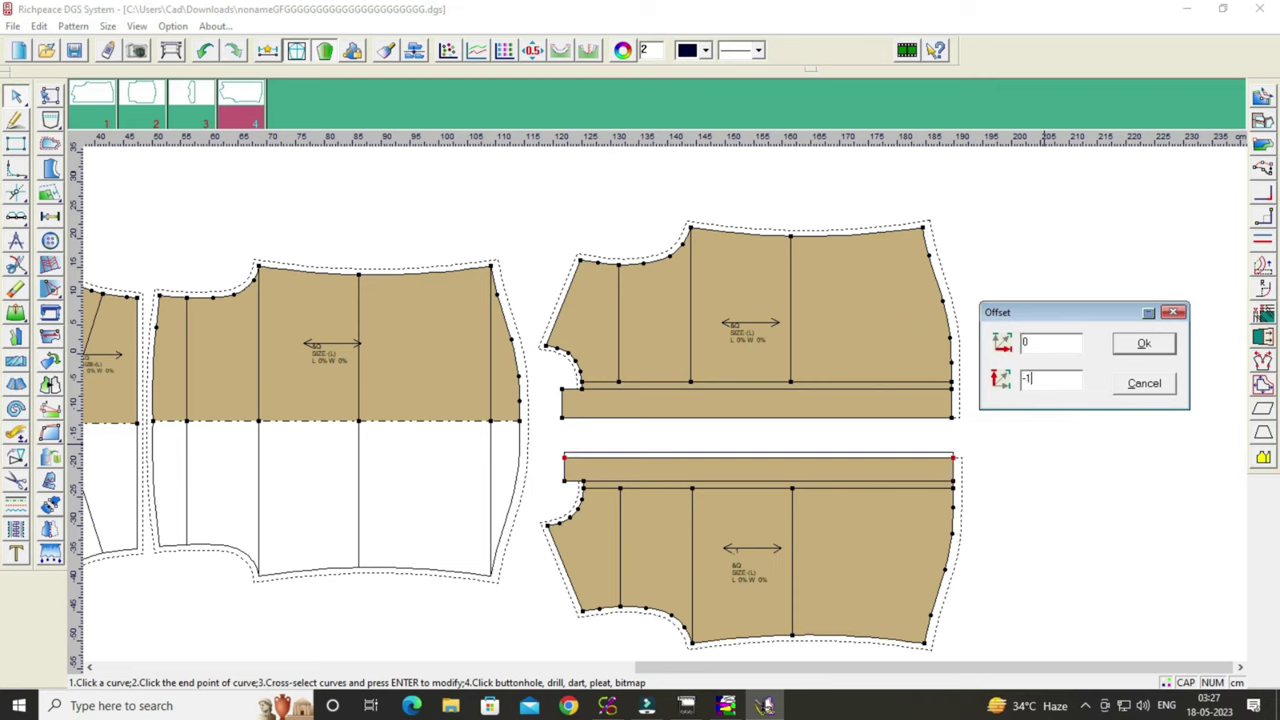
left_click(1143, 344)
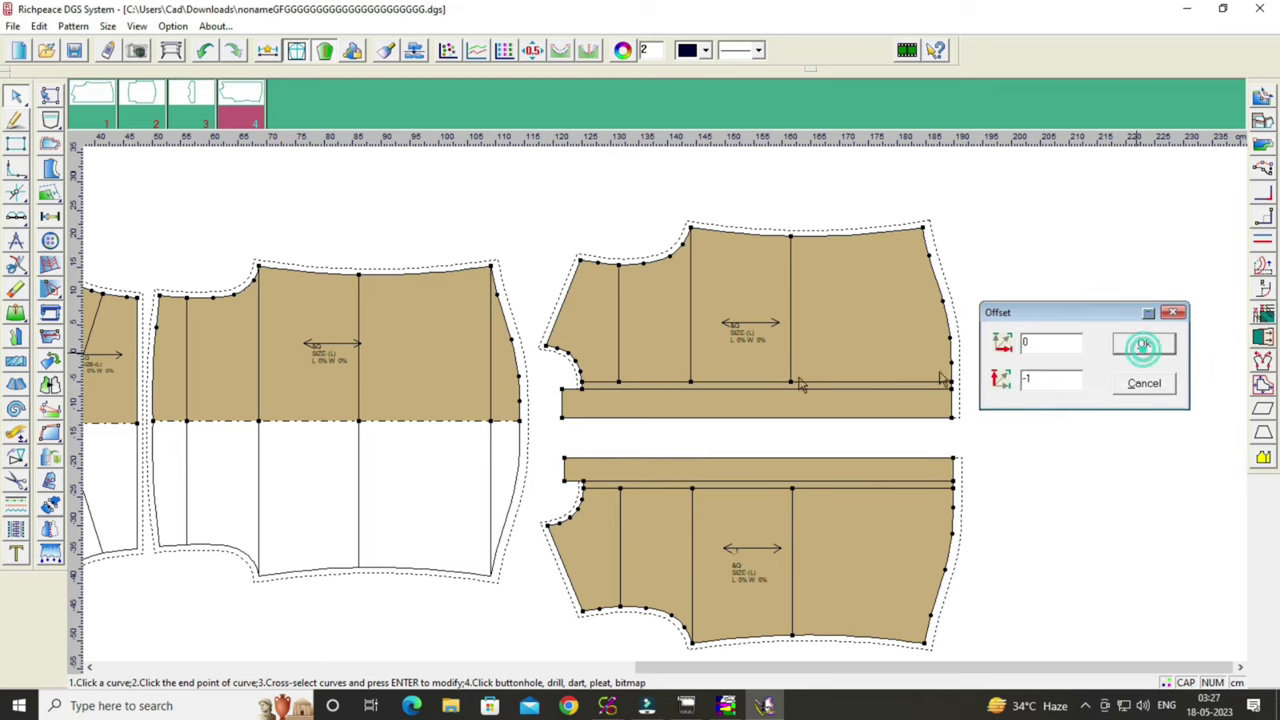
Compare the placket band widths of the original piece and the narrowed copy.
left_click(15, 432)
left_click(563, 405)
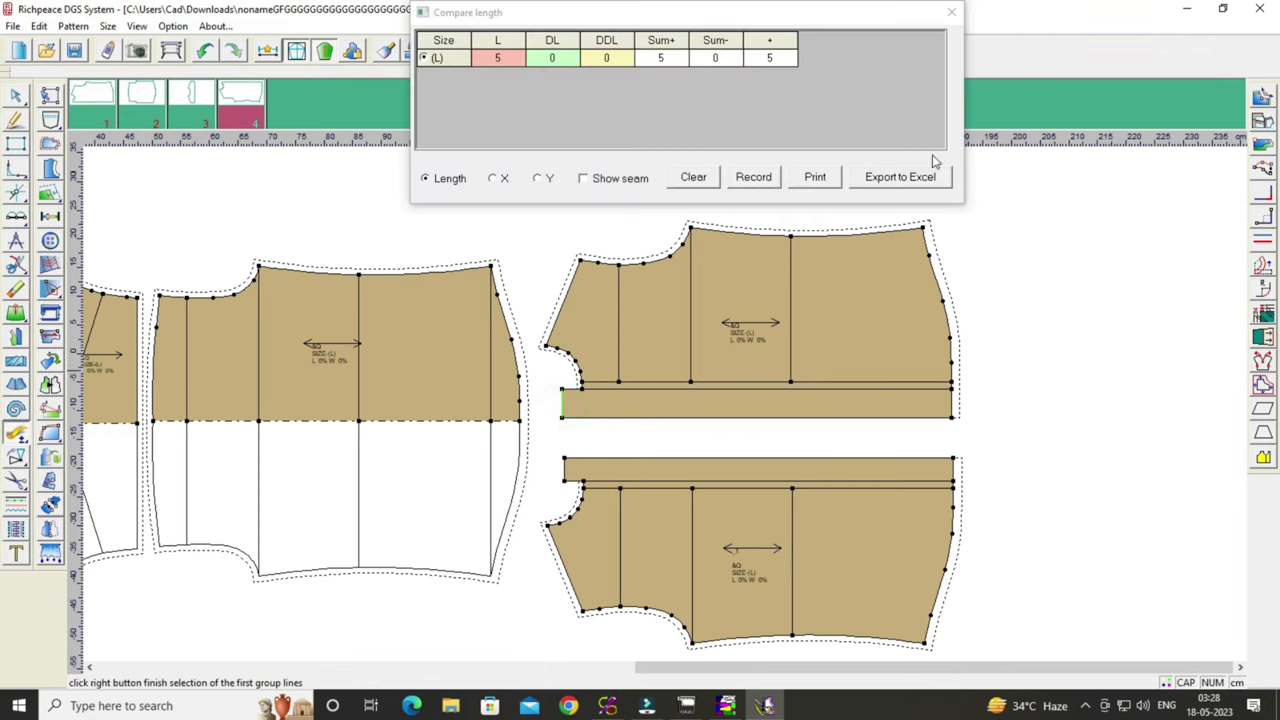
left_click(951, 13)
left_click(566, 468)
right_click(566, 468)
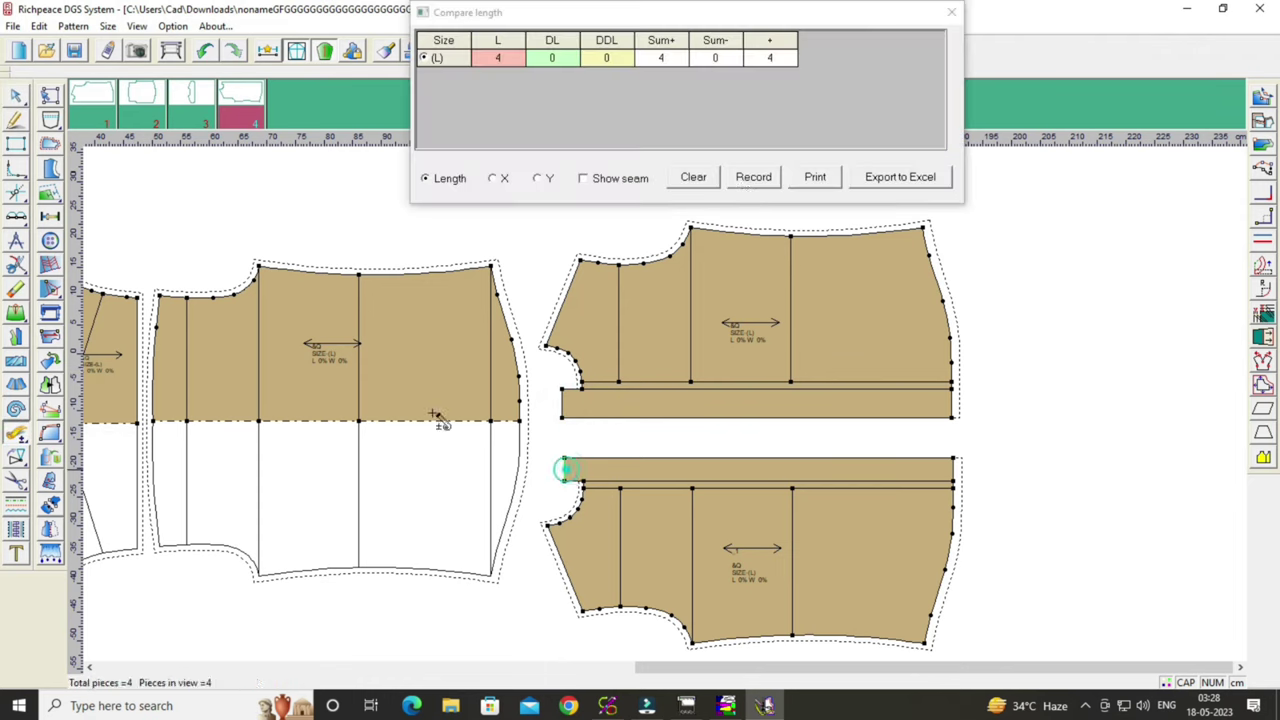
left_click(955, 14)
Line the flipped copy up under the original and shift the middle and shoulder pieces right.
right_click(1185, 222)
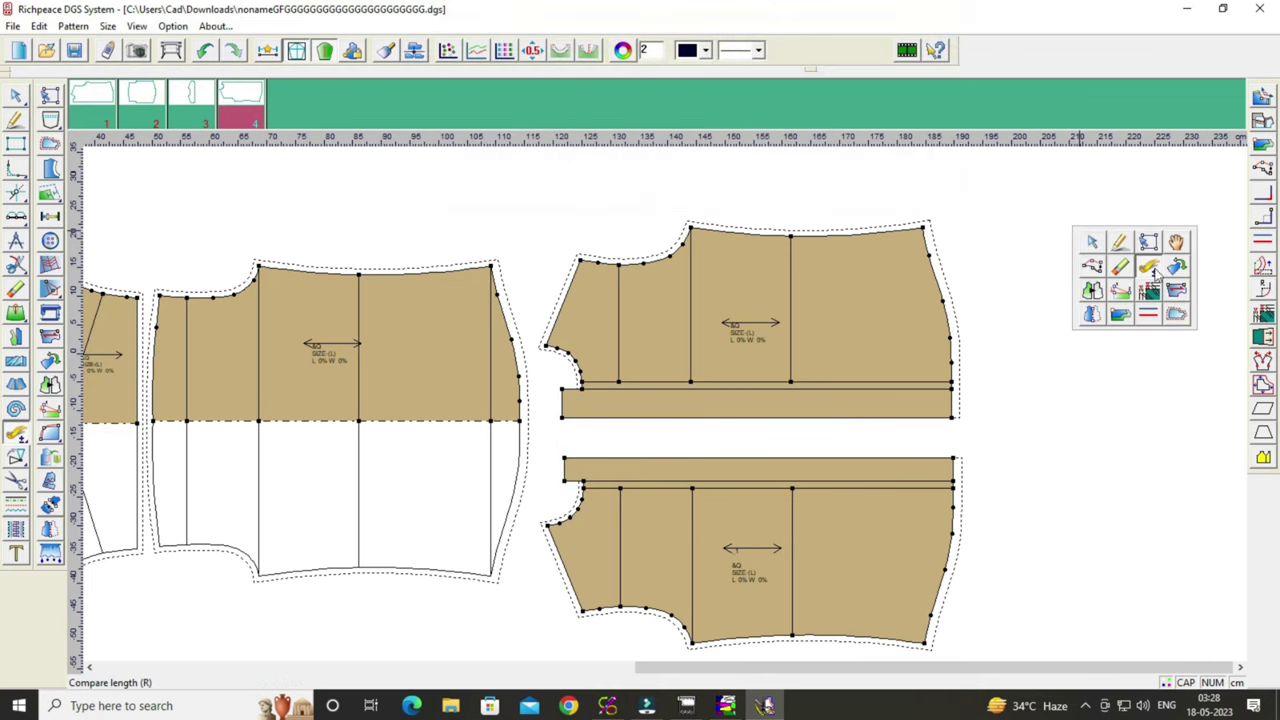
left_click(1178, 250)
scroll(622, 411, "down", 2)
scroll(622, 411, "up", 2)
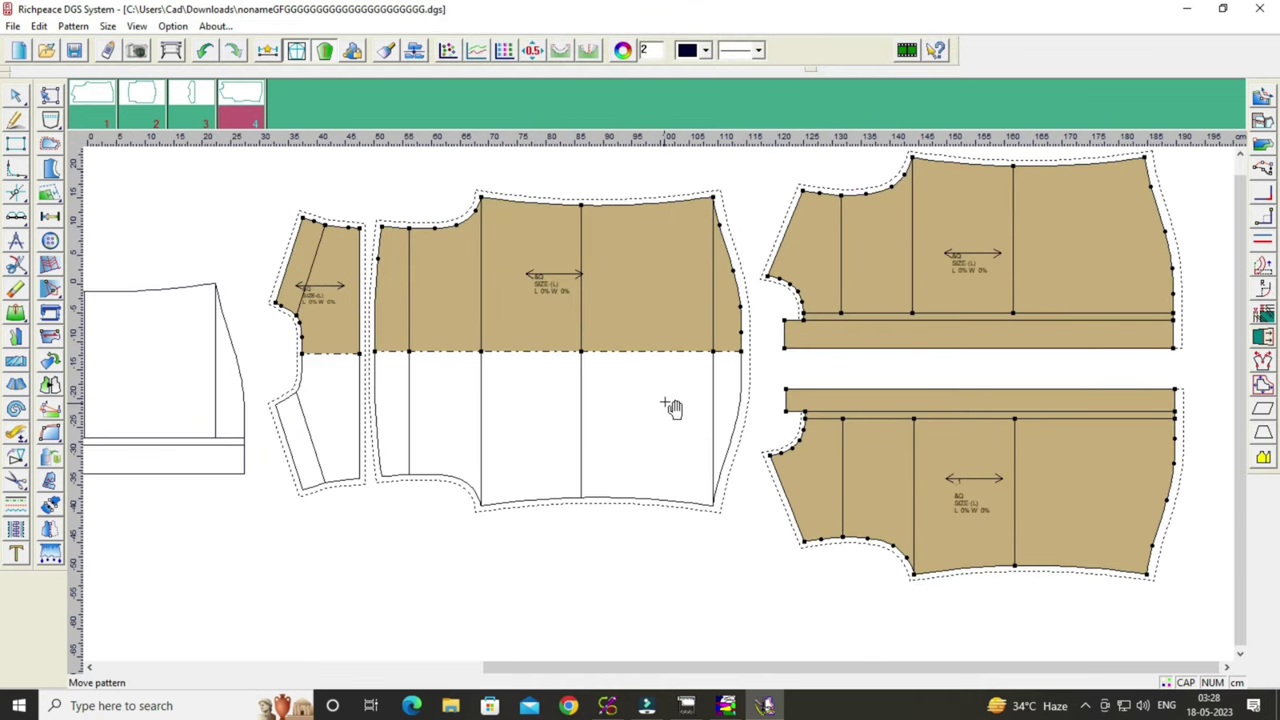
left_click(848, 402)
left_click(845, 322)
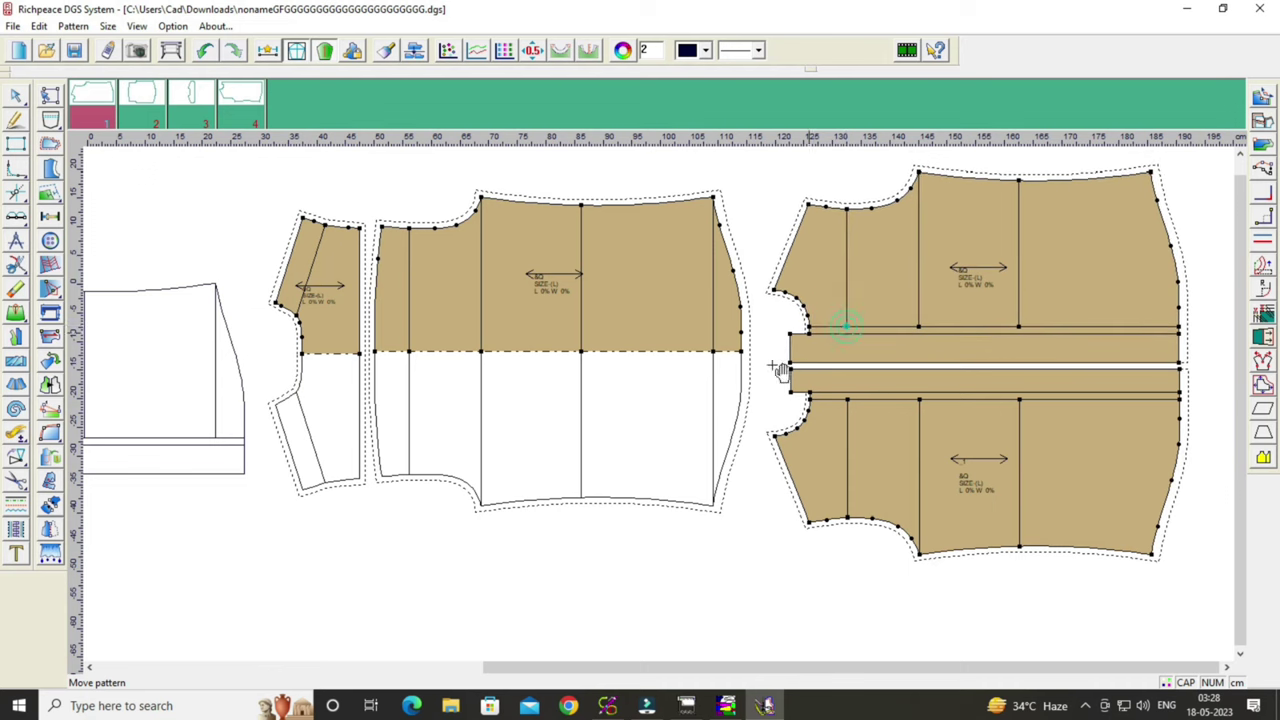
left_click_drag(570, 292, 585, 300)
left_click_drag(333, 305, 345, 311)
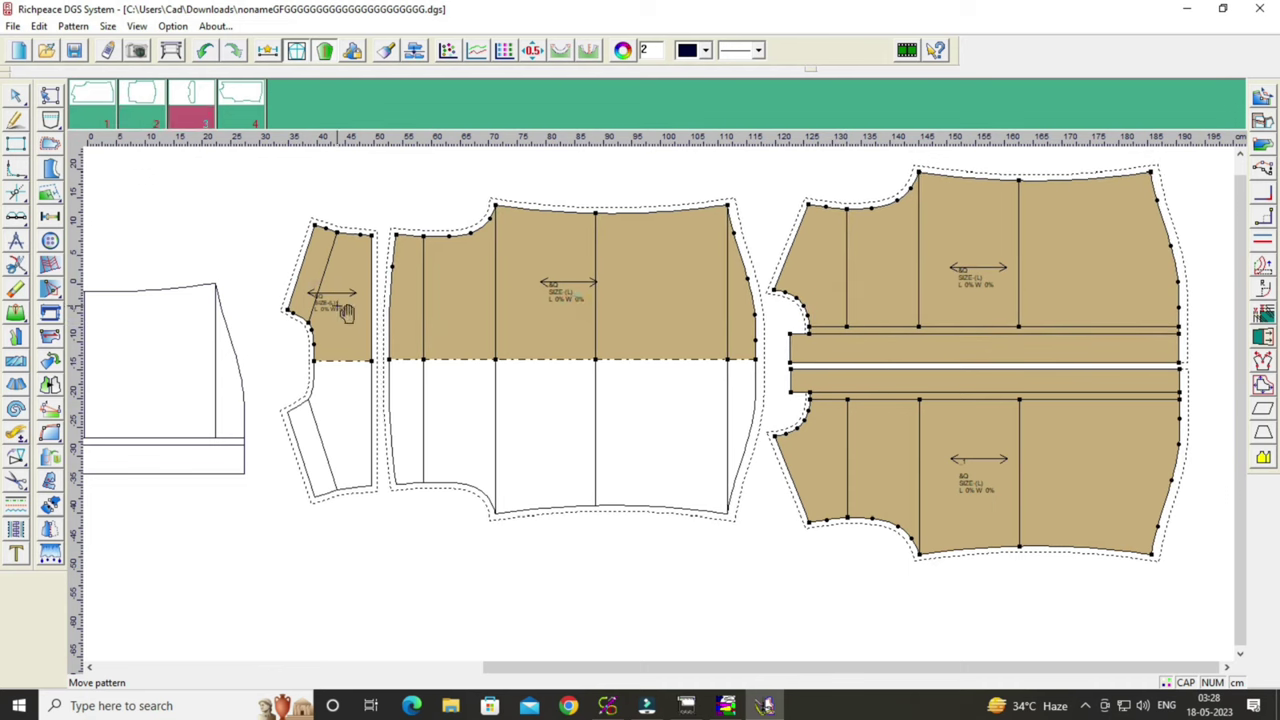
left_click_drag(452, 308, 455, 312)
Drop the small shoulder piece into place next to the large middle piece.
left_click(330, 319)
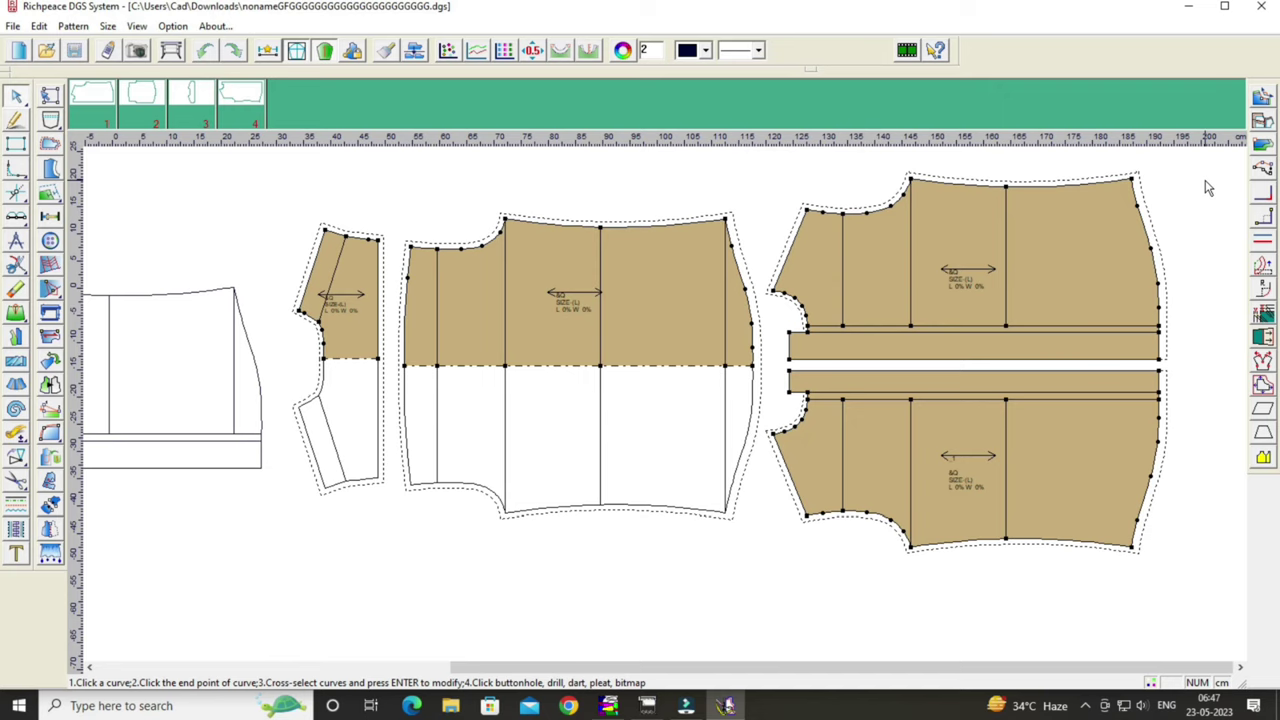
Total the middle piece's neckline, small piece's edges and back armhole to 52.179 cm, then close.
left_click(10, 430)
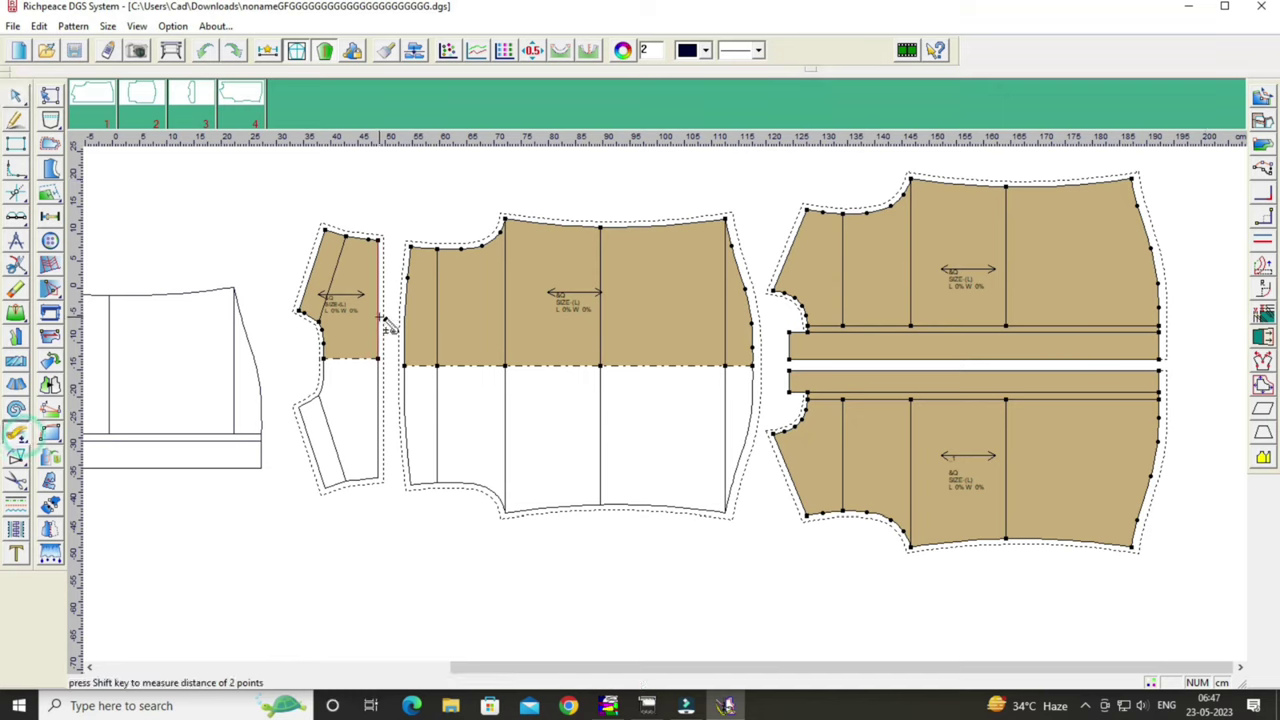
left_click(453, 247)
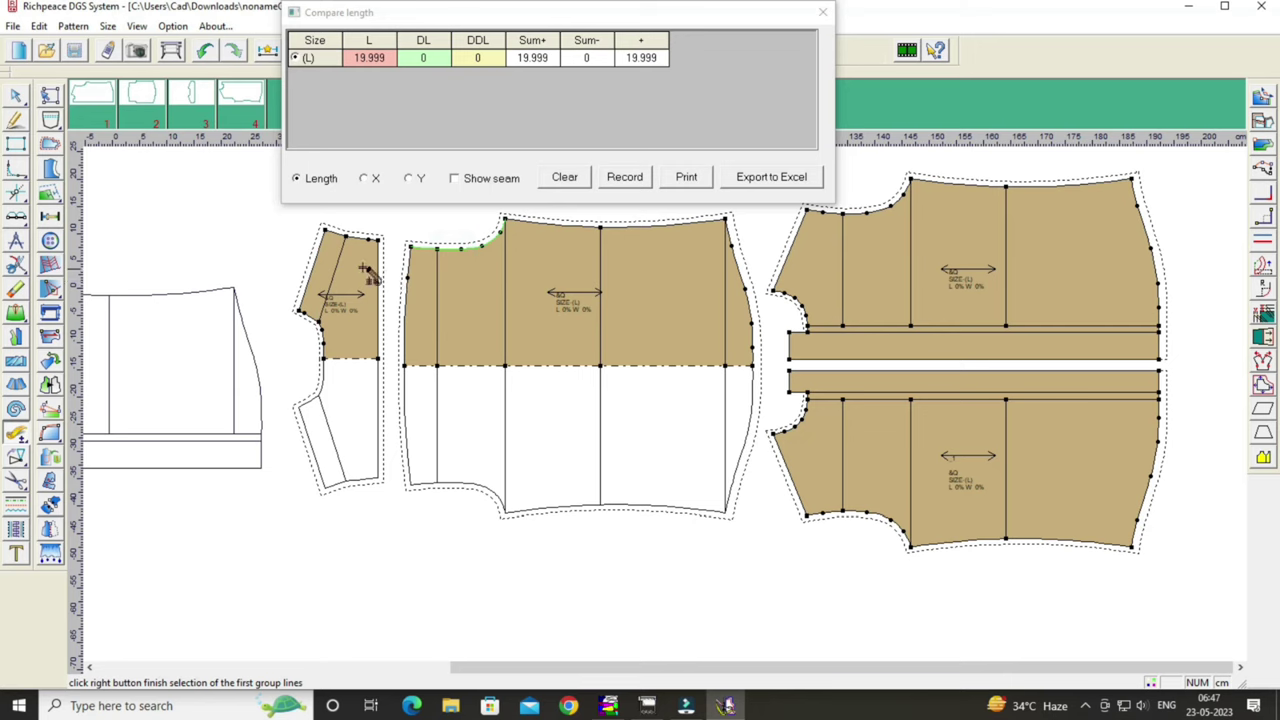
left_click(357, 237)
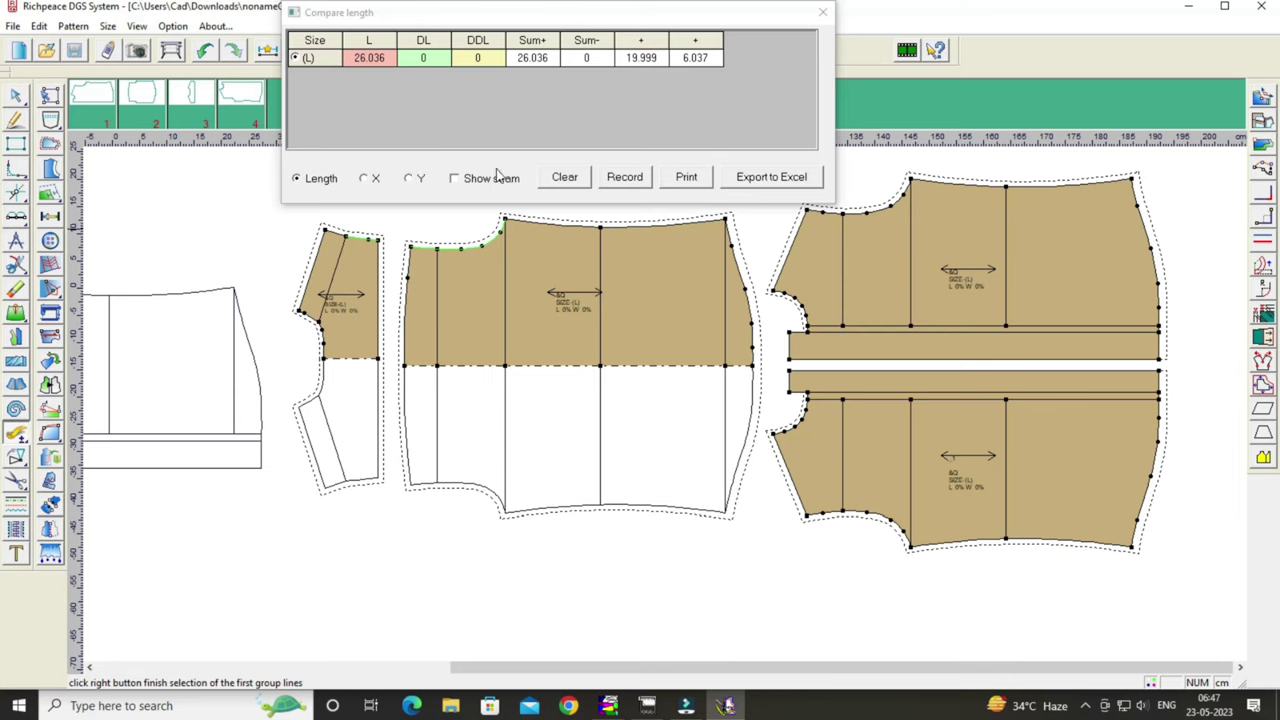
left_click(327, 247)
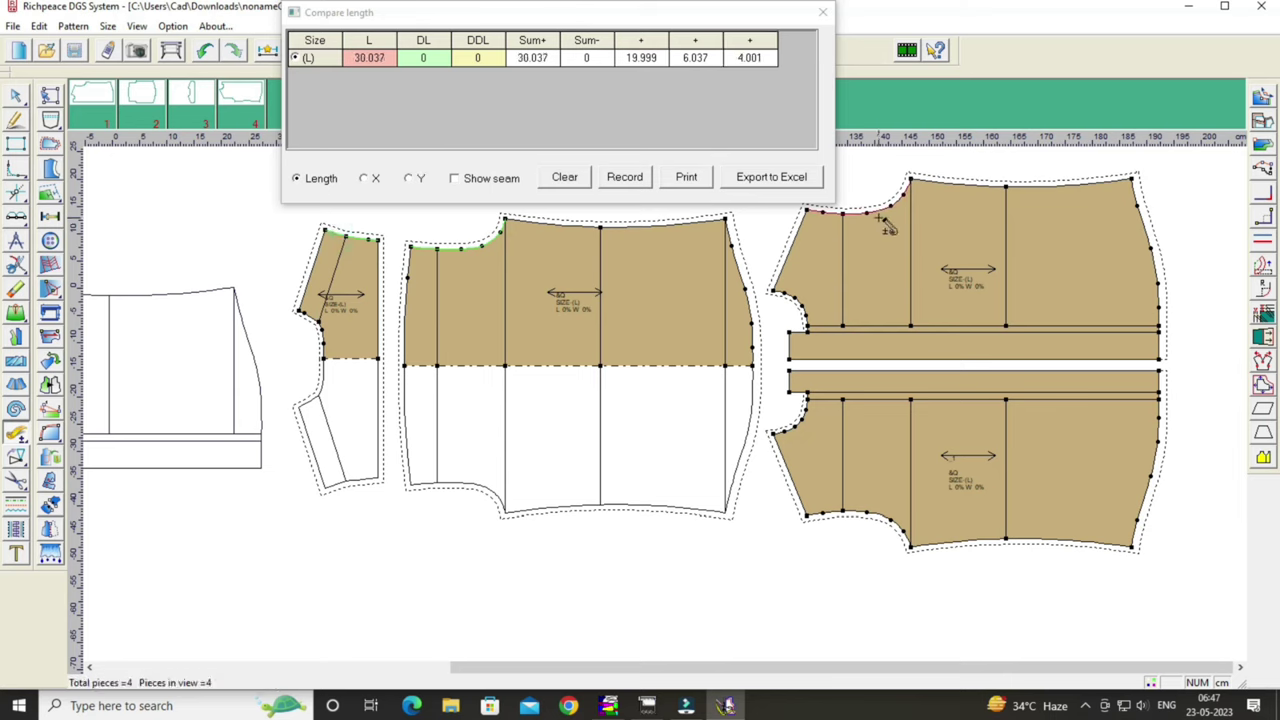
left_click(888, 212)
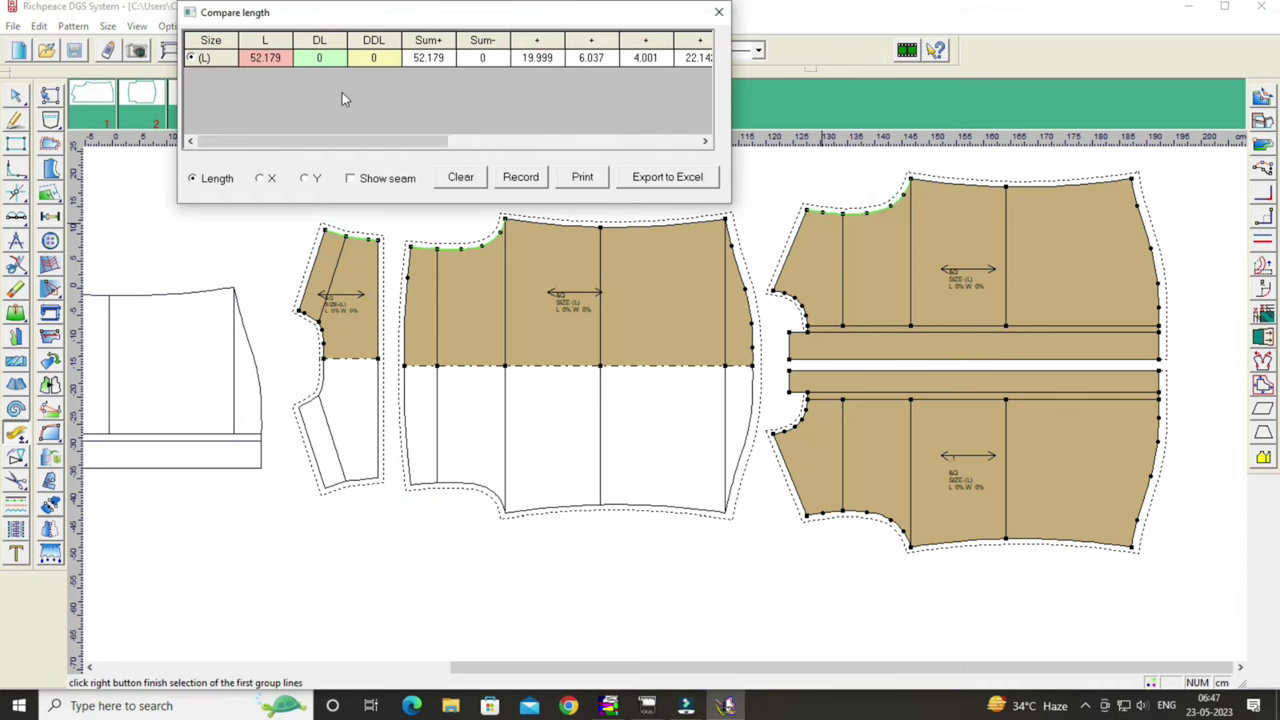
left_click(718, 11)
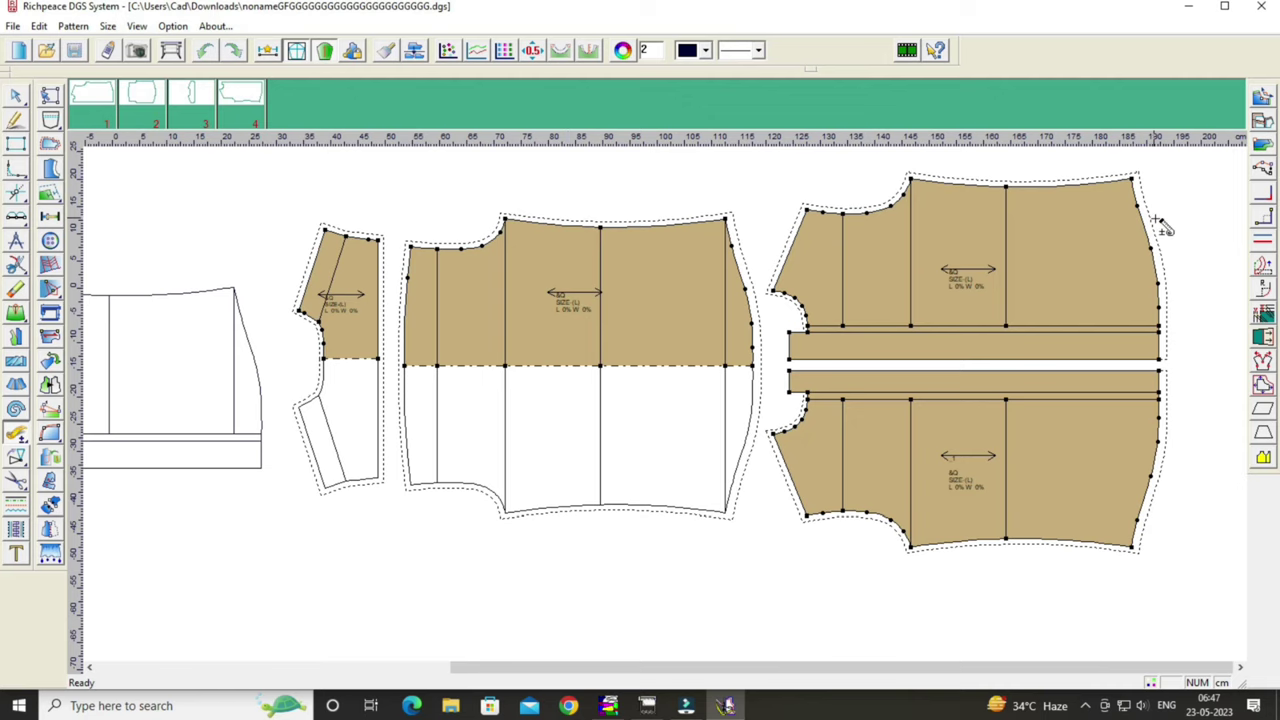
Scroll right past the shirt pieces and zoom in on the blank drafting area.
scroll(1186, 224, "right", 1)
scroll(1186, 224, "right", 3)
scroll(1186, 224, "right", 2)
scroll(1186, 224, "right", 2)
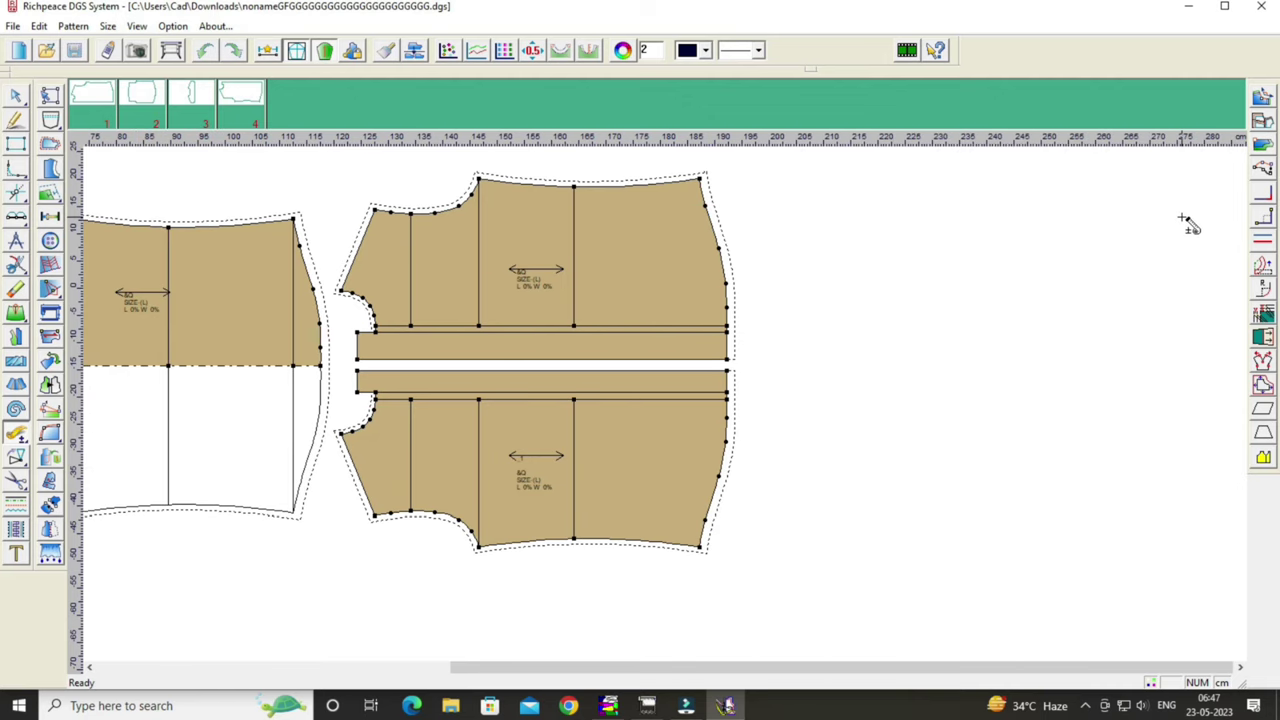
scroll(1188, 224, "right", 1)
scroll(1184, 220, "right", 3)
scroll(1160, 238, "right", 2)
scroll(1060, 248, "right", 1)
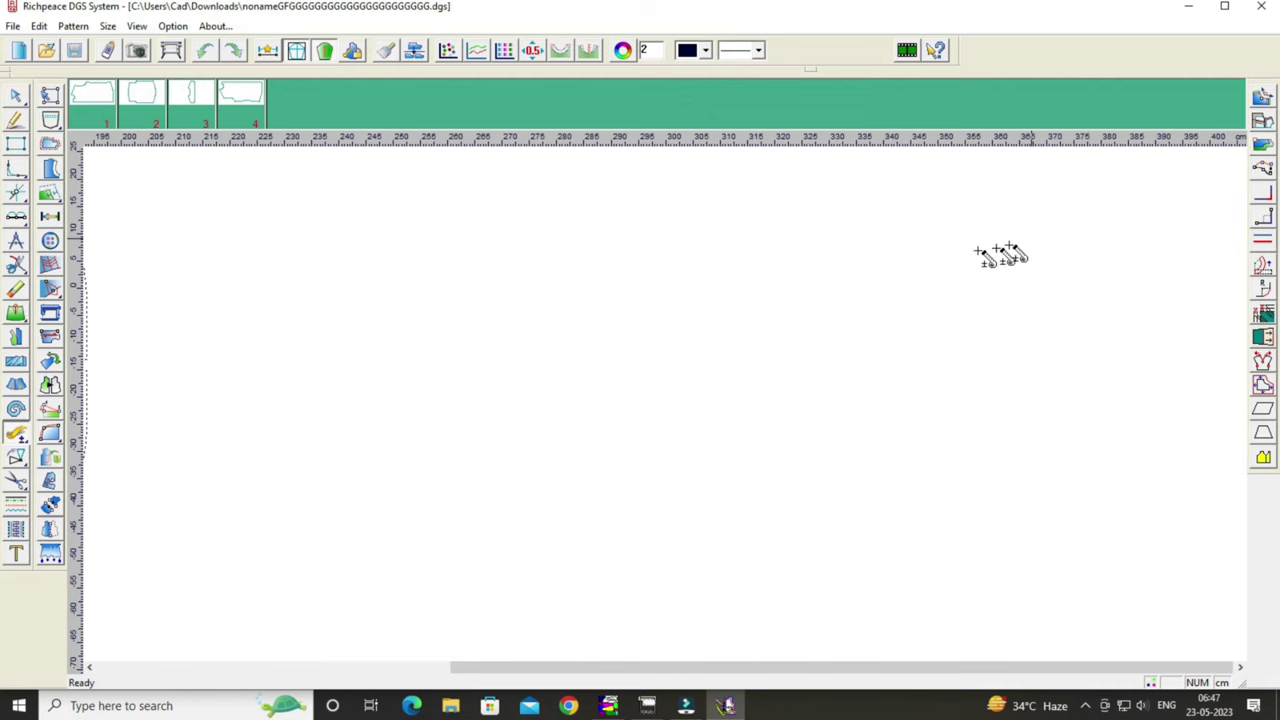
scroll(600, 265, "up", 1)
scroll(596, 260, "up", 1)
scroll(592, 256, "up", 1)
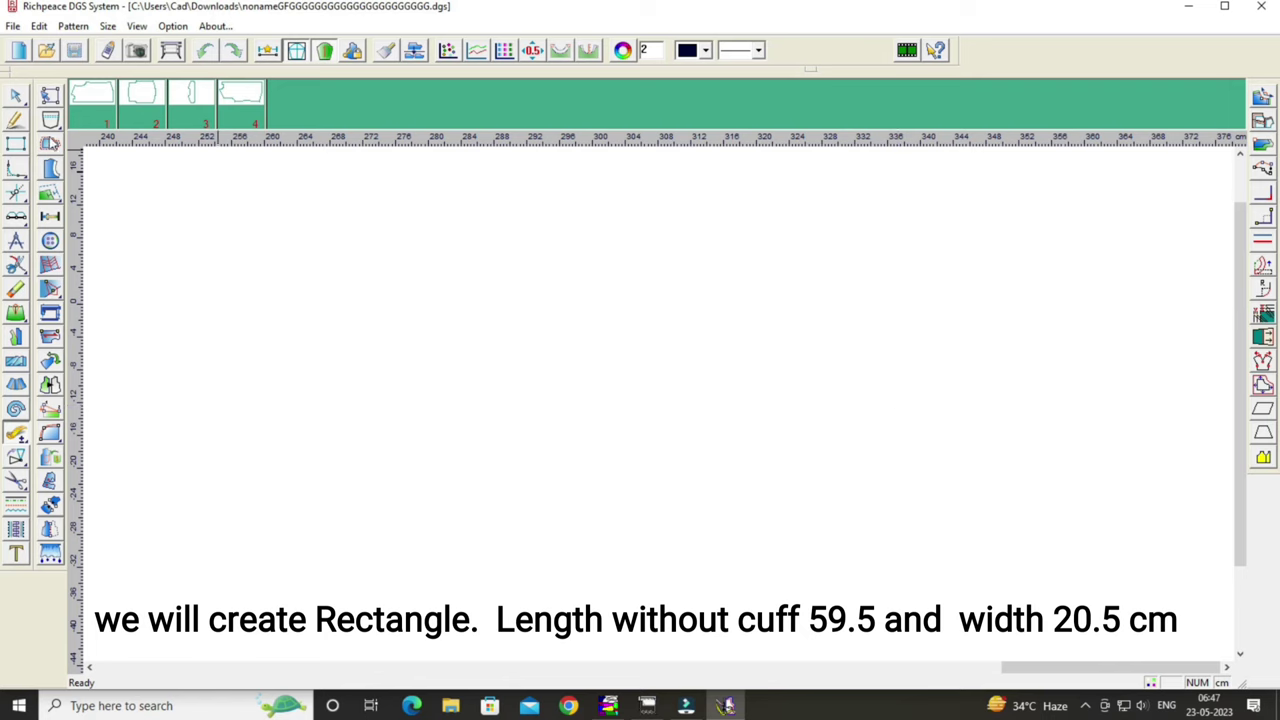
Draw a rectangle with the Curve tool, setting length 59.5 cm and width 20.5 cm.
left_click(16, 119)
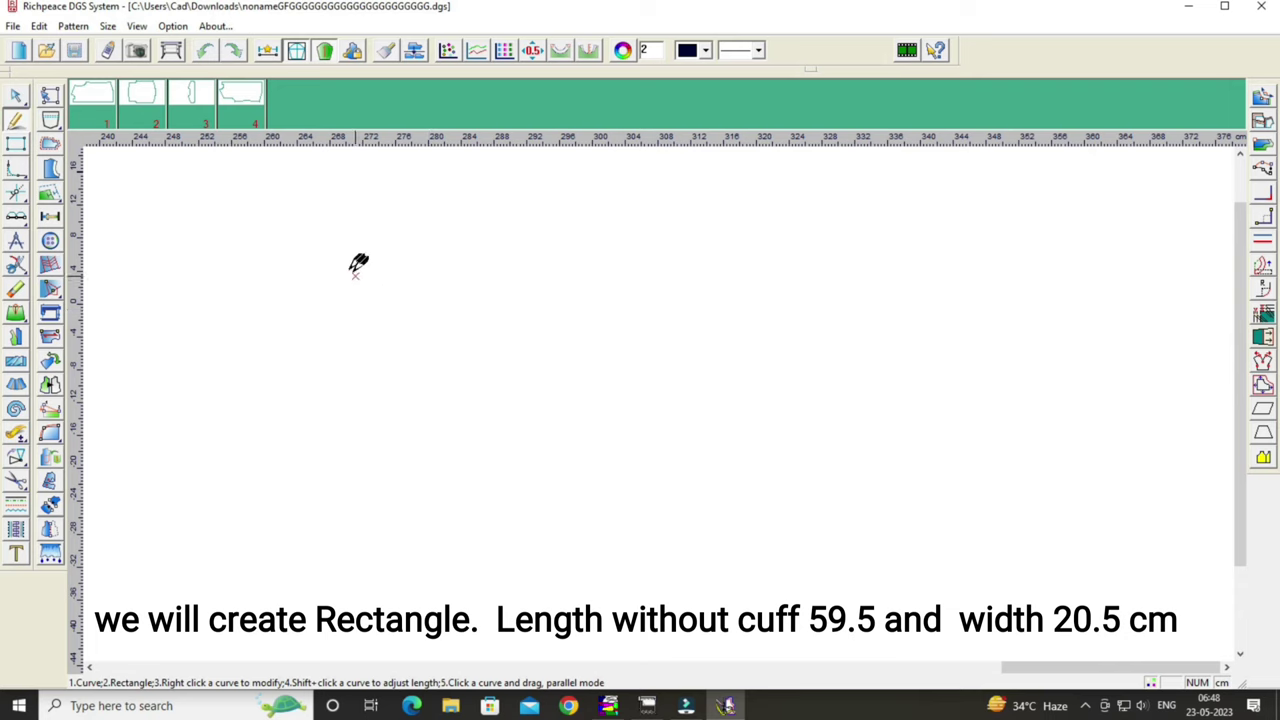
mouse_move(342, 263)
left_mouse_down()
mouse_move(944, 484)
mouse_move(1072, 505)
left_mouse_up()
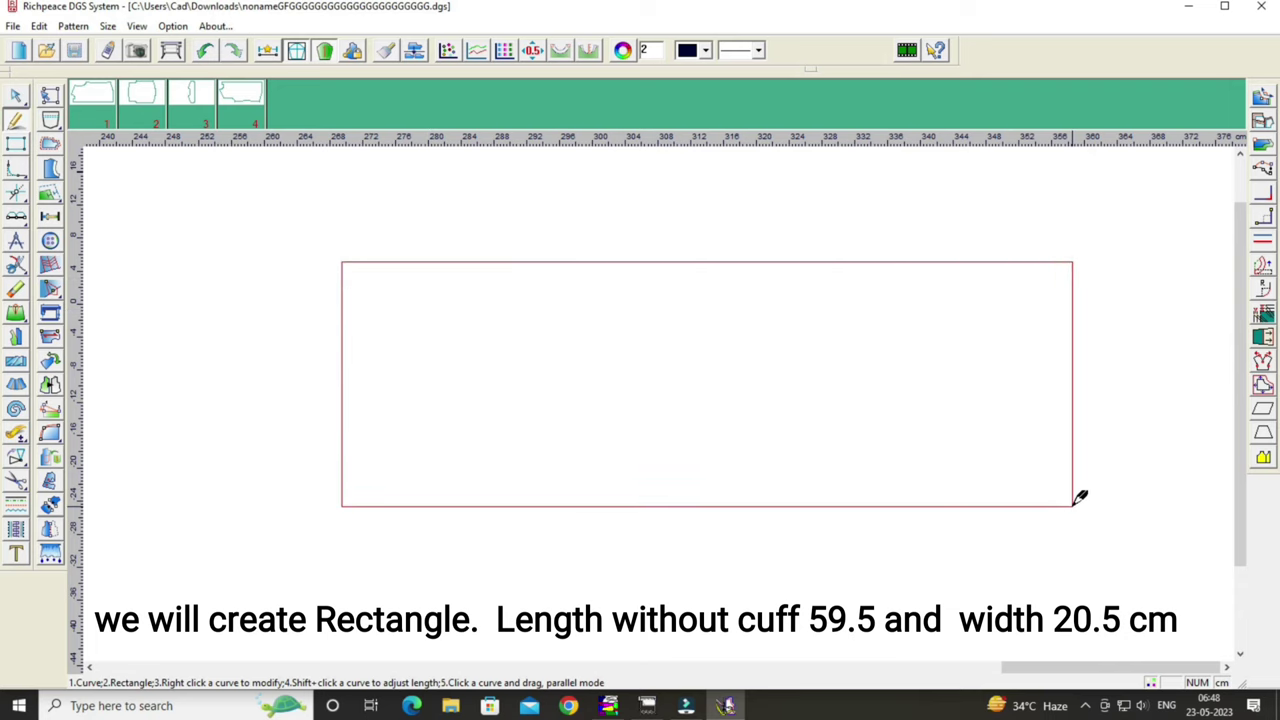
left_click(714, 343)
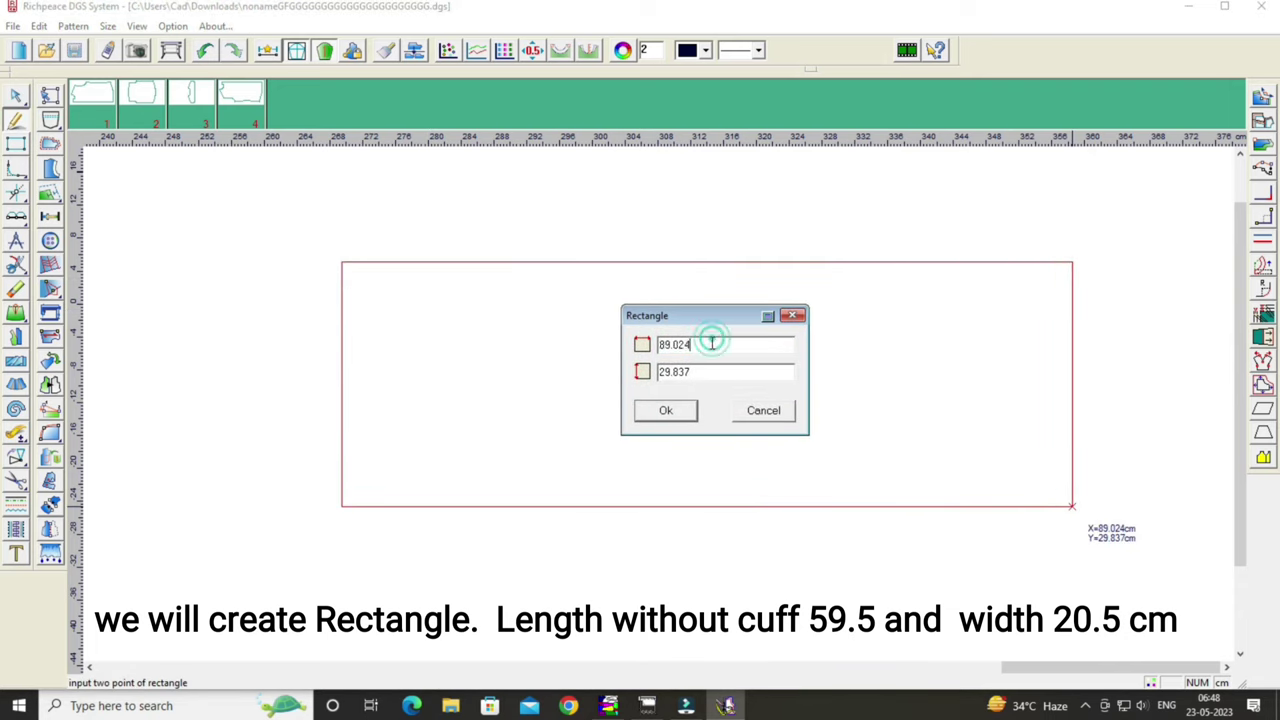
key("BackSpace")
key("BackSpace")
key("BackSpace")
key("BackSpace")
key("BackSpace")
key("BackSpace")
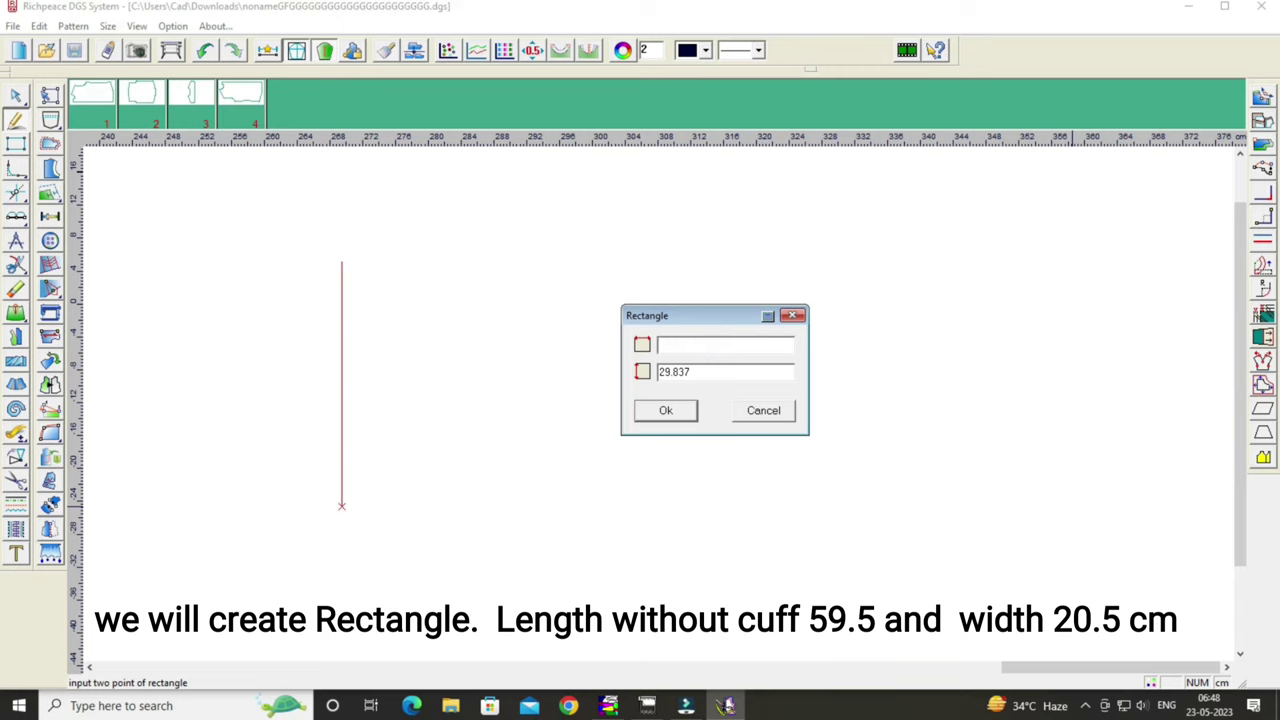
type("59.5")
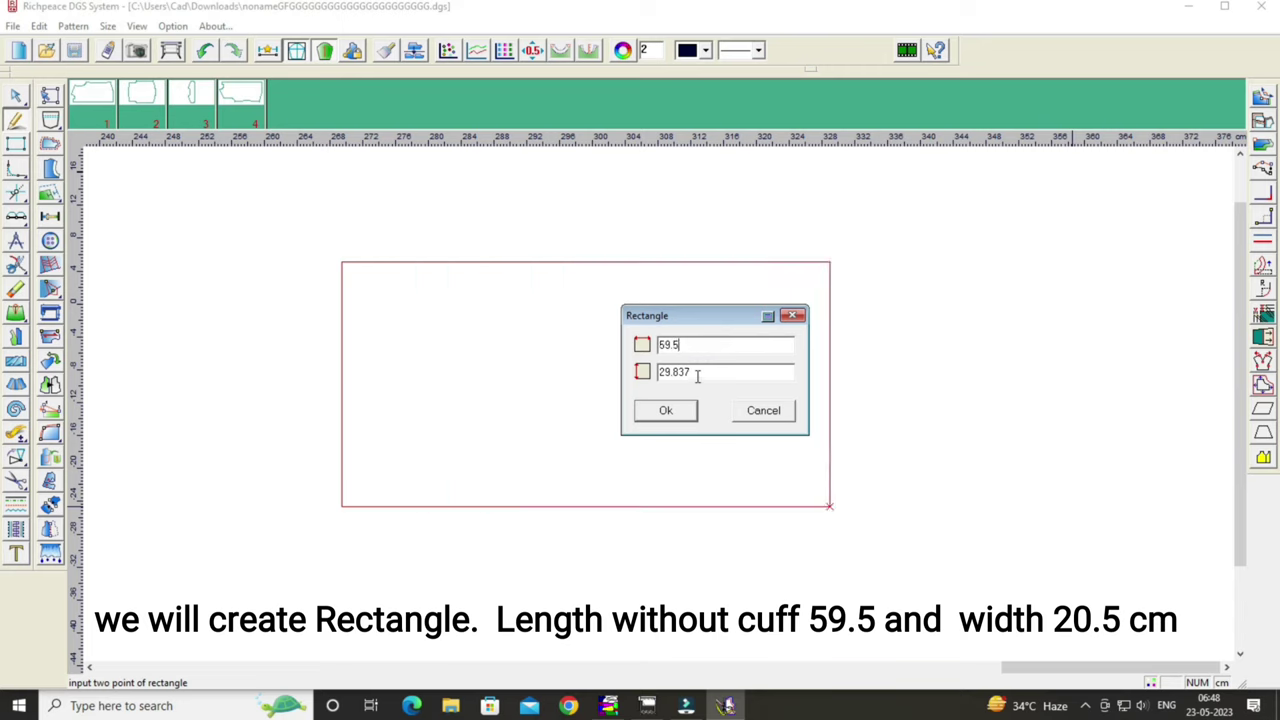
left_click(695, 372)
key("BackSpace")
key("BackSpace")
key("BackSpace")
key("BackSpace")
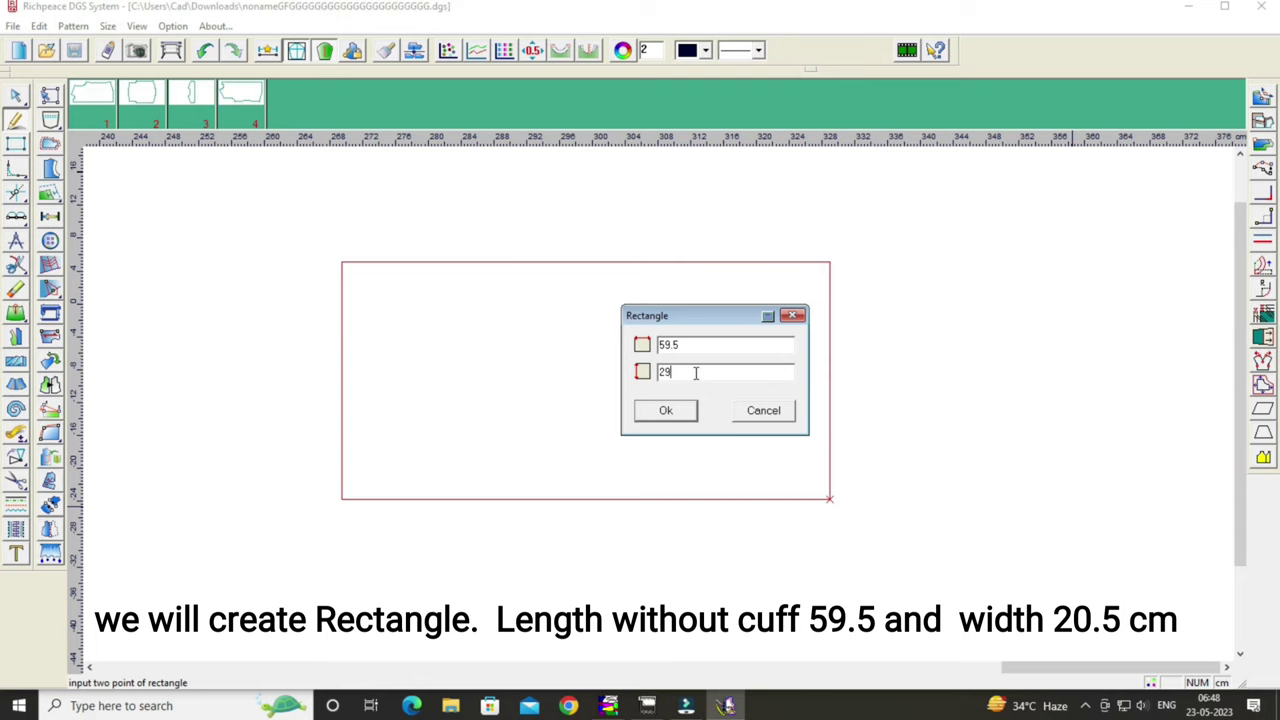
key("BackSpace")
key("BackSpace")
type("20.5")
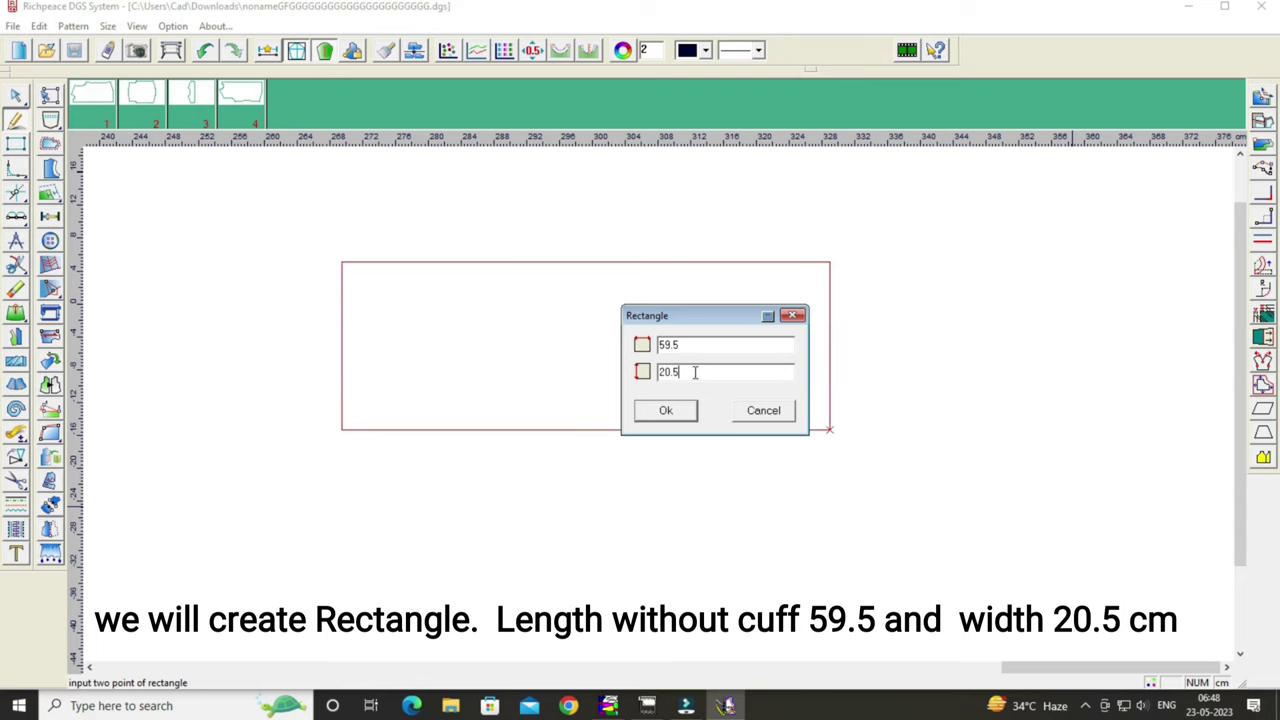
left_click(675, 419)
scroll(541, 347, "up", 1)
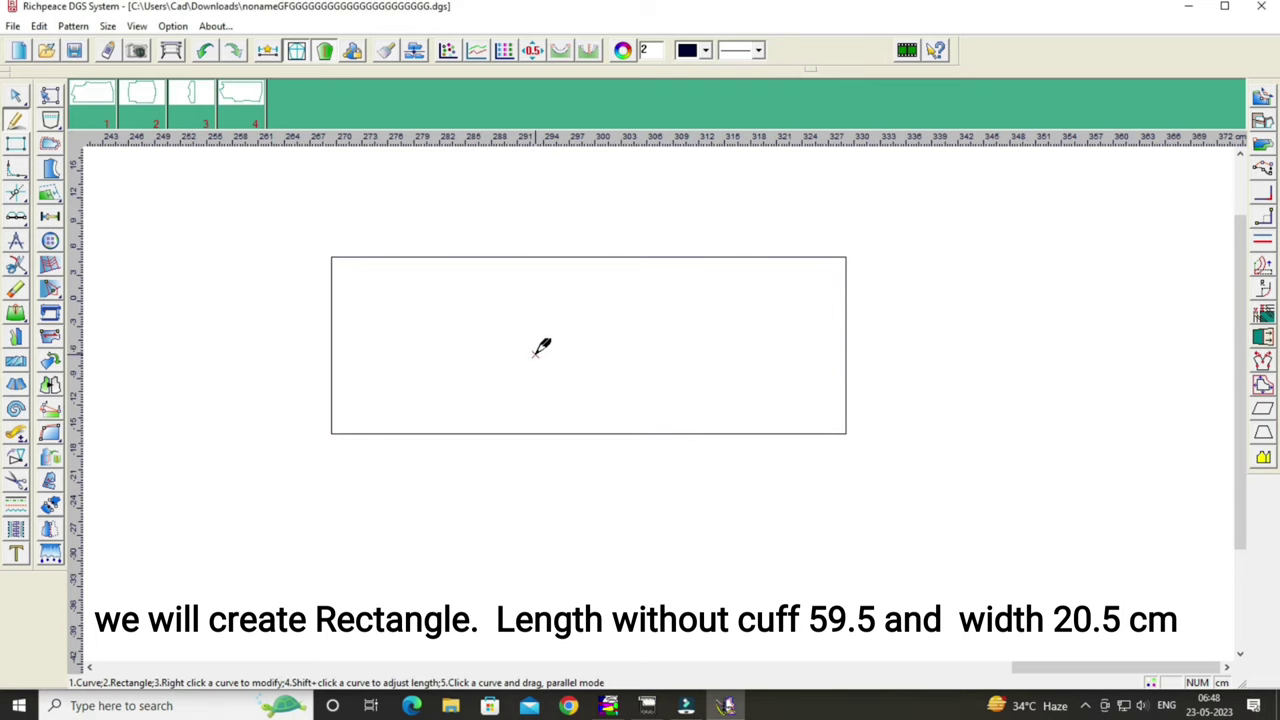
scroll(541, 347, "up", 1)
scroll(541, 347, "up", 1)
scroll(541, 347, "up", 2)
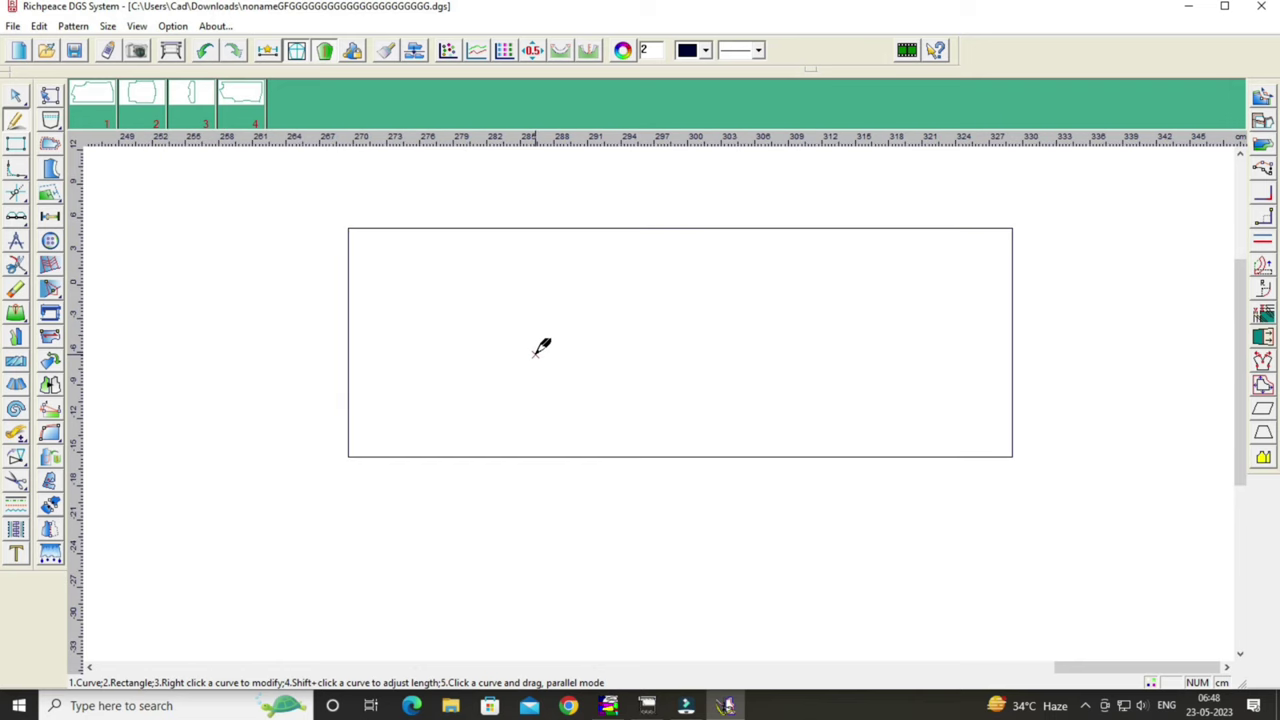
scroll(541, 347, "up", 2)
Offset the sleeve rectangle's left edge to make a parallel cap-height line 14.2 cm inside it.
scroll(541, 347, "up", 1)
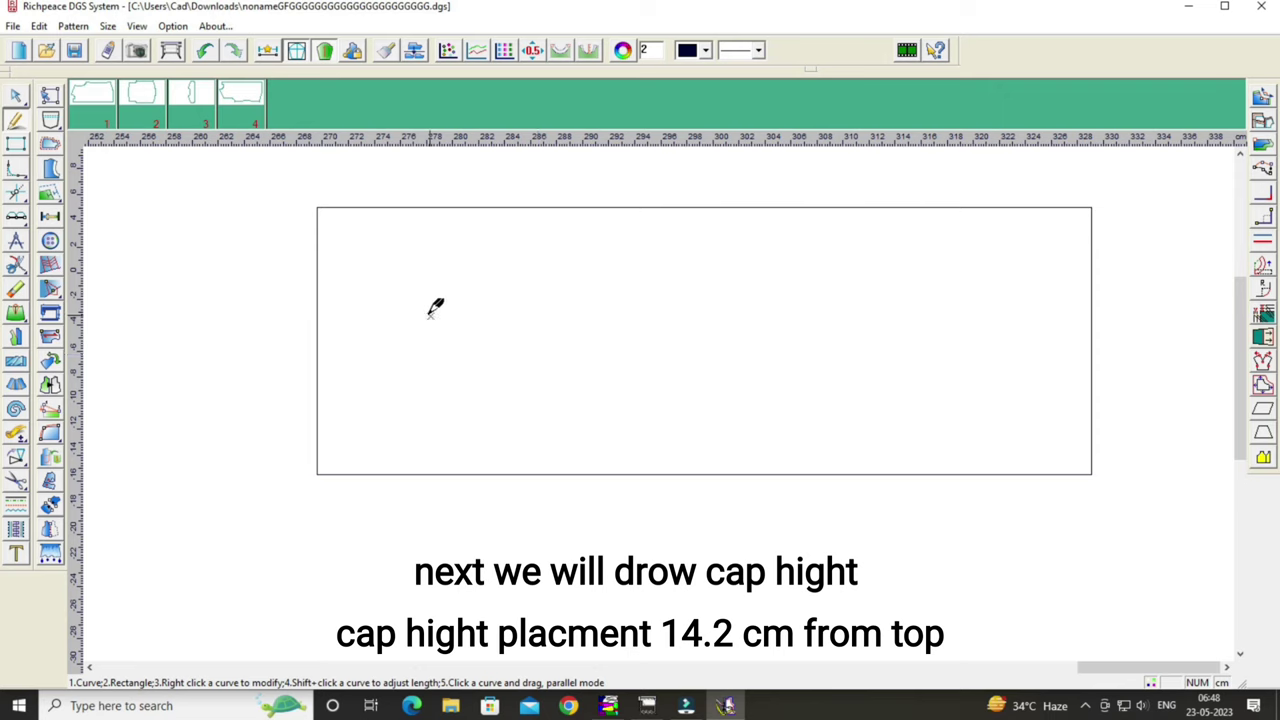
left_click(320, 257)
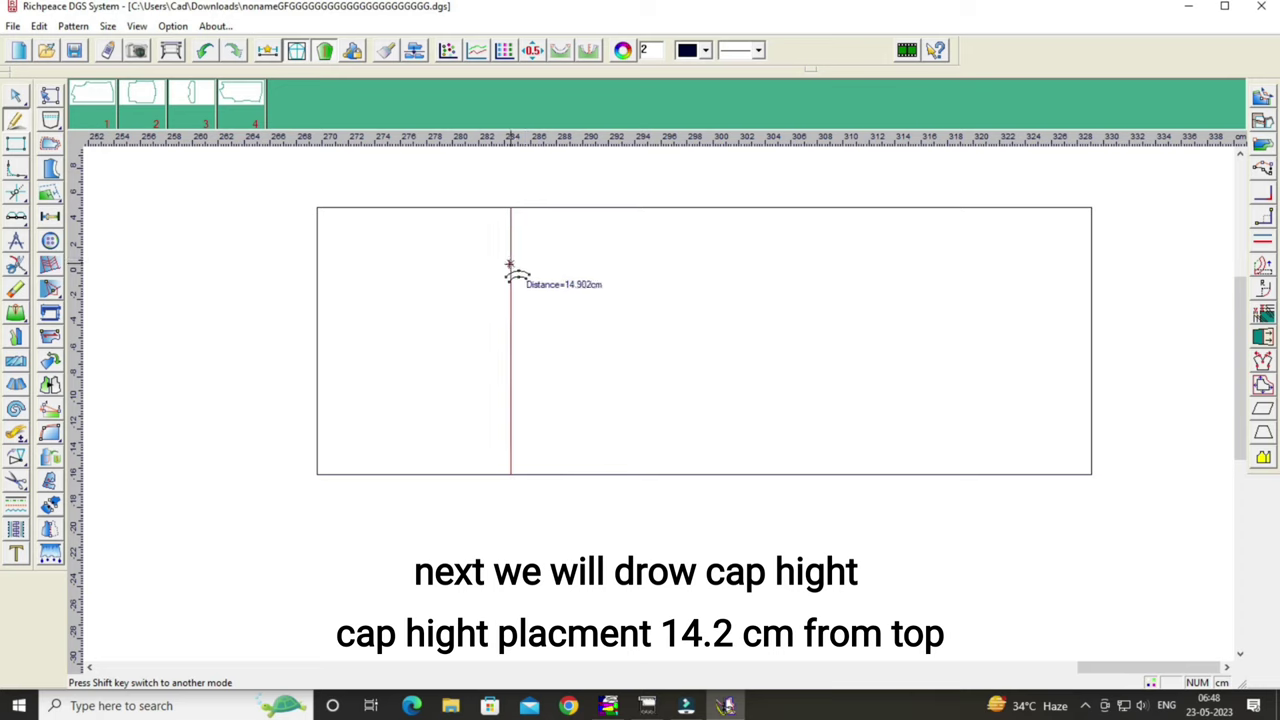
left_click(507, 266)
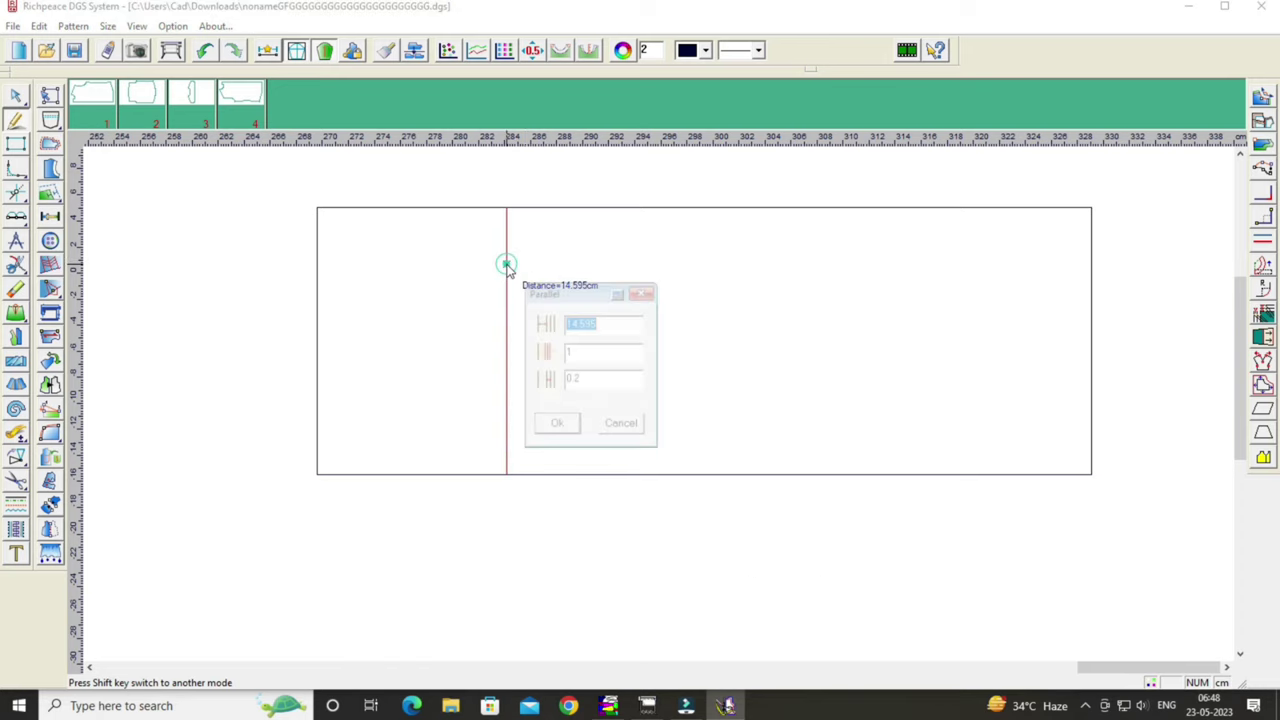
left_click(710, 292)
key("BackSpace")
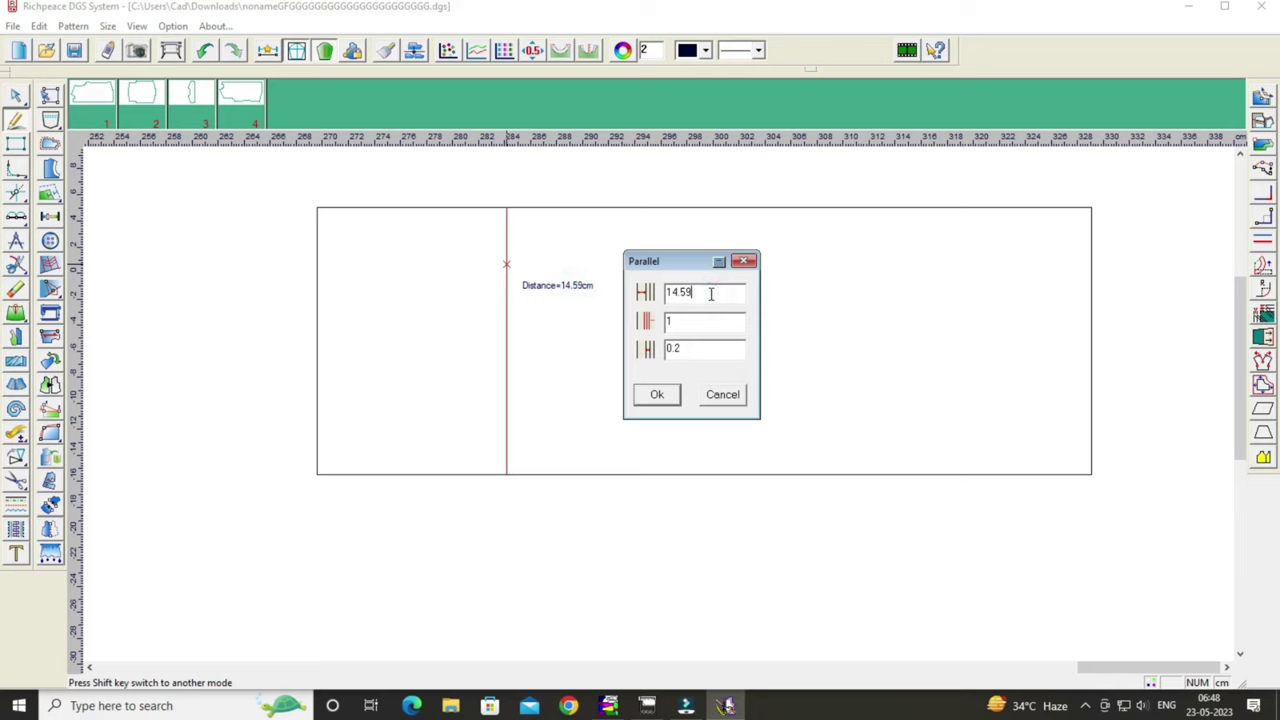
key("BackSpace")
key("BackSpace")
type("2")
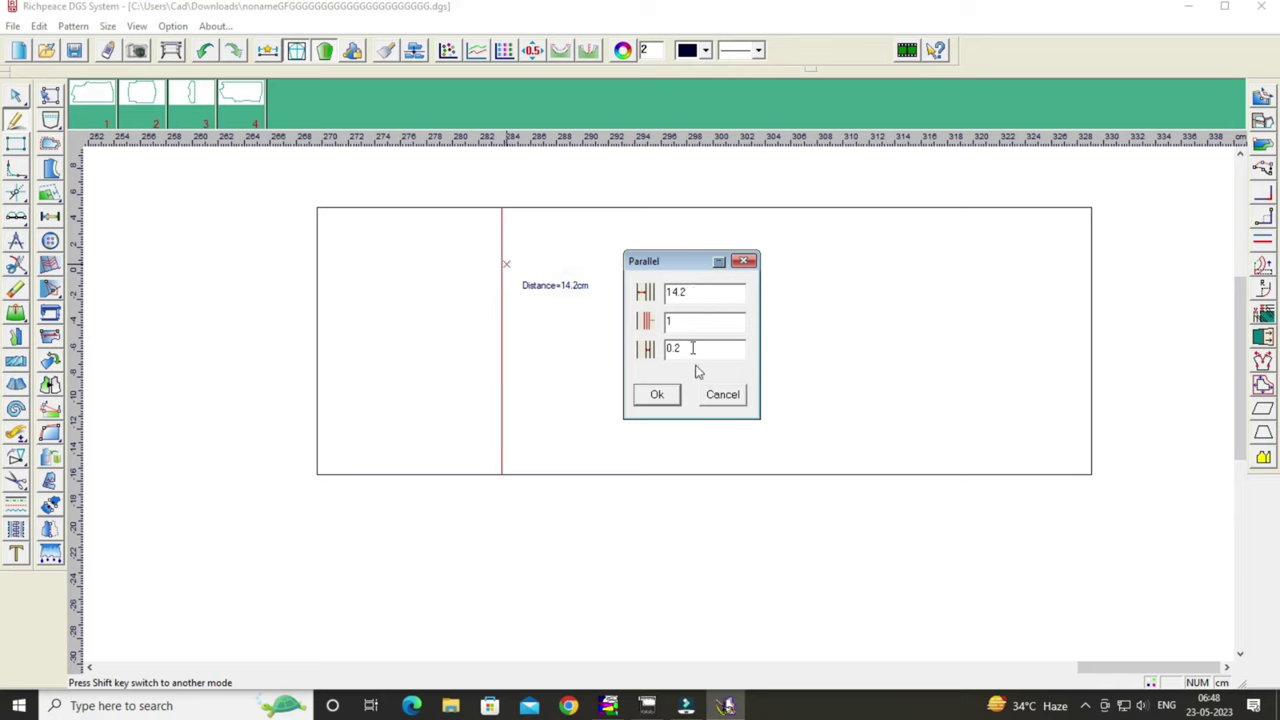
left_click(660, 396)
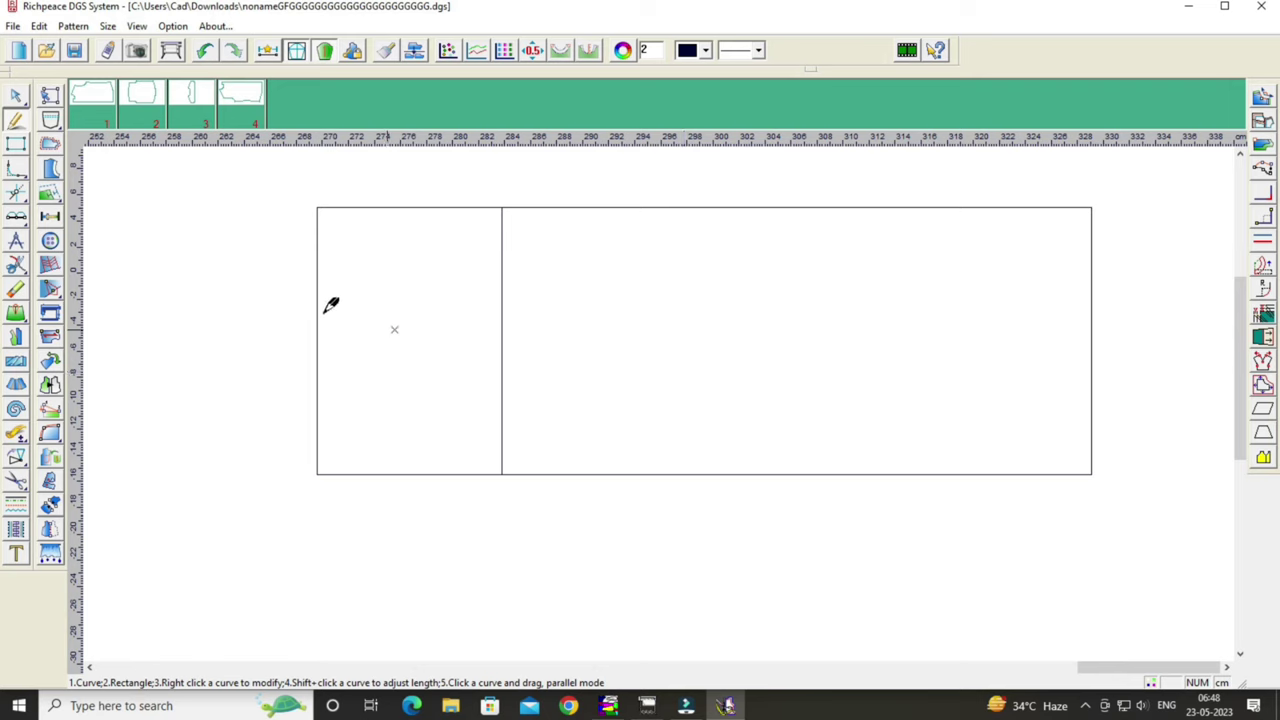
Draw a second line parallel to the rectangle's left edge at a distance of 30.5 cm.
left_click_drag(318, 300, 748, 315)
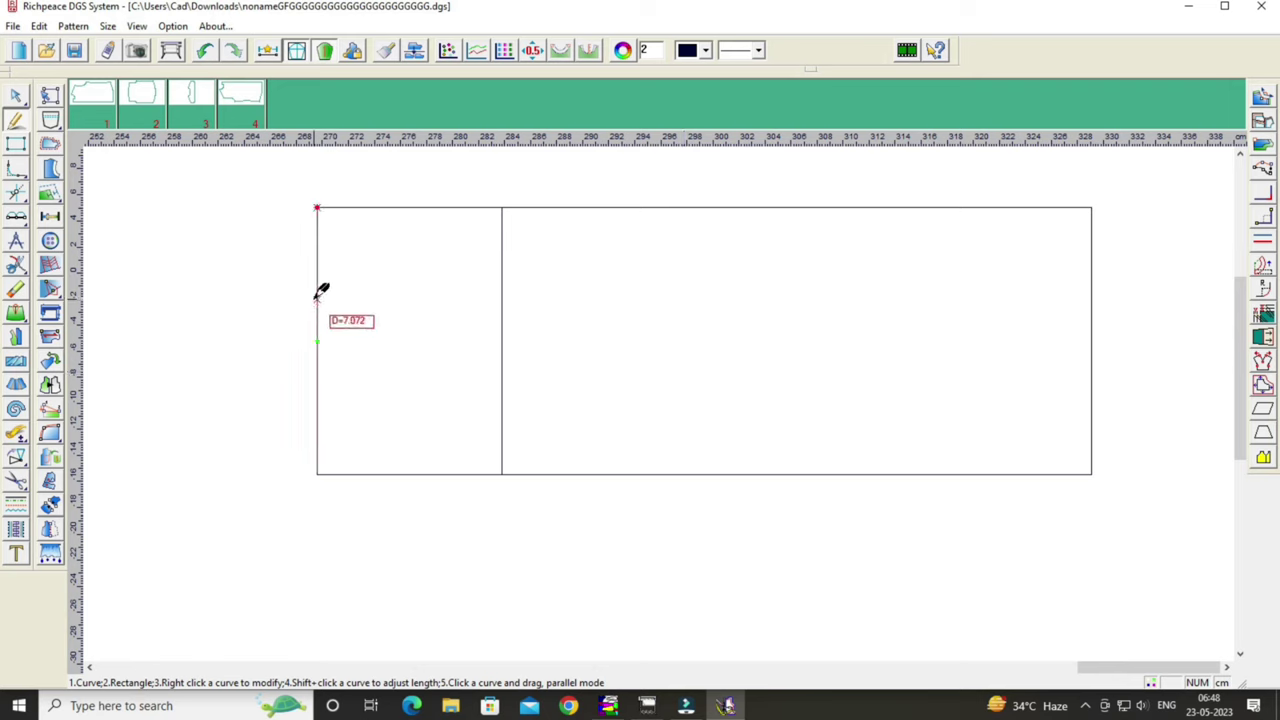
left_click(712, 306)
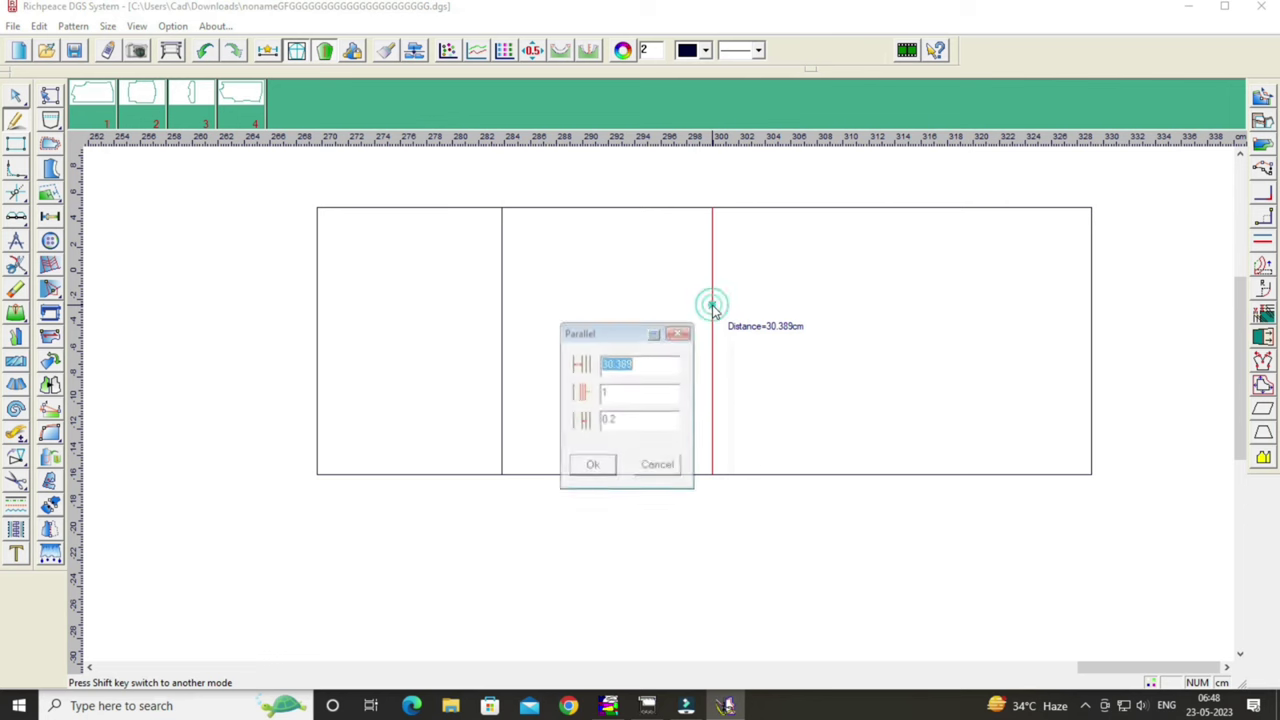
left_click_drag(620, 333, 914, 305)
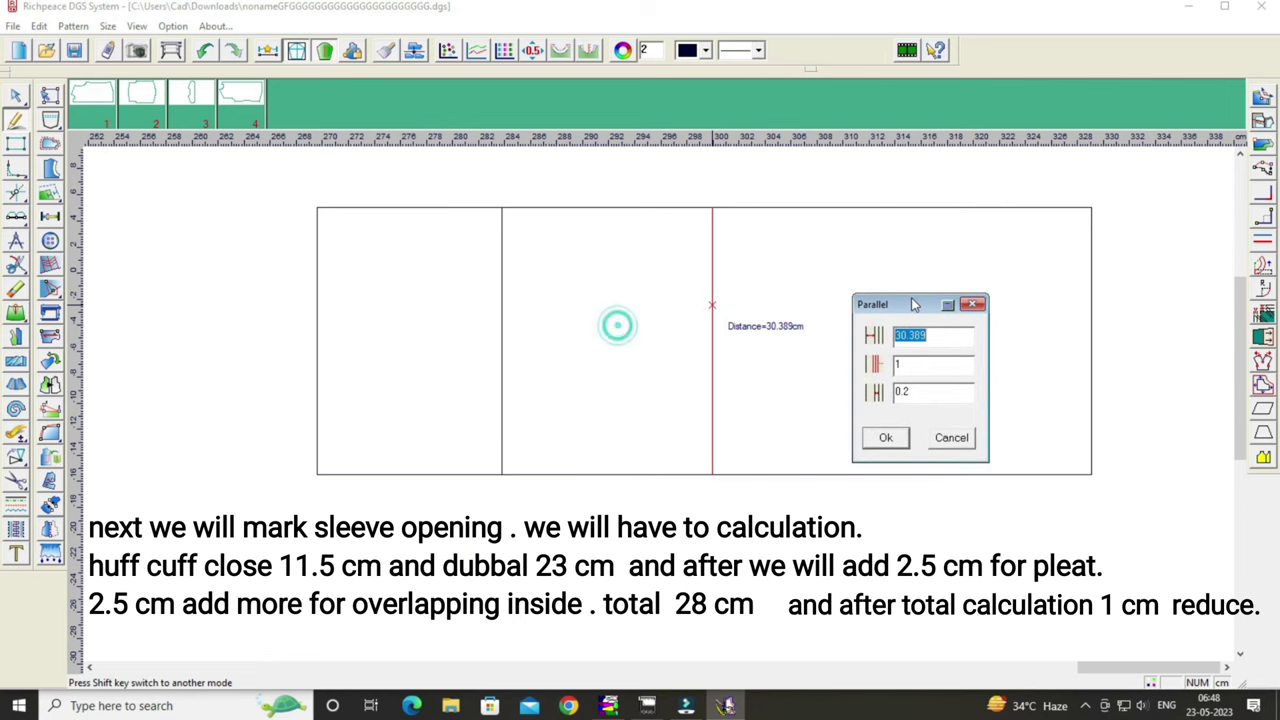
left_click(930, 336)
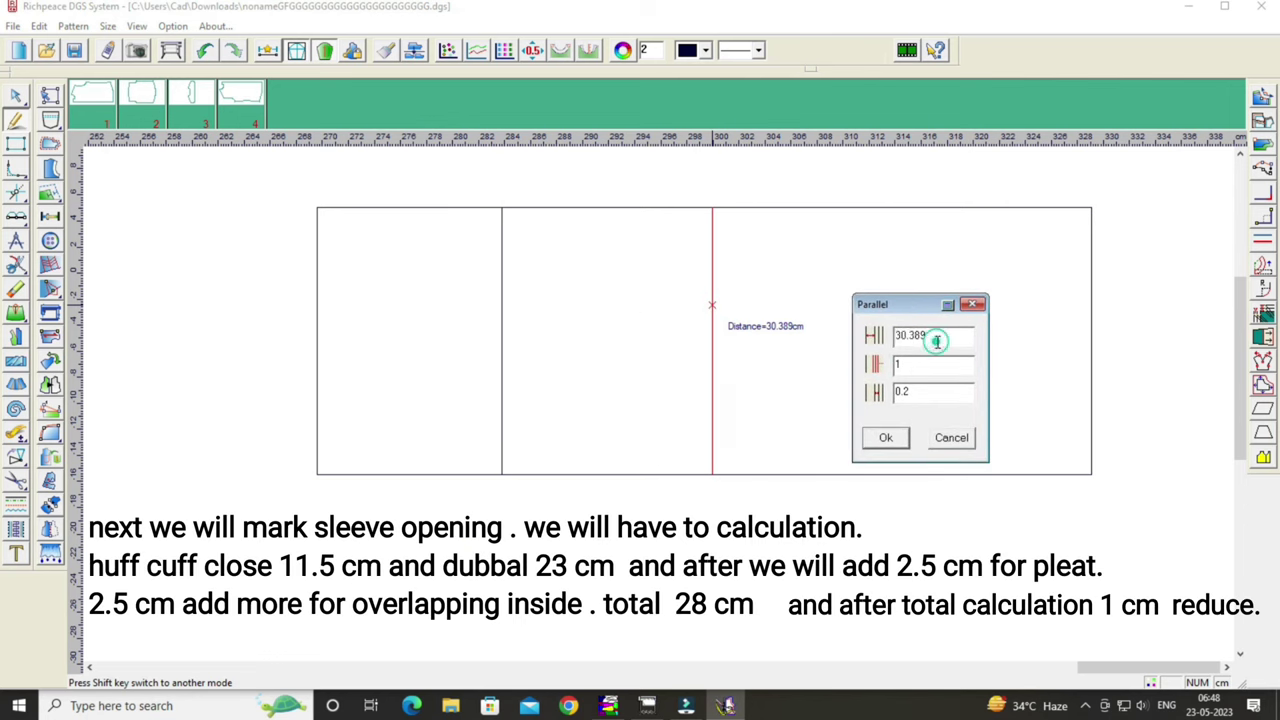
key("BackSpace")
key("BackSpace")
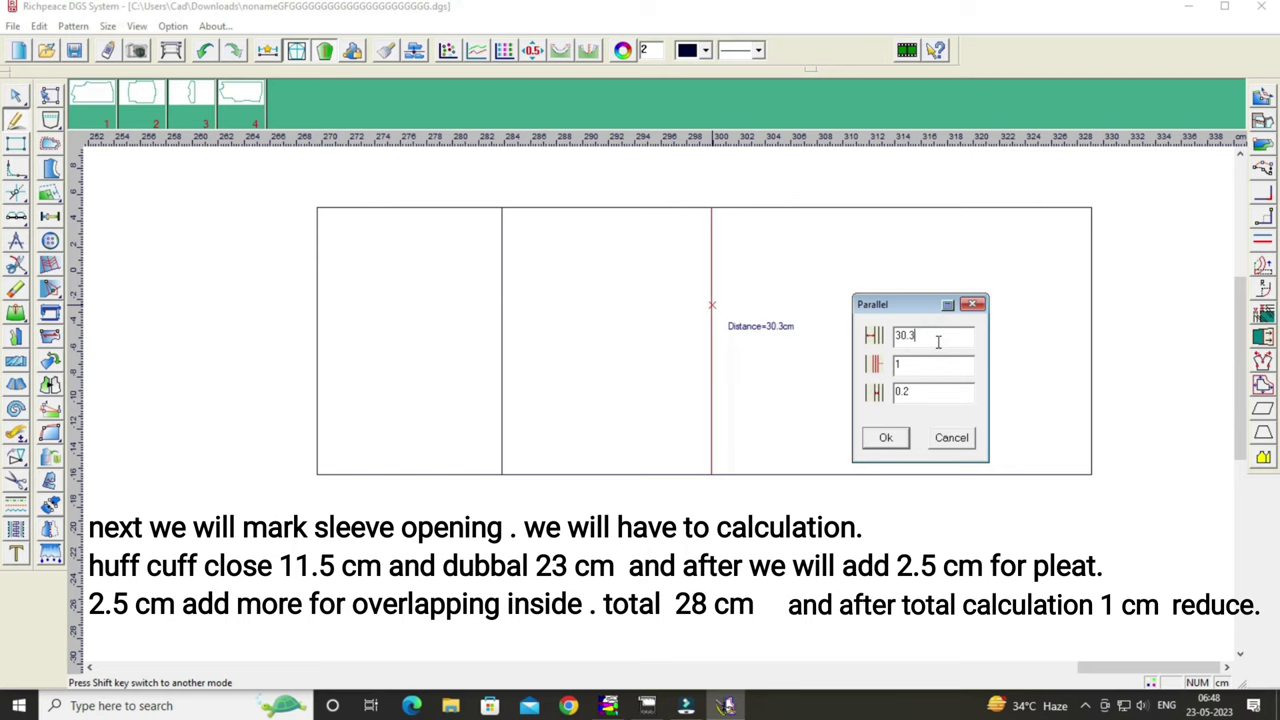
key("BackSpace")
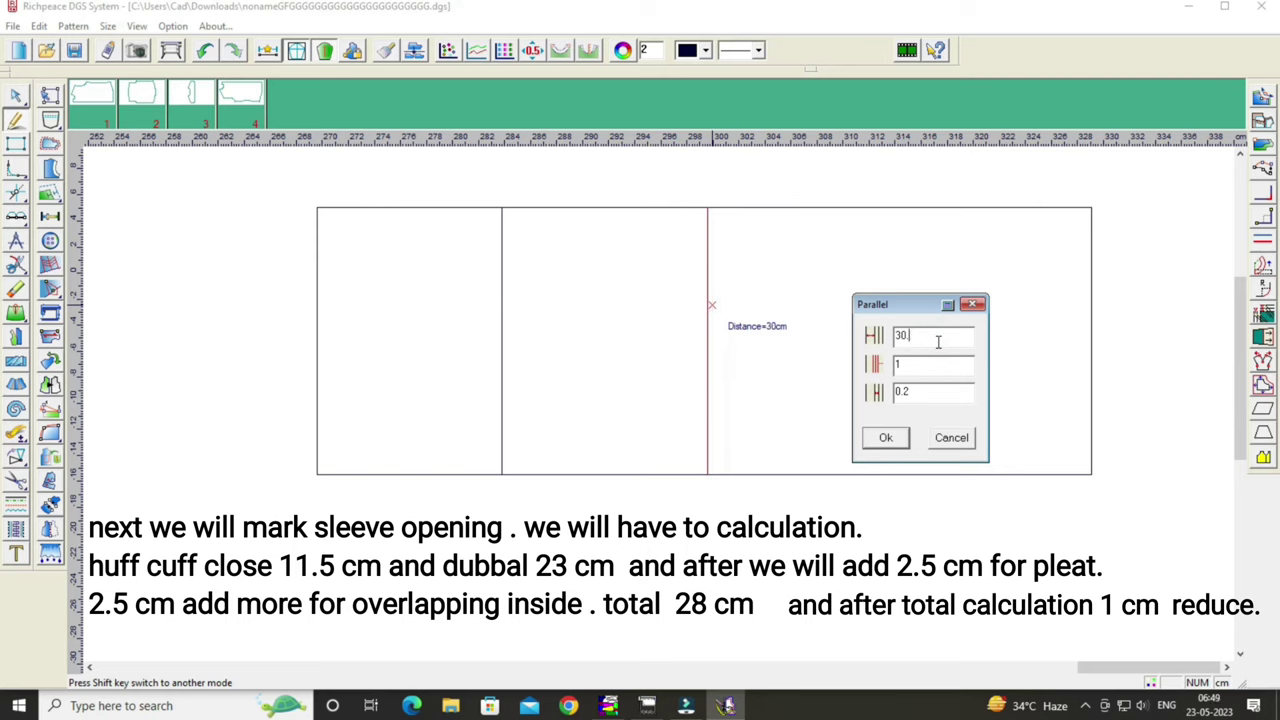
type("5")
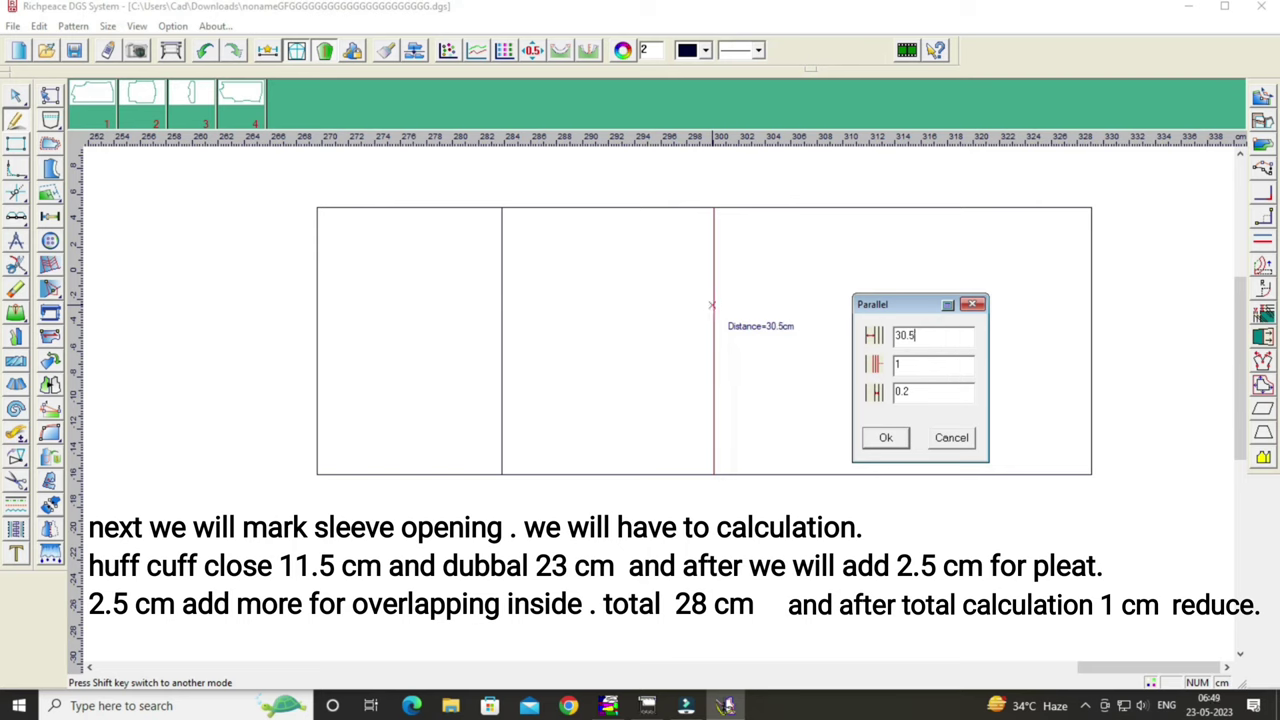
left_click(885, 440)
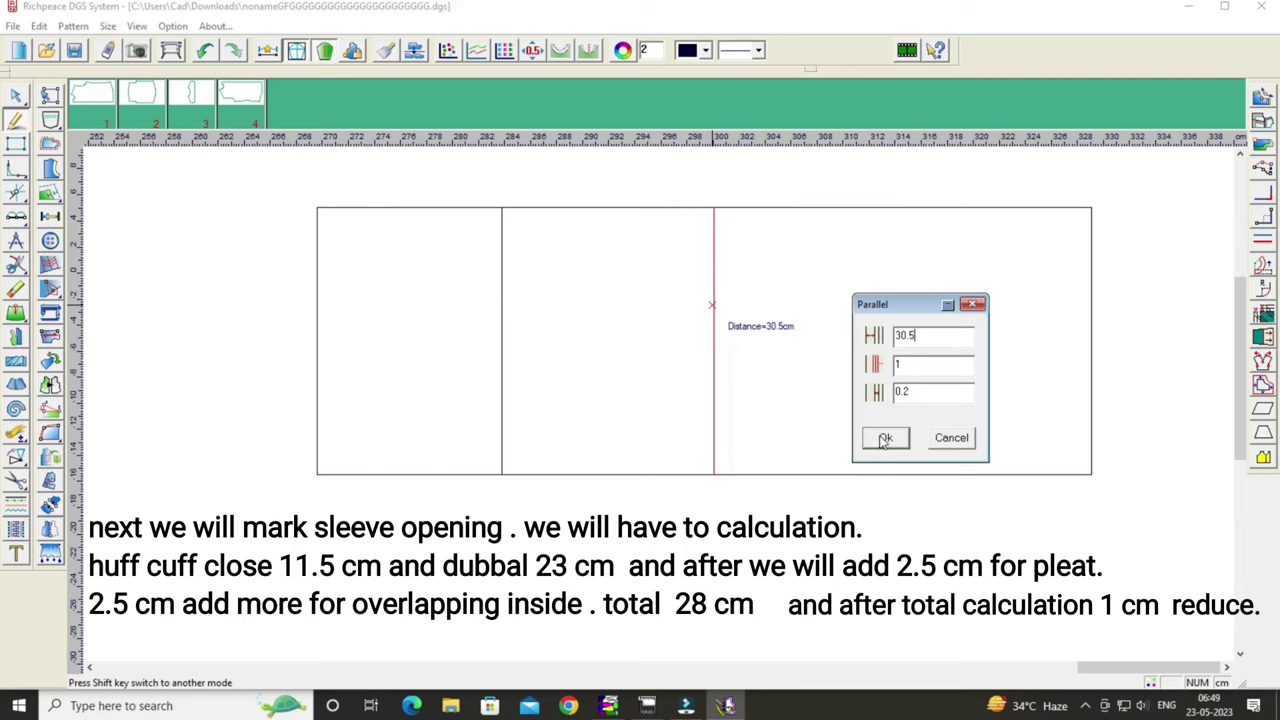
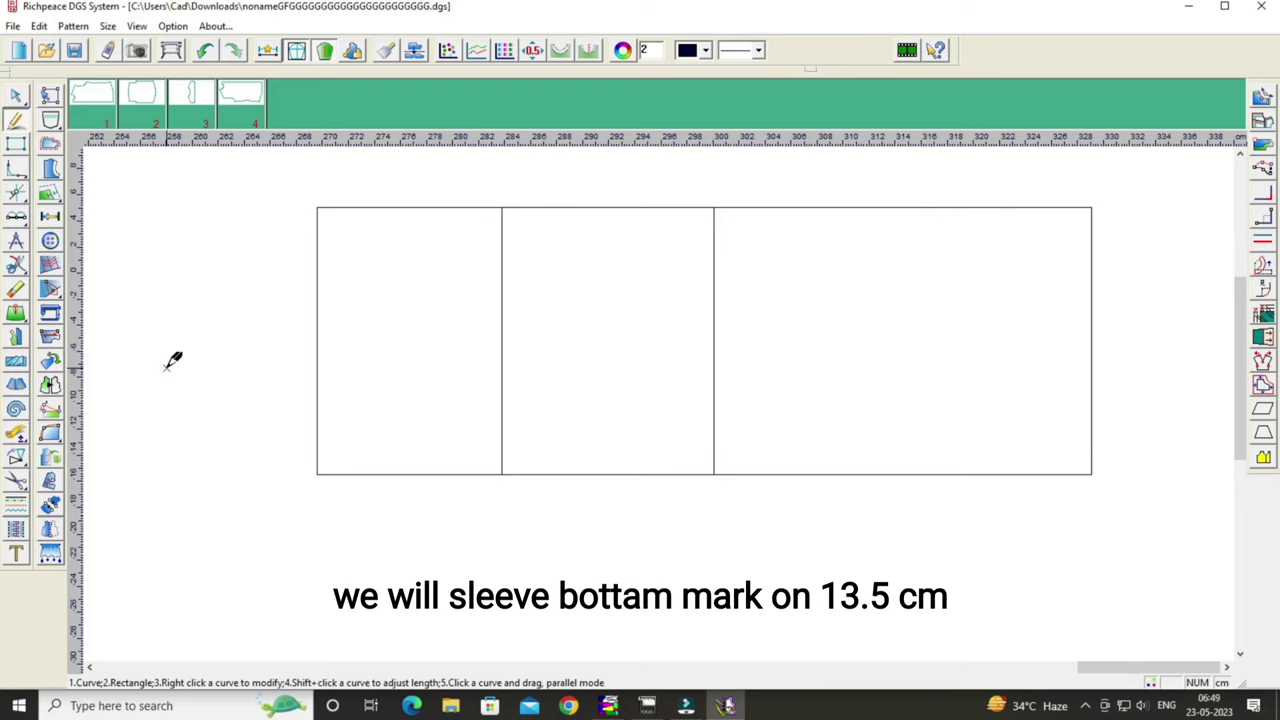
Mark a point 13.5 cm up from the sleeve draft's bottom-right corner.
left_click(16, 192)
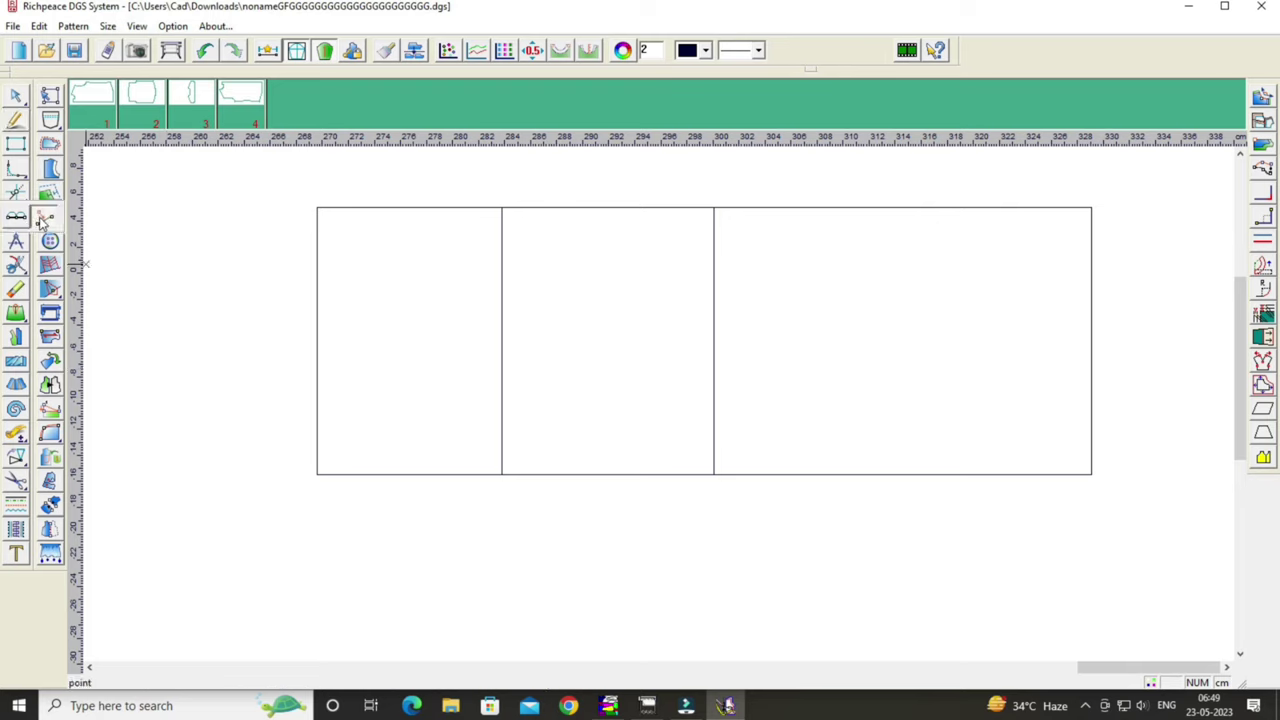
left_click(1092, 476)
left_click_drag(985, 370, 939, 341)
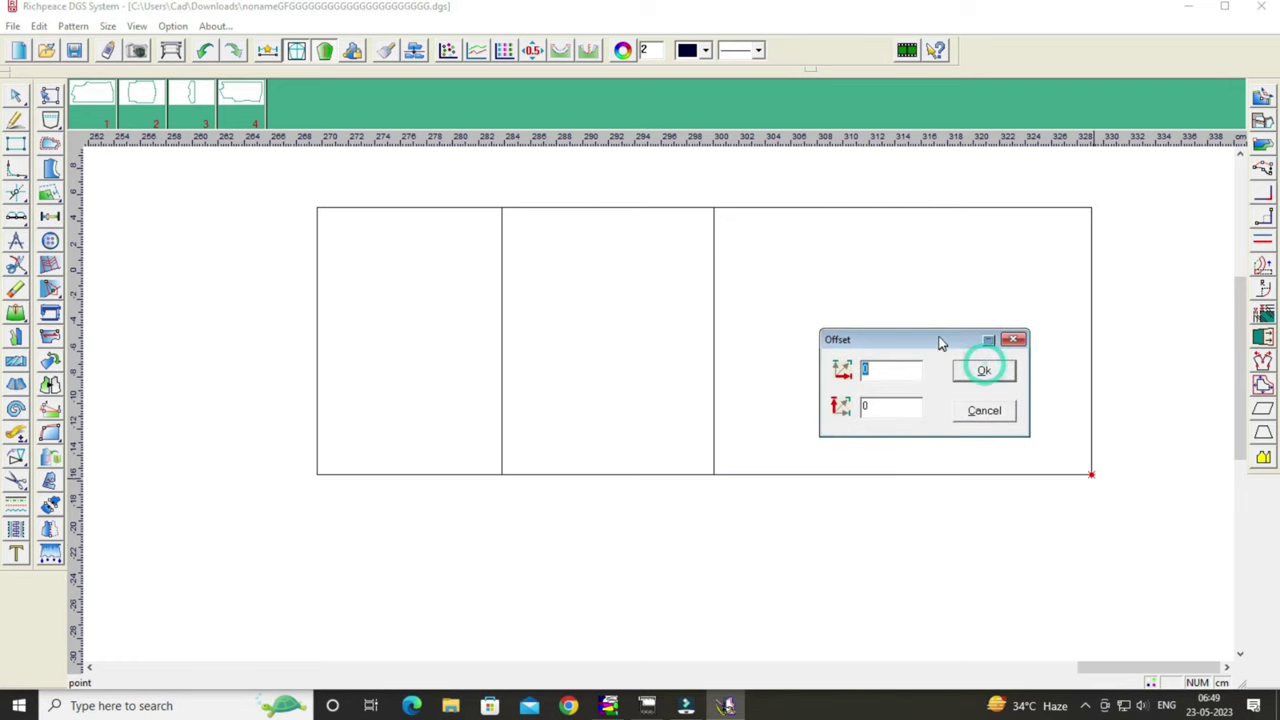
key("BackSpace")
type("13.5")
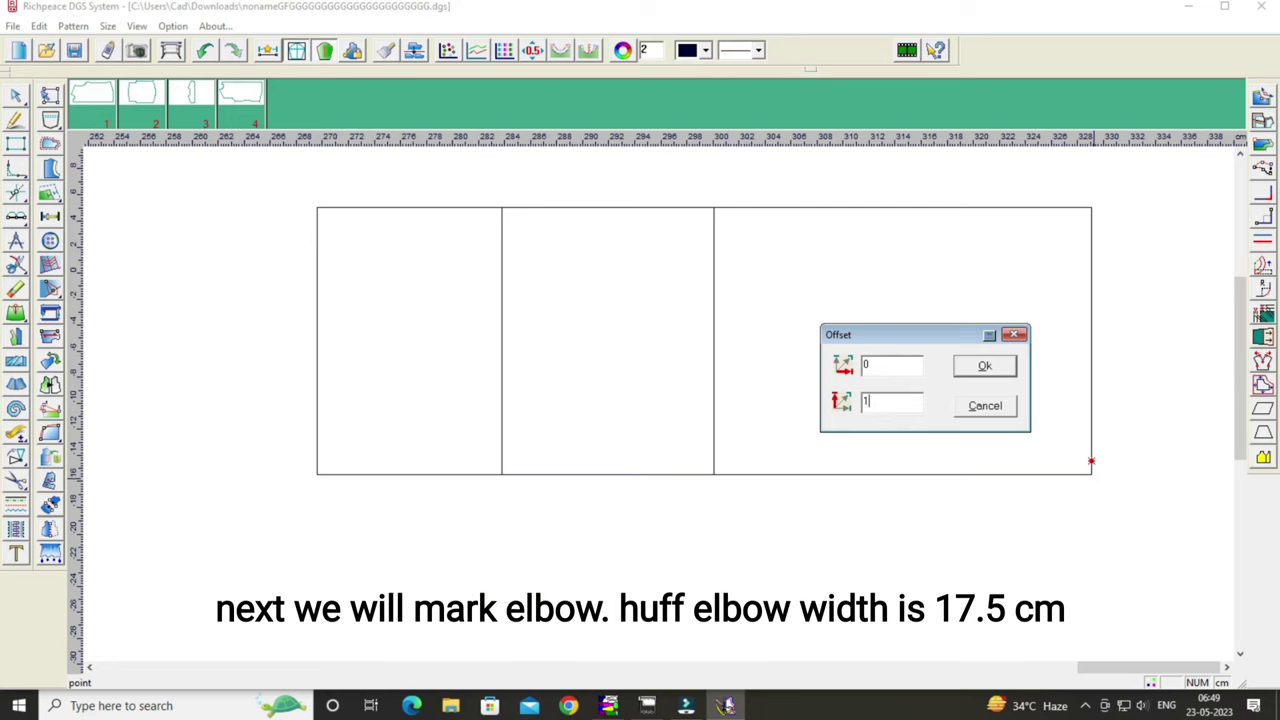
left_click(993, 370)
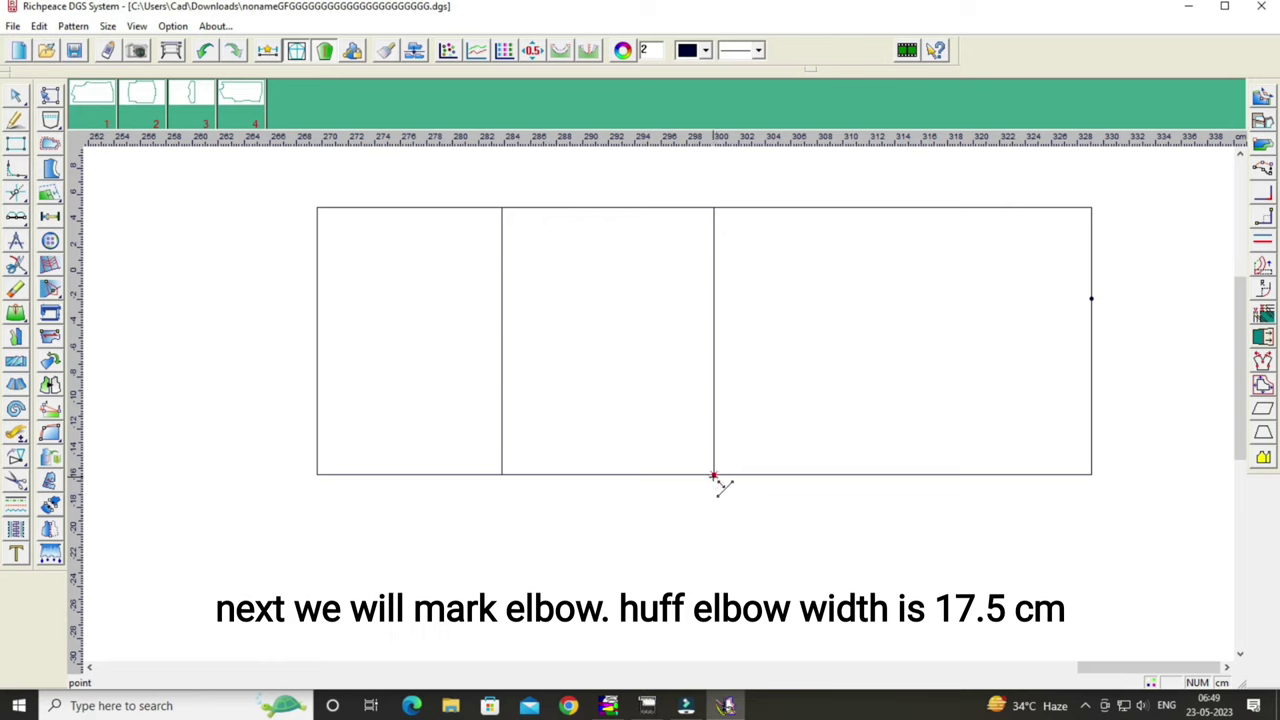
Start a 17.5 cm vertical offset from the middle line's bottom for the elbow.
left_click(714, 474)
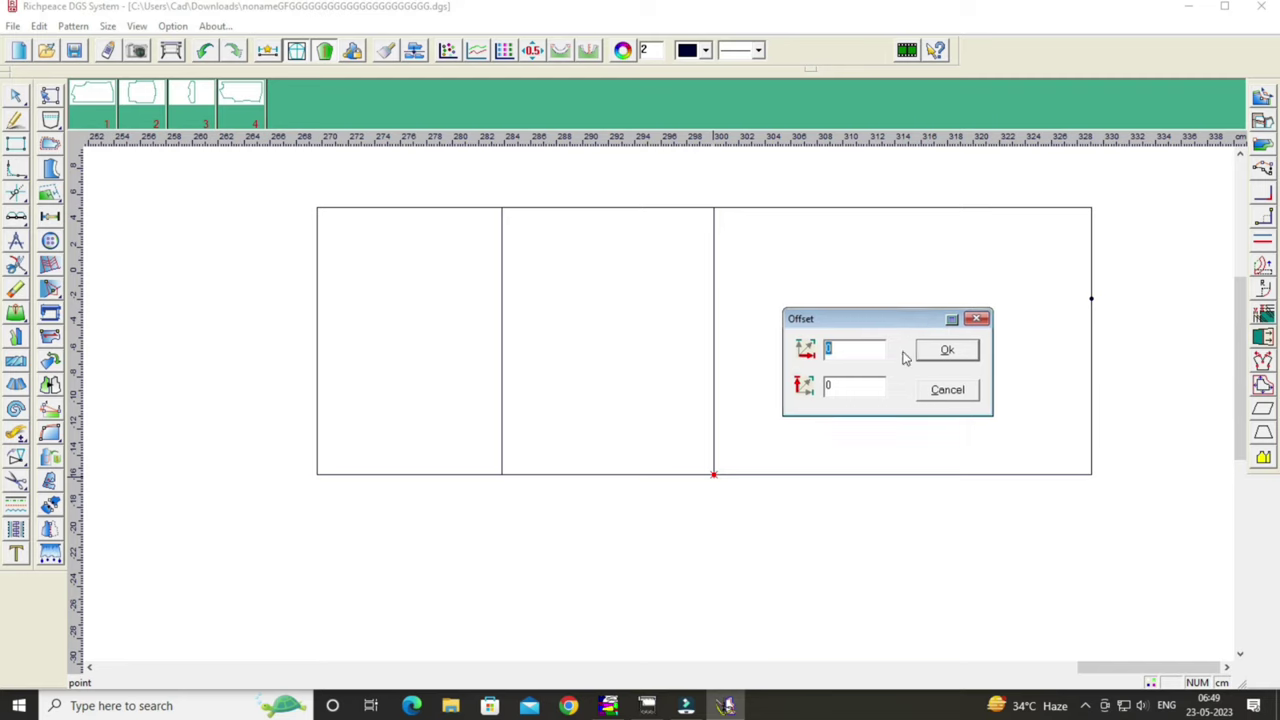
left_click(842, 394)
key("BackSpace")
Place the 17.5 cm elbow point and draw a sloping line from the right-edge mark through it to the cap top.
left_click(964, 352)
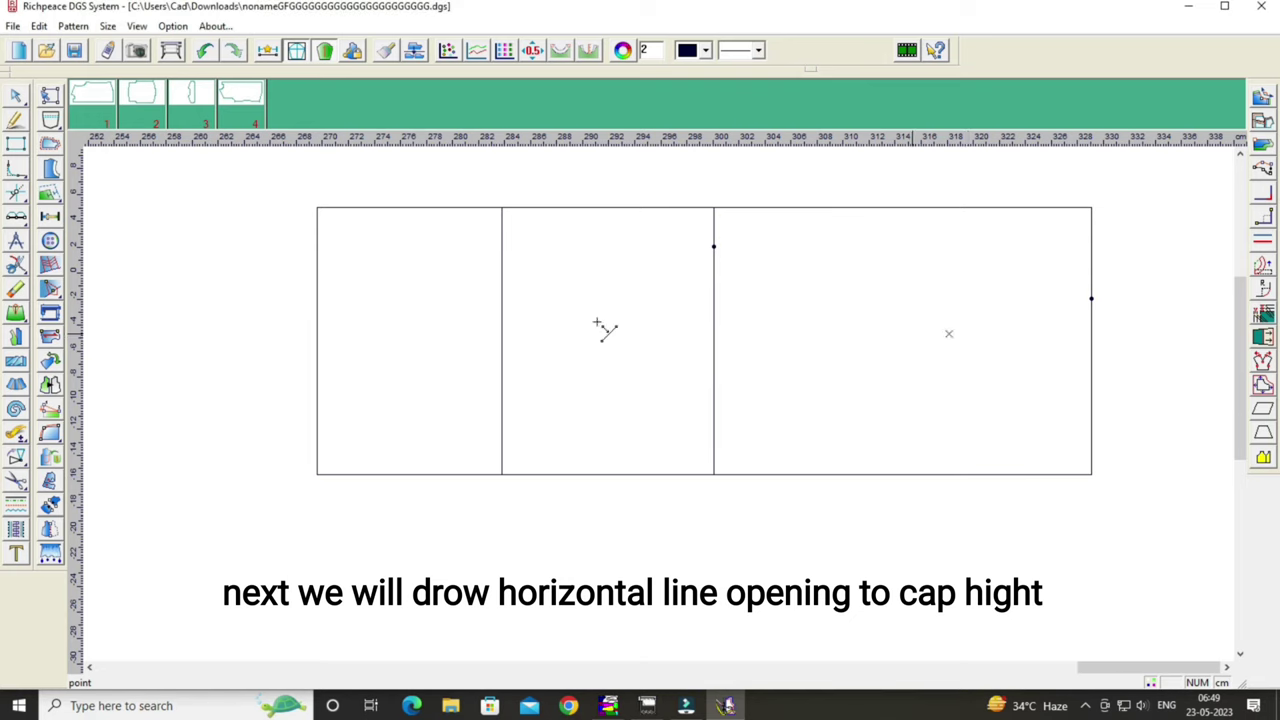
left_click(14, 120)
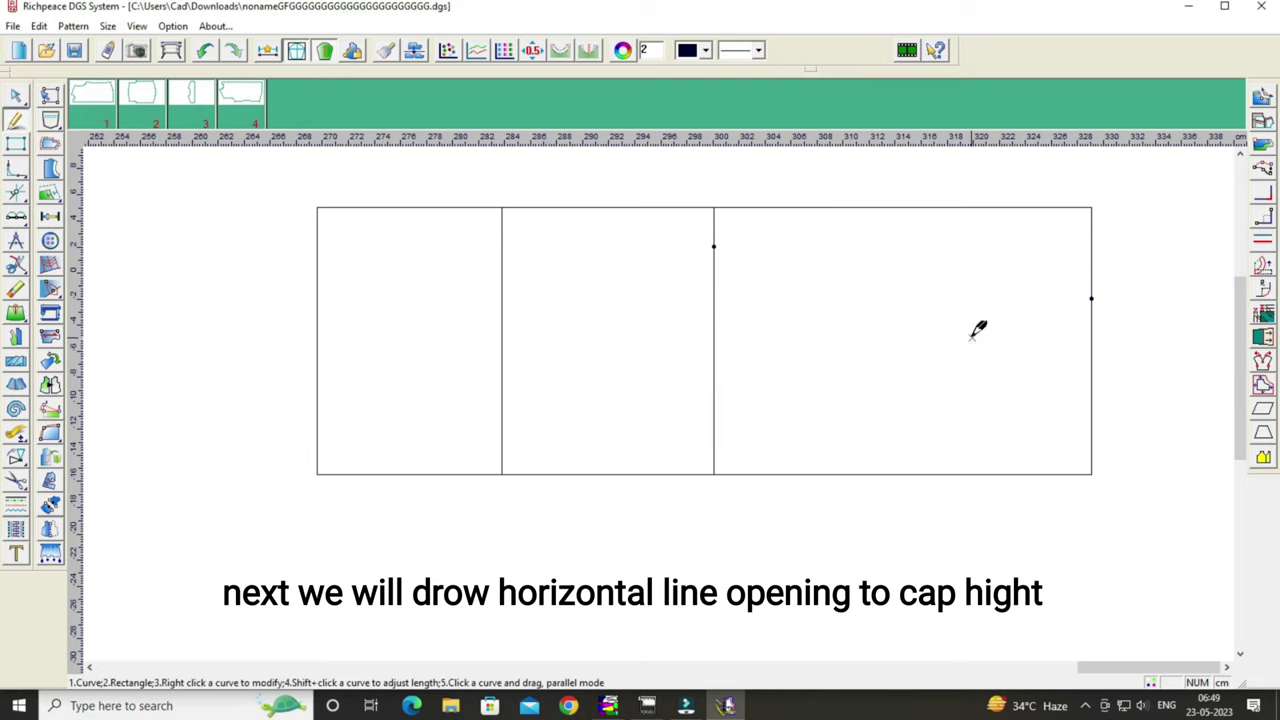
left_click(1092, 297)
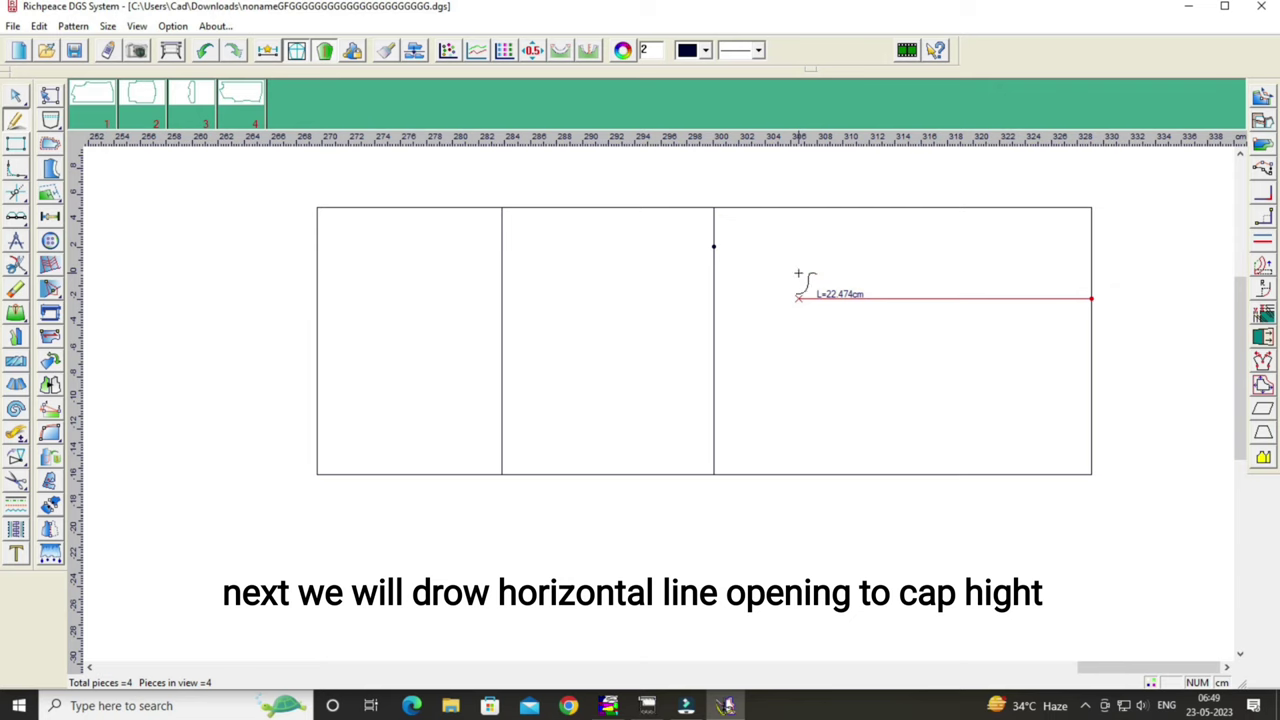
left_click(714, 246)
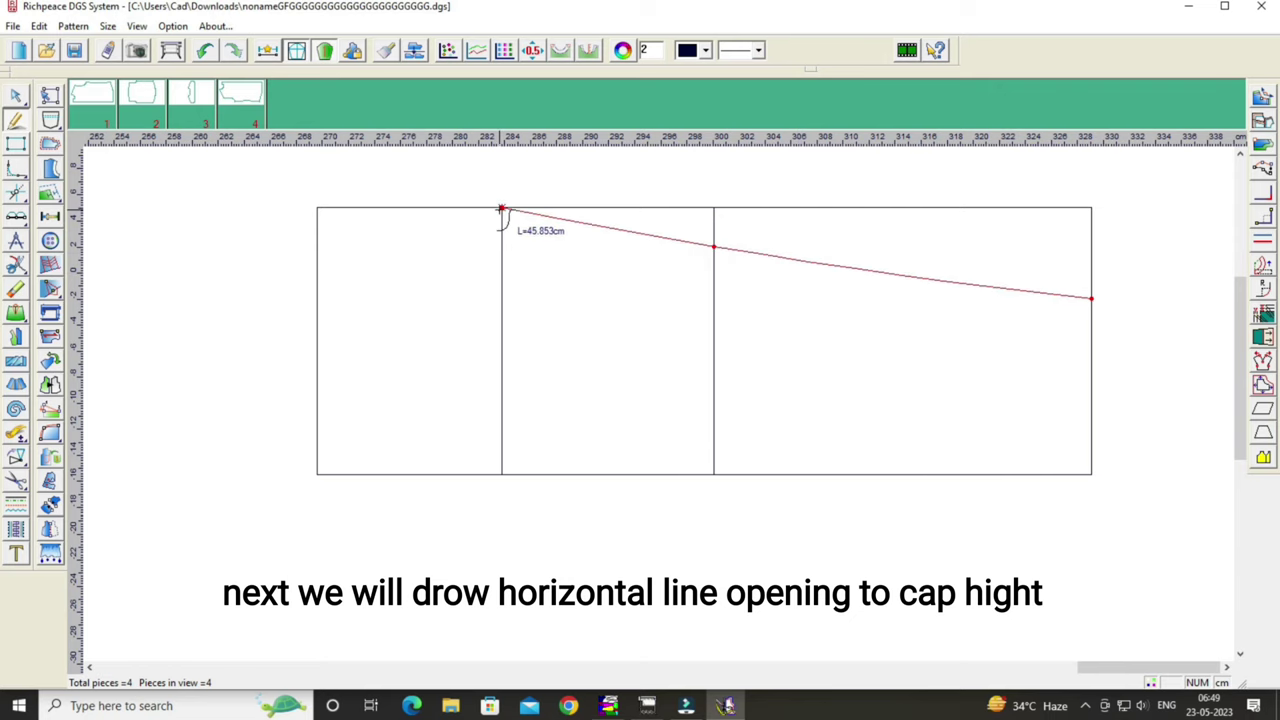
left_click(502, 208)
right_click(502, 208)
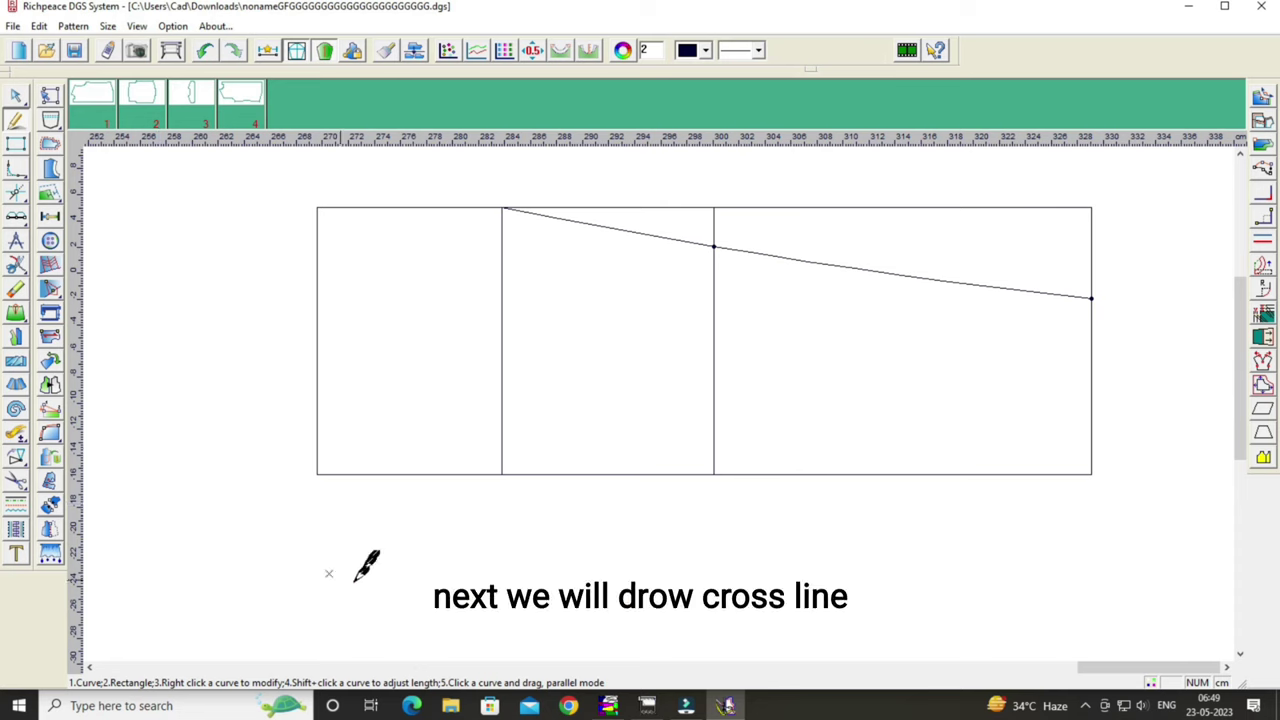
Draw a cross line from the lower-left corner up to the cap top.
left_click(318, 473)
left_click(502, 208)
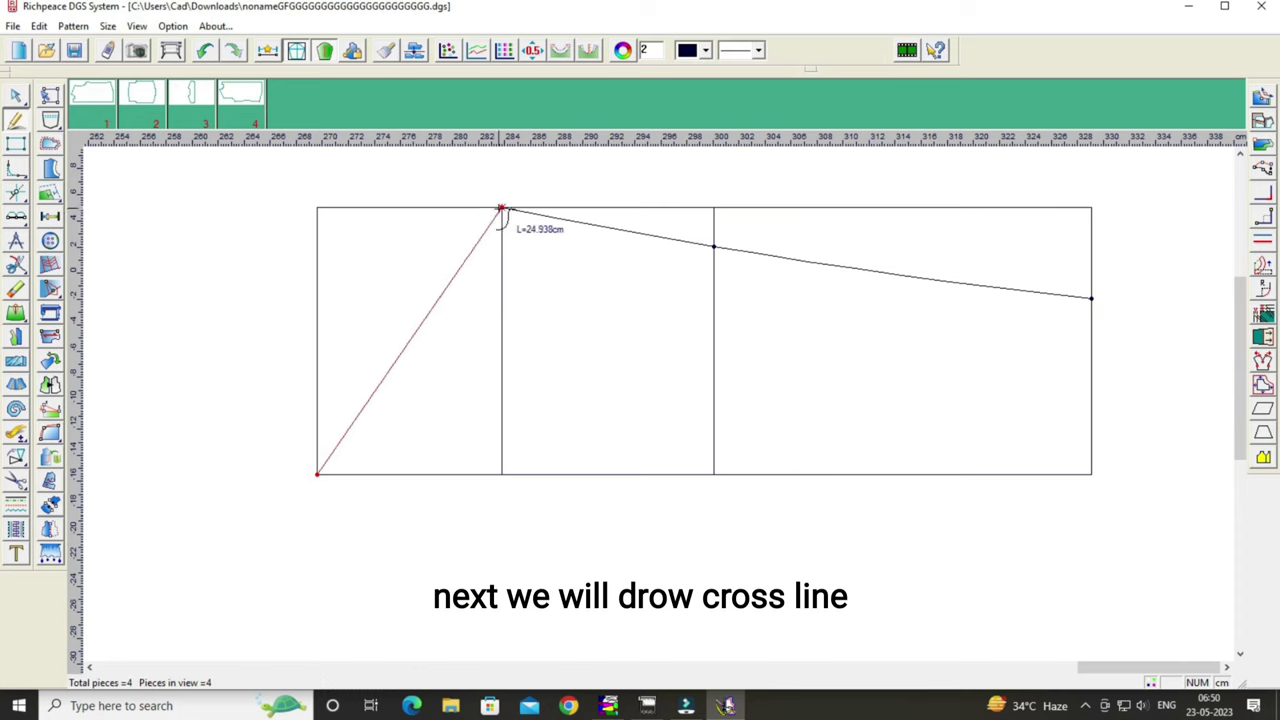
right_click(655, 307)
left_click(666, 321)
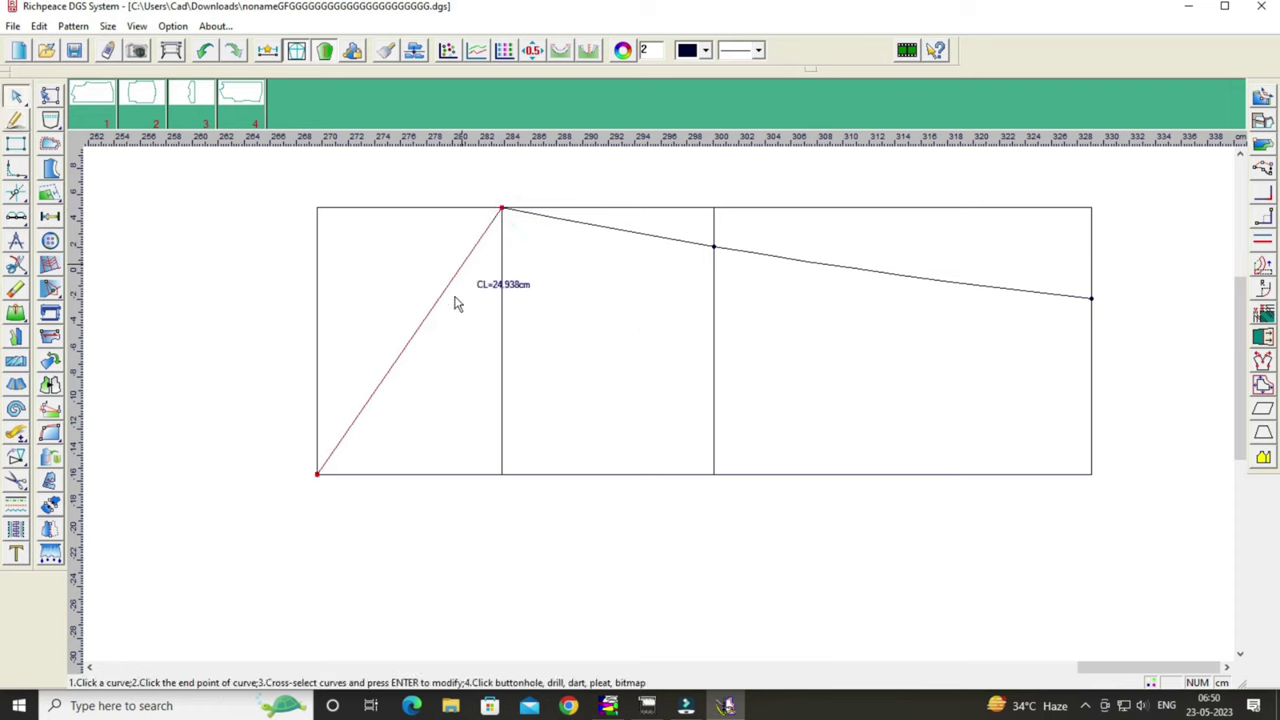
Bend the cross line into a front sleeve-cap curve about 26.223 cm long.
left_click(389, 379)
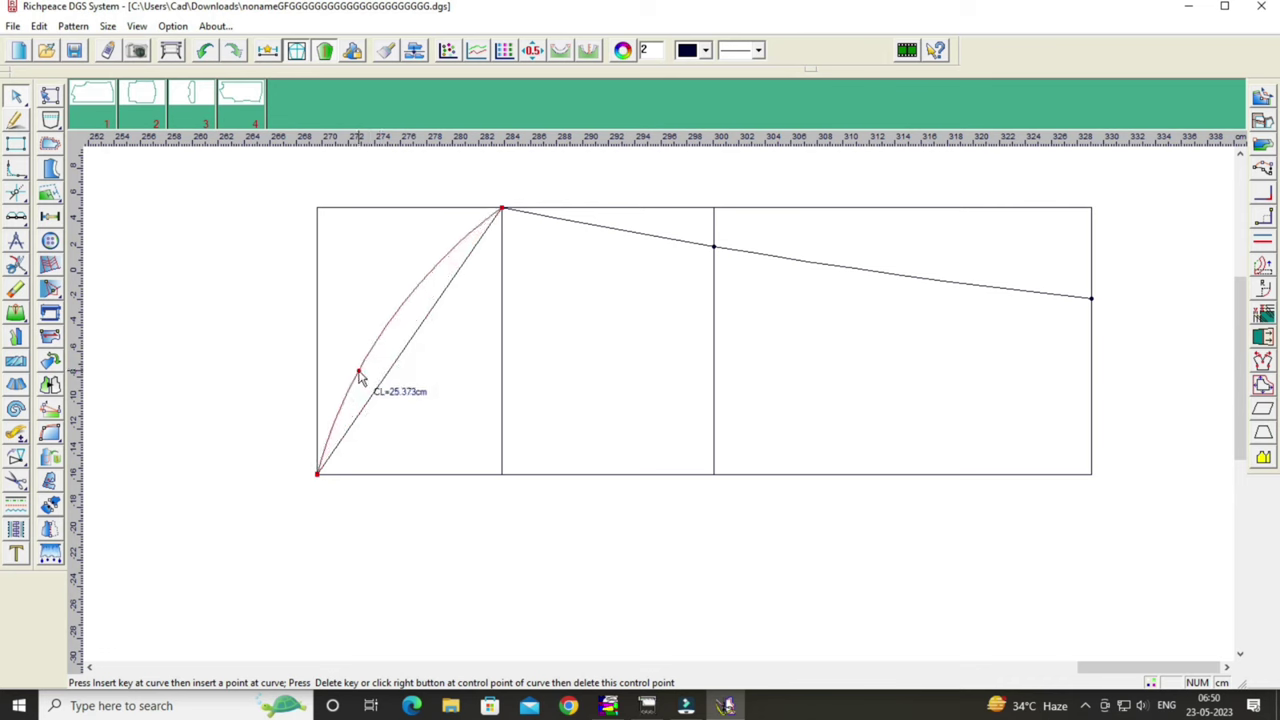
left_click(348, 364)
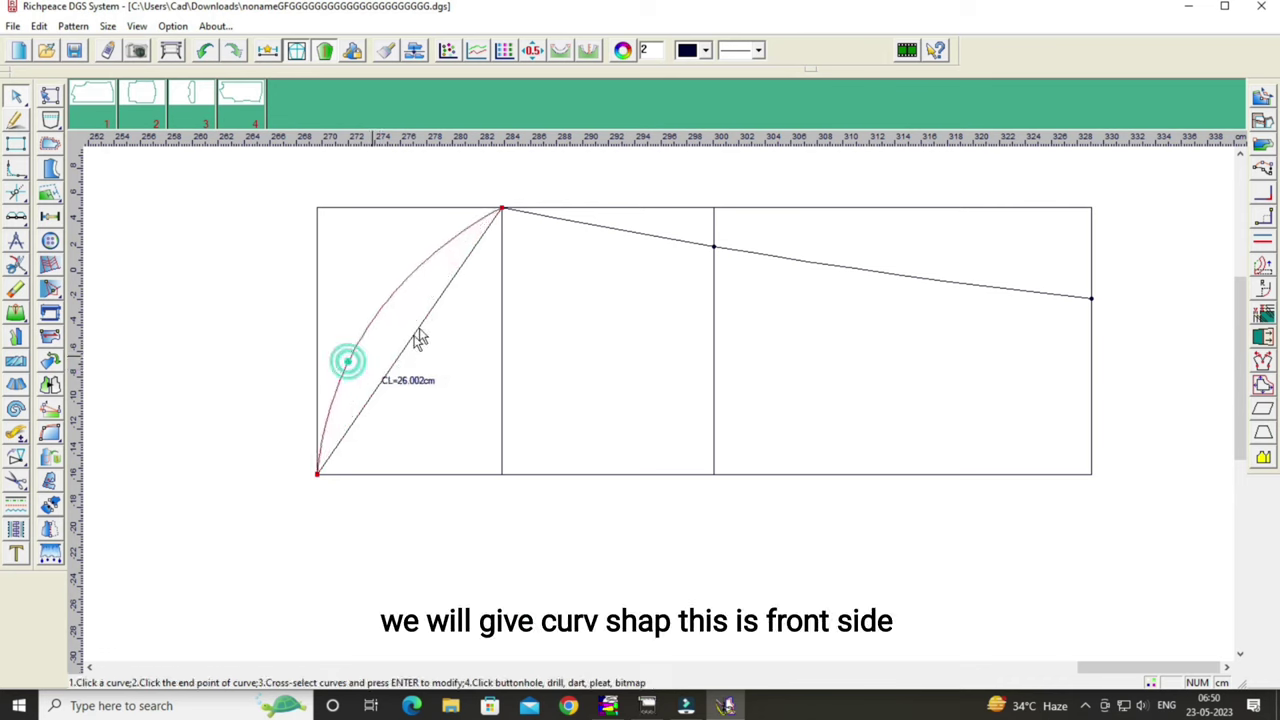
left_click(436, 256)
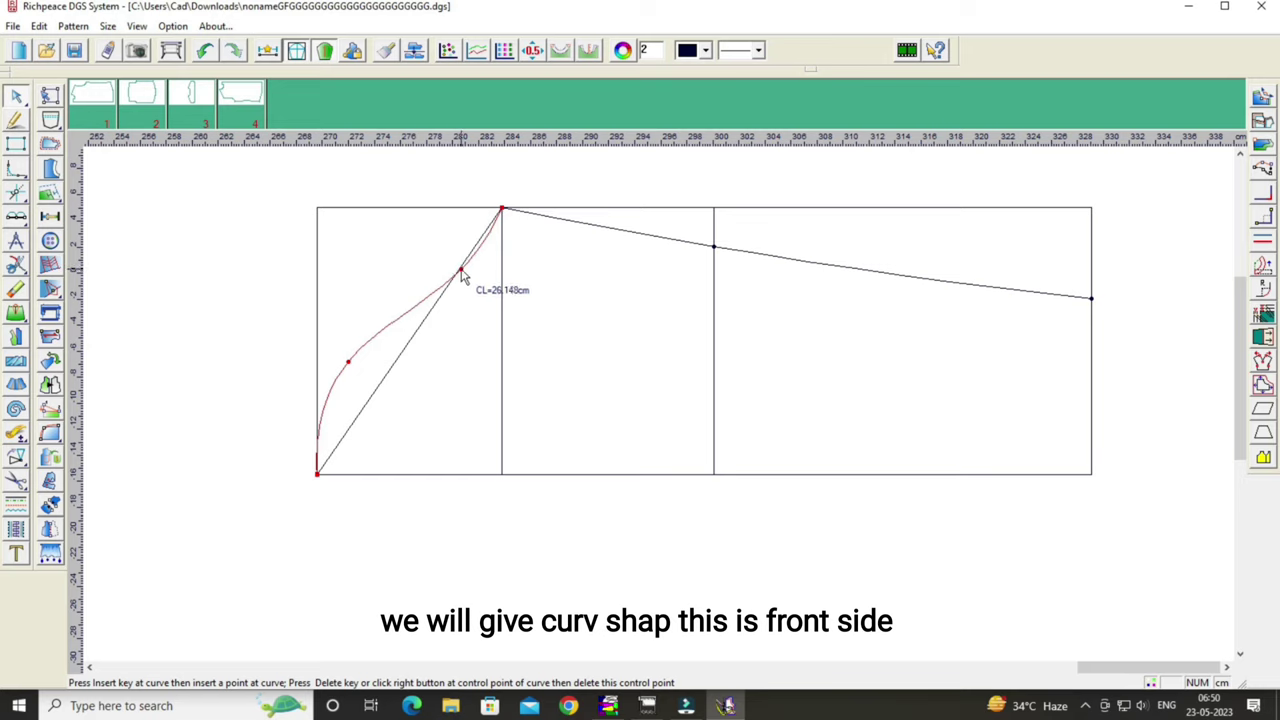
left_click(461, 272)
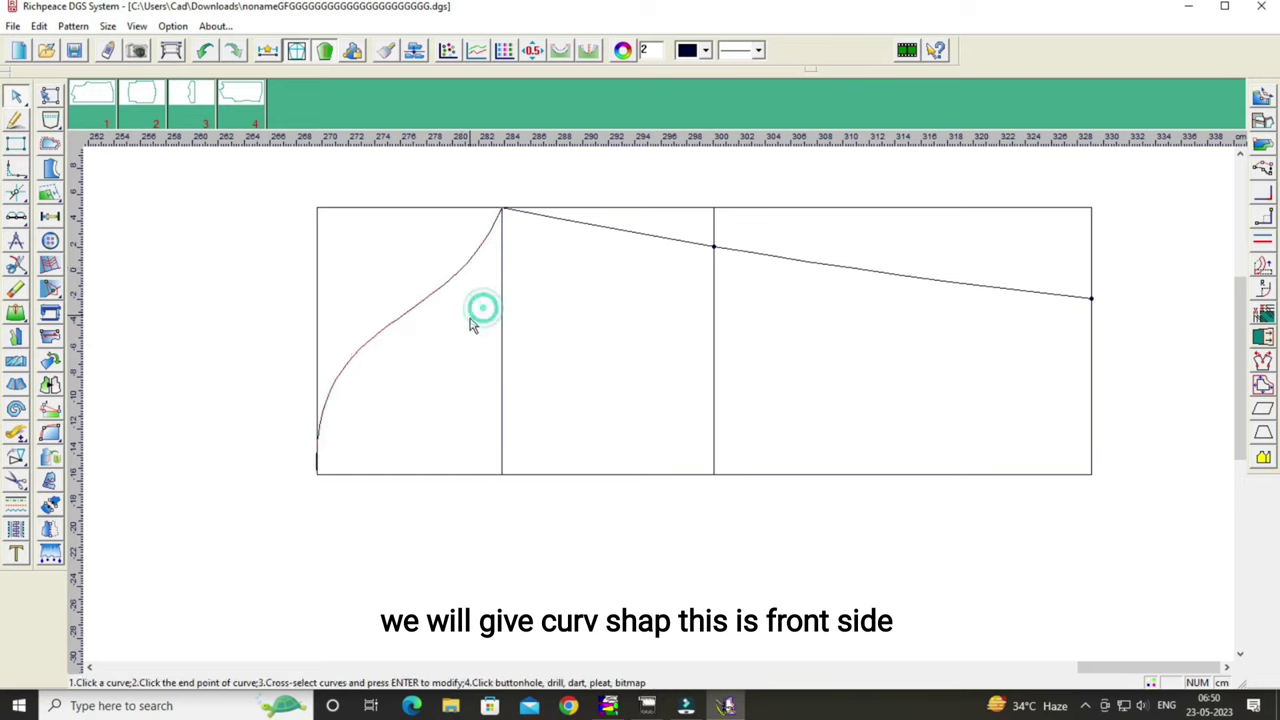
left_click(350, 364)
left_click(350, 363)
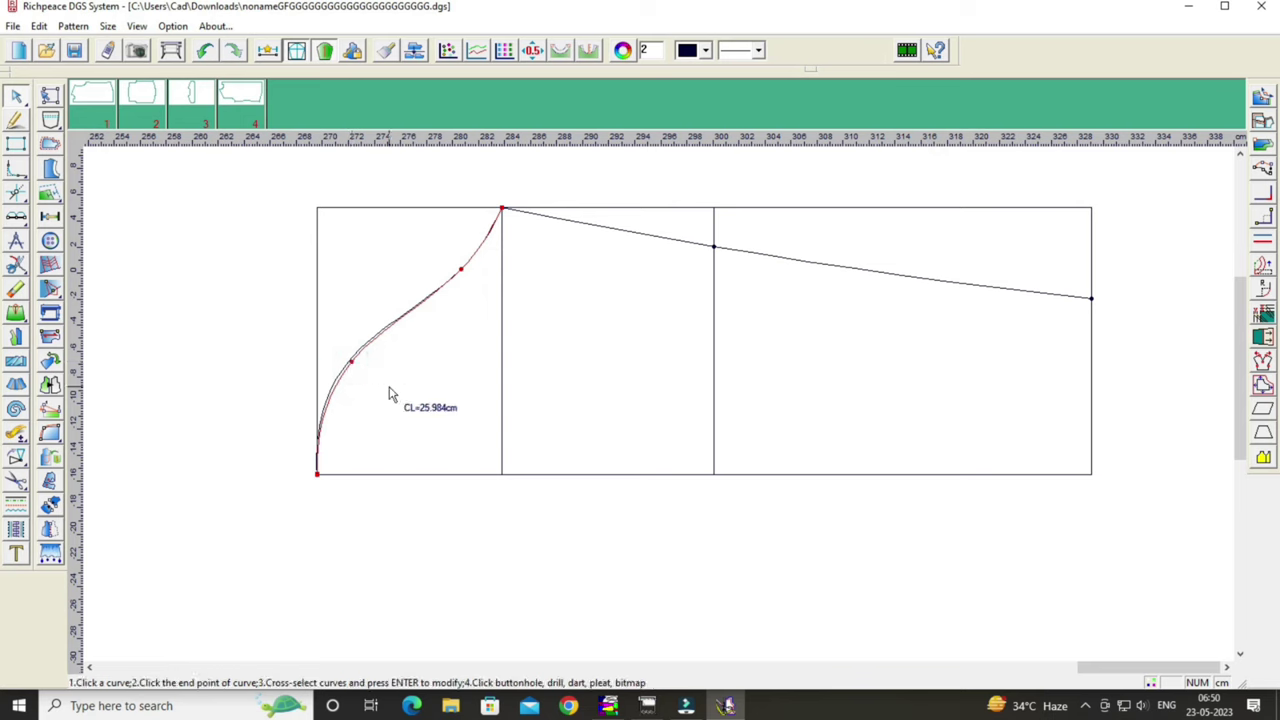
left_click(461, 271)
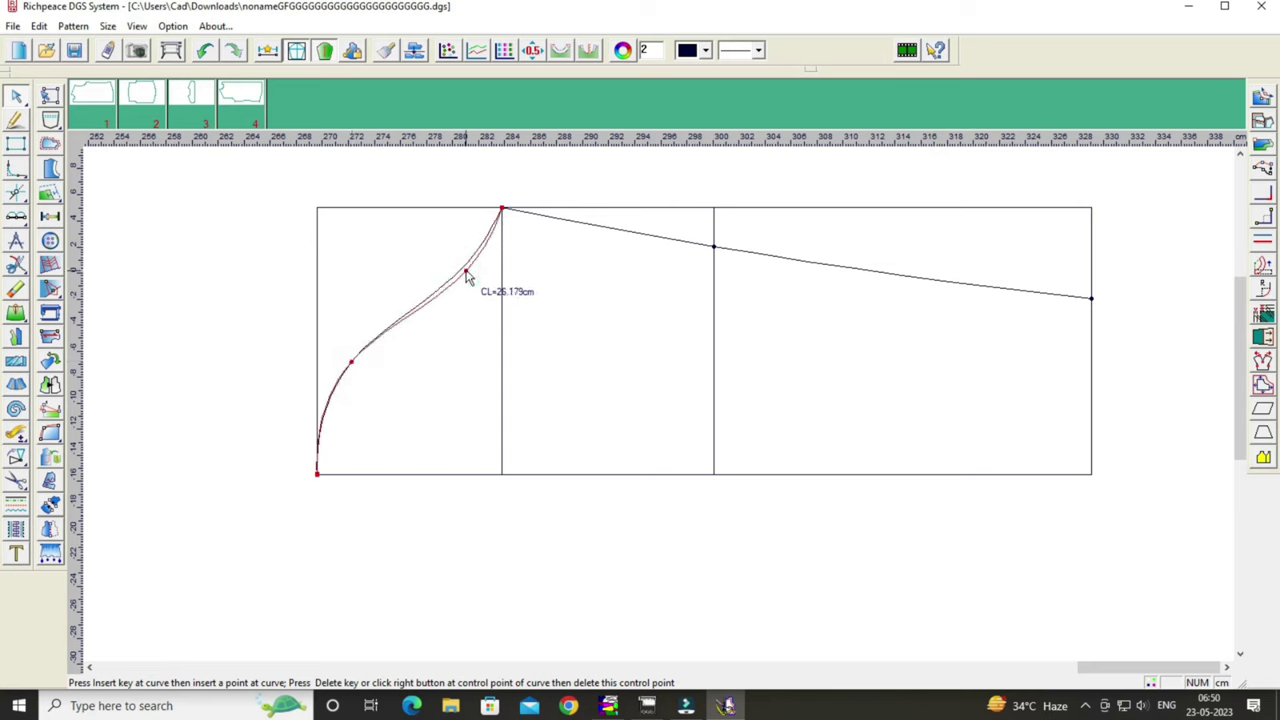
left_click(467, 272)
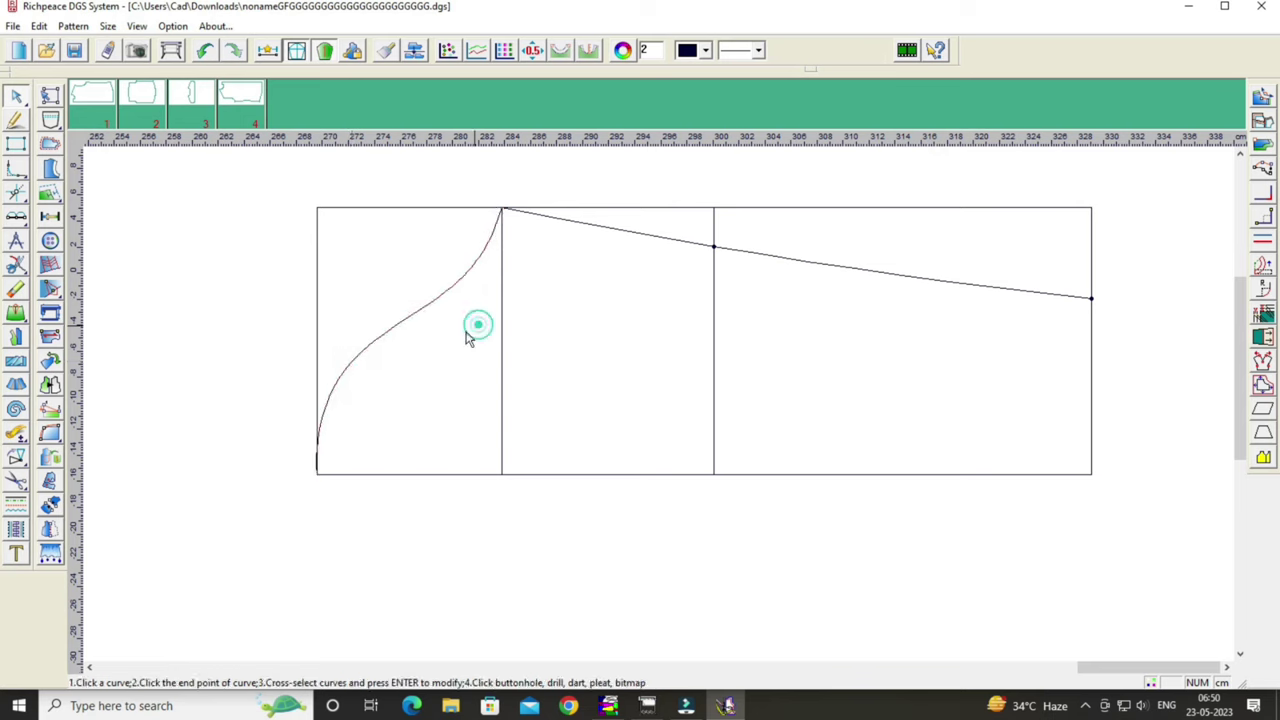
left_click(406, 326)
left_click(406, 318)
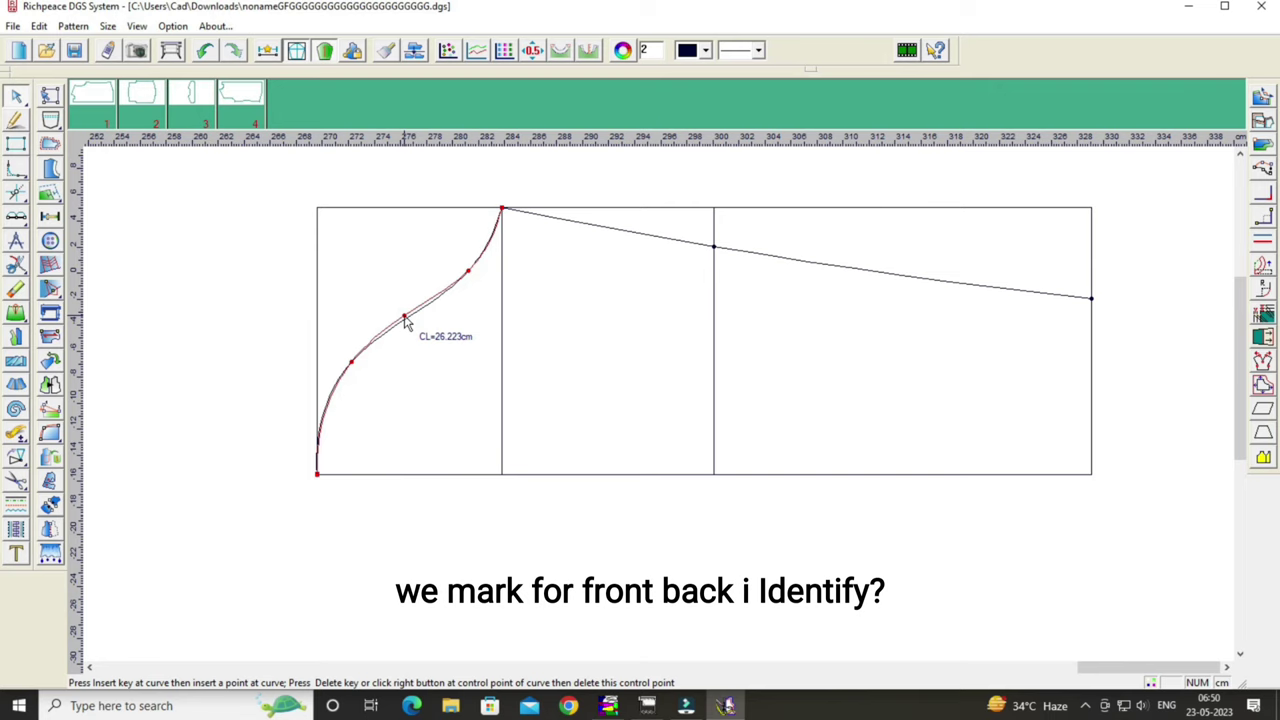
right_click(429, 339)
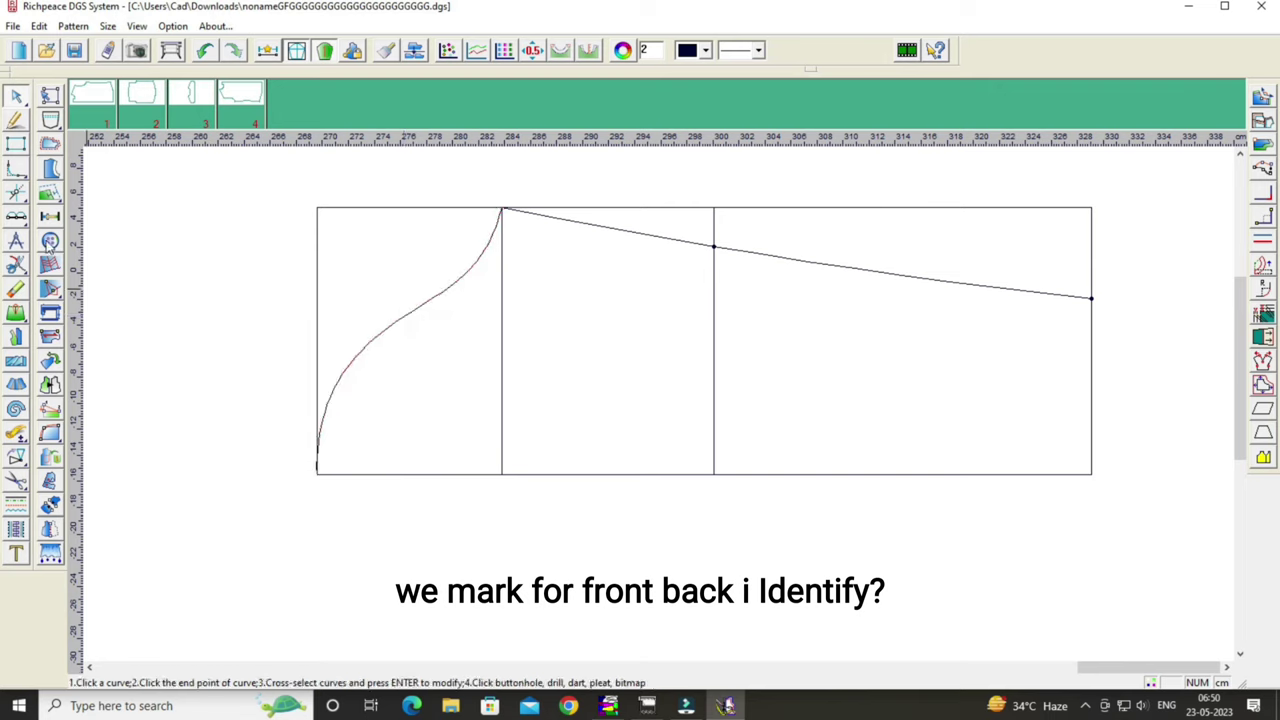
Draw a short 1.597 cm notch across the front cap curve.
left_click(15, 118)
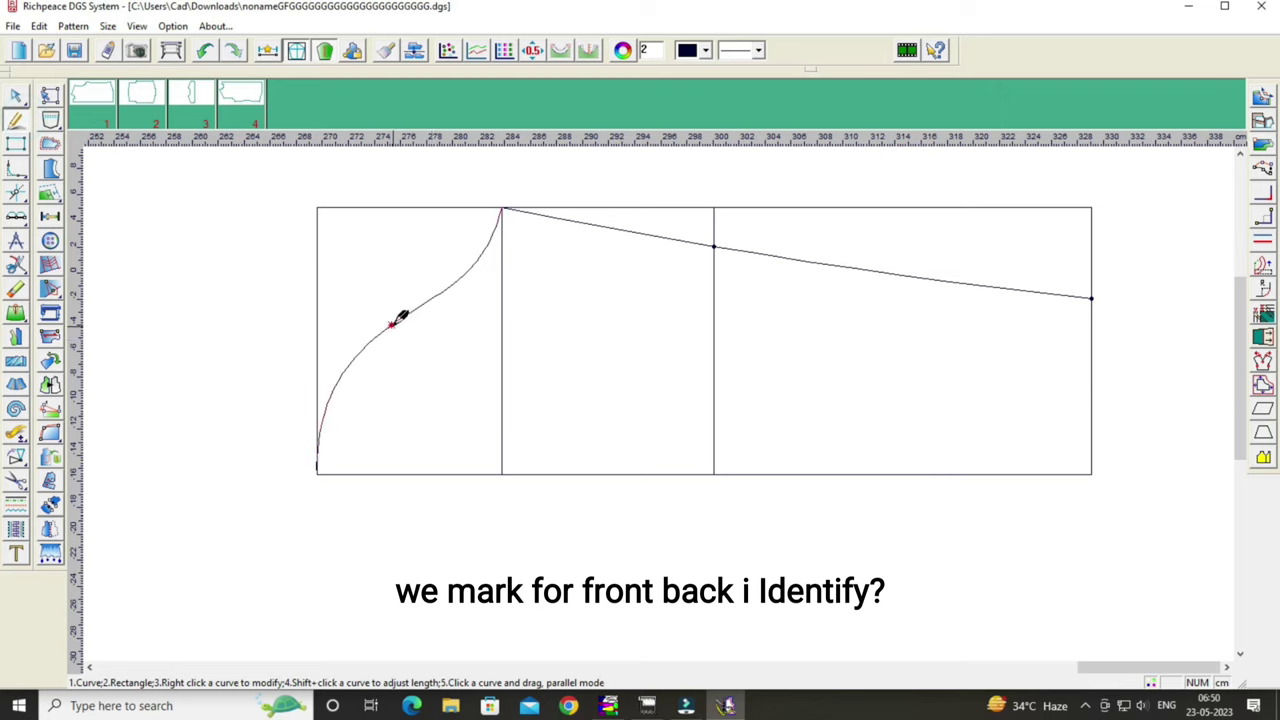
left_click(391, 325)
left_click(405, 338)
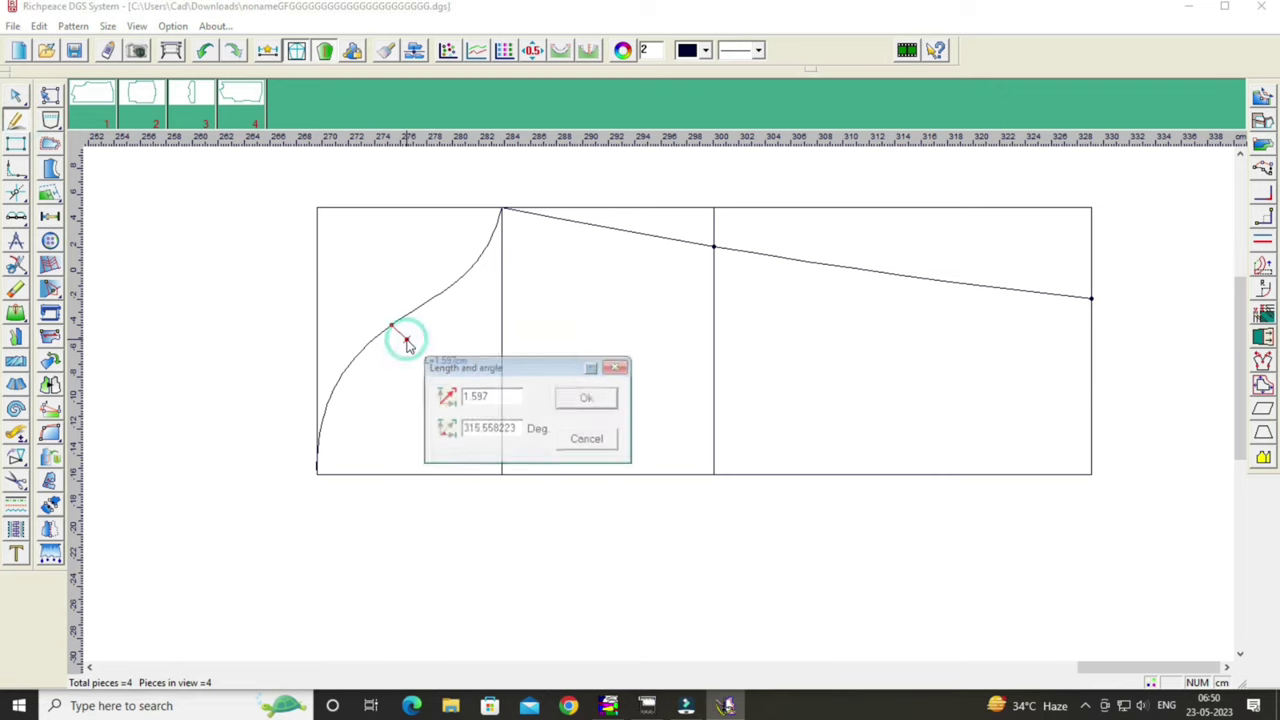
left_click(587, 400)
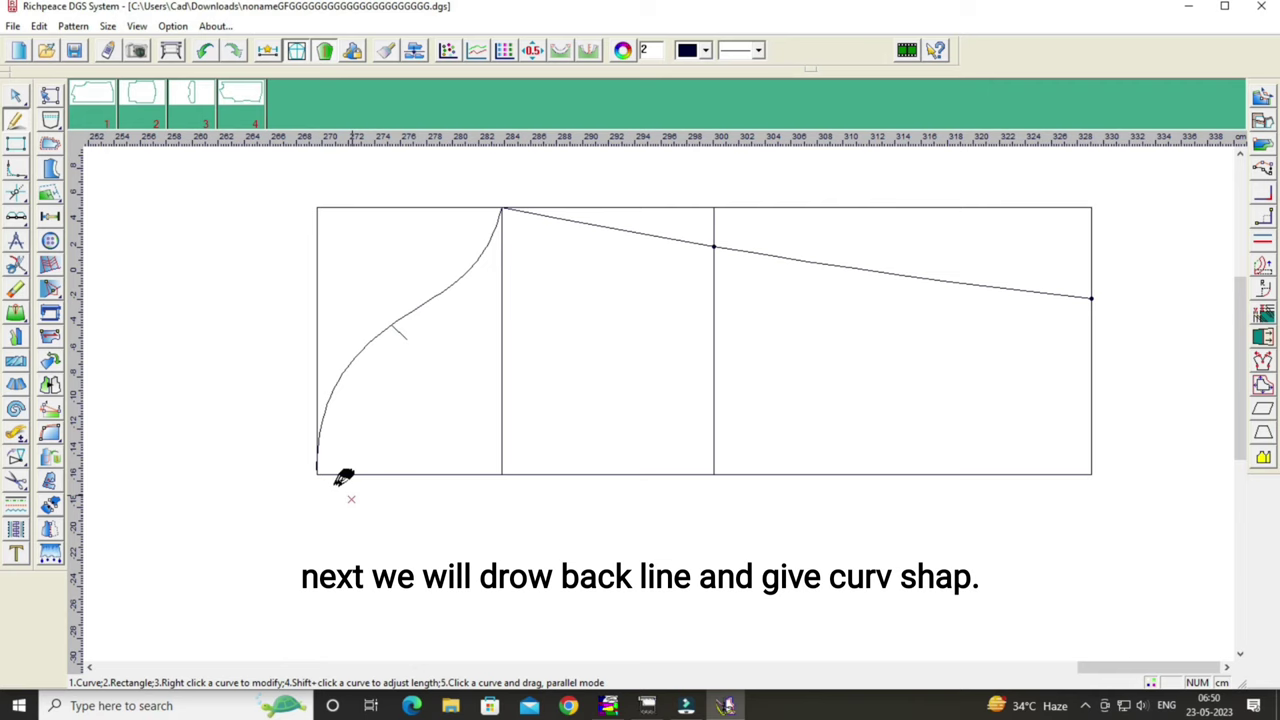
Draw a second line from the lower-left corner to the cap top.
left_click(317, 472)
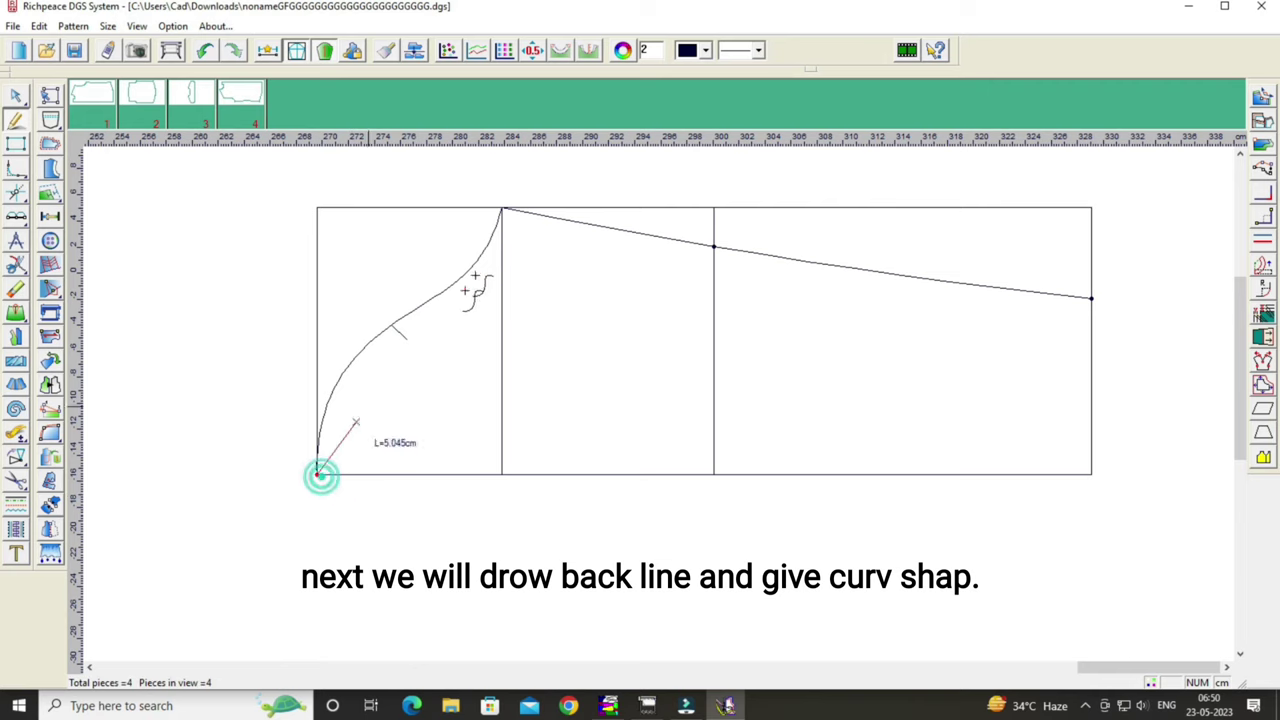
left_click(503, 206)
right_click(624, 306)
left_click(640, 327)
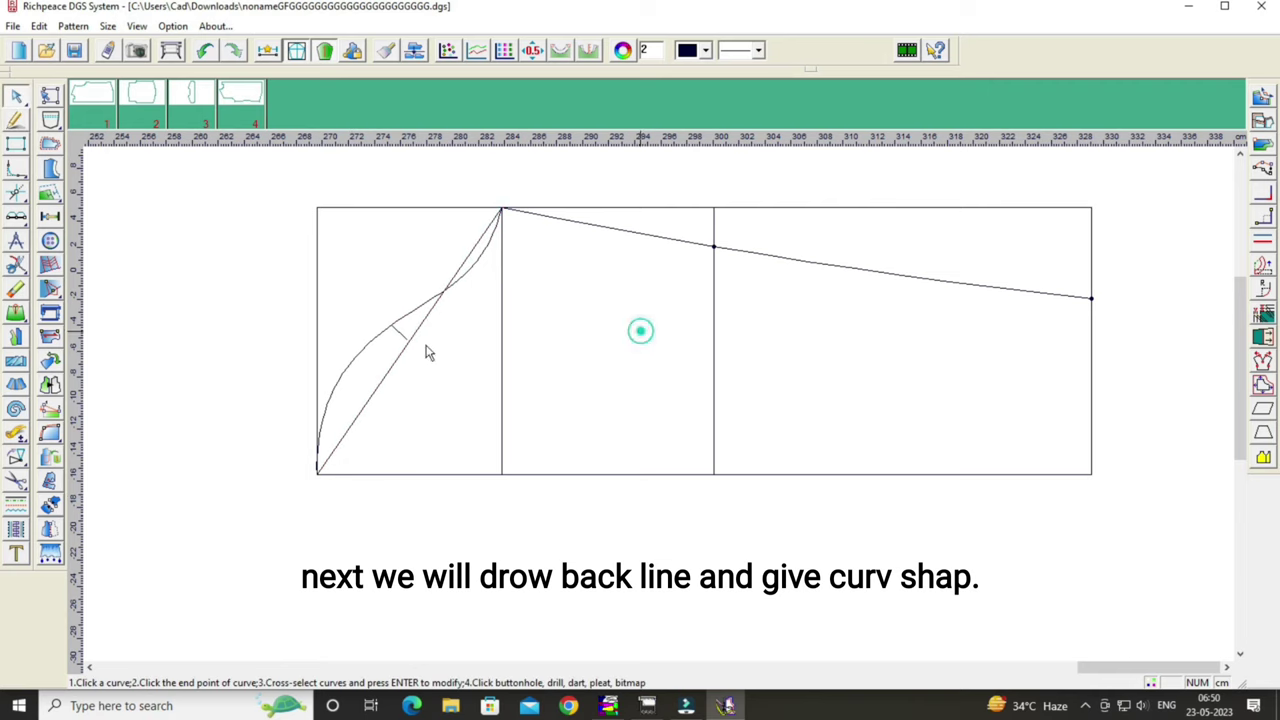
Reshape the second line into a cap curve about 26.13 cm long.
left_click(370, 408)
left_click_drag(370, 406, 331, 400)
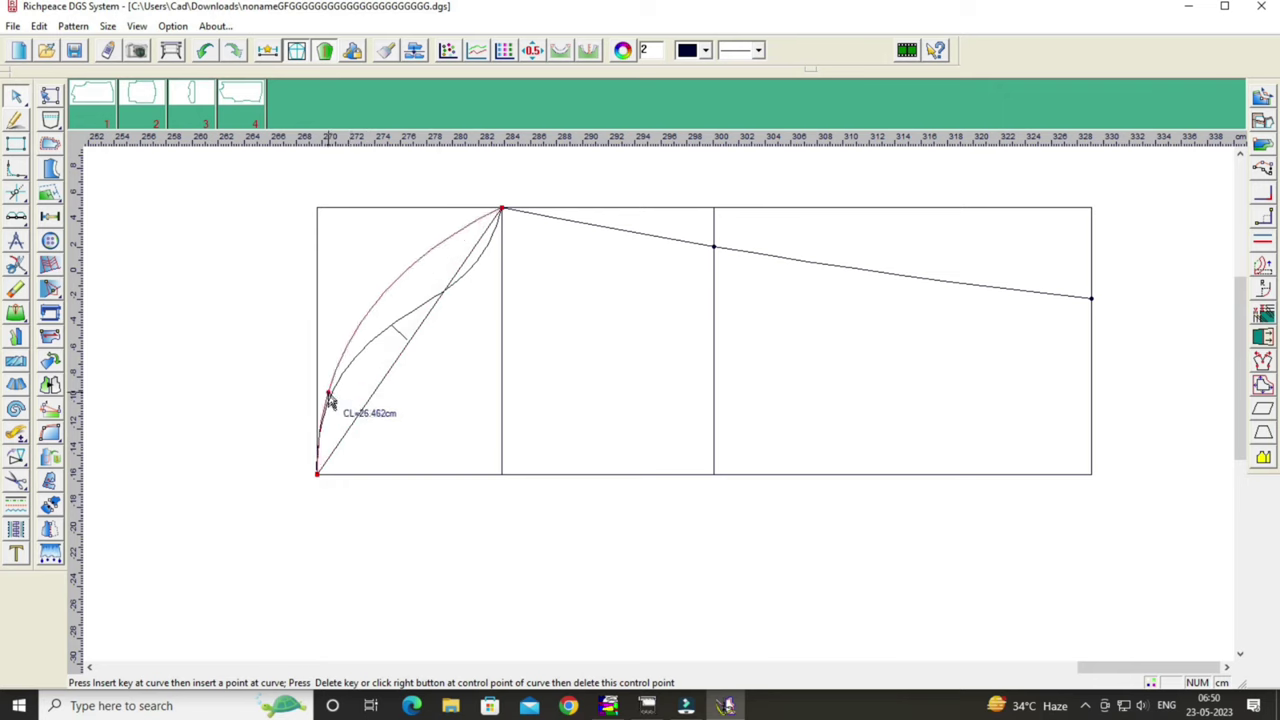
left_click(380, 406)
left_click(434, 248)
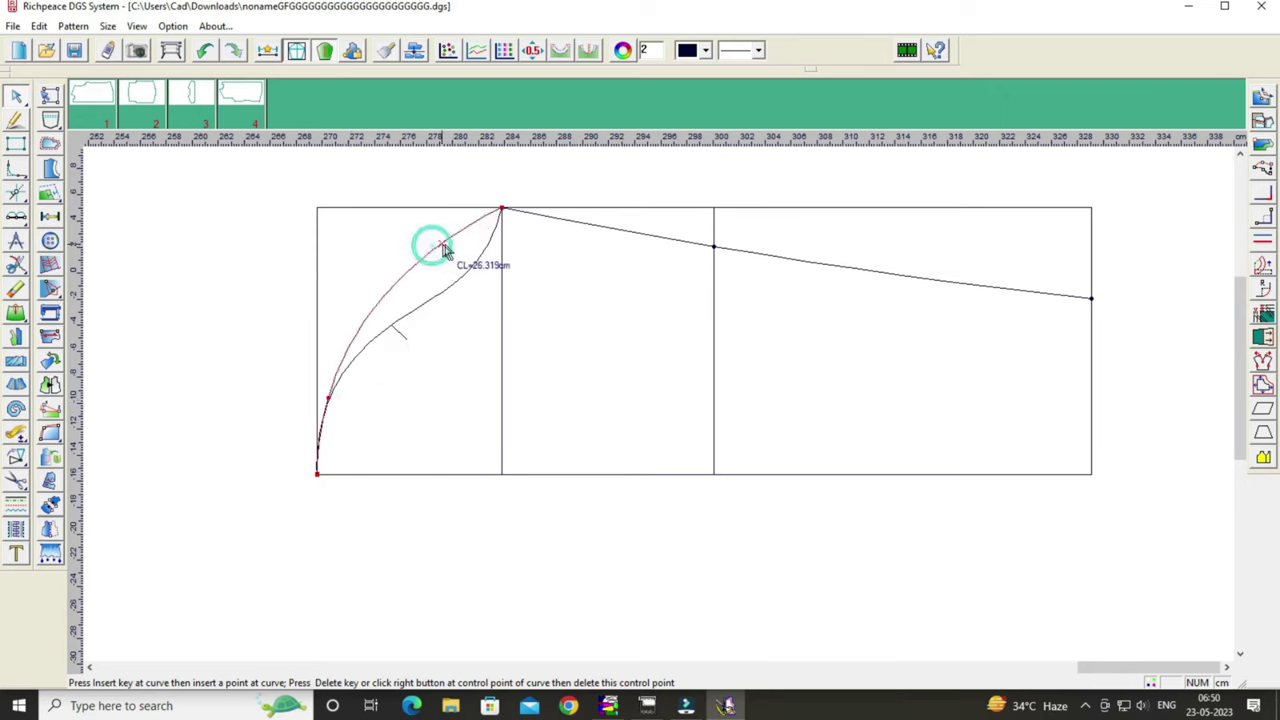
left_click_drag(462, 254, 368, 333)
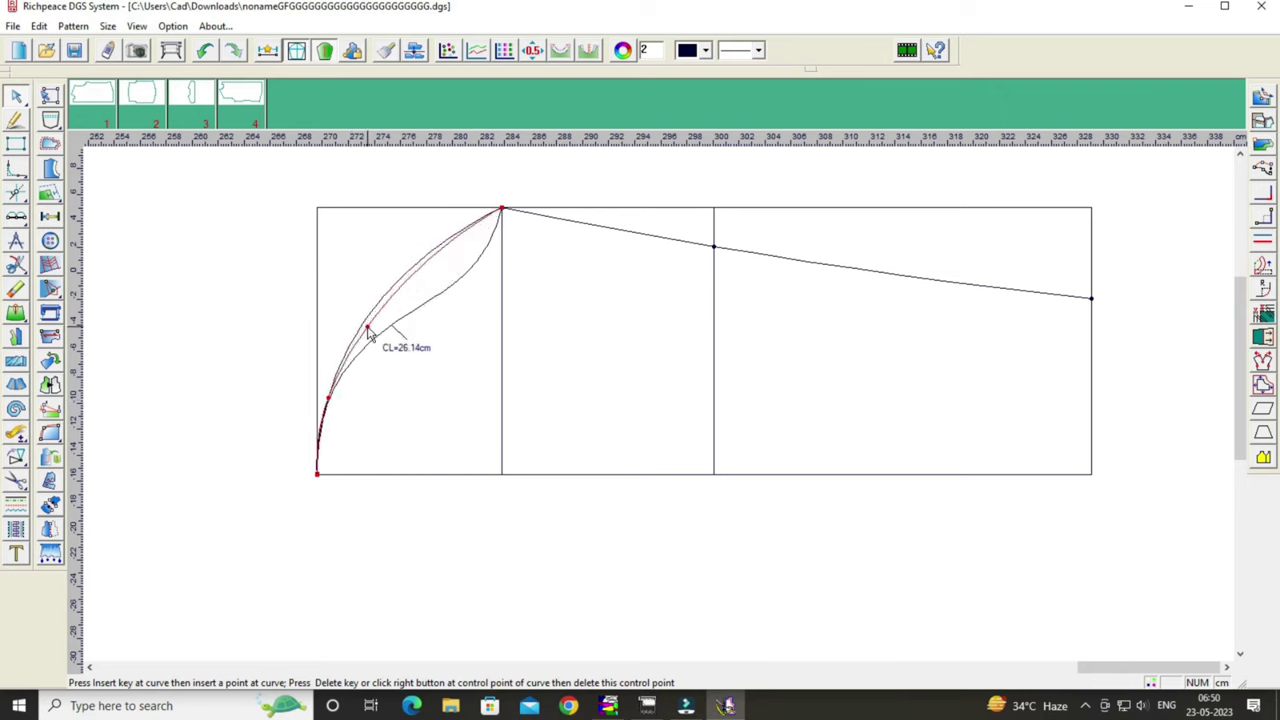
left_click_drag(451, 238, 479, 253)
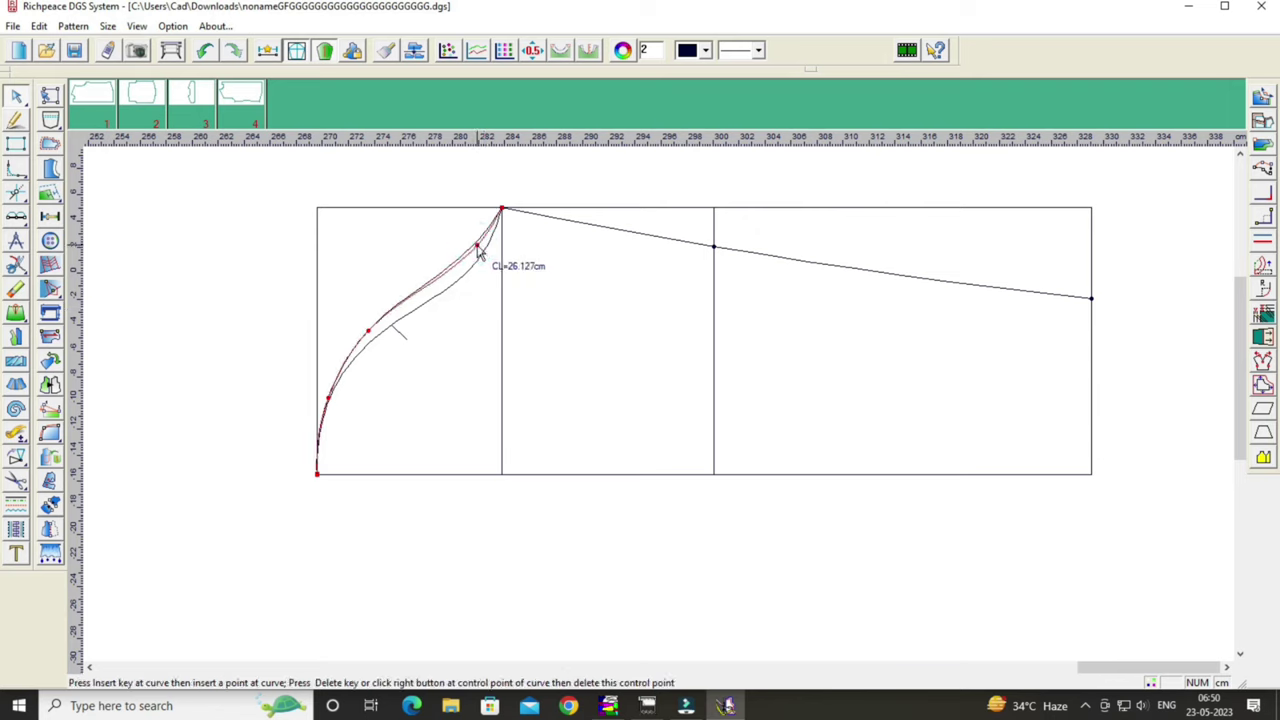
left_click(477, 250)
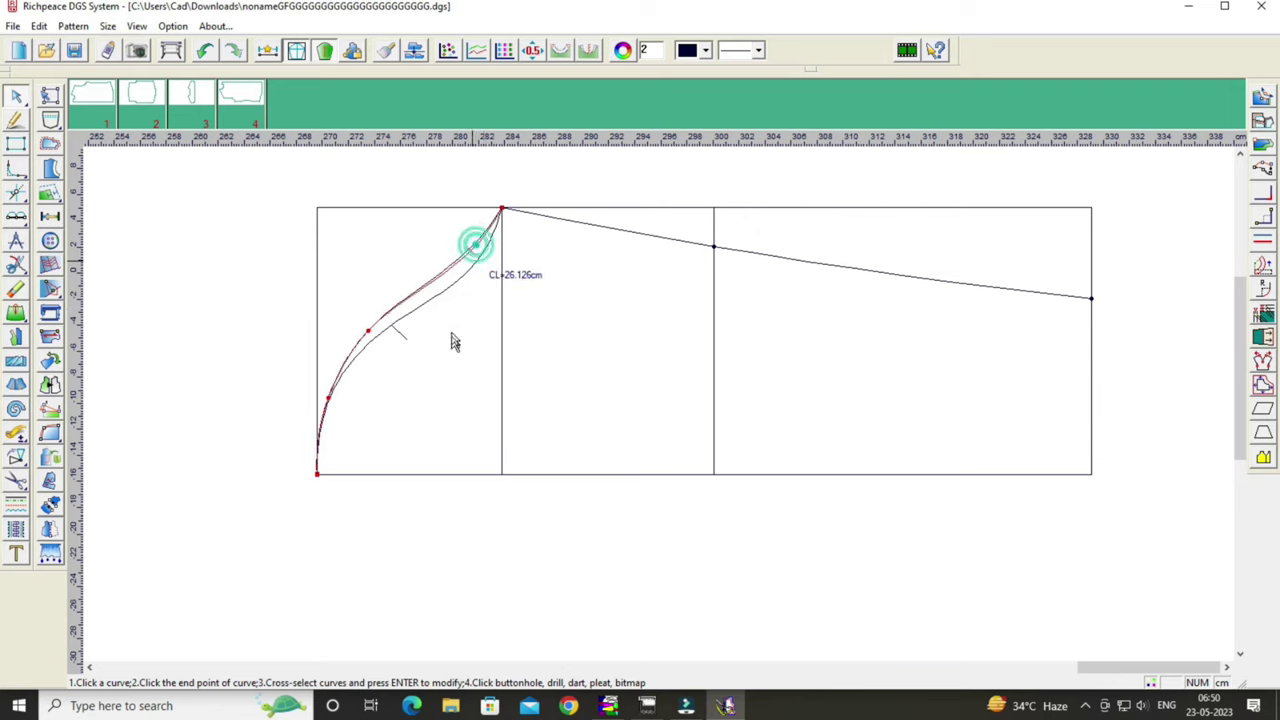
left_click(368, 338)
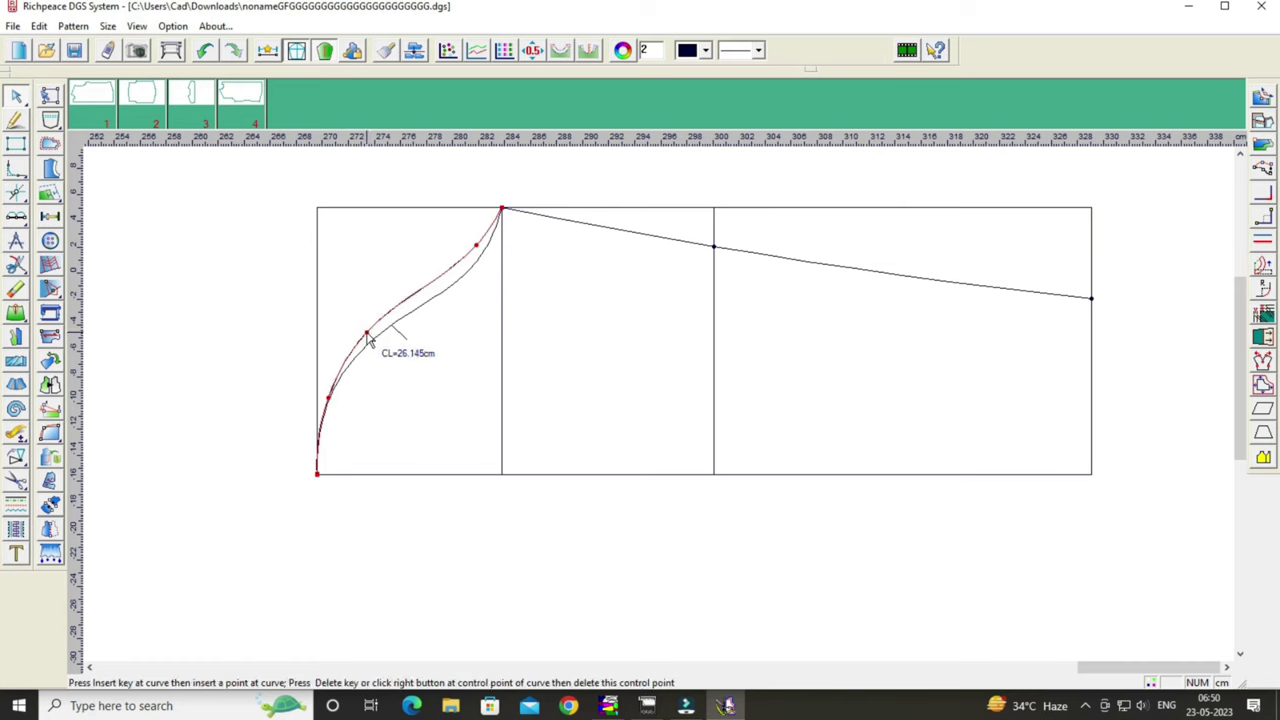
left_click(368, 338)
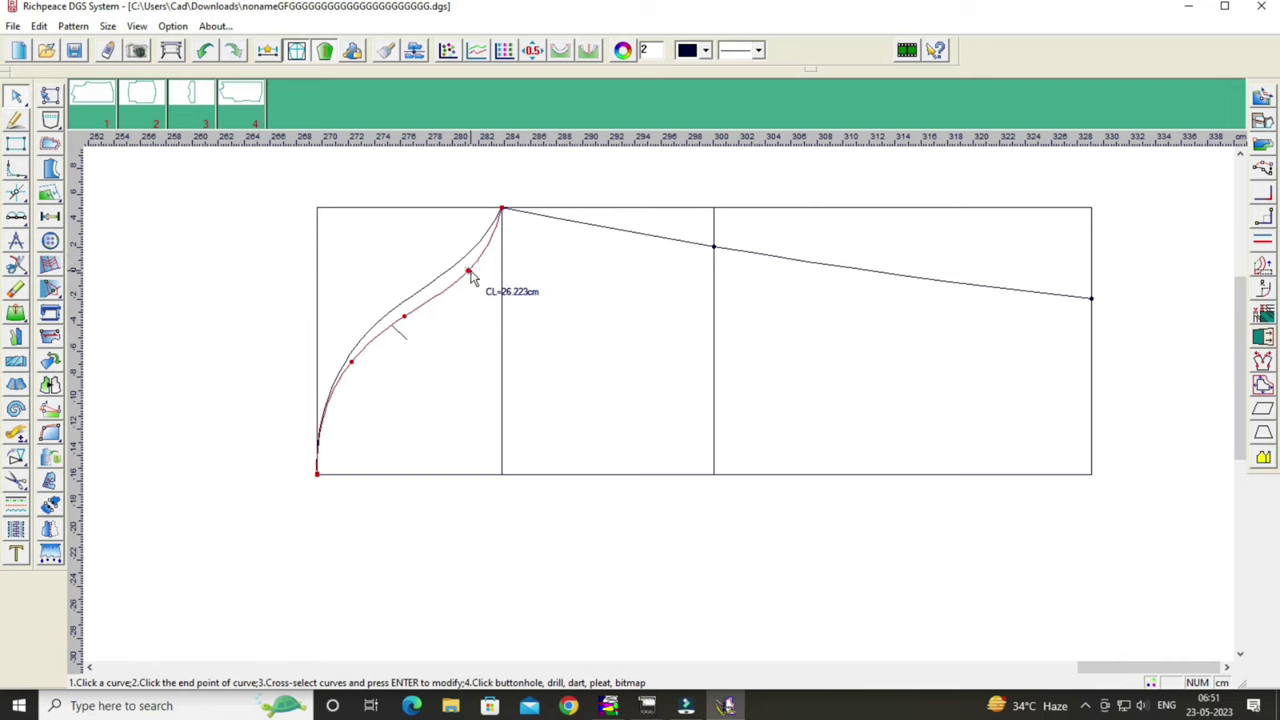
left_click(469, 273)
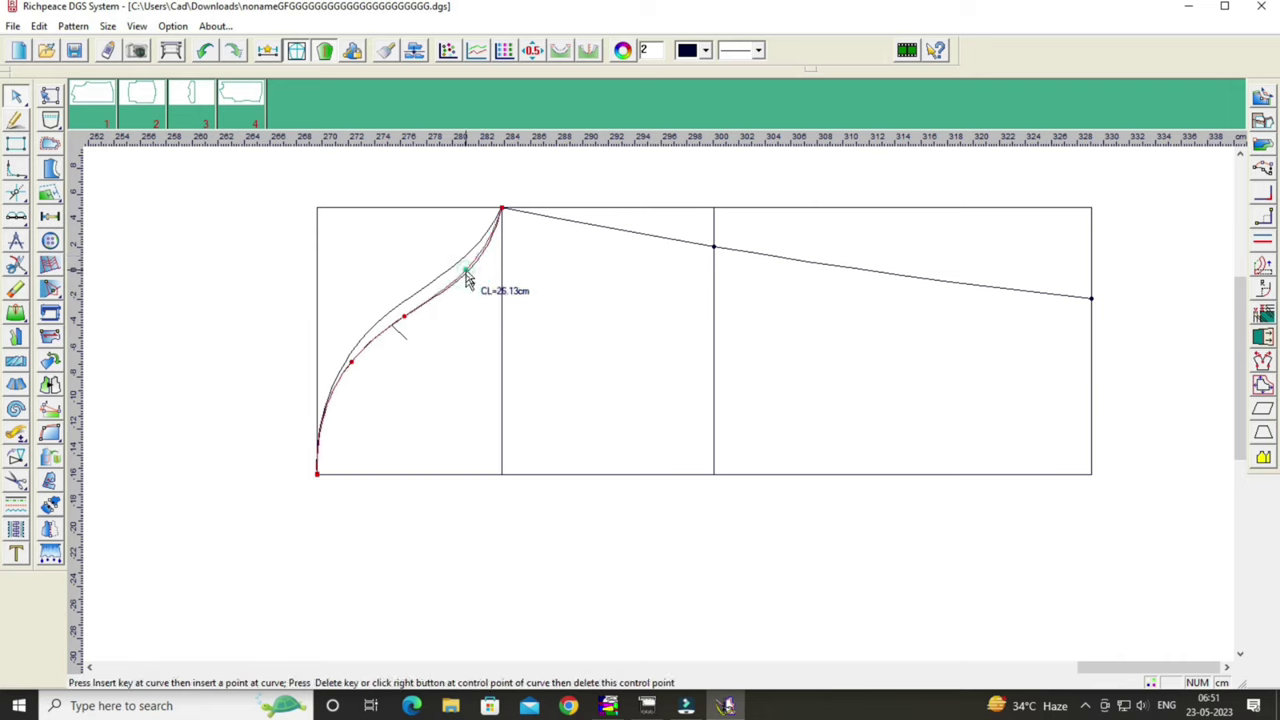
right_click(468, 285)
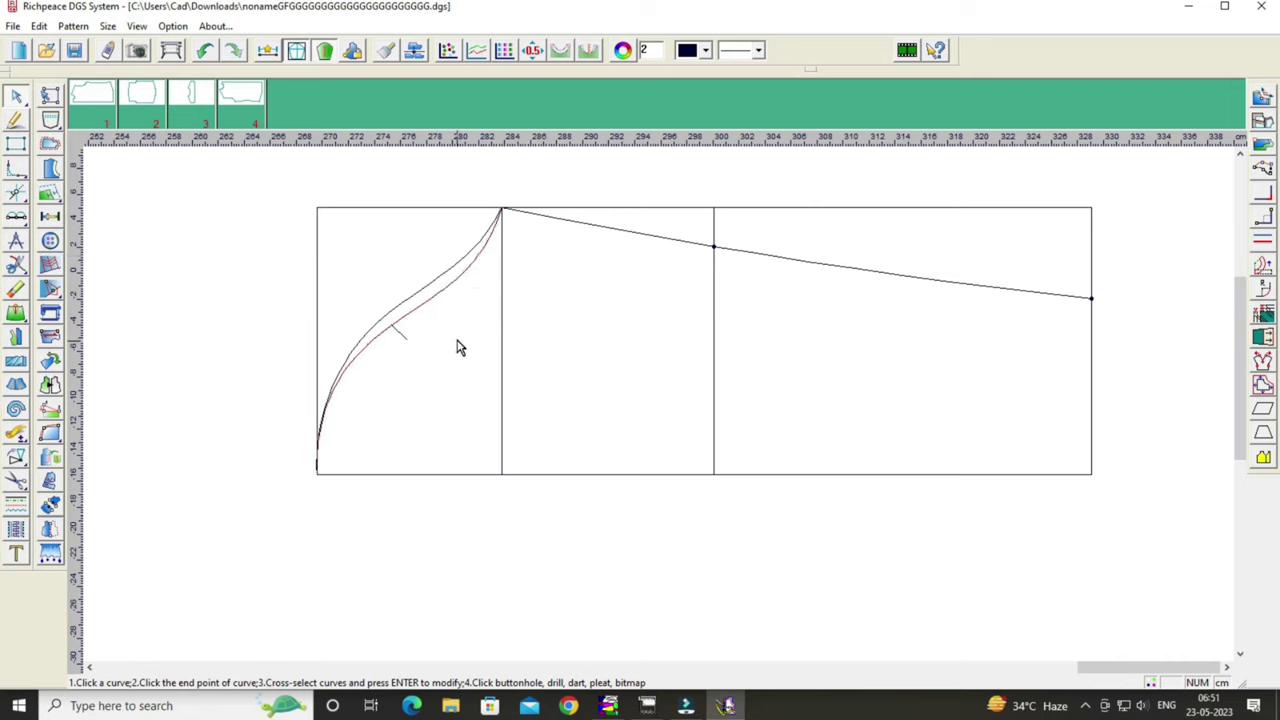
left_click(18, 431)
left_click(444, 284)
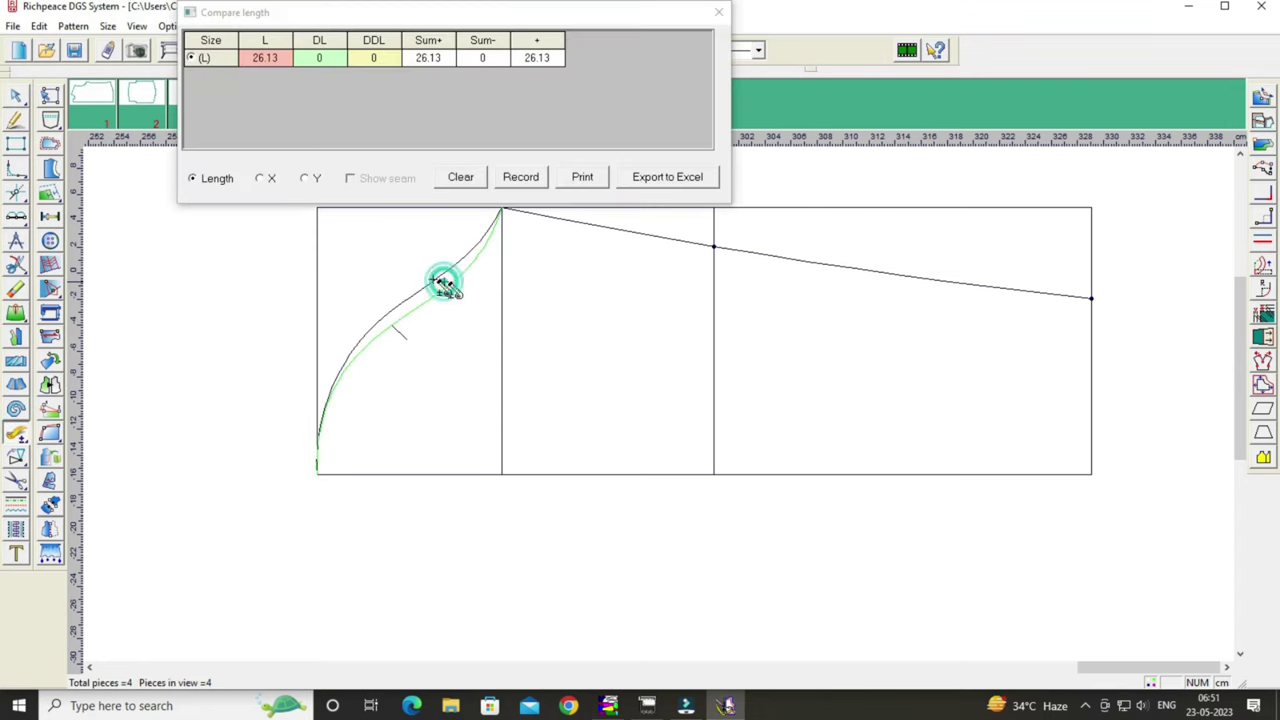
left_click(424, 282)
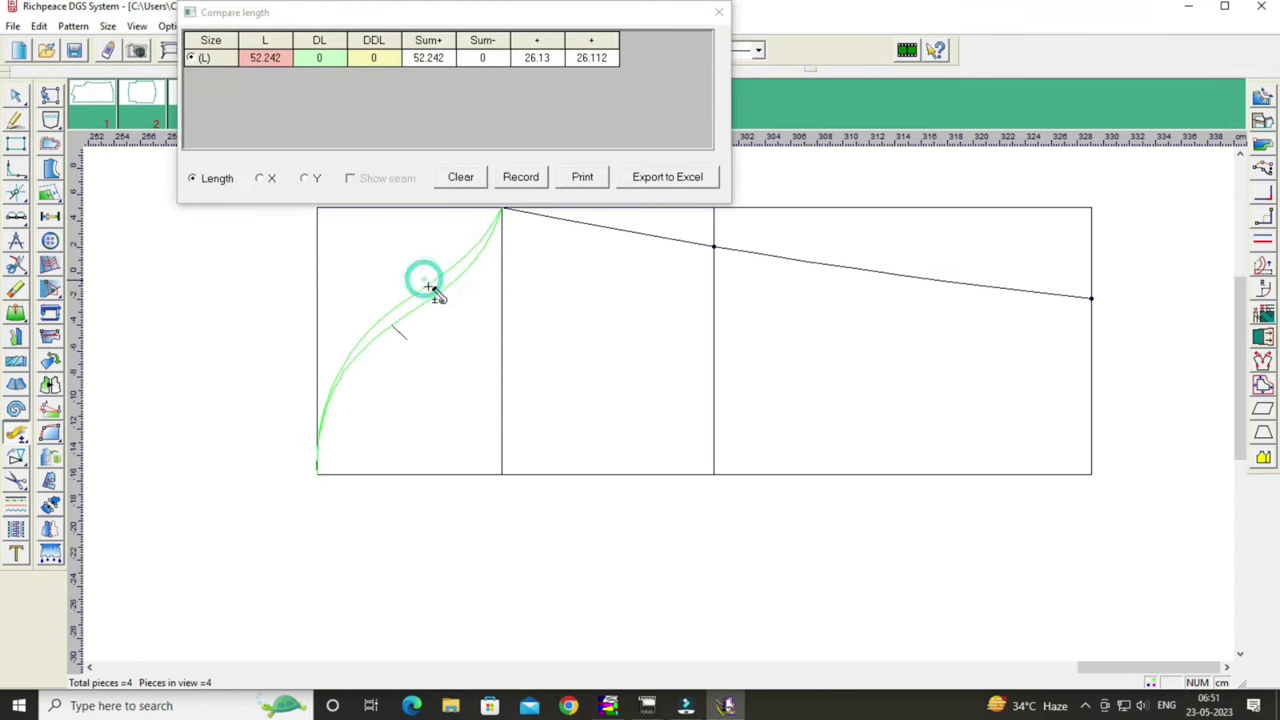
left_click(718, 12)
left_click(440, 285)
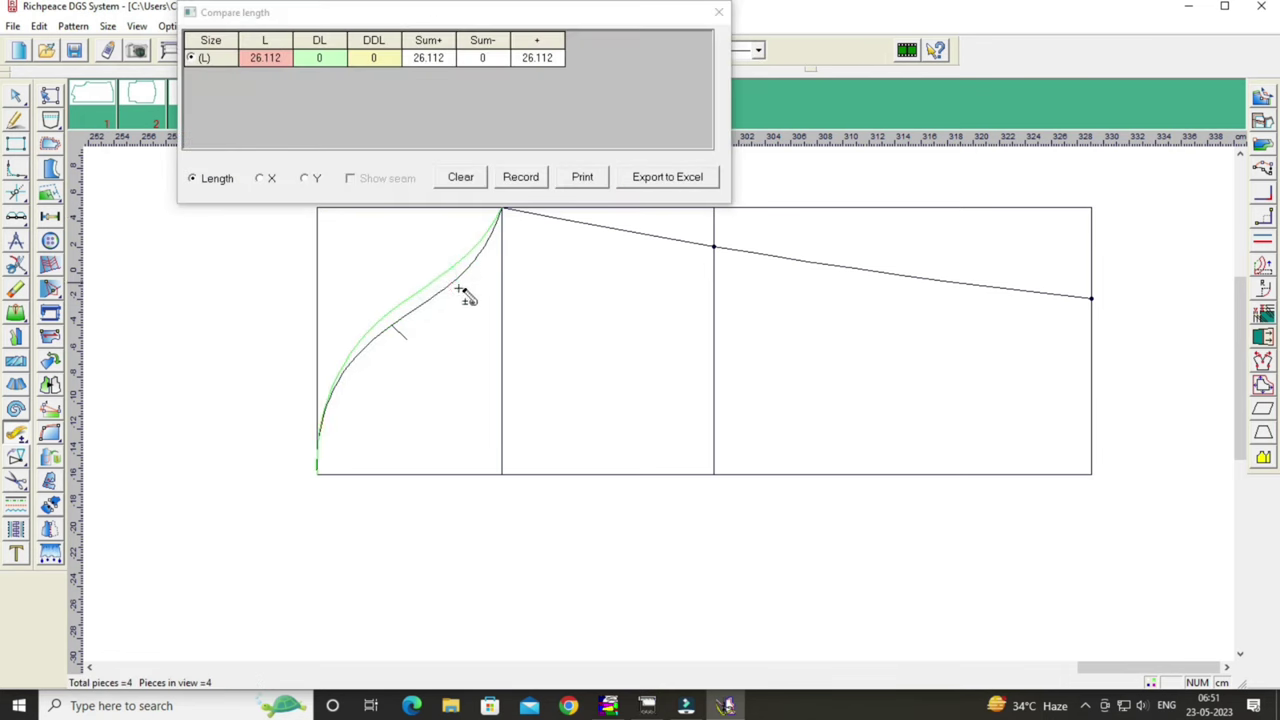
left_click(443, 286)
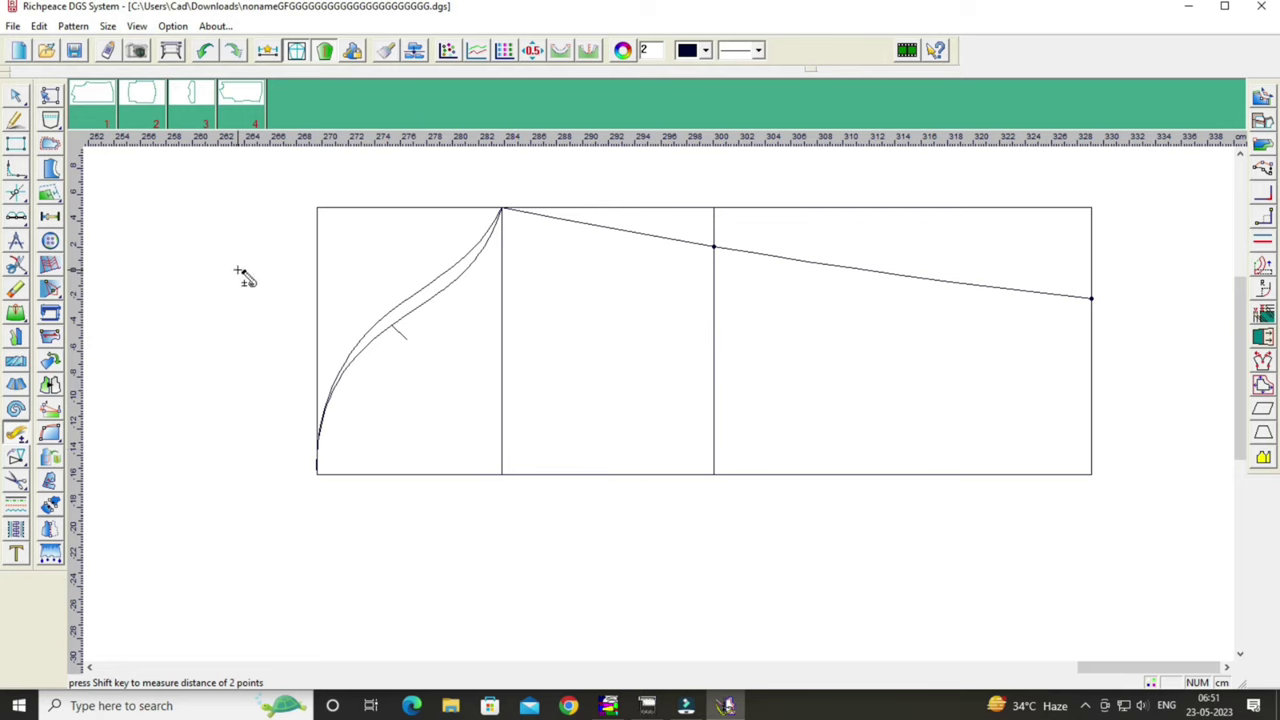
Delete the rectangle's top line and left vertical line.
left_click(15, 290)
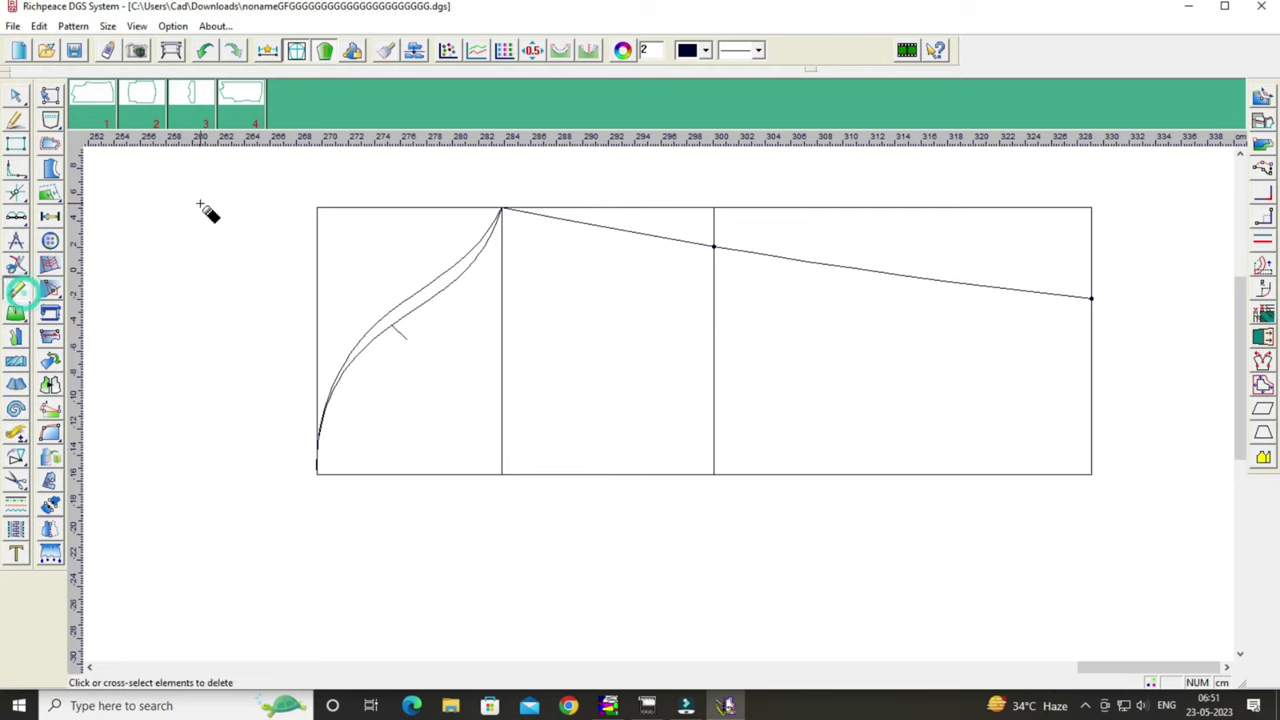
left_click(366, 207)
left_click(317, 246)
Trim the middle and right vertical lines so their tops end on the slanted line.
right_click(998, 202)
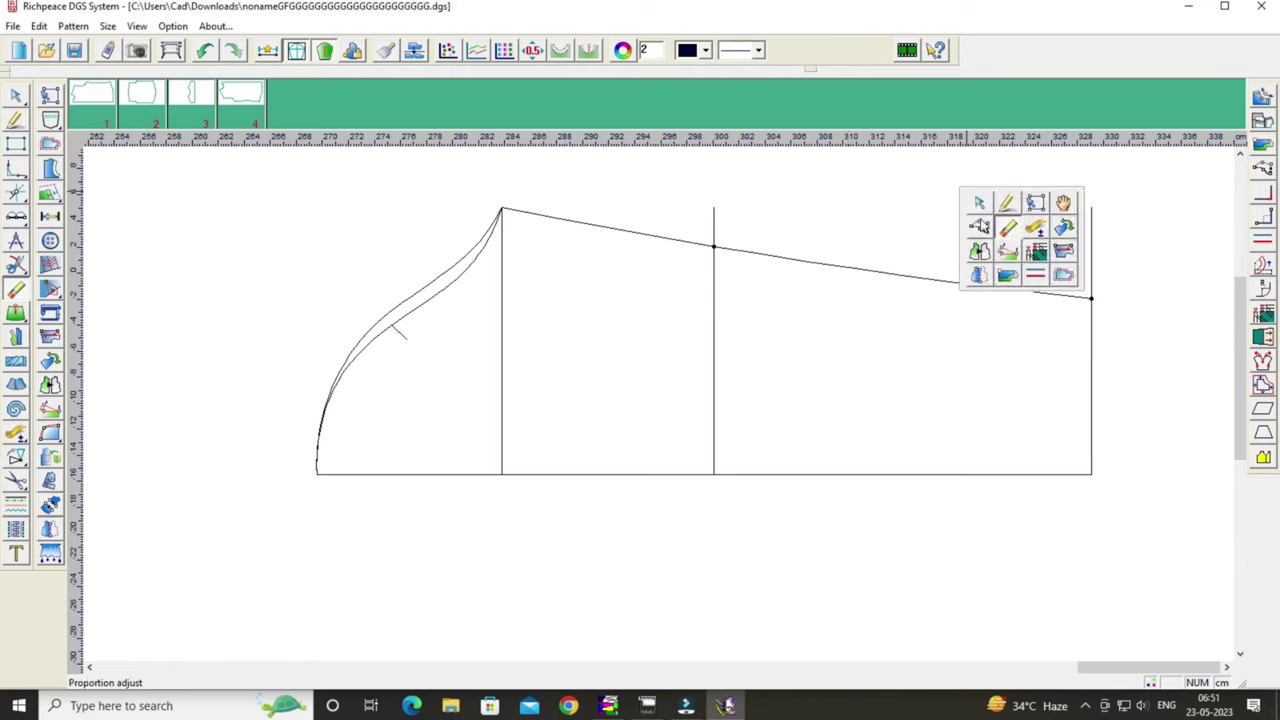
left_click(979, 200)
left_click(713, 209)
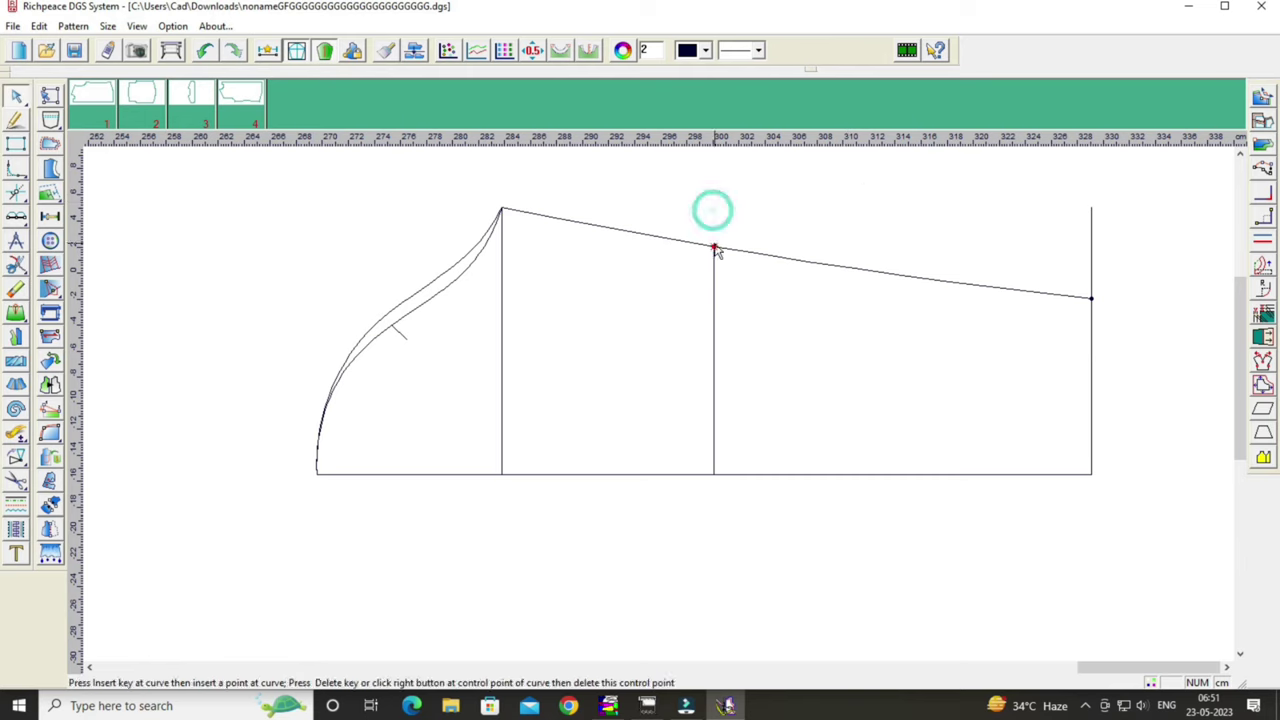
left_click(714, 246)
left_click(1091, 210)
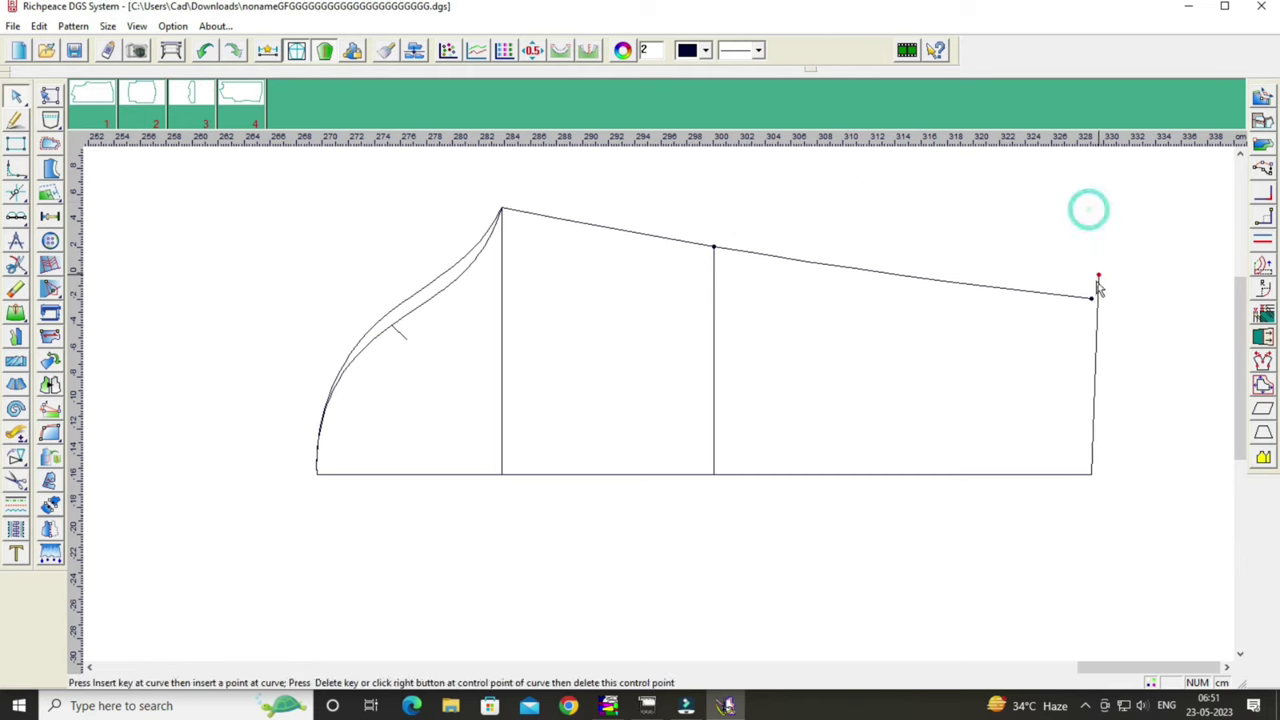
left_click(1091, 298)
left_click(1058, 252)
scroll(940, 347, "down", 2)
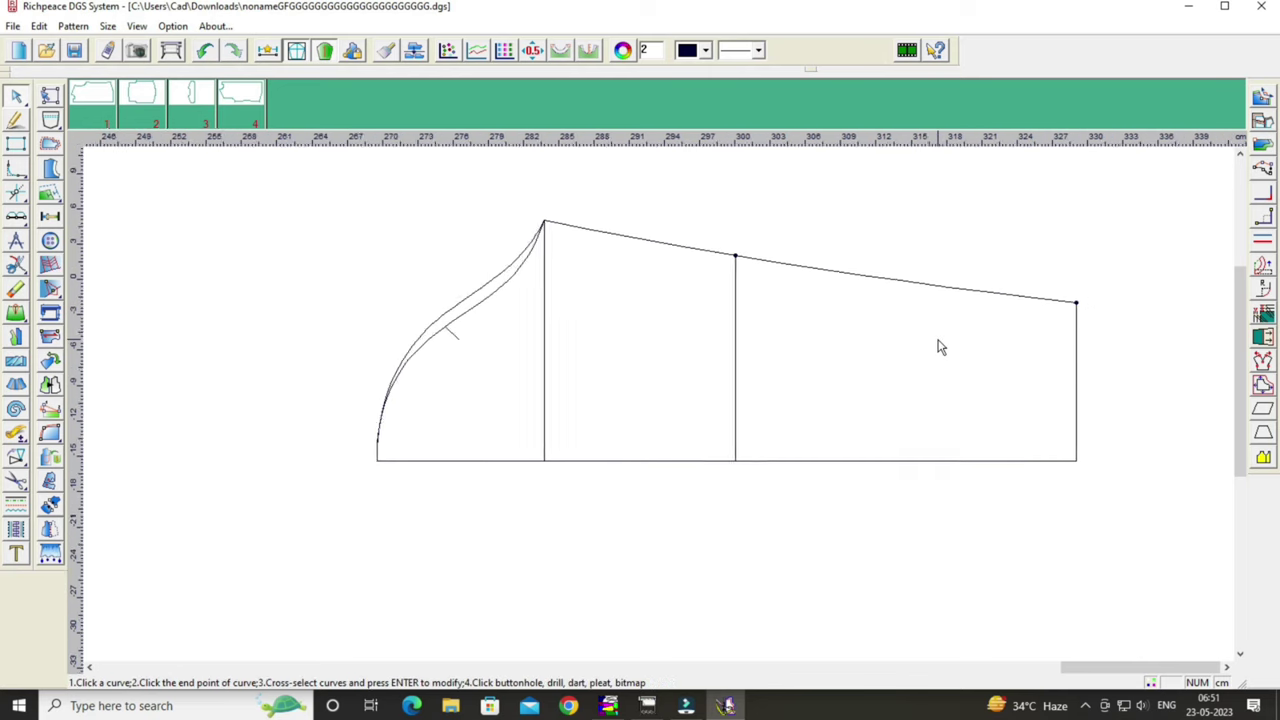
scroll(940, 347, "down", 2)
scroll(940, 347, "down", 1)
scroll(940, 347, "down", 1)
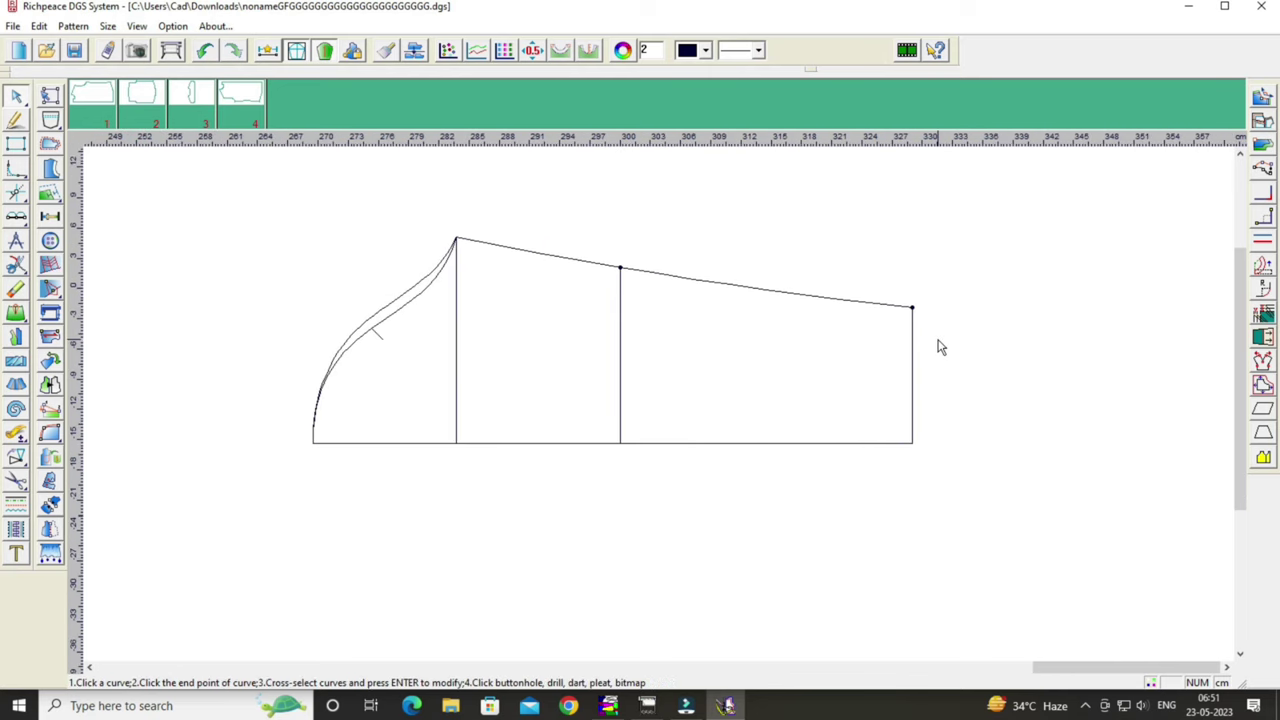
scroll(940, 347, "down", 1)
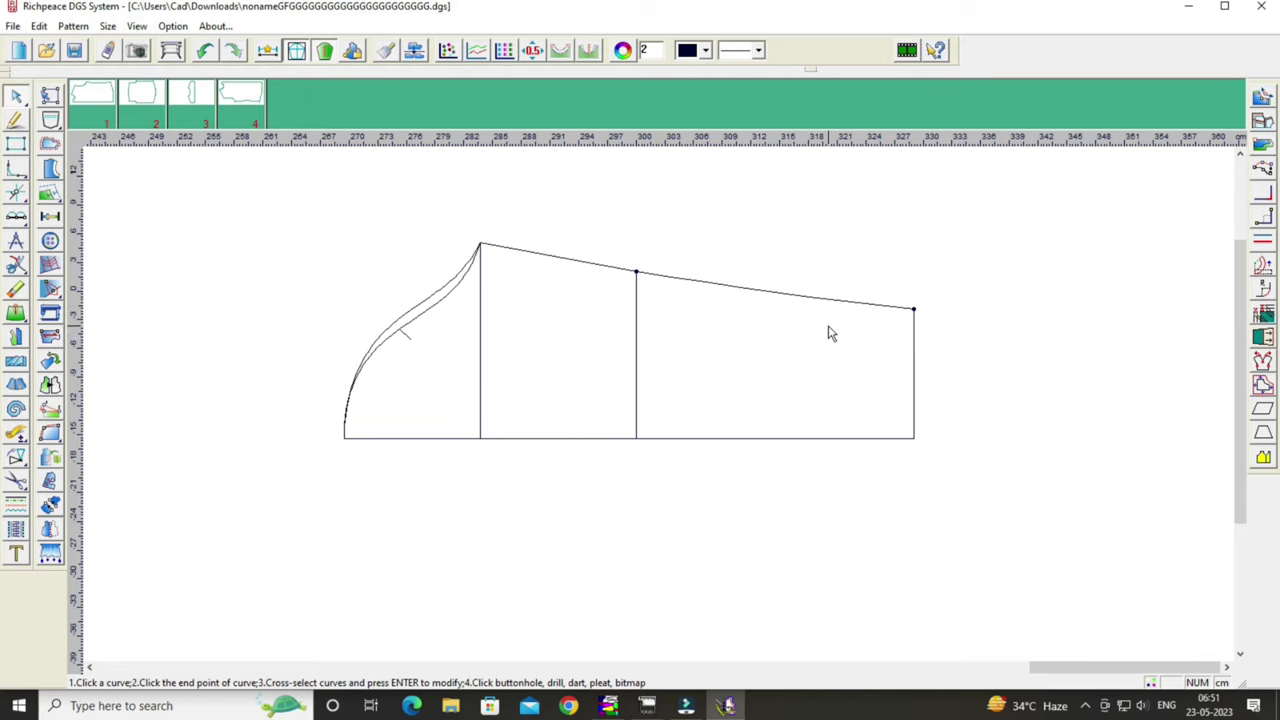
scroll(829, 333, "down", 1)
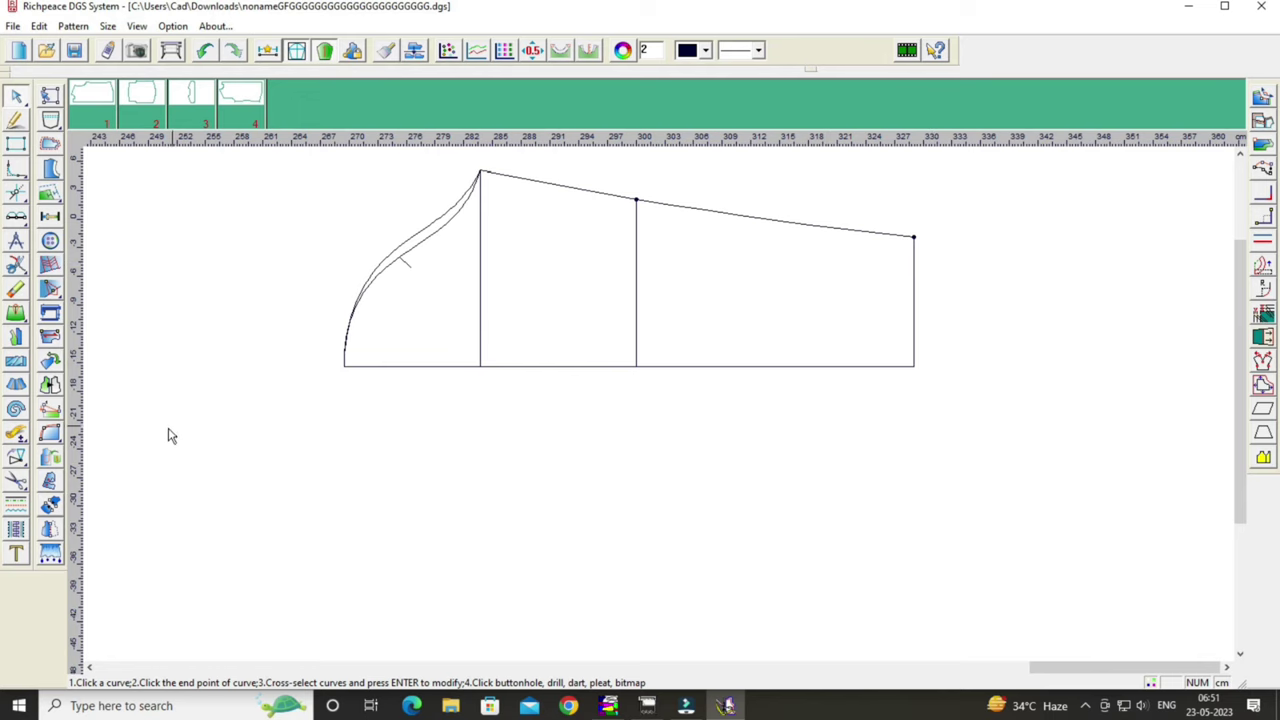
Mirror the slanted top line, three vertical lines and cap curve across the bottom line.
left_click(16, 456)
left_click(44, 458)
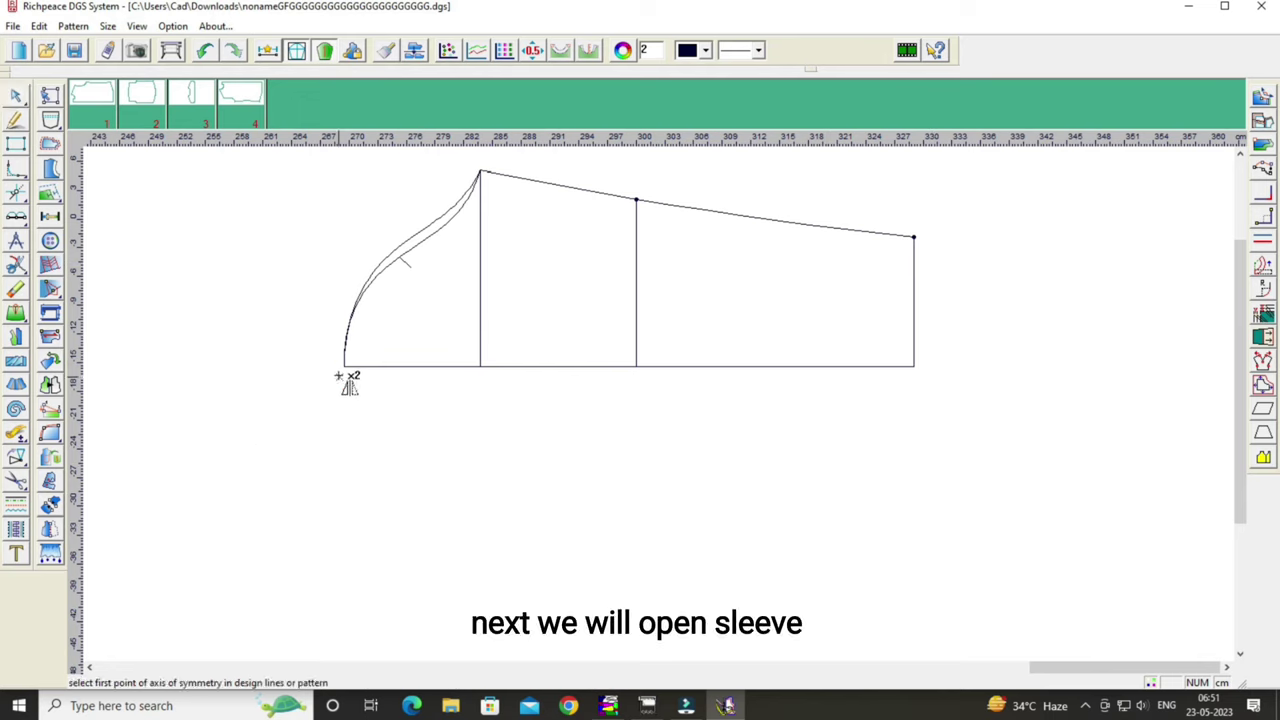
left_click(344, 367)
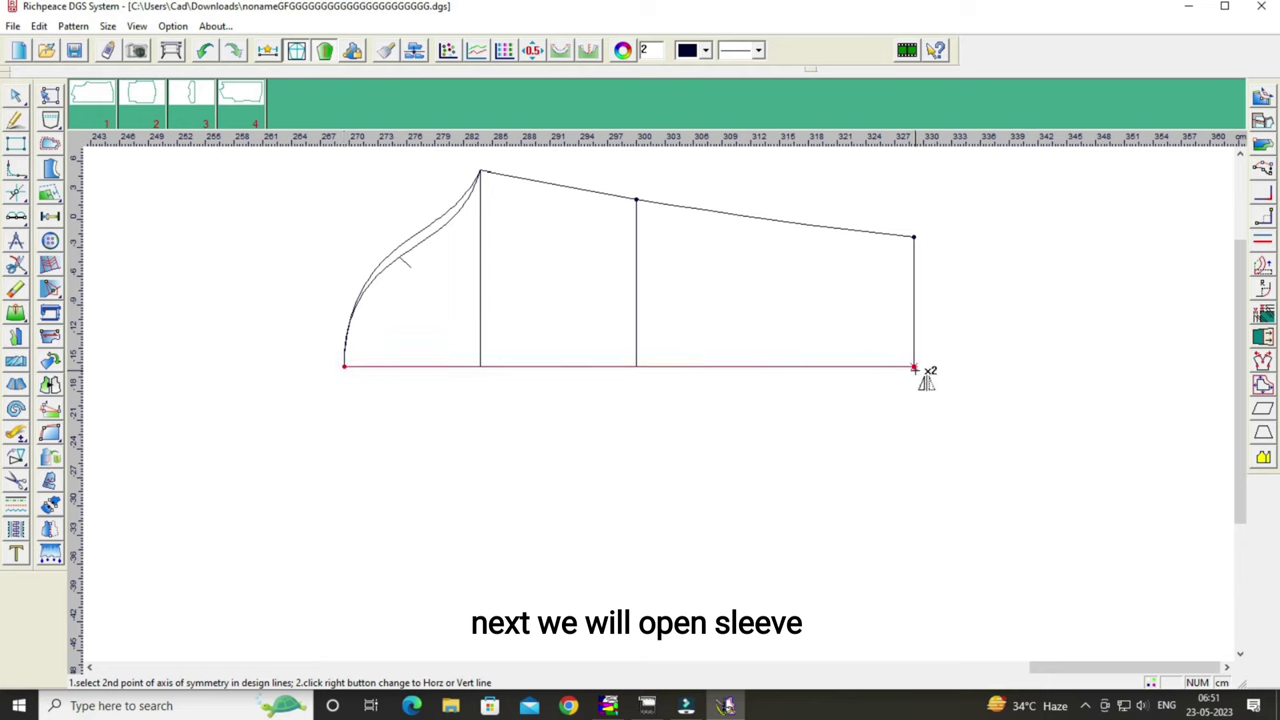
left_click(914, 367)
left_click(846, 229)
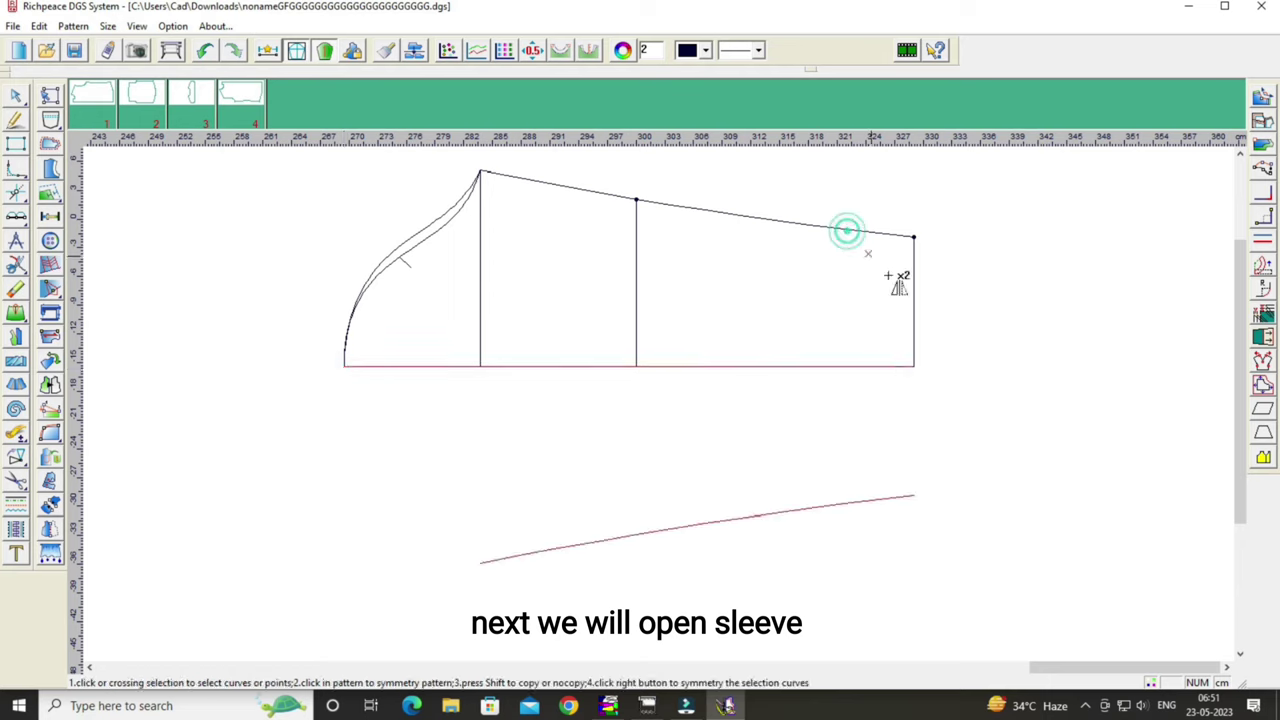
left_click(912, 296)
left_click(636, 314)
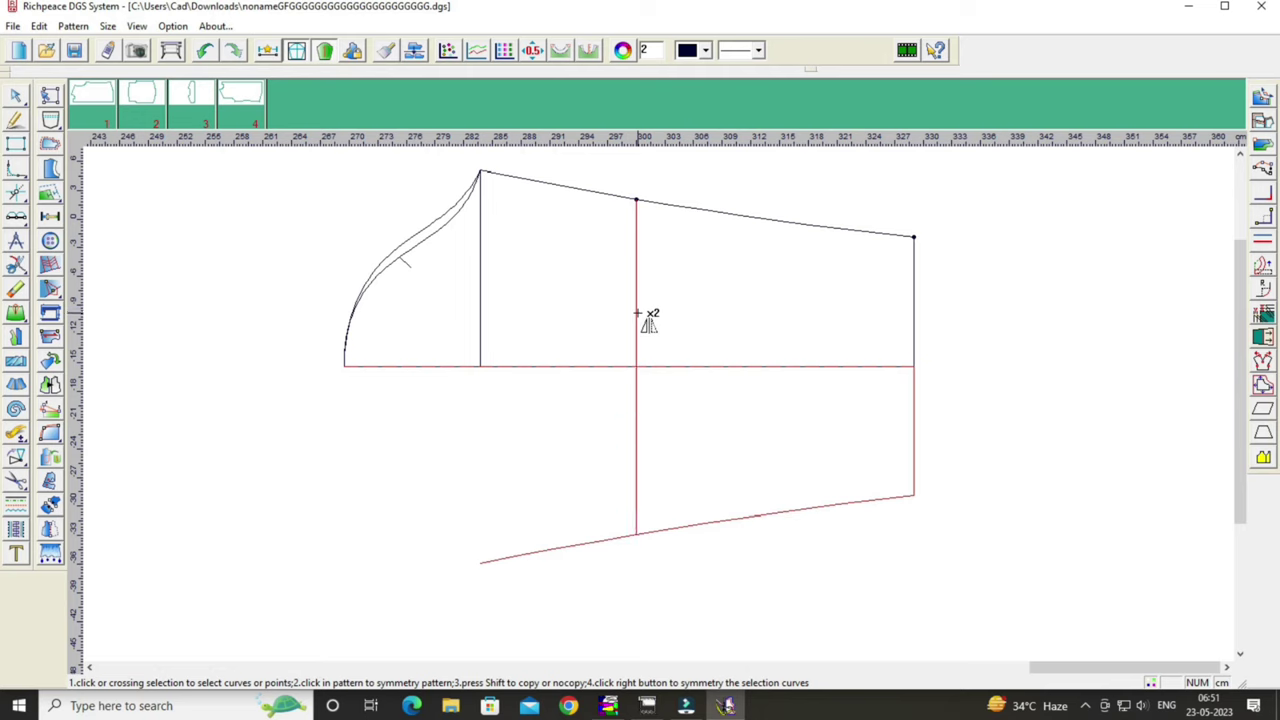
left_click(480, 316)
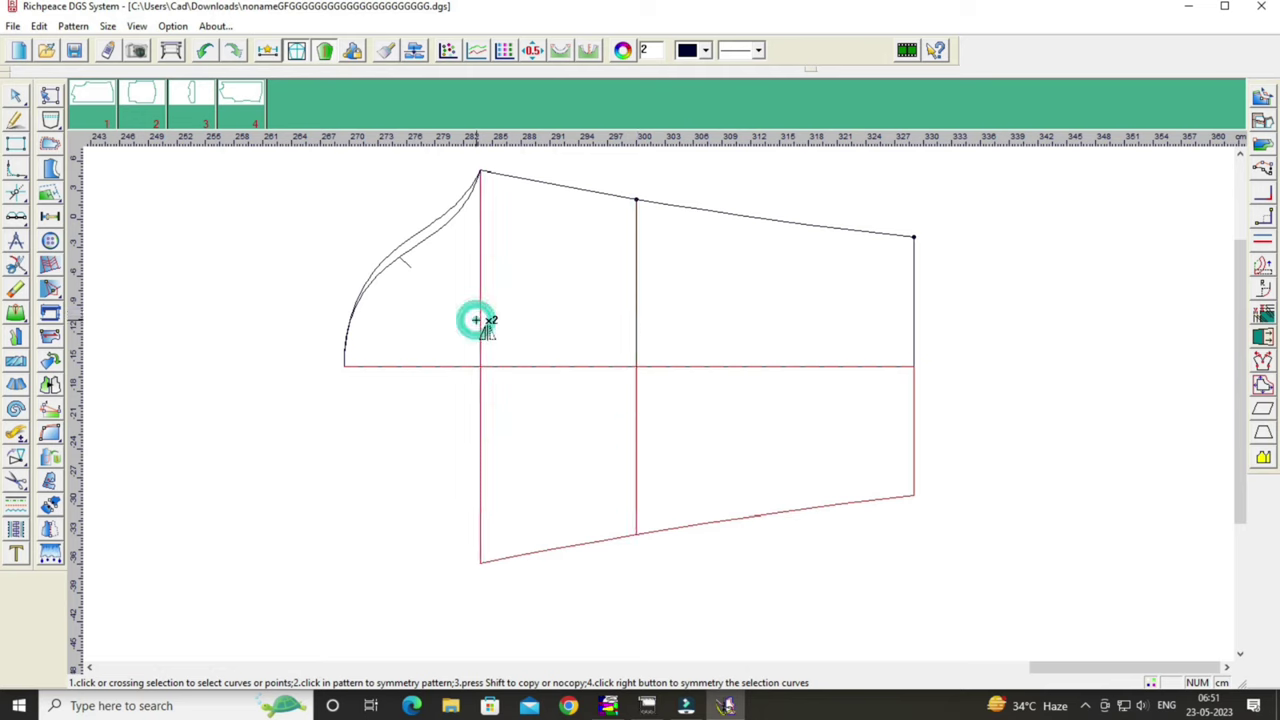
left_click(436, 240)
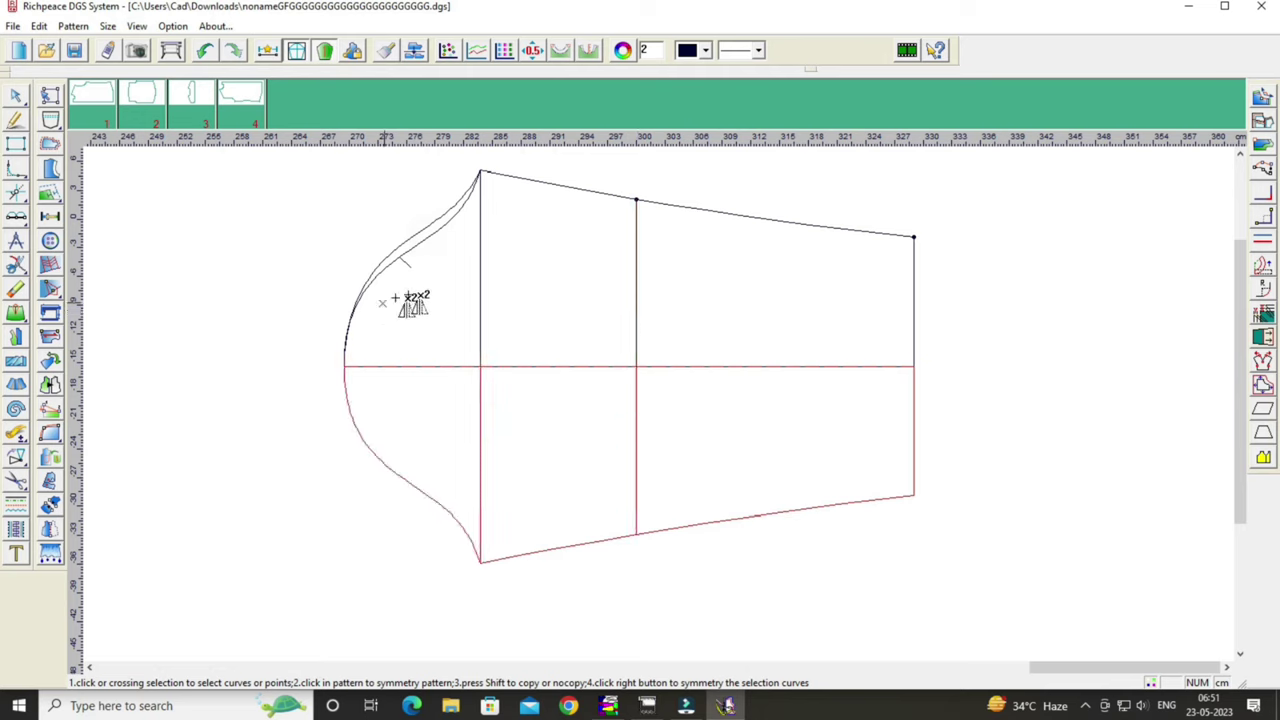
left_click(421, 287)
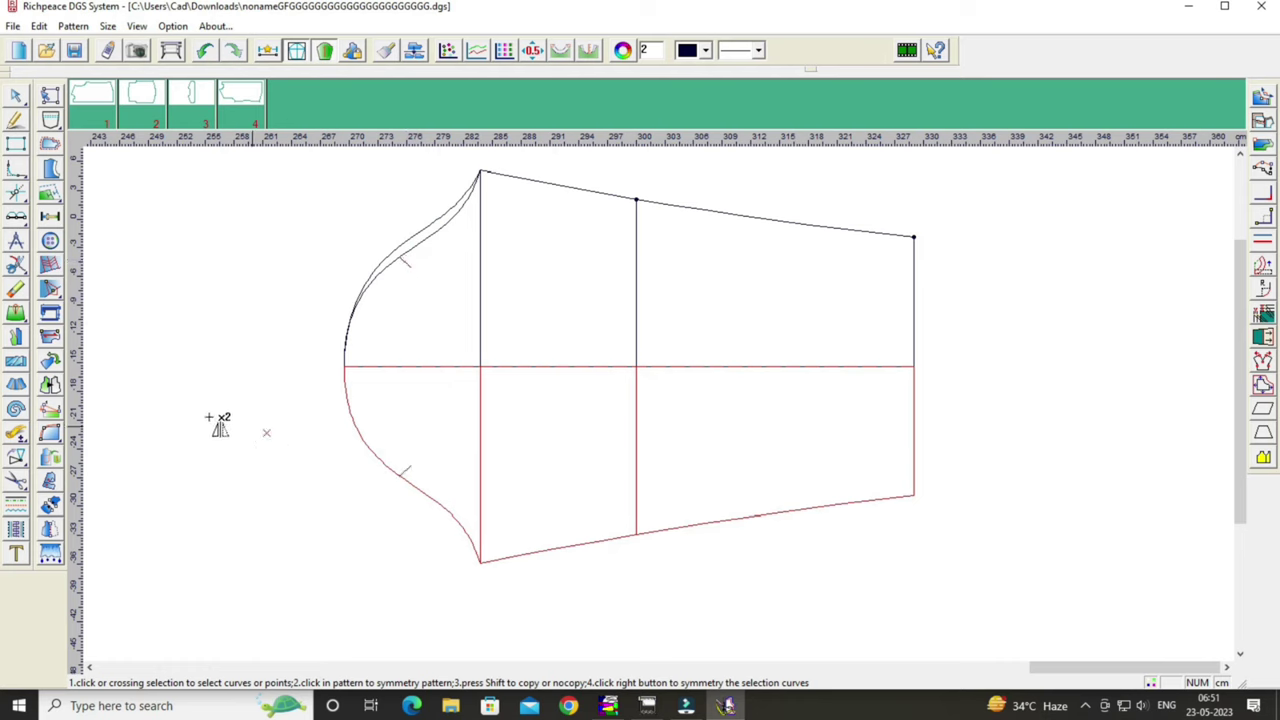
right_click(216, 405)
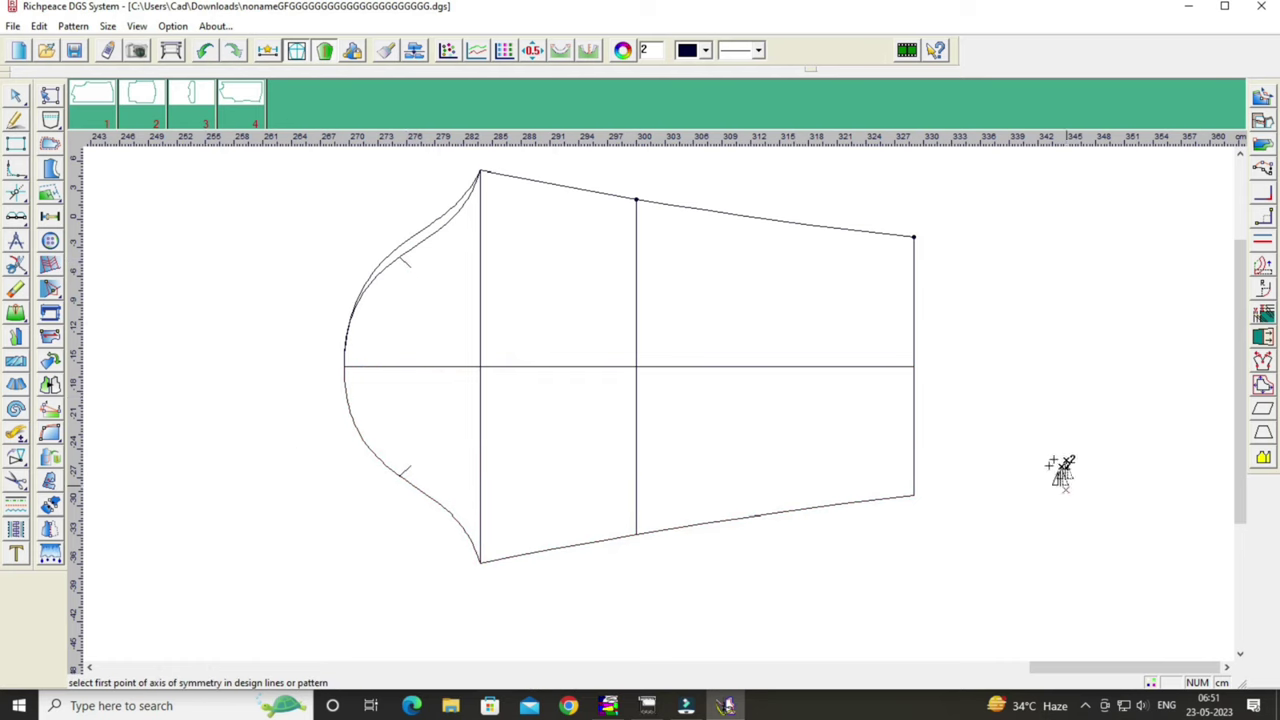
right_click(156, 343)
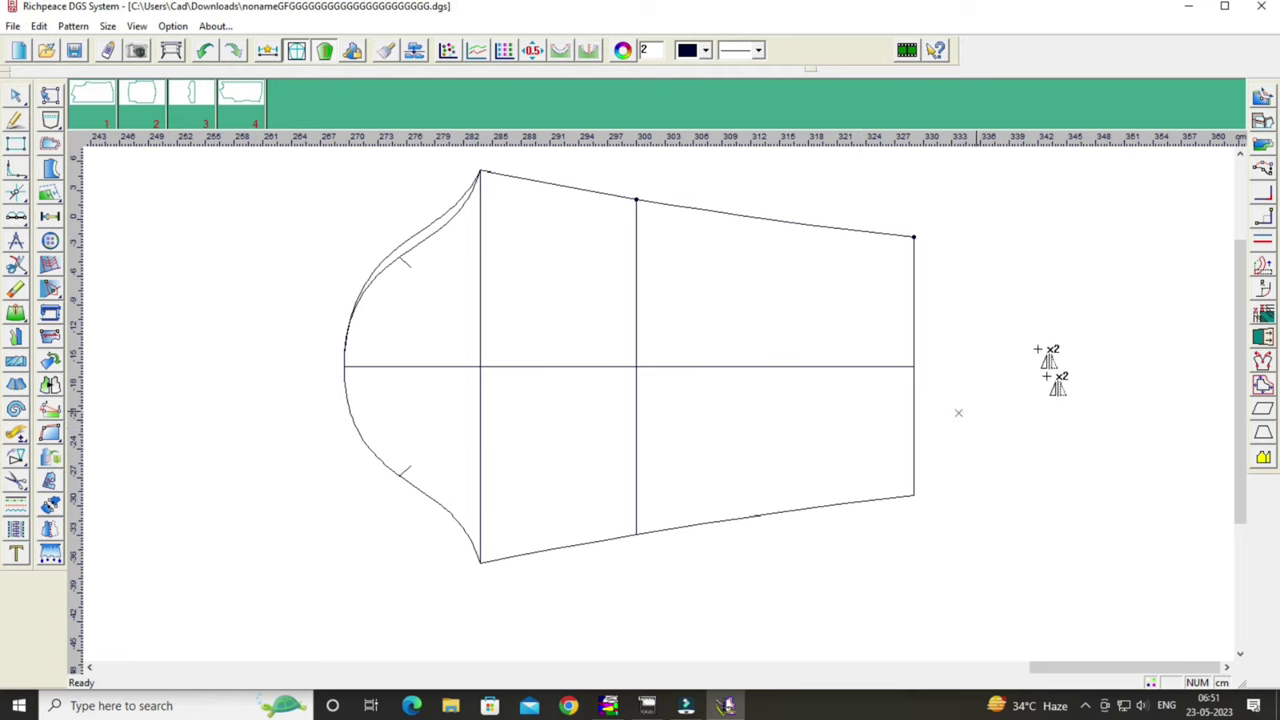
Delete the extra upper-left cap curve and reposition the sleeve pattern.
left_click(16, 290)
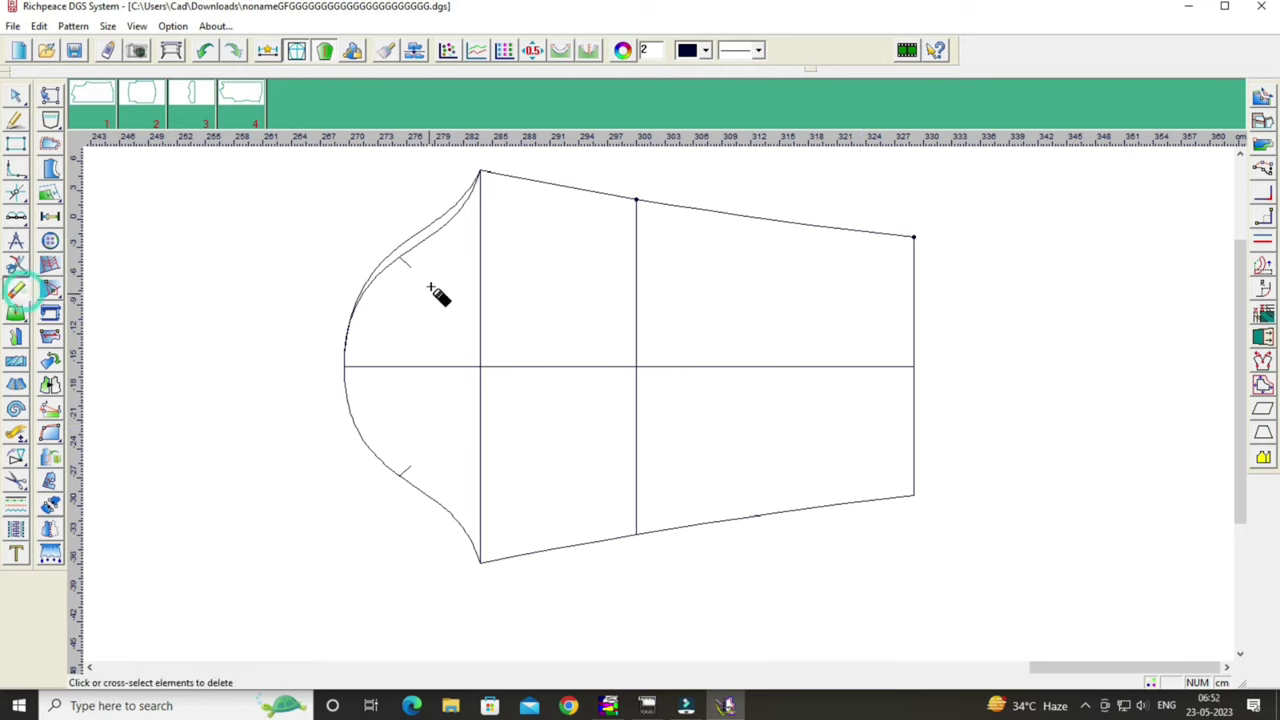
left_click(410, 258)
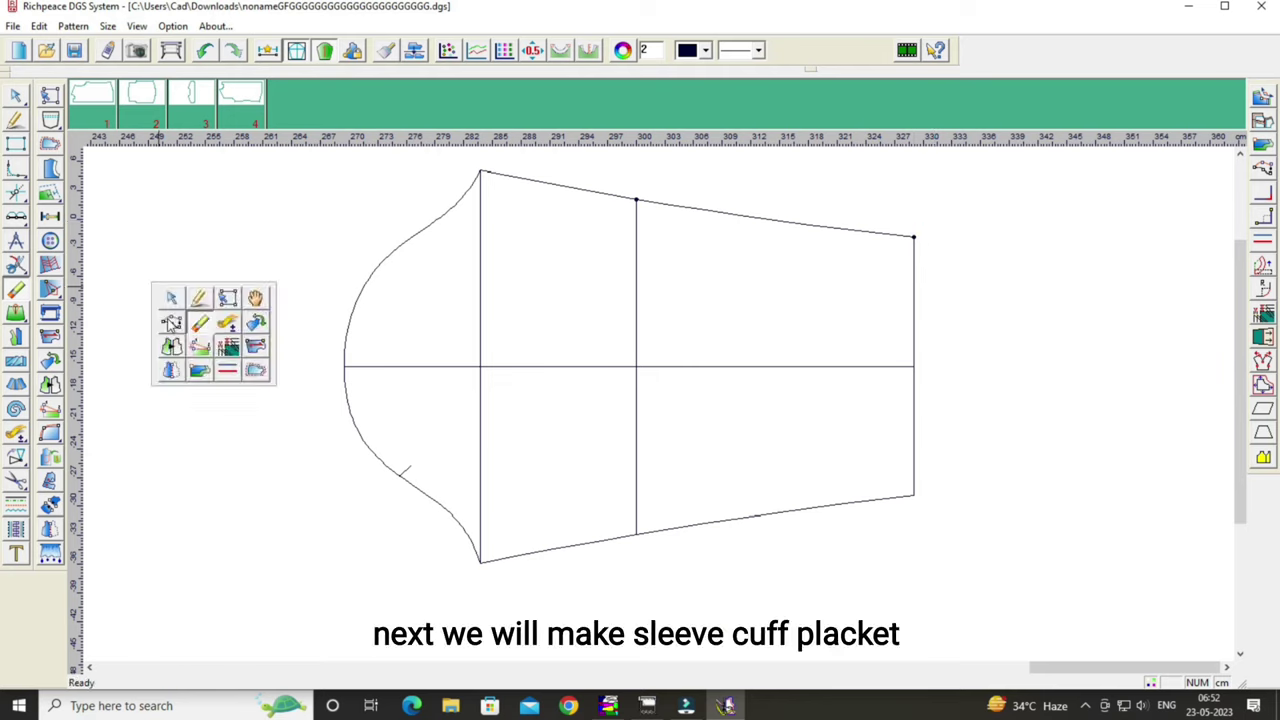
right_click(172, 290)
left_click(252, 297)
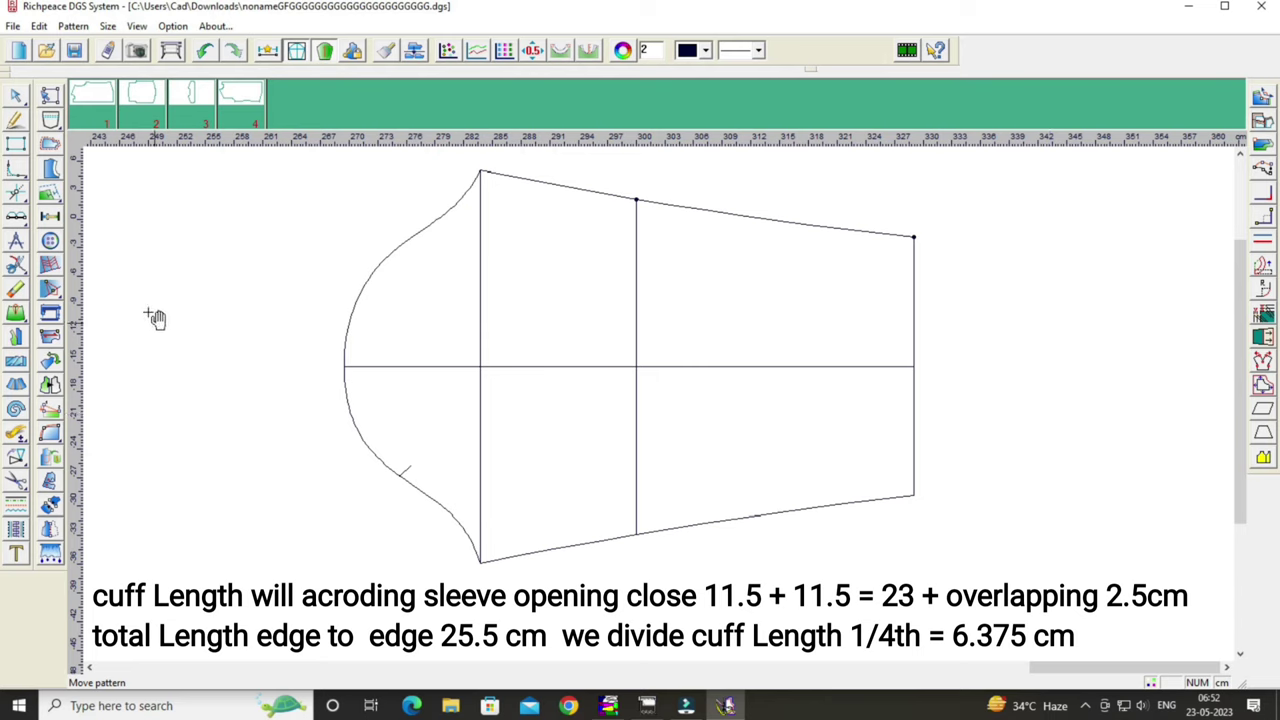
left_click(40, 220)
Mark a placket point 6.775 cm down the right hem edge from the top-right corner.
left_click(914, 238)
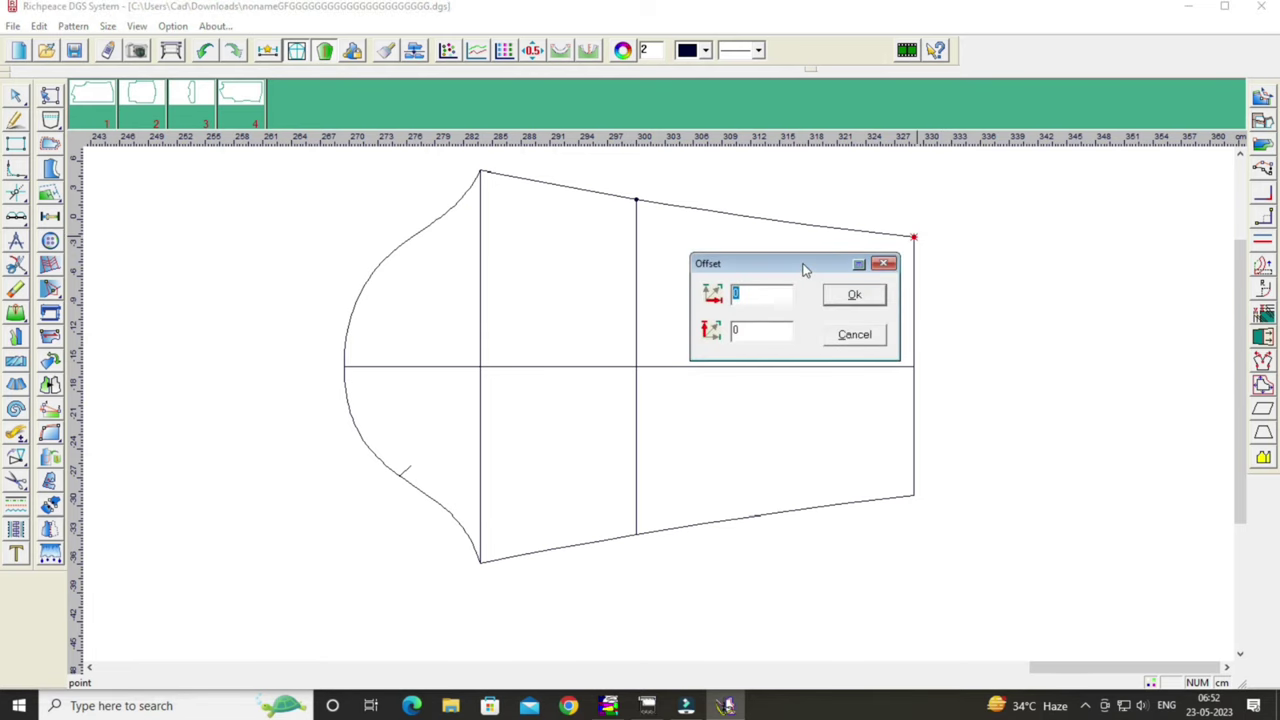
mouse_move(806, 262)
left_mouse_down()
mouse_move(1107, 237)
mouse_move(1085, 217)
left_mouse_up()
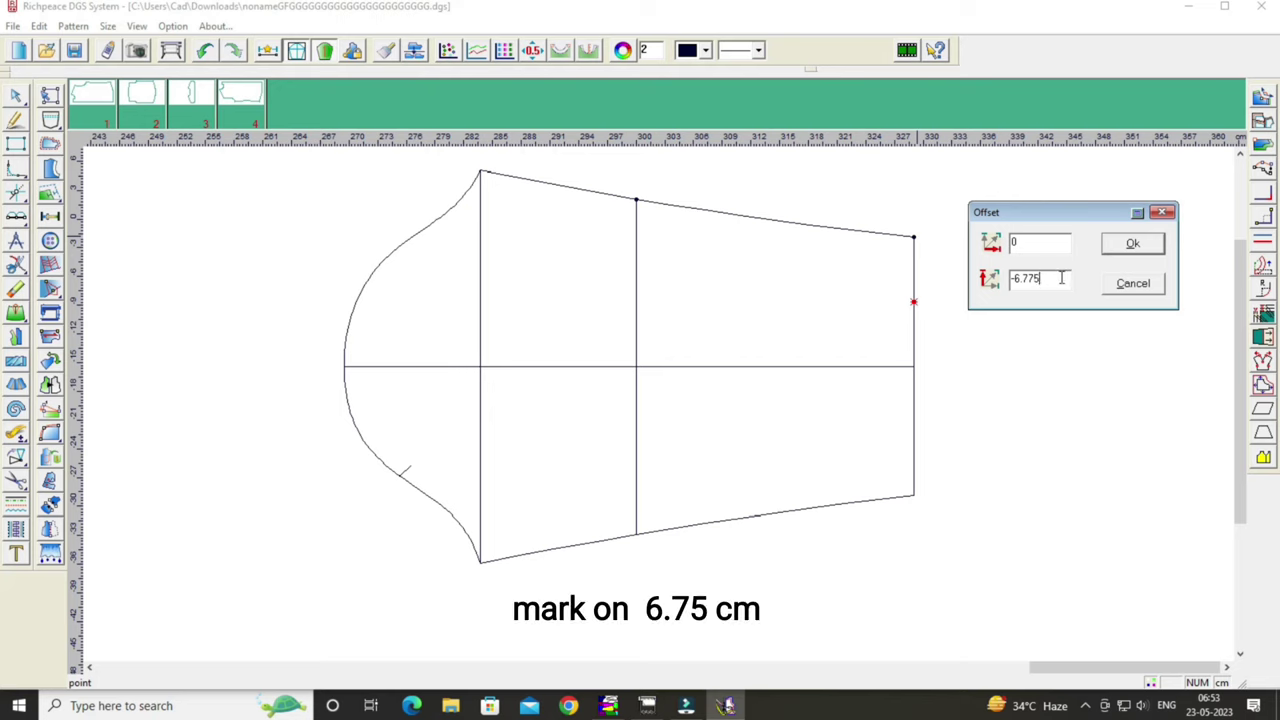
left_click(1133, 245)
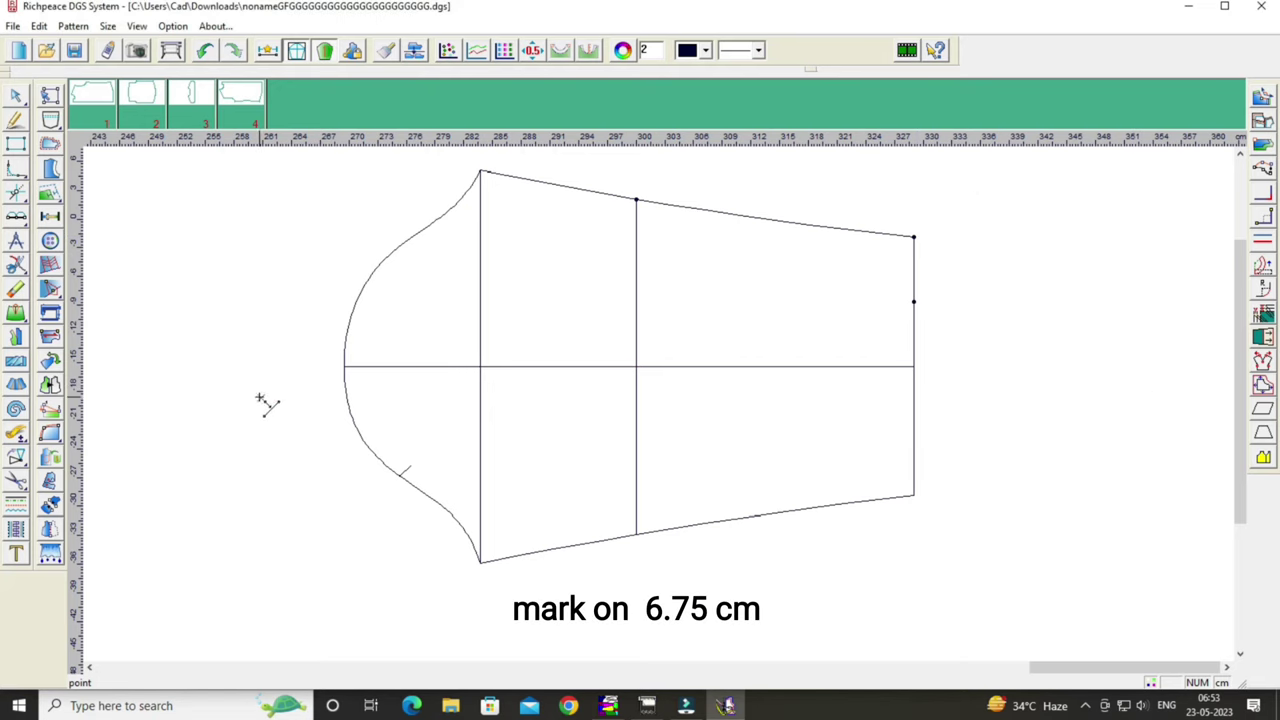
right_click(247, 452)
left_click(270, 410)
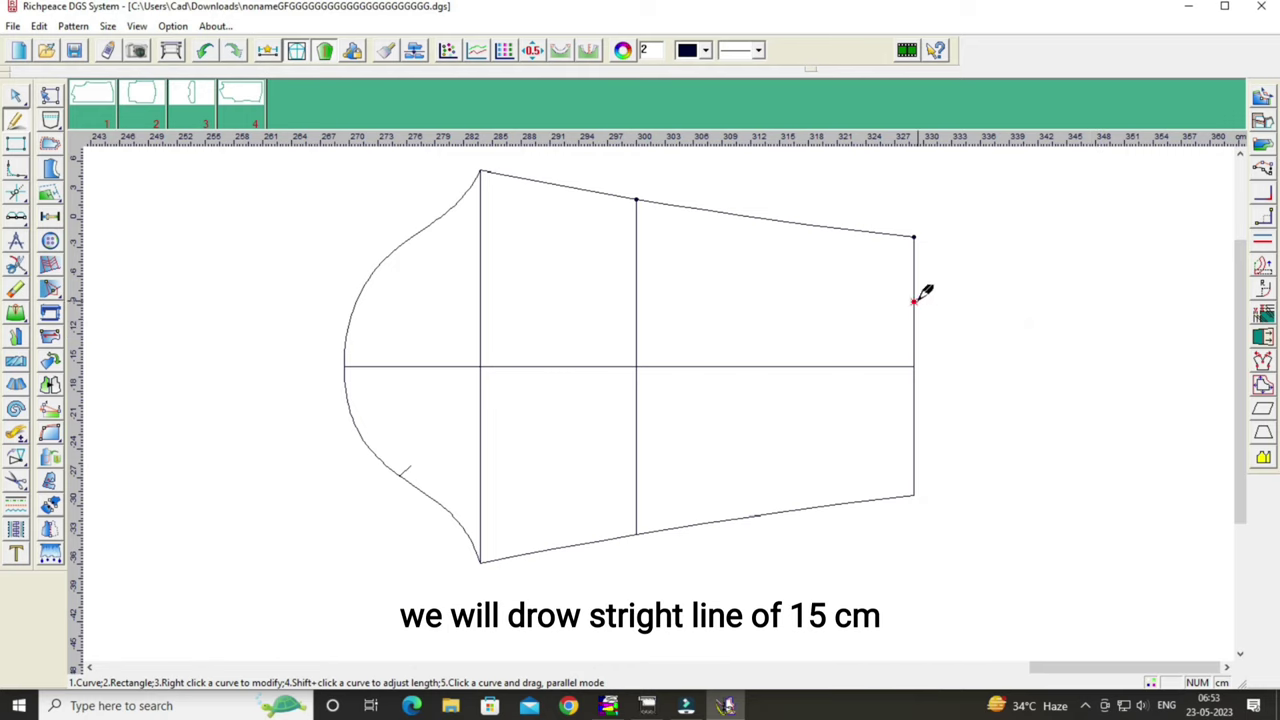
Draw a 15 cm horizontal line inward from the new right-edge point.
left_click(913, 301)
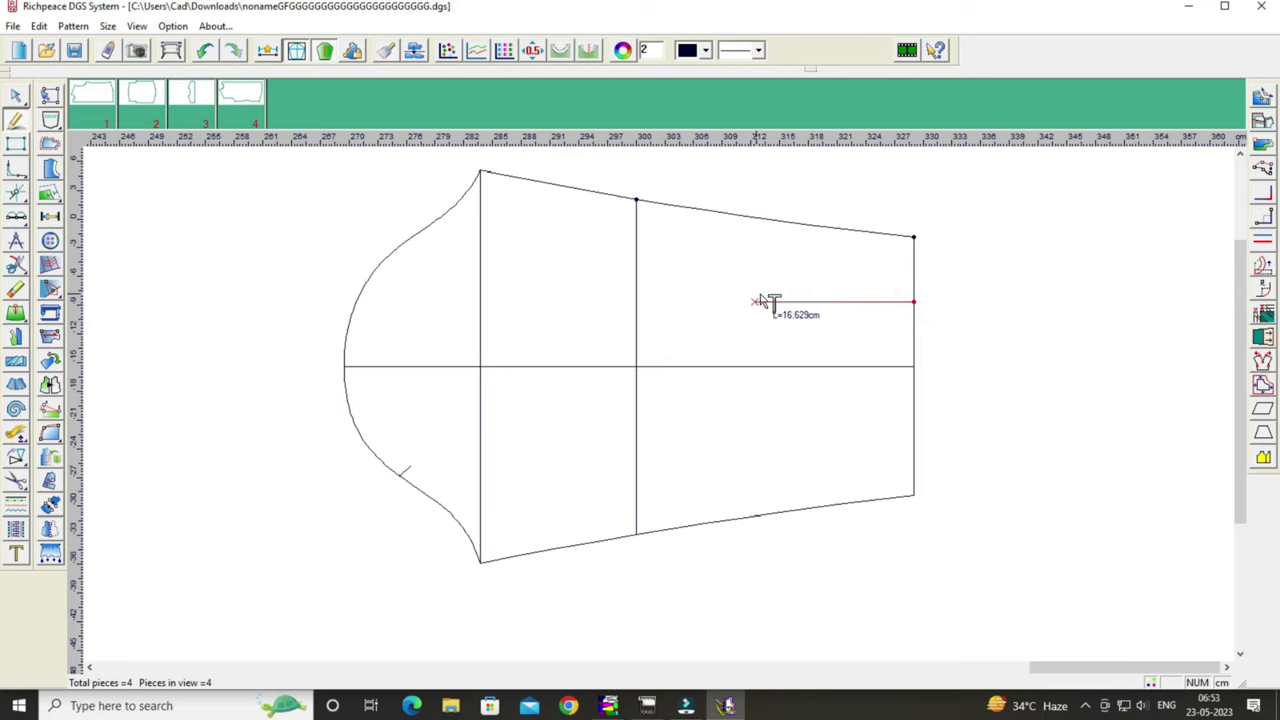
left_click(768, 295)
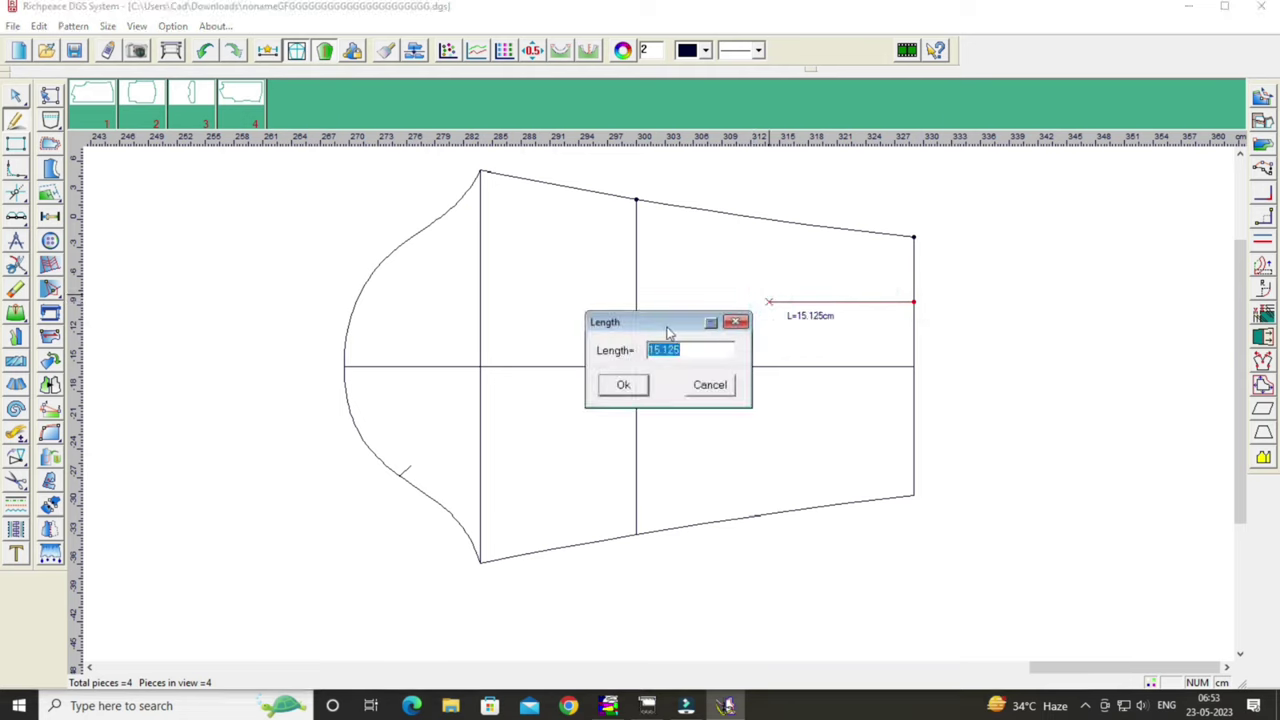
left_click_drag(663, 323, 1037, 291)
left_click(1070, 318)
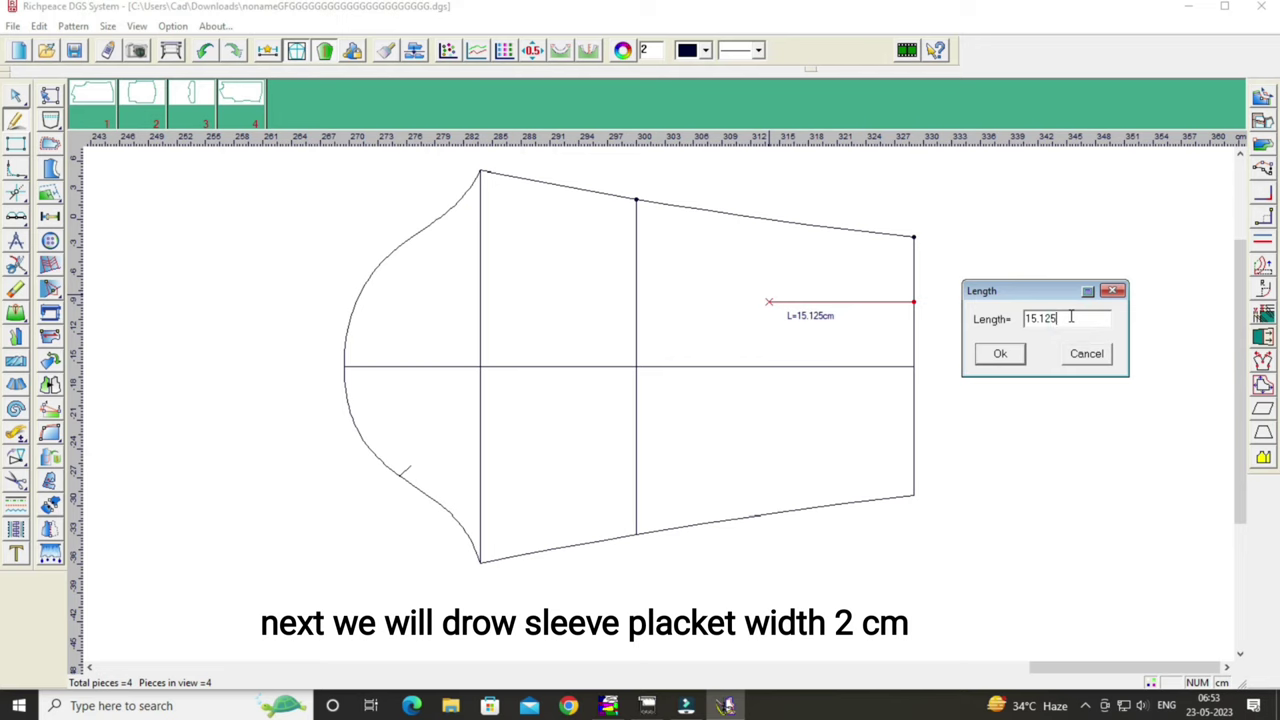
key("BackSpace")
key("BackSpace")
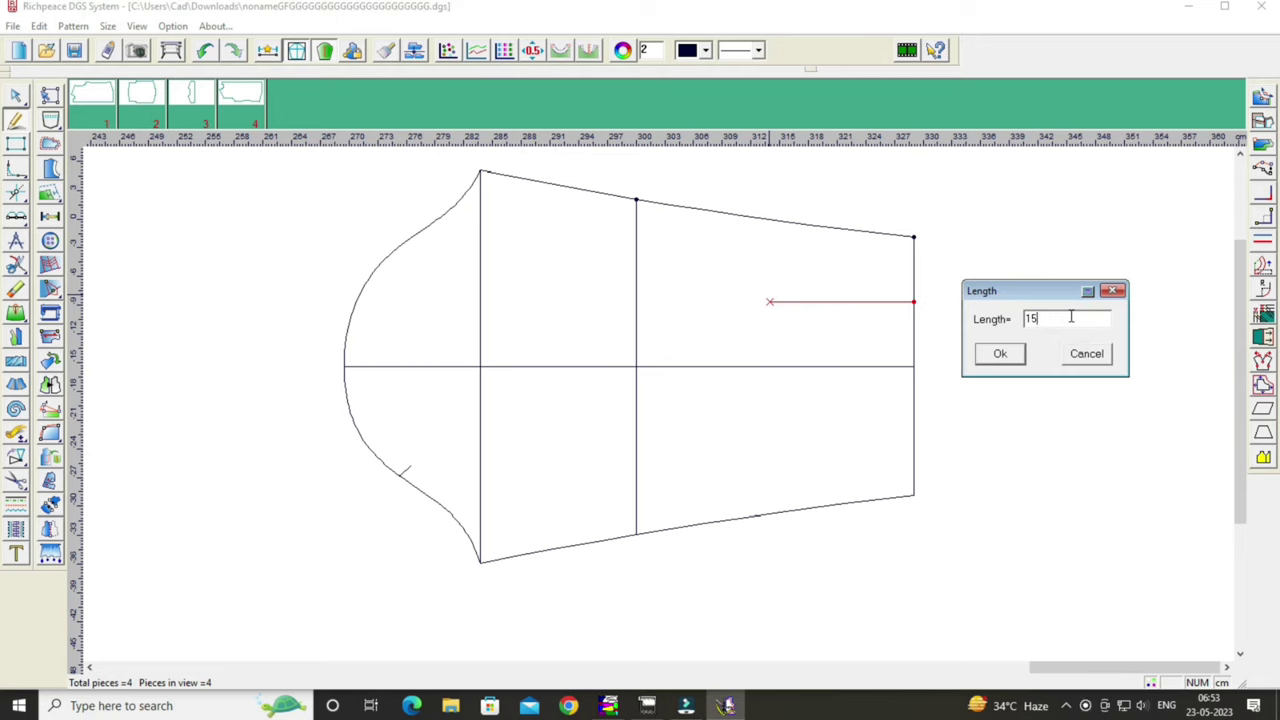
left_click(1008, 355)
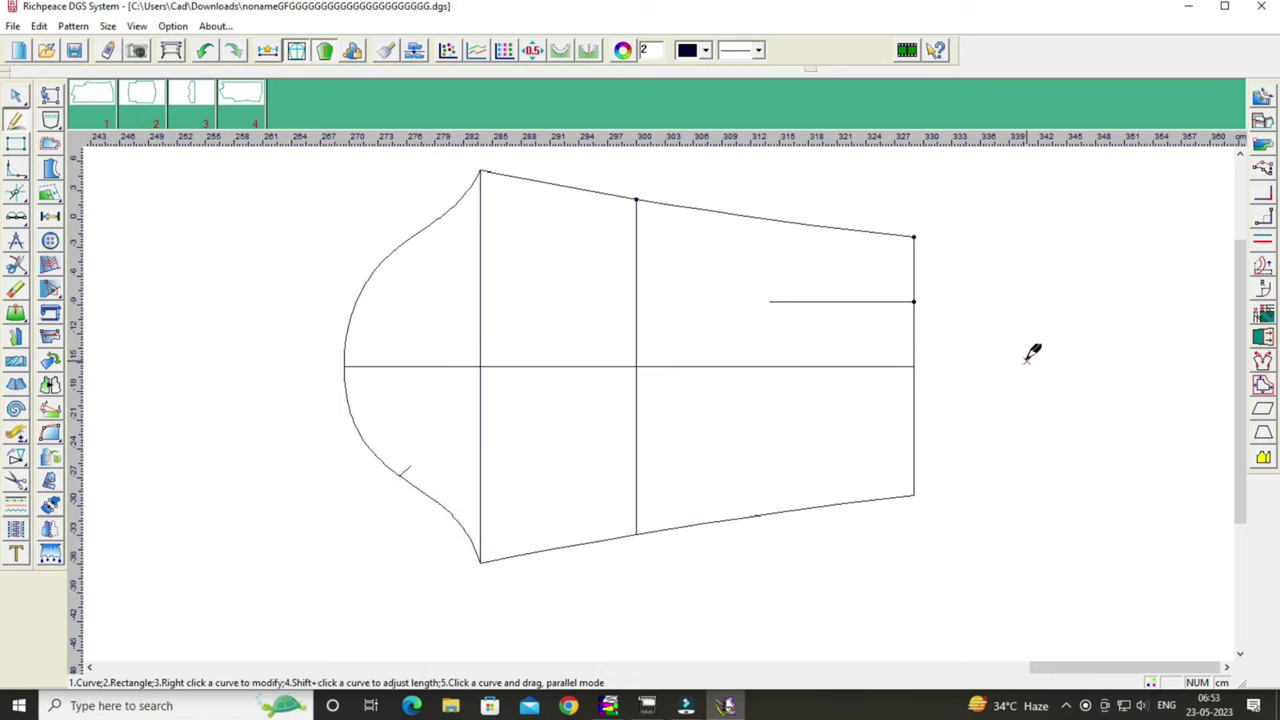
scroll(743, 334, "up", 1)
scroll(743, 334, "up", 1)
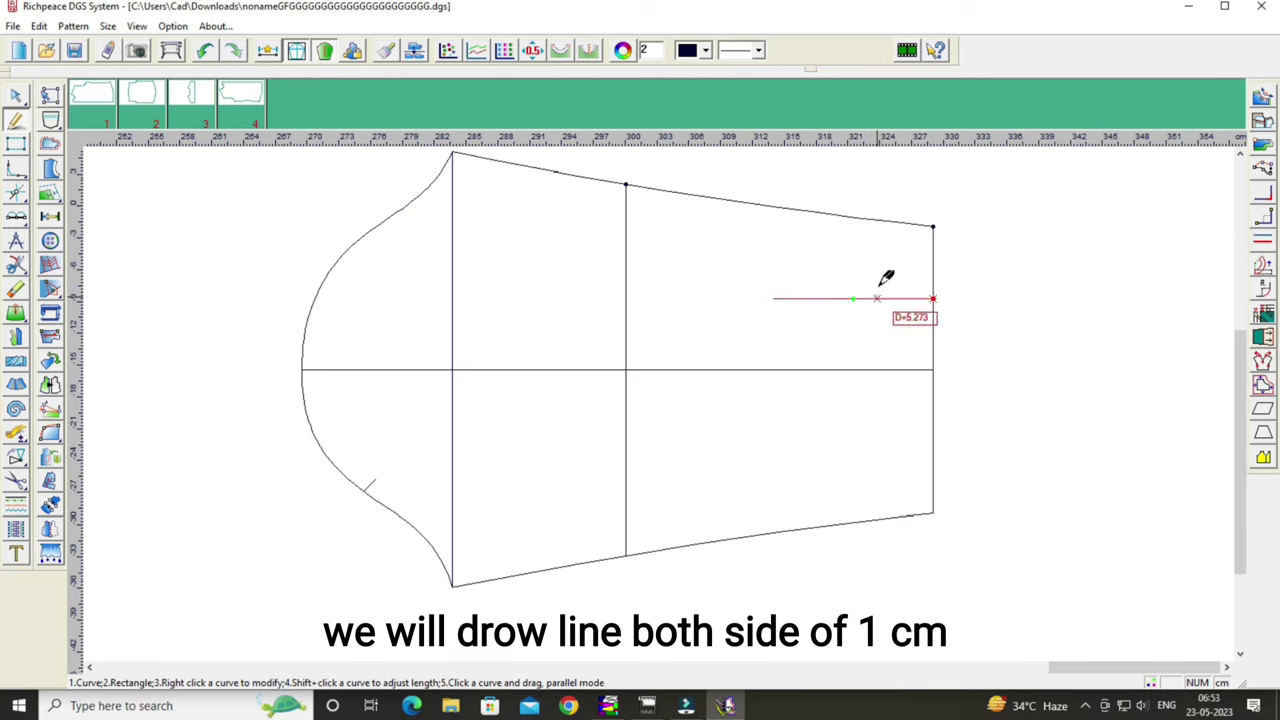
Add parallel lines 1 cm above and 1 cm below the placket line.
left_click(877, 298)
left_click(875, 288)
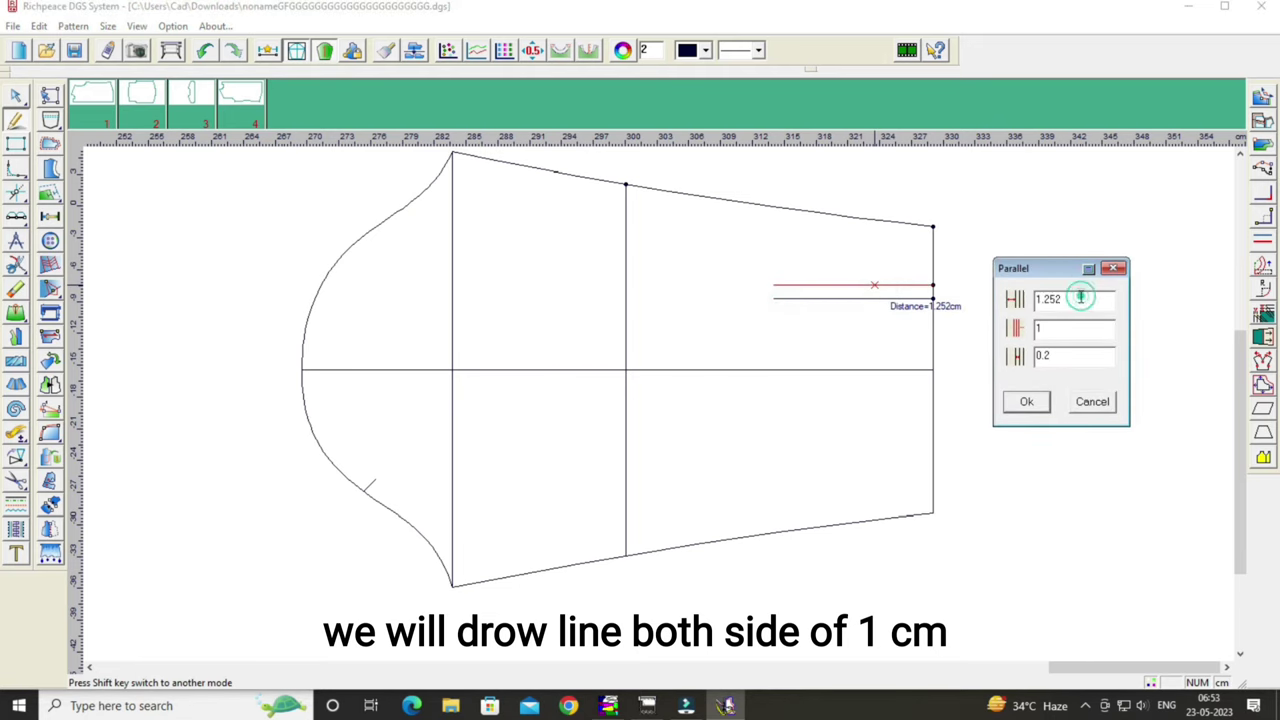
type("1")
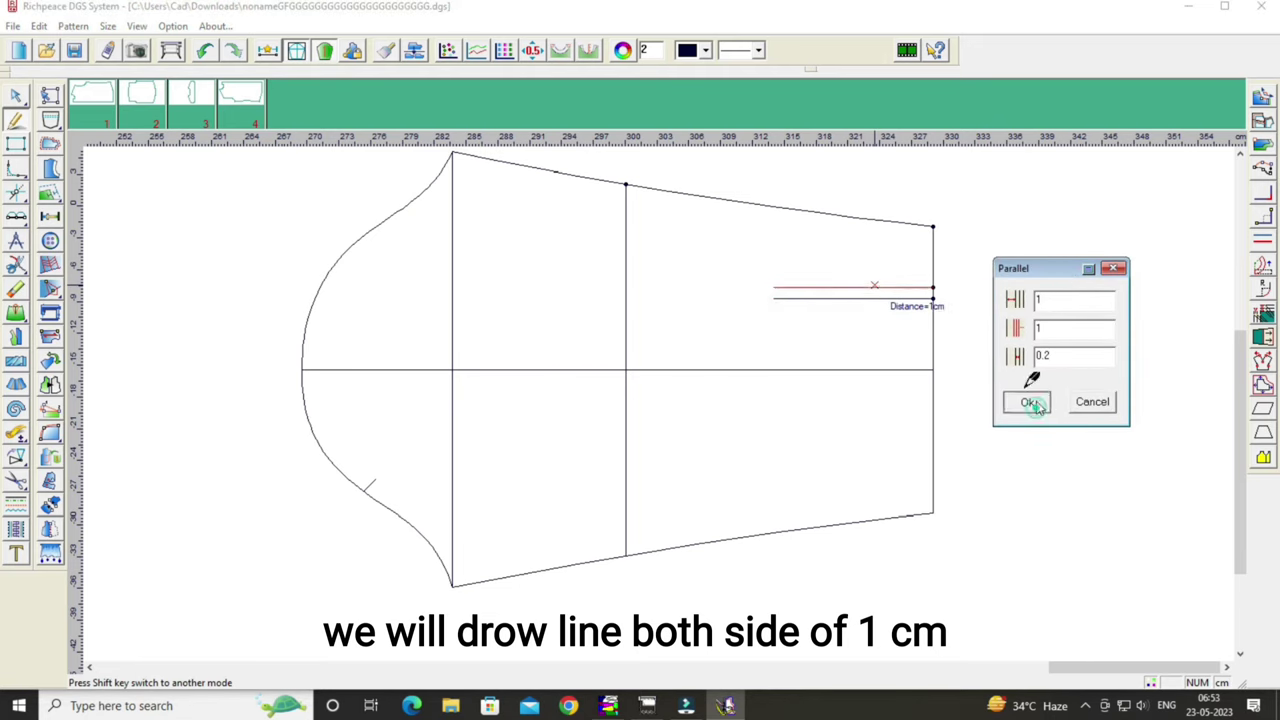
left_click(1022, 402)
left_click(870, 297)
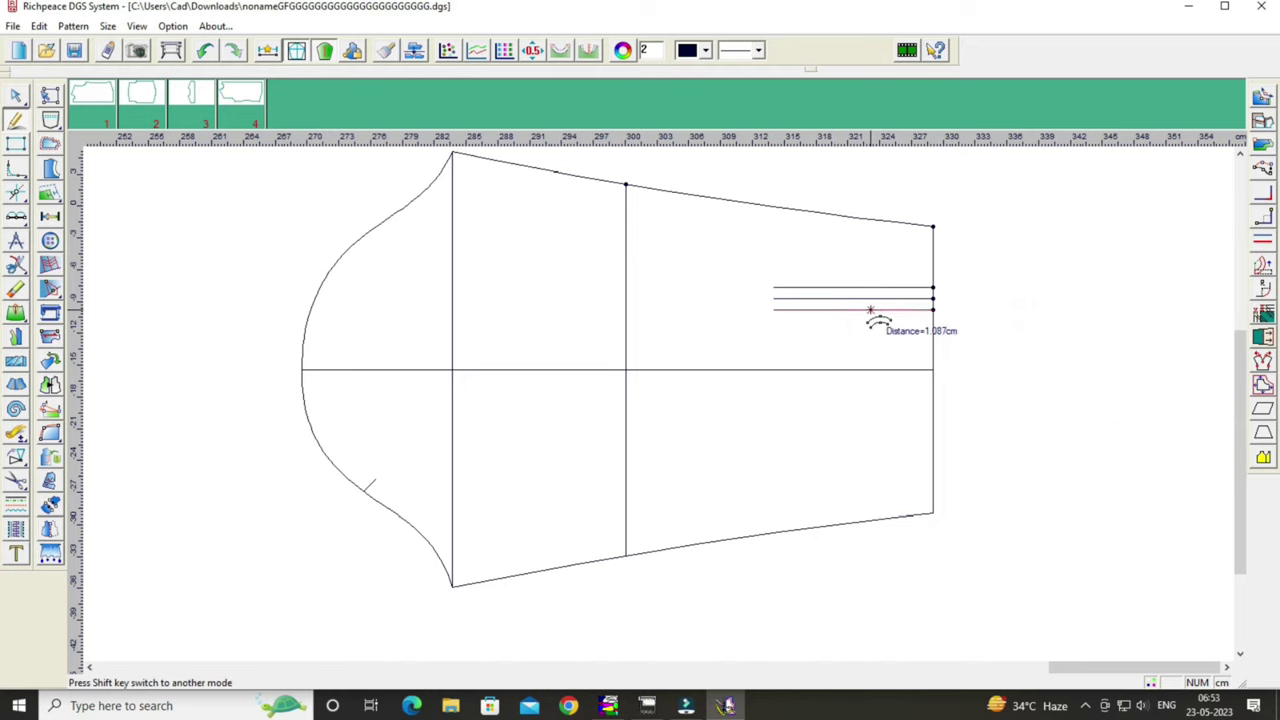
left_click(870, 310)
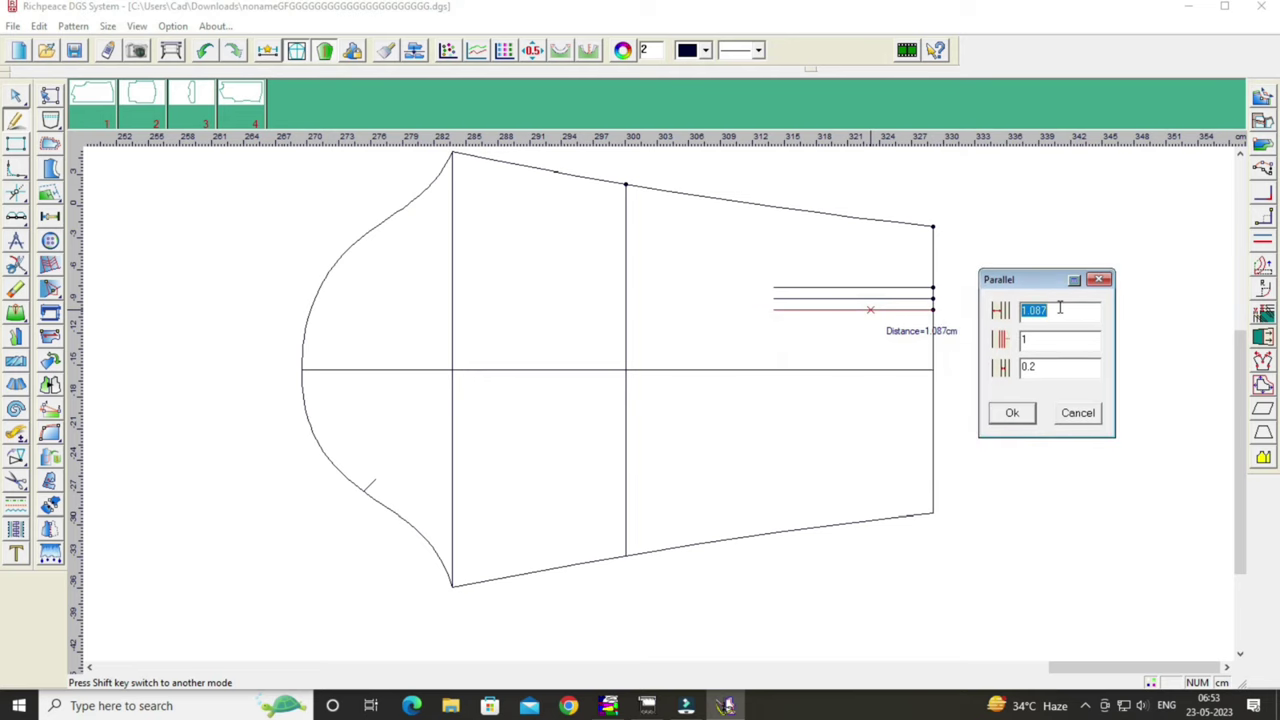
left_click(1062, 310)
key("BackSpace")
key("BackSpace")
type("1")
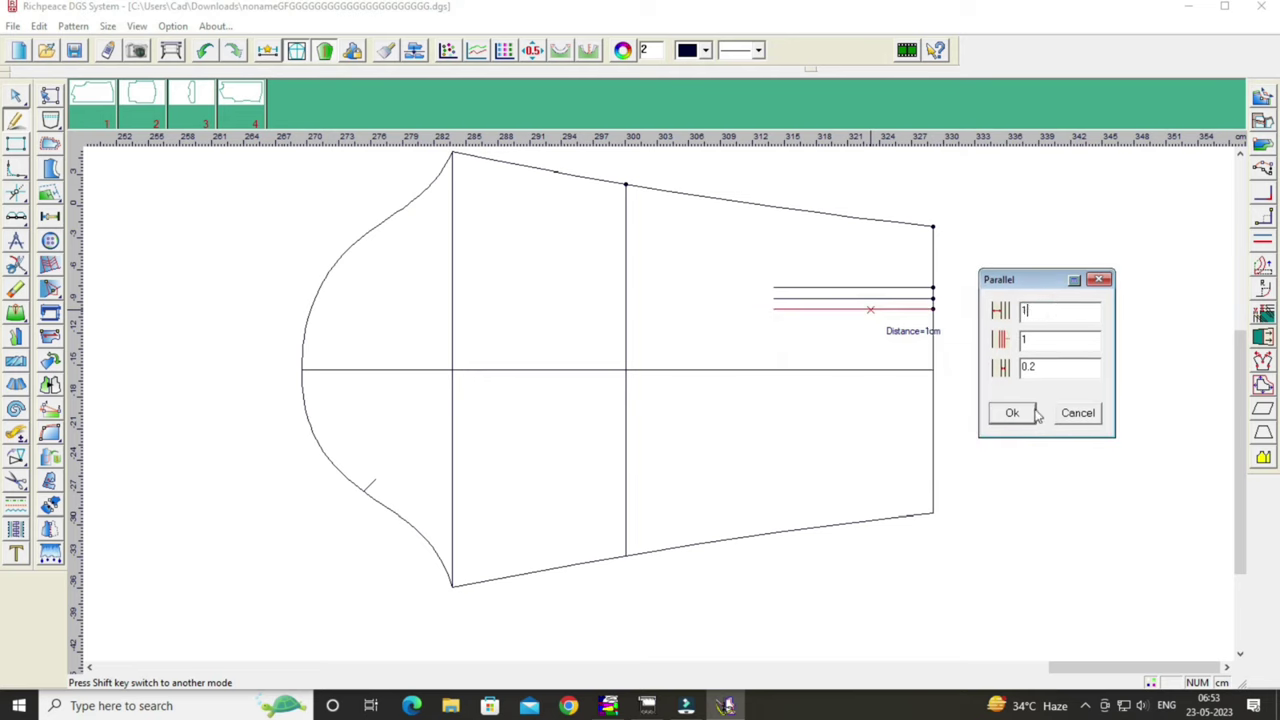
left_click(1015, 413)
Close the placket box's left end and delete its middle line.
left_click(773, 286)
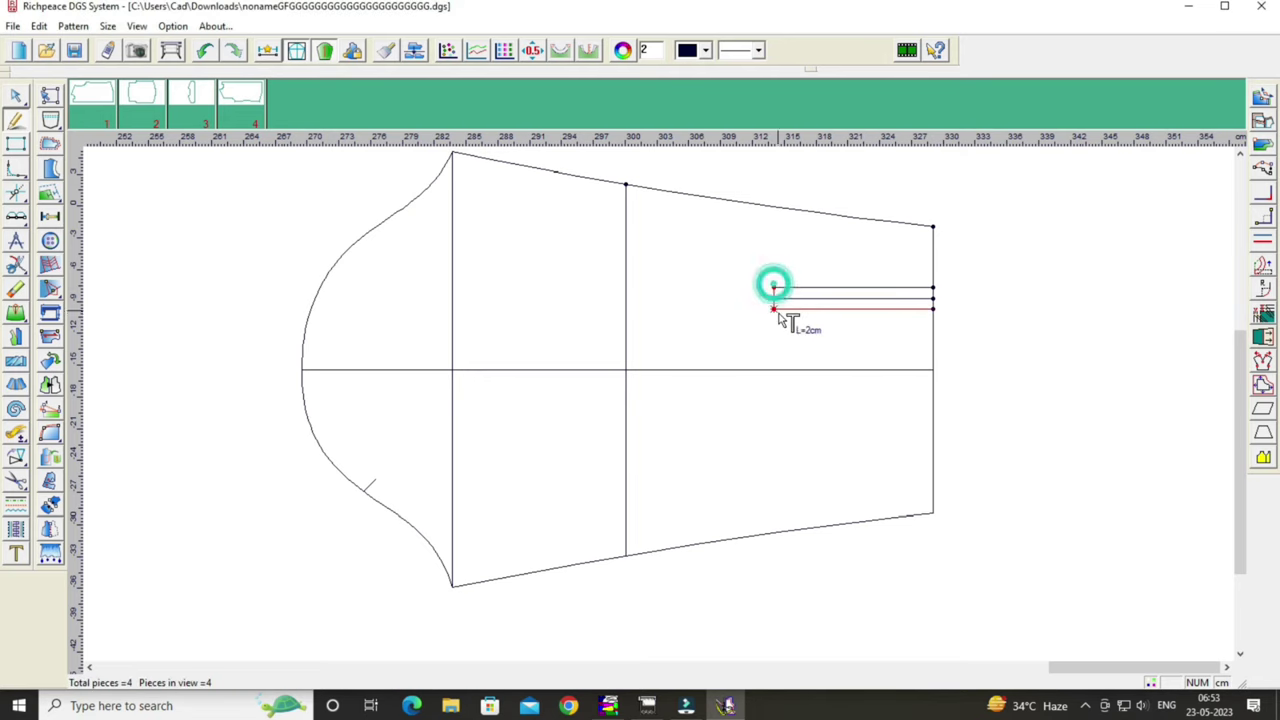
left_click(773, 308)
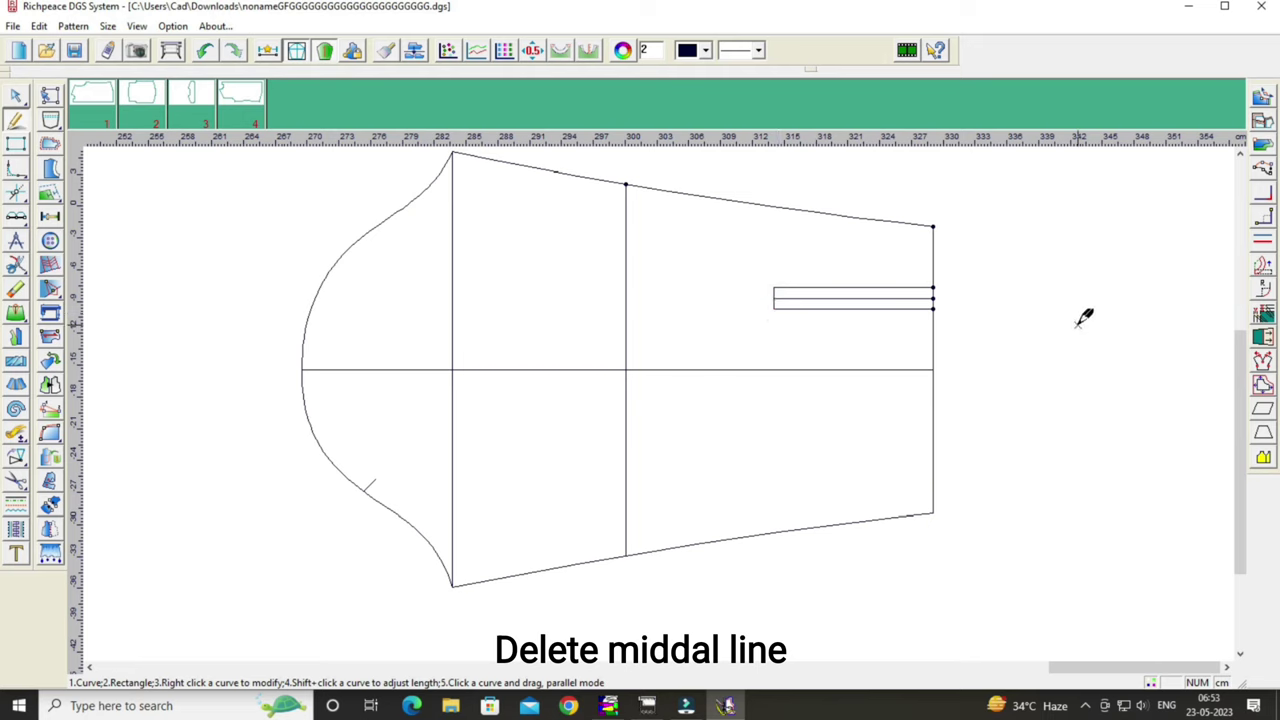
left_click(16, 288)
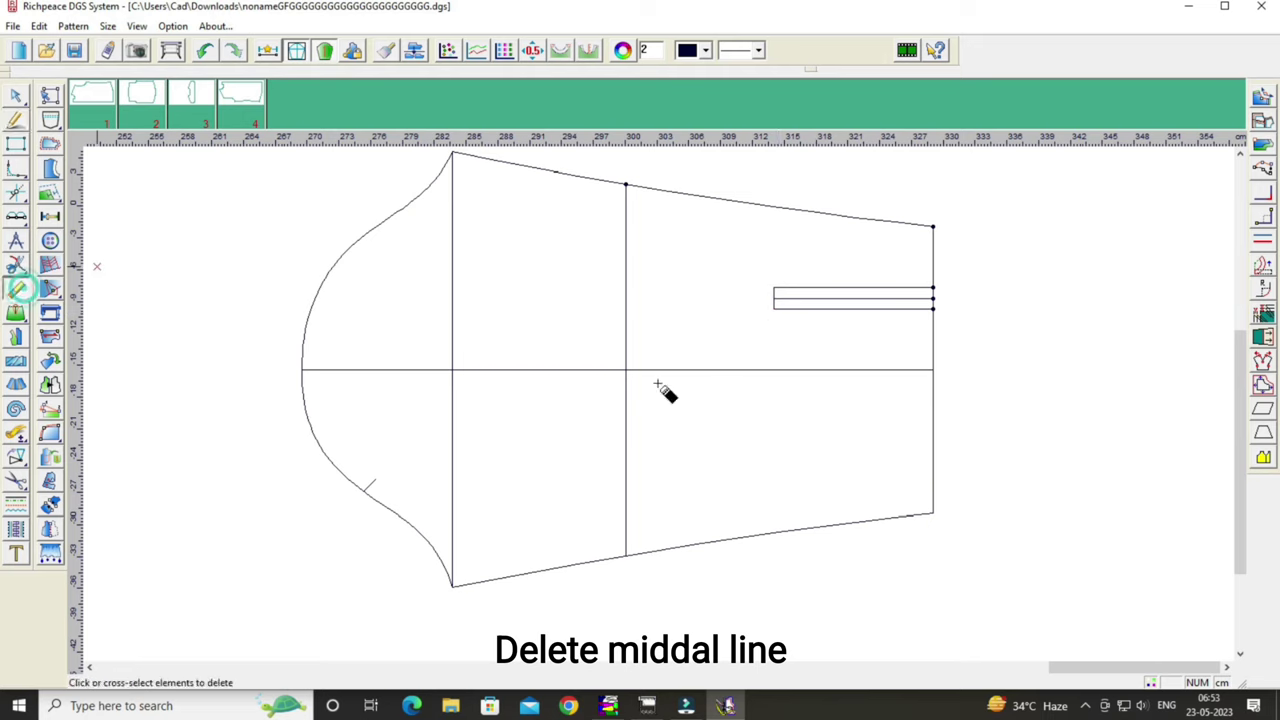
left_click(848, 297)
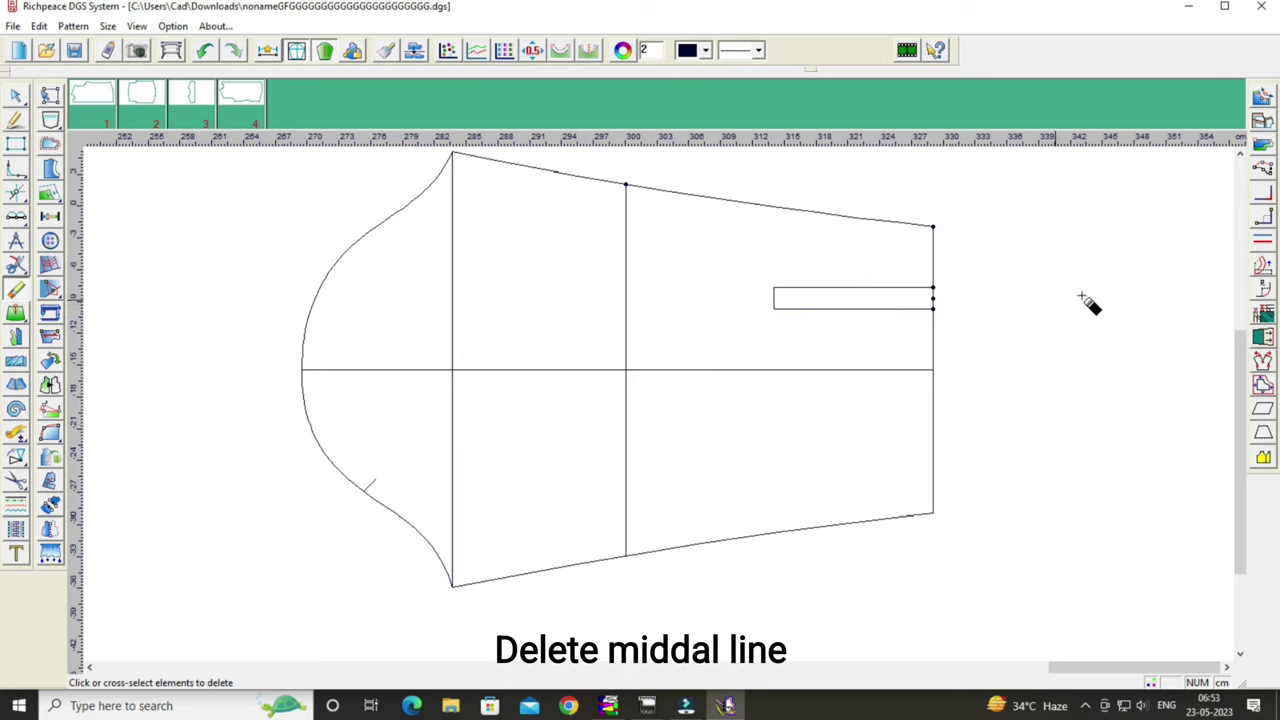
right_click(1147, 300)
left_click(1024, 292)
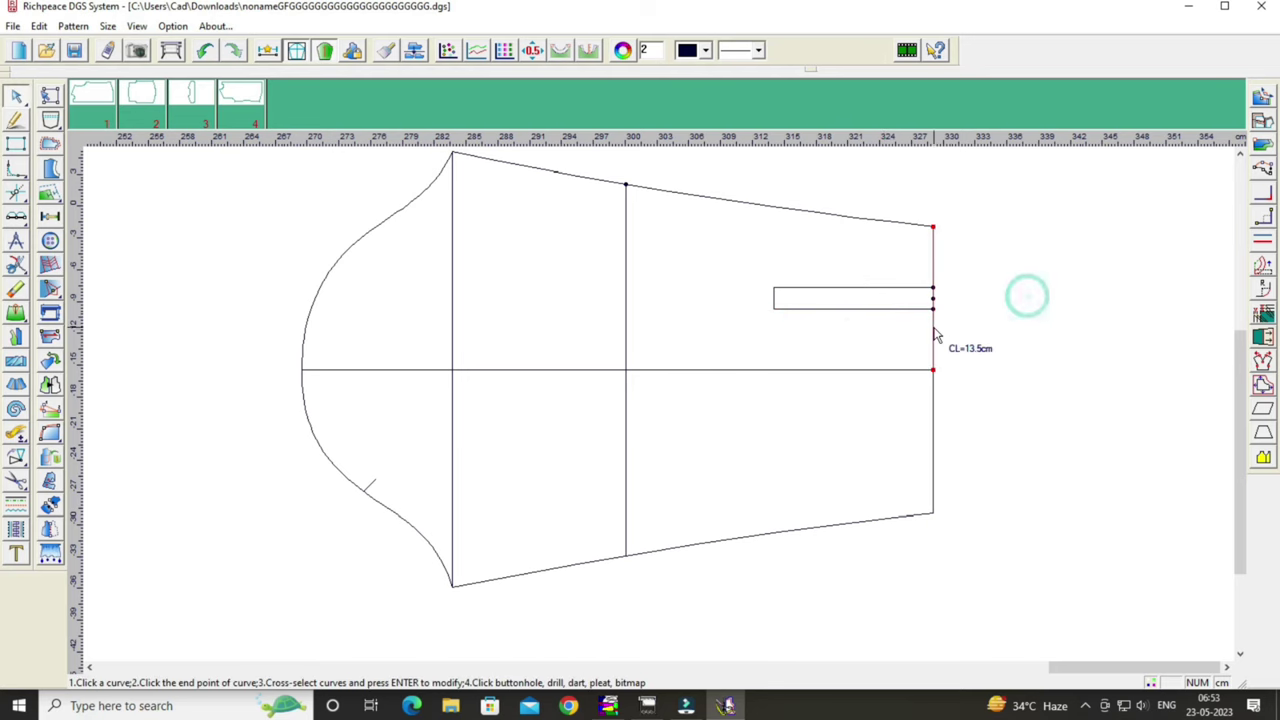
right_click(1060, 302)
left_click(1100, 318)
Draw a line parallel to the placket's left end, offset 3.5 cm inward.
scroll(1020, 297, "up", 1)
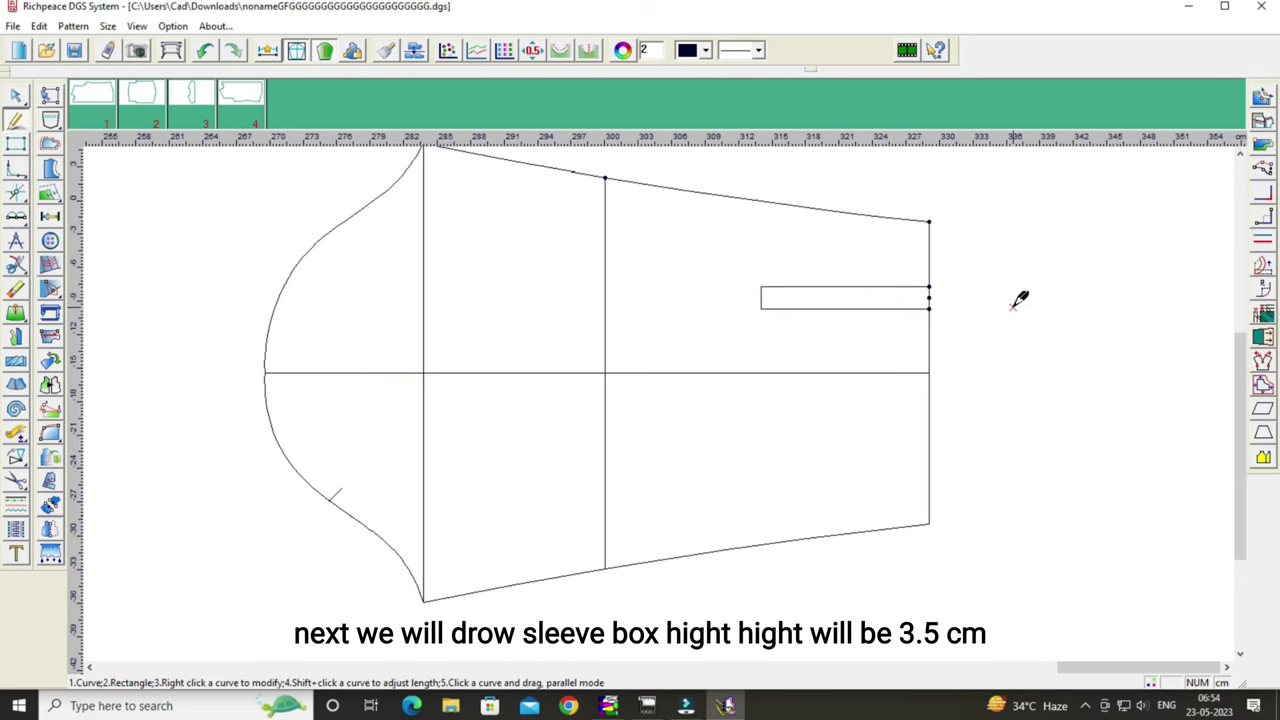
scroll(1020, 297, "up", 1)
scroll(1020, 297, "up", 1)
scroll(1020, 297, "up", 1)
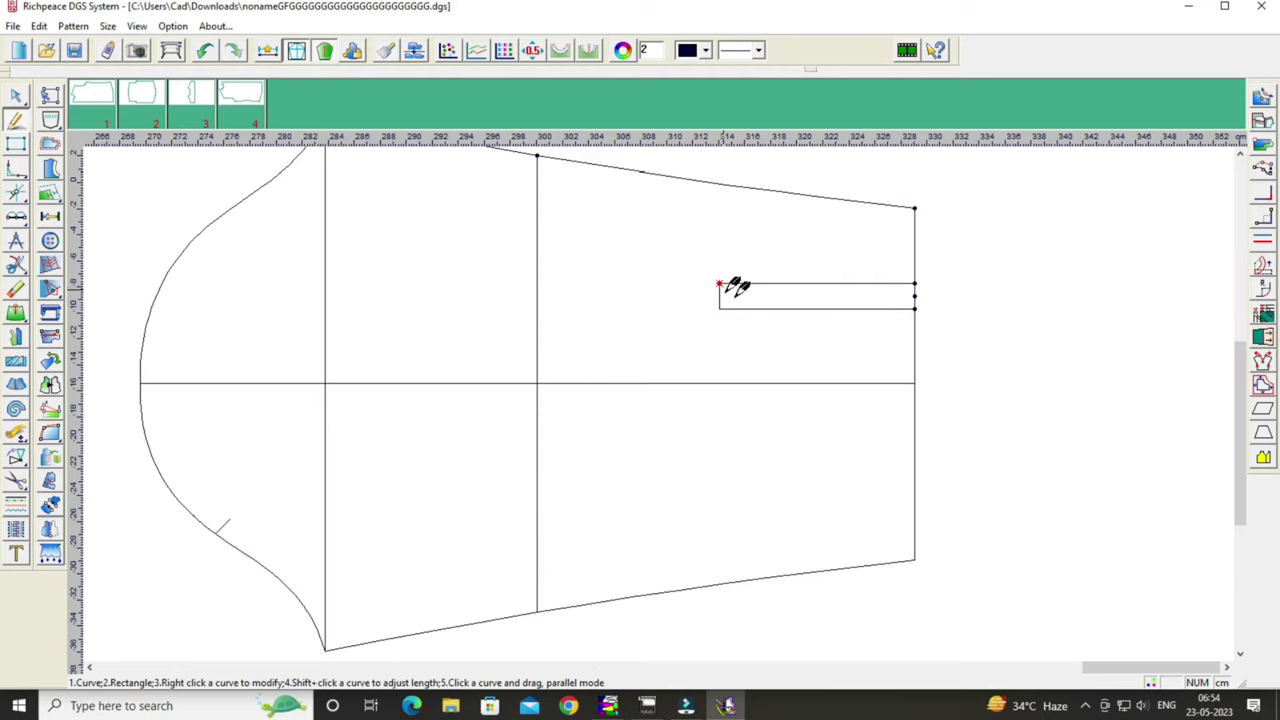
scroll(749, 297, "up", 2)
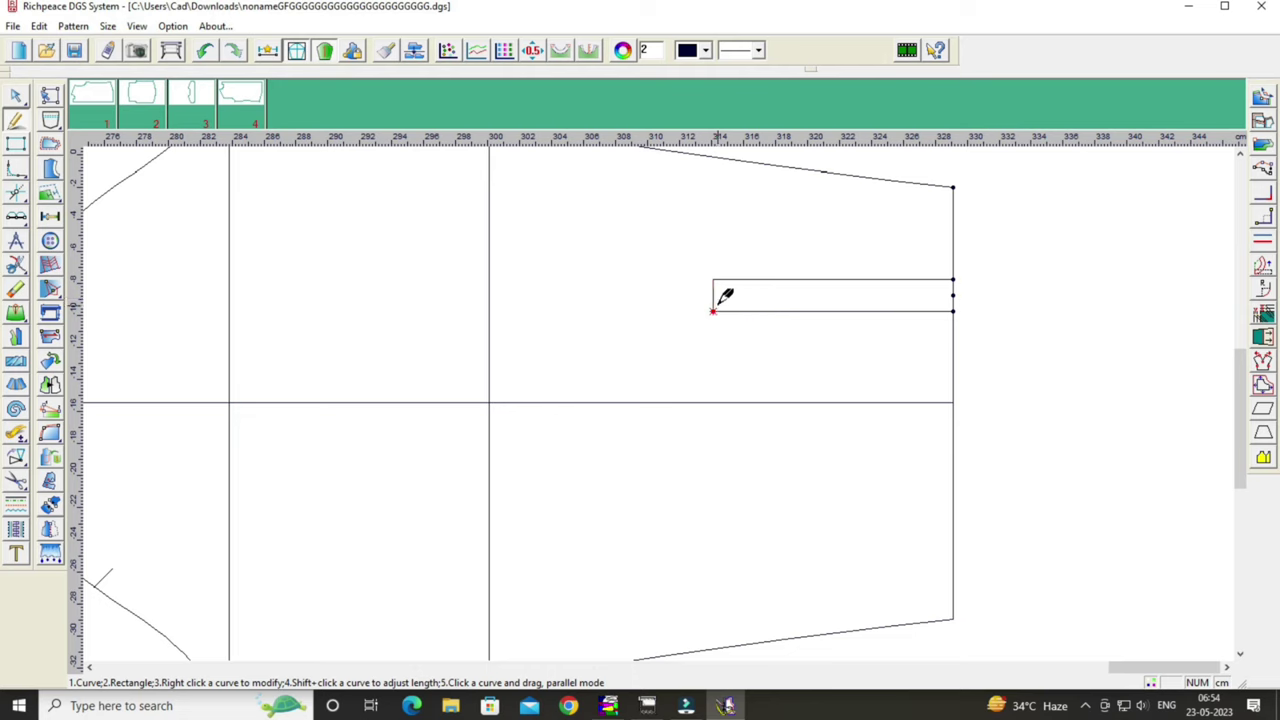
left_click(714, 310)
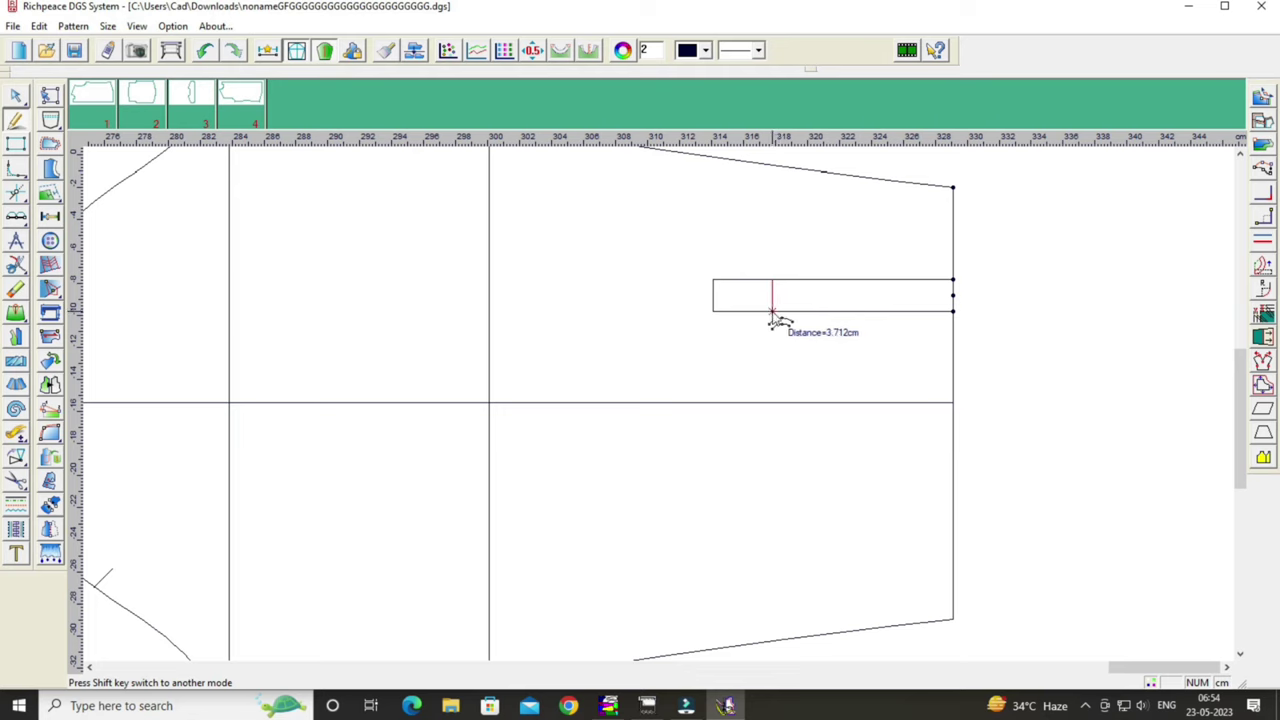
left_click(772, 318)
left_click_drag(684, 341, 1052, 270)
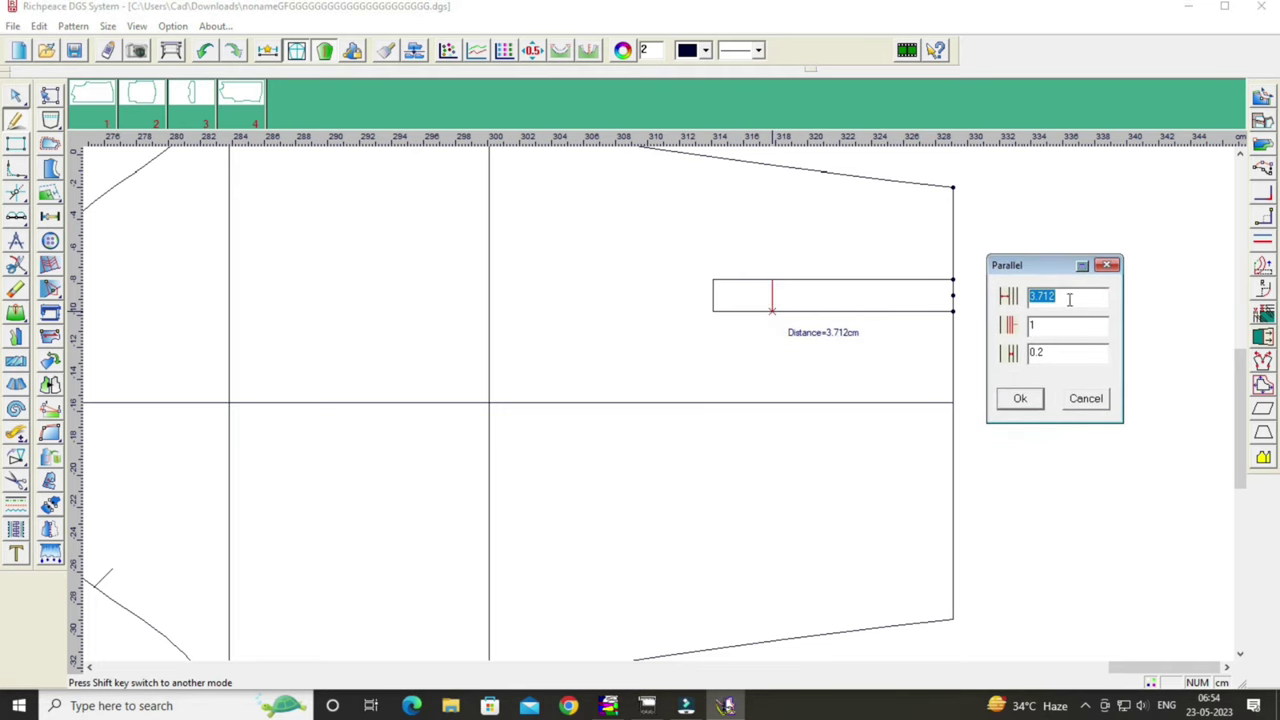
left_click(1069, 298)
key("BackSpace")
type("5")
left_click(1030, 401)
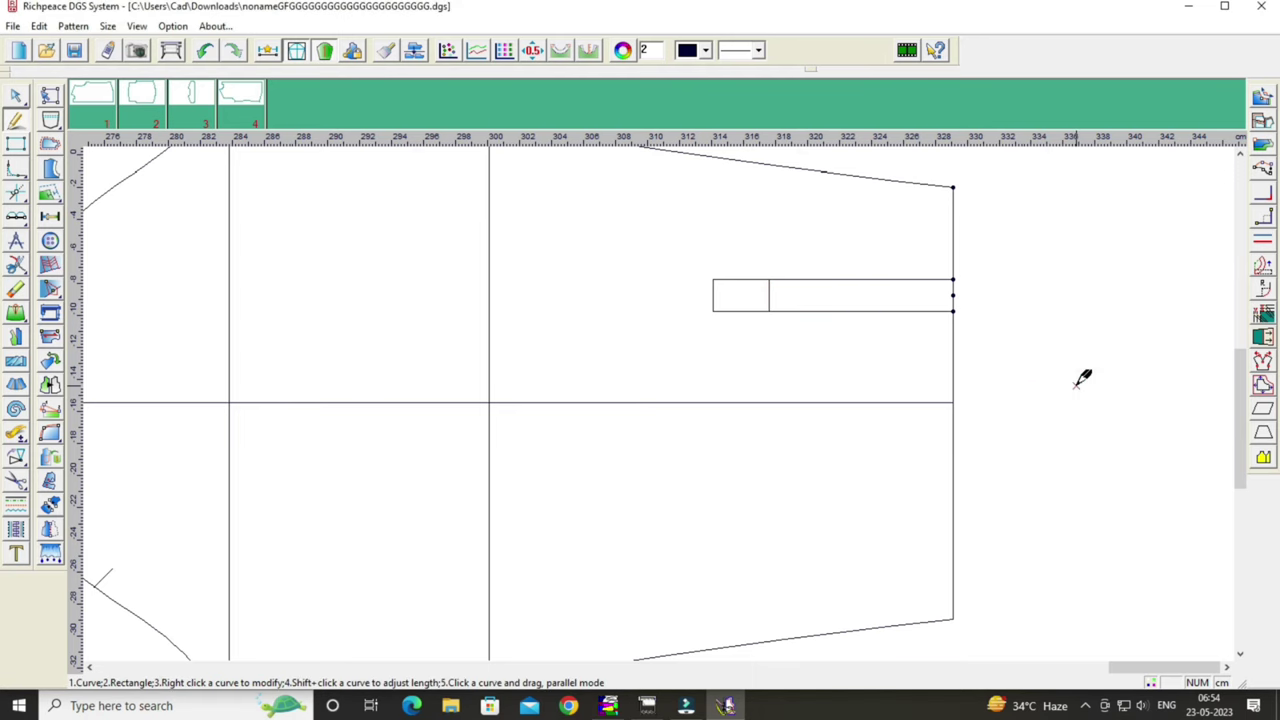
scroll(1086, 377, "down", 2)
scroll(1078, 381, "down", 1)
scroll(1082, 377, "down", 1)
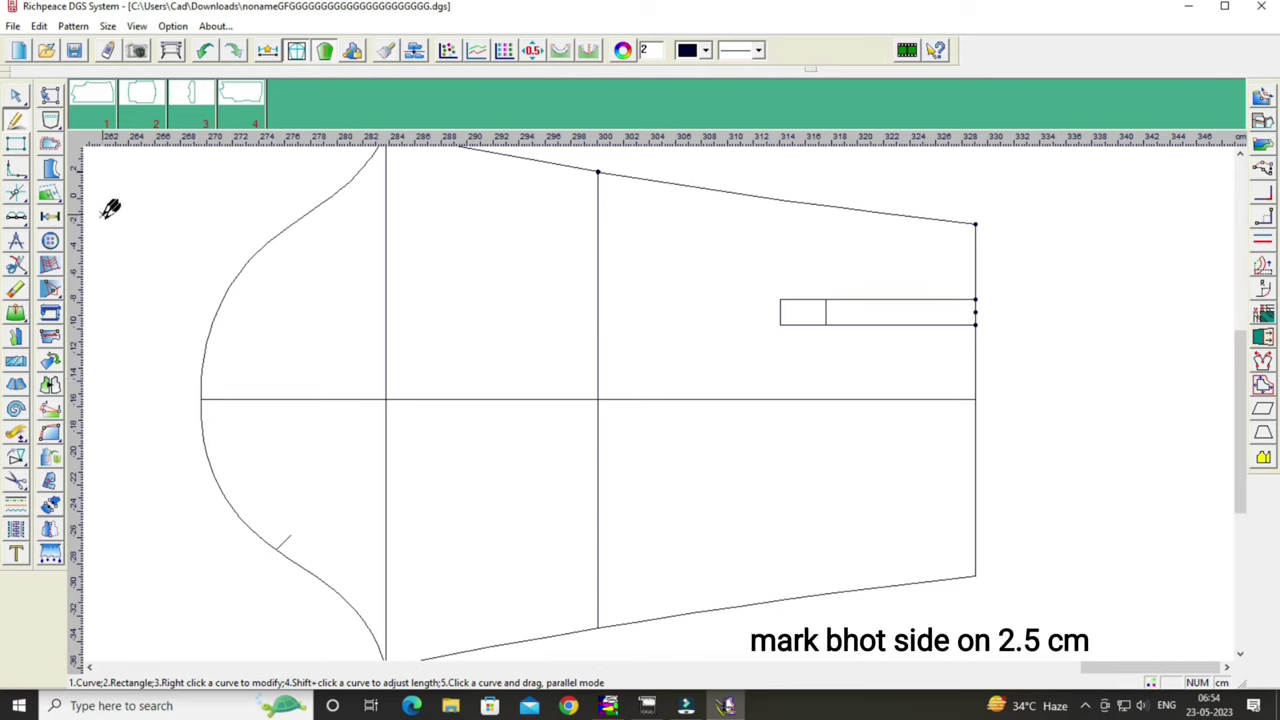
Place points 2.5 cm left of the crosswise line's top and bottom ends with the Point tool.
left_click(24, 216)
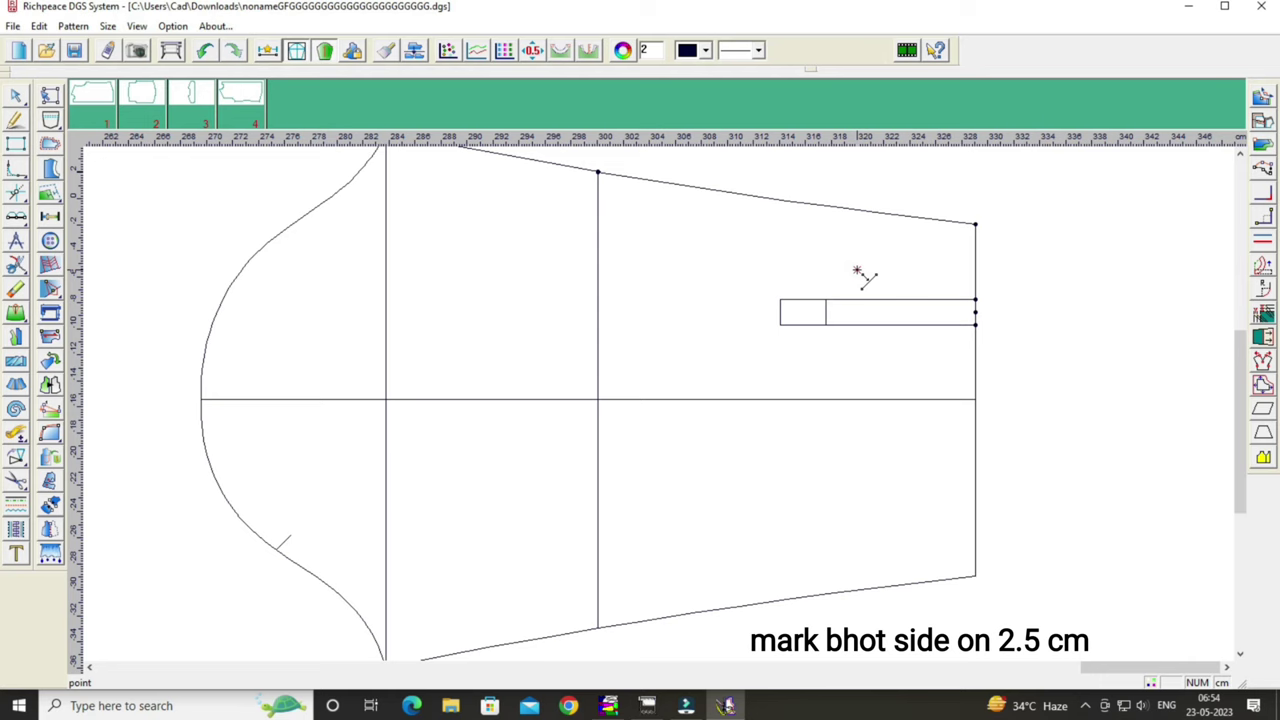
scroll(858, 272, "down", 1)
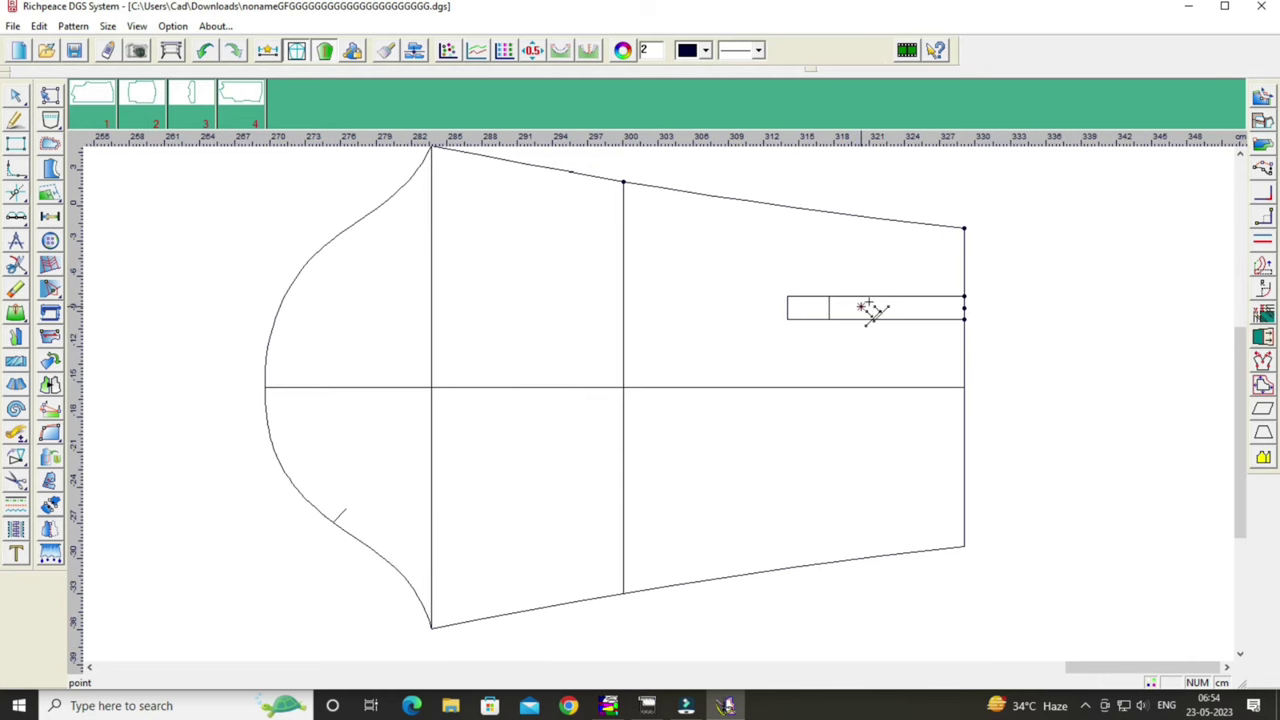
left_click(829, 297)
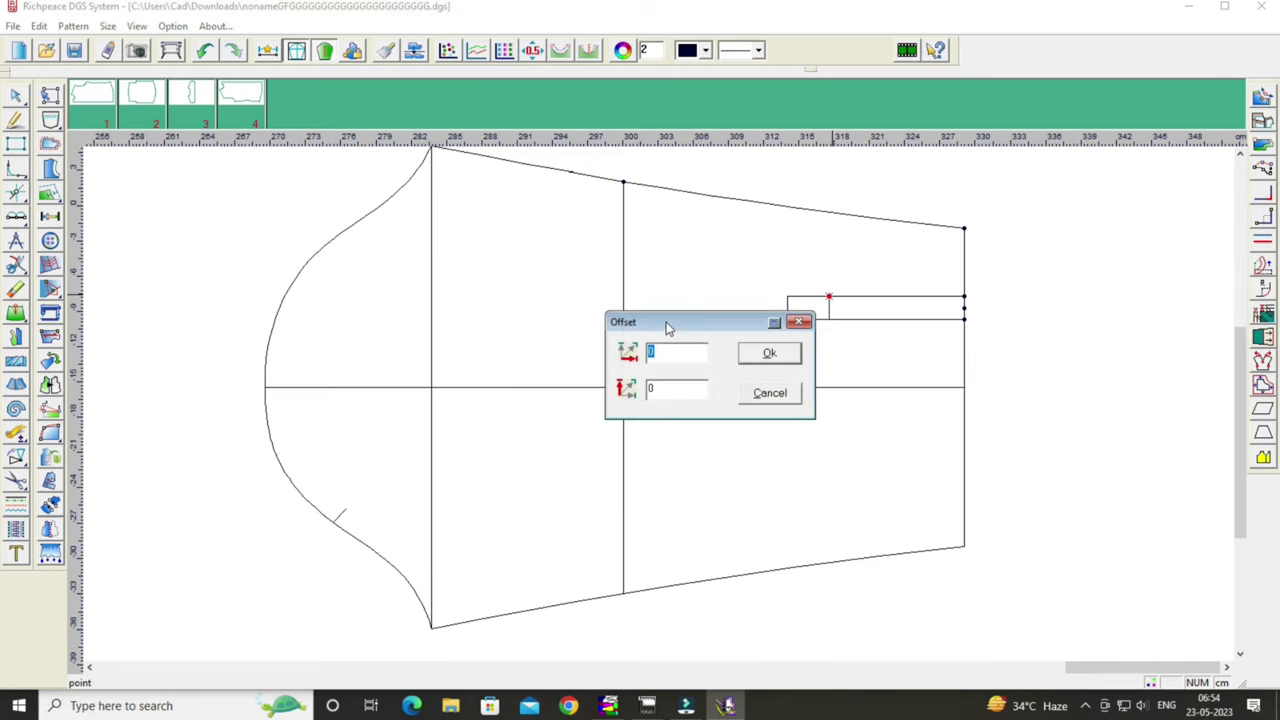
left_click_drag(666, 321, 999, 219)
left_click(1013, 246)
type("-2.5")
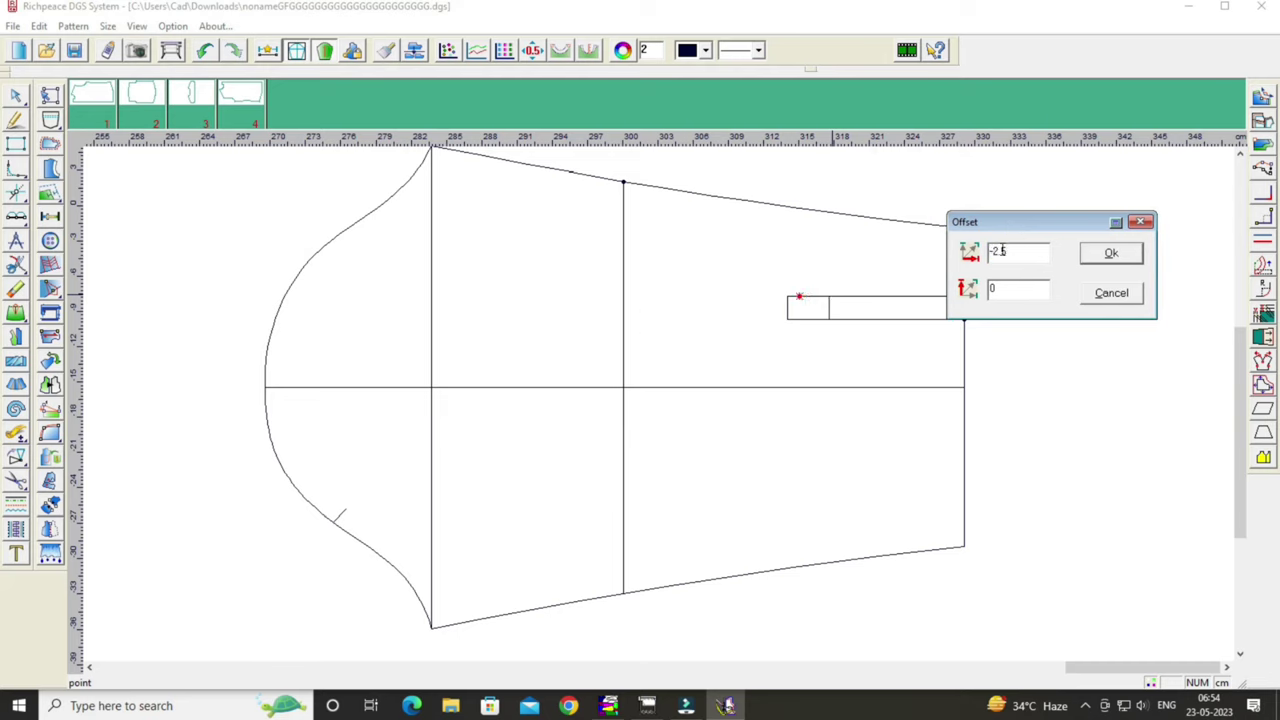
left_click(1128, 256)
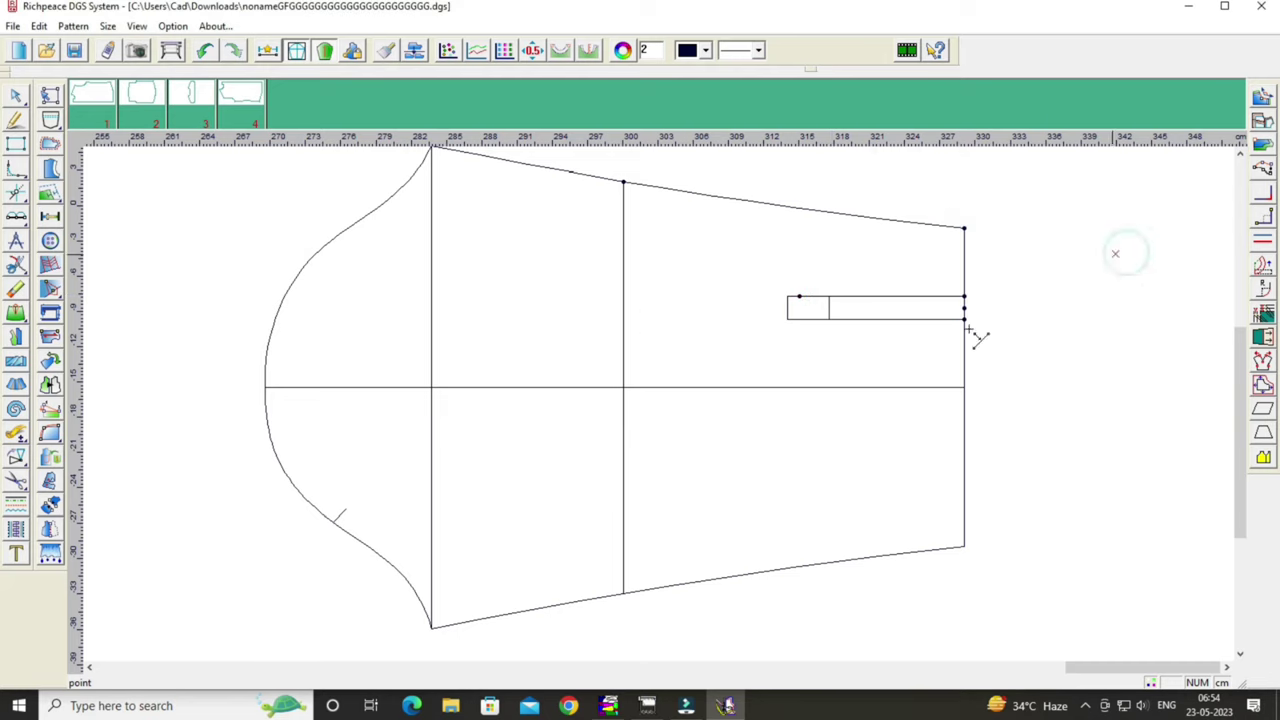
left_click(829, 325)
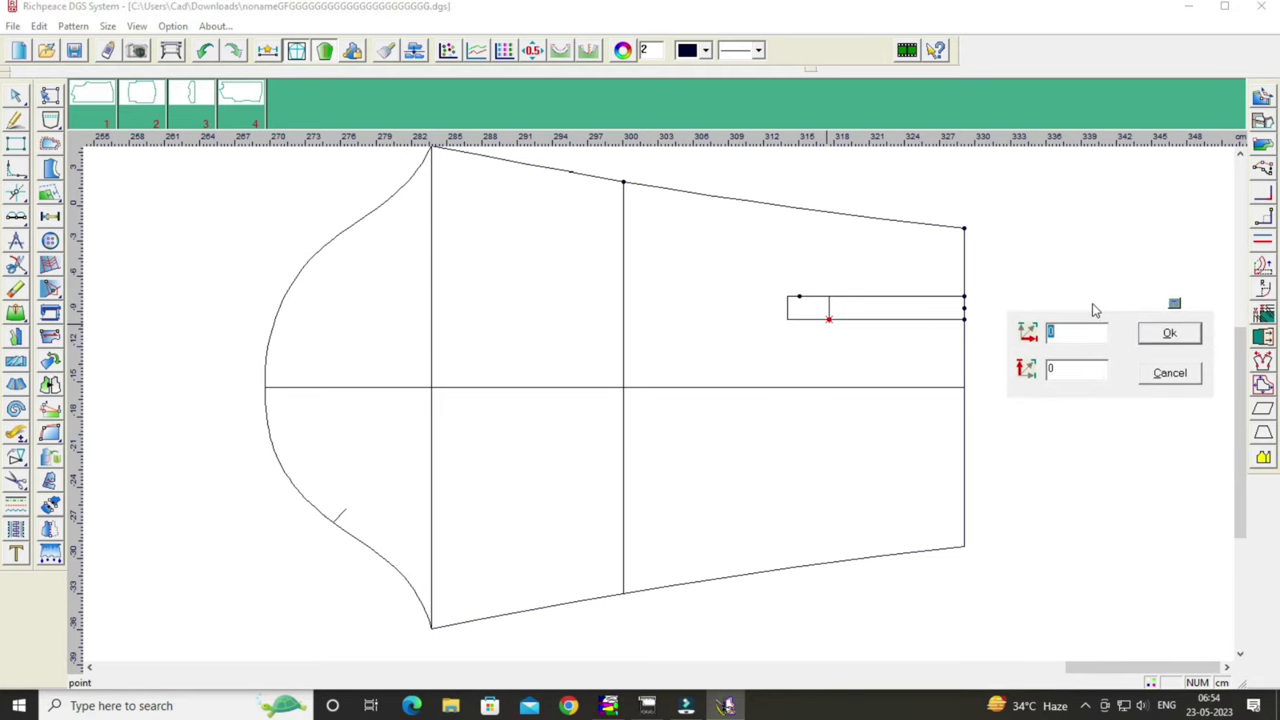
left_click(1070, 335)
type("-2.5")
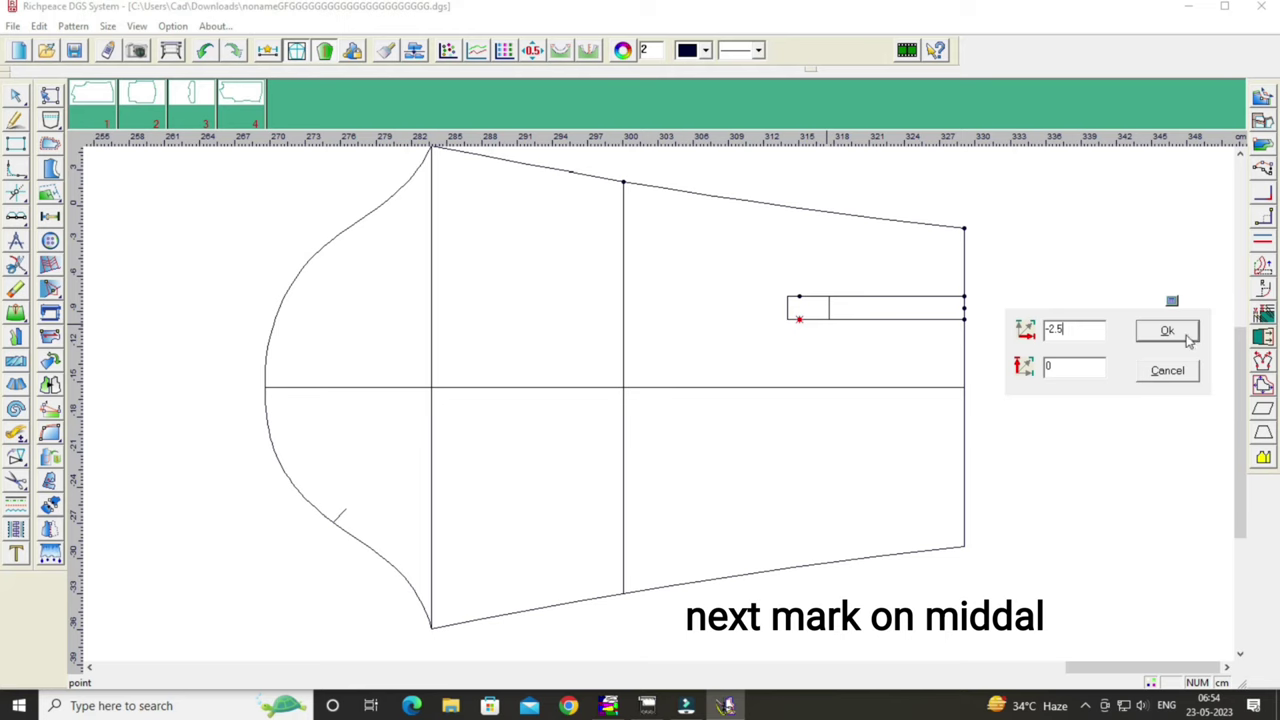
left_click(1188, 338)
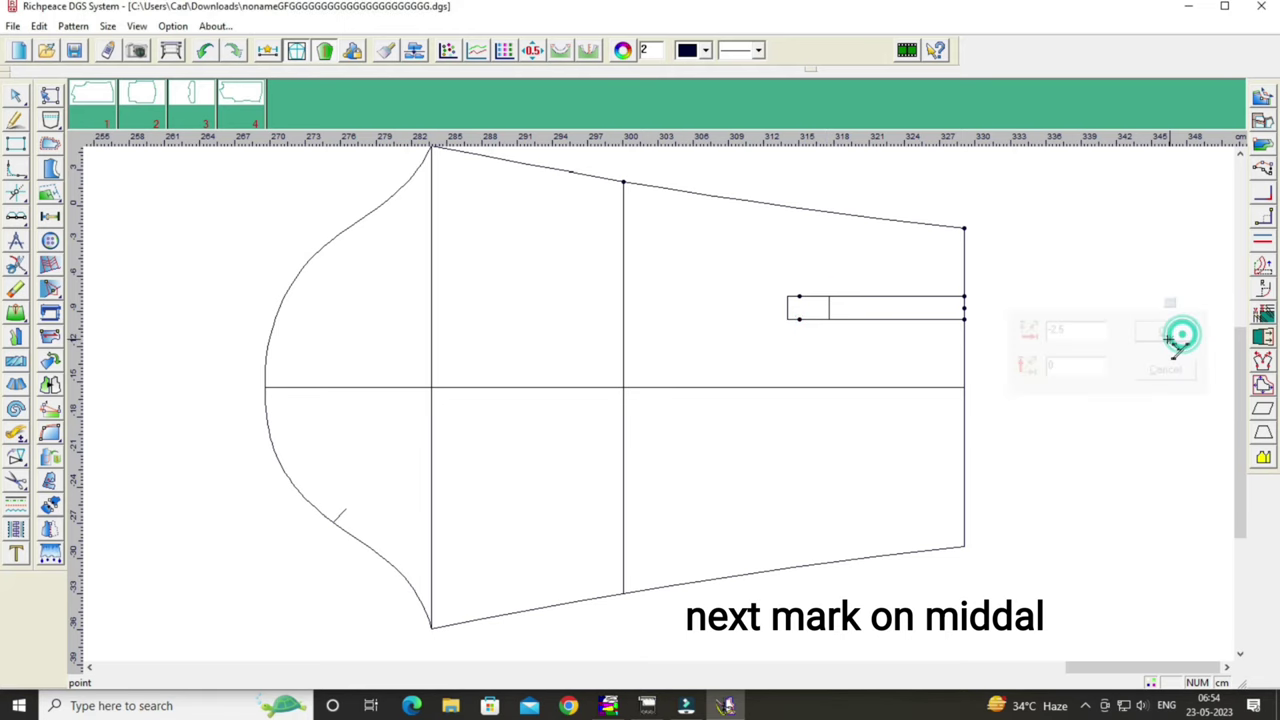
left_click(786, 309)
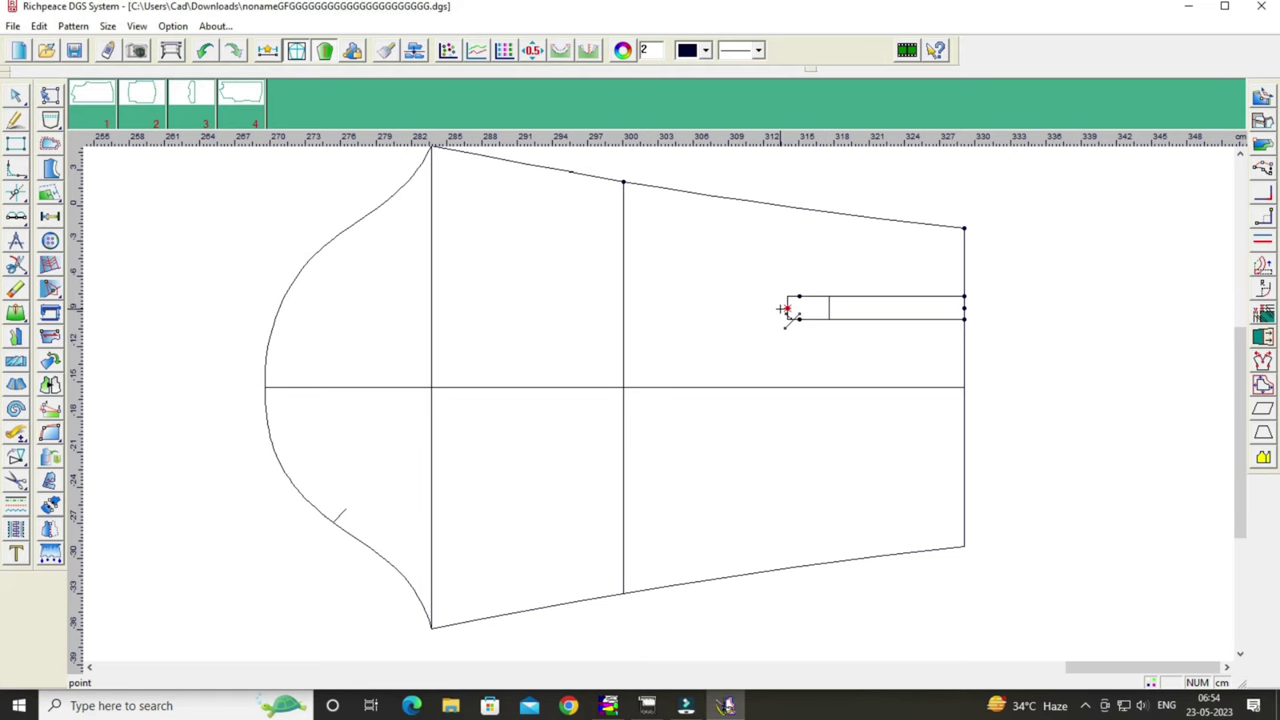
left_click(786, 308)
Draw a chevron from the placket's top-left corner through a tip to its bottom-left corner.
right_click(457, 300)
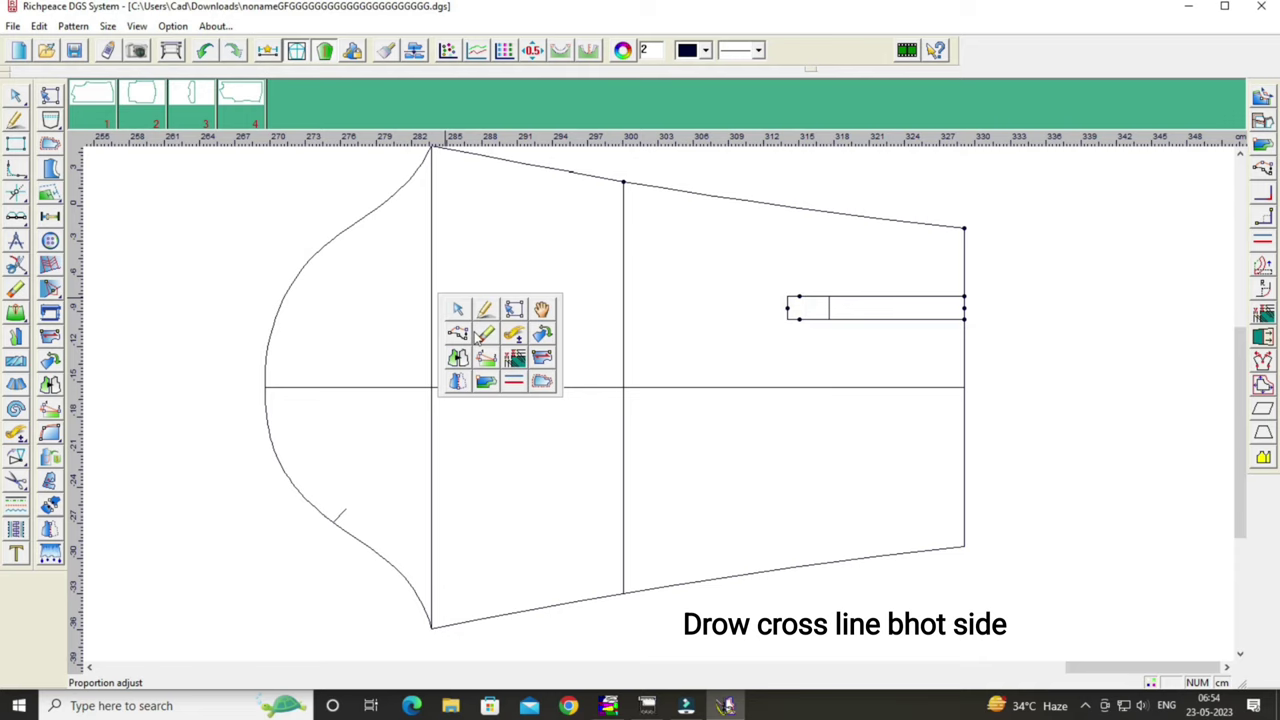
left_click(475, 307)
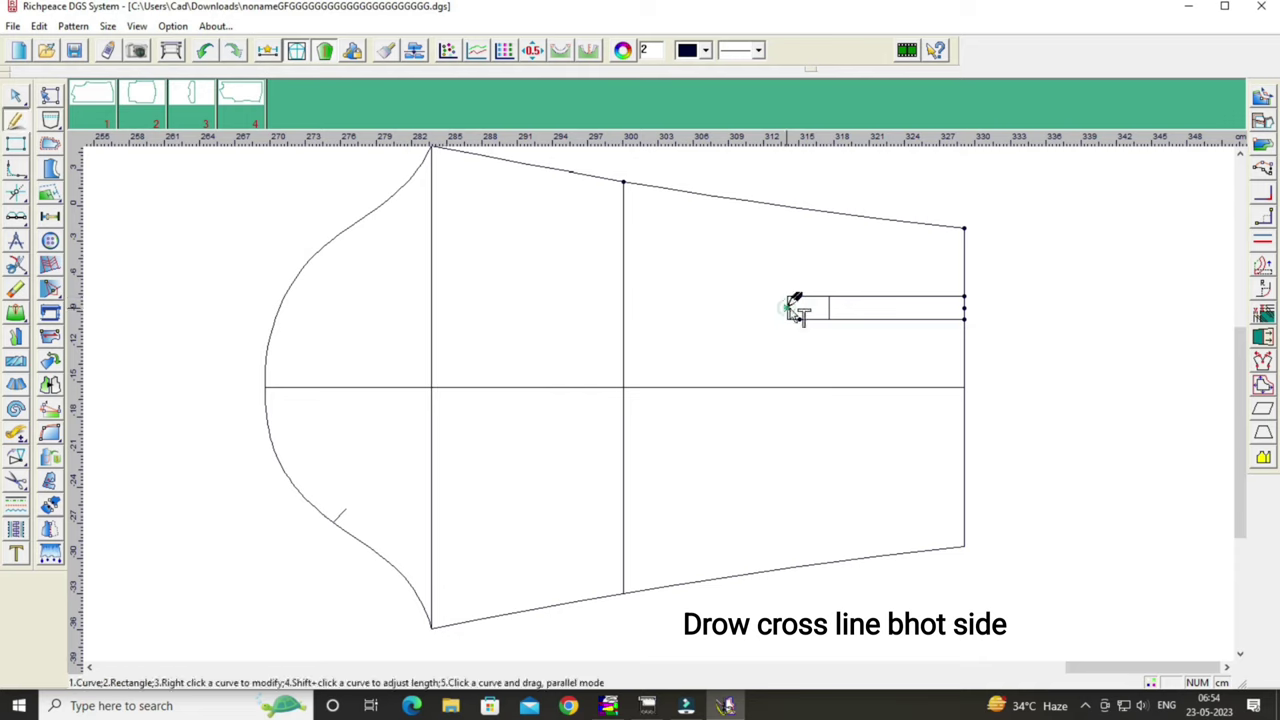
left_click(787, 308)
right_click(788, 309)
left_click(788, 309)
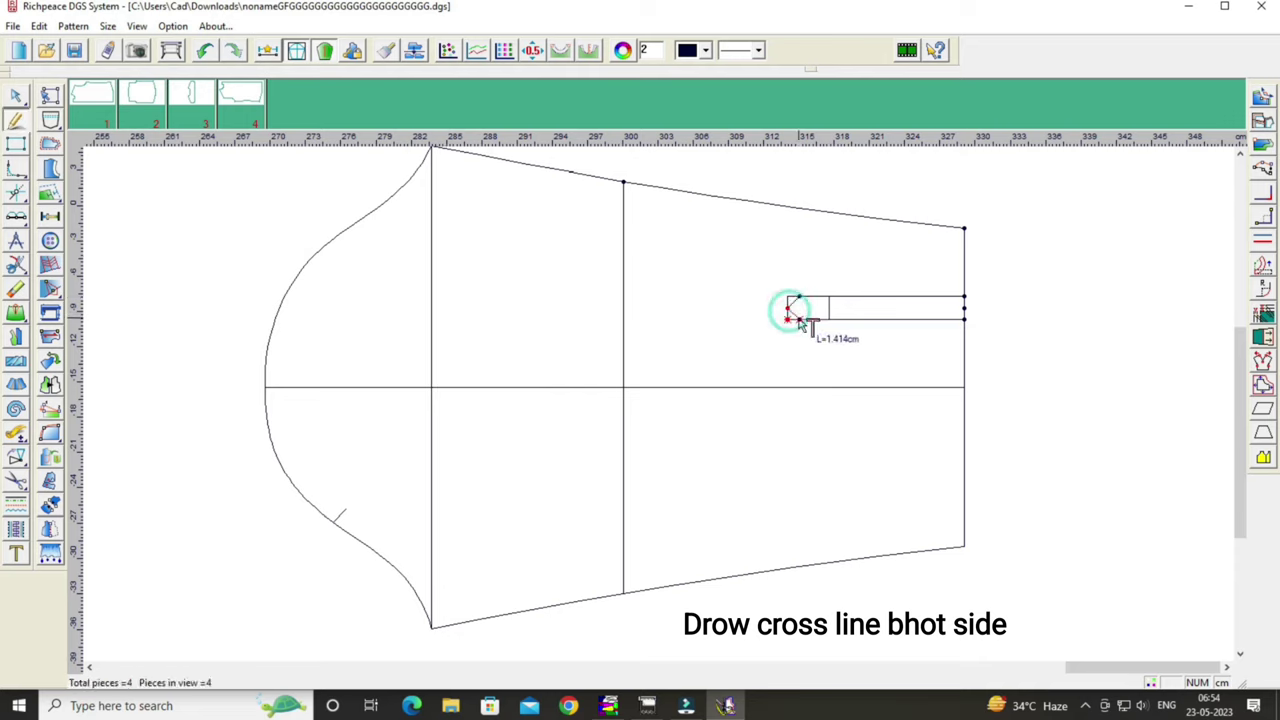
left_click(799, 319)
right_click(799, 319)
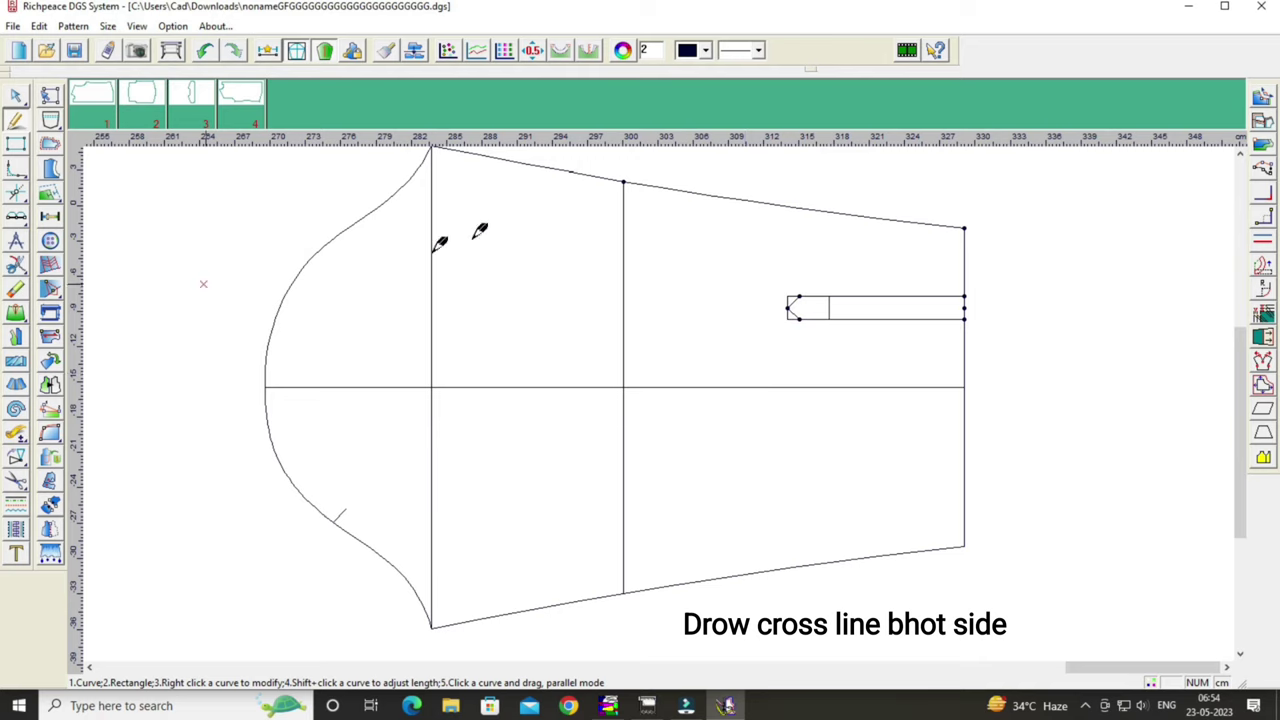
Erase the old square end line, adjust the pointed tip and delete the leftover point.
left_click(15, 289)
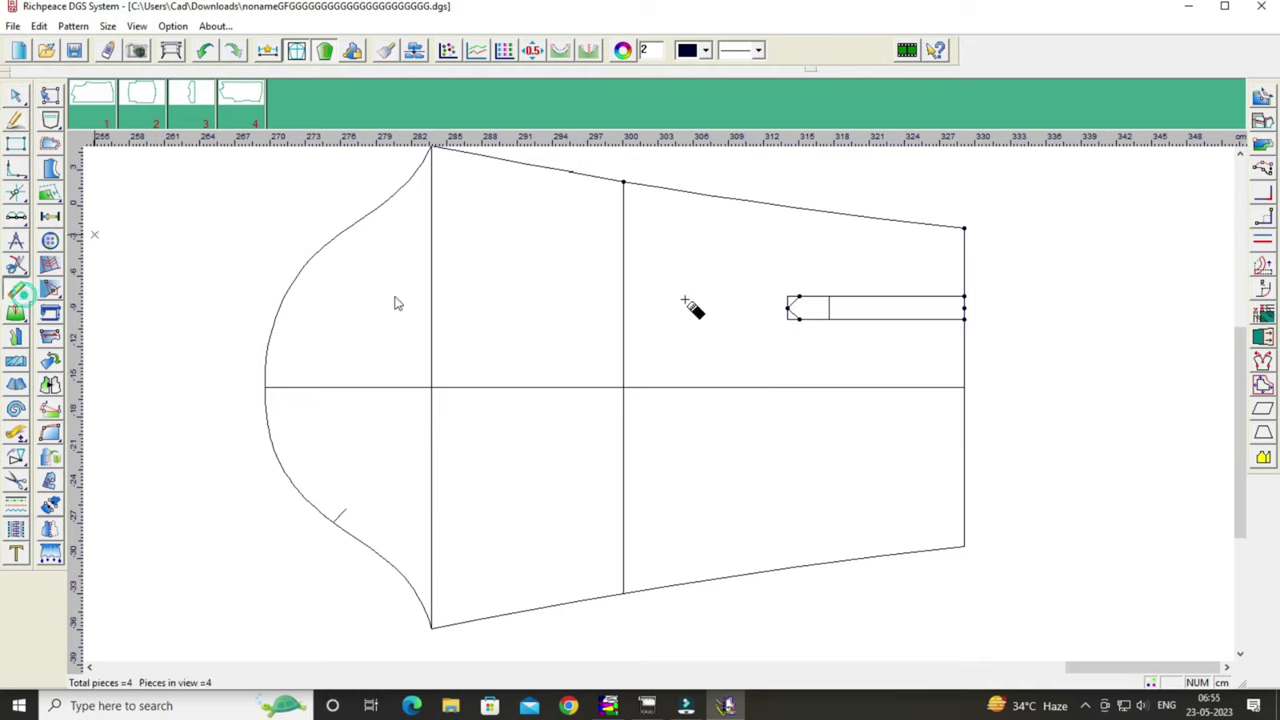
left_click(787, 312)
right_click(222, 266)
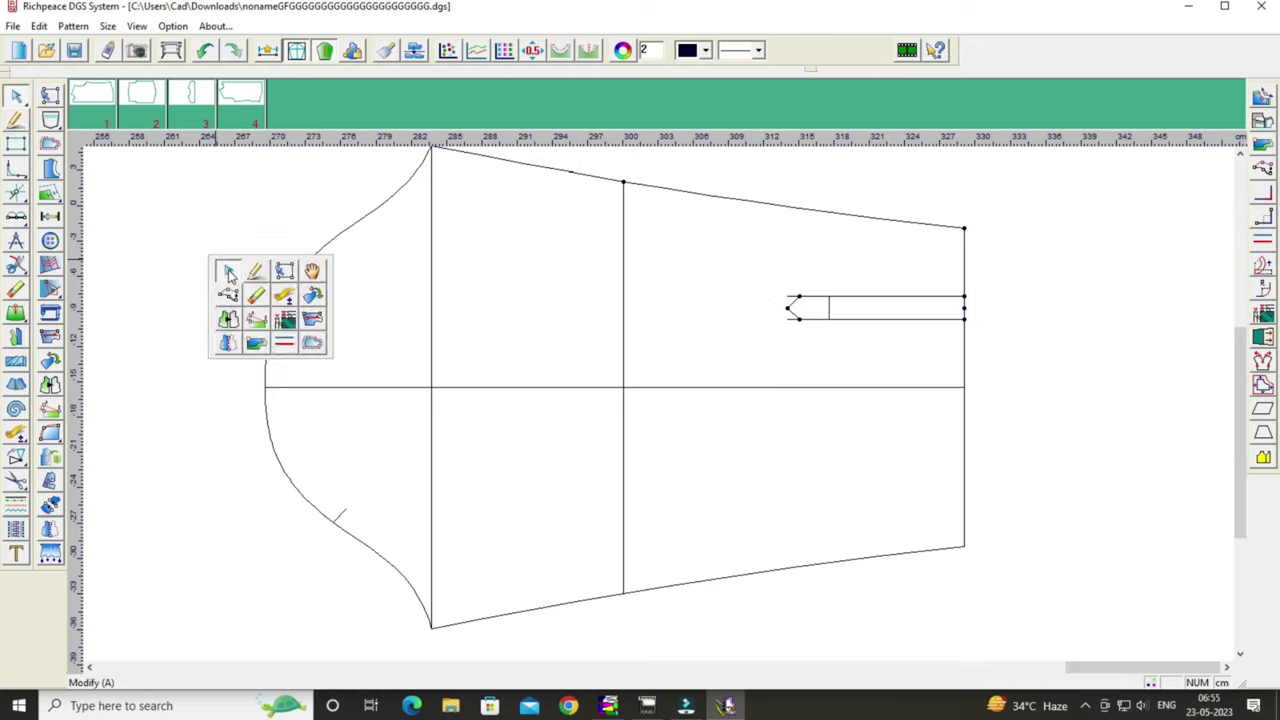
left_click(228, 272)
left_click(788, 318)
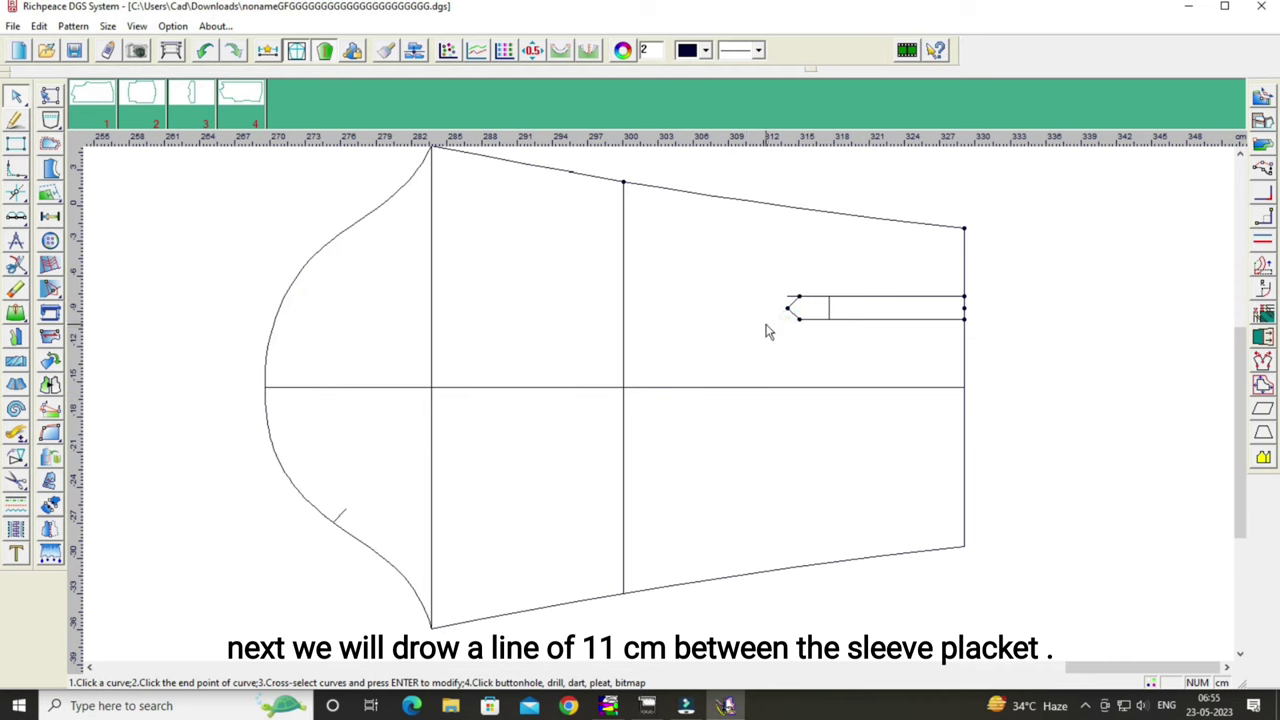
right_click(766, 325)
left_click(788, 299)
right_click(792, 299)
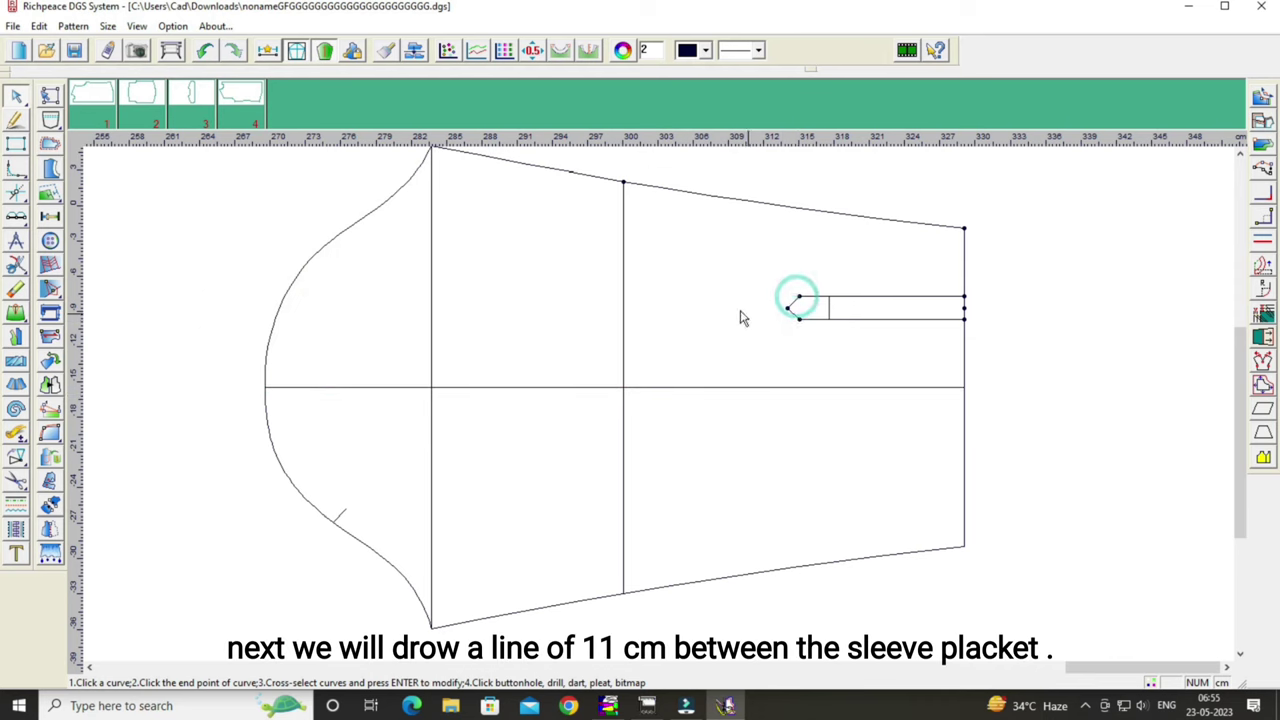
left_click(16, 290)
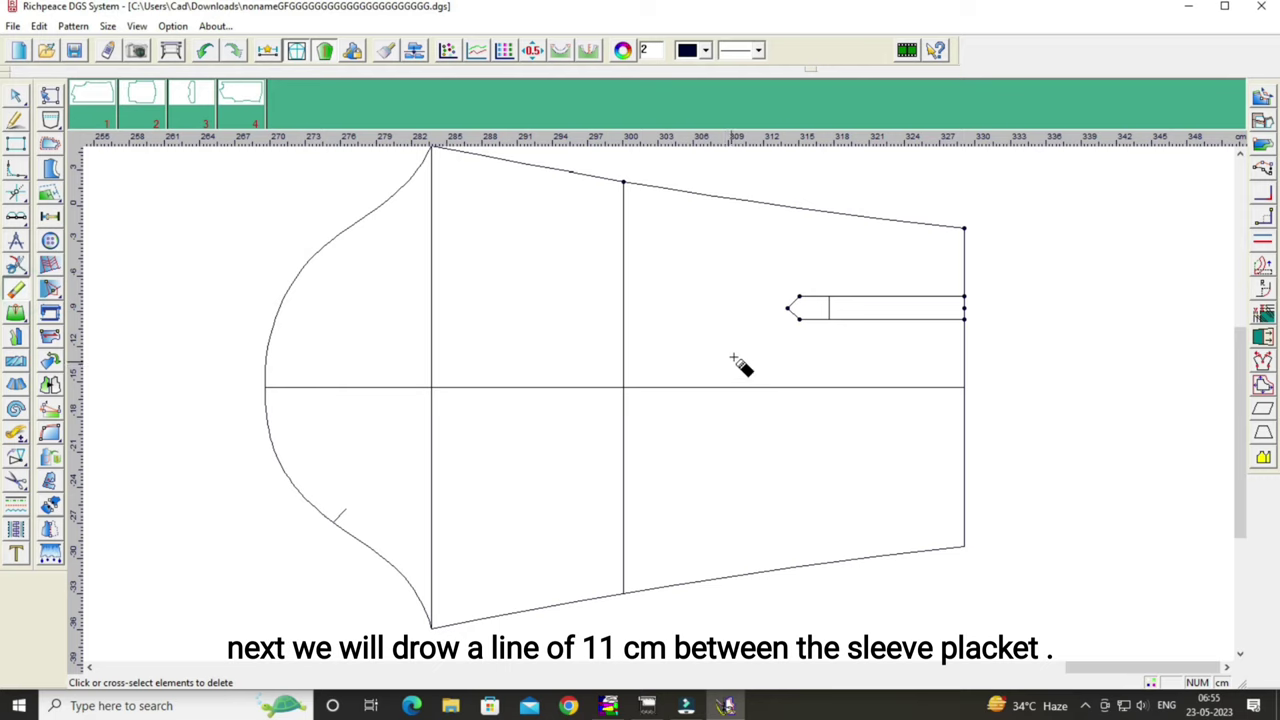
left_click(788, 318)
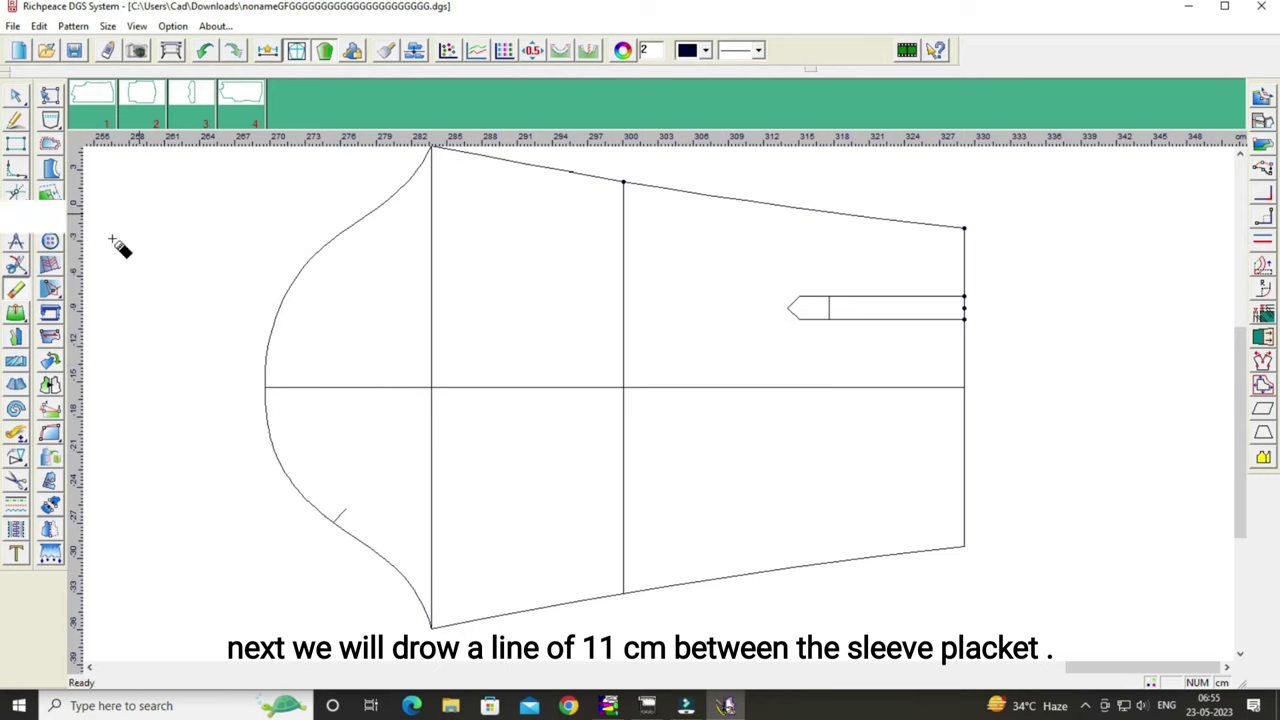
Draw an 11 cm line from the placket's right end along its centre.
left_click(14, 118)
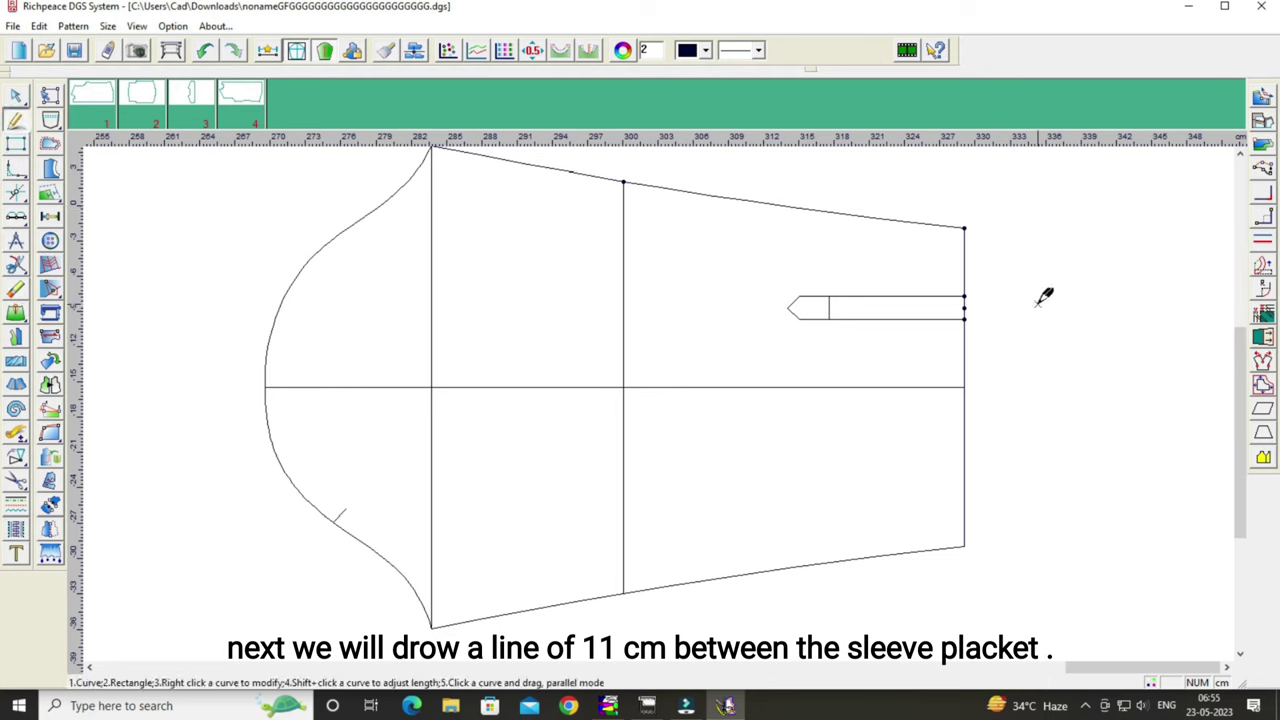
left_click(950, 316)
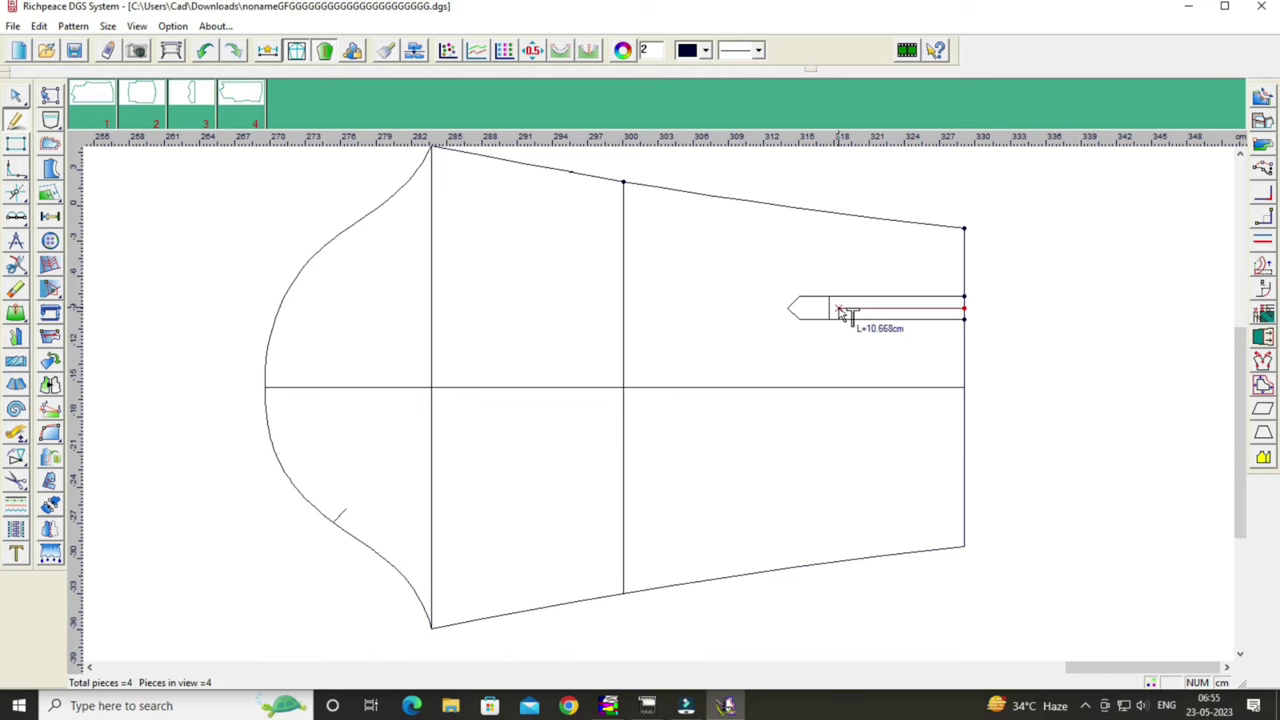
key("Return")
left_click_drag(708, 340, 1153, 265)
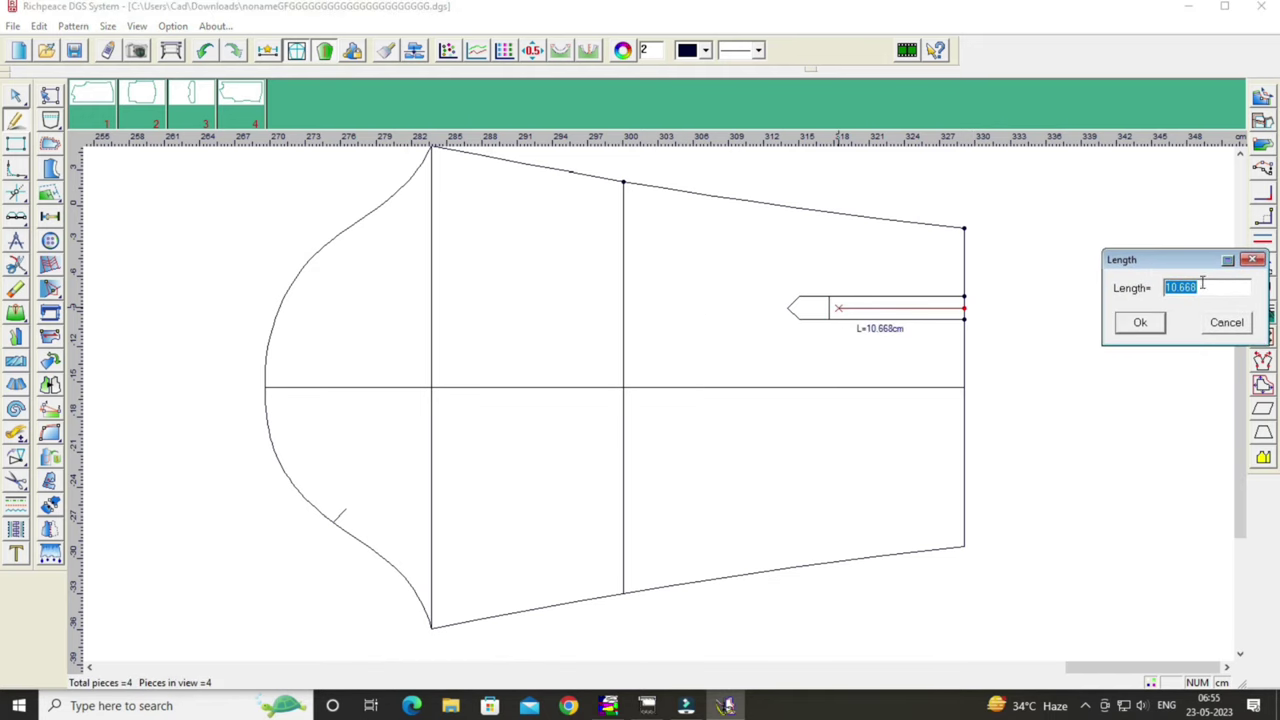
left_click(1215, 289)
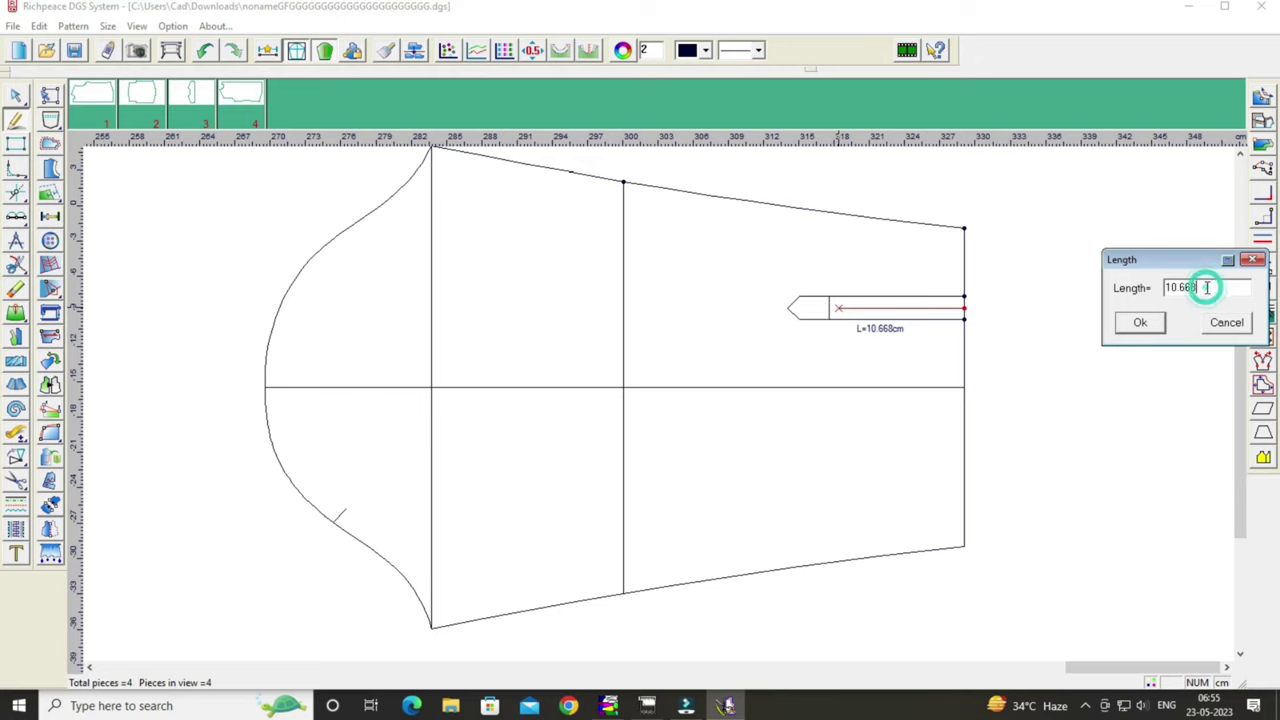
key("BackSpace")
key("BackSpace")
key("BackSpace")
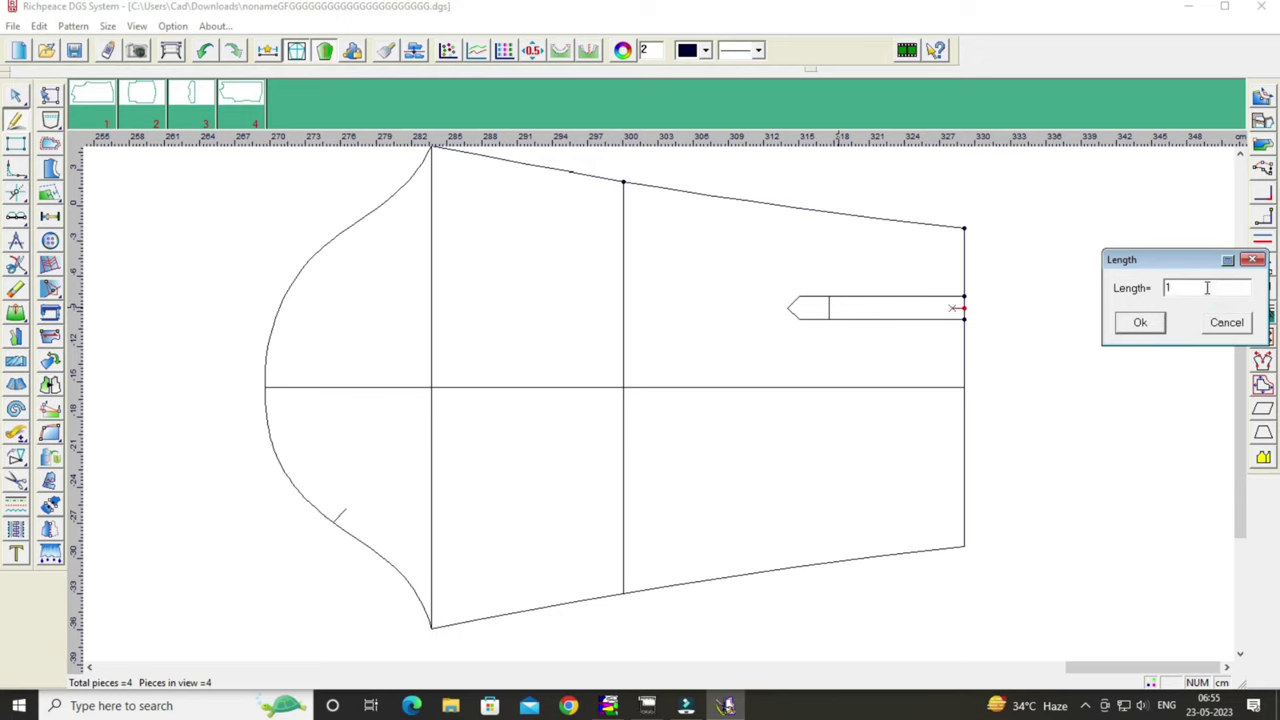
type("1")
left_click(1140, 322)
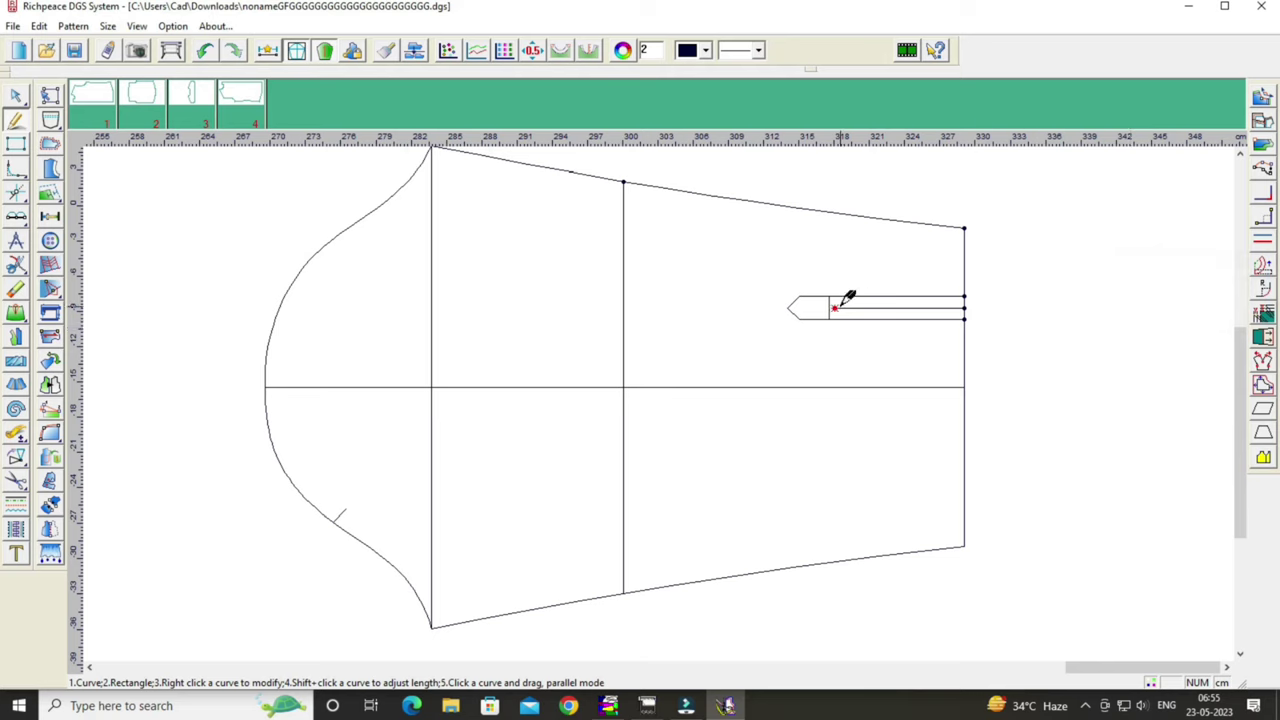
Add a small pointed '>' mark at the centre line's left end.
left_click_drag(902, 289, 840, 294)
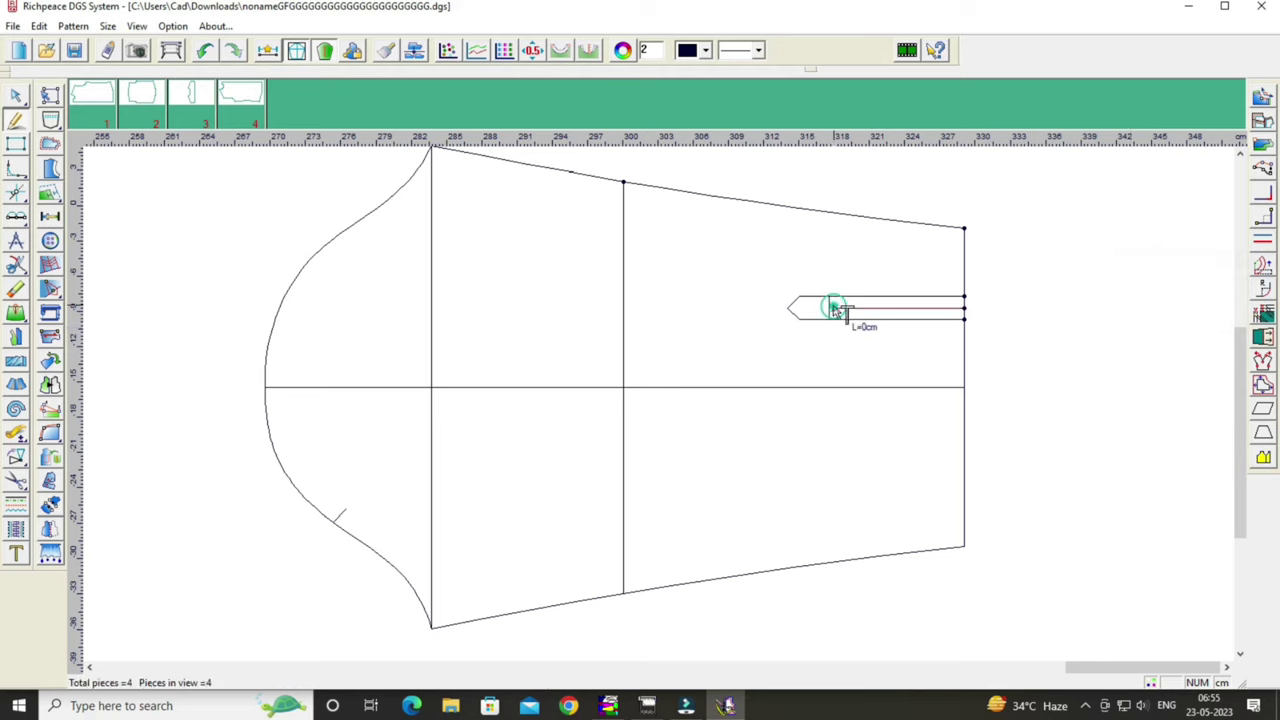
left_click(831, 307)
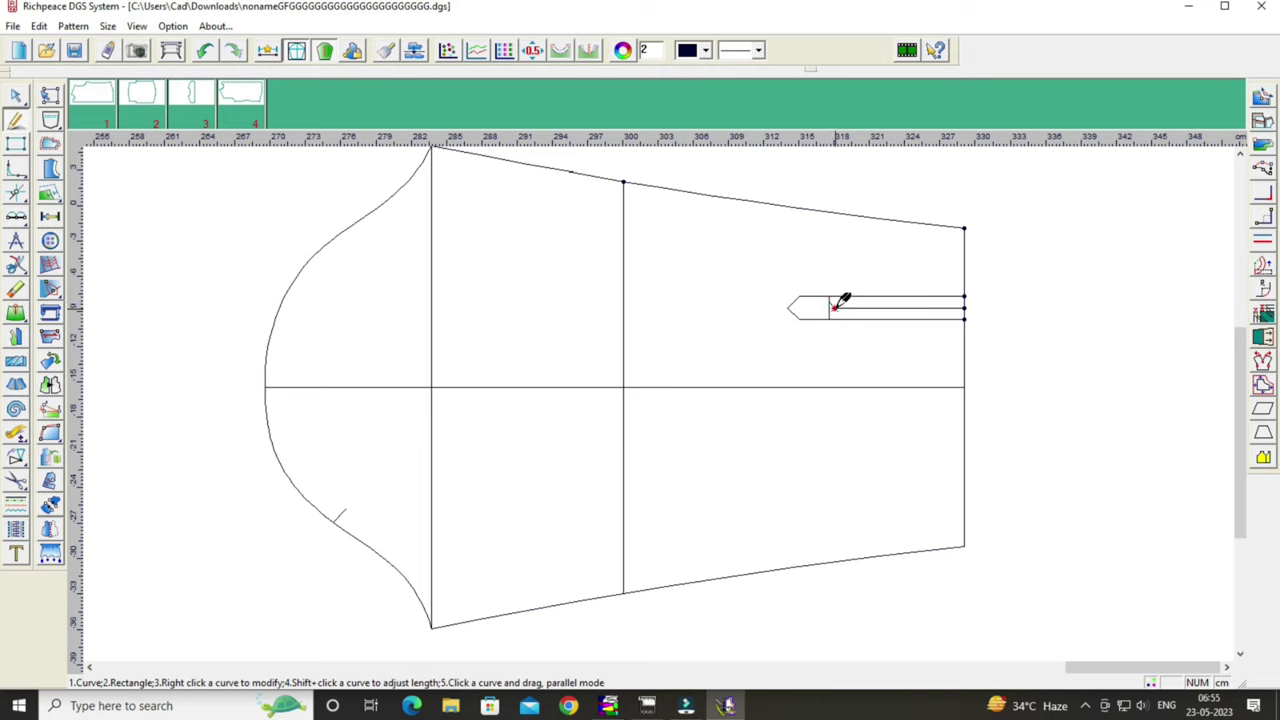
left_click(835, 307)
right_click(829, 313)
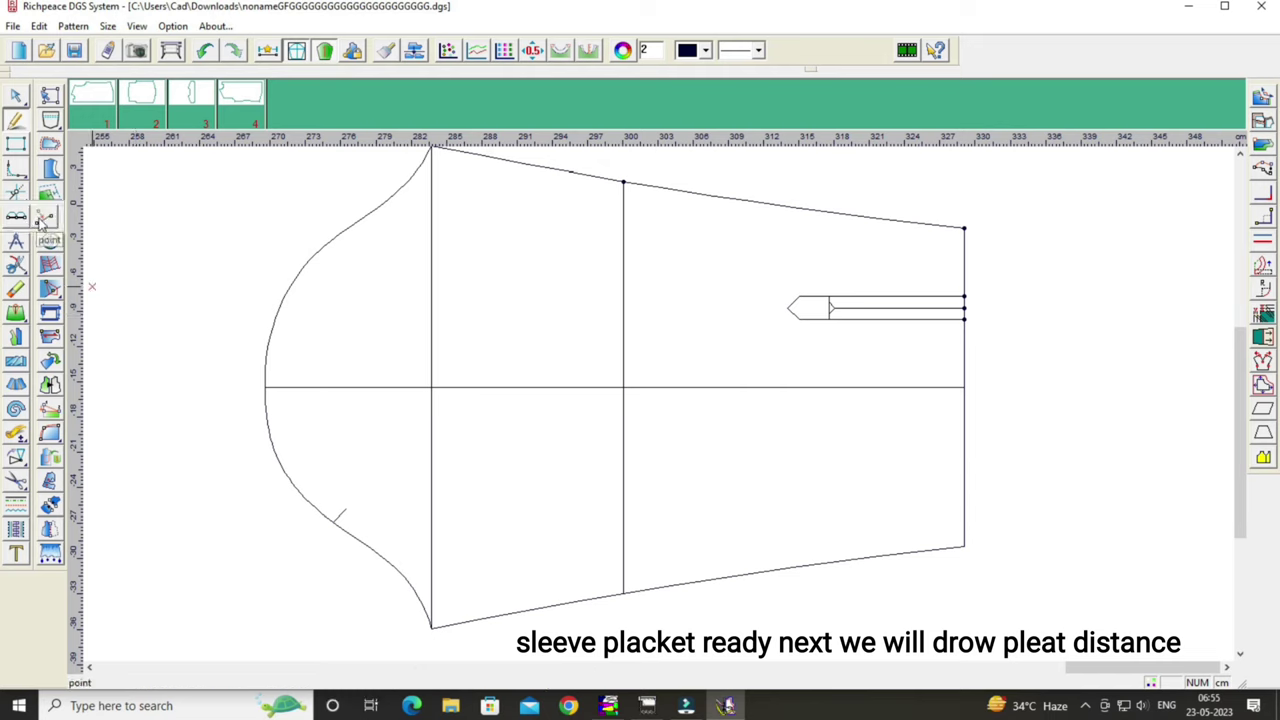
Place a point offset 2.5 cm vertically from the placket's lower corner.
left_click(15, 217)
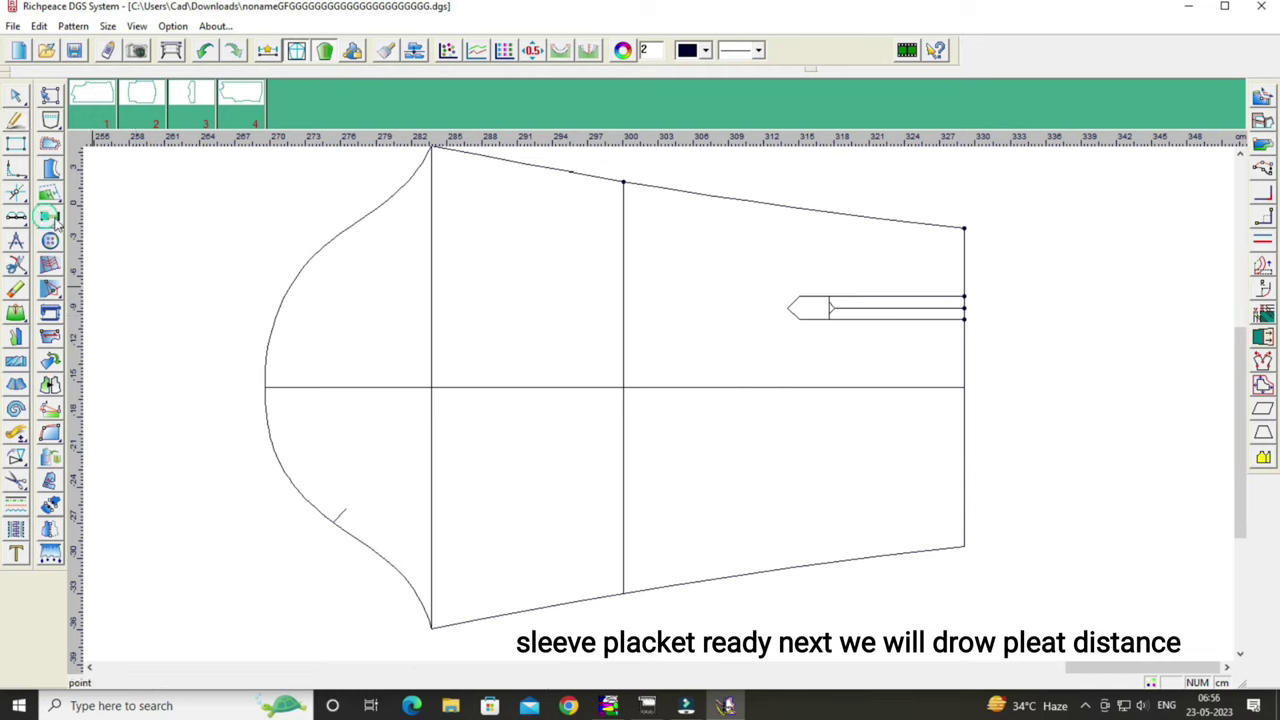
left_click(965, 320)
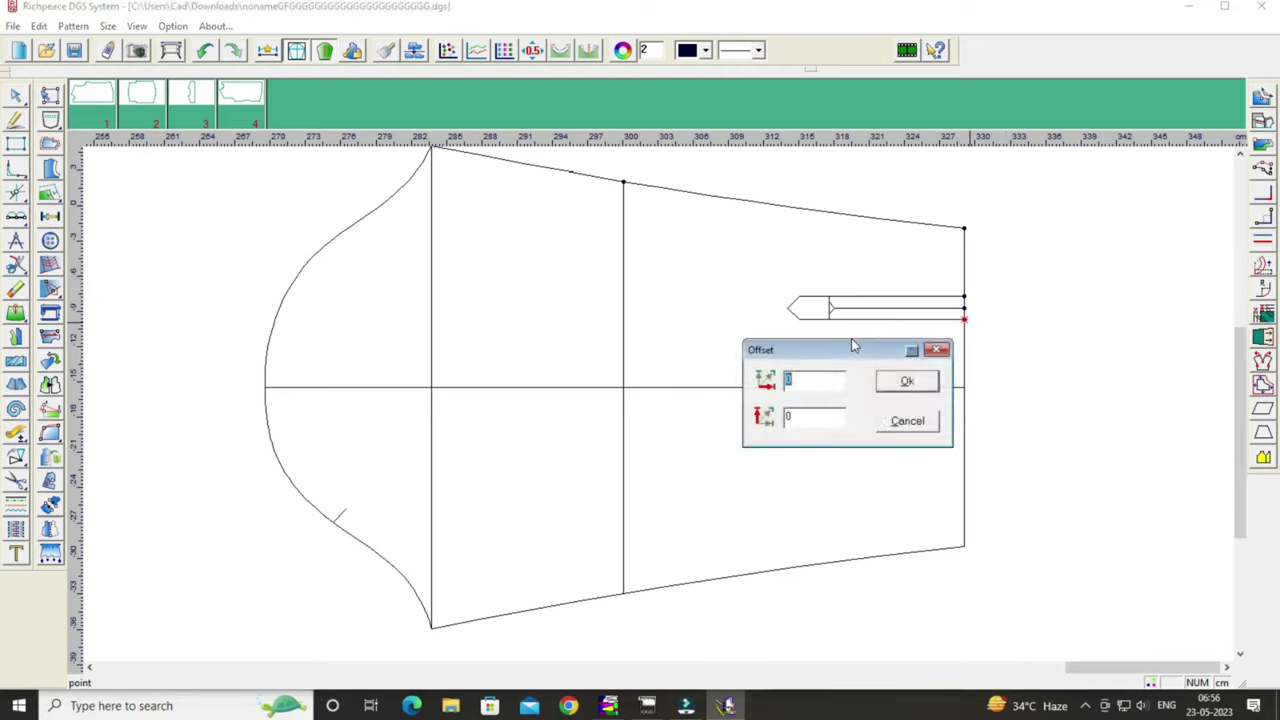
left_click(1064, 318)
key("BackSpace")
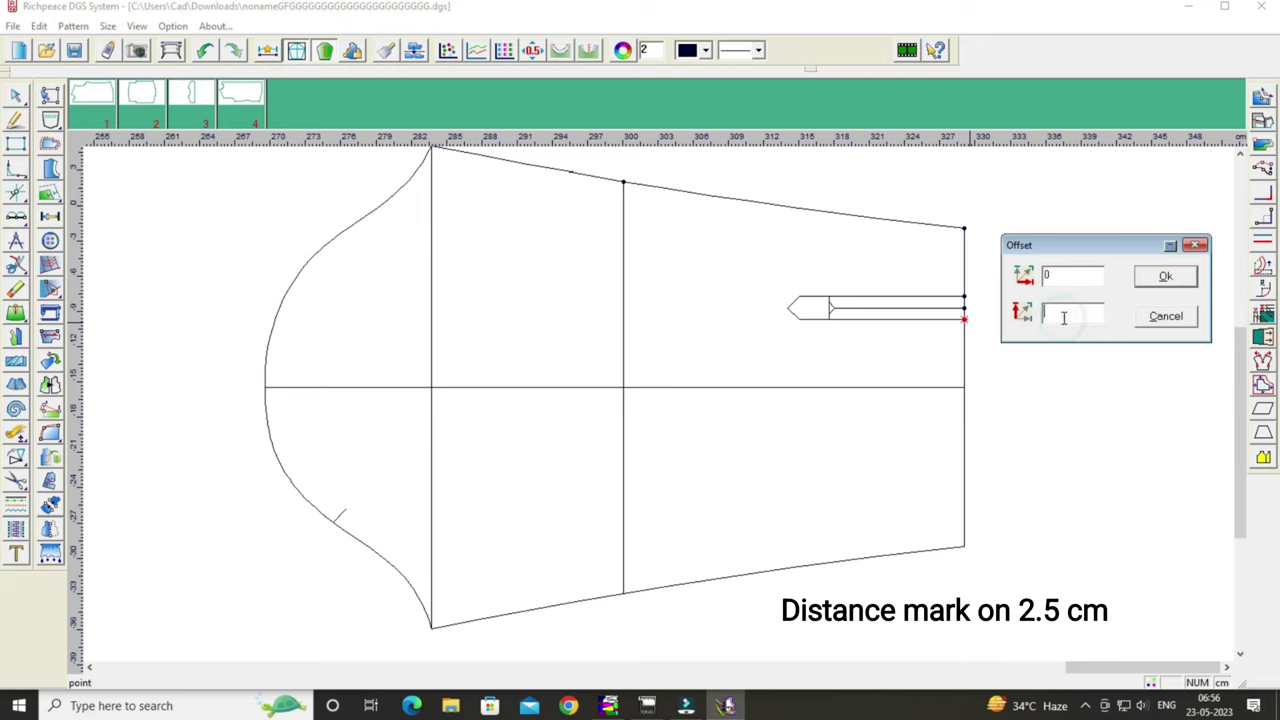
type("-2")
type(".5")
left_click(1165, 280)
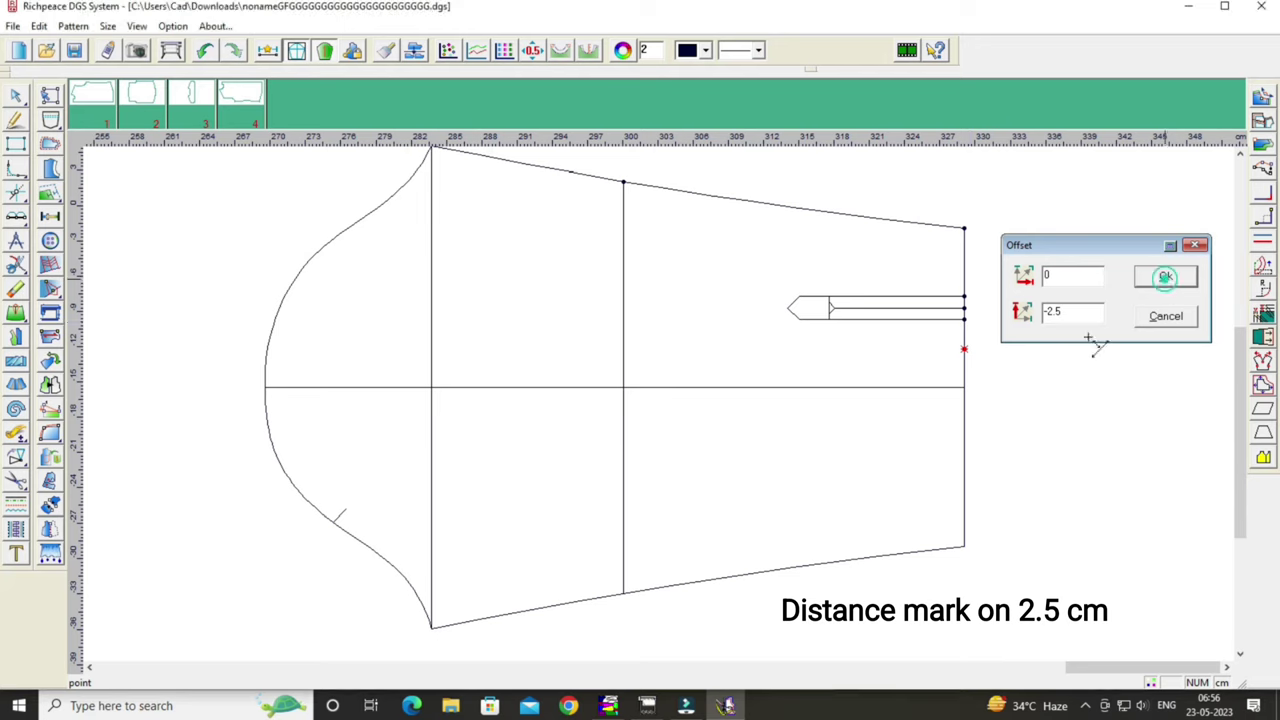
Mark two pleat points down the sleeve's right edge, the second 2.5 cm below the first.
left_click(972, 360)
left_click_drag(846, 388, 1098, 268)
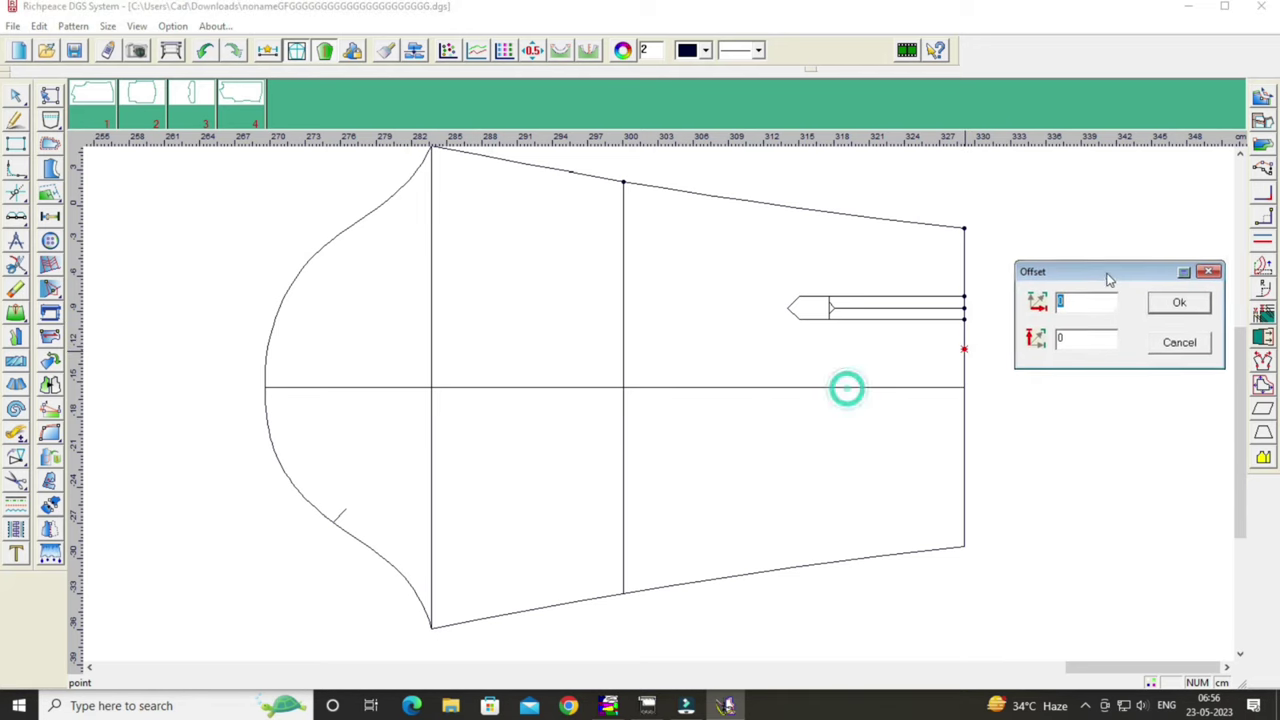
left_click(1099, 342)
type("2.")
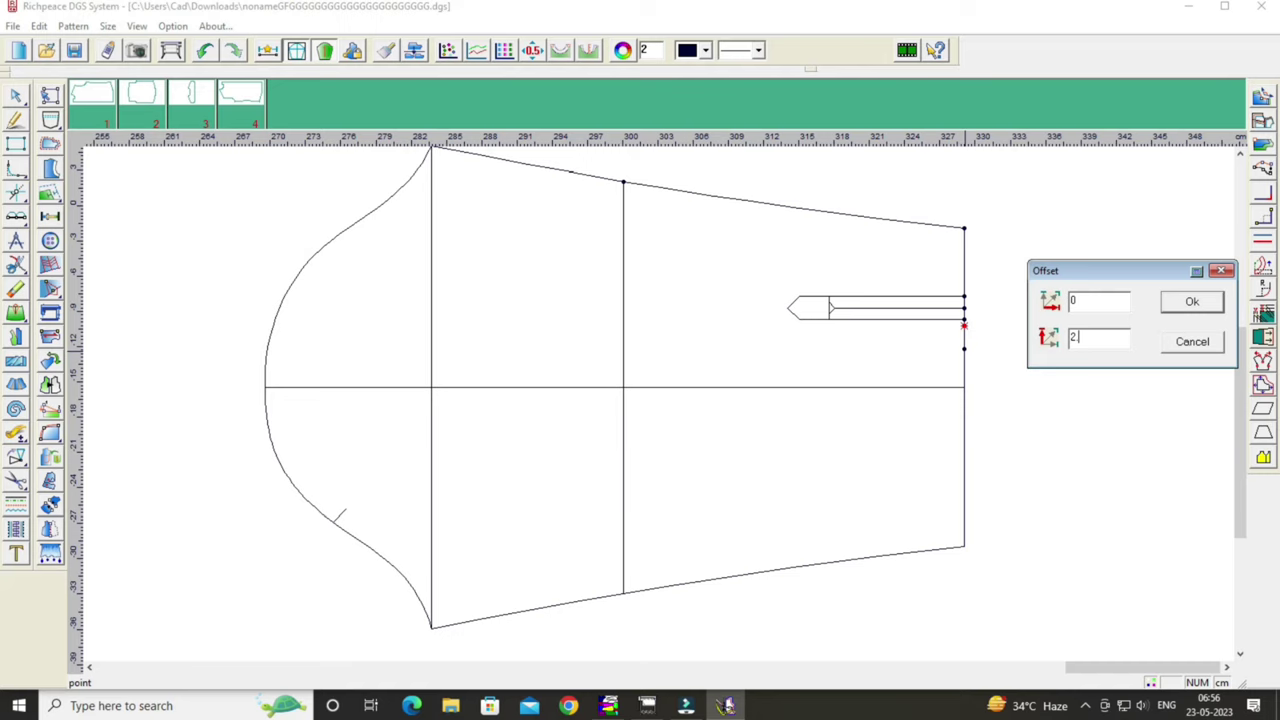
type("5")
key("BackSpace")
key("BackSpace")
key("BackSpace")
left_click(1214, 300)
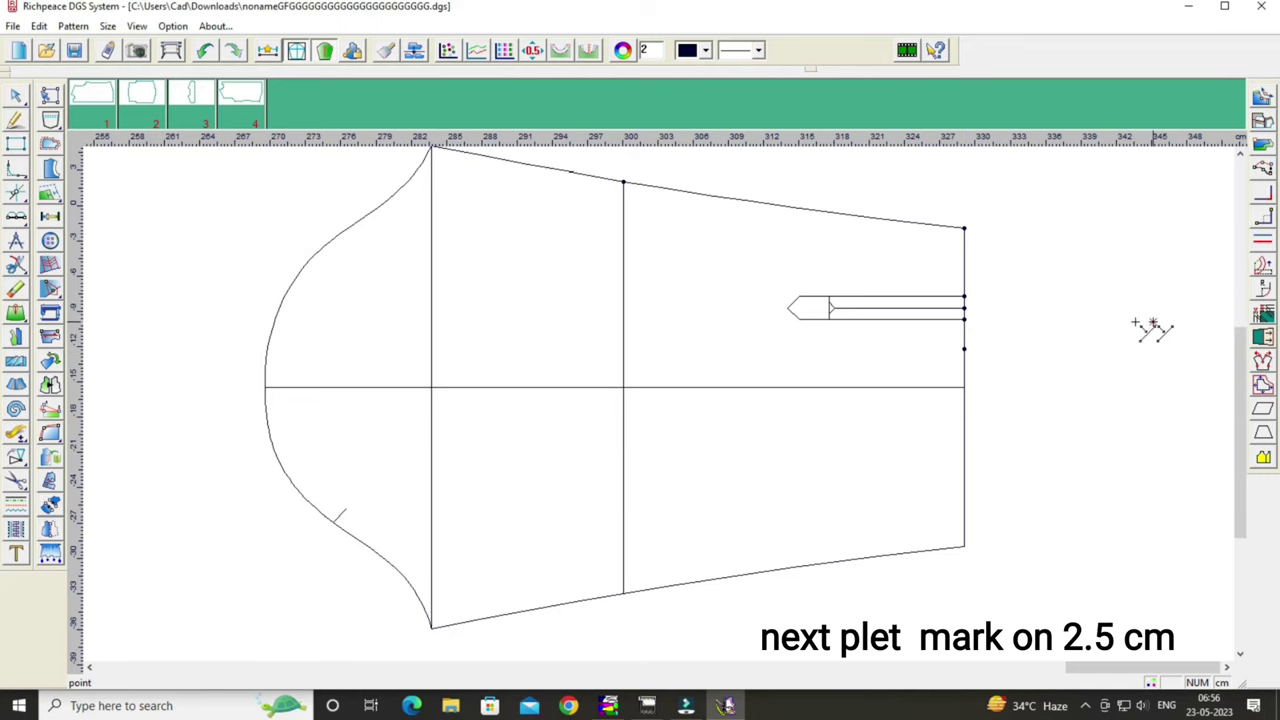
left_click(964, 349)
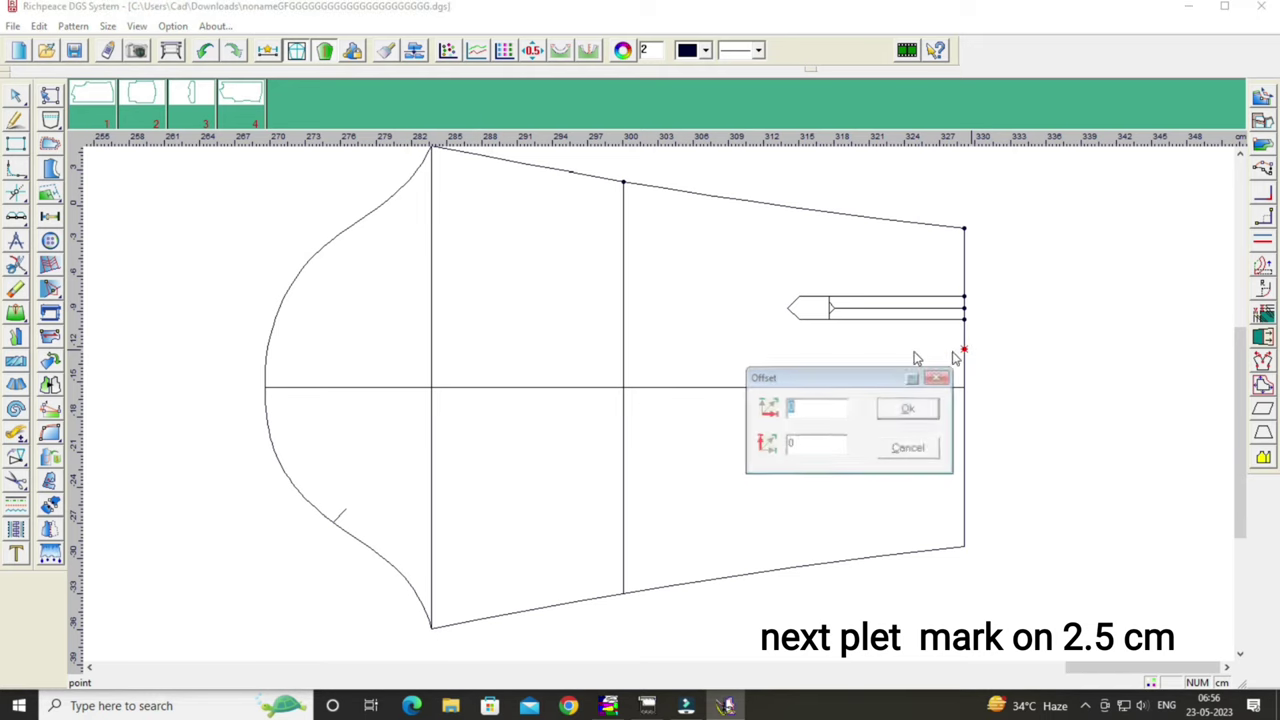
key("Tab")
type("1")
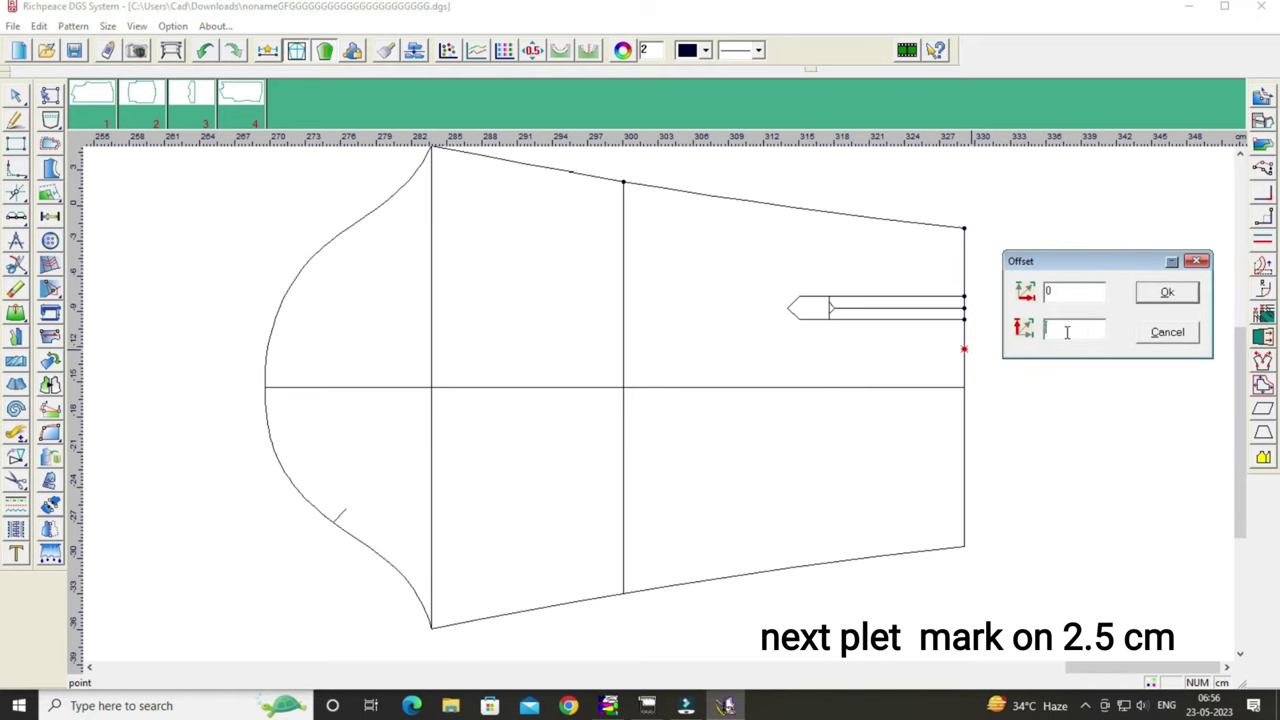
type("-2.5")
left_click(1167, 292)
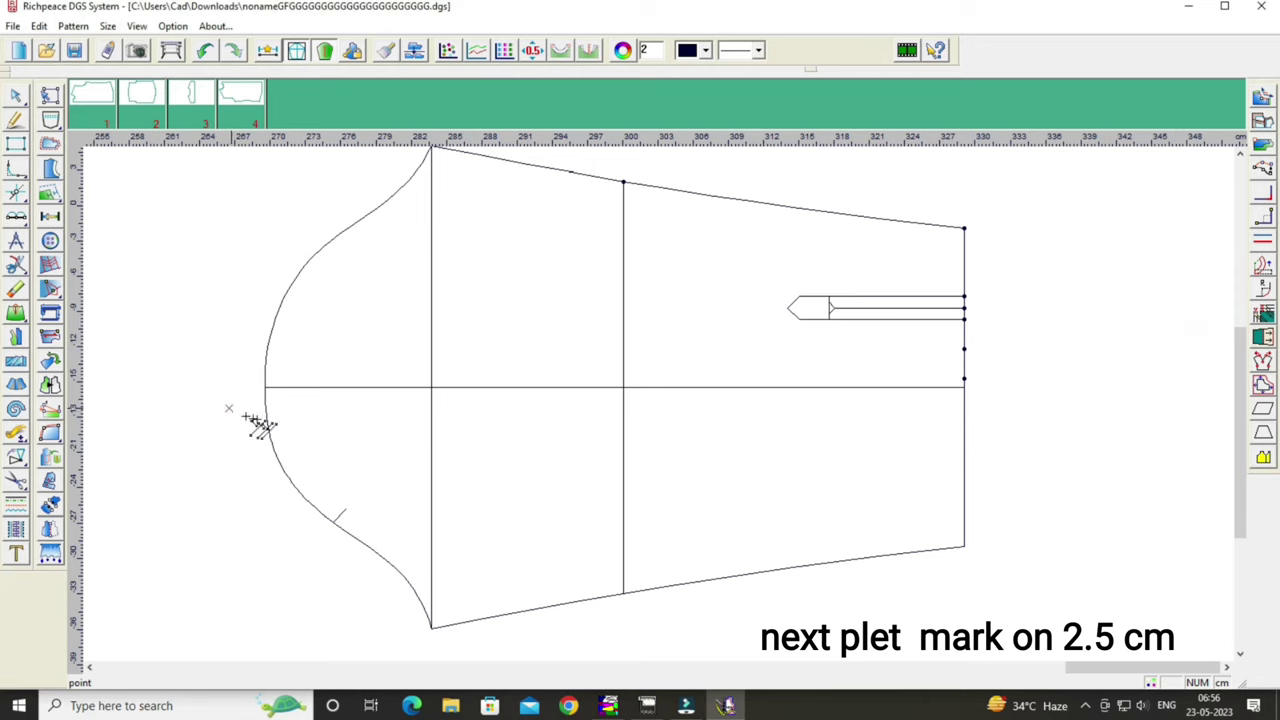
Draw short notch lines into the sleeve at both pleat points on the cuff edge.
left_click(16, 119)
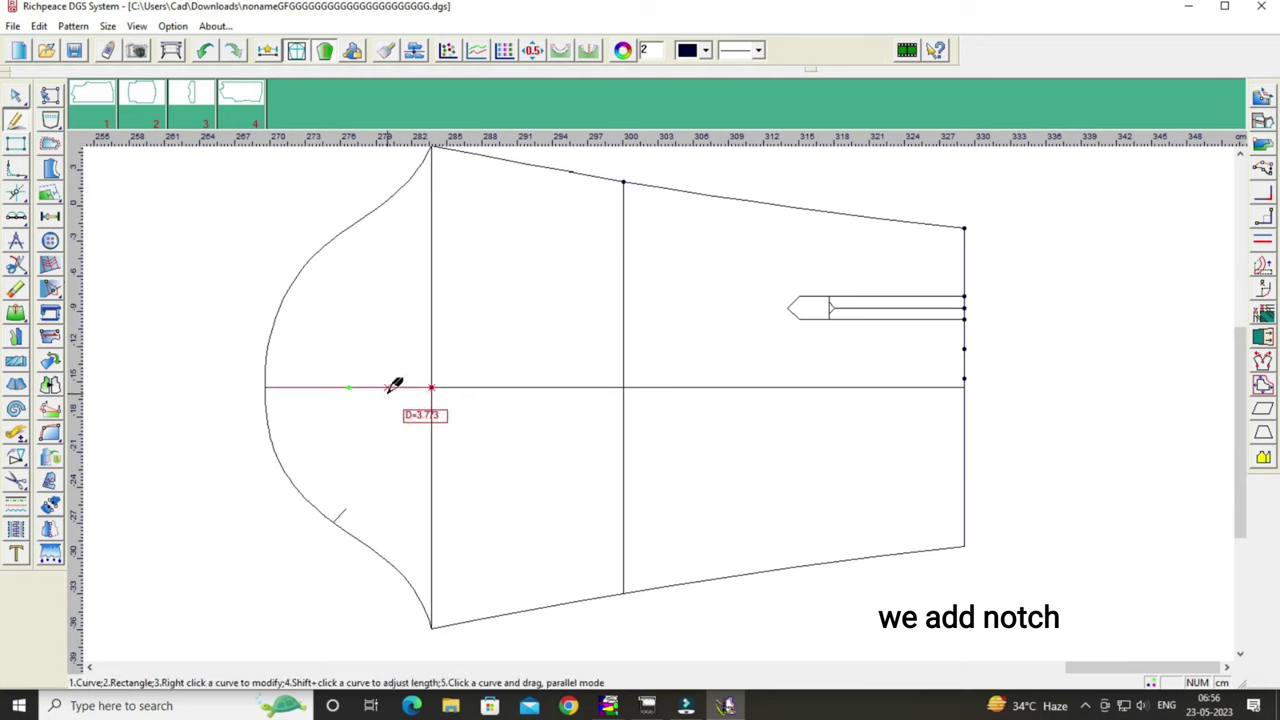
left_click(962, 348)
left_click(950, 348)
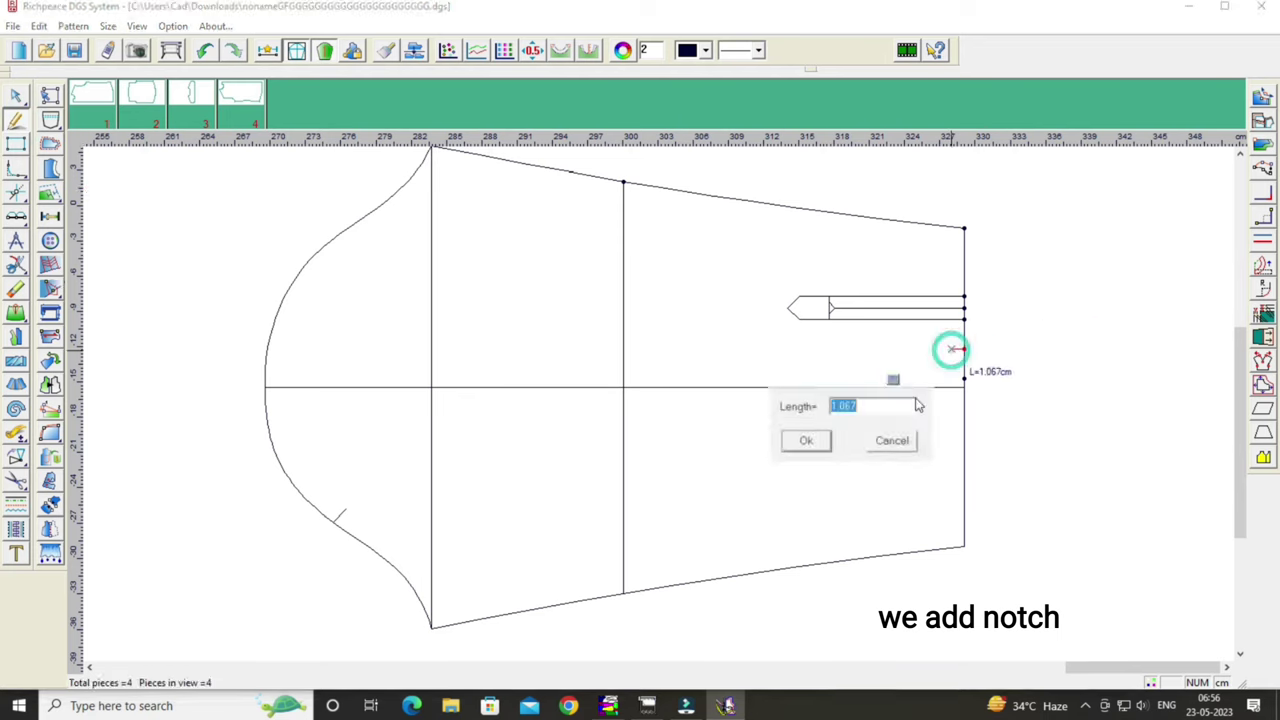
left_click(812, 442)
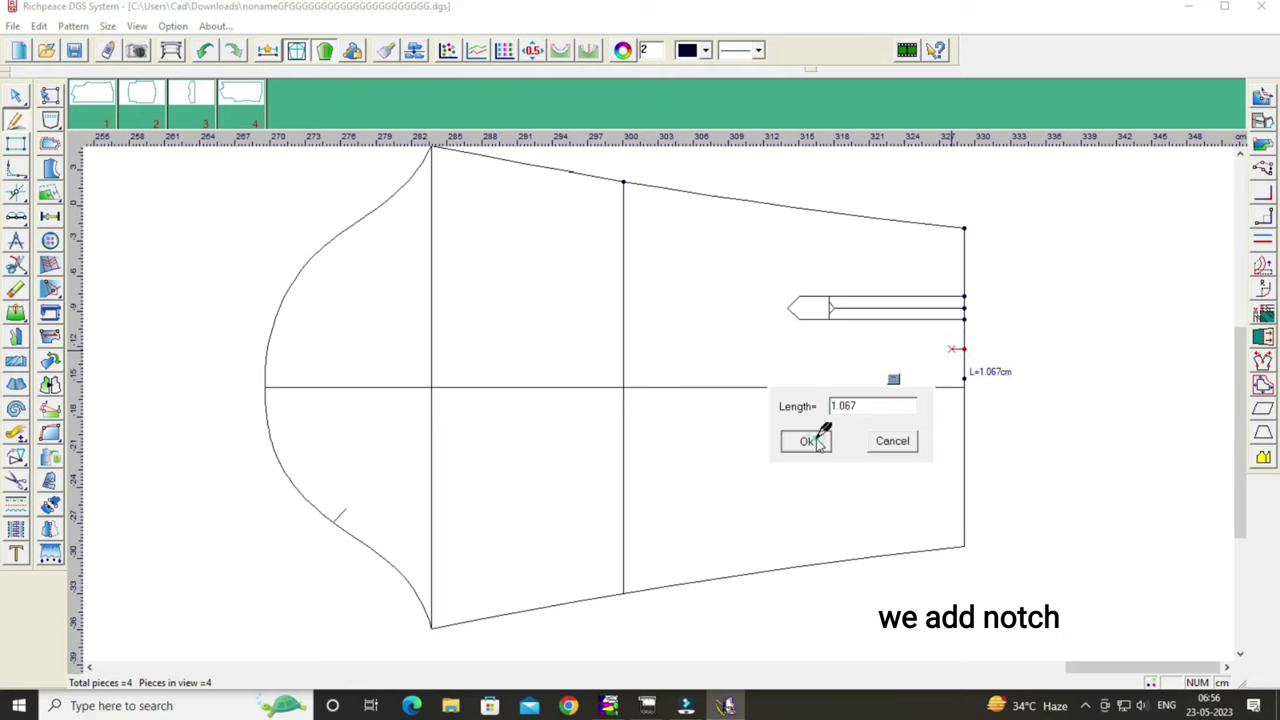
left_click(963, 377)
left_click(951, 378)
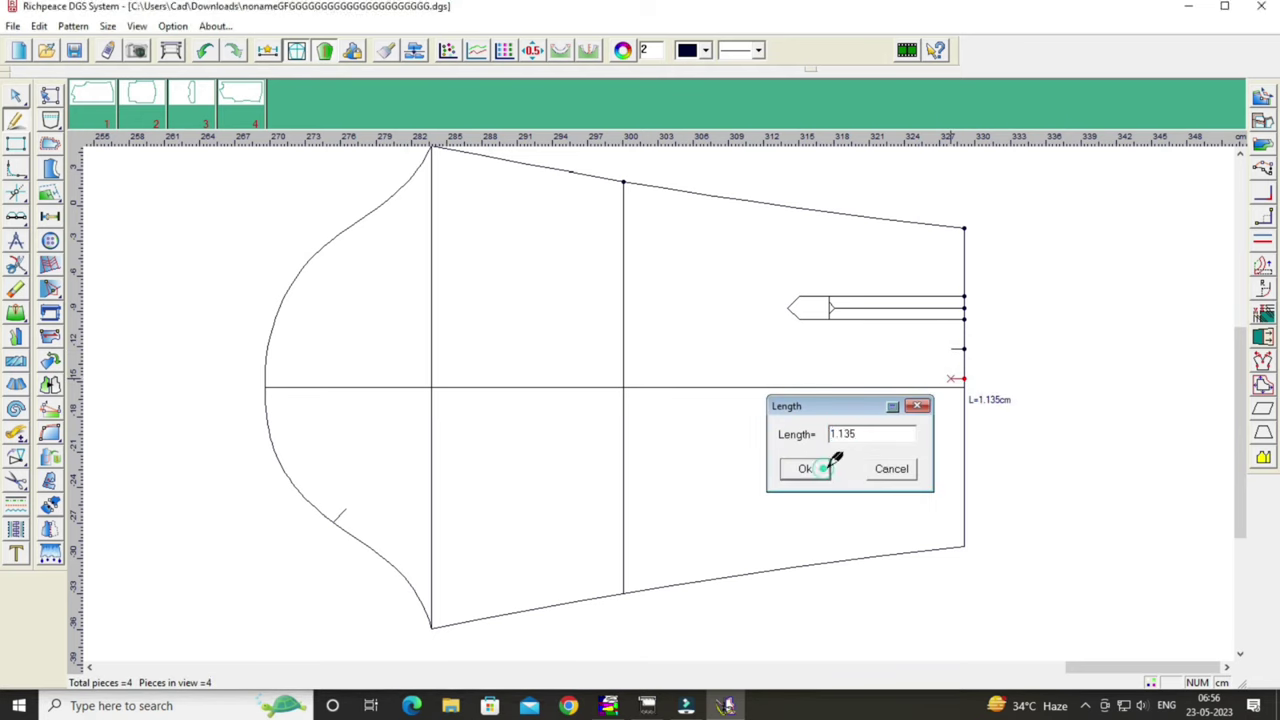
left_click(822, 468)
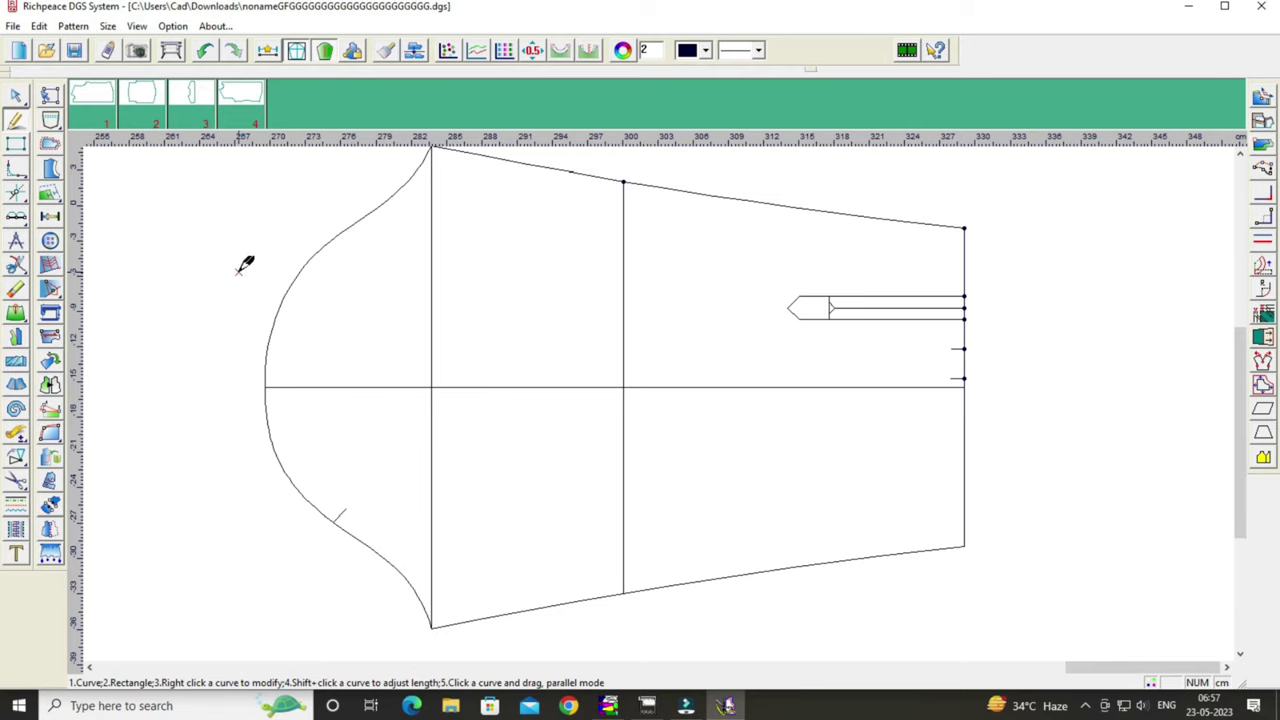
Delete the six leftover points along the right cuff edge at the placket and notches.
scroll(245, 263, "down", 1)
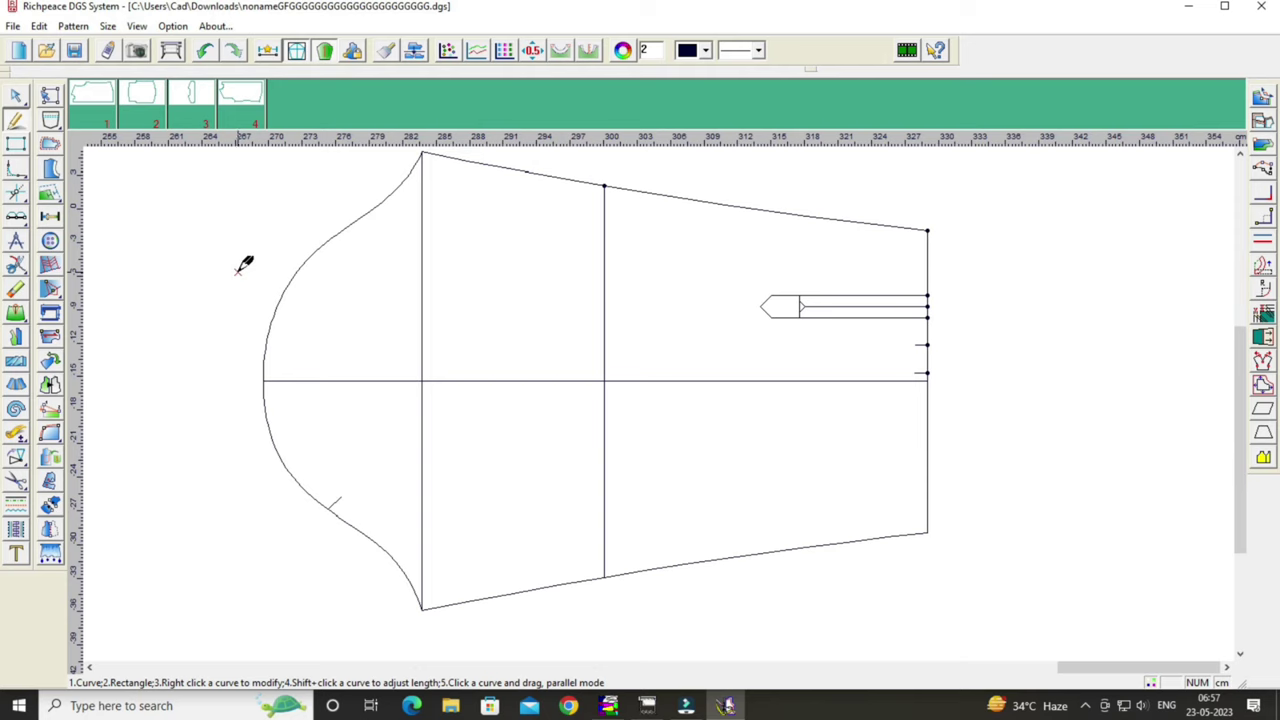
left_click(18, 289)
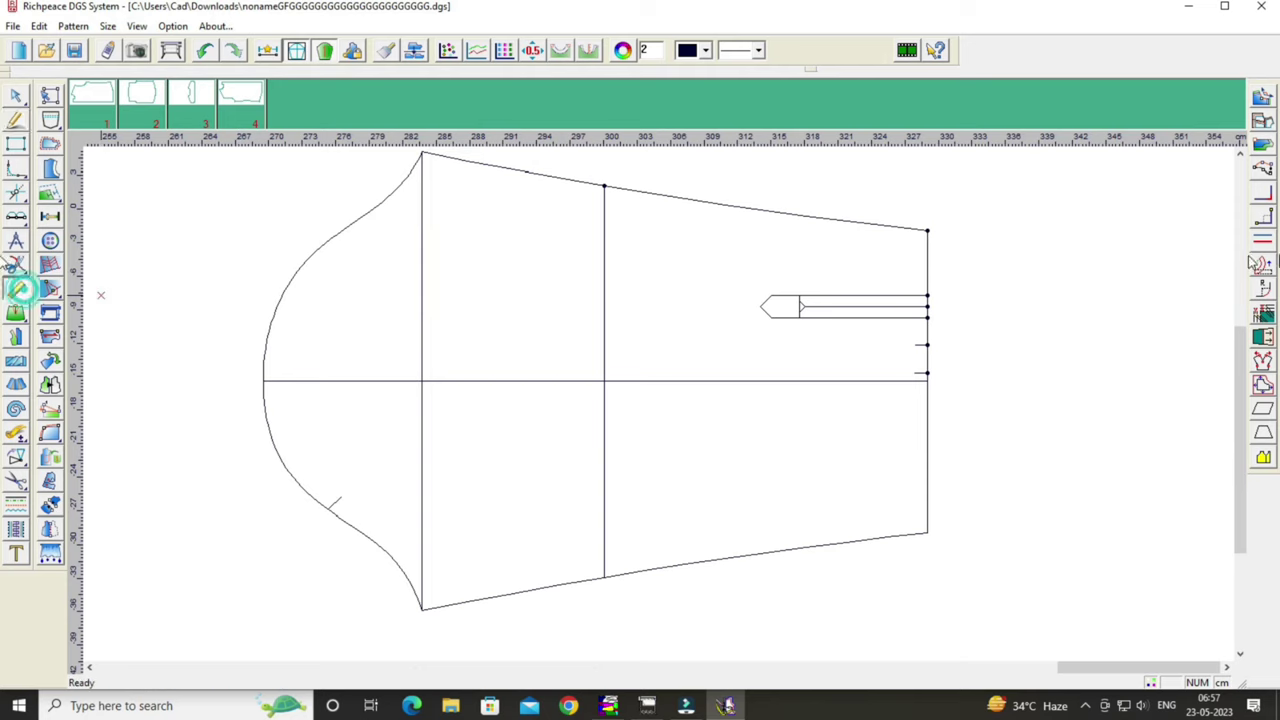
left_click(927, 231)
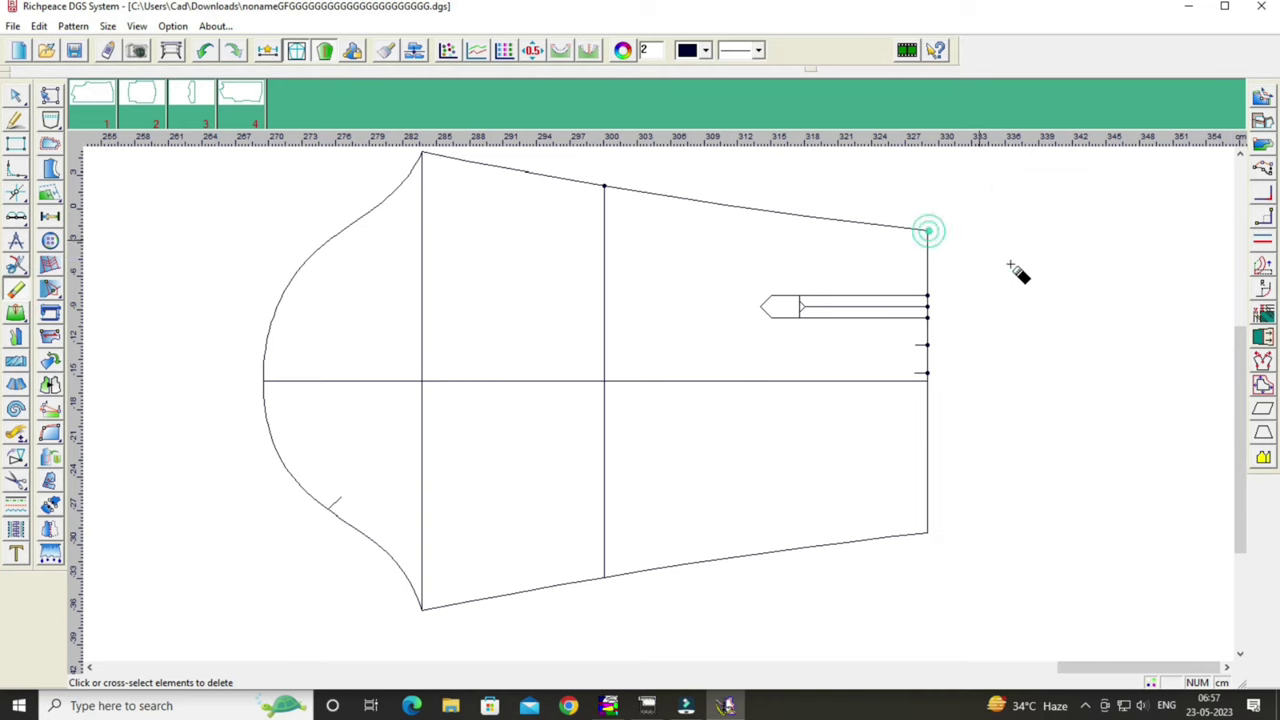
left_click(928, 301)
left_click(930, 292)
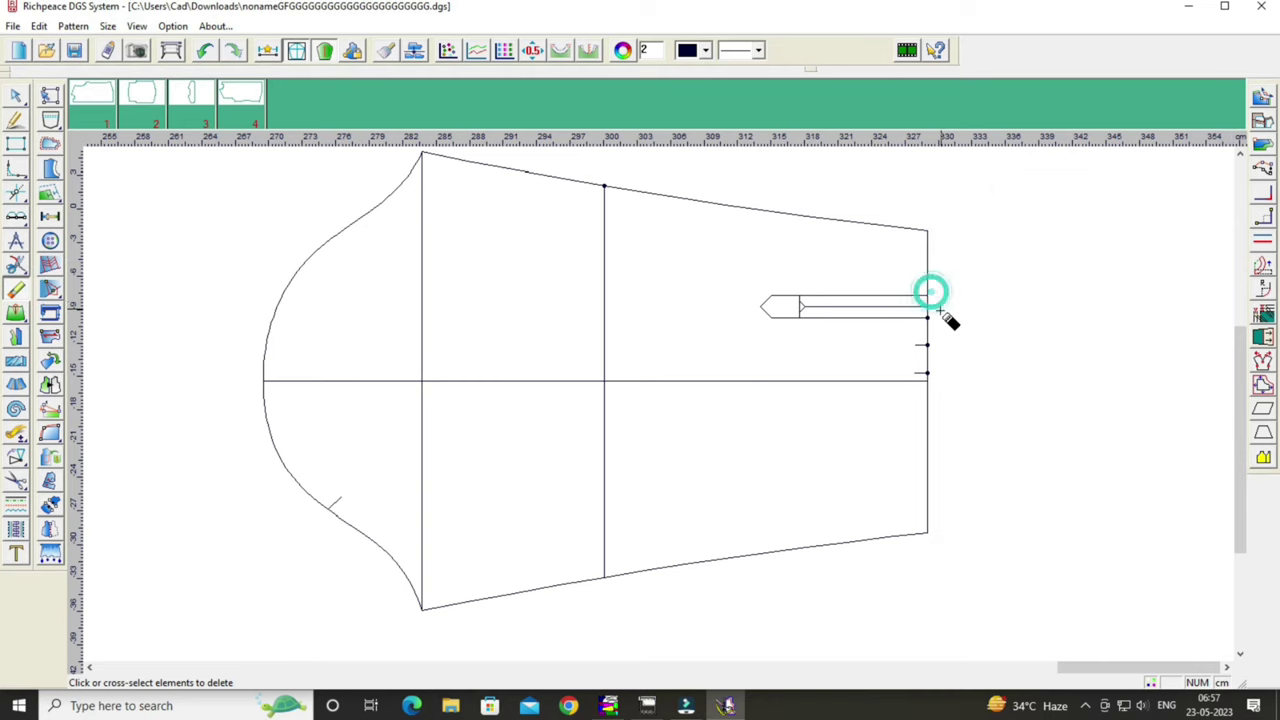
left_click(928, 317)
left_click(928, 345)
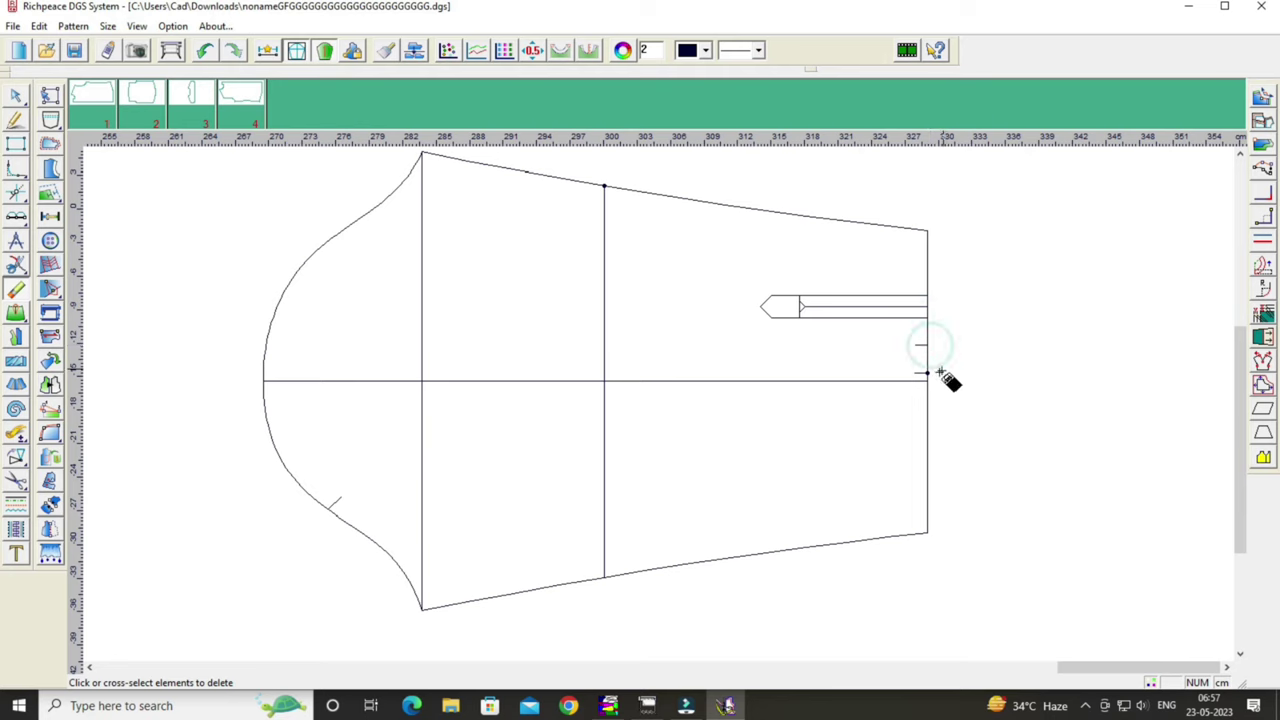
left_click(930, 373)
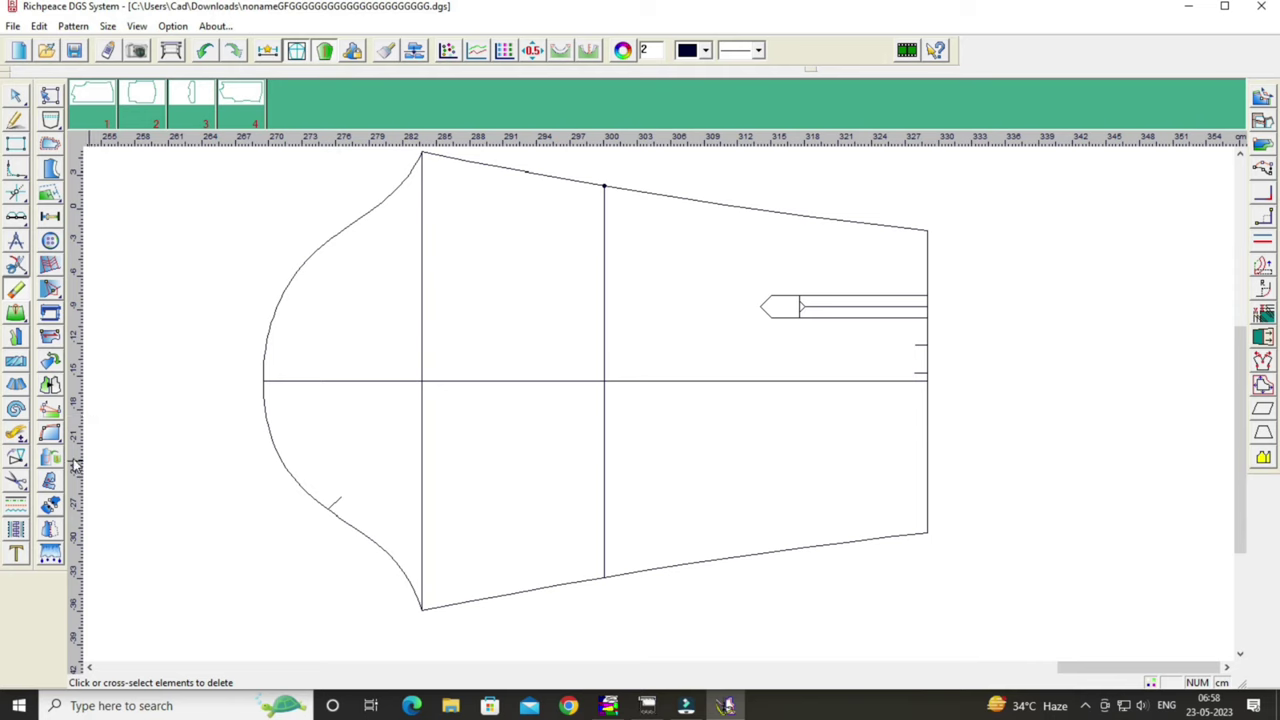
Cut the whole sleeve outline out as pattern piece 5, labelled SIZE-(L) with 0% shrinkage.
left_click(15, 480)
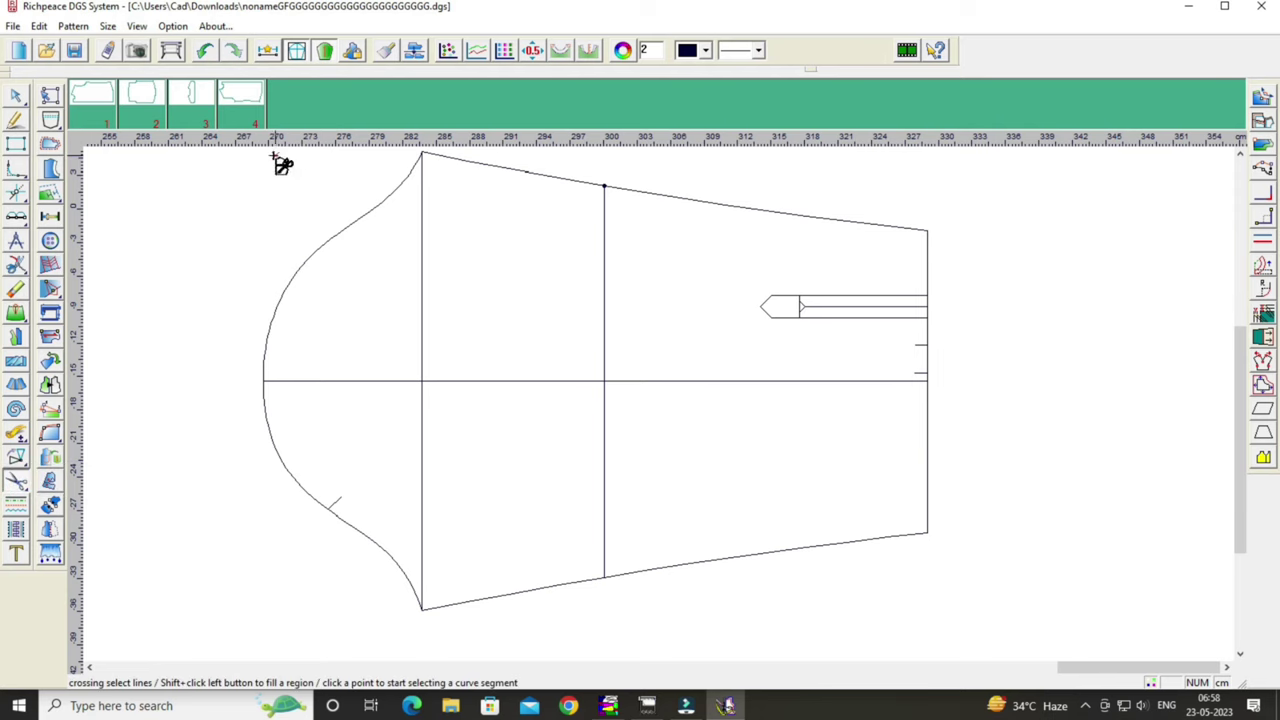
left_click_drag(276, 152, 1006, 598)
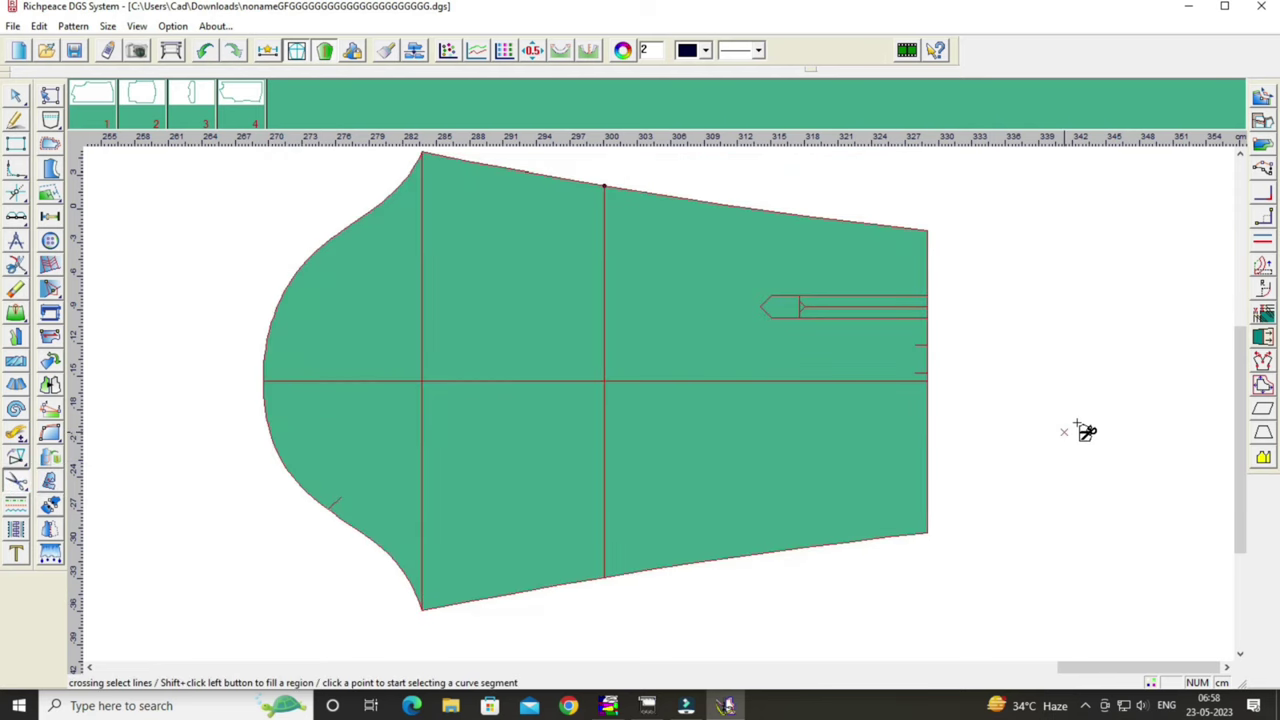
right_click(1081, 428)
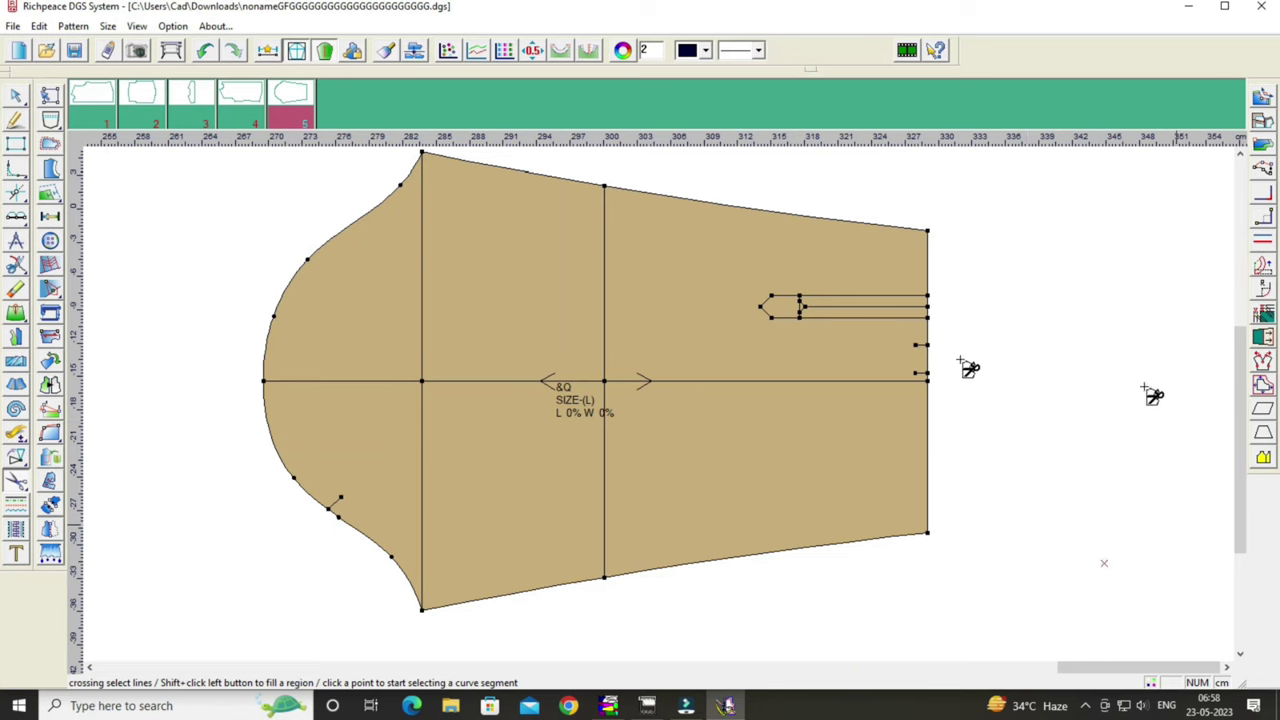
scroll(1120, 370, "down", 1)
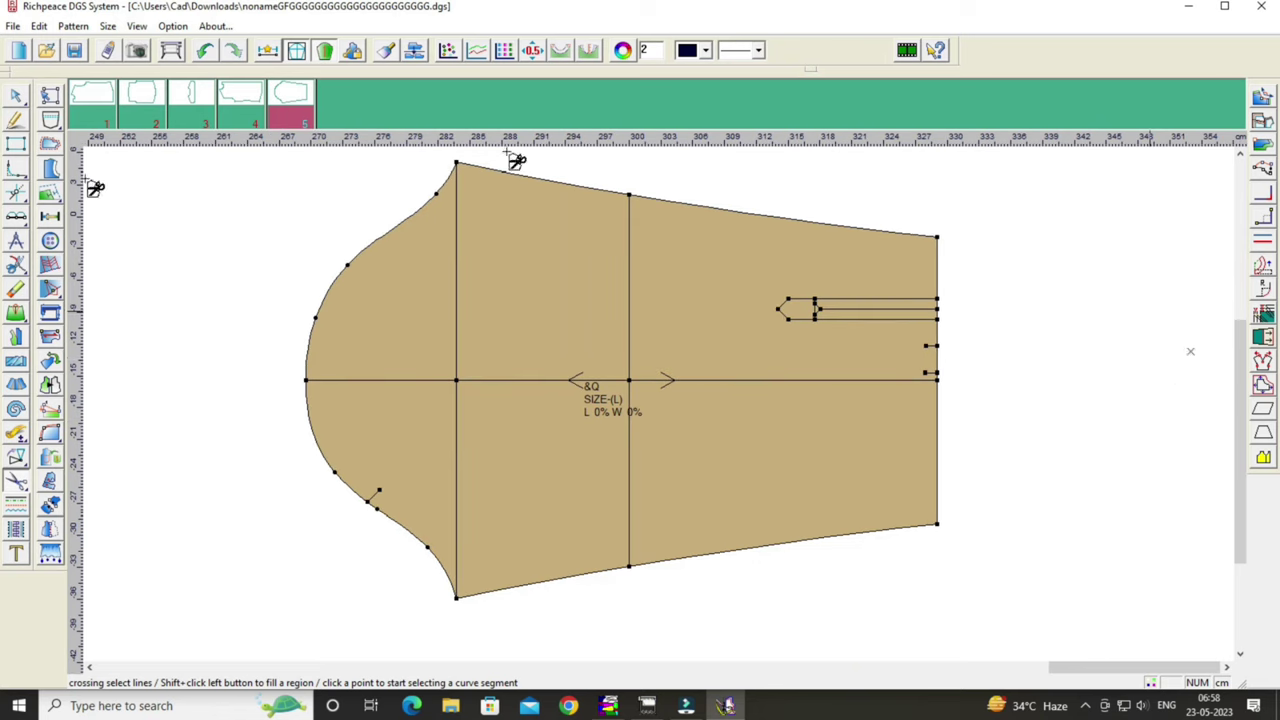
Add a 1 cm seam allowance all around the sleeve piece.
left_click(50, 143)
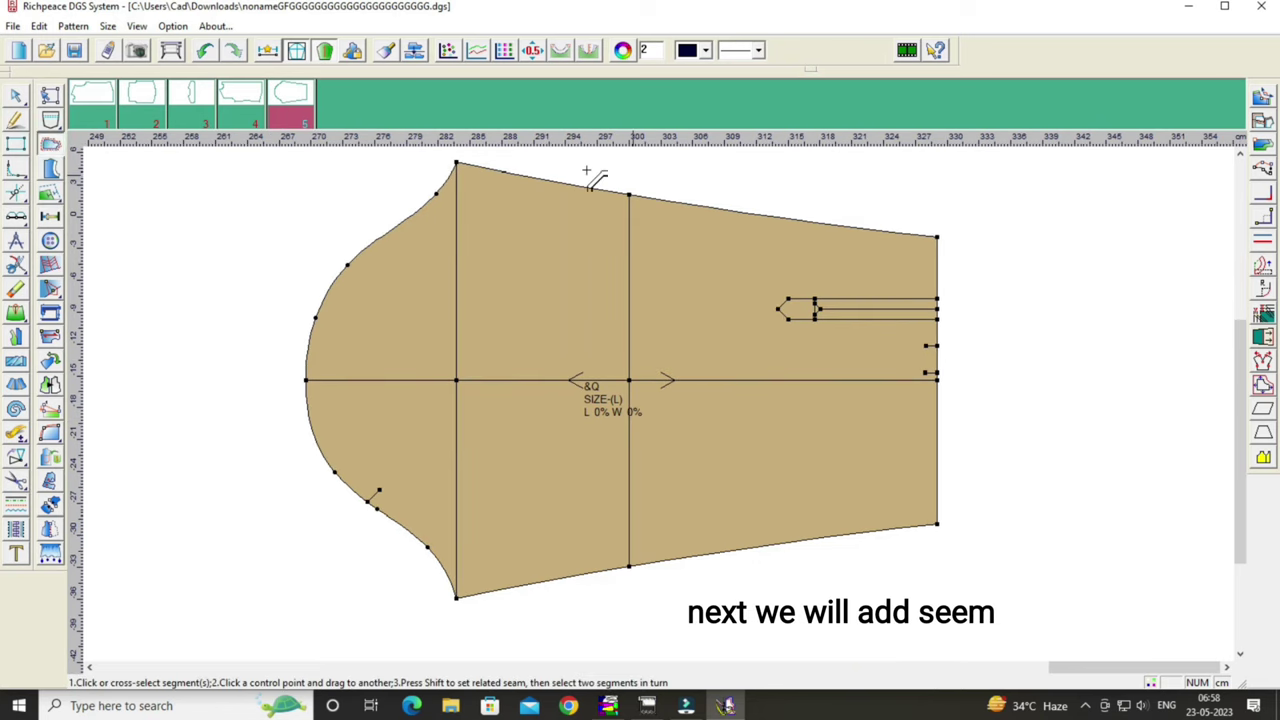
left_click(460, 163)
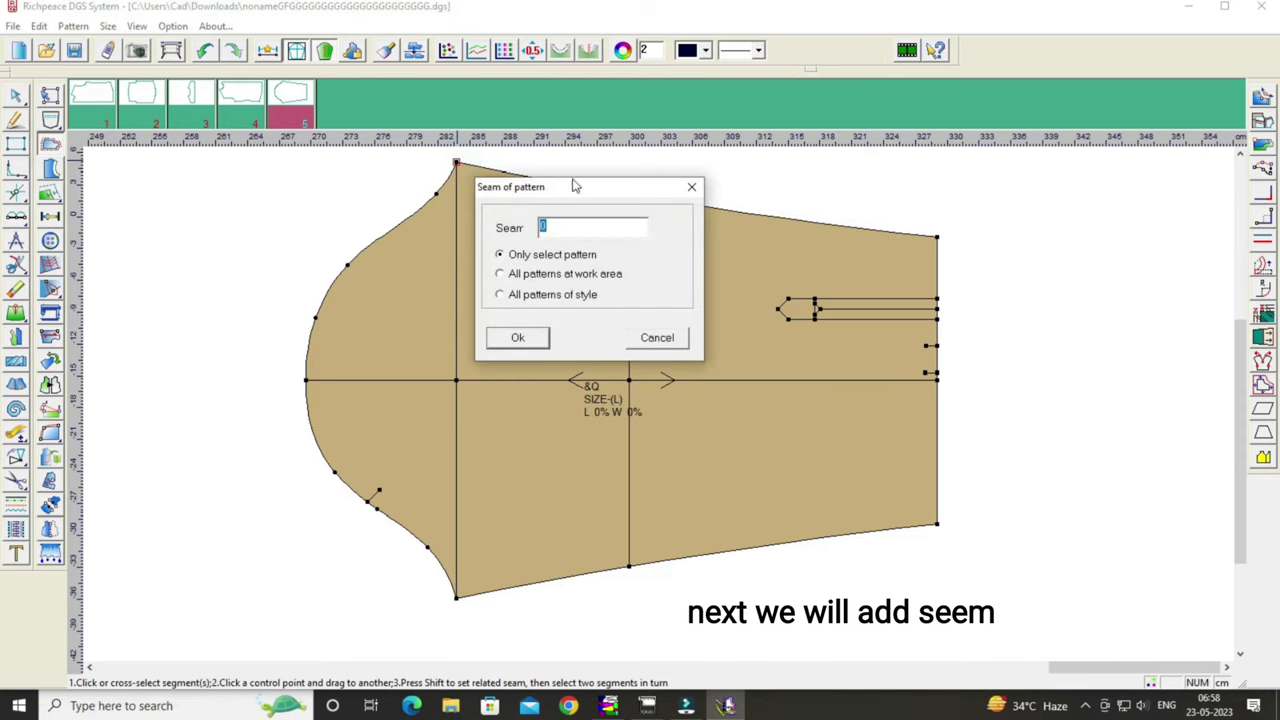
left_click_drag(571, 177, 1087, 47)
left_click(1087, 84)
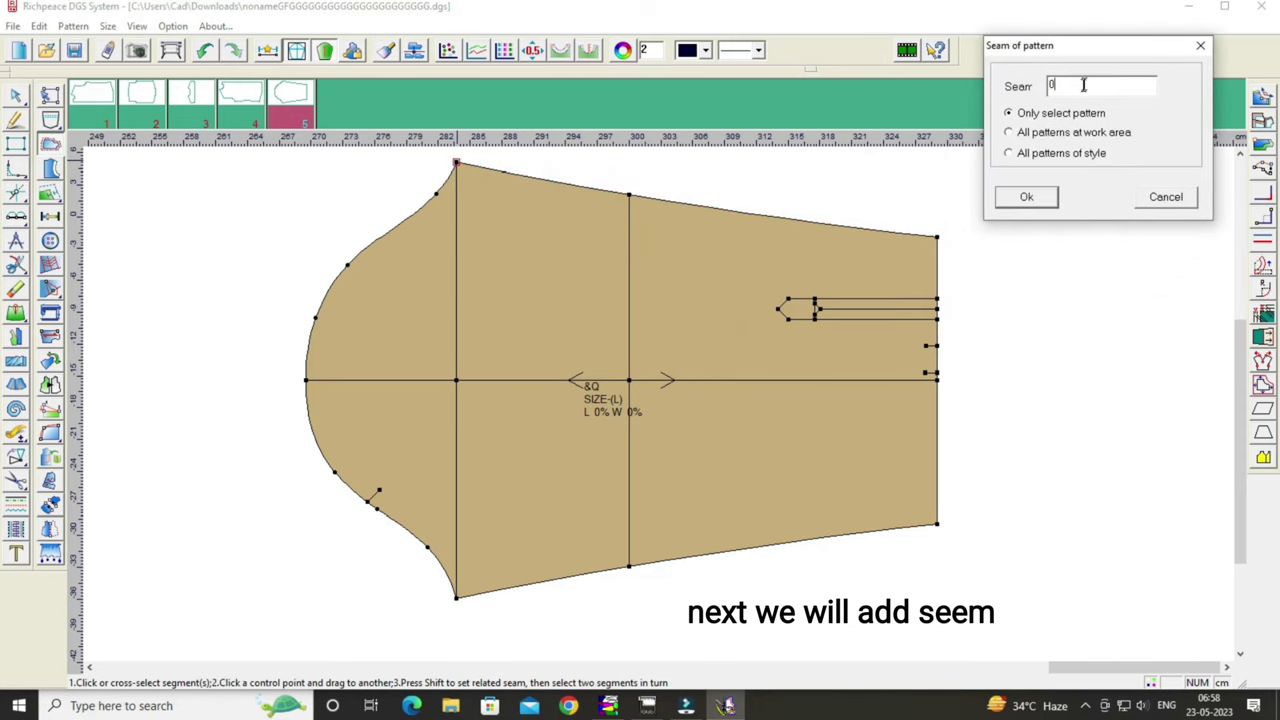
key("BackSpace")
type("1")
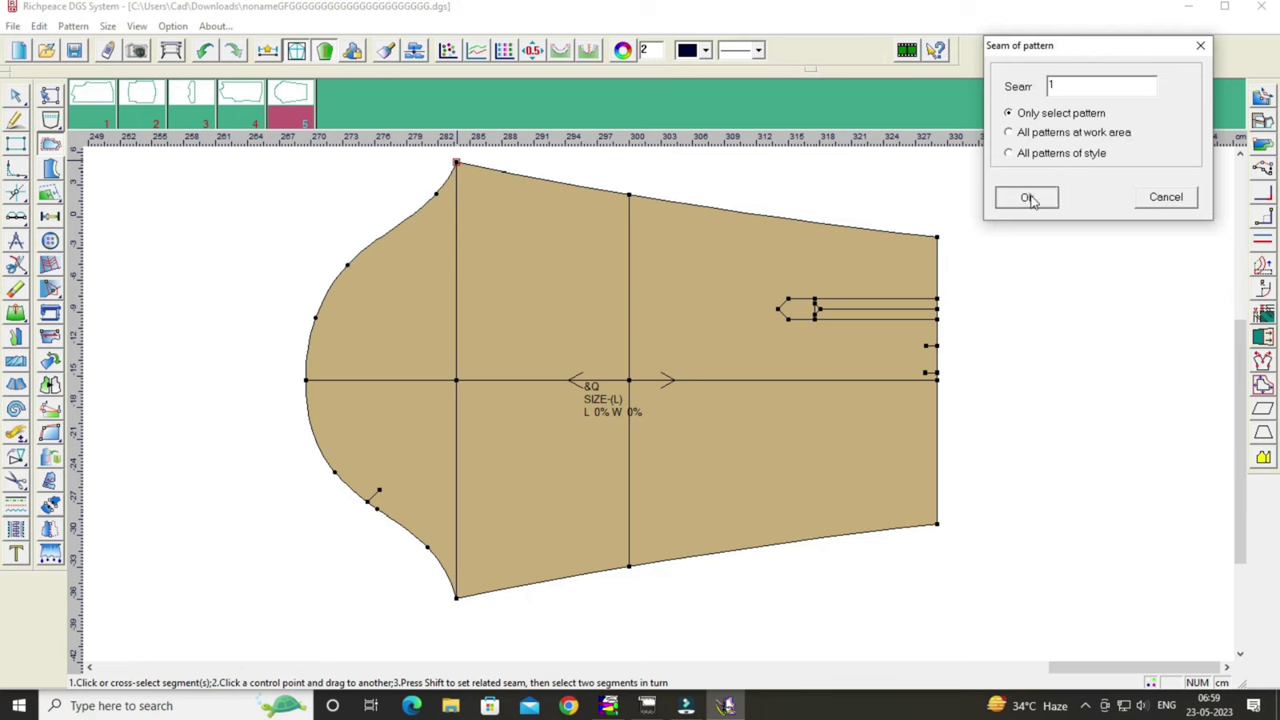
left_click(1022, 196)
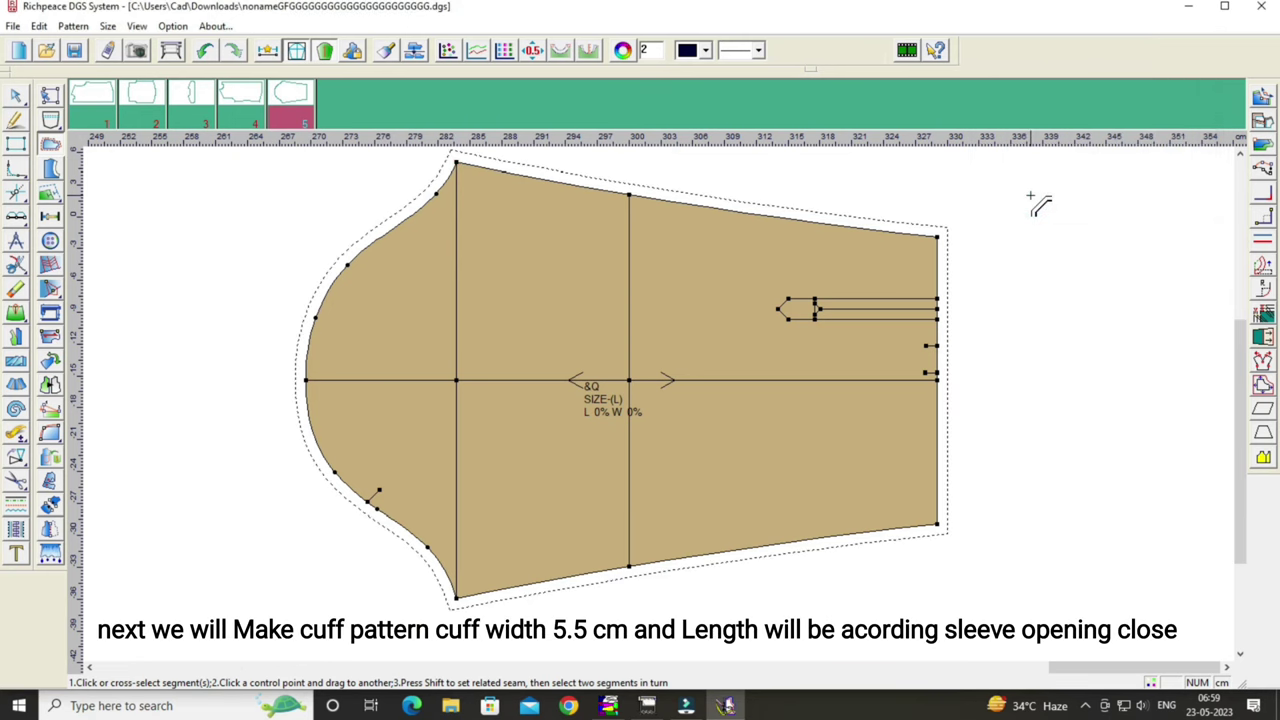
Widen the seam allowance to 1.5 on the upper cap curve and 1.8 on the lower.
left_click(416, 206)
right_click(416, 206)
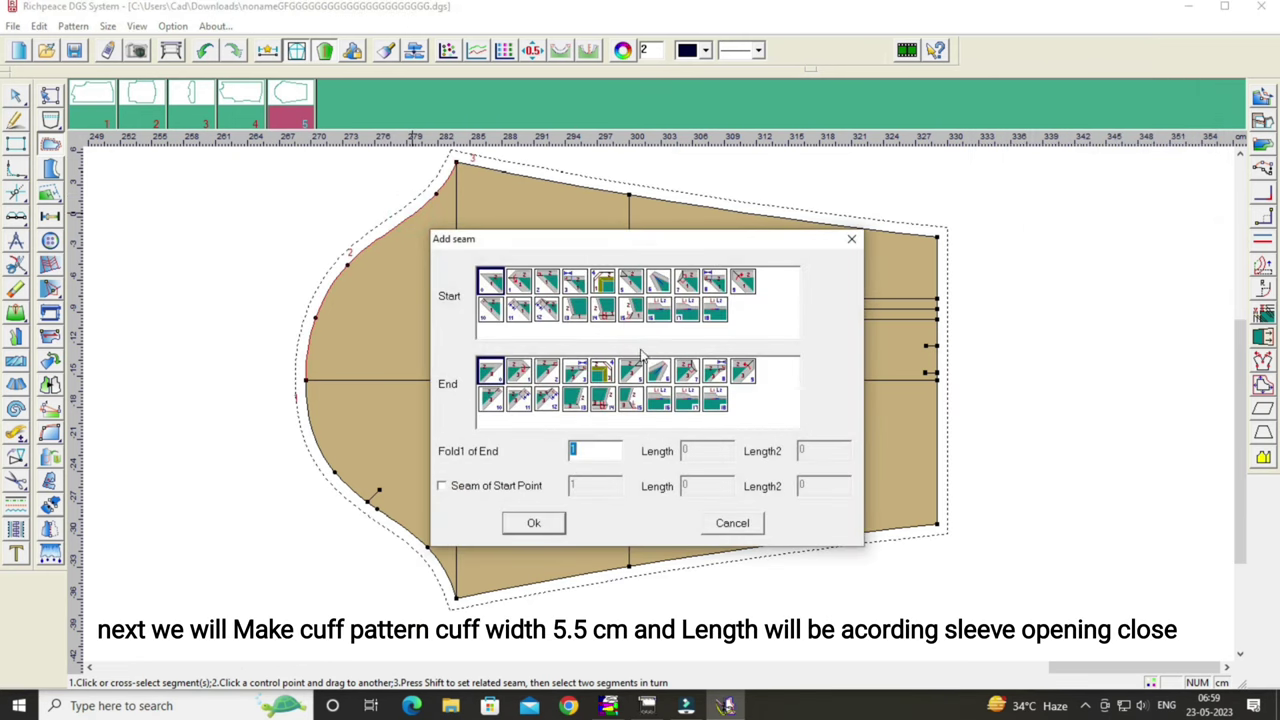
left_click(593, 453)
type(".")
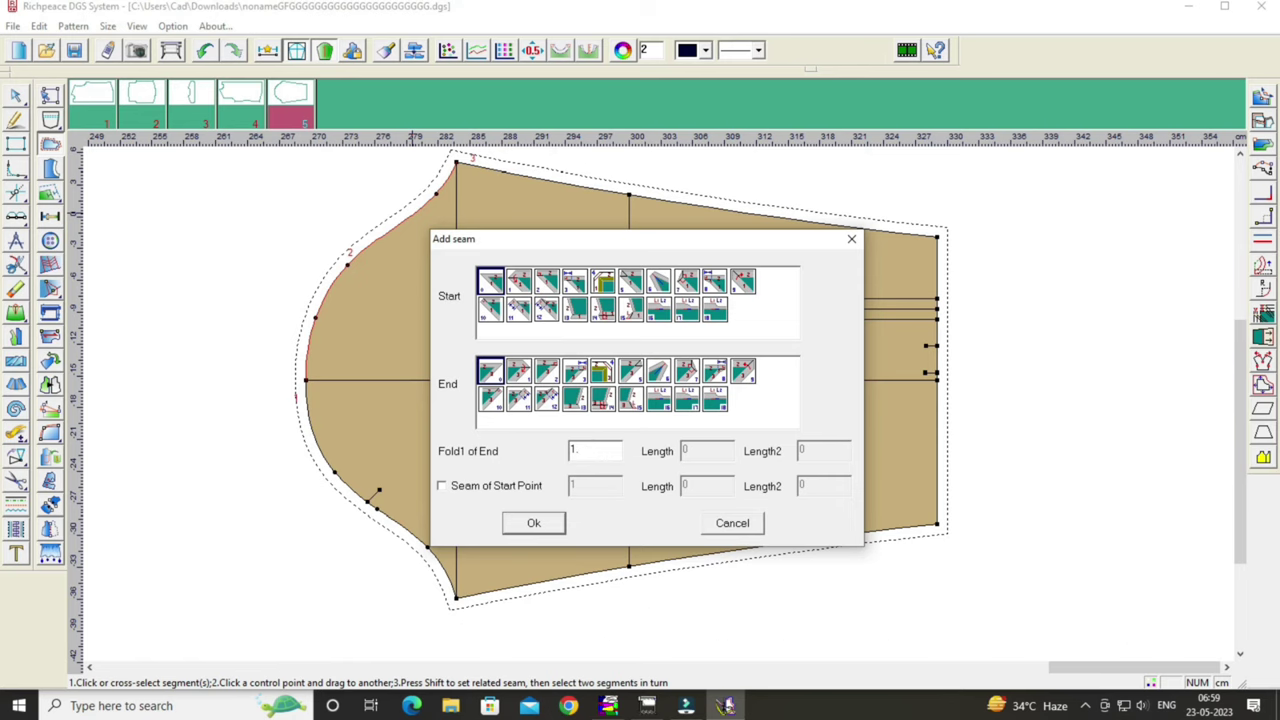
type("5")
left_click(533, 523)
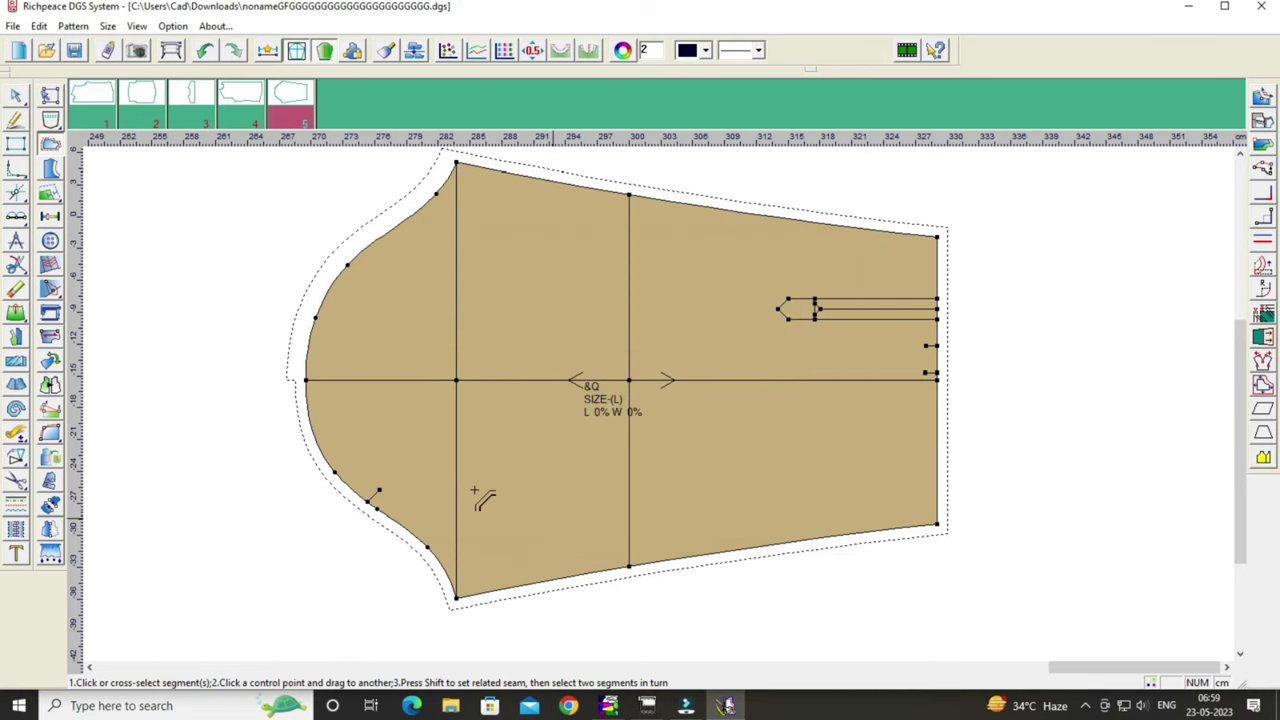
left_click(352, 506)
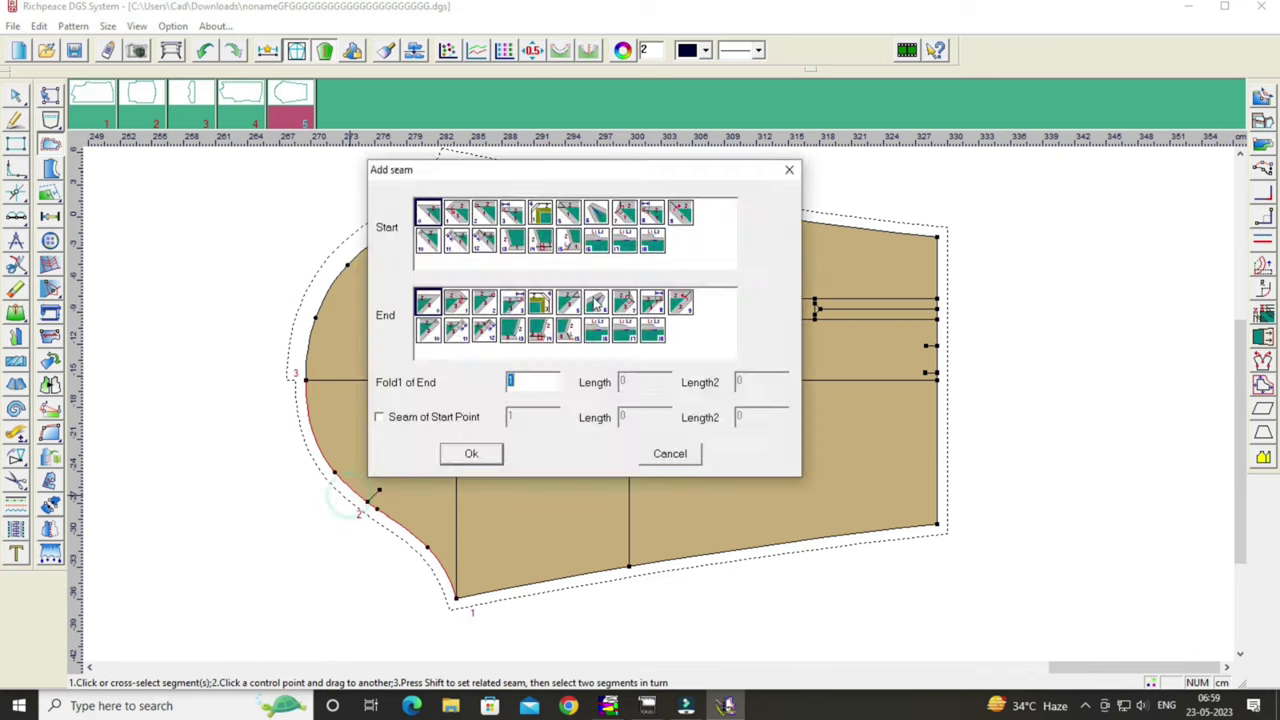
left_click_drag(608, 170, 671, 193)
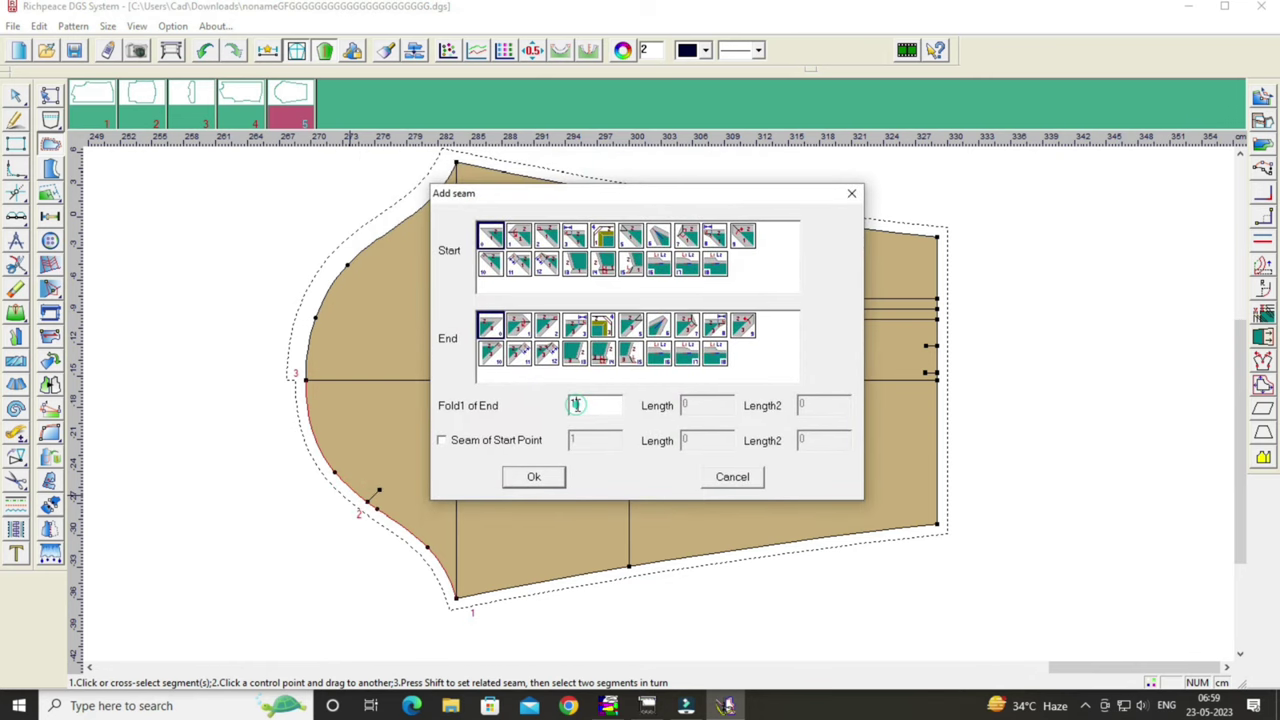
type(".8")
left_click(536, 477)
right_click(1060, 218)
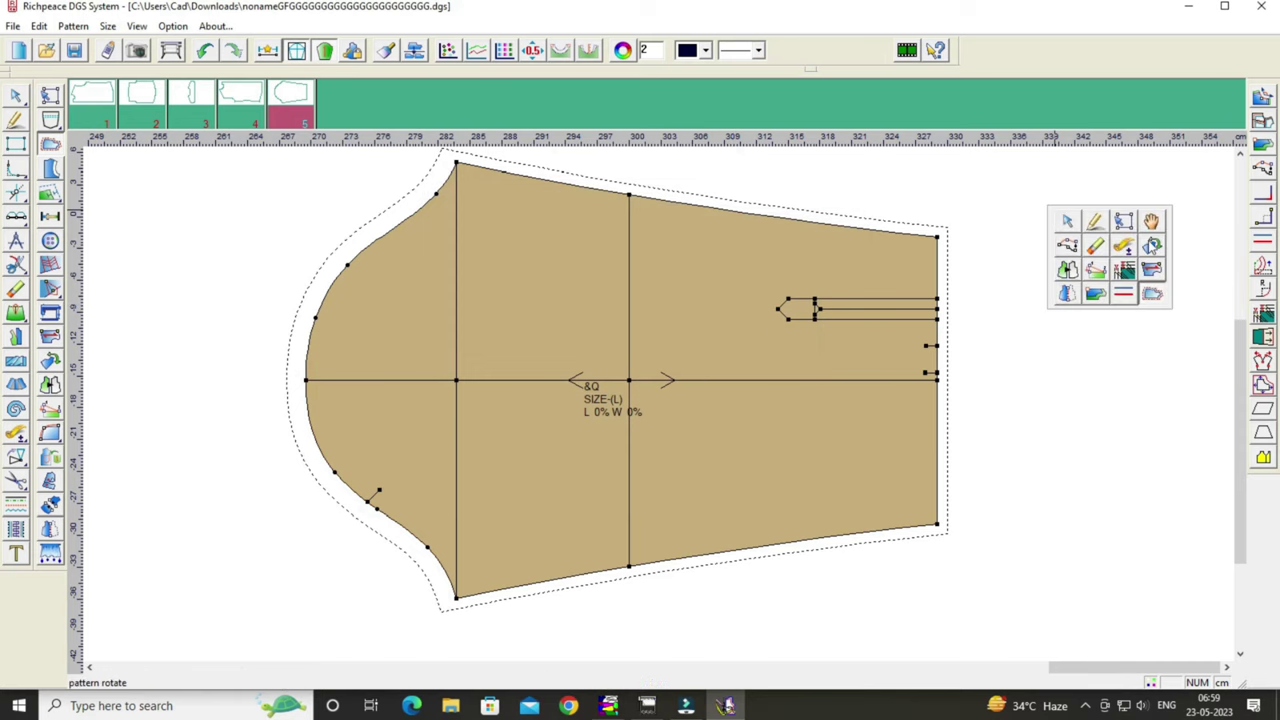
left_click(1151, 221)
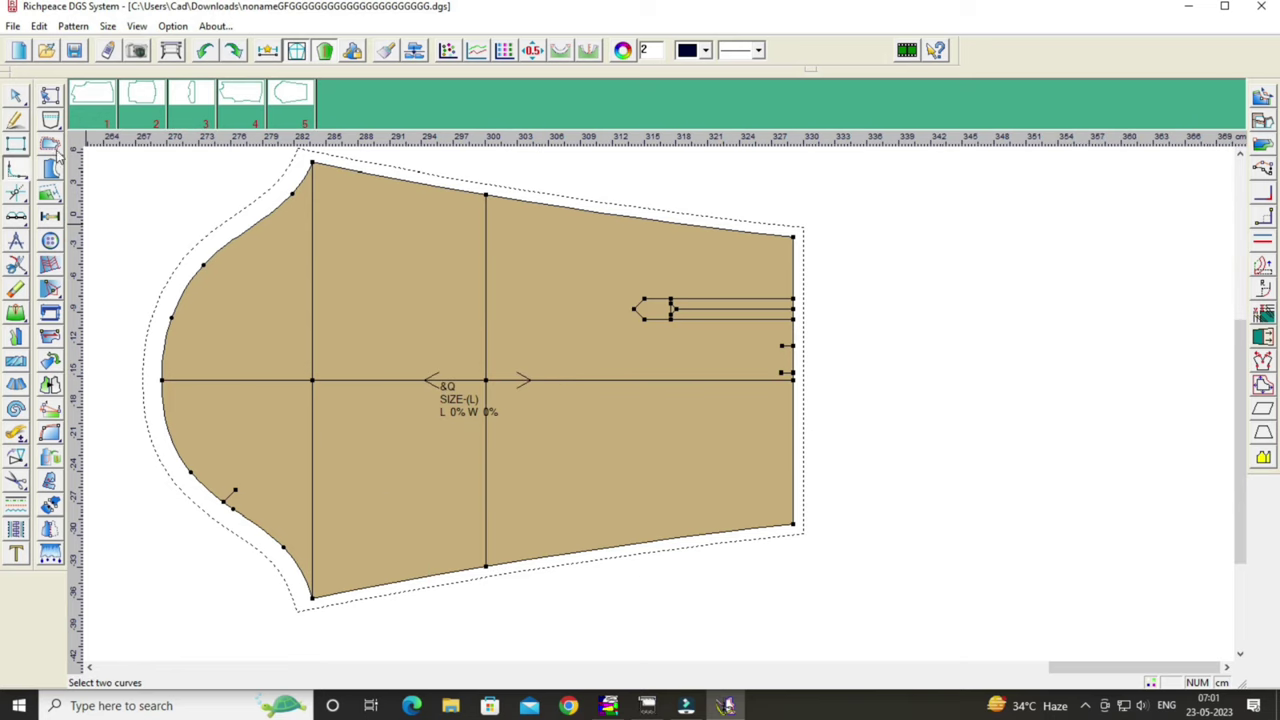
Drag out a tall rectangle beside the sleeve and size it 5.5 wide by 25.5 long.
left_click(16, 118)
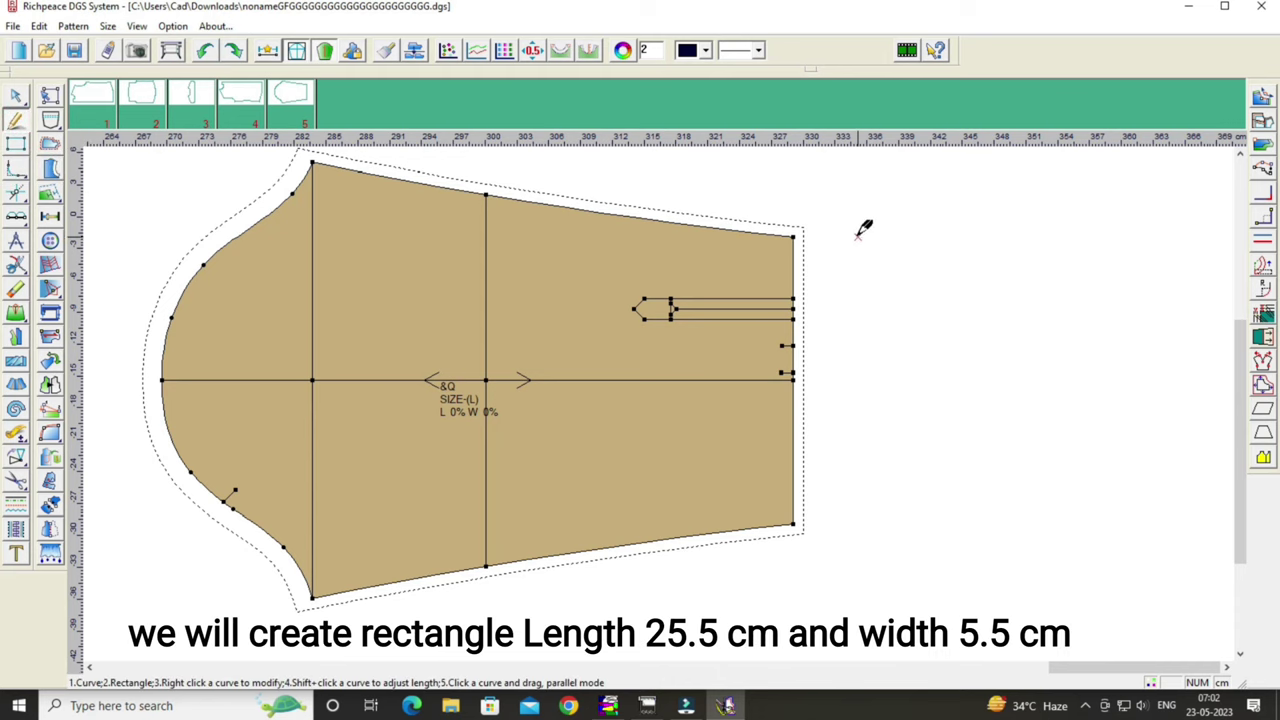
left_click_drag(857, 235, 915, 532)
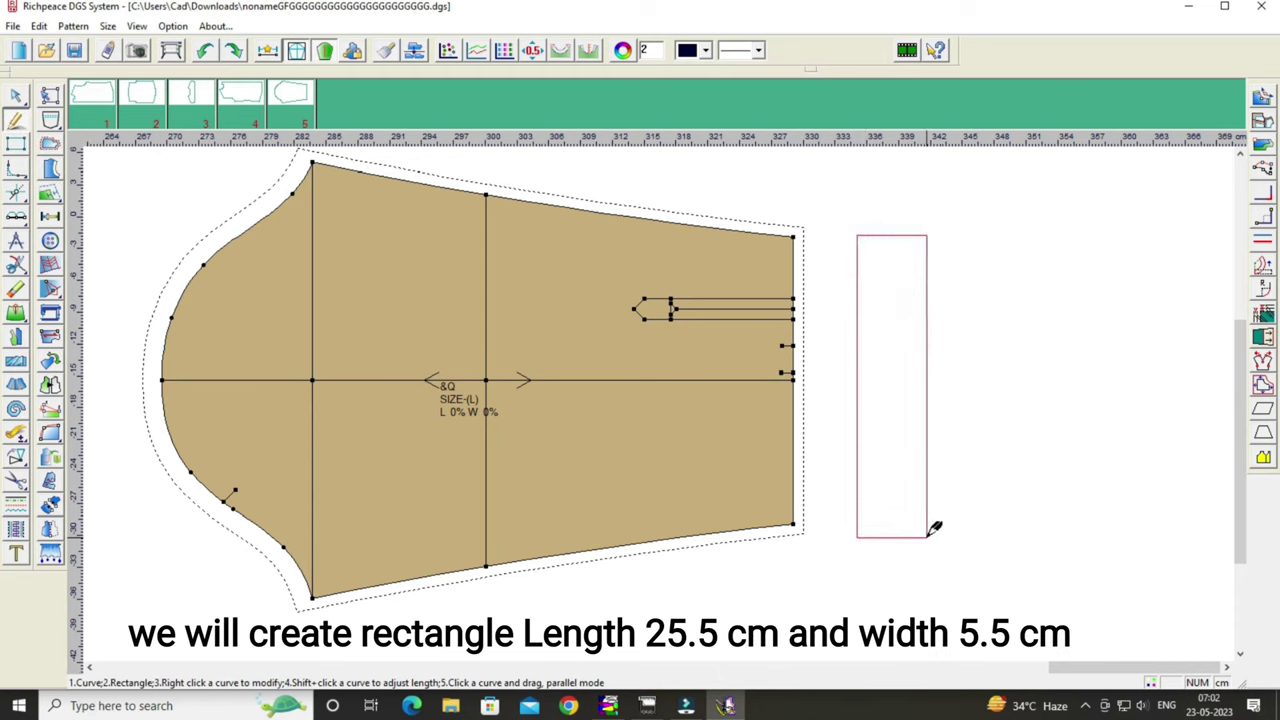
left_click_drag(915, 532, 927, 526)
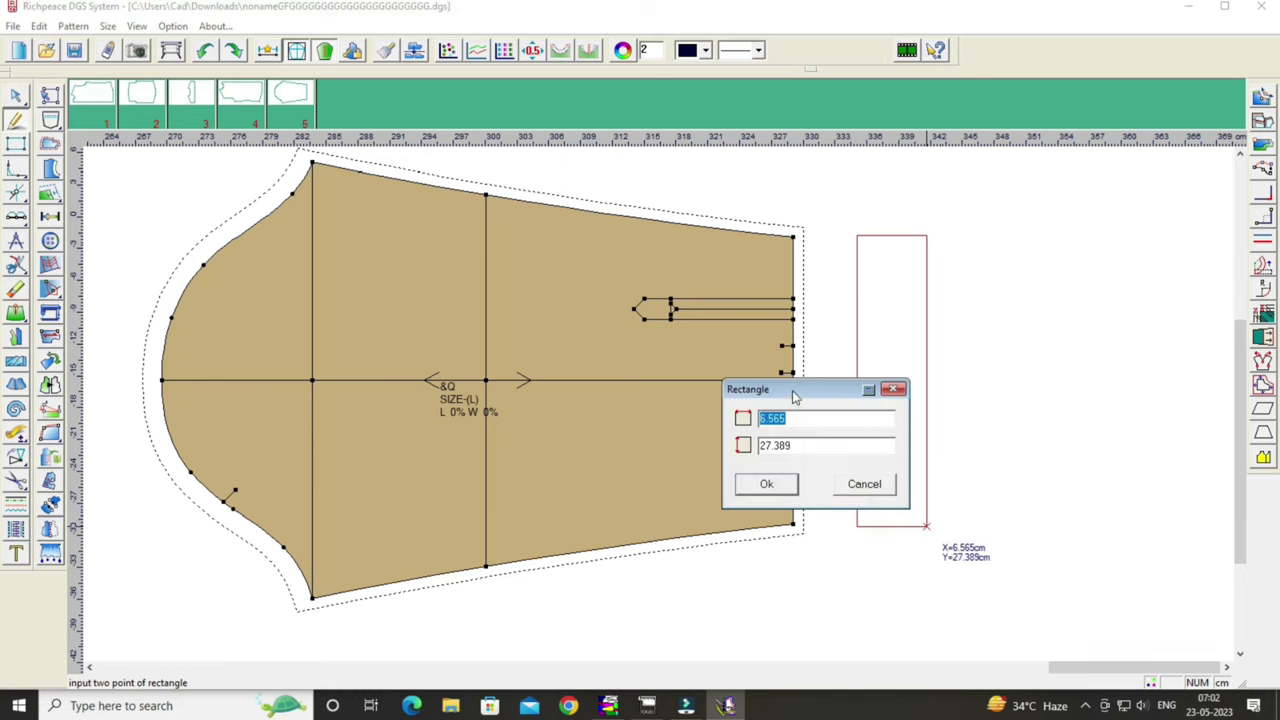
left_click_drag(799, 392, 1071, 309)
left_click(1077, 363)
key("BackSpace")
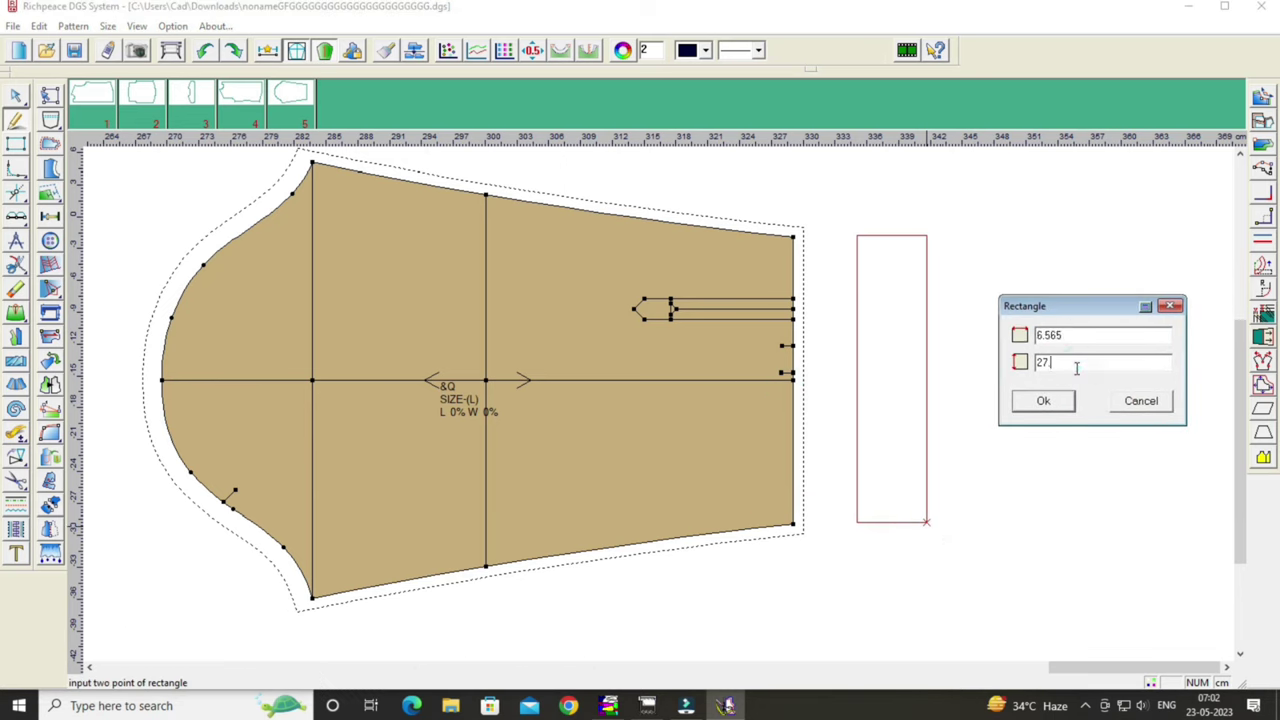
key("BackSpace")
type("5.5")
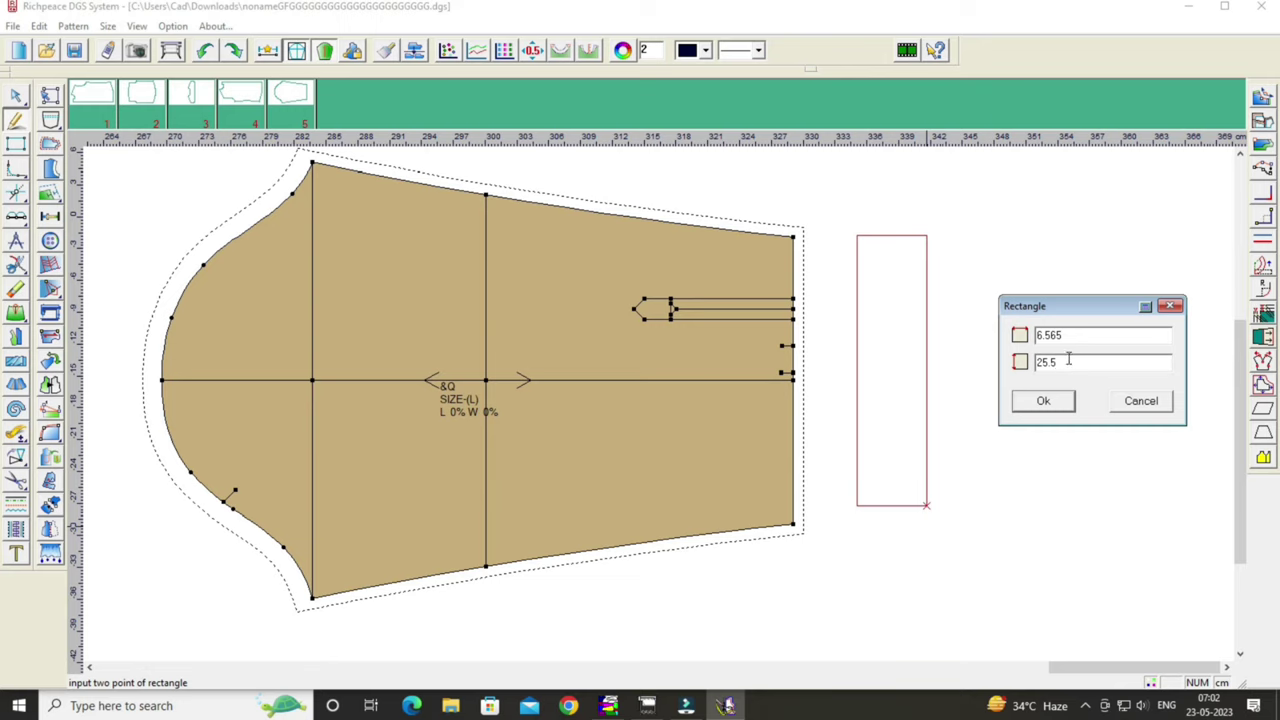
left_click(1066, 340)
key("BackSpace")
key("BackSpace")
key("BackSpace")
key("BackSpace")
key("BackSpace")
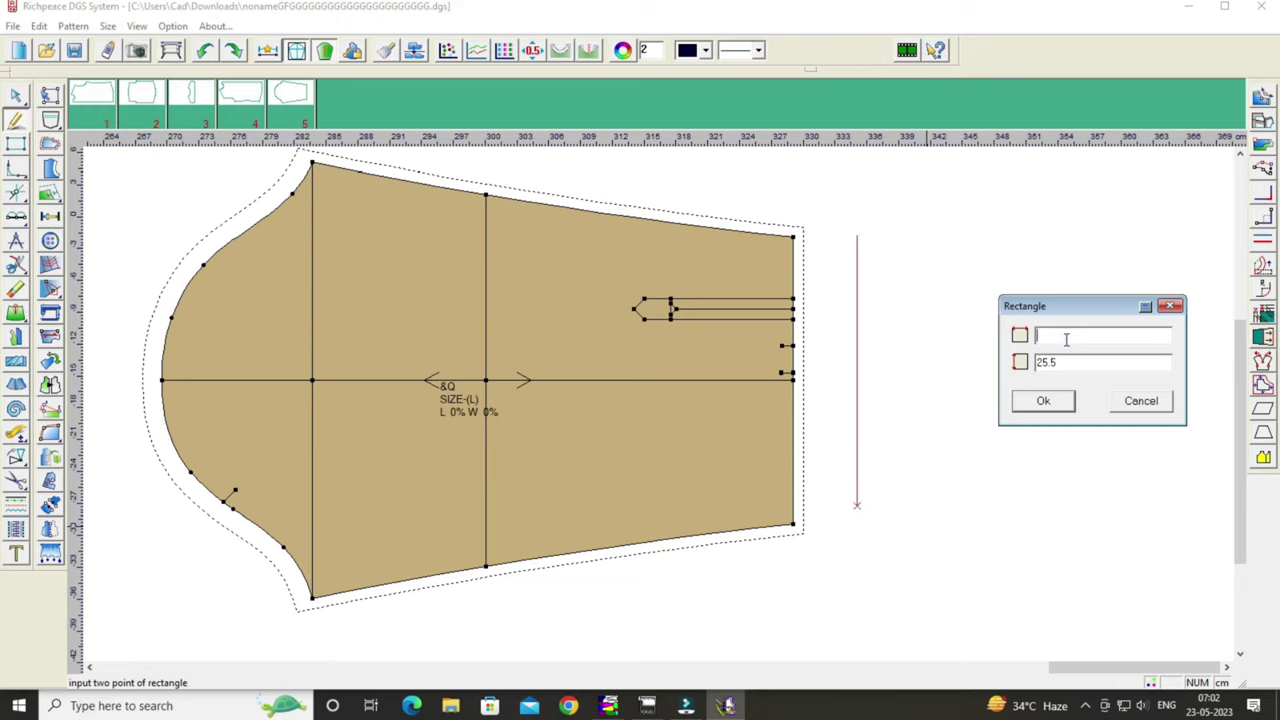
type("5.5")
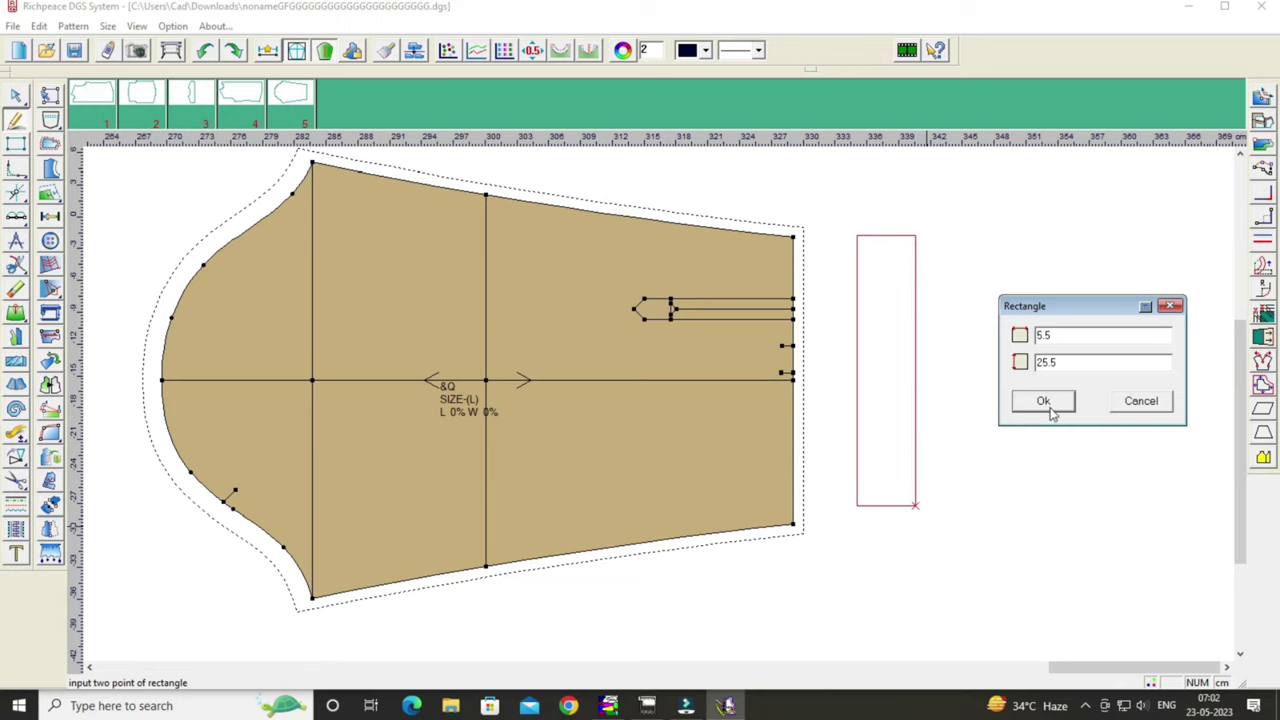
left_click(1050, 405)
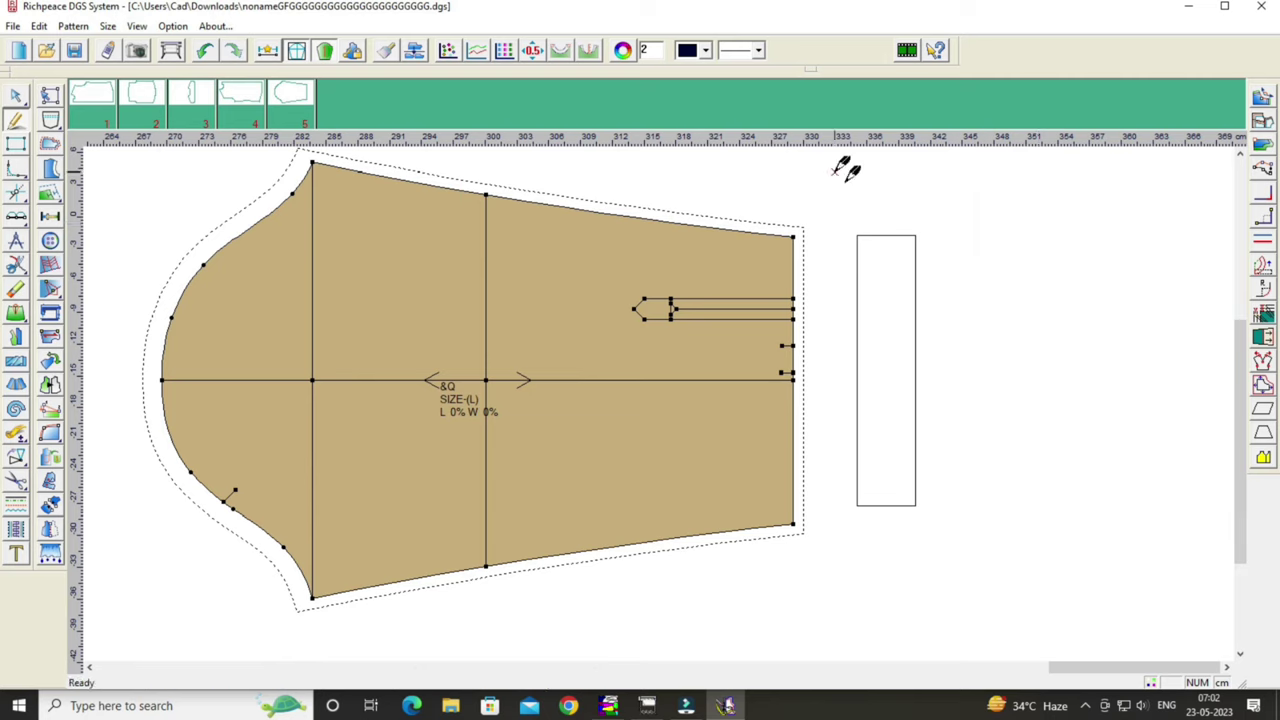
Round the rectangle's top-right corner with a 2.9 corner distance.
left_click(15, 168)
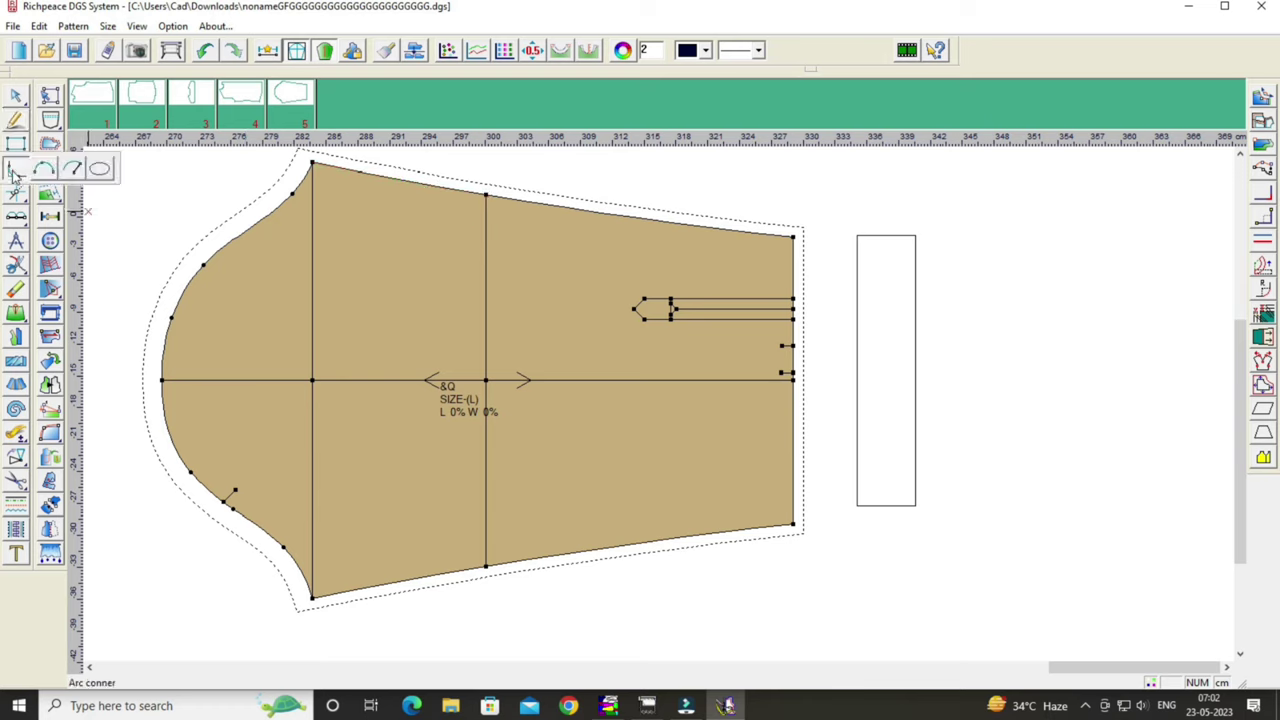
left_click(914, 300)
left_click(896, 234)
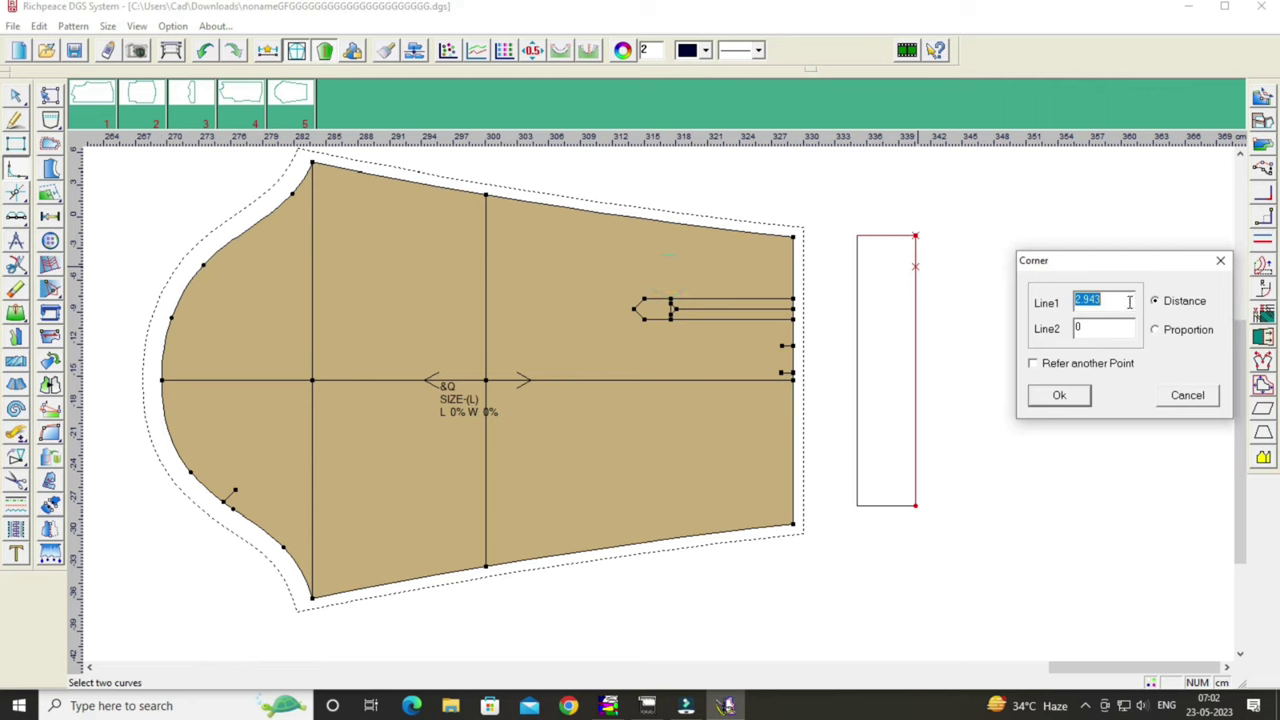
key("BackSpace")
key("BackSpace")
left_click(1062, 394)
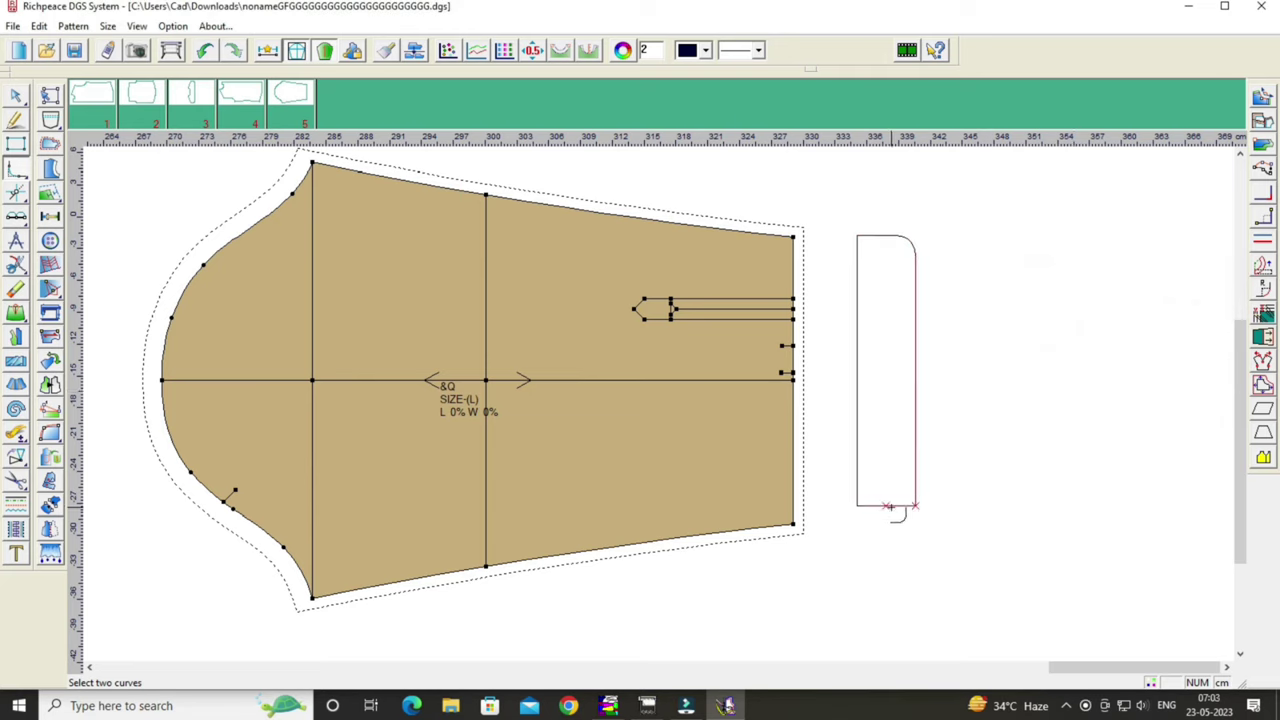
Round the rectangle's bottom-right corner with a 2 cm corner distance.
left_click(886, 506)
left_click(915, 483)
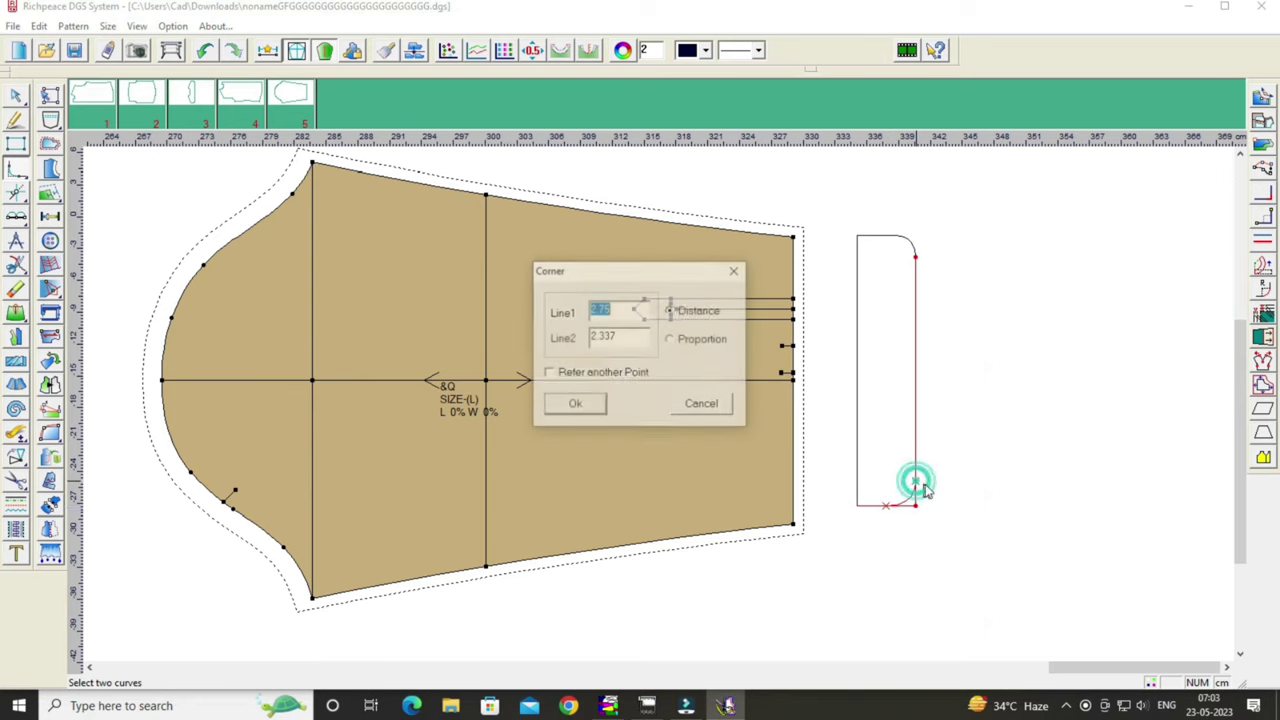
left_click_drag(657, 262, 1092, 219)
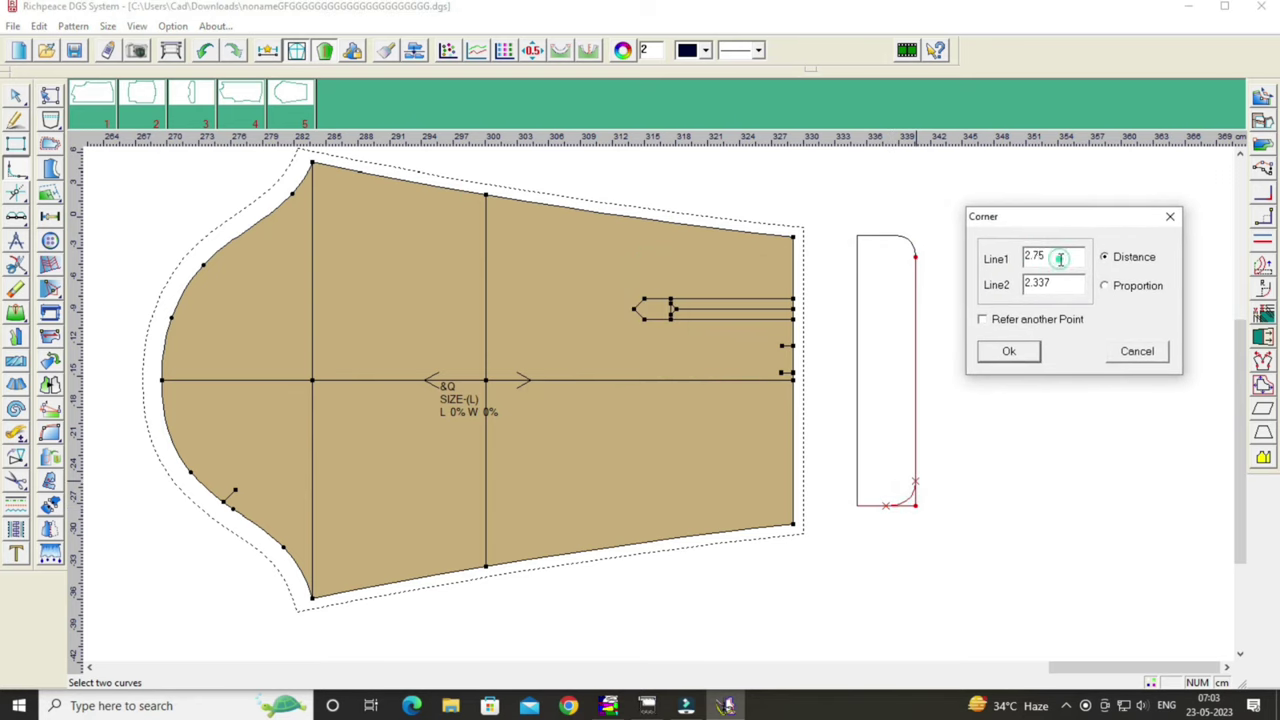
key("BackSpace")
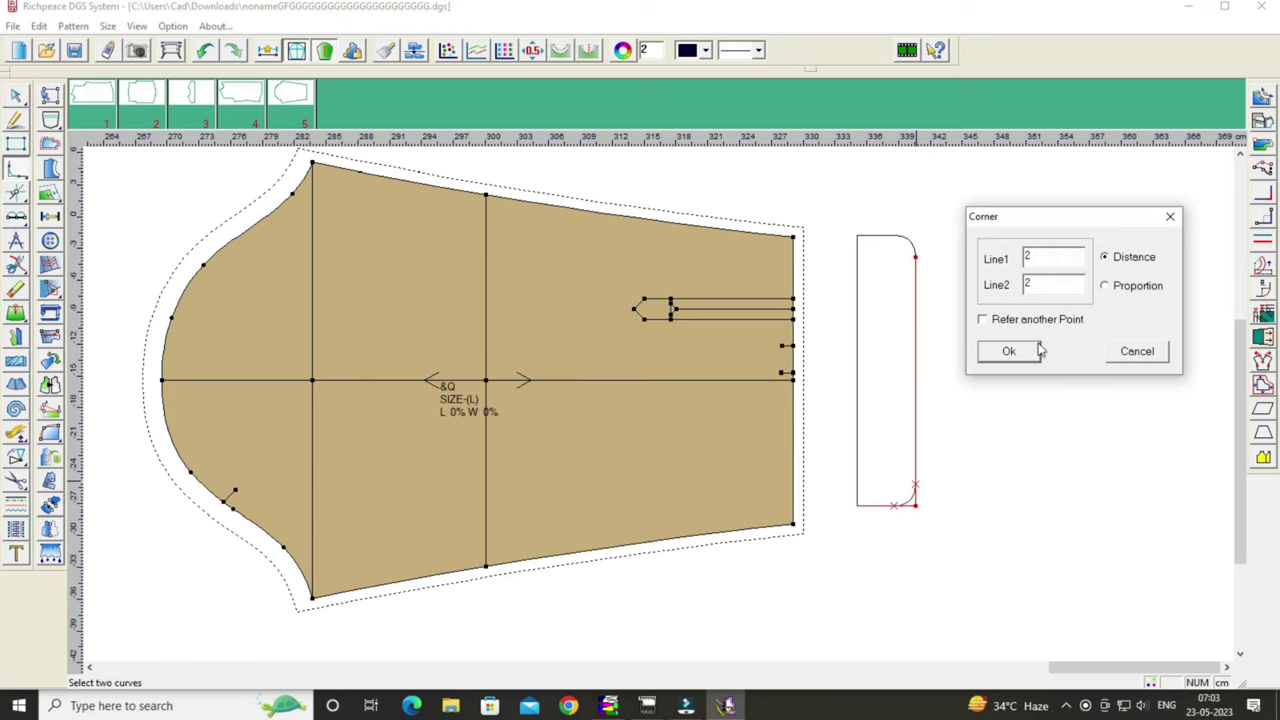
left_click(1030, 350)
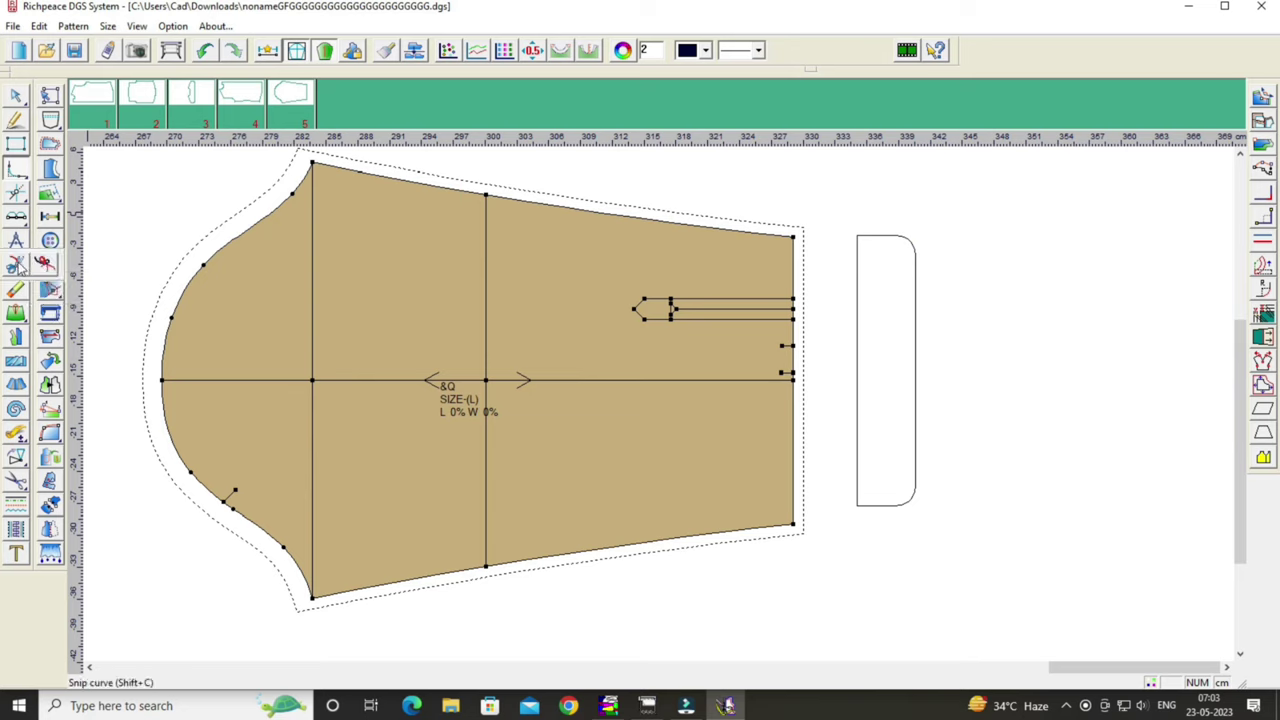
Cut out the rounded rectangle outline as pattern piece 6.
left_click(16, 480)
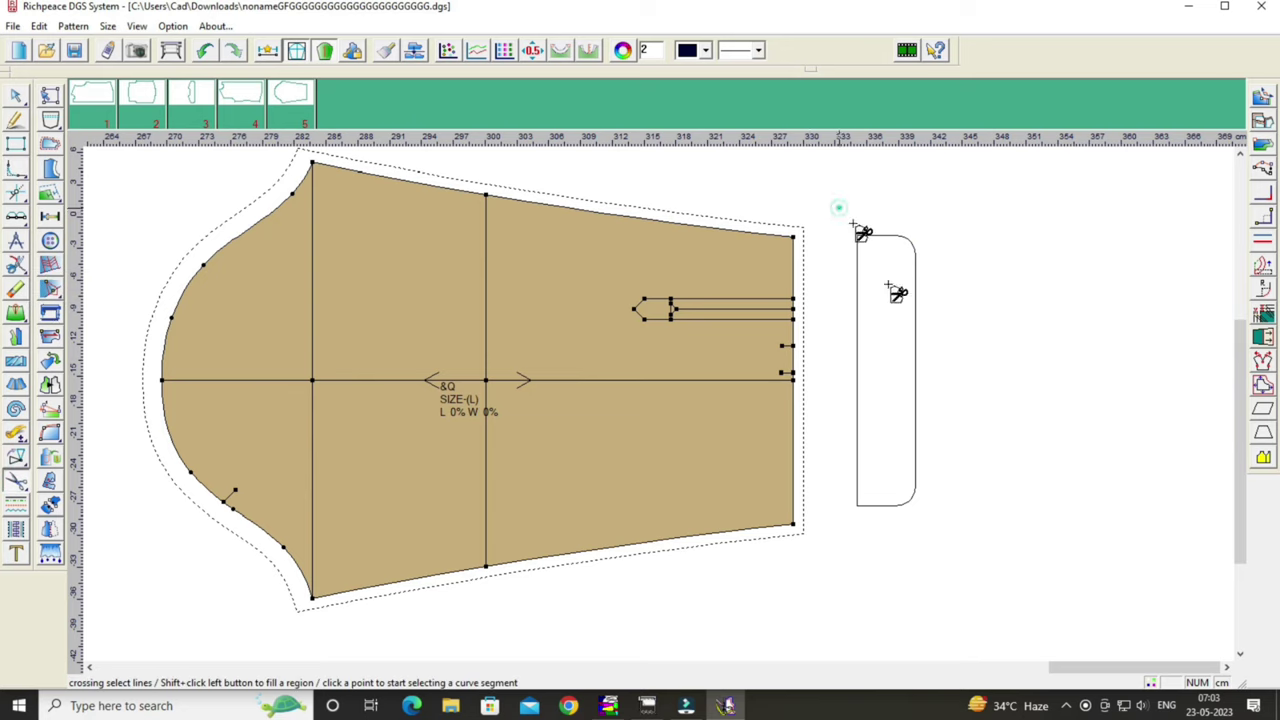
left_click(1006, 457)
right_click(1020, 420)
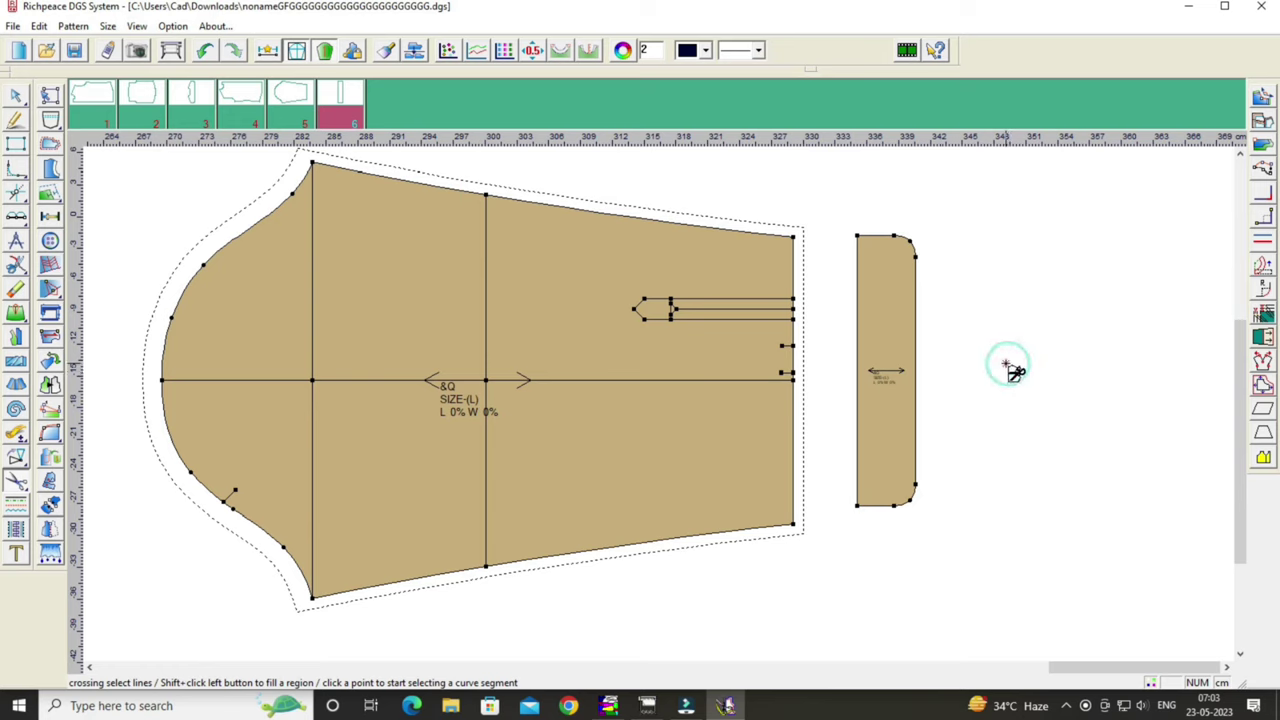
right_click(1008, 368)
left_click(1100, 380)
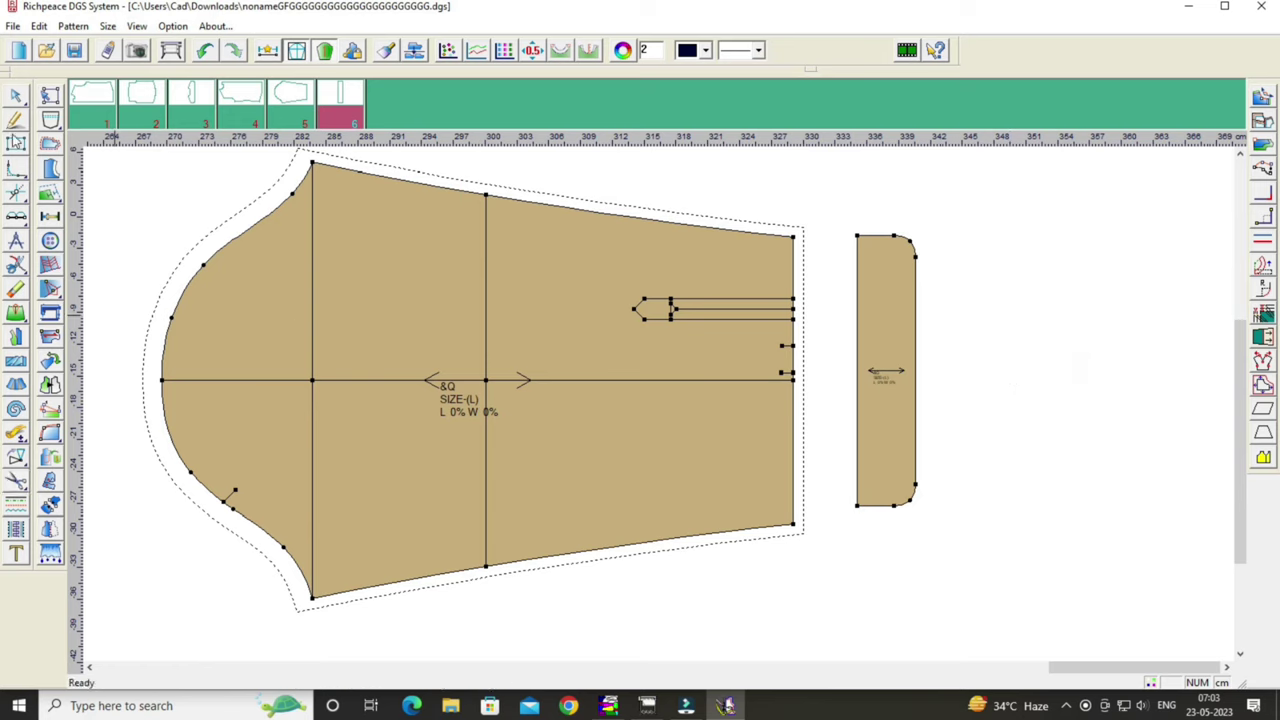
Draw a grain line across the cuff piece and confirm it measures 5.5.
left_click(16, 119)
left_click(858, 368)
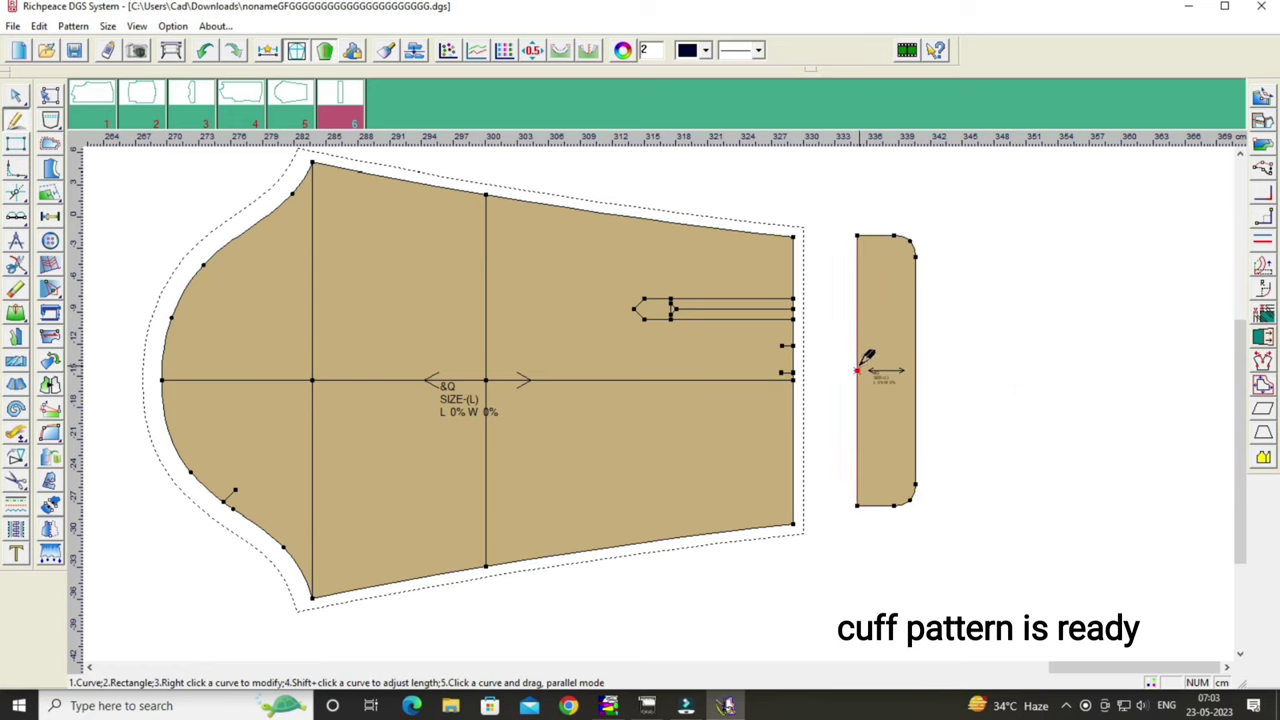
left_click(914, 371)
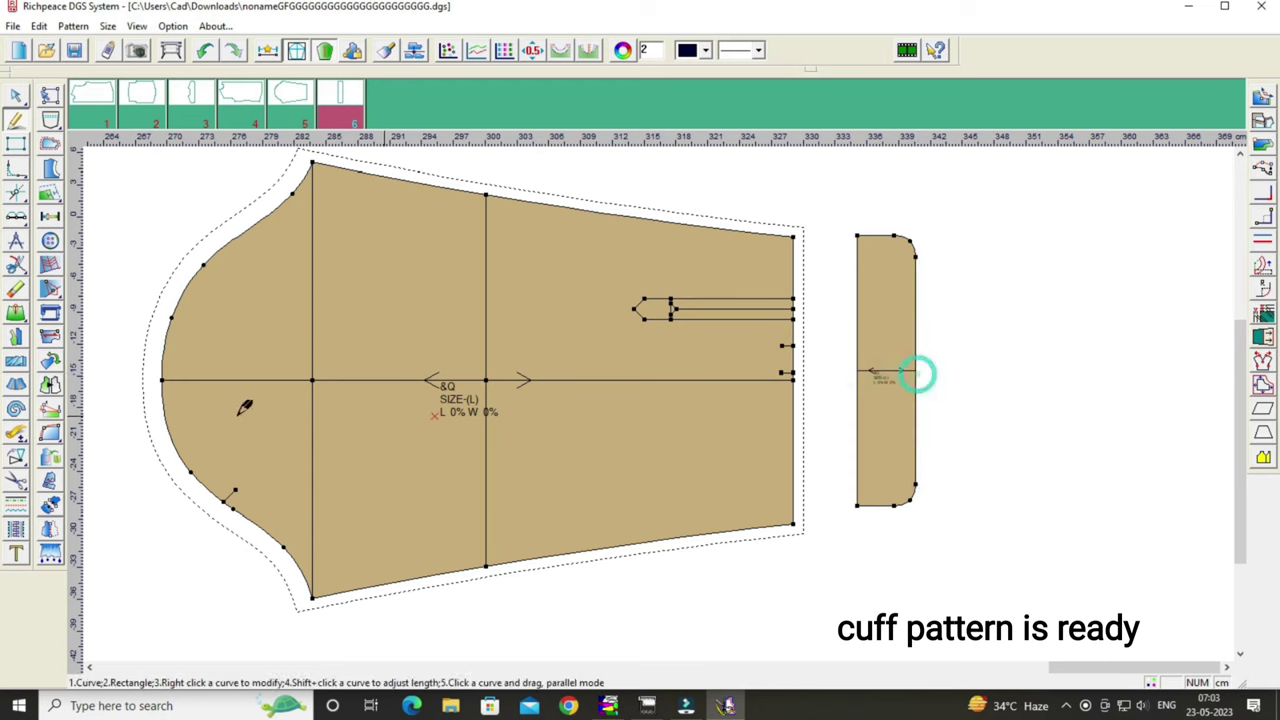
left_click(12, 434)
left_click(903, 374)
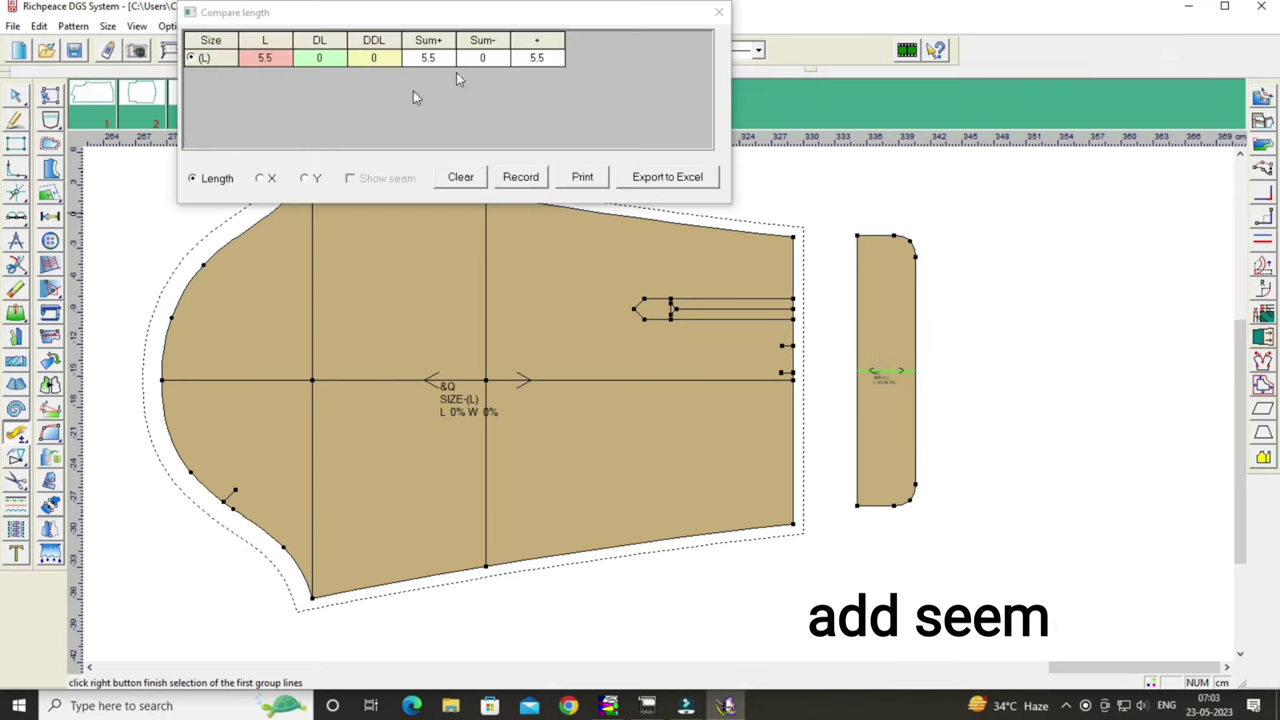
left_click(718, 12)
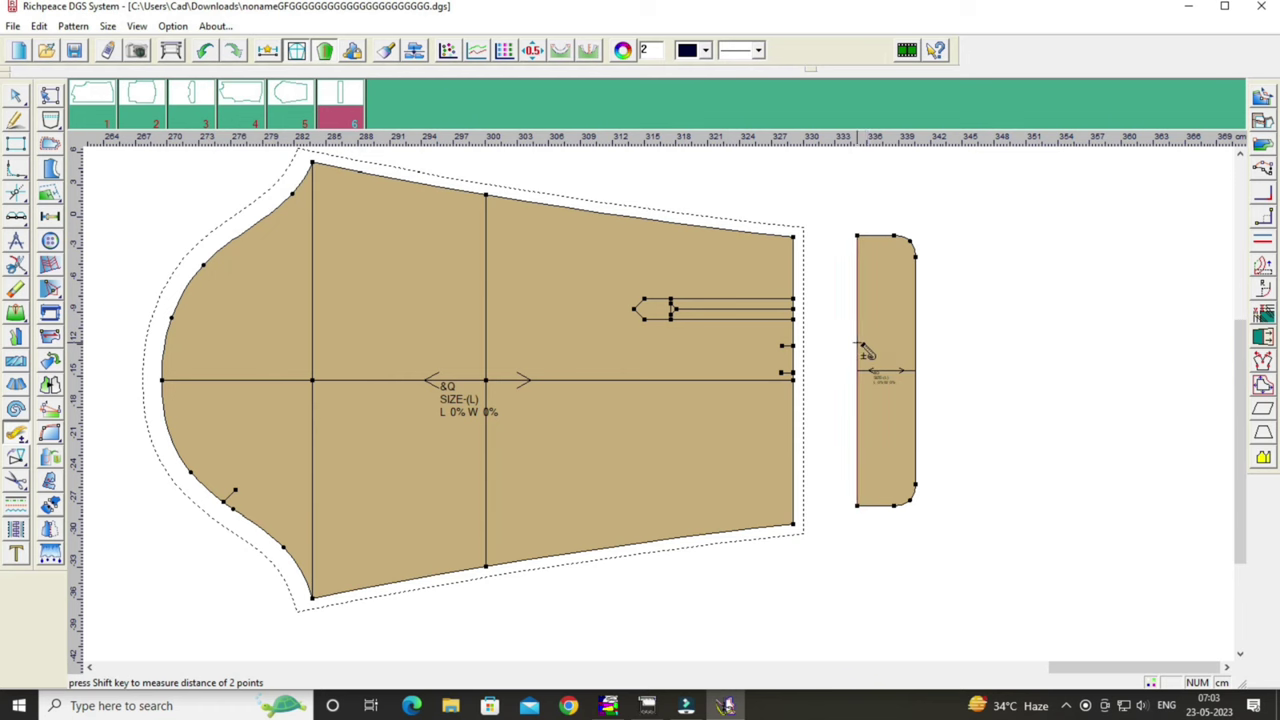
left_click(862, 350)
left_click(719, 12)
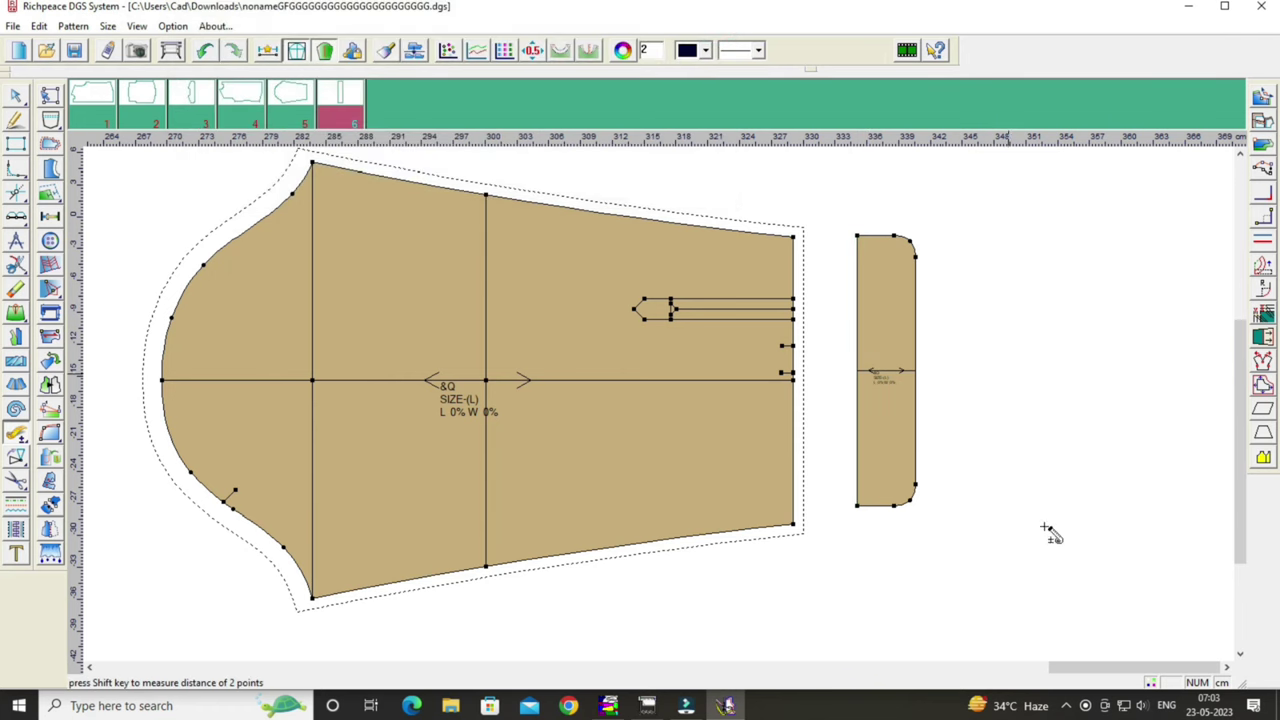
Apply a seam allowance all around the cuff piece in the Seam of pattern dialog.
left_click(52, 143)
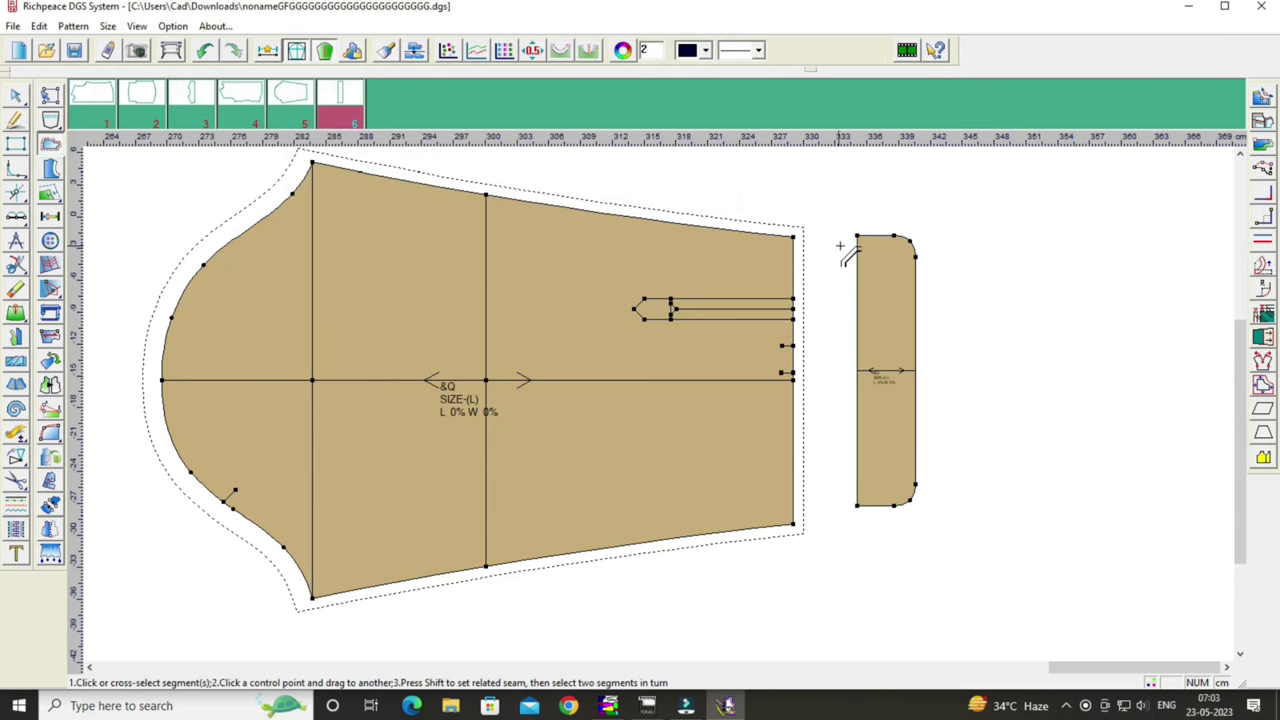
left_click(857, 240)
left_click_drag(715, 268, 634, 249)
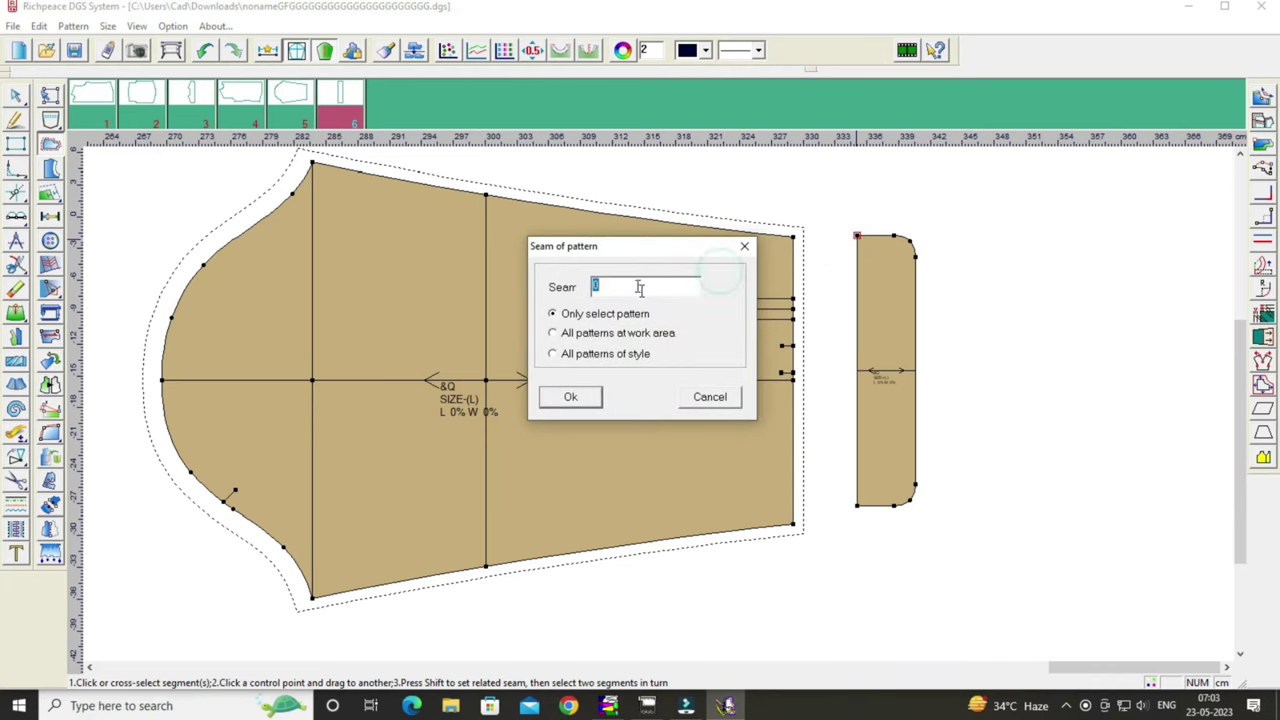
left_click(633, 288)
type("=")
left_click(598, 397)
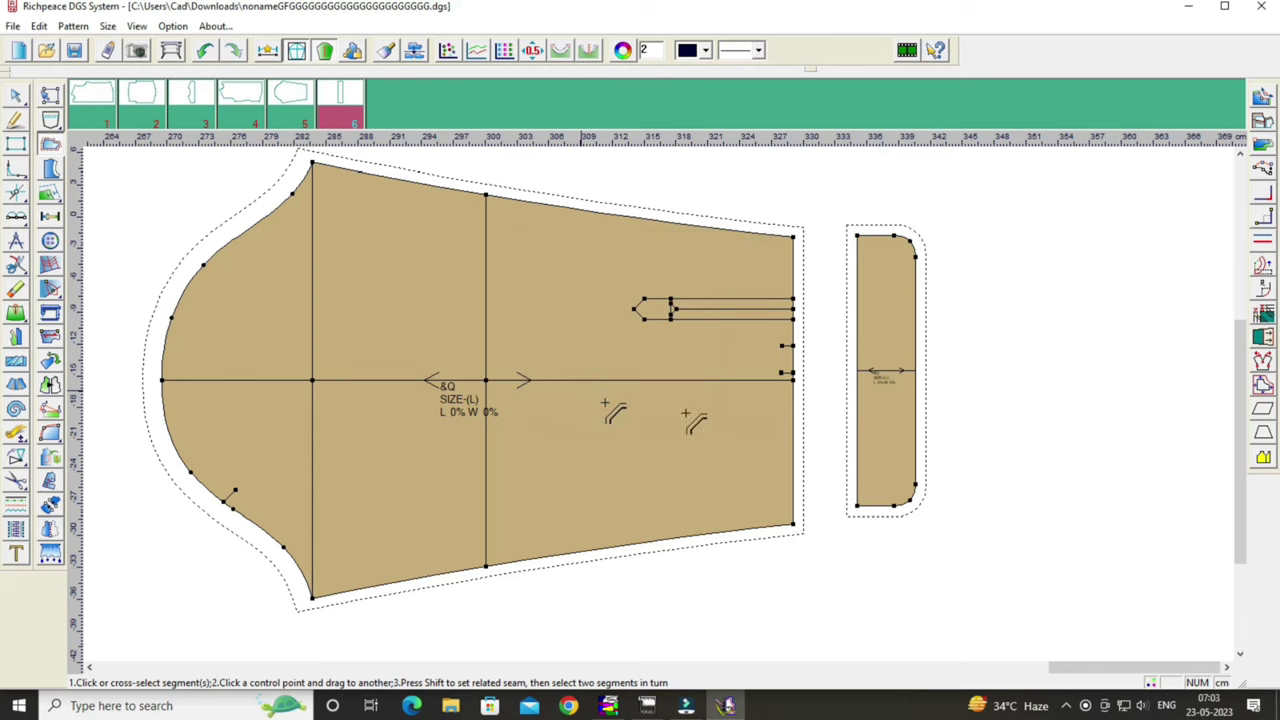
Set Fold1 of End to 1.5 on the cuff's left edge.
left_click(857, 376)
right_click(857, 366)
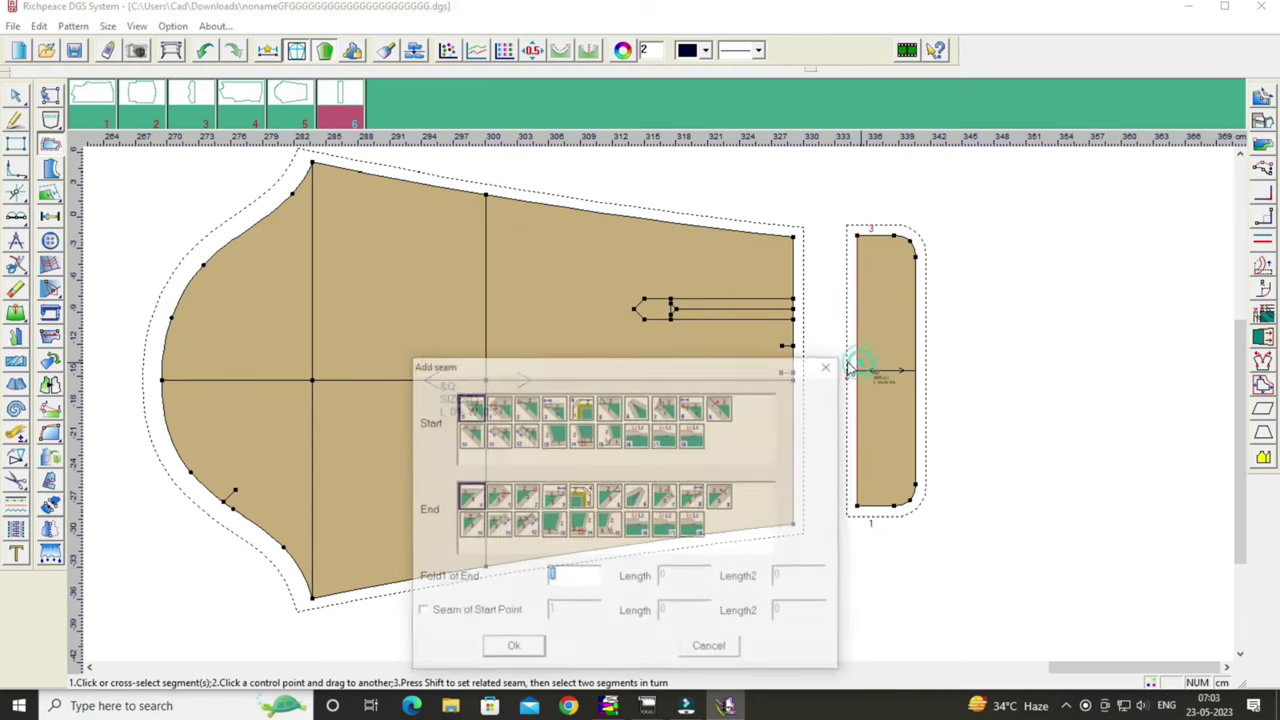
left_click(391, 440)
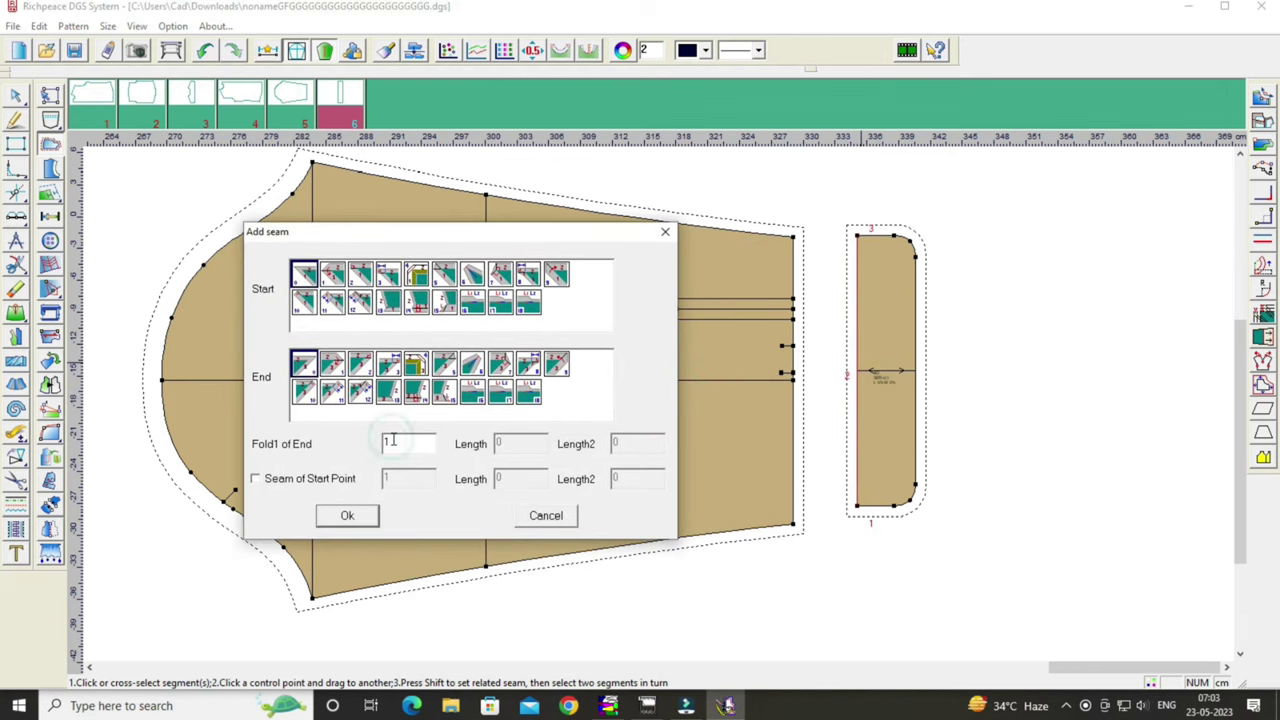
type(".5")
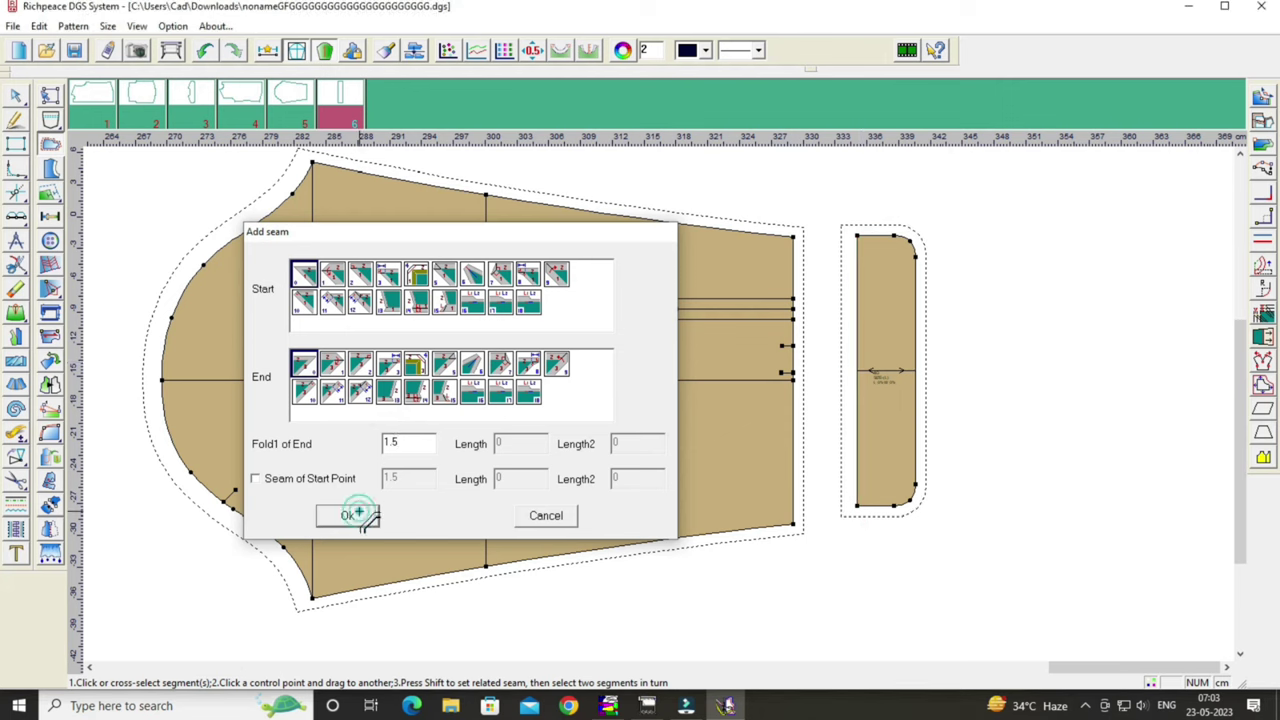
left_click(350, 514)
Rotate the cuff's grainline to vertical and shift the cuff piece to the right.
left_click(51, 339)
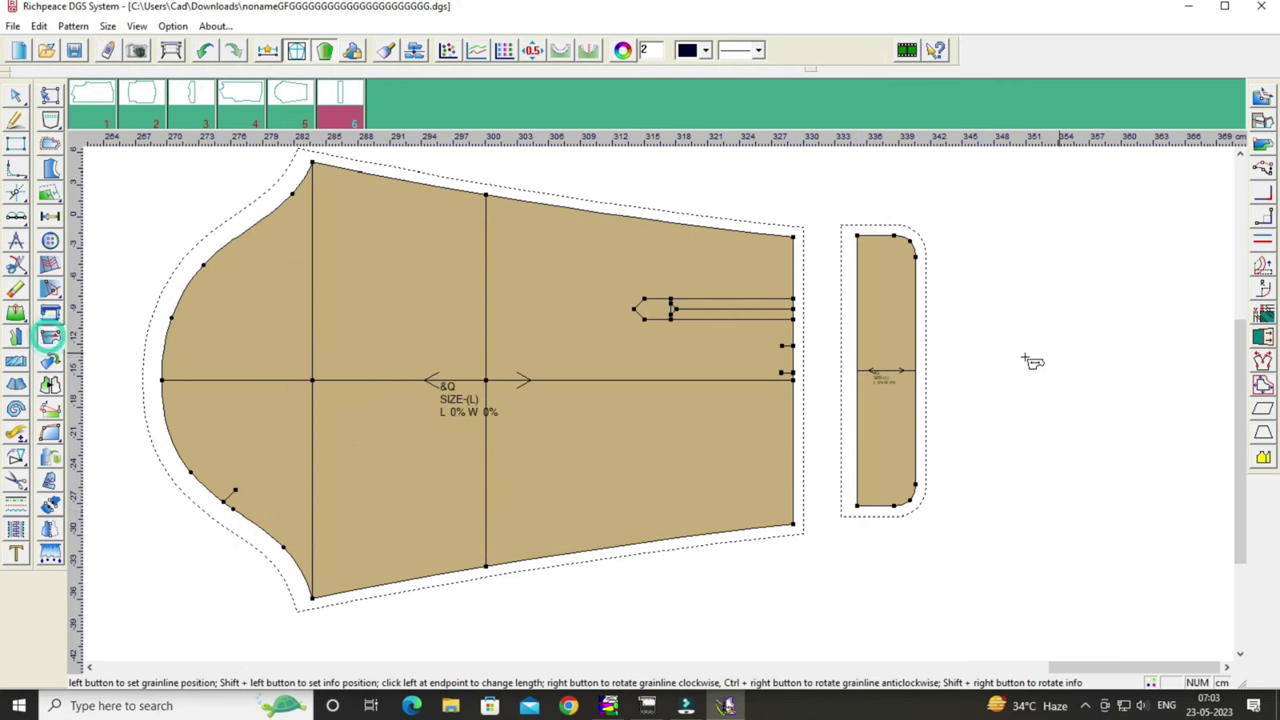
right_click(892, 377)
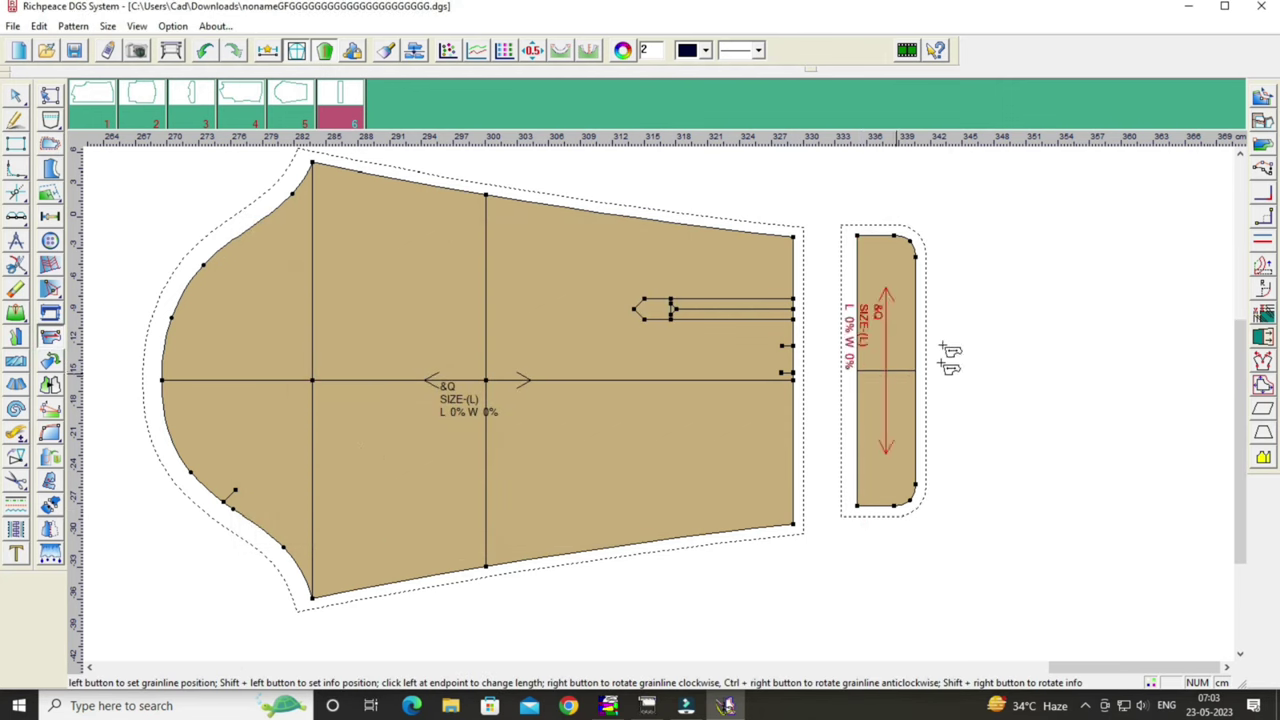
right_click(1060, 244)
left_click(1157, 253)
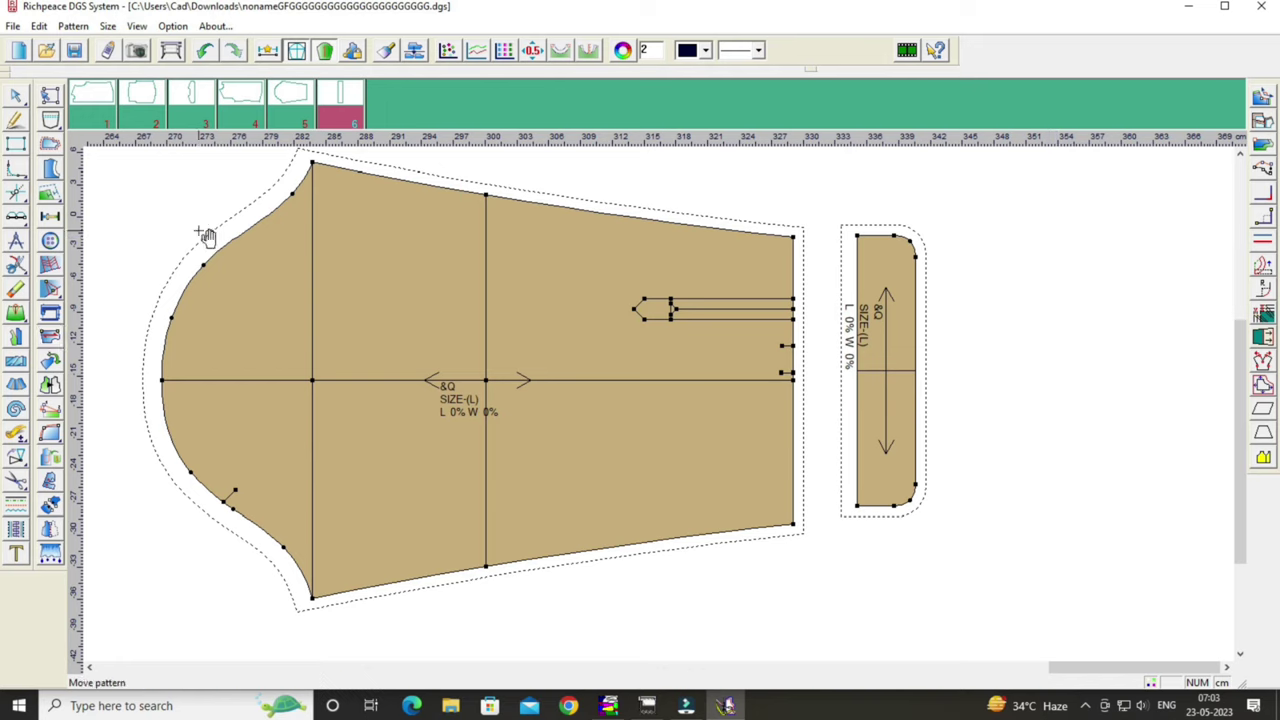
left_click_drag(903, 363, 1051, 357)
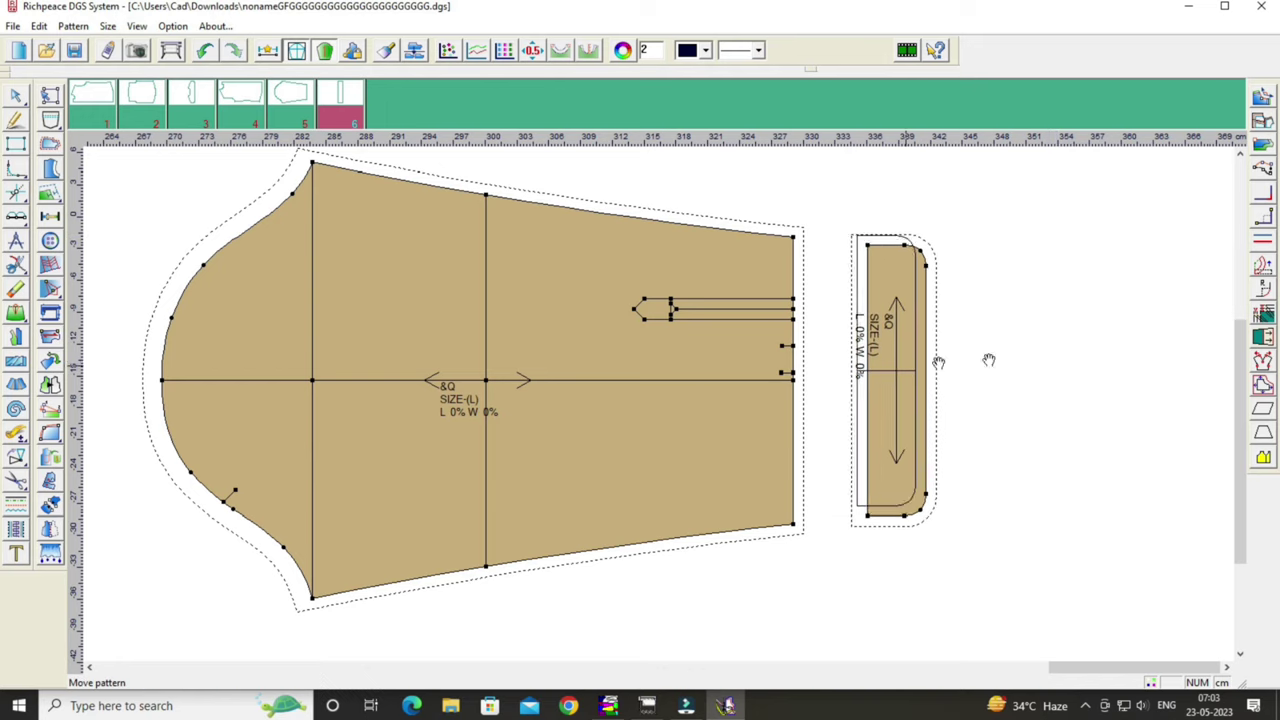
Delete the leftover white outline and place the cuff piece right beside the sleeve.
left_click(15, 289)
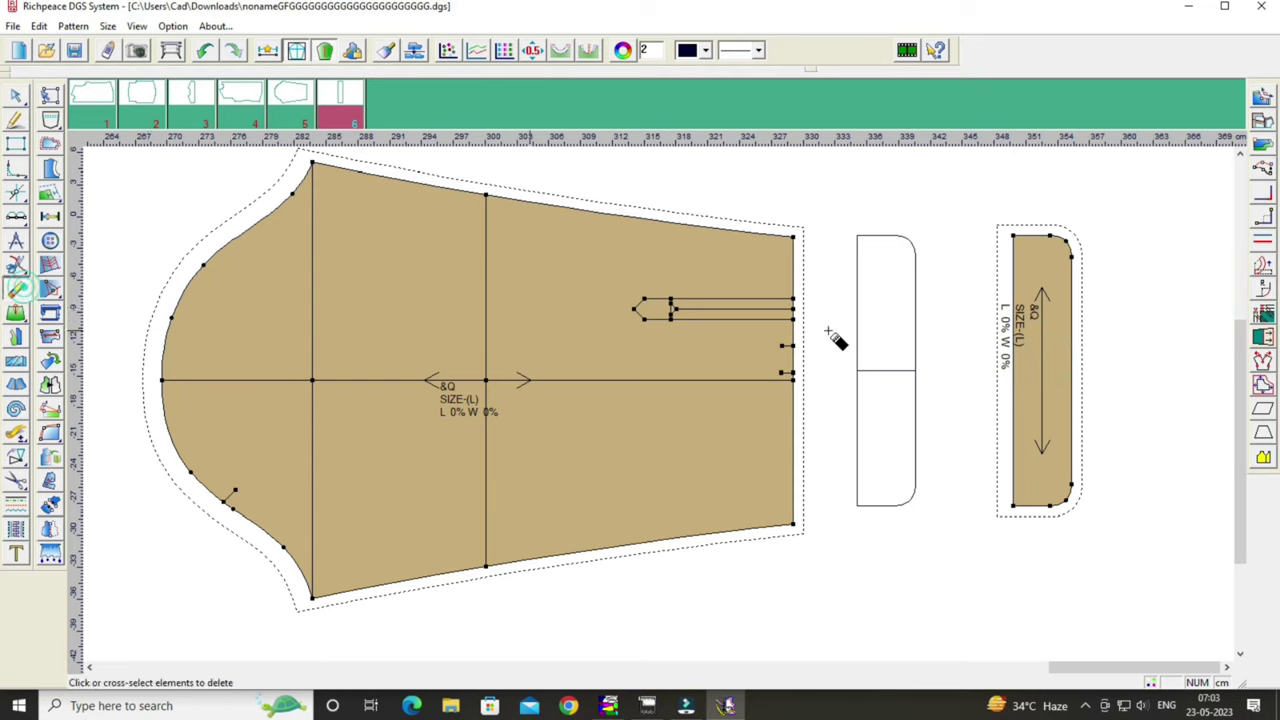
left_click_drag(843, 207, 965, 562)
right_click(938, 402)
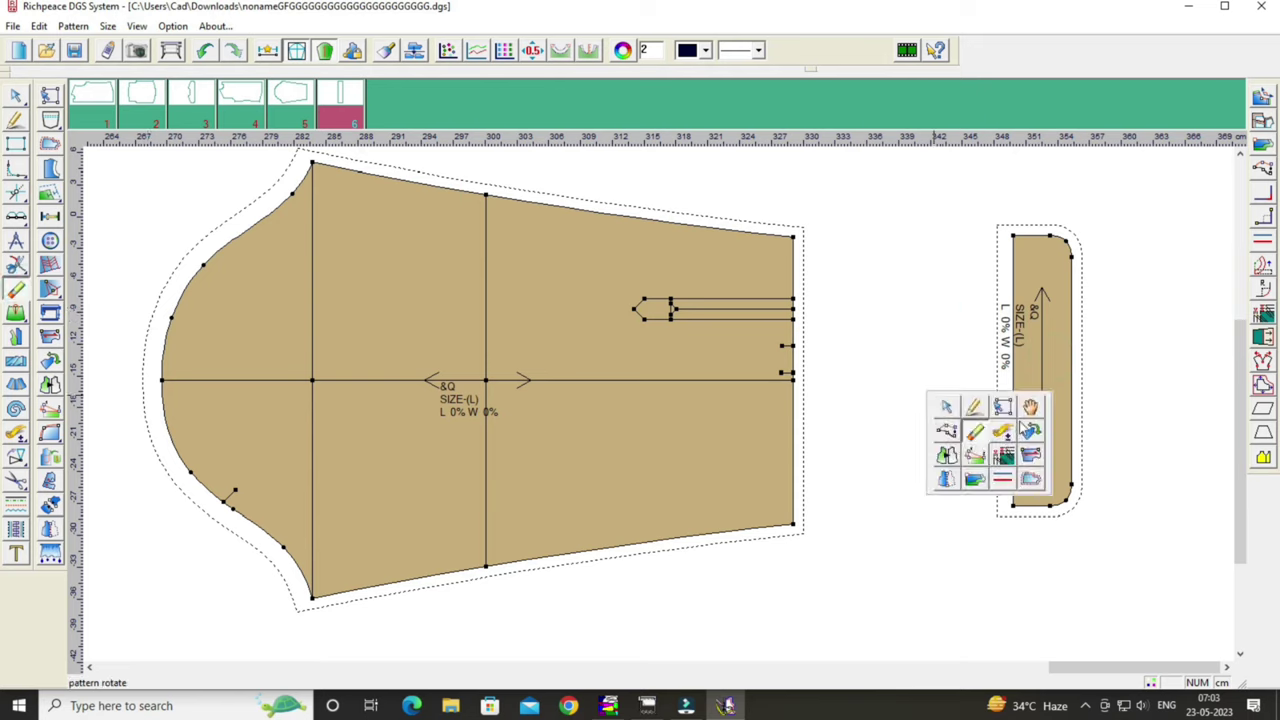
left_click(1030, 412)
left_click(940, 435)
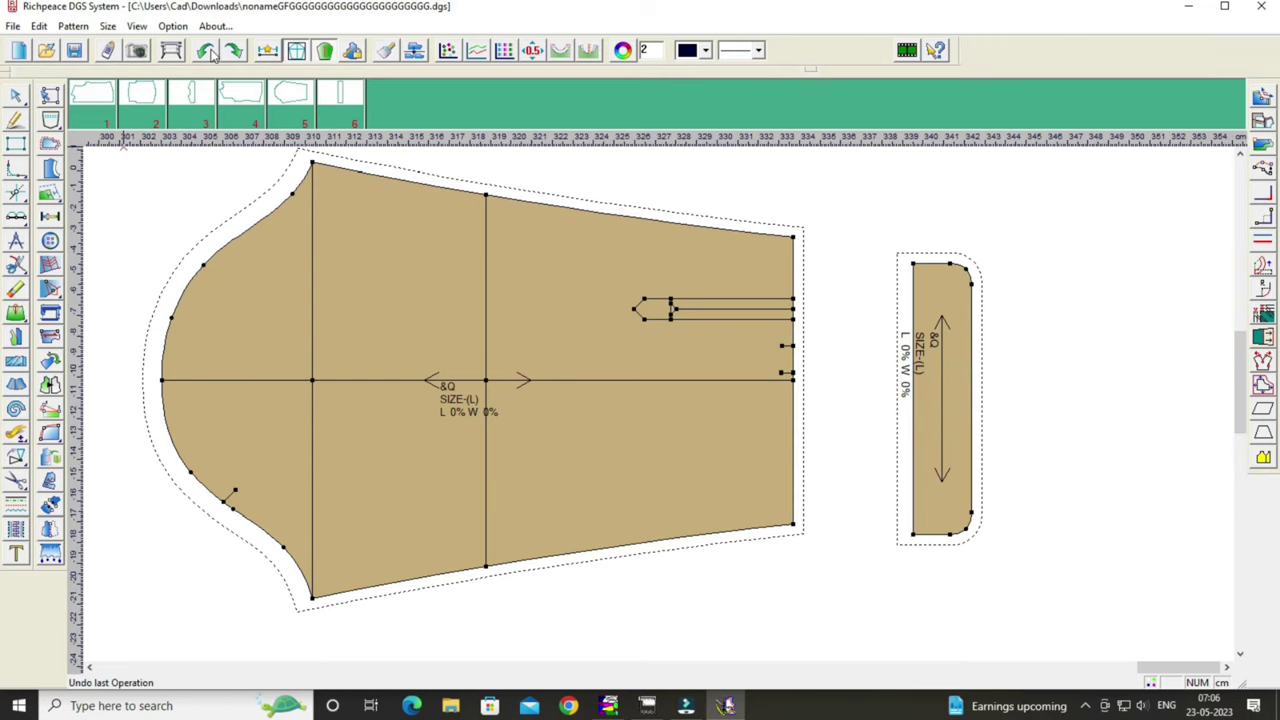
right_click(112, 205)
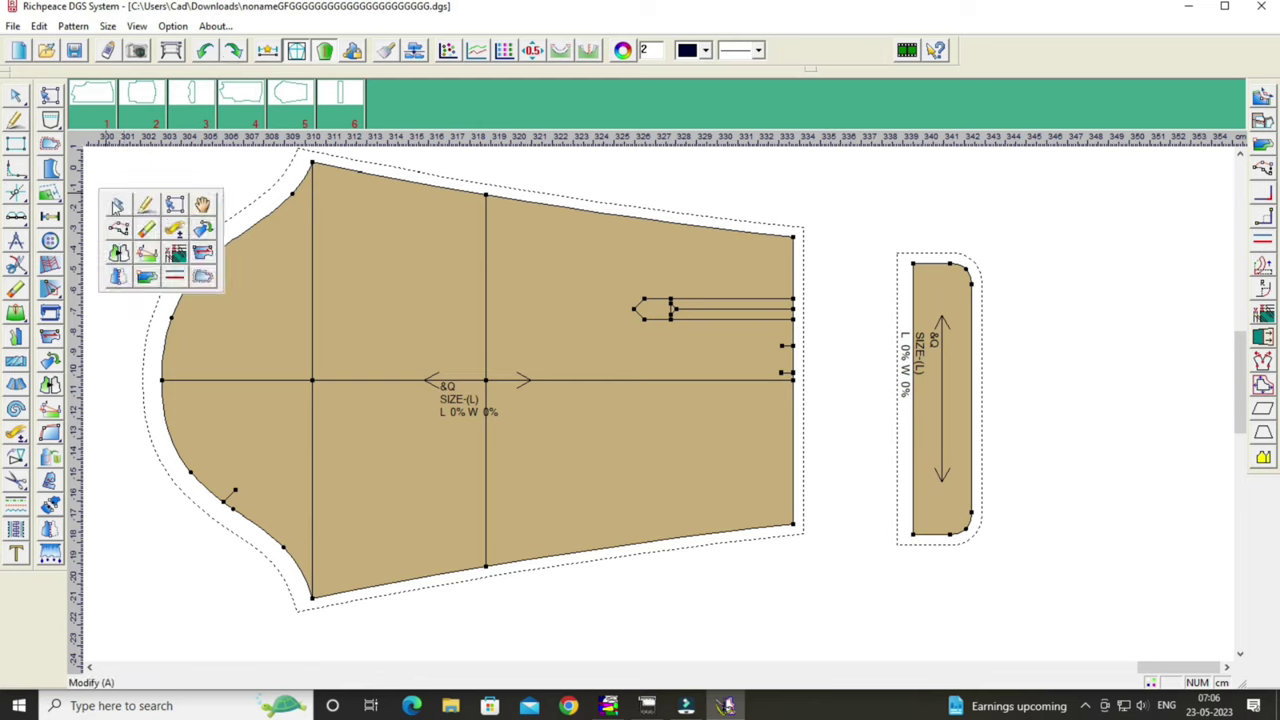
left_click(196, 203)
left_click(937, 337)
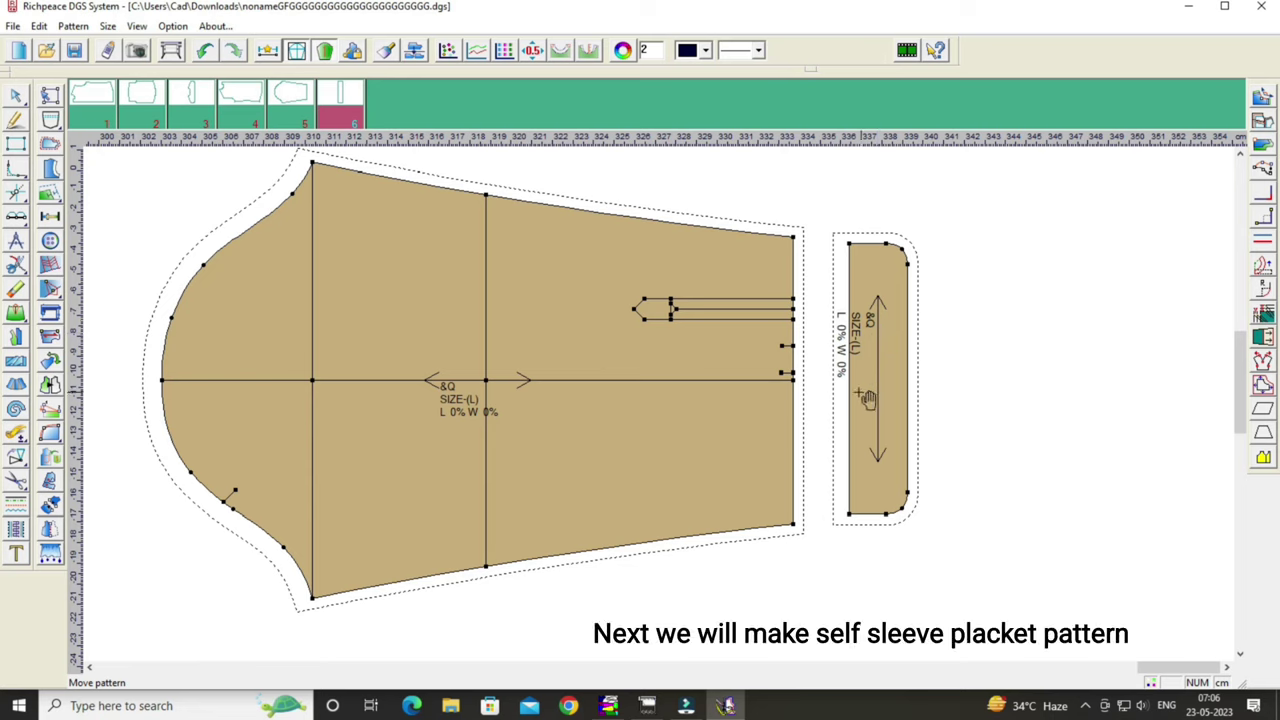
Draw a rectangle on an empty area of the drafting sheet with the rectangle pen.
left_click(15, 119)
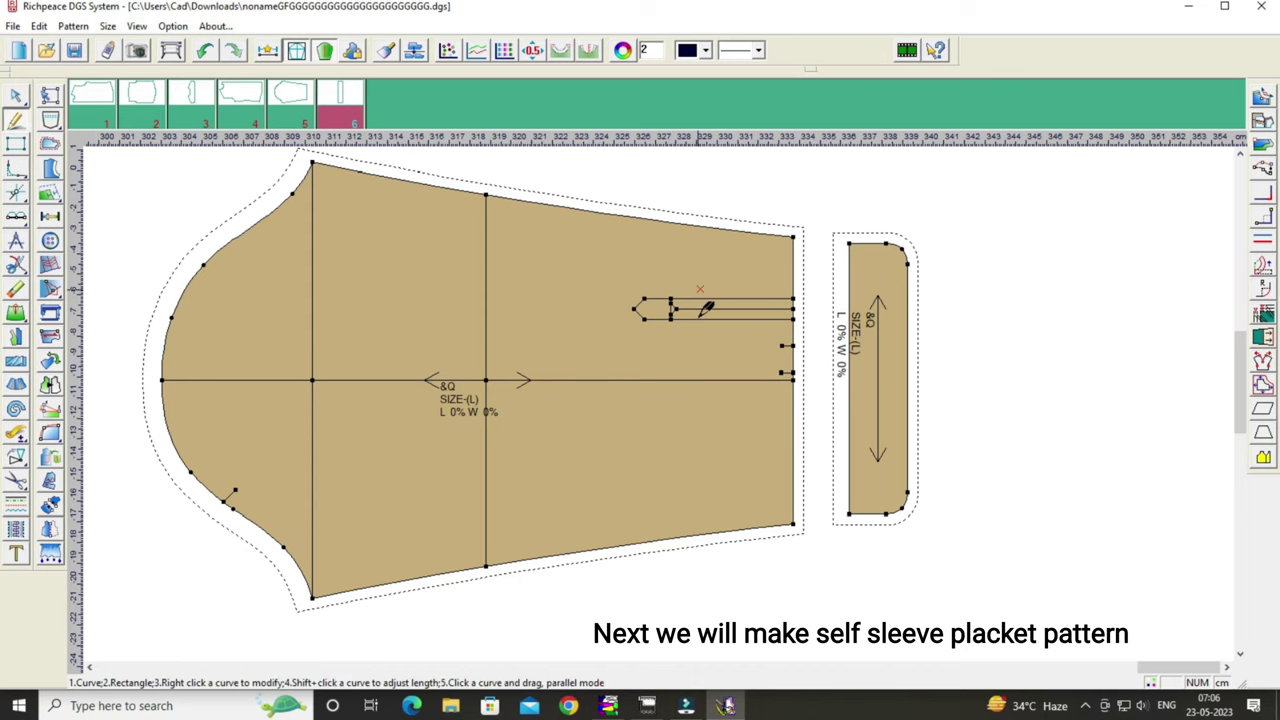
scroll(724, 588, "down", 5)
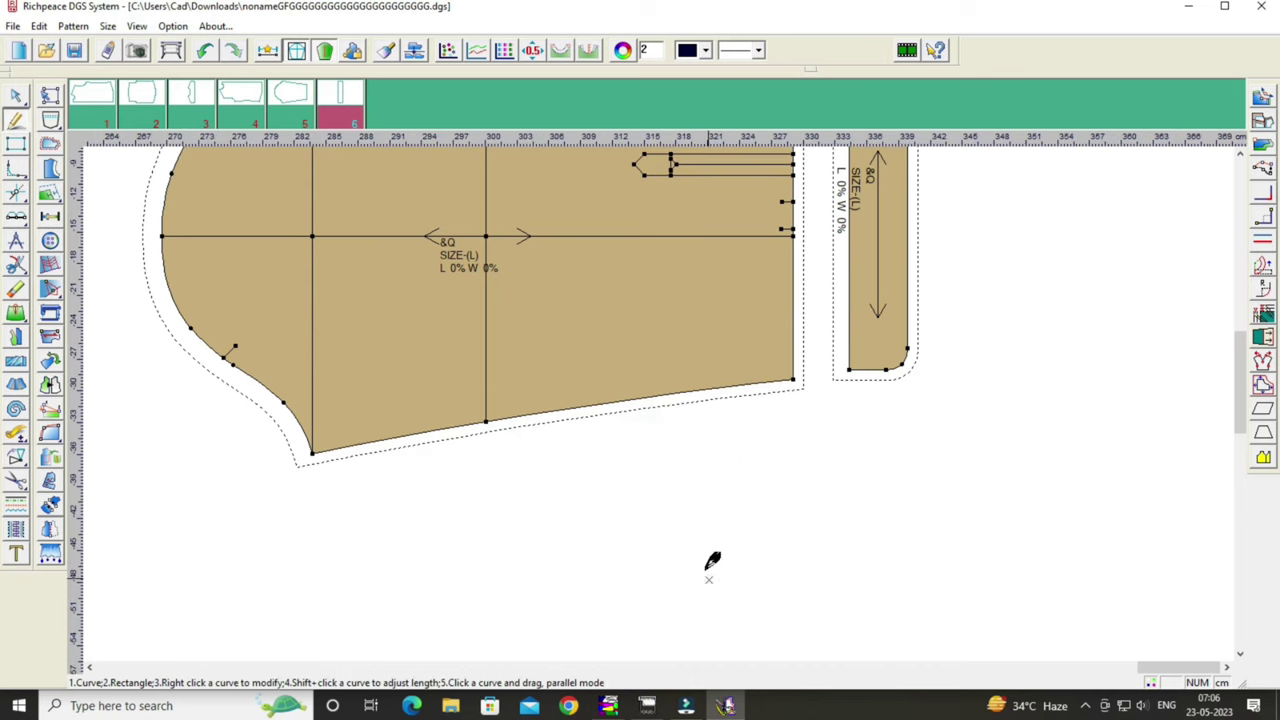
scroll(711, 563, "down", 2)
scroll(689, 514, "down", 3)
scroll(645, 430, "down", 1)
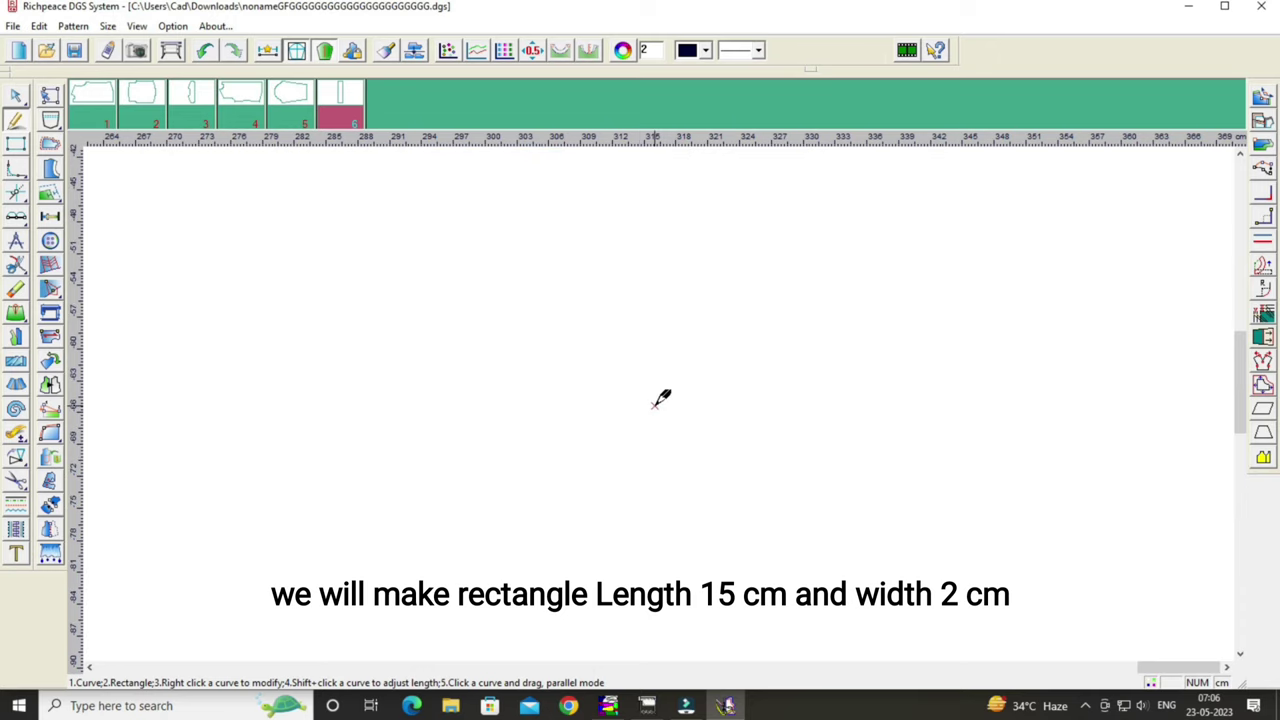
scroll(660, 398, "up", 1)
left_click(657, 404)
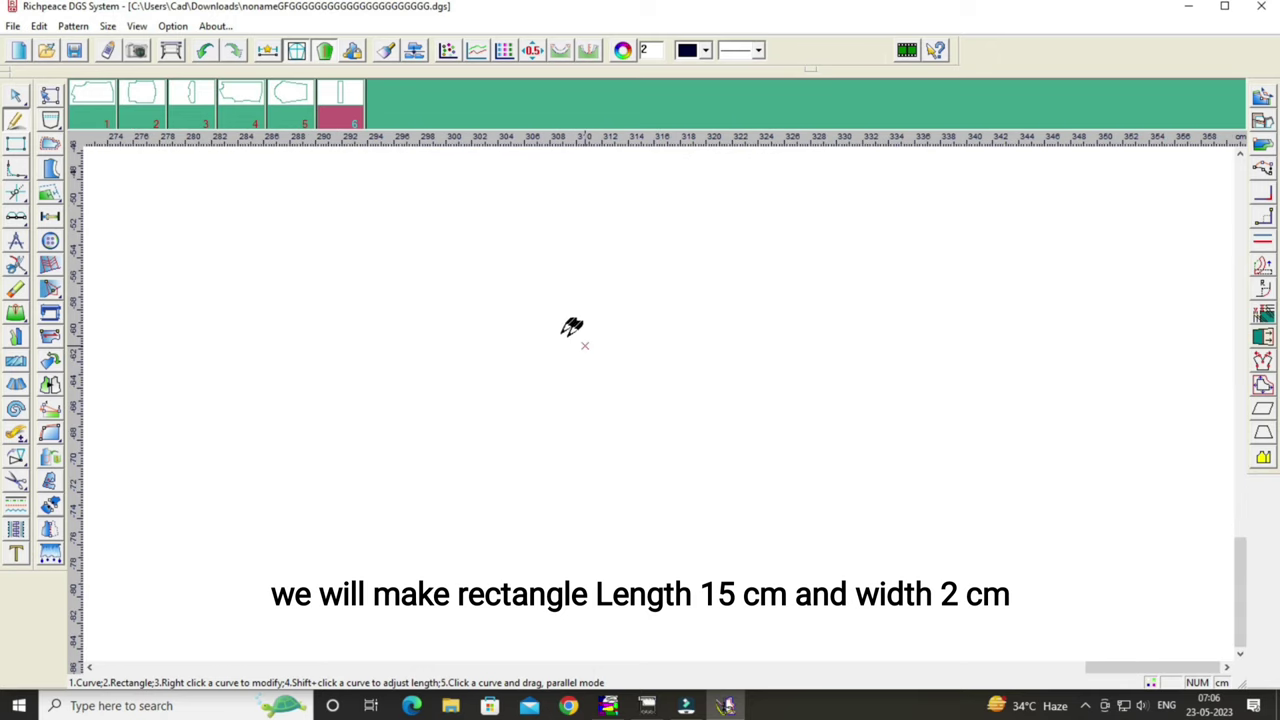
left_click(540, 325)
left_click(864, 403)
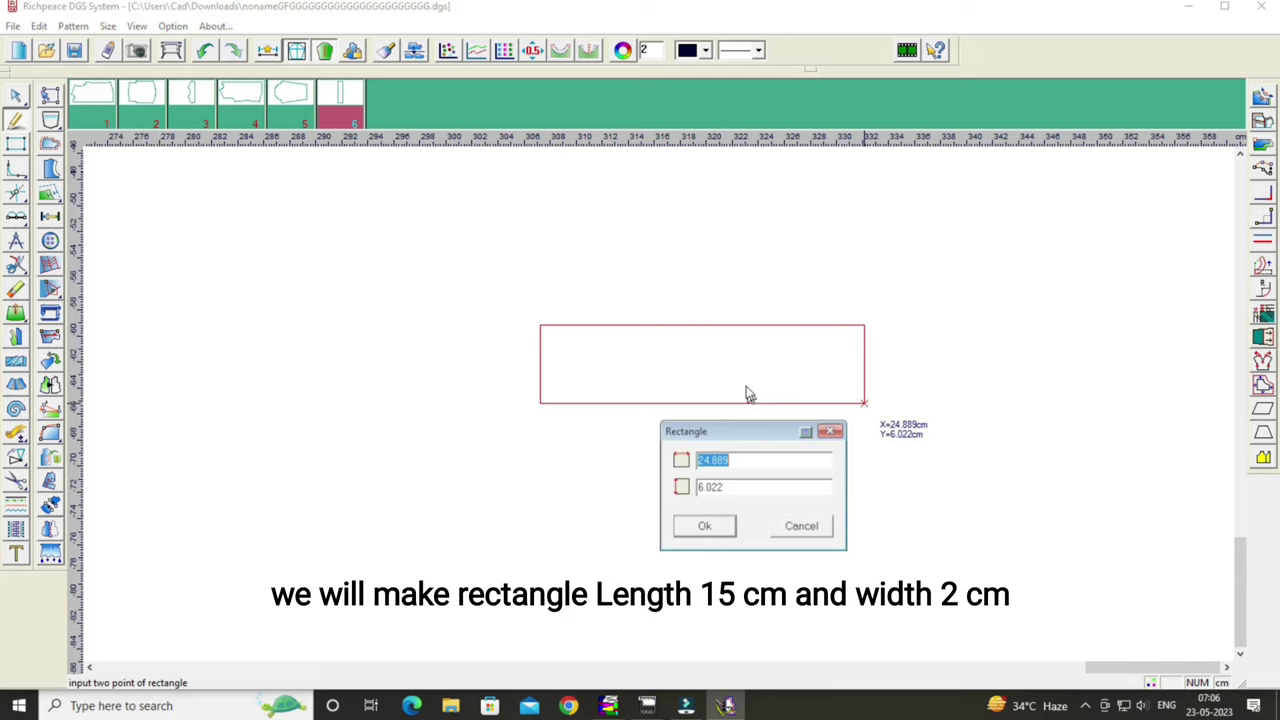
Size the placket rectangle to length 15 cm and width 2 cm.
left_click_drag(727, 440, 784, 493)
left_click(799, 517)
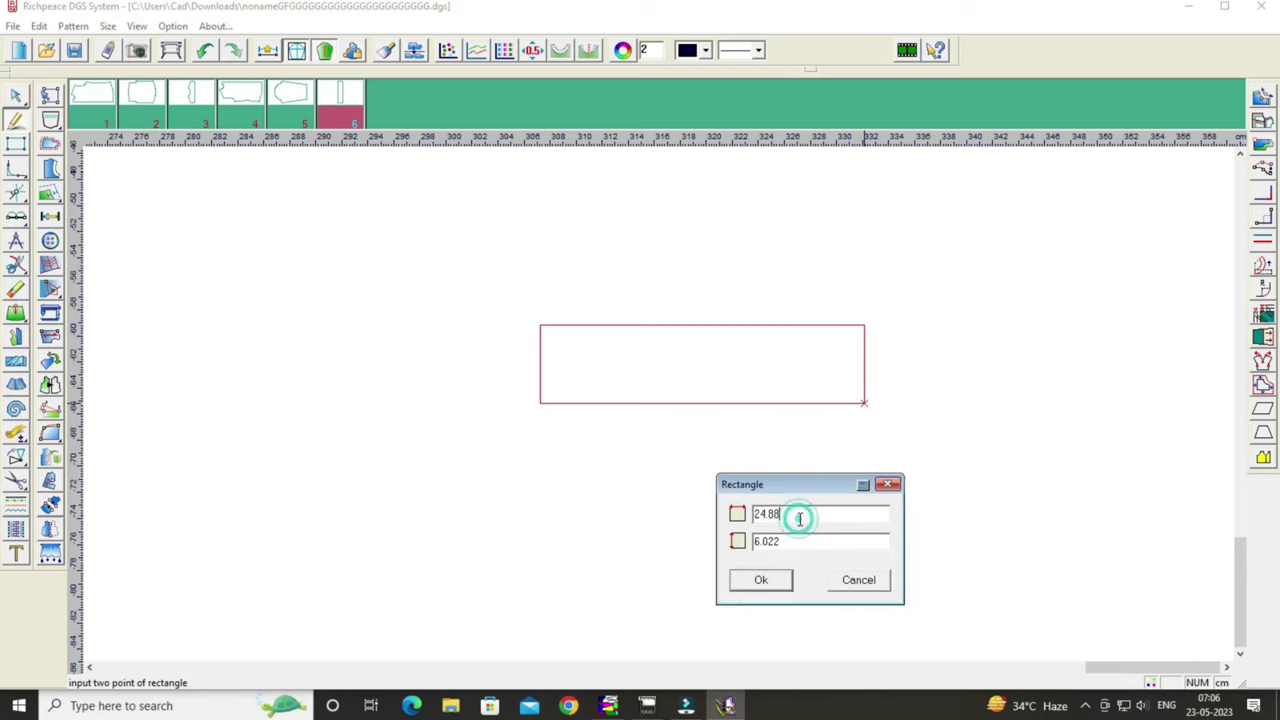
key("BackSpace")
key("BackSpace")
key("BackSpace")
key("BackSpace")
key("BackSpace")
type("5")
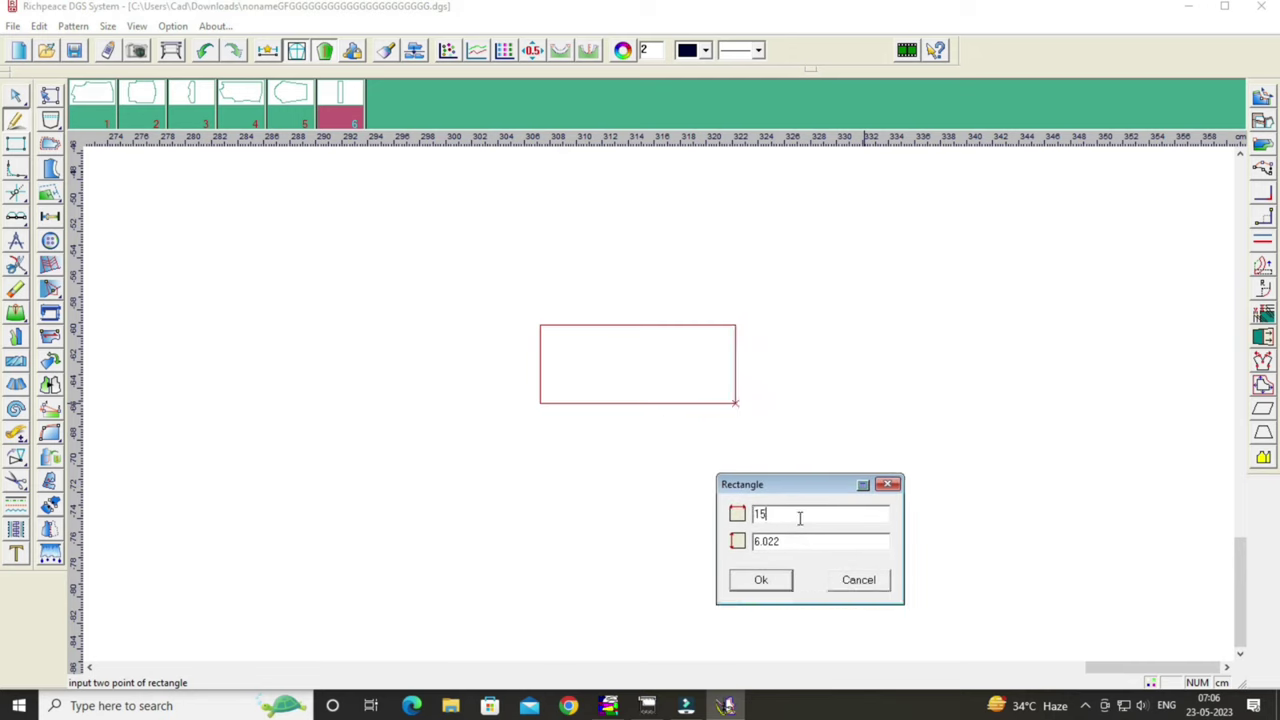
left_click(787, 545)
key("BackSpace")
key("BackSpace")
key("BackSpace")
type("2")
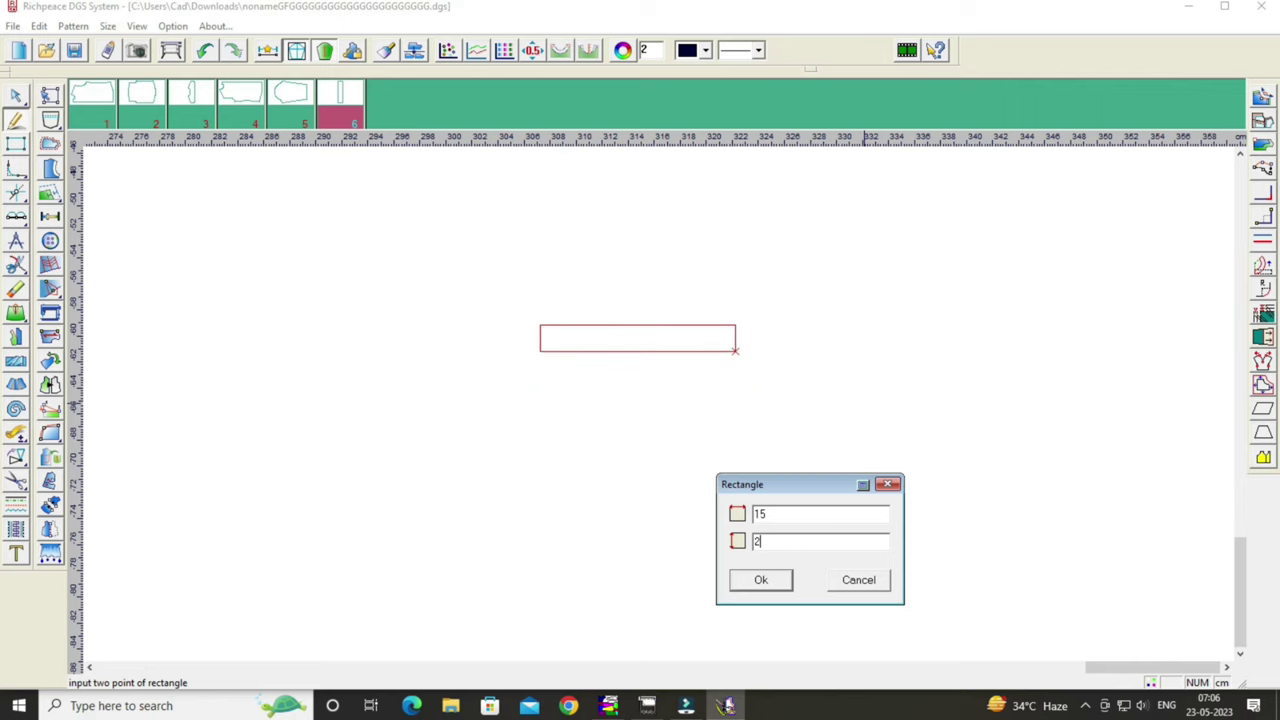
left_click(787, 585)
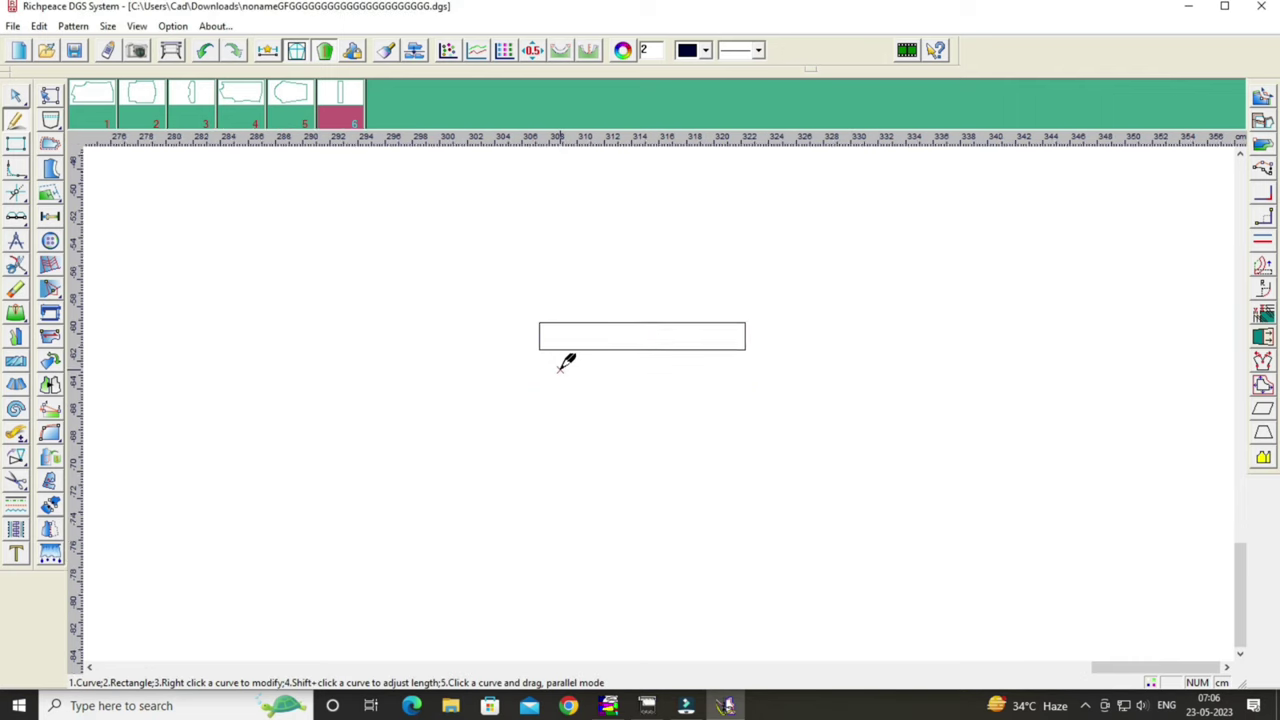
scroll(566, 362, "up", 2)
scroll(566, 362, "up", 1)
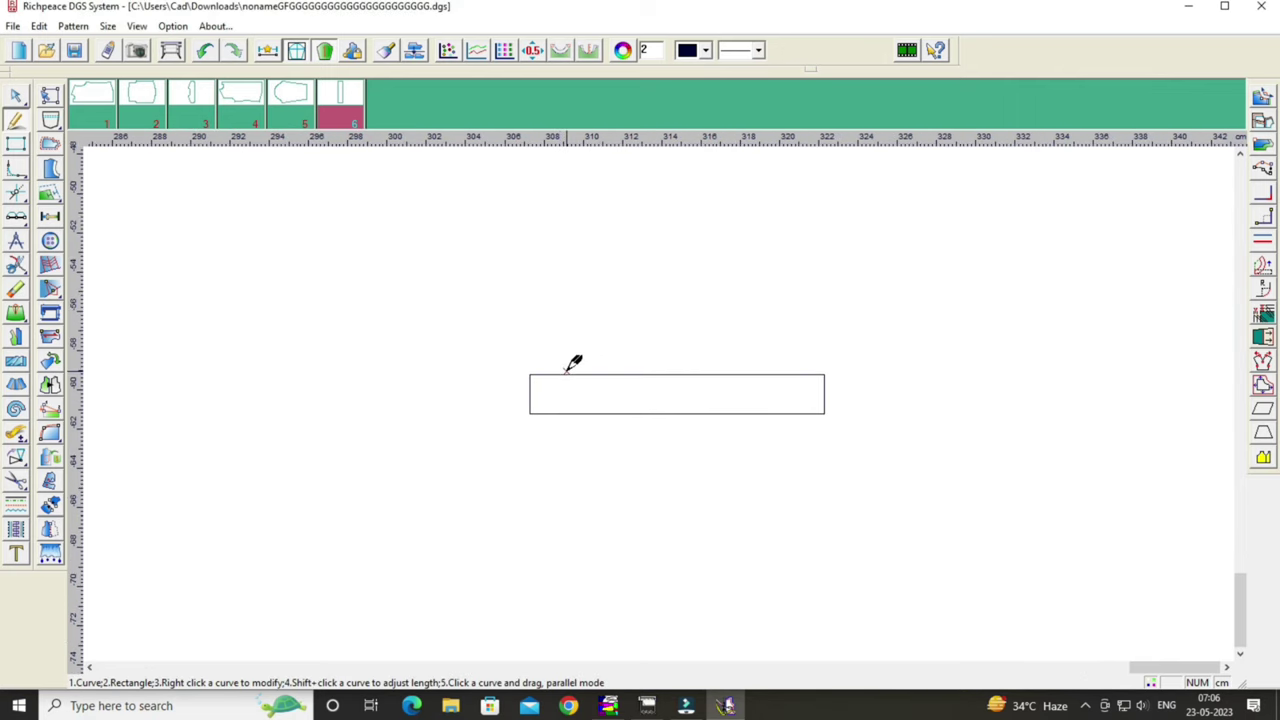
scroll(574, 364, "up", 1)
scroll(572, 363, "up", 1)
scroll(571, 363, "up", 1)
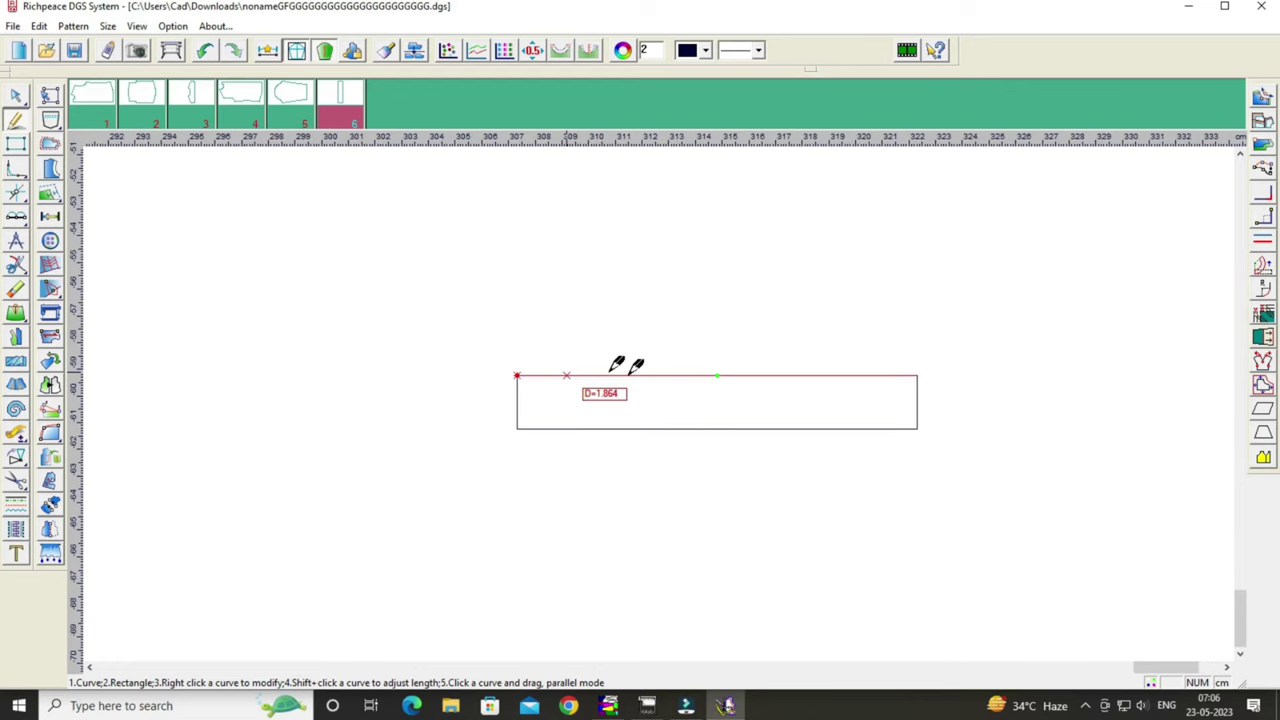
scroll(630, 366, "up", 1)
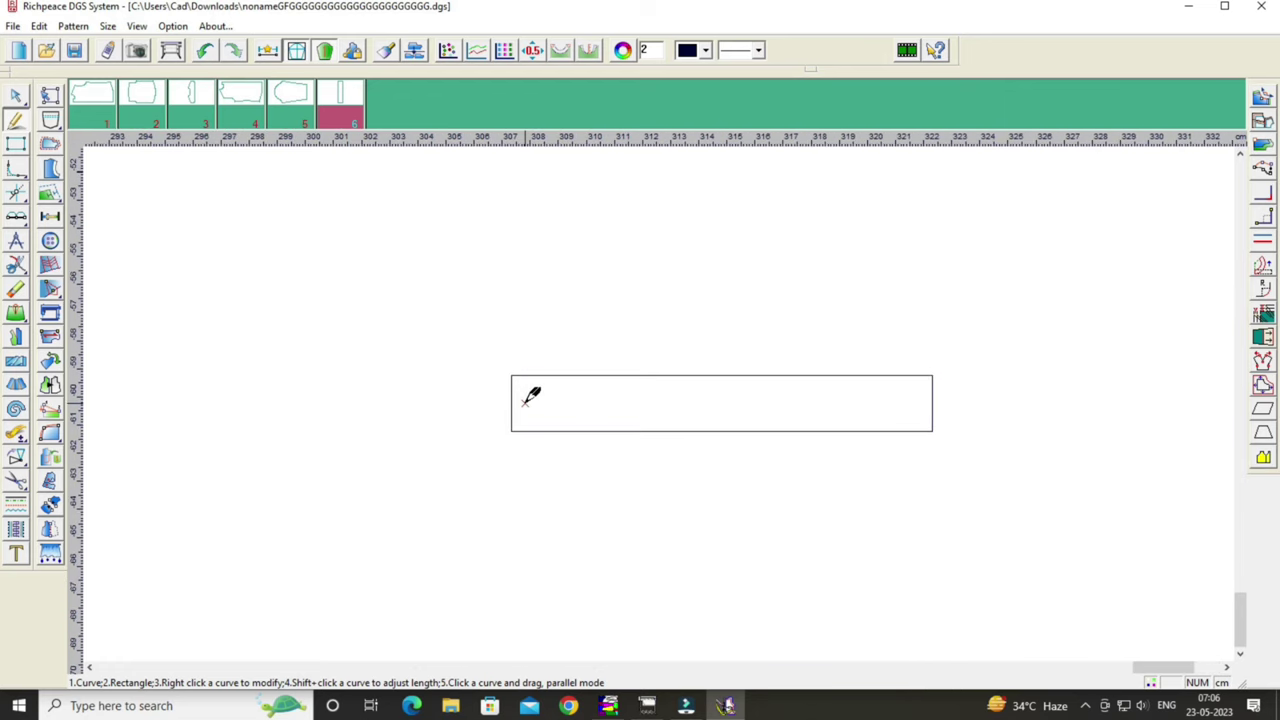
Add a parallel box line 3.5 cm in from the placket's left edge.
left_click_drag(511, 395, 604, 400)
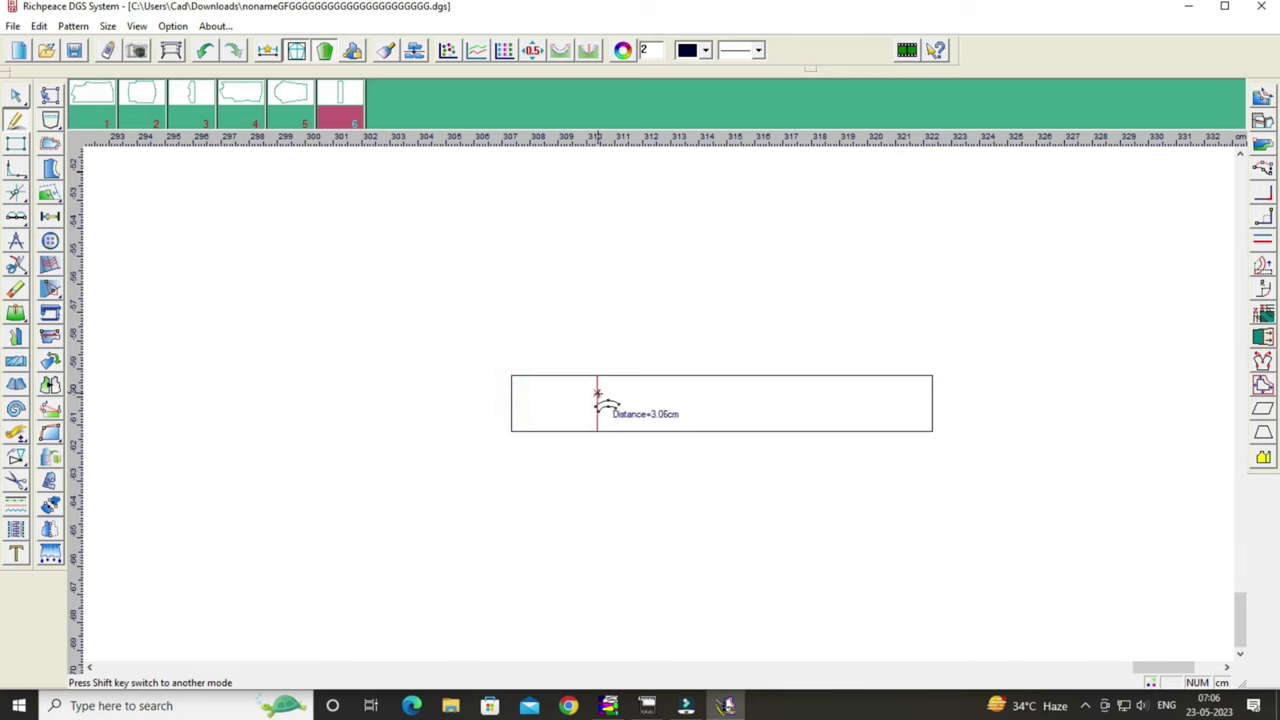
left_click(604, 400)
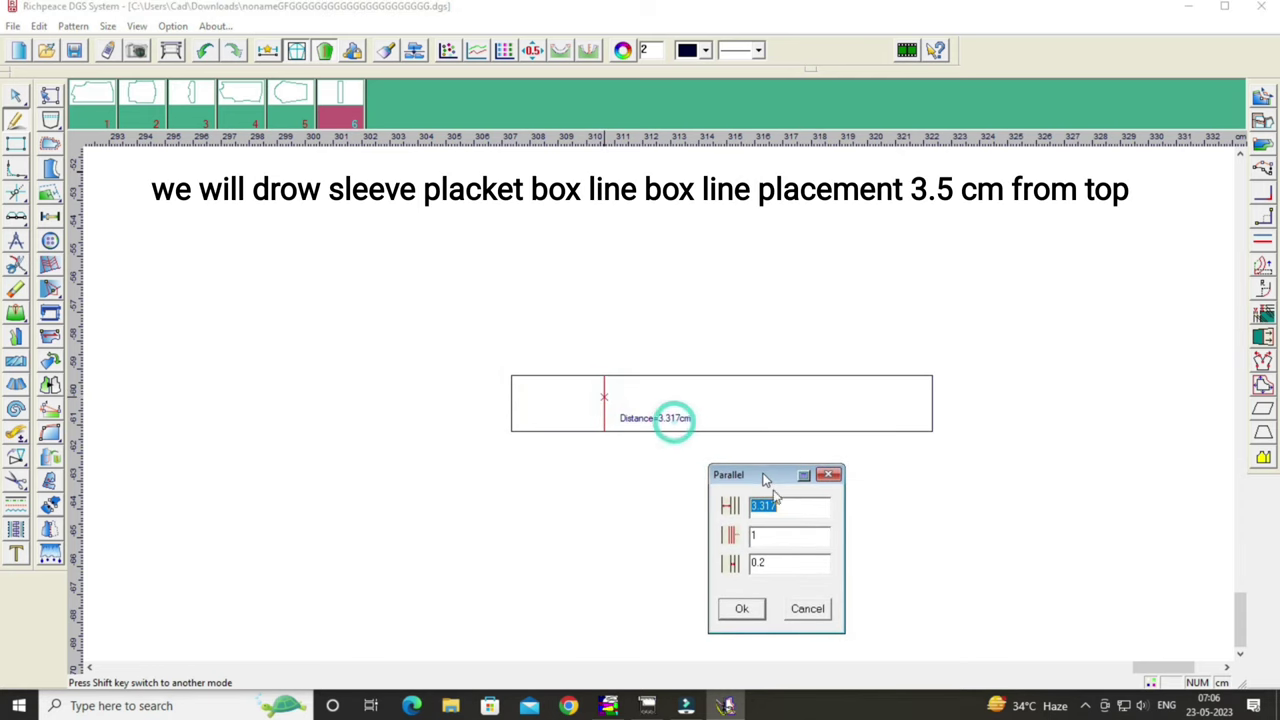
left_click(787, 507)
key("BackSpace")
type("3.5")
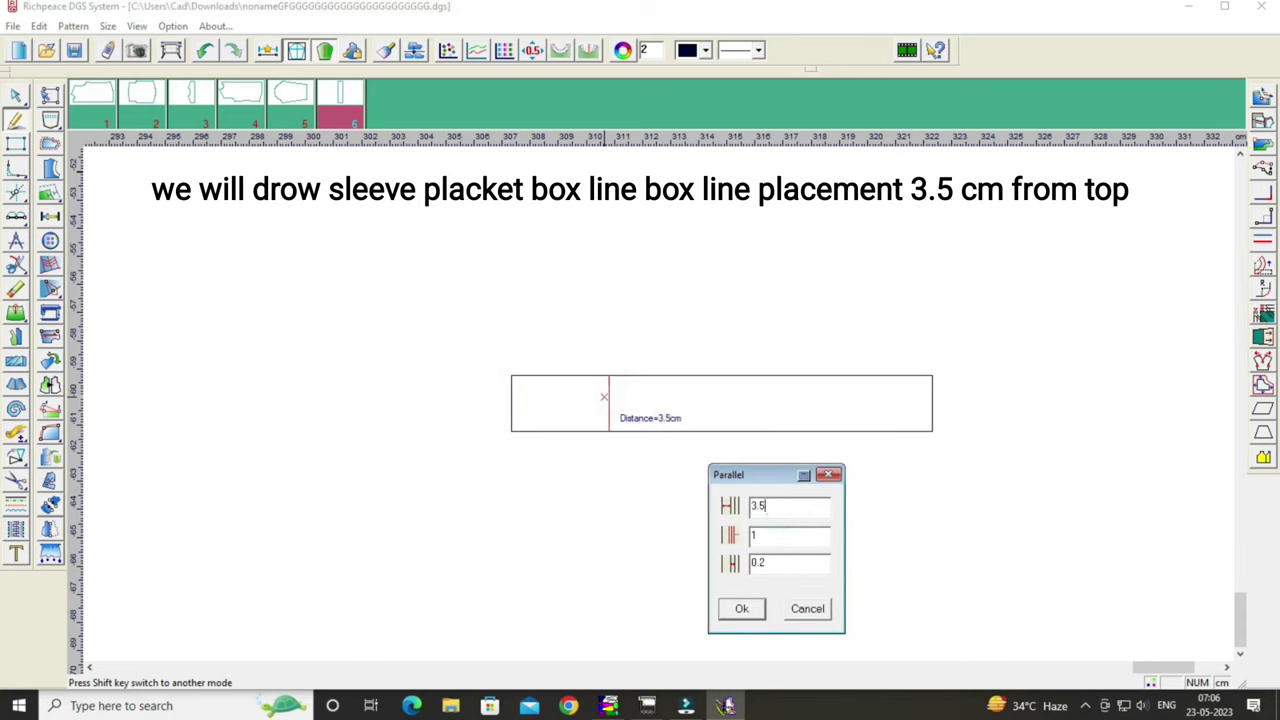
left_click(741, 608)
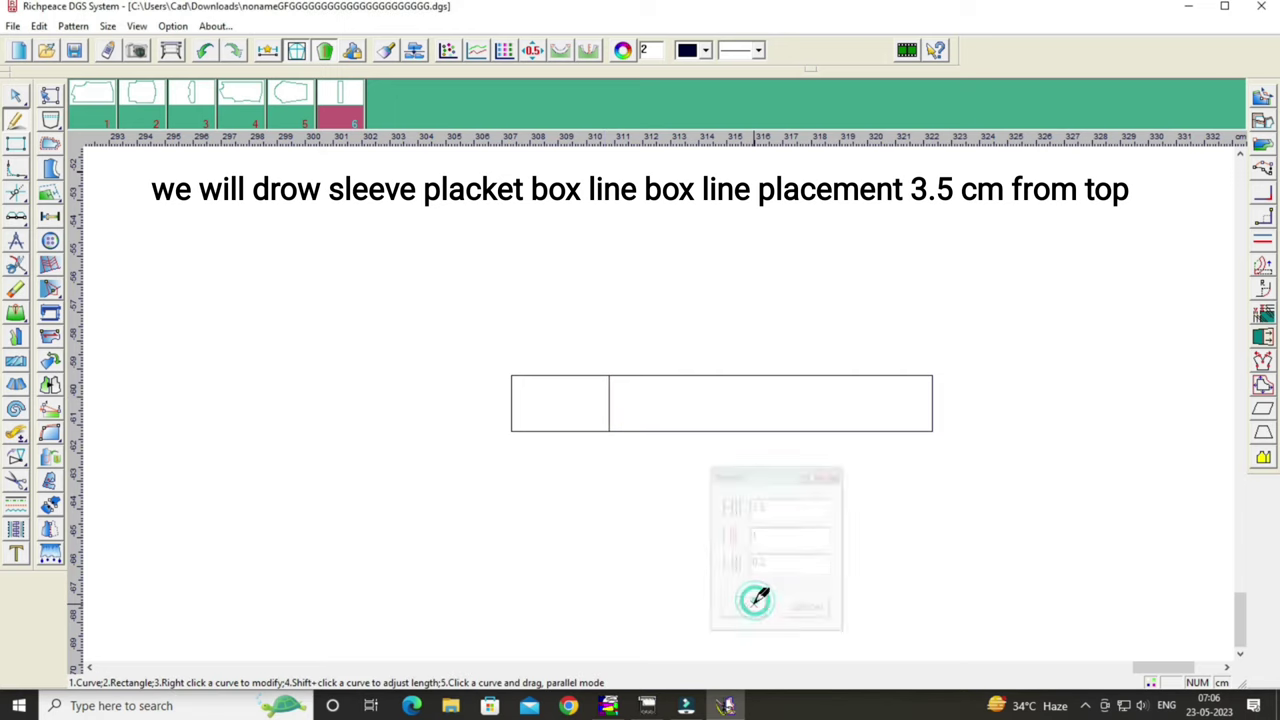
Mark points offset -2.5 cm from the box line's top and bottom ends.
right_click(527, 242)
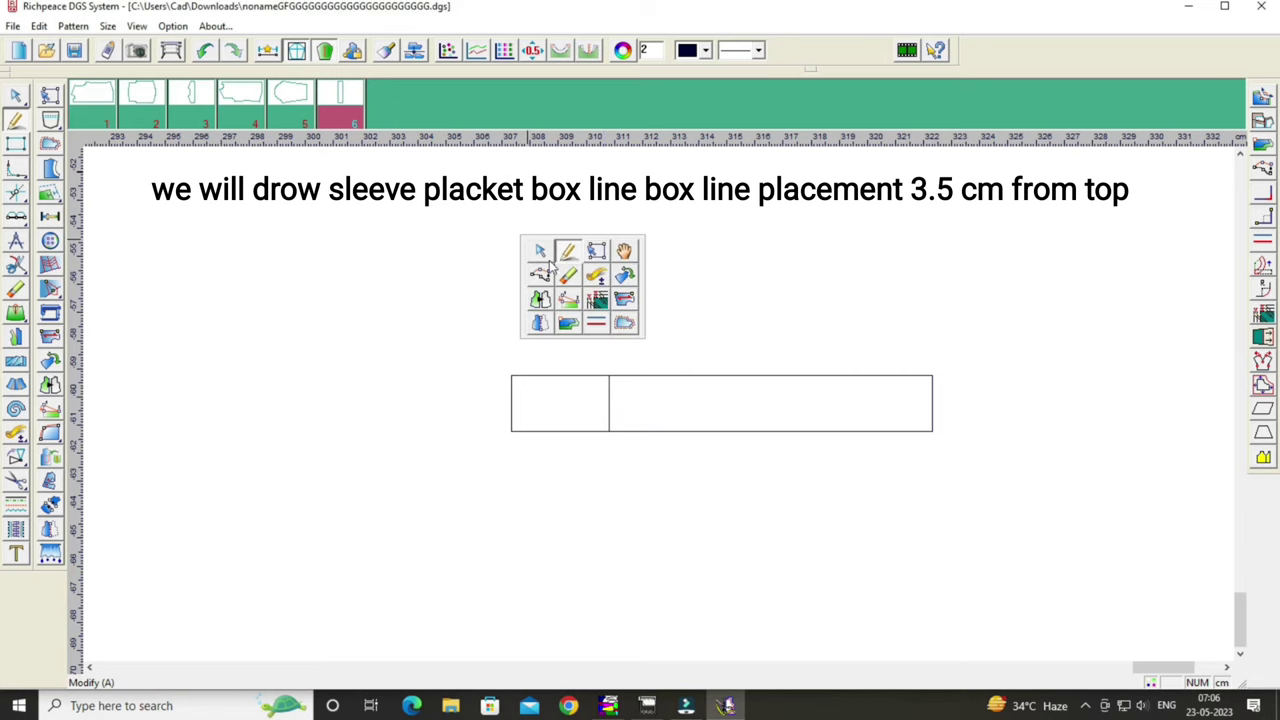
left_click(27, 228)
left_click(16, 216)
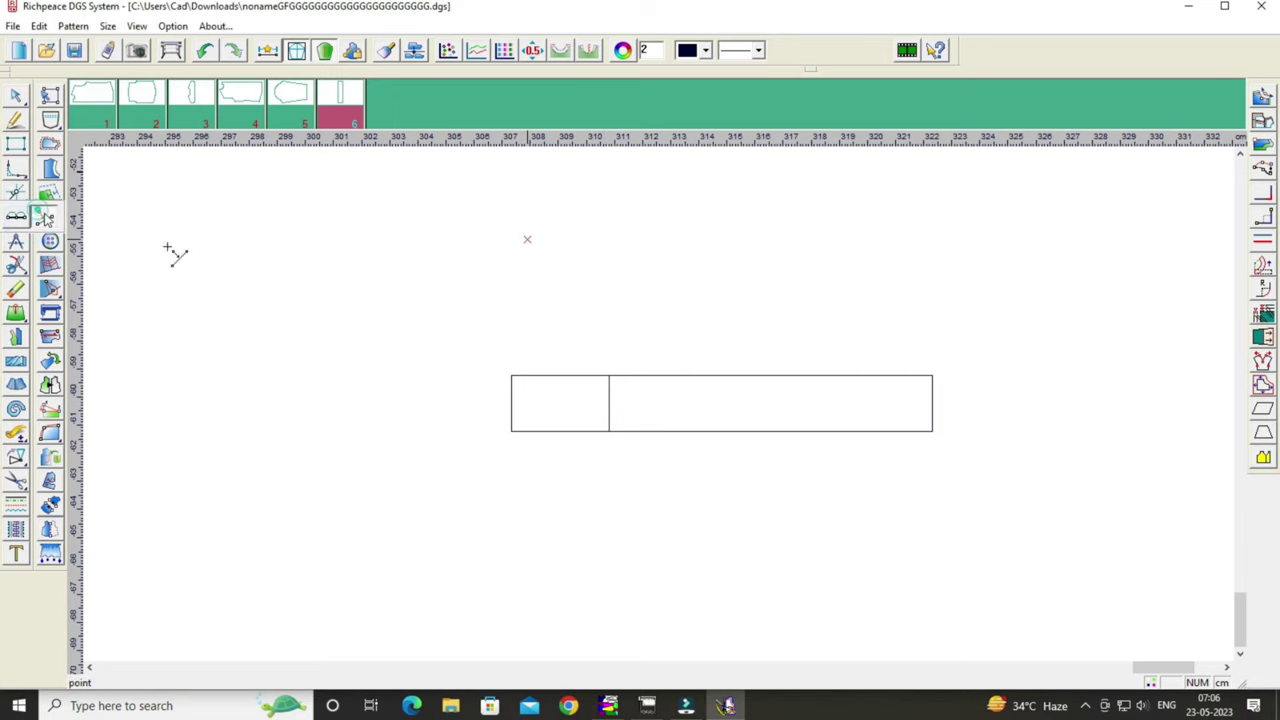
left_click(608, 378)
left_click_drag(666, 403, 737, 206)
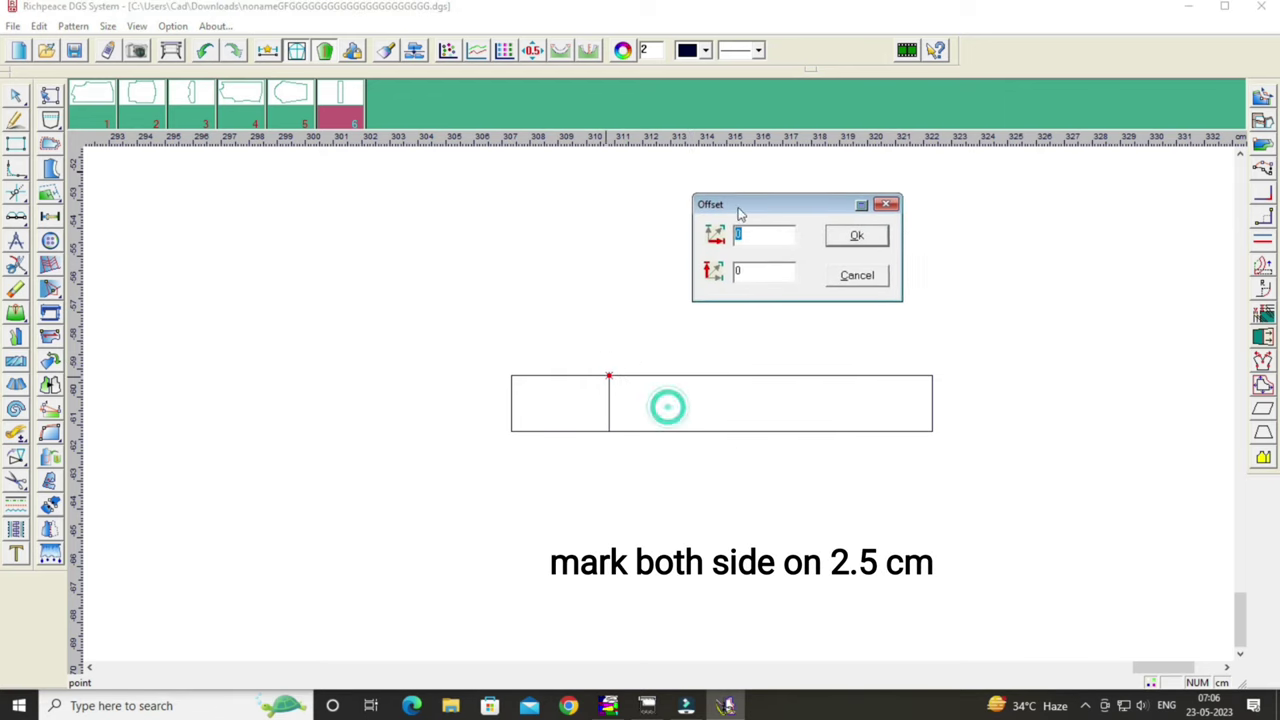
key("BackSpace")
type("-2.5")
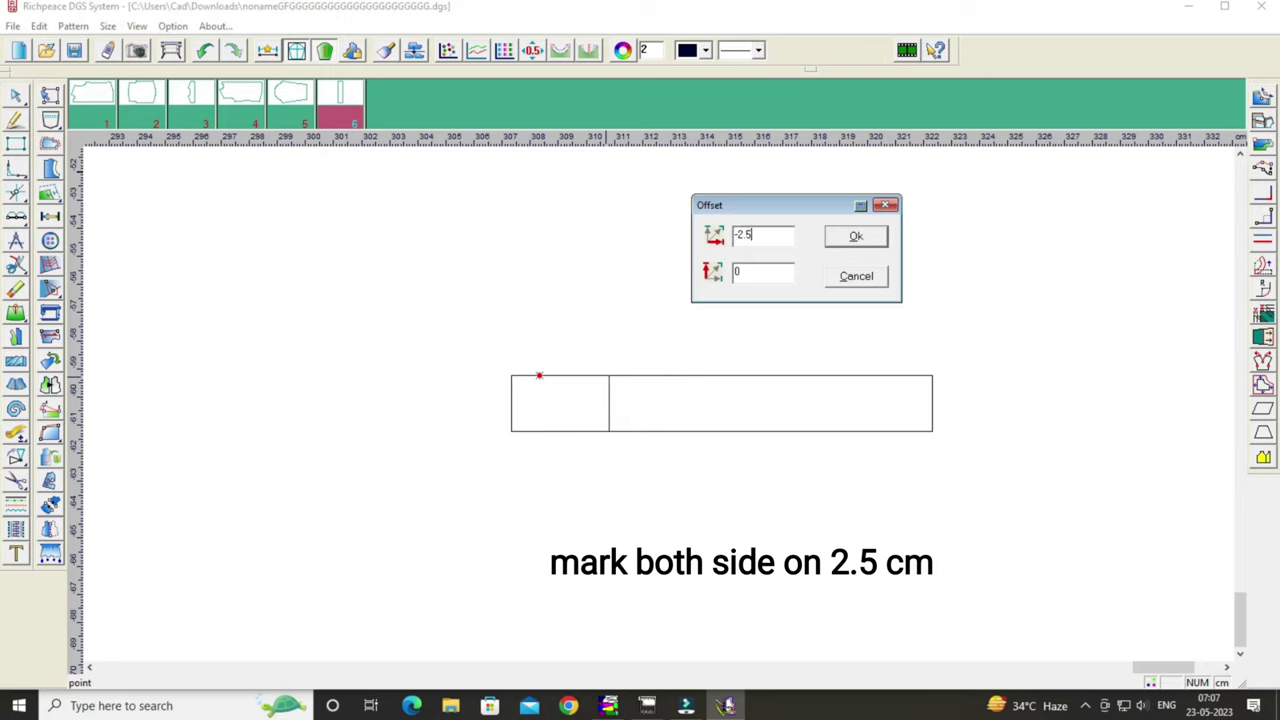
left_click(856, 237)
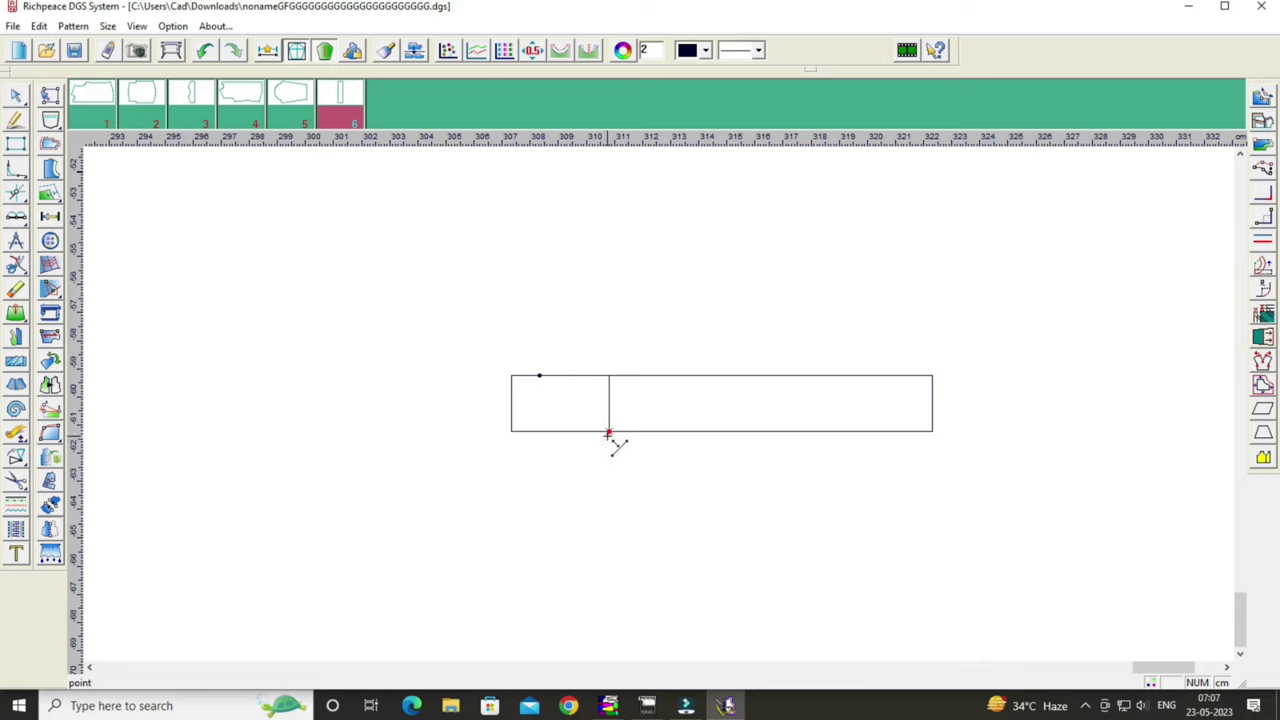
left_click(608, 433)
left_click_drag(680, 318, 781, 201)
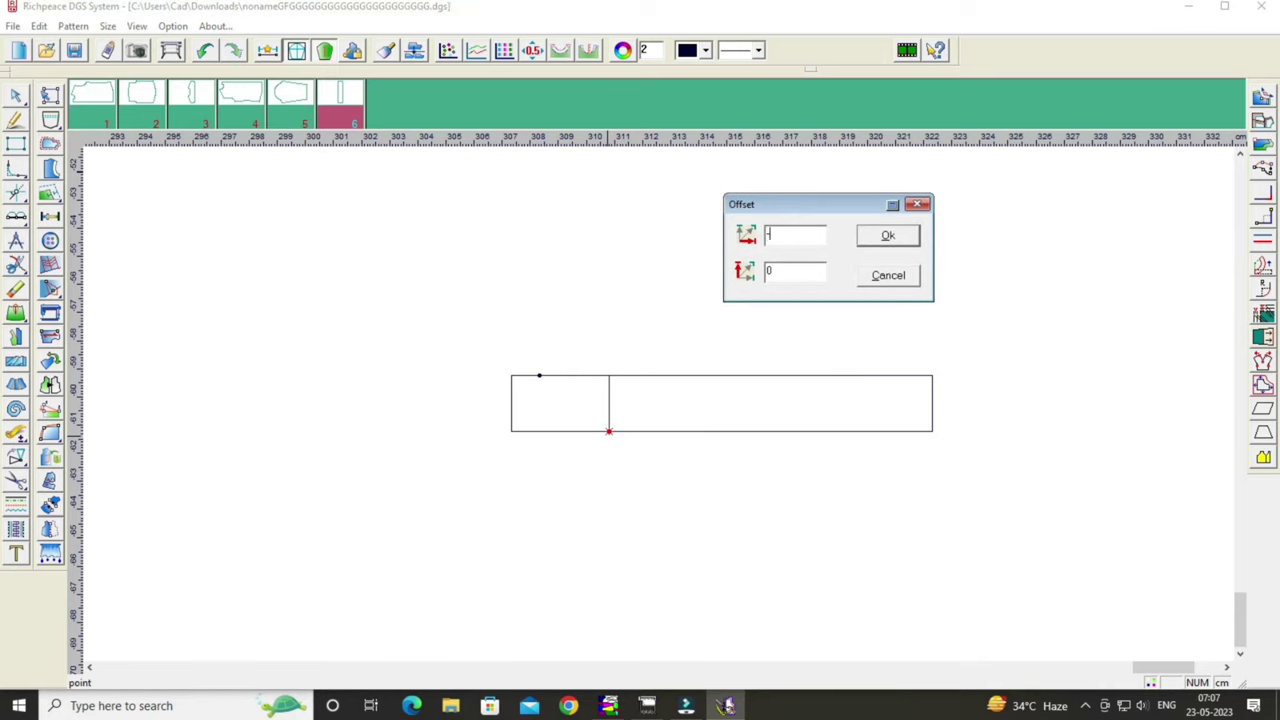
left_click(889, 236)
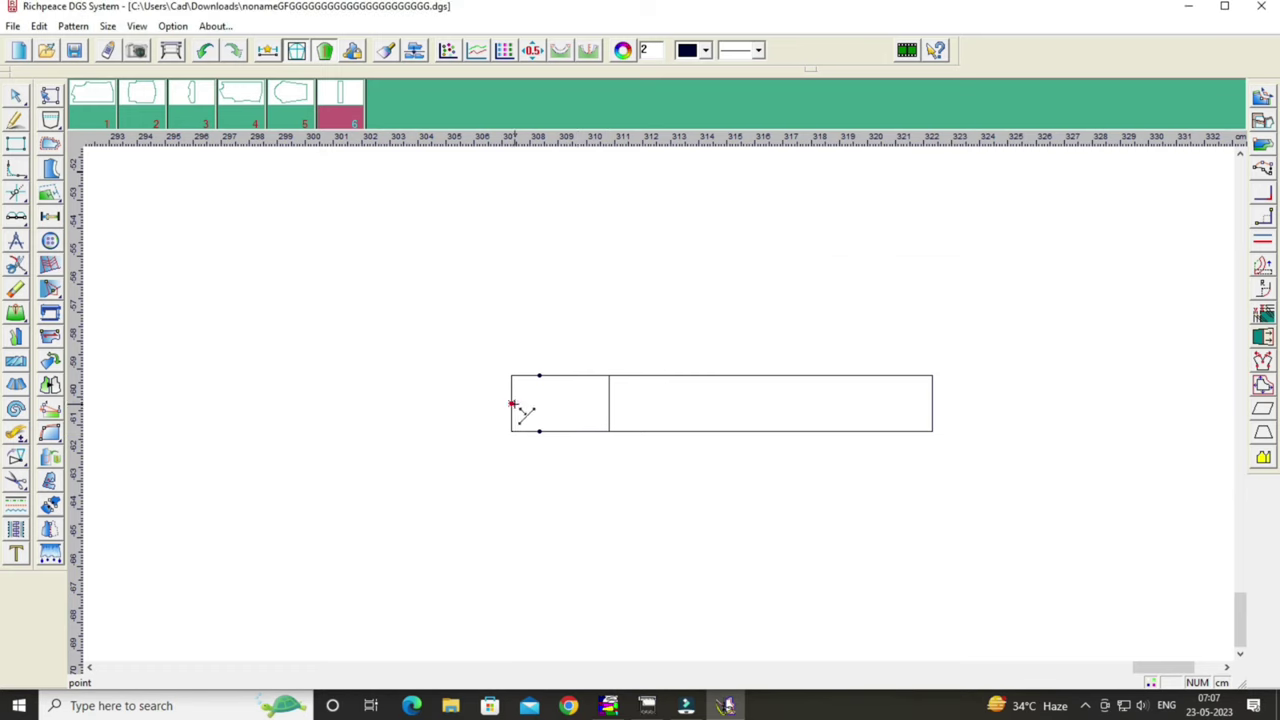
Mark a point at the middle of the placket's left end edge.
left_click(512, 404)
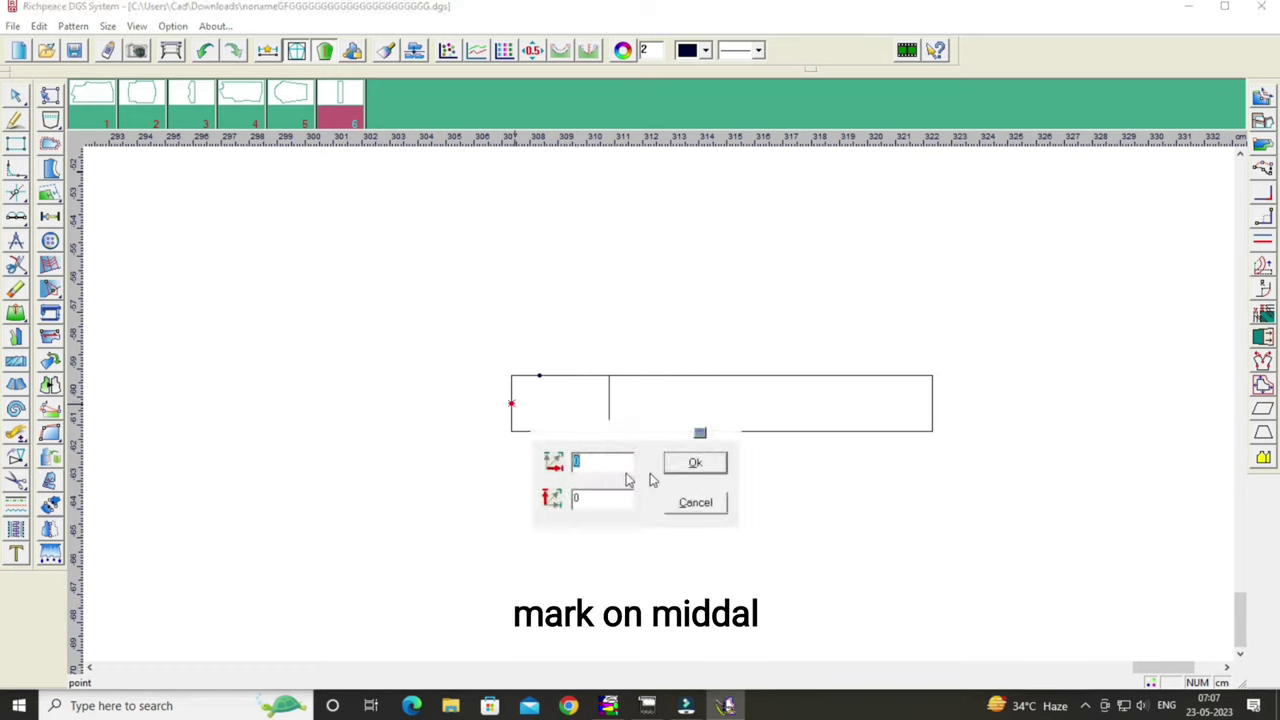
left_click(688, 474)
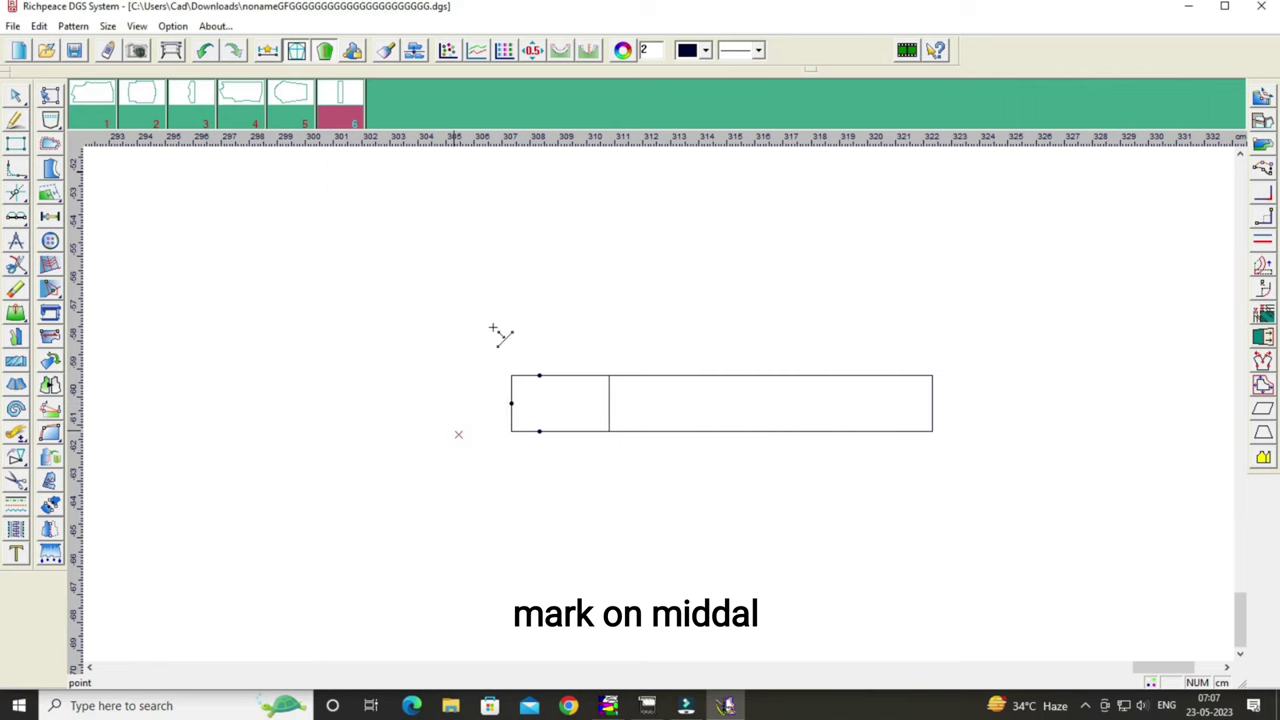
right_click(702, 205)
left_click(752, 214)
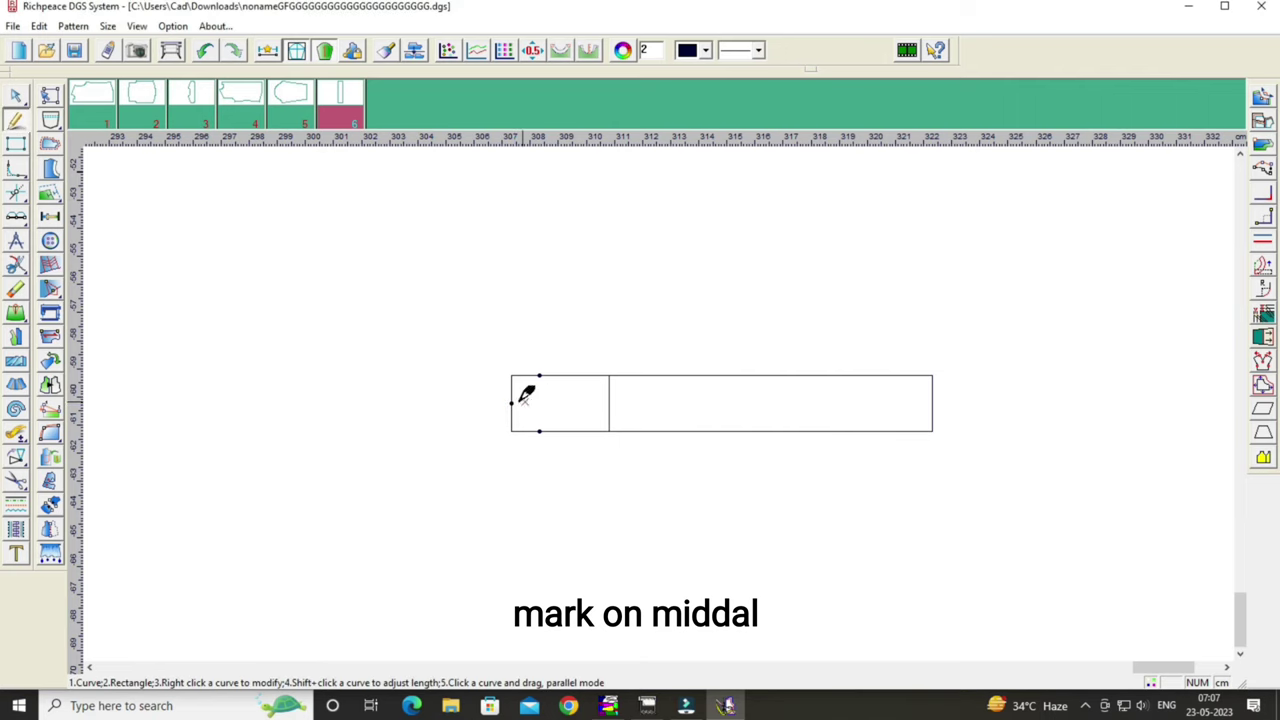
Draw the tip line from the top point through the end midpoint to the bottom point.
left_click(539, 376)
left_click(511, 403)
left_click(539, 431)
right_click(548, 430)
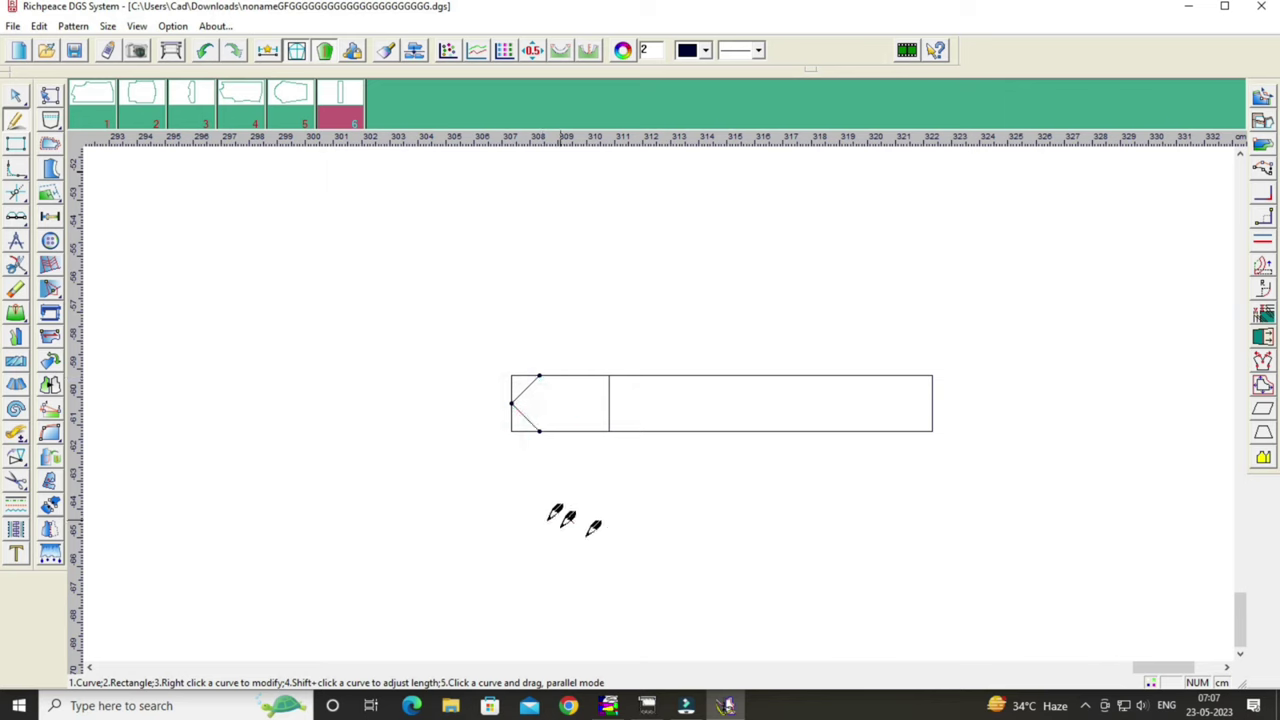
Erase the square end's vertical edge and trim the leftover corner stubs.
left_click(15, 289)
left_click(511, 428)
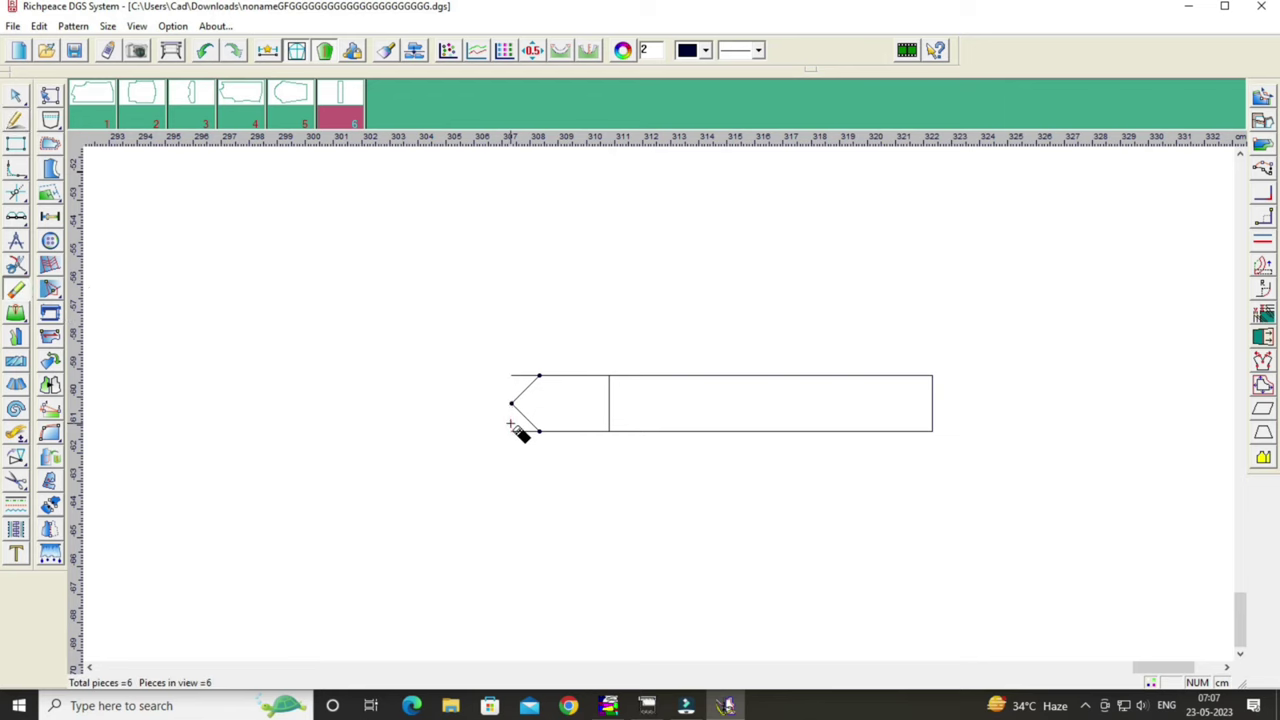
right_click(391, 374)
left_click(405, 380)
left_click(511, 377)
right_click(531, 380)
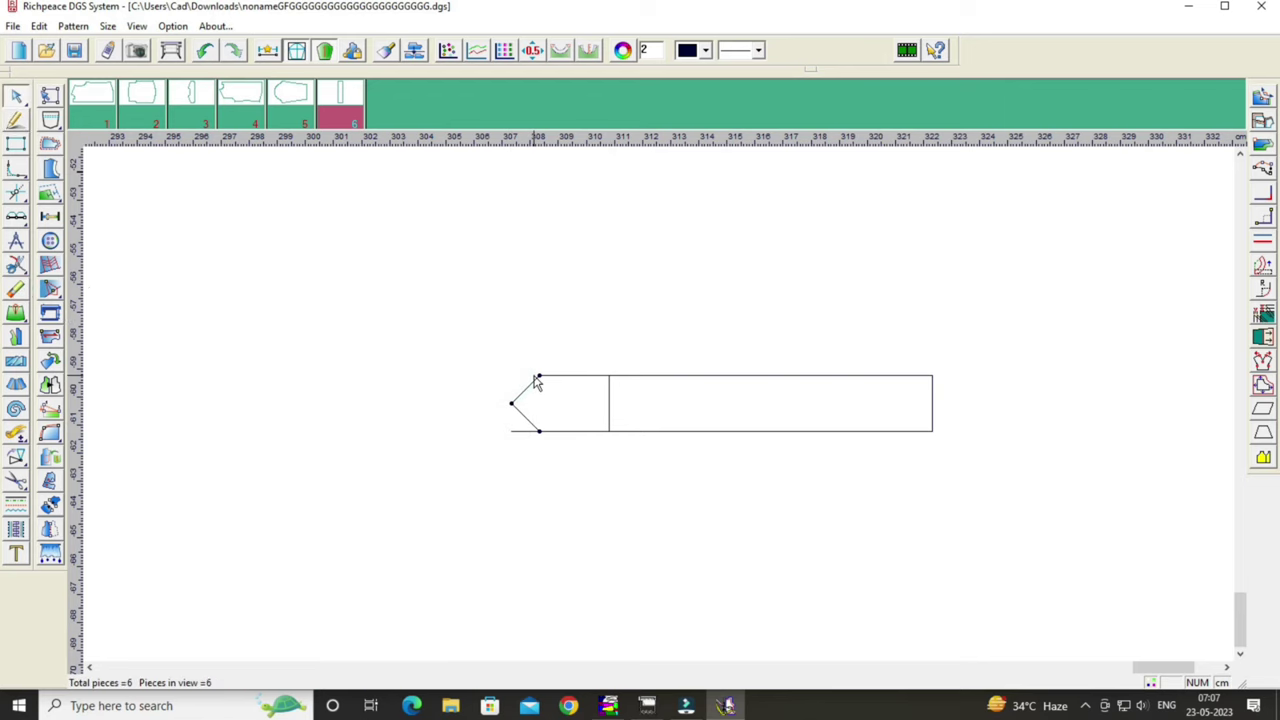
left_click(511, 432)
right_click(508, 431)
left_click(15, 290)
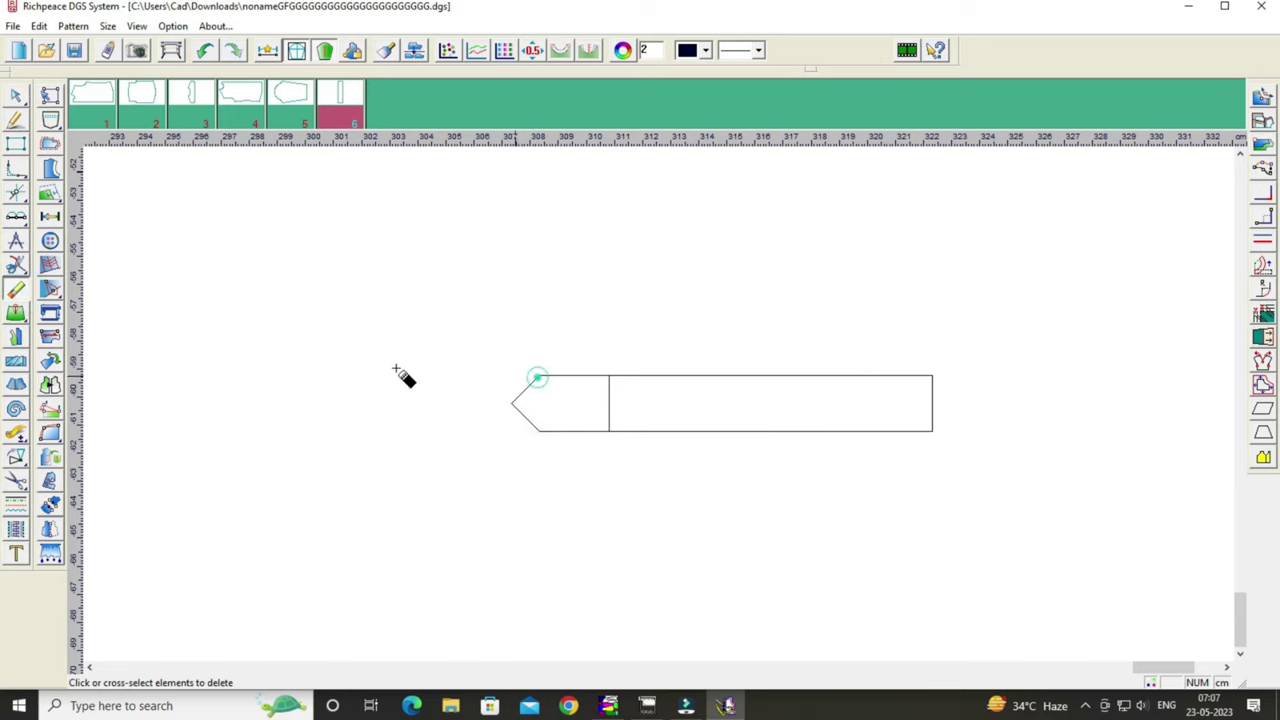
right_click(352, 360)
left_click(393, 377)
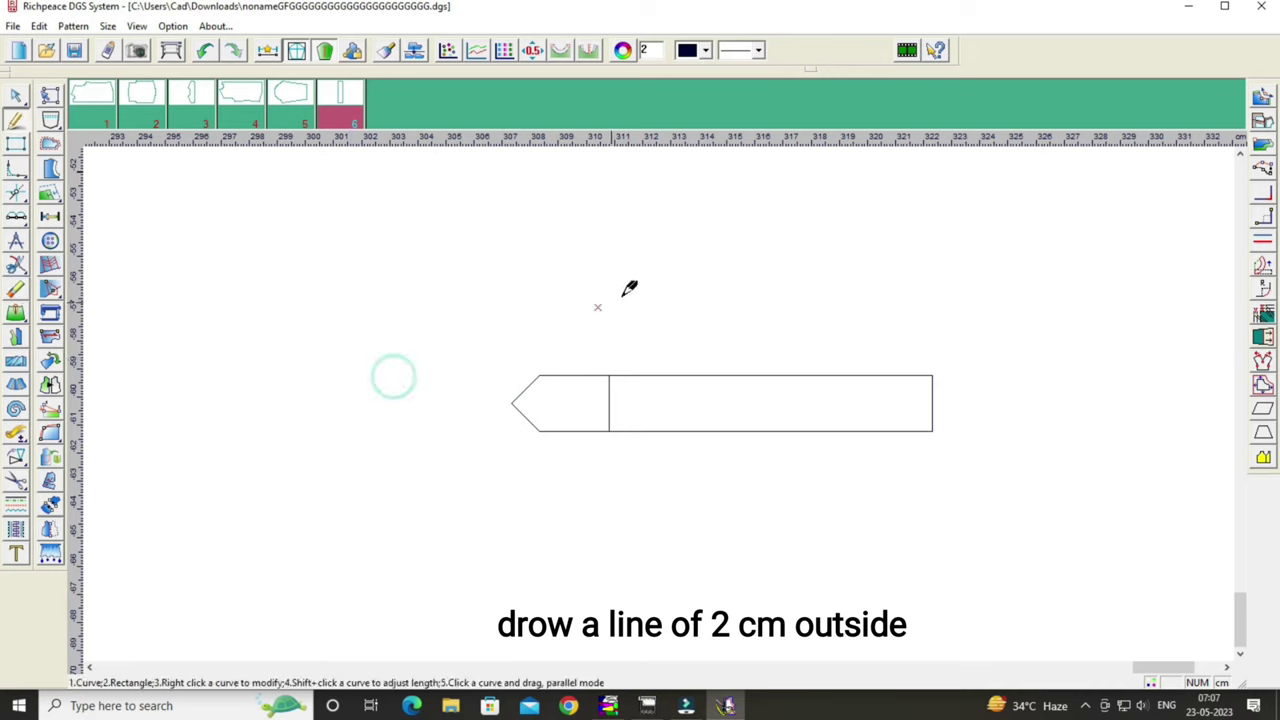
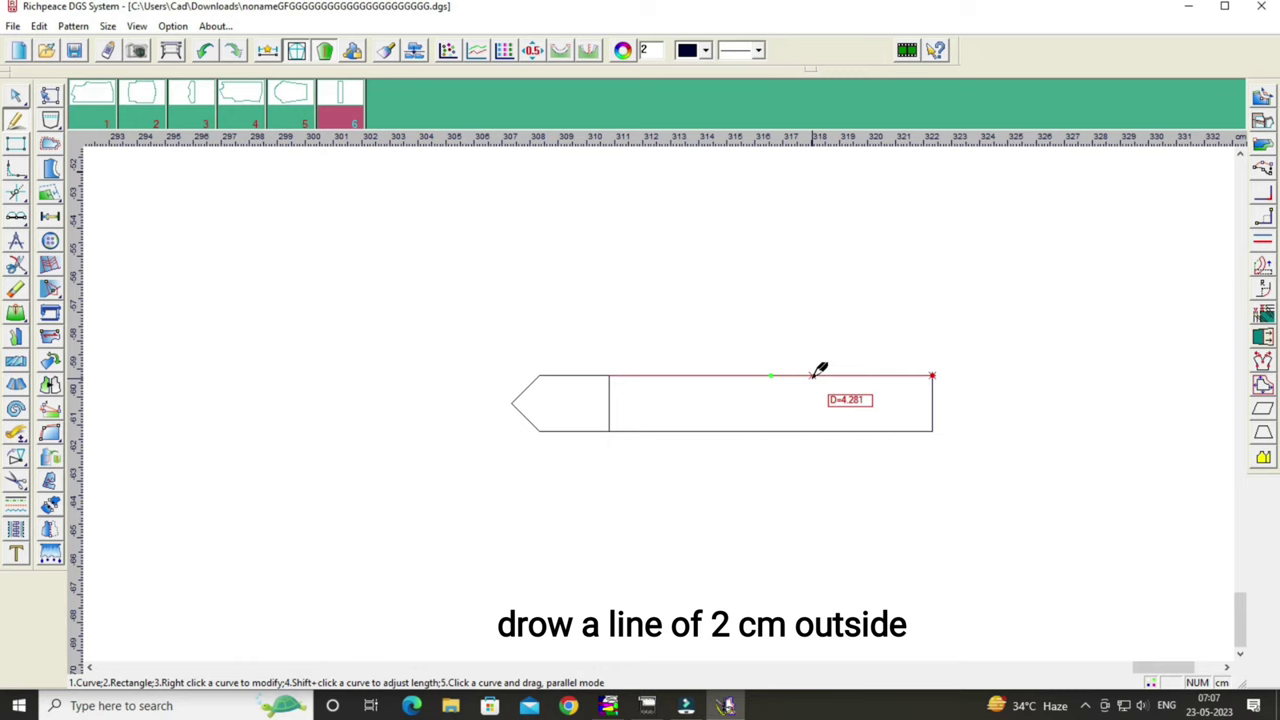
Offset the placket's top edge upward as a parallel line 2 cm away.
left_click_drag(812, 376, 814, 316)
left_click(814, 316)
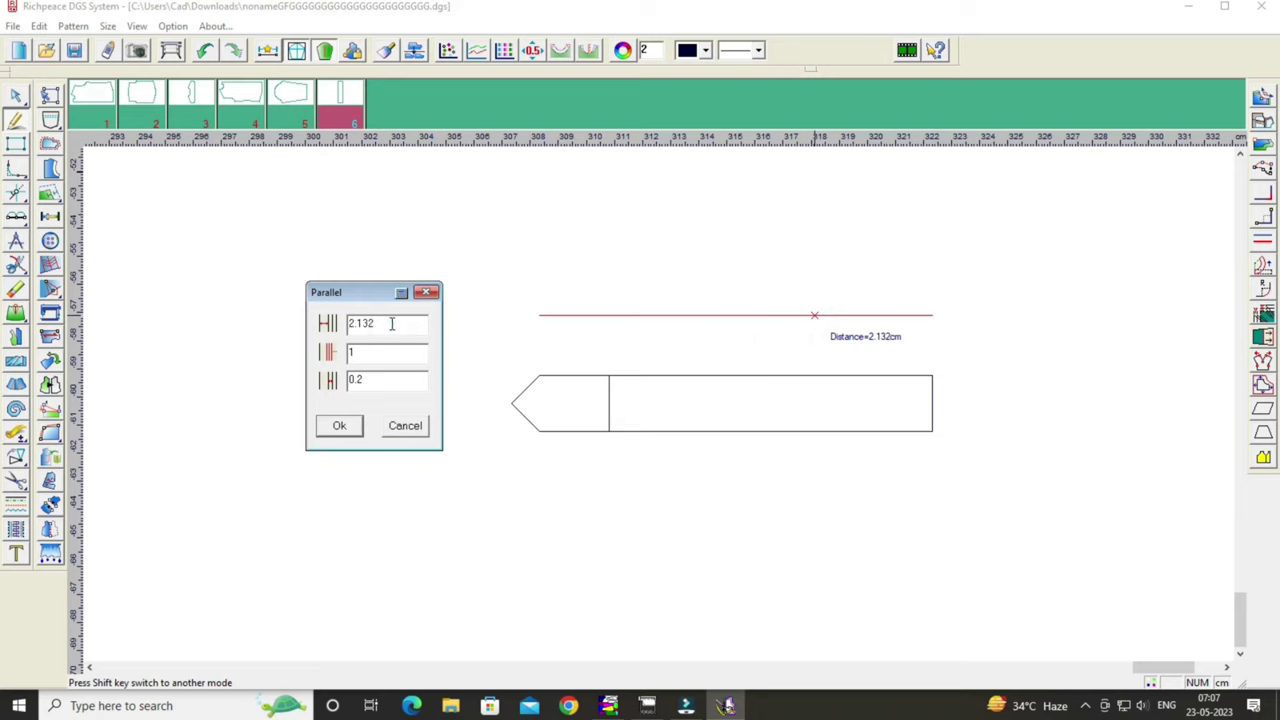
key("BackSpace")
key("BackSpace")
key("BackSpace")
key("BackSpace")
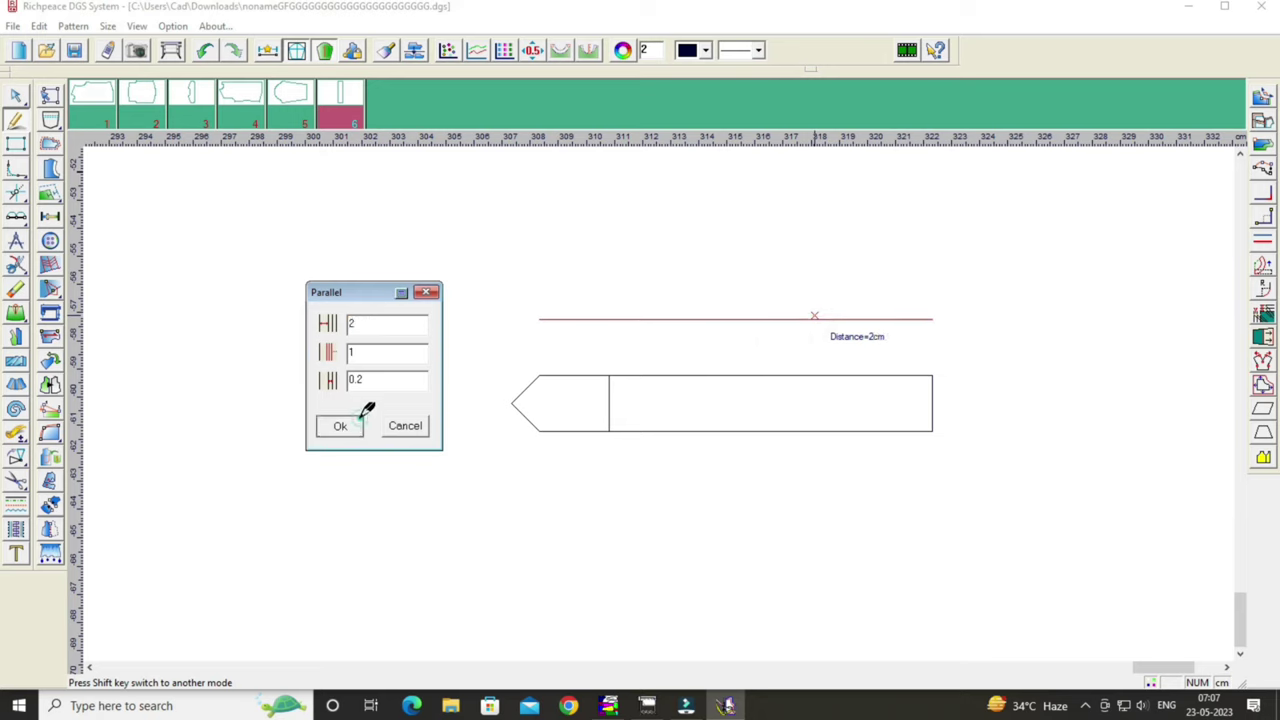
left_click(358, 422)
Draw the right and left end lines connecting the new top line to the rectangle.
left_click(932, 318)
left_click(932, 376)
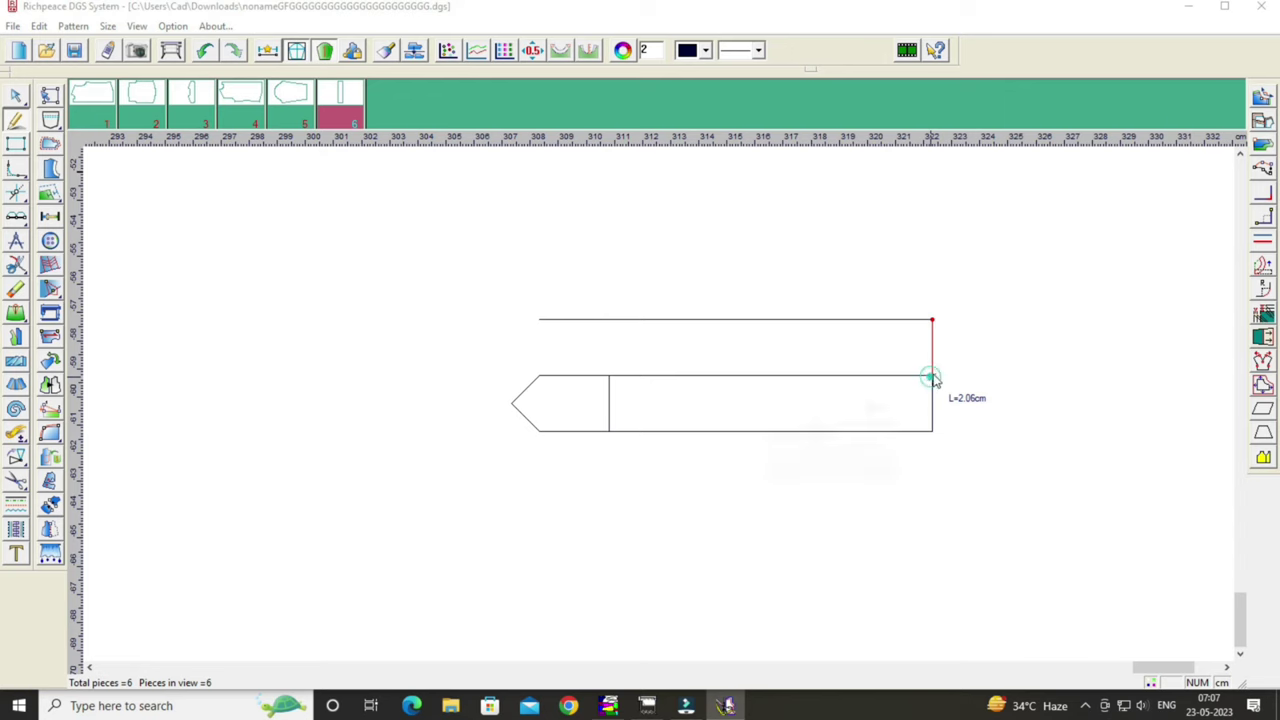
left_click(798, 468)
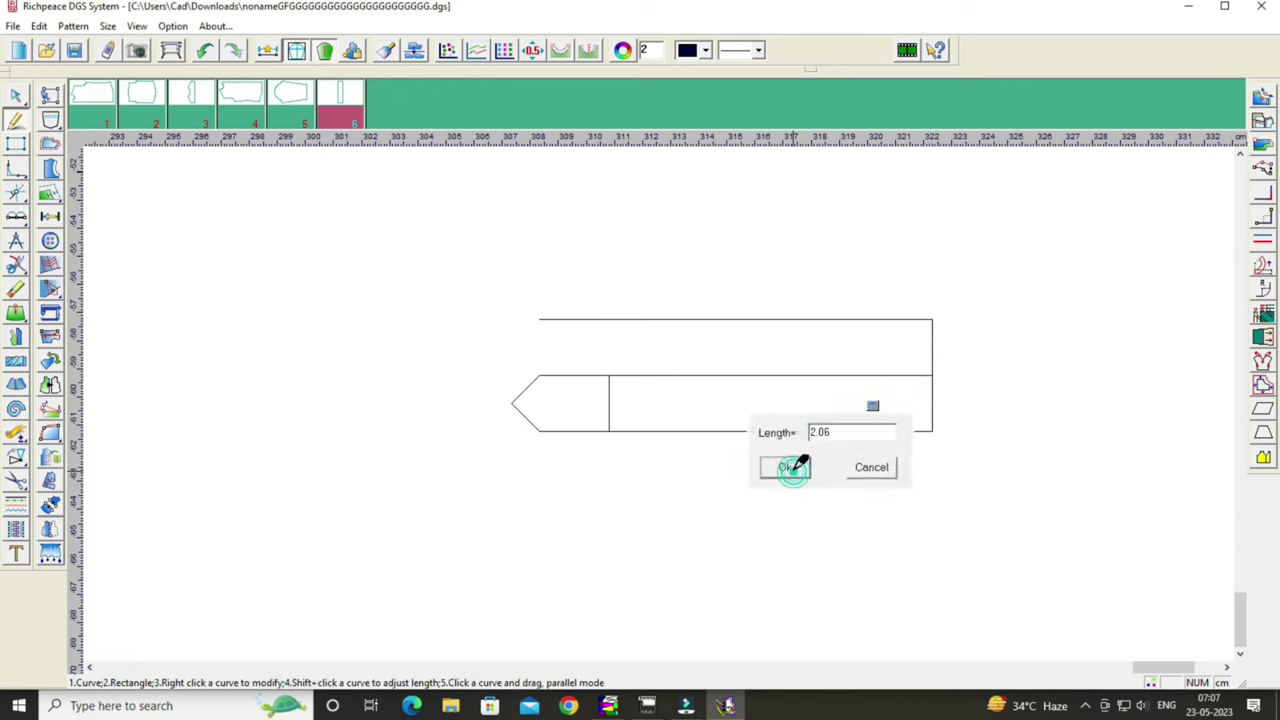
left_click(610, 374)
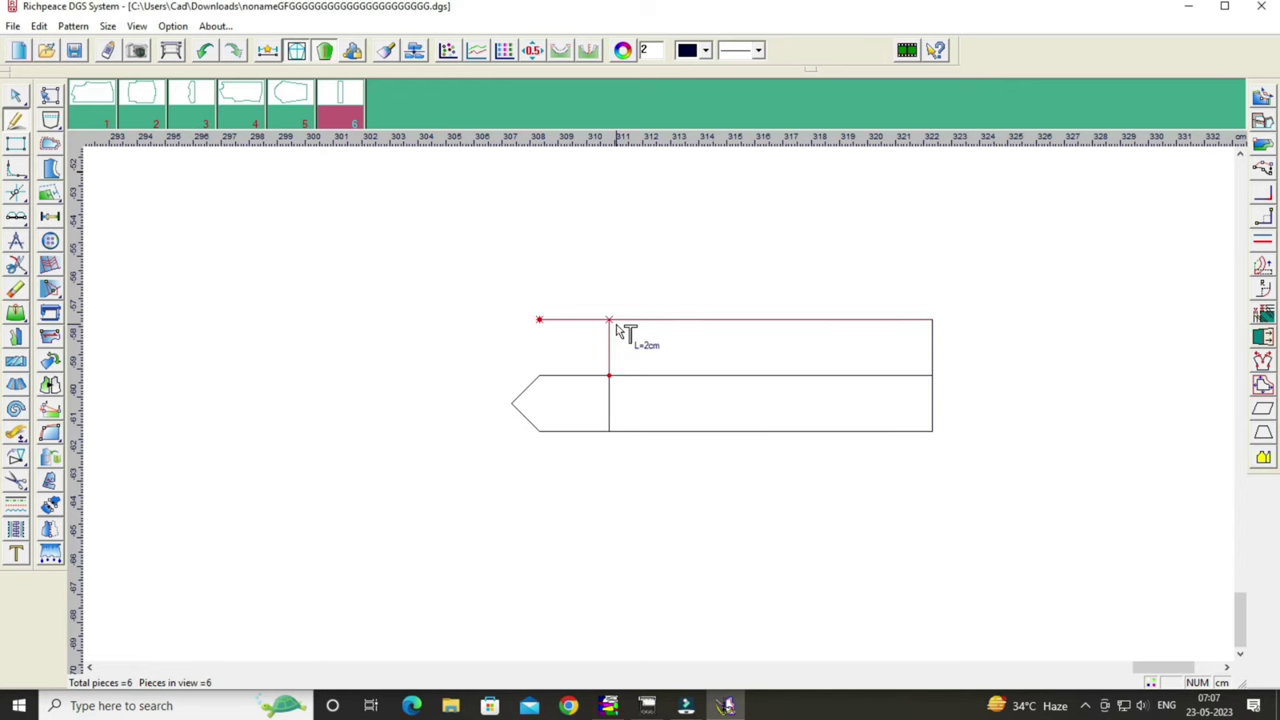
left_click(608, 320)
Trim the top line's overhang past the left end line.
right_click(423, 327)
left_click(430, 347)
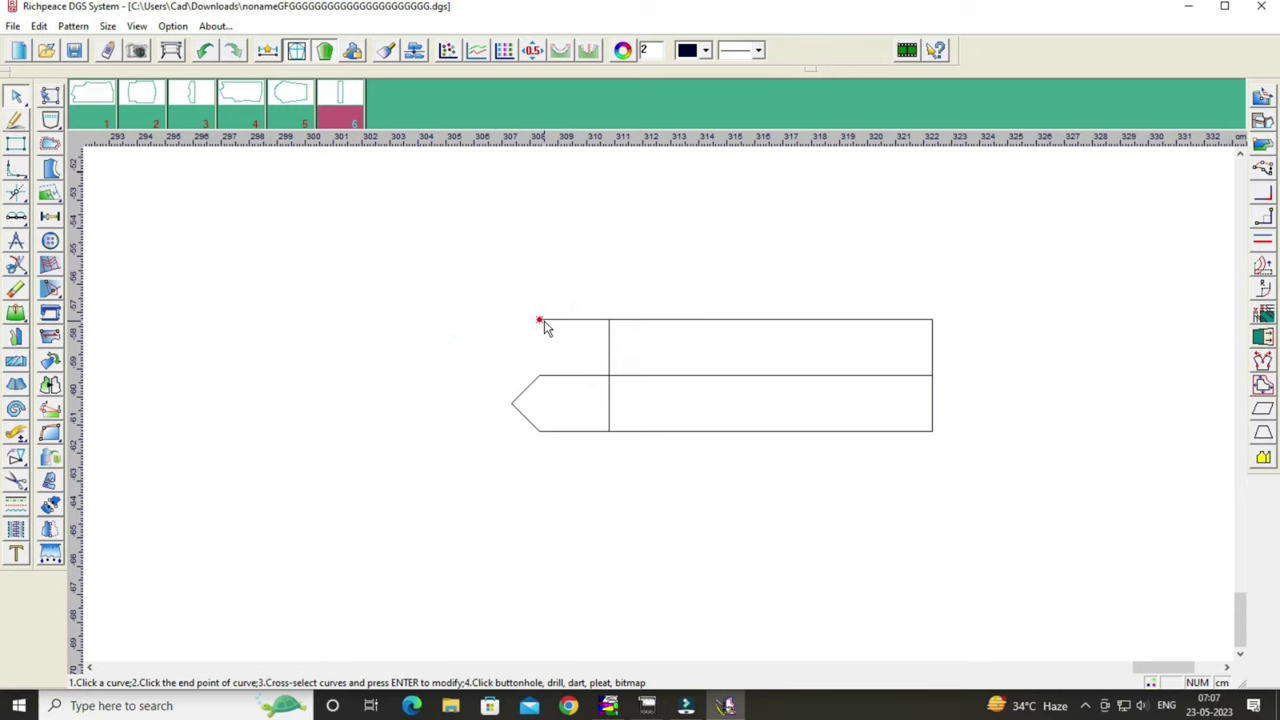
left_click(541, 319)
left_click(609, 323)
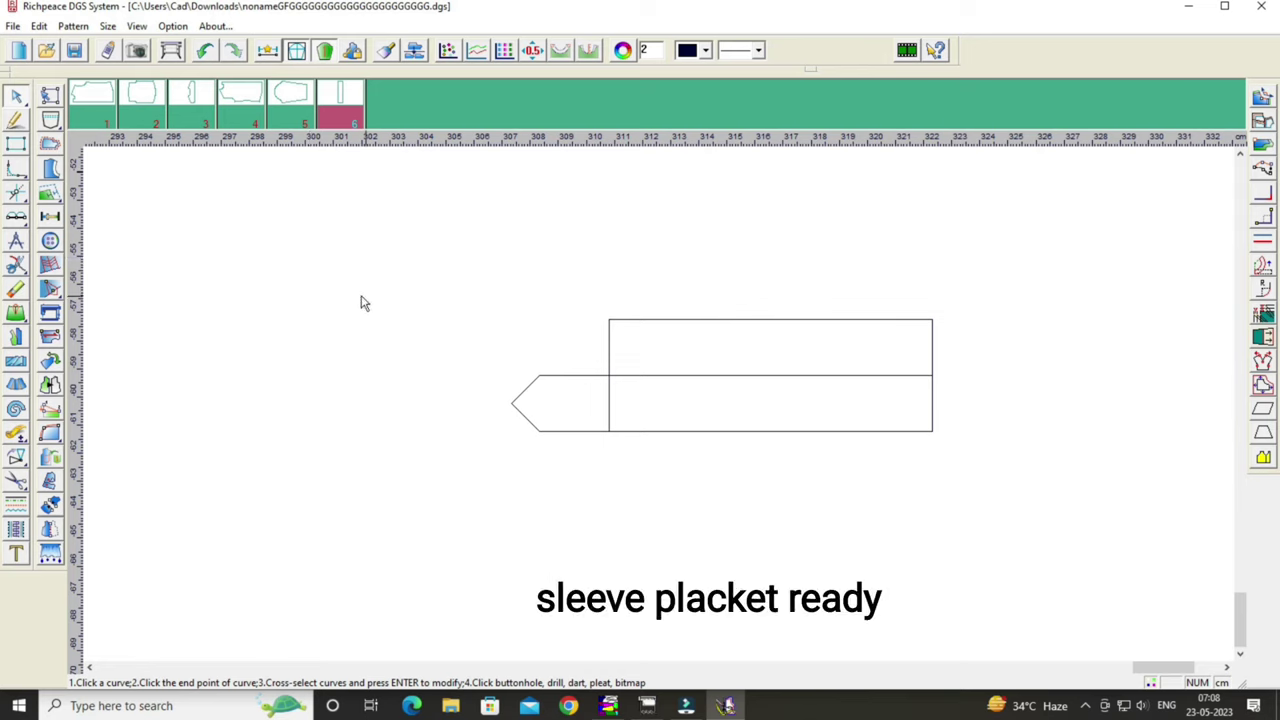
Cut the placket outline out as a new pattern piece.
left_click(15, 480)
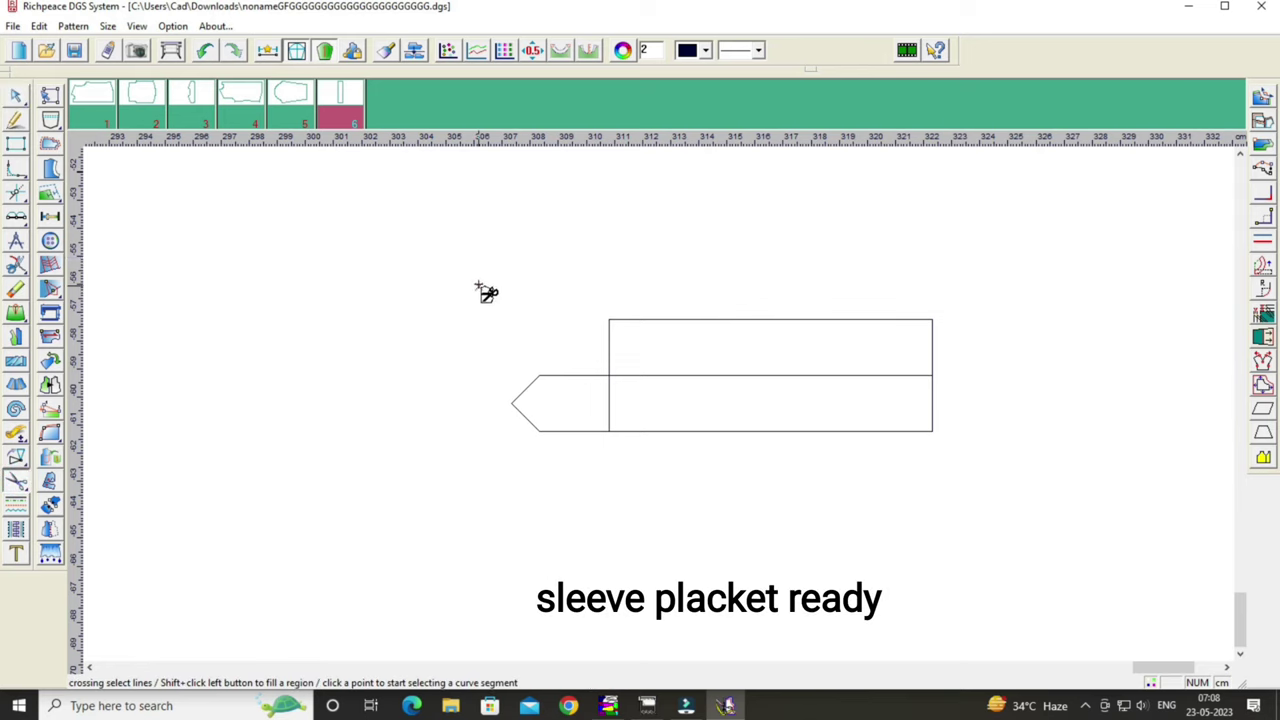
left_click_drag(478, 284, 884, 472)
right_click(883, 470)
right_click(1000, 434)
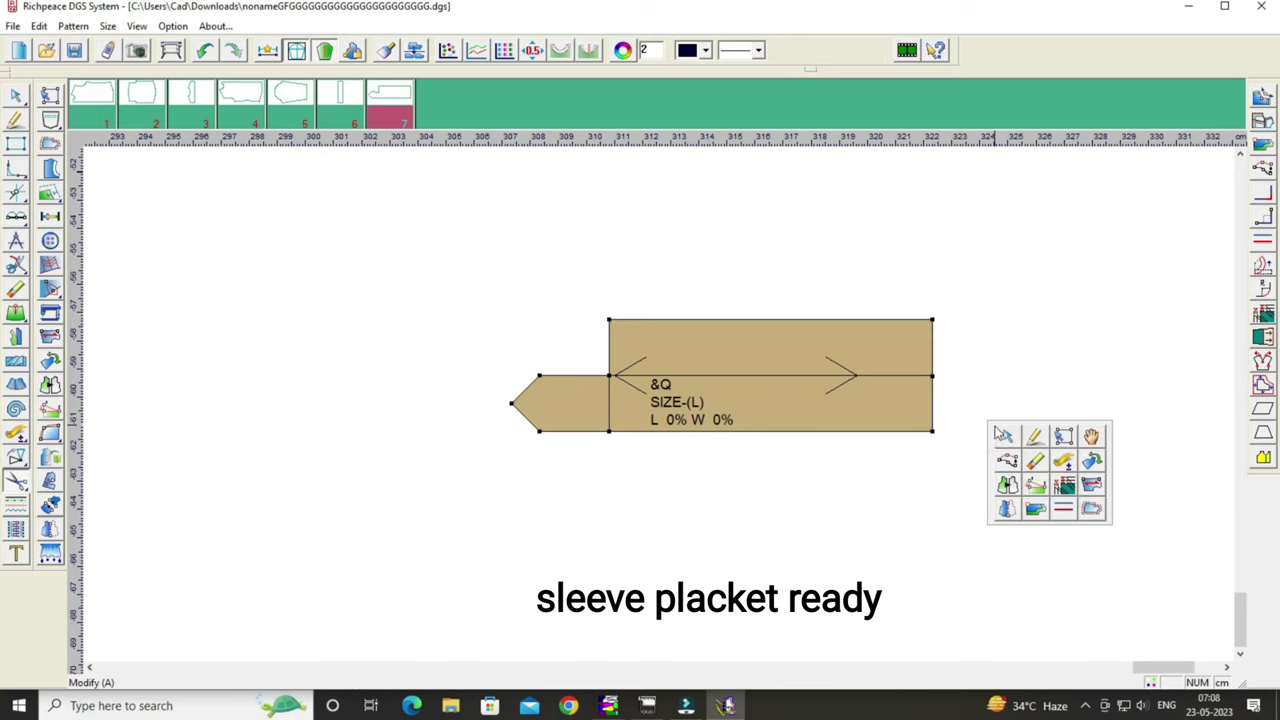
left_click(1091, 436)
Add seam allowance around the new placket piece.
left_click(50, 143)
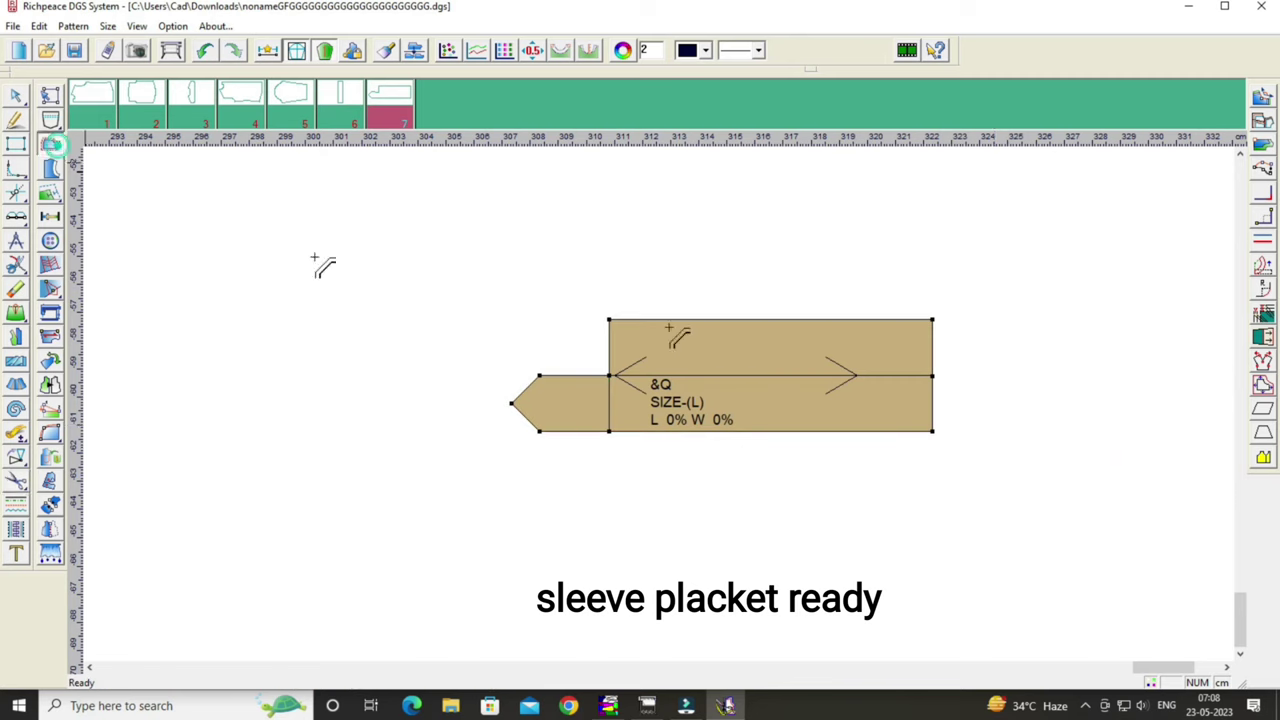
left_click(776, 343)
mouse_move(776, 343)
left_mouse_down()
mouse_move(366, 287)
mouse_move(273, 240)
left_mouse_up()
left_click(189, 392)
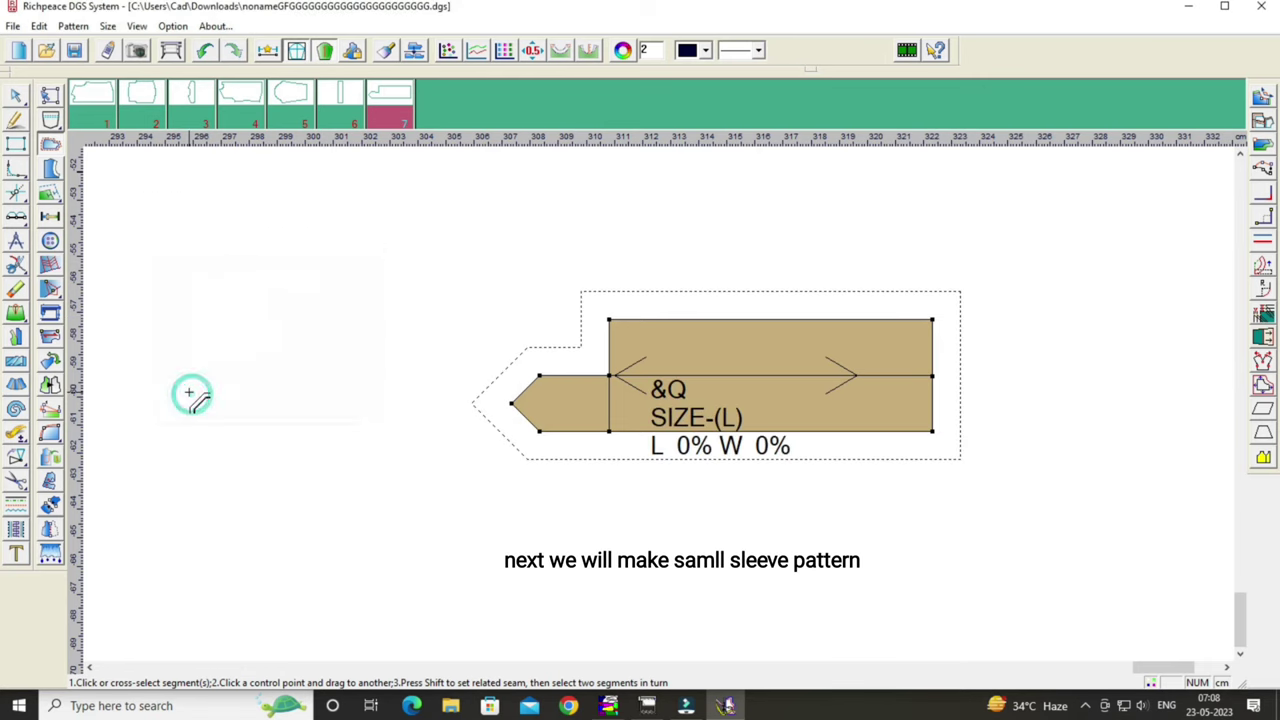
Move the placket piece below the drafted lines.
right_click(409, 311)
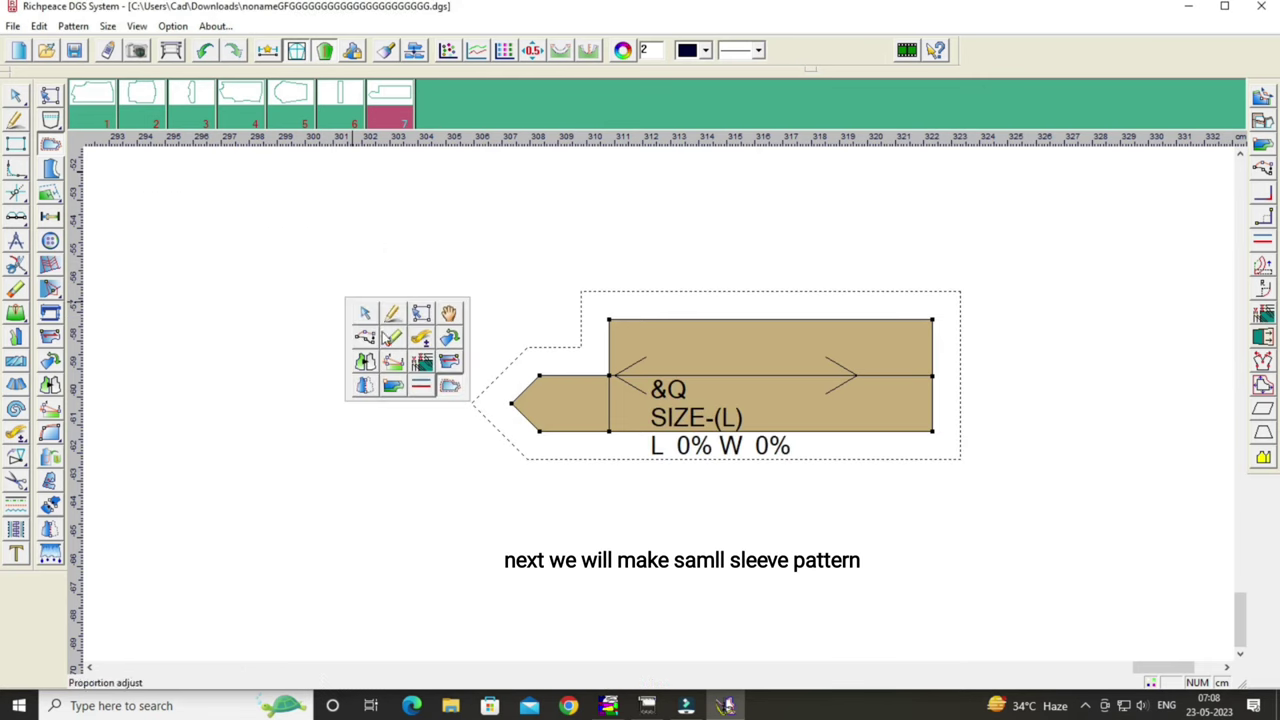
left_click(443, 314)
mouse_move(737, 355)
left_mouse_down()
mouse_move(455, 267)
mouse_move(754, 512)
left_mouse_up()
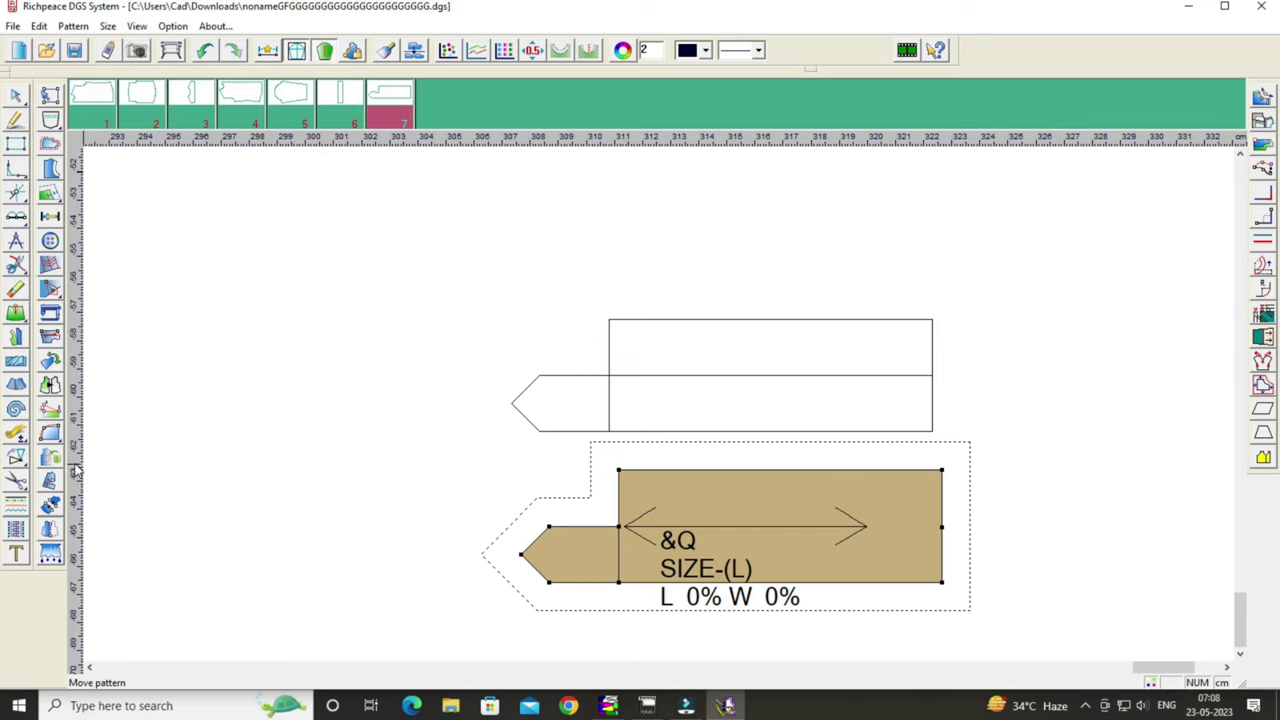
Cut the upper 2 cm strip region out as its own piece.
left_click(16, 480)
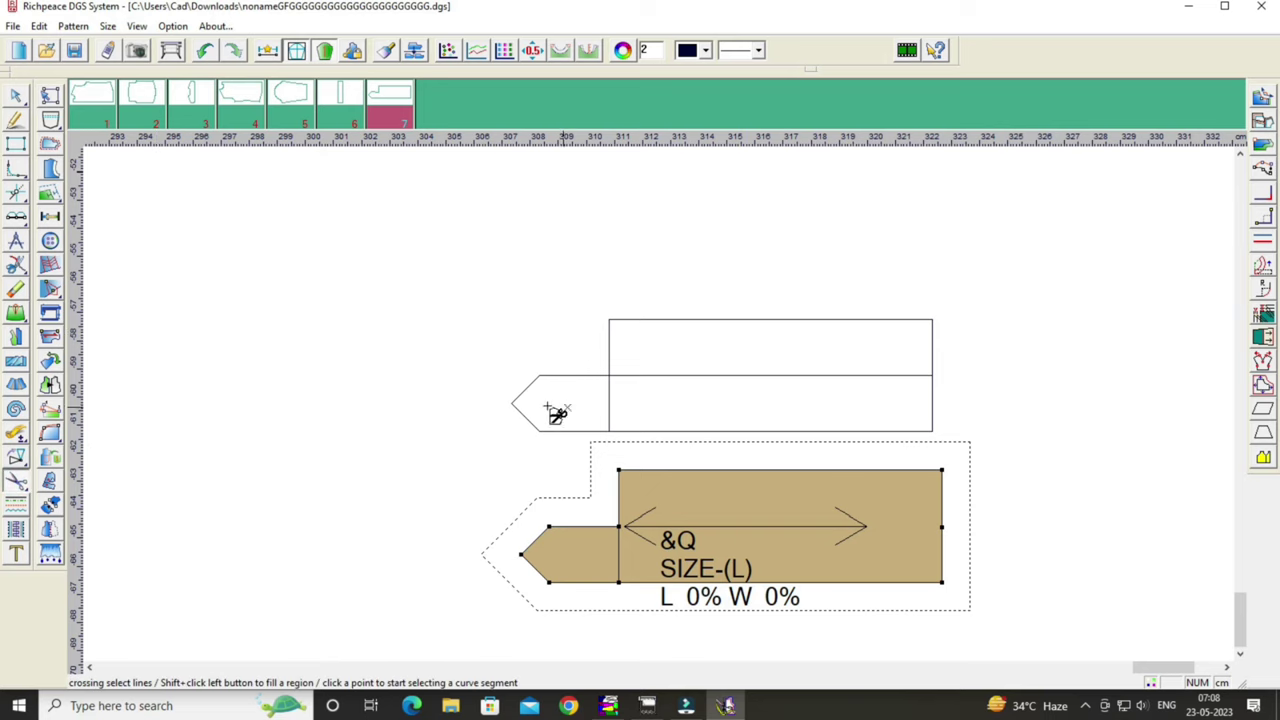
left_click(700, 378)
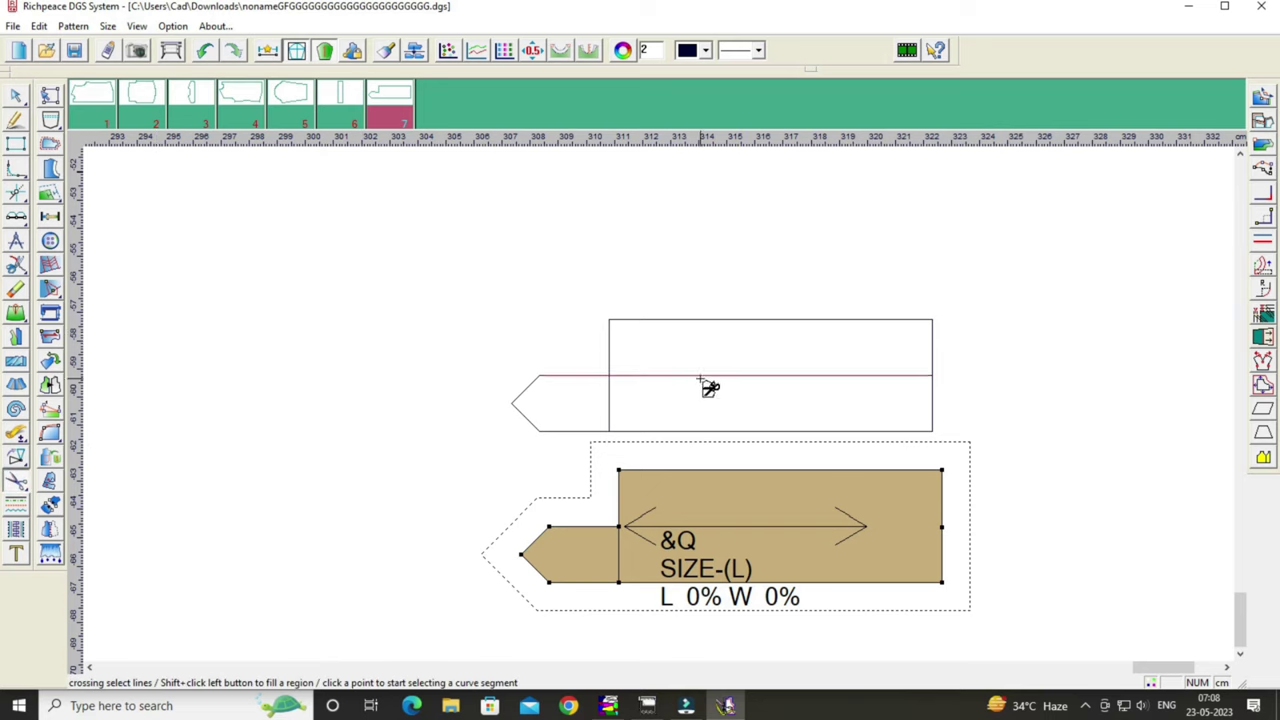
left_click(611, 374)
left_click(934, 358)
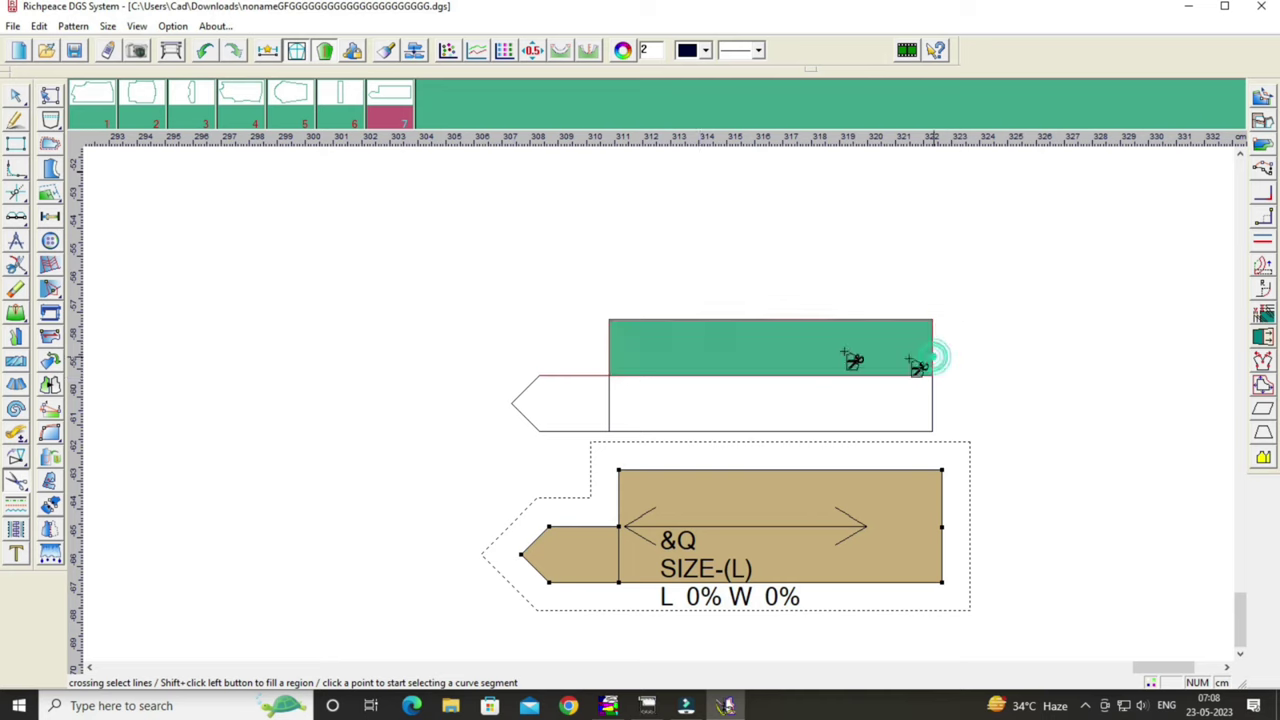
right_click(651, 266)
right_click(666, 271)
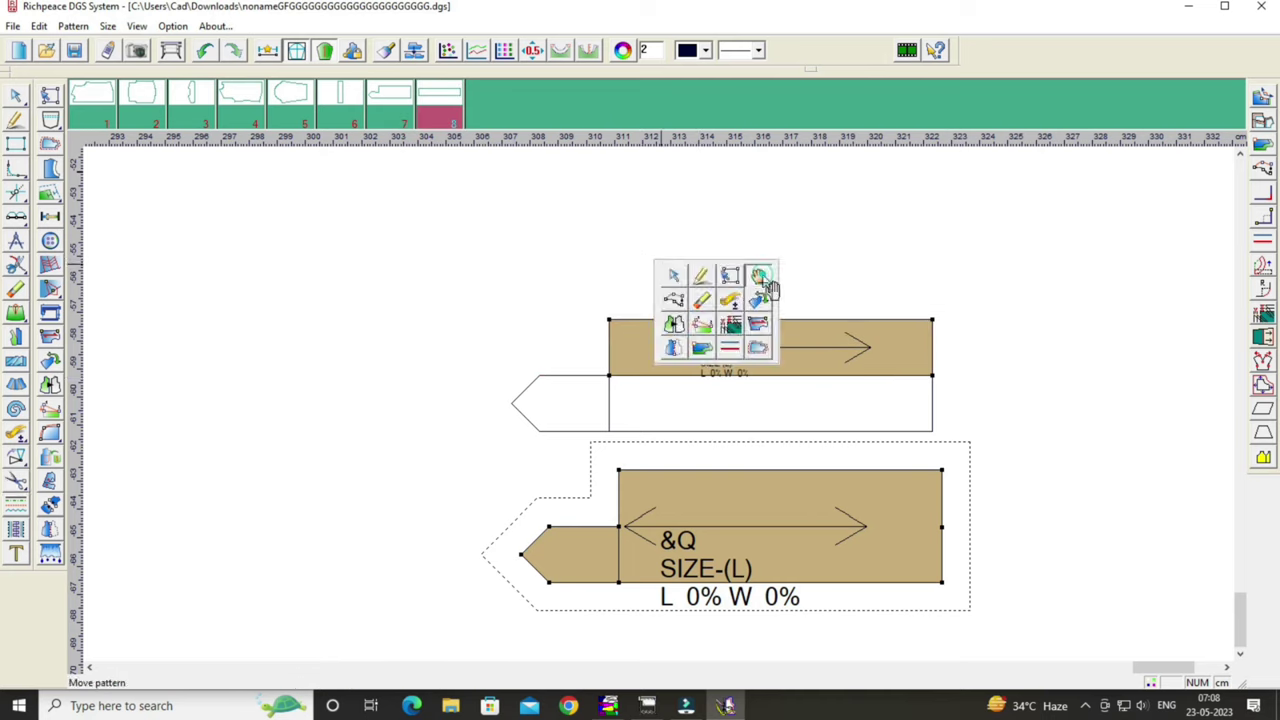
Move the strip piece above the drafting and the placket piece to the upper left.
left_click(760, 278)
left_click_drag(777, 343, 798, 216)
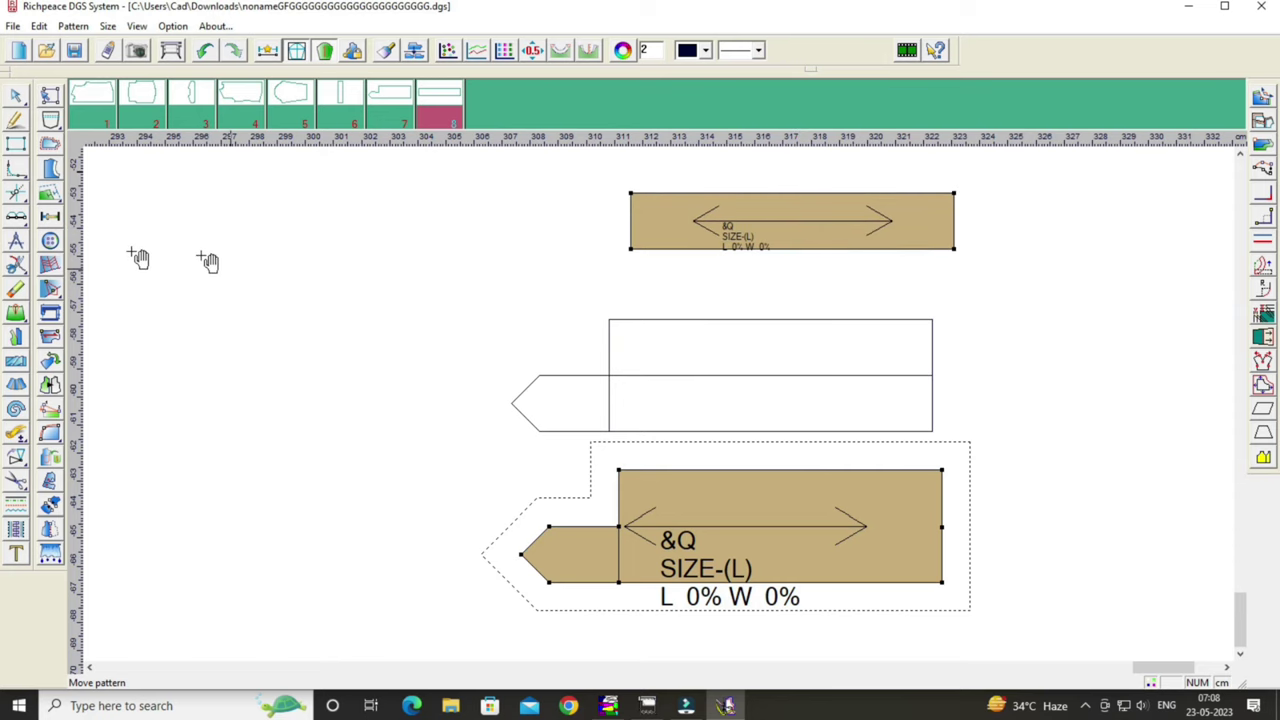
left_click_drag(808, 503, 400, 223)
left_click_drag(663, 205, 637, 213)
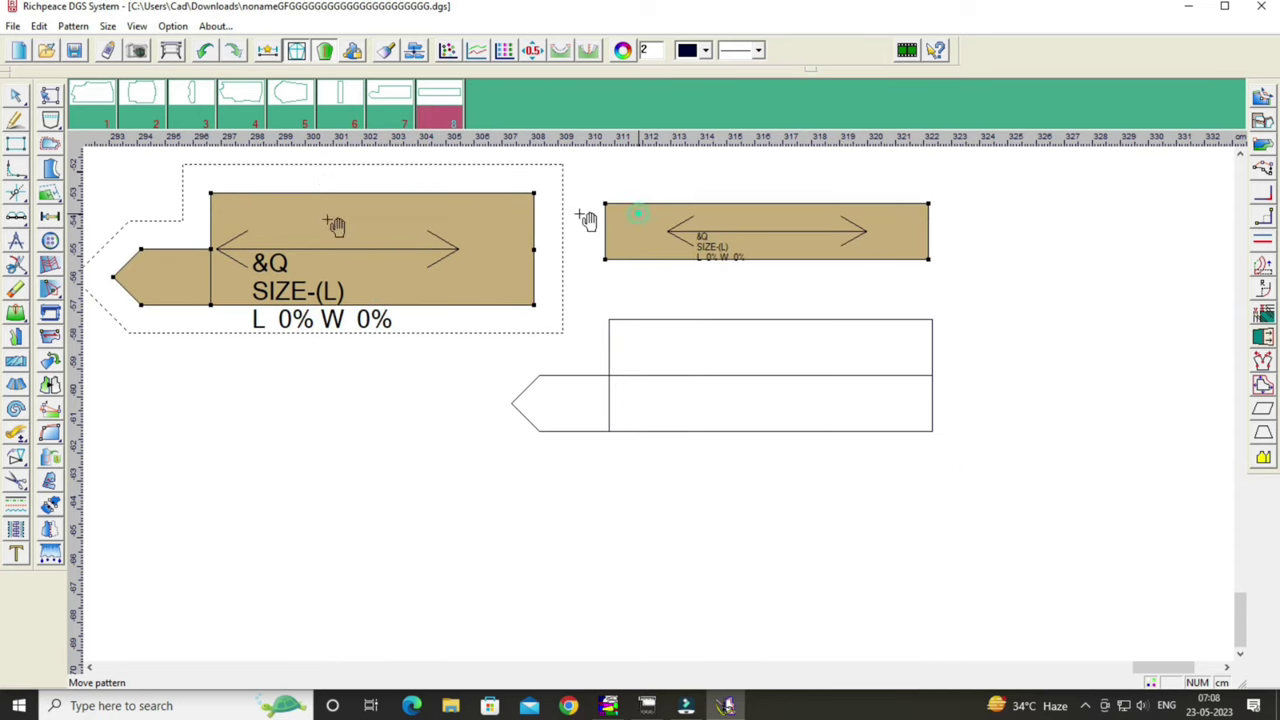
Delete the leftover placket drafting lines.
left_click(15, 288)
left_click_drag(1040, 316, 593, 468)
left_click_drag(500, 383, 583, 437)
Stack the strip piece directly above the placket piece.
right_click(668, 378)
left_click(763, 386)
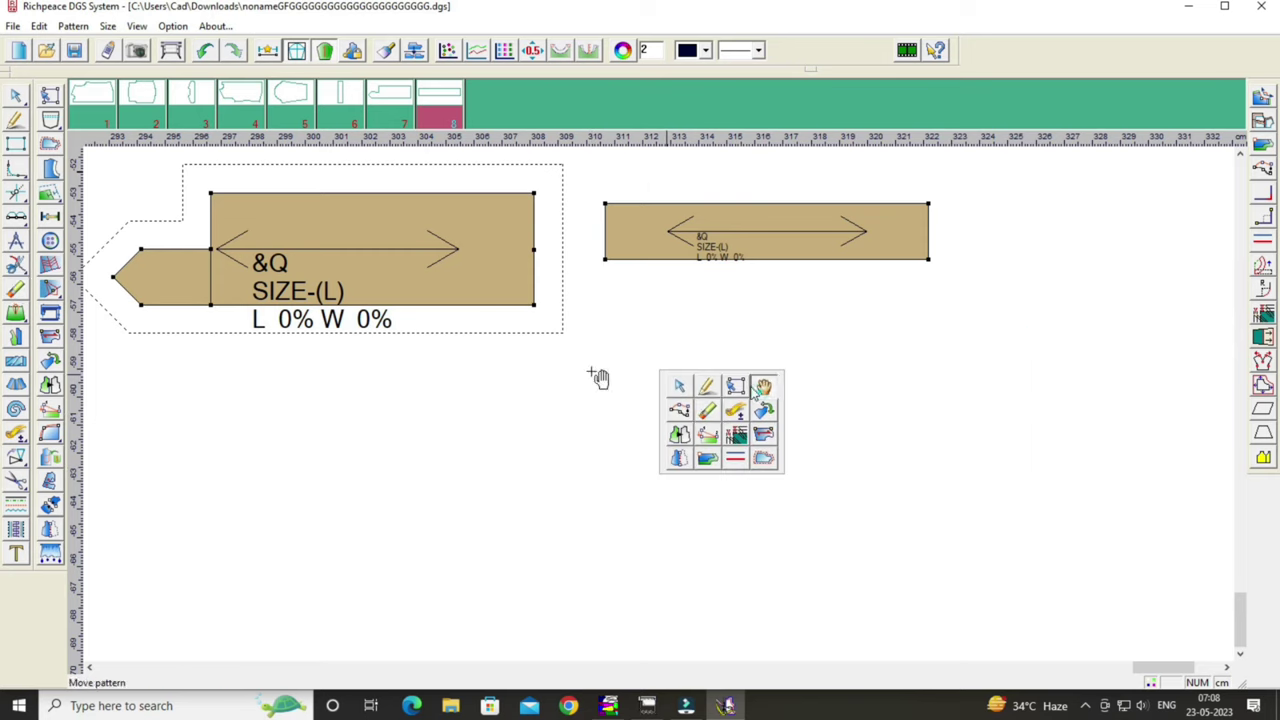
left_click_drag(598, 376, 765, 435)
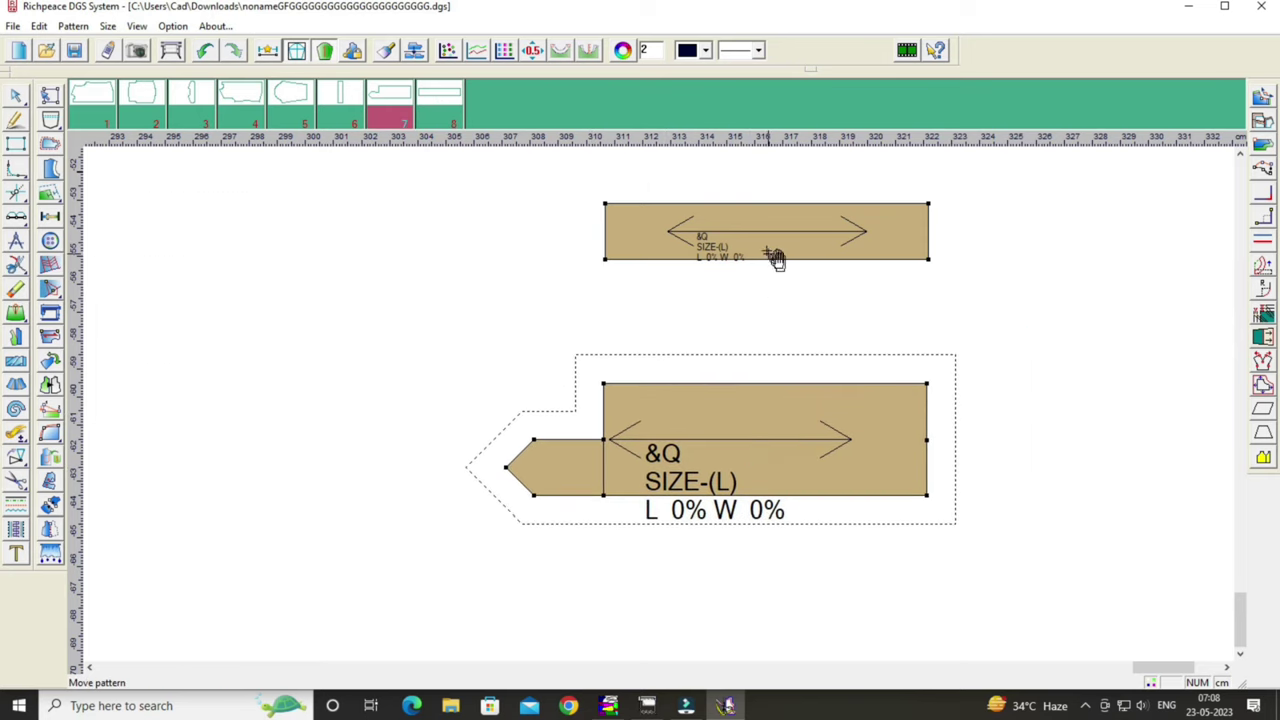
left_click_drag(775, 258, 772, 316)
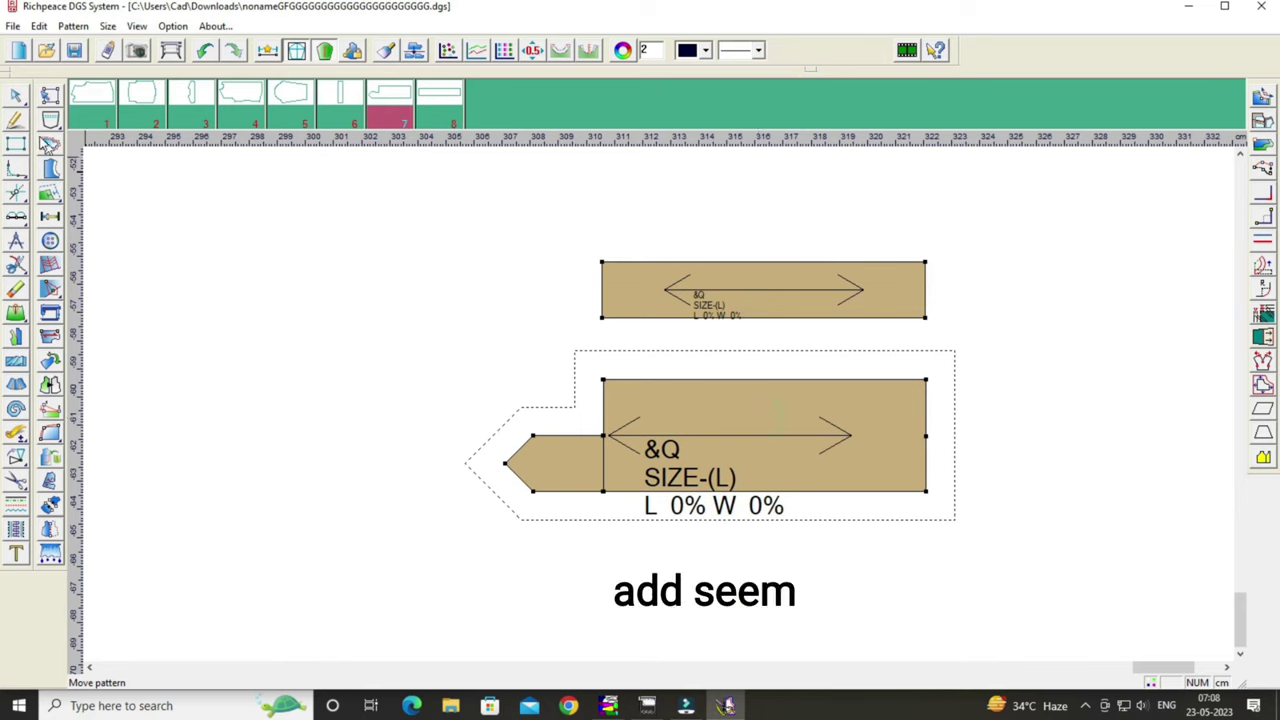
Draw a line across the placket's middle to its right edge.
left_click(16, 119)
left_click(604, 436)
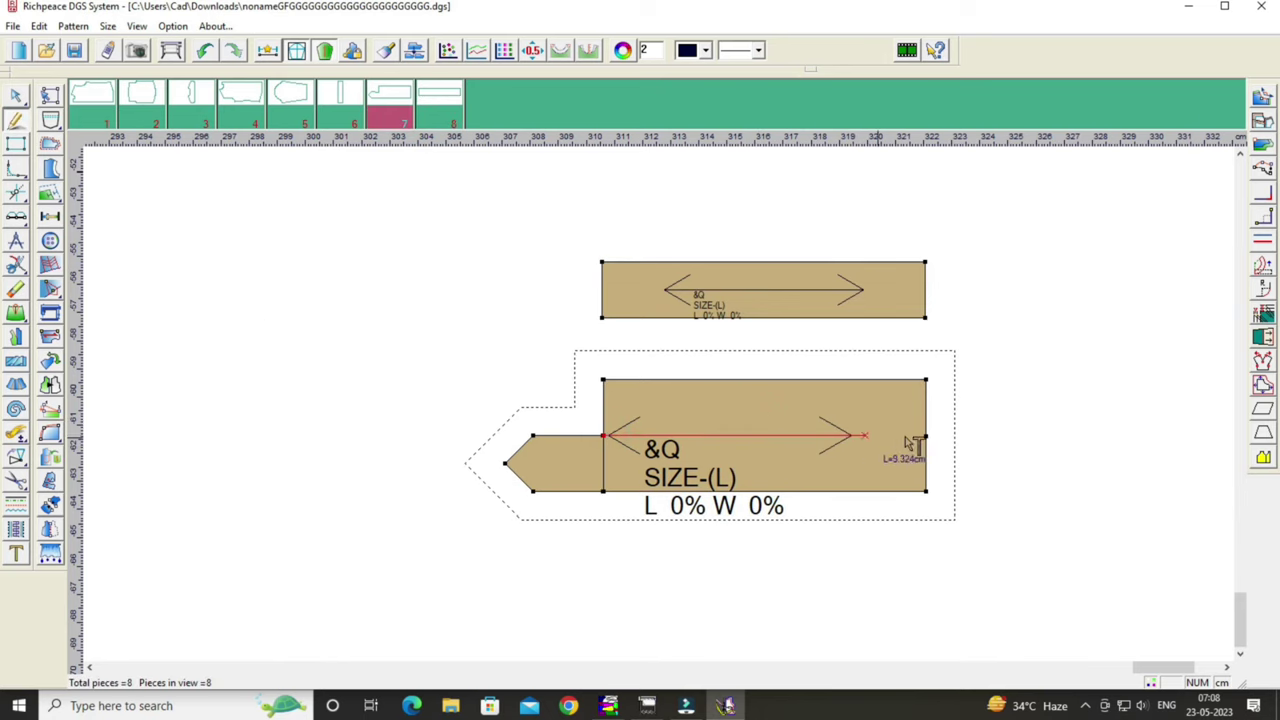
left_click(925, 437)
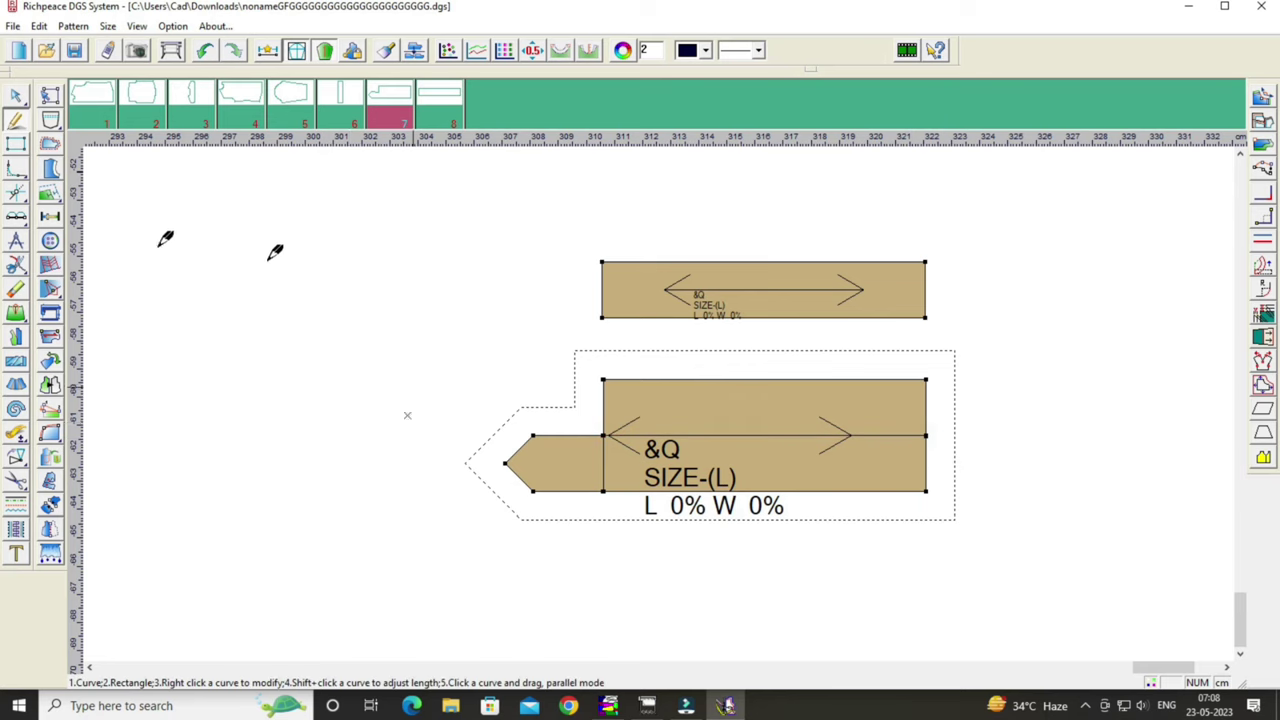
Add seam allowance around the strip piece.
left_click(50, 143)
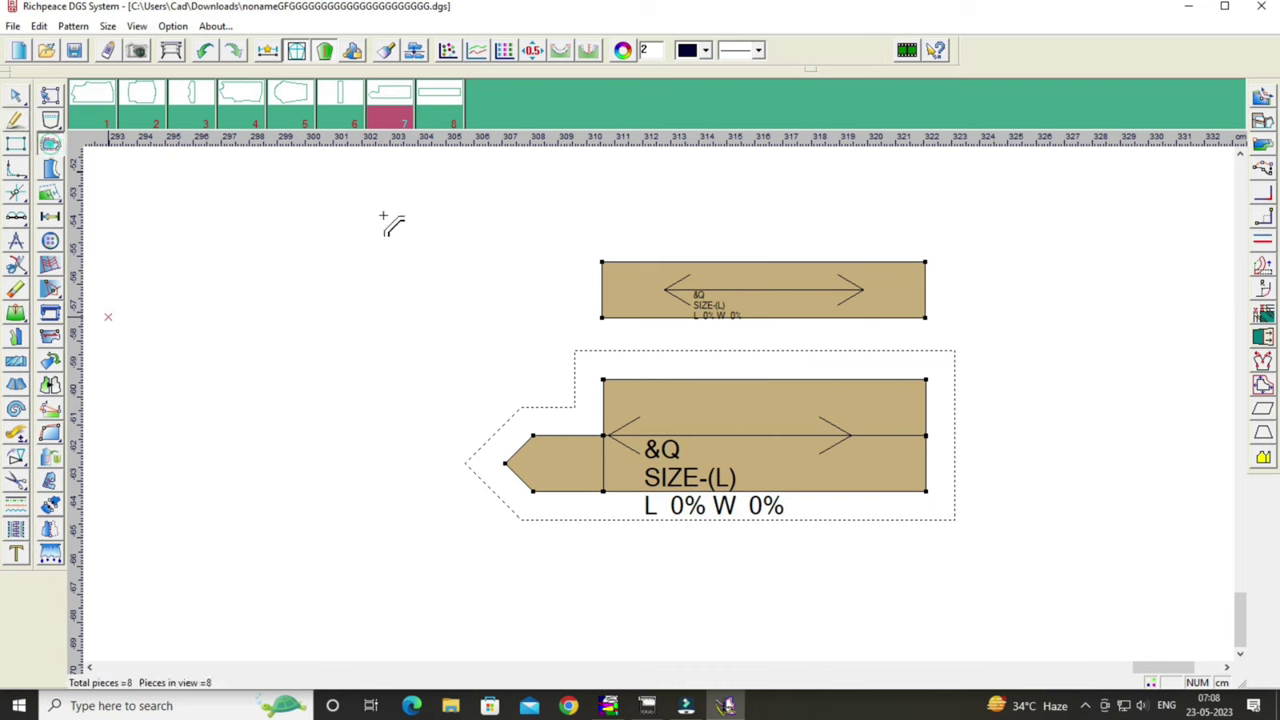
left_click(937, 322)
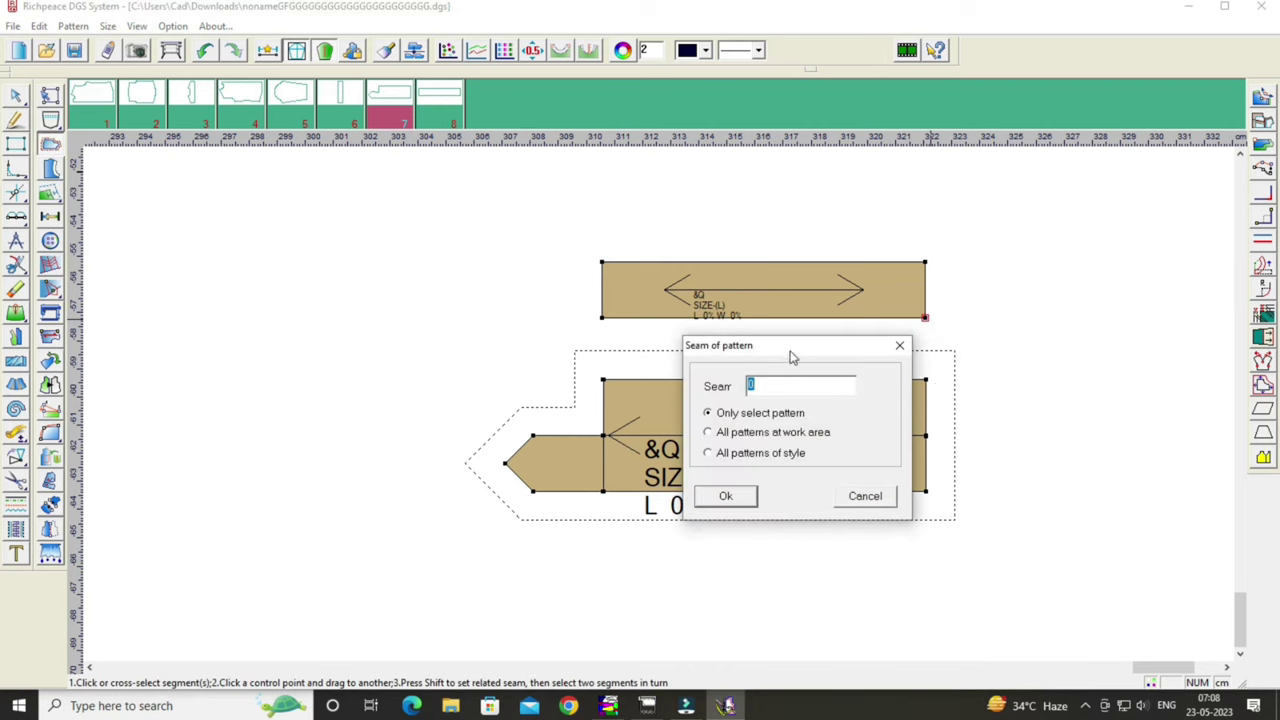
left_click_drag(790, 357, 1111, 270)
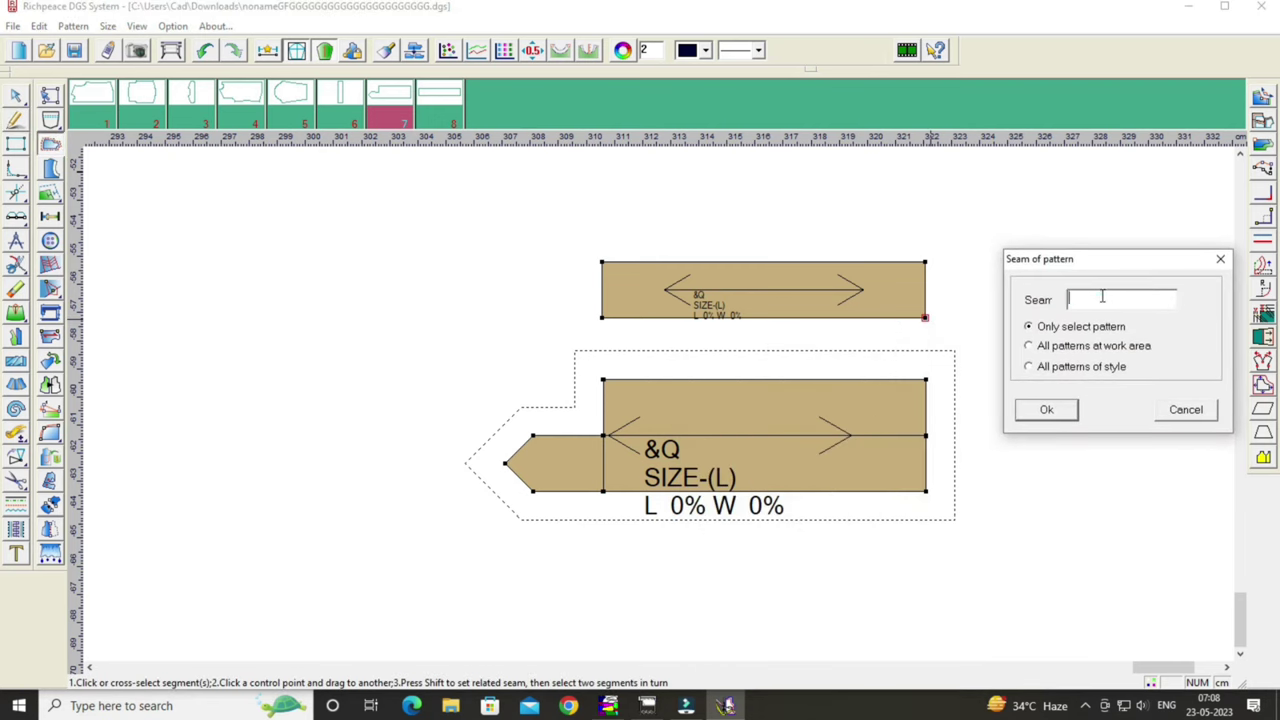
type("1")
left_click(1030, 418)
Reposition the strip piece slightly lower.
right_click(200, 328)
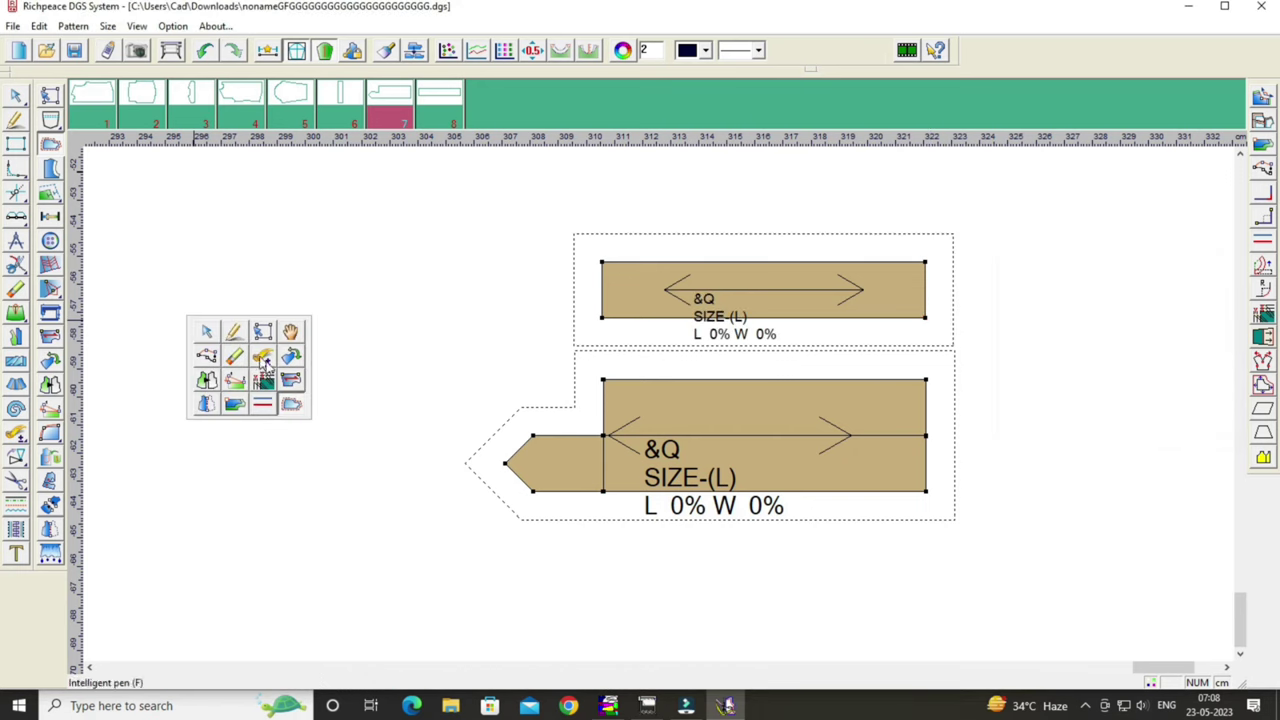
left_click(290, 332)
left_click(714, 296)
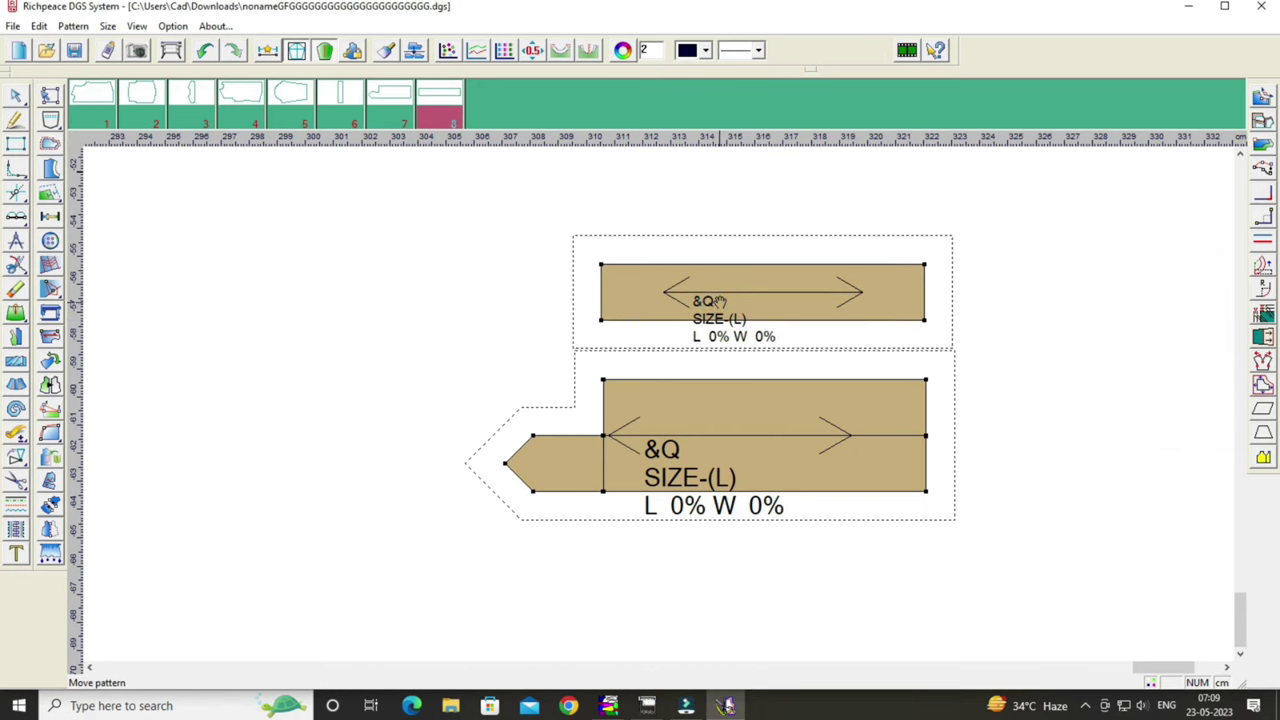
left_click(720, 303)
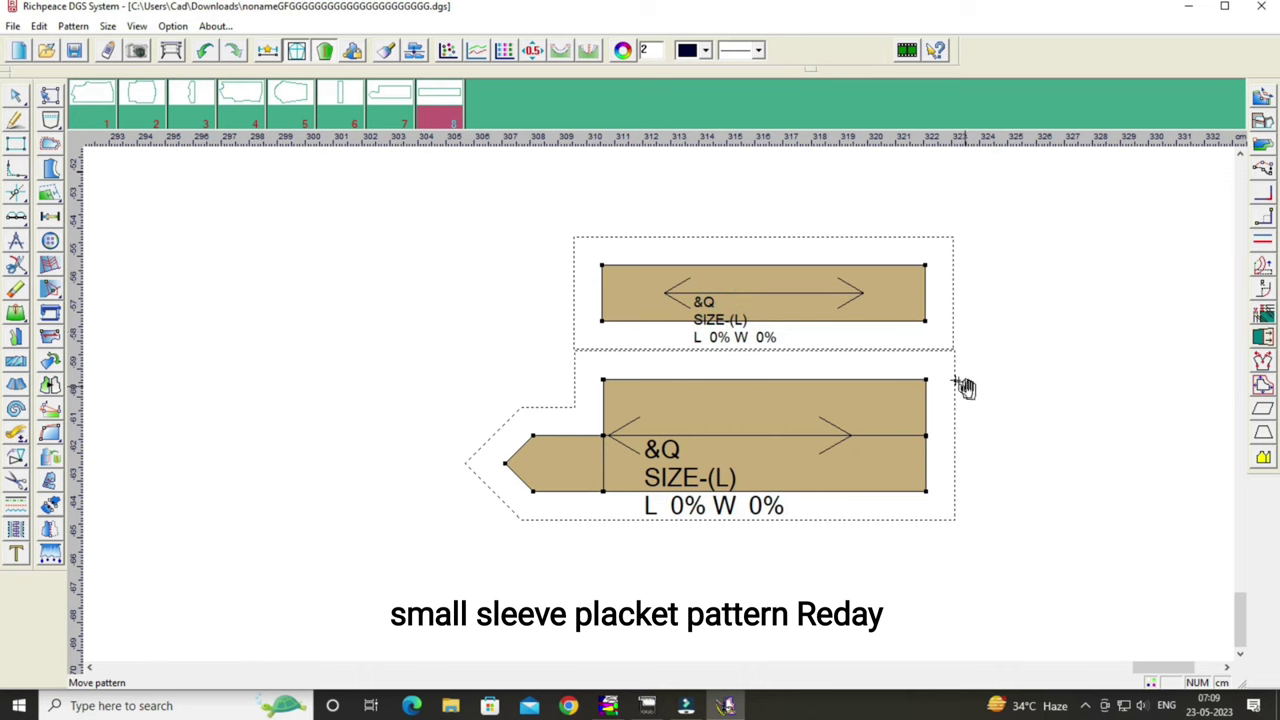
Gather the placket pieces together beside the sleeve.
scroll(668, 410, "down", 2)
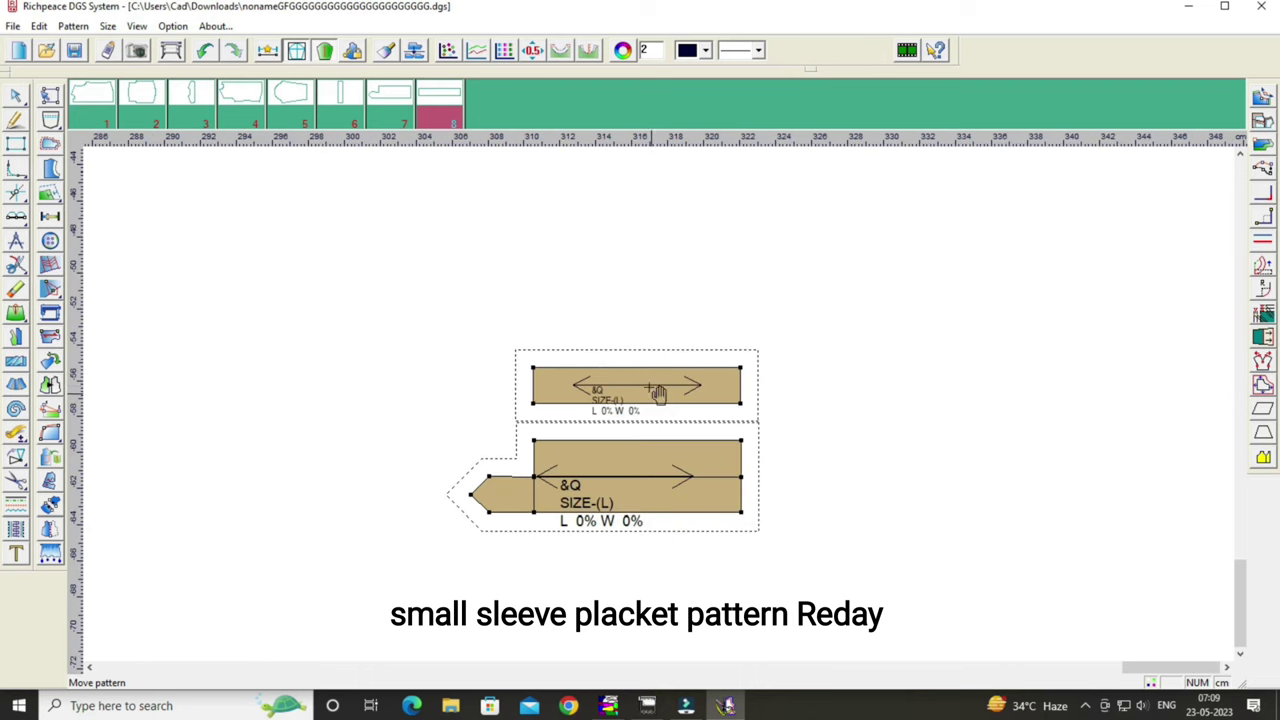
scroll(658, 393, "down", 1)
scroll(658, 393, "down", 1)
scroll(658, 395, "down", 1)
left_click_drag(653, 402, 733, 305)
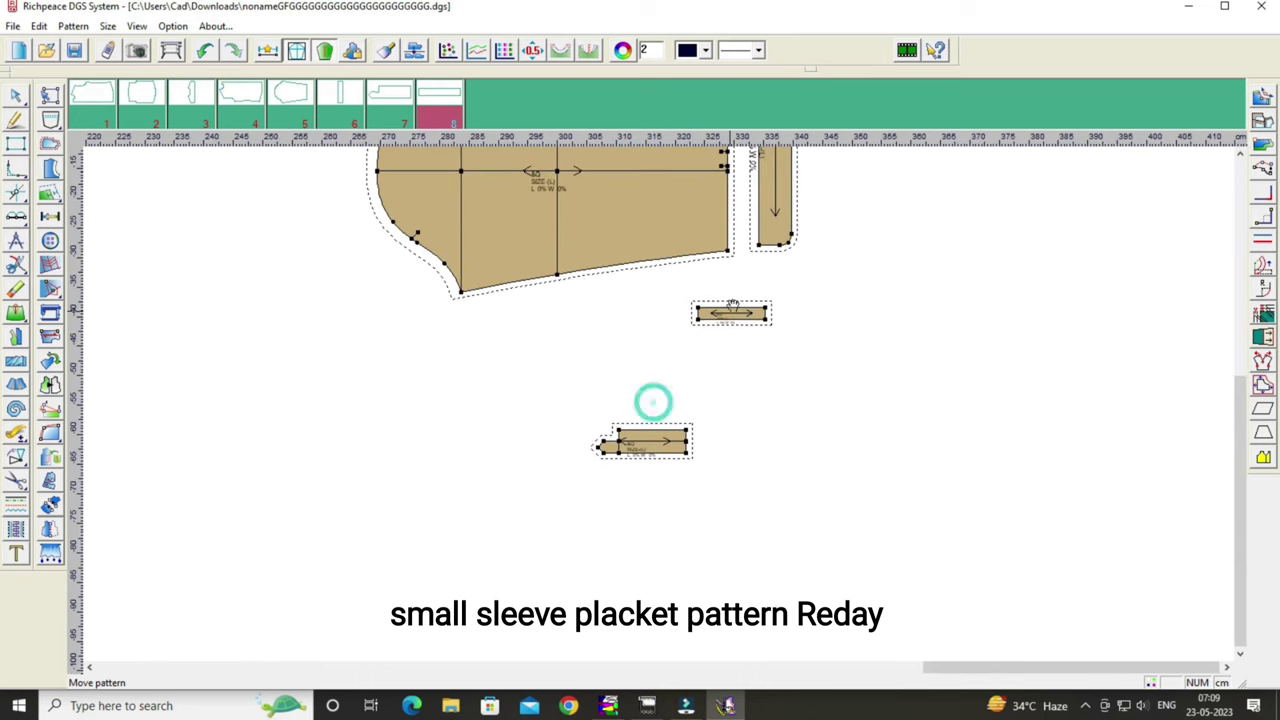
mouse_move(620, 446)
left_mouse_down()
mouse_move(725, 340)
mouse_move(730, 308)
left_mouse_up()
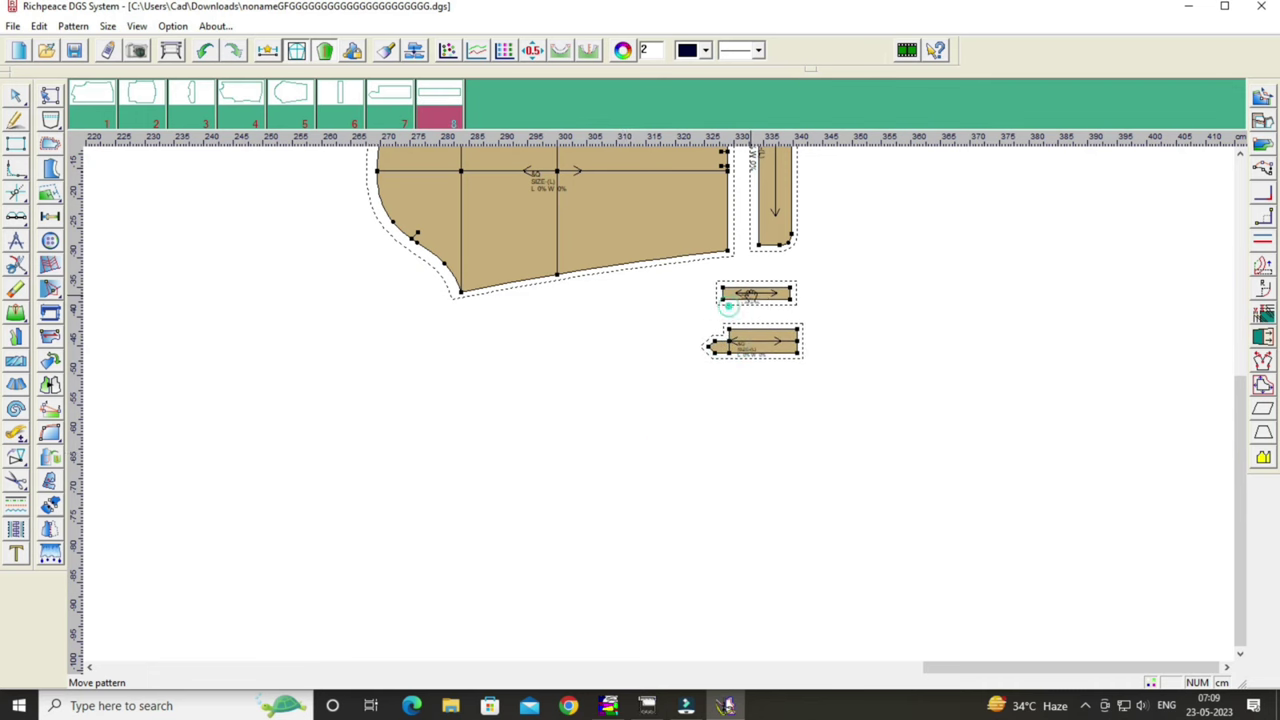
scroll(666, 400, "up", 1)
scroll(659, 380, "up", 1)
scroll(665, 410, "up", 1)
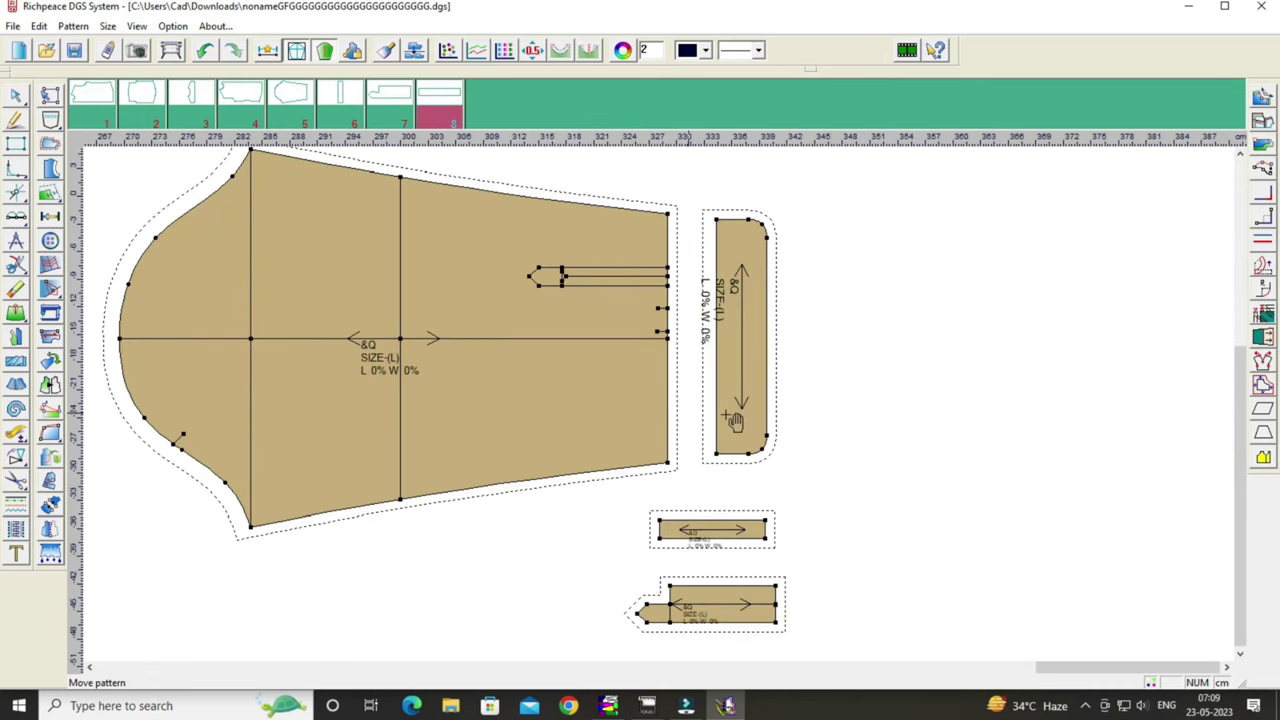
left_click_drag(747, 543, 737, 509)
left_click_drag(734, 604, 713, 556)
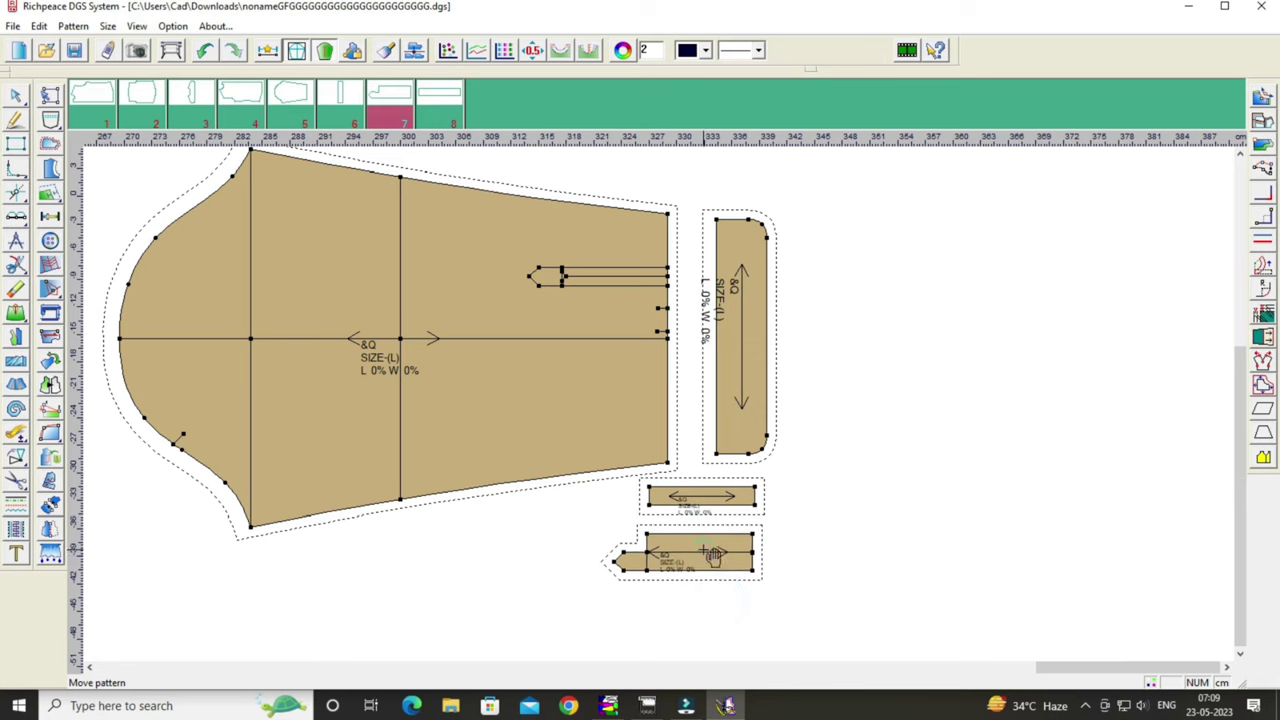
Cut the placket's pointed end off as new piece 9.
left_click(16, 480)
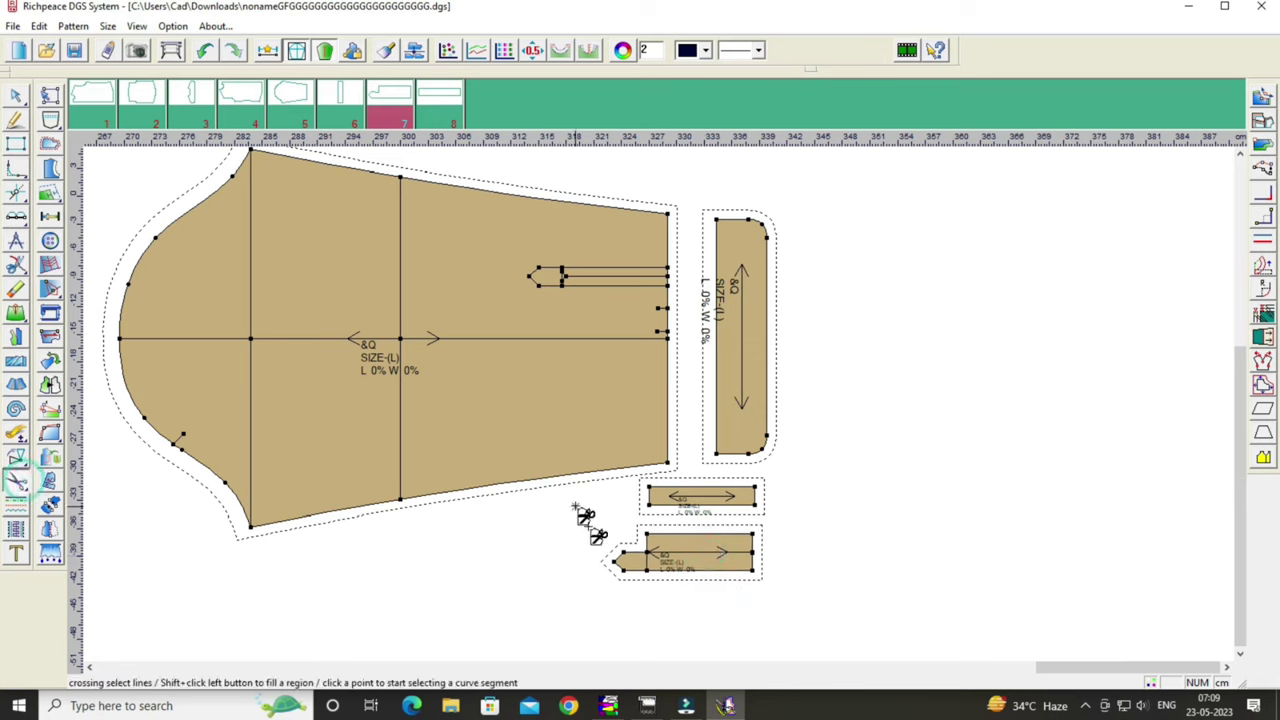
left_click(662, 568)
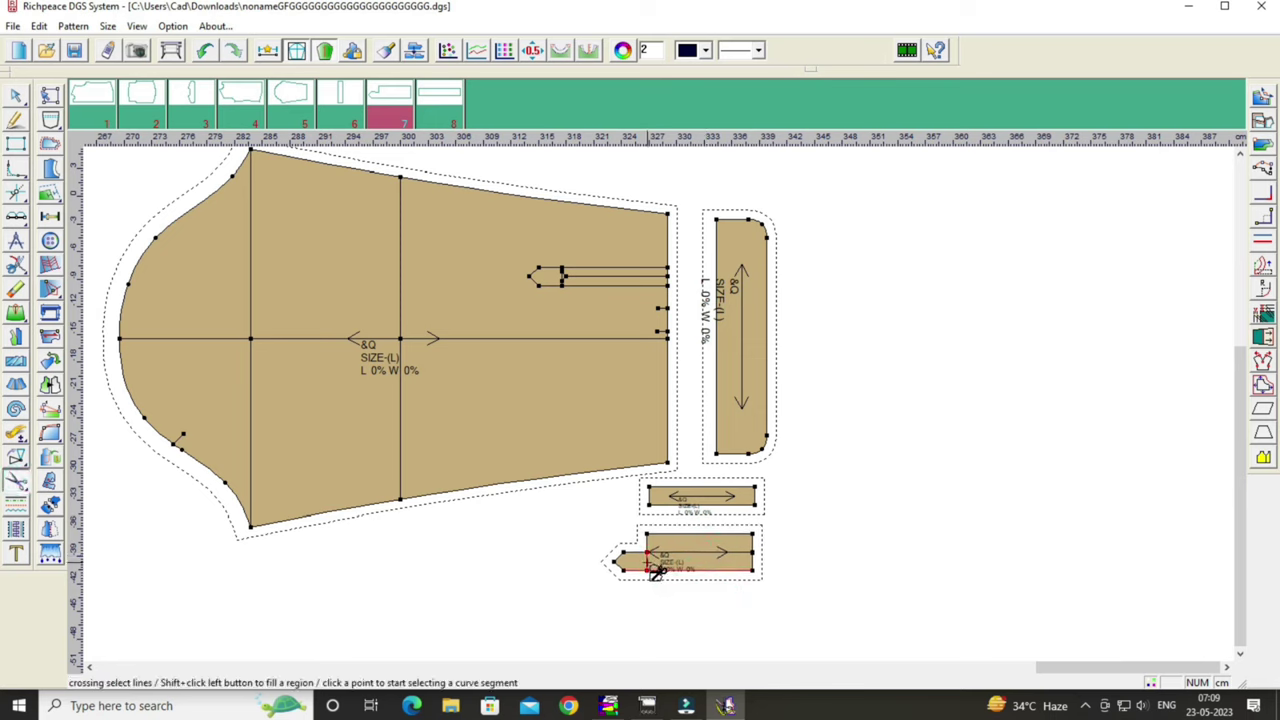
left_click(634, 557)
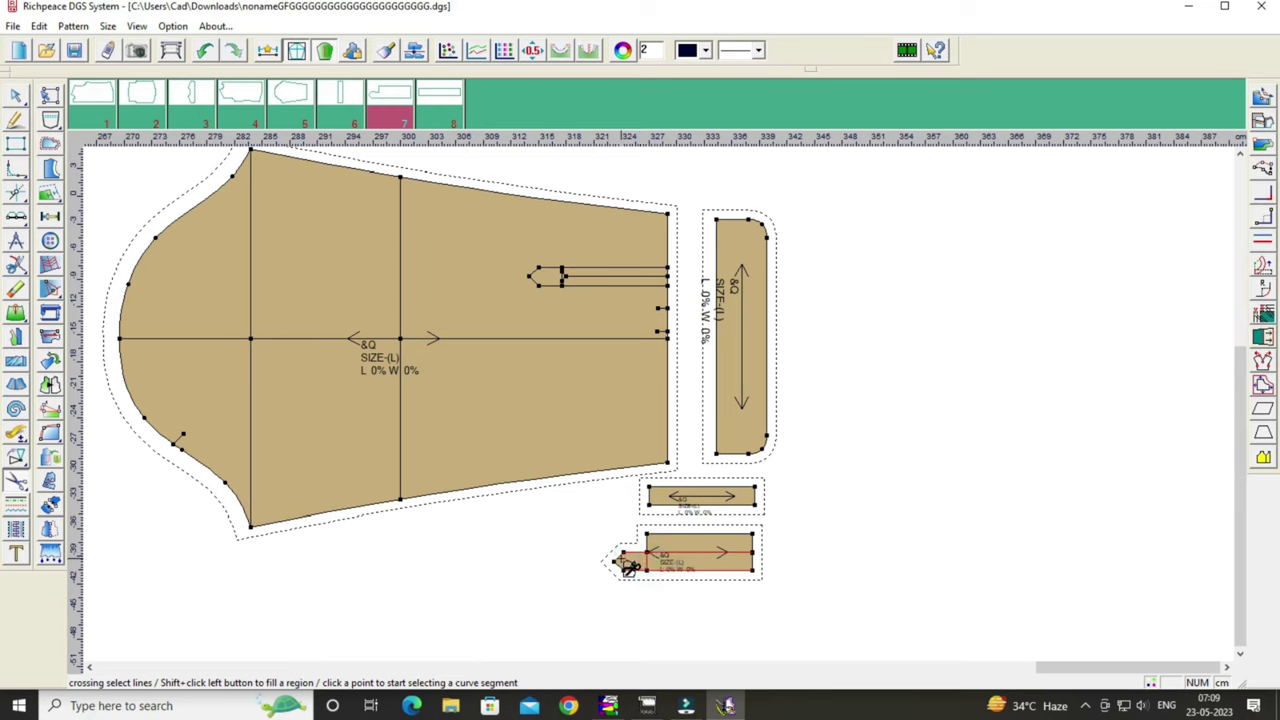
left_click(620, 568, "shift")
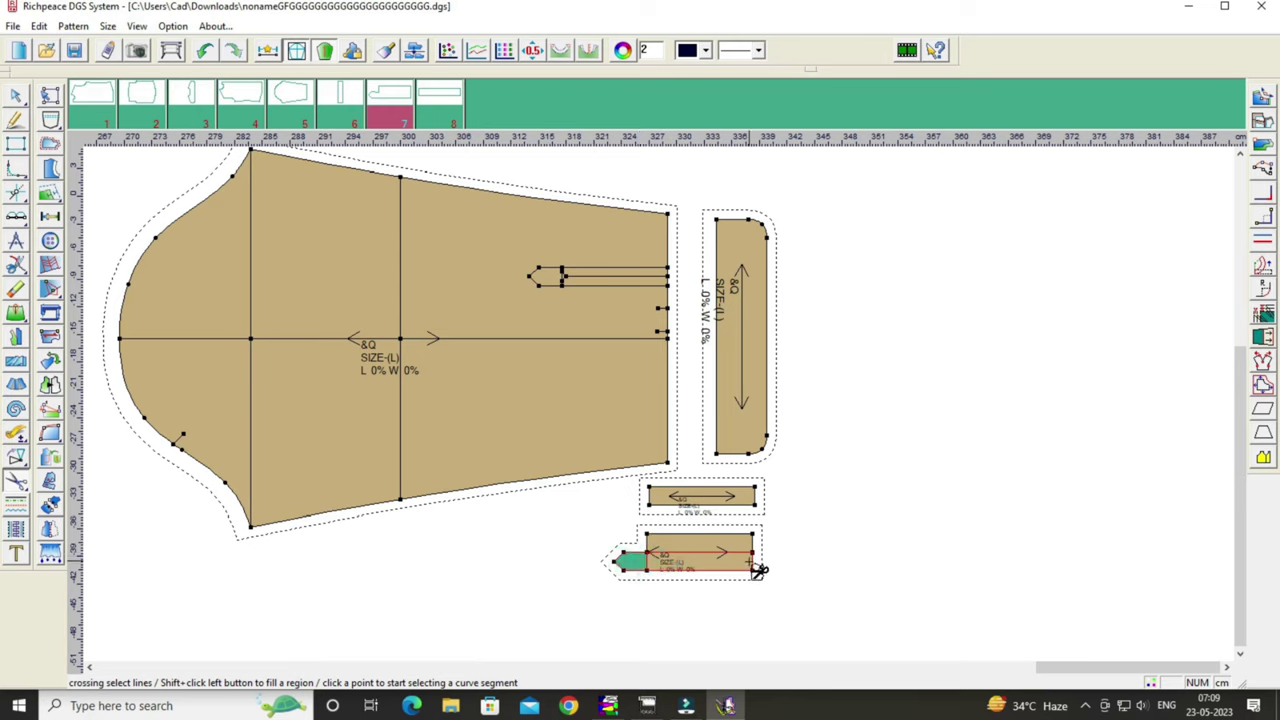
right_click(848, 530)
Lower the pointed placket and place piece 9 to the right of the plackets.
left_click(945, 535)
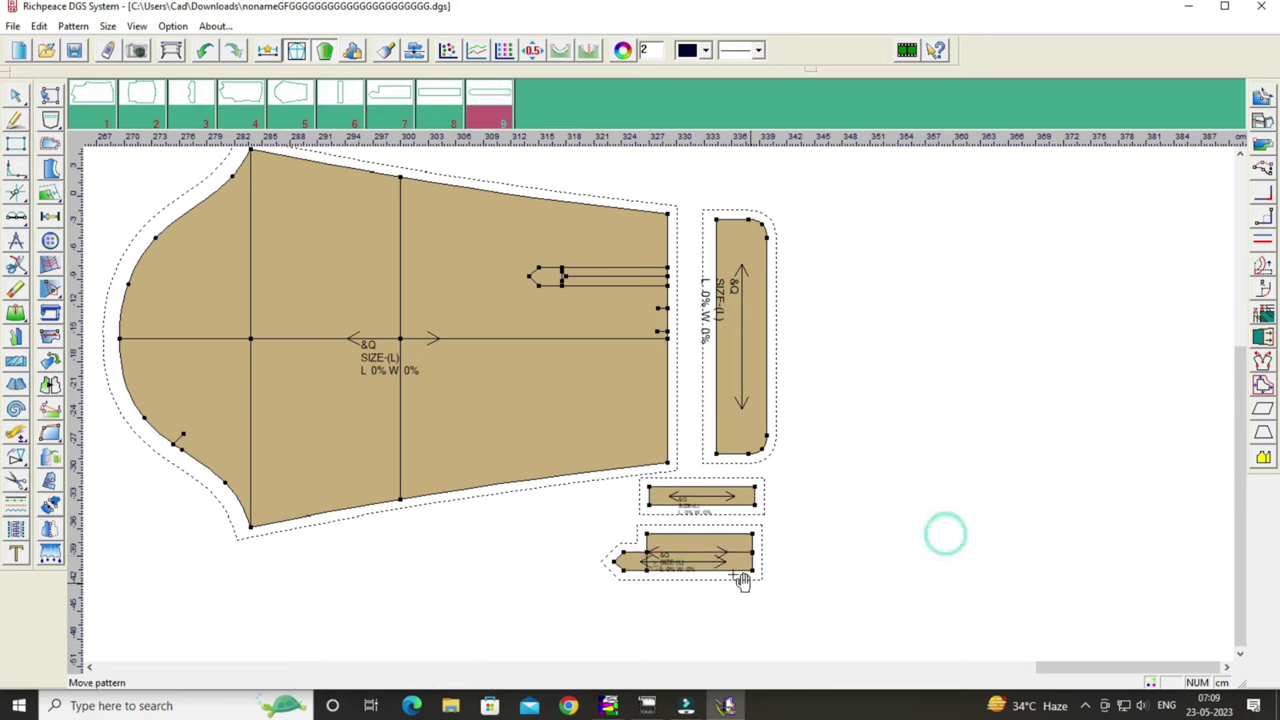
left_click(729, 571)
left_click(722, 600)
left_click(760, 566)
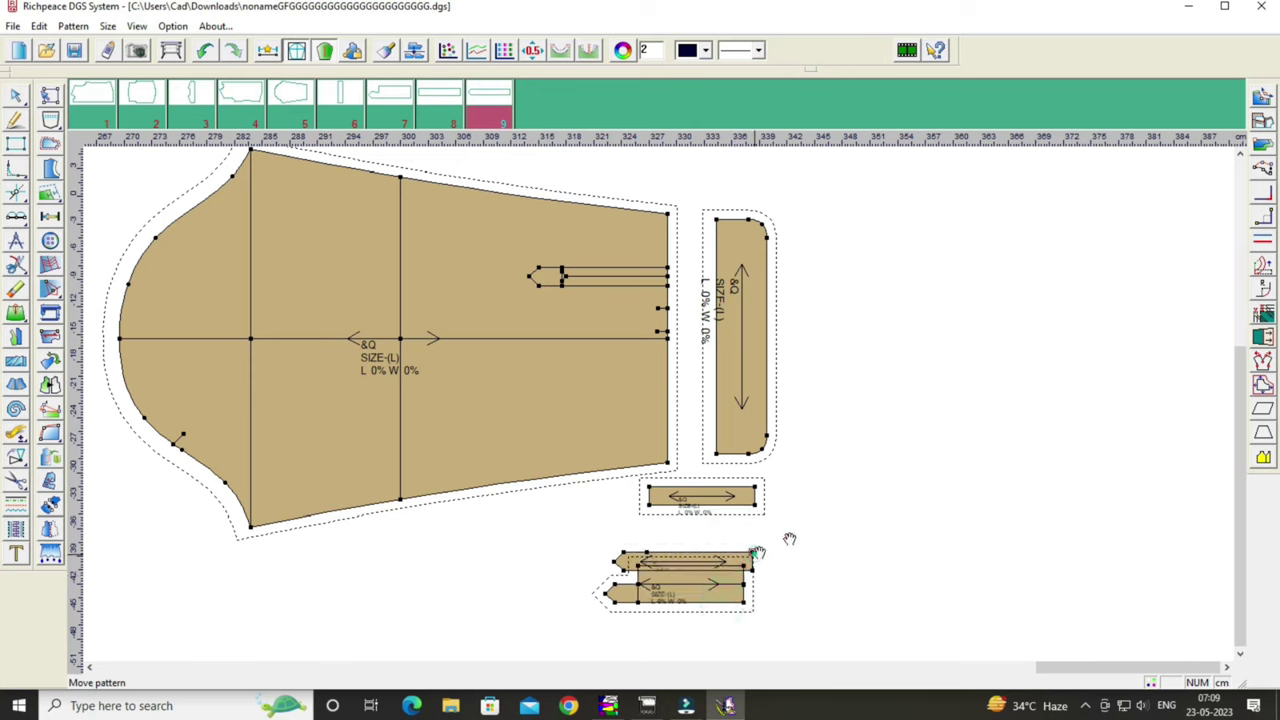
left_click(925, 517)
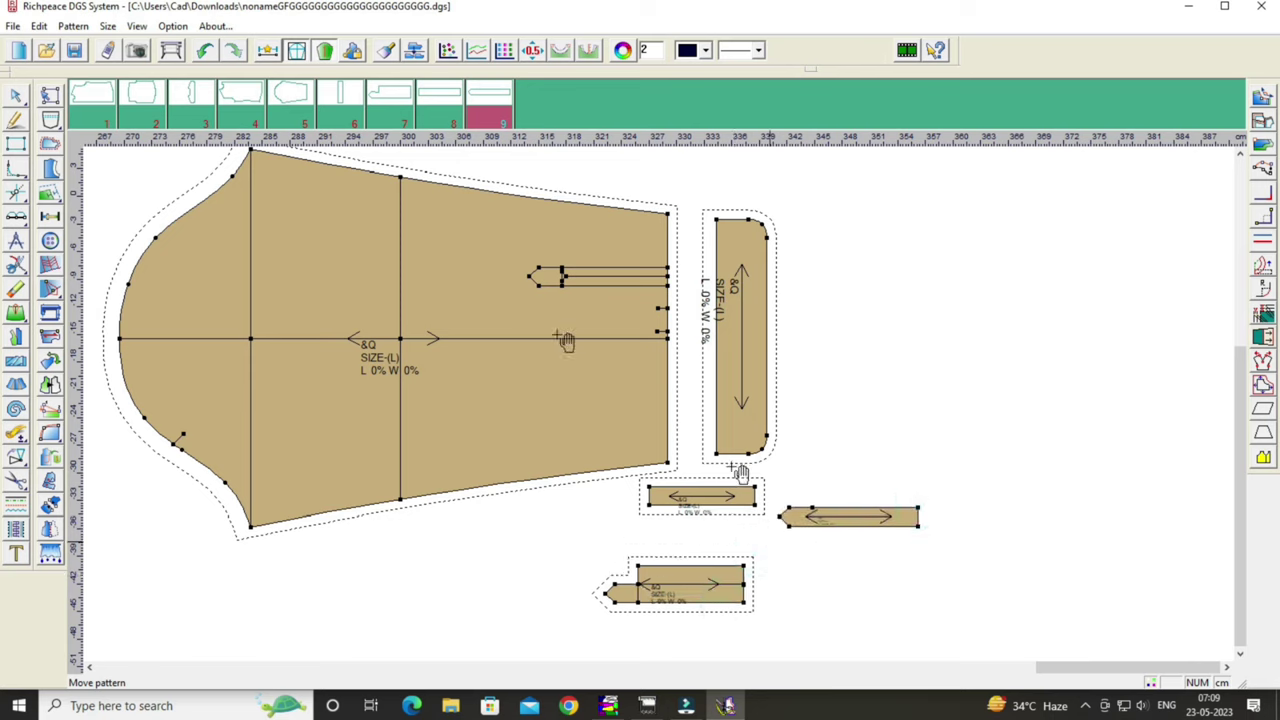
left_click(17, 119)
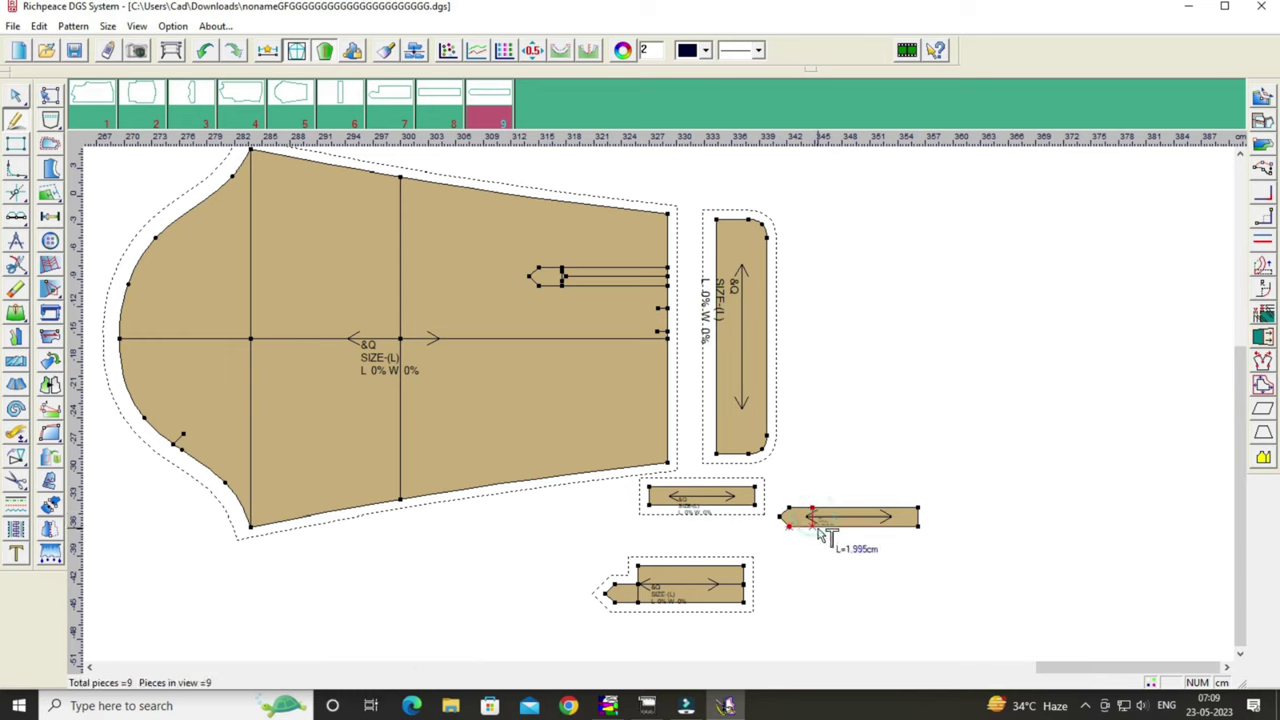
Move the pointed placket piece slightly higher.
right_click(895, 432)
left_click(997, 460)
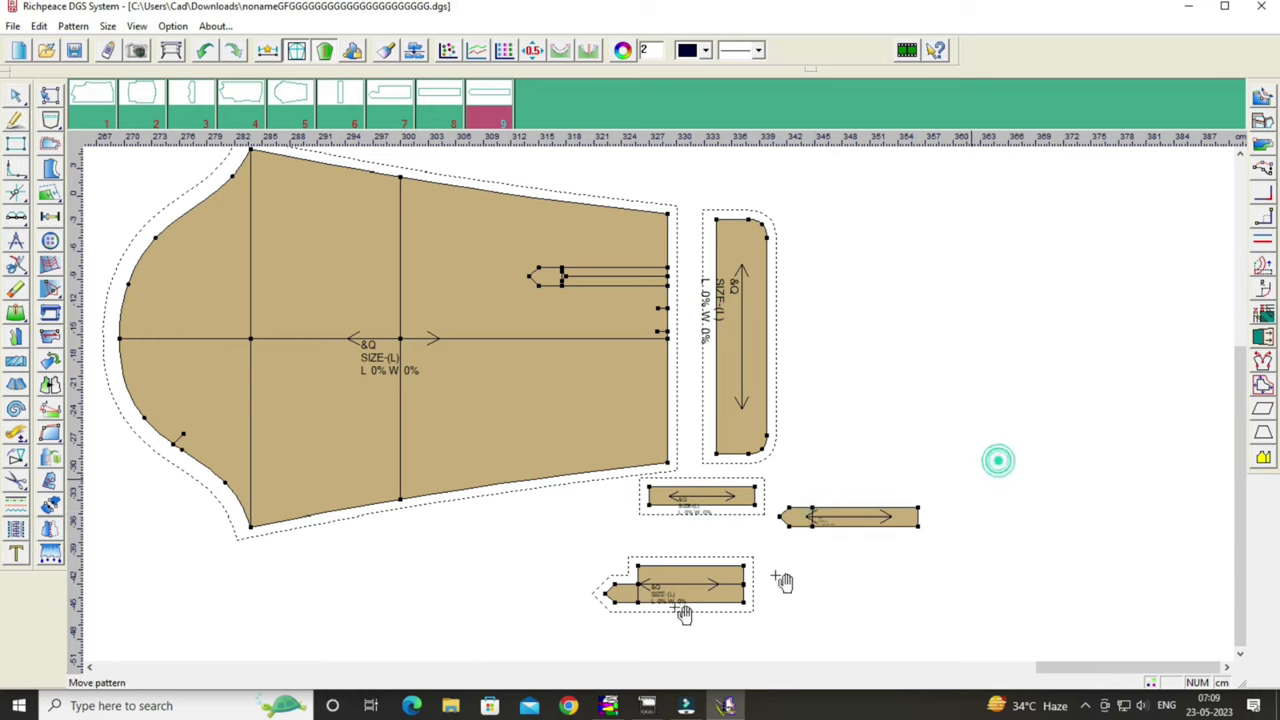
left_click(683, 614)
left_click(690, 576)
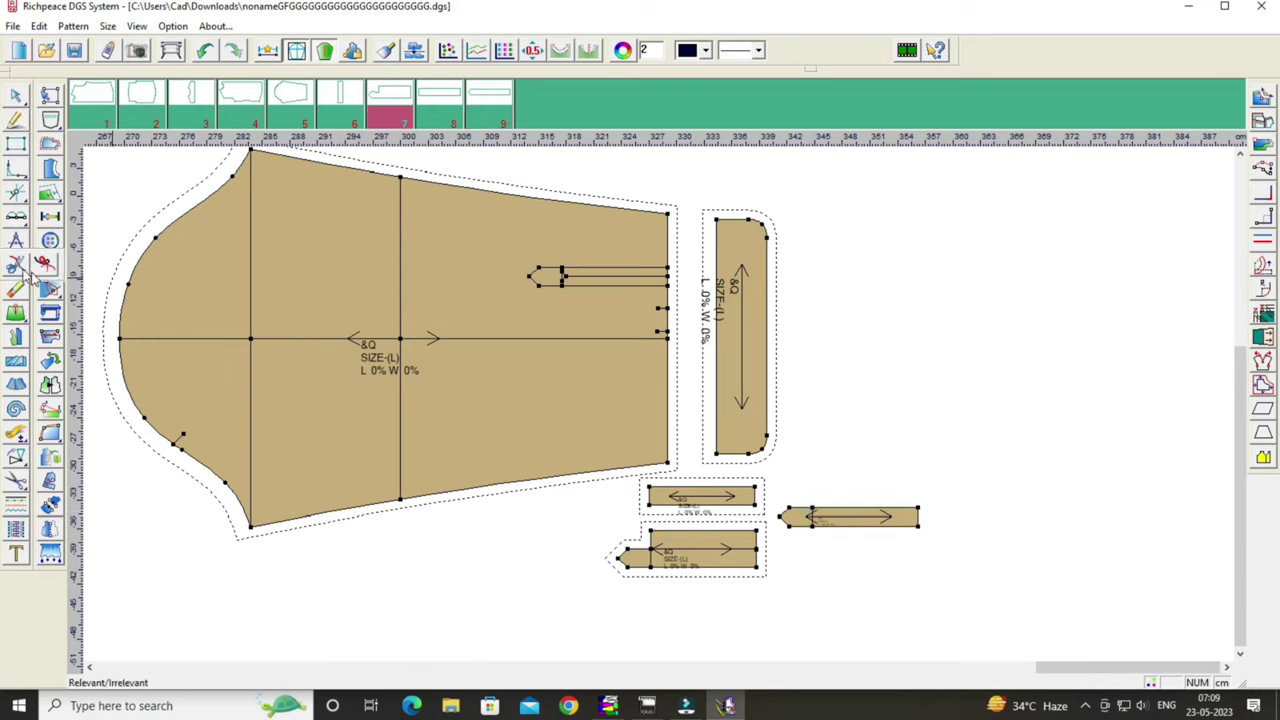
Add a seam to the small strip's end with the Fold1 value cleared.
left_click(50, 143)
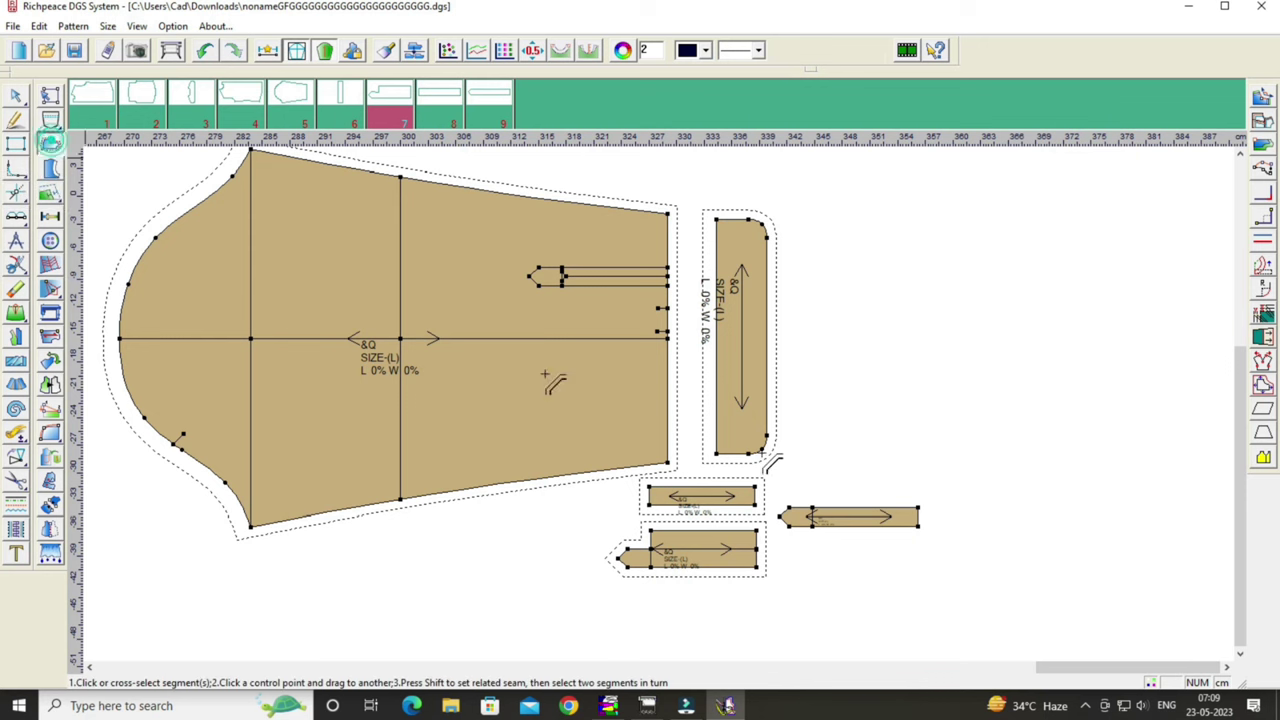
left_click(918, 518)
left_click_drag(728, 194, 466, 319)
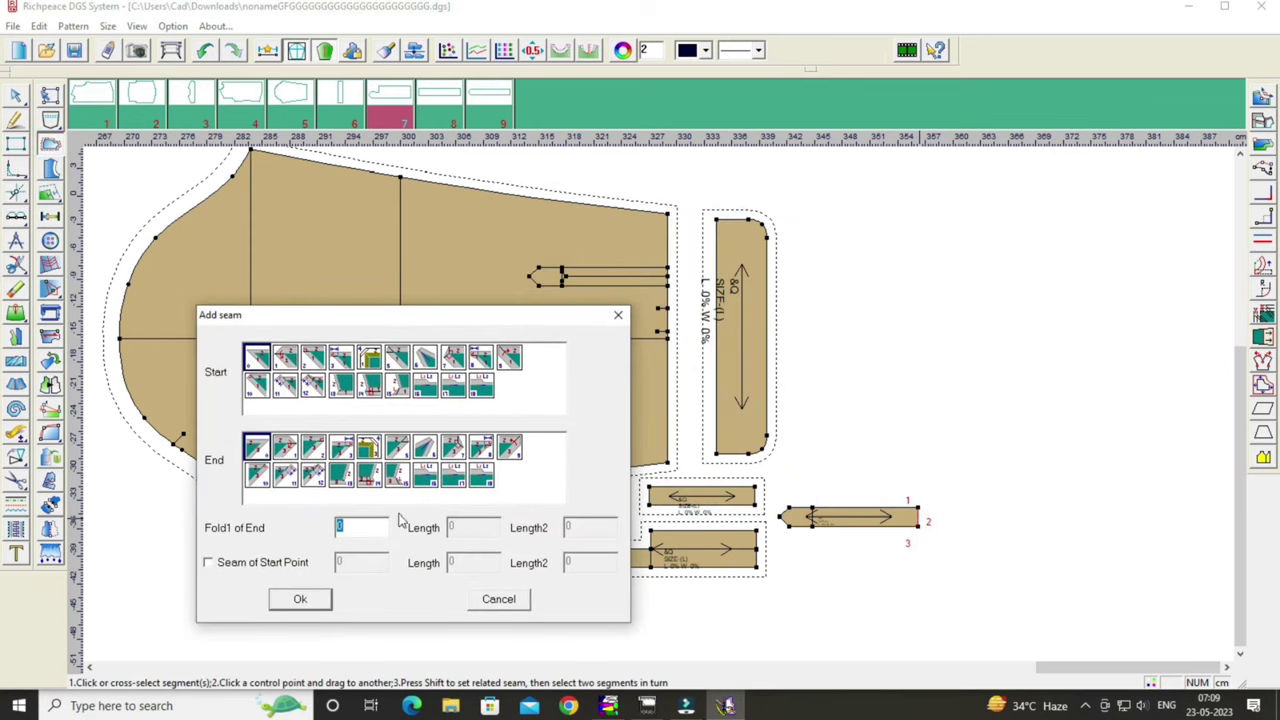
key("BackSpace")
left_click(325, 603)
Move the small strip below the other placket pieces.
right_click(1090, 455)
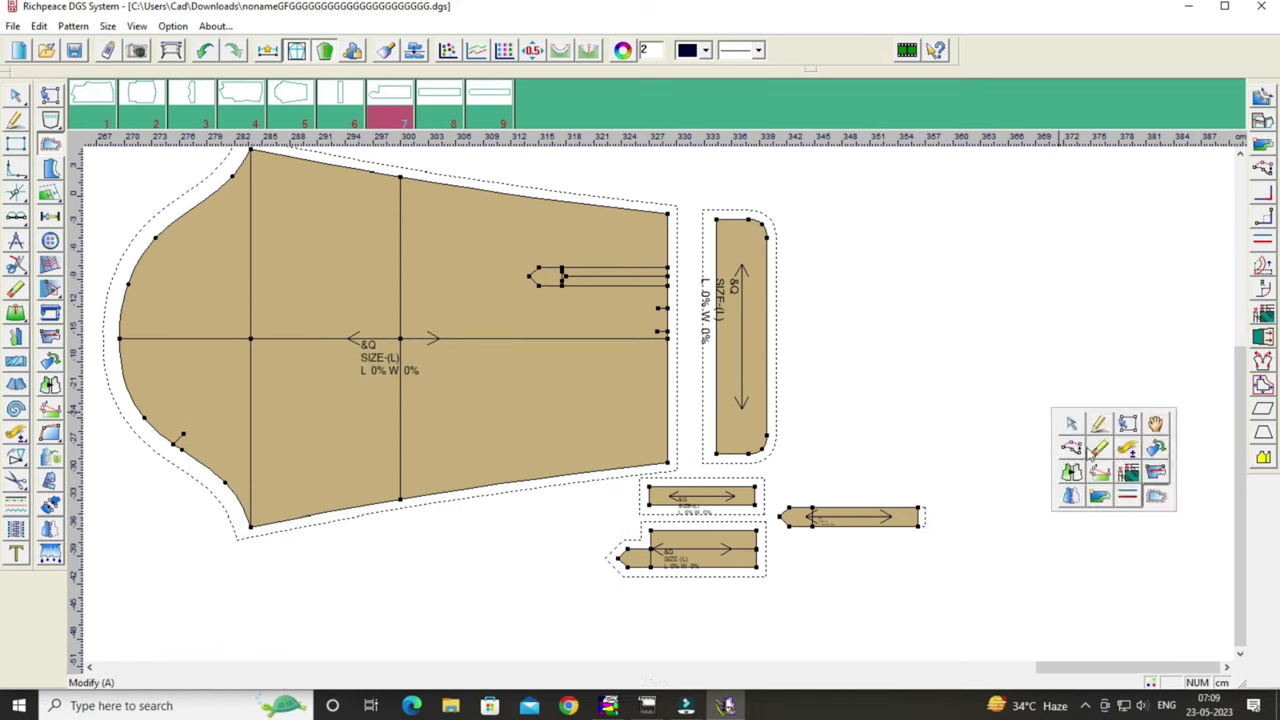
left_click(1158, 423)
left_click_drag(918, 517, 733, 603)
Place the sleeve below the body pieces with placket piece 6 beside it.
scroll(665, 410, "down", 2)
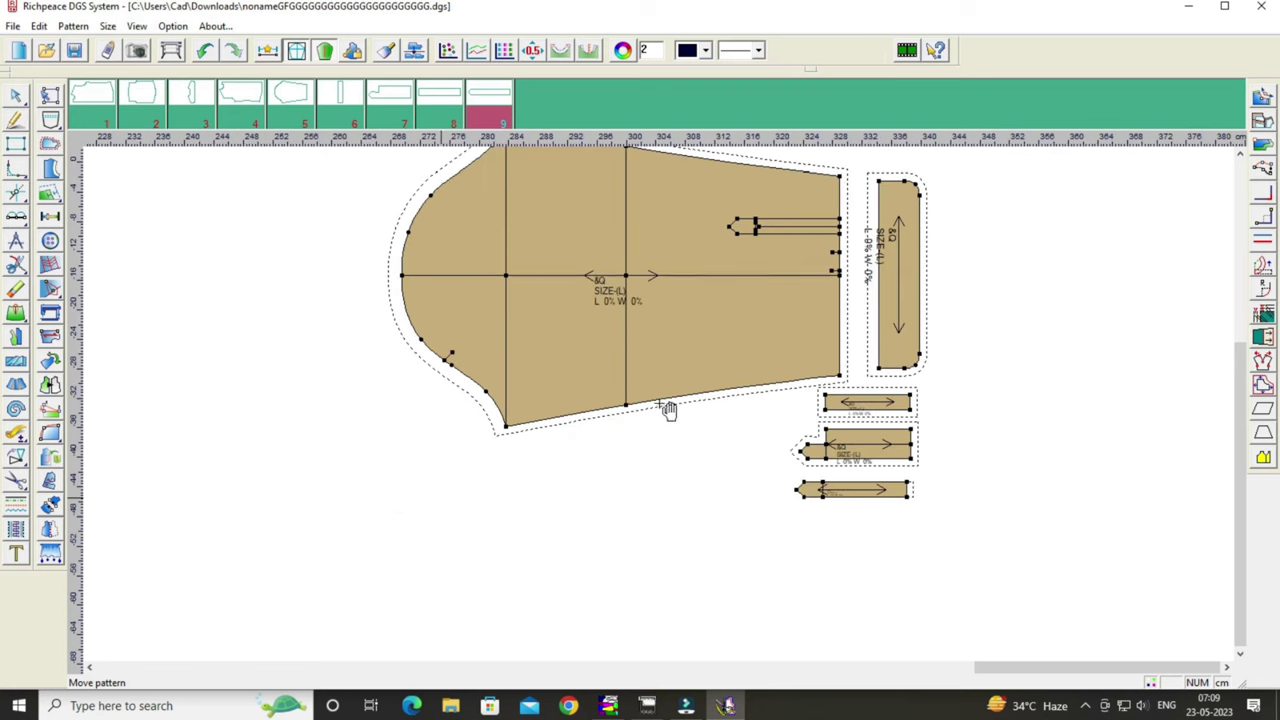
scroll(665, 410, "down", 2)
scroll(665, 410, "down", 2)
left_click(625, 385)
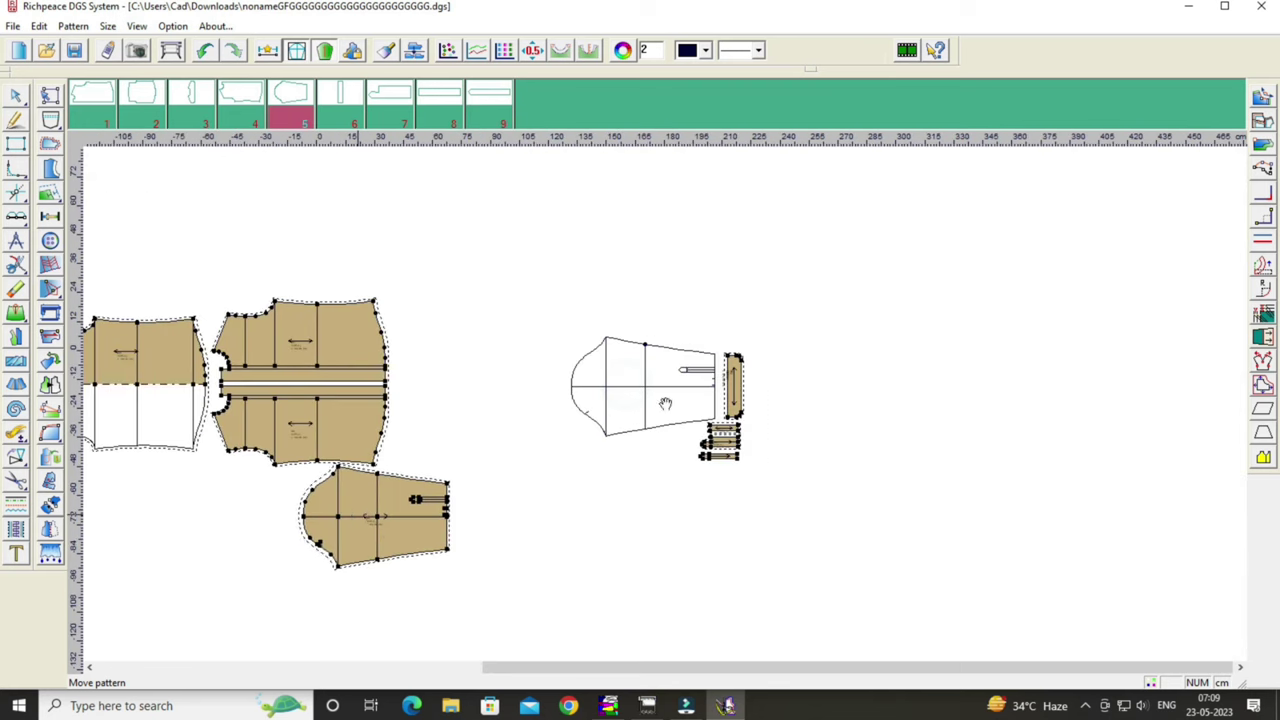
scroll(657, 406, "down", 2)
left_click(547, 358)
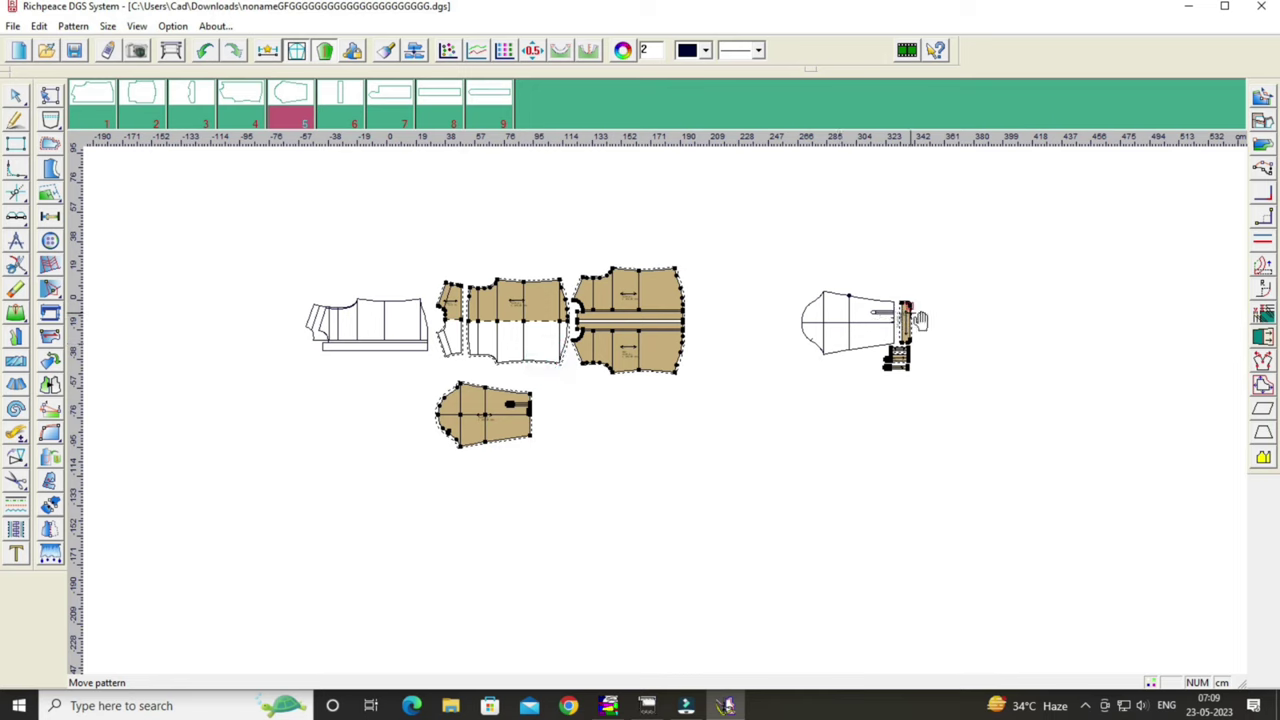
left_click(903, 311)
left_click(510, 403)
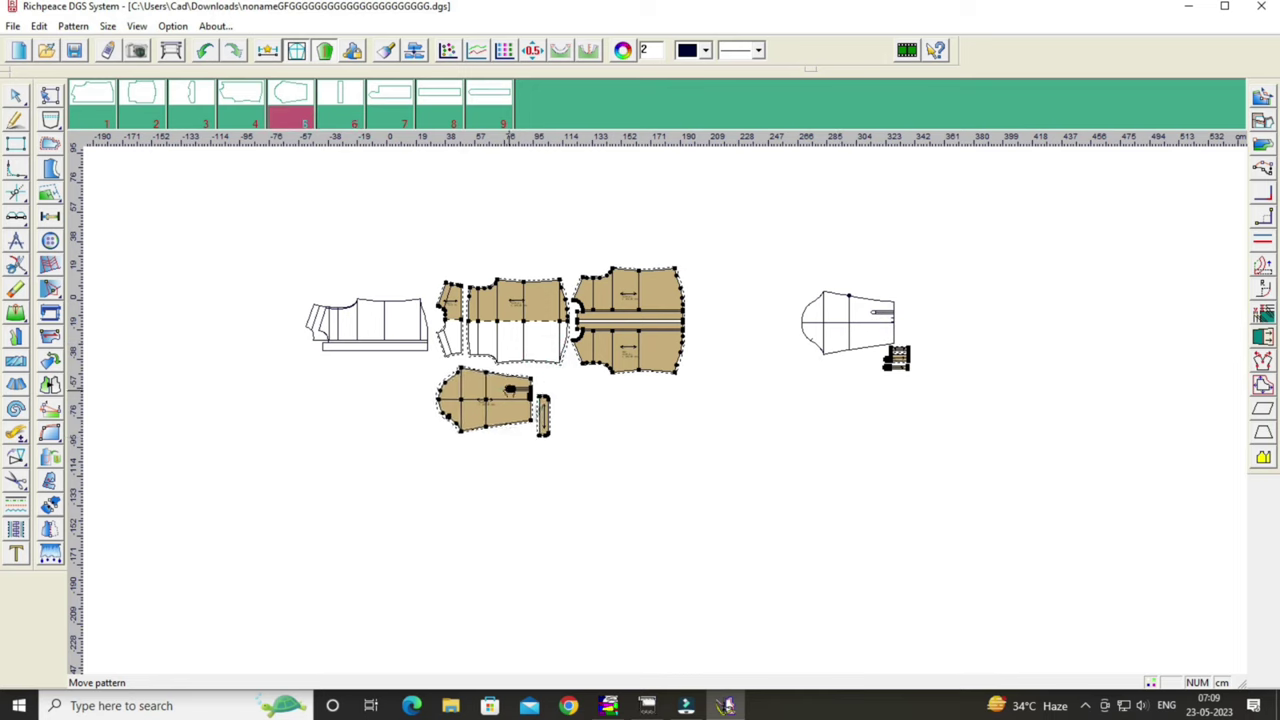
left_click(538, 416)
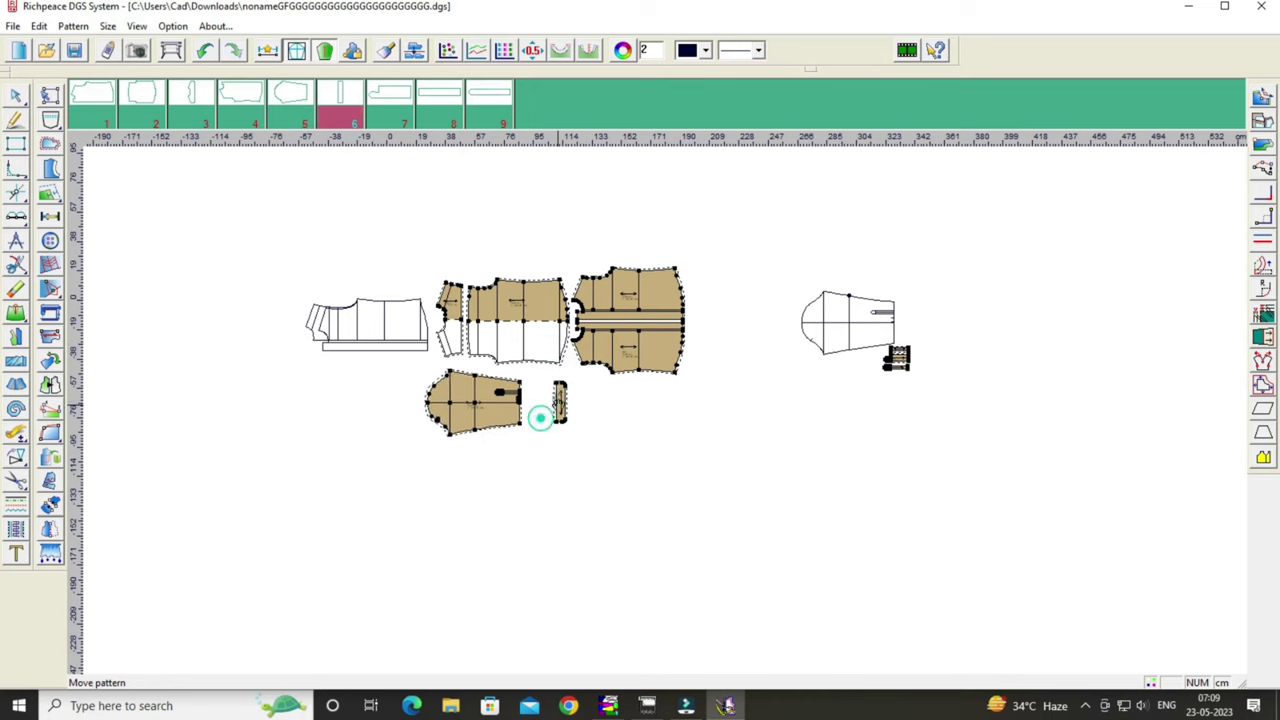
left_click(510, 410)
Stack the three small strips one below another beside the sleeve placket.
scroll(510, 410, "up", 1)
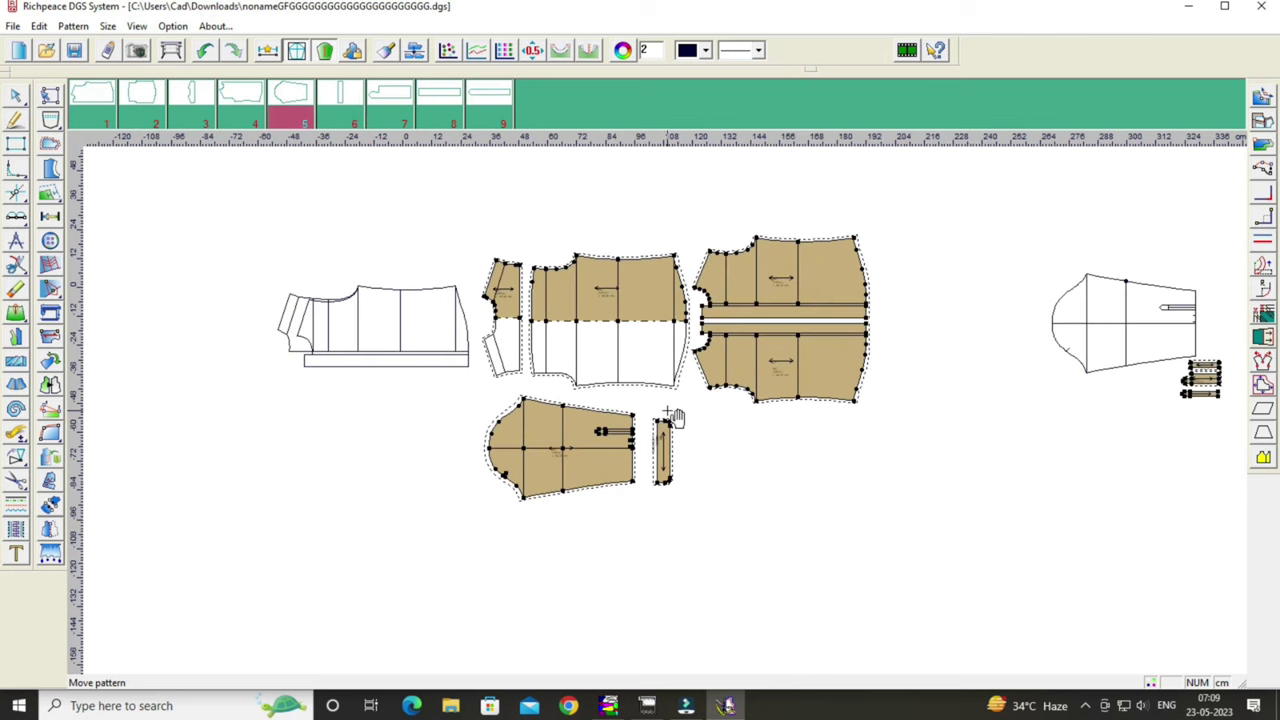
left_click(1204, 381)
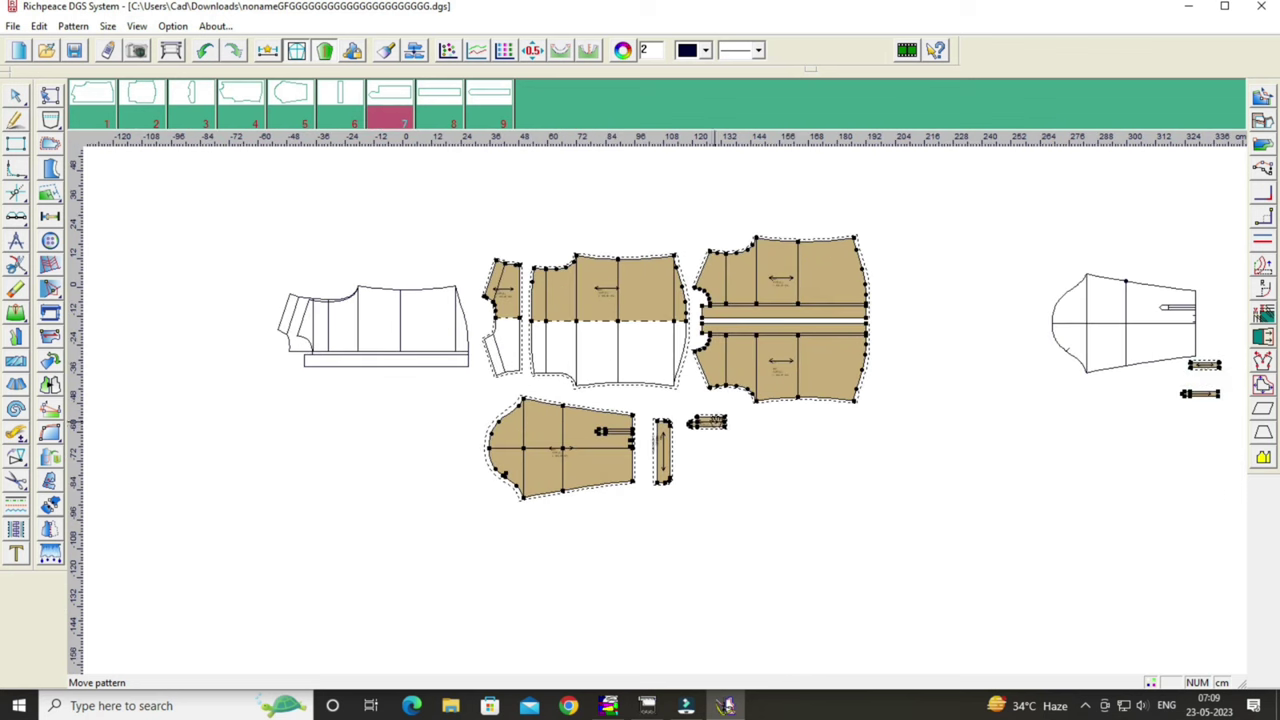
left_click(708, 421)
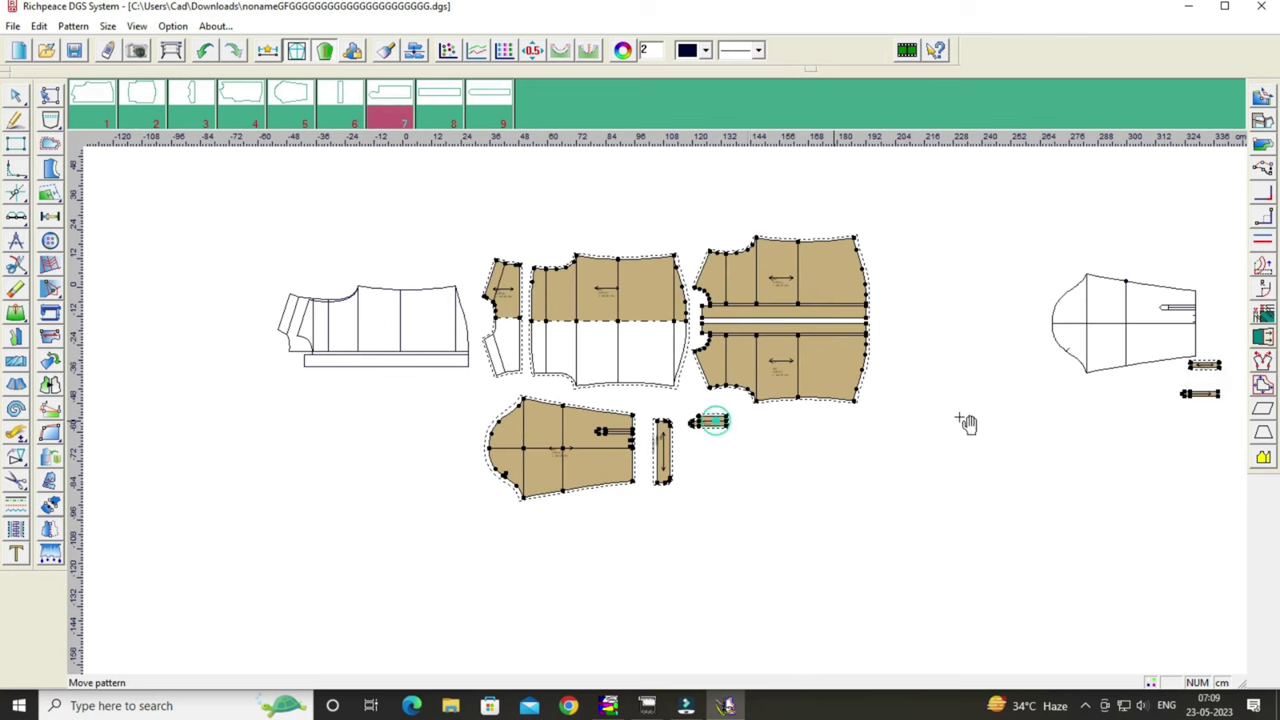
left_click(1190, 393)
left_click(697, 447)
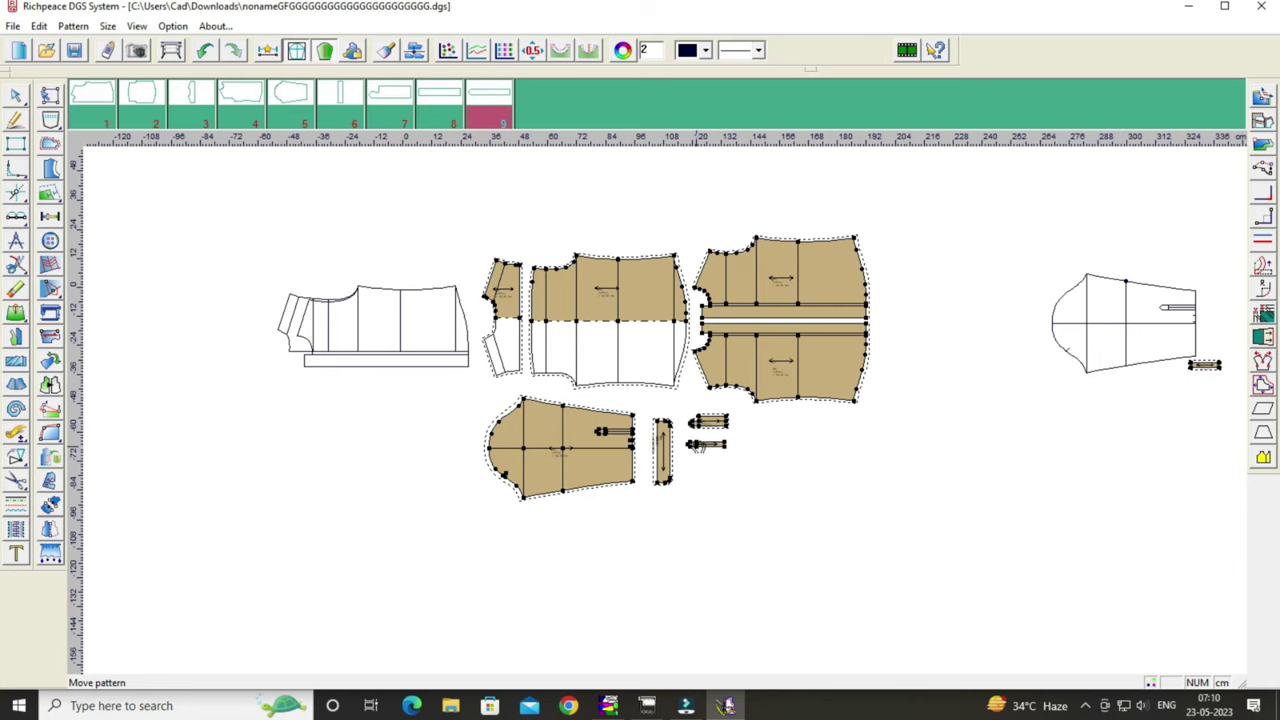
left_click(1206, 365)
left_click(719, 470)
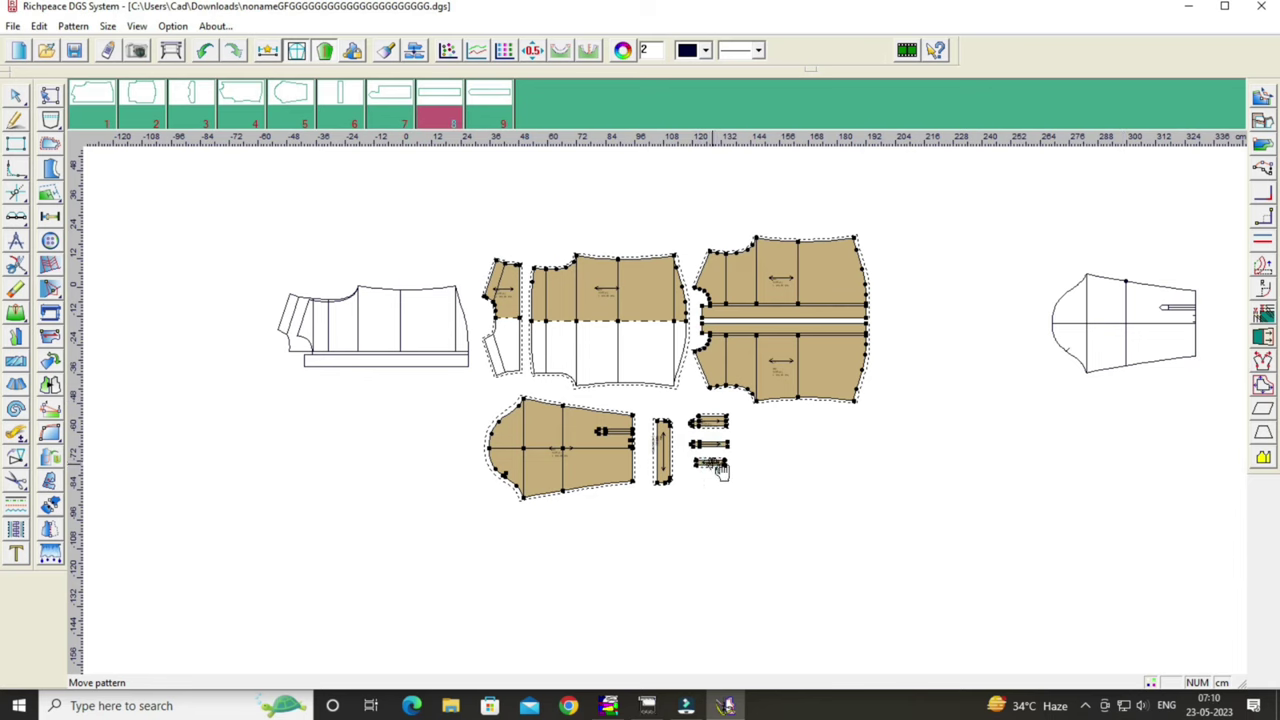
scroll(780, 417, "up", 2)
scroll(694, 412, "down", 1)
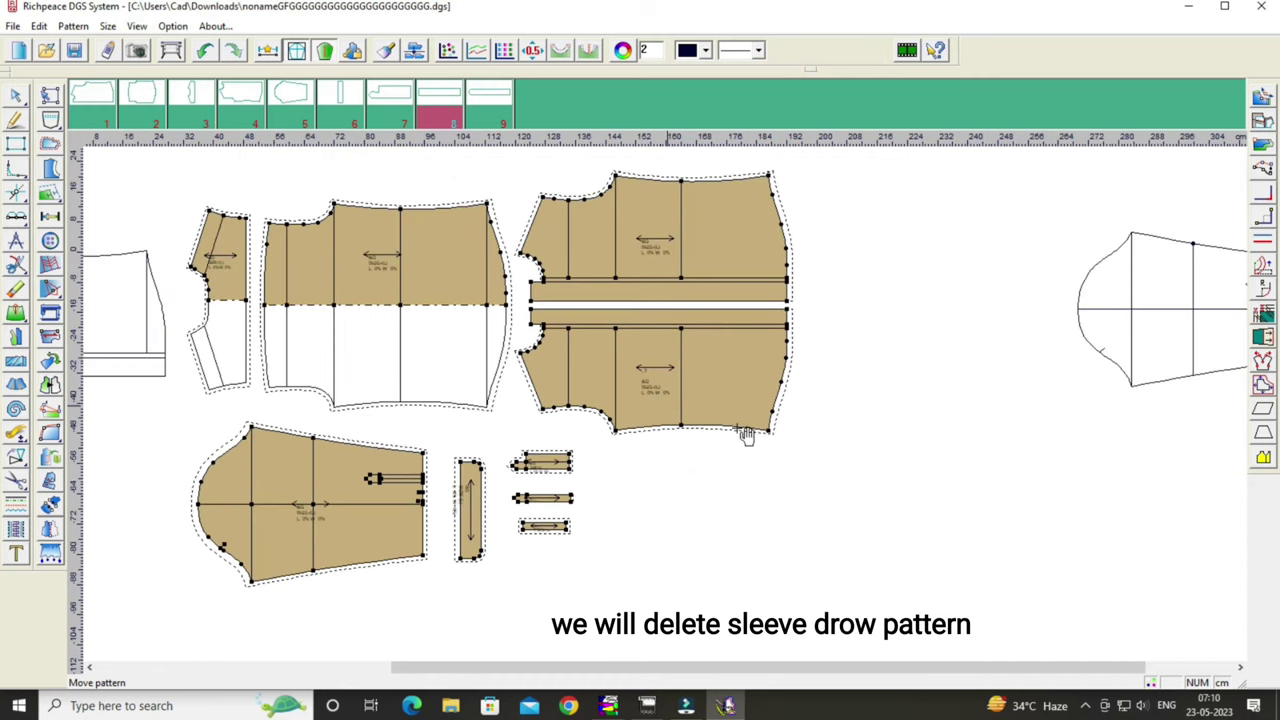
scroll(700, 385, "down", 1)
Delete the leftover sleeve outline.
left_click(16, 288)
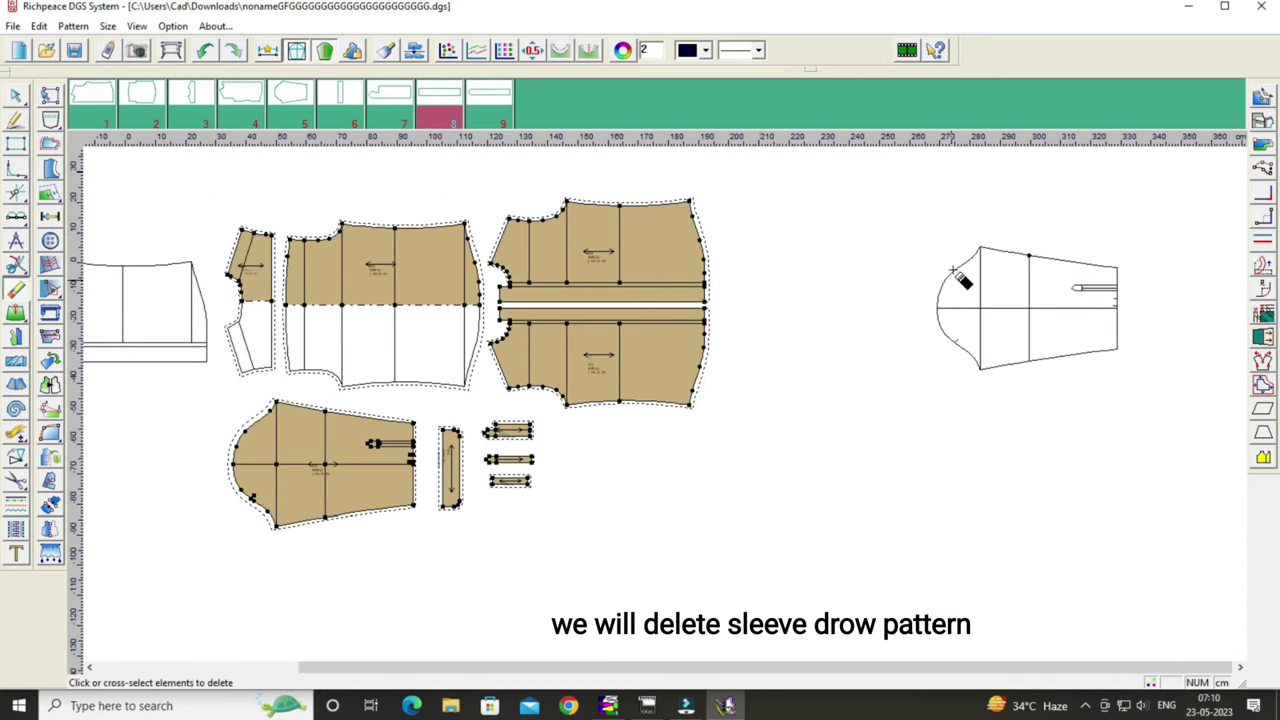
left_click_drag(920, 211, 1185, 420)
right_click(872, 292)
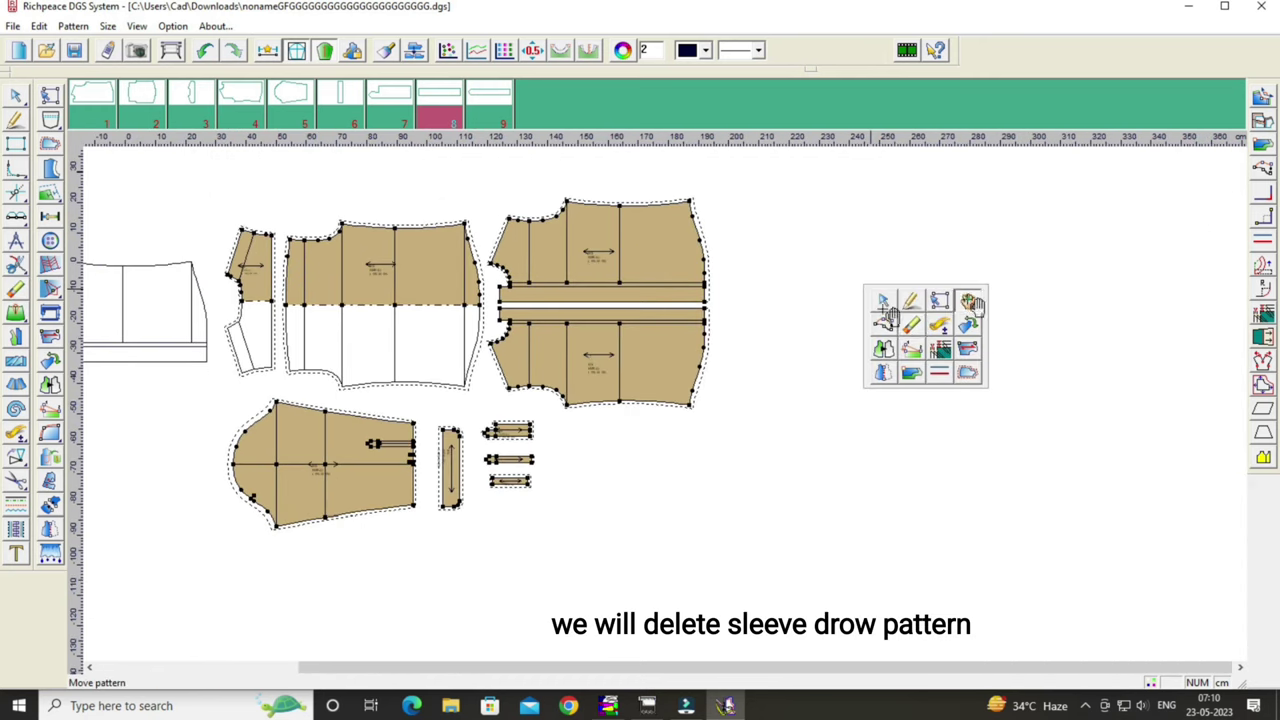
left_click(940, 302)
Nudge the front, back, side and bodice pieces into tidy positions.
scroll(672, 408, "up", 1)
middle_click_drag(810, 501, 666, 410)
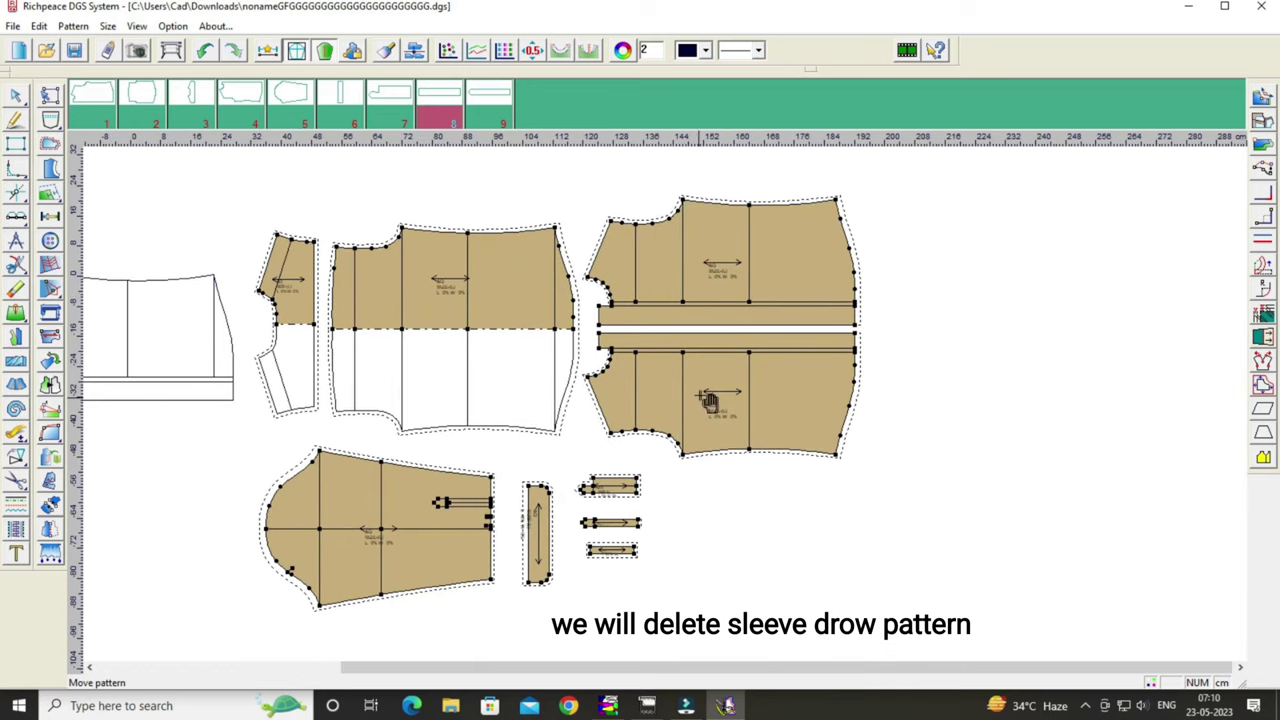
left_click_drag(707, 403, 719, 427)
left_click_drag(748, 286, 763, 305)
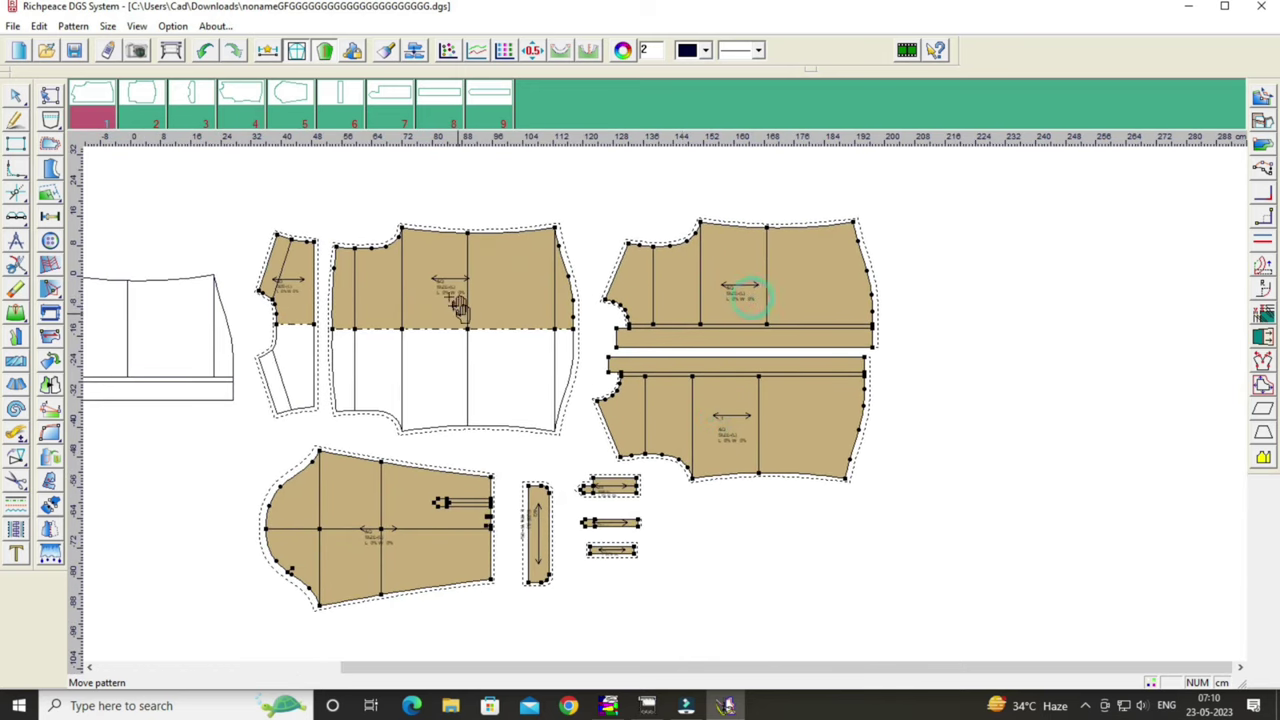
left_click_drag(459, 308, 465, 318)
left_click_drag(303, 324, 305, 340)
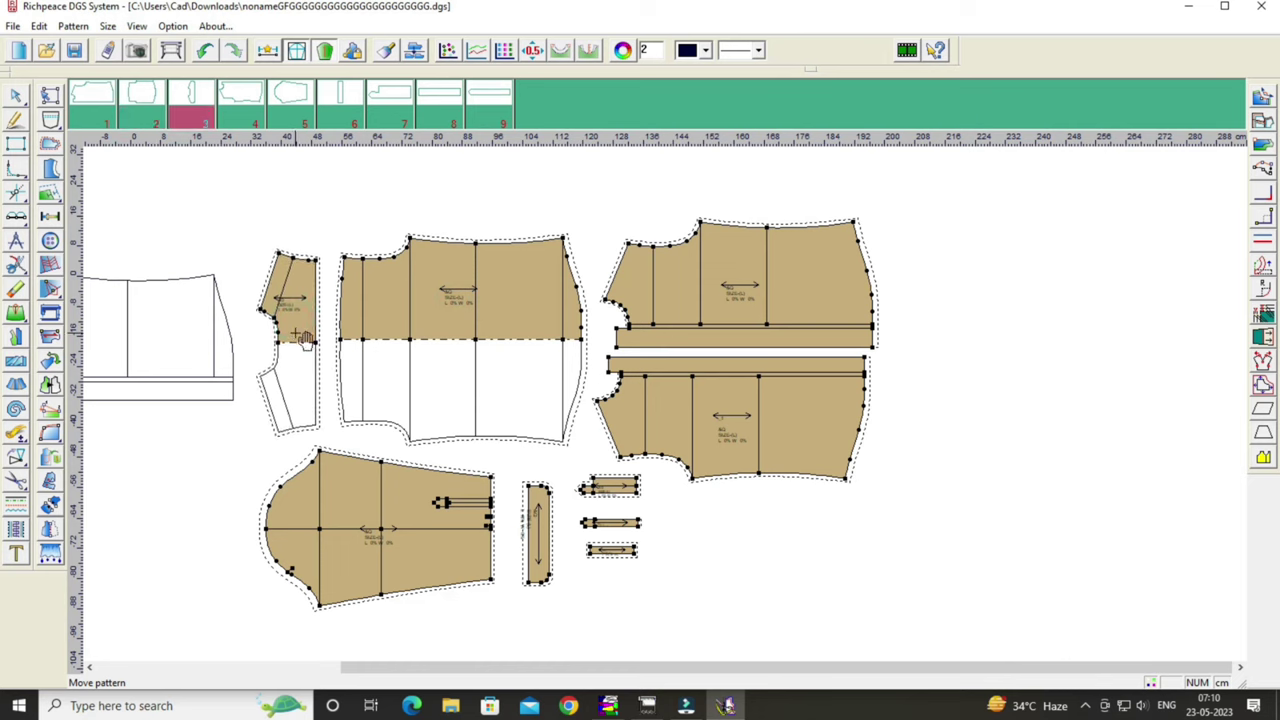
left_click_drag(672, 326, 660, 328)
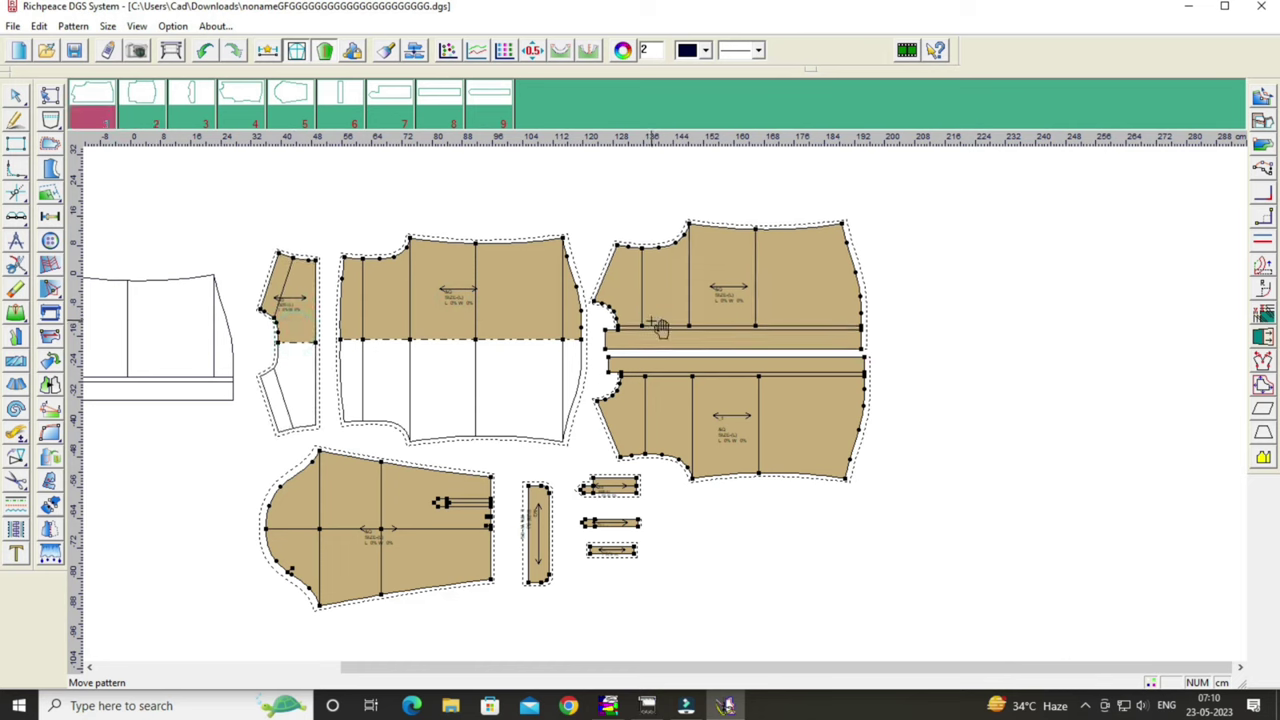
left_click_drag(703, 408, 705, 408)
left_click_drag(685, 312, 692, 311)
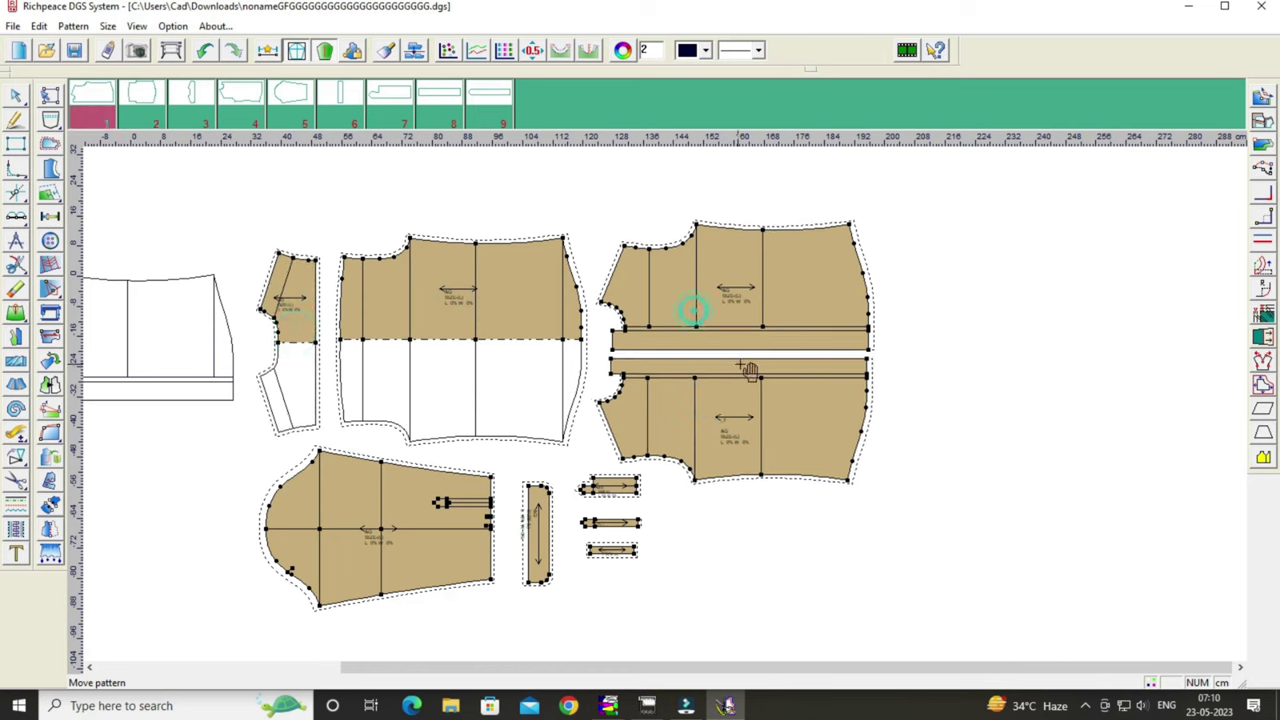
scroll(672, 410, "down", 1)
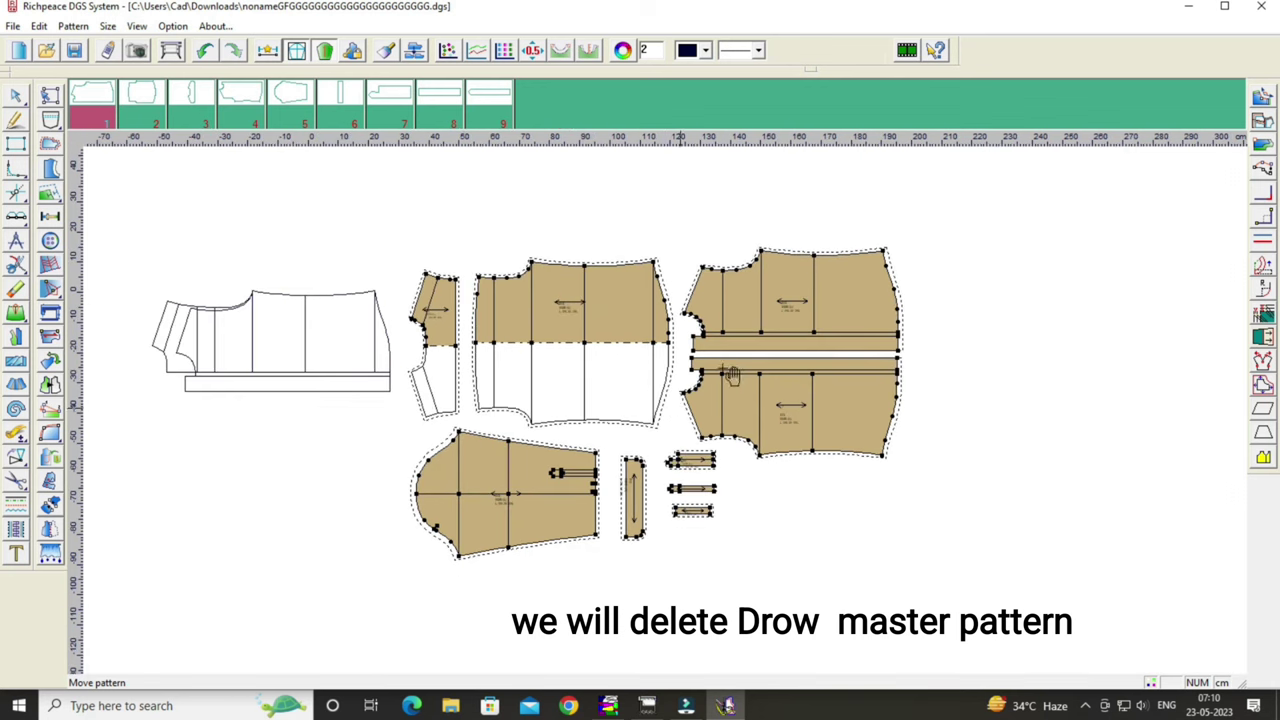
Delete the master draft drawing on the left.
left_click(16, 290)
left_click_drag(143, 249, 397, 410)
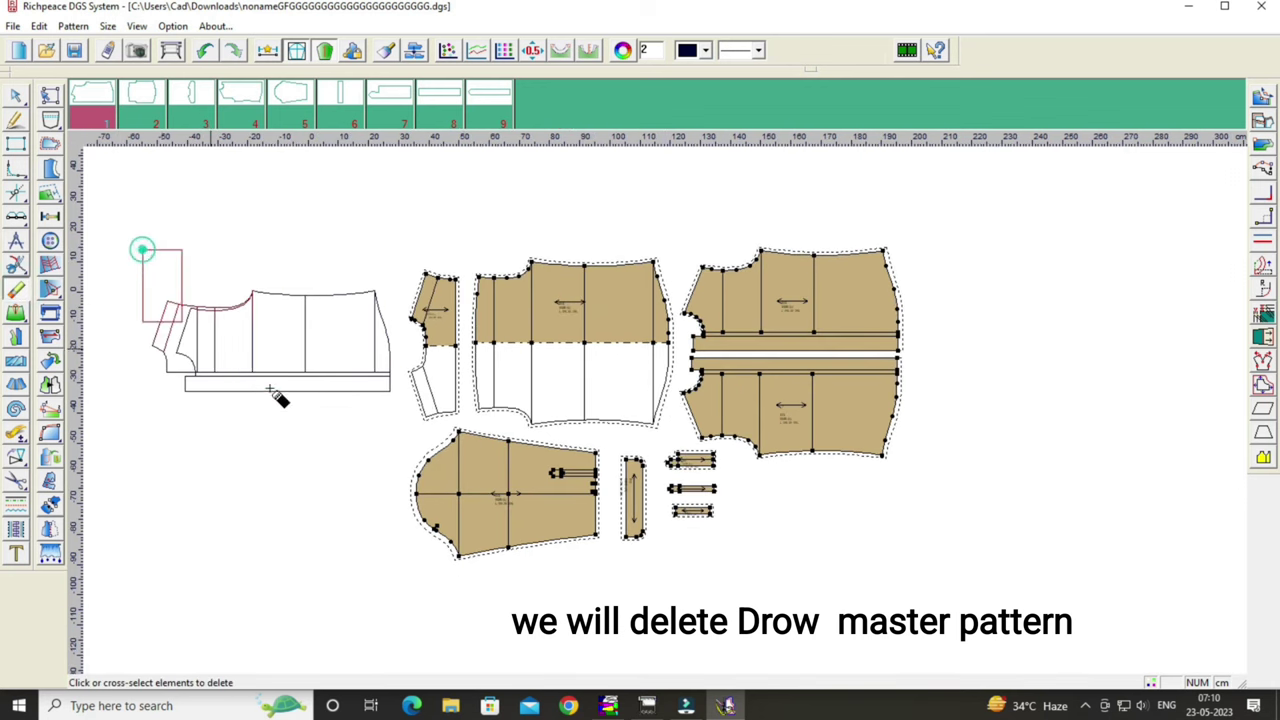
right_click(397, 410)
left_click(389, 386)
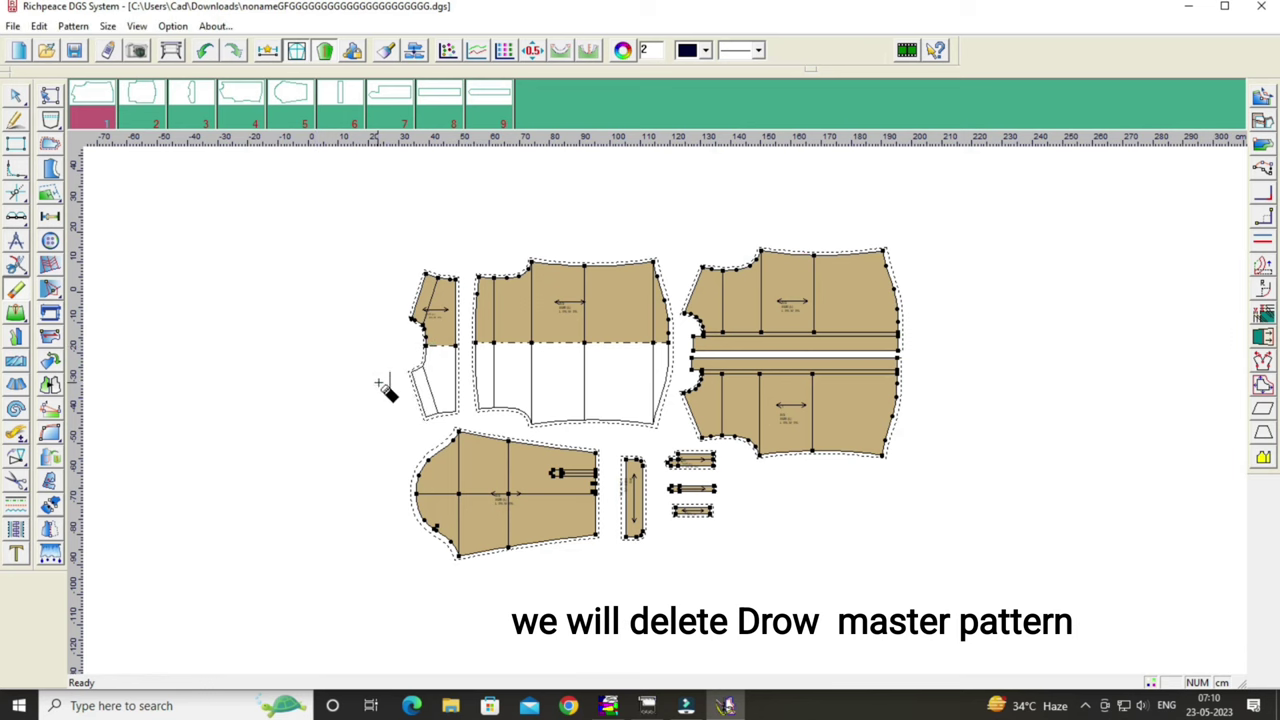
right_click(390, 378)
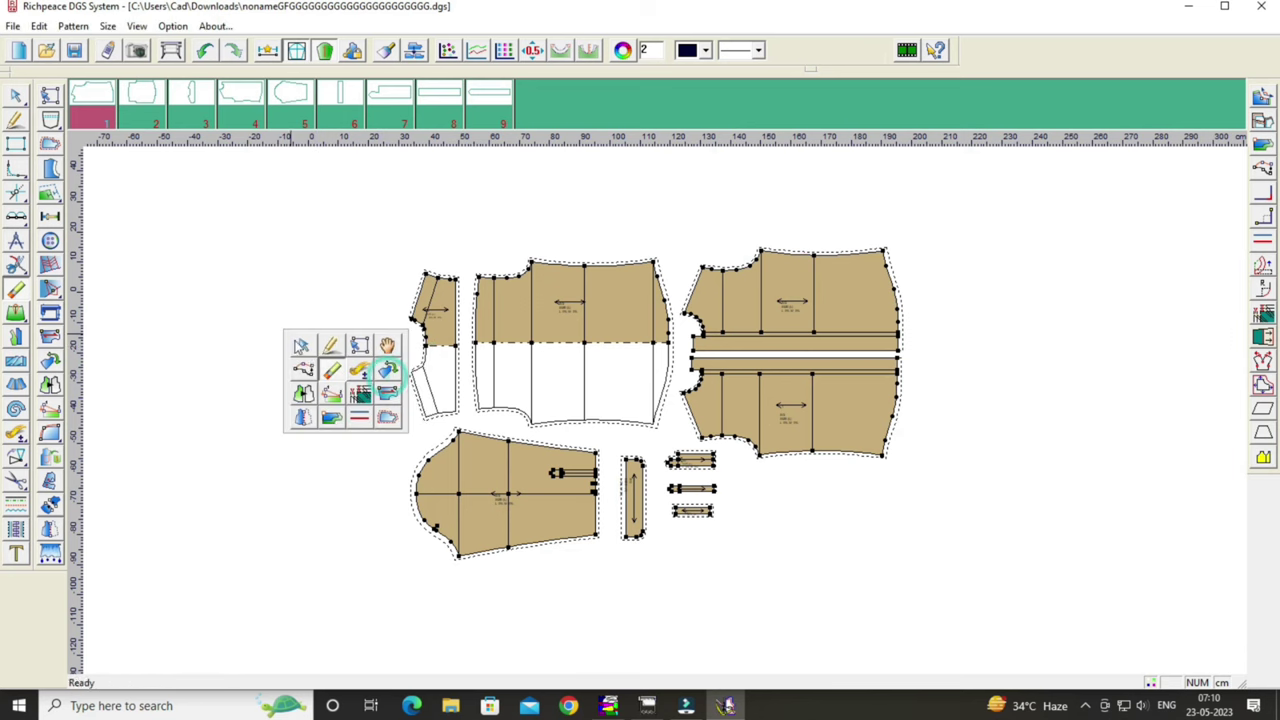
left_click(387, 347)
scroll(677, 390, "up", 2)
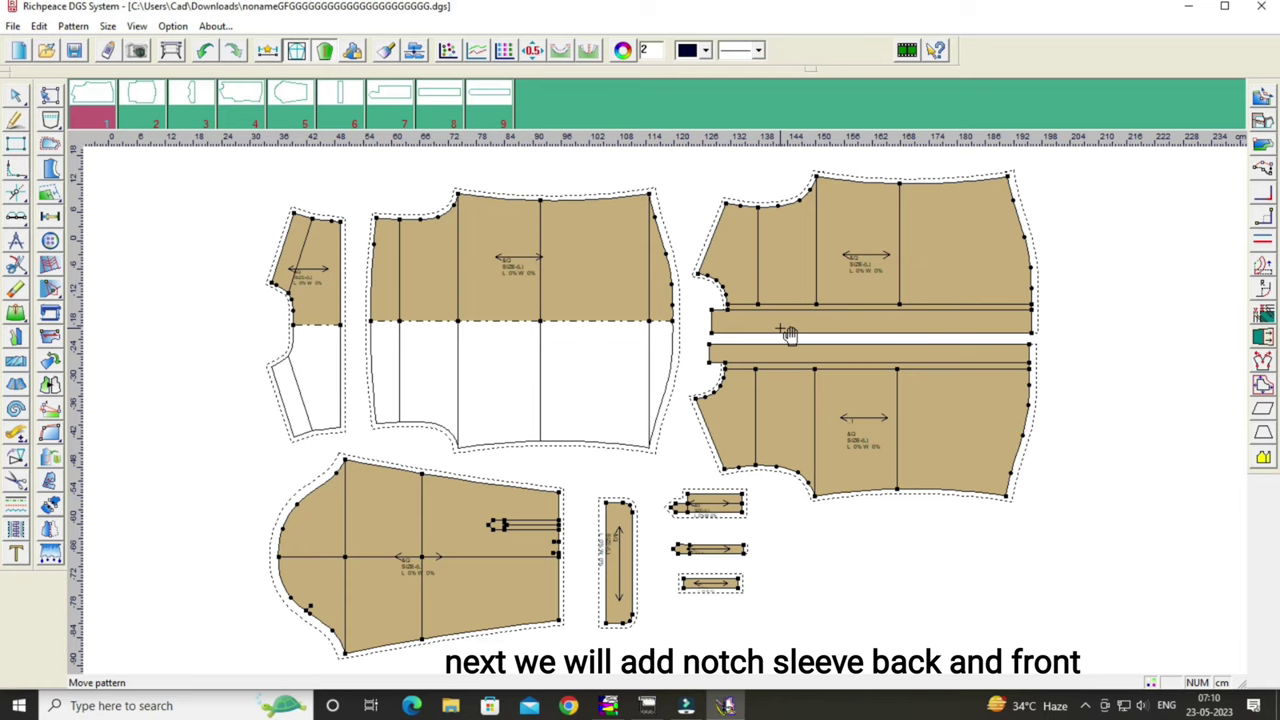
Move the sleeve up beside the right bodice armhole, aligning the underarm corner.
left_click_drag(814, 406, 818, 410)
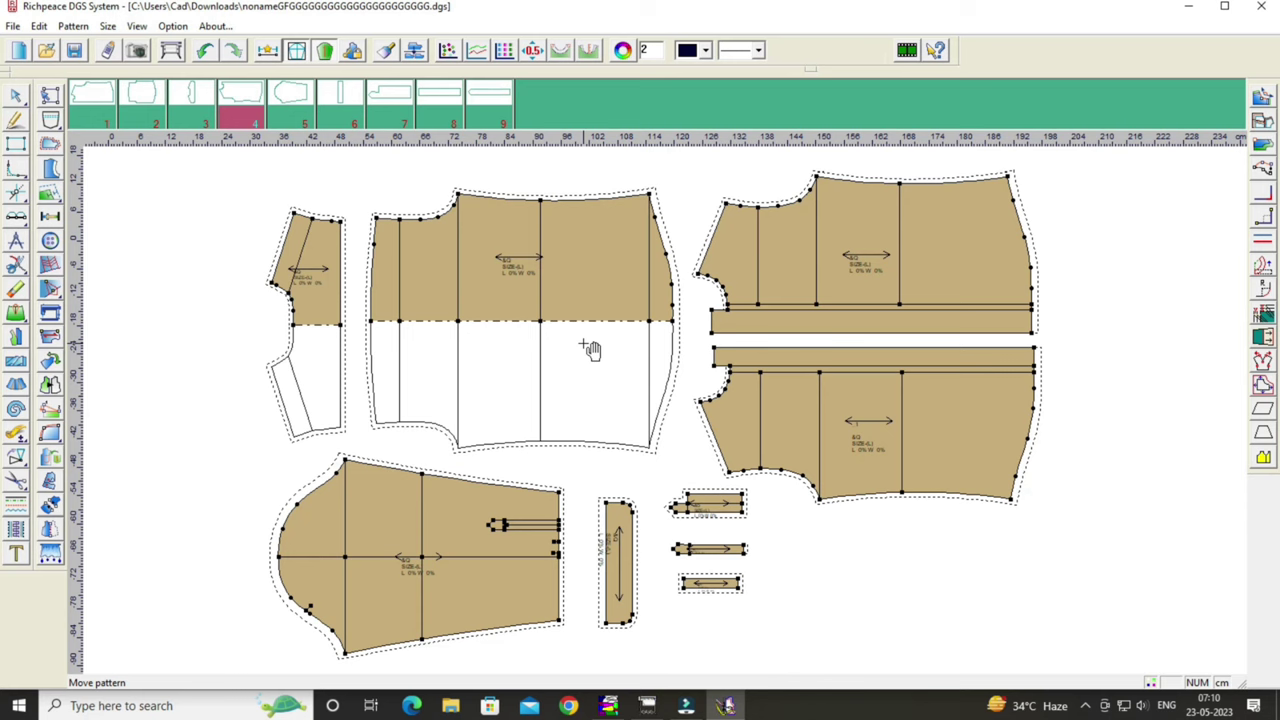
mouse_move(489, 505)
left_mouse_down()
mouse_move(681, 232)
mouse_move(667, 174)
left_mouse_up()
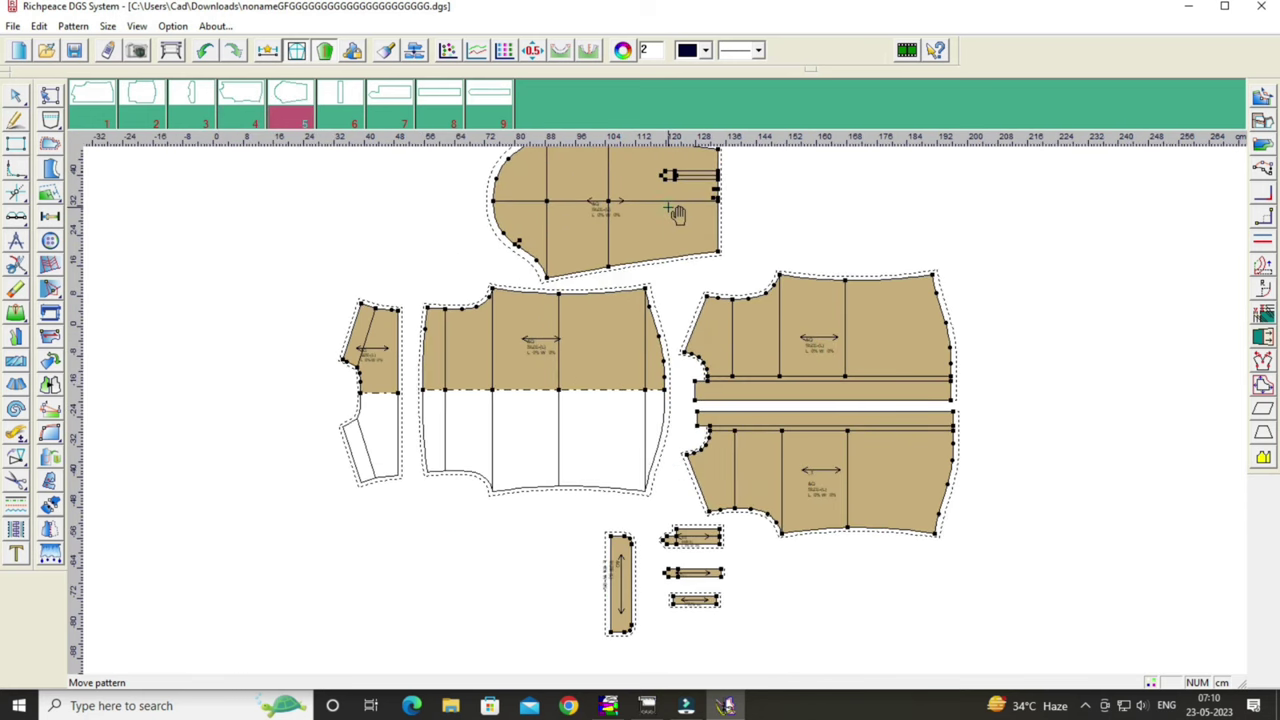
left_click_drag(762, 428, 958, 416)
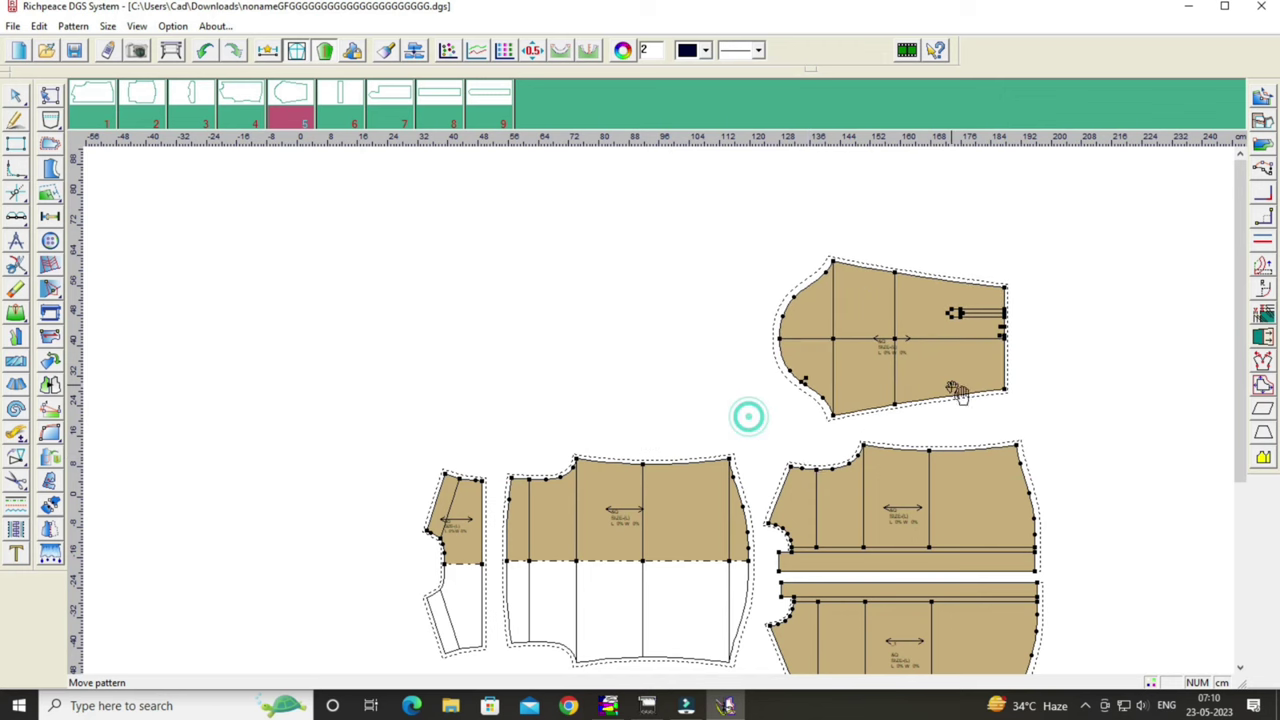
scroll(643, 372, "up", 2)
scroll(660, 368, "up", 1)
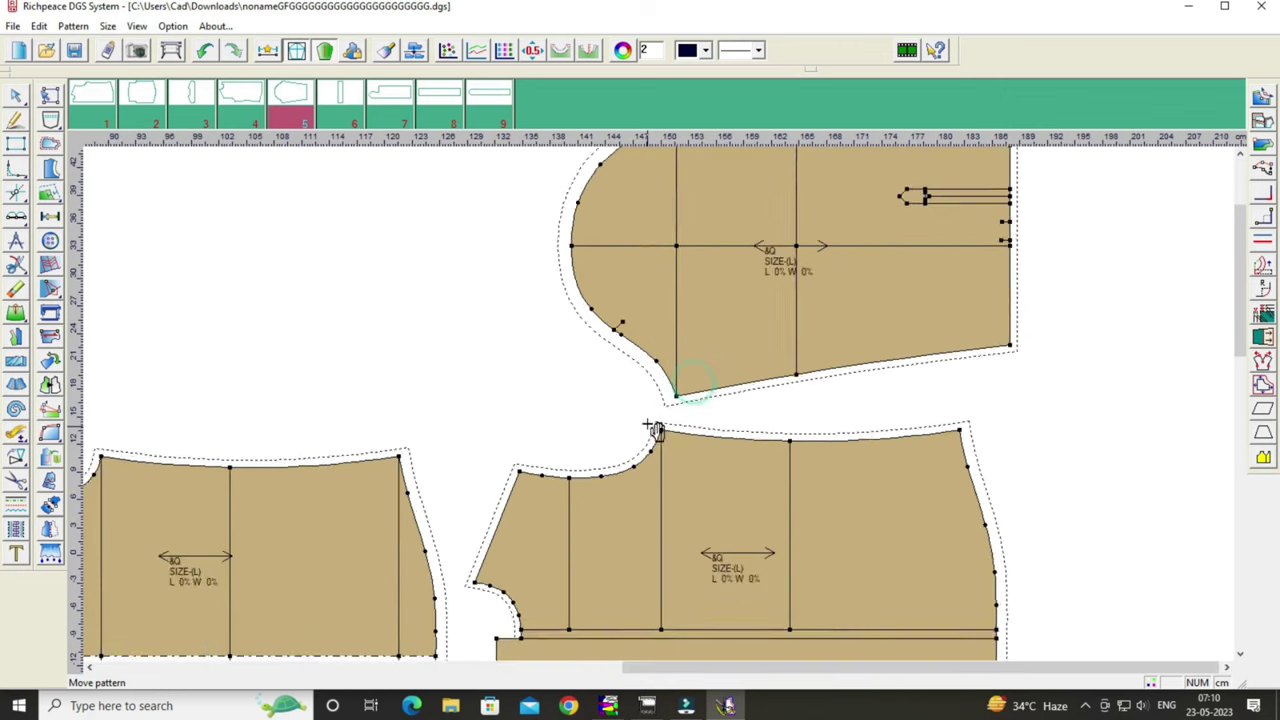
scroll(675, 364, "up", 1)
scroll(694, 358, "up", 1)
left_click_drag(695, 358, 697, 358)
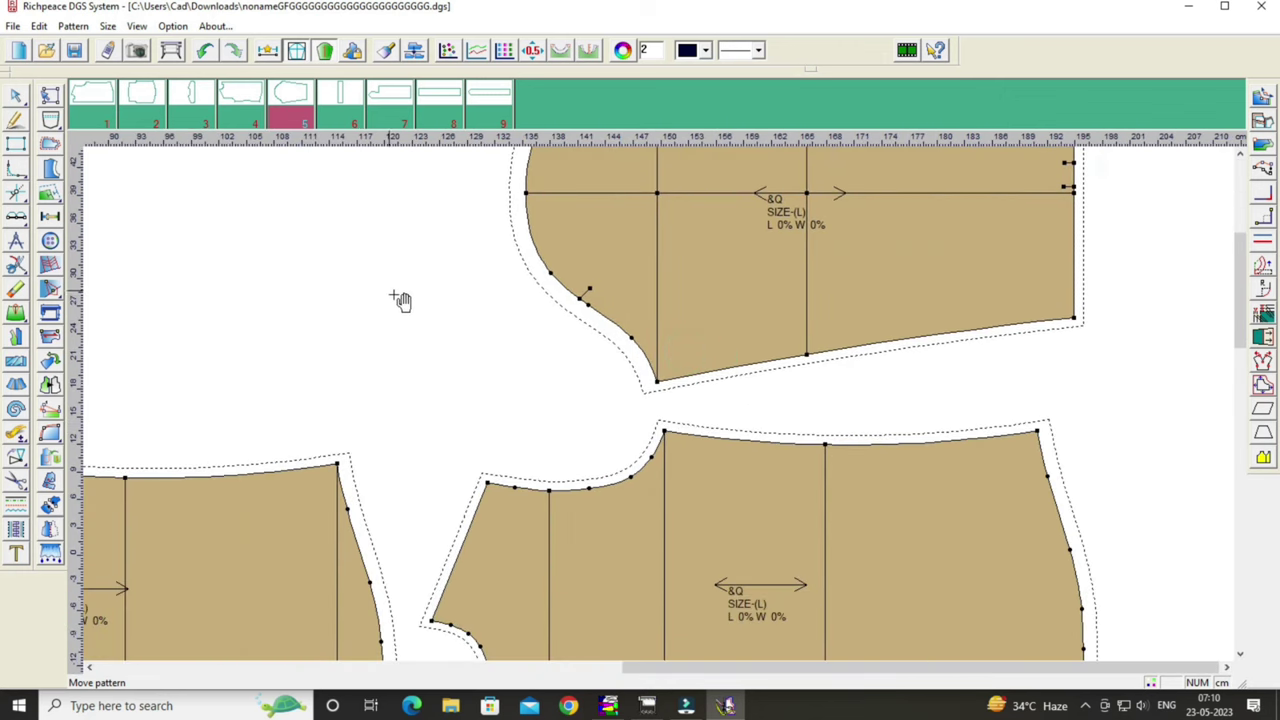
left_click(17, 289)
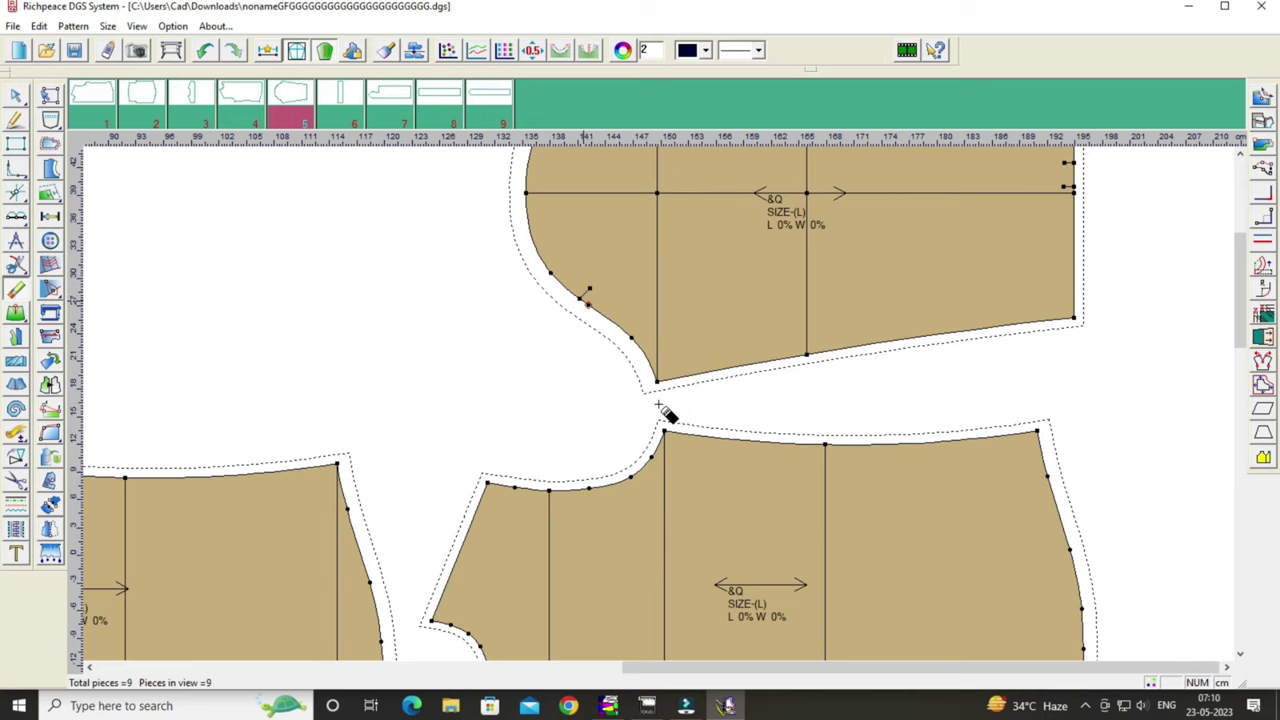
scroll(668, 415, "up", 3)
scroll(665, 395, "down", 2)
scroll(675, 440, "down", 2)
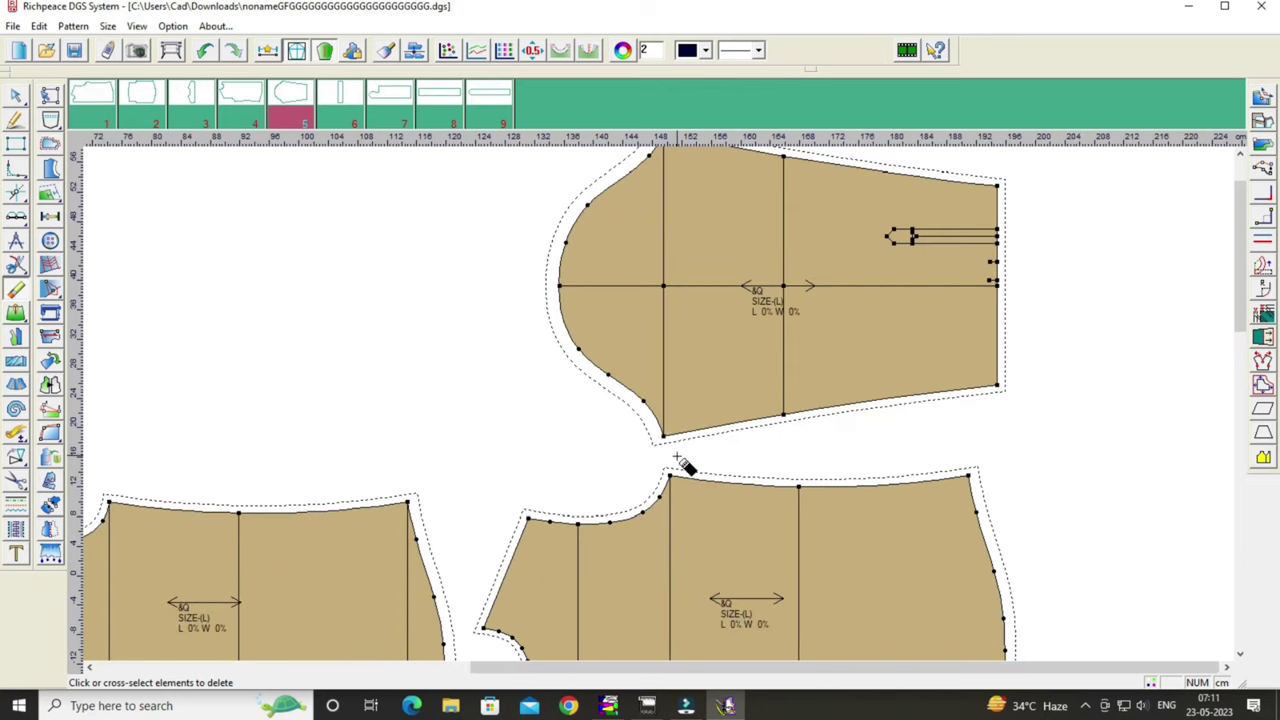
Walk the sleeve cap along the first armhole and add a notch at the walked point.
left_click(50, 312)
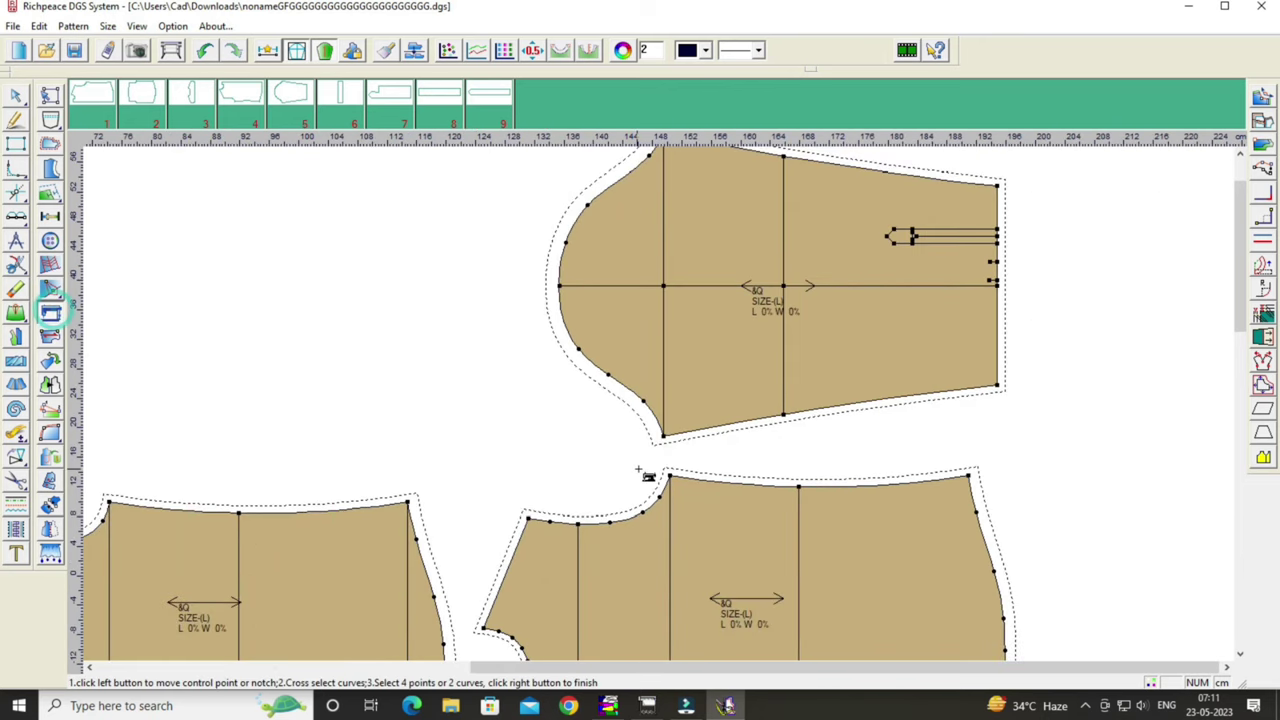
scroll(668, 410, "up", 1)
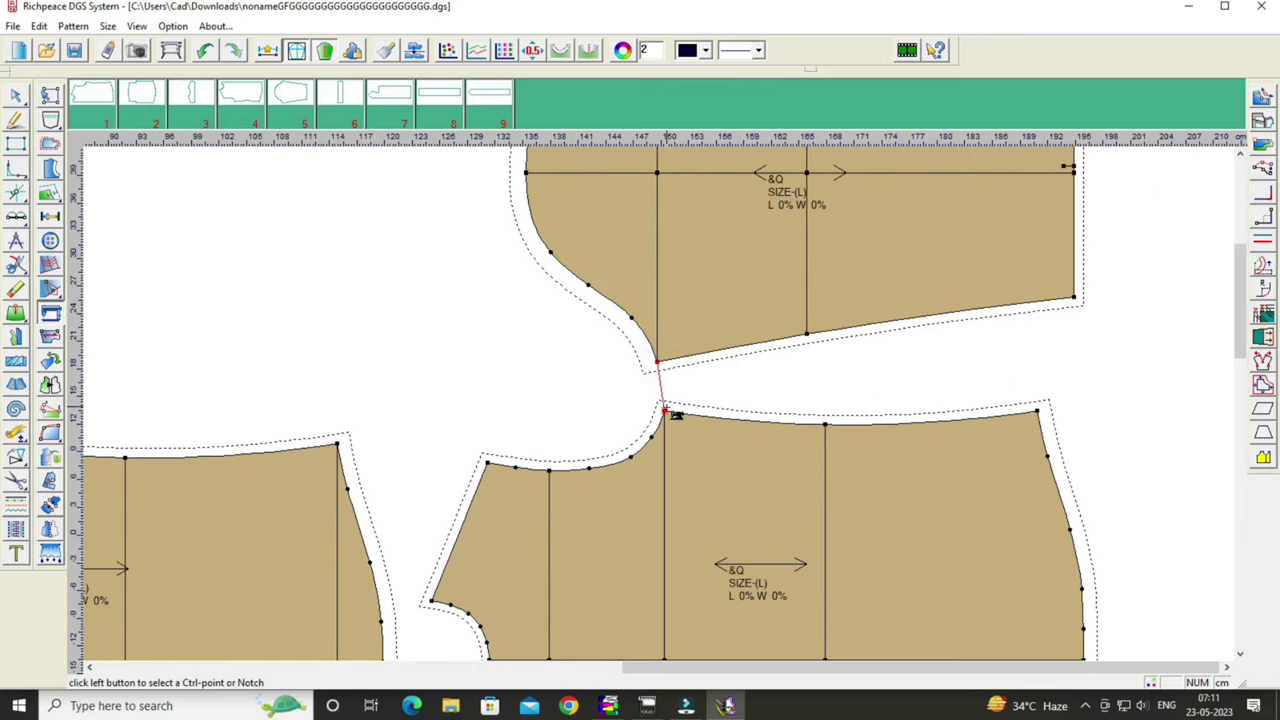
left_click(664, 411)
scroll(666, 396, "up", 1)
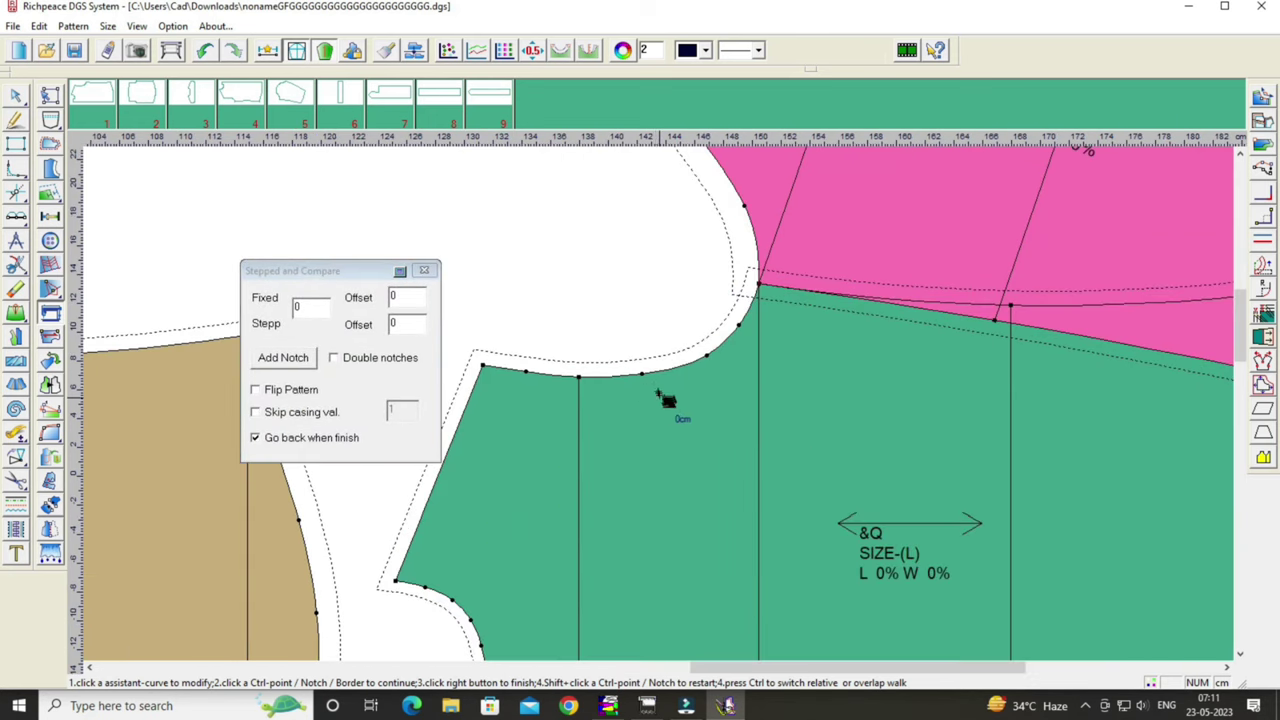
scroll(680, 395, "down", 1)
scroll(668, 410, "down", 2)
scroll(668, 410, "up", 1)
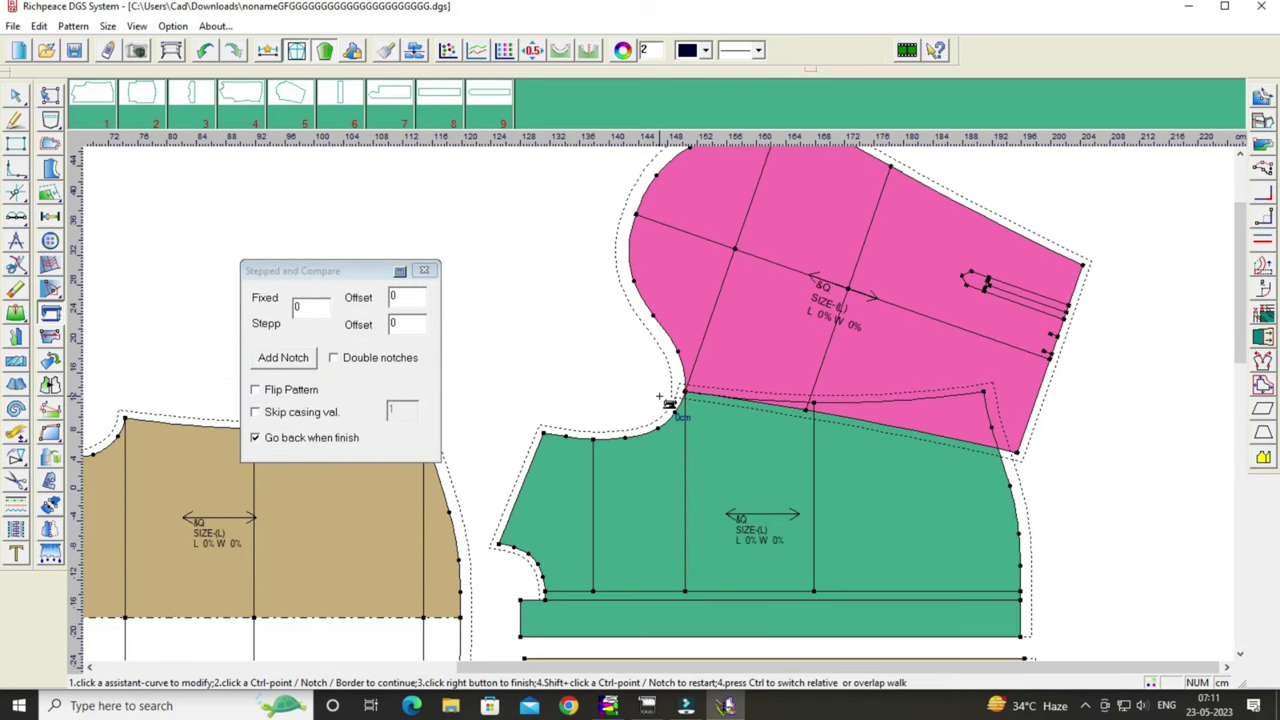
scroll(668, 410, "down", 1)
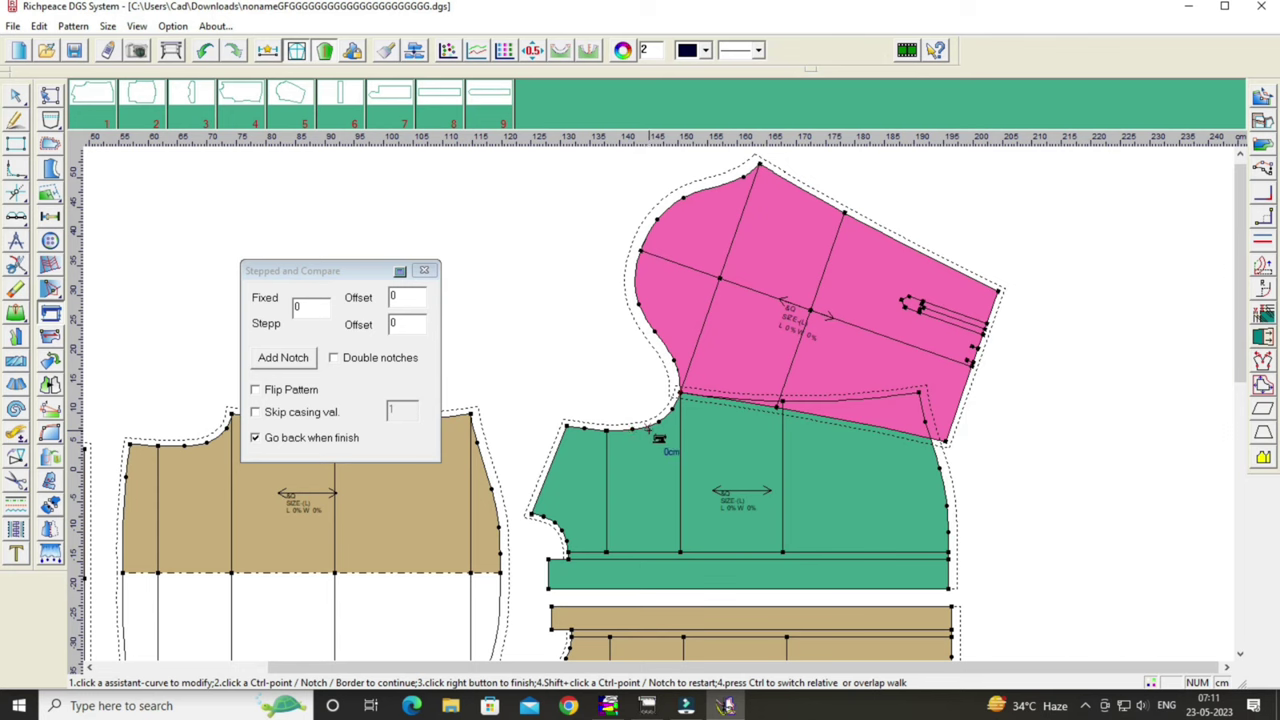
scroll(612, 440, "up", 1)
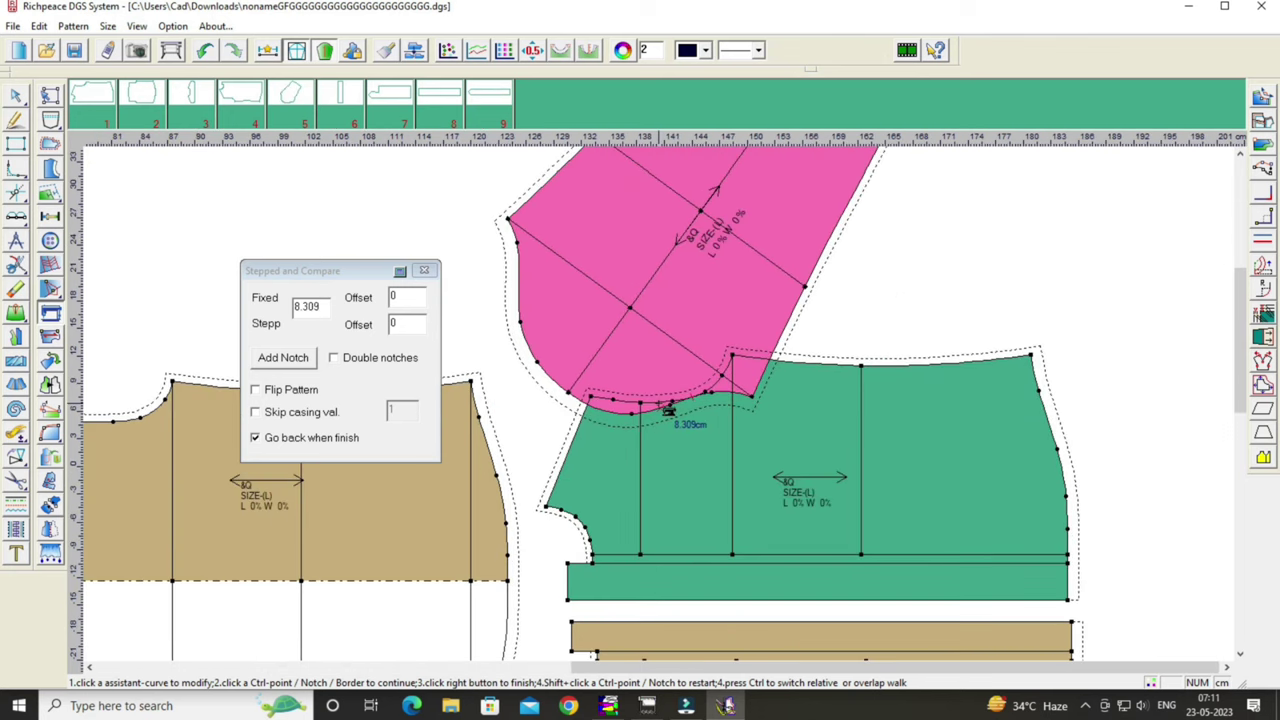
scroll(600, 445, "up", 1)
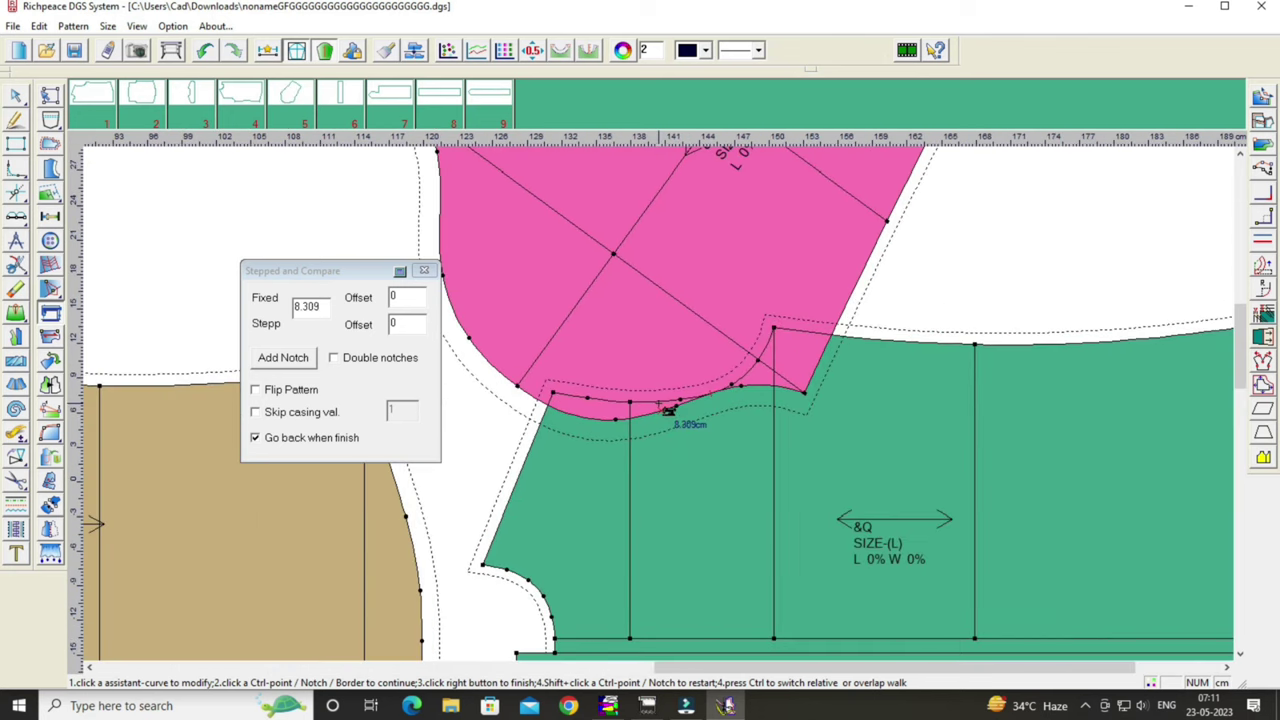
left_click(283, 357)
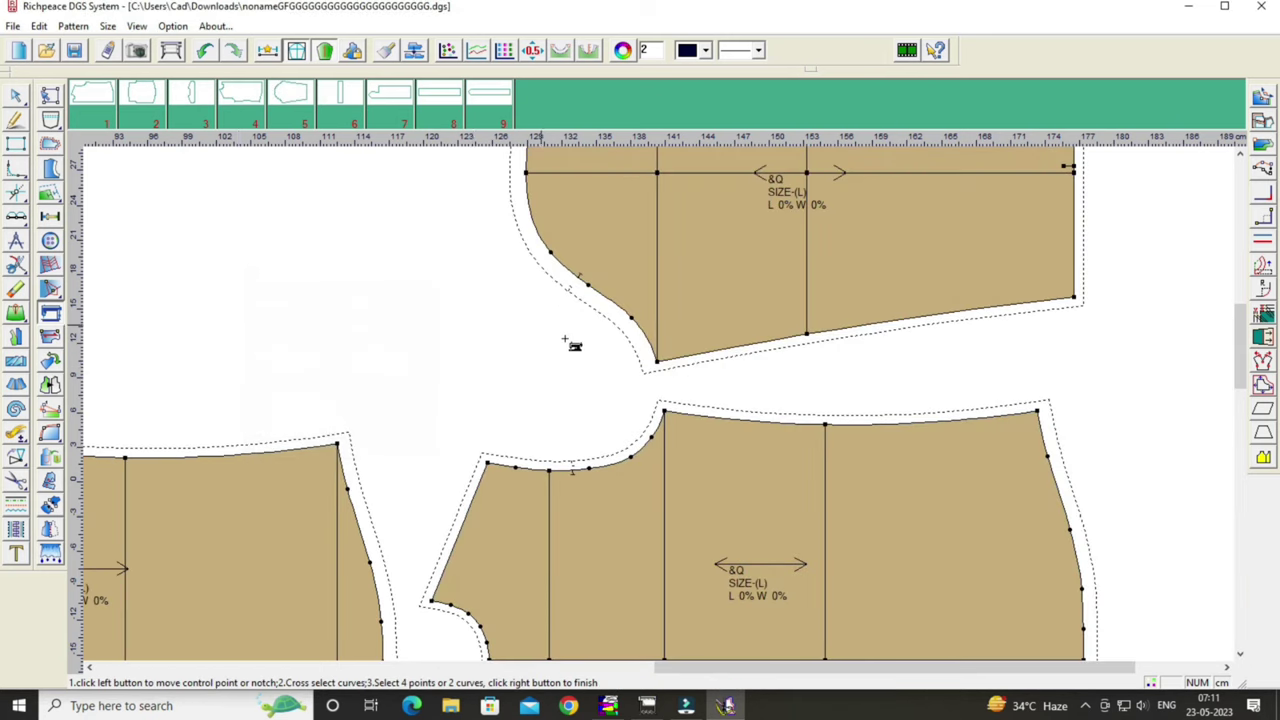
Move the sleeve piece left, flip it vertically, and lower it slightly.
right_click(357, 305)
left_click(458, 316)
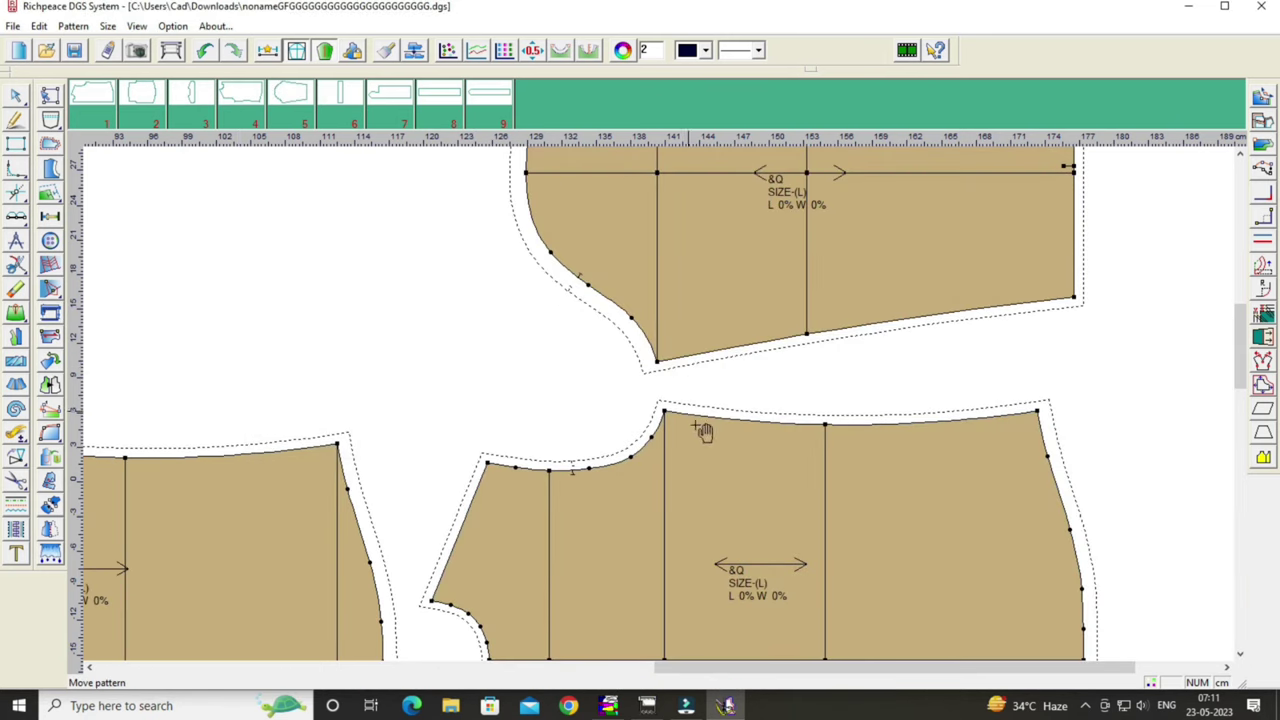
scroll(703, 430, "down", 1)
scroll(666, 409, "down", 2)
left_click_drag(720, 350, 452, 338)
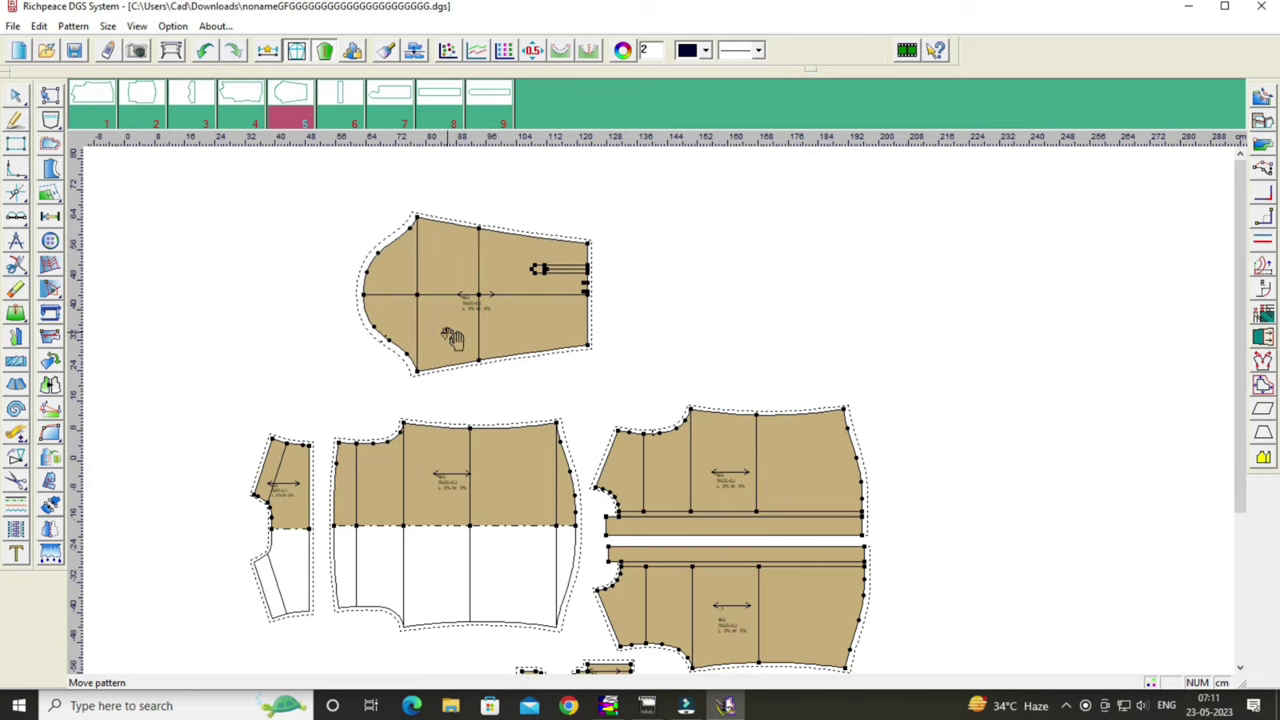
left_click(50, 385)
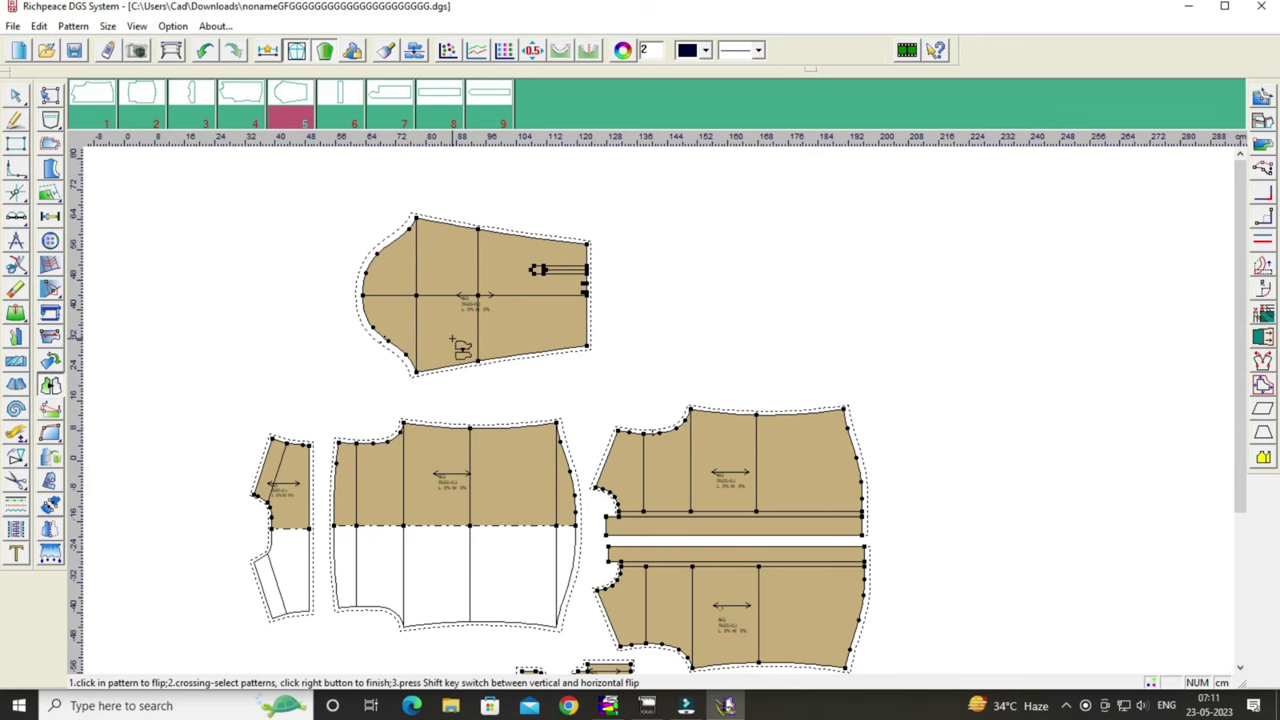
left_click(460, 345)
right_click(684, 296)
left_click(772, 312)
scroll(663, 410, "up", 1)
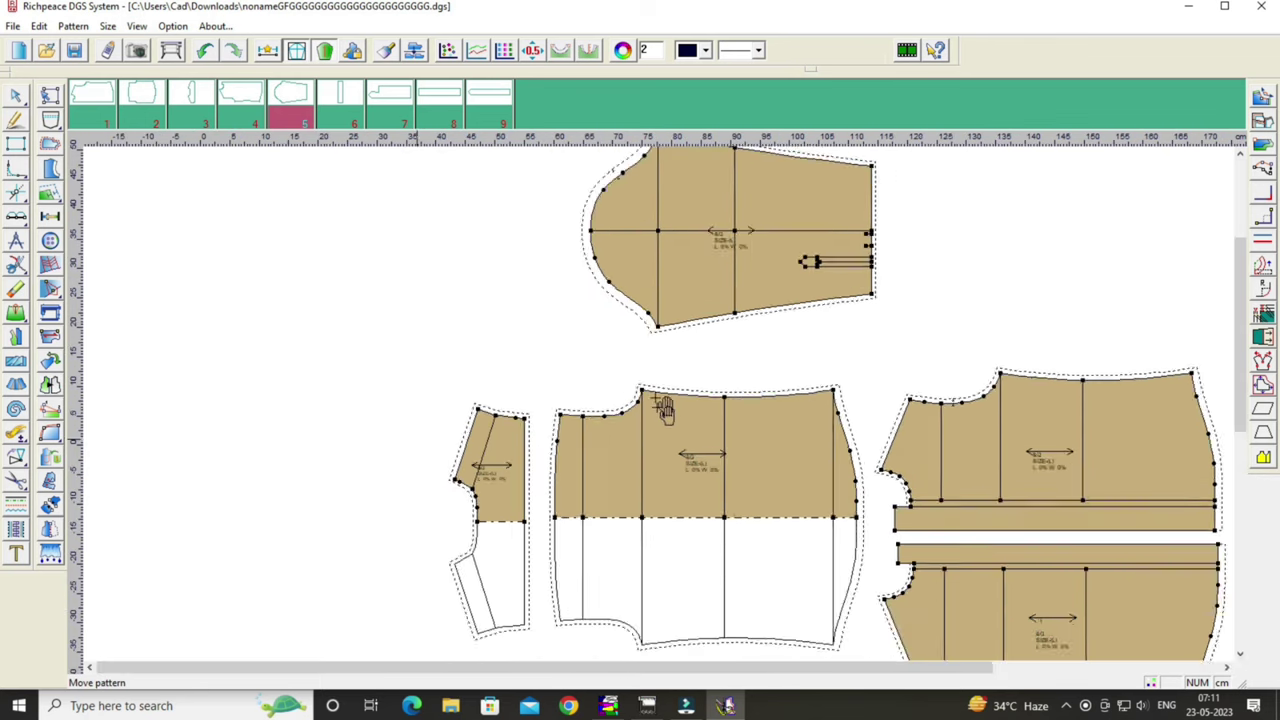
scroll(665, 410, "up", 1)
left_click_drag(688, 290, 688, 316)
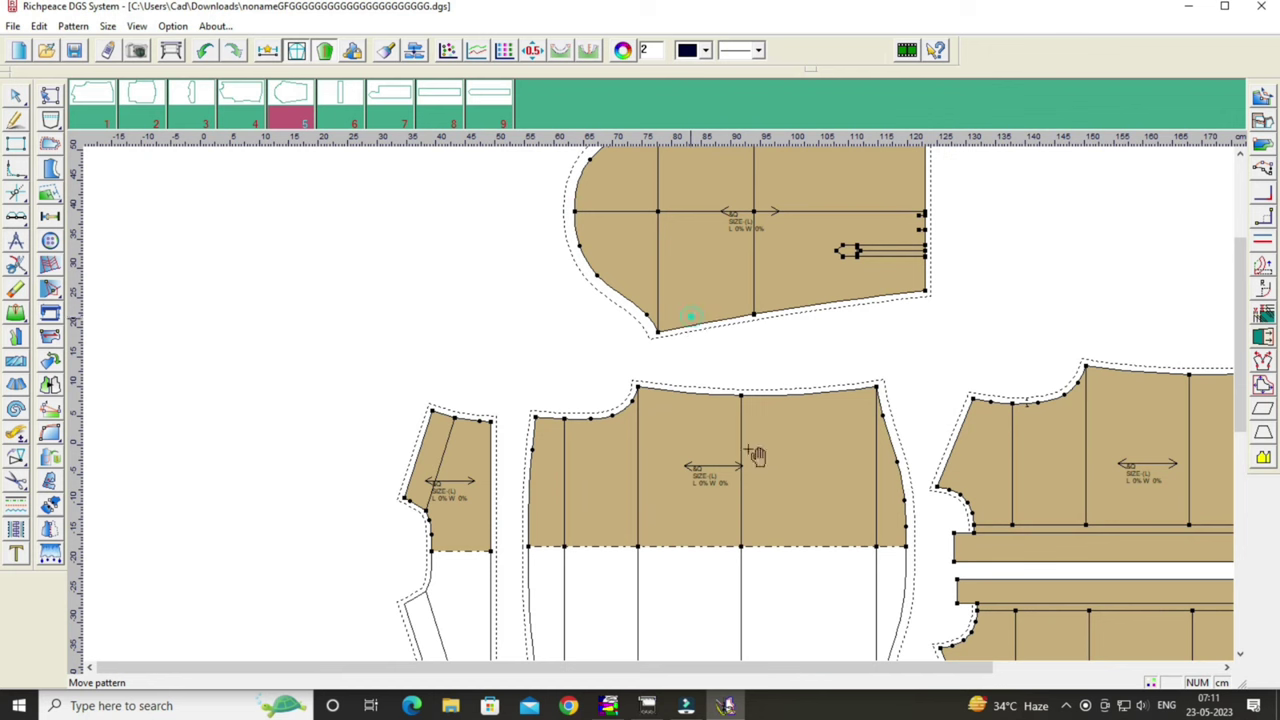
Walk the sleeve from its underarm corner along the back armhole and add double notches at 12.551.
left_click(50, 318)
scroll(648, 386, "up", 1)
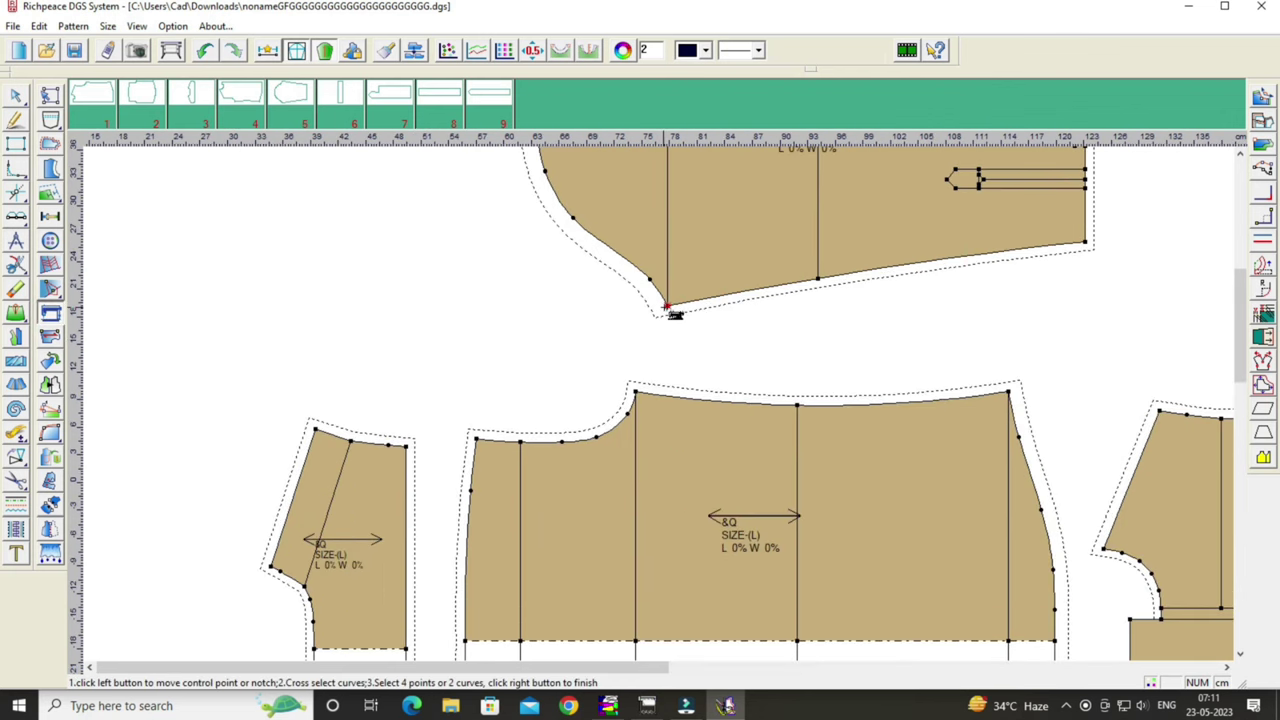
left_click(666, 306)
left_click(638, 394)
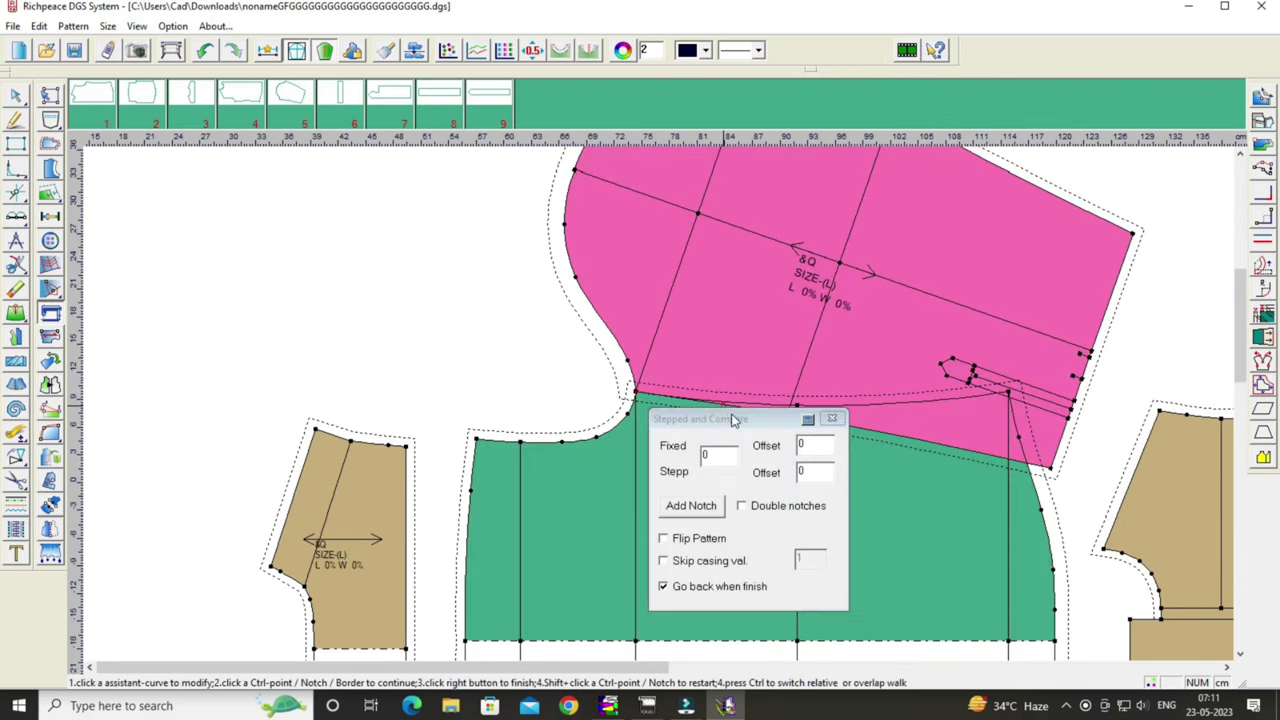
left_click_drag(733, 420, 861, 498)
scroll(586, 458, "up", 1)
scroll(637, 410, "up", 1)
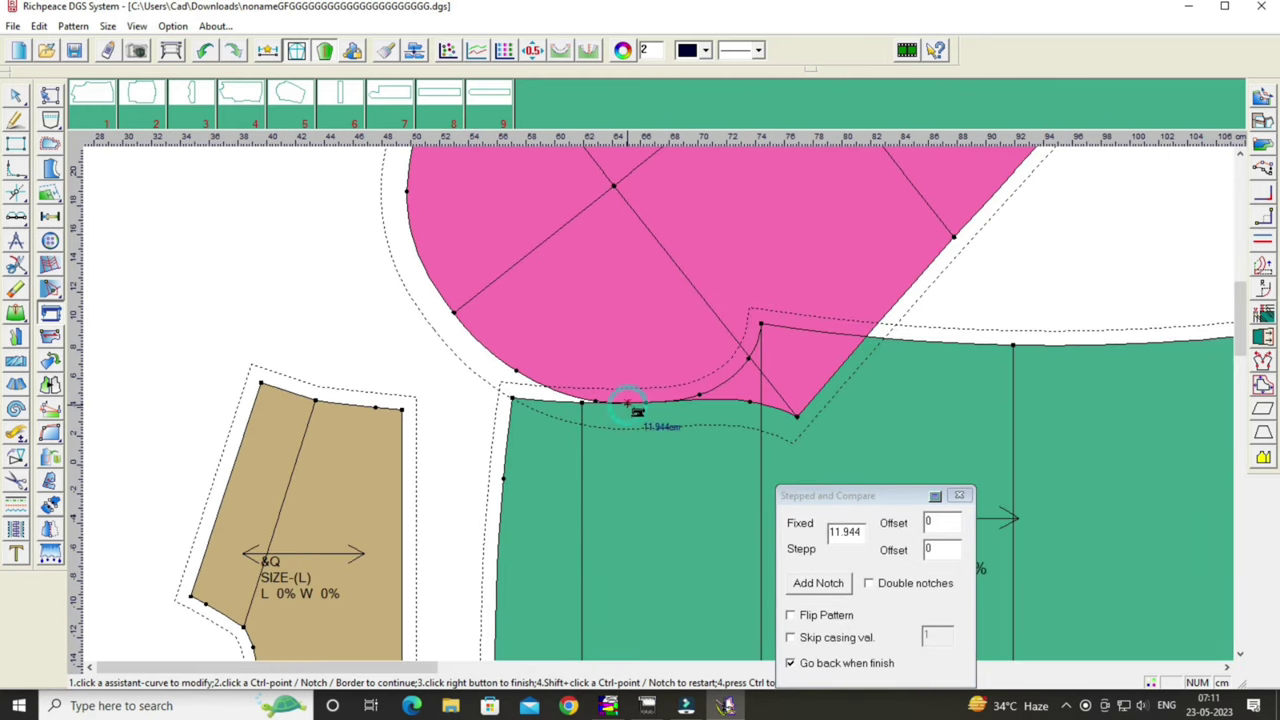
left_click(620, 404)
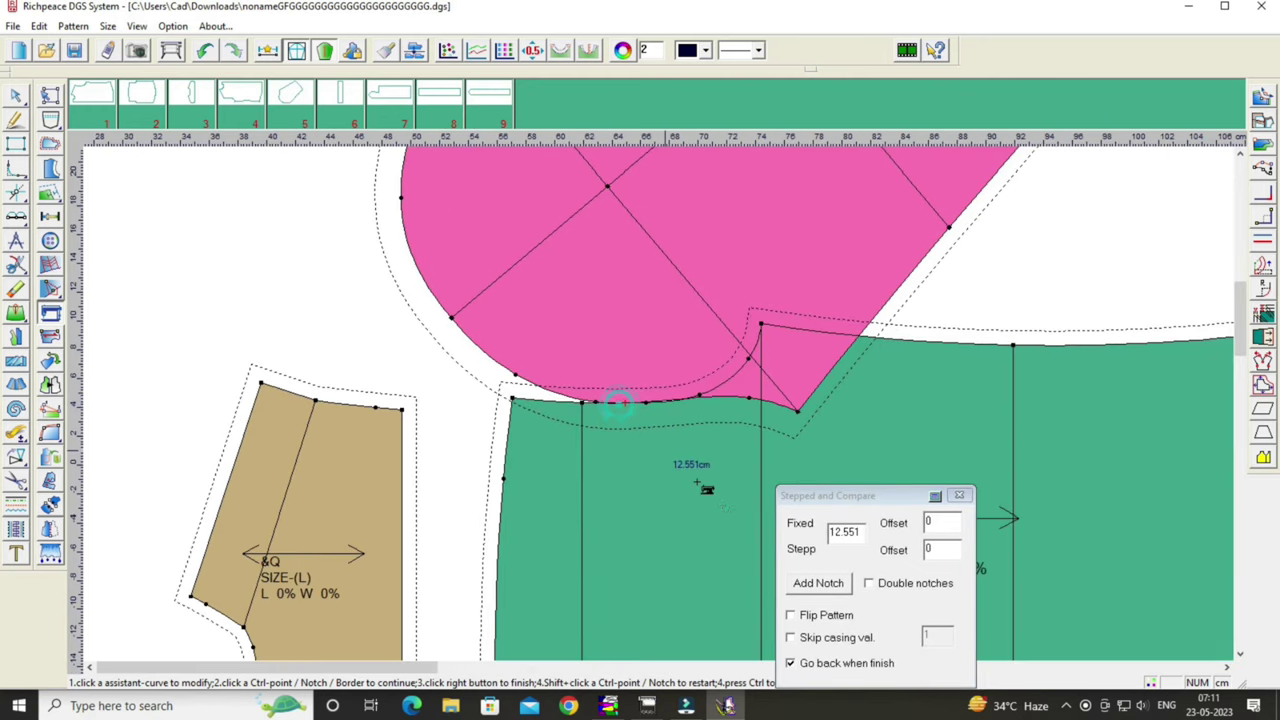
left_click(868, 583)
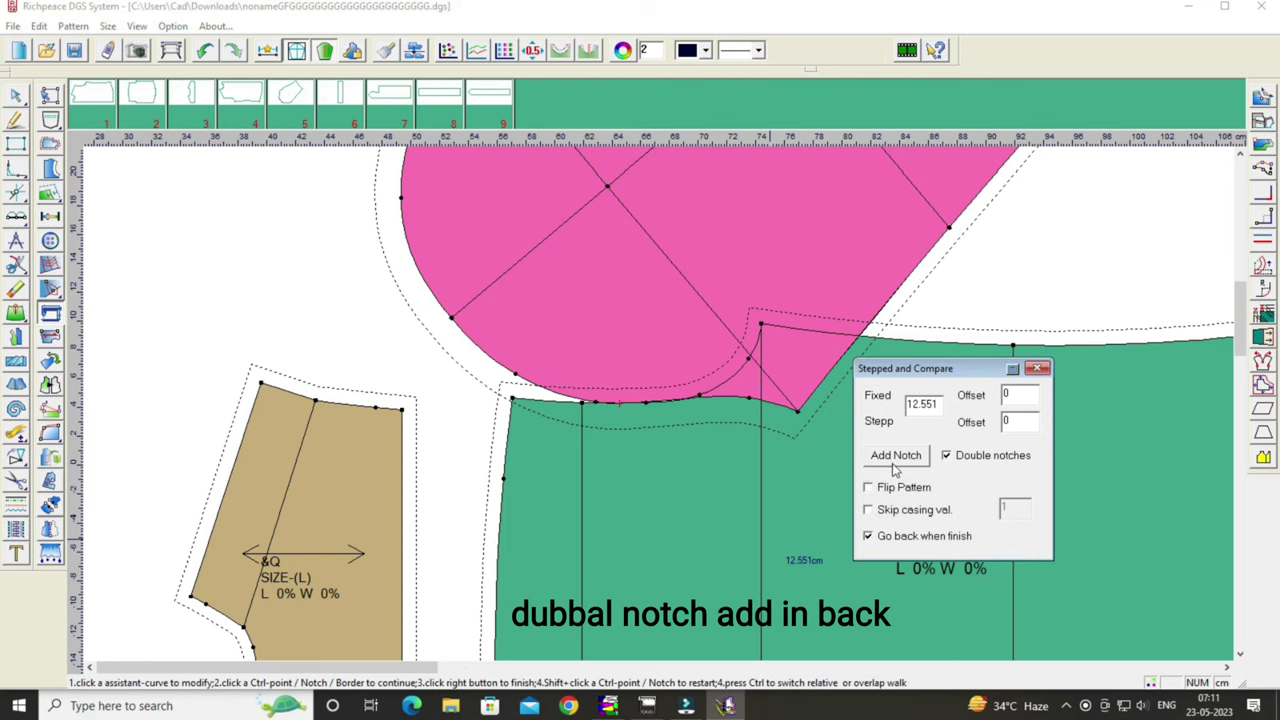
left_click(895, 456)
right_click(330, 345)
right_click(448, 305)
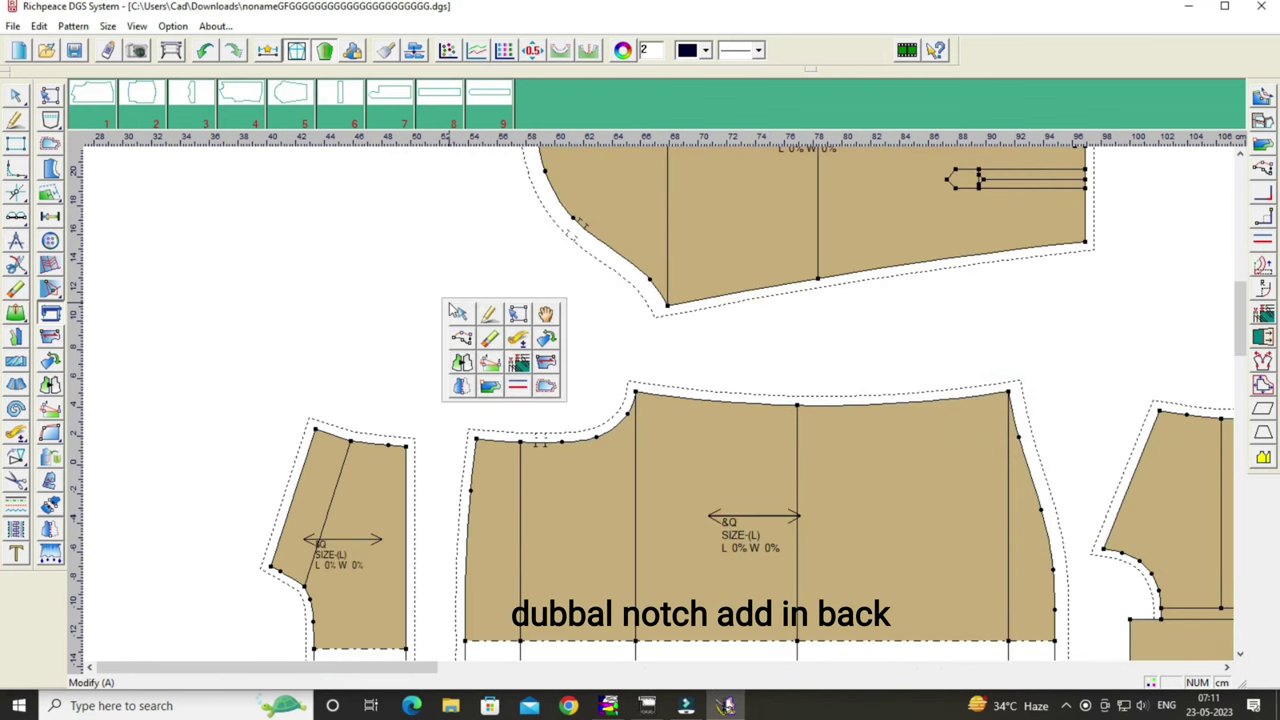
Move the sleeve below the bodice pieces, shifted left away from its cuff.
left_click(545, 313)
scroll(668, 415, "down", 1)
scroll(668, 415, "down", 1)
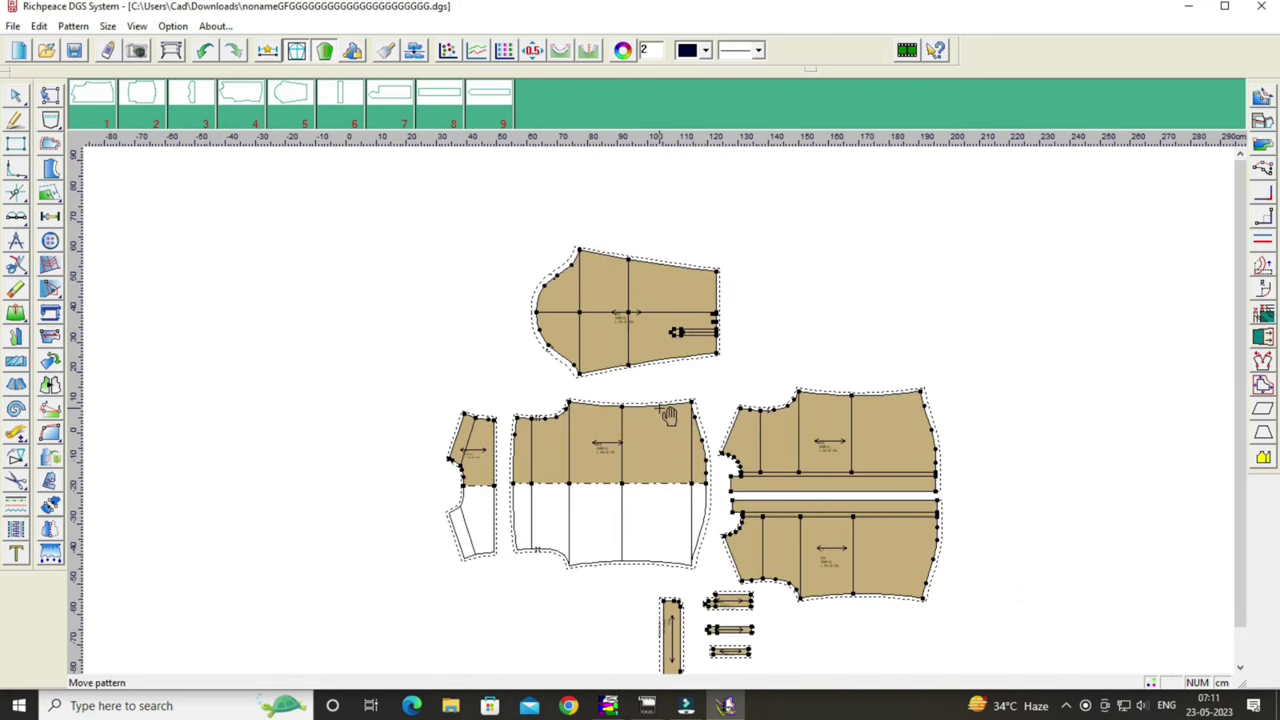
left_click_drag(614, 314, 571, 643)
scroll(655, 415, "up", 1)
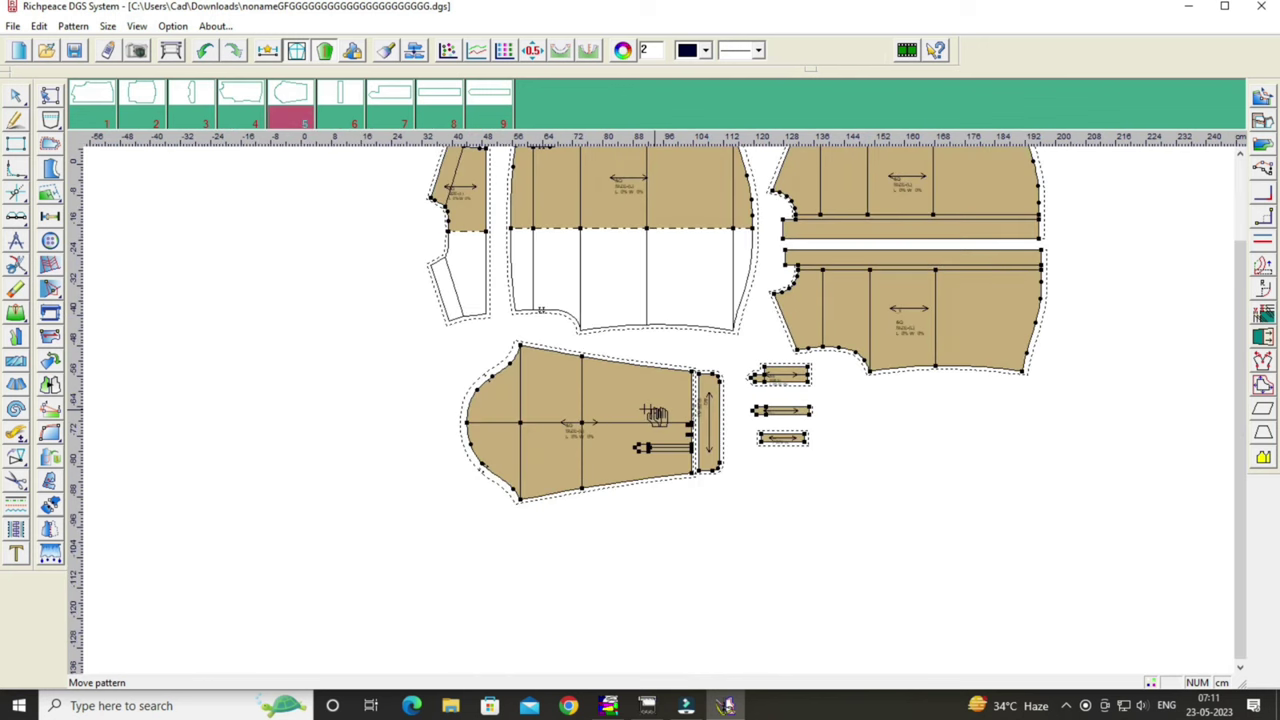
left_click_drag(655, 415, 615, 407)
scroll(708, 367, "down", 1)
left_click(547, 462)
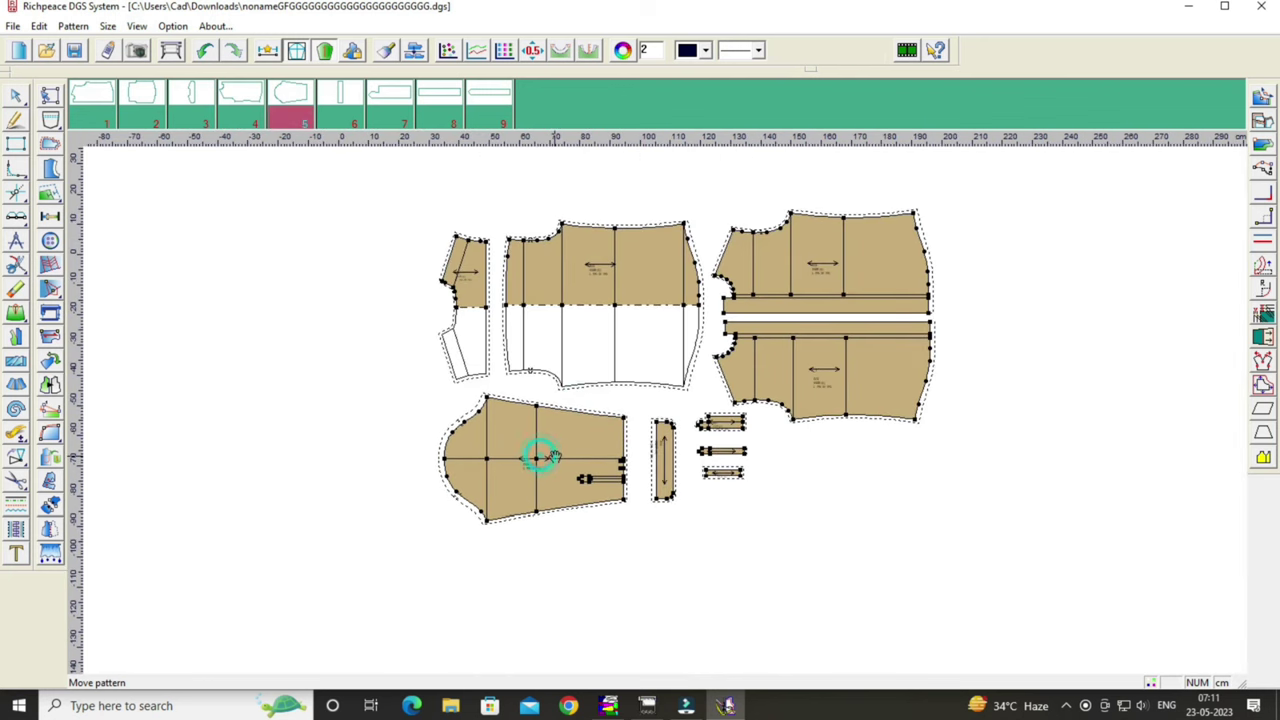
Shift the small strip down onto the strip below it.
scroll(748, 400, "up", 1)
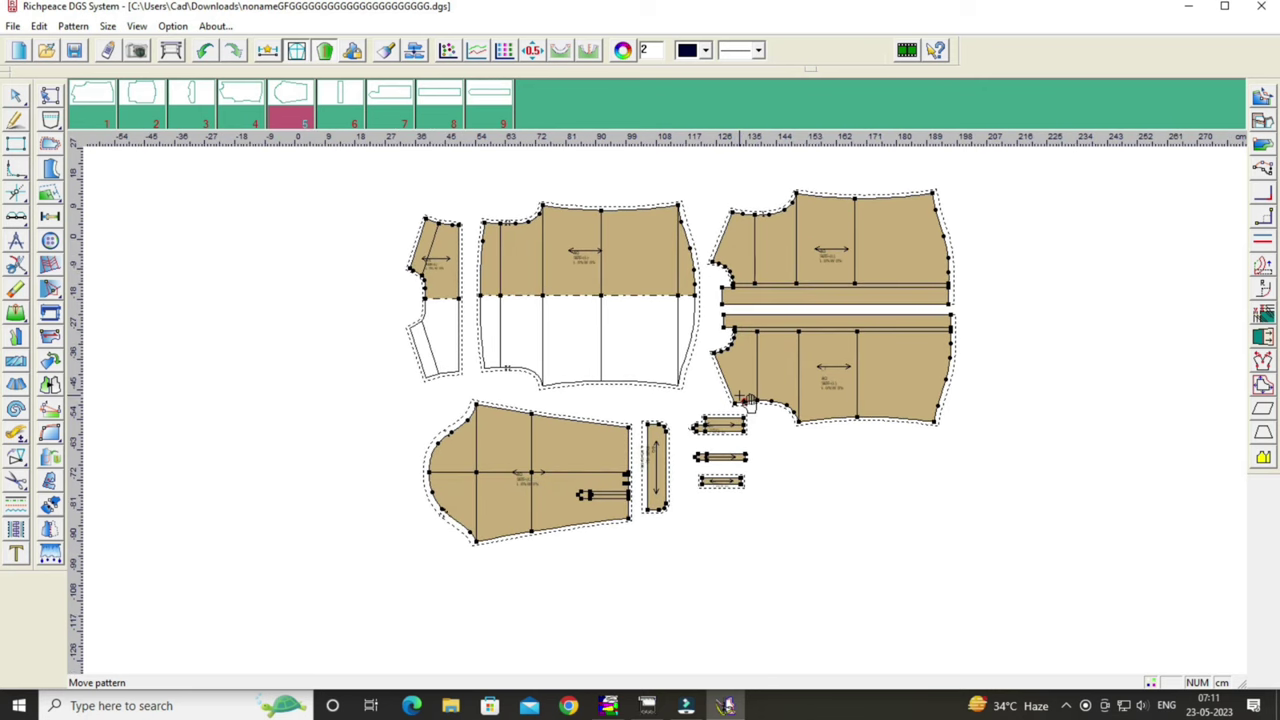
scroll(748, 400, "up", 1)
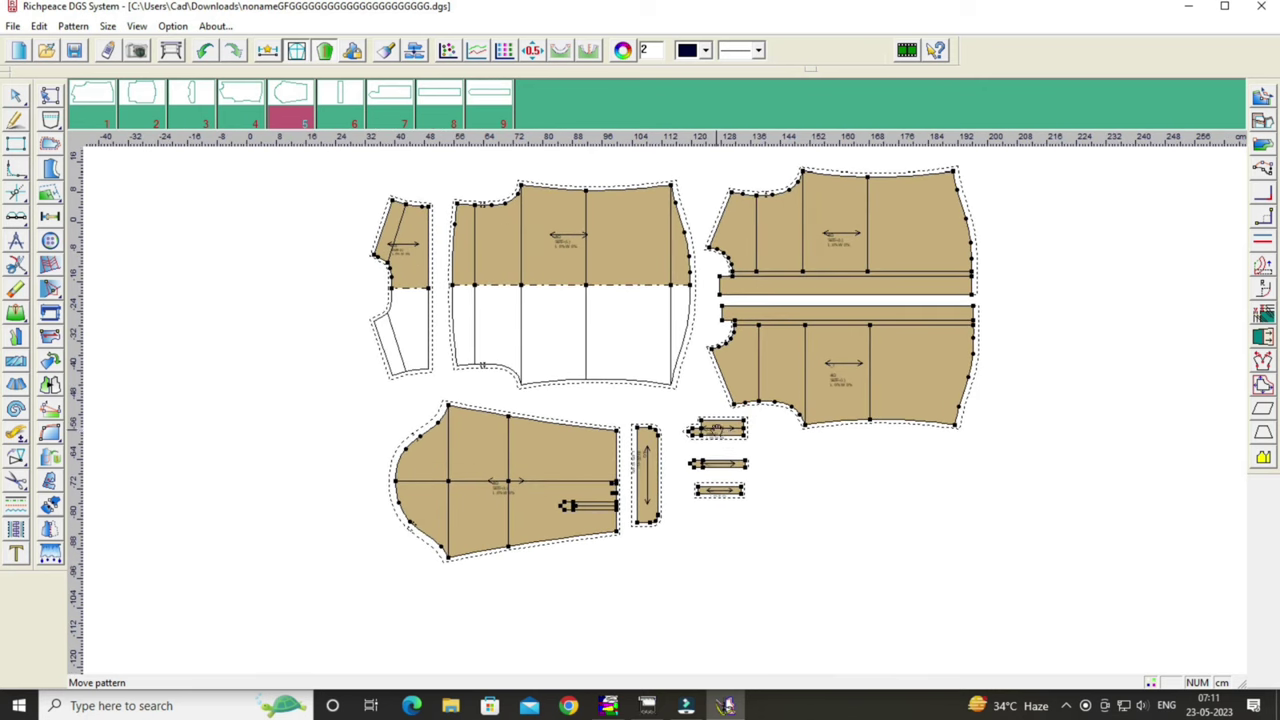
left_click_drag(716, 429, 722, 443)
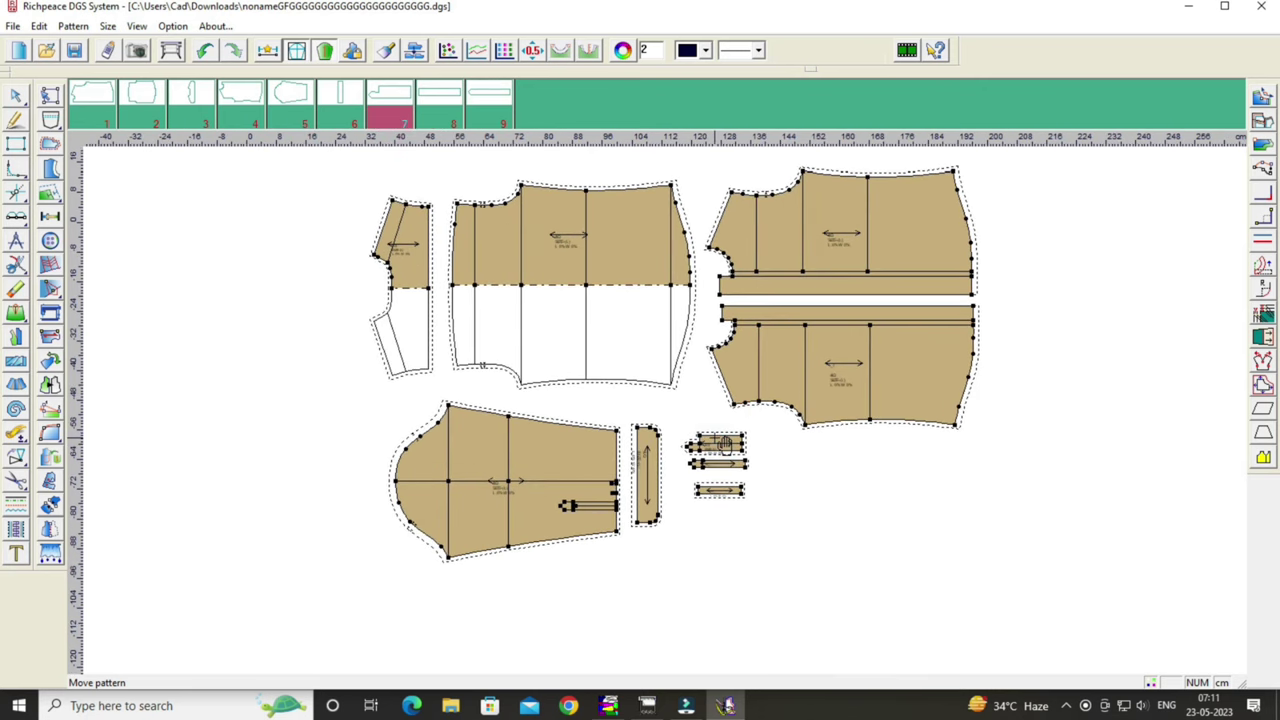
scroll(723, 445, "up", 1)
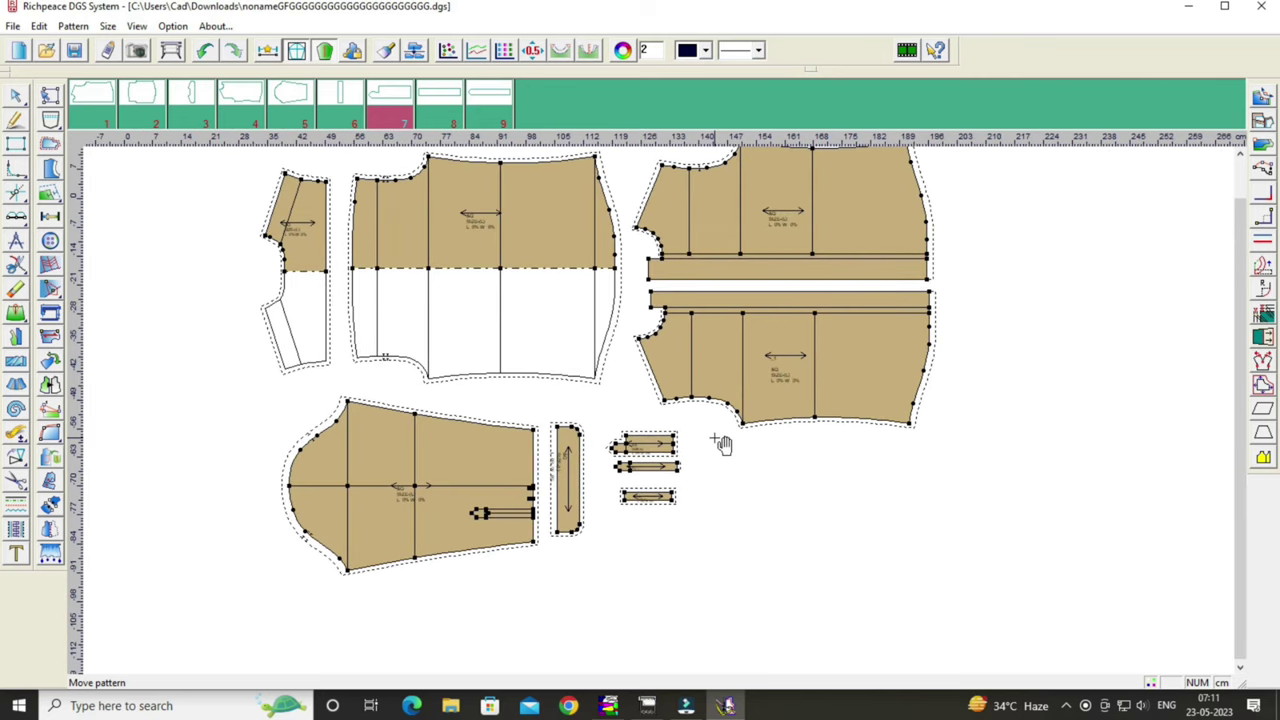
scroll(722, 444, "up", 1)
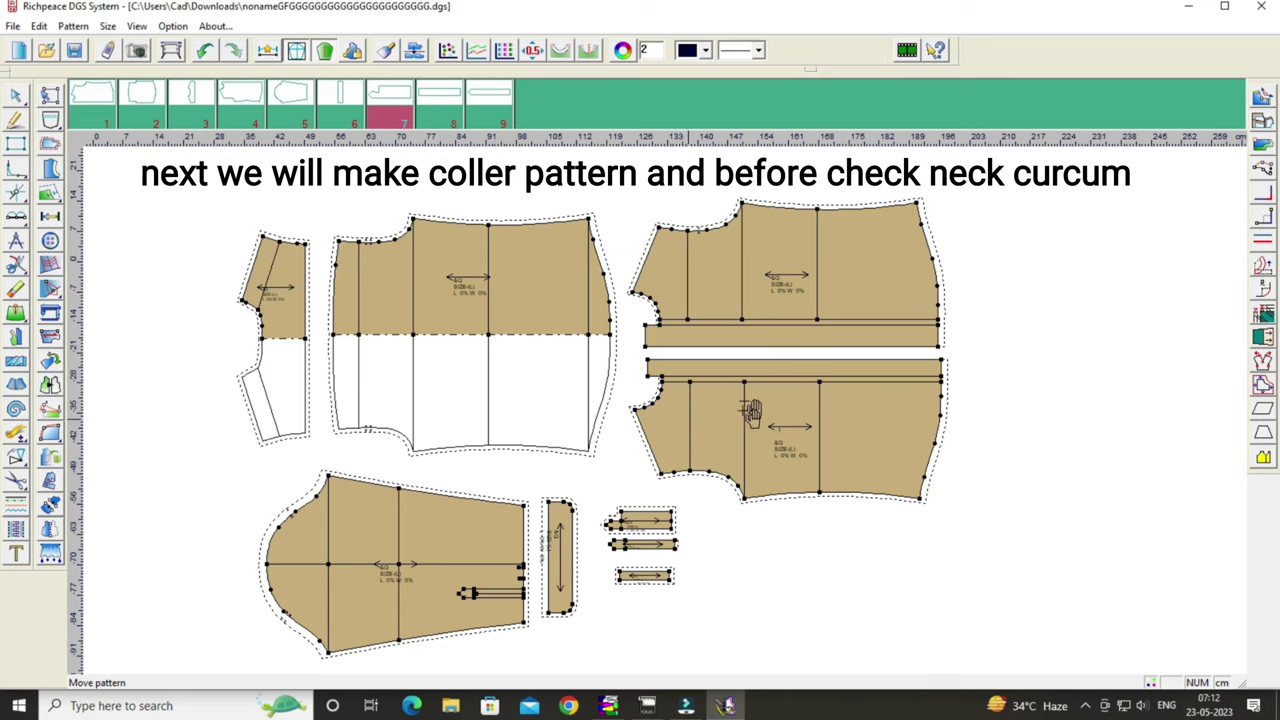
left_click(17, 432)
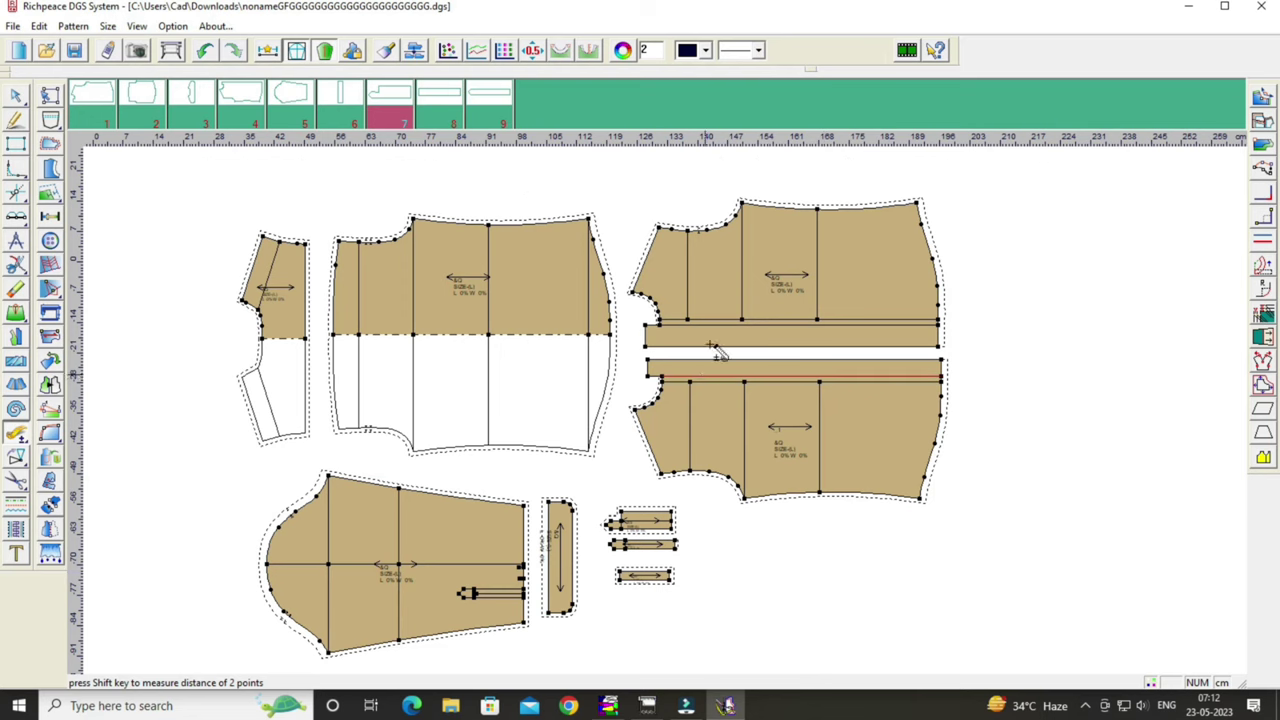
Measure the front neck curve length with Compare length.
scroll(665, 311, "up", 2)
scroll(668, 418, "up", 2)
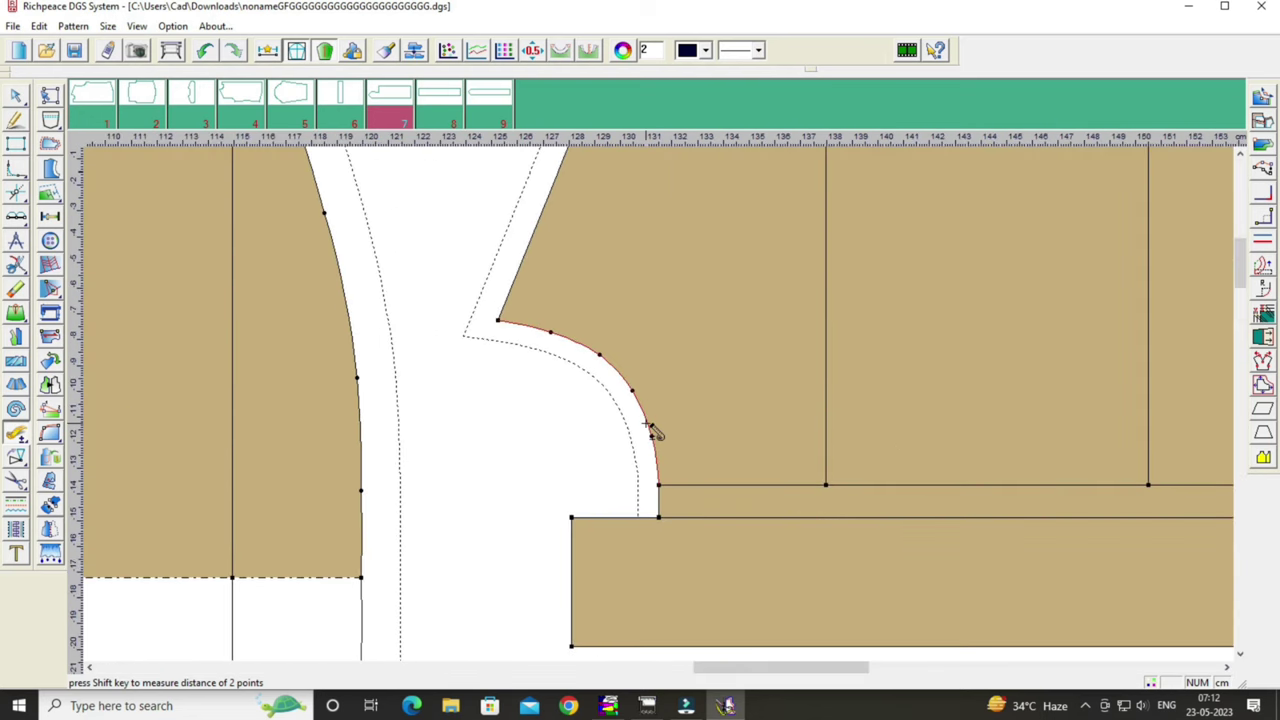
left_click(655, 430)
scroll(663, 434, "down", 2)
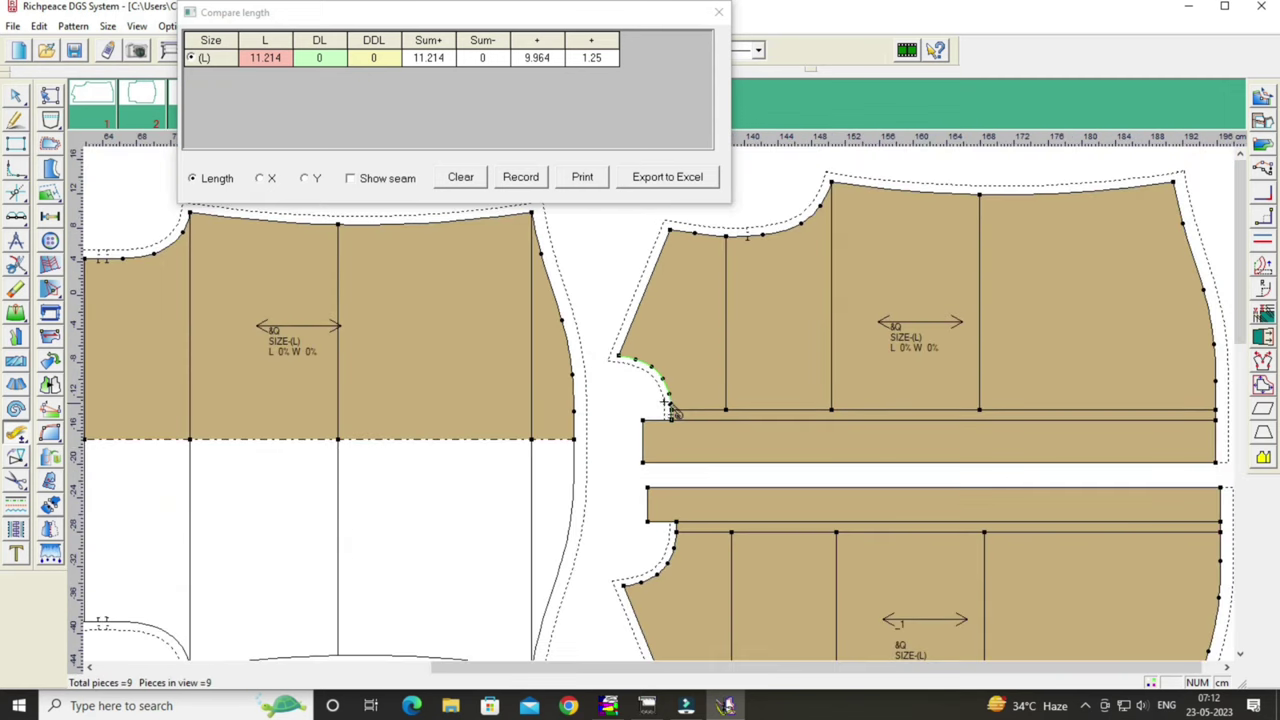
scroll(660, 428, "down", 1)
scroll(656, 420, "down", 1)
scroll(658, 424, "up", 1)
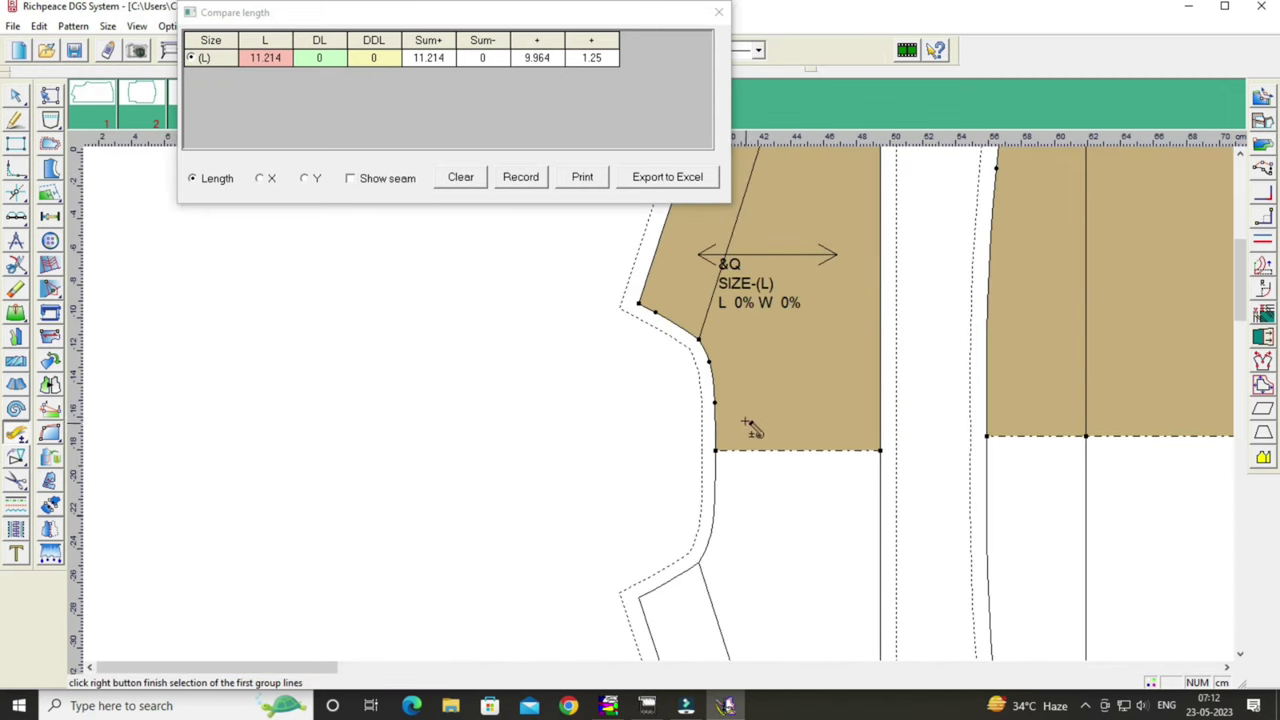
scroll(658, 424, "up", 1)
Add both parts of the back neck curve for a 22.393 total, then close the results.
left_click(714, 428)
left_click(674, 325)
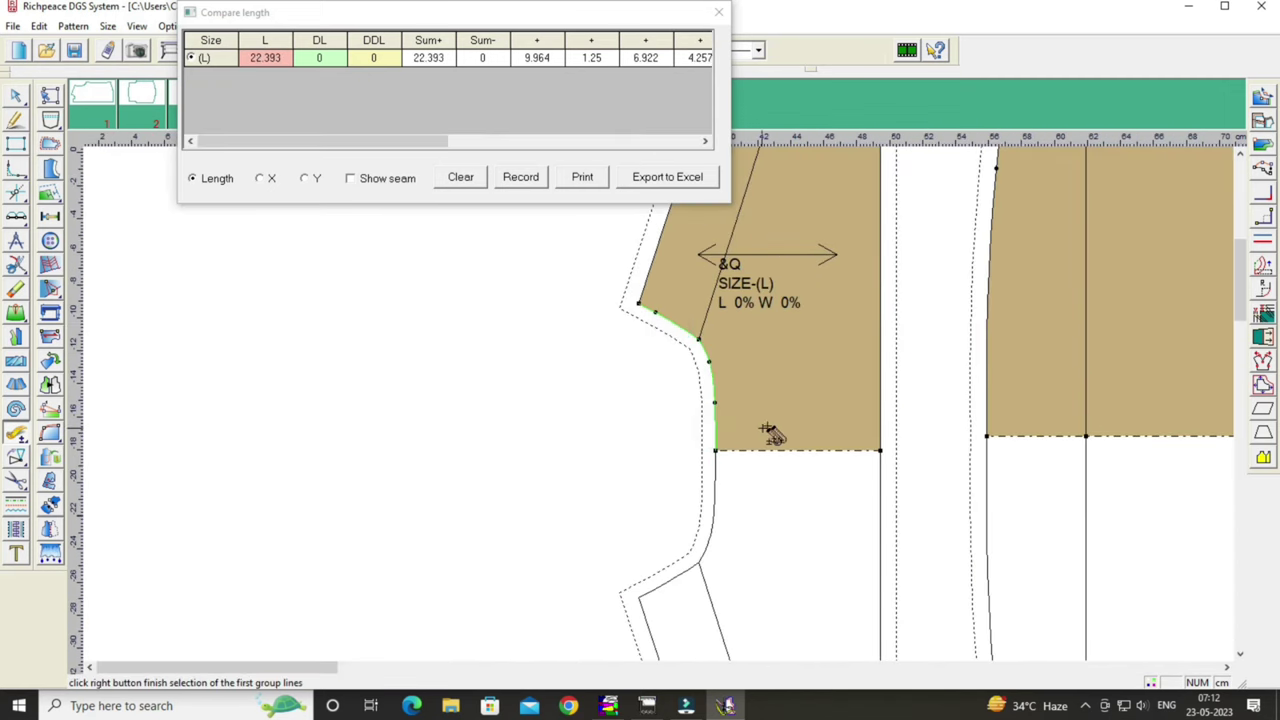
scroll(663, 410, "down", 1)
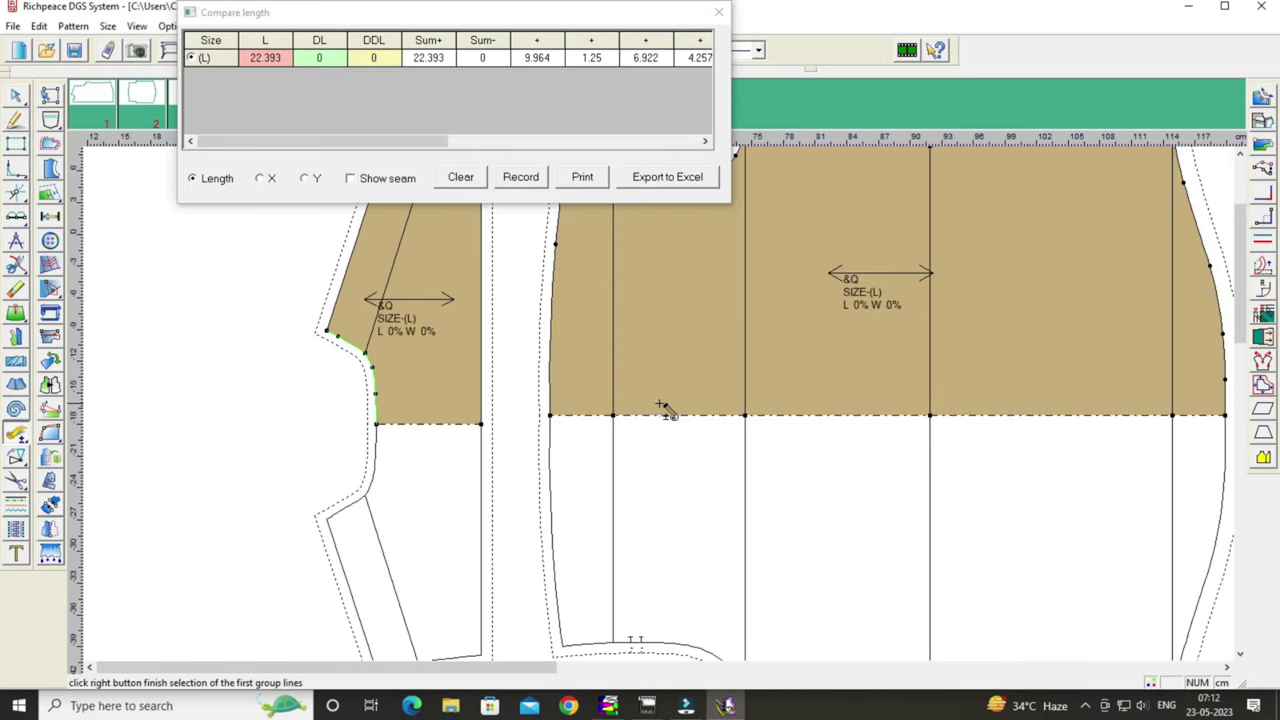
scroll(670, 412, "down", 1)
scroll(700, 420, "down", 1)
scroll(705, 425, "down", 1)
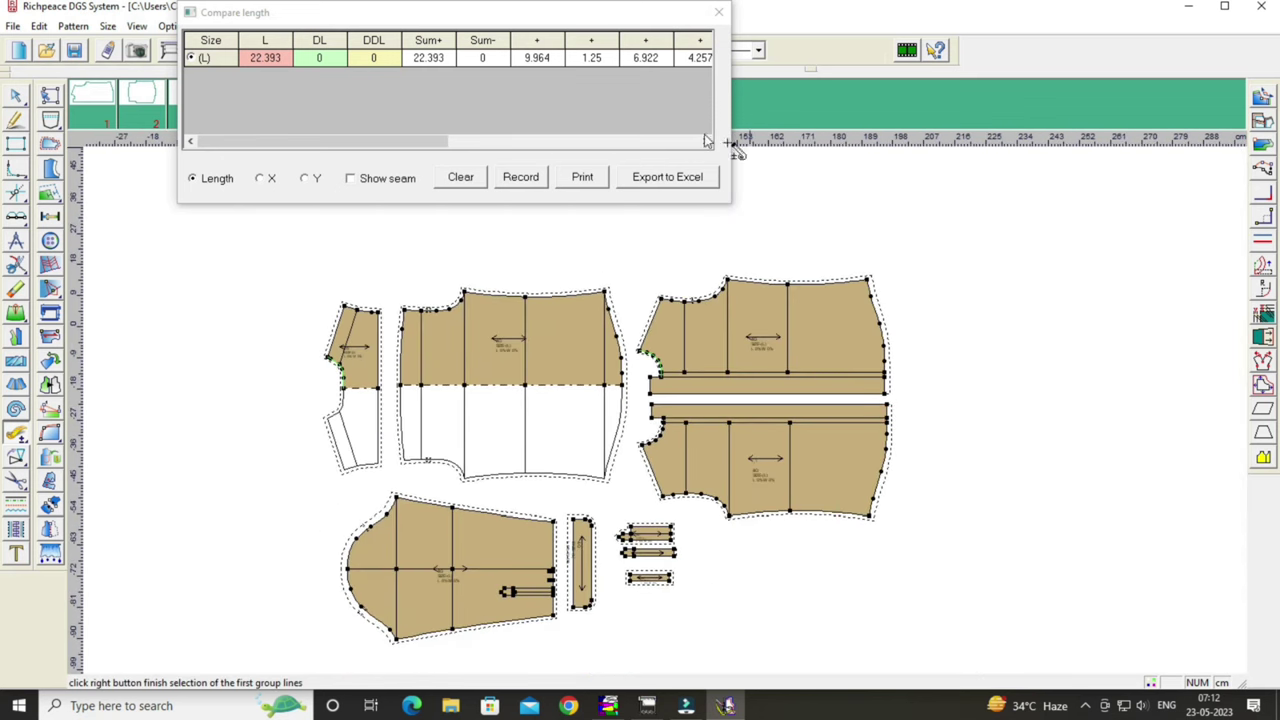
left_click(718, 12)
scroll(665, 418, "up", 1)
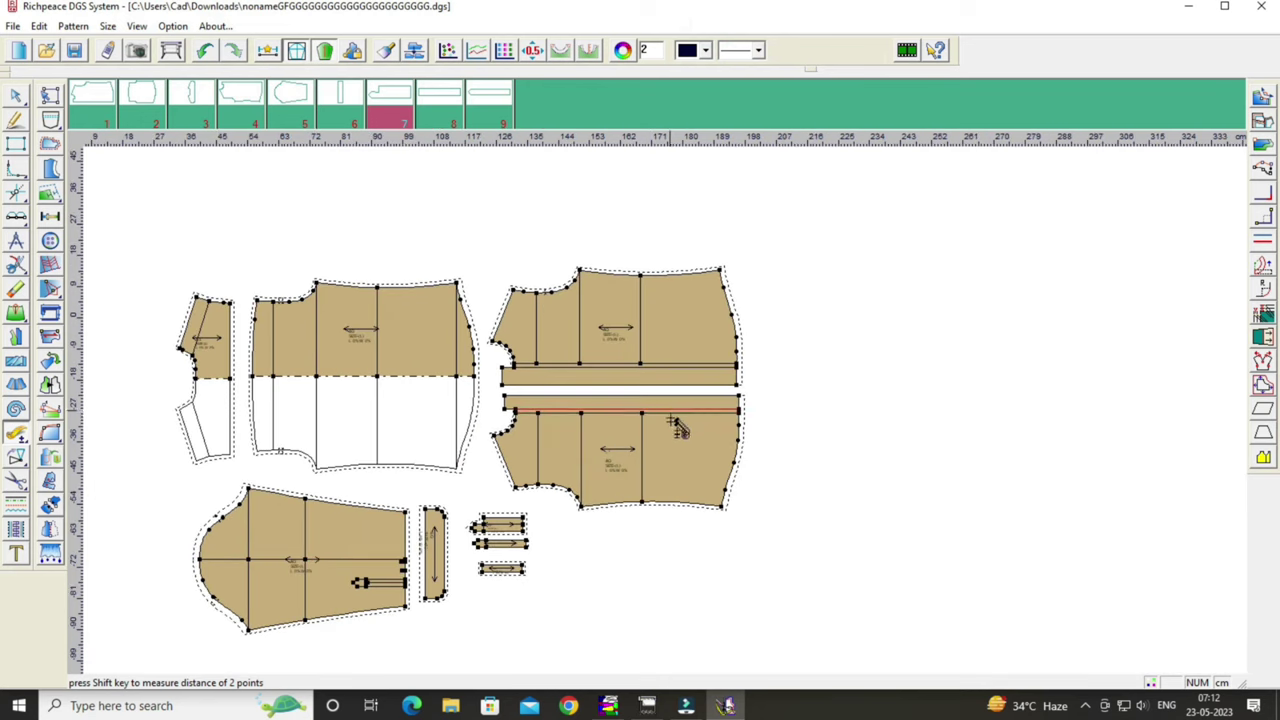
scroll(670, 425, "down", 2)
right_click(824, 390)
Pan right to blank canvas, zoom in there, and select the Intelligent Pen tool.
left_click(924, 404)
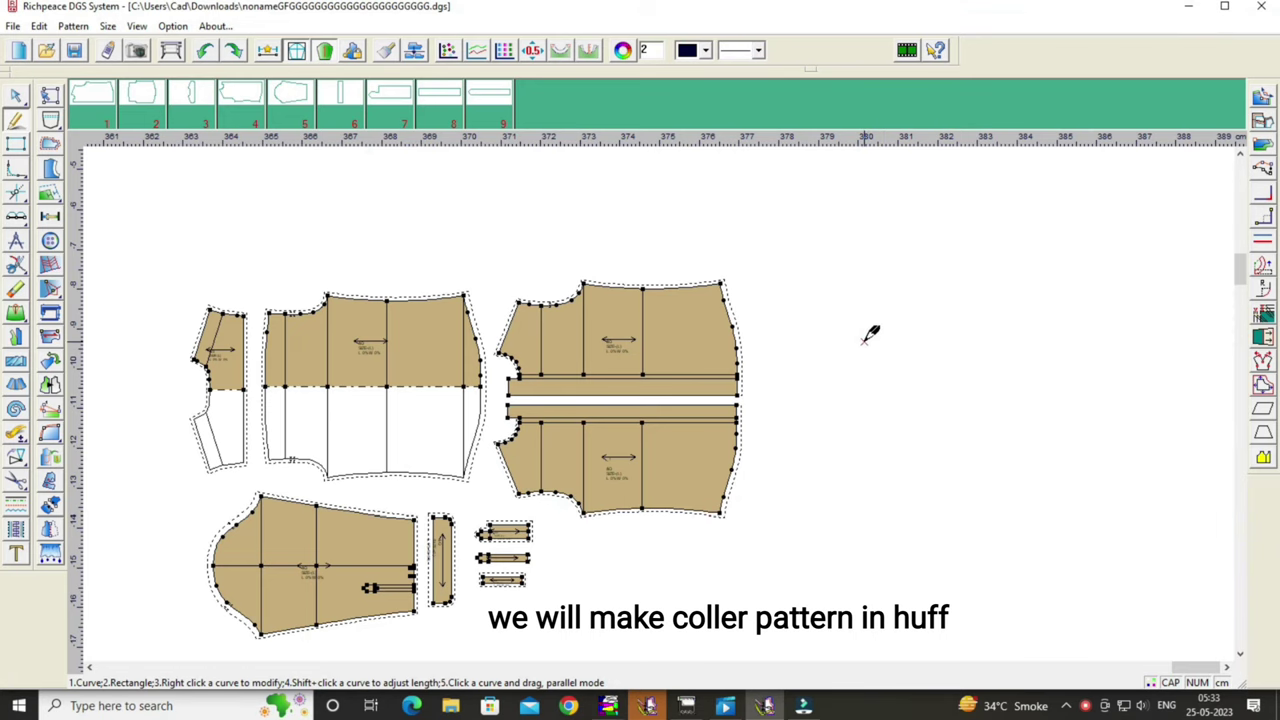
scroll(870, 335, "right", 1)
scroll(870, 335, "right", 1)
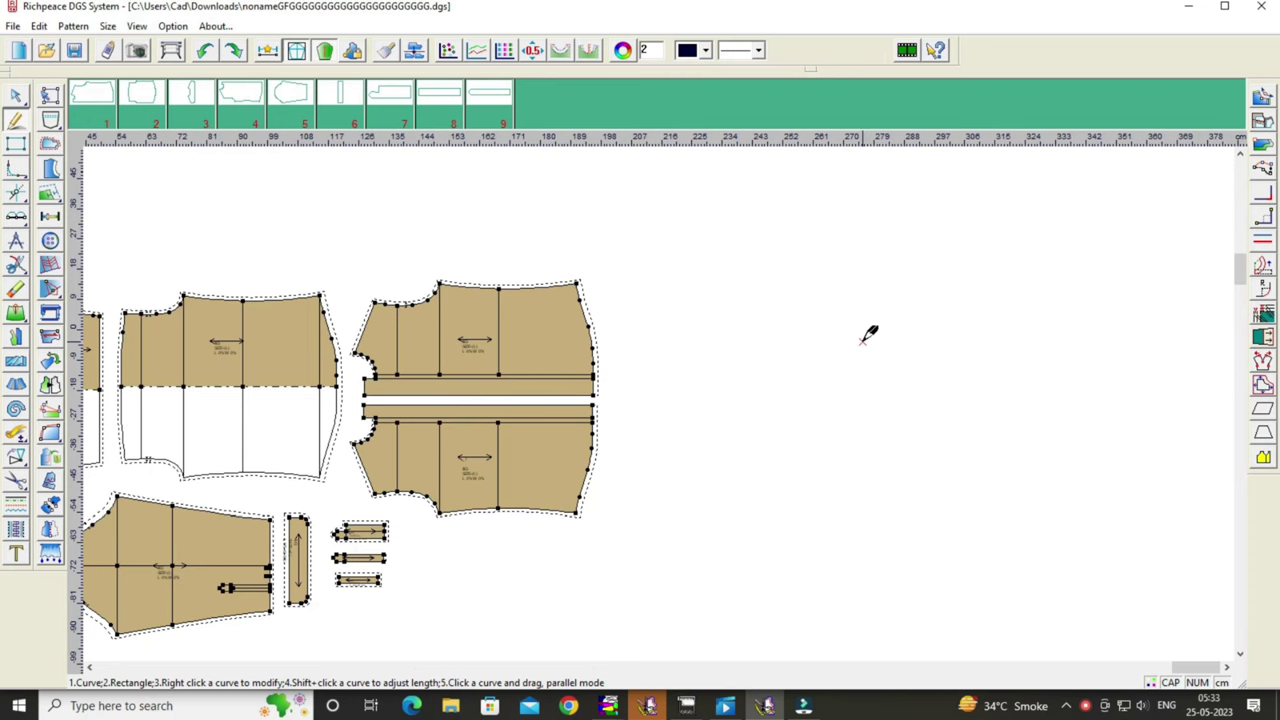
scroll(870, 335, "right", 1)
scroll(870, 335, "right", 1)
scroll(870, 335, "right", 1)
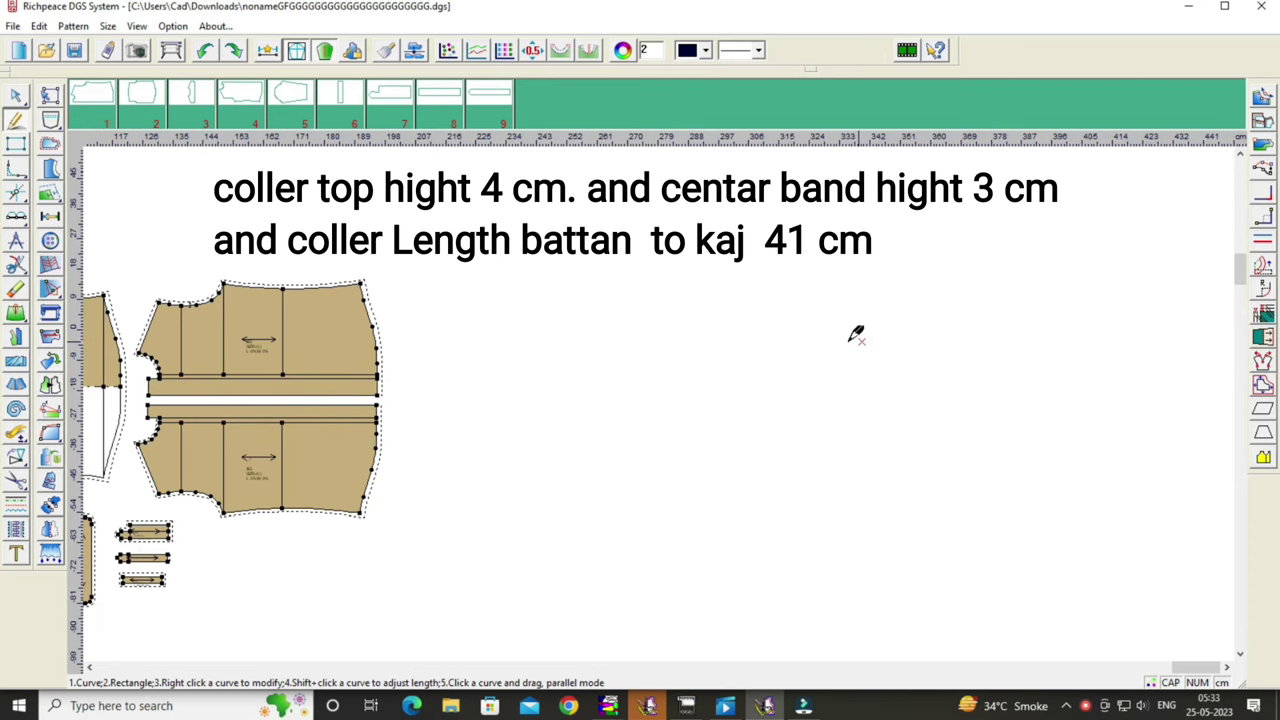
scroll(868, 335, "right", 1)
scroll(850, 335, "right", 1)
scroll(846, 335, "right", 1)
scroll(846, 335, "right", 2)
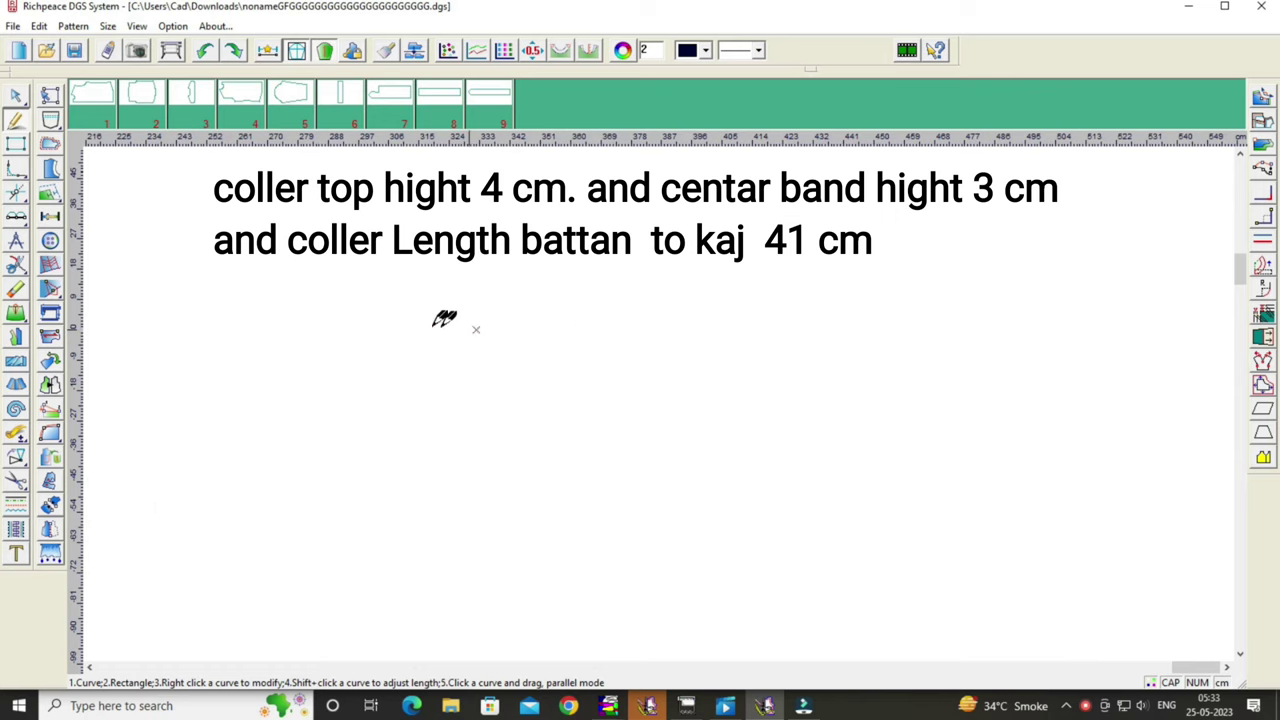
scroll(438, 318, "up", 1)
scroll(438, 318, "up", 1)
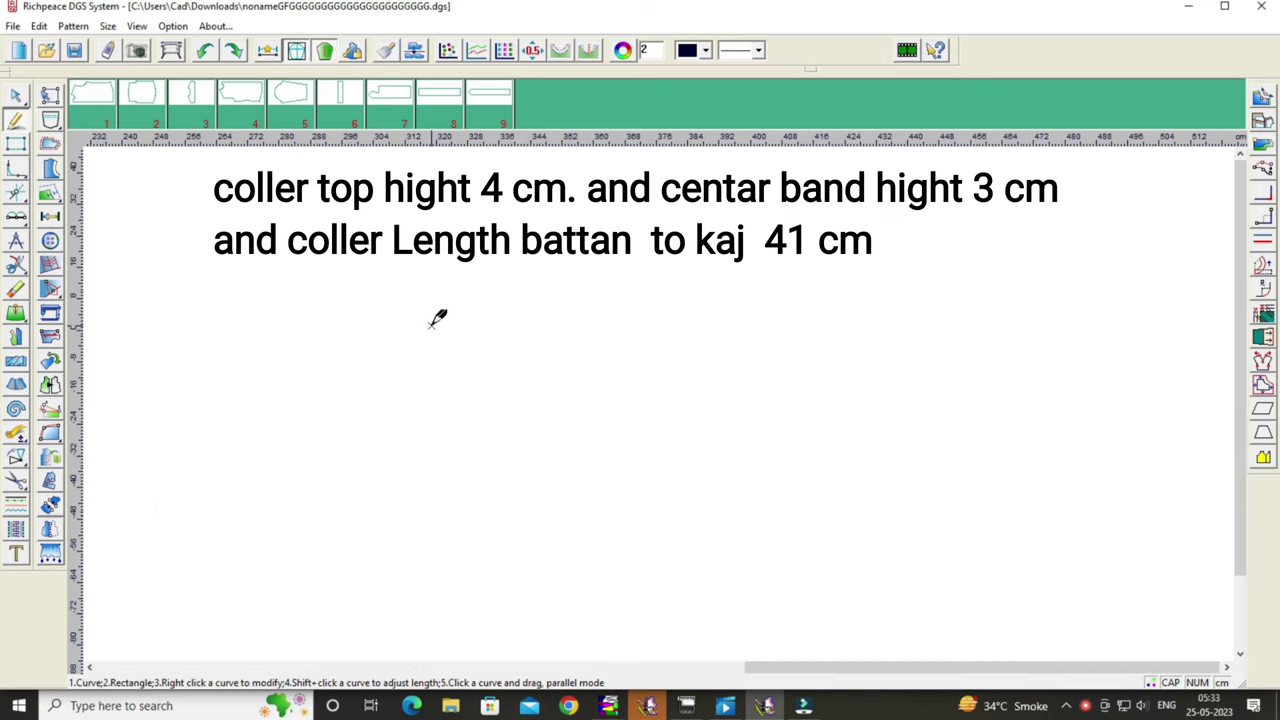
scroll(438, 318, "up", 1)
scroll(438, 318, "up", 1)
scroll(438, 318, "up", 1)
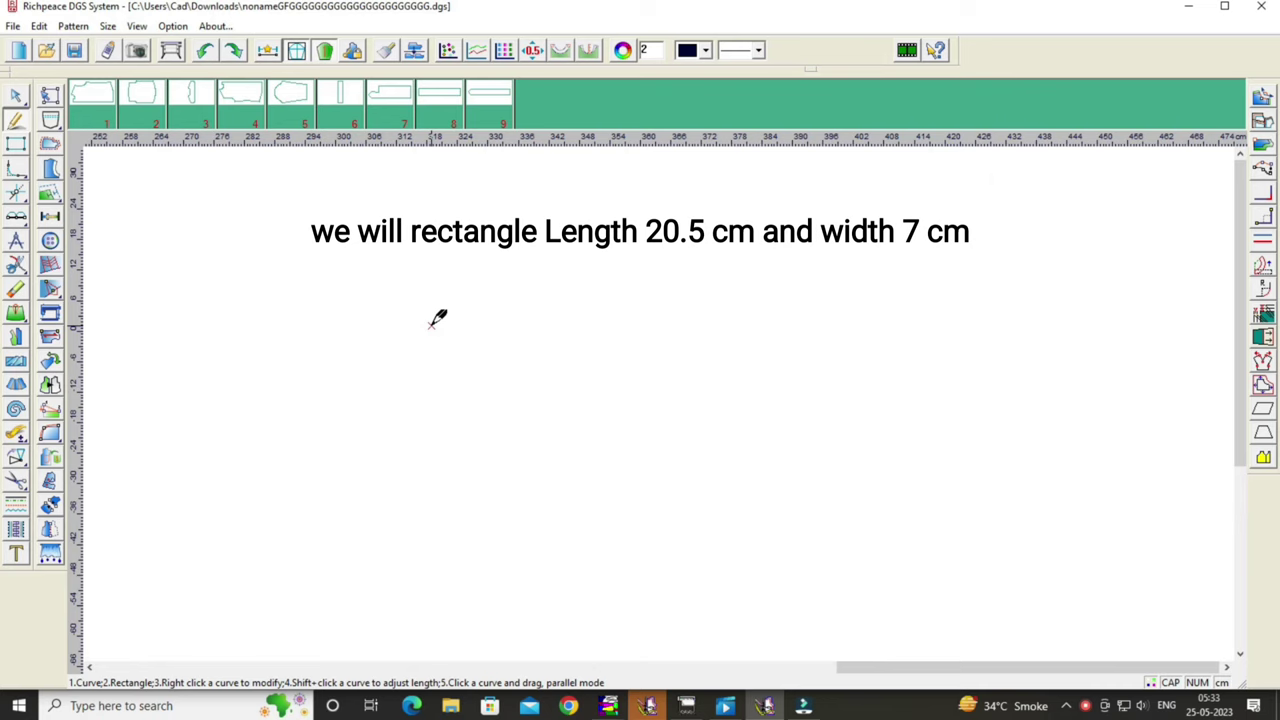
scroll(438, 318, "up", 2)
scroll(438, 318, "up", 1)
scroll(438, 318, "up", 1)
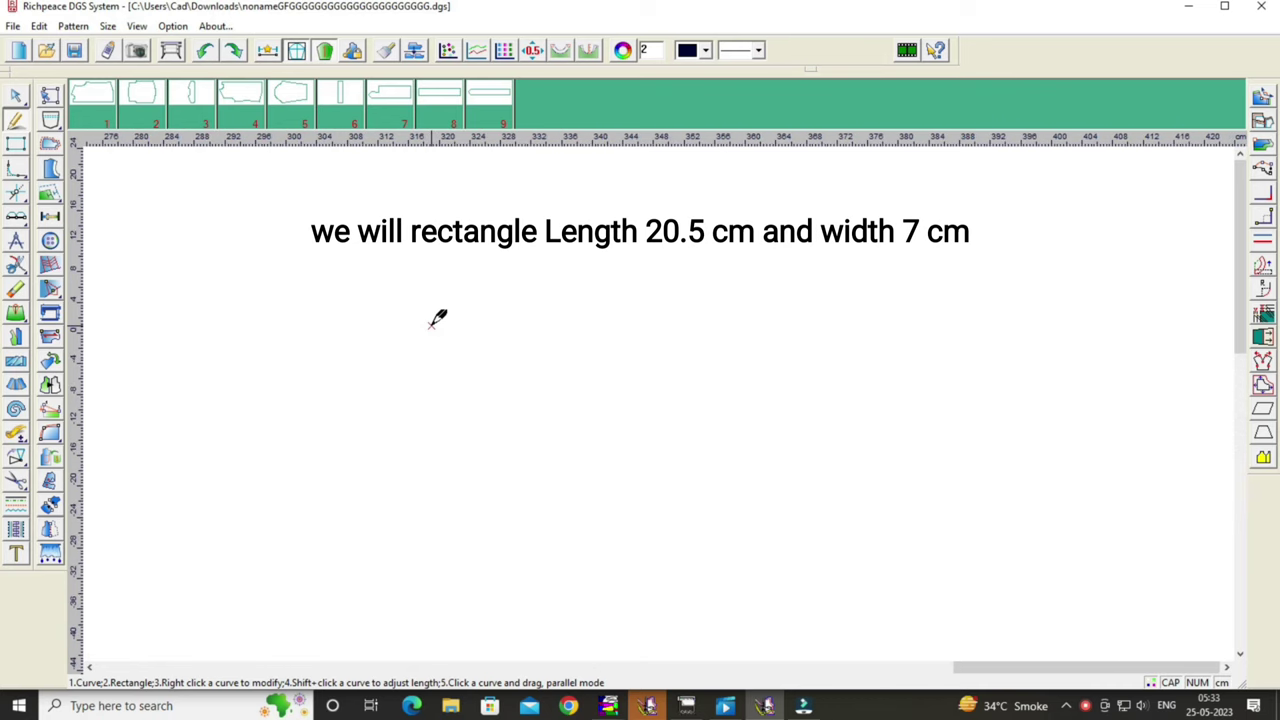
scroll(438, 318, "up", 1)
scroll(438, 318, "up", 1)
scroll(438, 318, "up", 2)
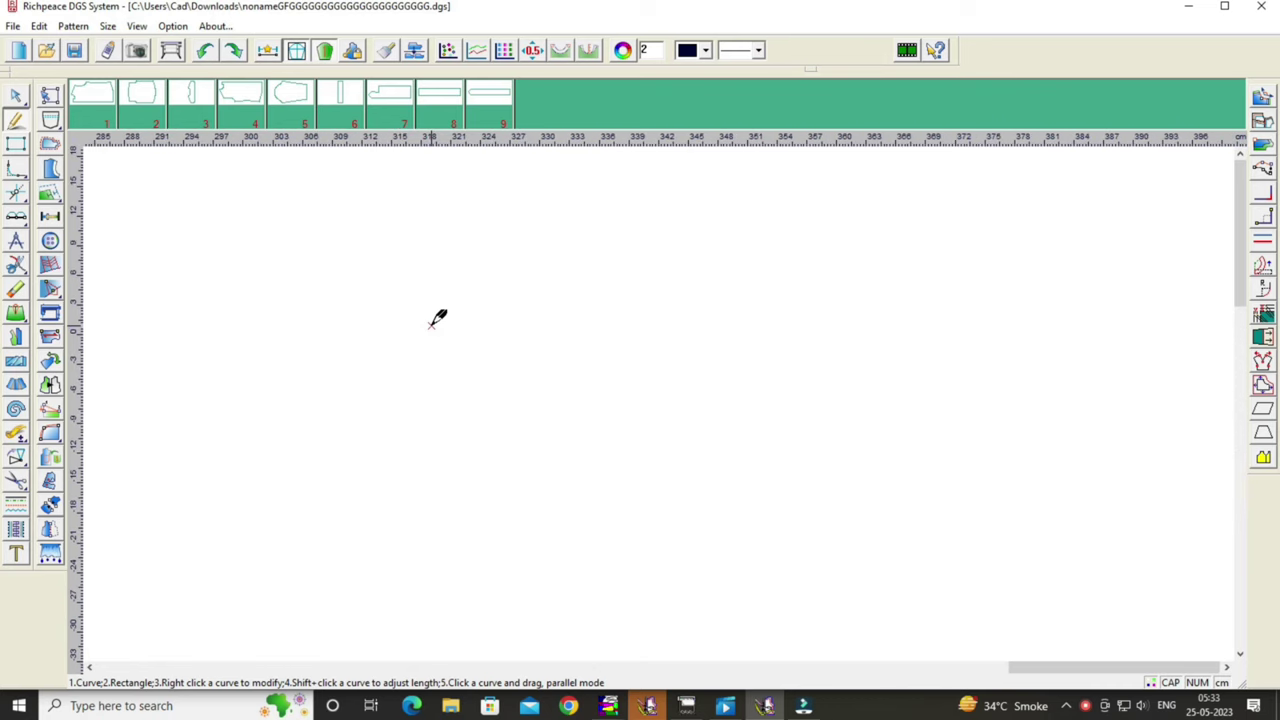
scroll(438, 318, "up", 1)
scroll(438, 318, "up", 1)
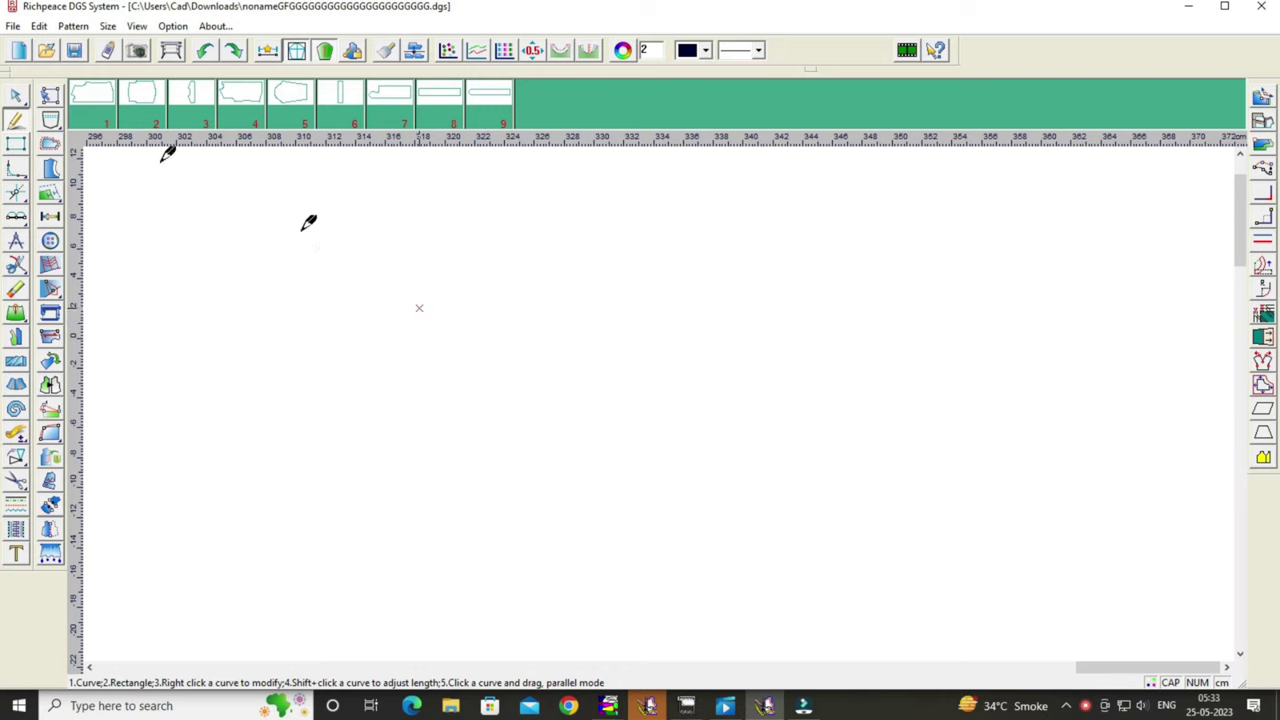
left_click(16, 122)
left_click(16, 122)
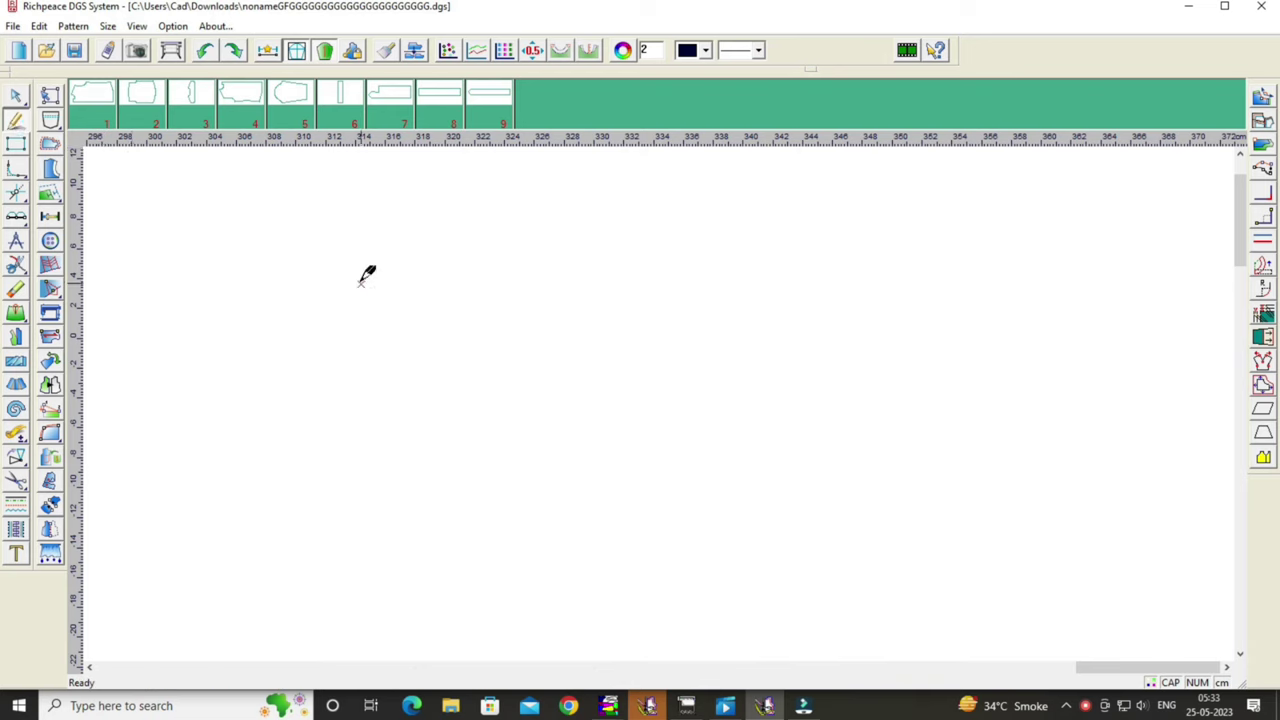
Draw a rectangle 20.5 wide and 7 high for the collar.
left_click_drag(360, 282, 950, 421)
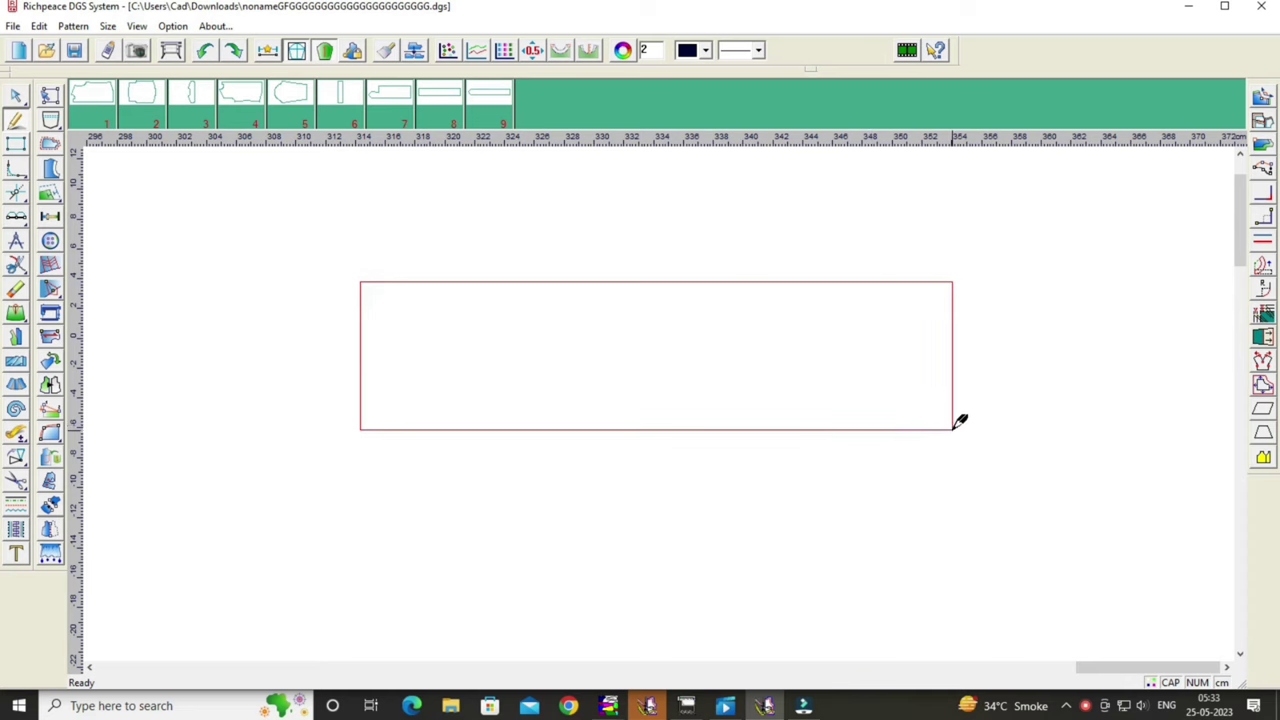
left_click_drag(950, 421, 976, 426)
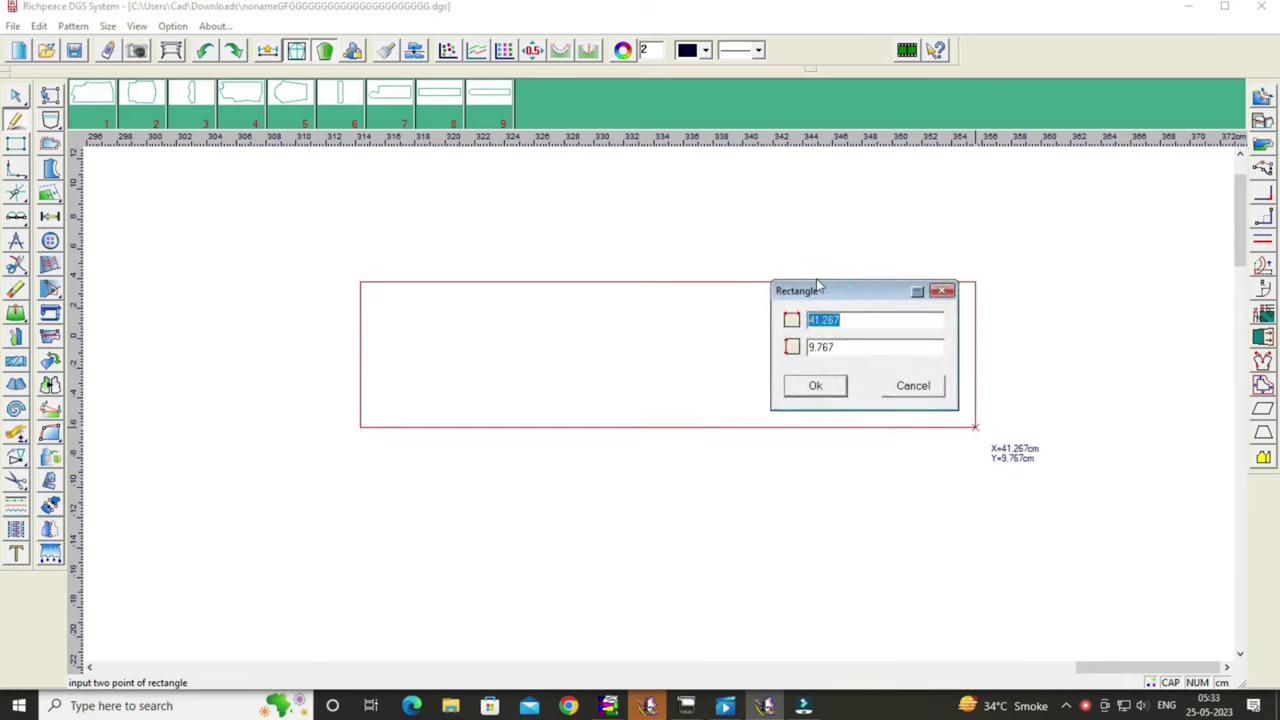
left_click_drag(818, 287, 771, 456)
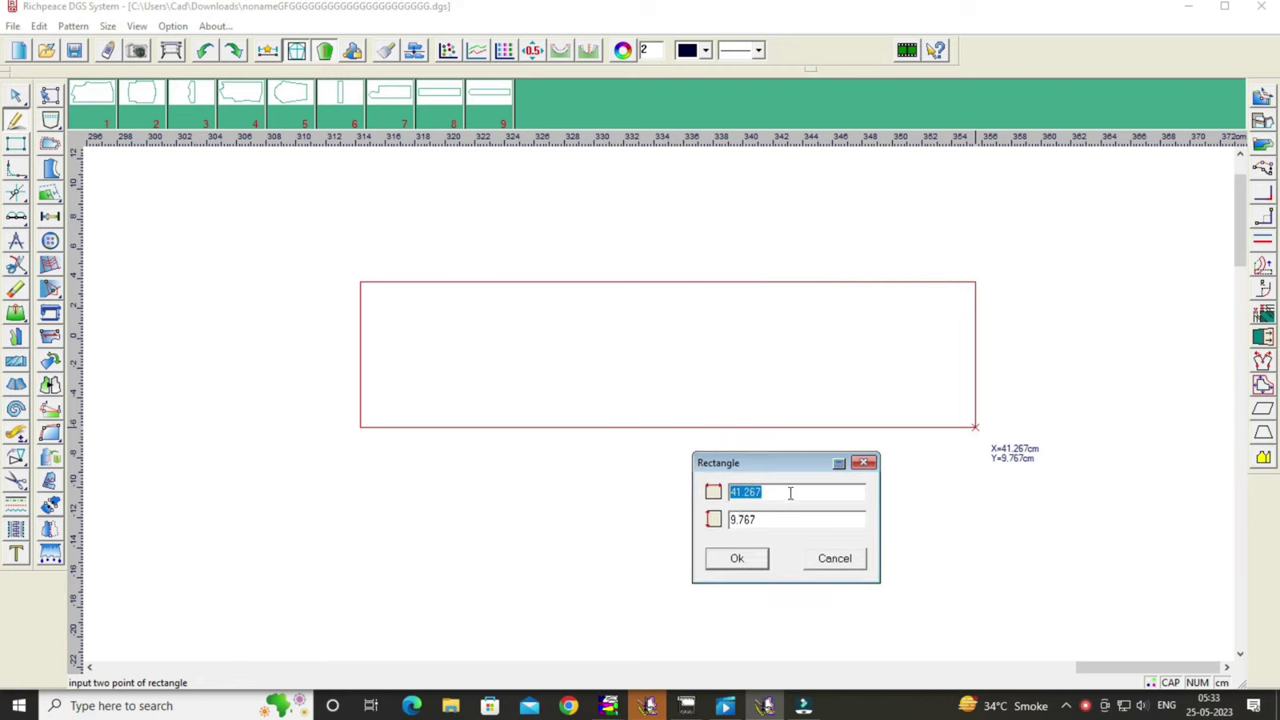
key("BackSpace")
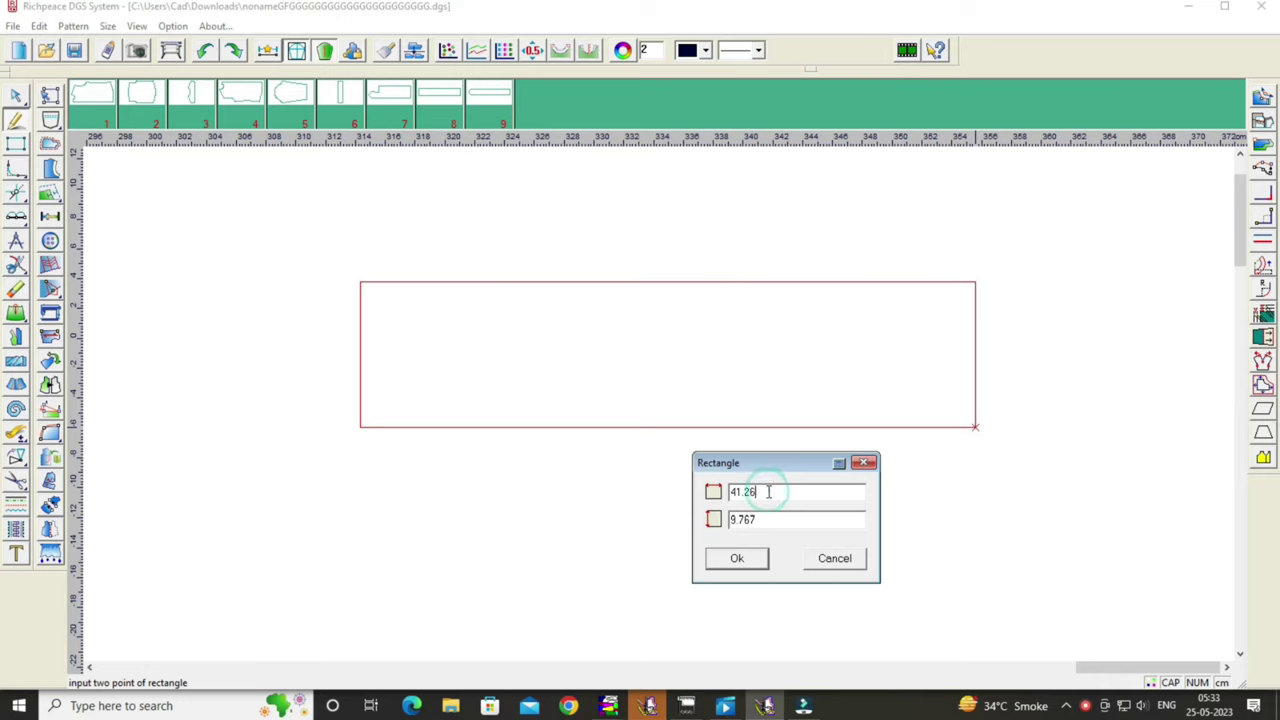
key("BackSpace")
key("BackSpace")
key("BackSpace")
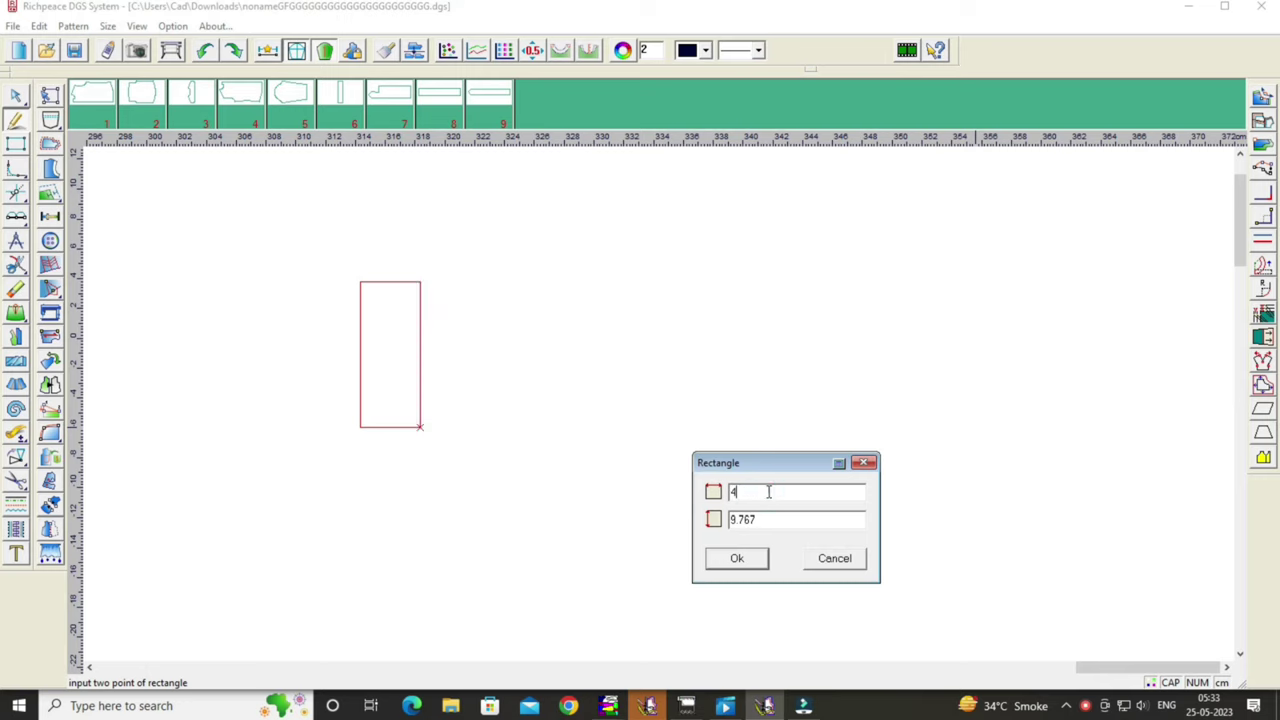
key("BackSpace")
type("2")
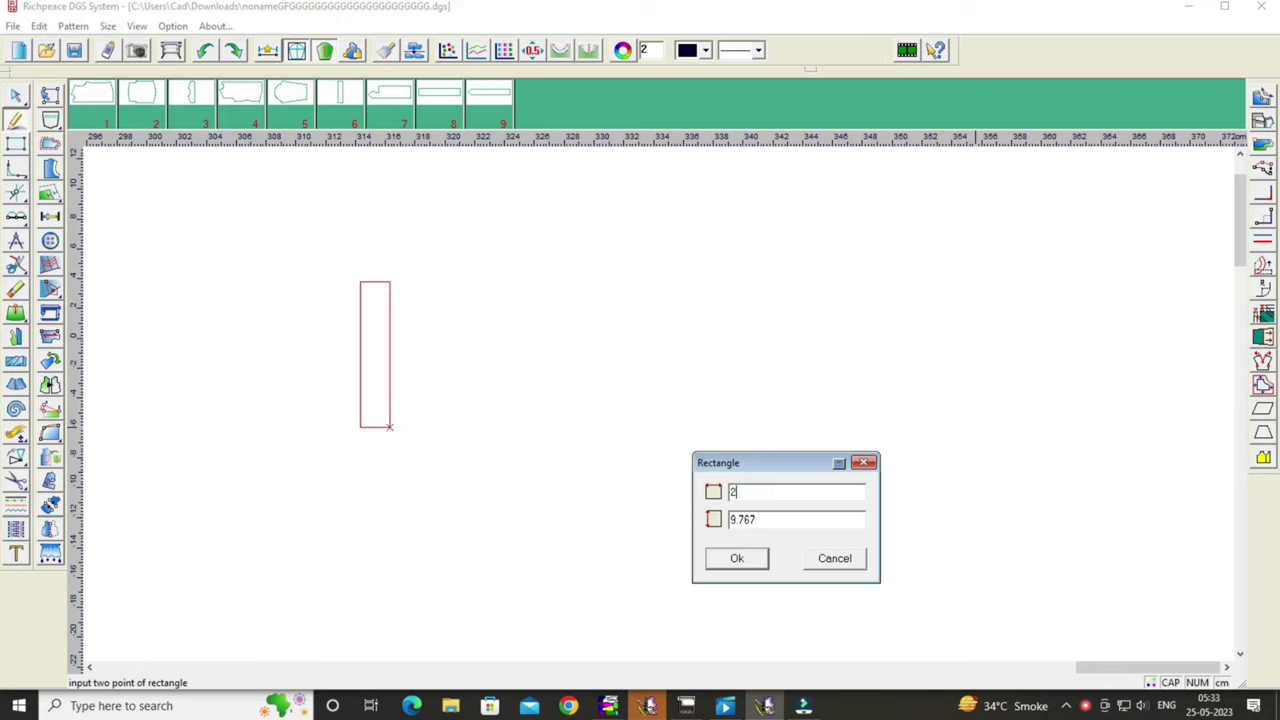
type("0")
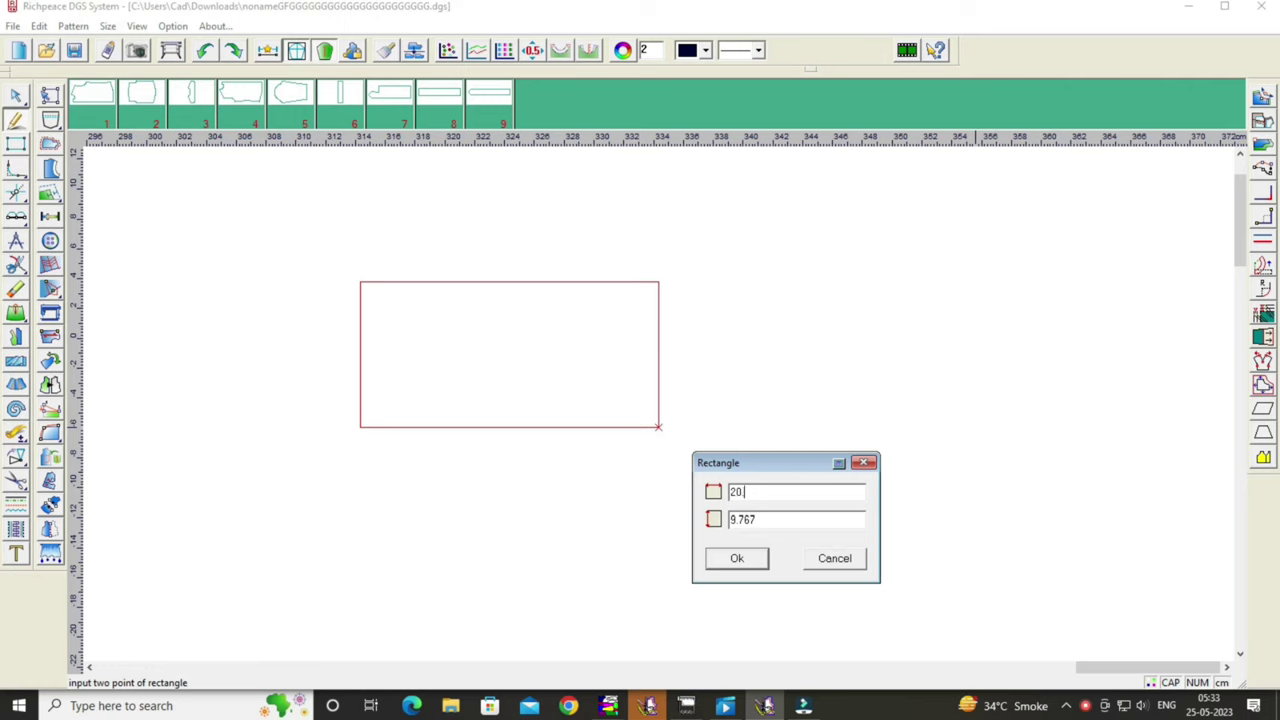
type(".5")
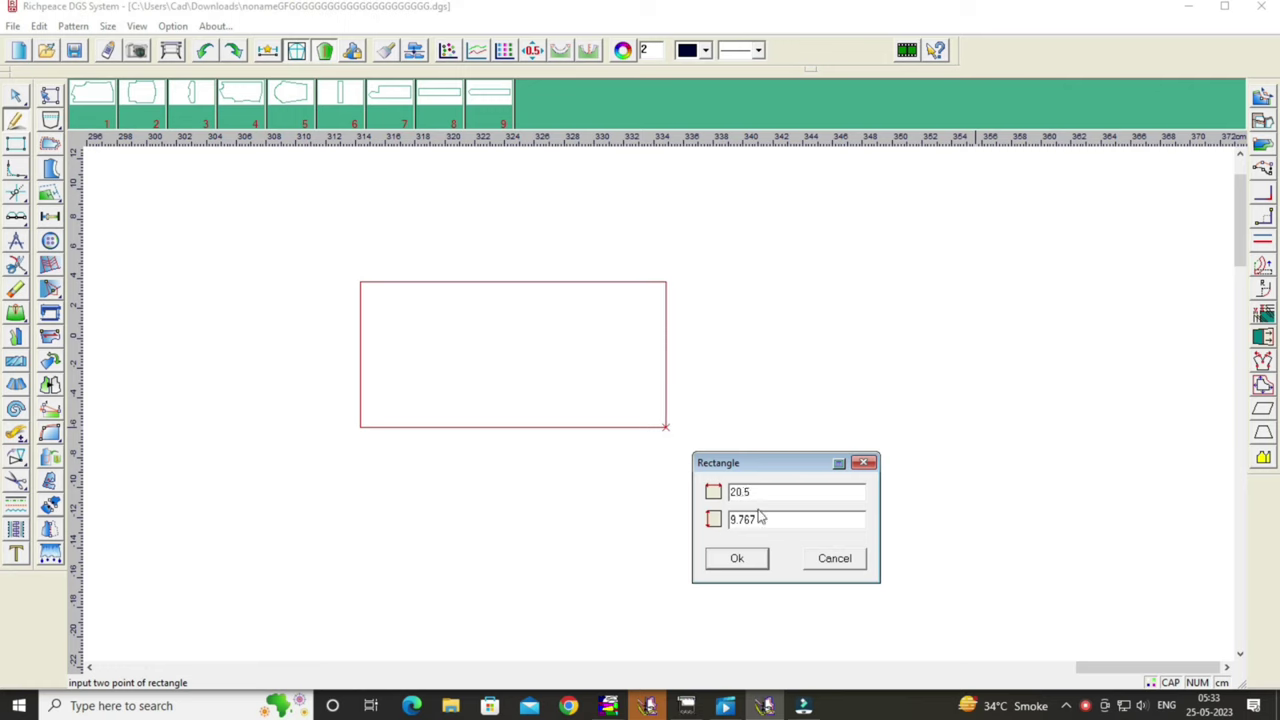
left_click(760, 518)
key("BackSpace")
key("BackSpace")
key("BackSpace")
key("BackSpace")
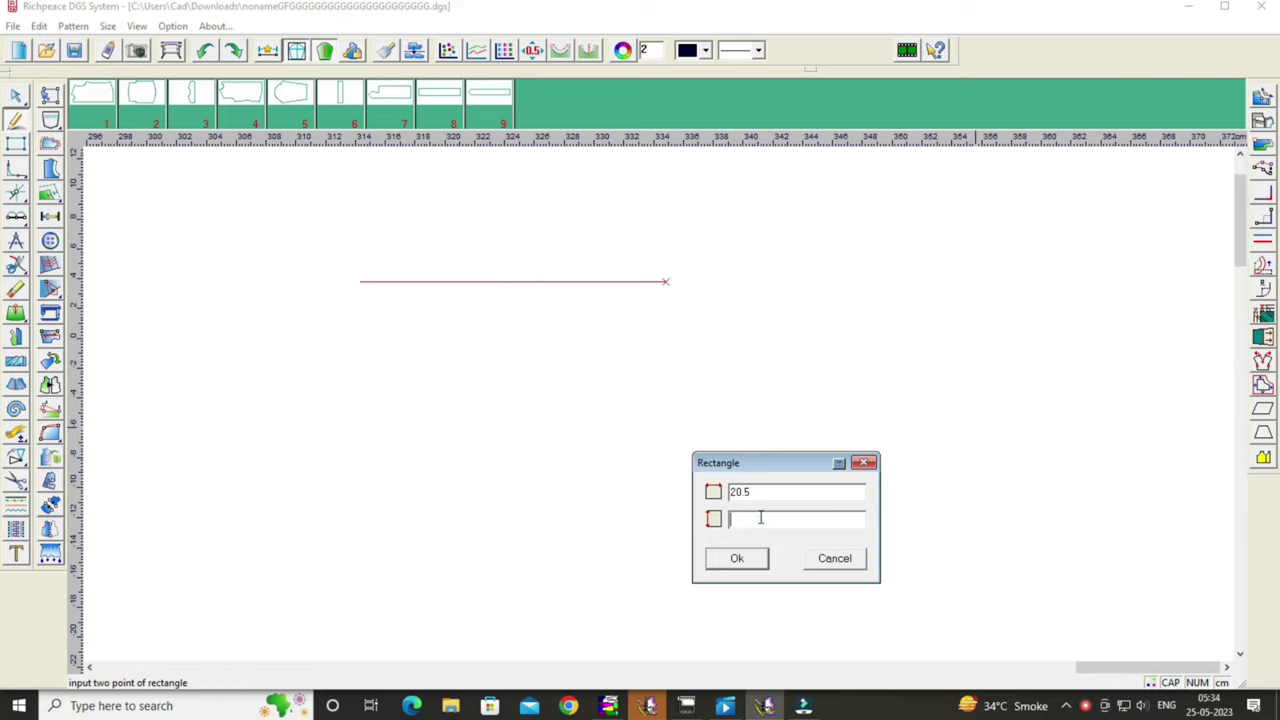
type("7")
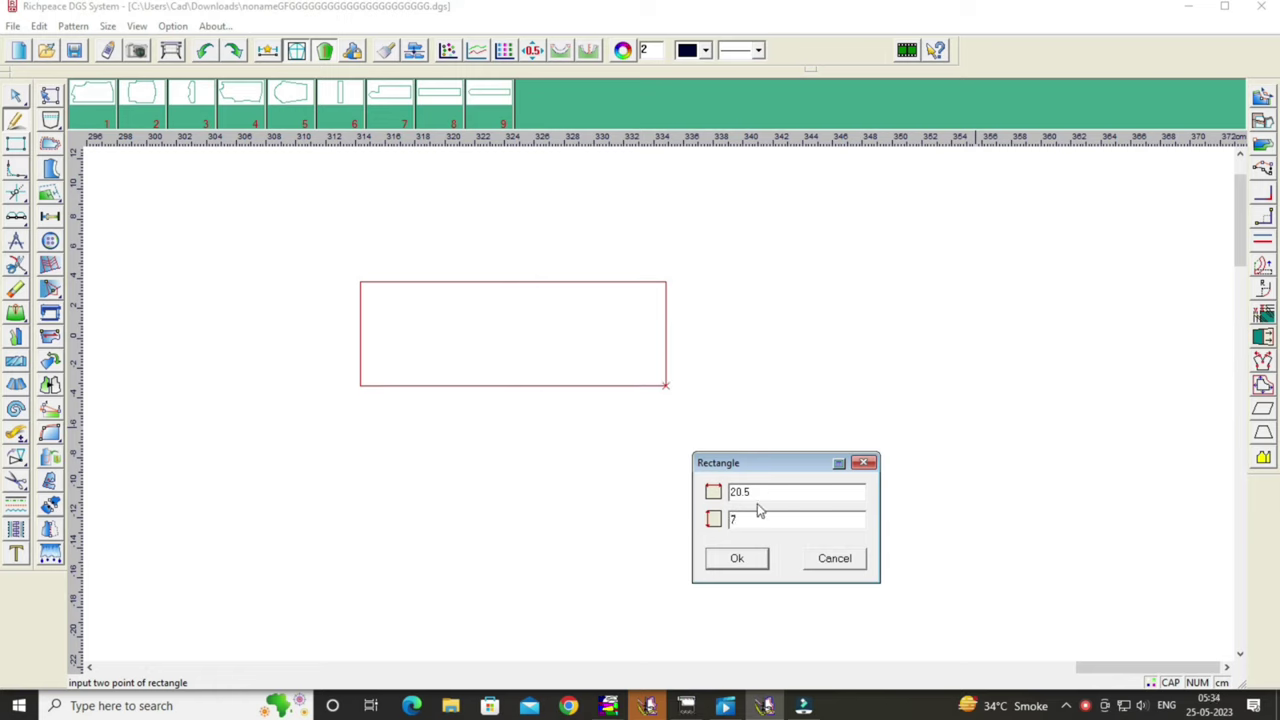
left_click(740, 566)
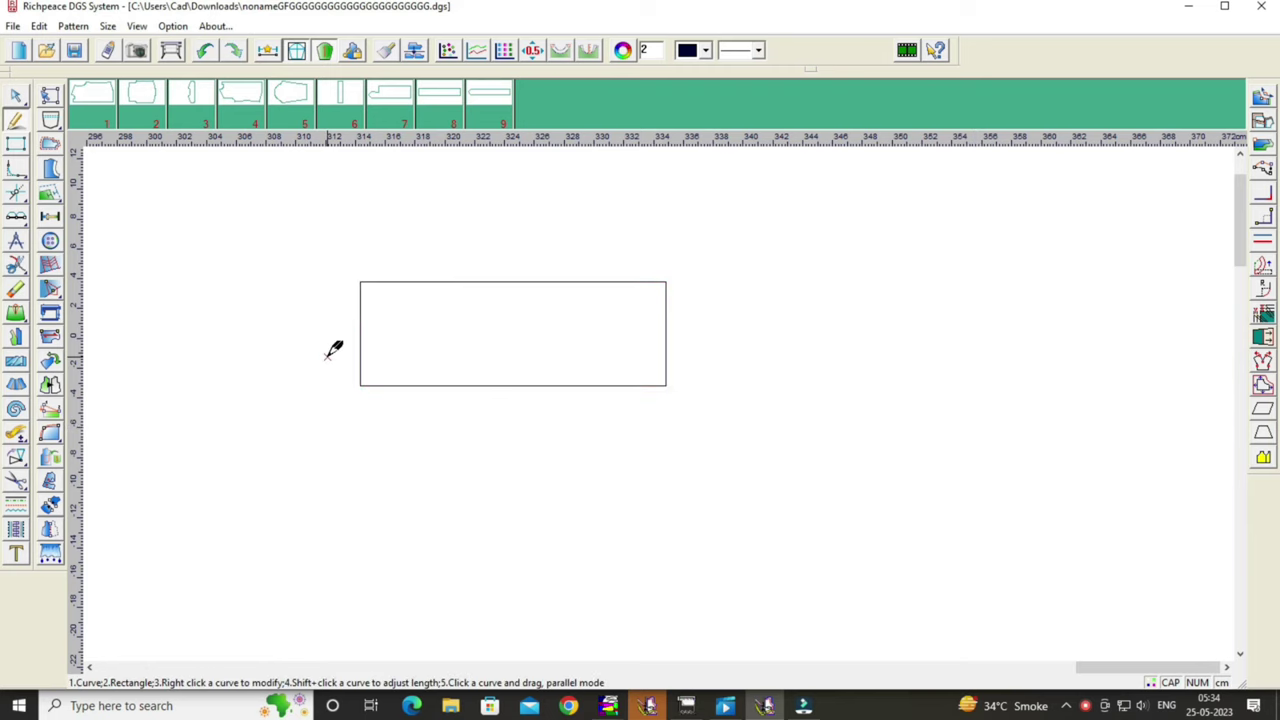
Zoom in close on the 20.5 × 7 collar rectangle.
scroll(330, 349, "up", 1)
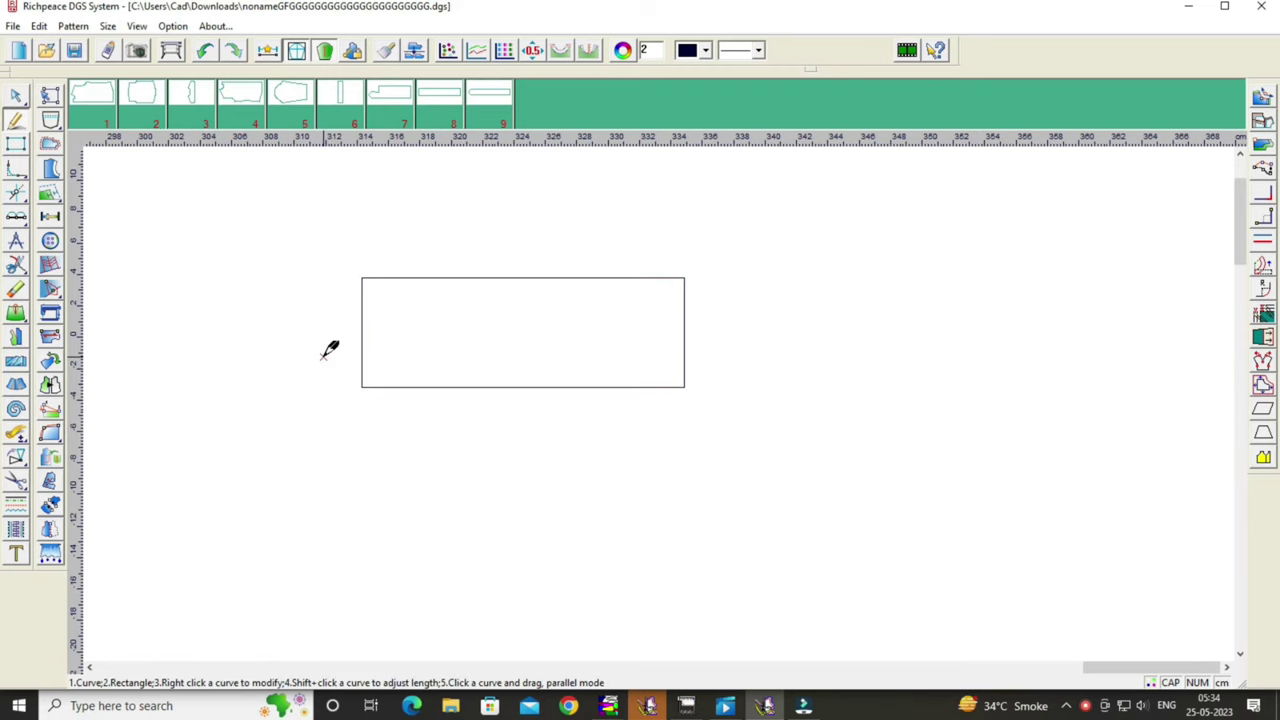
scroll(330, 349, "up", 2)
scroll(330, 349, "up", 2)
scroll(330, 349, "up", 1)
scroll(330, 349, "up", 1)
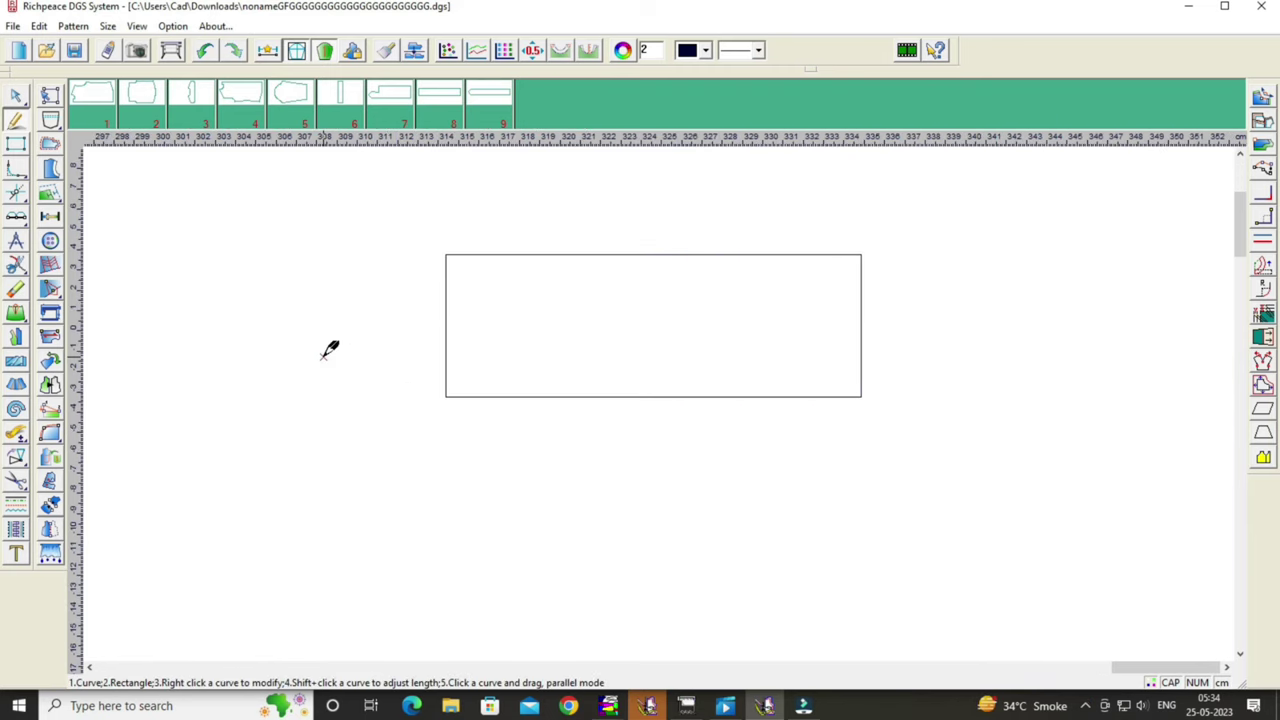
scroll(330, 349, "up", 1)
scroll(330, 349, "up", 1)
scroll(330, 349, "up", 1)
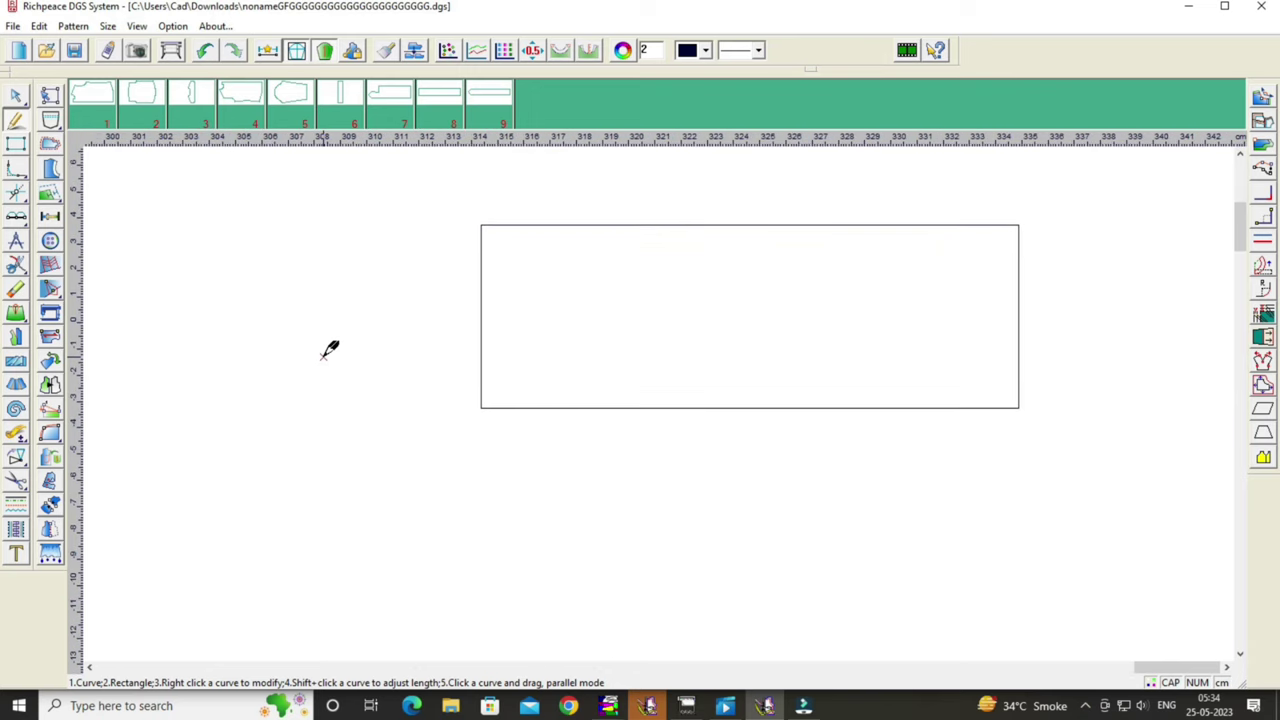
scroll(330, 349, "up", 1)
scroll(330, 349, "up", 1)
scroll(330, 349, "up", 1)
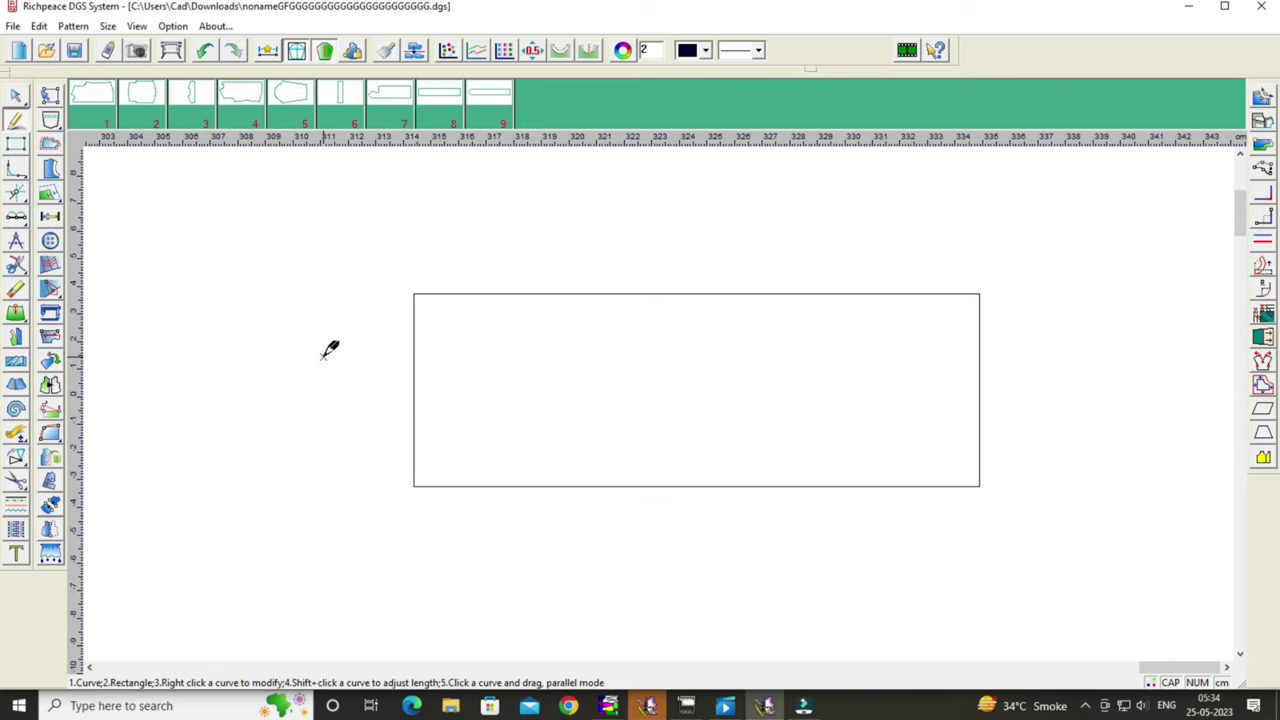
scroll(330, 349, "up", 1)
scroll(330, 349, "up", 1)
scroll(330, 349, "up", 1)
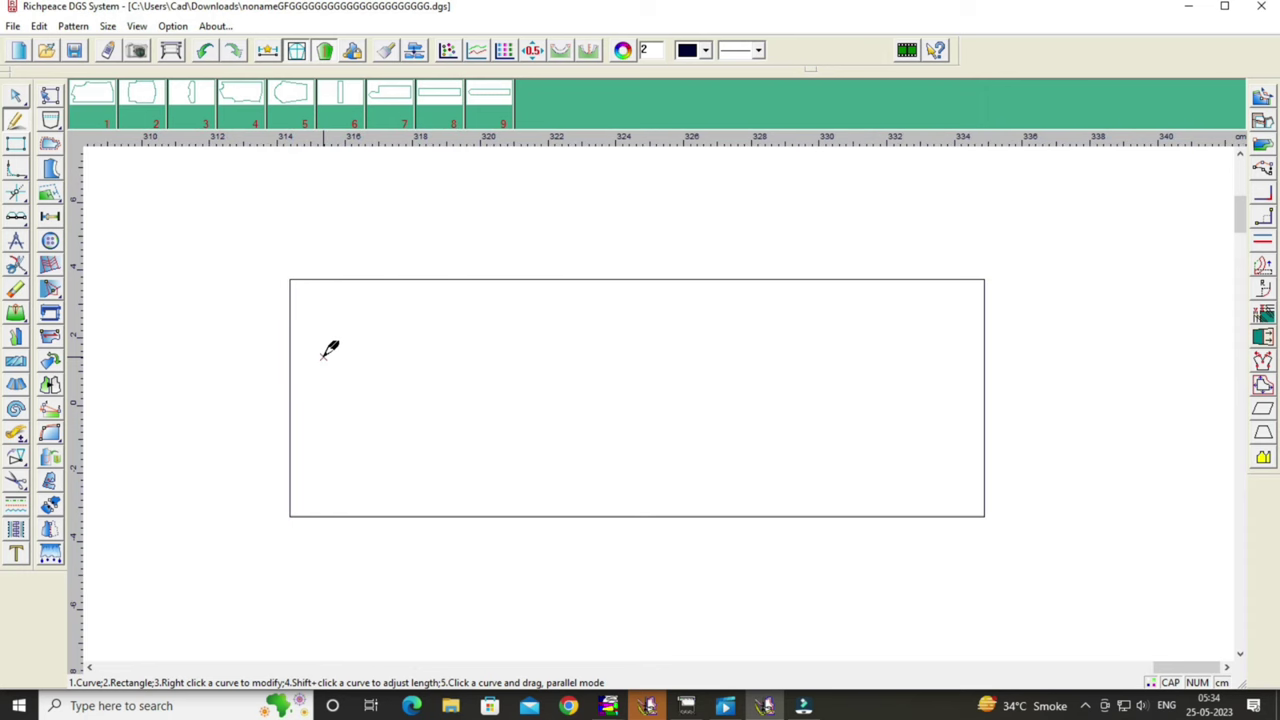
scroll(330, 349, "up", 1)
scroll(330, 349, "up", 1)
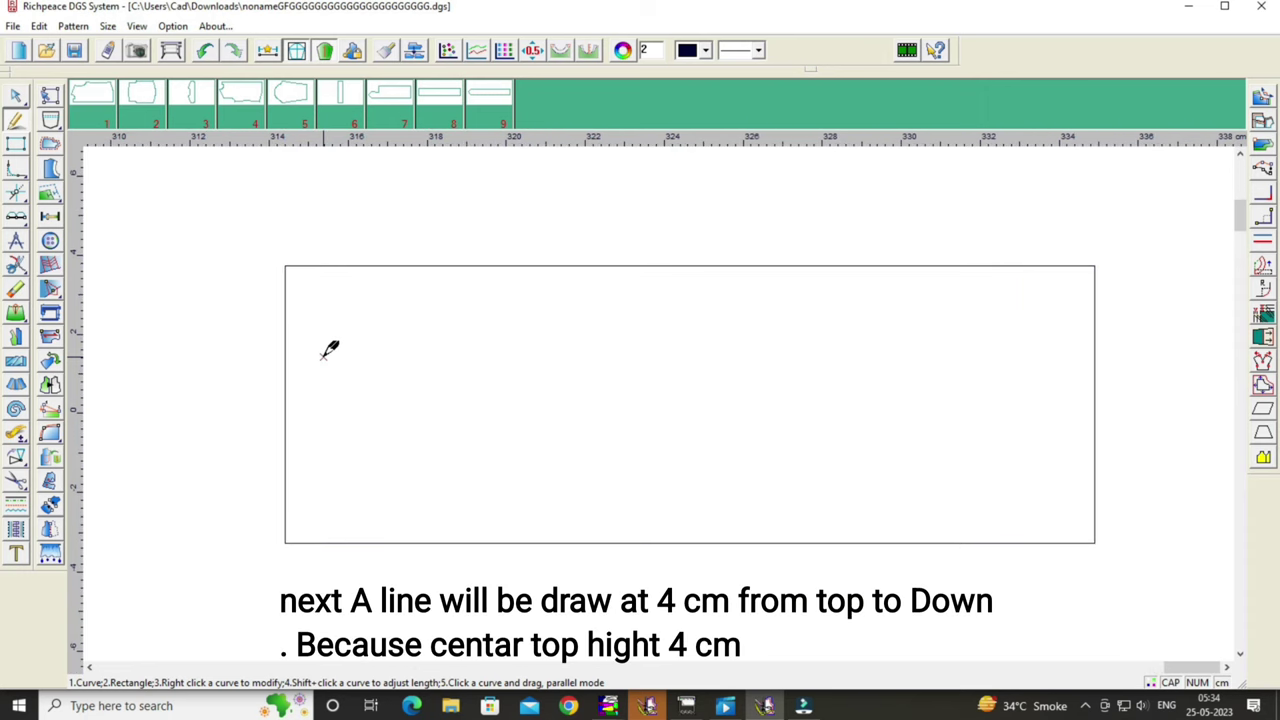
scroll(330, 349, "down", 1)
scroll(330, 349, "down", 1)
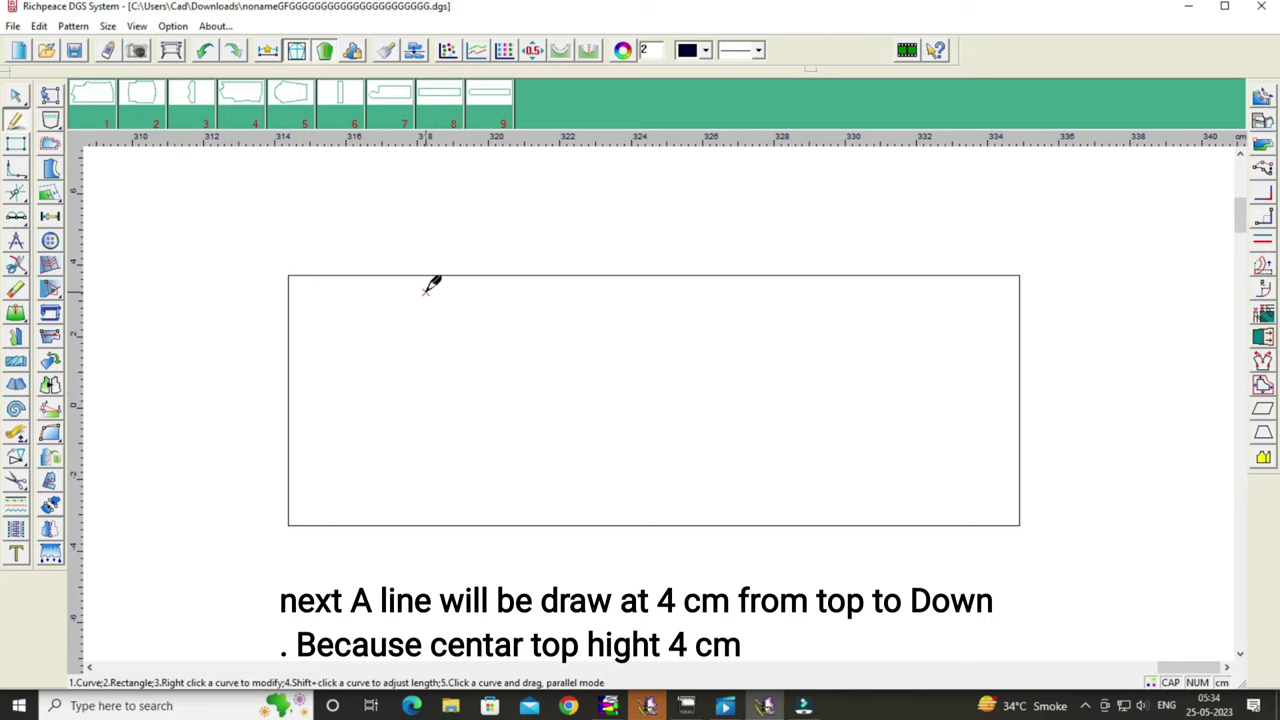
Add a line parallel to the rectangle's top edge, 4 cm below it.
left_click(576, 278)
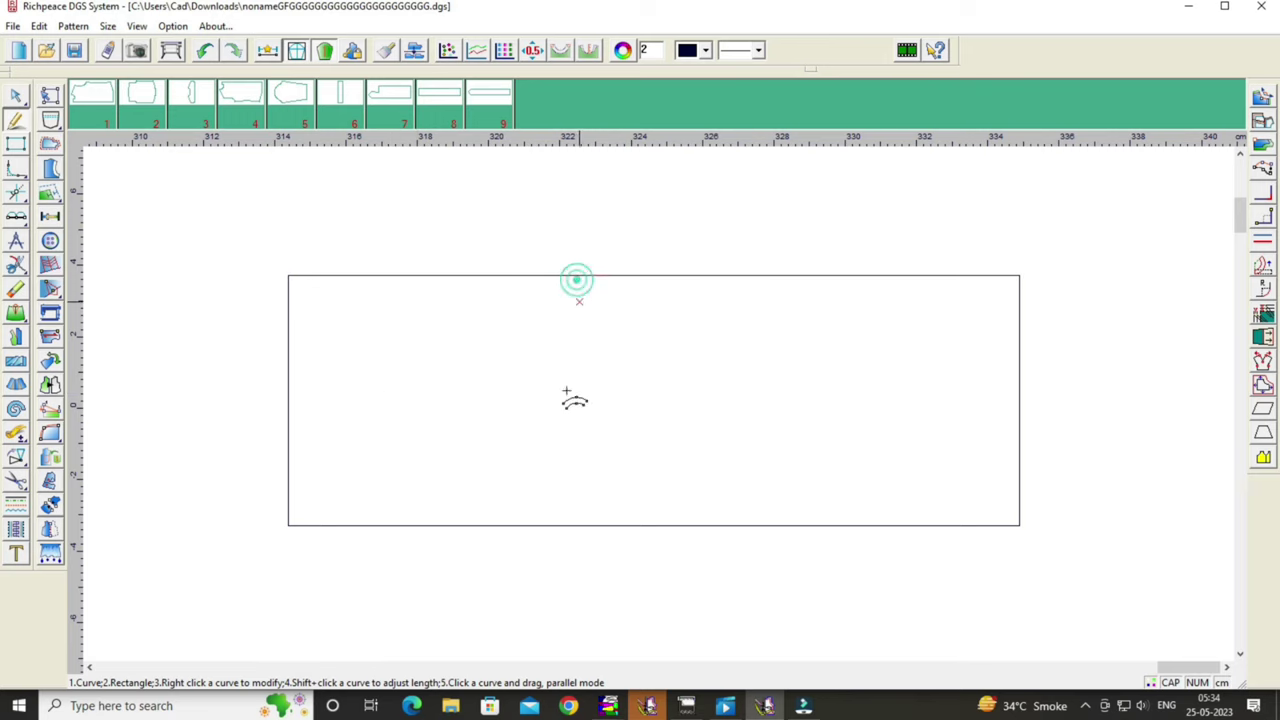
left_click_drag(566, 395, 566, 430)
left_click(566, 430)
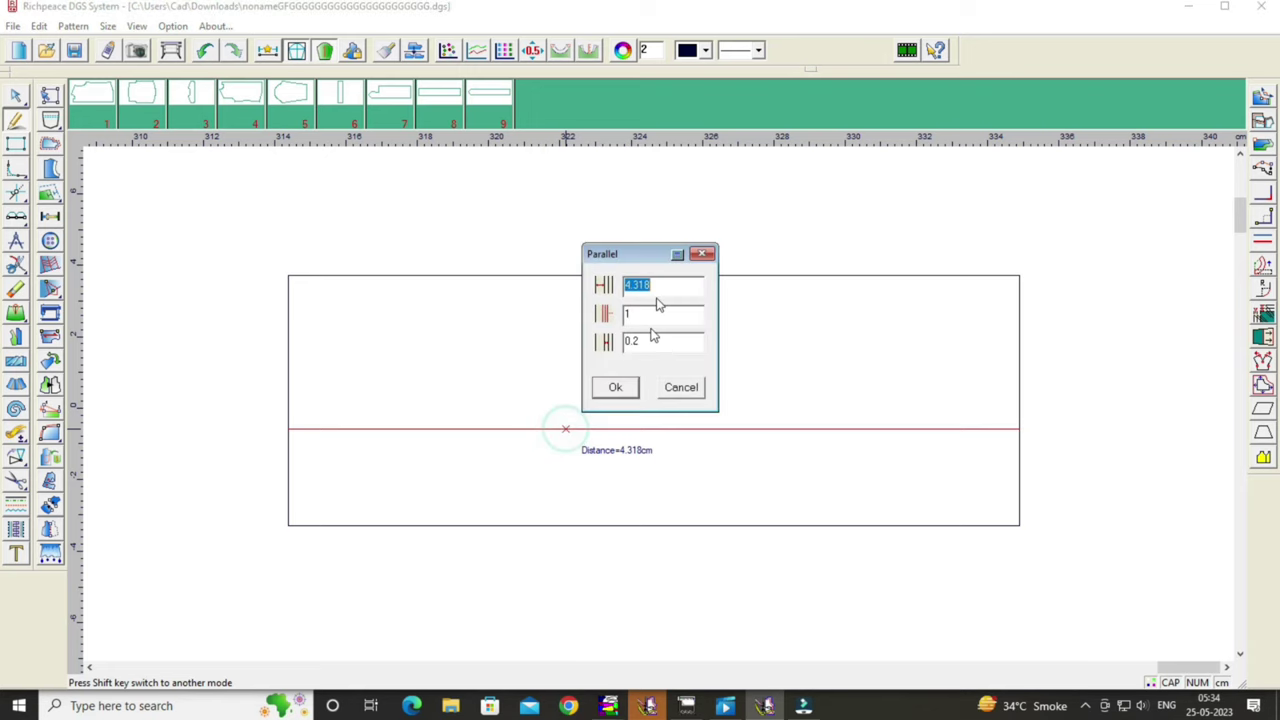
left_click_drag(645, 263, 193, 260)
type("4")
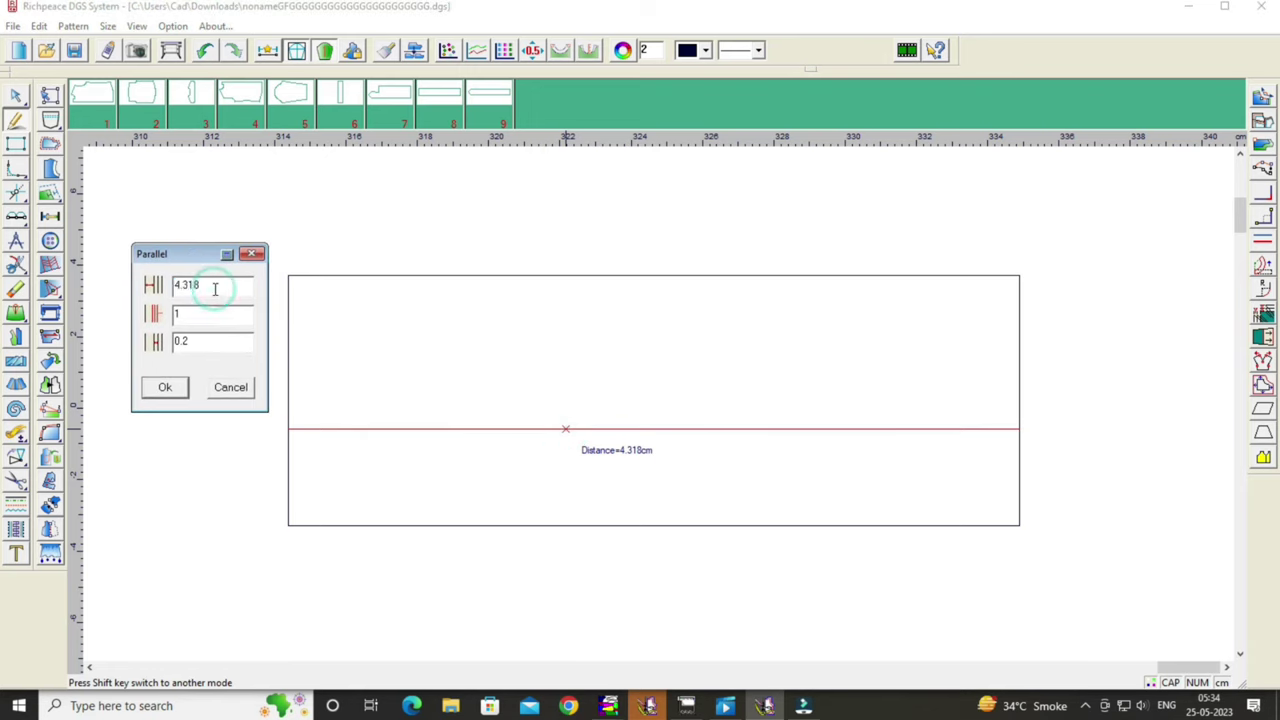
left_click(166, 388)
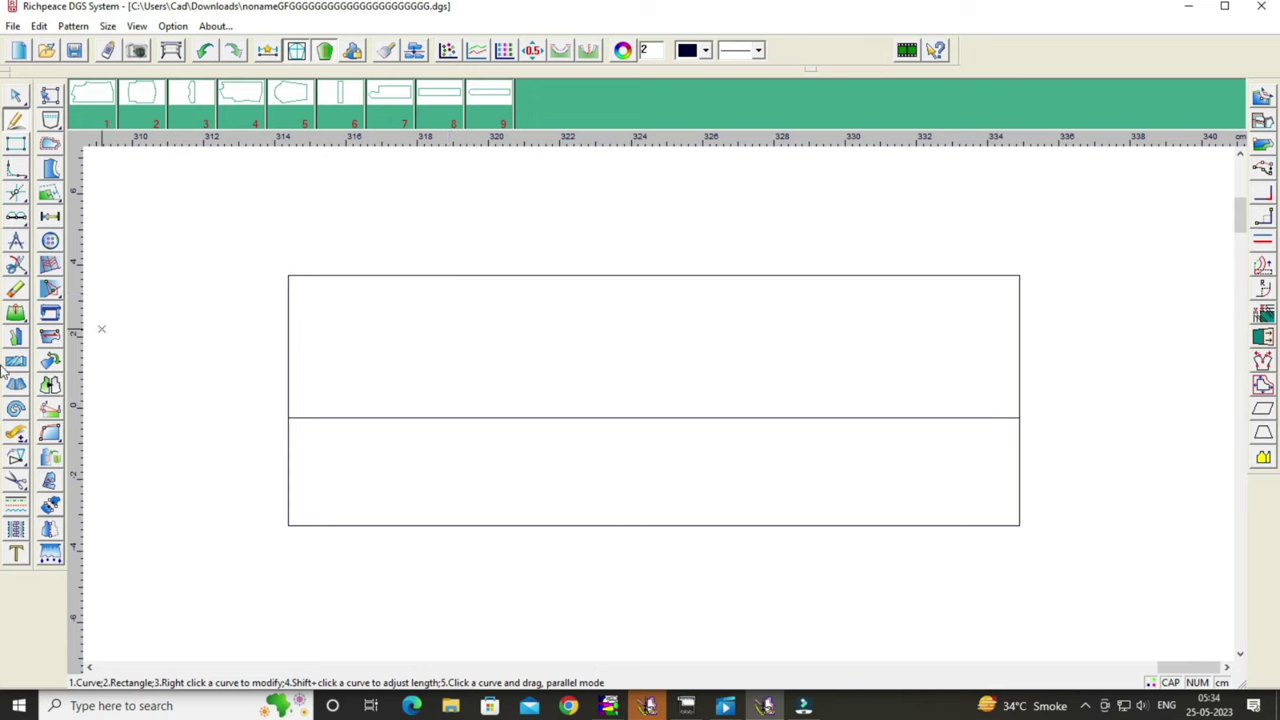
Measure the upper and lower left-edge sections to confirm the upper one is 4 cm.
left_click(16, 432)
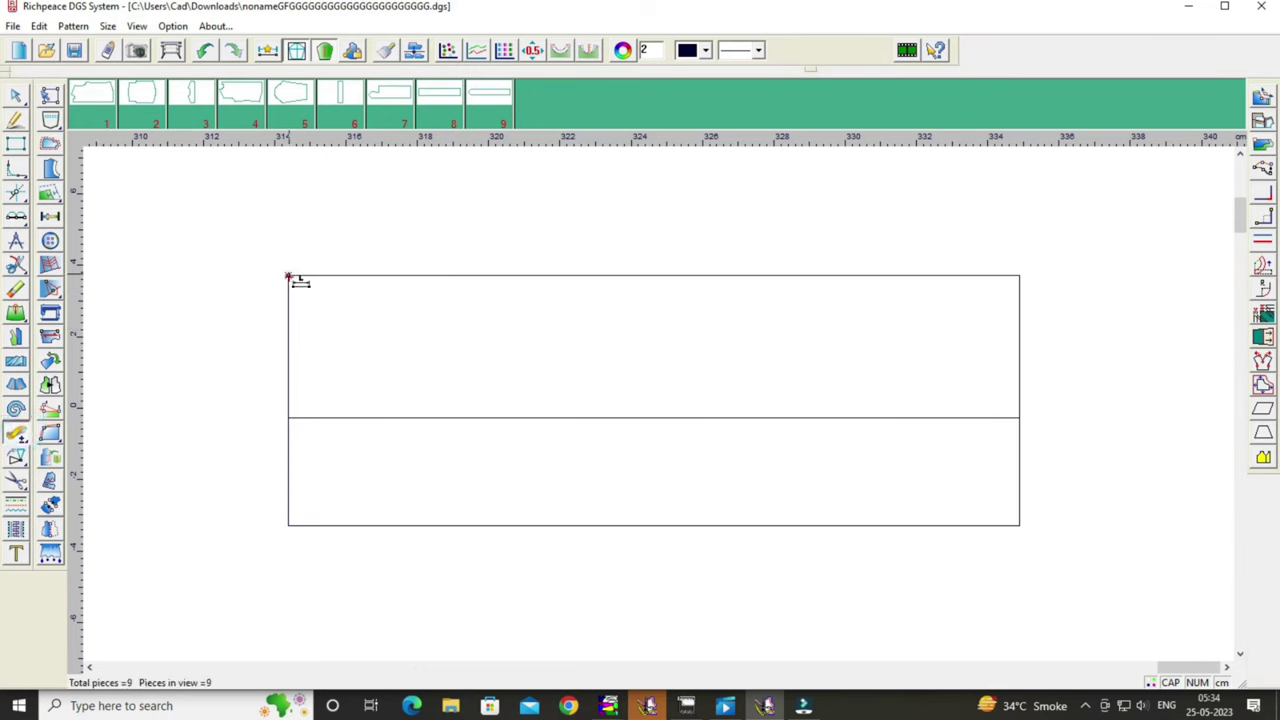
left_click(288, 278)
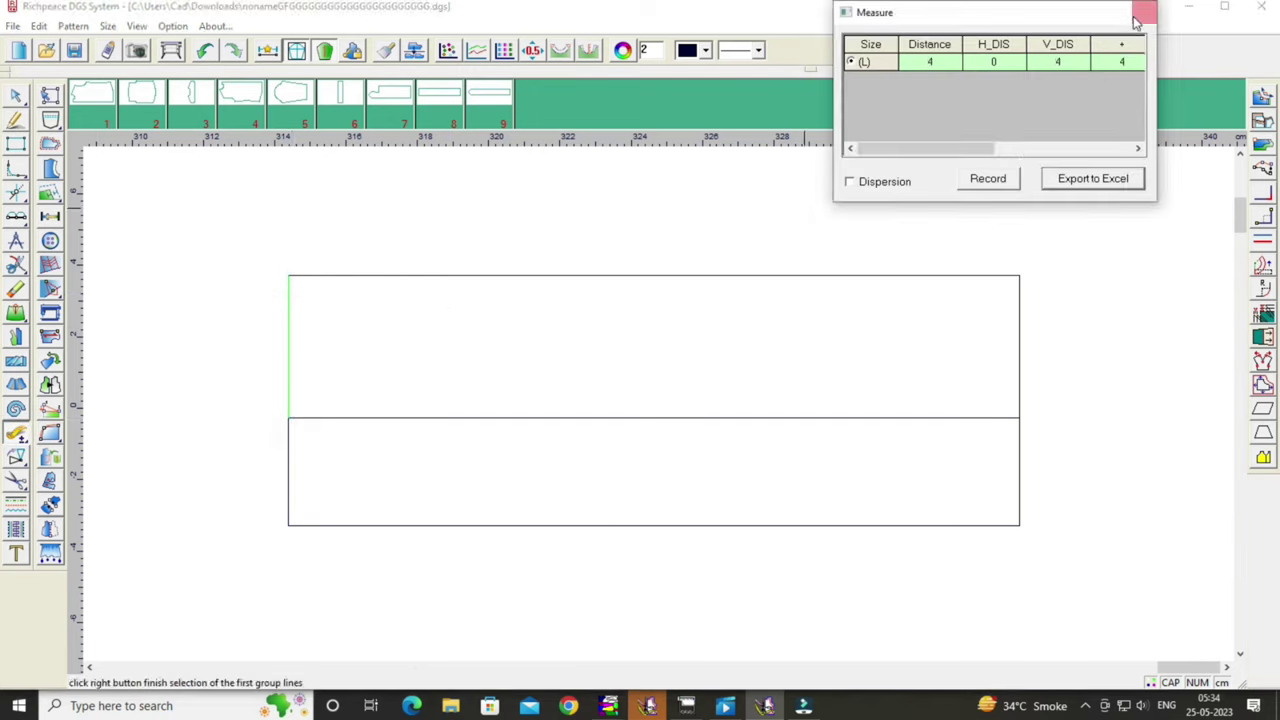
right_click(295, 430)
left_click(288, 420)
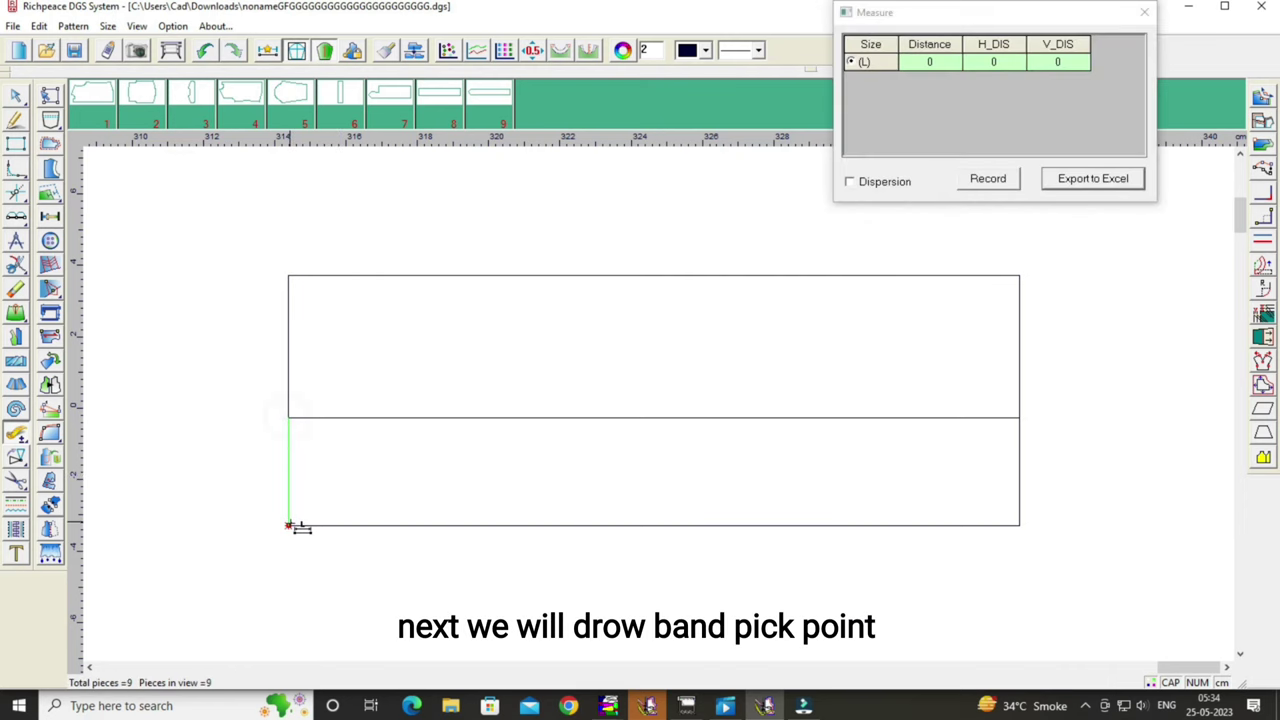
left_click(289, 525)
left_click(1146, 13)
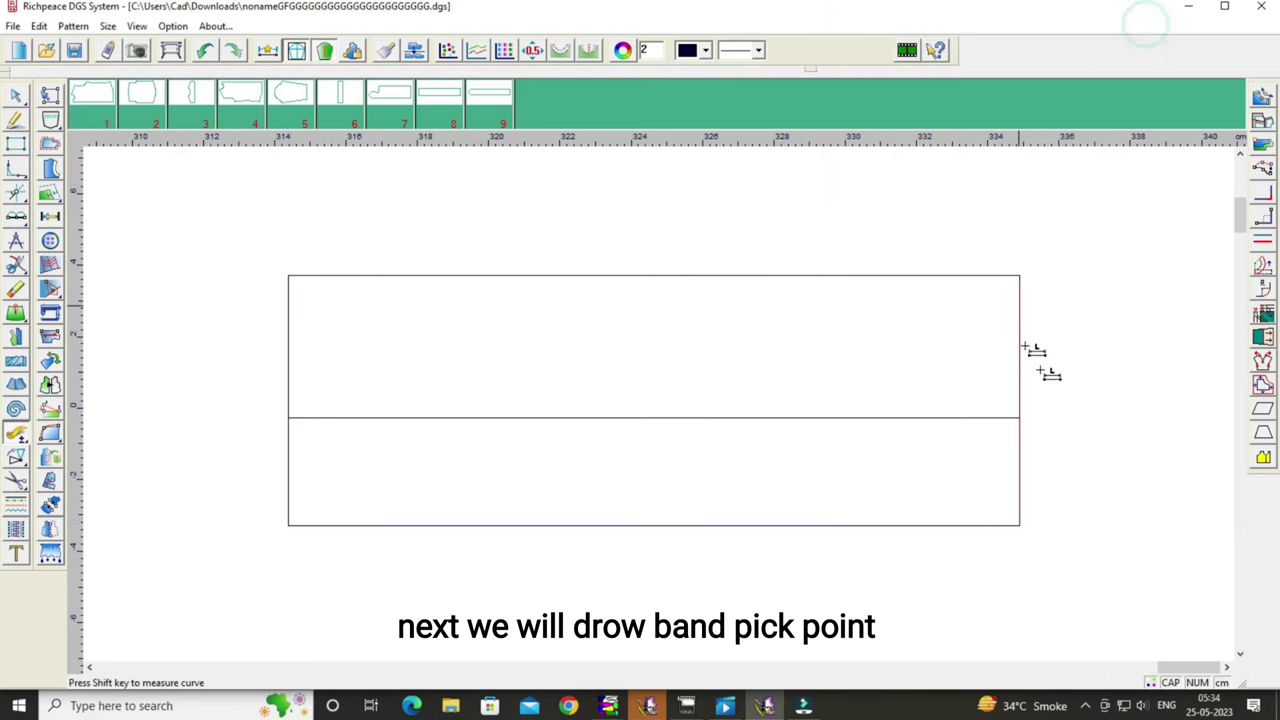
Extend the middle line 1.9 cm past the rectangle's right side.
left_click(15, 119)
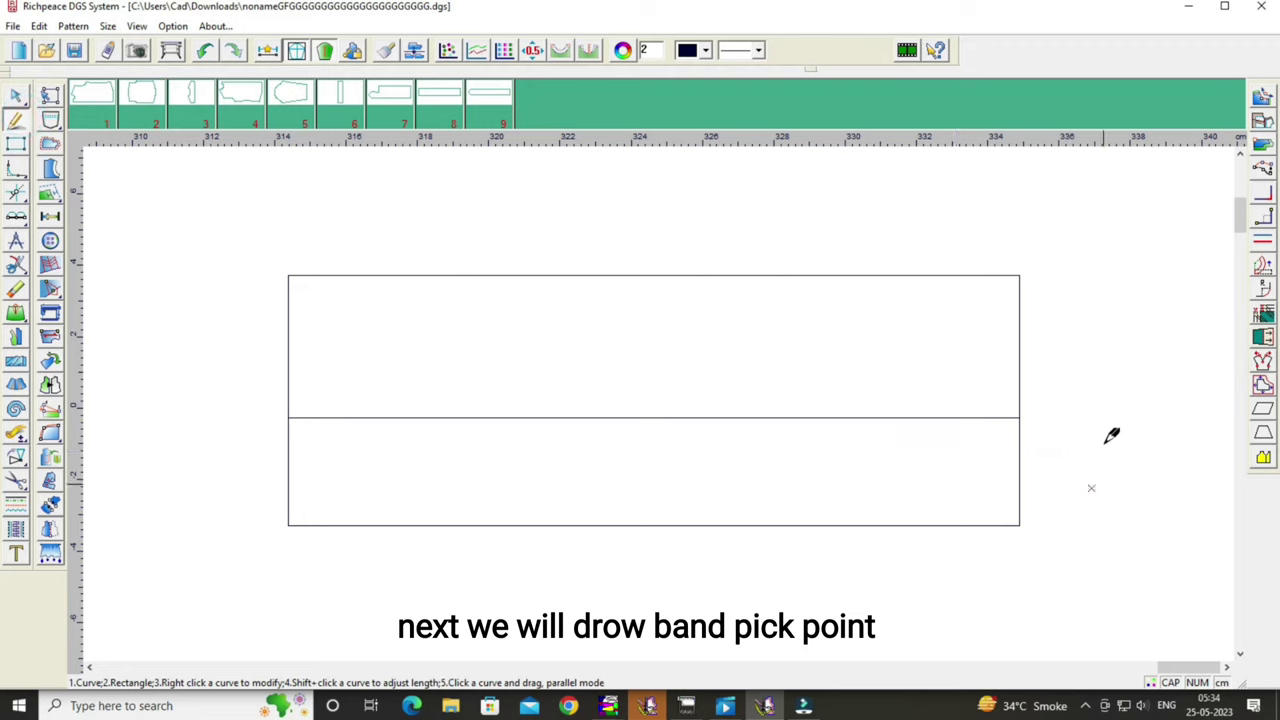
left_click(1019, 418)
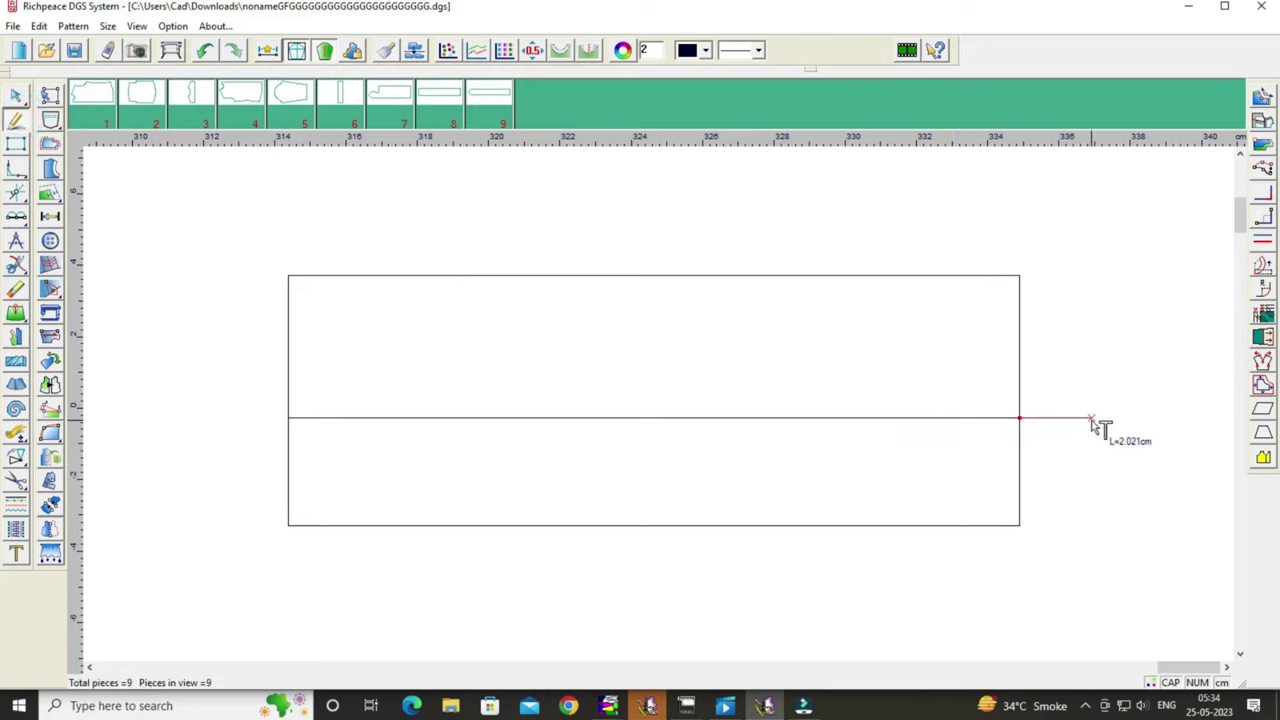
left_click(1087, 418)
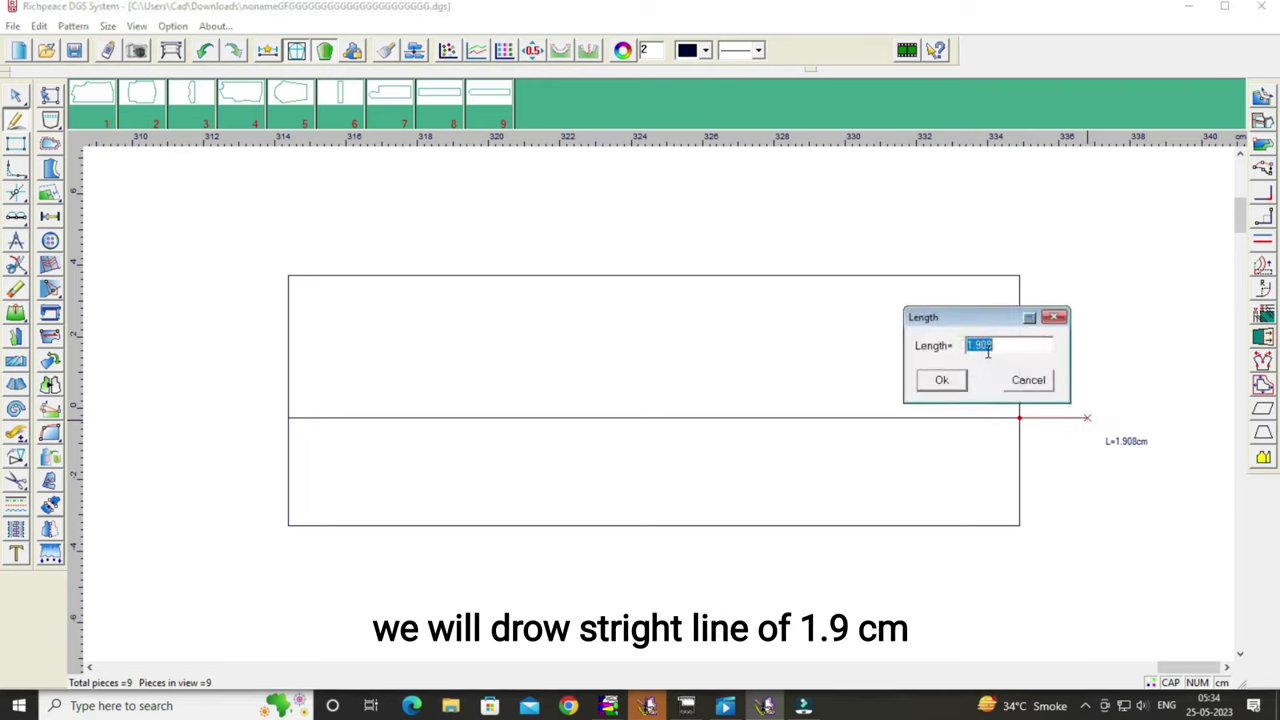
left_click_drag(973, 318, 790, 325)
key("BackSpace")
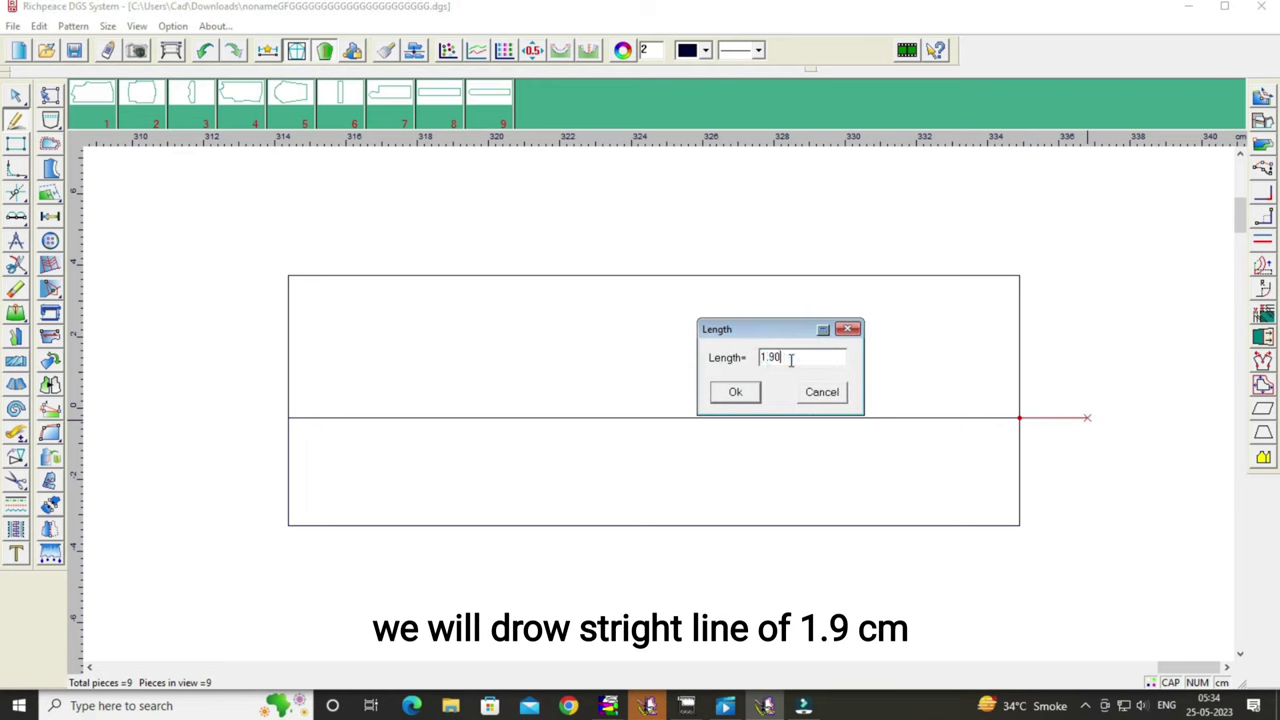
Extend the bottom edge 1.9 cm and join both extensions with a vertical line.
left_click(1020, 525)
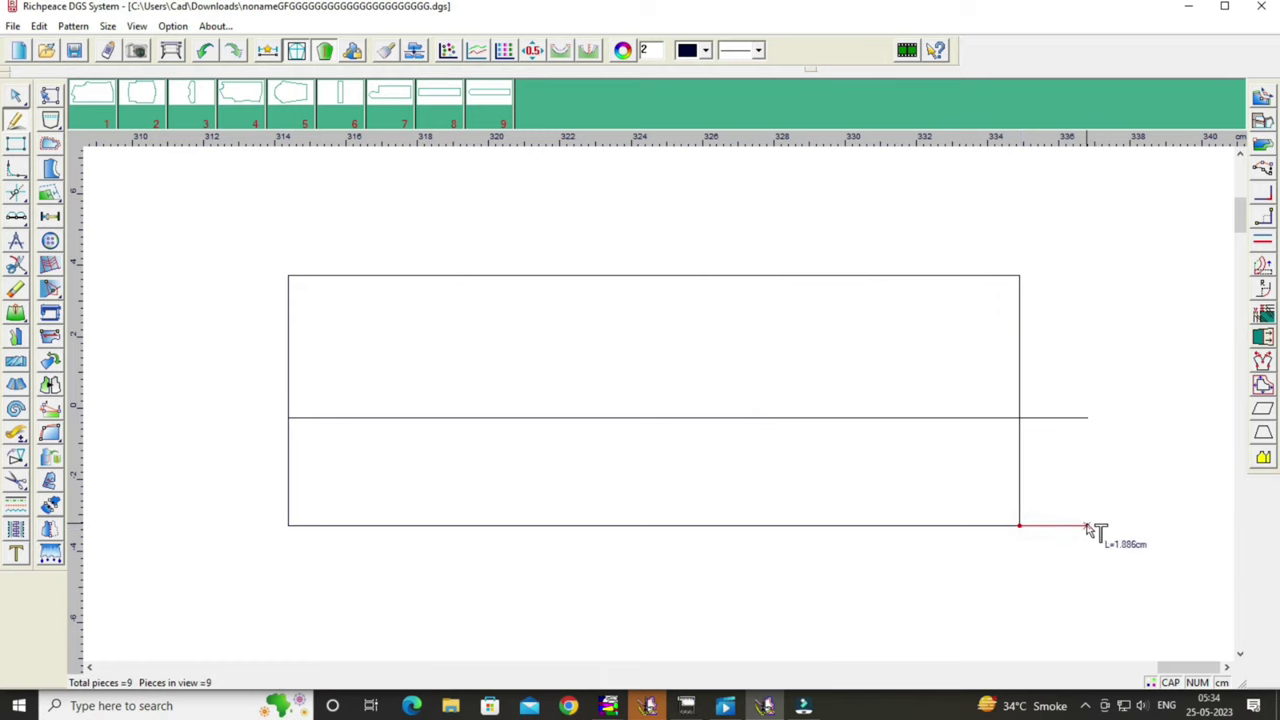
left_click(1087, 526)
left_click_drag(988, 418, 808, 417)
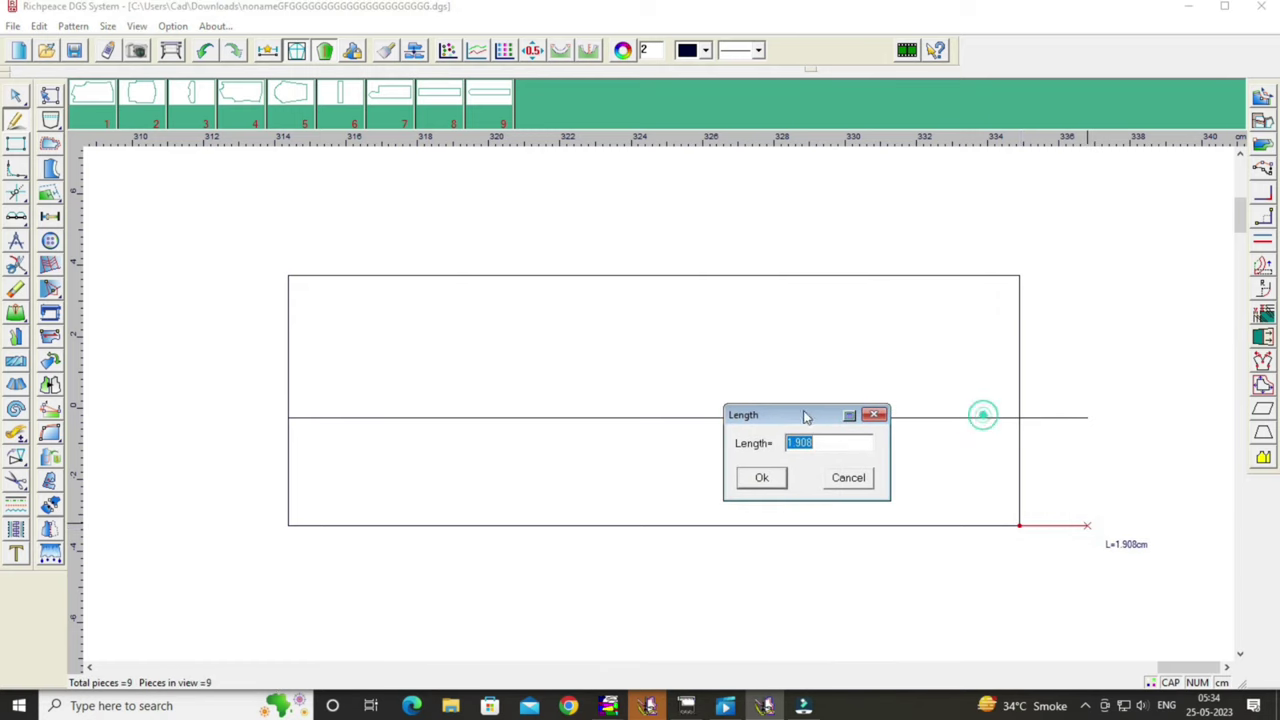
left_click(820, 443)
key("BackSpace")
left_click(766, 477)
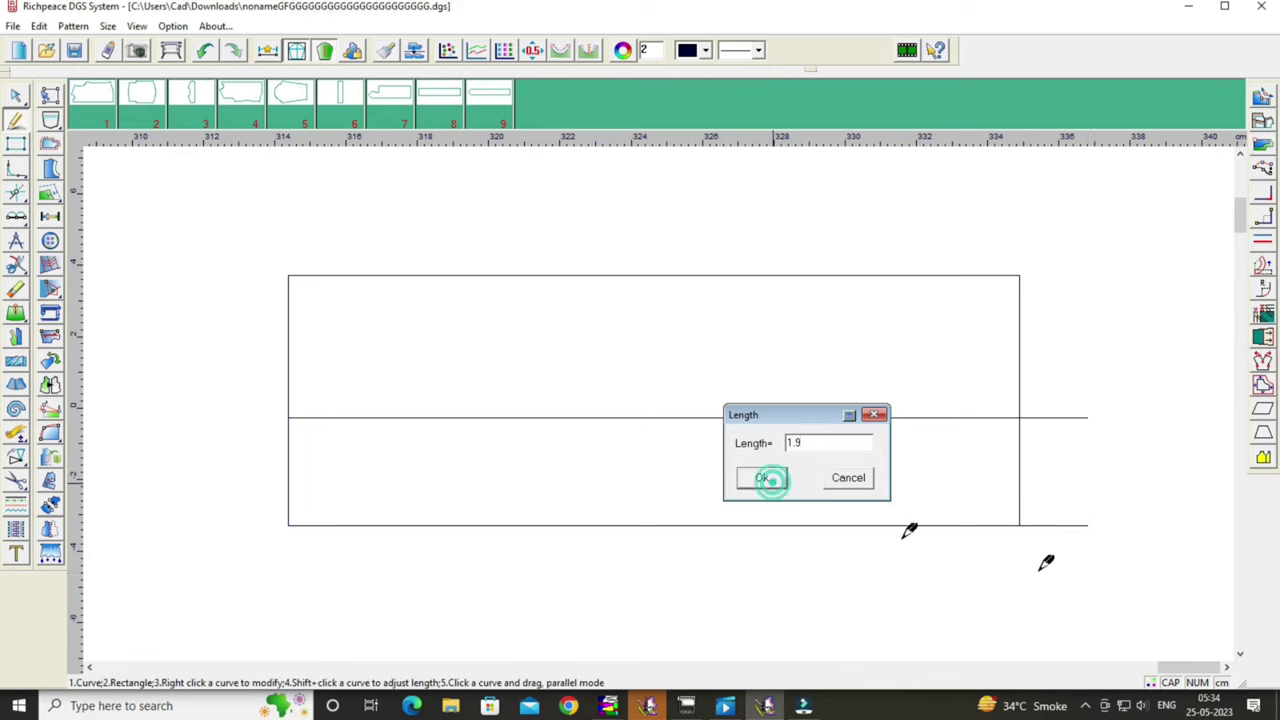
left_click(1094, 526)
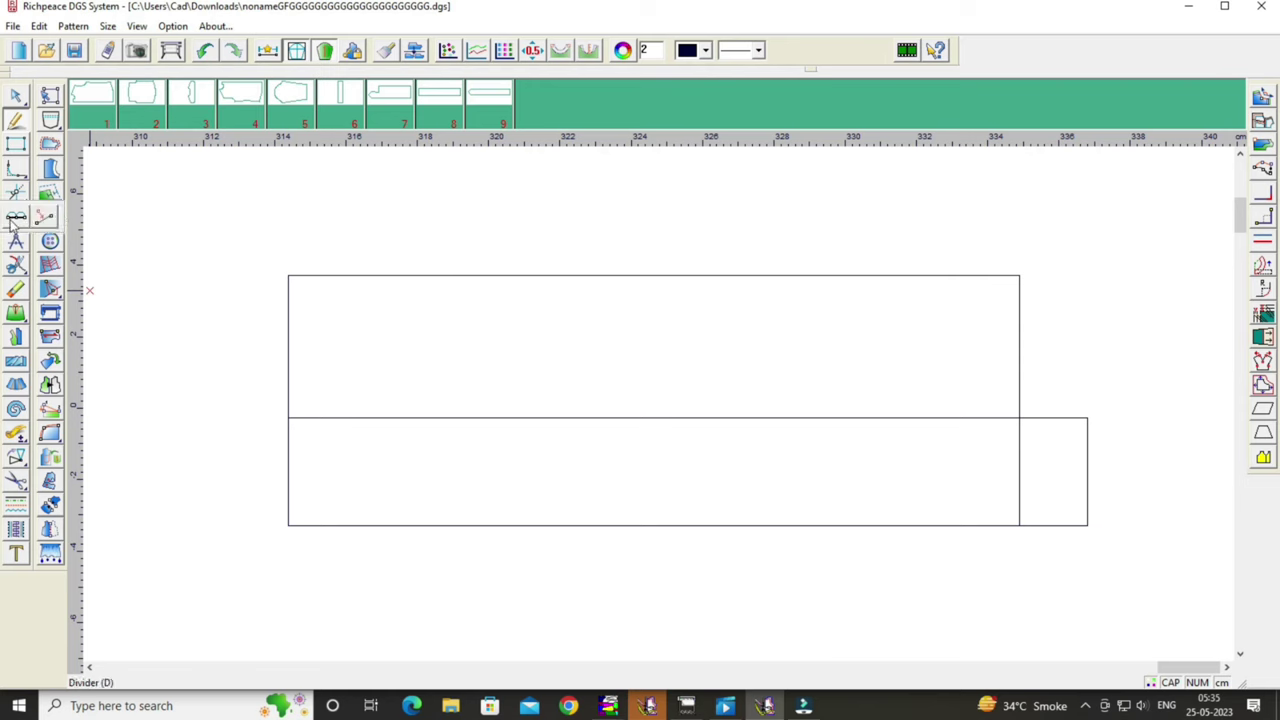
Mark a point 1.25 cm below the right corner and draw a line to it from the left edge.
left_click(1022, 421)
type("-1.25")
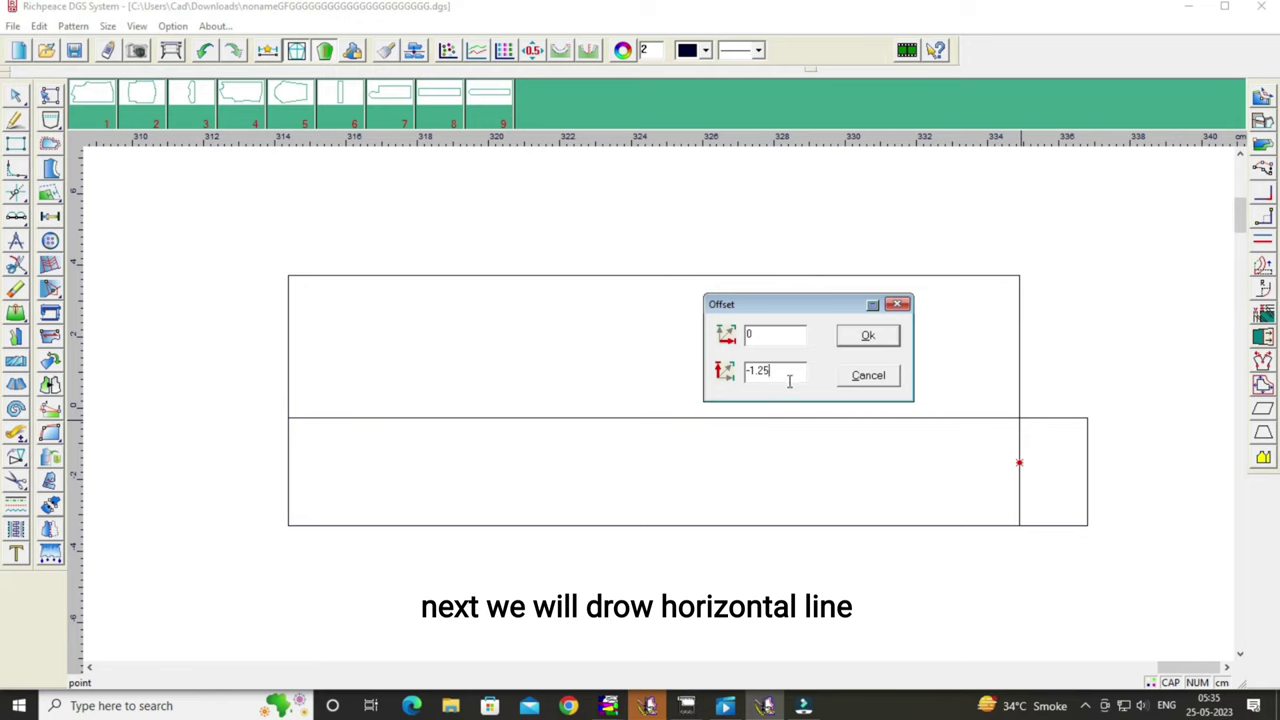
left_click(868, 340)
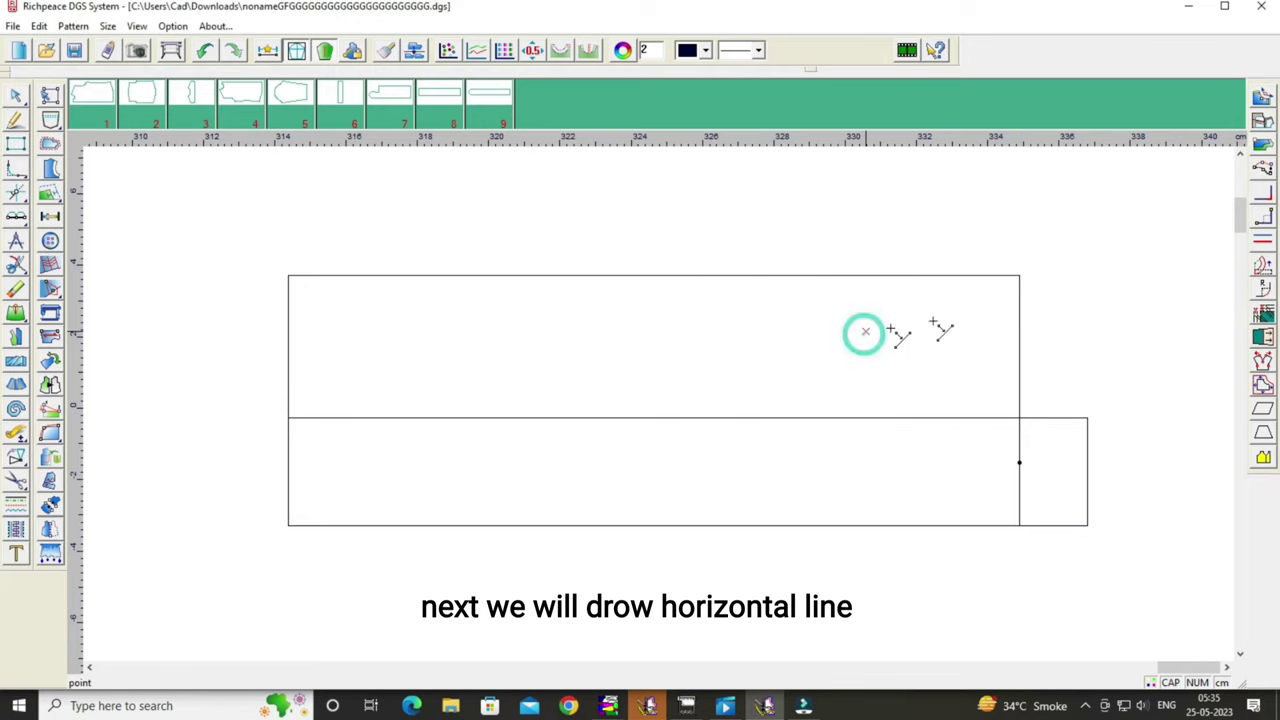
right_click(217, 320)
left_click(257, 336)
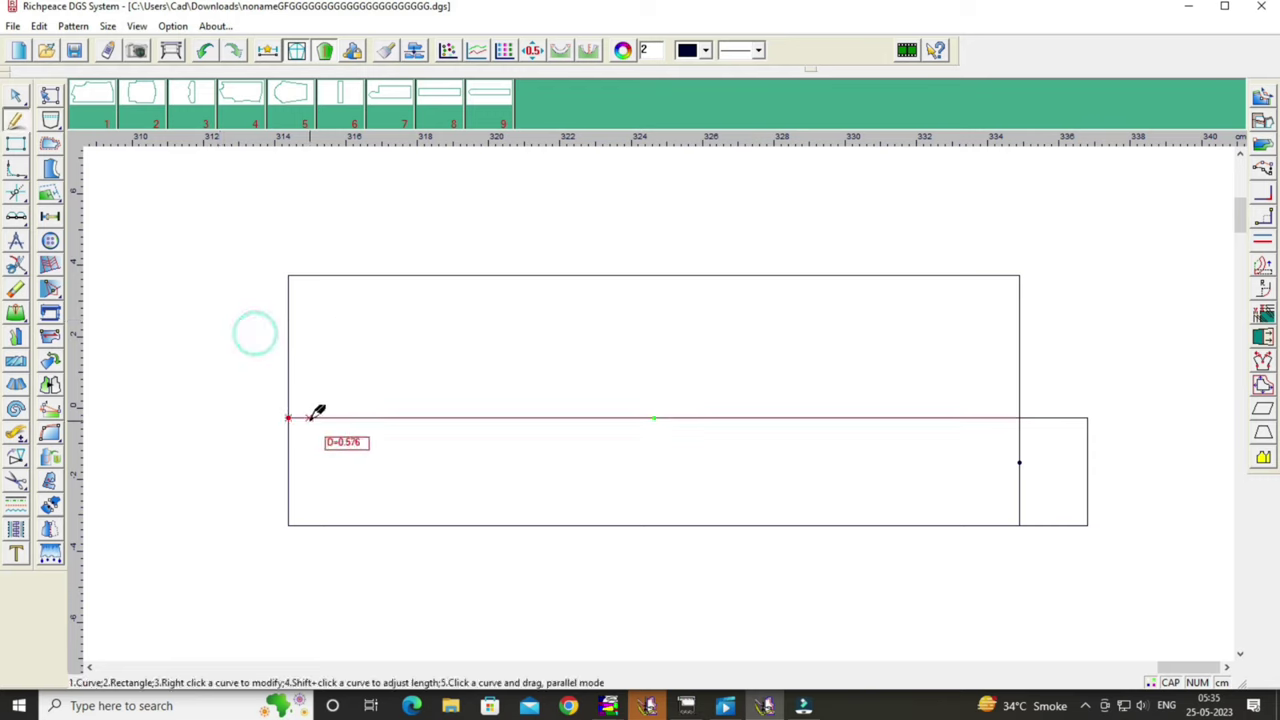
left_click(289, 418)
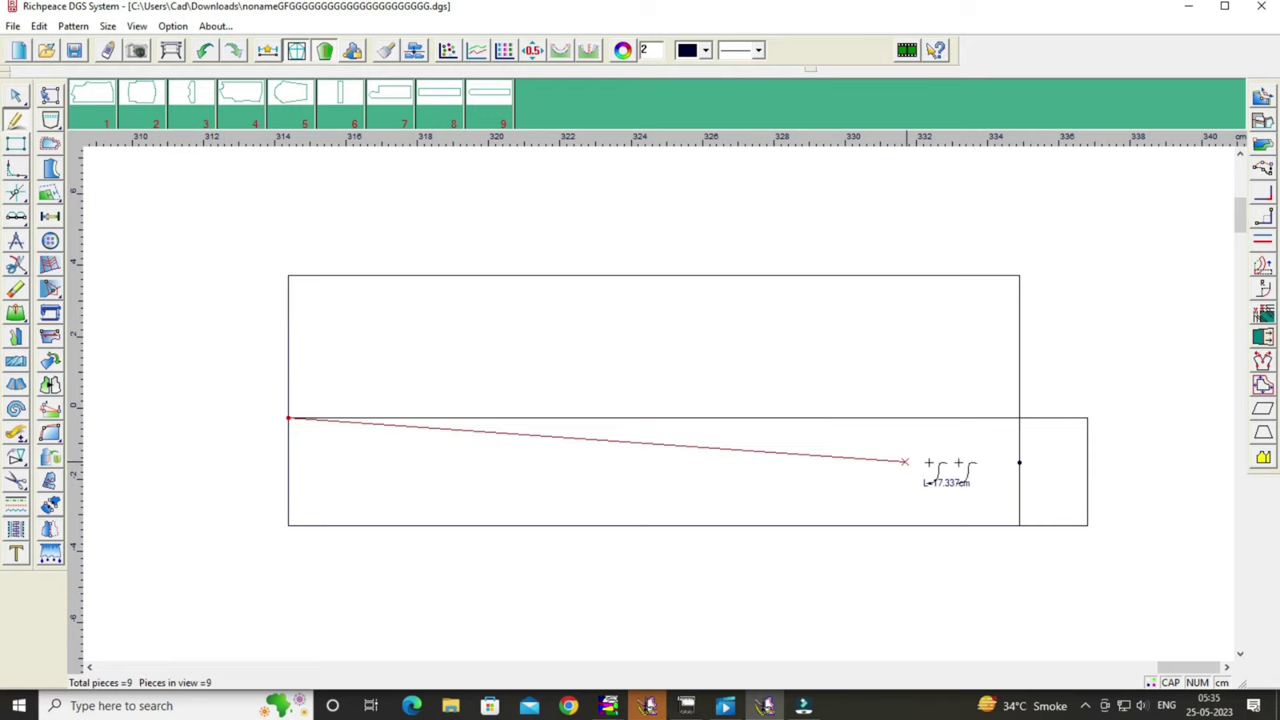
right_click(1019, 462)
Bend the slanted line into a gentle 20.5 cm curve.
right_click(466, 345)
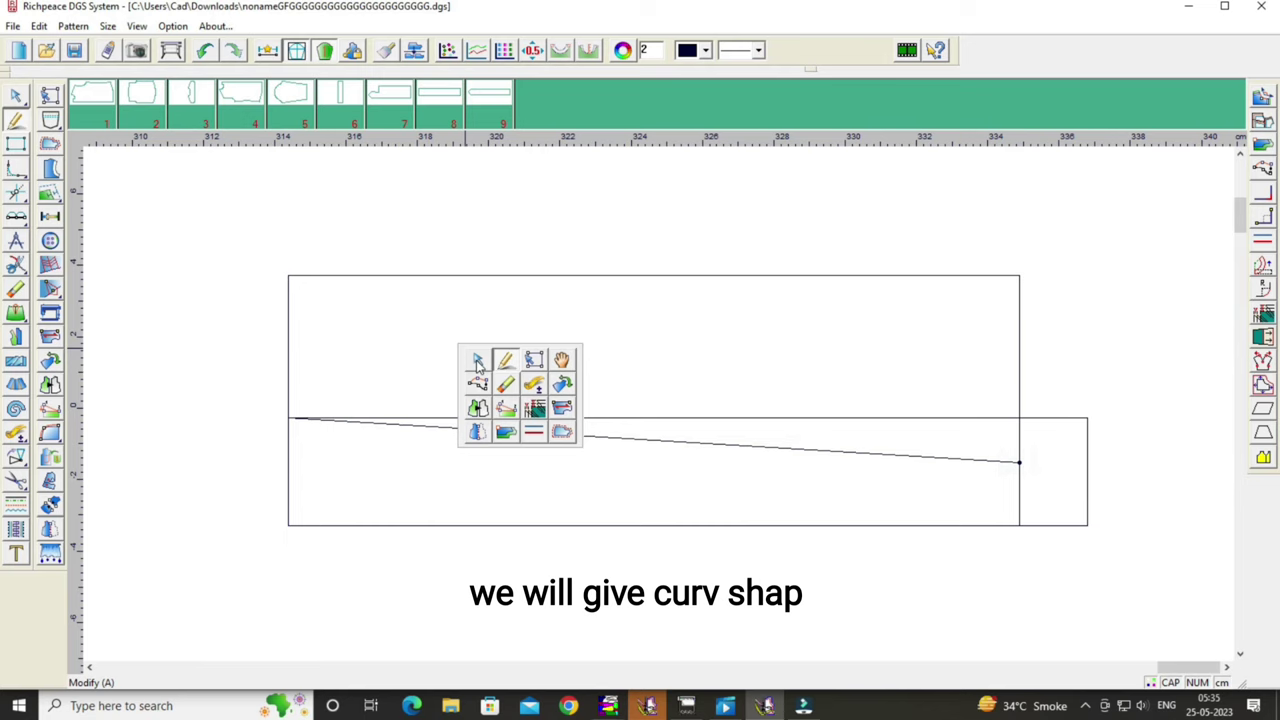
left_click(480, 357)
left_click(862, 457)
left_click_drag(888, 457, 879, 451)
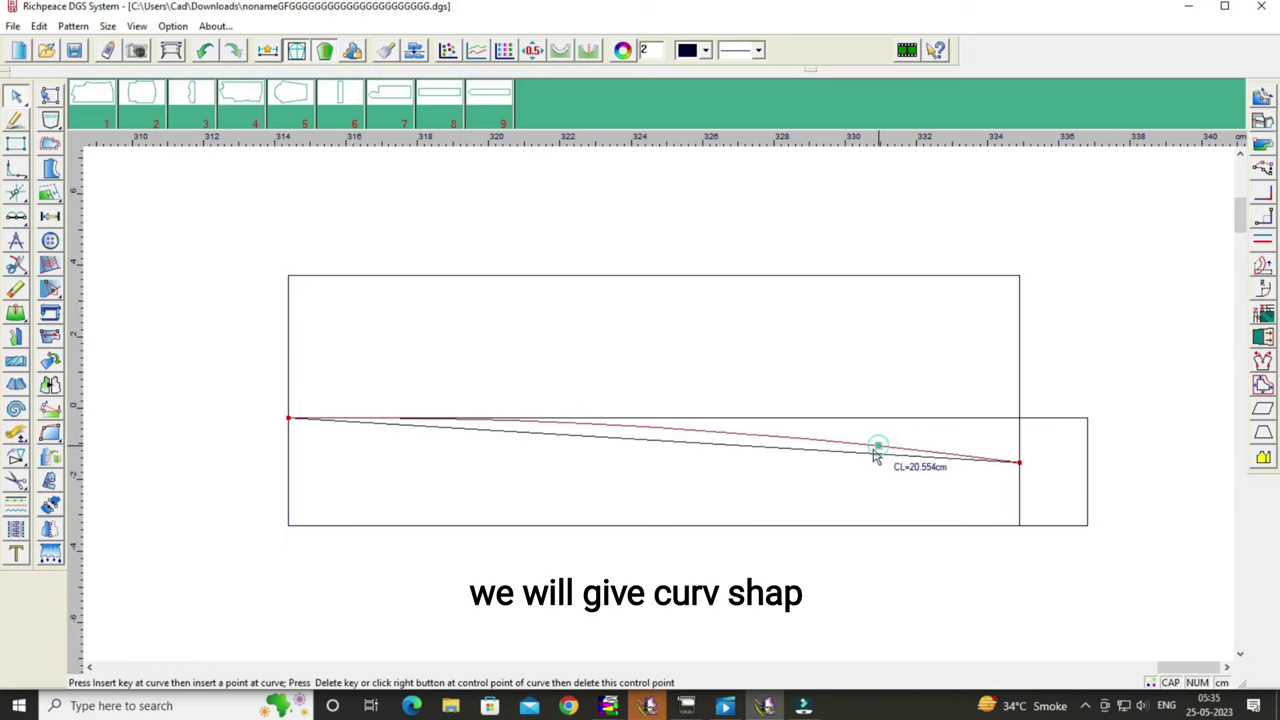
right_click(875, 455)
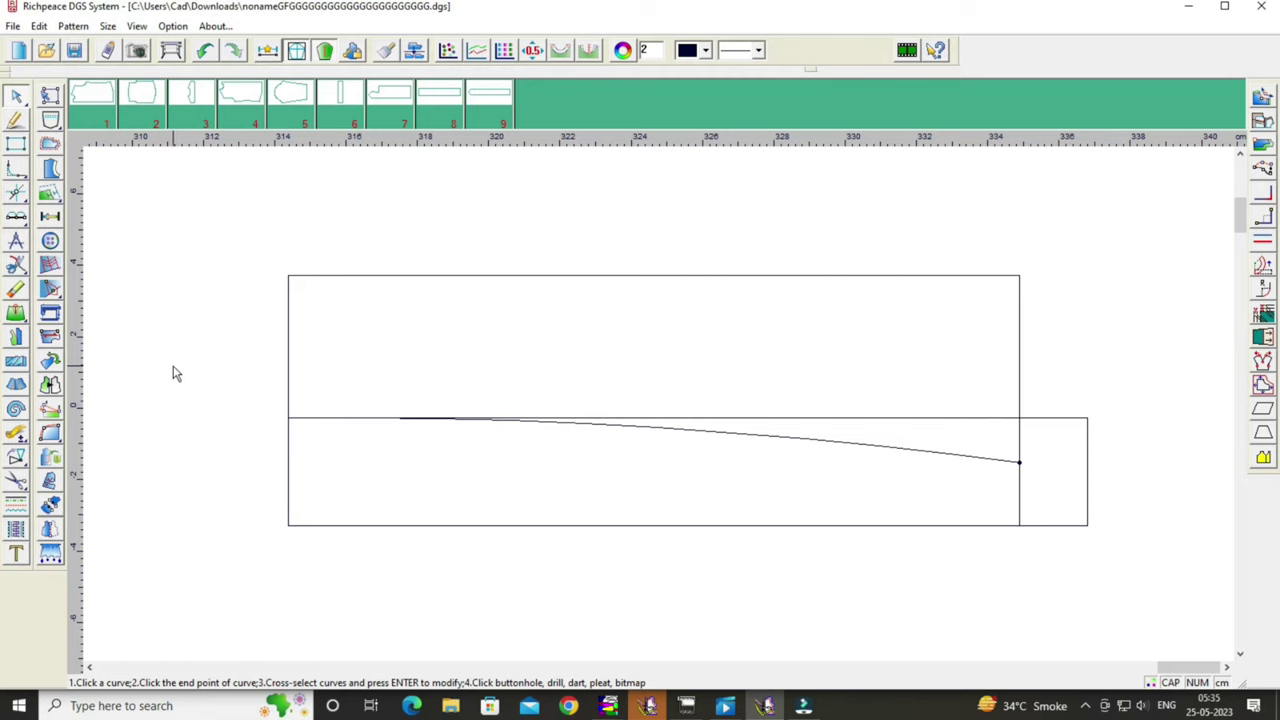
Draw a parallel line 0.8 cm below the bottom edge and join its left end to the corner.
left_click(16, 120)
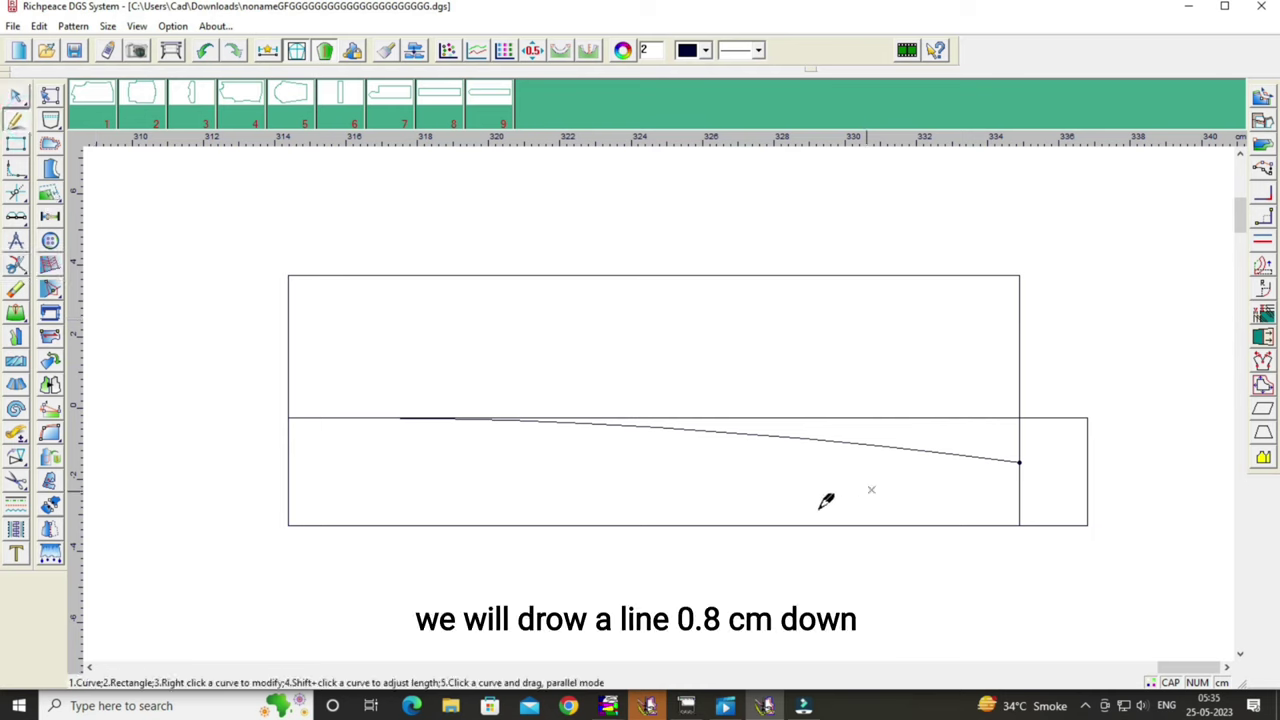
left_click_drag(838, 527, 829, 556)
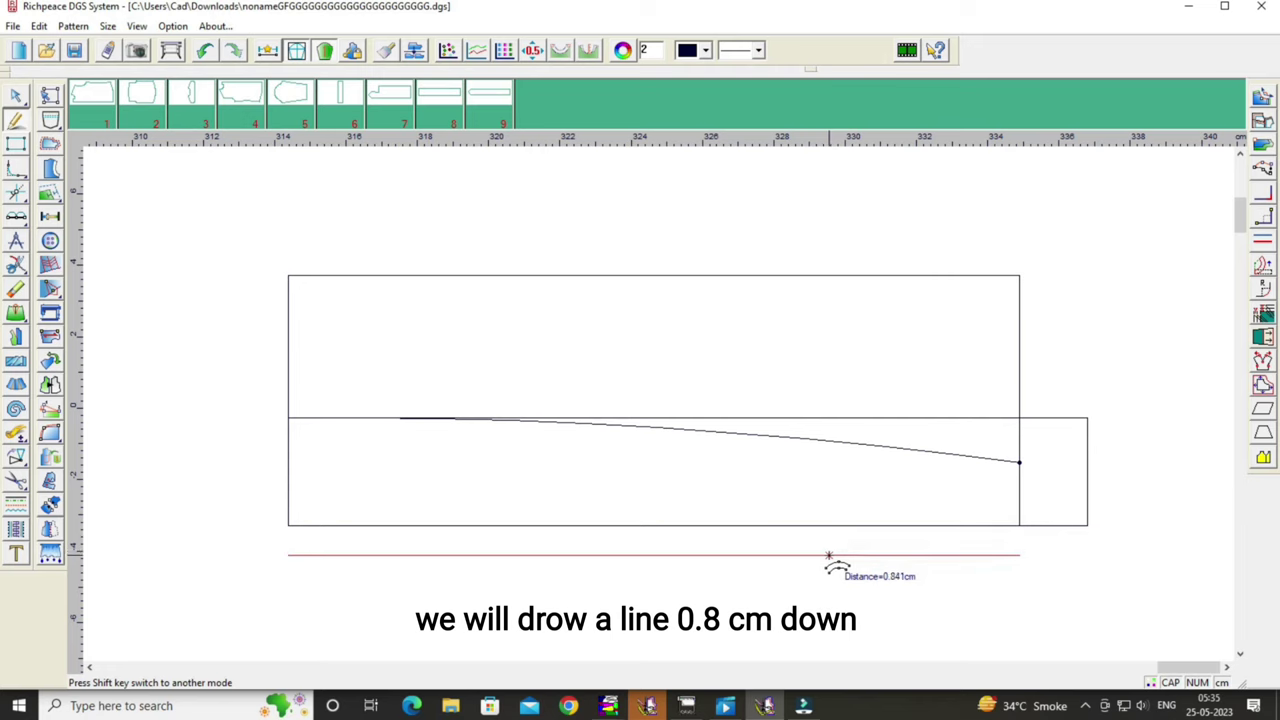
left_click(829, 556)
mouse_move(737, 391)
left_mouse_down()
mouse_move(455, 288)
mouse_move(487, 293)
left_mouse_up()
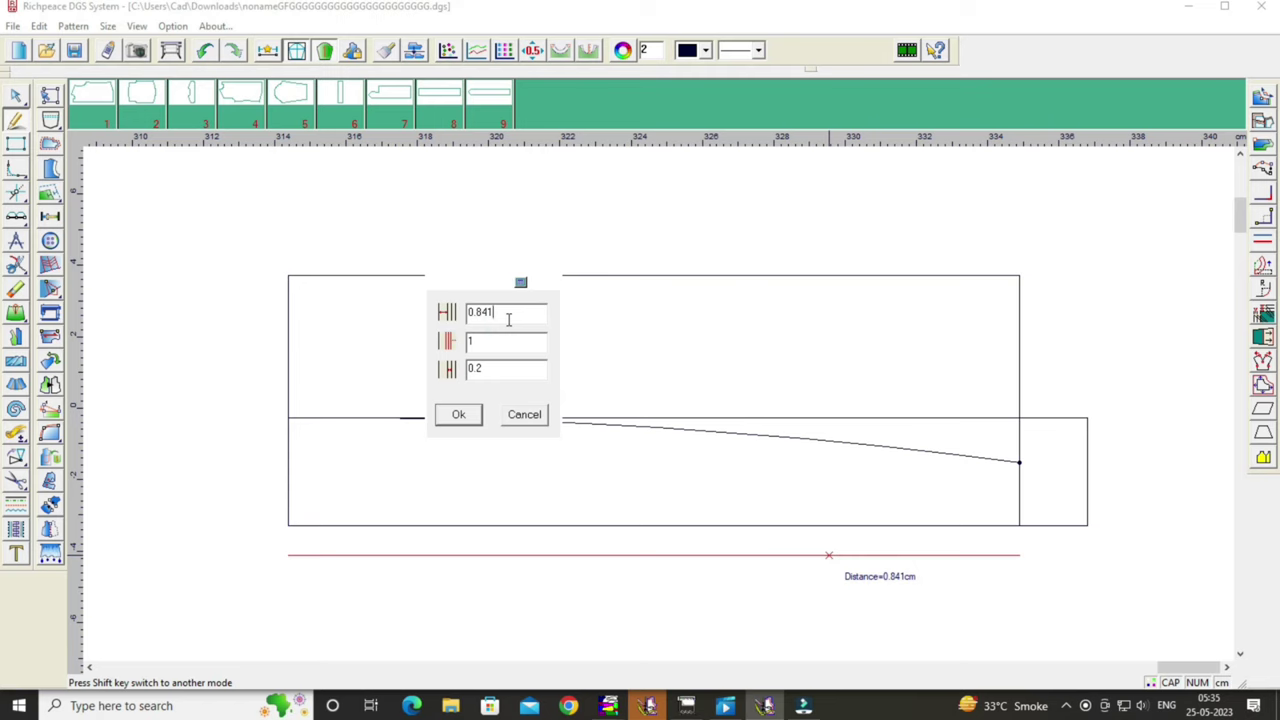
key("BackSpace")
key("BackSpace")
left_click(458, 415)
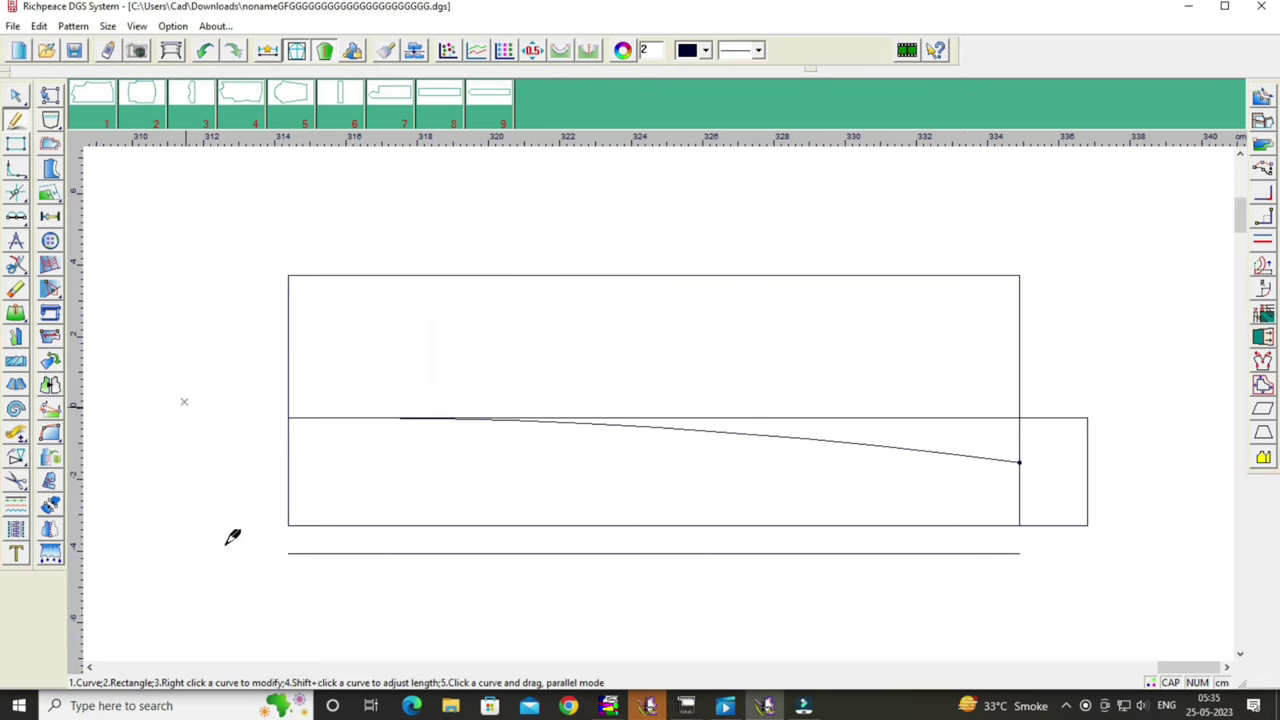
left_click(288, 525)
left_click(288, 553)
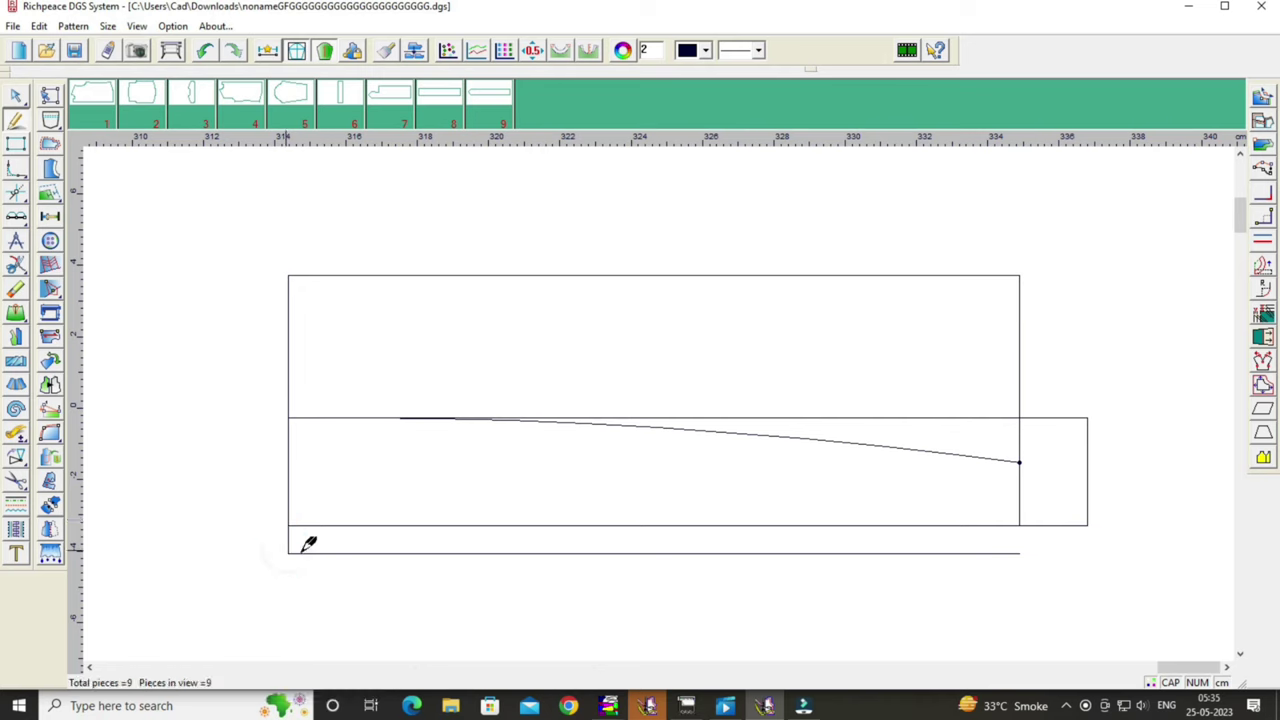
right_click(306, 543)
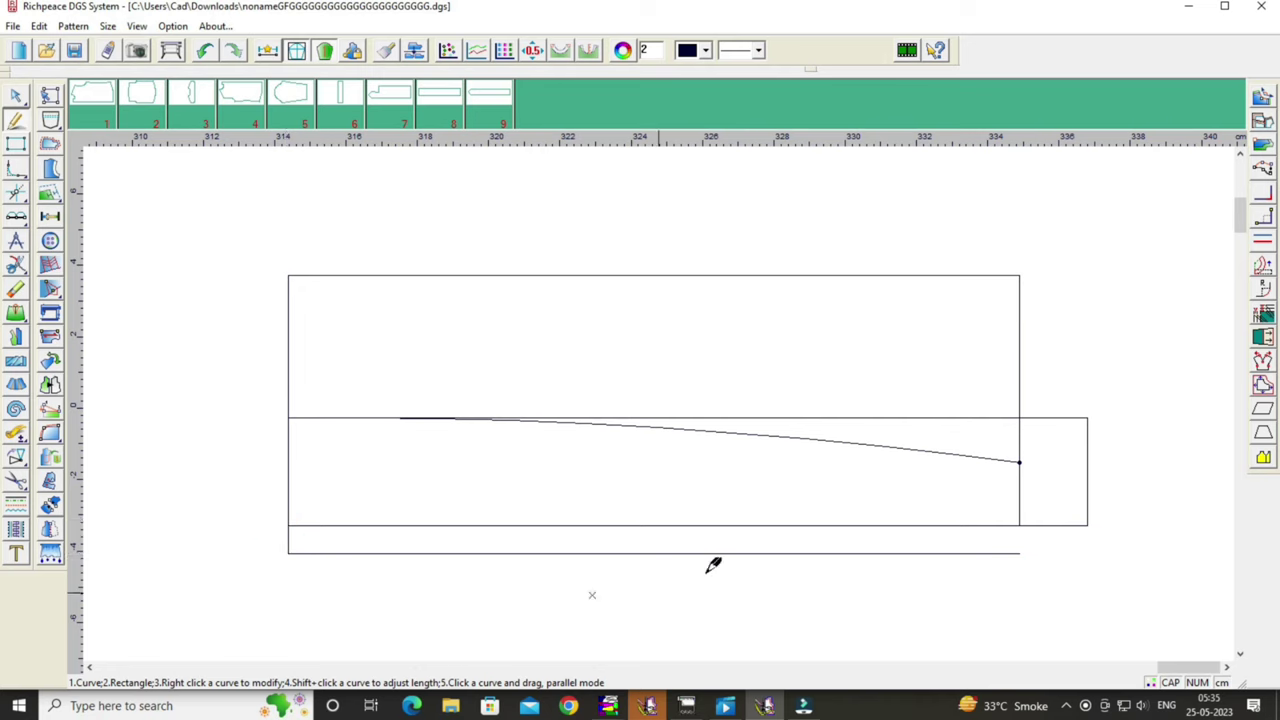
Extend the lower line 1.9 cm to the right and close the strip's right end.
left_click(1020, 553)
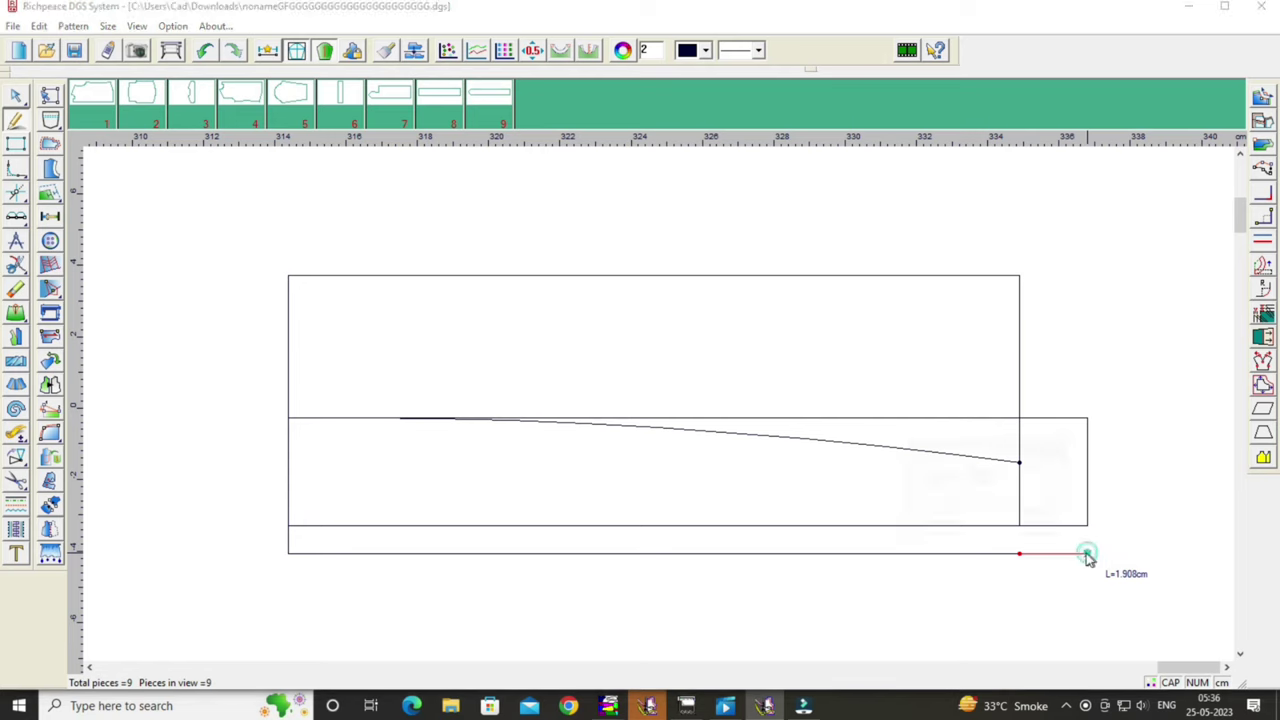
left_click(1087, 554)
mouse_move(960, 446)
left_mouse_down()
mouse_move(62, 295)
mouse_move(180, 345)
left_mouse_up()
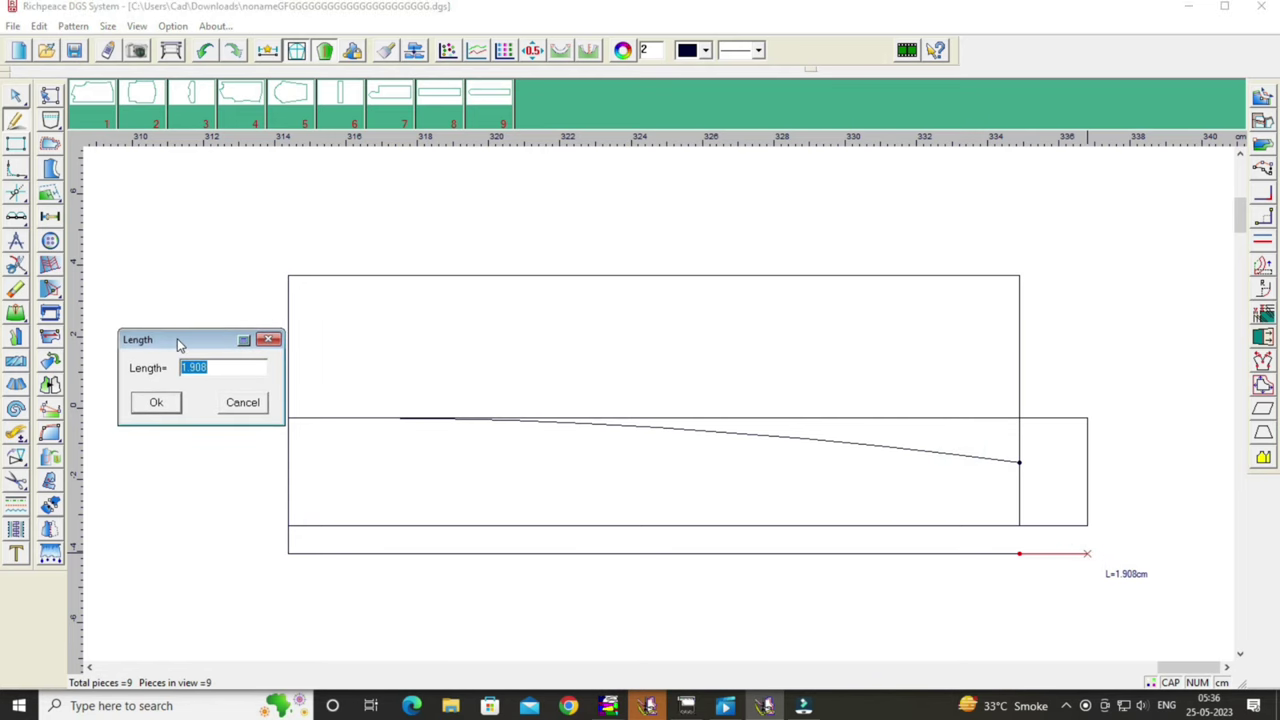
left_click(223, 367)
left_click(160, 403)
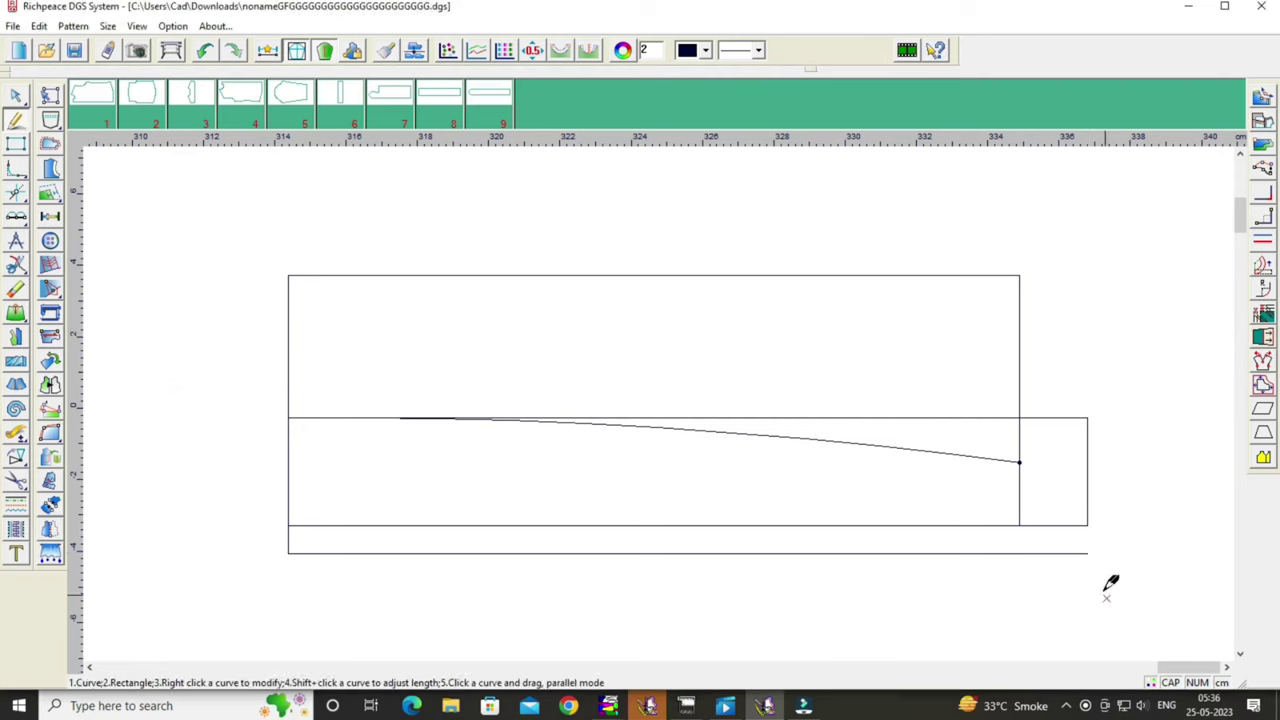
left_click(1087, 527)
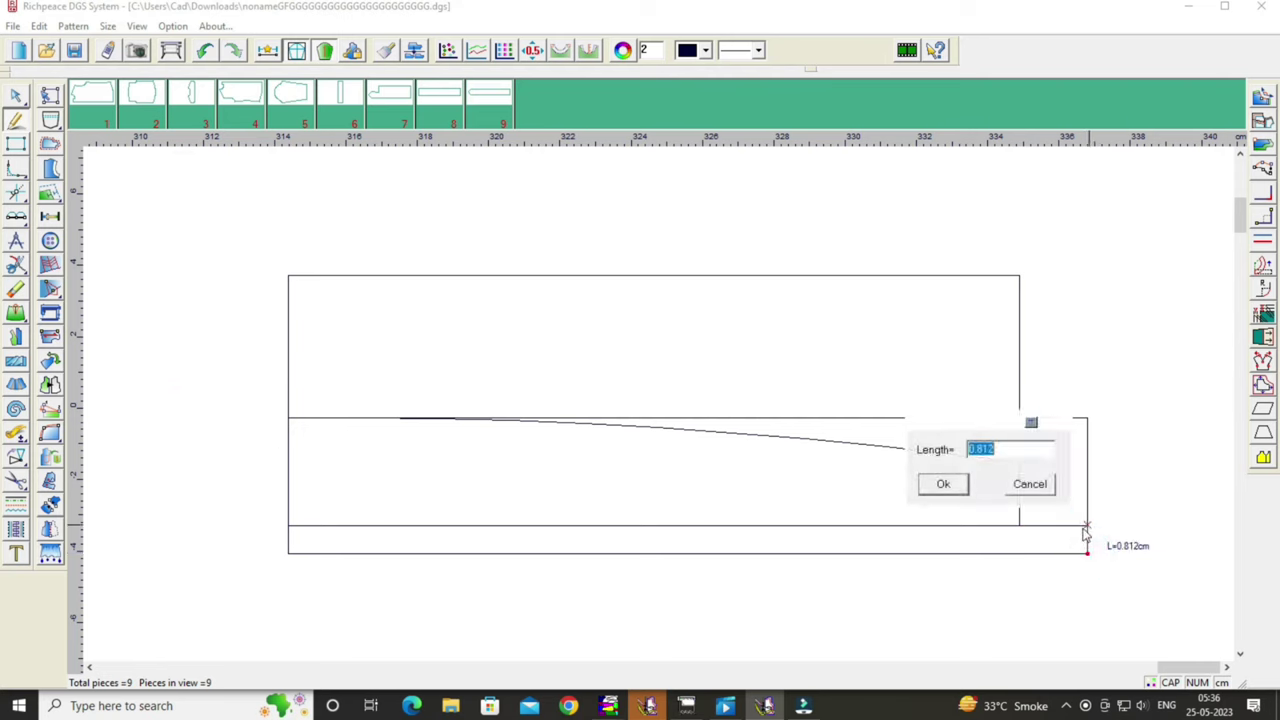
left_click(945, 485)
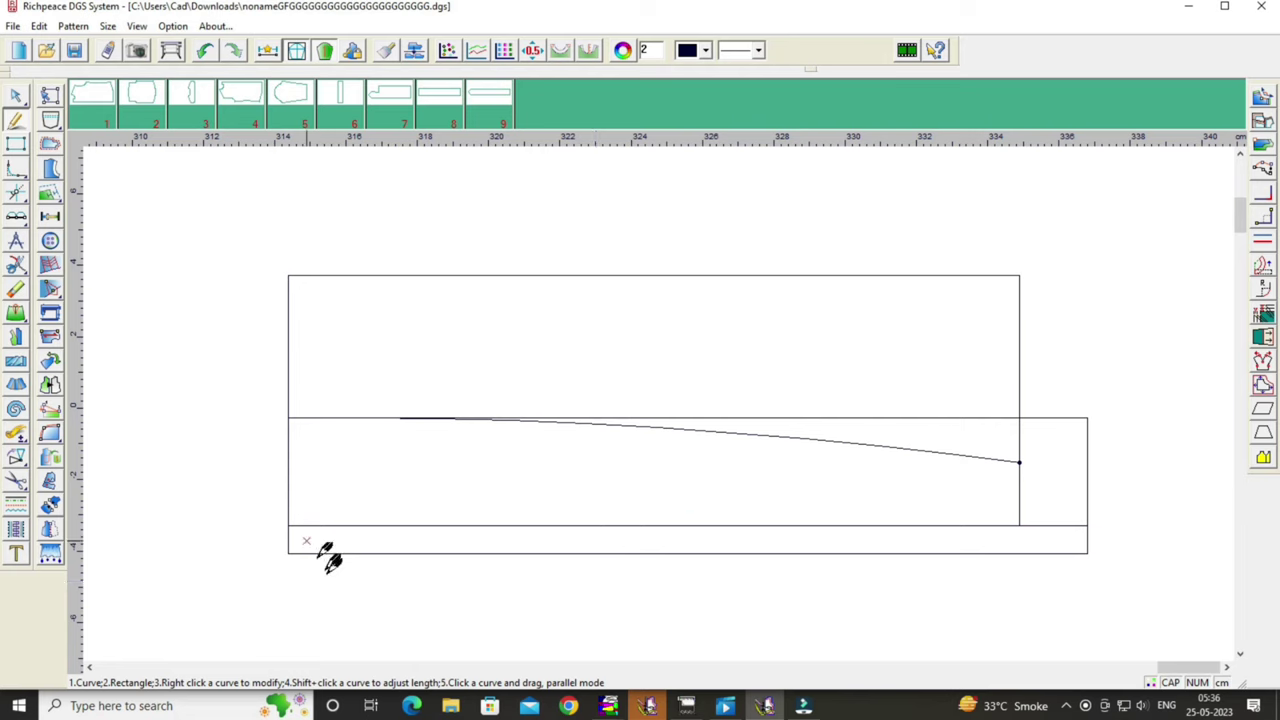
left_click(44, 216)
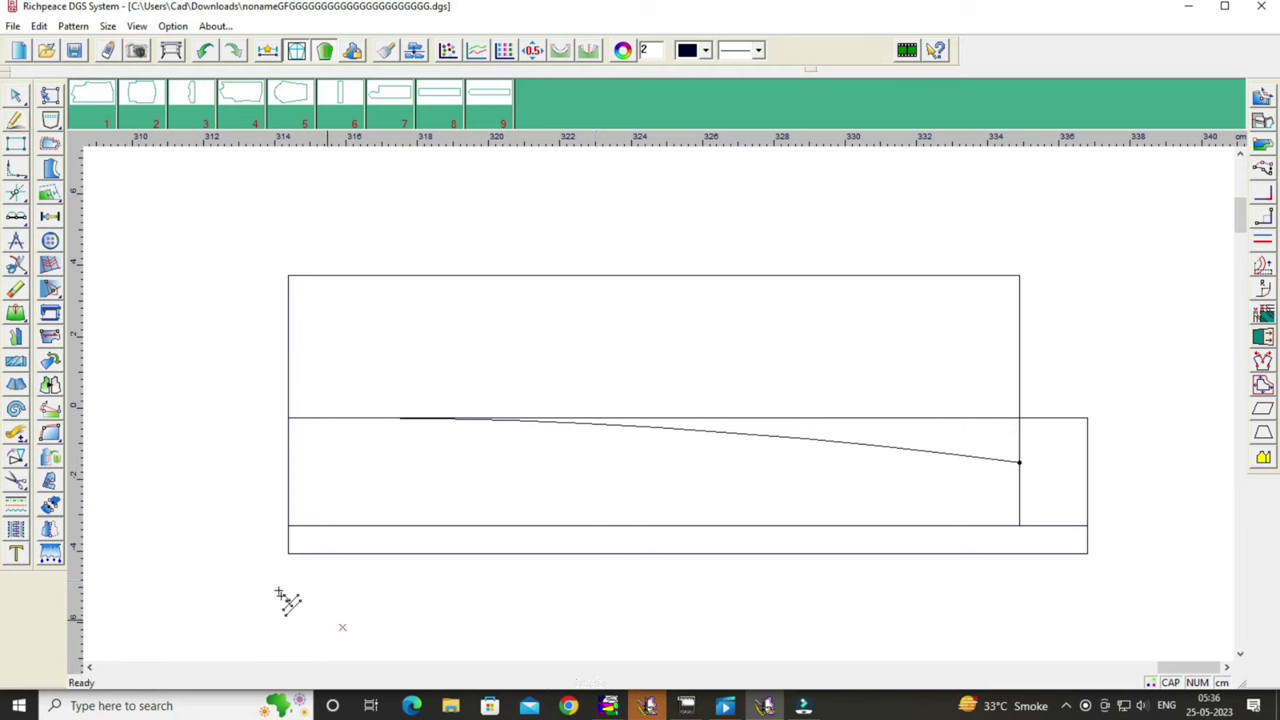
Mark a point 17 cm along the strip's bottom line from its lower-left corner.
left_click(289, 555)
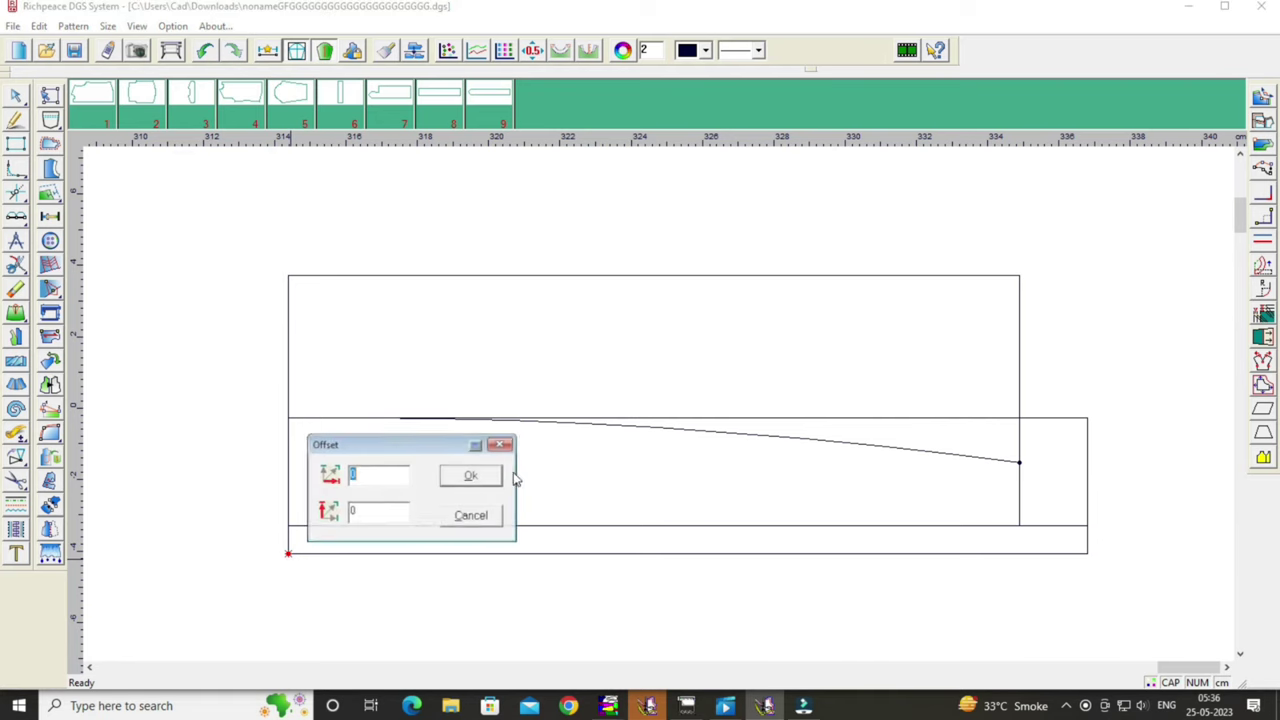
left_click_drag(458, 446, 615, 280)
left_click(563, 305)
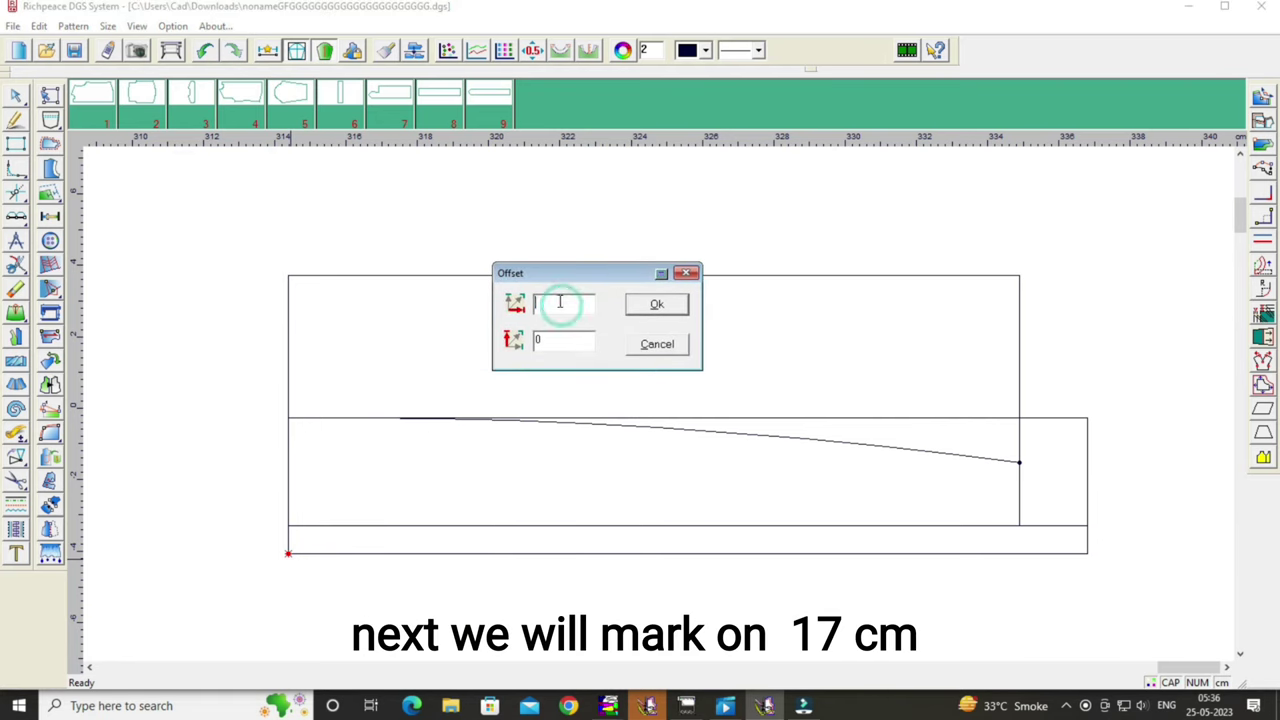
key("BackSpace")
type("17")
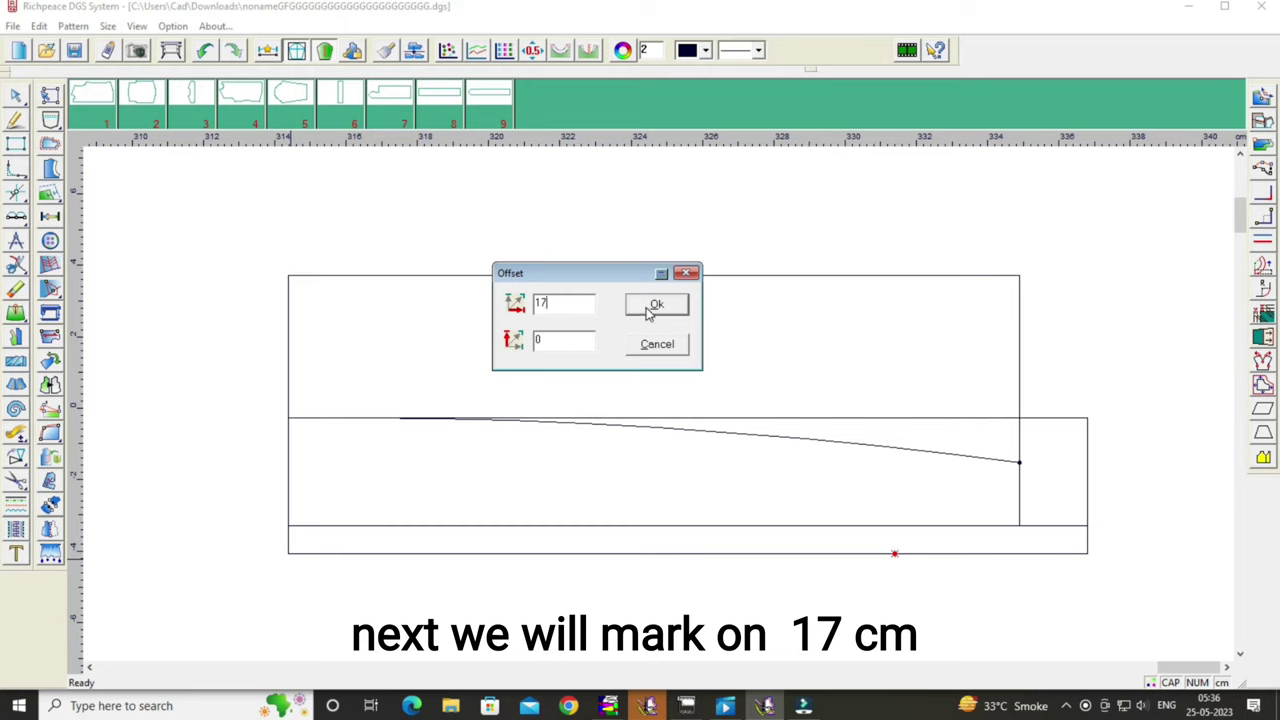
left_click(659, 314)
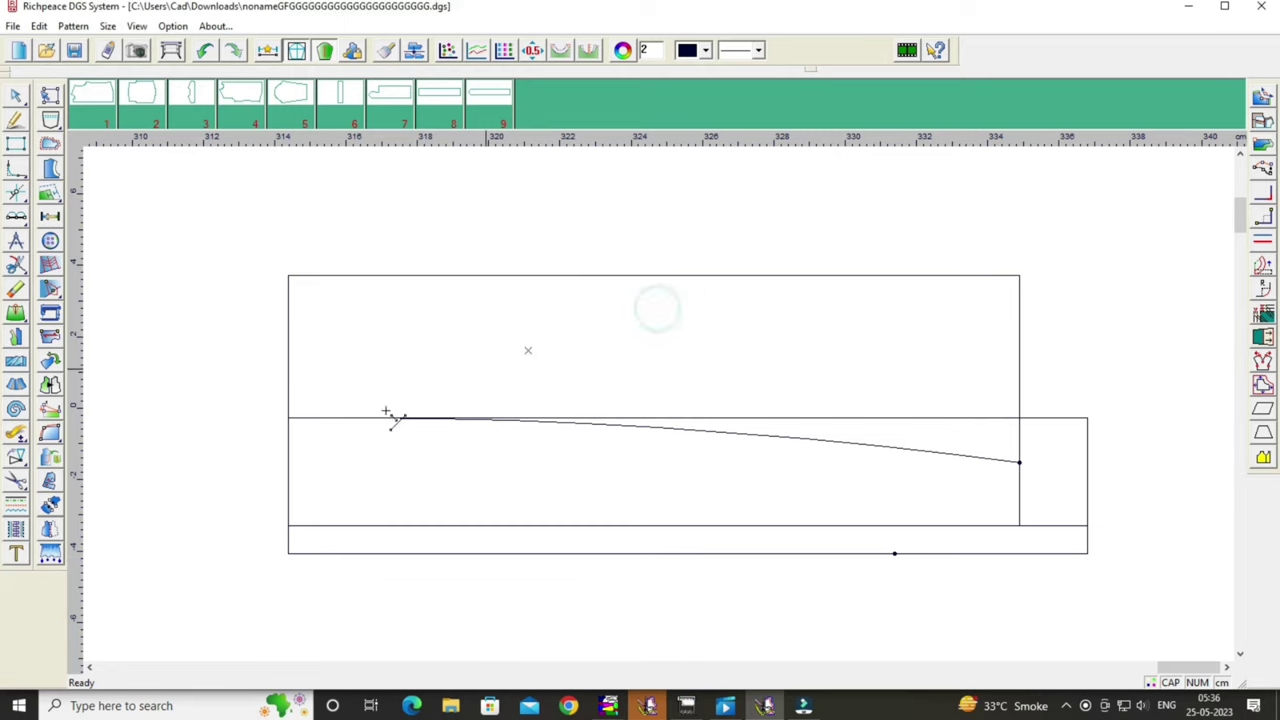
Mark a point 0.5 cm above the strip's lower-right corner.
right_click(154, 443)
left_click(200, 456)
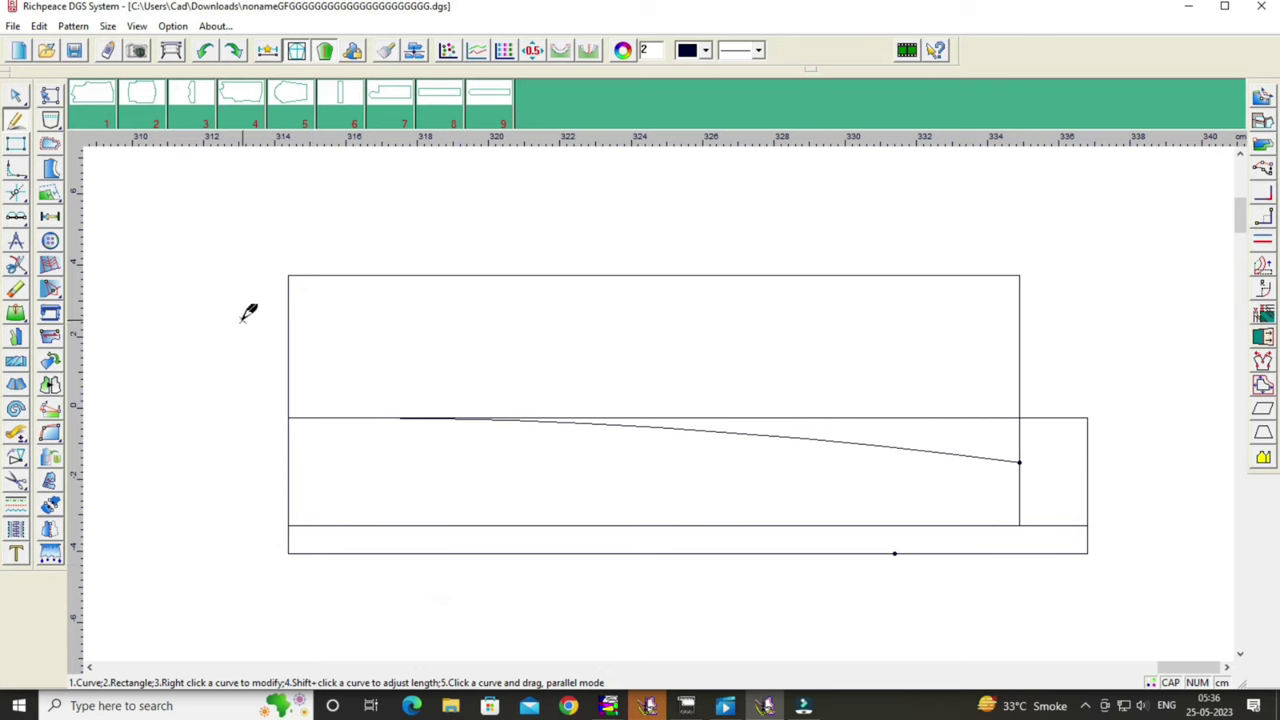
left_click(43, 217)
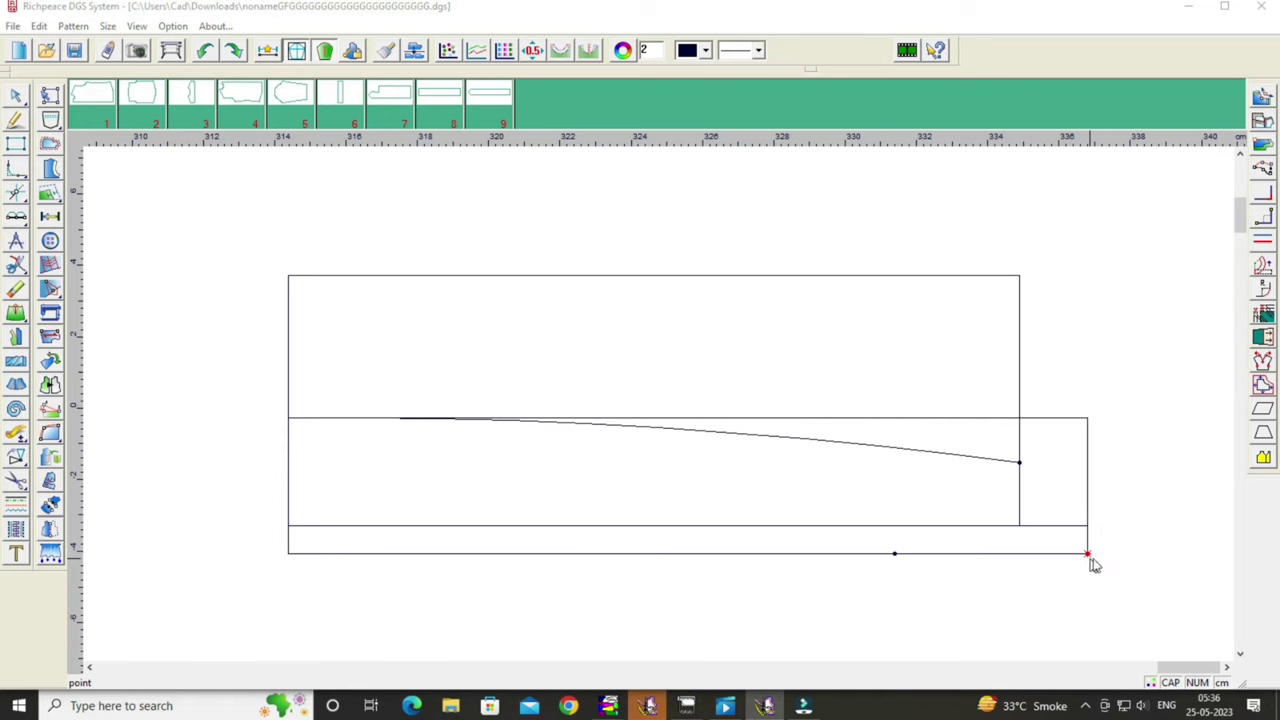
left_click(1087, 554)
left_click_drag(960, 446, 1026, 180)
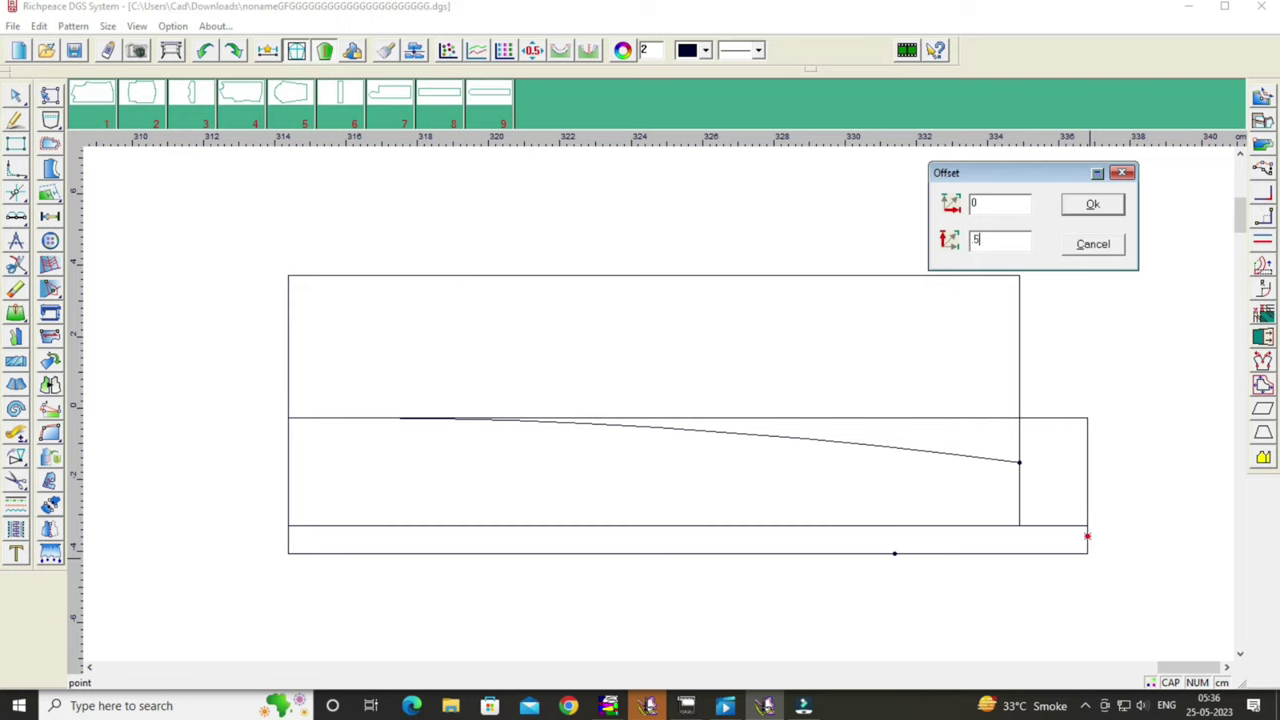
left_click(1092, 205)
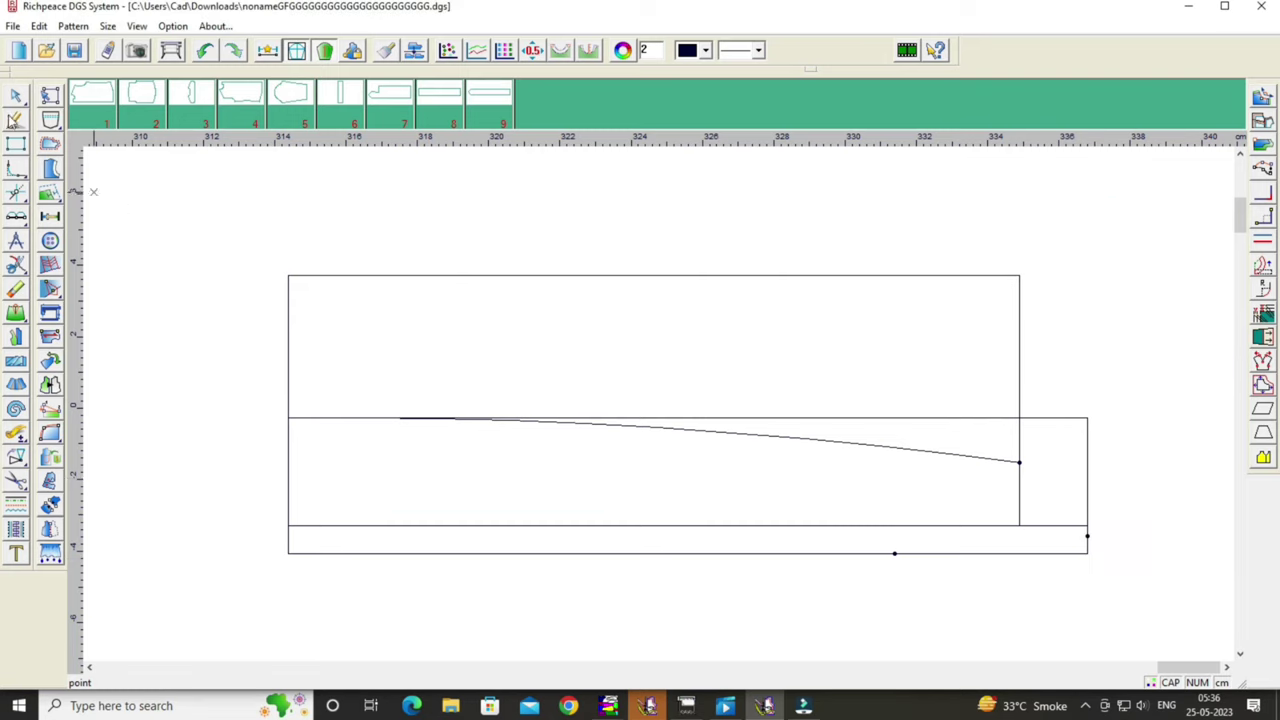
Draw a curve from the strip's upper-left corner through the 17 cm point to the raised right point.
left_click(290, 524)
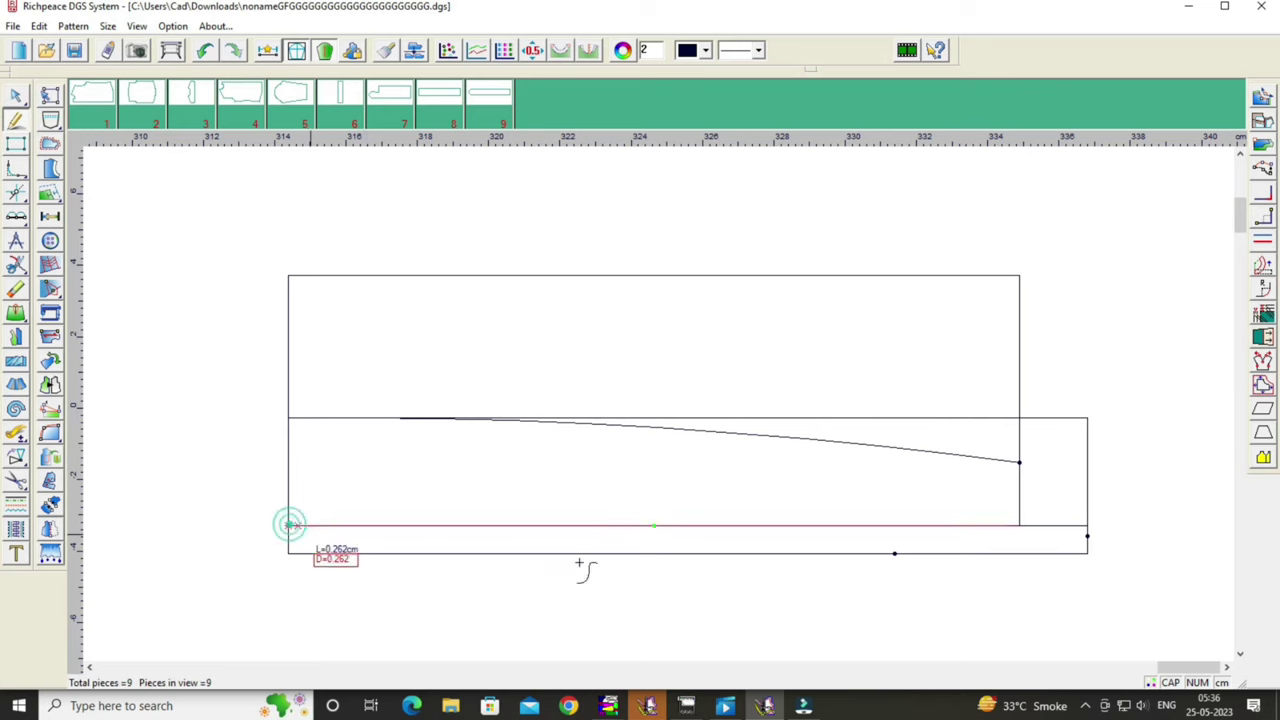
left_click(894, 553)
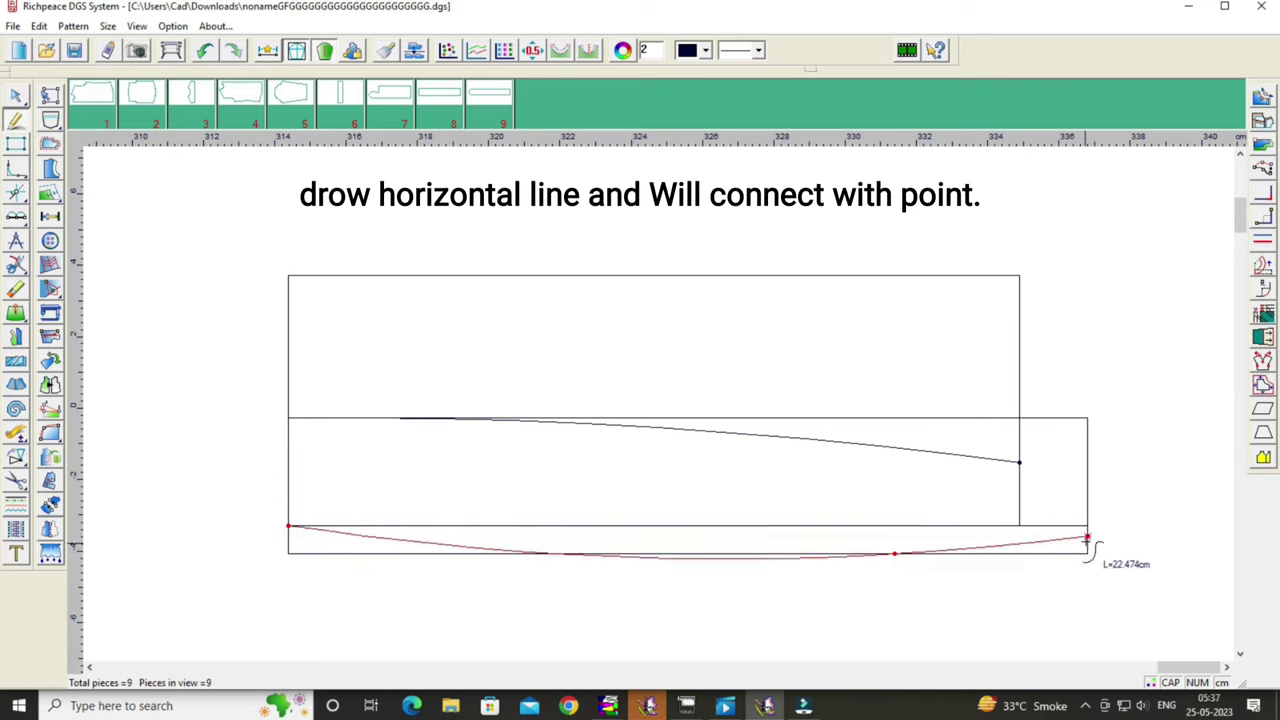
left_click(1087, 537)
right_click(1087, 537)
Reshape the 22.457 cm lower curve so it runs smoothly to the right corner.
right_click(465, 608)
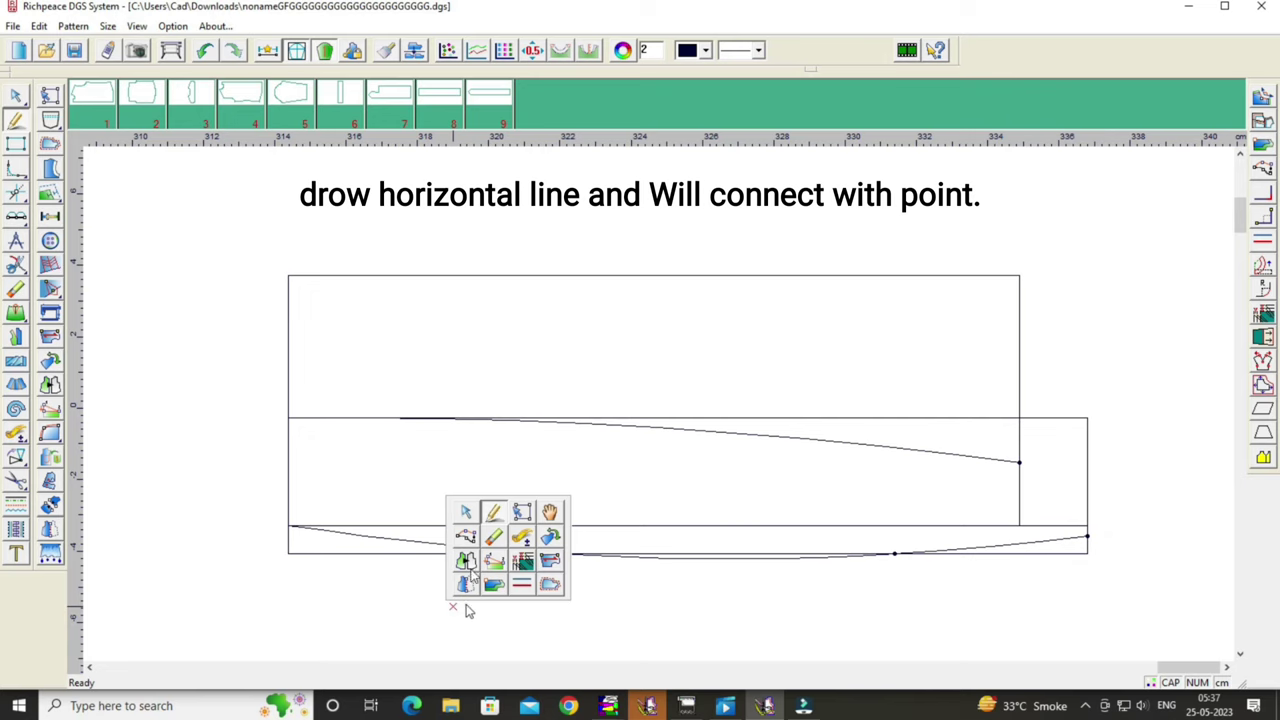
left_click(465, 511)
left_click(670, 558)
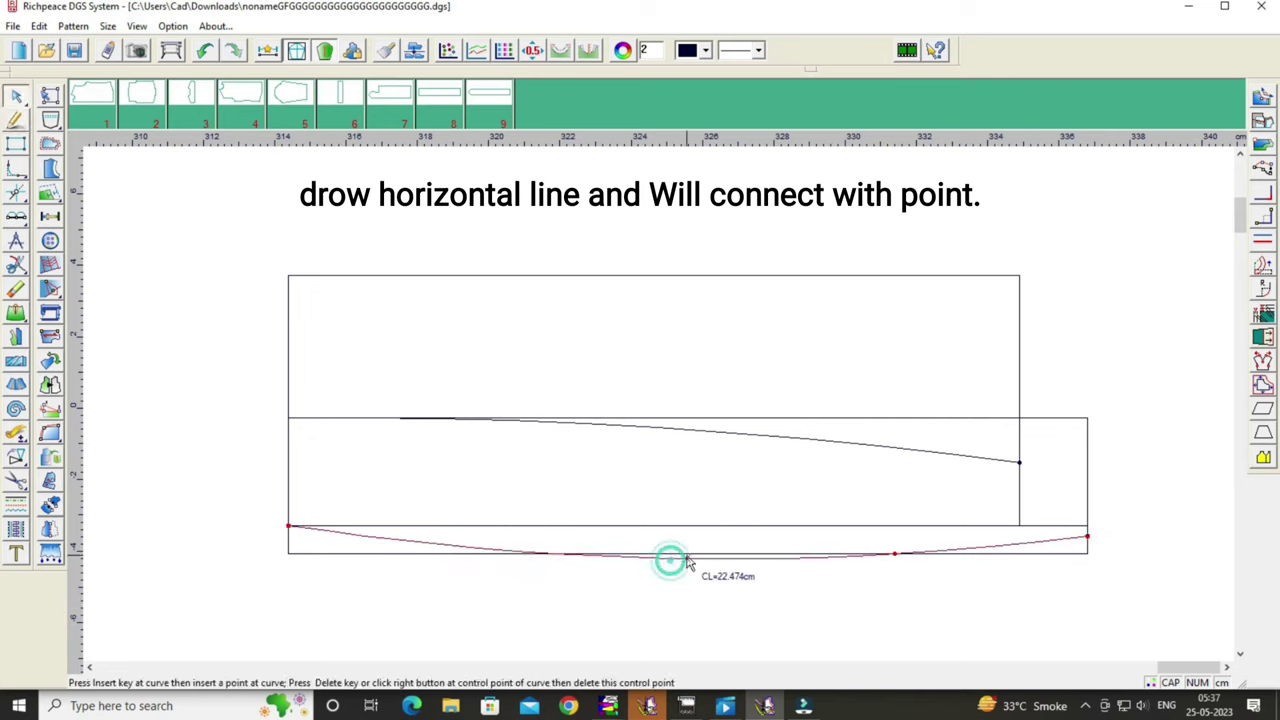
left_click_drag(686, 562, 622, 541)
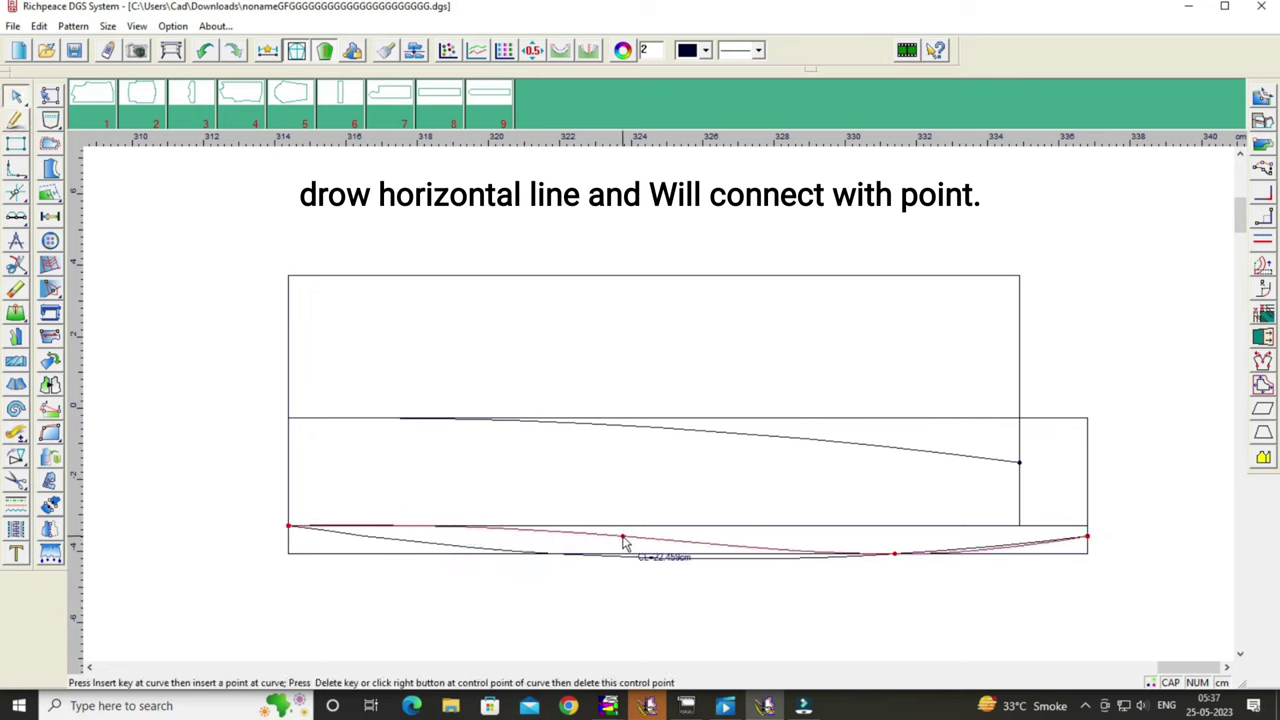
left_click(828, 553)
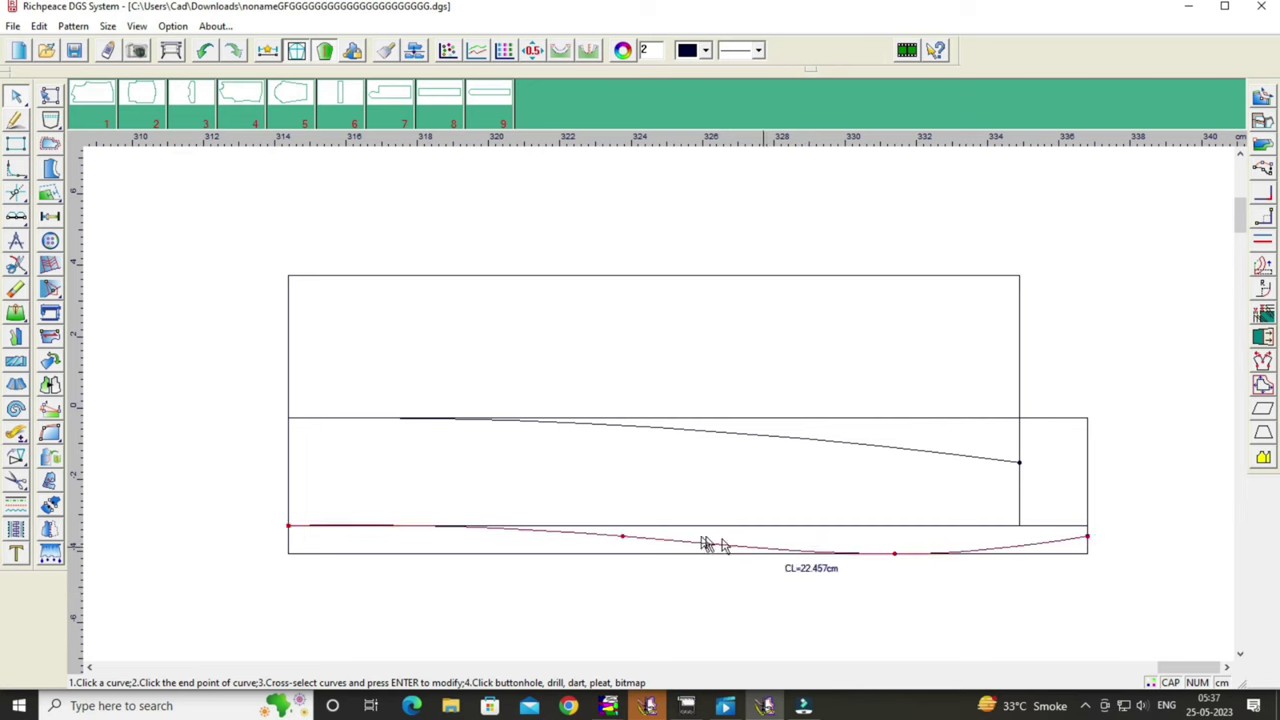
left_click(766, 550)
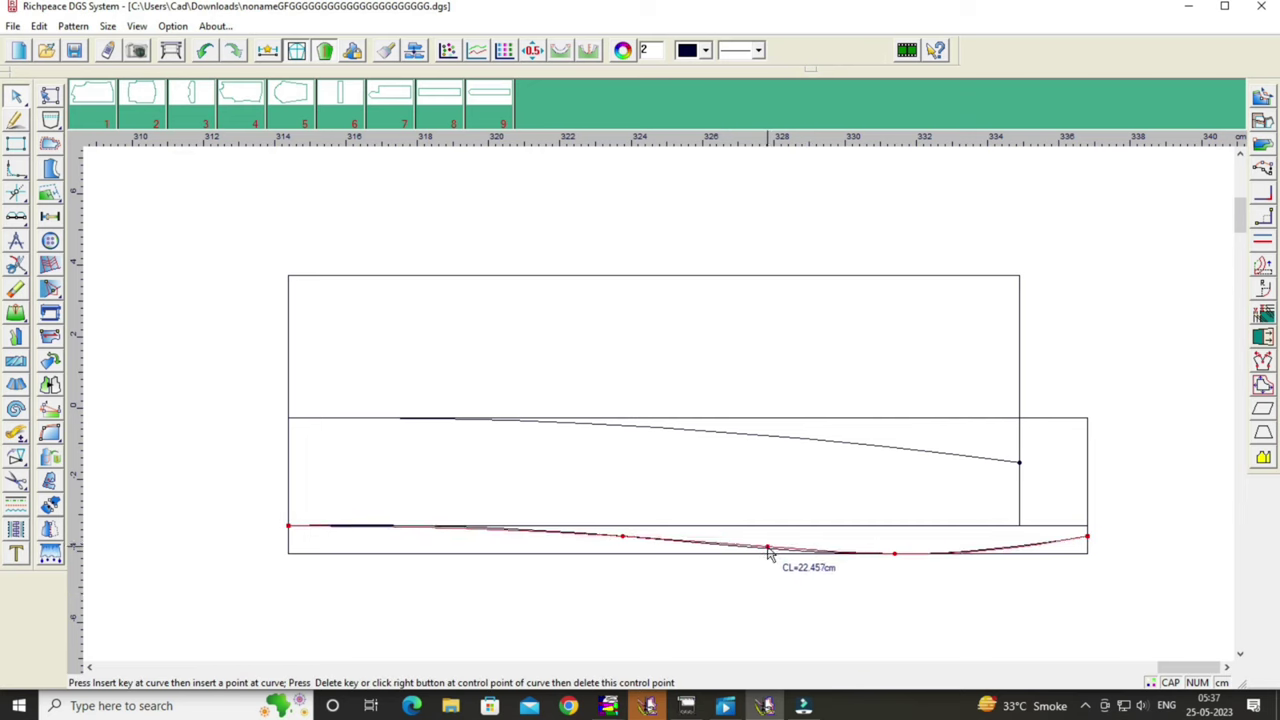
right_click(760, 589)
left_click(634, 541)
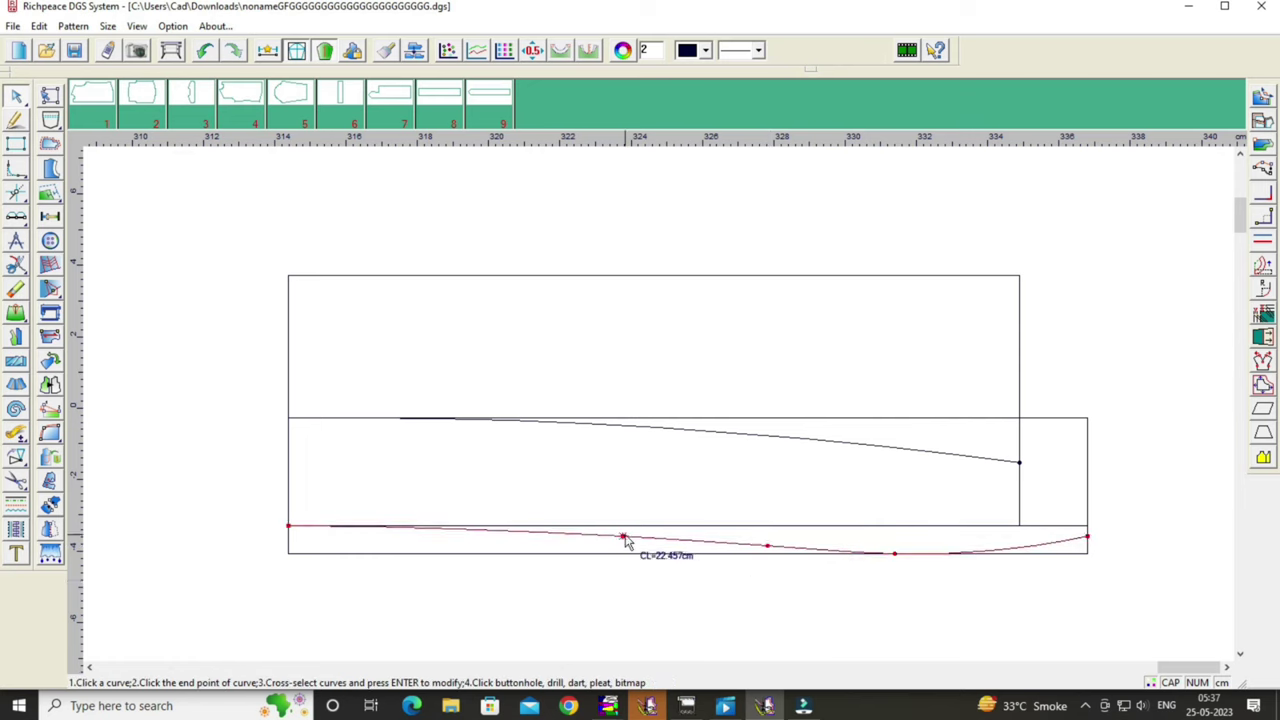
left_click(624, 538)
right_click(608, 603)
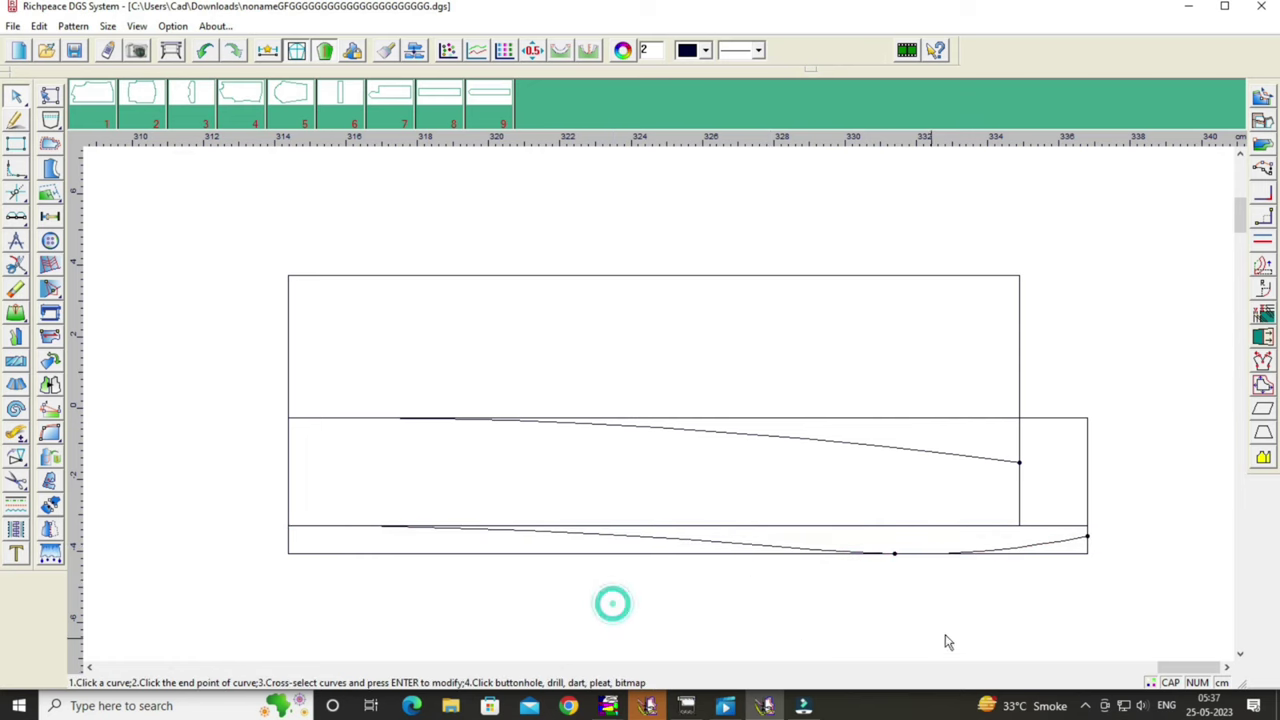
right_click(157, 367)
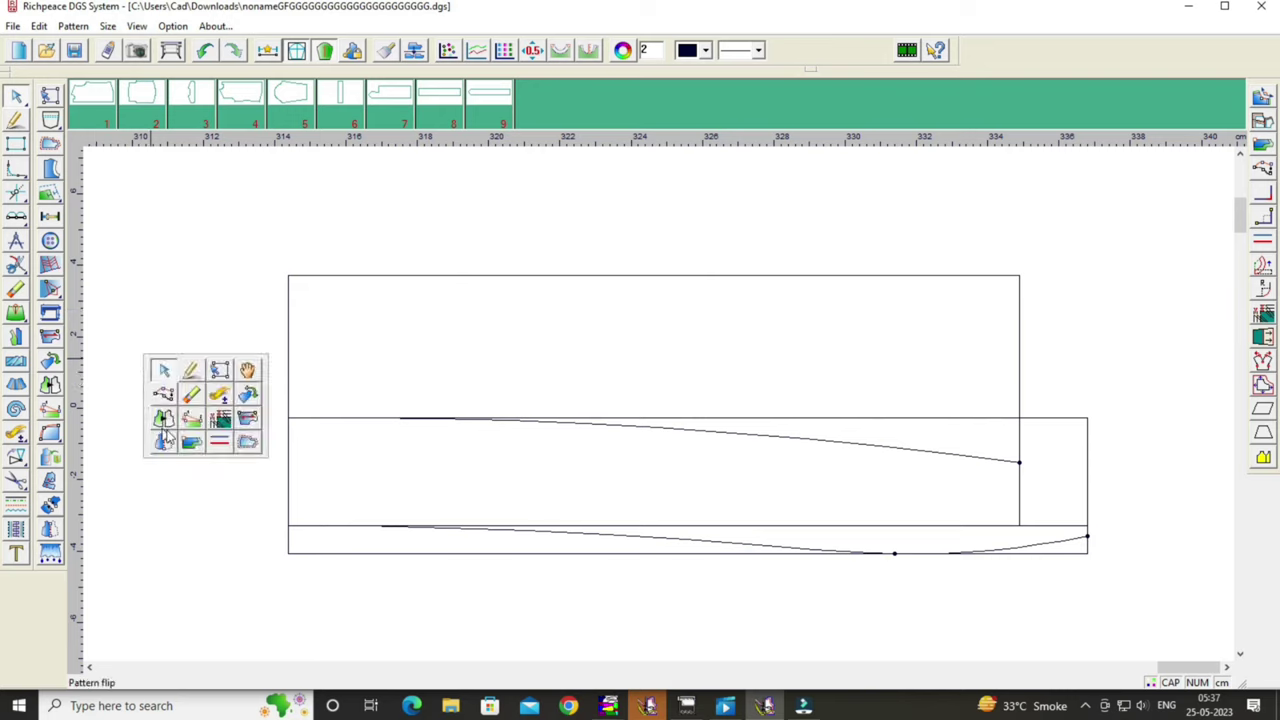
left_click(188, 369)
Erase the leftover bottom edge segments and draw a line joining the two curve ends at the tip.
left_click(16, 310)
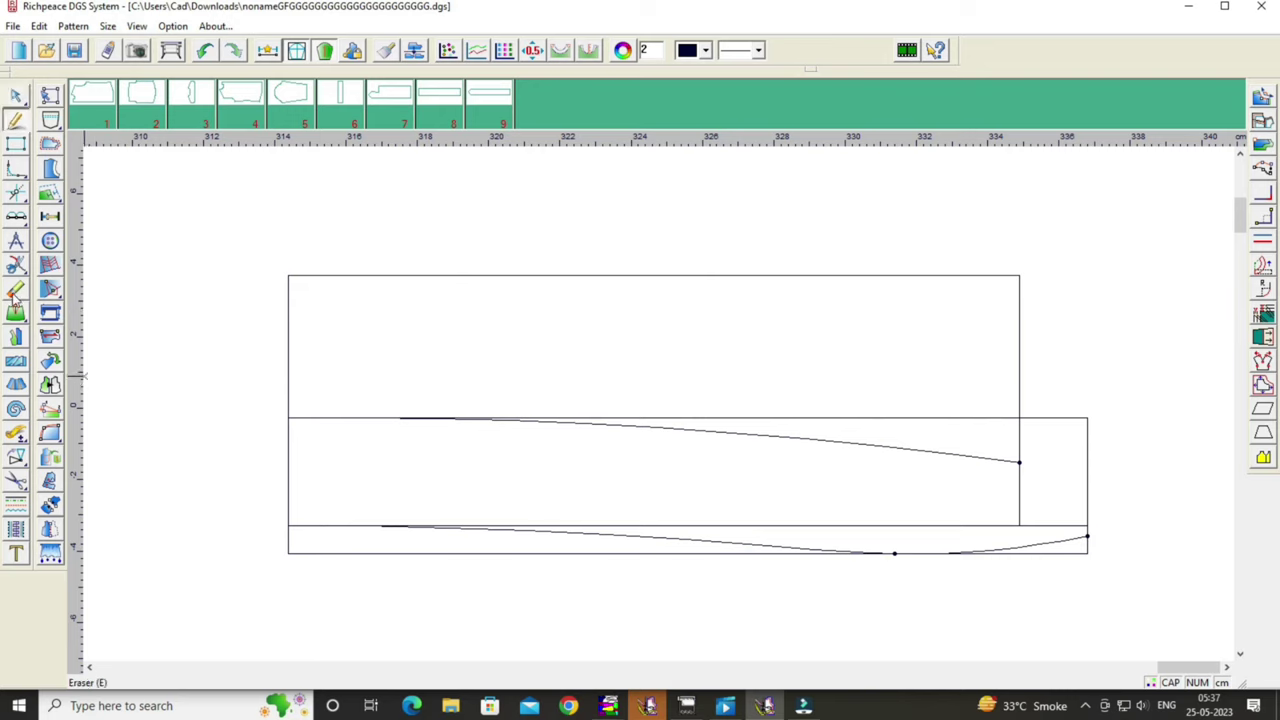
left_click(321, 553)
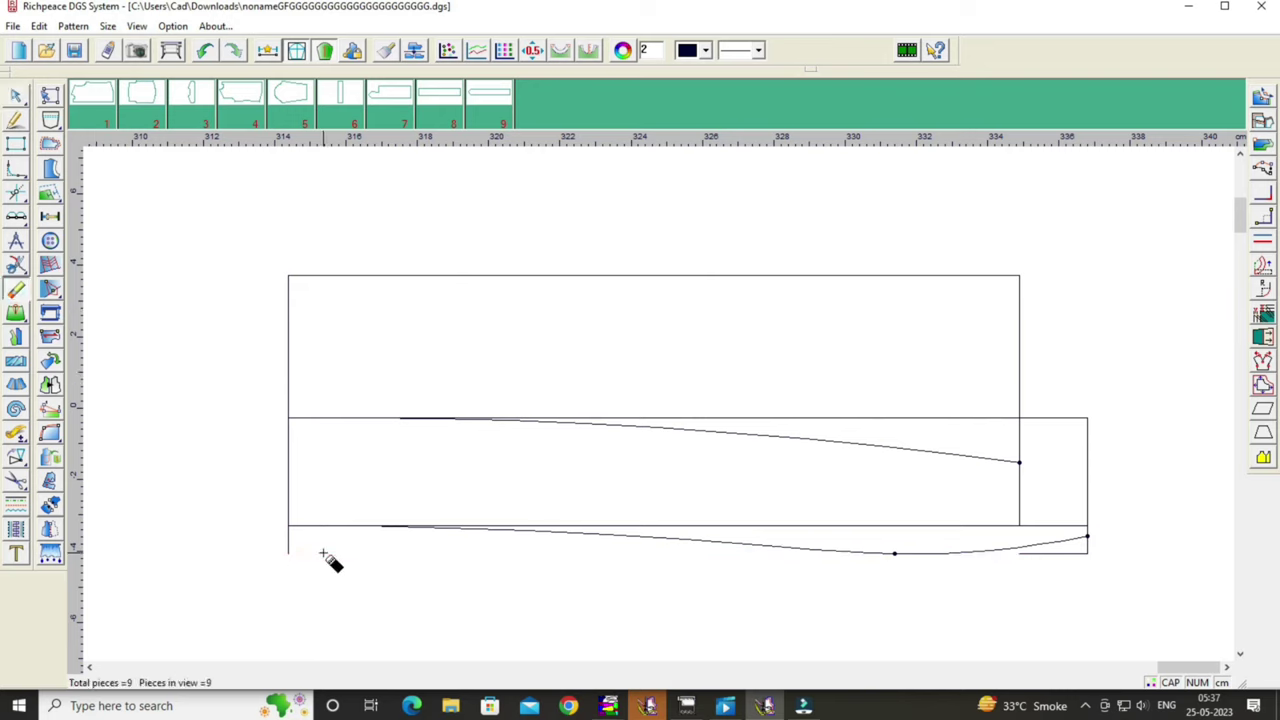
left_click(1068, 553)
right_click(220, 558)
left_click(248, 560)
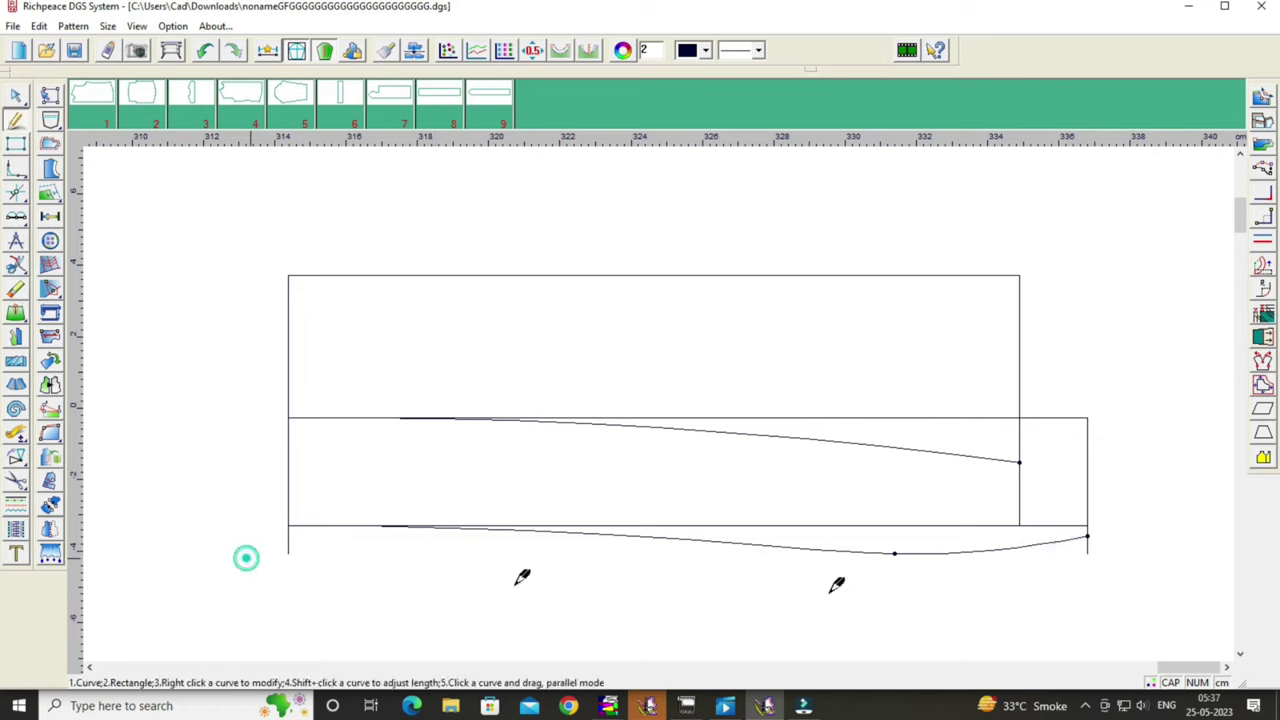
left_click(1020, 461)
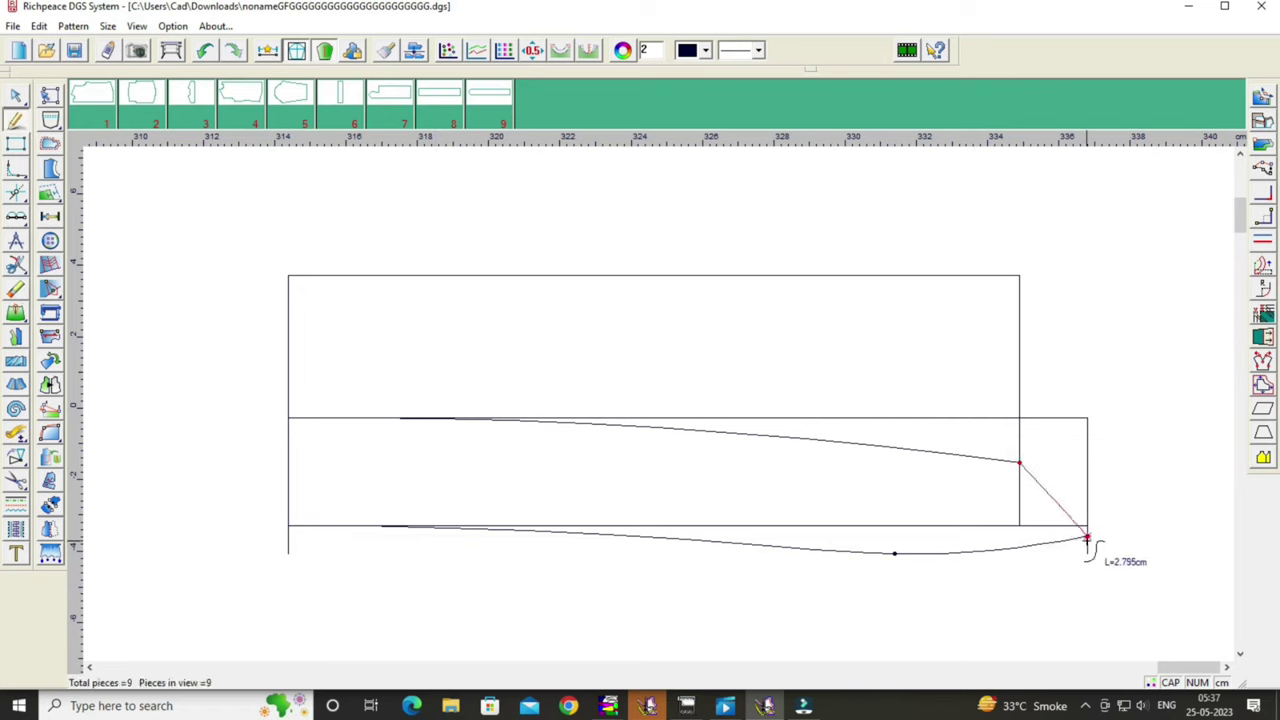
left_click(1087, 537)
right_click(1087, 537)
Bend the tip line into a rounded curve closing the collar's right end.
right_click(1140, 470)
left_click(1040, 490)
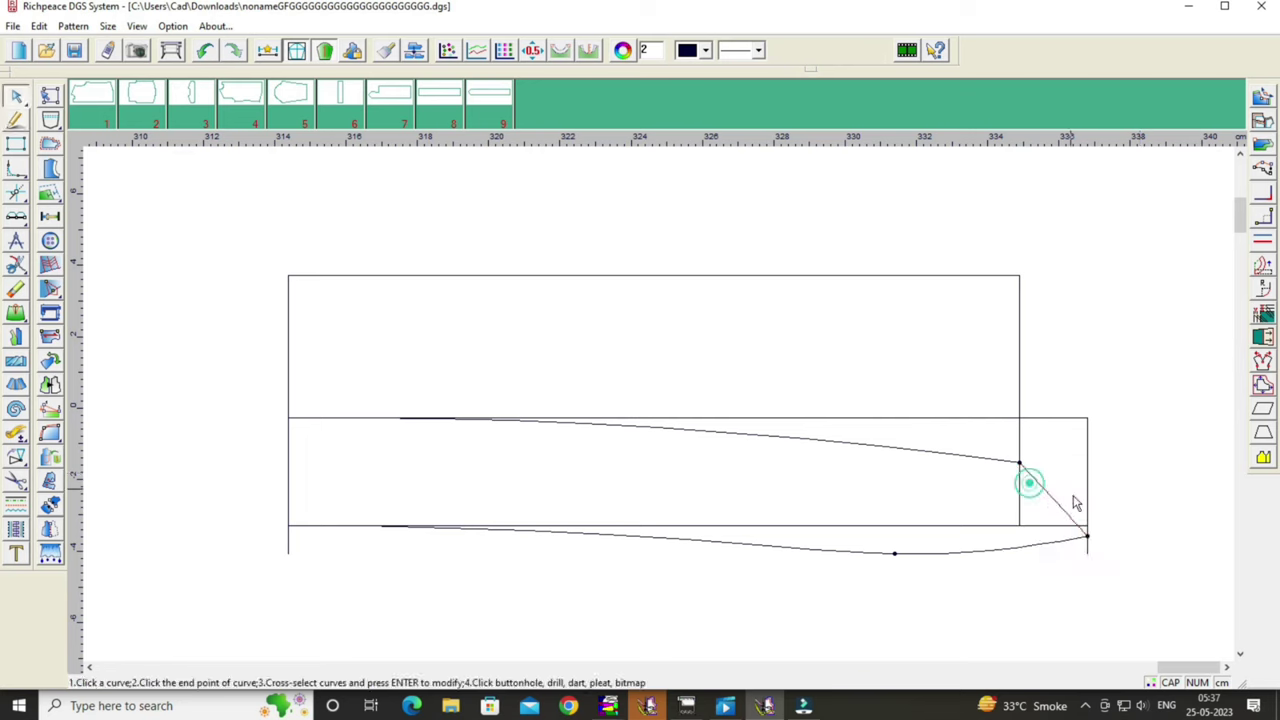
left_click(1055, 505)
left_click(1060, 510)
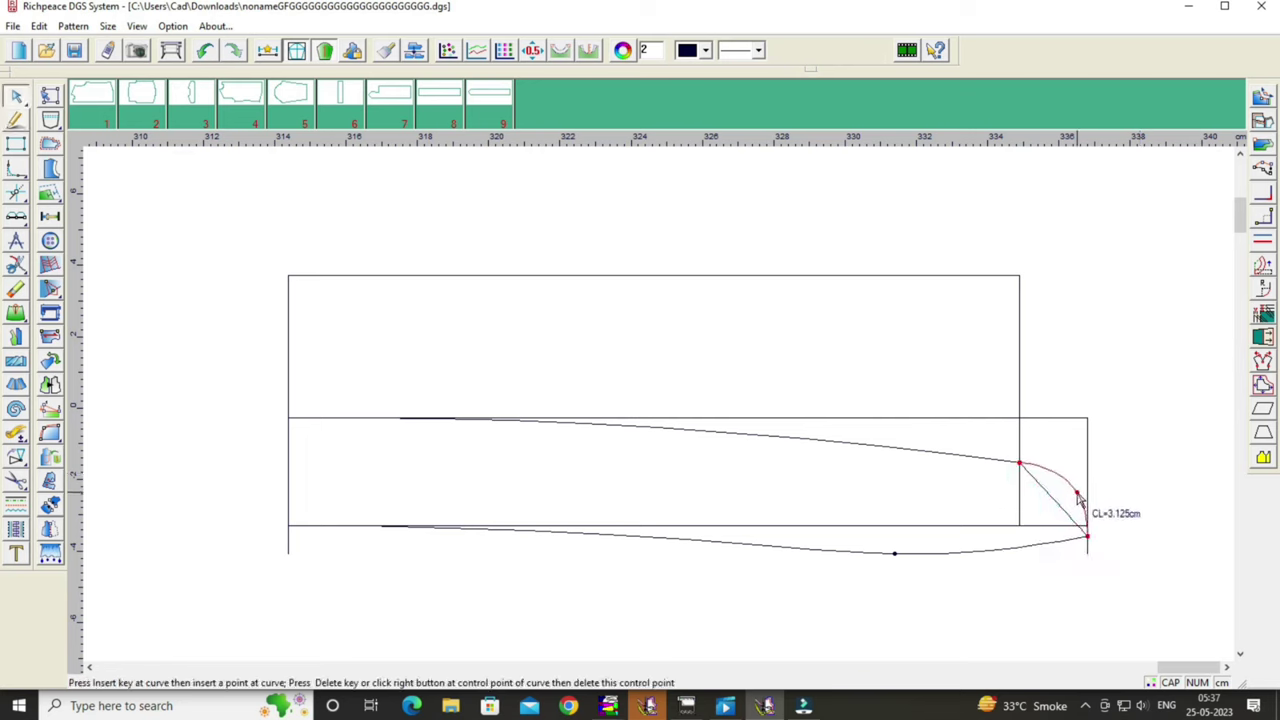
left_click(1074, 491)
left_click(1054, 586)
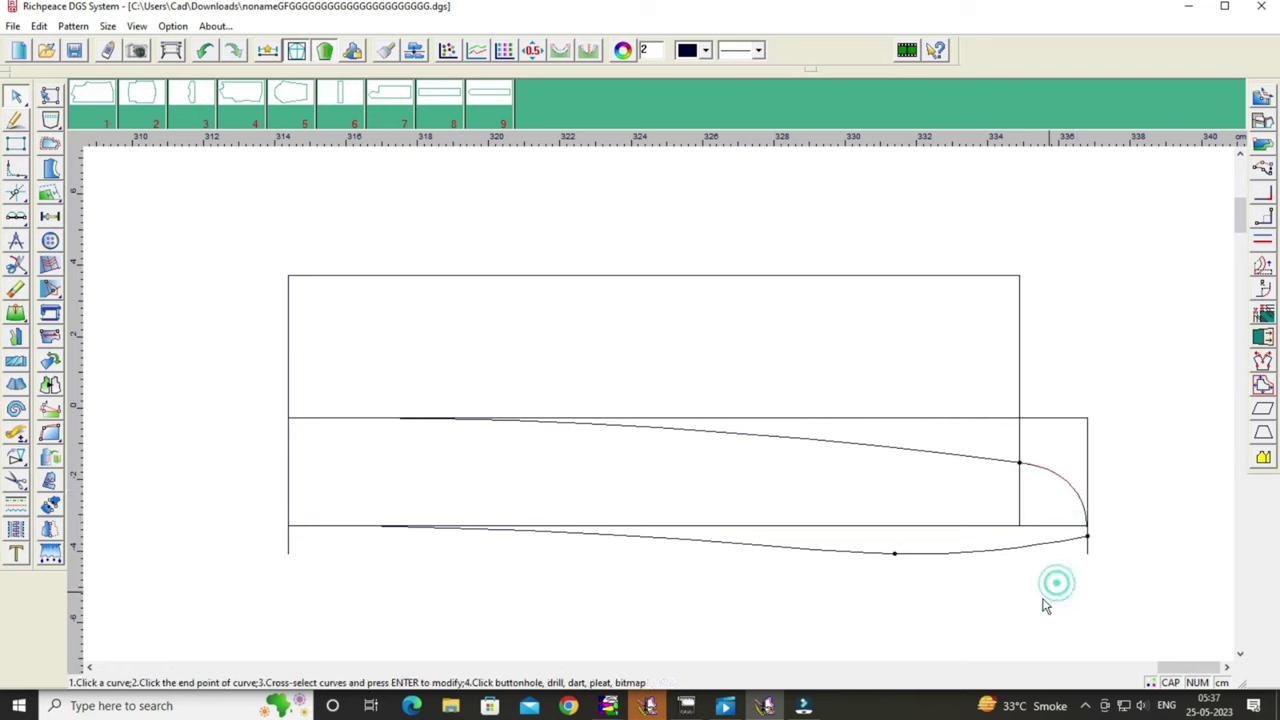
left_click(1075, 497)
left_click(1073, 492)
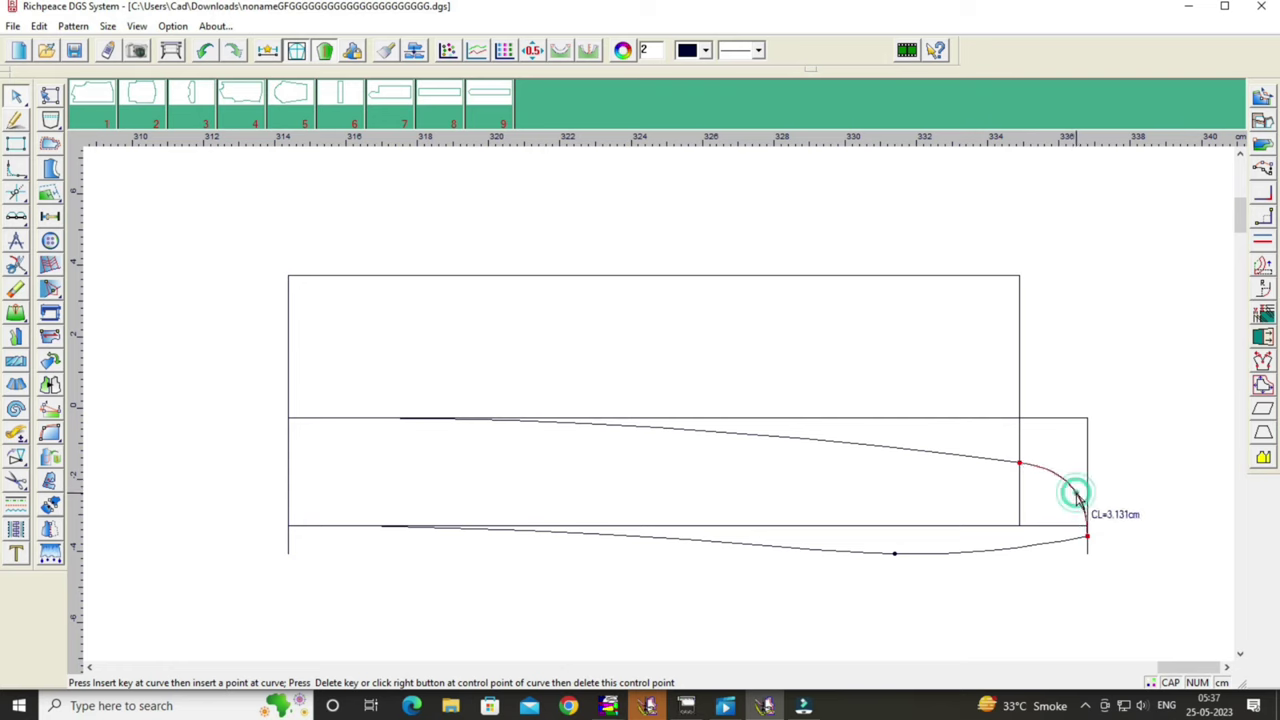
left_click(1073, 492)
right_click(1124, 495)
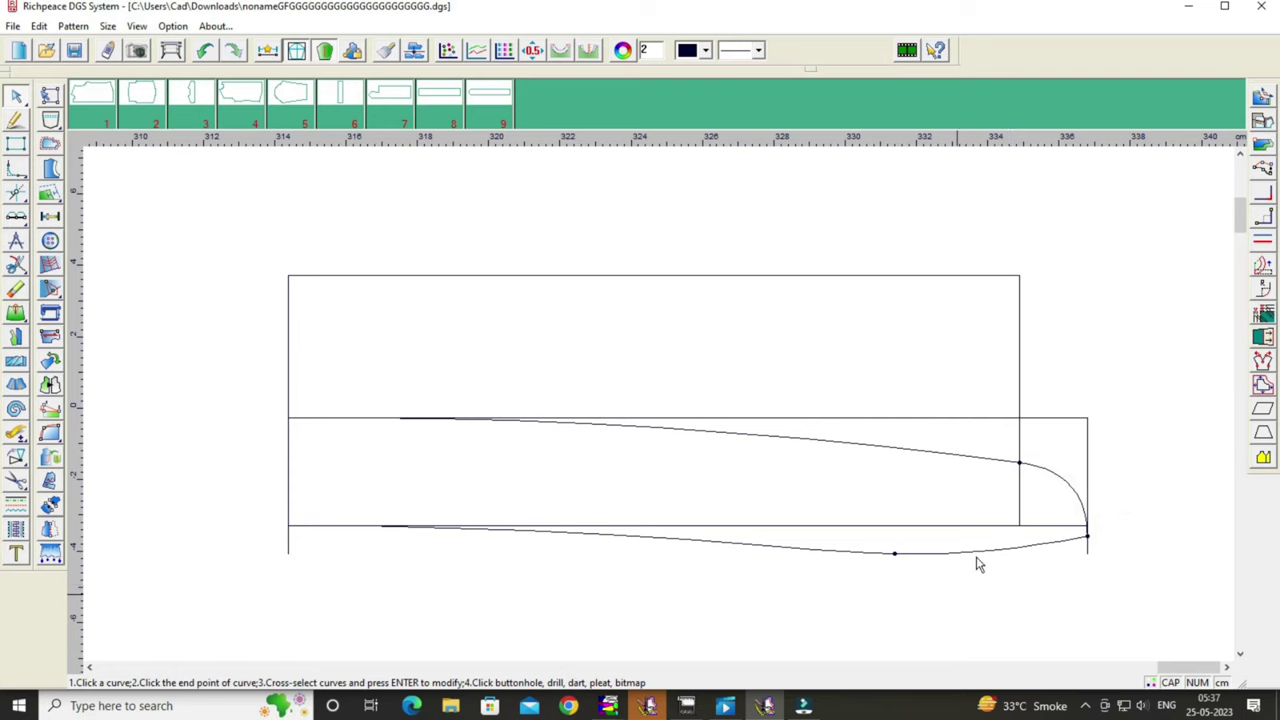
Erase the straight guide line under the neck curve and the small box's top and right edges.
left_click(289, 553)
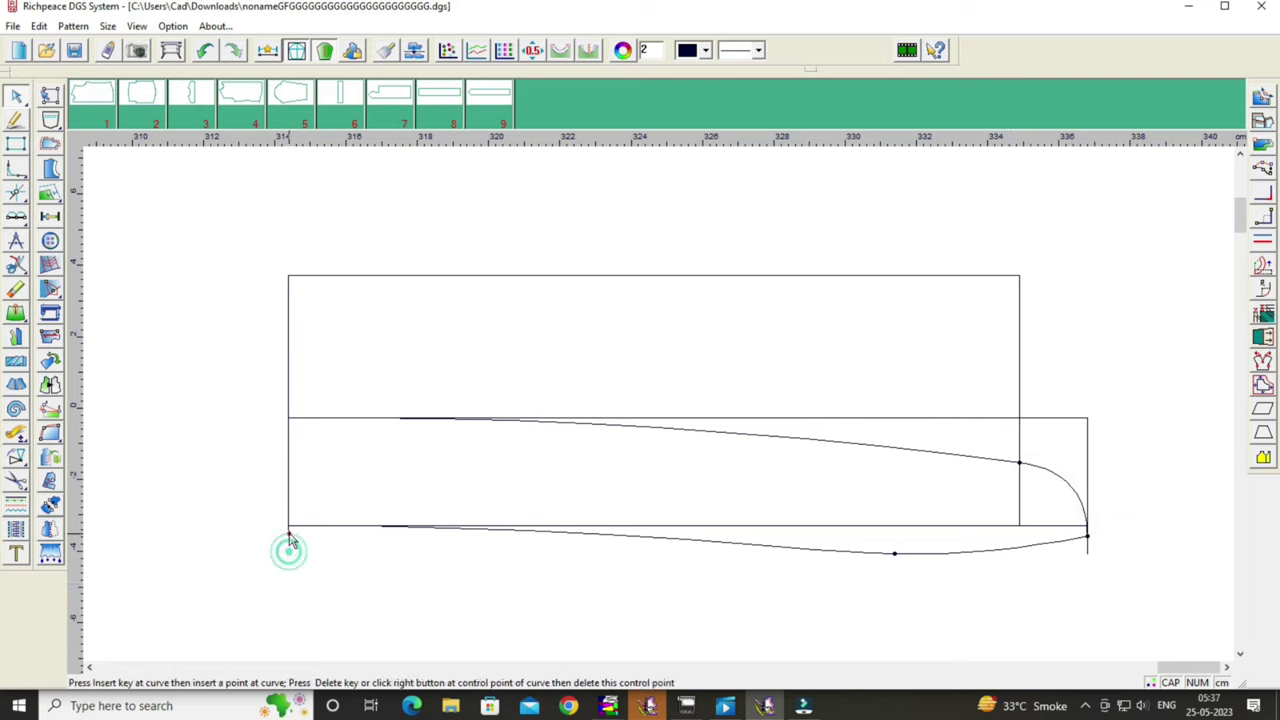
right_click(316, 566)
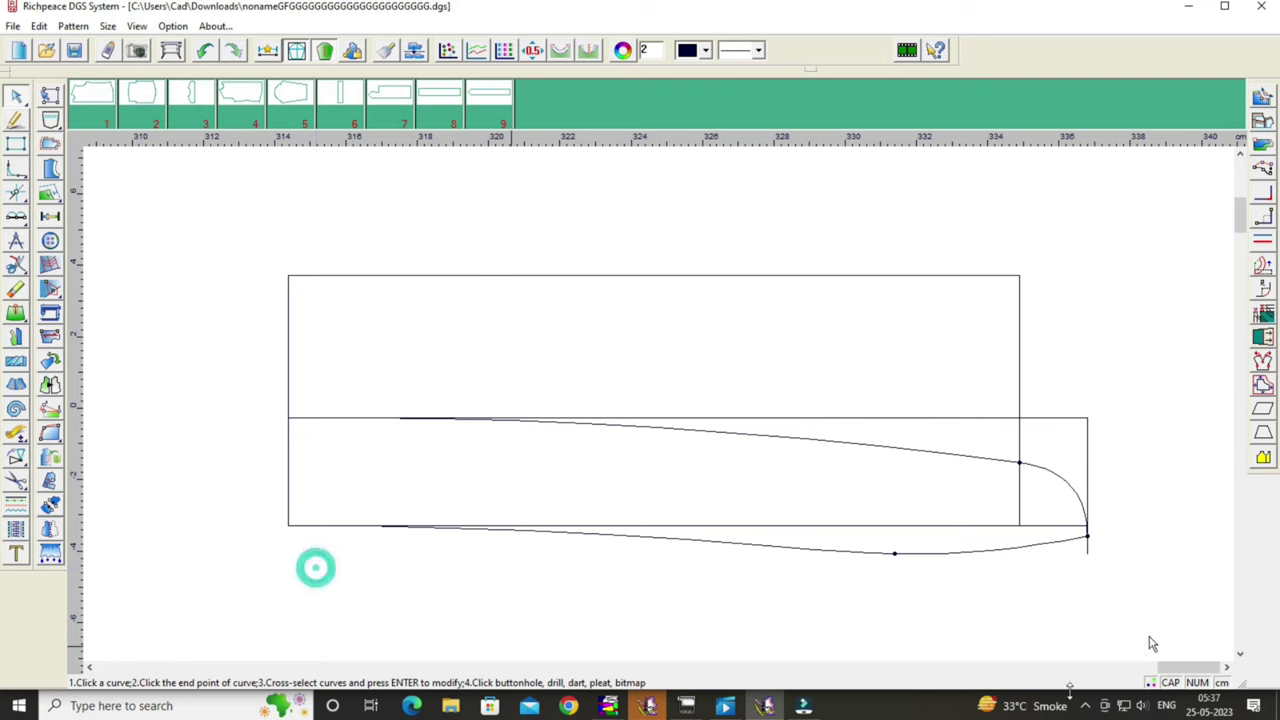
left_click(1089, 556)
right_click(1108, 562)
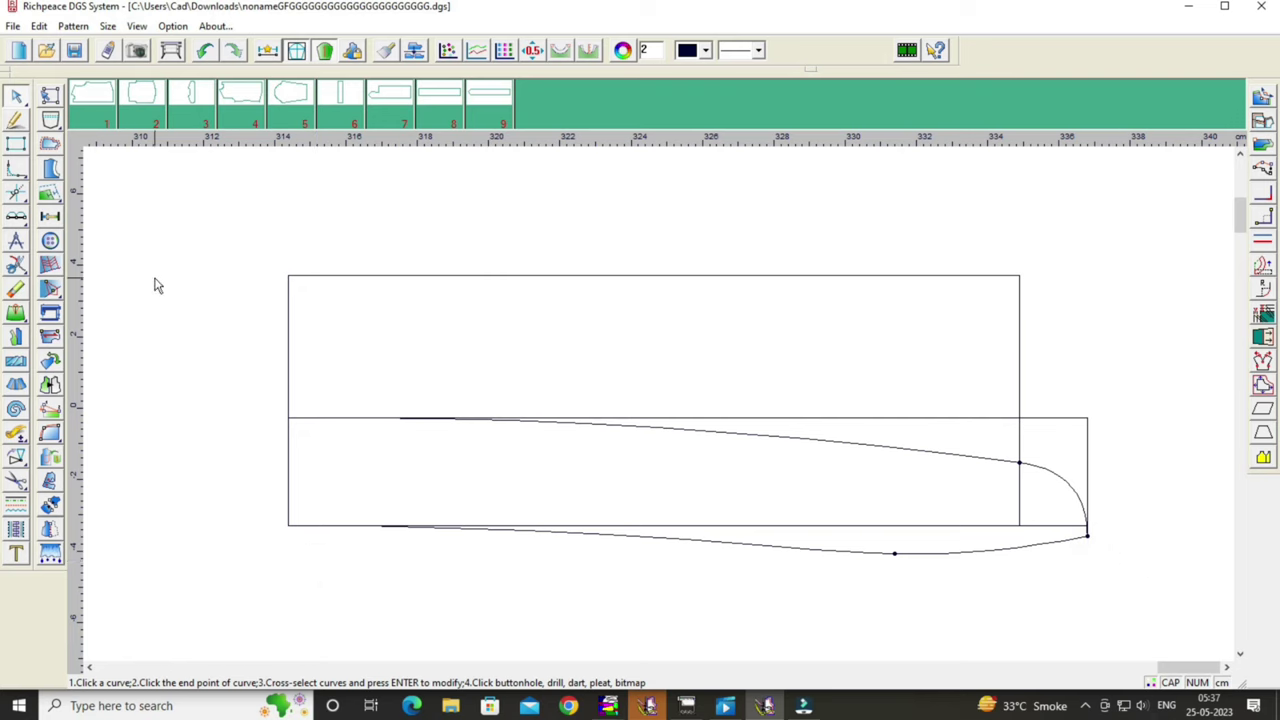
key("Escape")
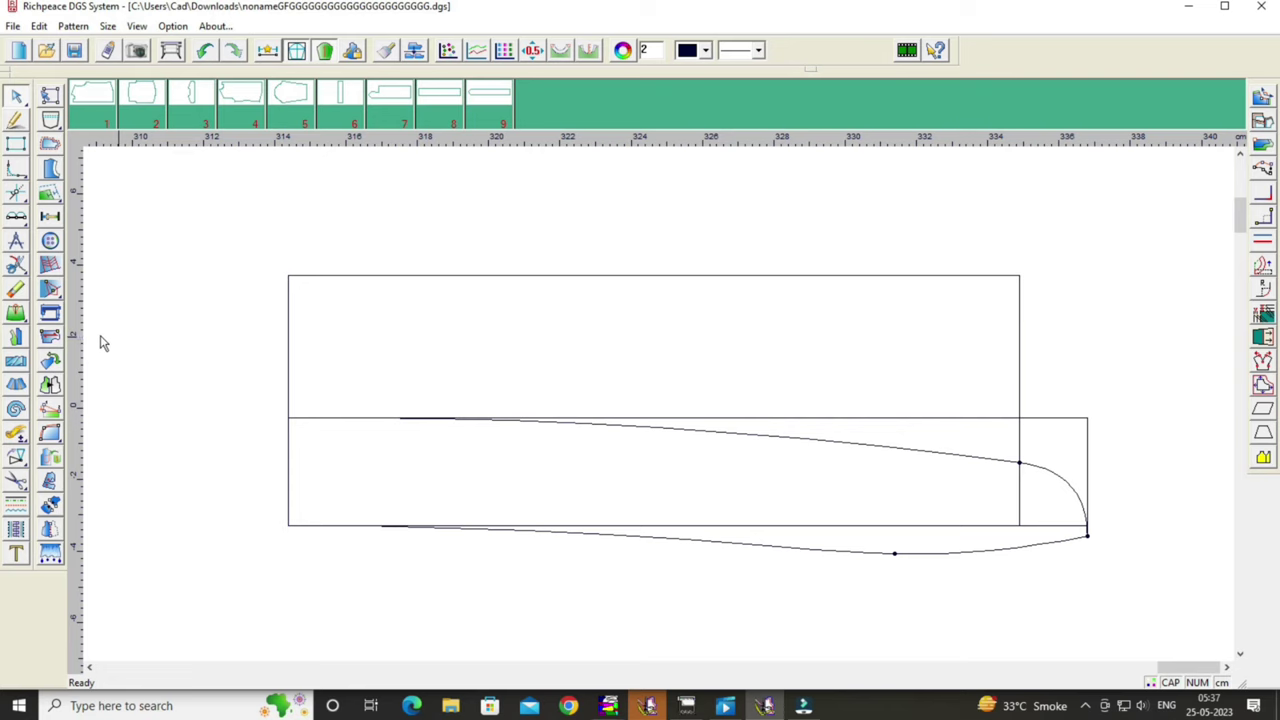
left_click(15, 289)
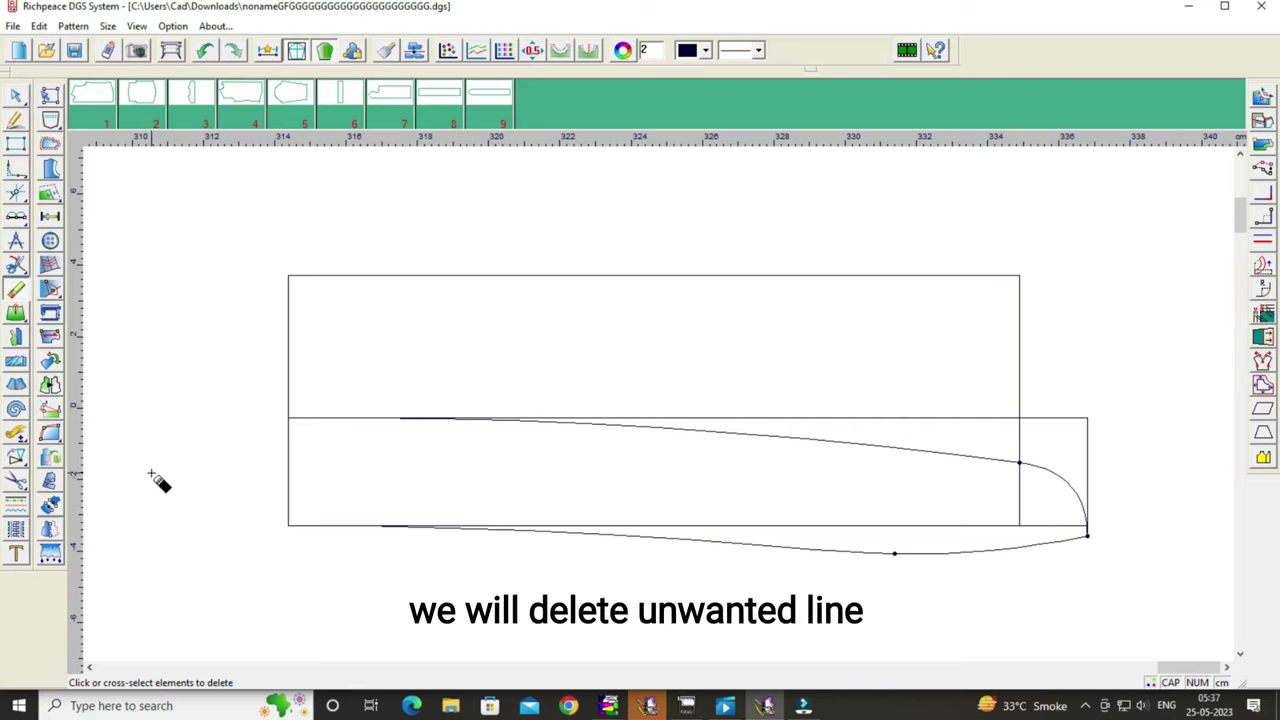
left_click(938, 419)
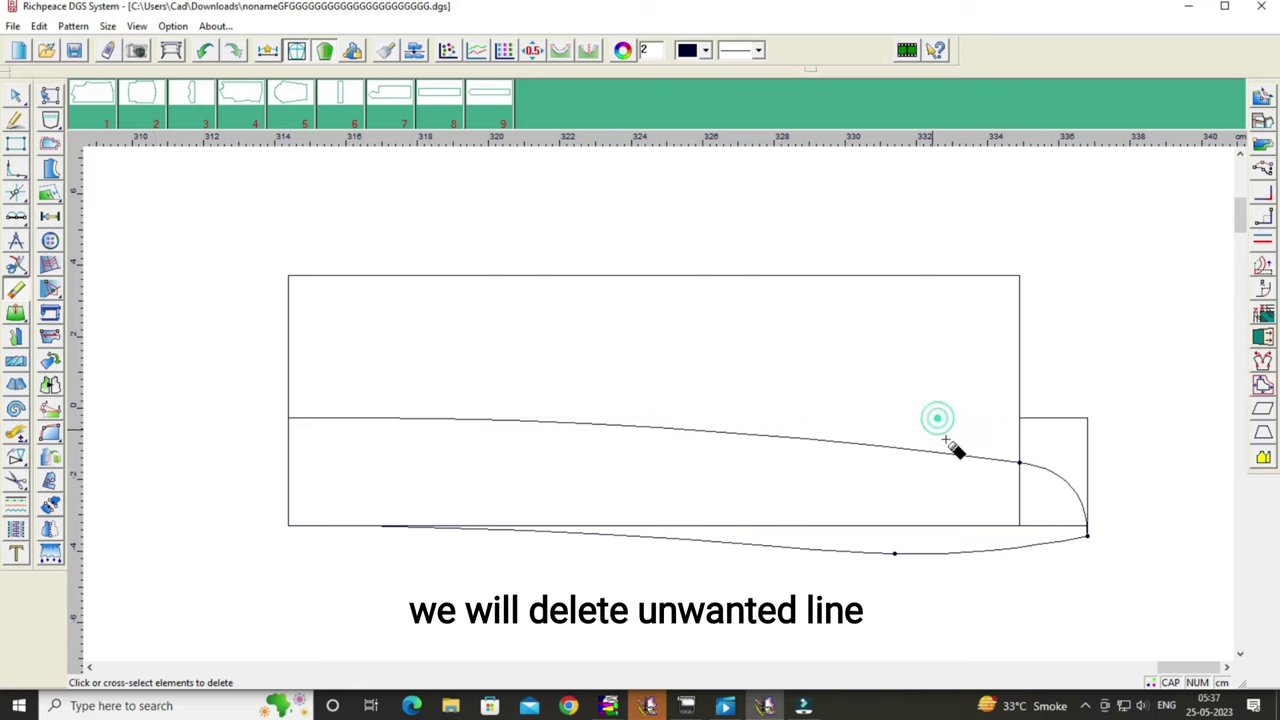
left_click(1089, 460)
left_click(1058, 418)
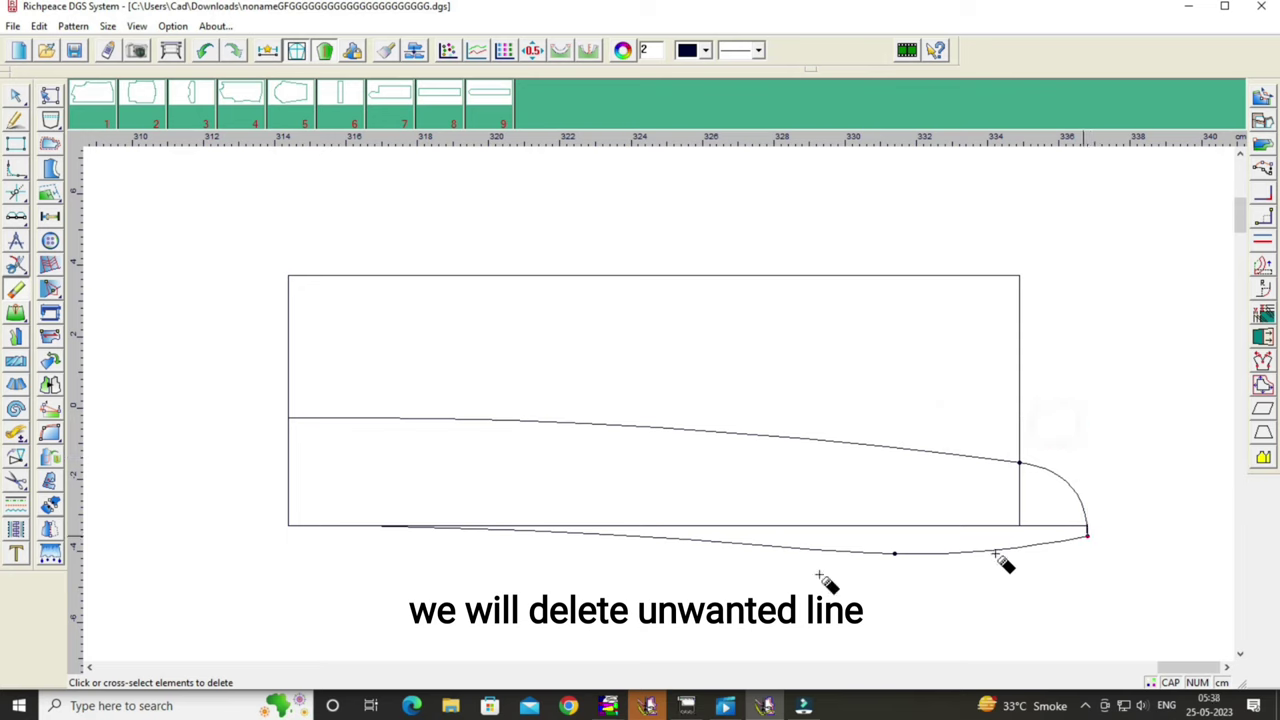
right_click(200, 402)
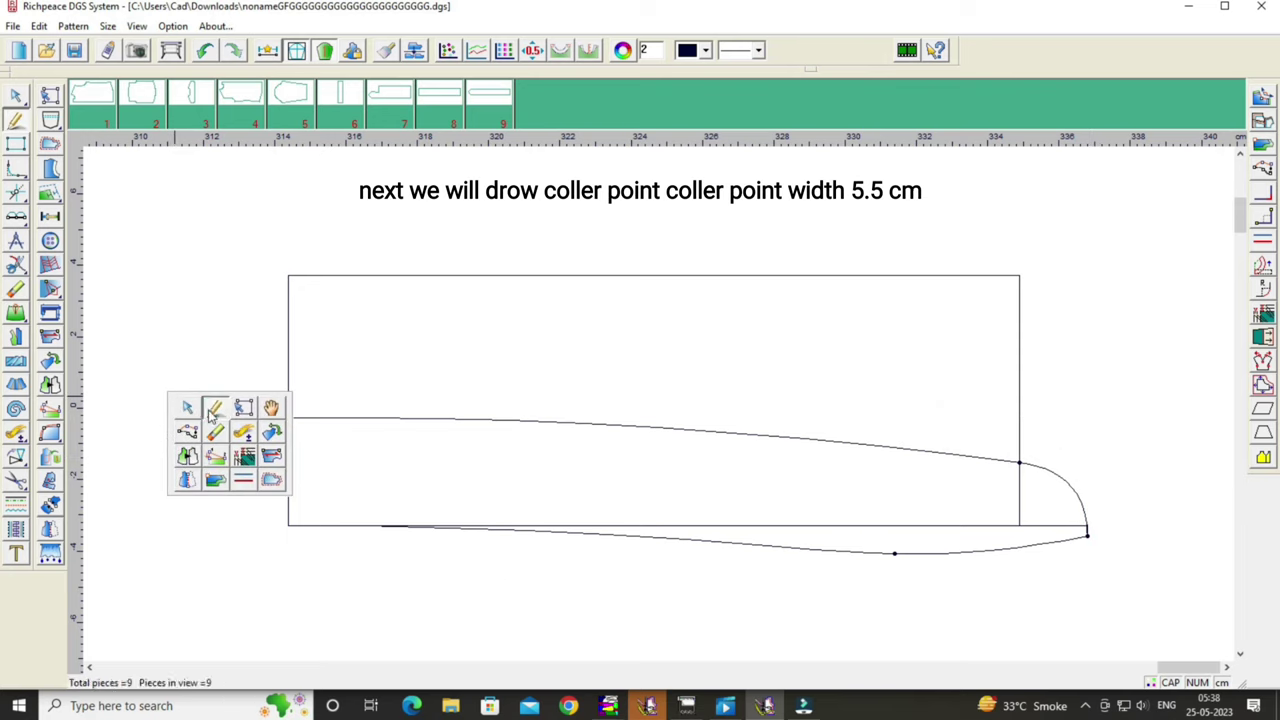
Place the collar point with a 0.5 cm horizontal offset from the rectangle's top-right corner.
left_click(207, 409)
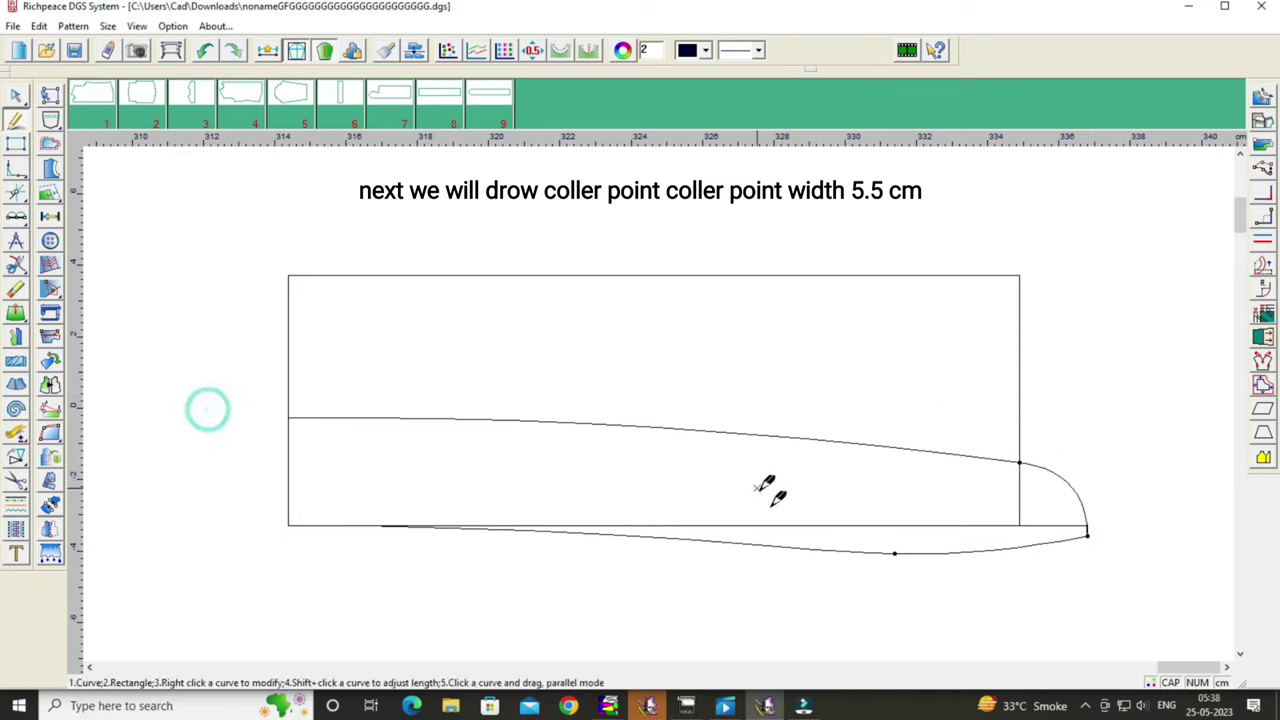
left_click(17, 220)
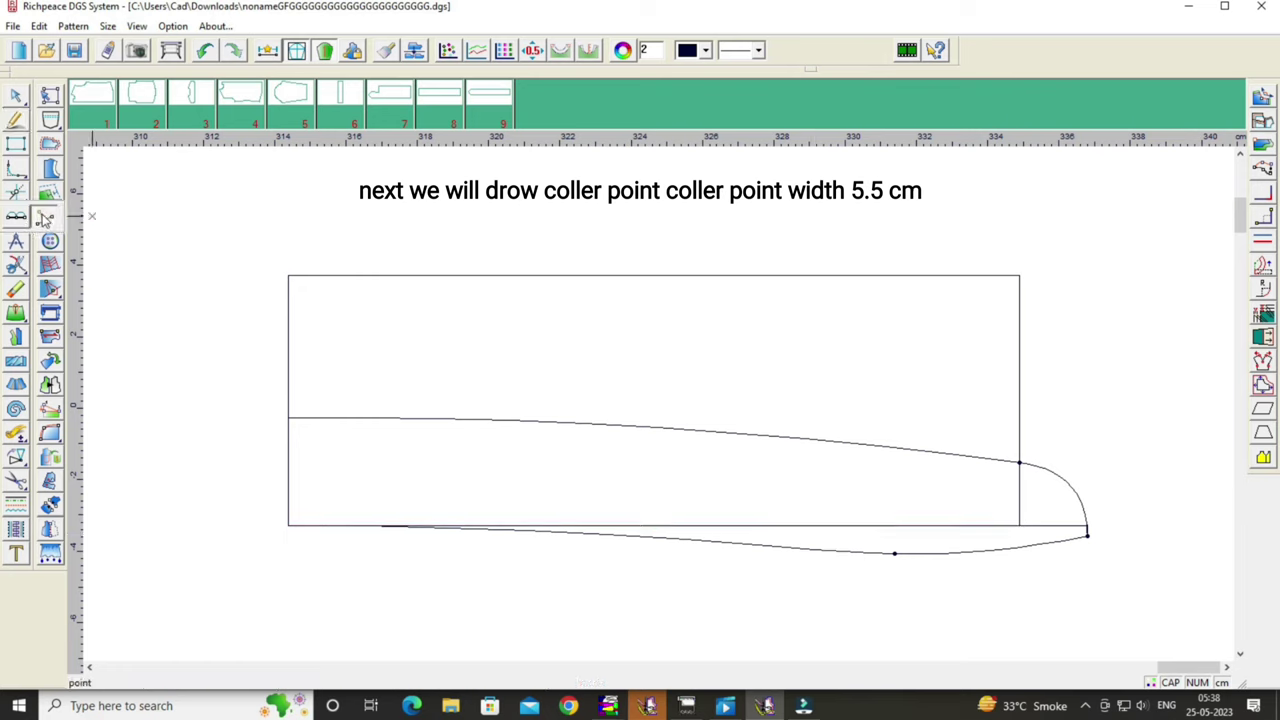
left_click(1020, 276)
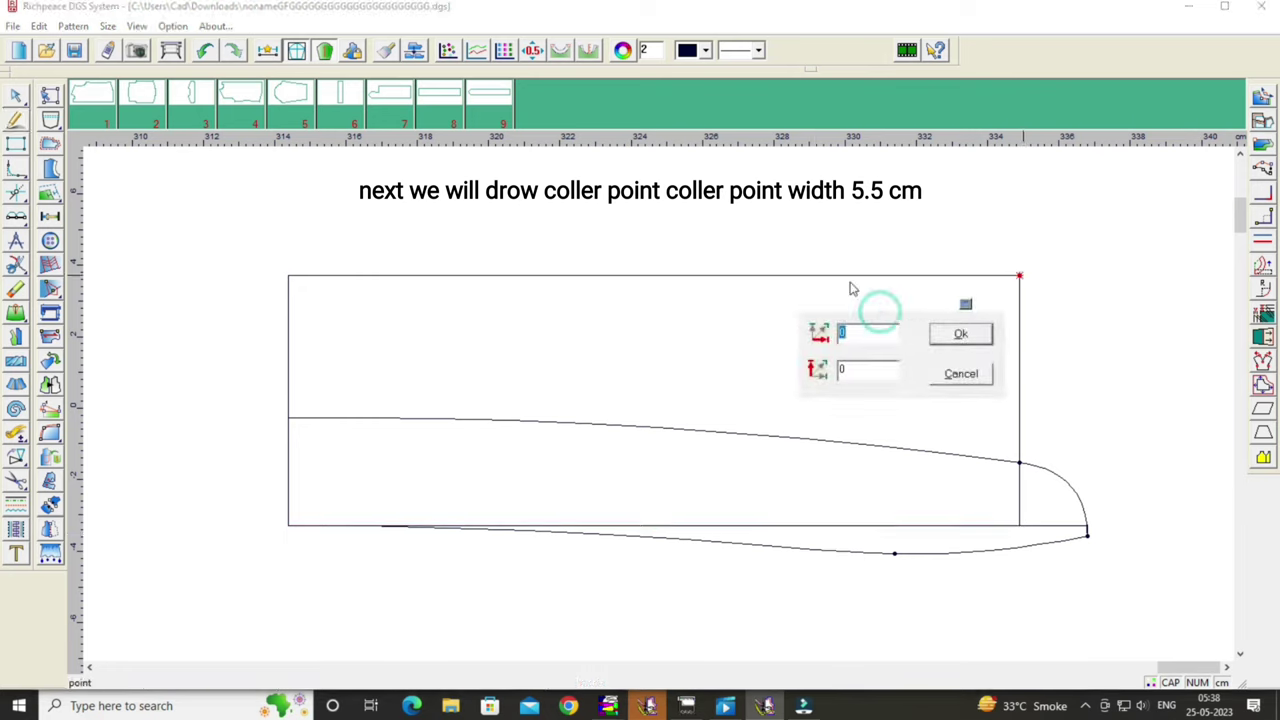
left_click_drag(875, 313, 690, 160)
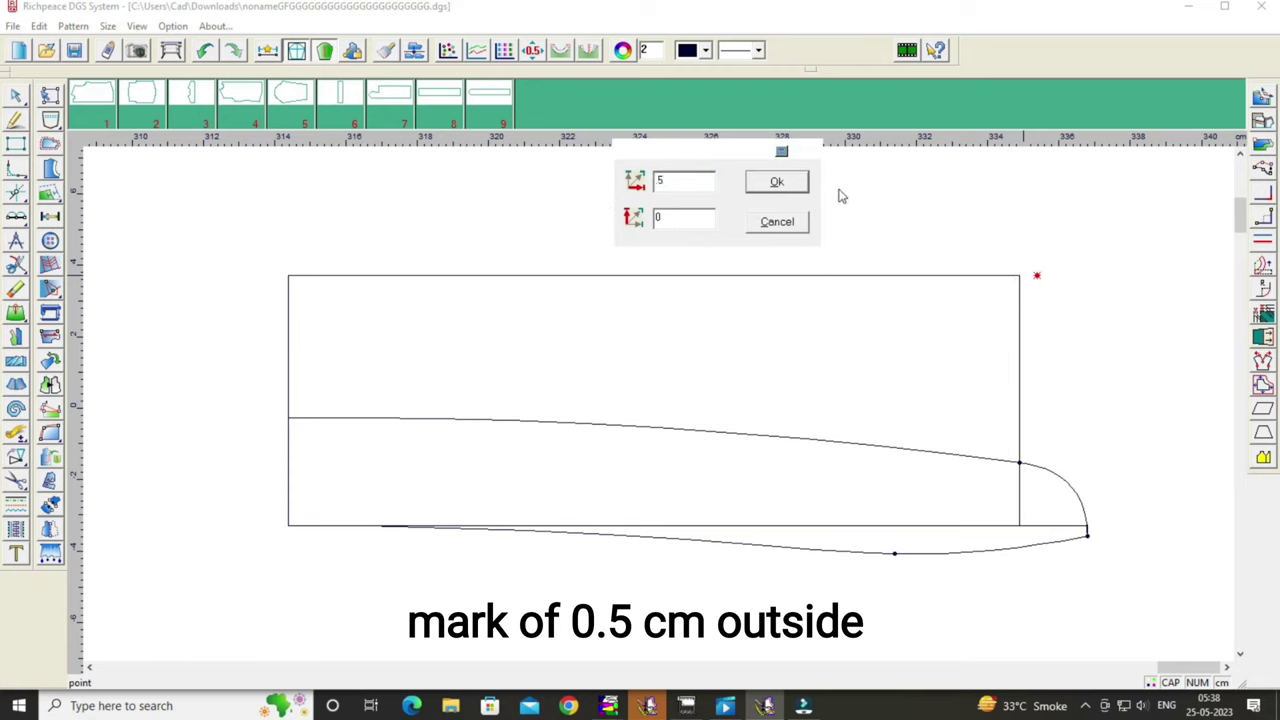
left_click(776, 181)
Draw a 5.5 cm line from the neck curve's right end toward the 0.5 cm offset point.
right_click(237, 350)
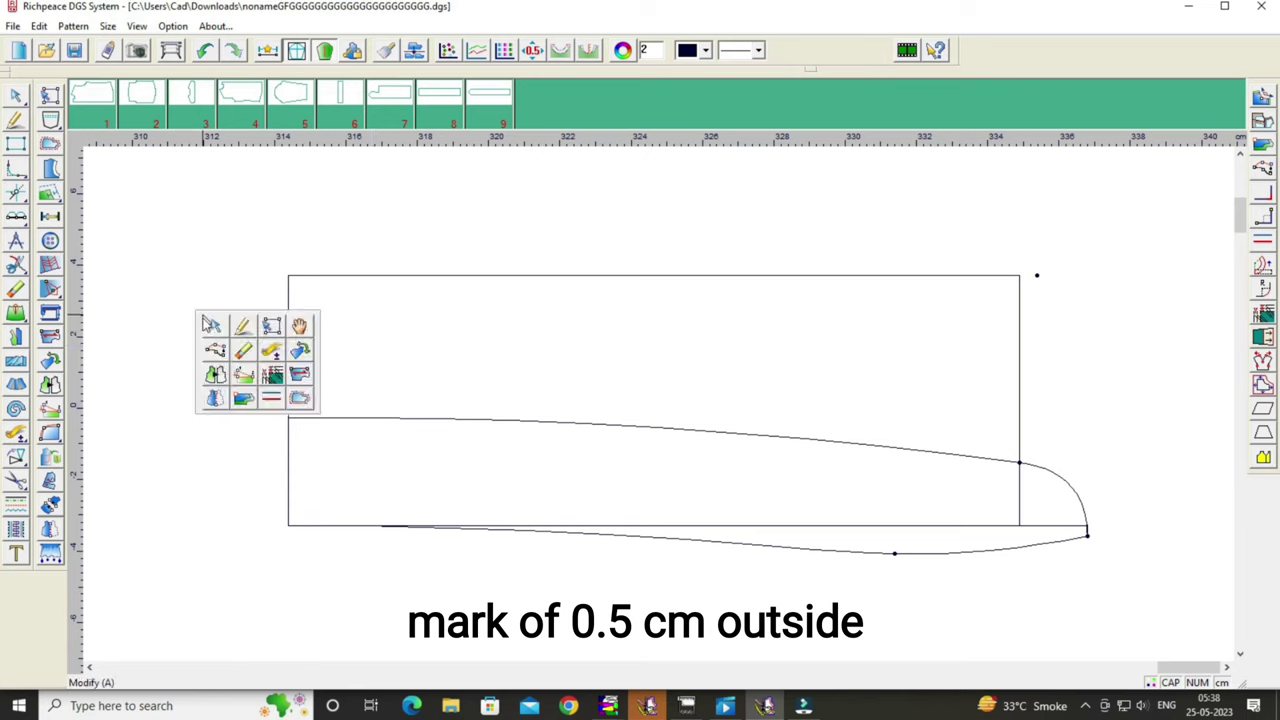
left_click(242, 325)
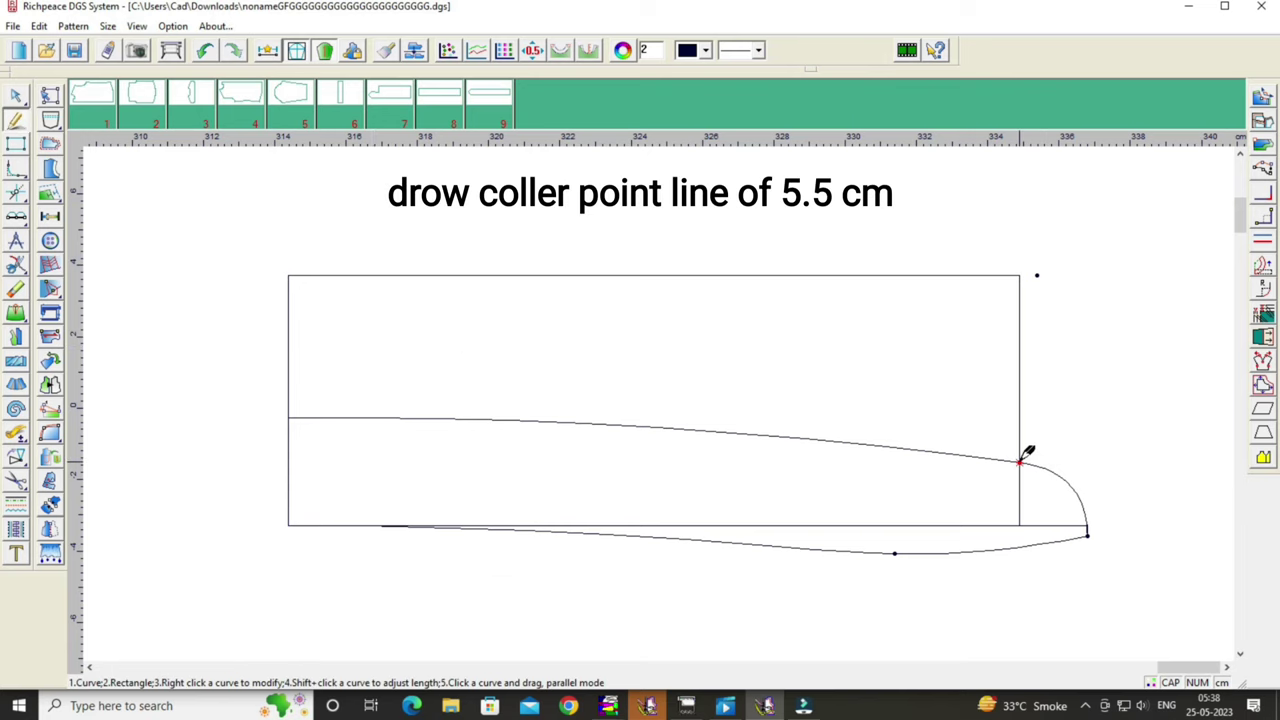
left_click(1020, 461)
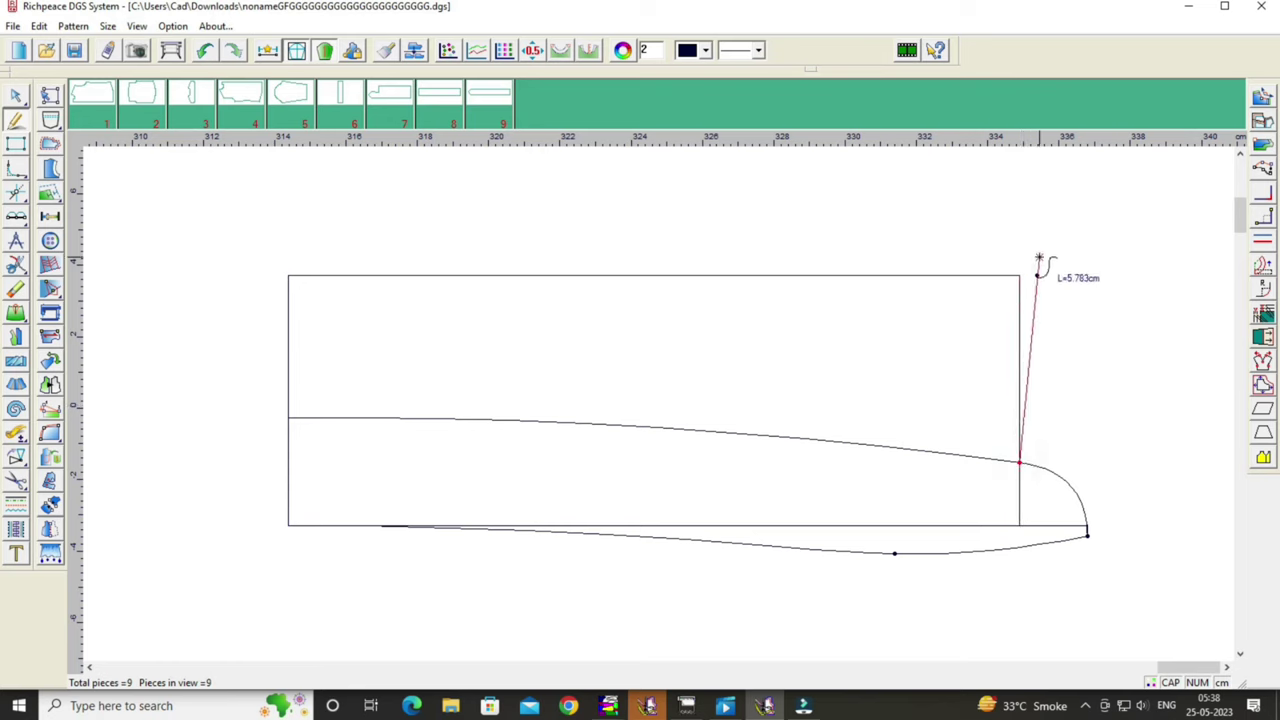
left_click(1038, 258)
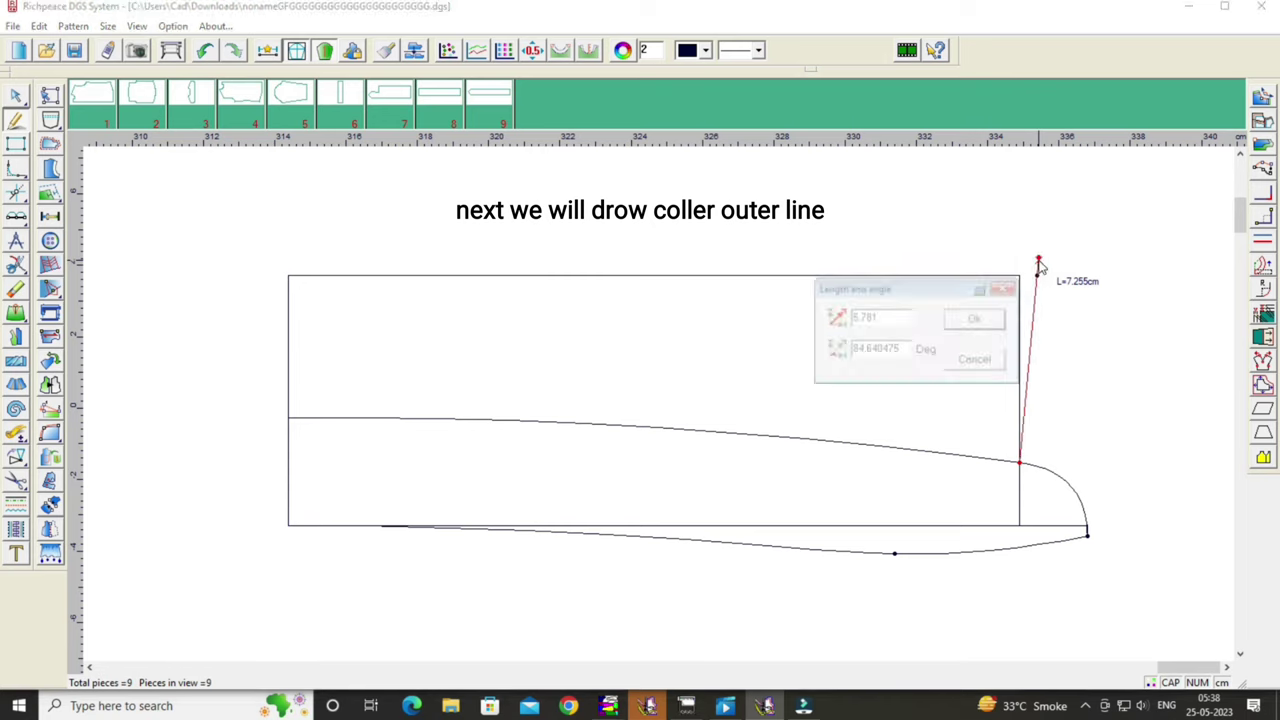
left_click_drag(934, 285, 824, 285)
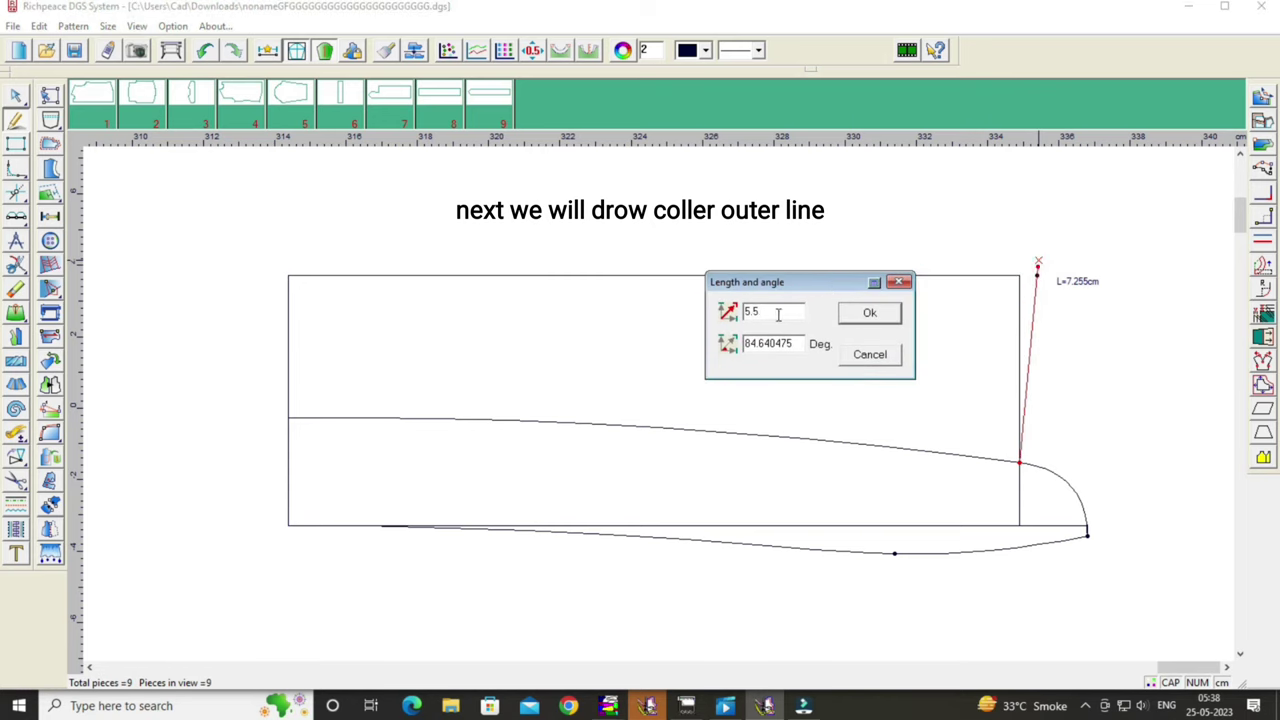
left_click(889, 313)
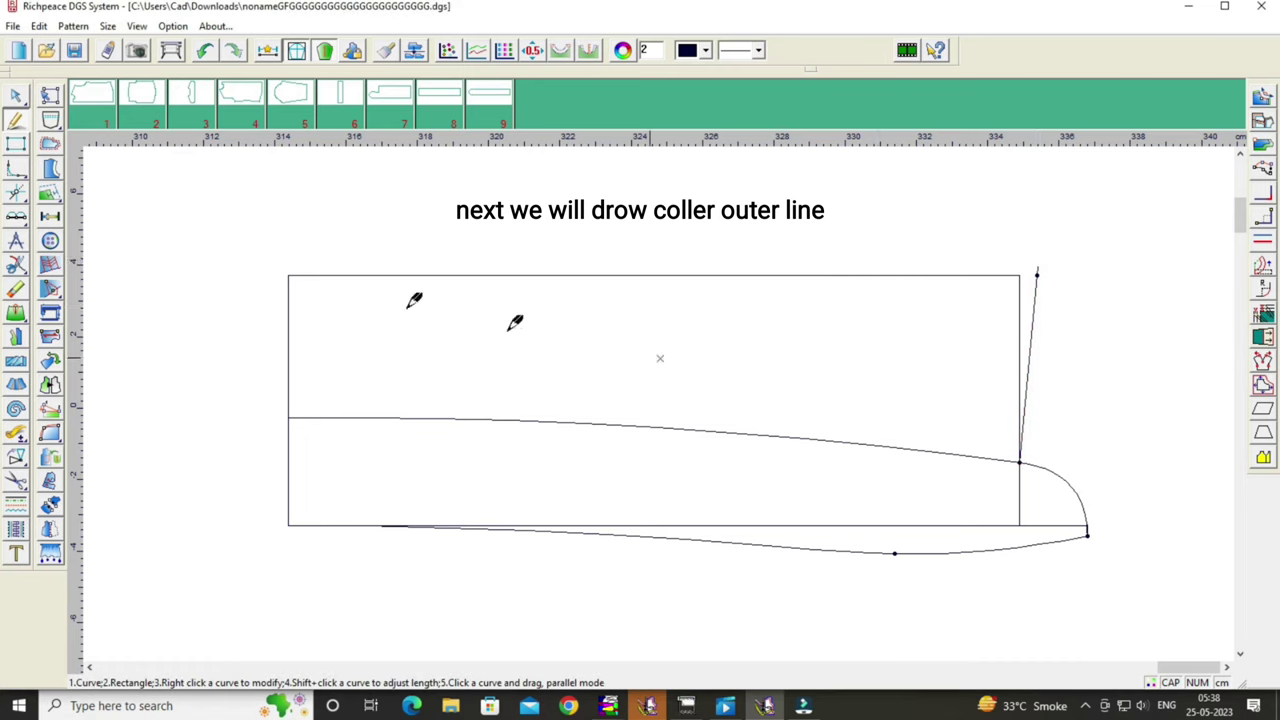
Draw the 21.015 cm outer edge line from the top-left corner to the collar point.
left_click(288, 275)
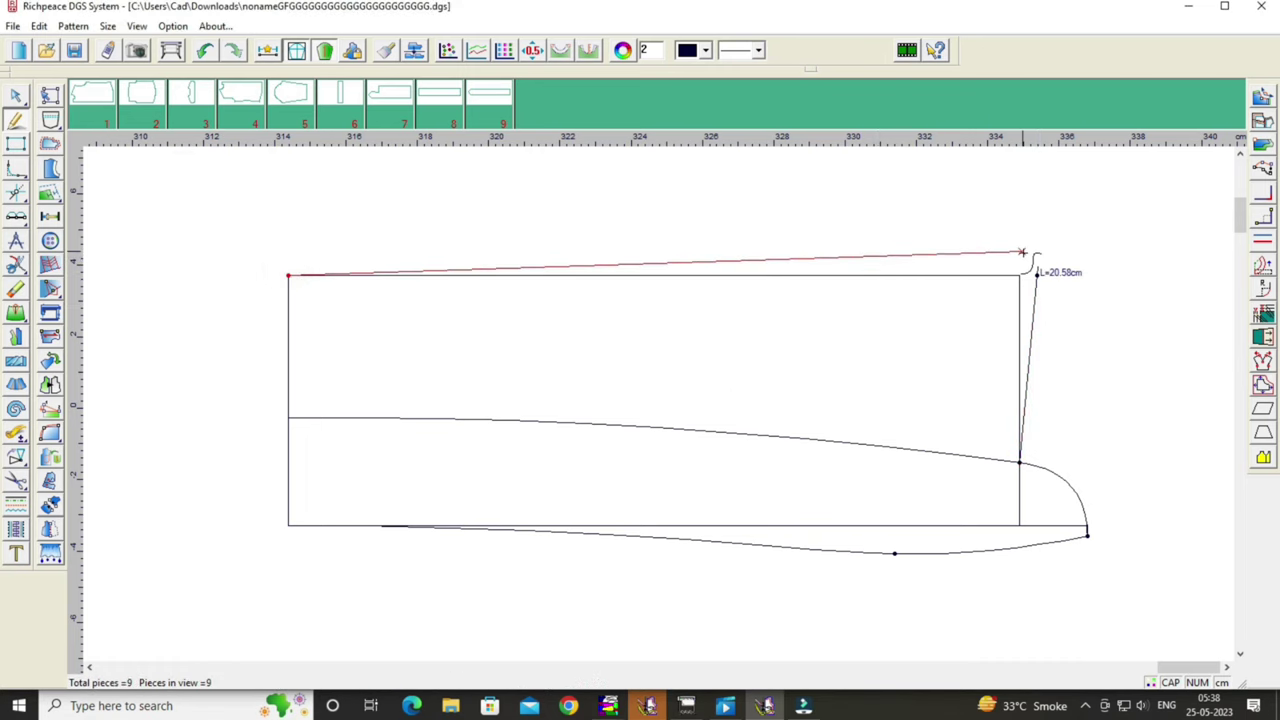
left_click(1037, 270)
right_click(825, 380)
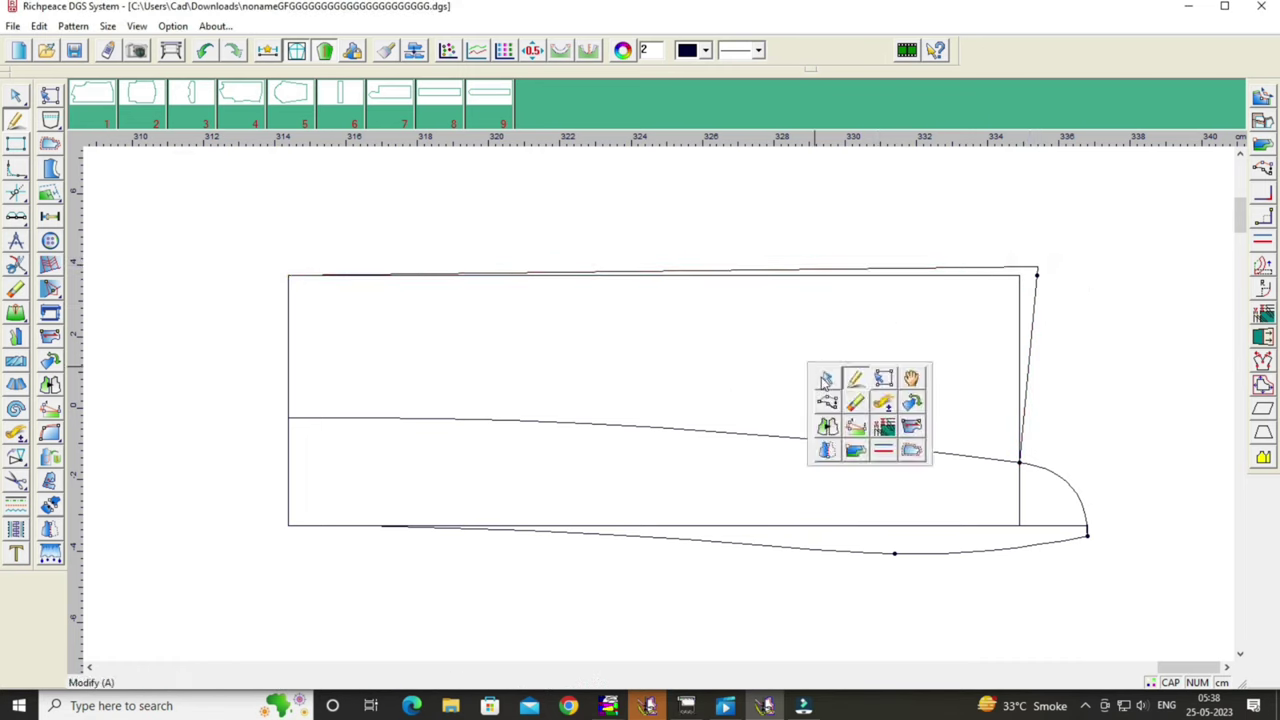
left_click(825, 380)
left_click(912, 268)
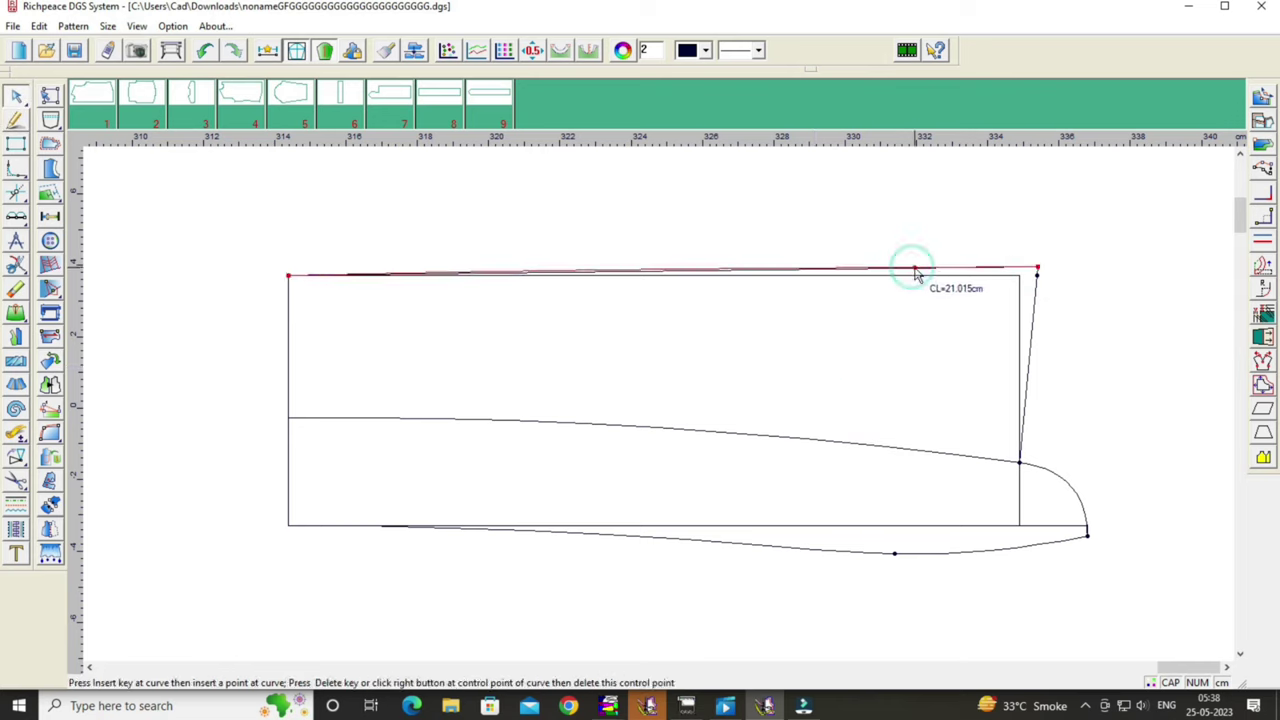
right_click(923, 343)
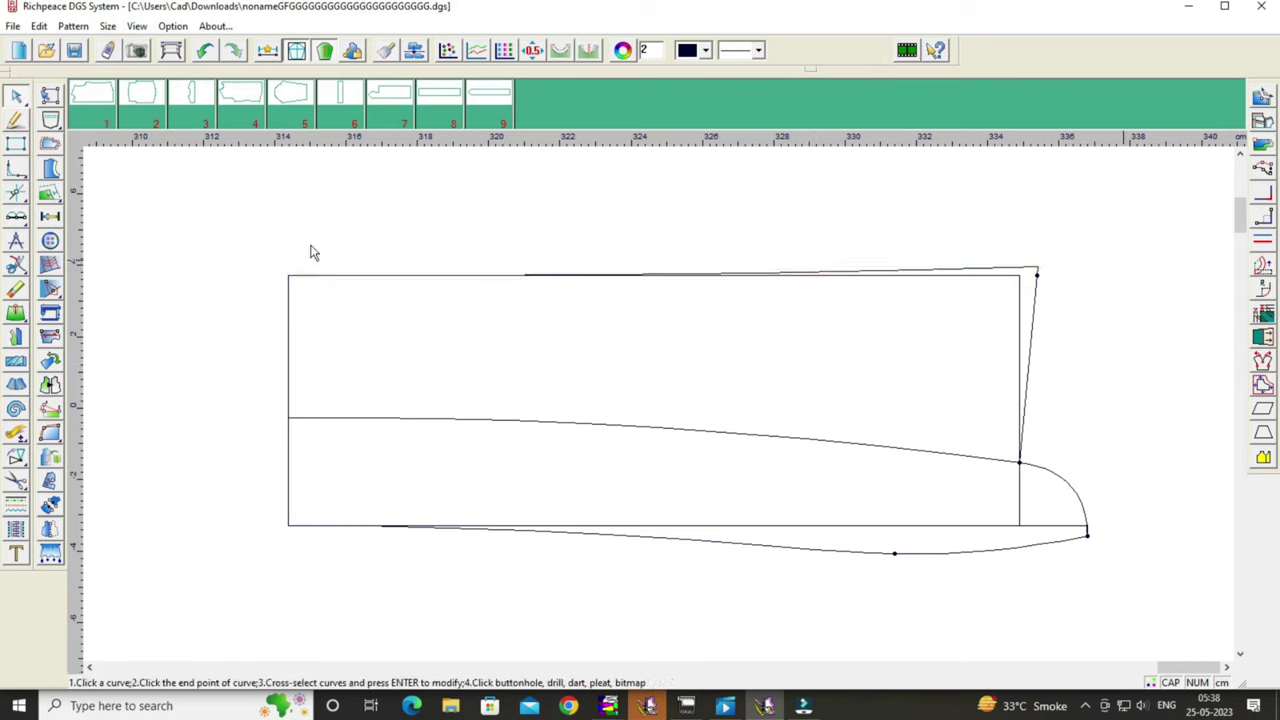
Delete the old right edge, the leftover top edge segment and the top-right corner point.
left_click(15, 289)
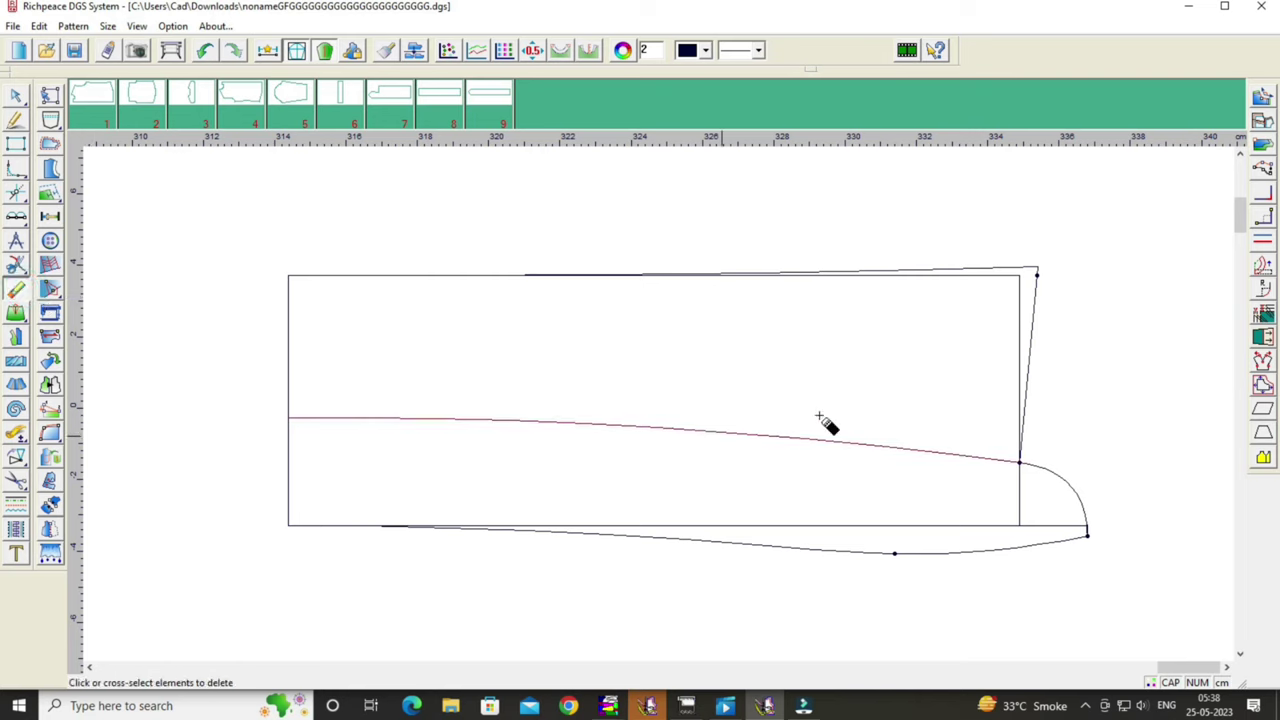
left_click(1018, 323)
left_click(995, 277)
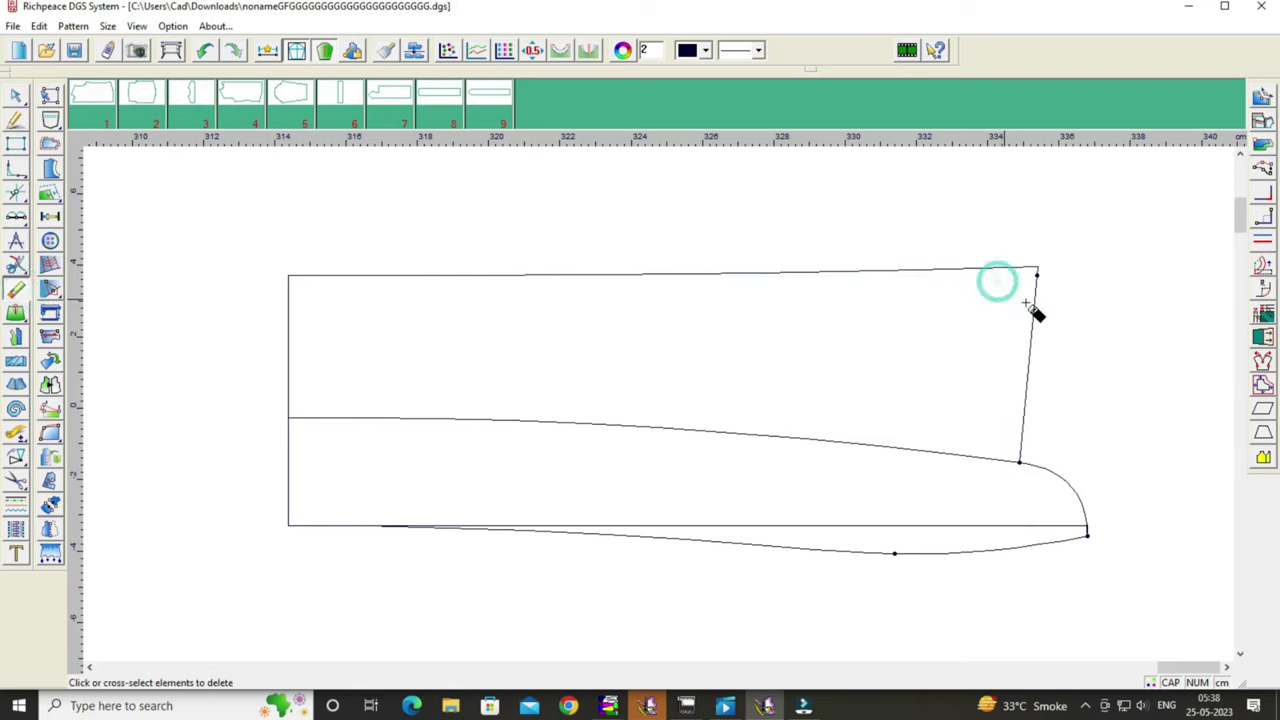
left_click(1038, 276)
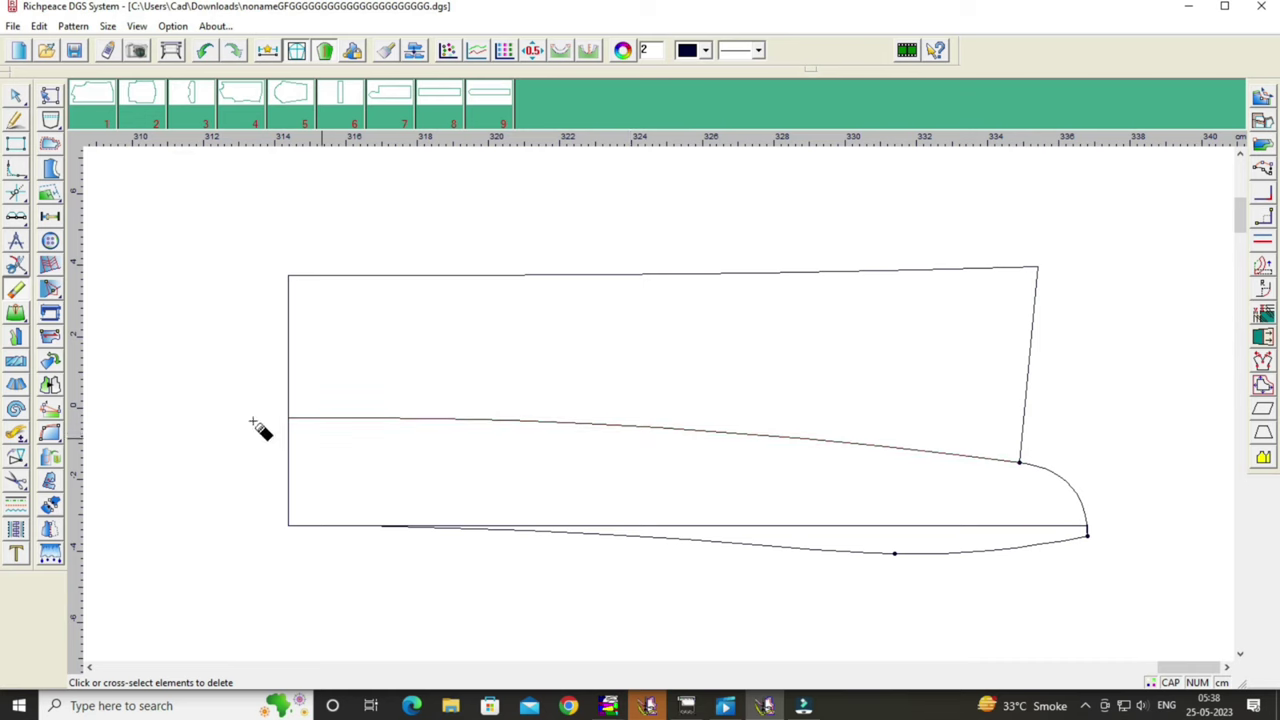
right_click(186, 404)
Draw a 1.554 cm line from the tip junction to the lower curve and add a point.
left_click(213, 412)
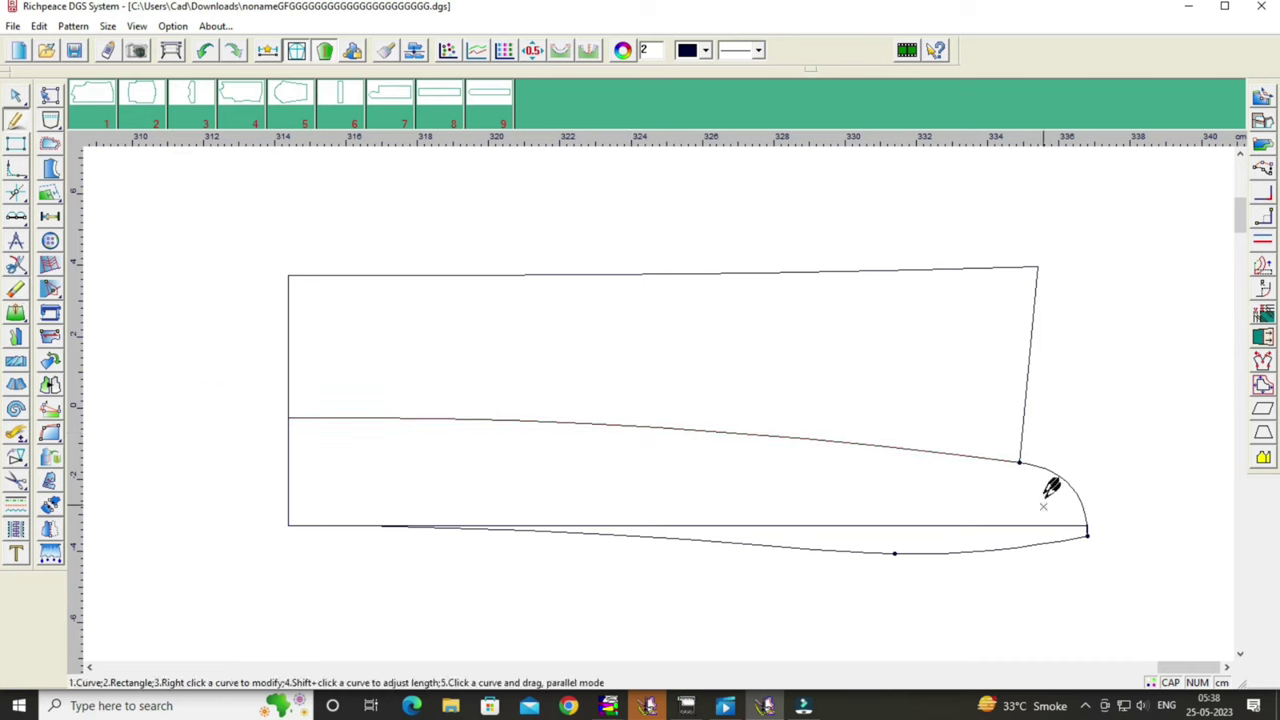
left_click(1020, 462)
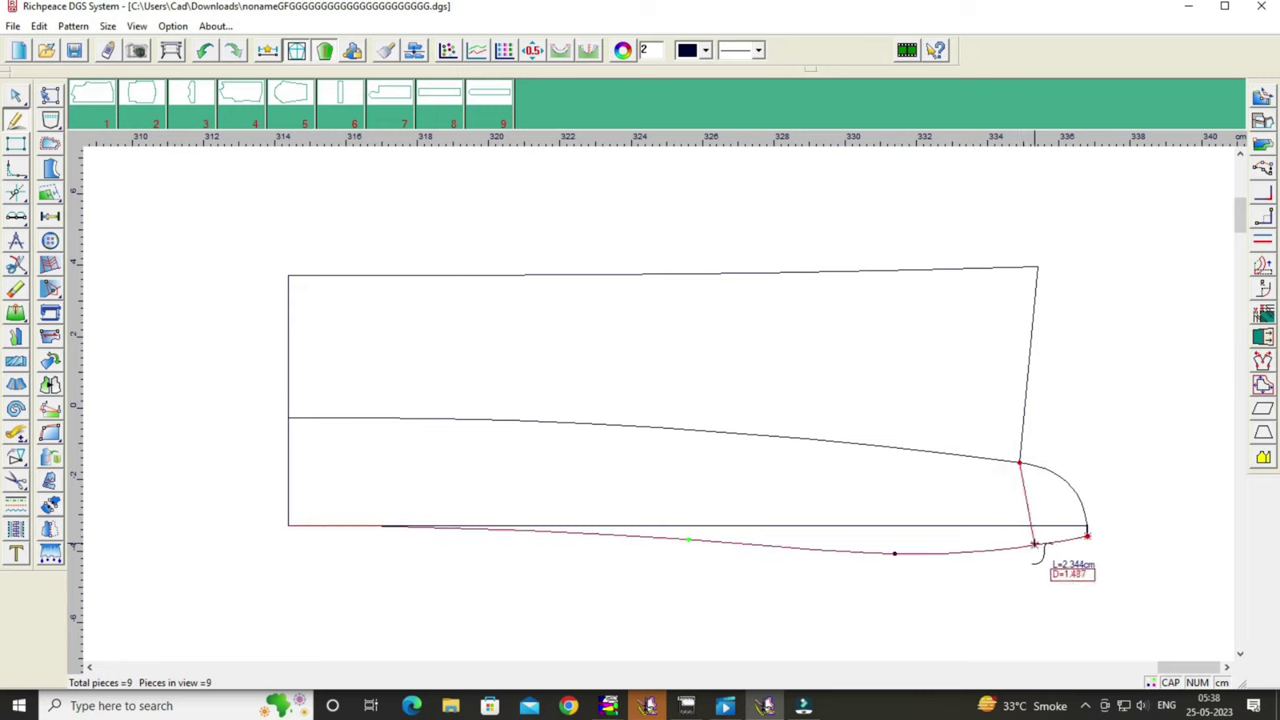
left_click(1033, 549)
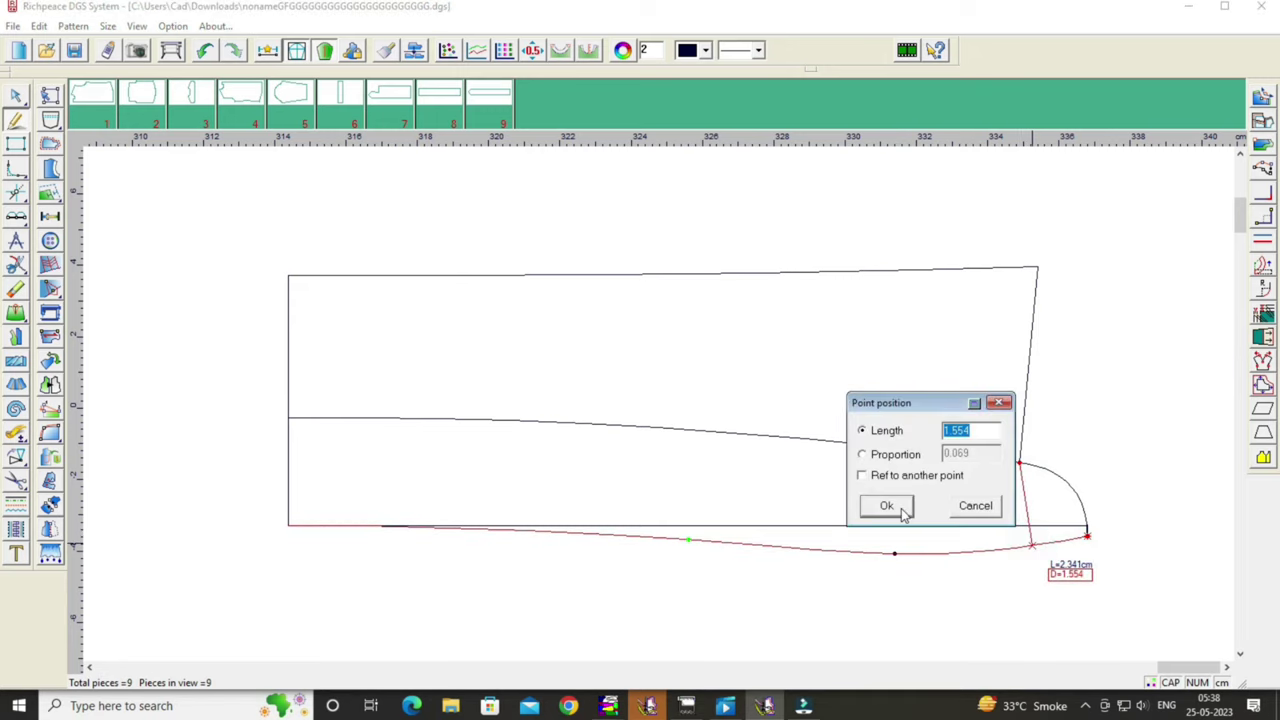
left_click(890, 504)
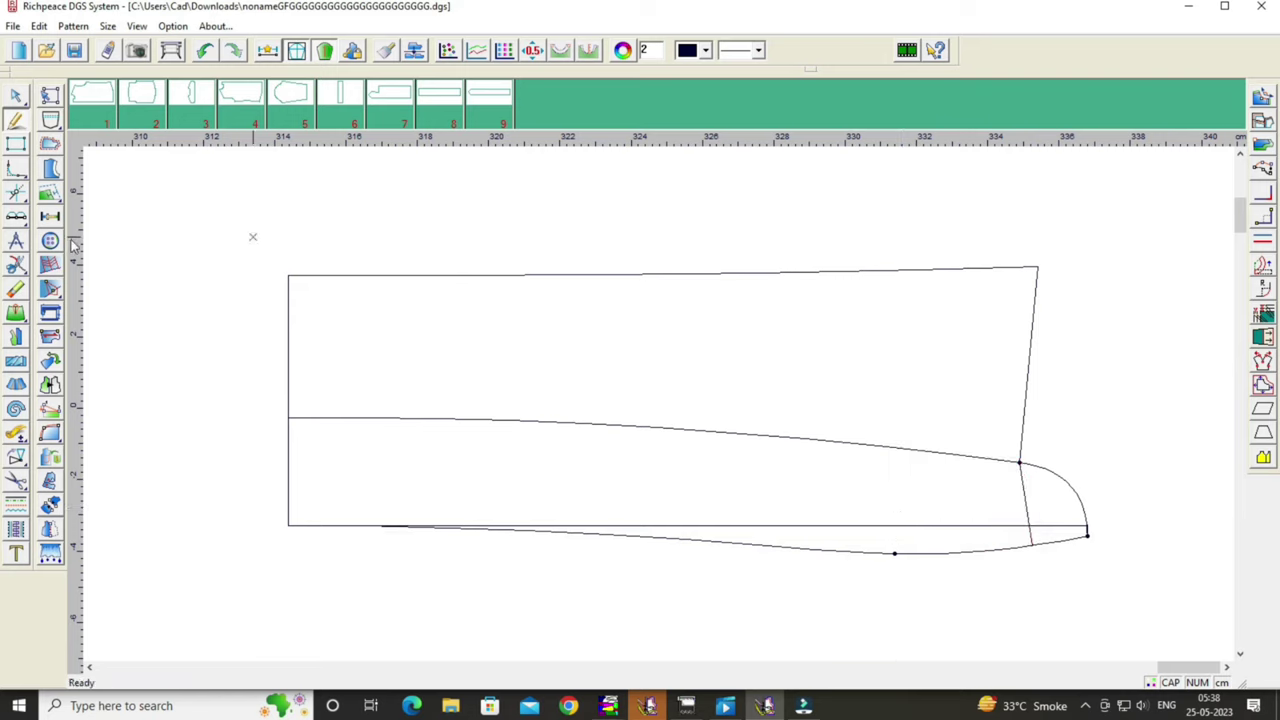
left_click(16, 192)
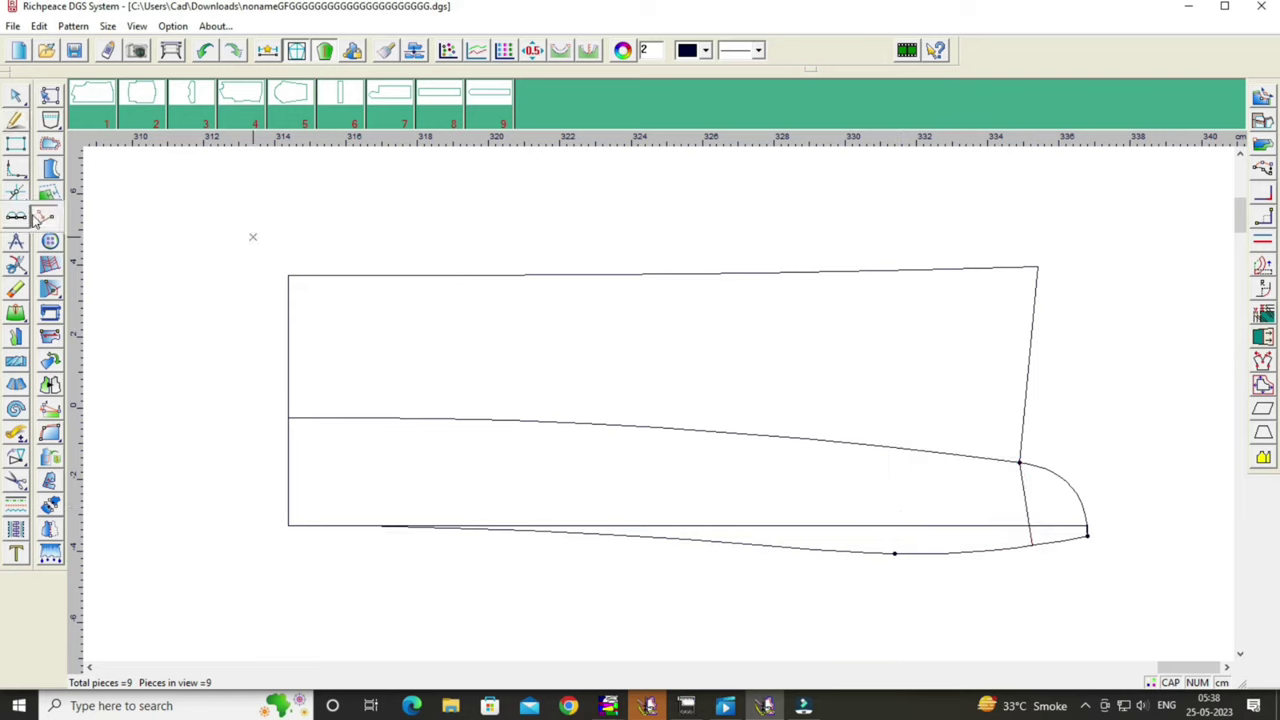
right_click(1027, 505)
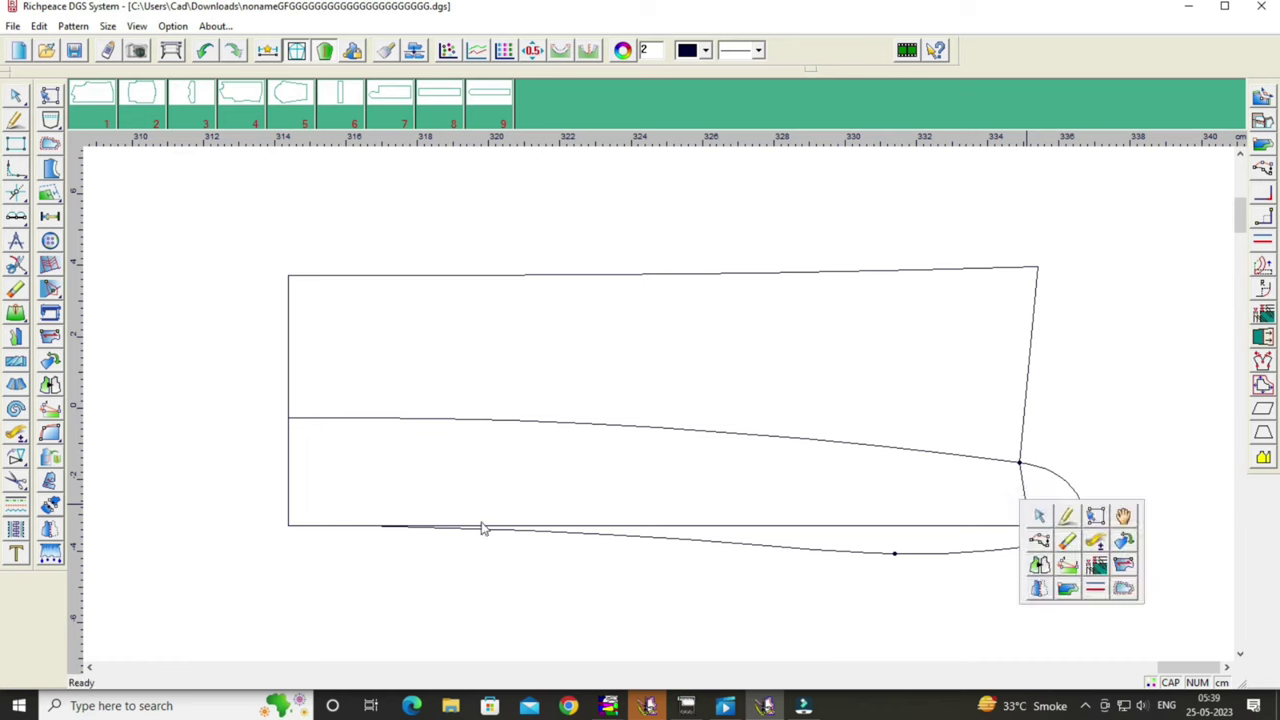
left_click(1123, 515)
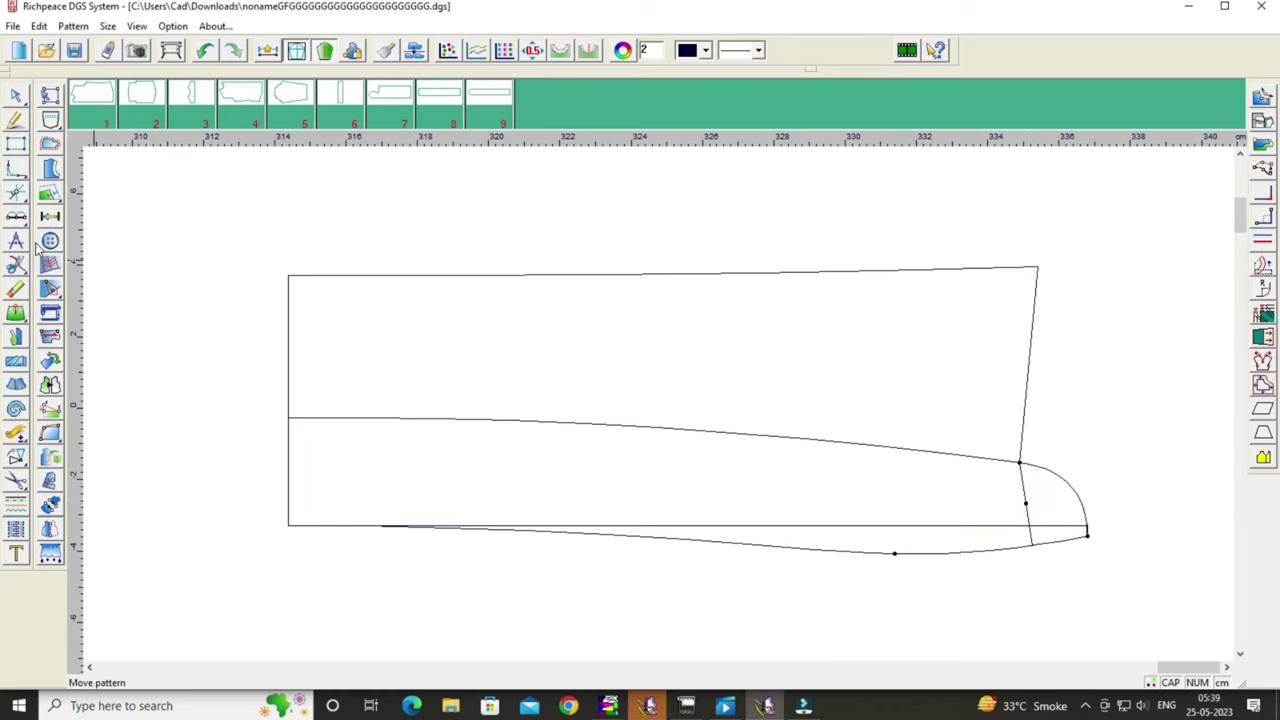
left_click(16, 119)
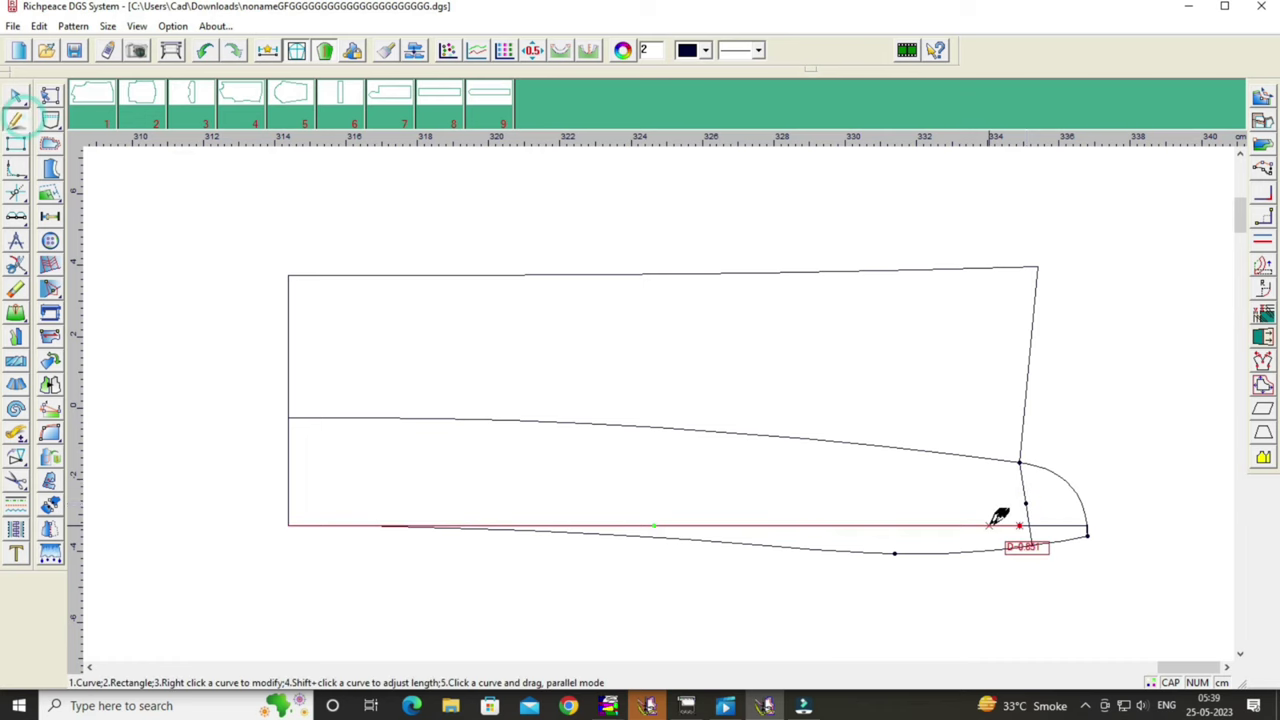
Erase the straight bottom edge and draw the 16.293 cm horizontal stand line to the left edge.
left_click(16, 289)
left_click(925, 526)
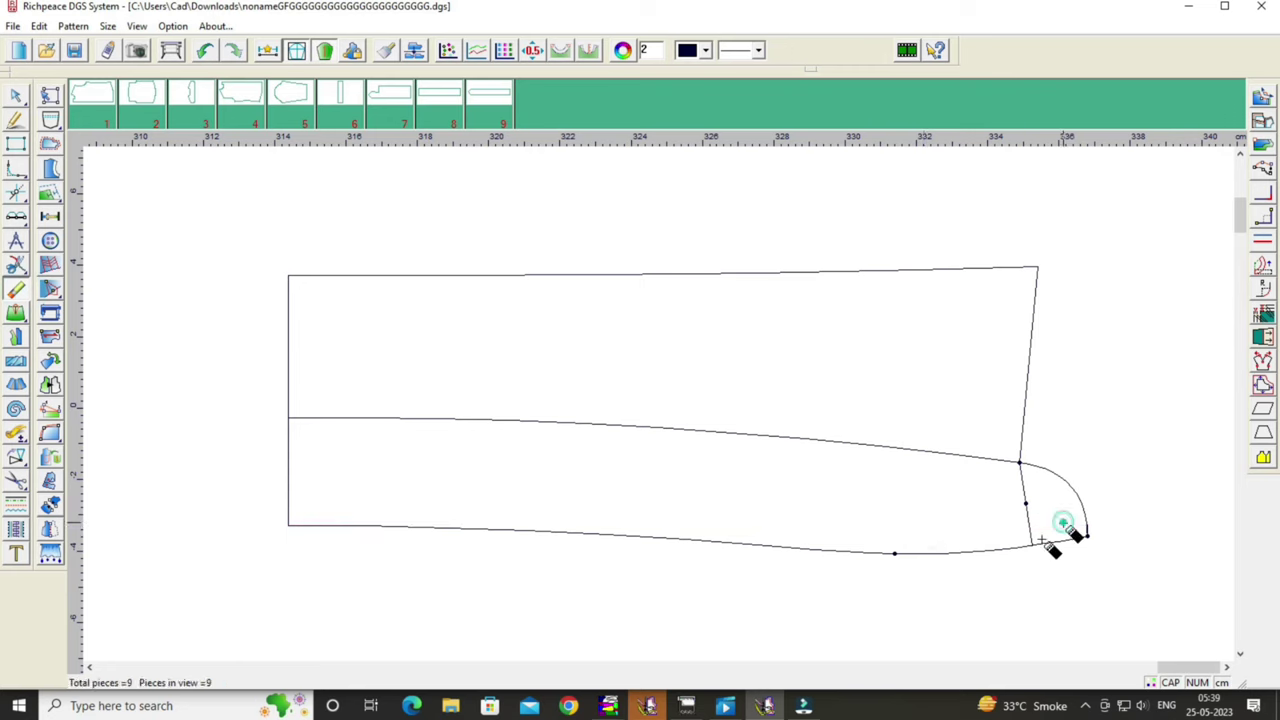
right_click(155, 430)
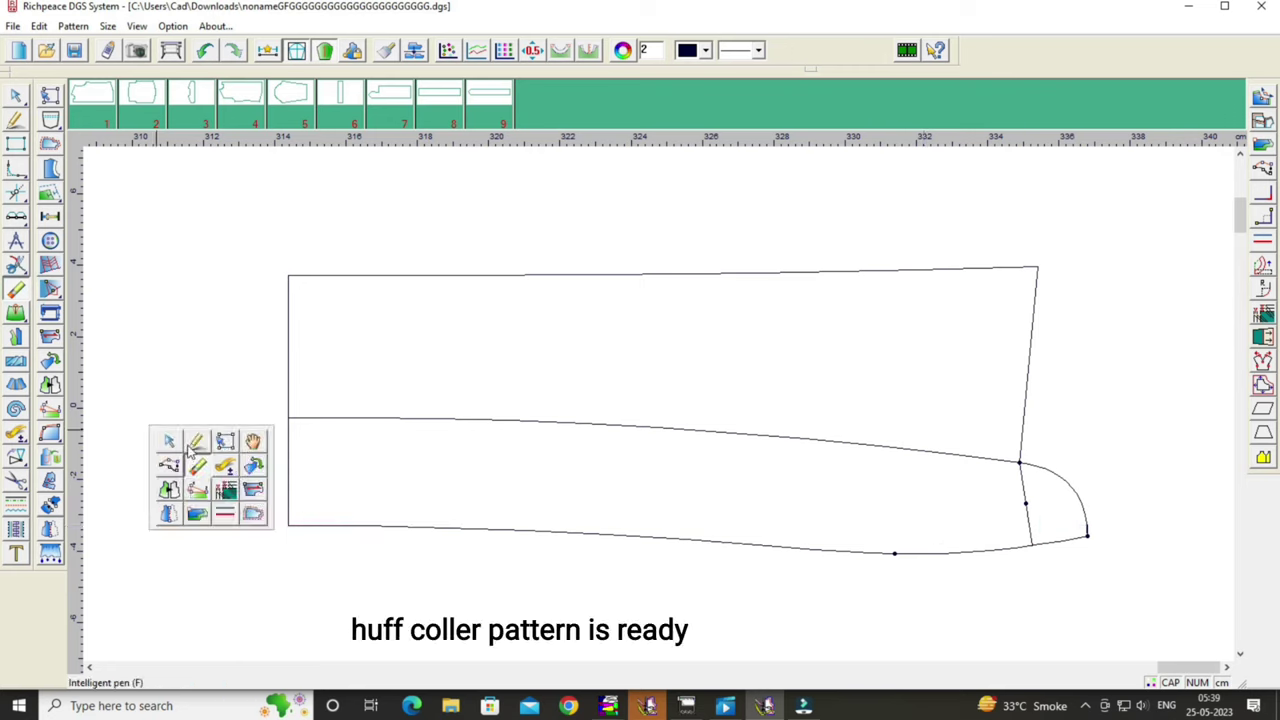
left_click(185, 445)
left_click(1026, 503)
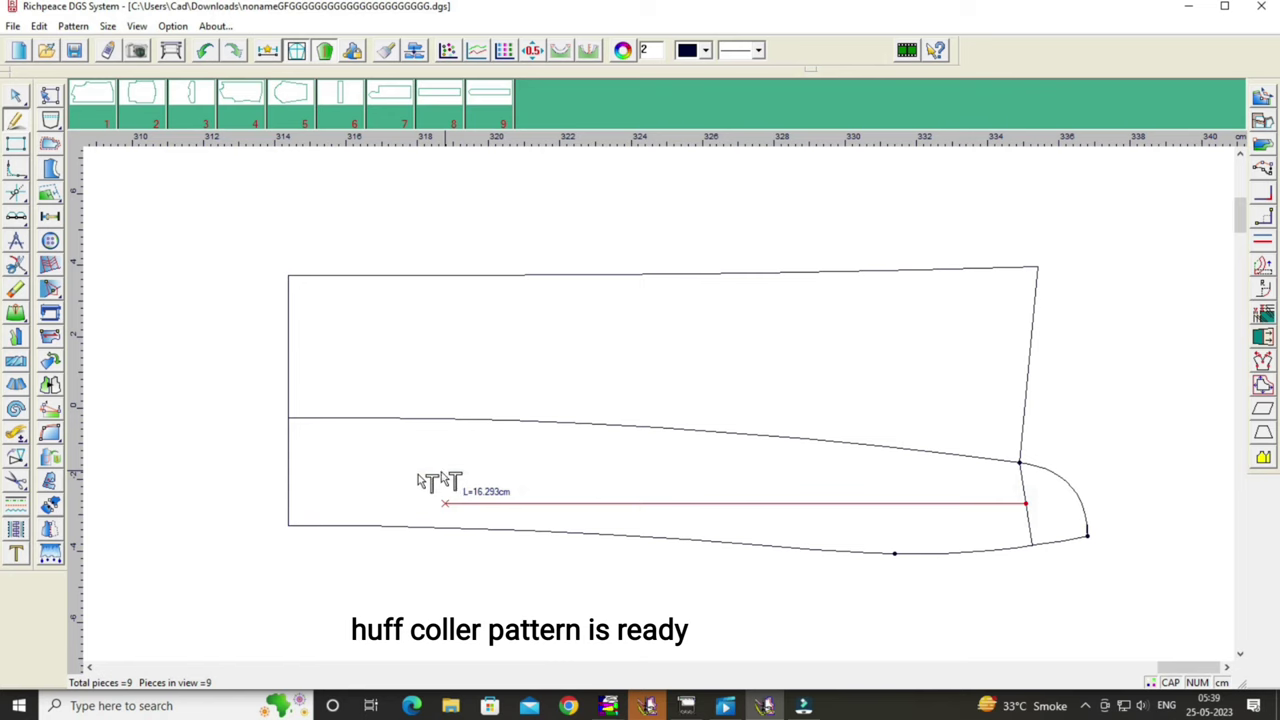
left_click(289, 503)
right_click(296, 470)
right_click(448, 606)
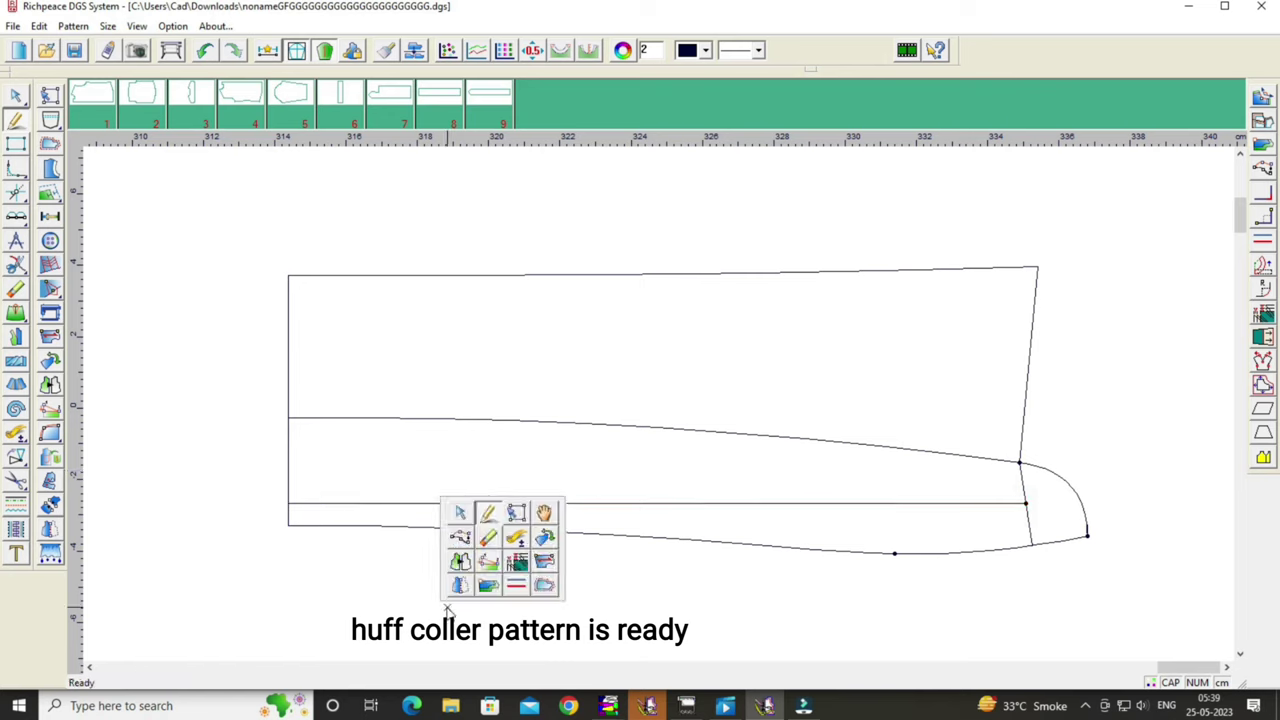
left_click(463, 515)
left_click(414, 527)
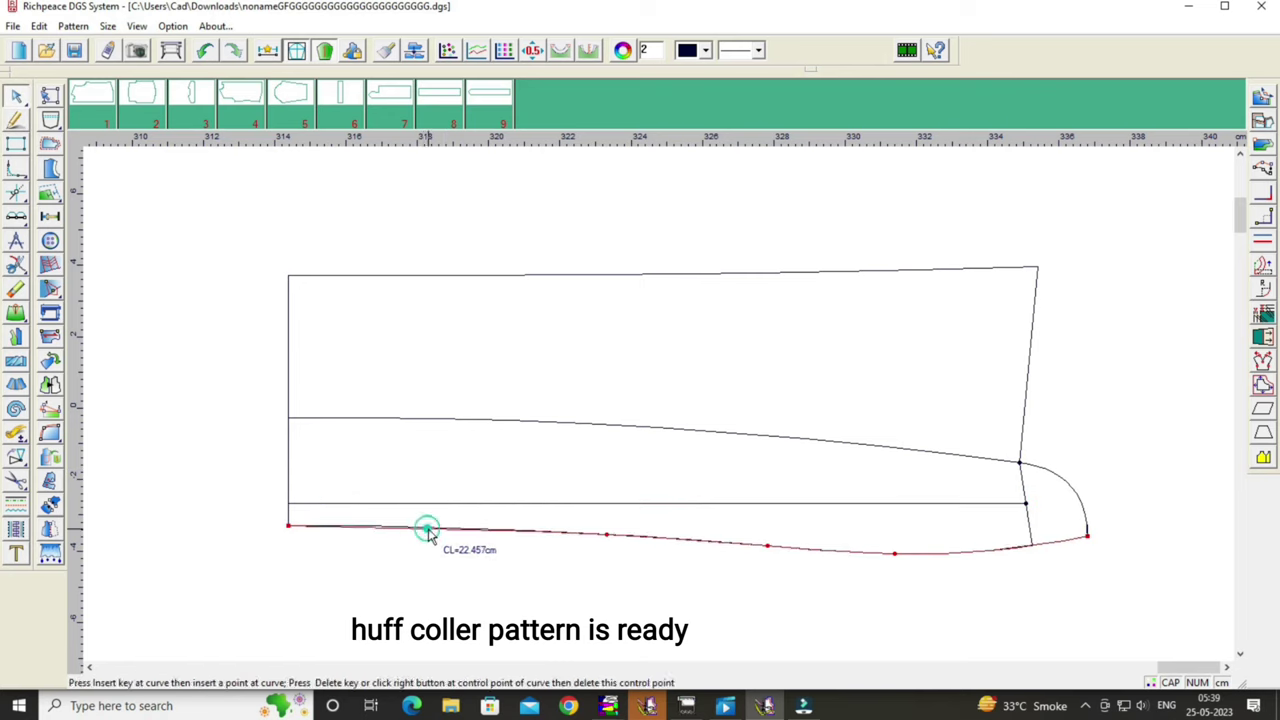
right_click(486, 583)
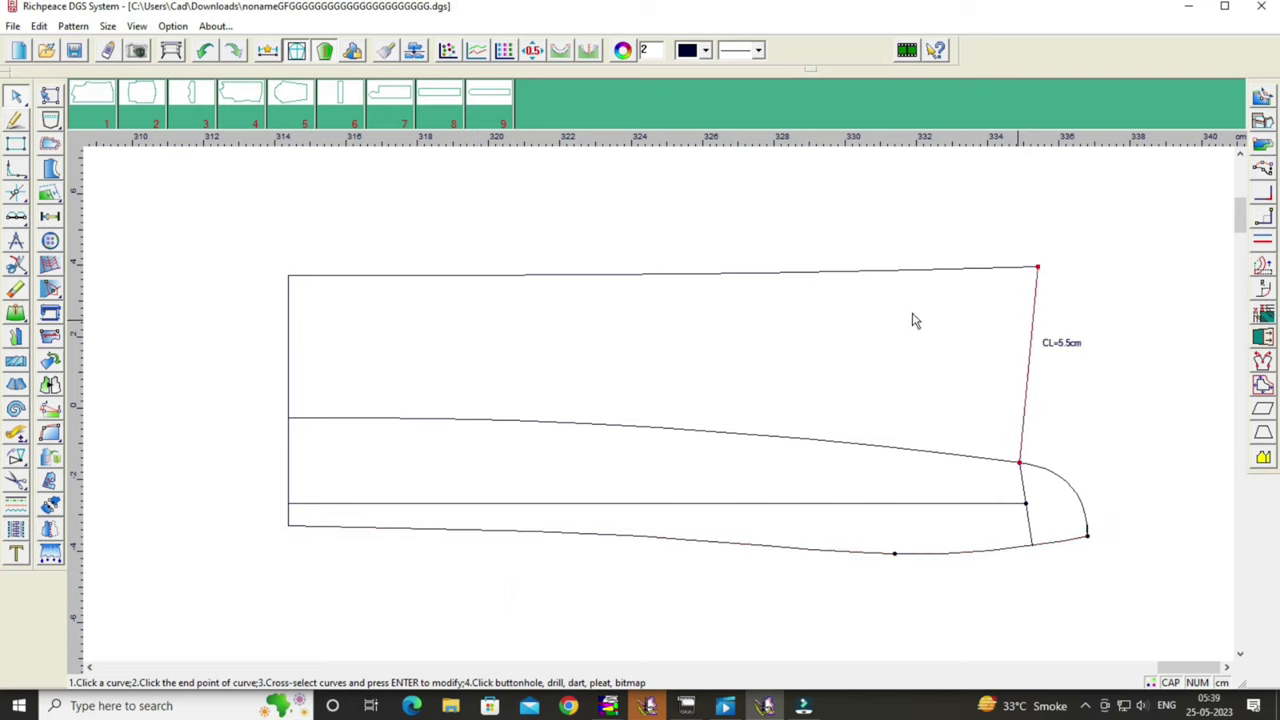
left_click(915, 271)
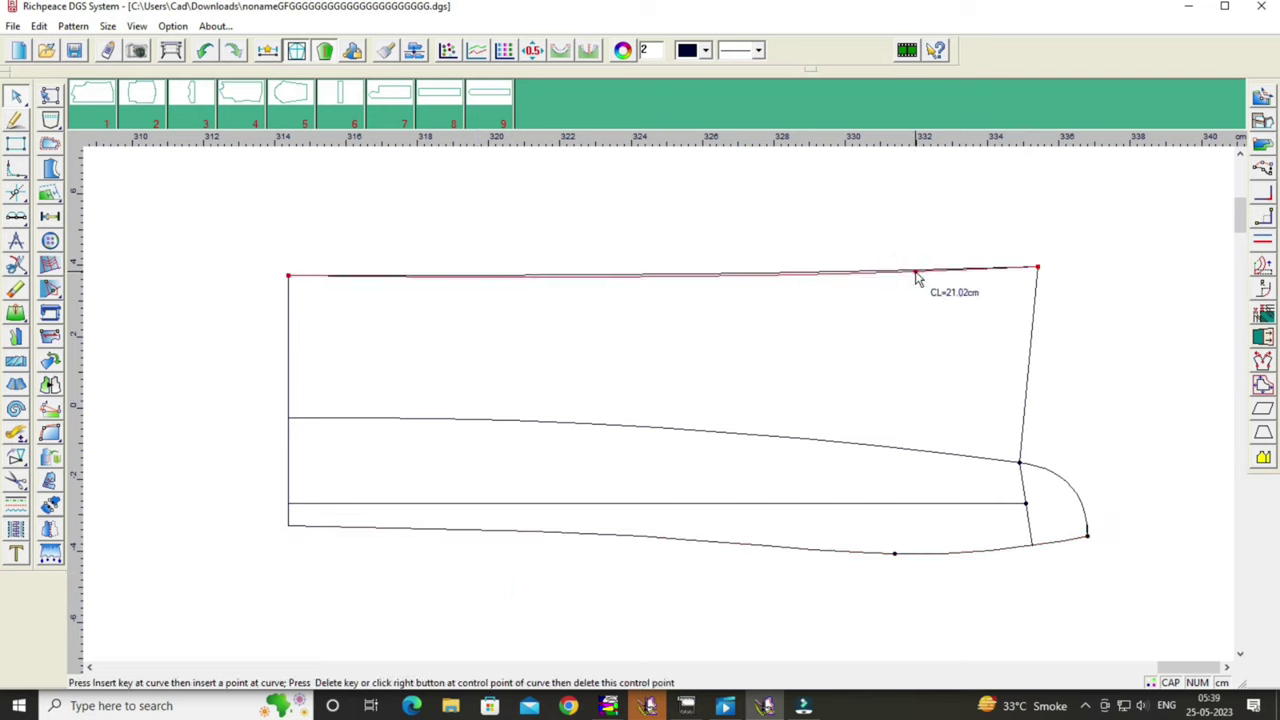
right_click(900, 320)
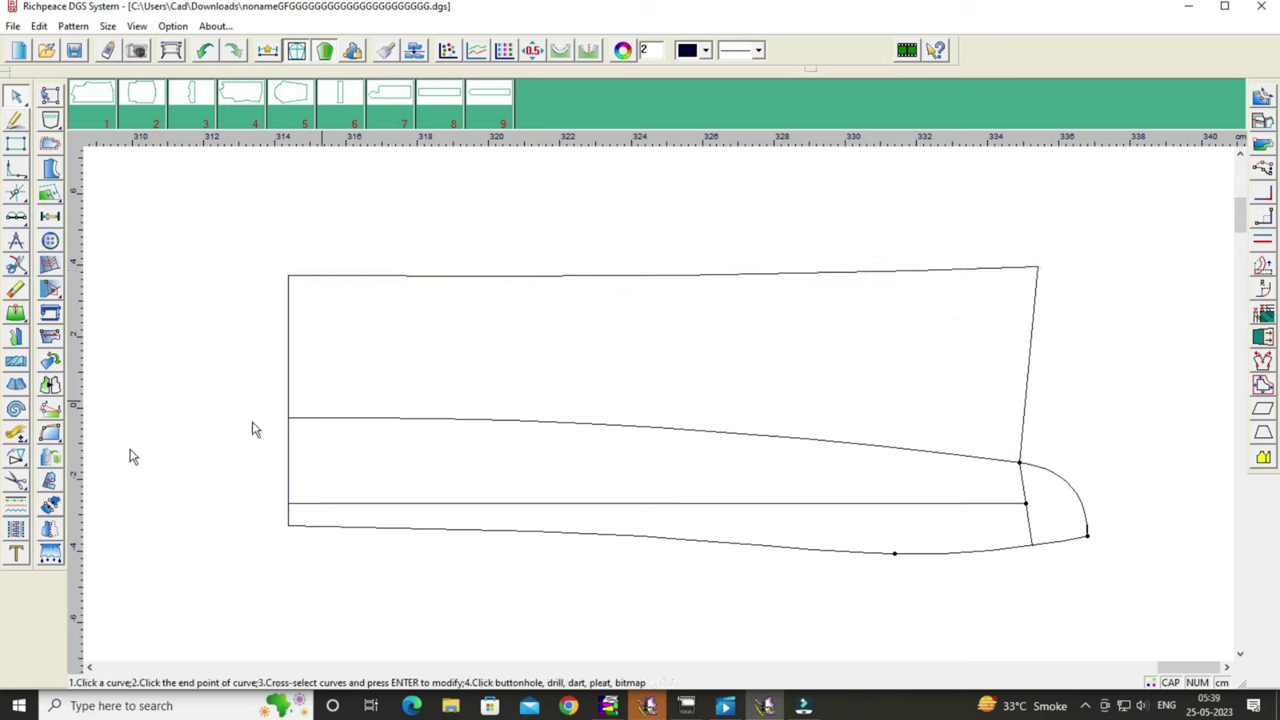
left_click(50, 432)
left_click(1028, 396)
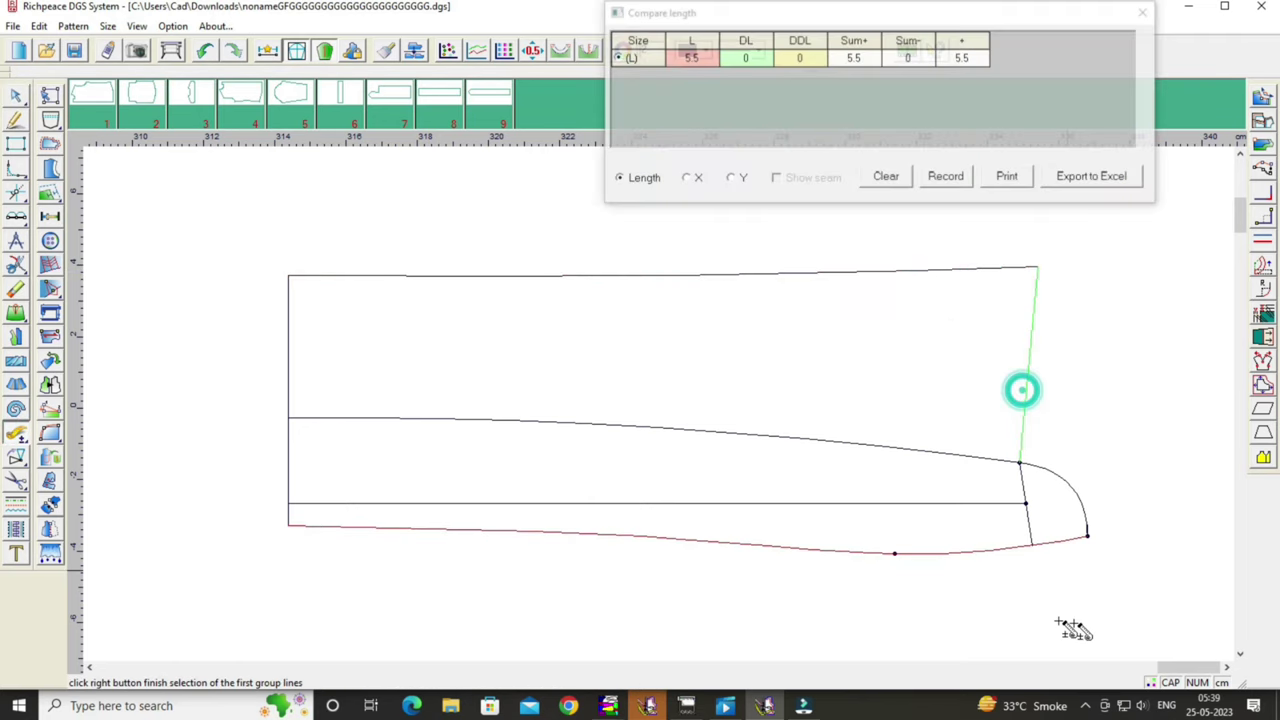
left_click(1116, 20)
left_click(1143, 14)
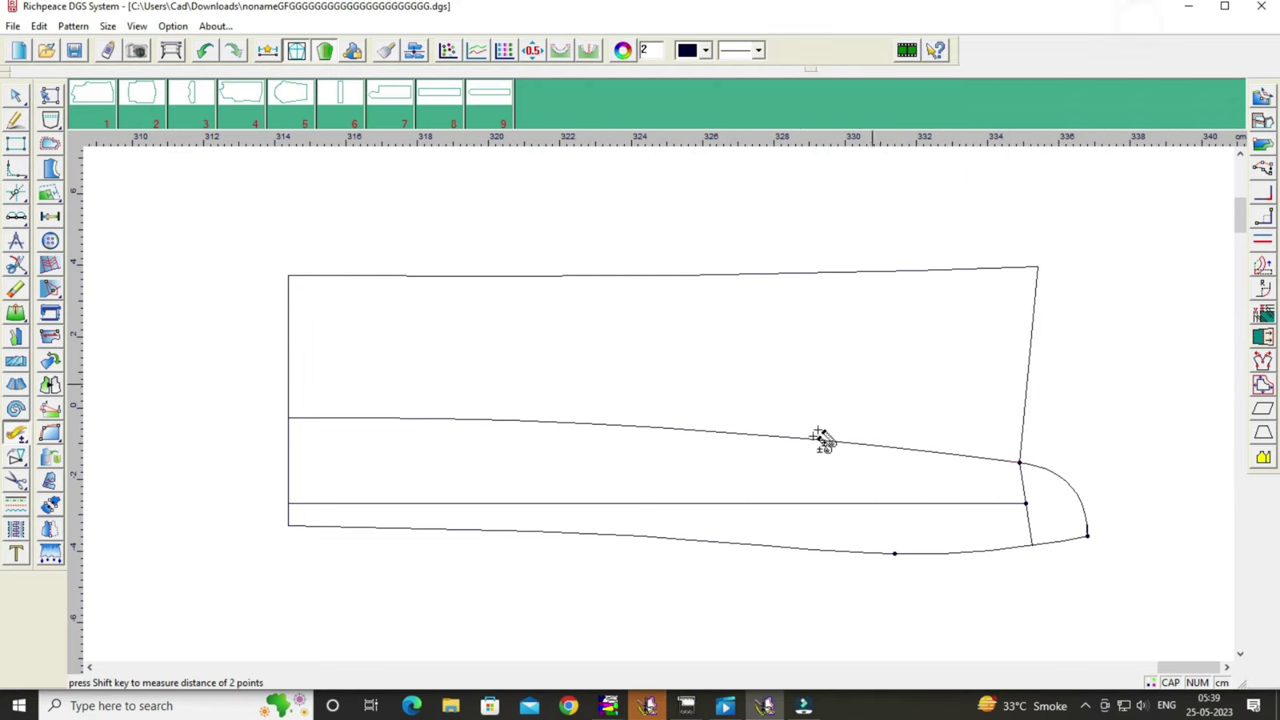
left_click(910, 504)
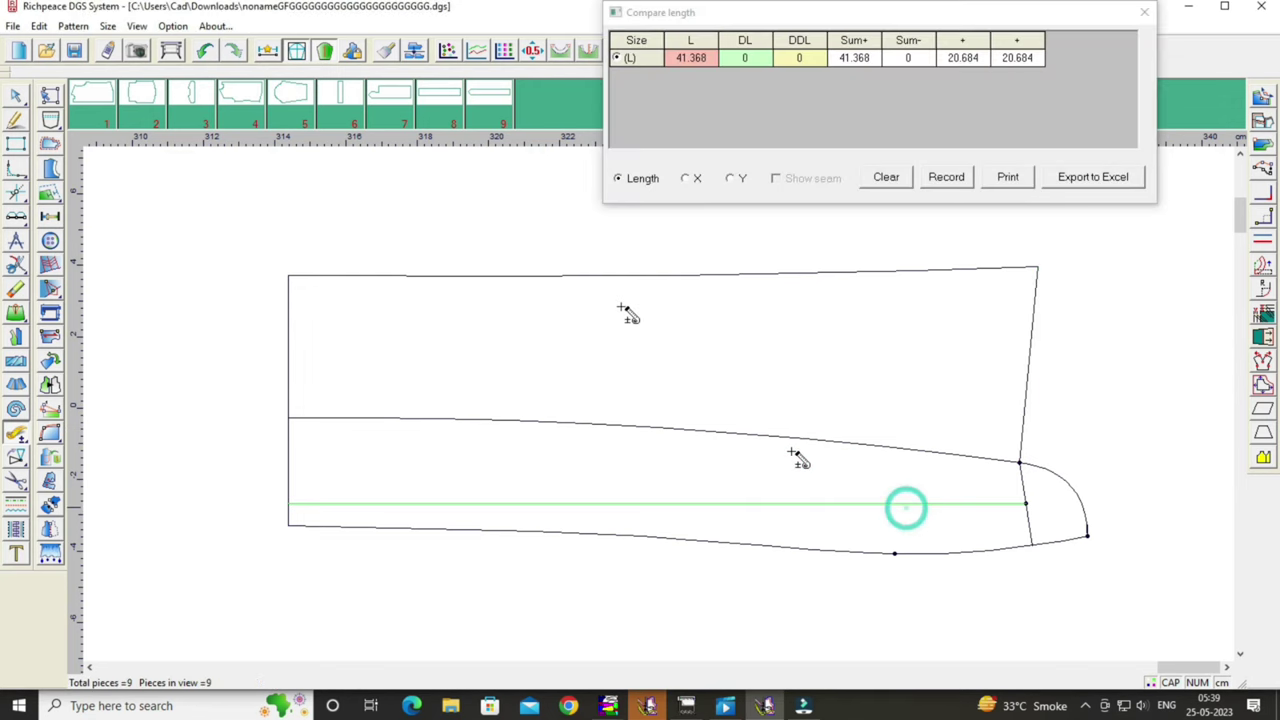
left_click(1143, 13)
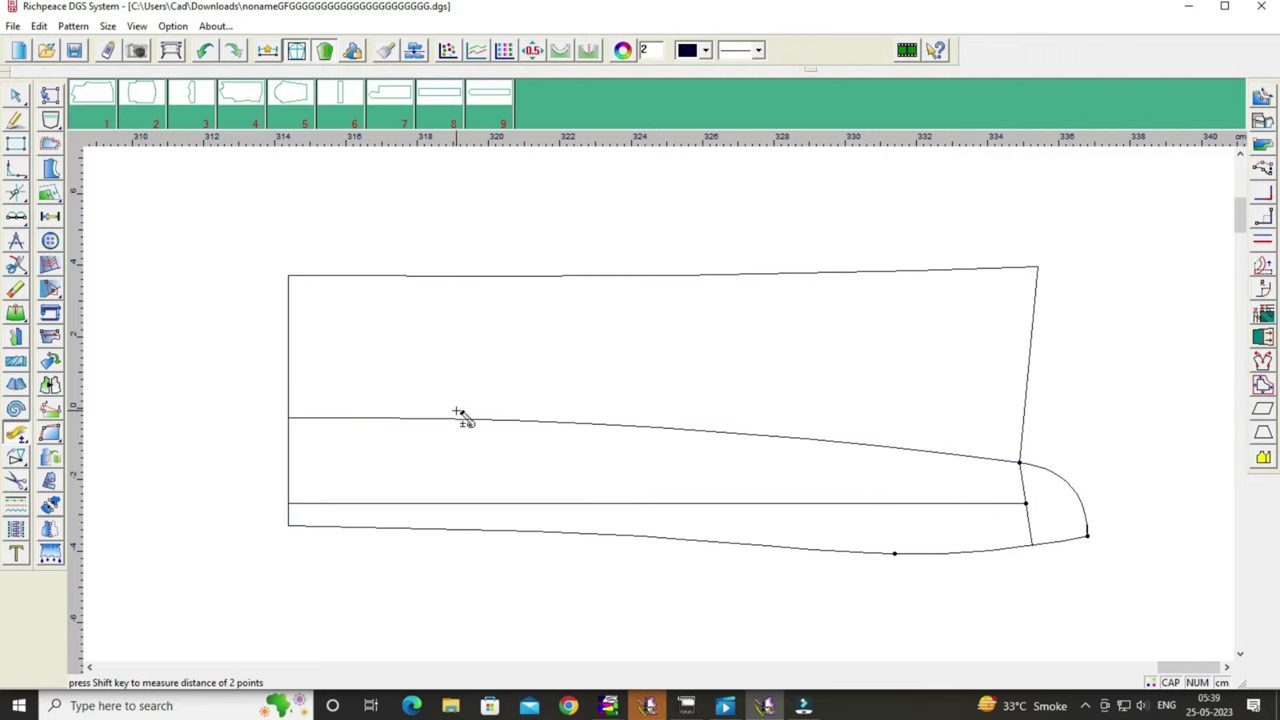
right_click(118, 259)
left_click(123, 258)
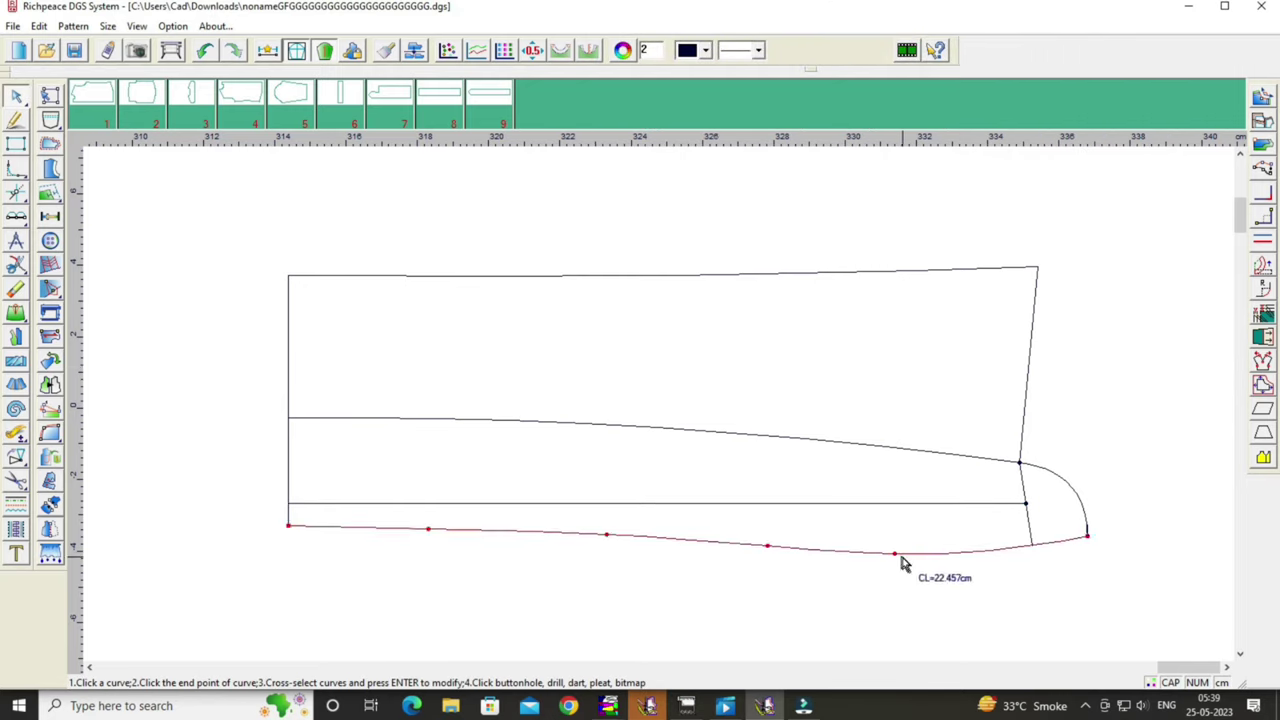
left_click(15, 433)
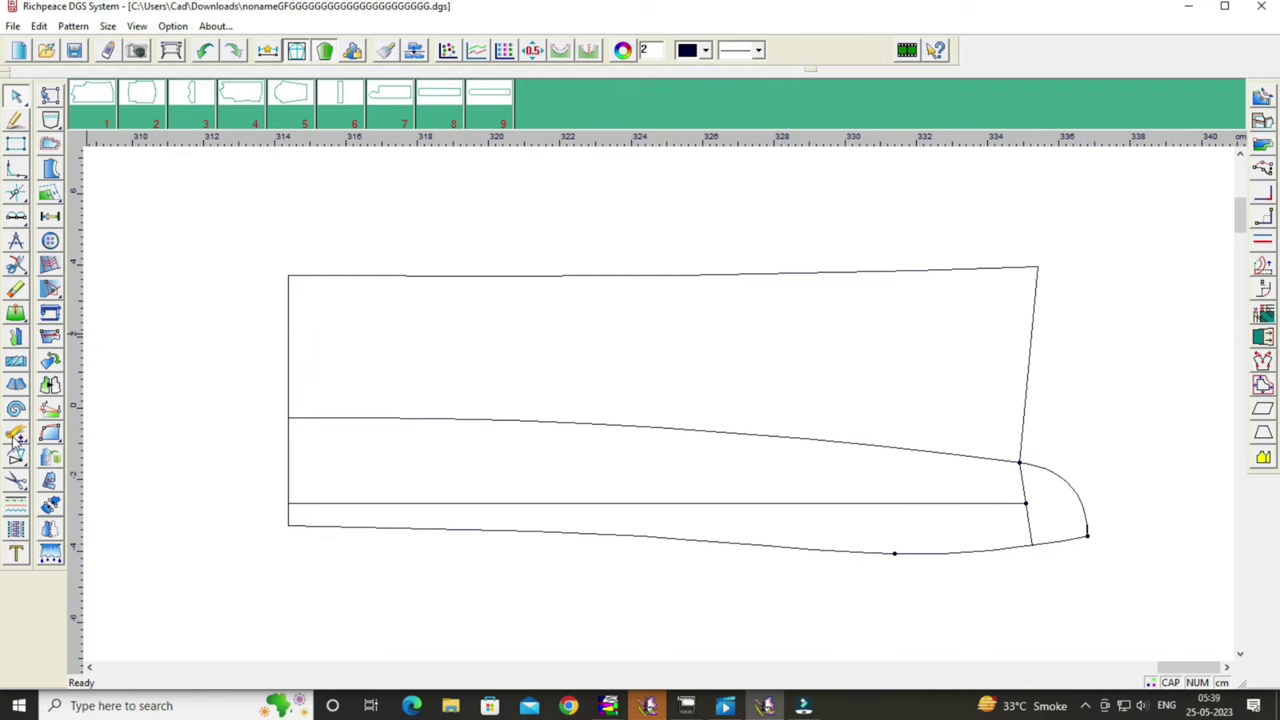
left_click(676, 540)
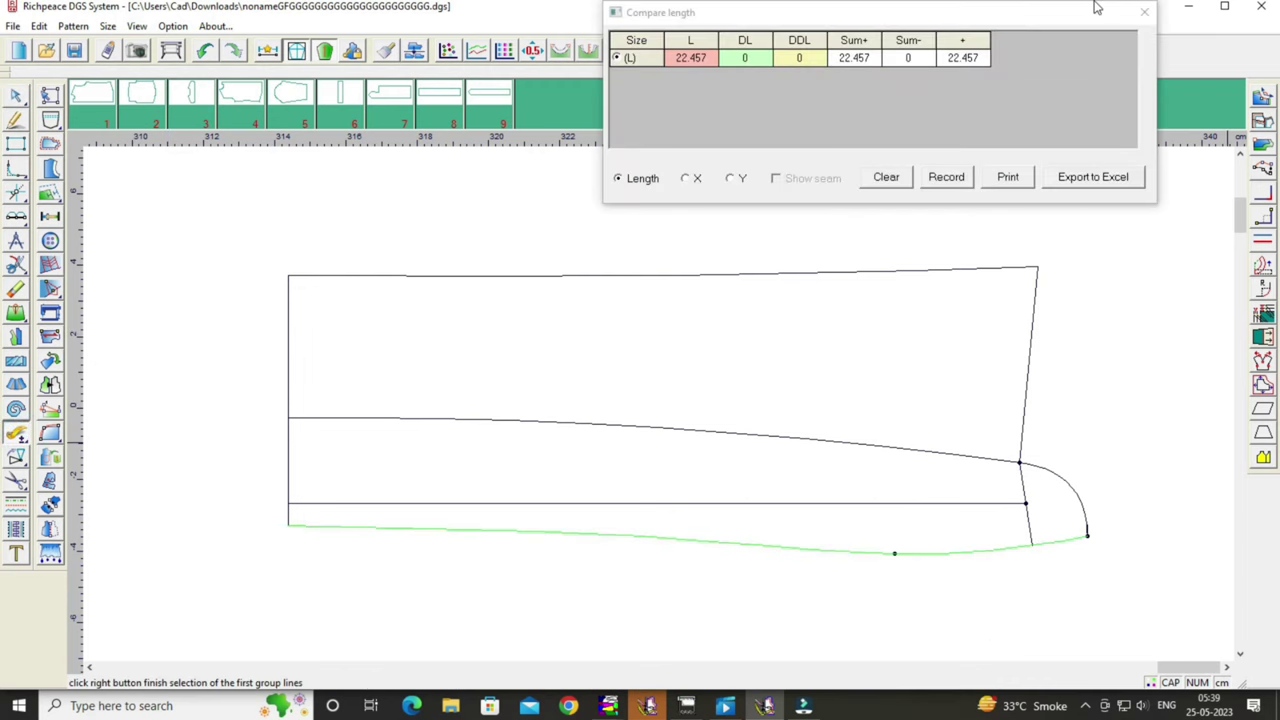
left_click(668, 110)
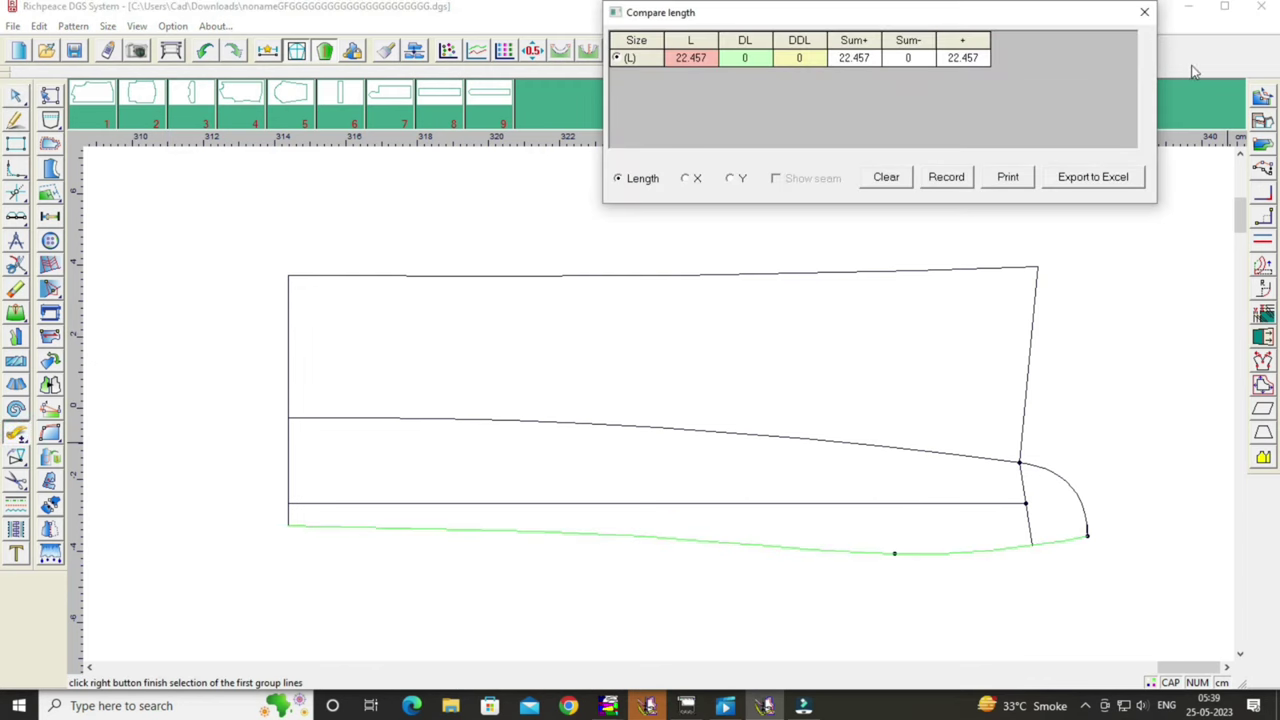
left_click(1145, 14)
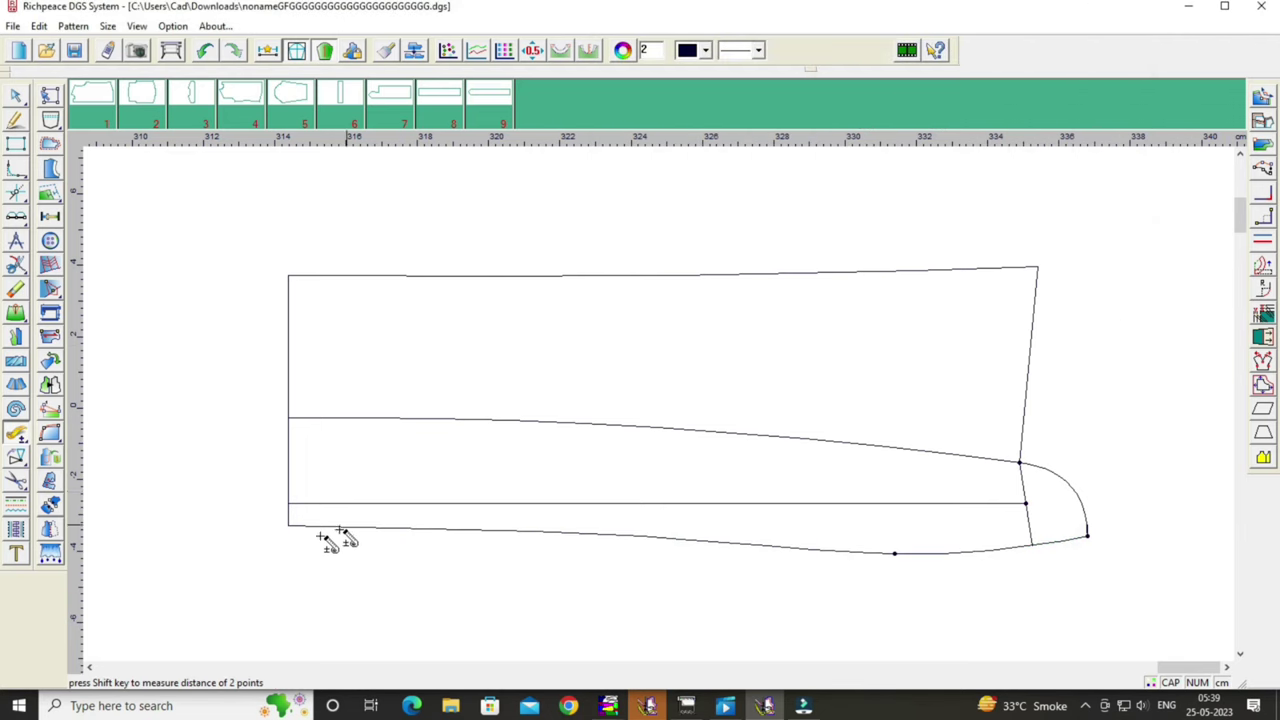
scroll(262, 520, "down", 1)
scroll(262, 508, "down", 1)
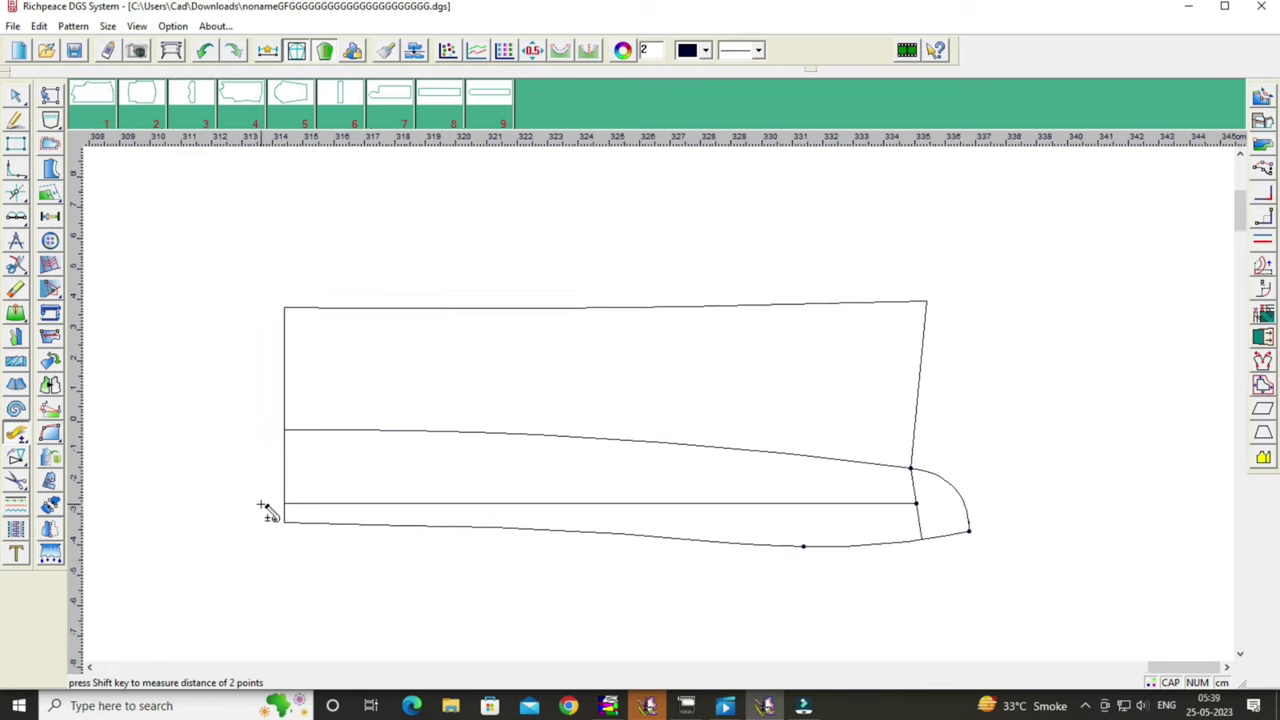
scroll(276, 512, "down", 1)
scroll(285, 513, "down", 1)
scroll(285, 513, "down", 1)
scroll(285, 513, "down", 1)
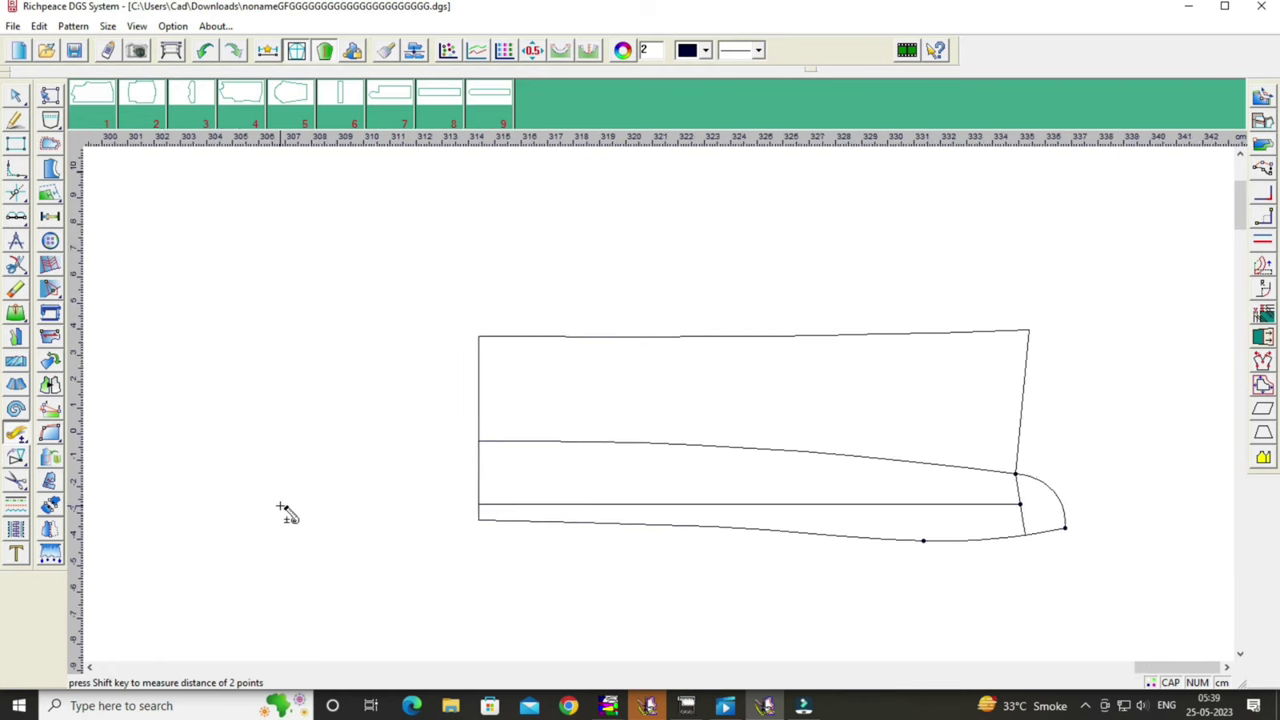
scroll(285, 513, "down", 1)
scroll(300, 520, "down", 1)
scroll(331, 528, "left", 1)
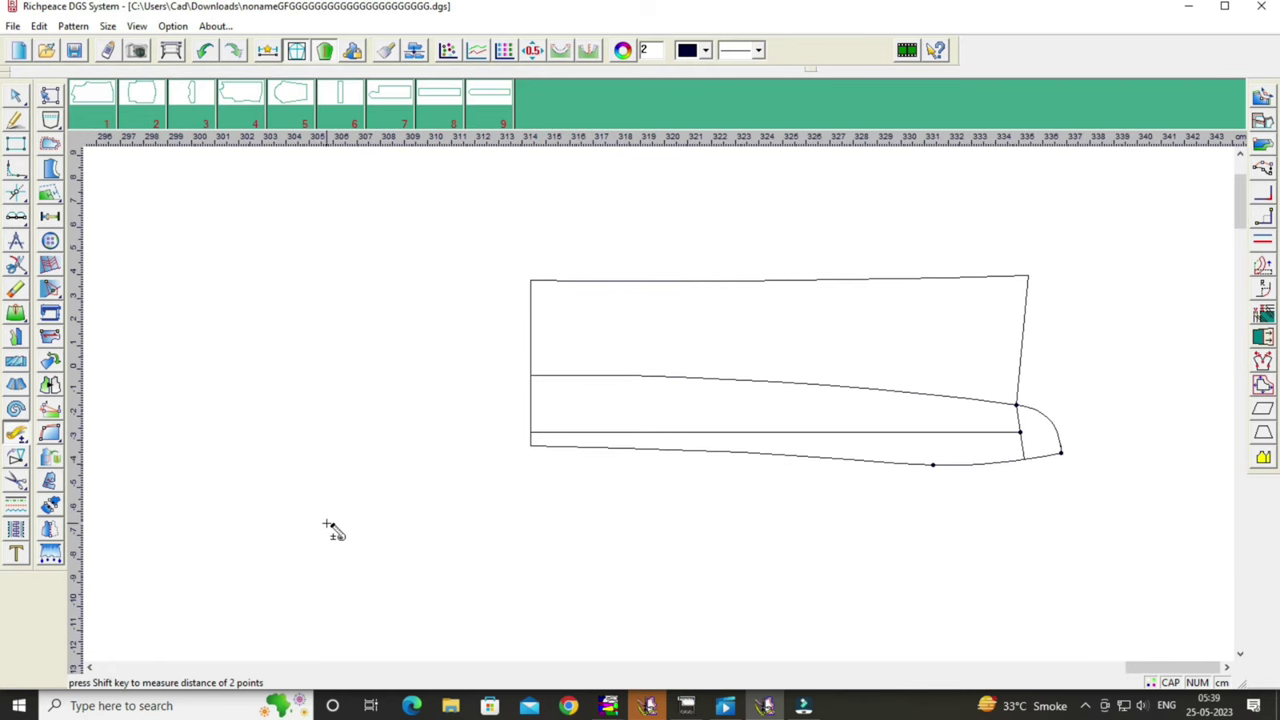
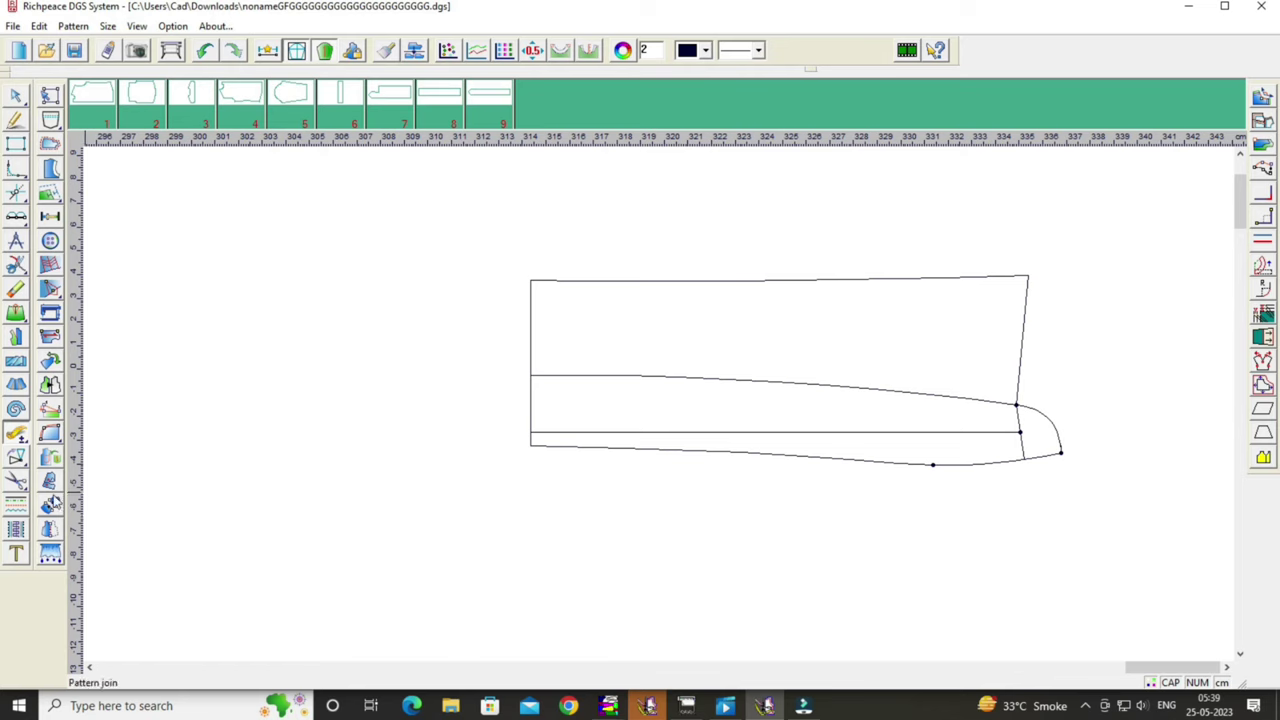
Cut the lower collar region out of the draft as piece 10 and drag it below the draft.
left_click(16, 480)
left_click(680, 378)
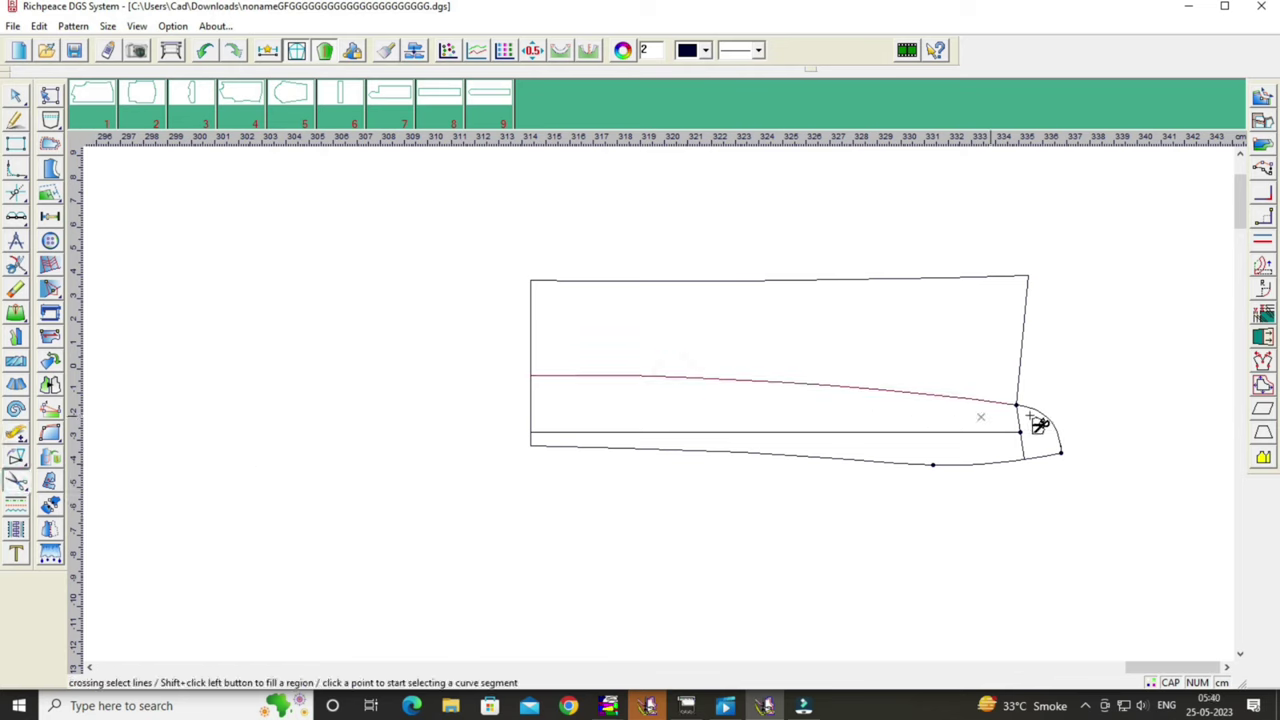
left_click(1049, 457)
left_click(951, 434)
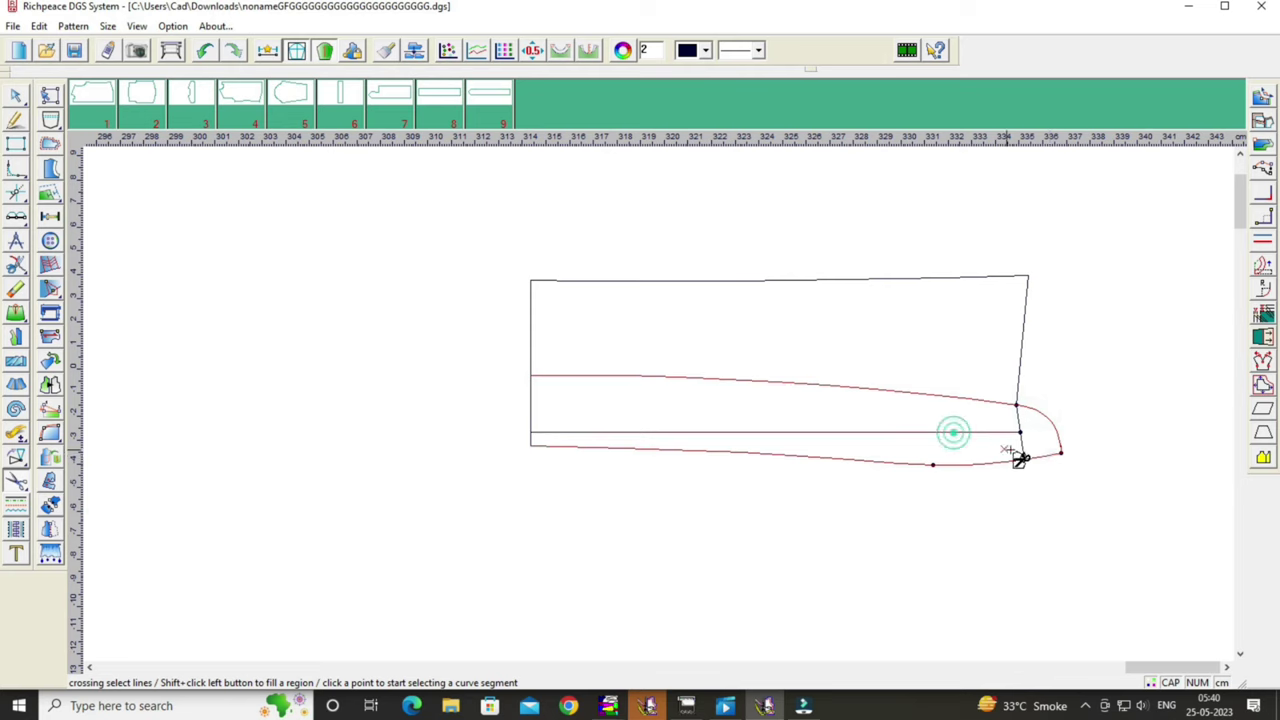
left_click(1030, 453, "shift")
left_click(541, 420, "shift")
right_click(490, 455)
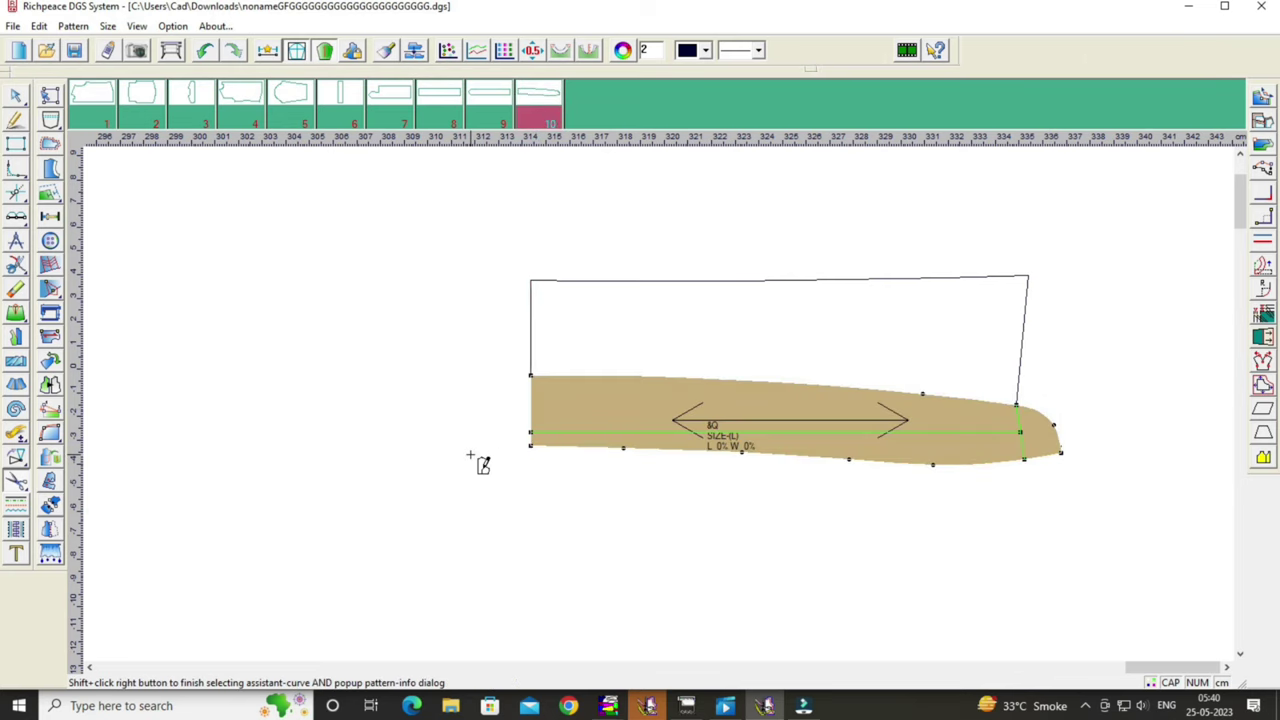
right_click(478, 463)
left_click(567, 467)
left_click_drag(628, 411, 622, 538)
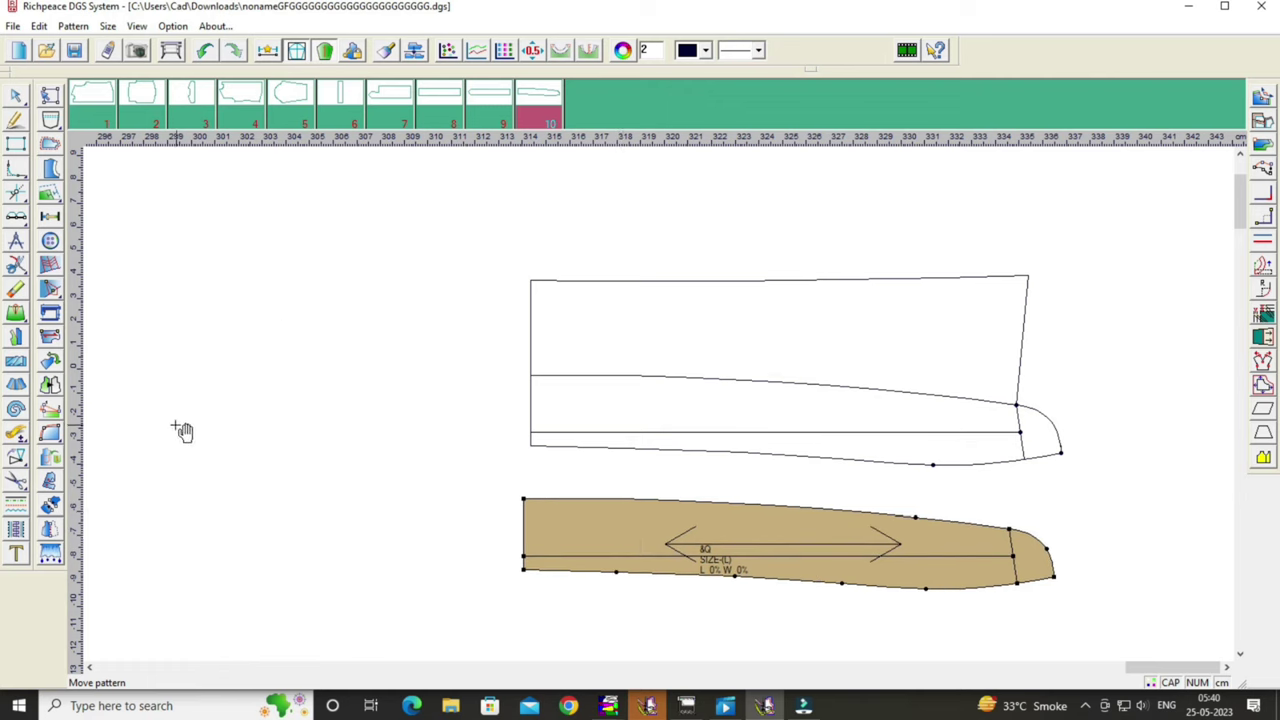
Cut the upper collar region out of the draft as piece 11.
left_click(16, 480)
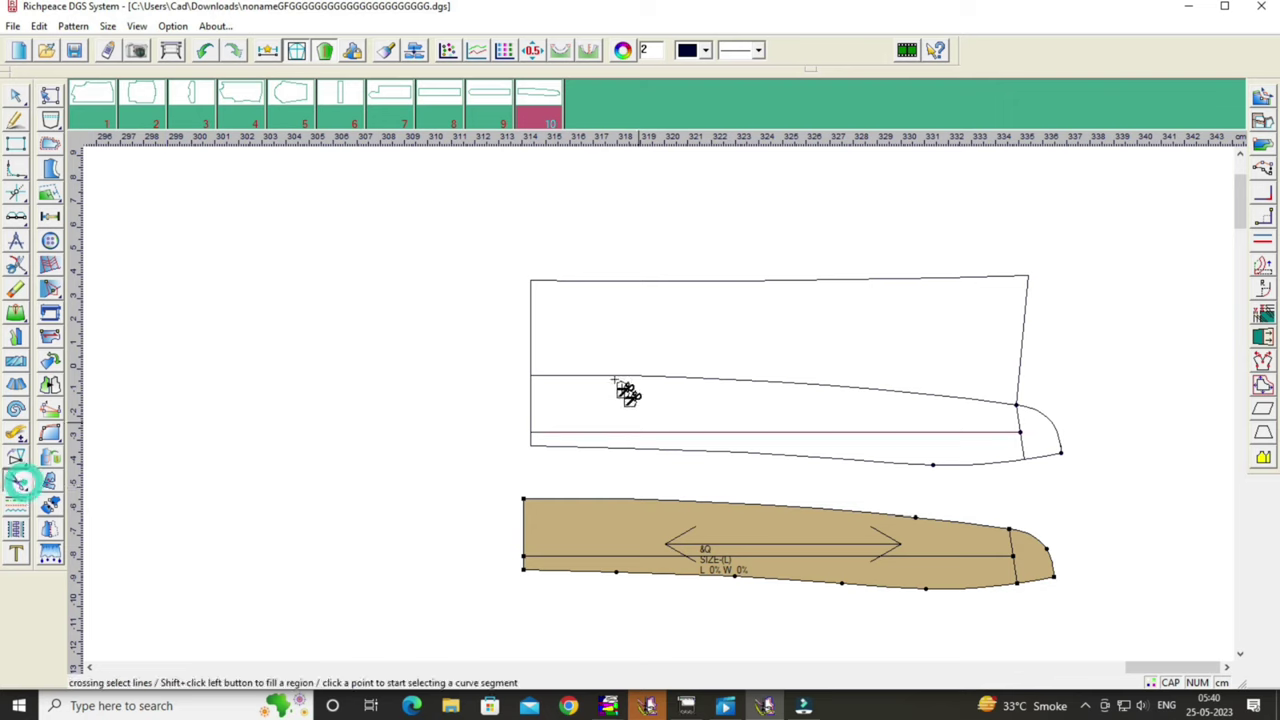
left_click(531, 343)
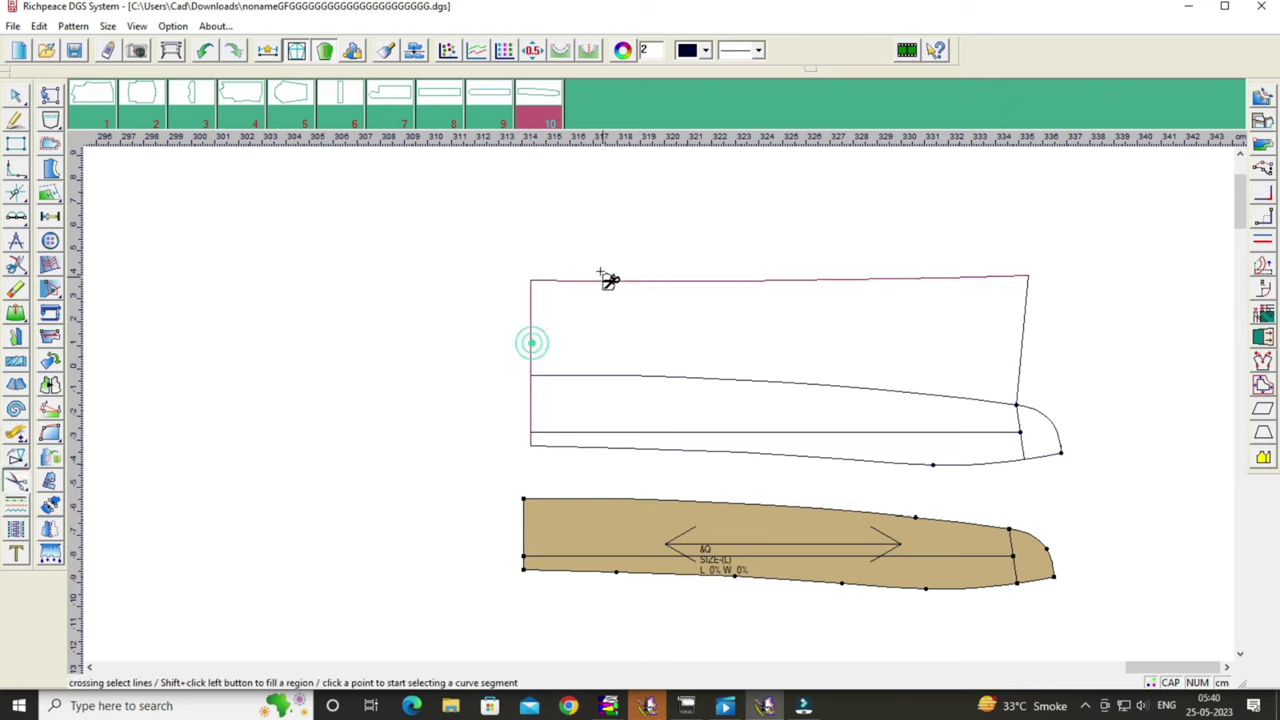
left_click(828, 389)
right_click(1044, 357)
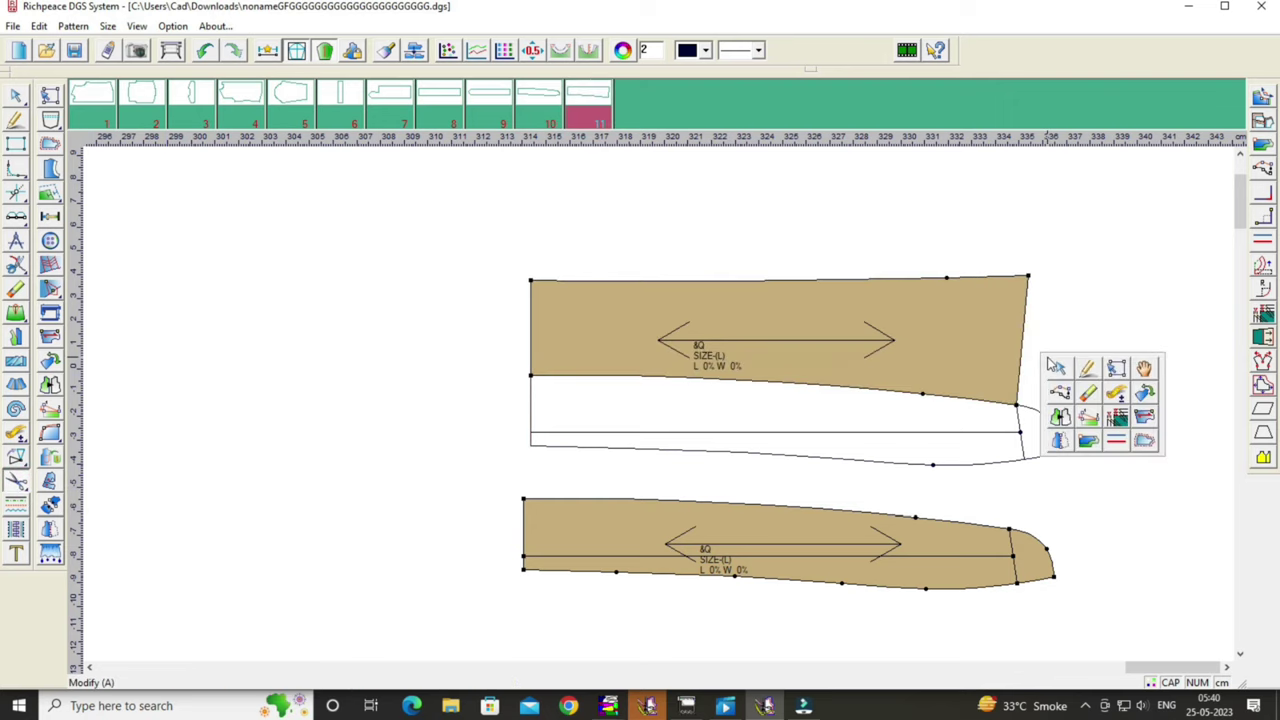
Arrange both new collar pieces below the draft, the upper piece above the lower one.
left_click(1144, 368)
left_click(965, 290)
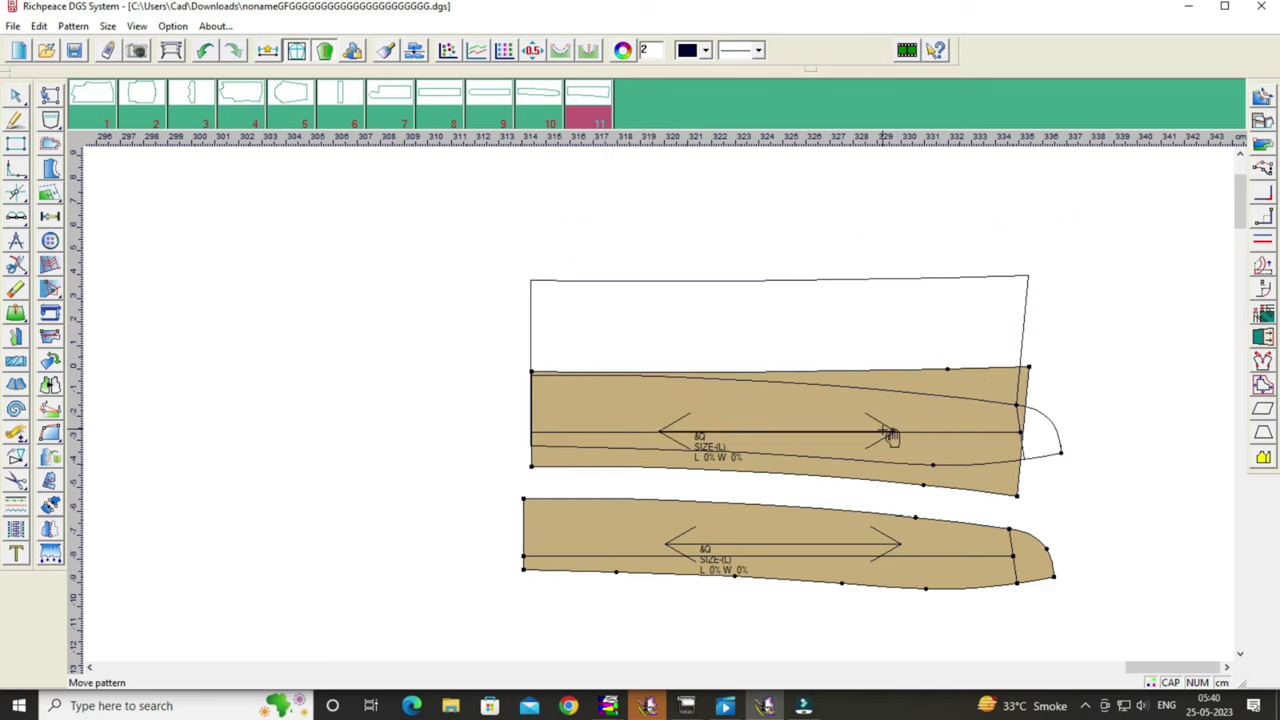
left_click(886, 434)
scroll(663, 409, "down", 1)
scroll(645, 460, "down", 1)
left_click(640, 480)
left_click(631, 373)
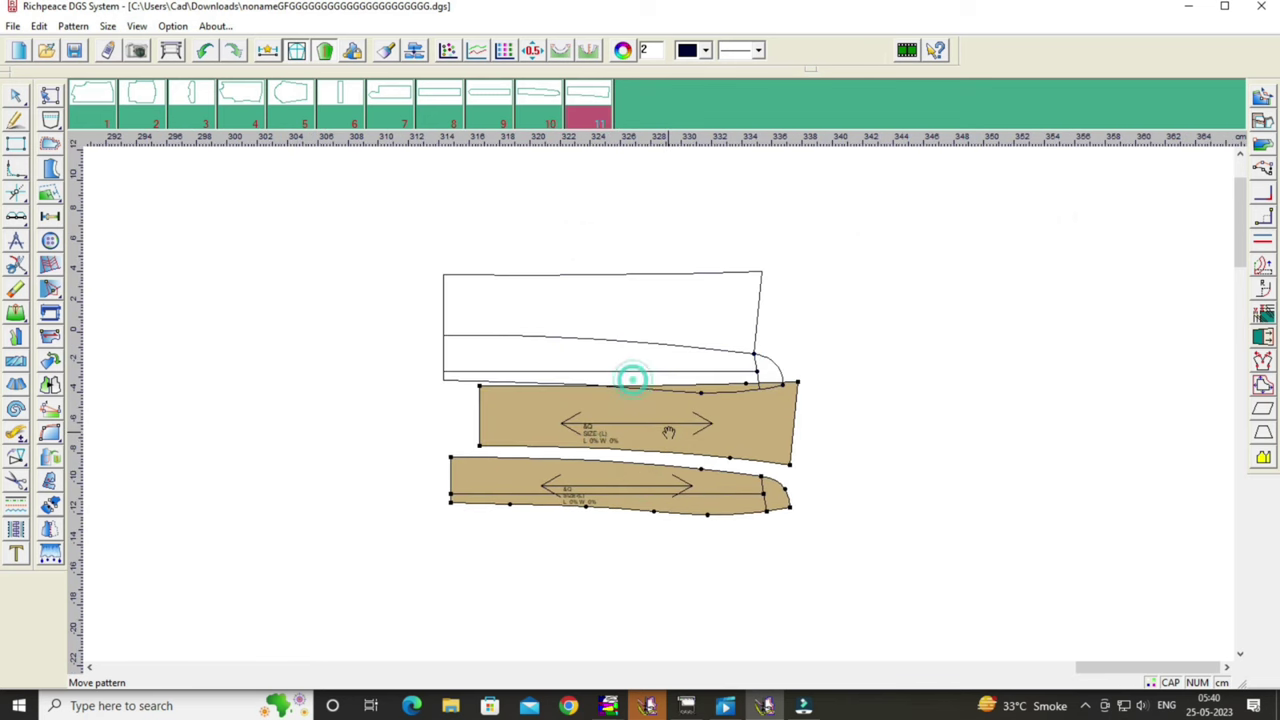
left_click(668, 431)
left_click(657, 477)
left_click(672, 514)
left_click(655, 455)
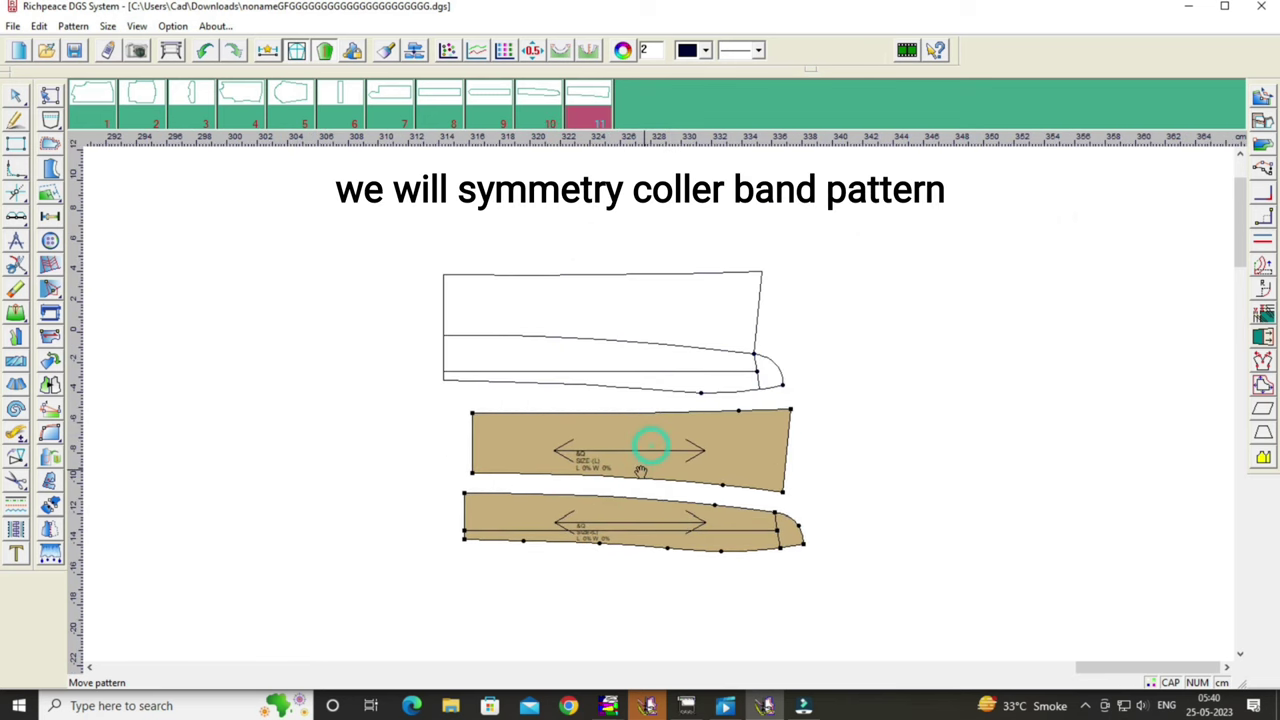
left_click(638, 473)
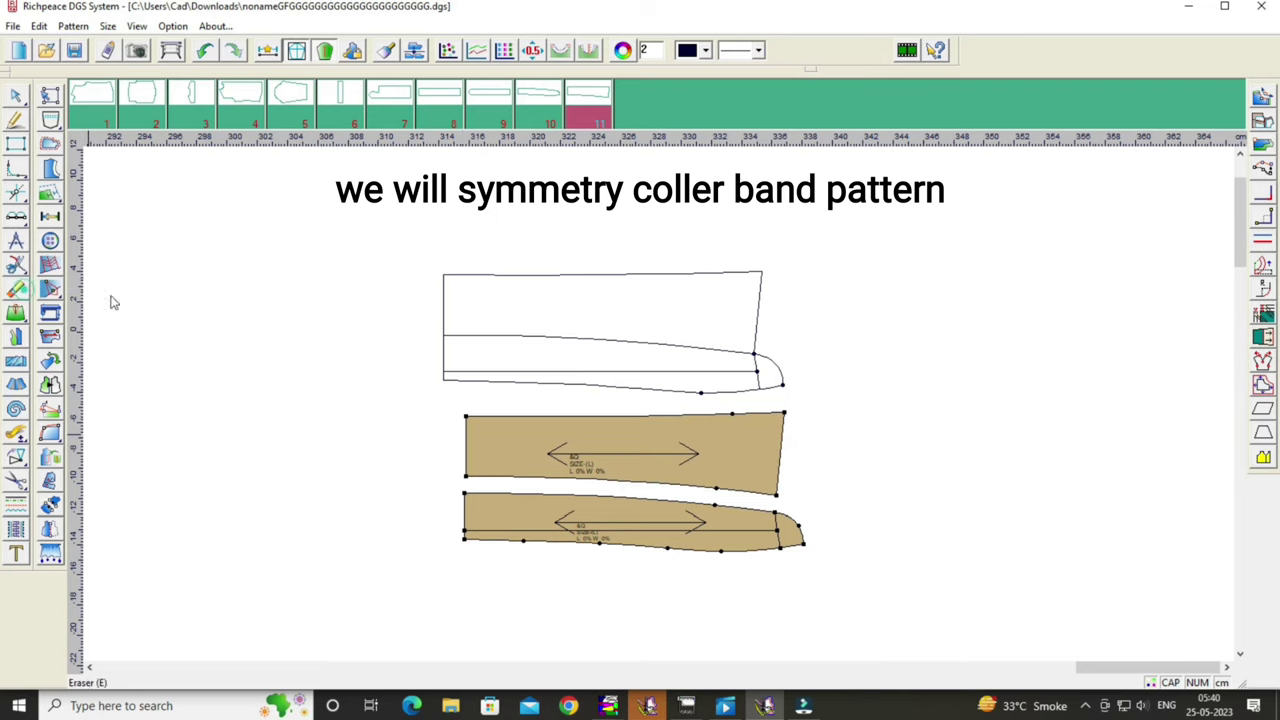
Erase the white collar draft outline and shift both collar pieces up and right.
left_click_drag(405, 228, 808, 410)
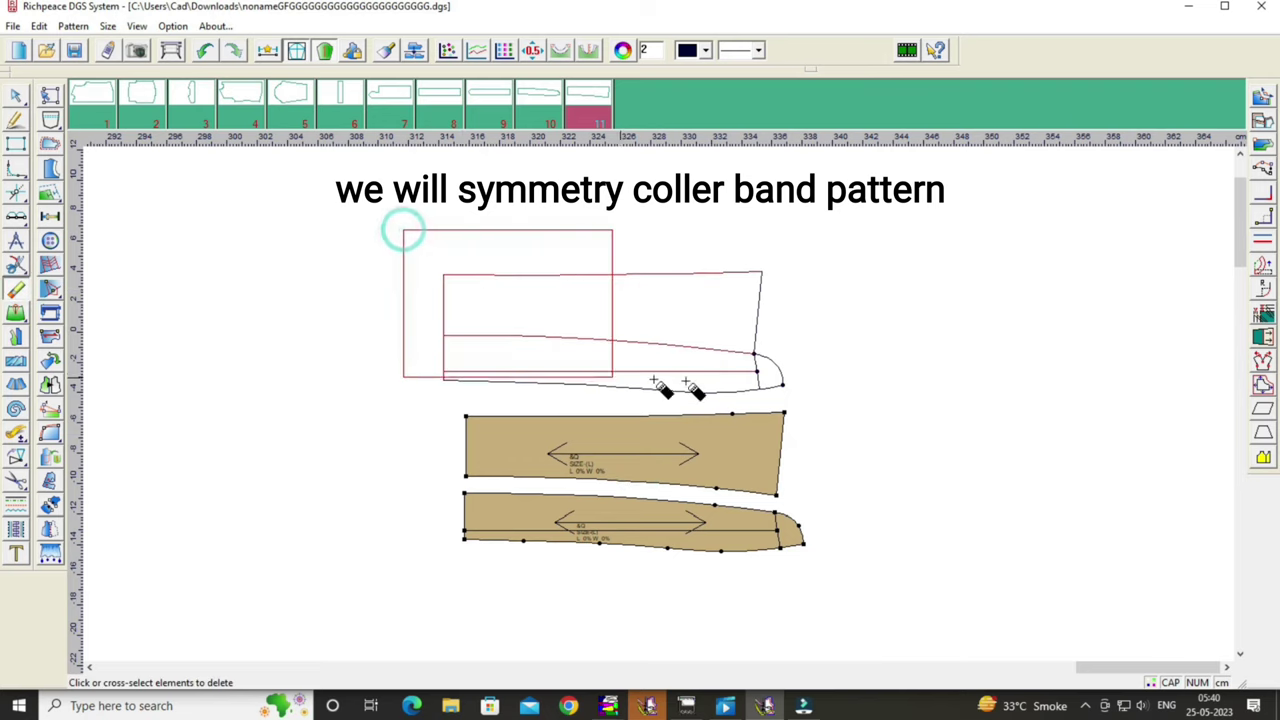
right_click(681, 283)
left_click(770, 286)
scroll(652, 485, "up", 1)
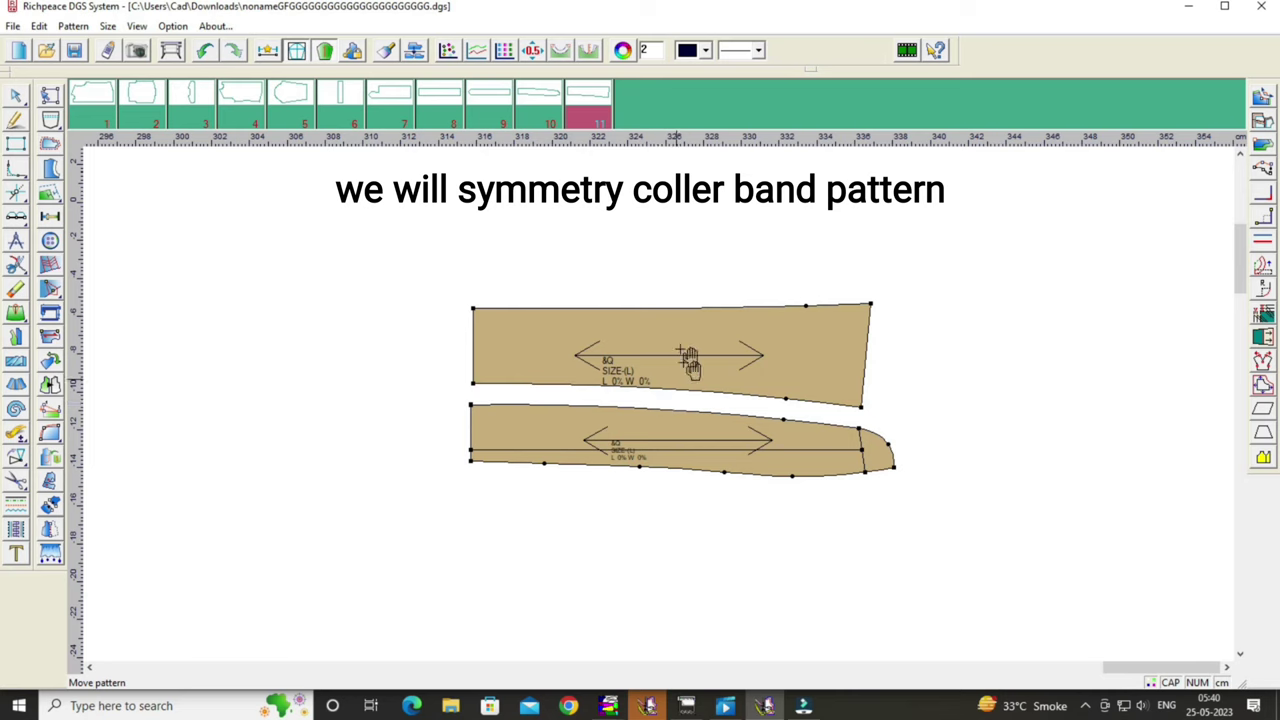
left_click_drag(690, 362, 750, 337)
left_click_drag(685, 437, 745, 415)
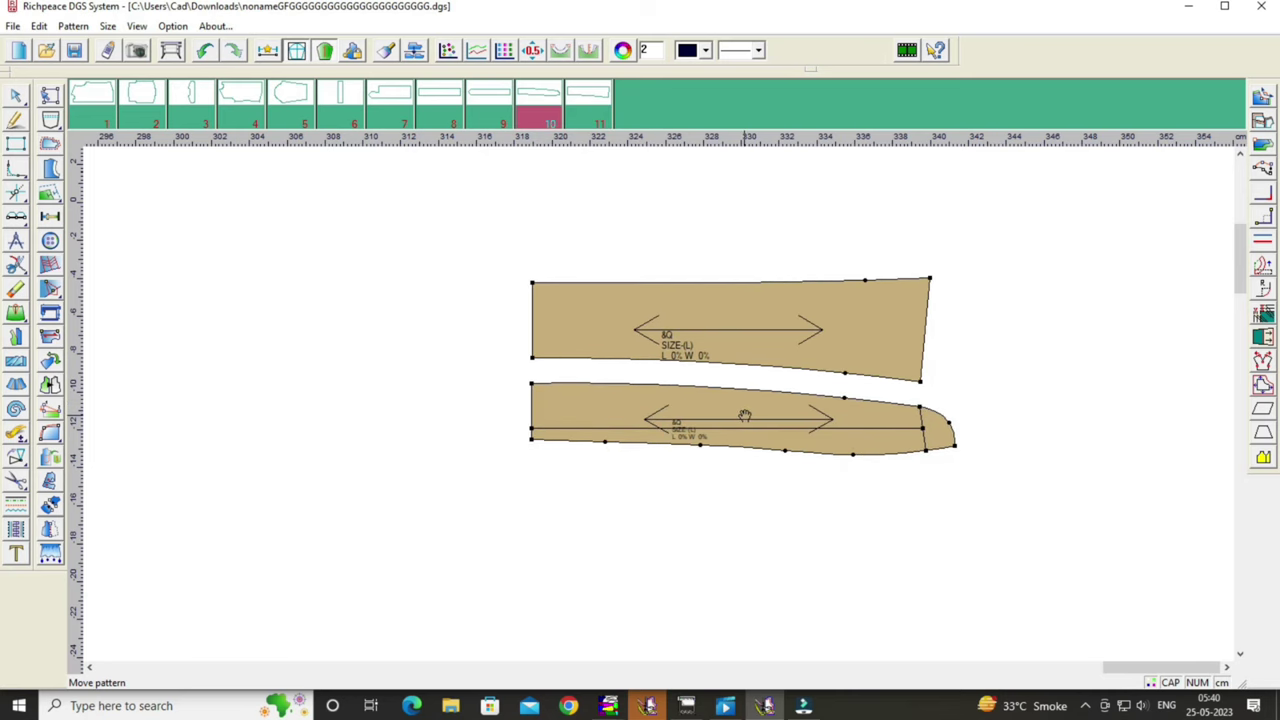
left_click(745, 415)
scroll(666, 409, "up", 1)
left_click(706, 340)
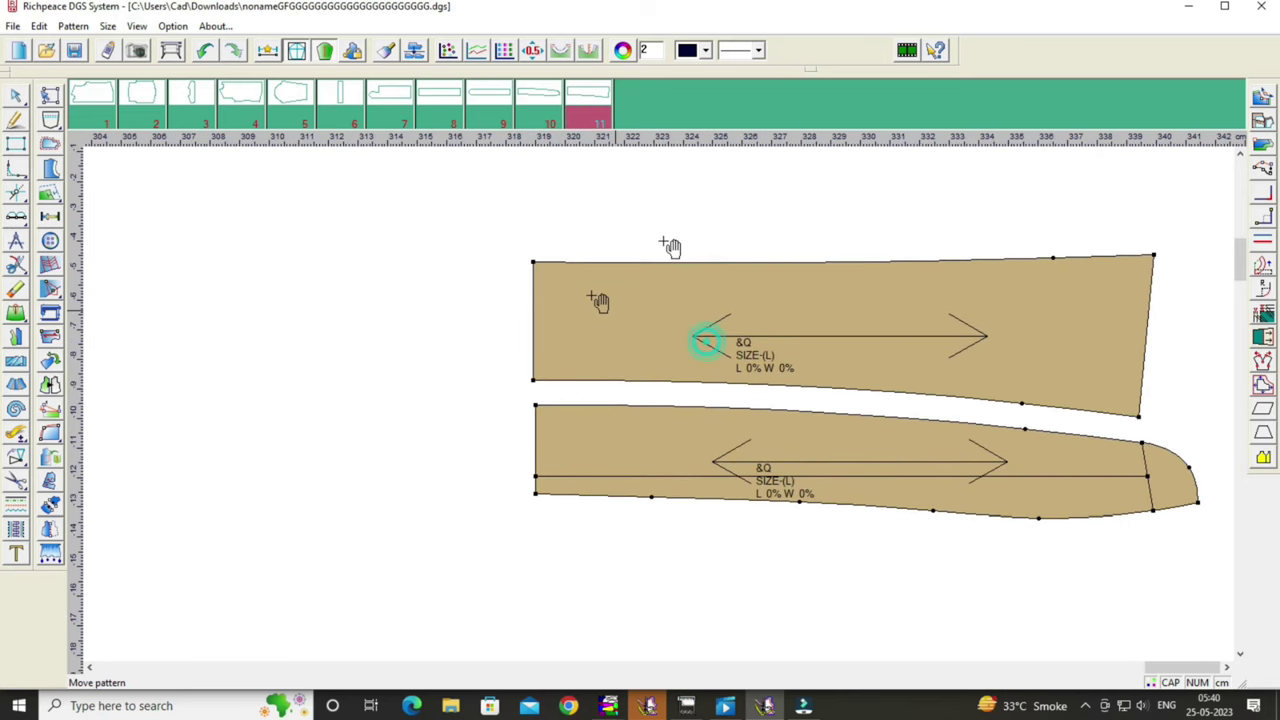
scroll(728, 392, "down", 1)
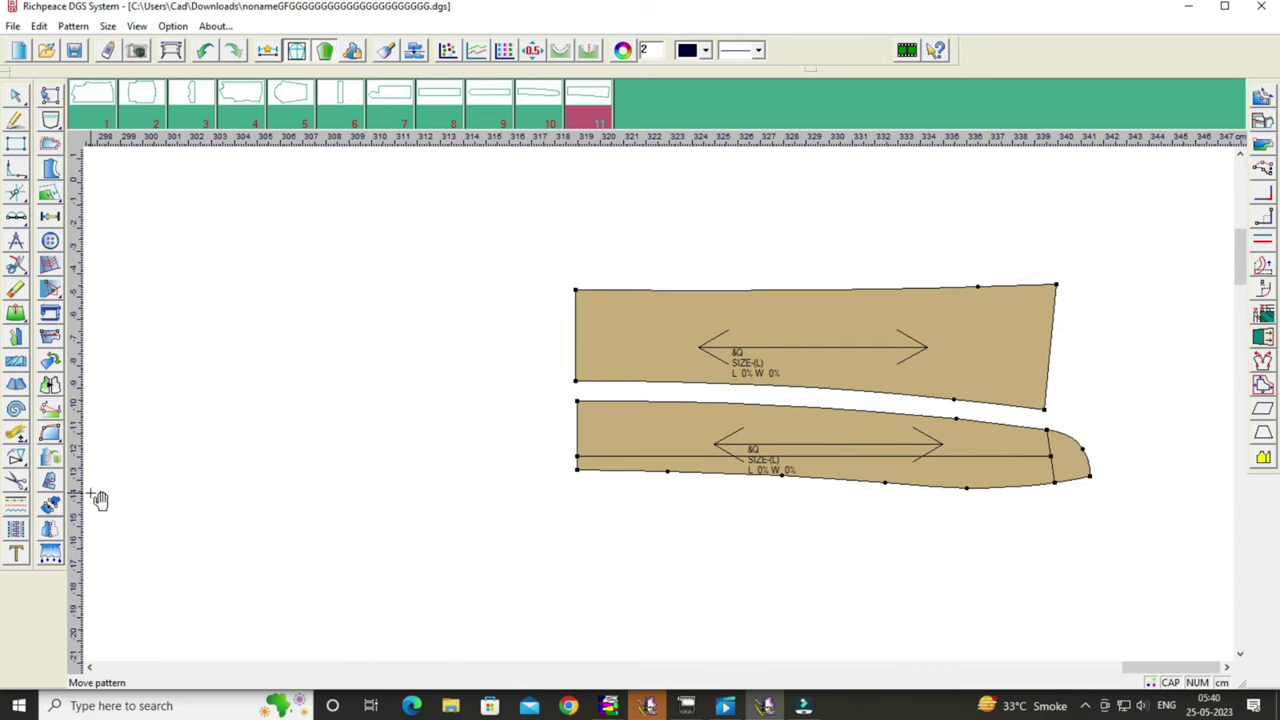
Mirror each collar piece across its left edge using that edge's two end points as the axis.
left_click(50, 532)
left_click(575, 378)
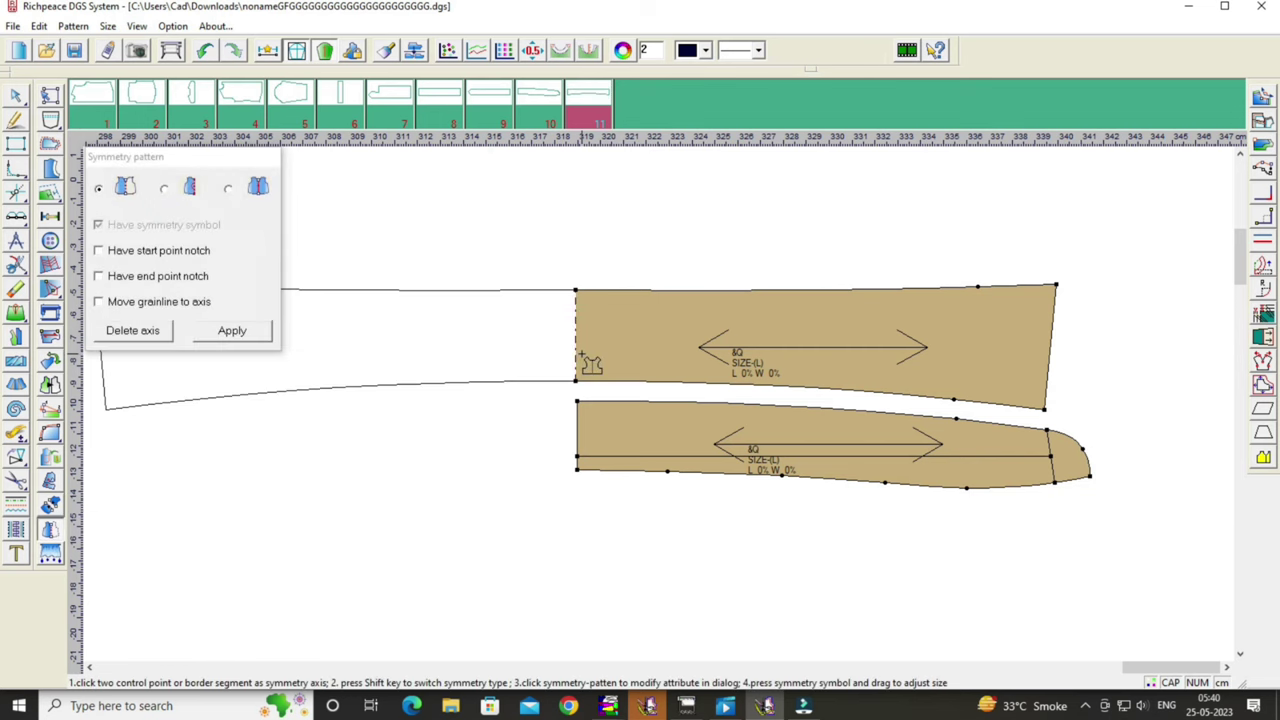
left_click(579, 437)
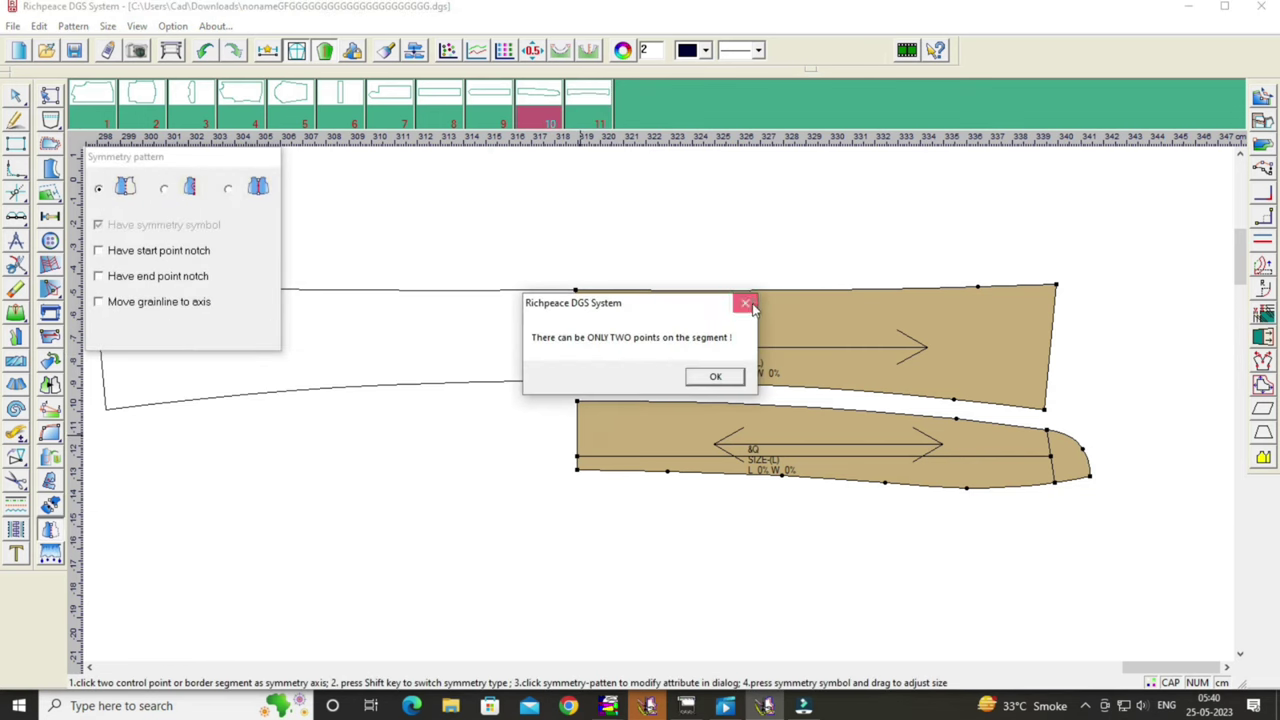
left_click(746, 303)
left_click(577, 401)
left_click(577, 467)
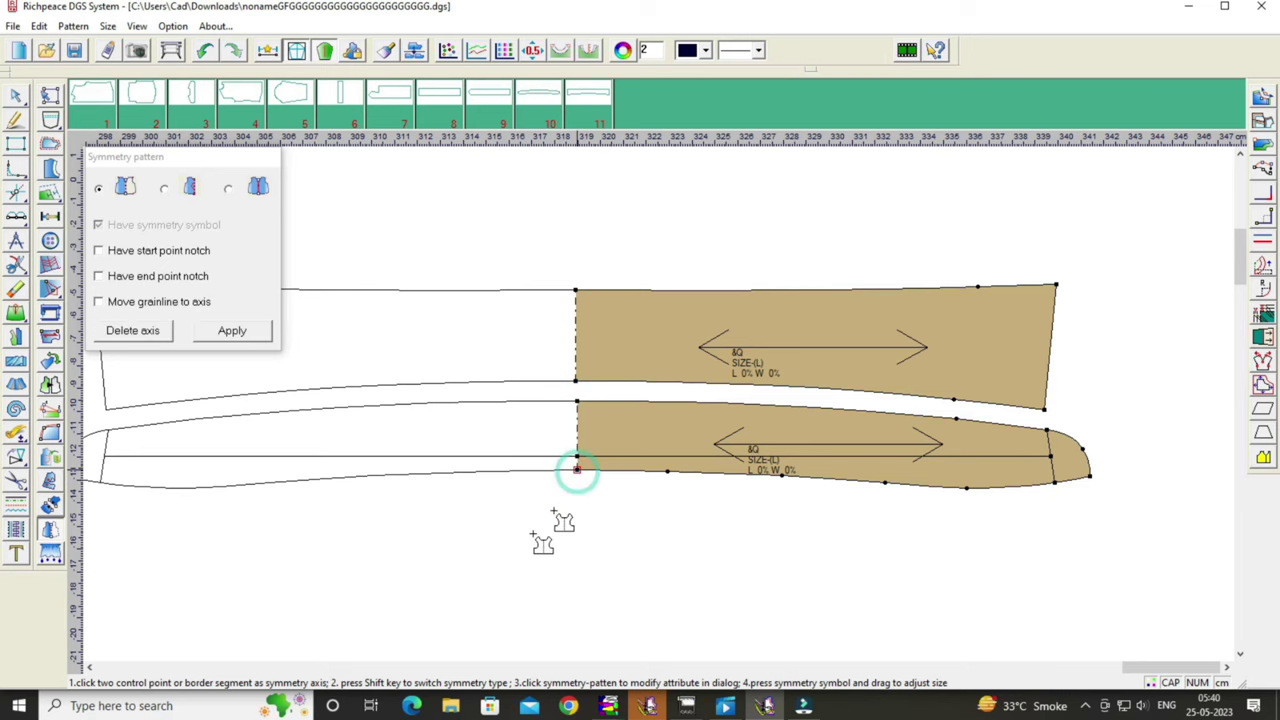
Nudge both mirrored collar pieces slightly up into position.
right_click(531, 535)
left_click(620, 557)
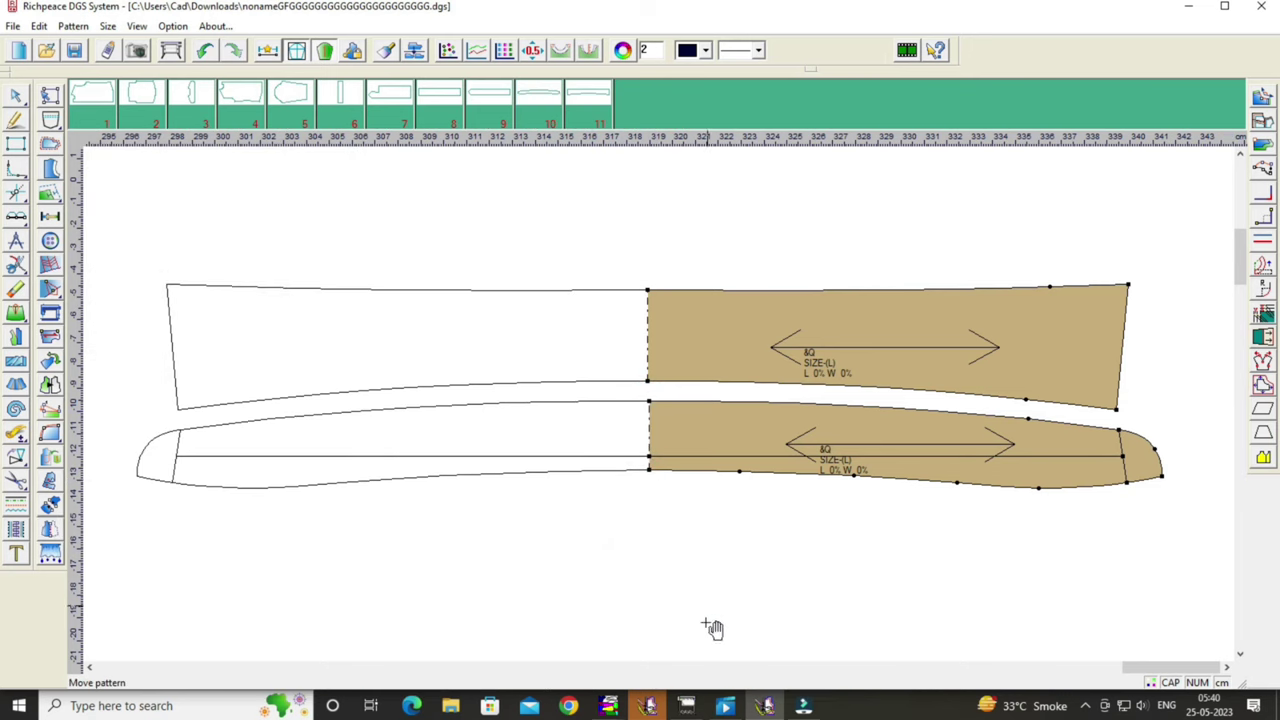
key("Escape")
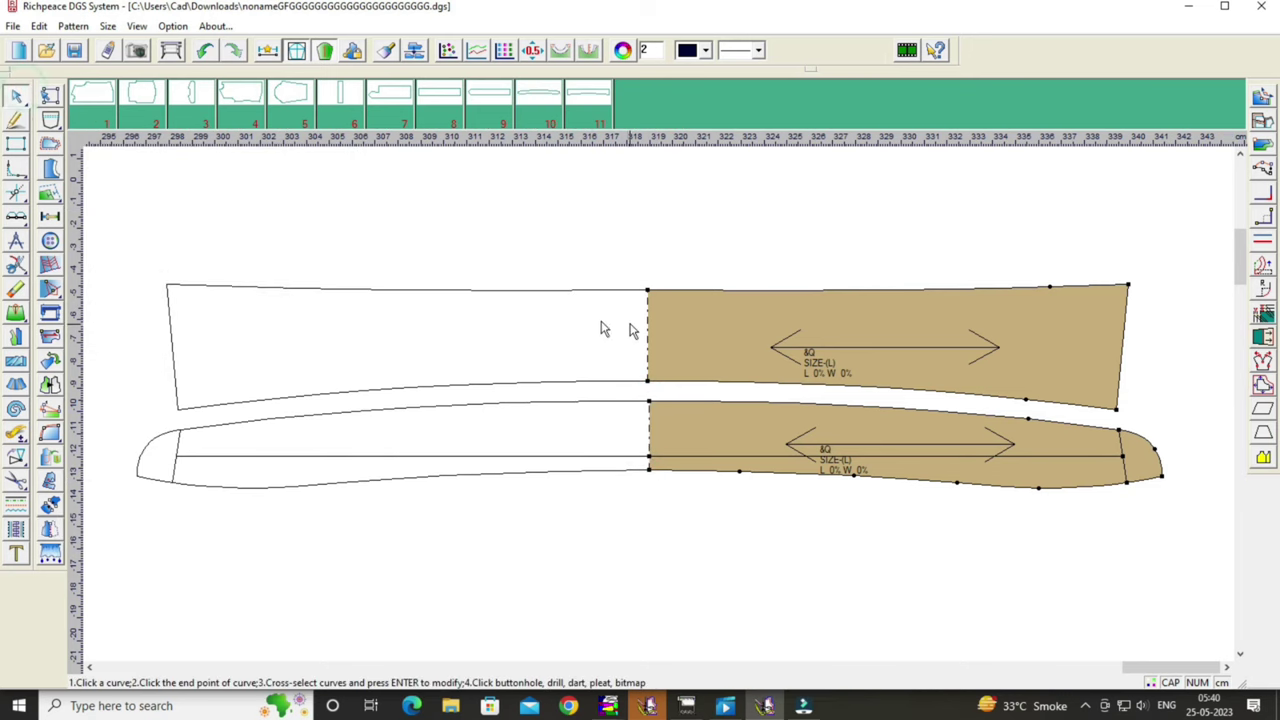
left_click(741, 472)
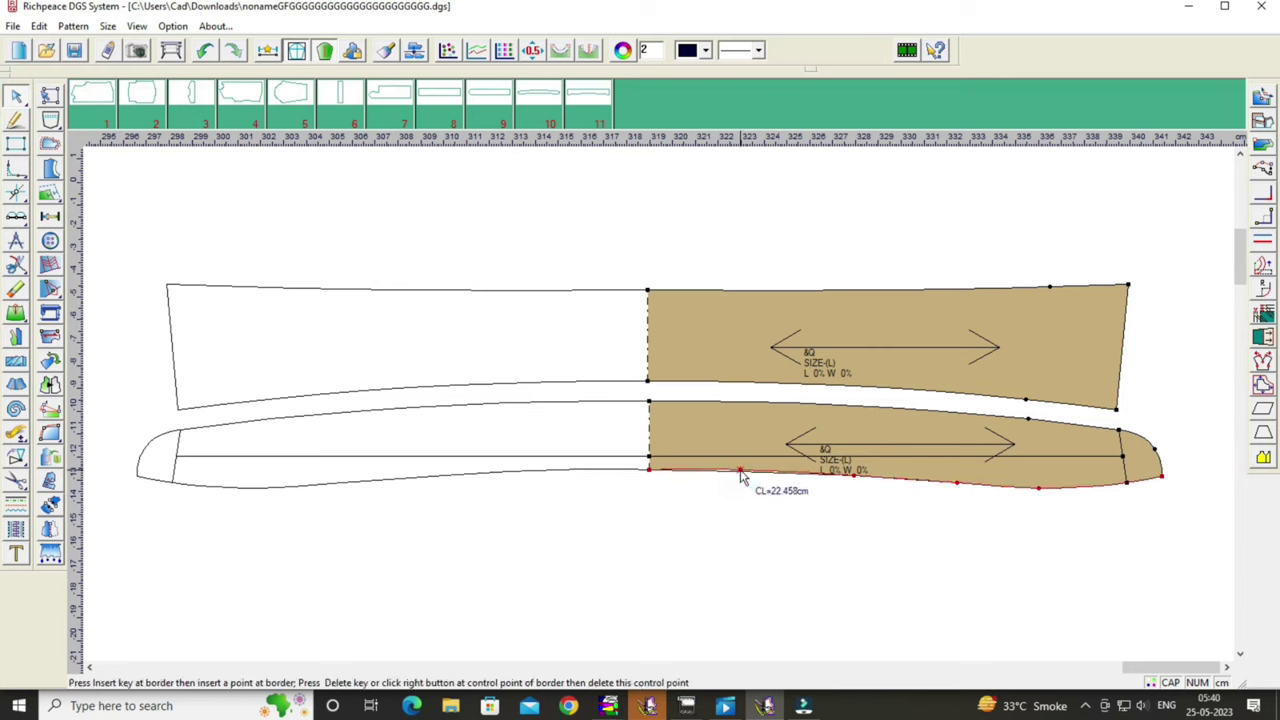
right_click(752, 509)
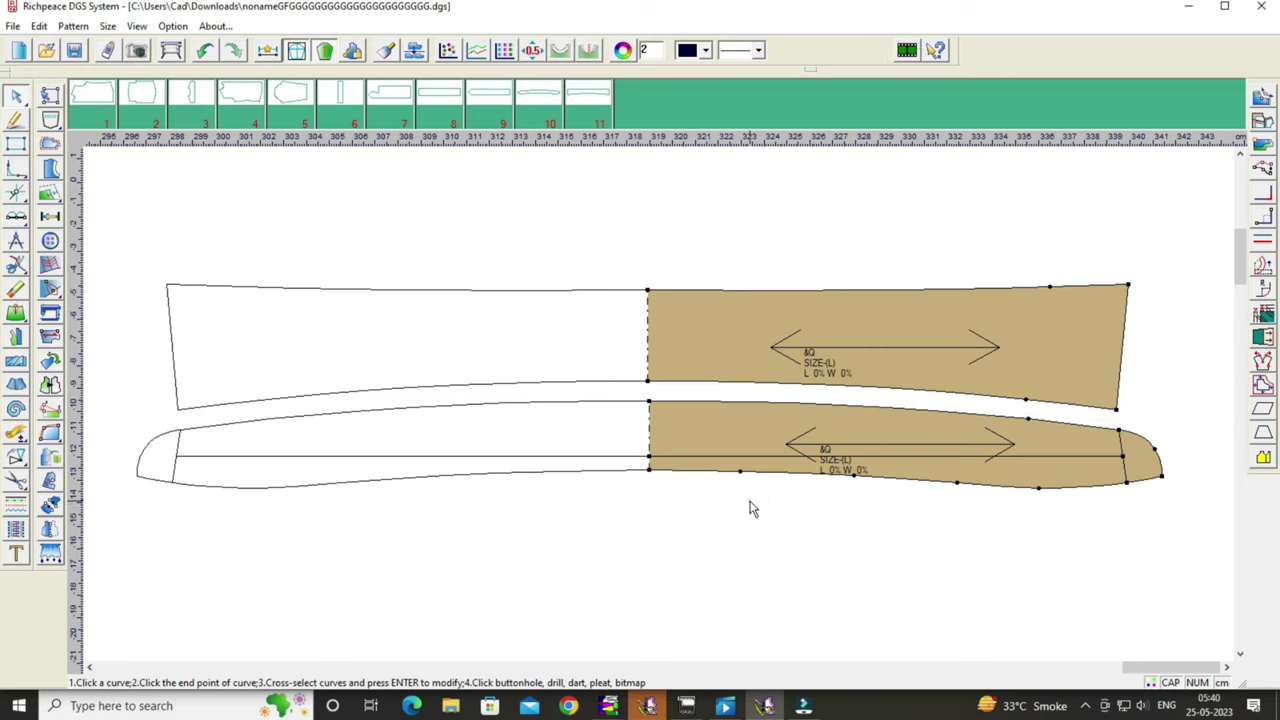
right_click(640, 214)
left_click(731, 214)
left_click_drag(766, 330, 775, 282)
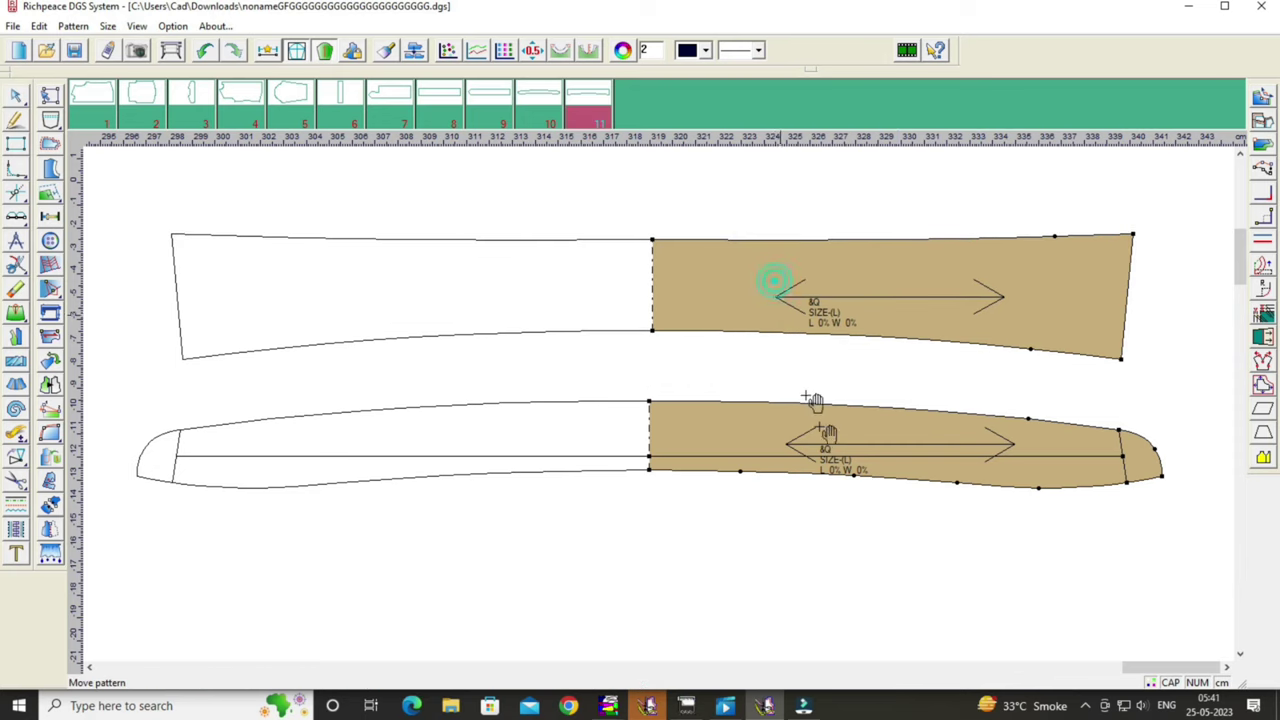
left_click_drag(815, 441, 823, 437)
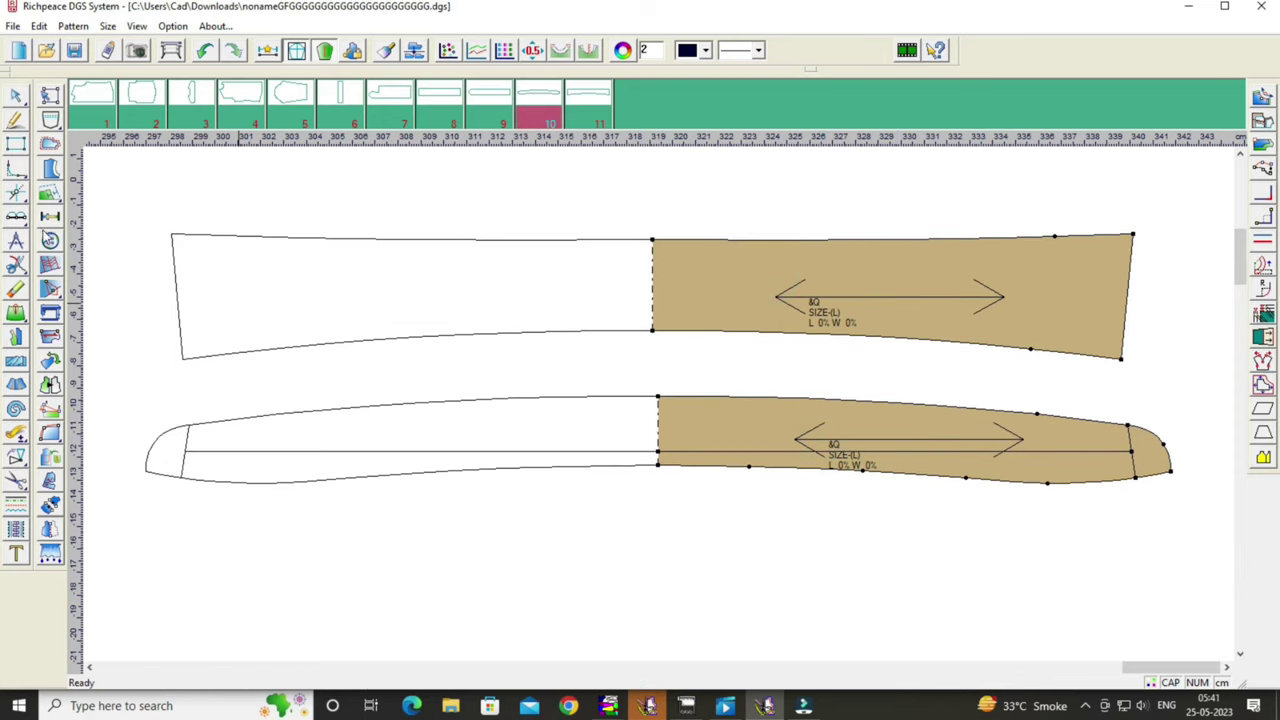
Place drill marks at both ends of the collar's centre line.
left_click(50, 241)
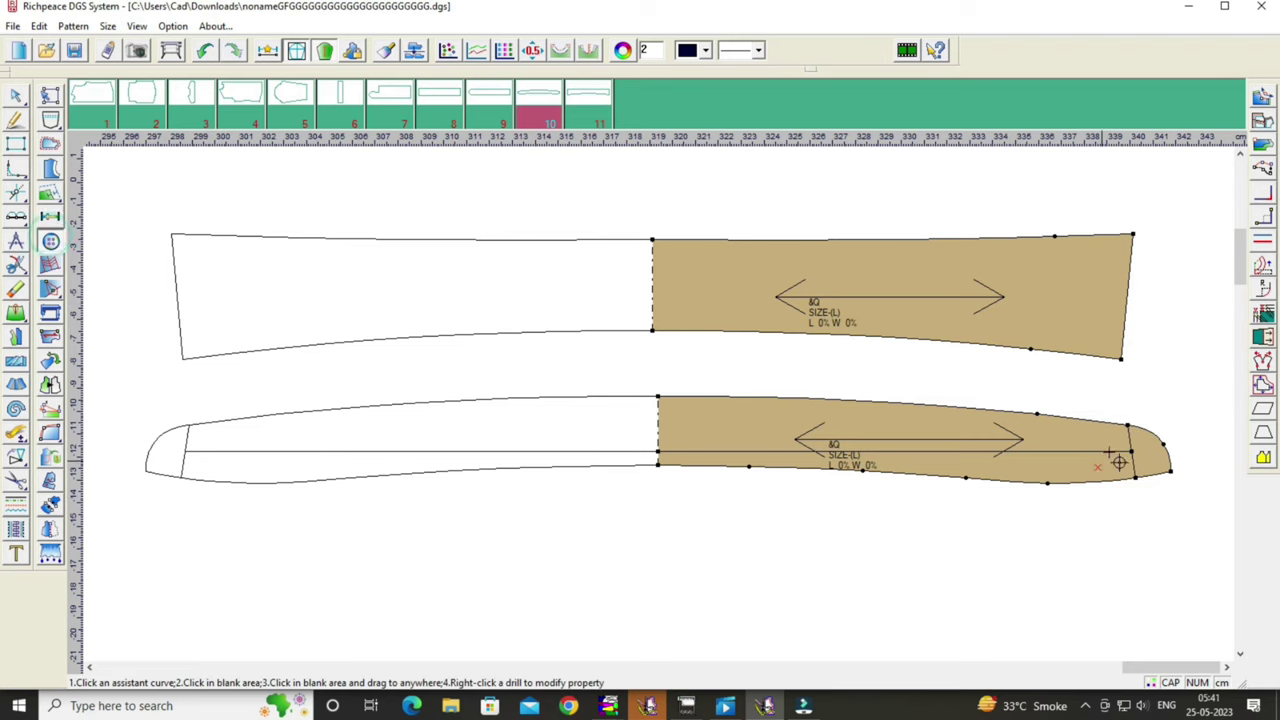
left_click(838, 490)
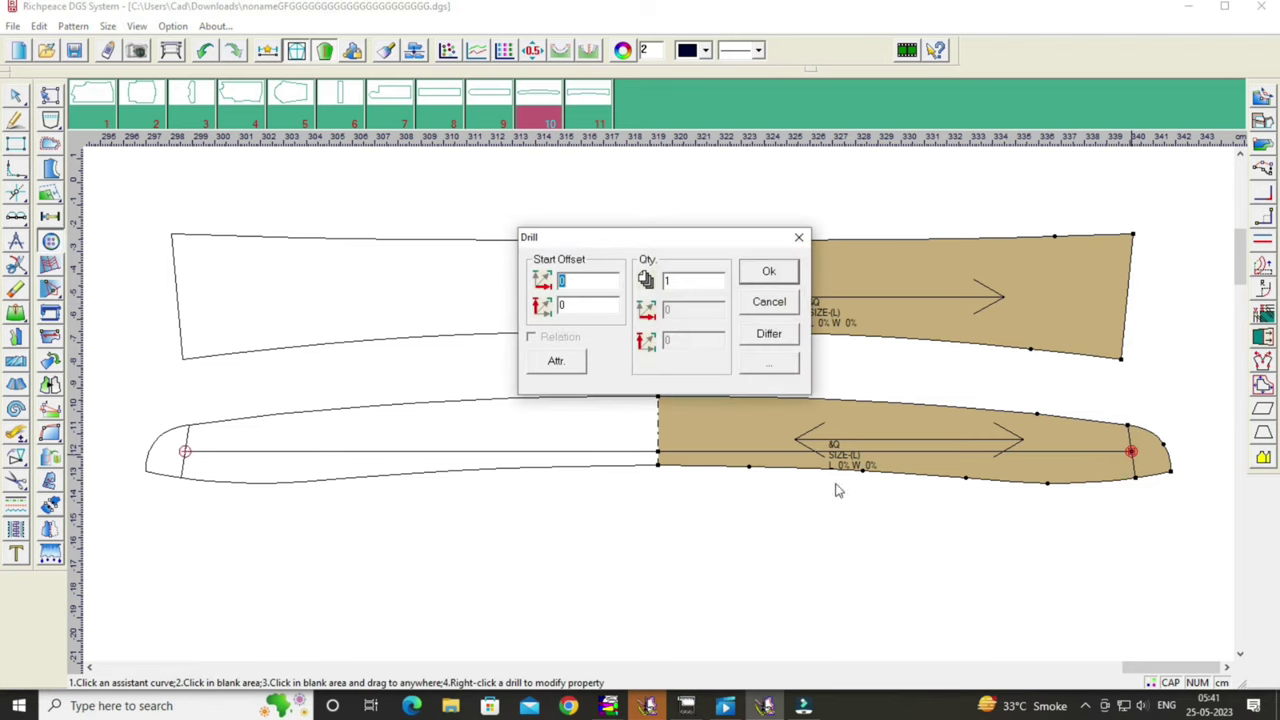
left_click(768, 273)
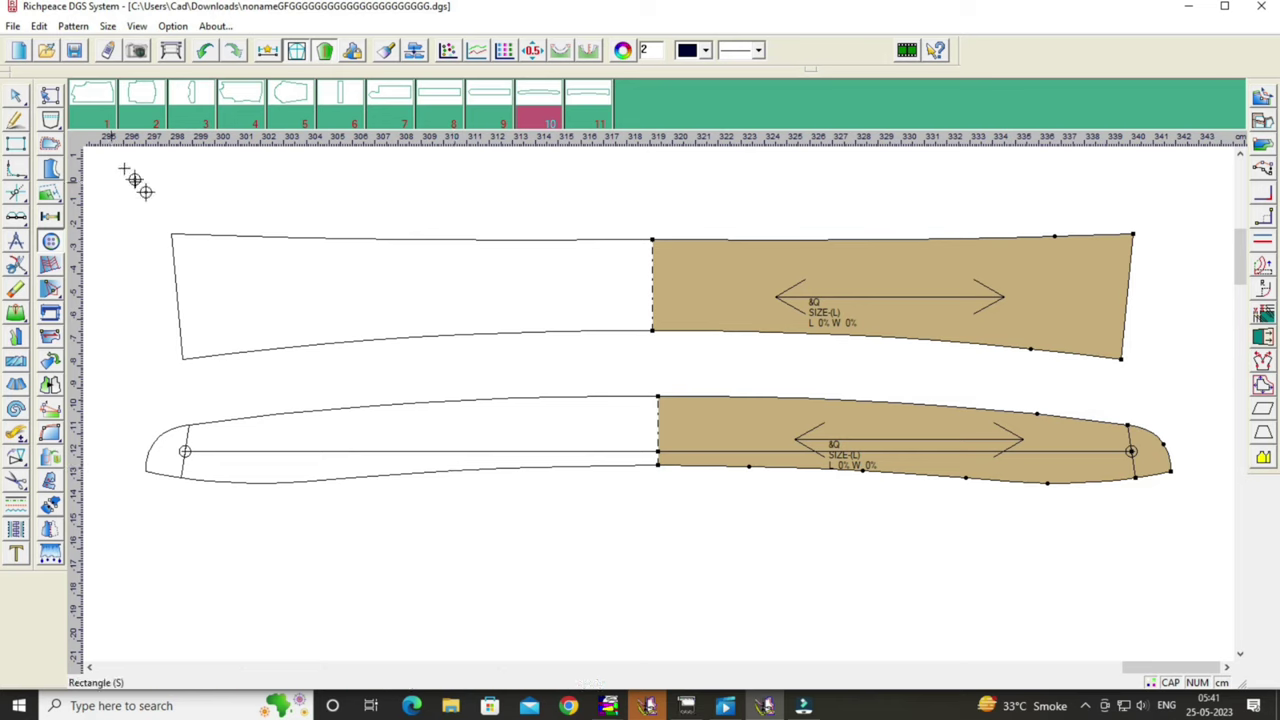
Add extra seam with a Fold1 end along the long curved edge of each collar piece.
left_click(50, 145)
left_click(900, 344)
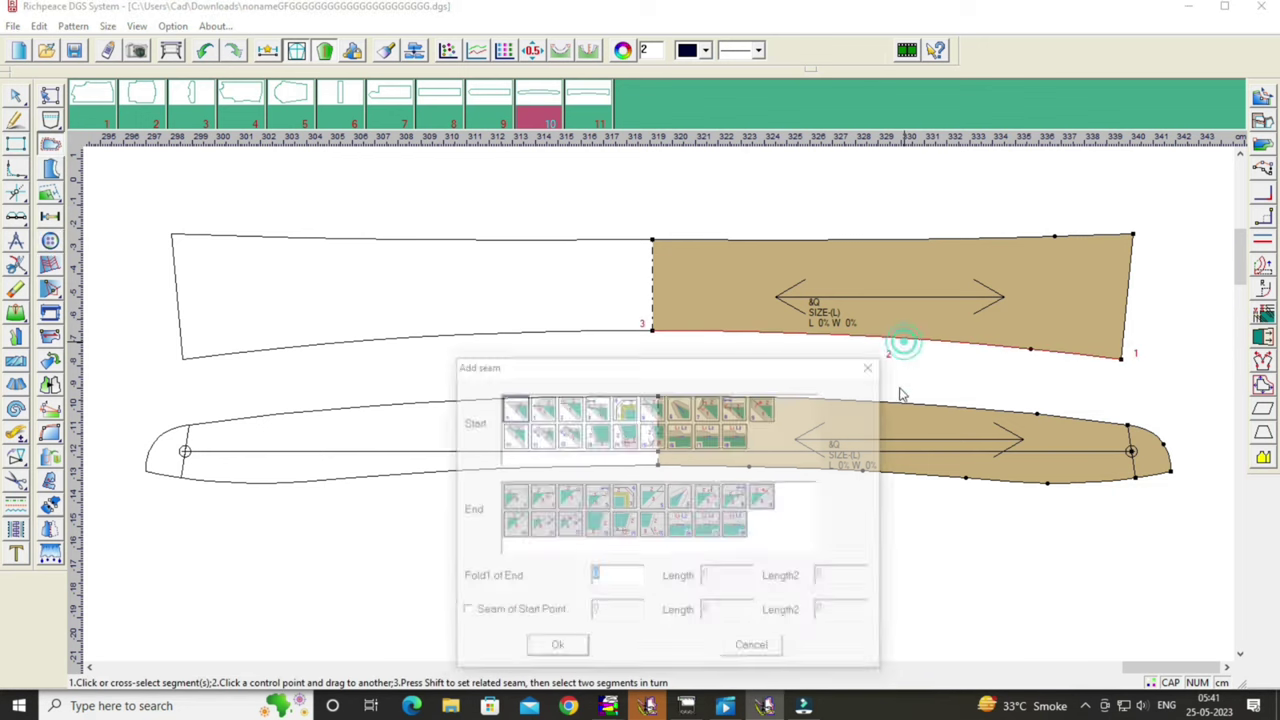
left_click_drag(717, 367, 425, 327)
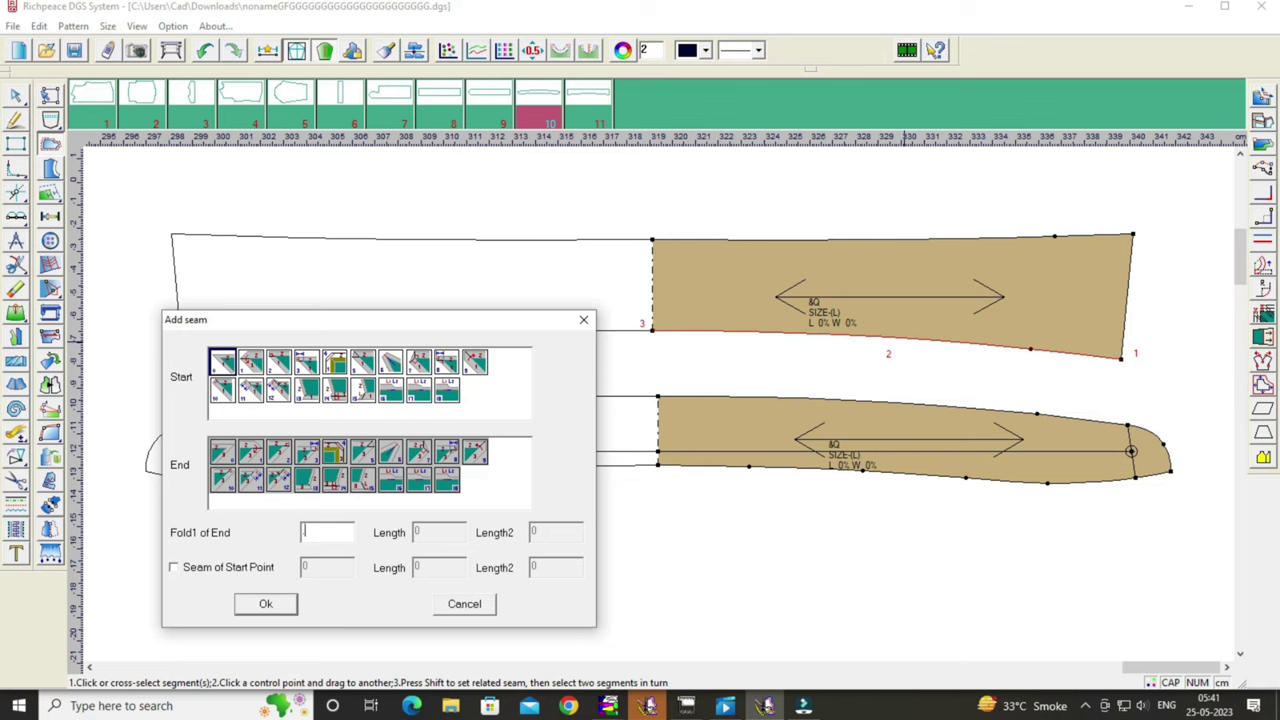
left_click(265, 603)
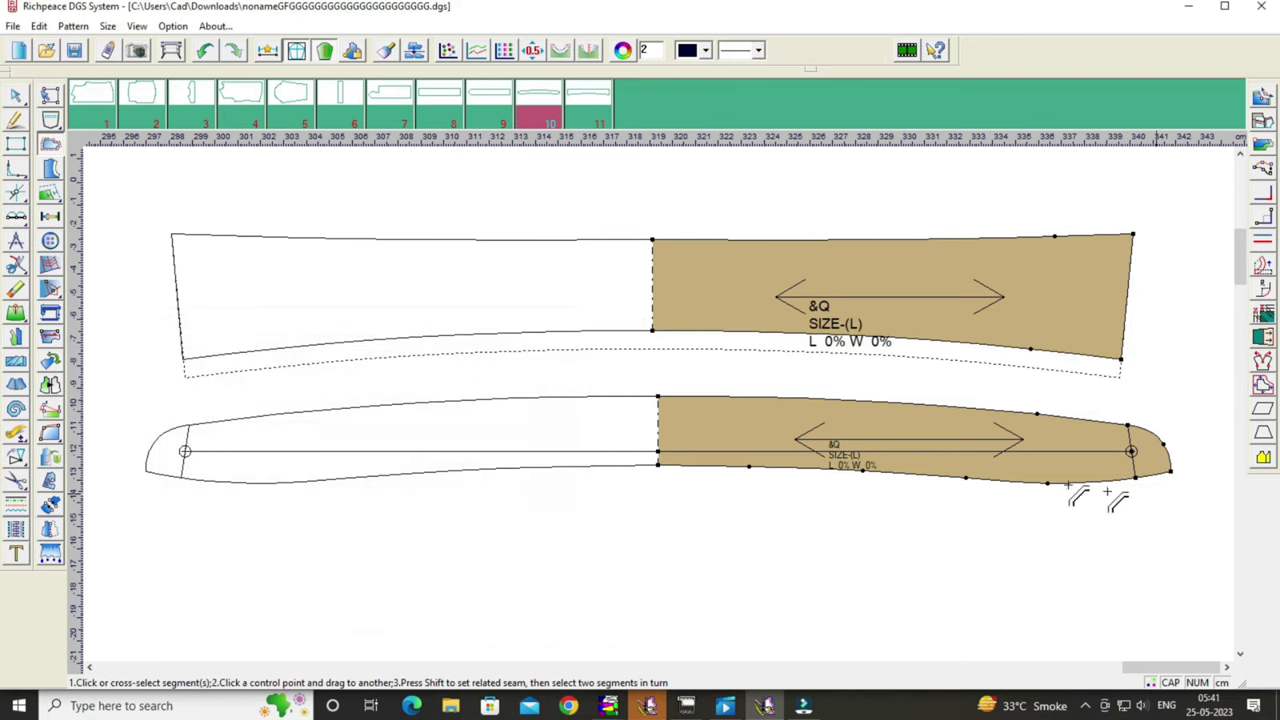
left_click(995, 415)
right_click(1000, 425)
left_click_drag(695, 166, 282, 178)
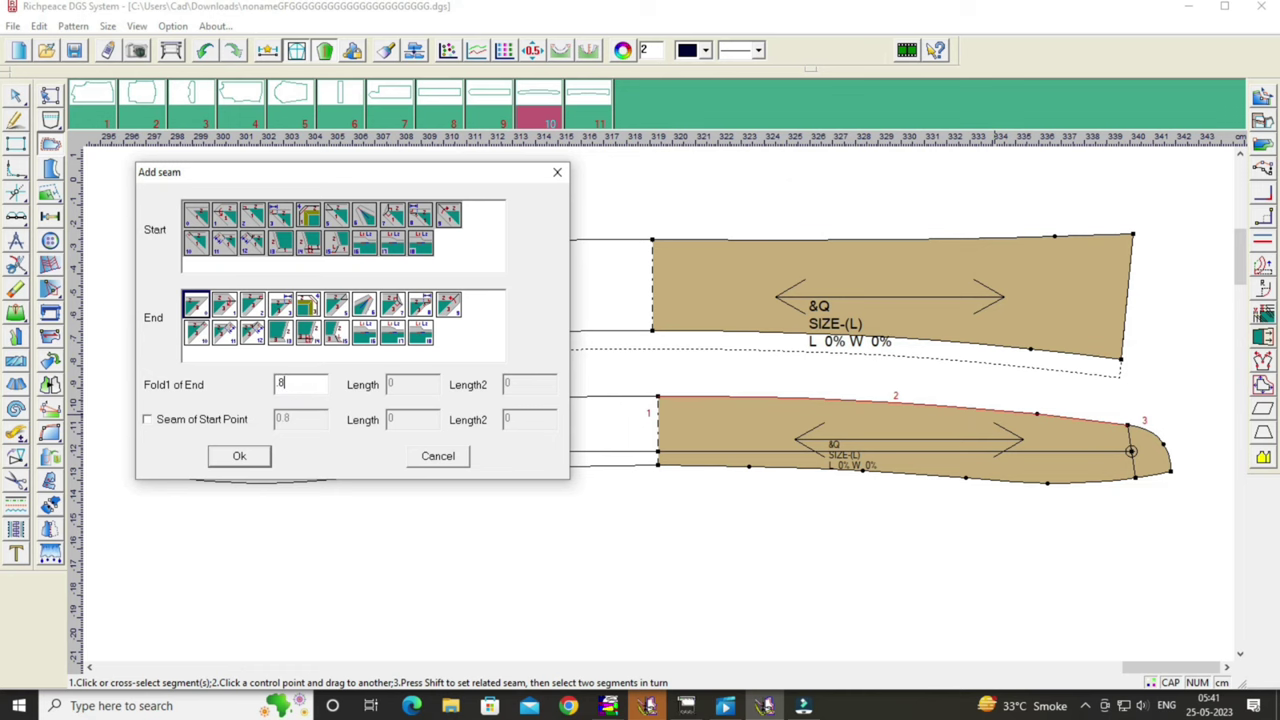
left_click(245, 455)
Space the two collar pieces apart vertically.
right_click(680, 210)
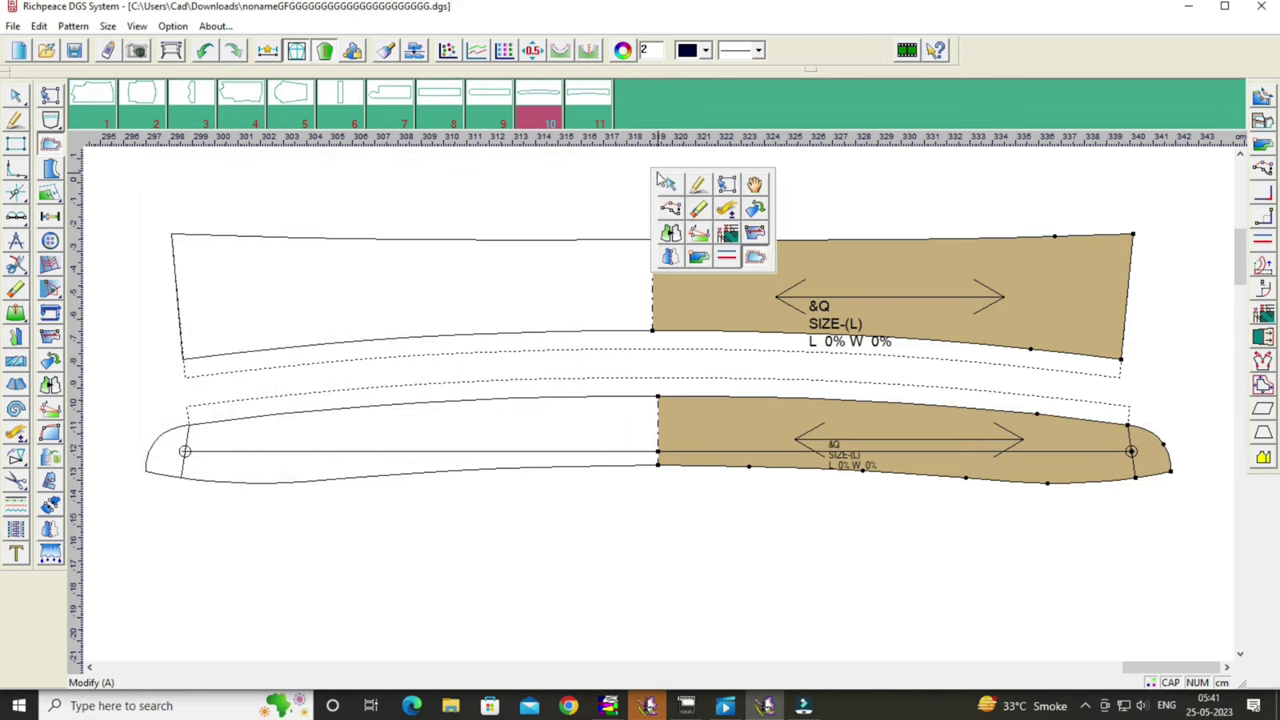
left_click(753, 184)
left_click_drag(838, 449, 840, 435)
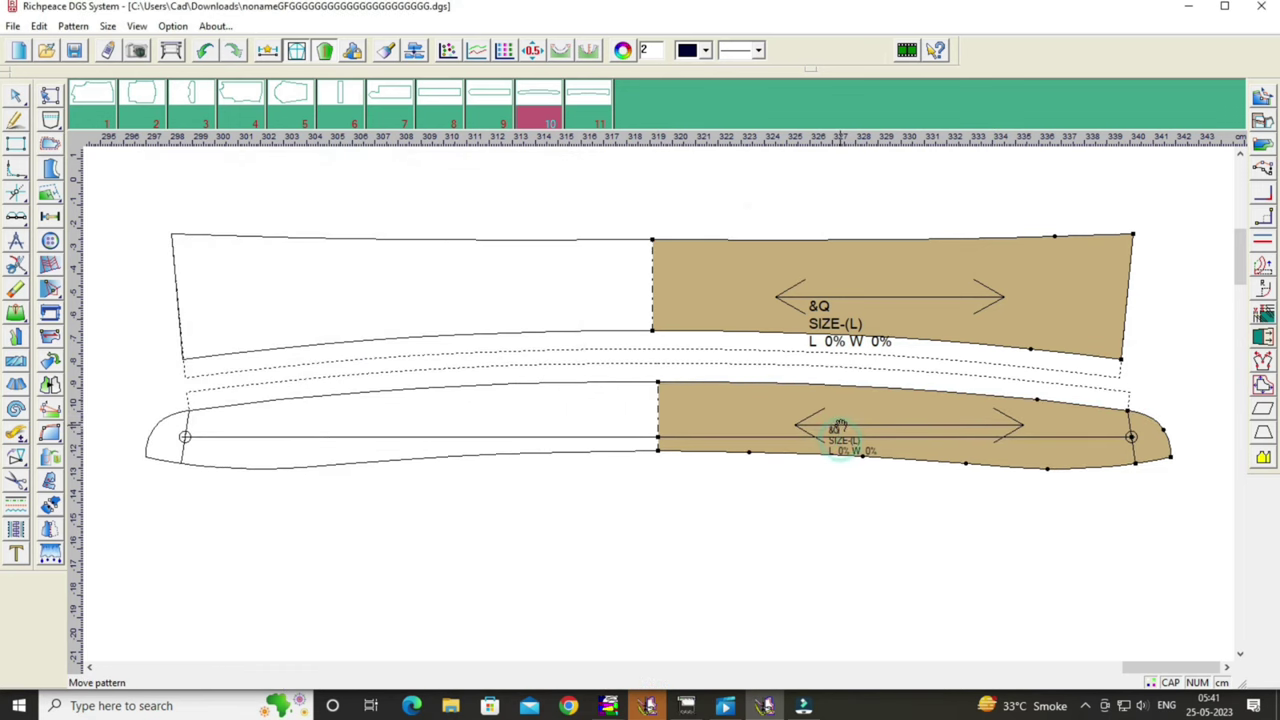
left_click_drag(846, 312, 849, 313)
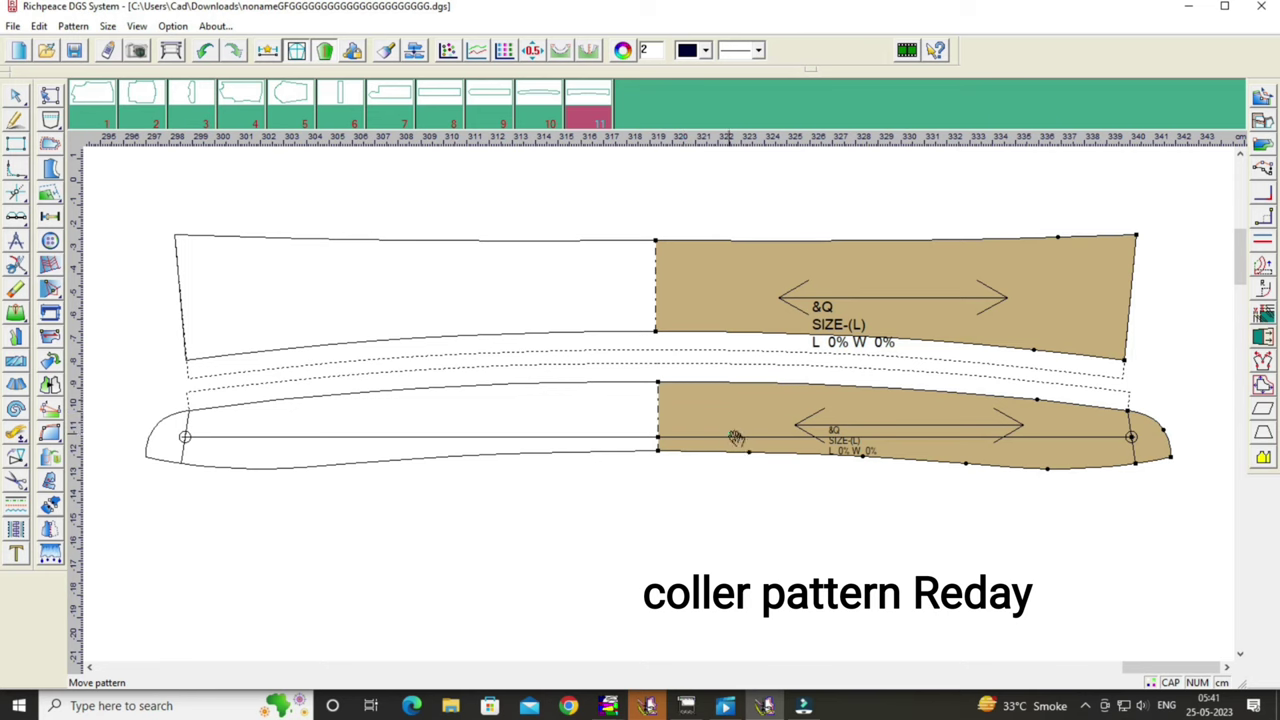
left_click_drag(735, 438, 735, 456)
left_click_drag(756, 312, 760, 316)
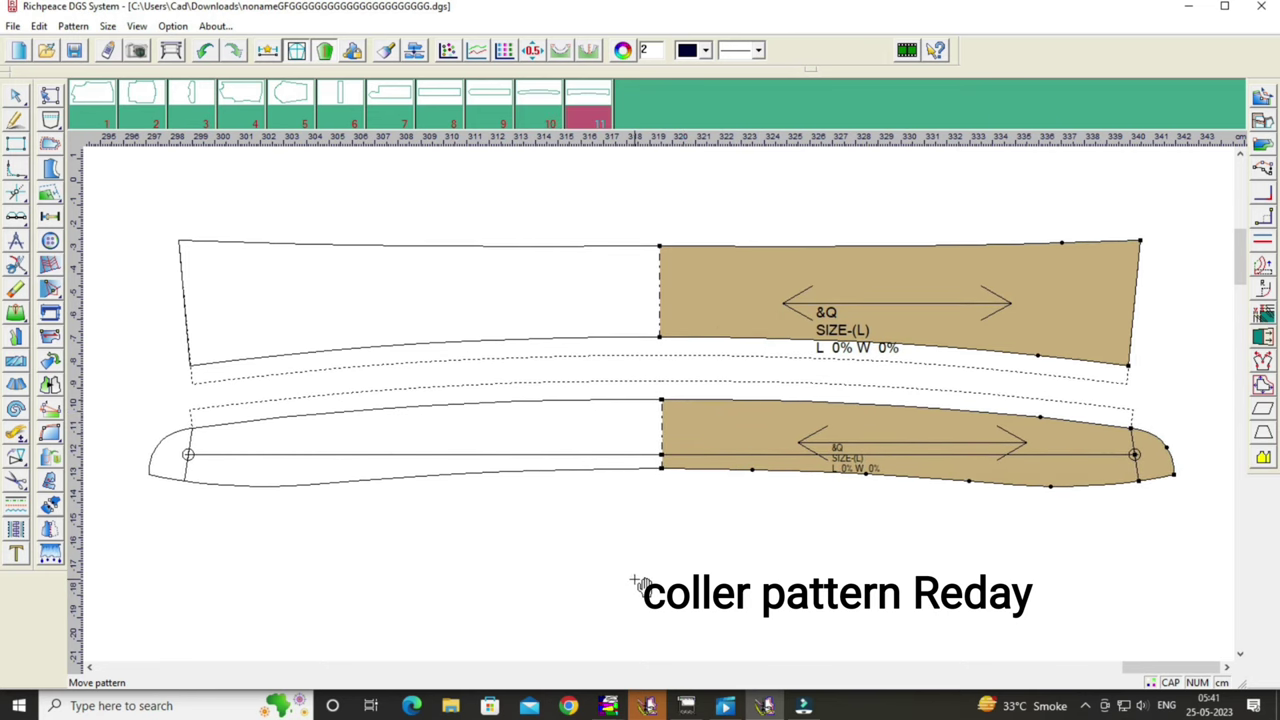
scroll(672, 350, "down", 2)
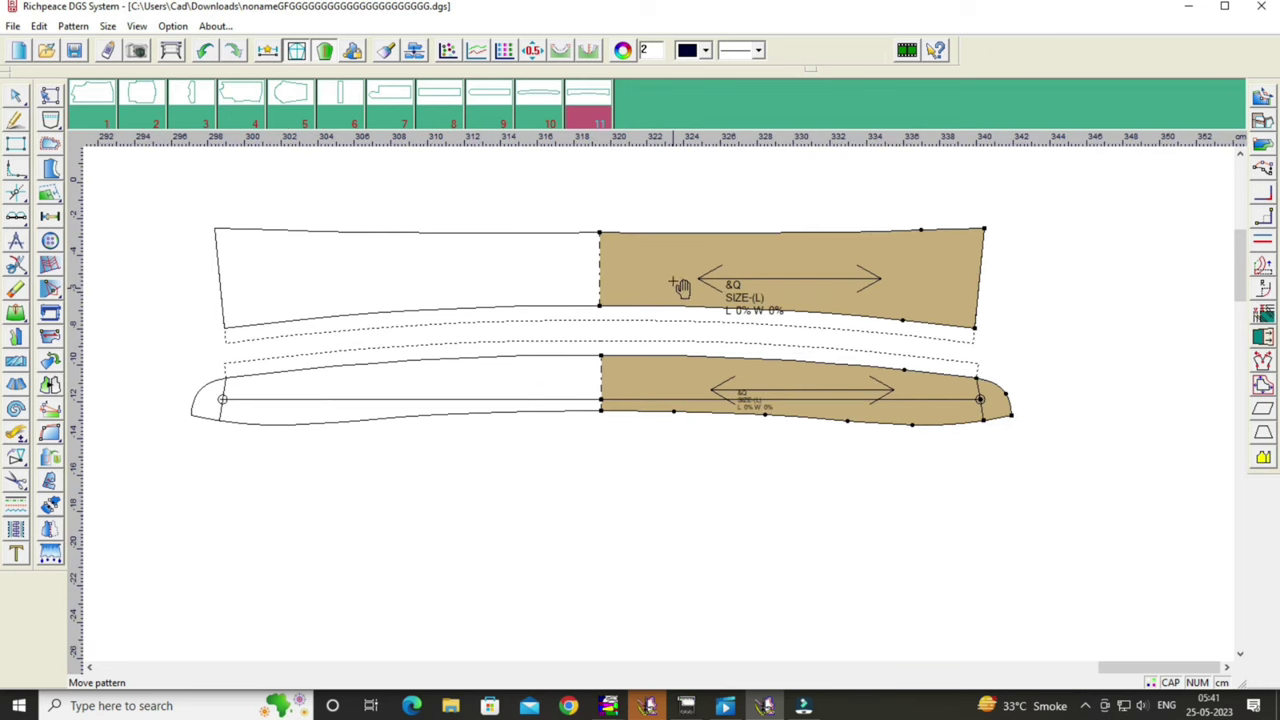
scroll(680, 275, "down", 1)
Nudge the lower collar piece, then select both collar pieces and duplicate them.
left_click_drag(669, 382, 678, 361)
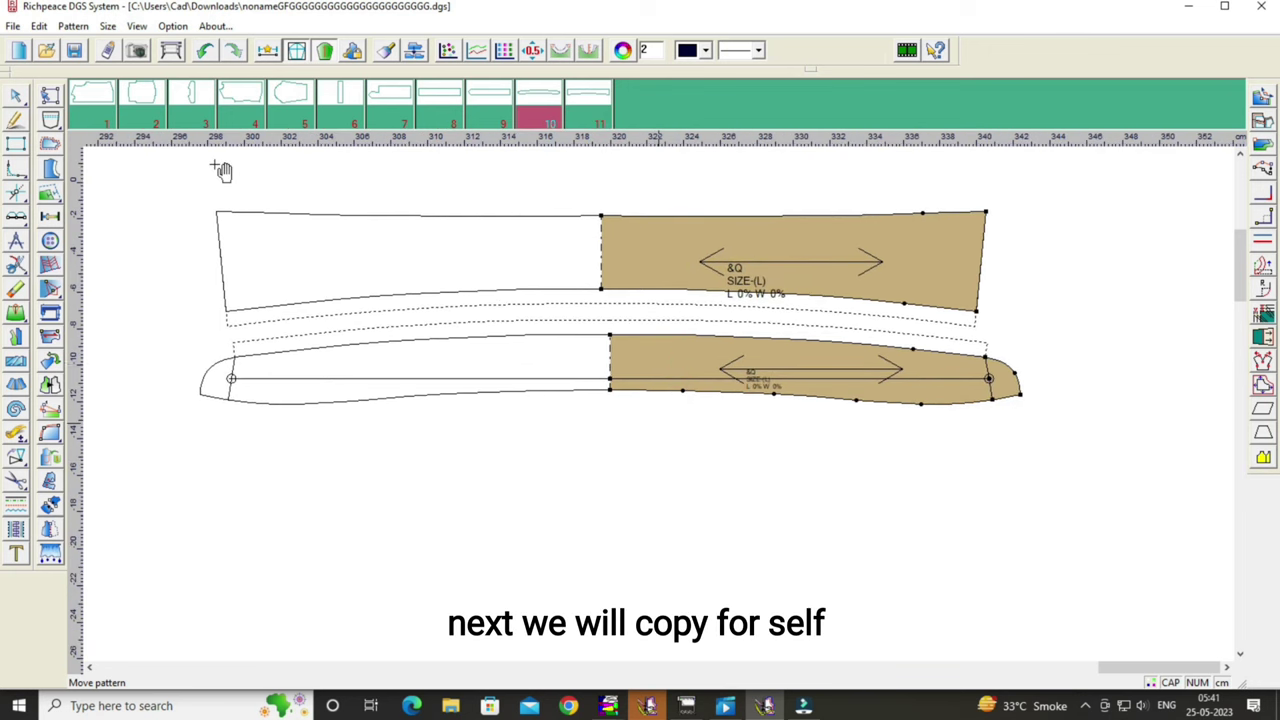
left_click(50, 95)
left_click_drag(604, 178, 1006, 442)
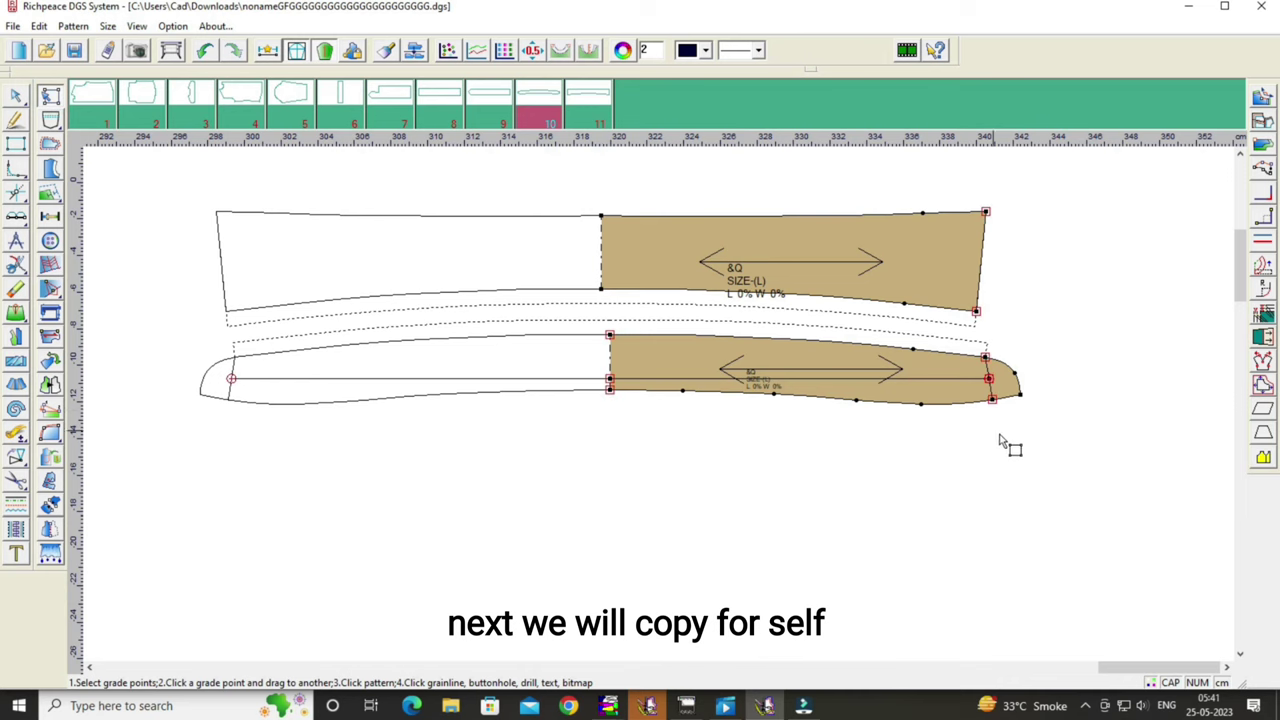
key("ctrl+v")
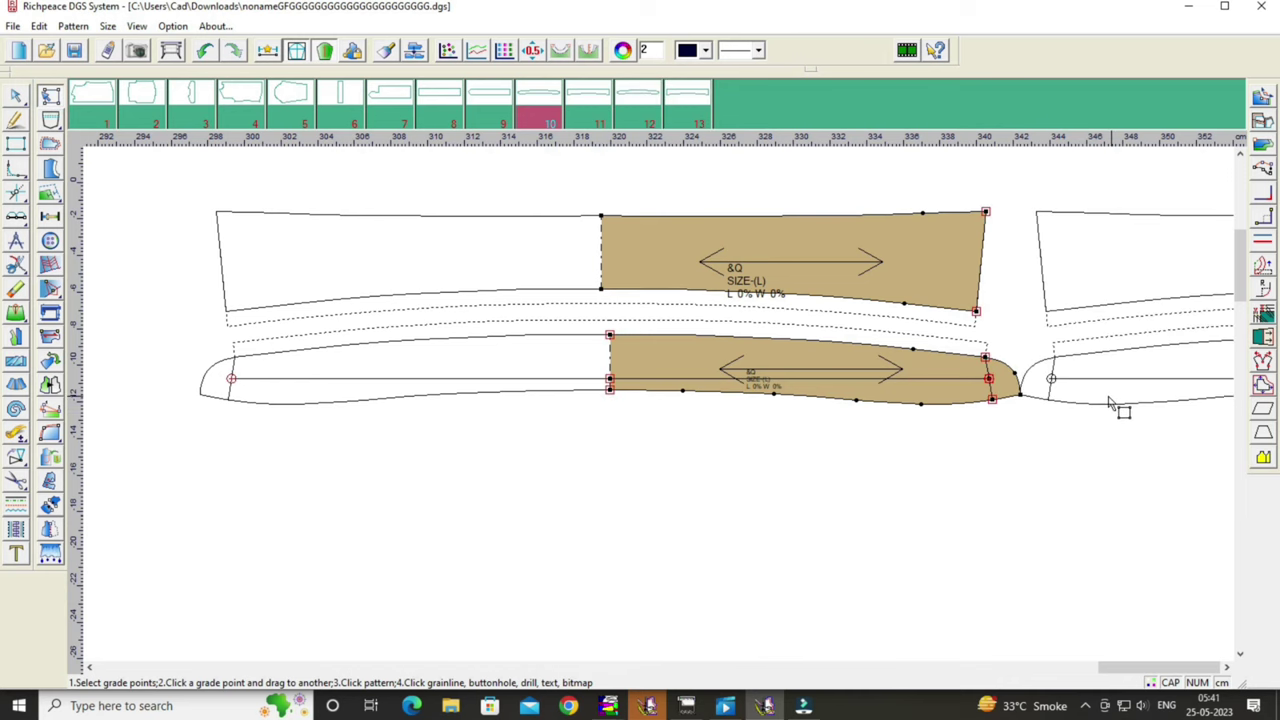
Place the two copied collar pieces in rows below the originals.
right_click(1090, 428)
left_click(1190, 455)
scroll(665, 410, "down", 1)
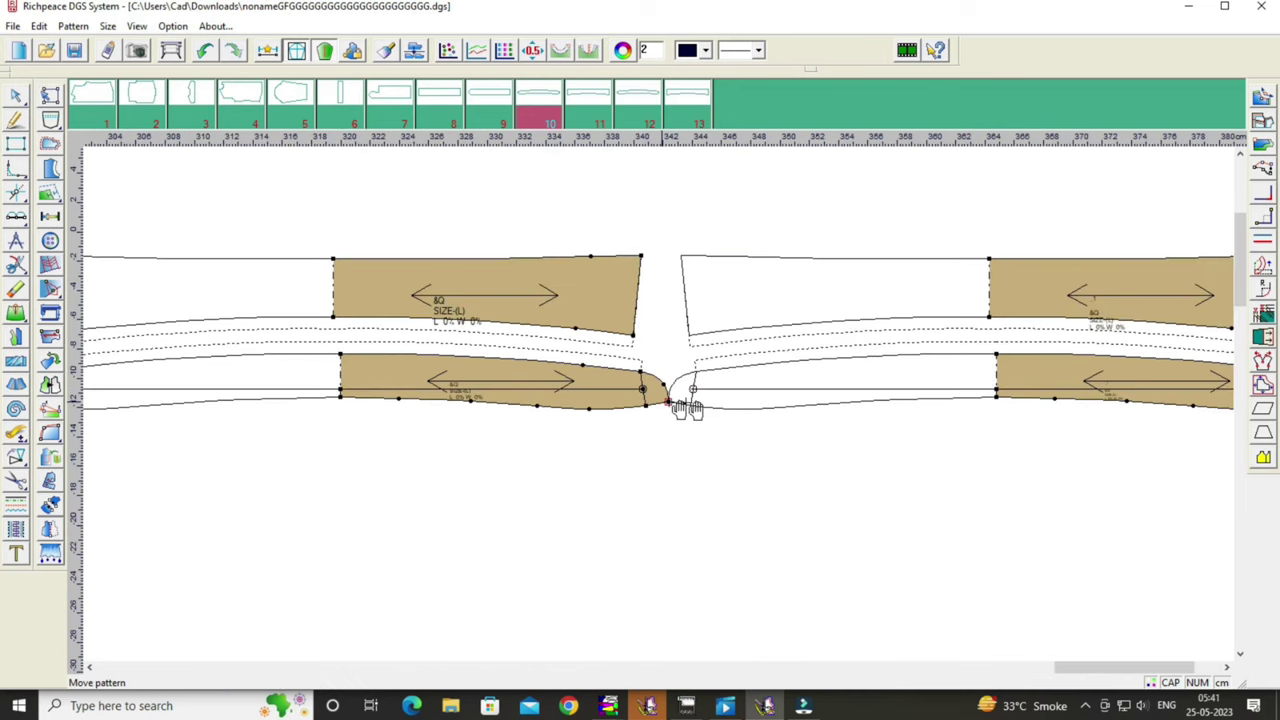
left_click(993, 382)
left_click(380, 486)
scroll(380, 486, "down", 1)
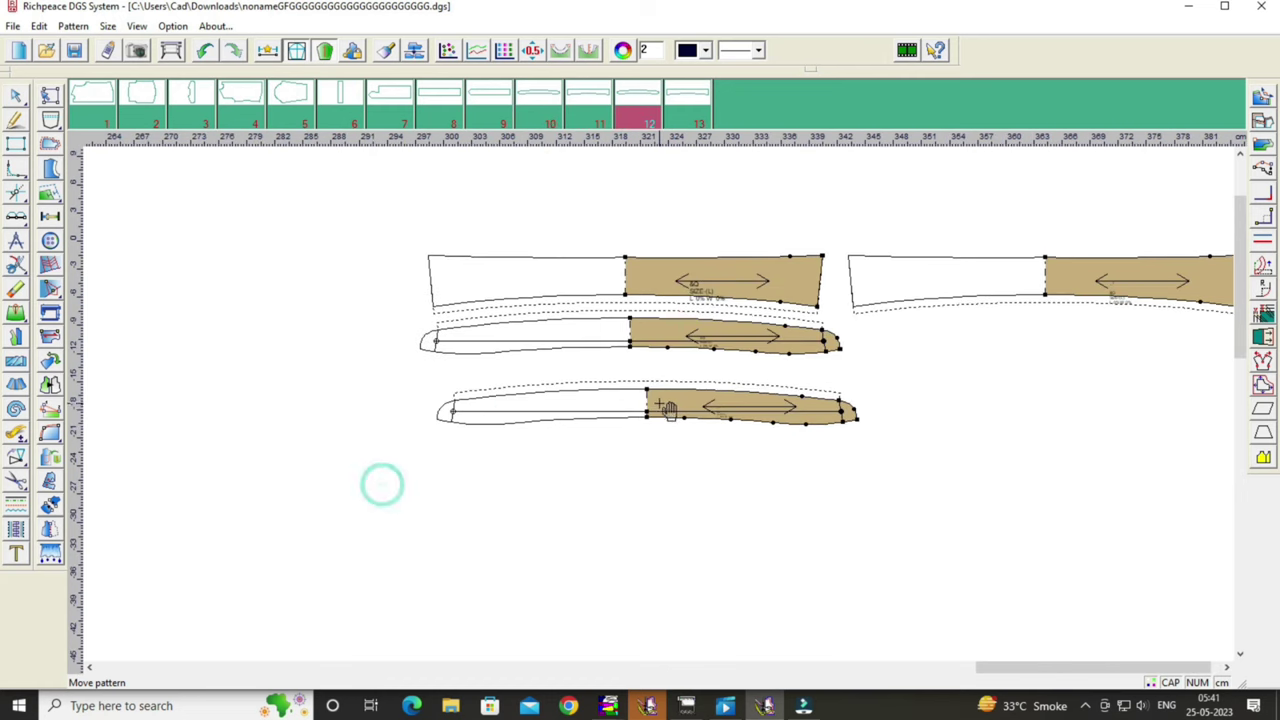
left_click(664, 406)
left_click(678, 488)
left_click(1063, 280)
left_click(651, 398)
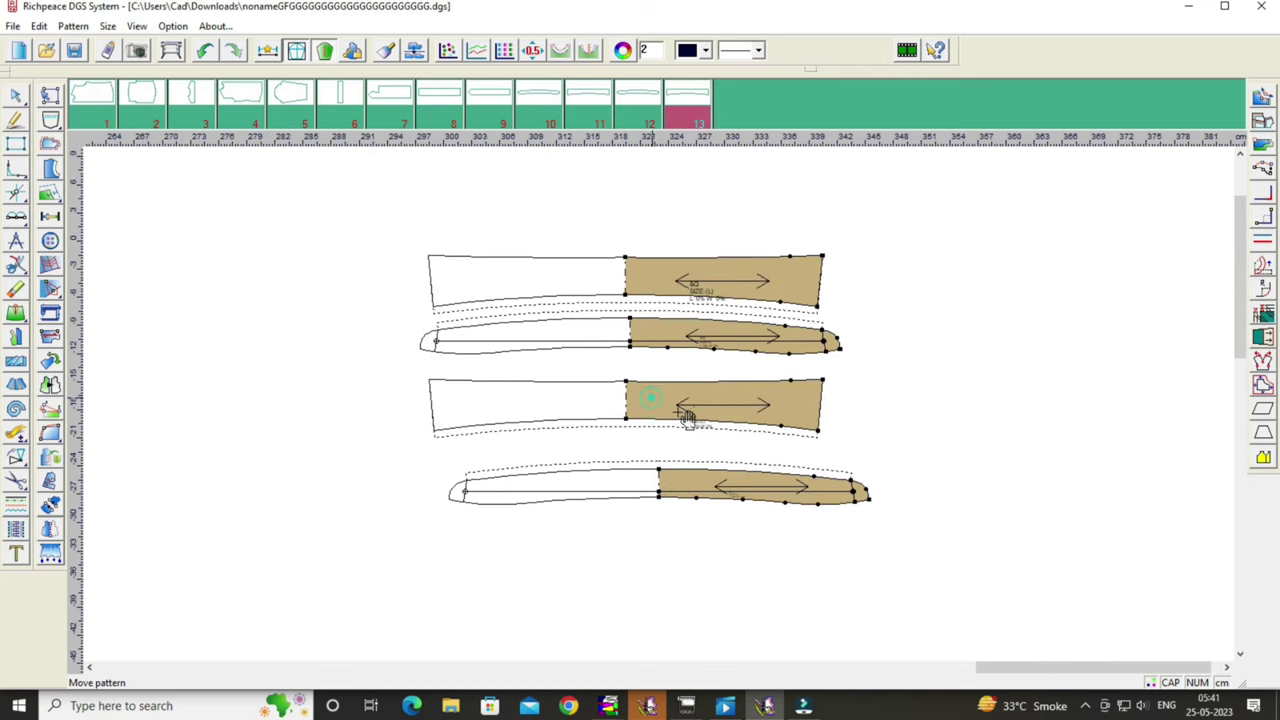
scroll(688, 418, "up", 1)
left_click(723, 509)
left_click(666, 491)
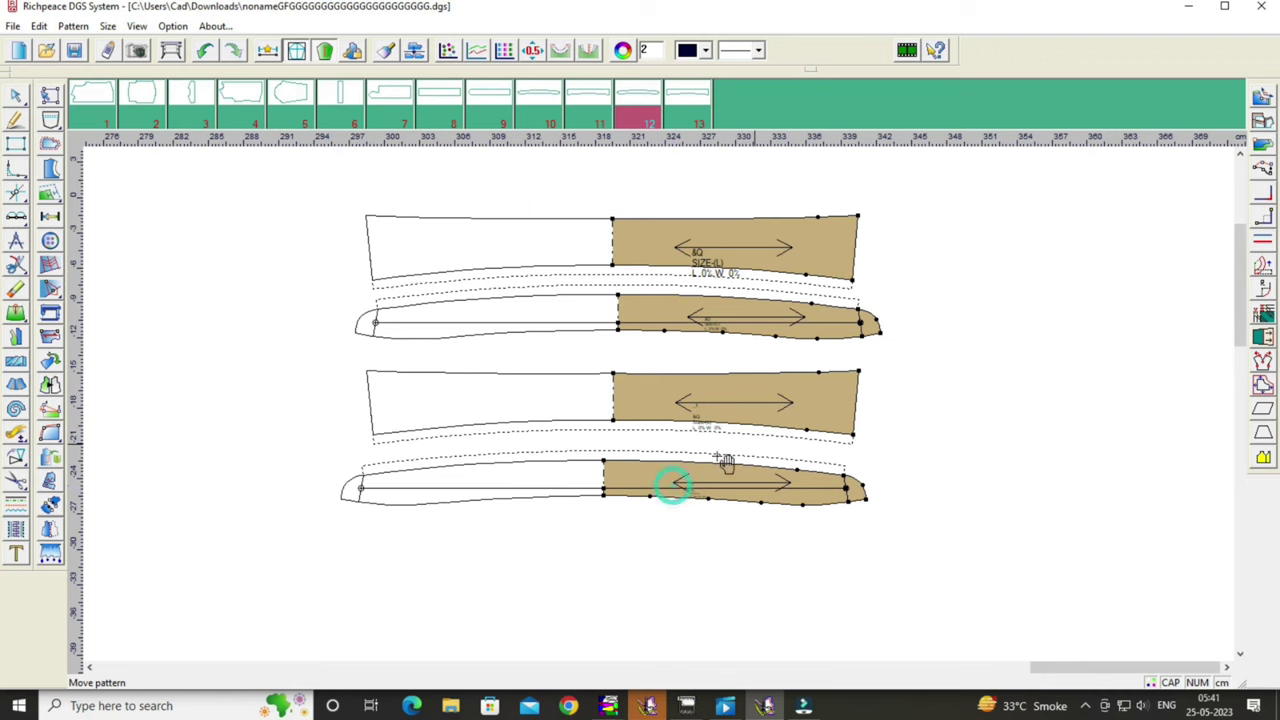
Give the third and fourth collar pieces a seam allowance of 1 all round.
left_click(50, 143)
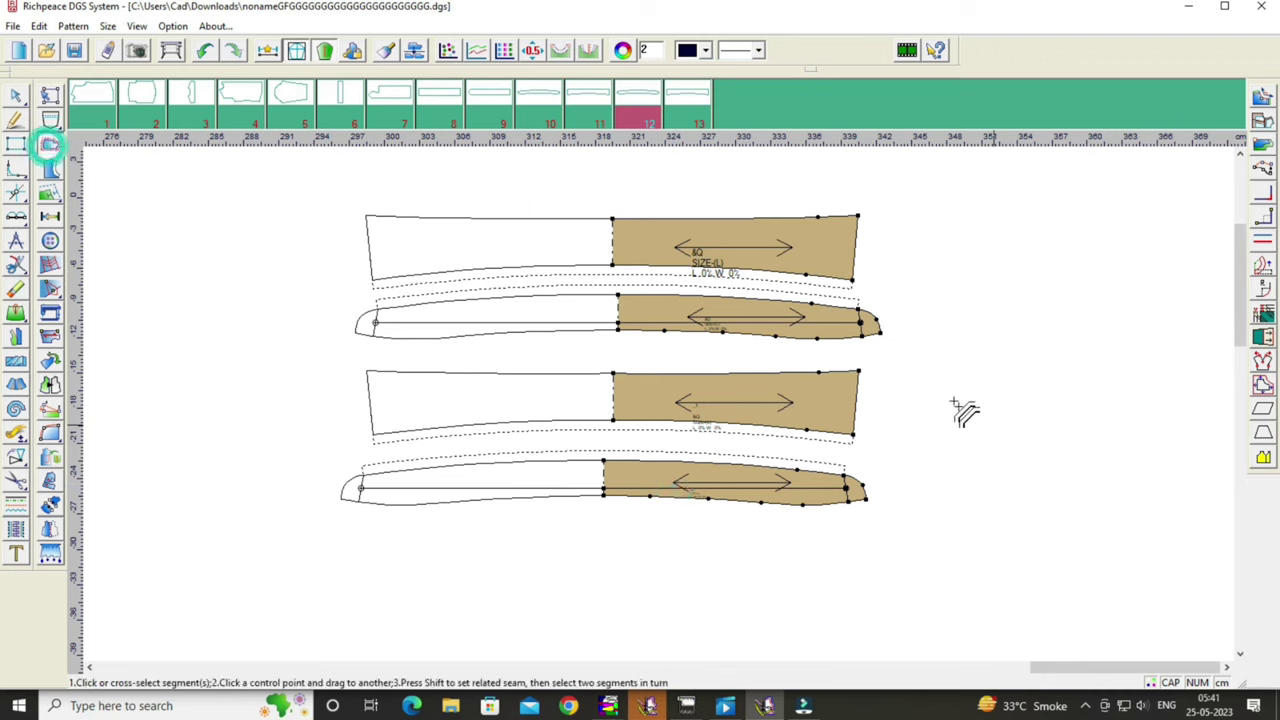
left_click(860, 372)
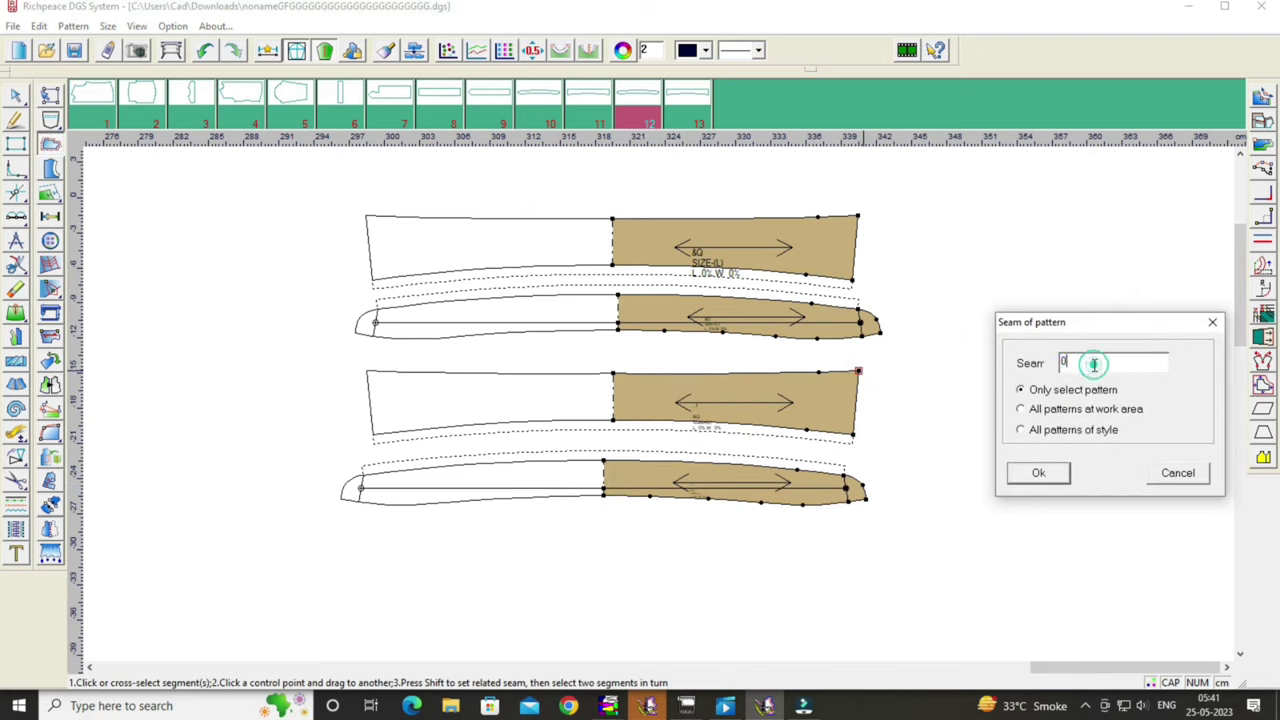
key("BackSpace")
left_click(1036, 473)
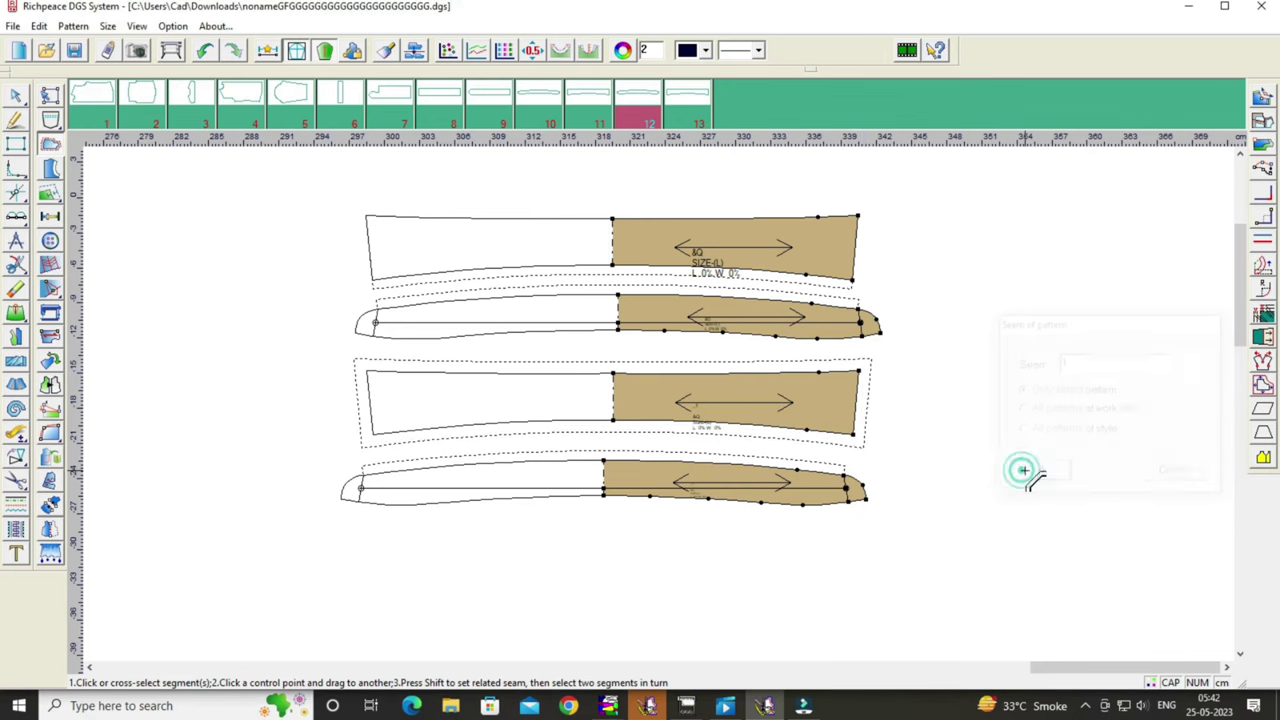
left_click(868, 503)
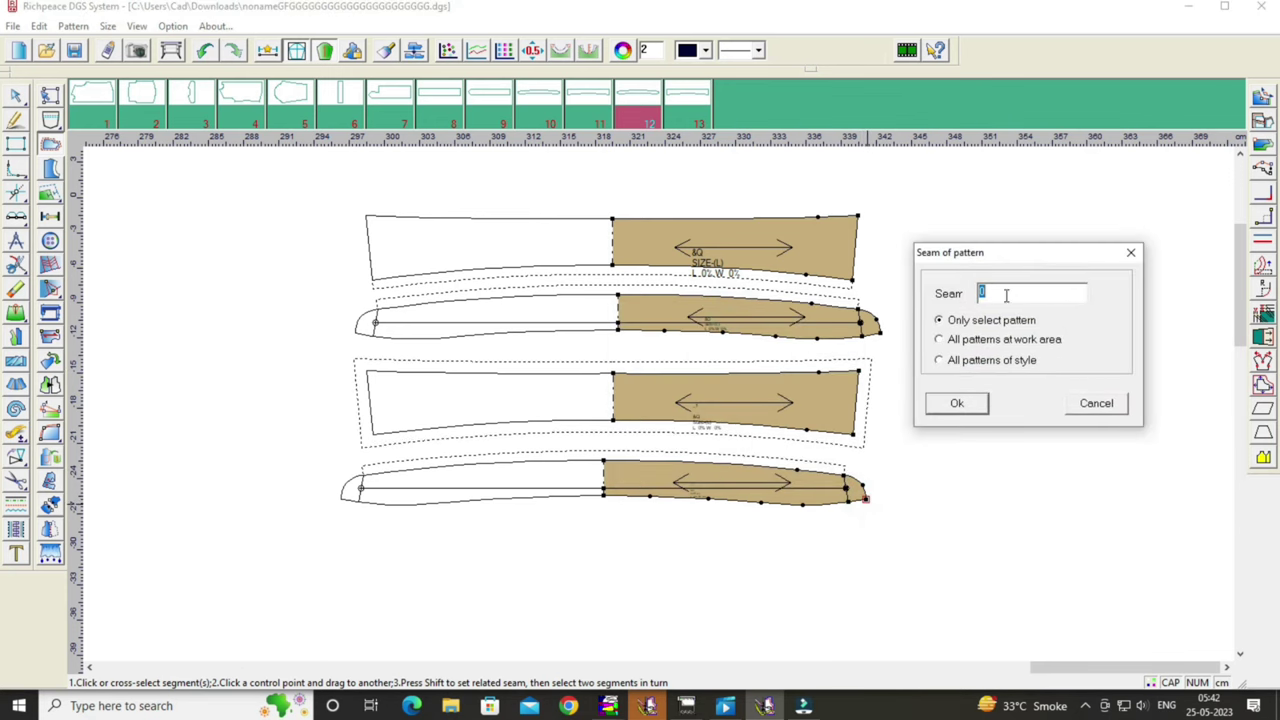
left_click(1005, 292)
type("1")
left_click(957, 403)
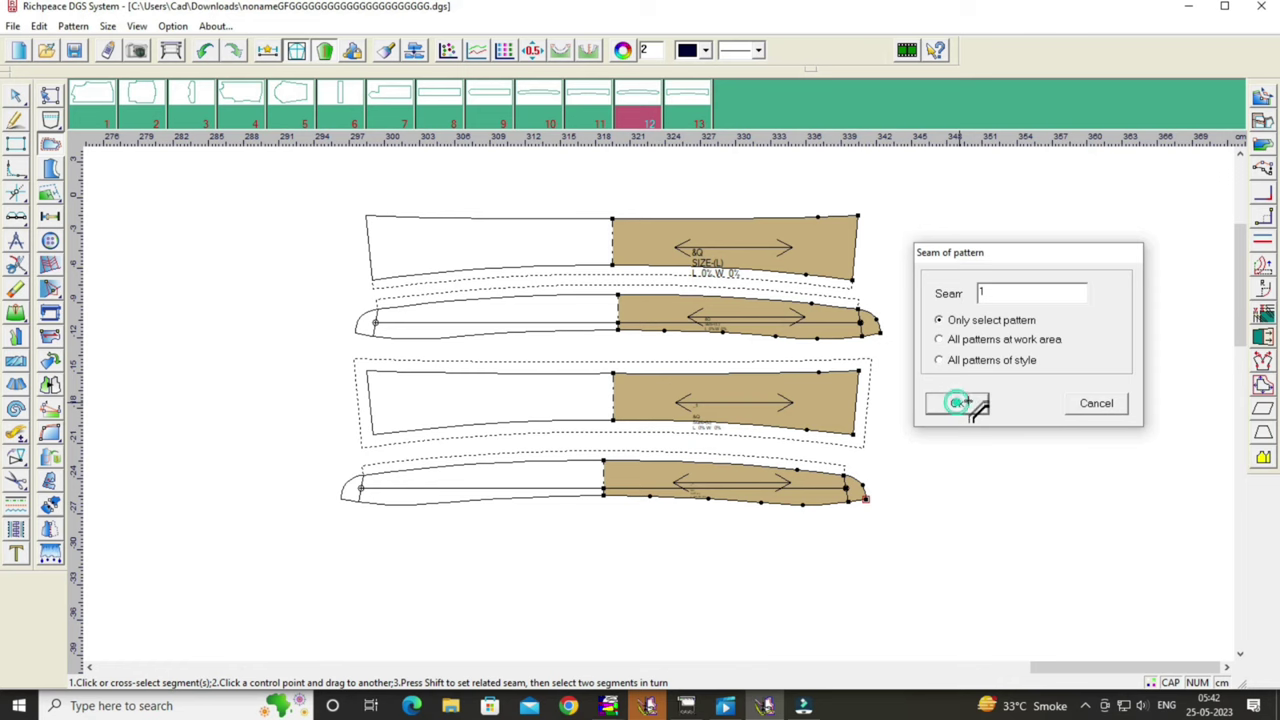
Restack all four collar pieces closer together with even spacing.
right_click(1065, 372)
left_click(1149, 356)
left_click_drag(727, 477, 737, 491)
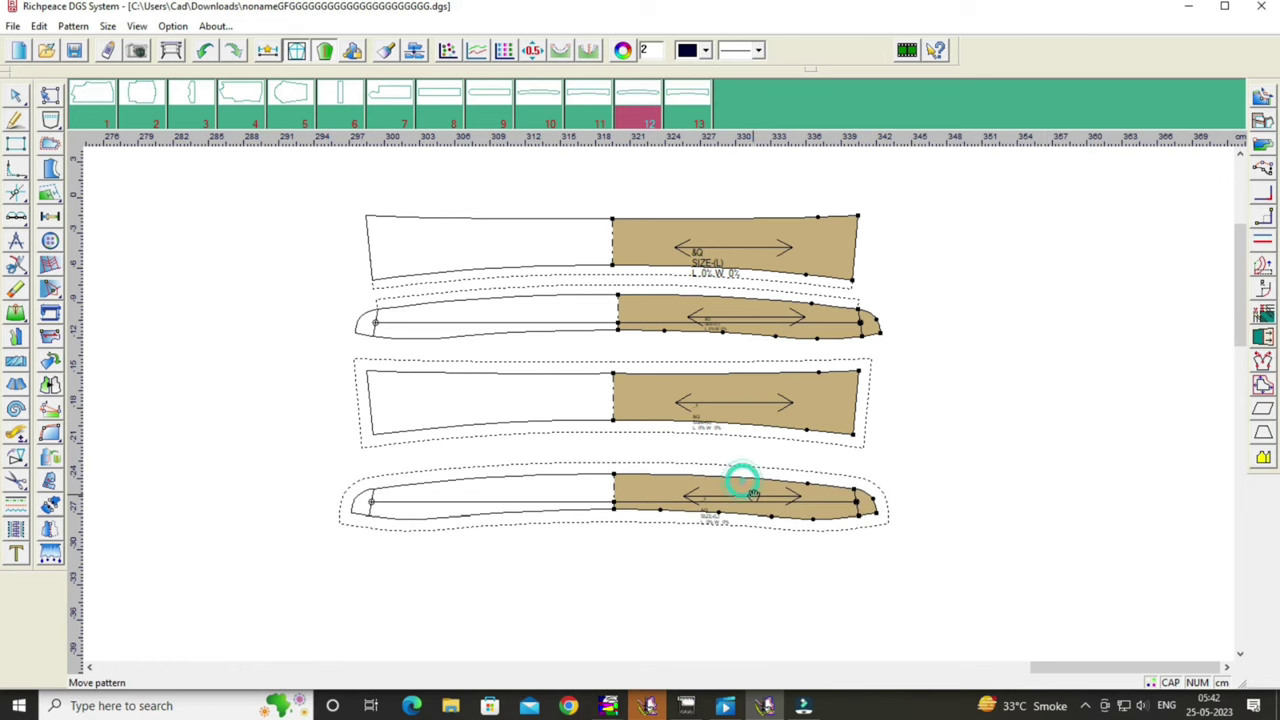
left_click_drag(732, 408, 737, 441)
left_click_drag(735, 325, 741, 360)
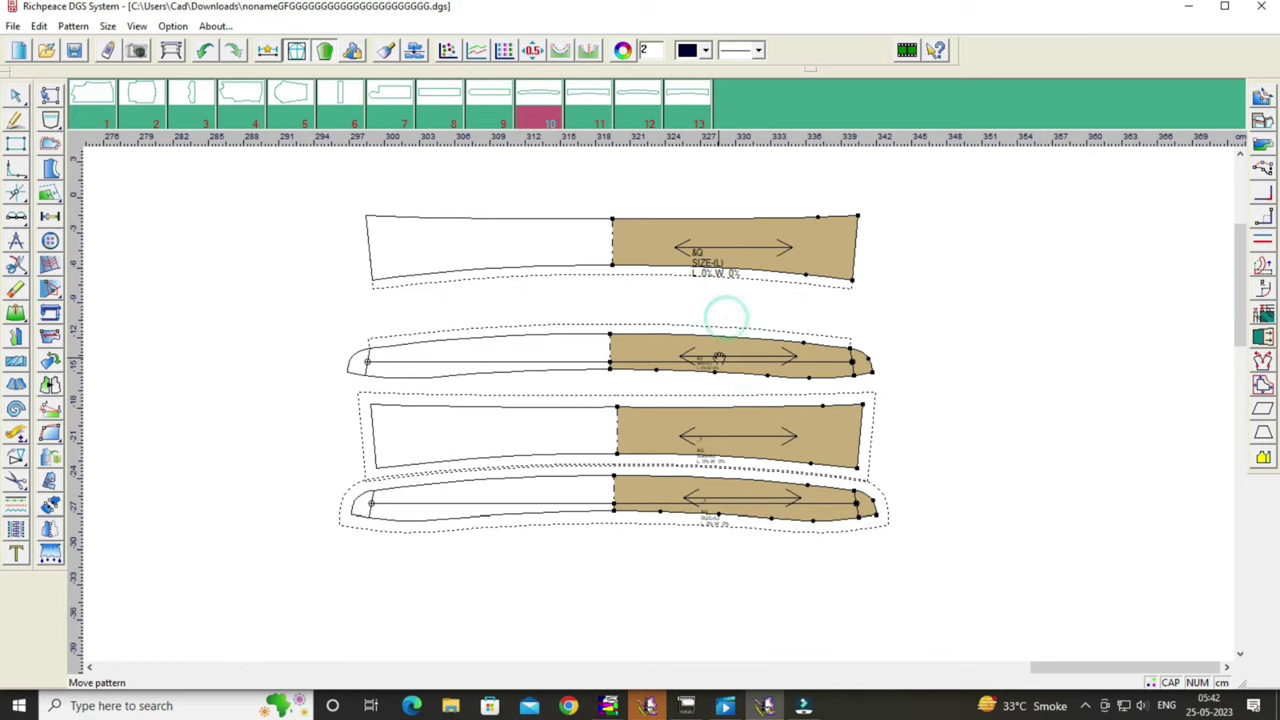
left_click_drag(716, 256, 723, 277)
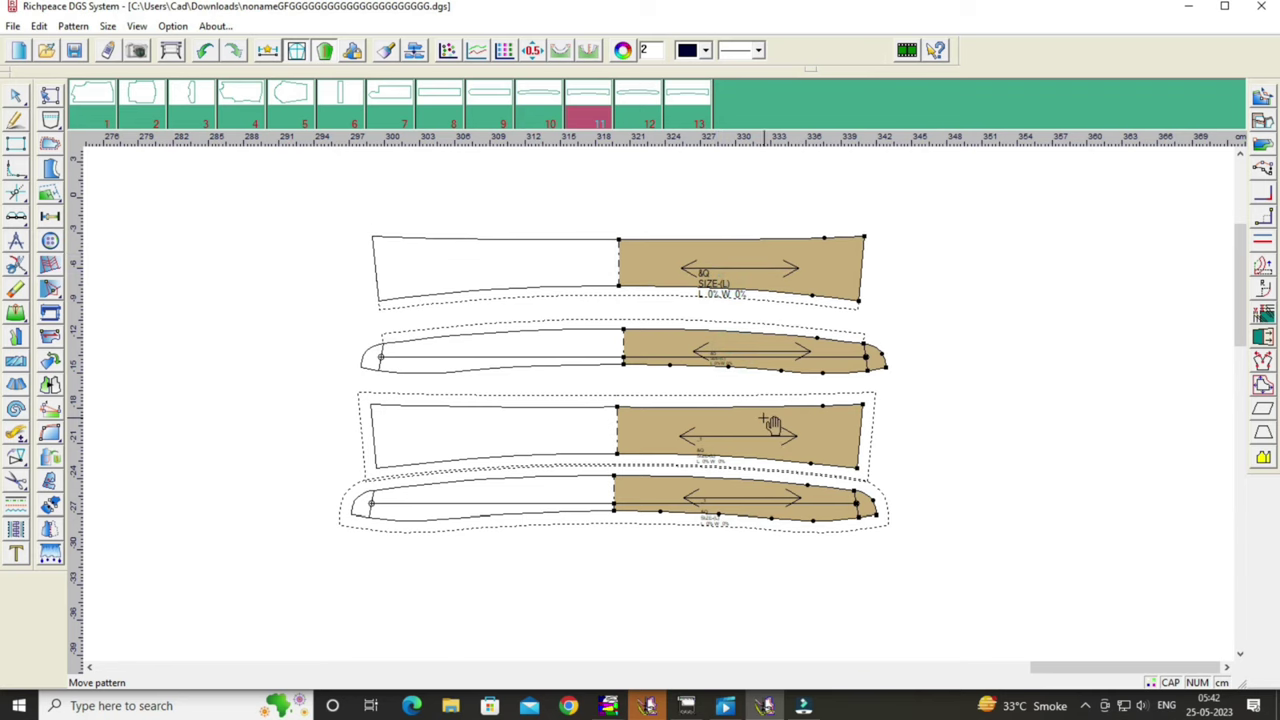
Move the top collar strip below the large pattern pieces.
scroll(663, 414, "down", 2)
scroll(665, 412, "down", 1)
scroll(665, 412, "up", 1)
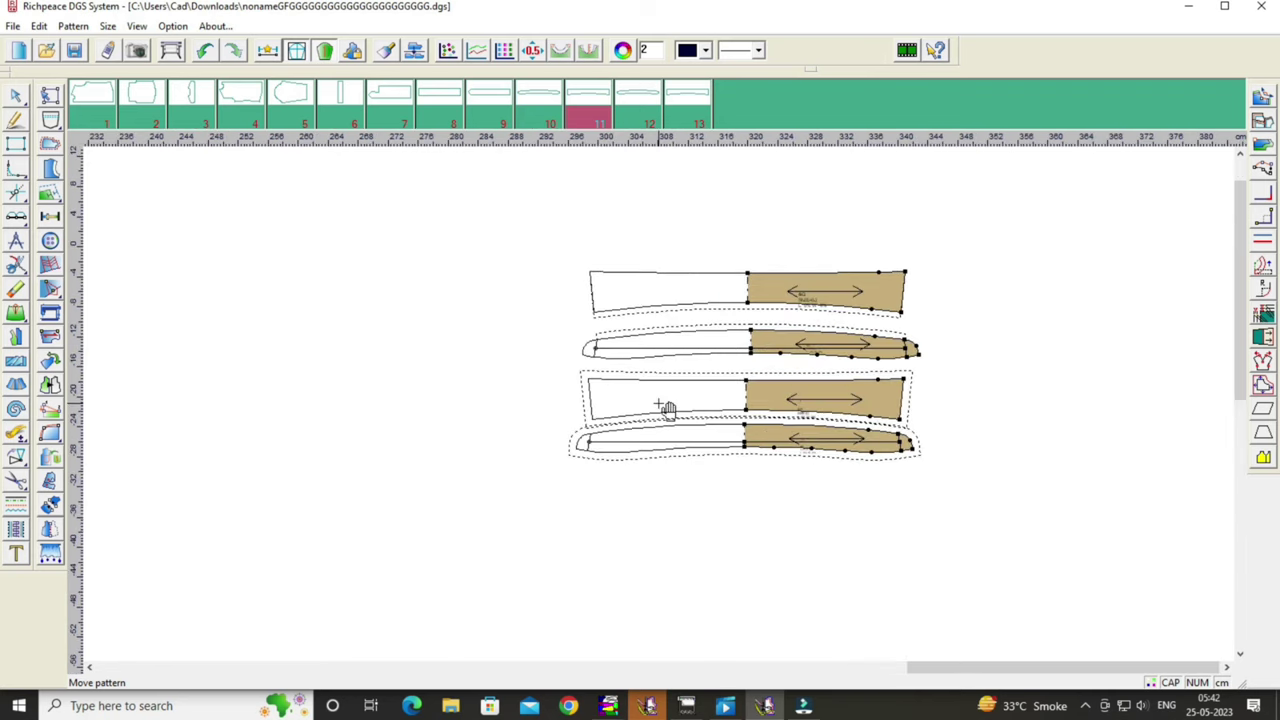
scroll(668, 412, "down", 1)
scroll(667, 411, "down", 1)
left_click(700, 357)
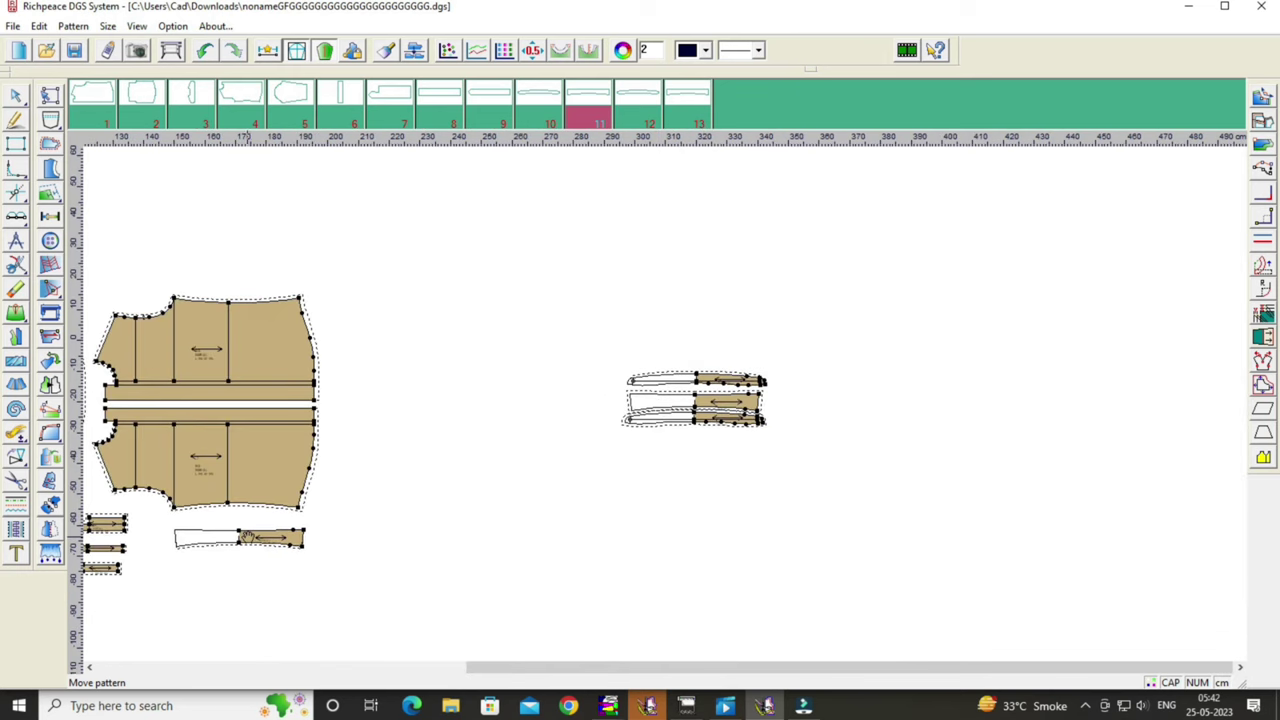
left_click(248, 537)
key("Left")
key("Left")
key("Left")
key("Left")
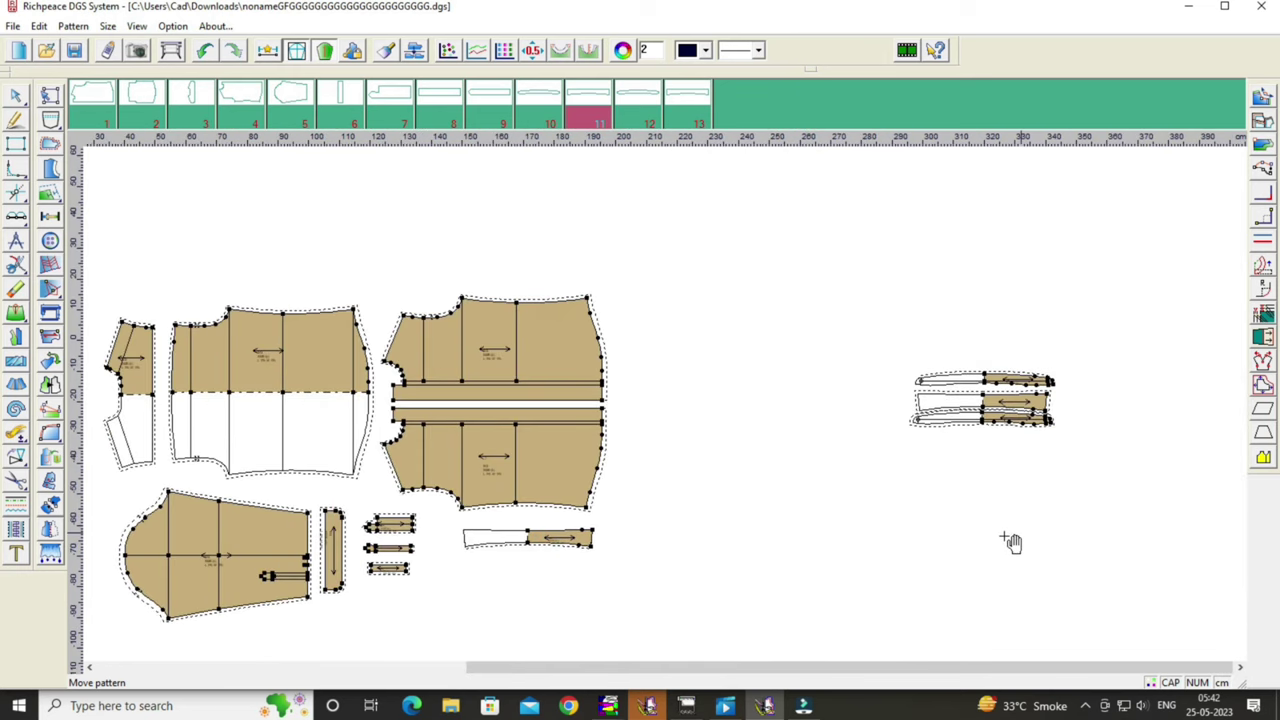
key("Left")
Line up the remaining strips, including the duplicated one, under the lower-centre strip.
left_click(1094, 380)
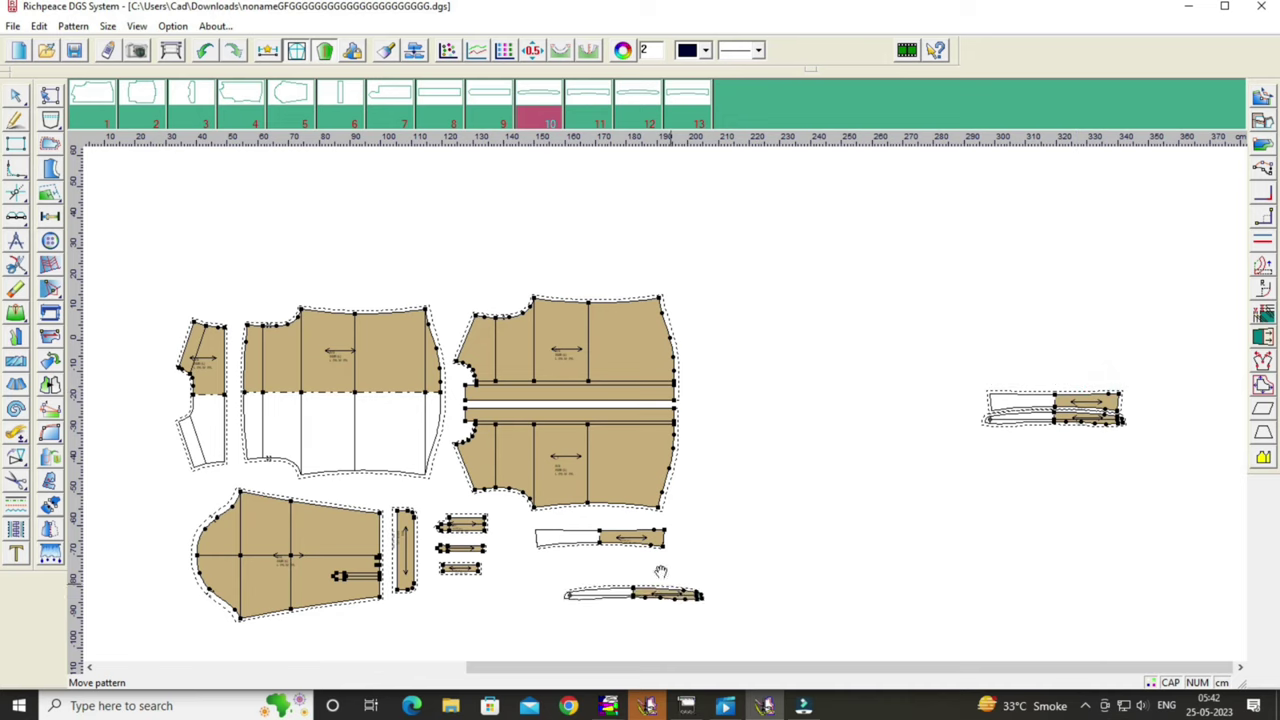
left_click(624, 560)
left_click(640, 562)
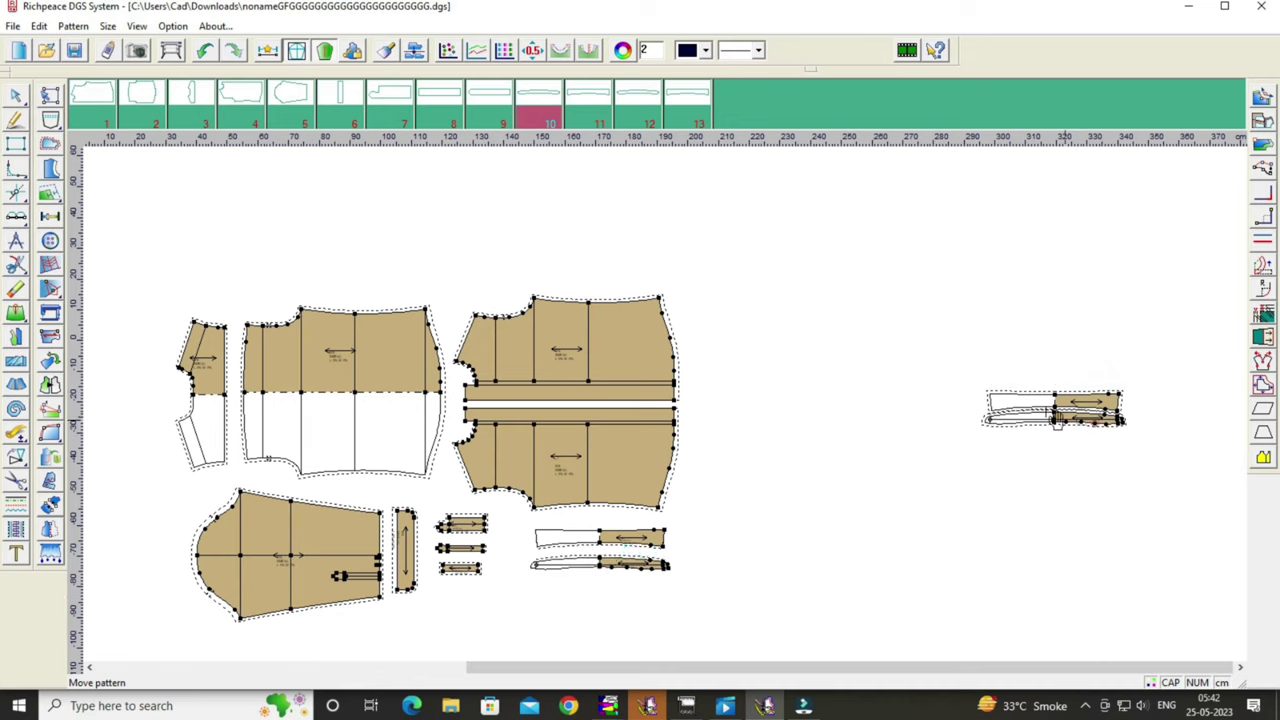
left_click(1052, 400)
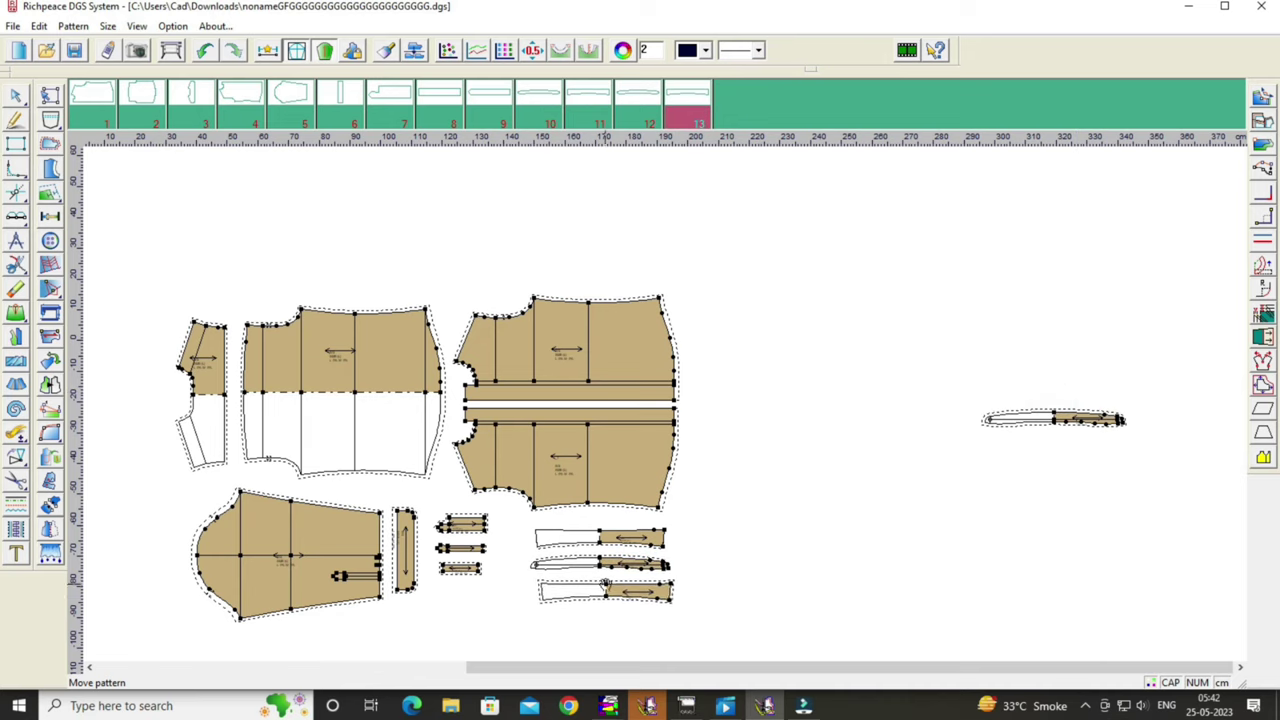
left_click(604, 587)
left_click(1088, 415)
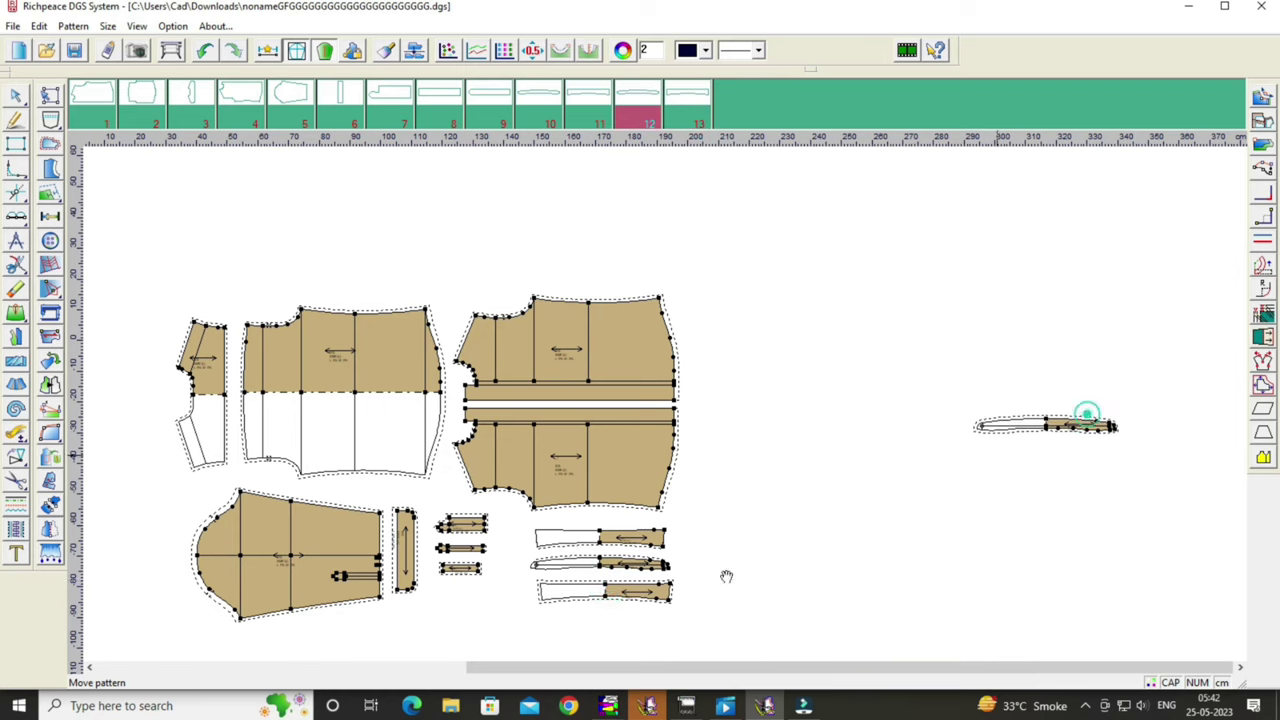
left_click(634, 610)
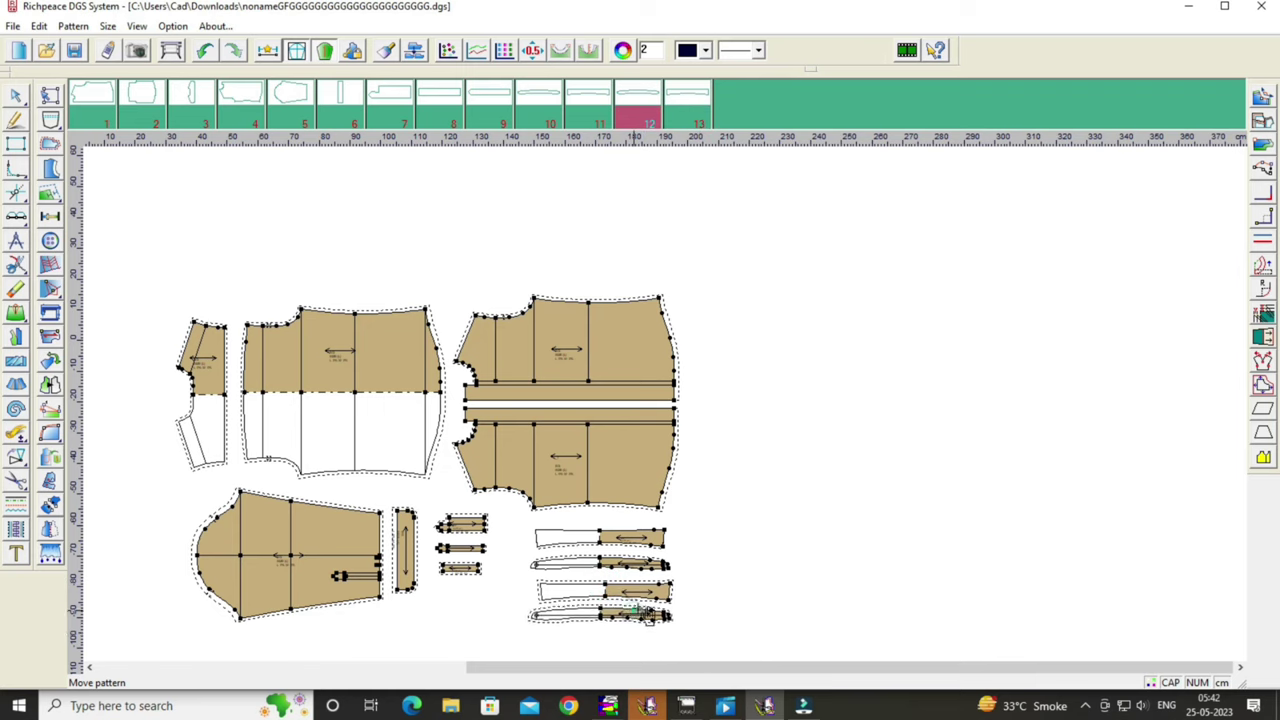
Pan and zoom around the layout to review all 13 pieces with their seam allowances.
scroll(705, 530, "down", 1)
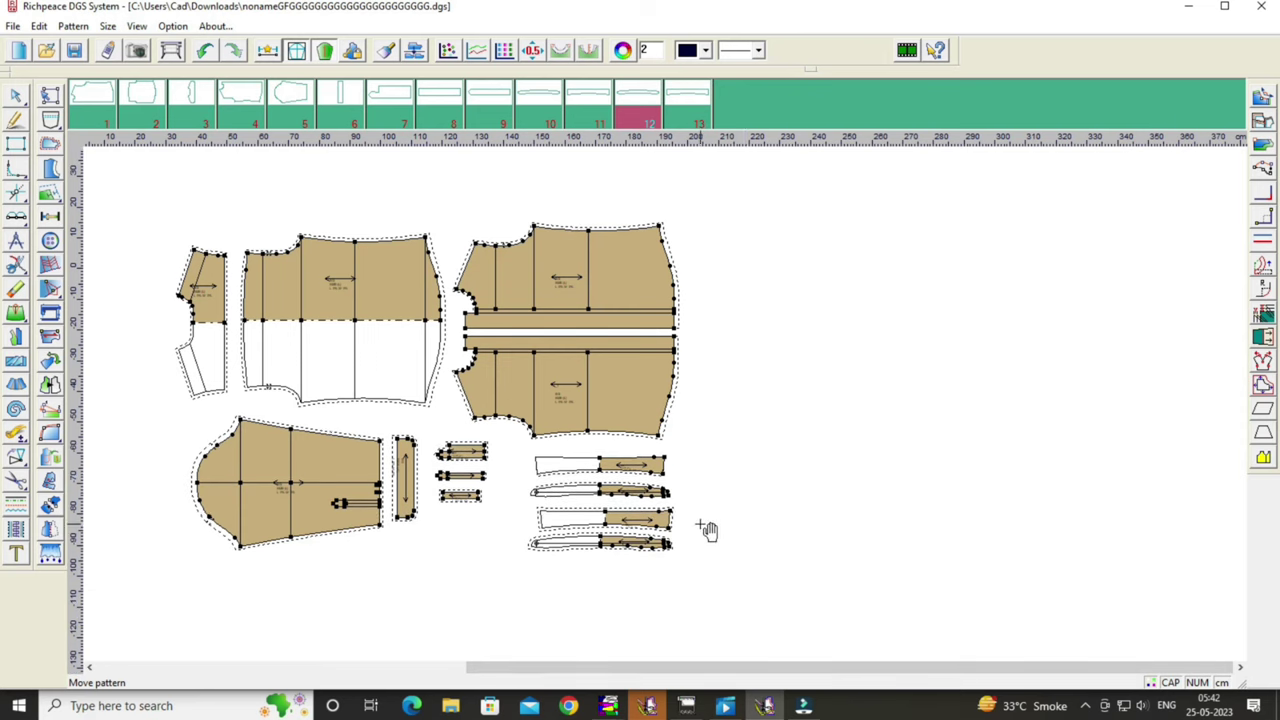
scroll(705, 530, "left", 1)
scroll(705, 530, "left", 1)
scroll(735, 518, "up", 1, "ctrl")
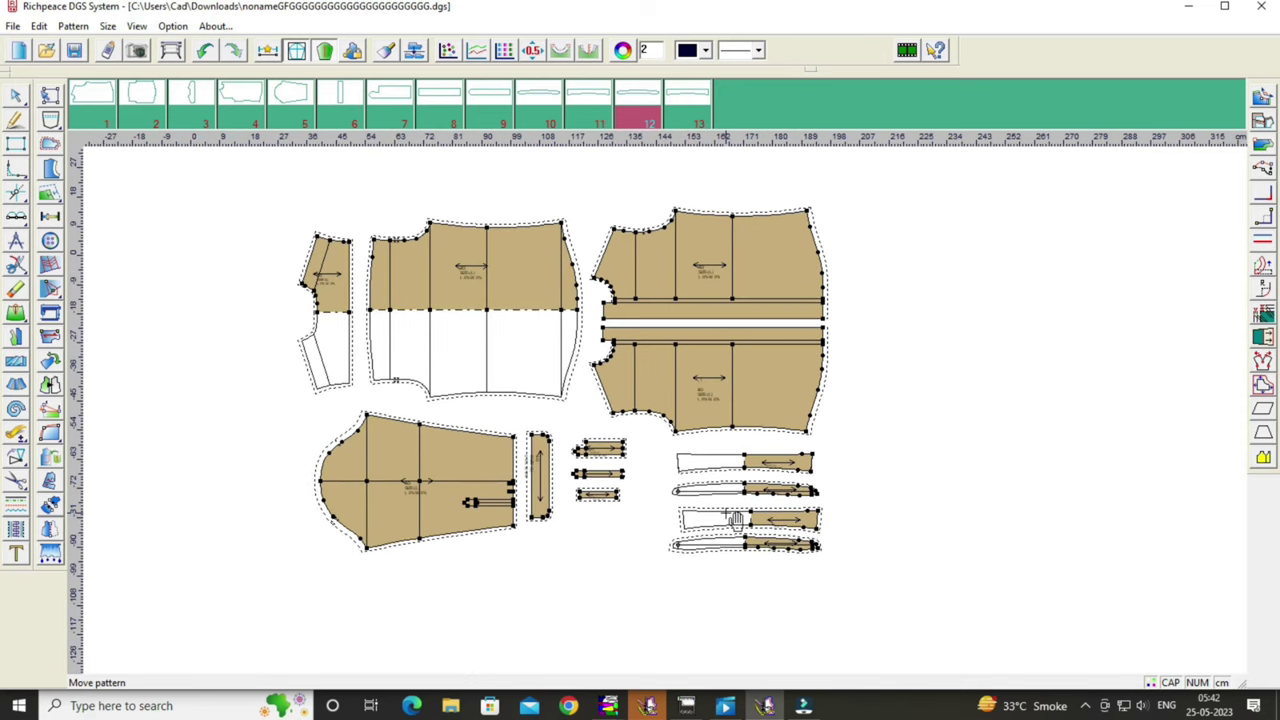
scroll(735, 518, "left", 1)
scroll(735, 518, "up", 1, "ctrl")
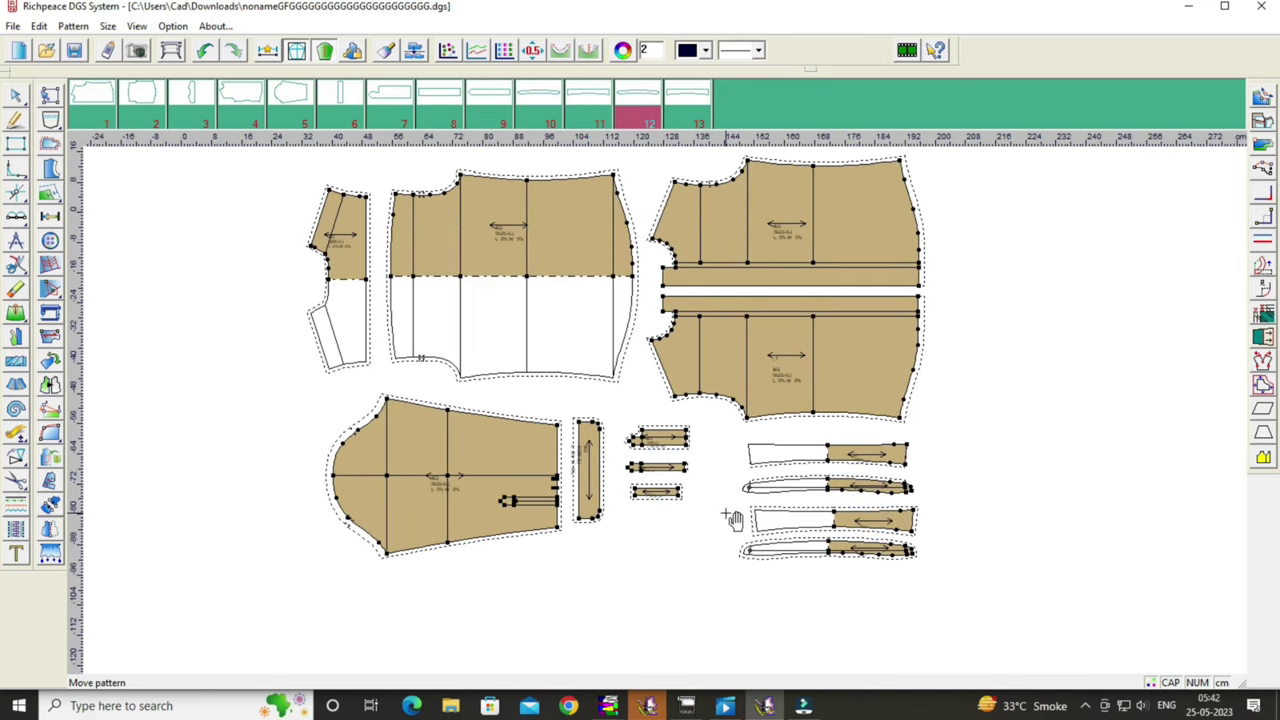
scroll(728, 528, "down", 1, "ctrl")
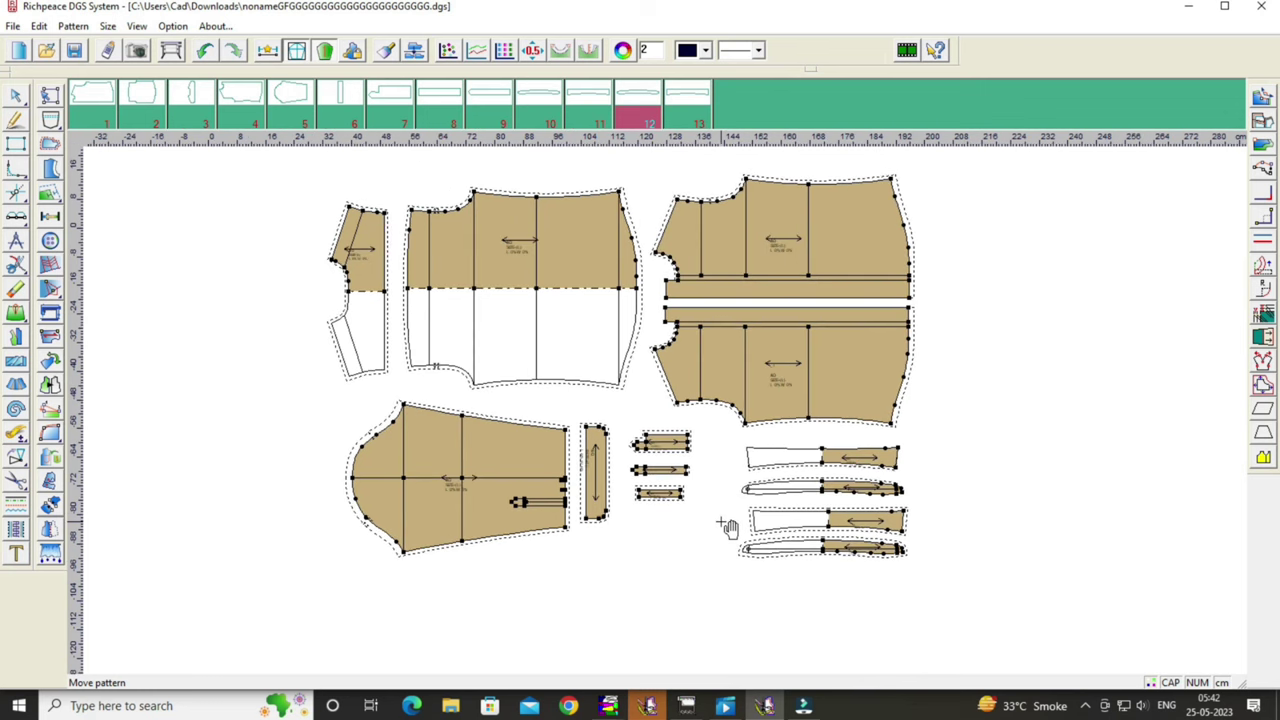
scroll(728, 528, "left", 1)
scroll(728, 527, "right", 1)
scroll(728, 527, "up", 1, "ctrl")
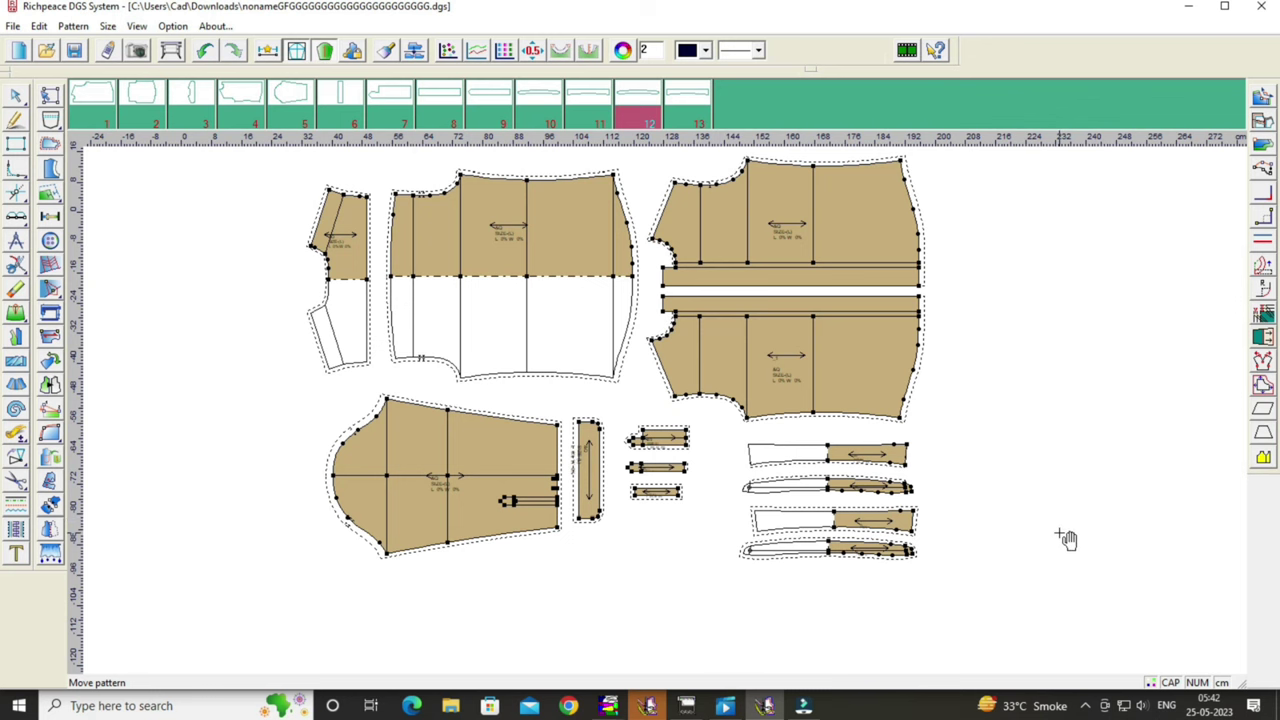
scroll(1066, 540, "down", 1, "ctrl")
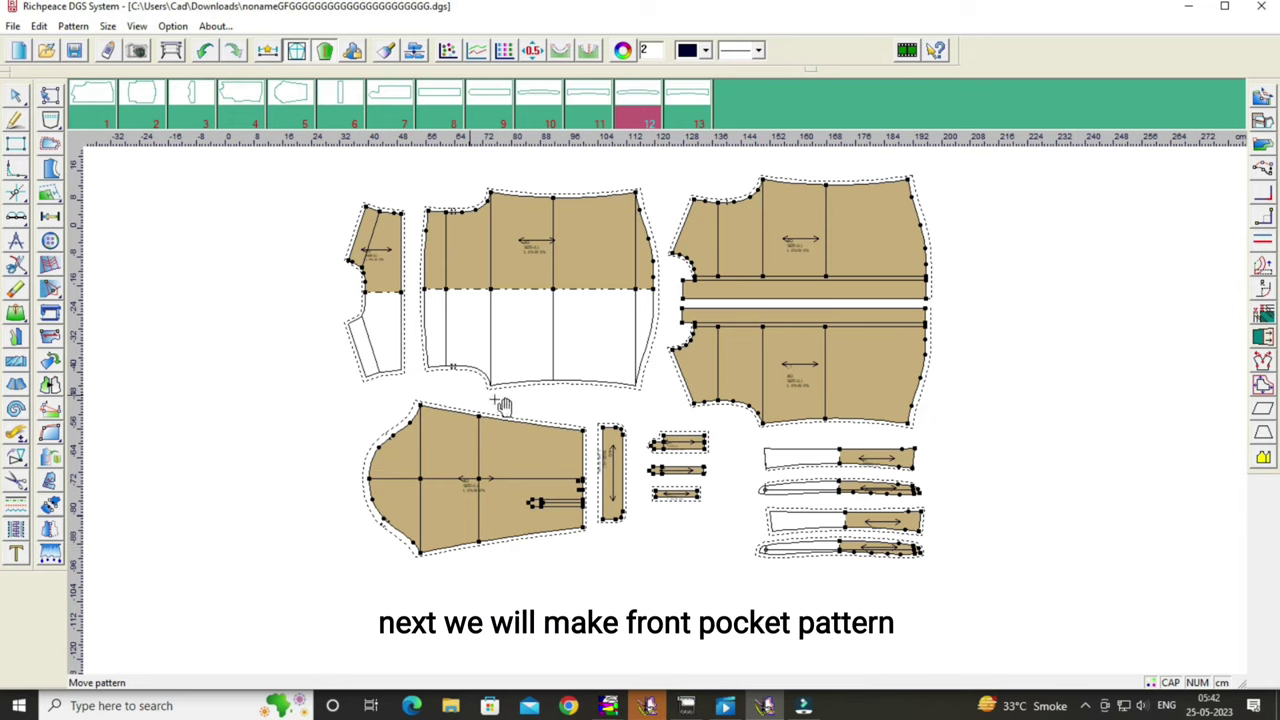
Select the drawing tool and pan to empty canvas beside the front piece.
left_click(15, 119)
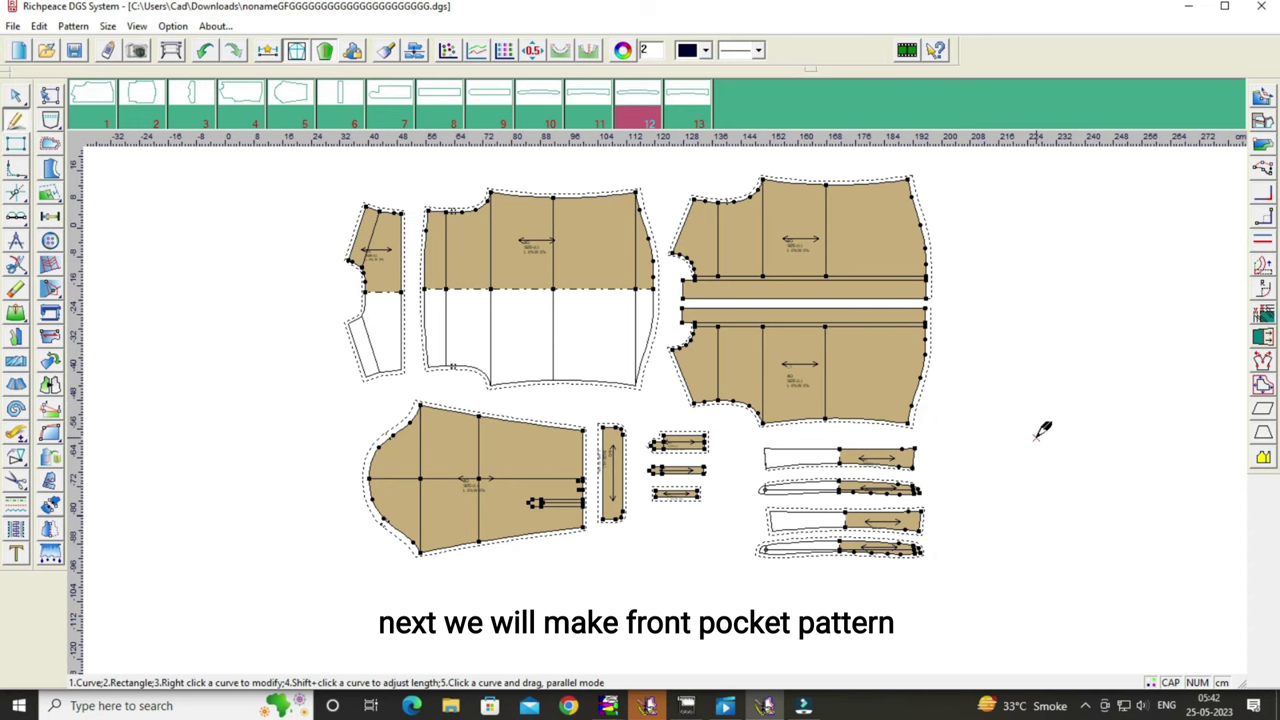
key("Right")
key("Right")
key("Right")
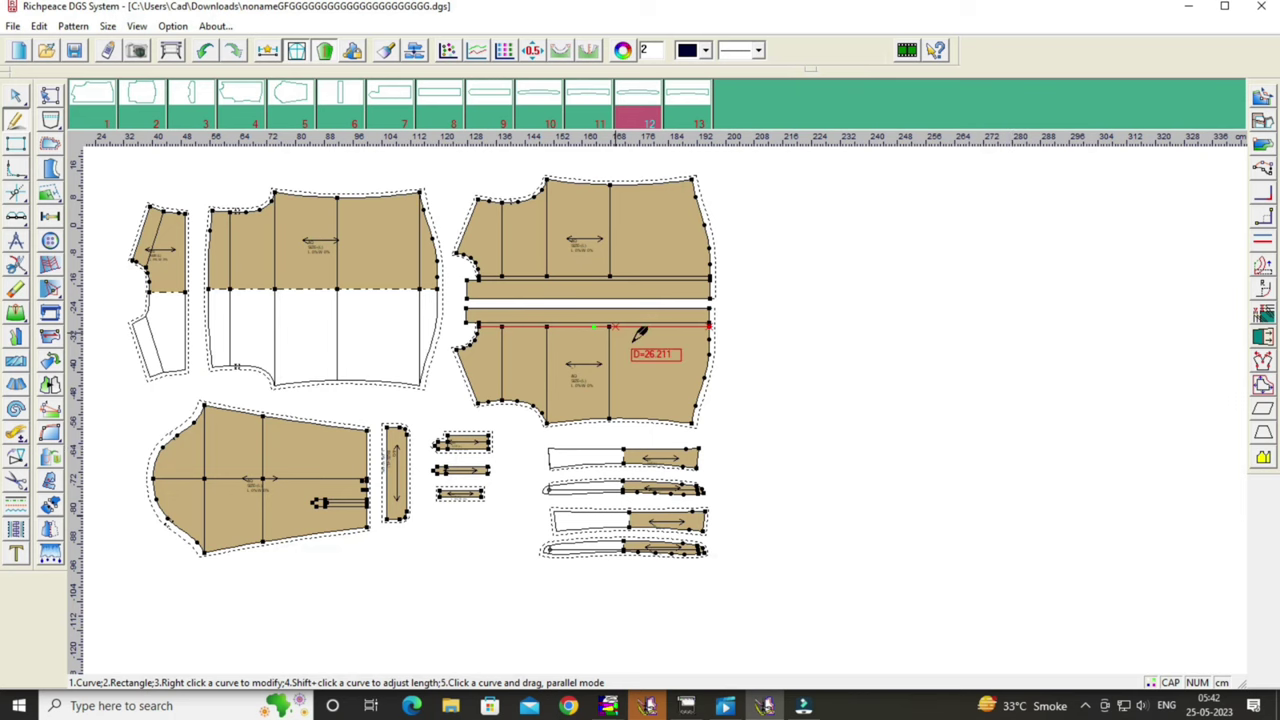
scroll(640, 335, "up", 1)
scroll(640, 335, "down", 1)
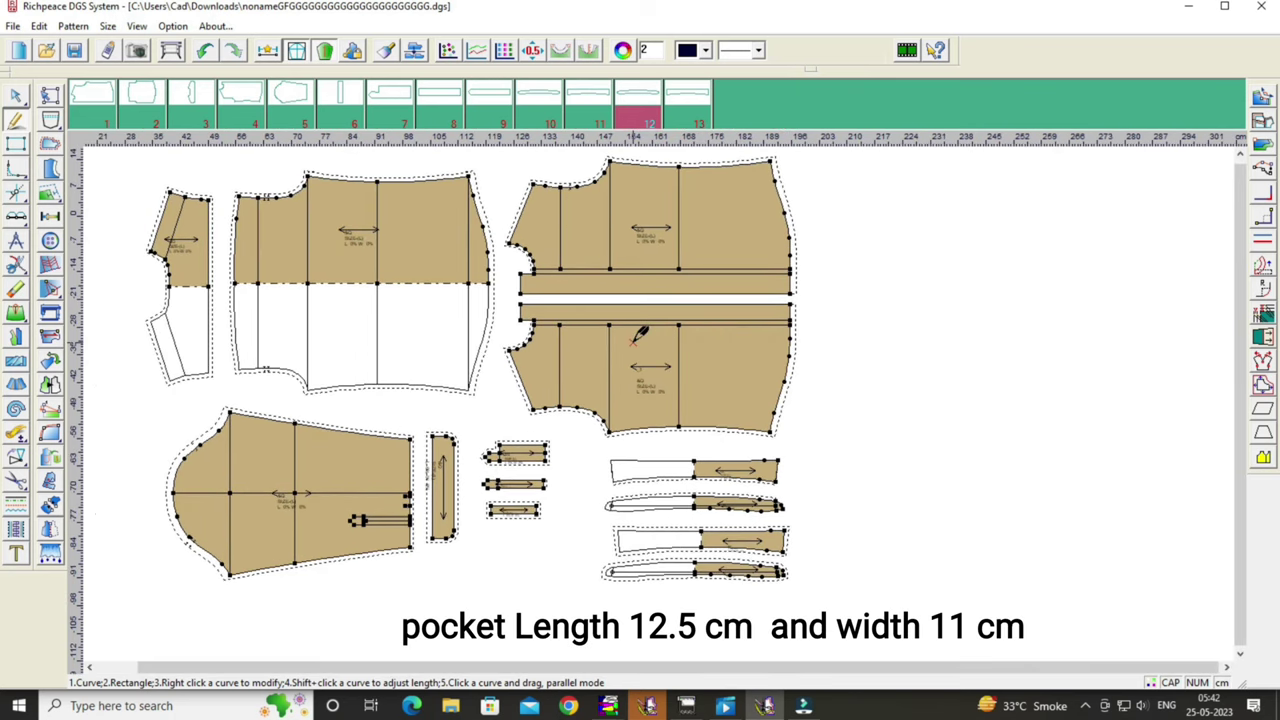
scroll(640, 335, "up", 1)
scroll(640, 335, "up", 1)
key("Right")
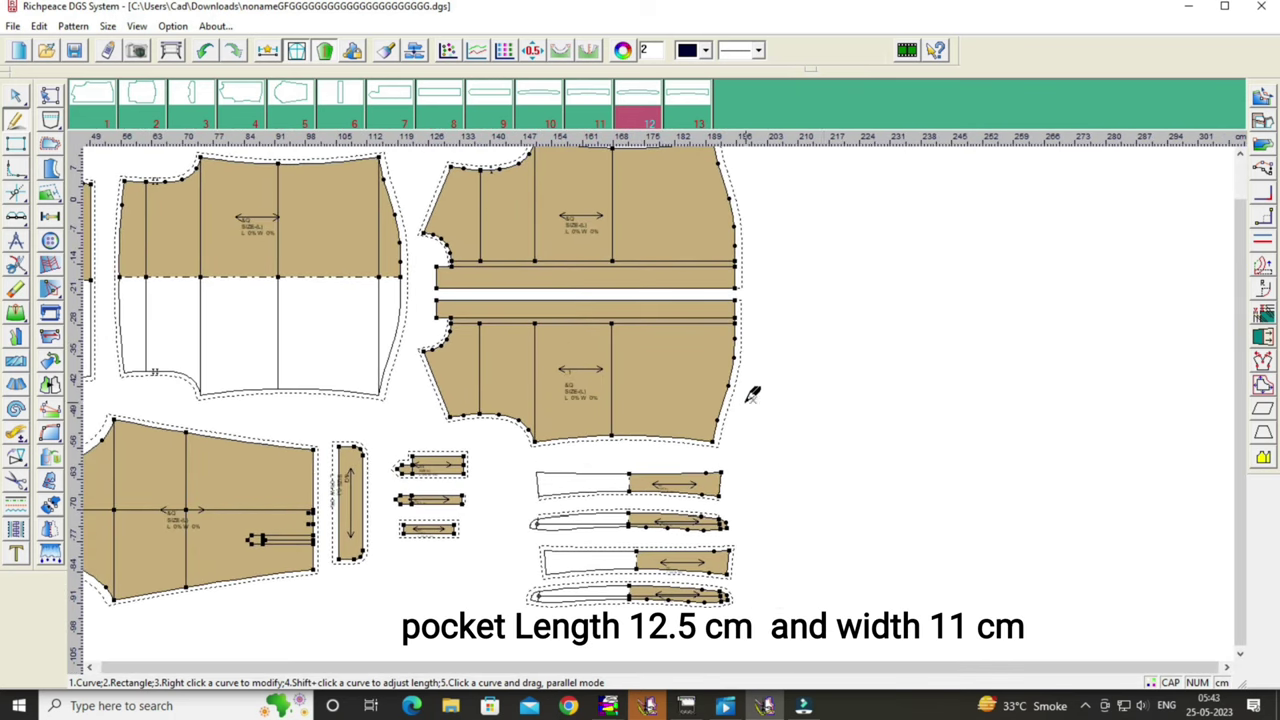
scroll(752, 393, "down", 1)
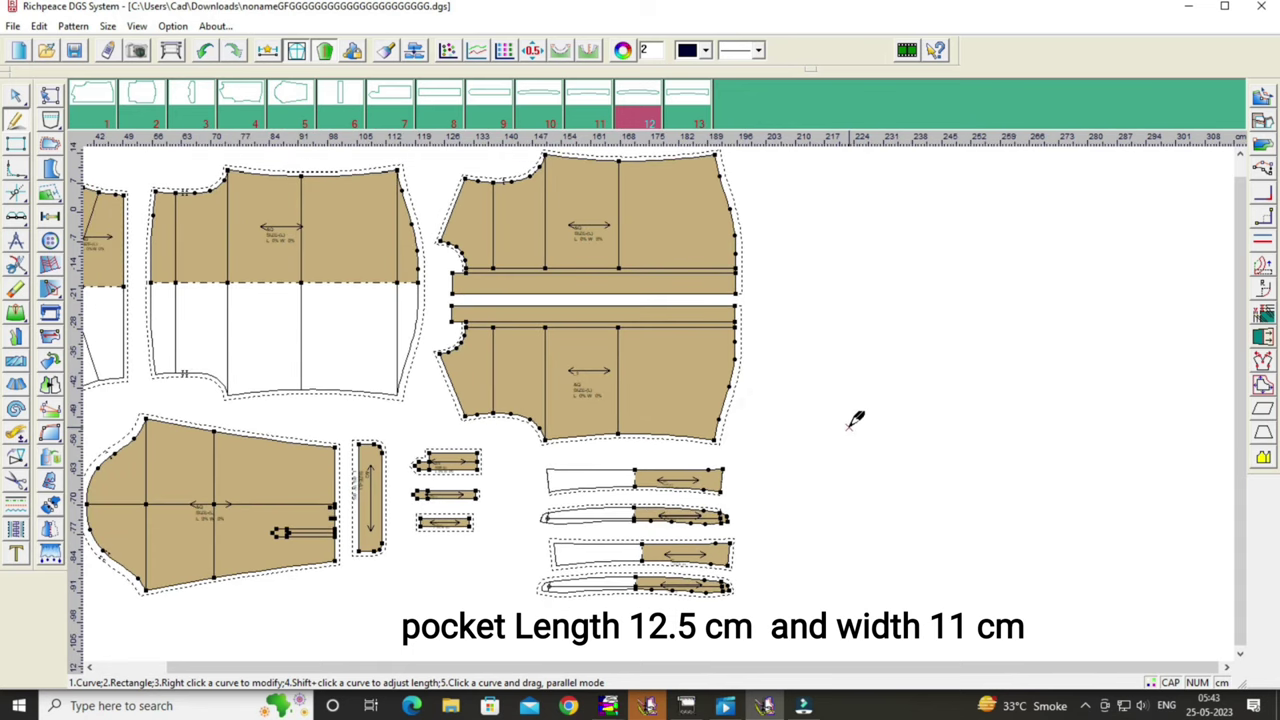
key("Left")
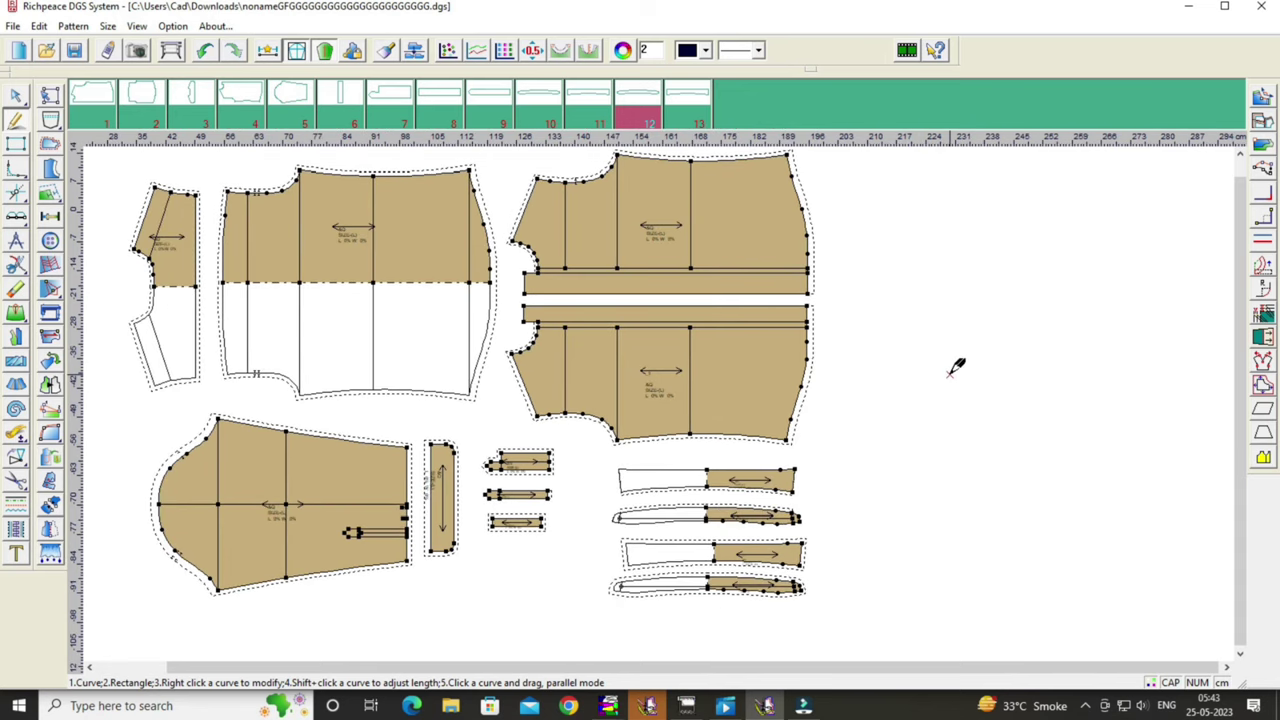
Draw a rectangle there and size it 12.5 by 11 cm.
mouse_move(908, 265)
left_mouse_down()
mouse_move(997, 343)
mouse_move(1010, 337)
left_mouse_up()
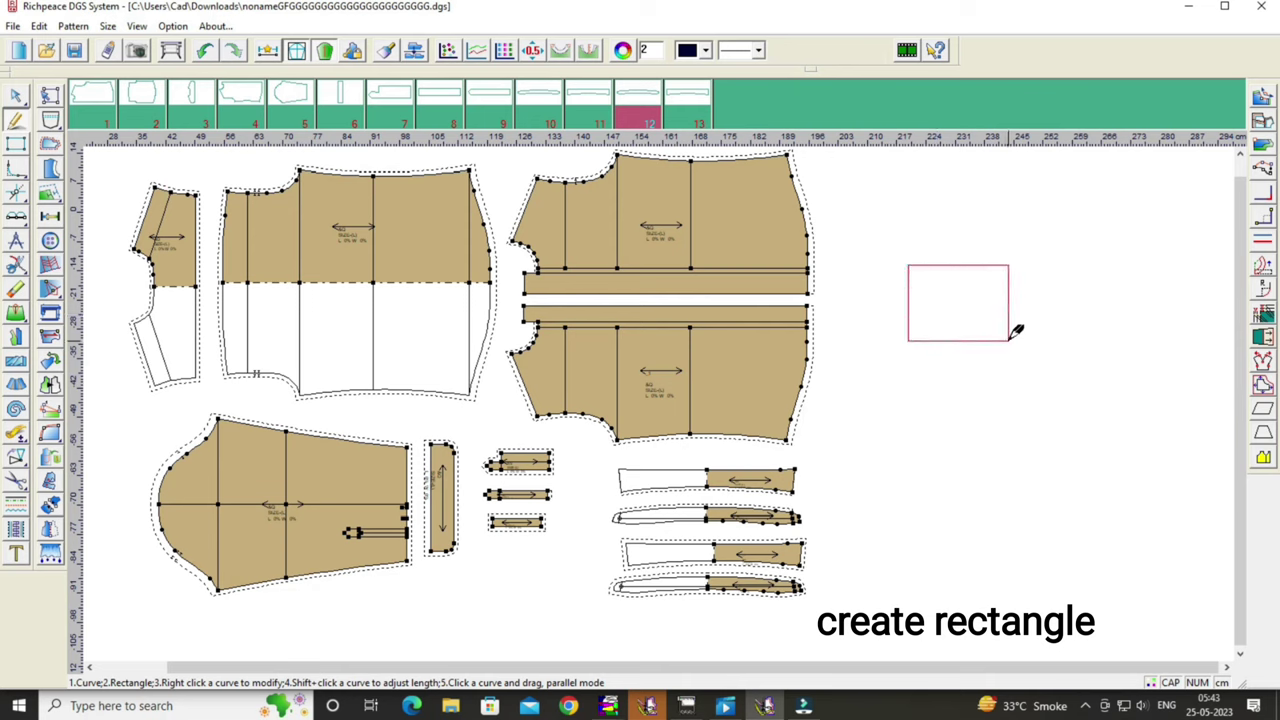
left_click(1008, 340)
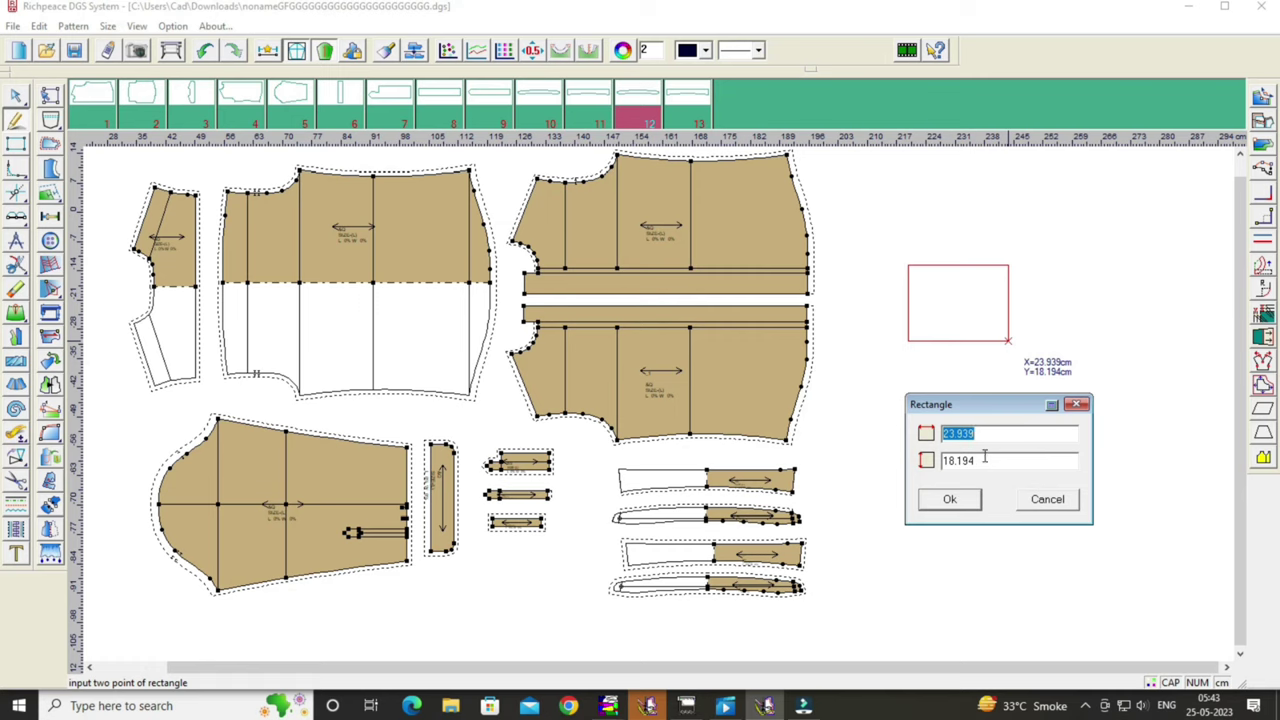
left_click(980, 461)
key("BackSpace")
key("BackSpace")
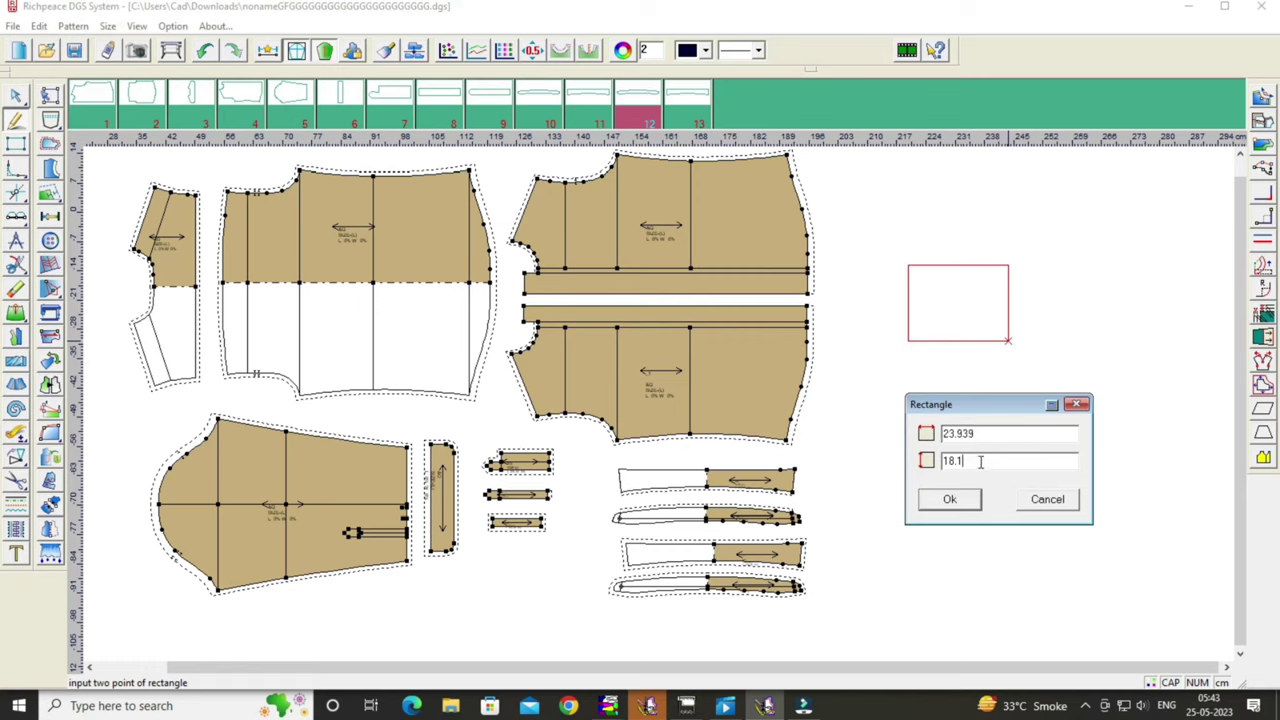
key("BackSpace")
type("1")
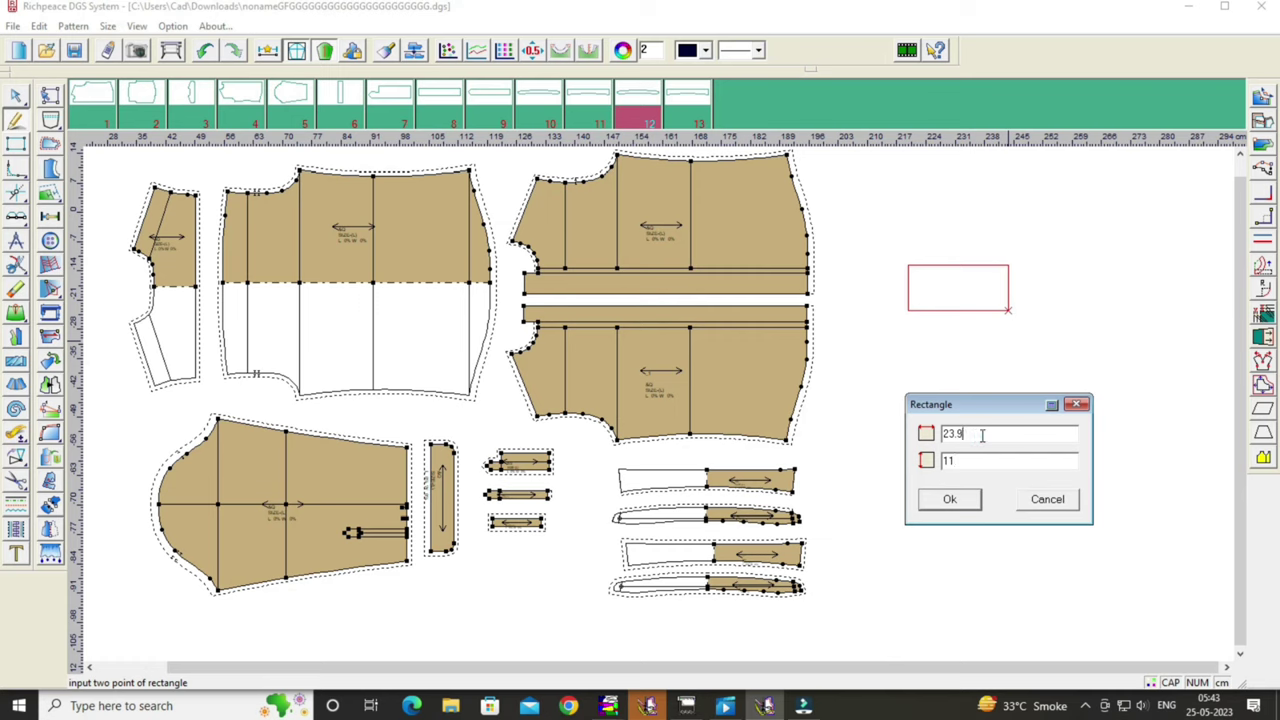
key("BackSpace")
key("BackSpace")
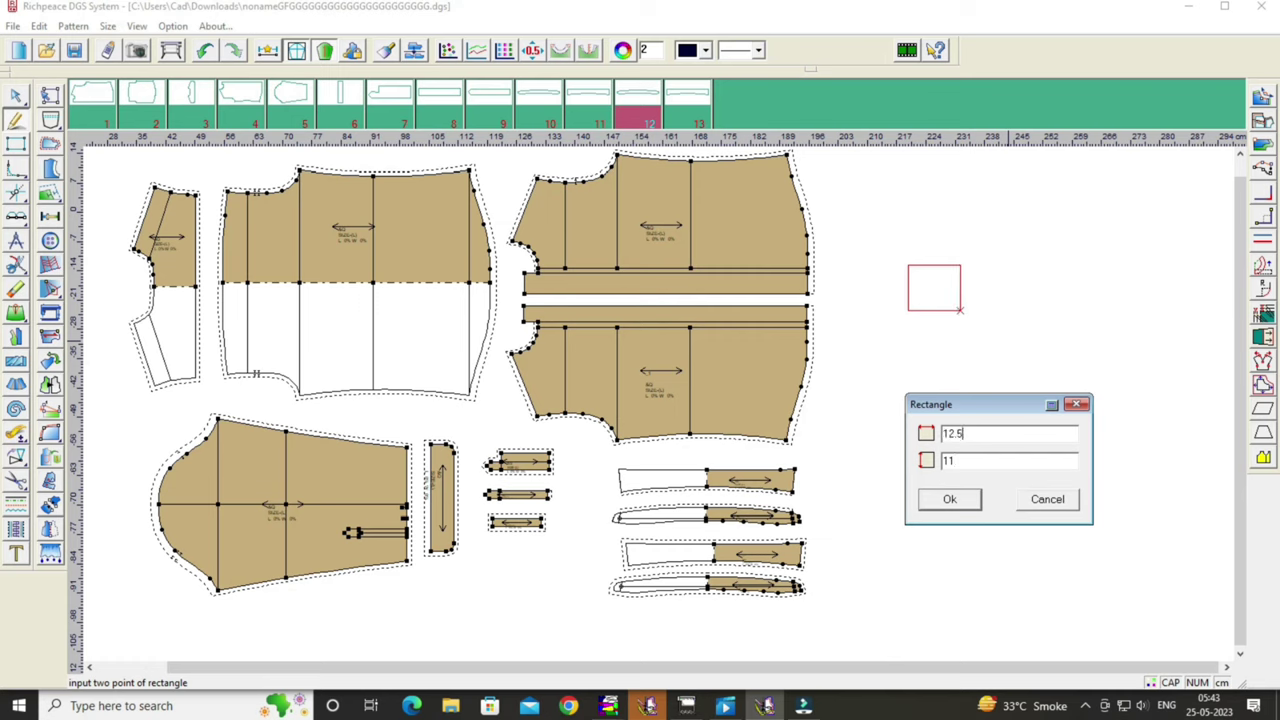
left_click(962, 502)
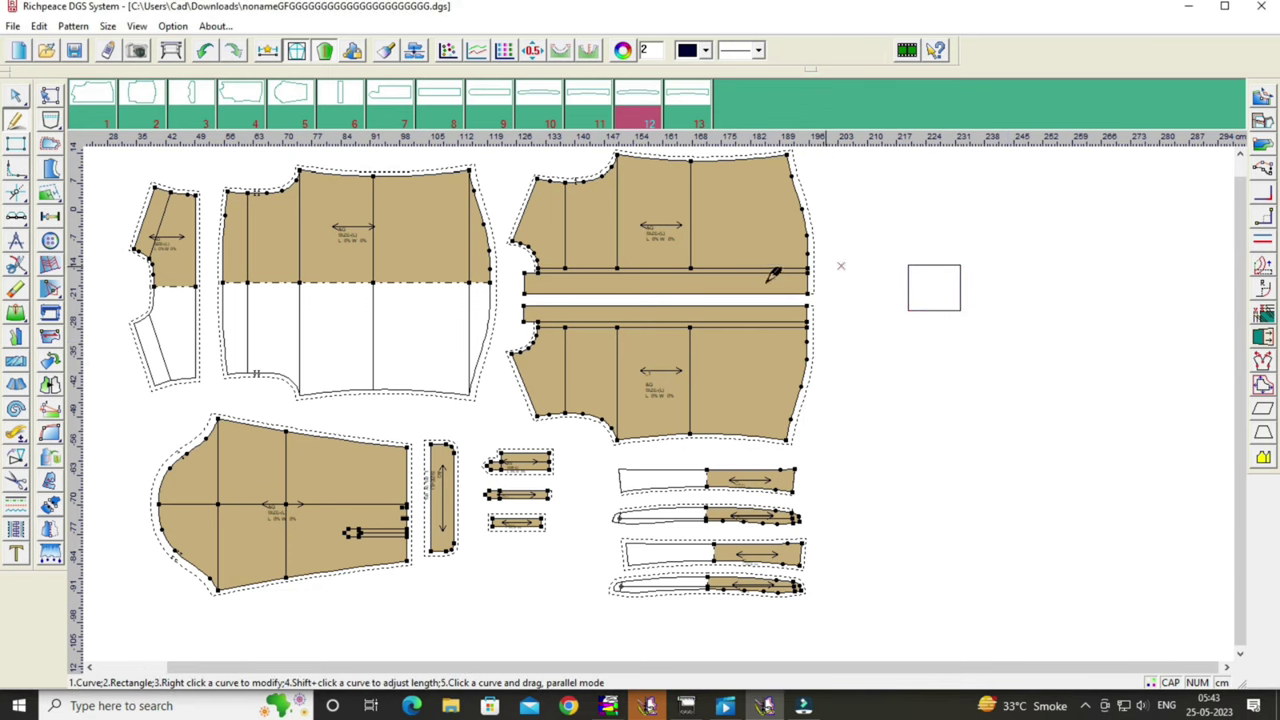
Zoom and pan in close on the new 12.5 × 11 cm pocket rectangle.
scroll(858, 268, "up", 1)
scroll(858, 268, "left", 2)
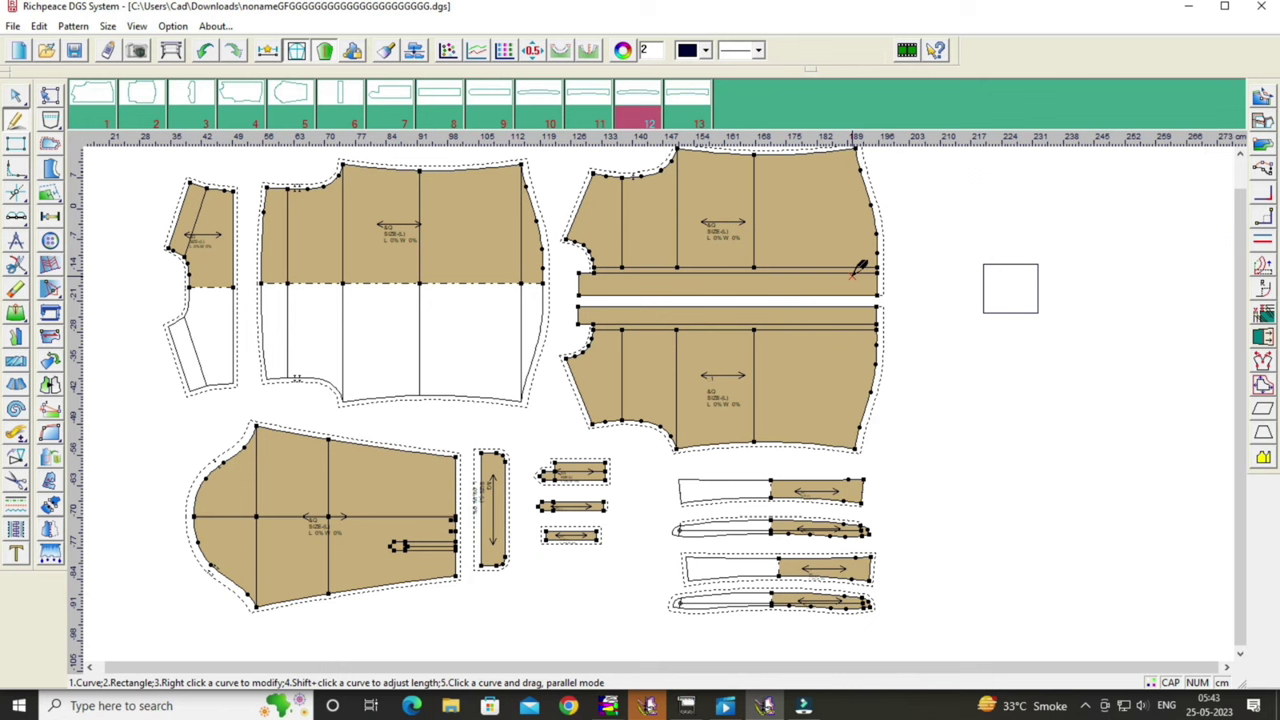
scroll(858, 268, "right", 2)
scroll(858, 268, "up", 1)
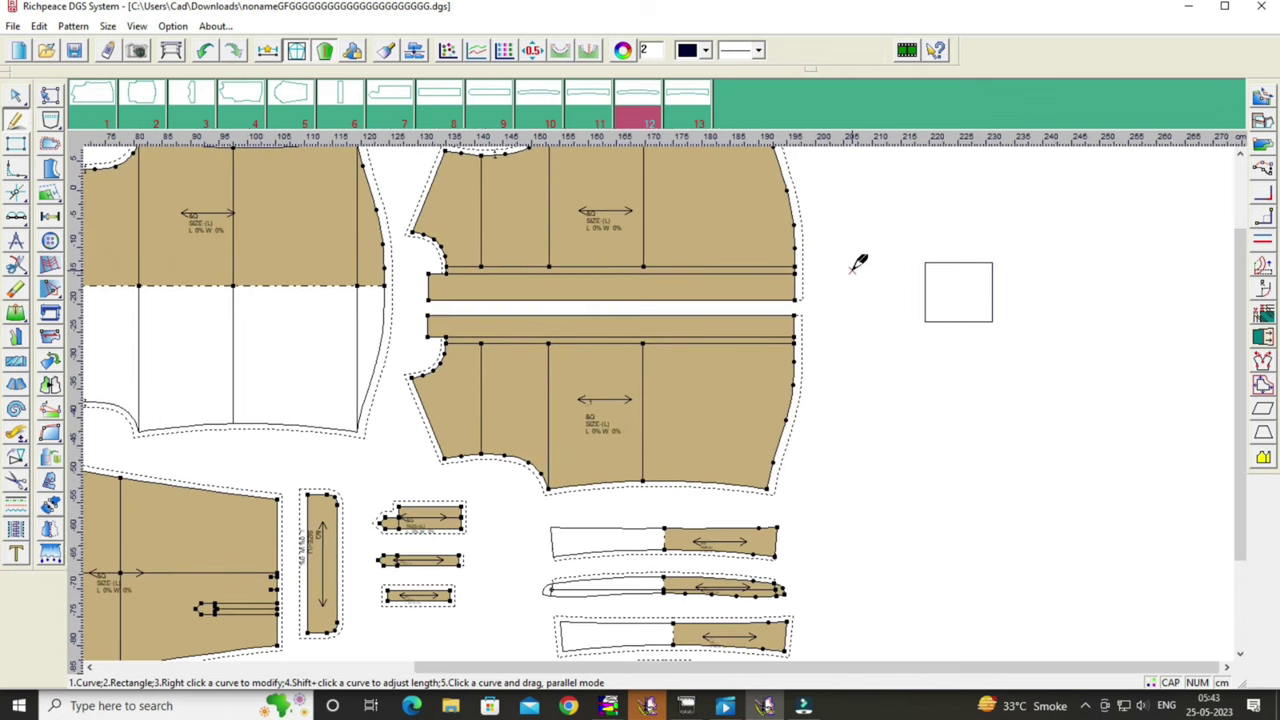
scroll(858, 265, "up", 1)
scroll(858, 265, "right", 2)
scroll(858, 265, "up", 1)
scroll(858, 265, "up", 1)
scroll(858, 265, "right", 2)
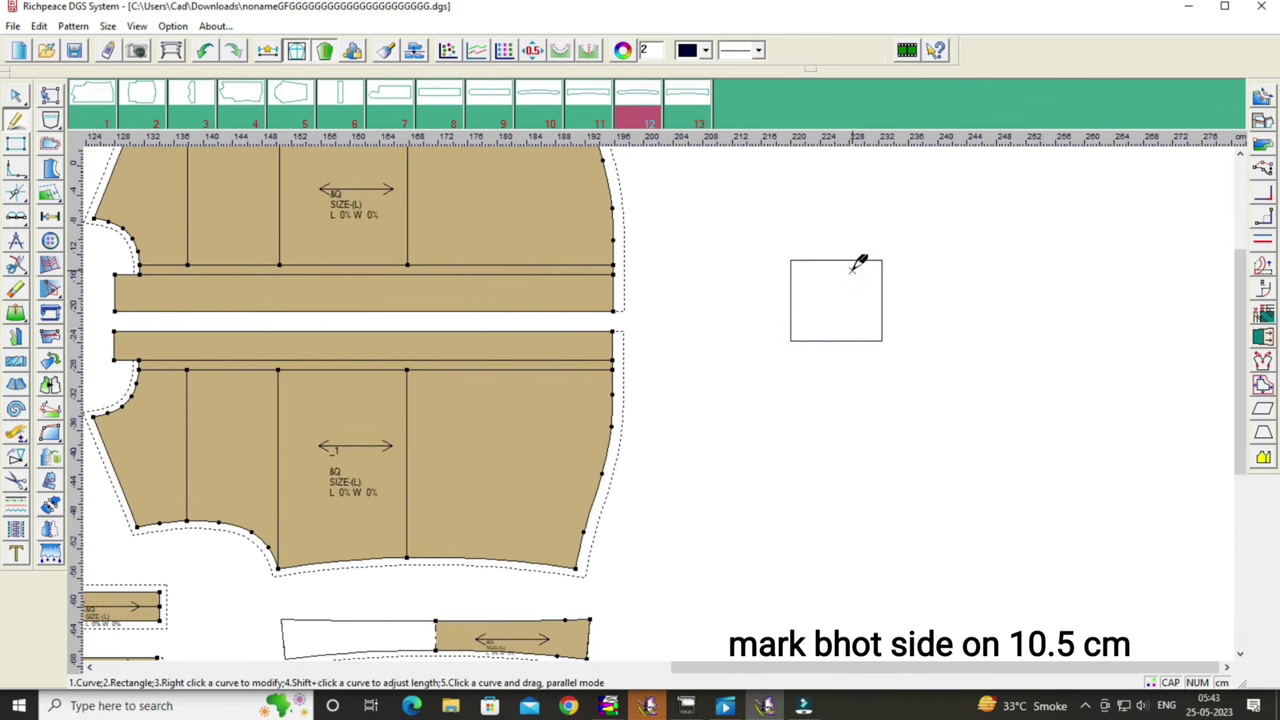
scroll(838, 294, "up", 1)
scroll(838, 294, "up", 1)
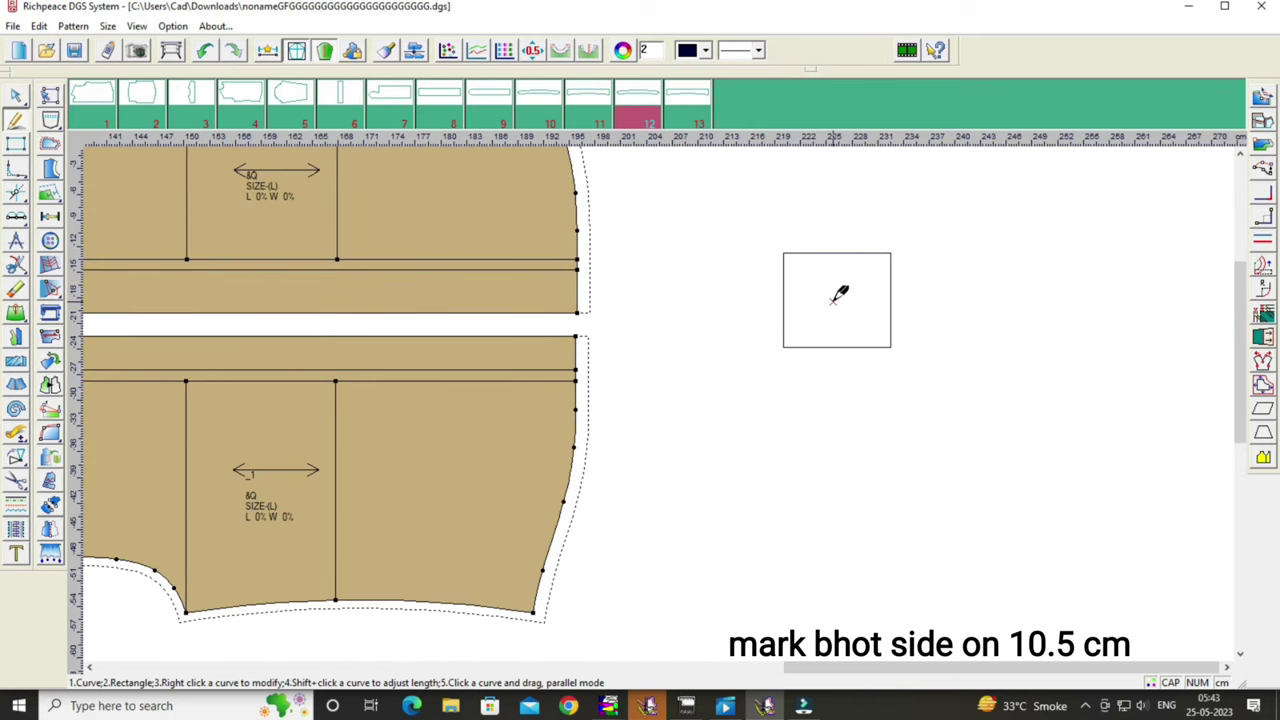
scroll(834, 297, "up", 1)
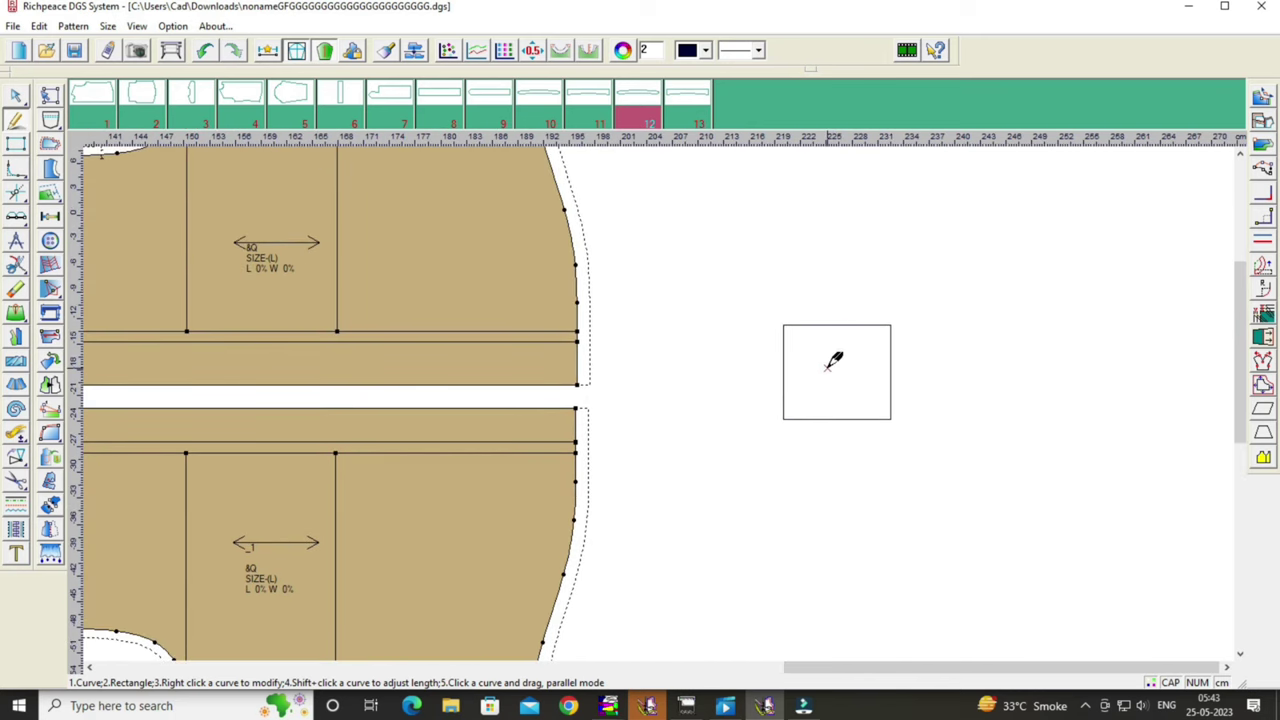
scroll(834, 362, "up", 1)
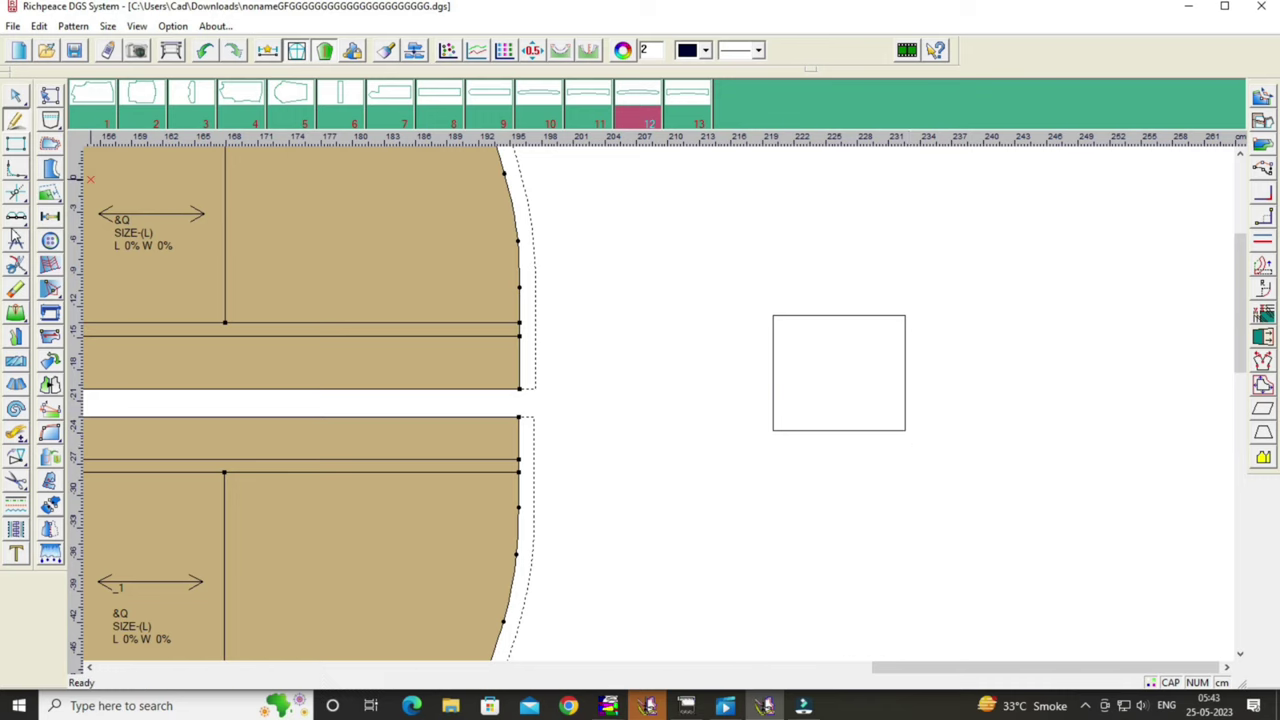
Add an offset point on the pocket's top edge, measured from the top-left corner.
left_click(50, 217)
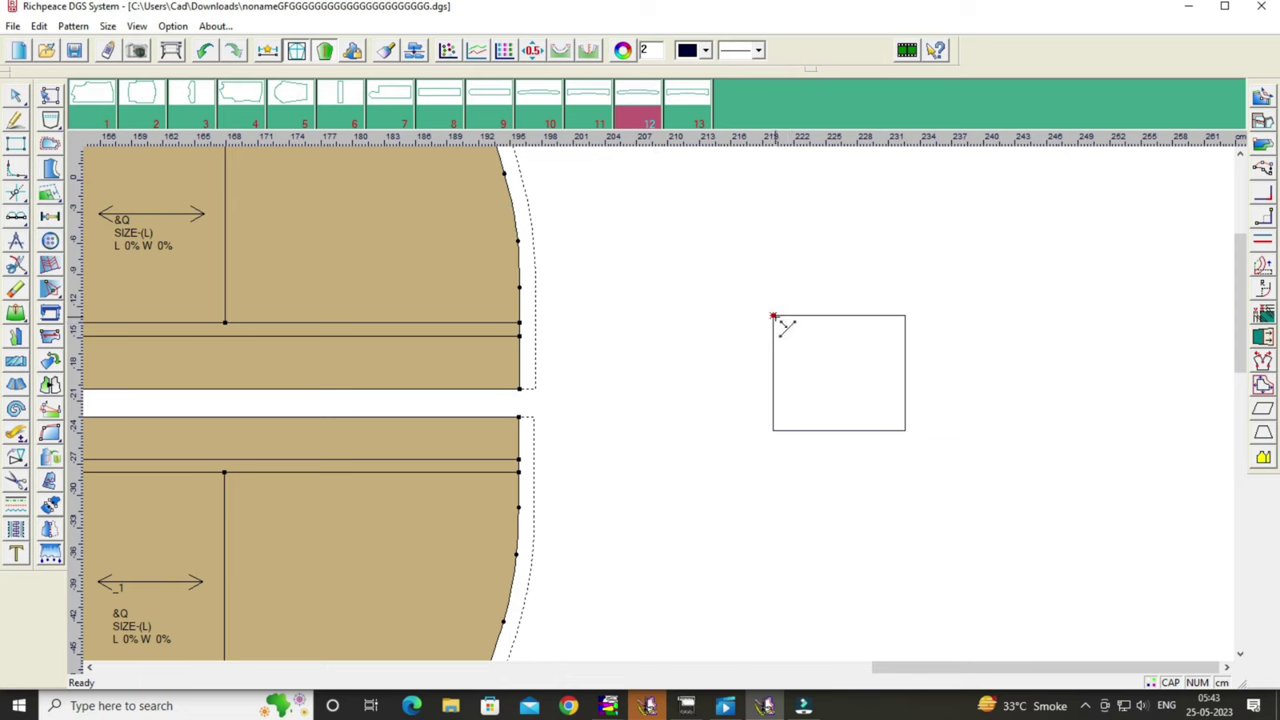
left_click(781, 323)
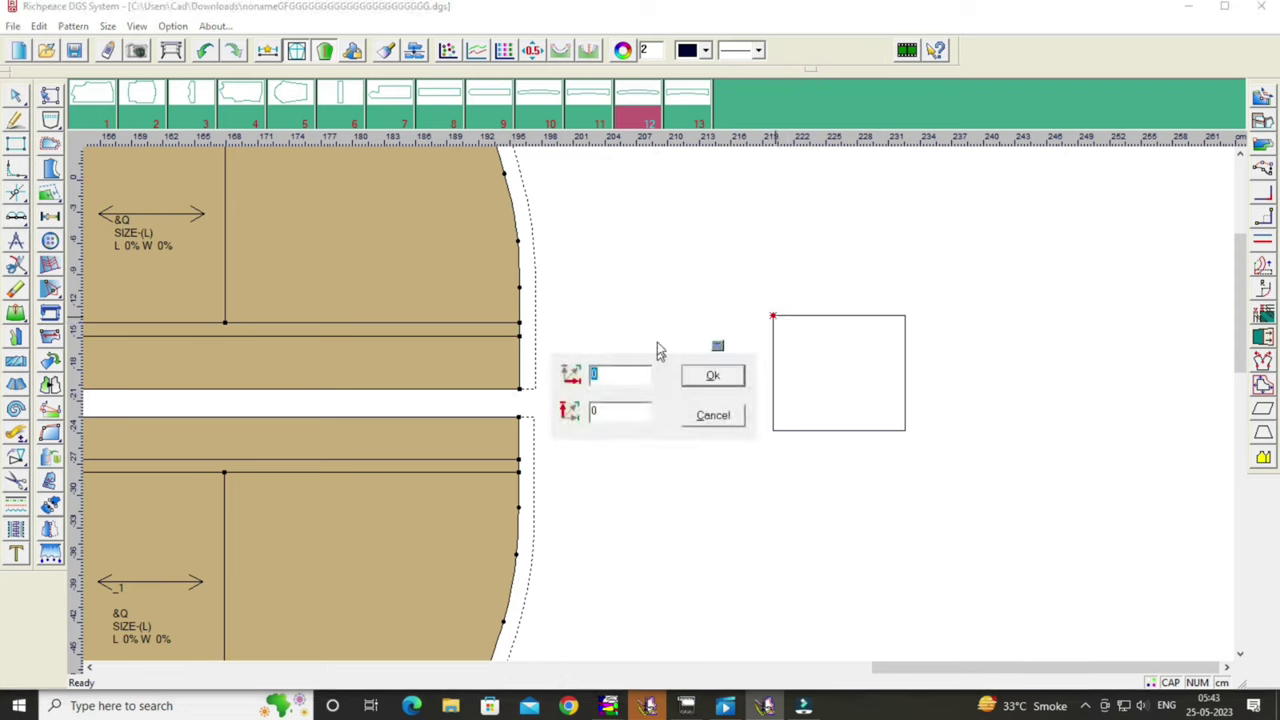
left_click_drag(657, 349, 612, 330)
left_click(582, 359)
type("10.5")
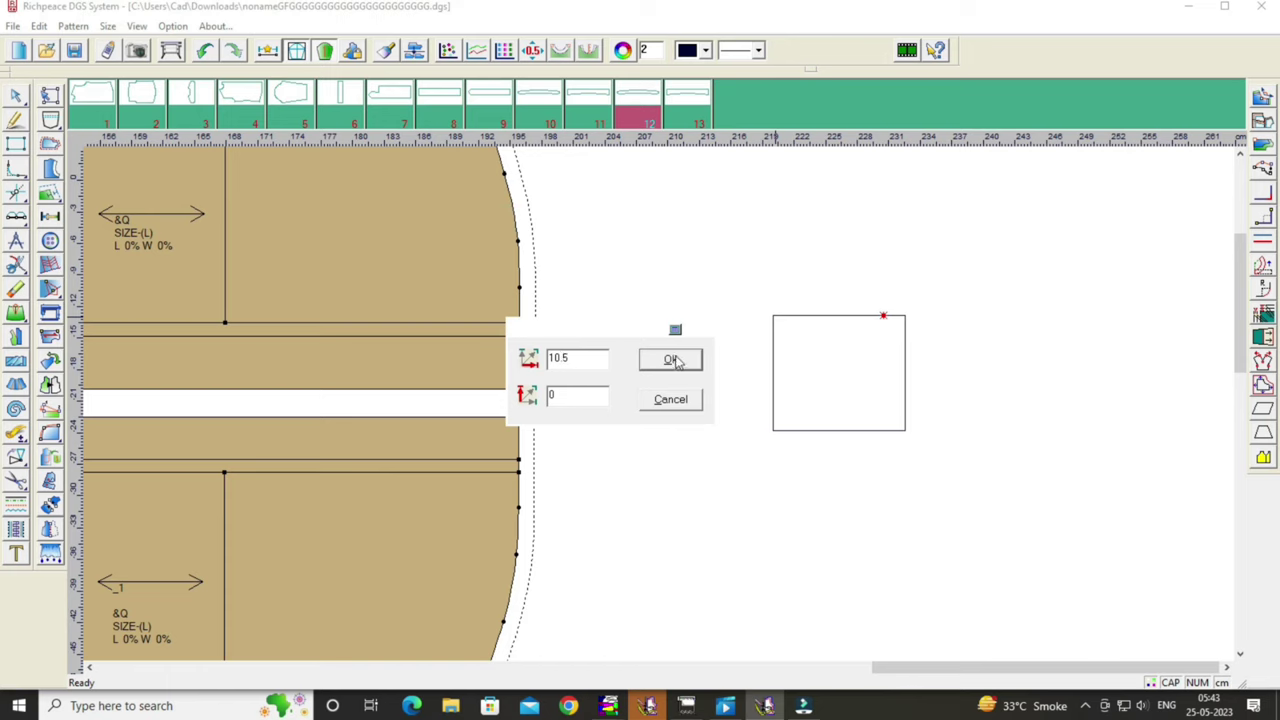
left_click(673, 360)
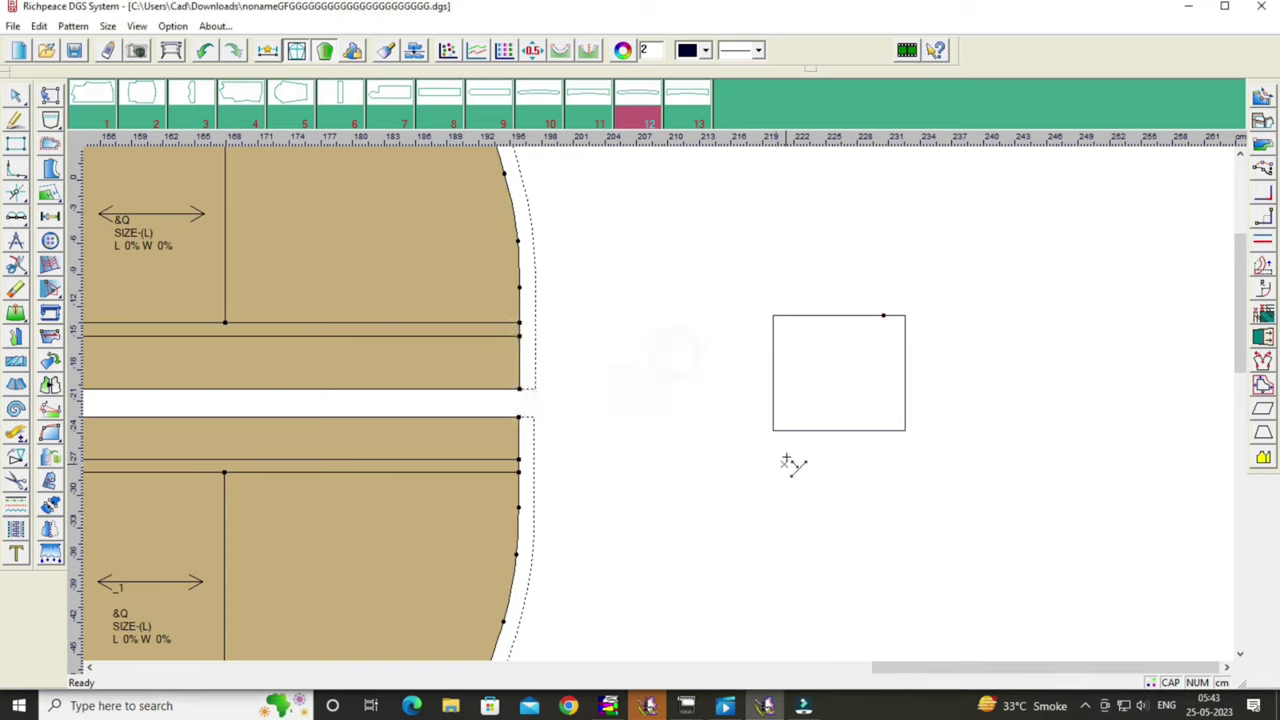
Add an offset point on the bottom edge and mark the right edge's midpoint.
left_click(776, 434)
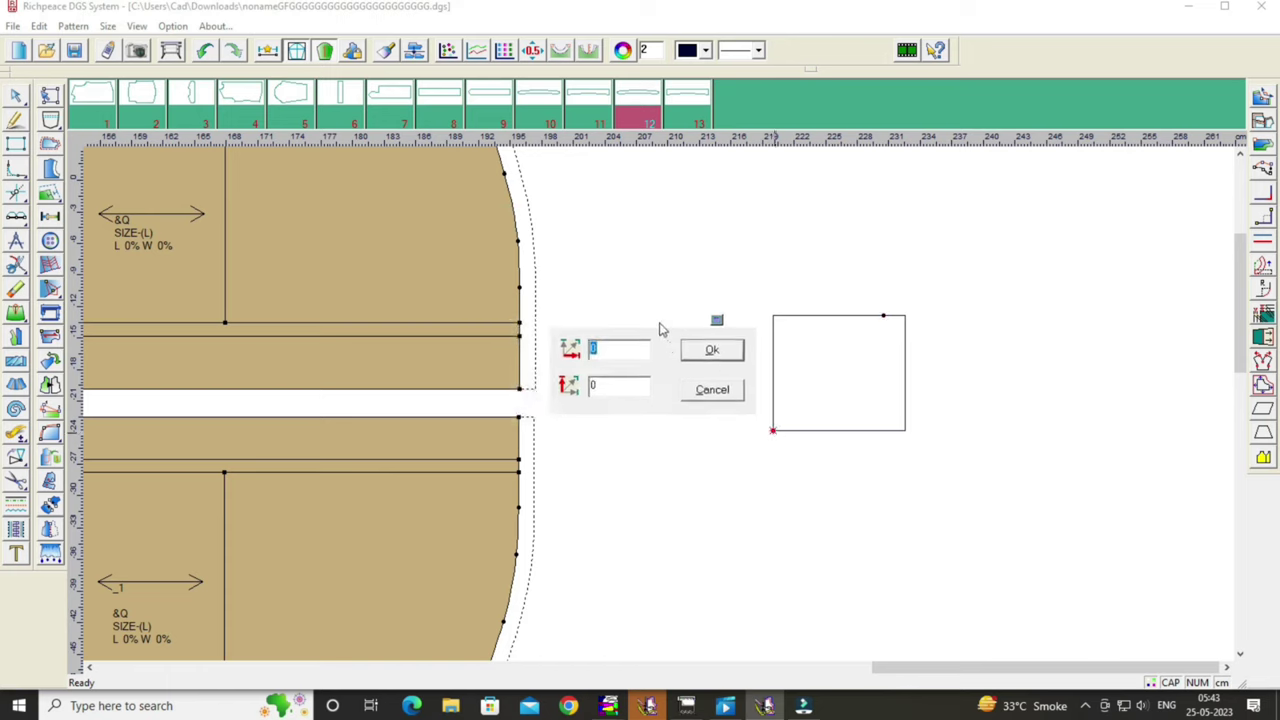
left_click_drag(663, 329, 619, 312)
left_click(577, 340)
key("BackSpace")
type("10.5")
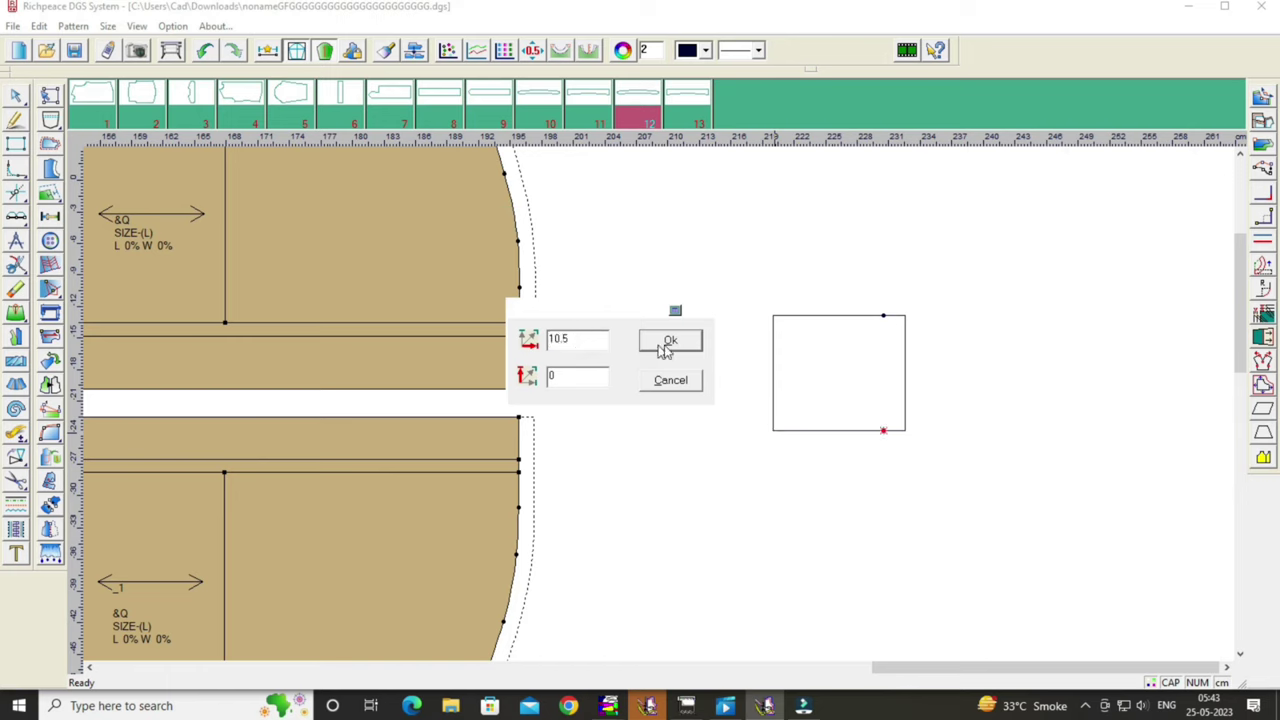
left_click(666, 344)
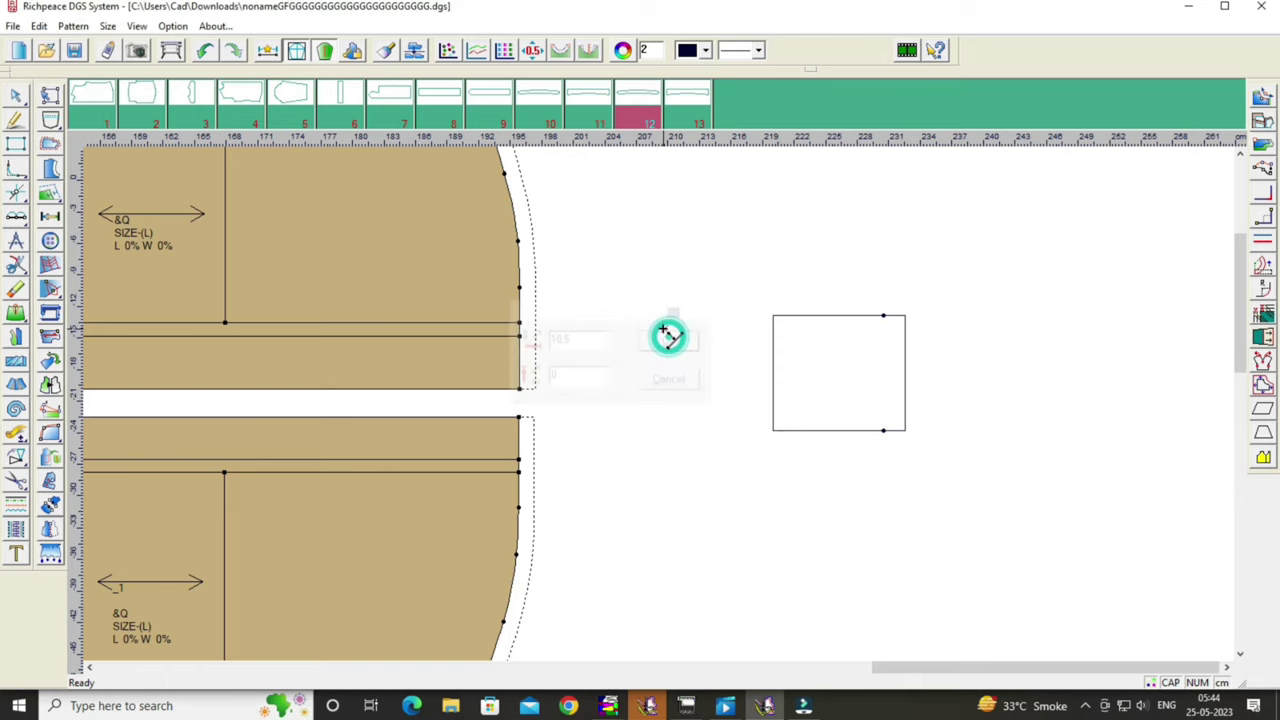
left_click(906, 372)
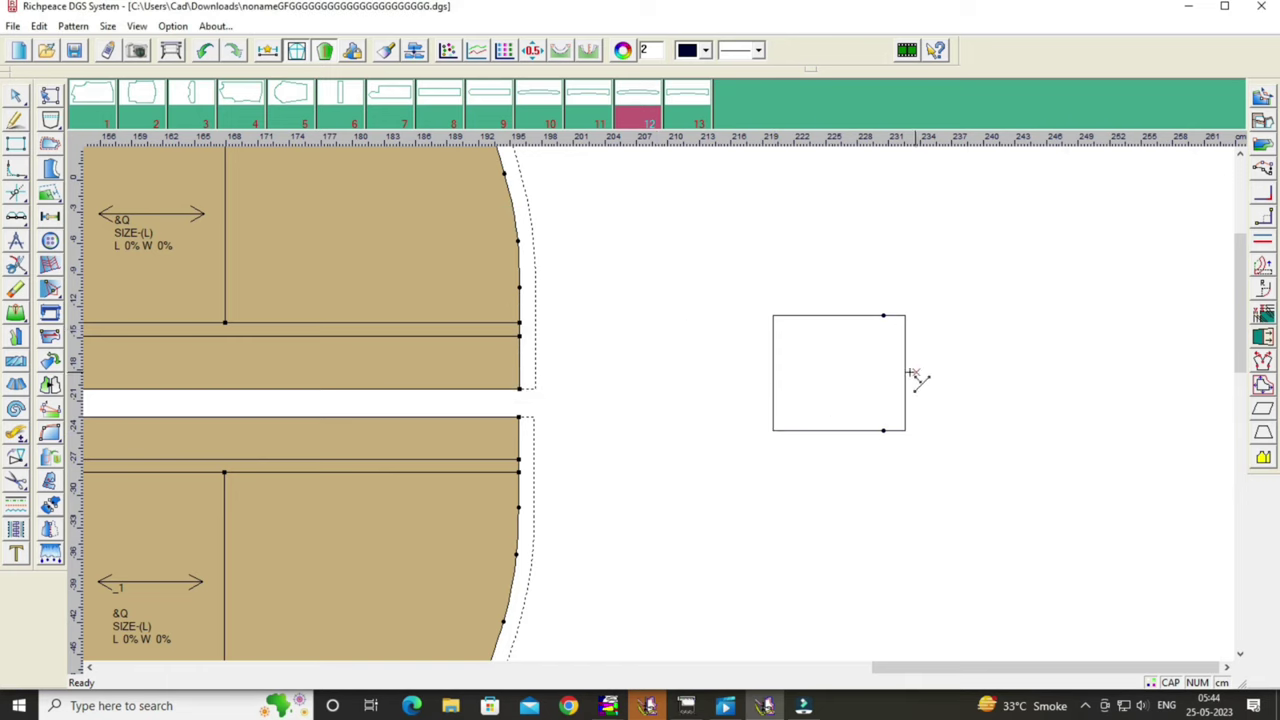
Start a slanted Pen line at the bottom edge point.
right_click(1000, 355)
left_click(1034, 370)
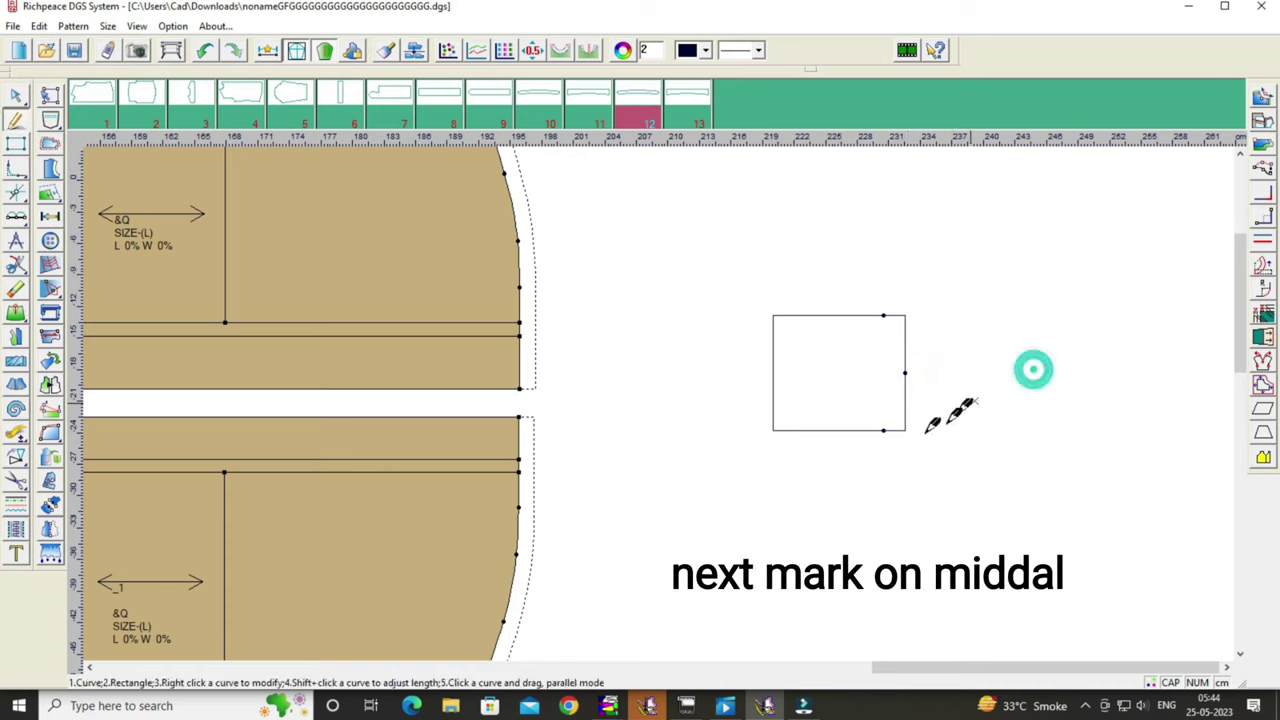
left_click(883, 430)
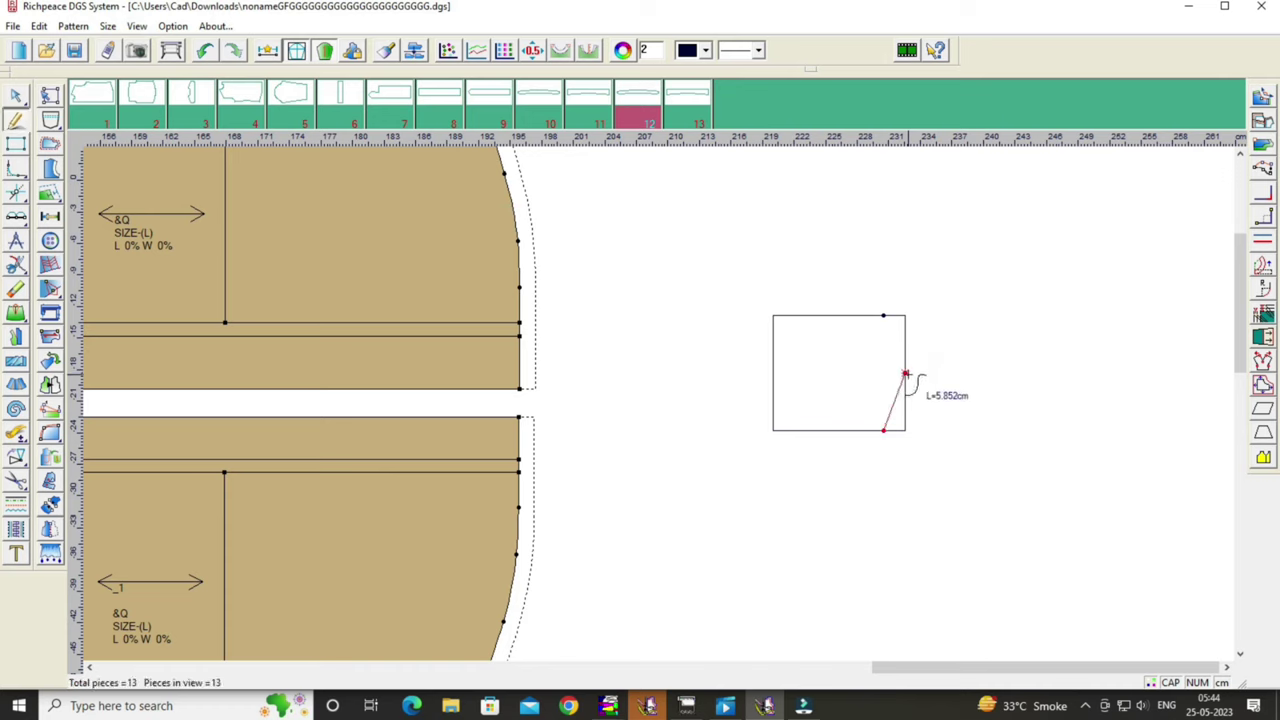
Complete the pointed side through the right-edge mark and cut out the pocket as piece 14.
left_click(905, 373)
left_click(883, 316)
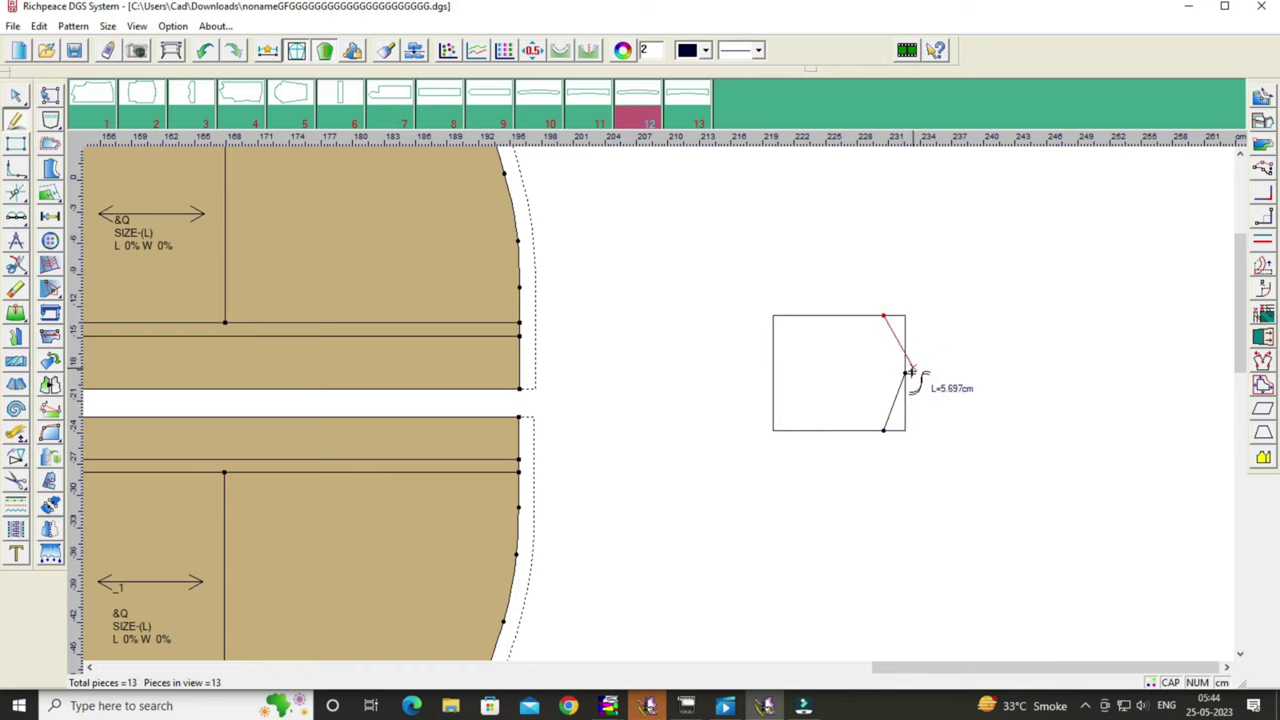
right_click(905, 375)
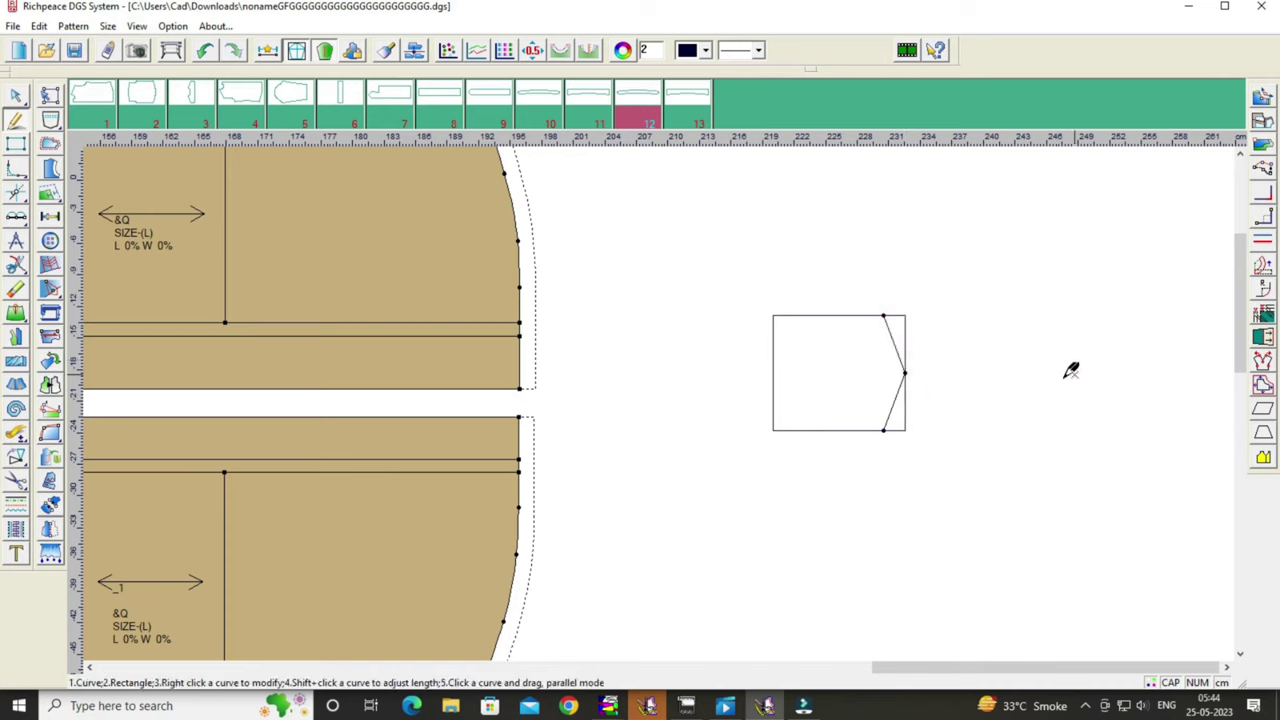
left_click(16, 480)
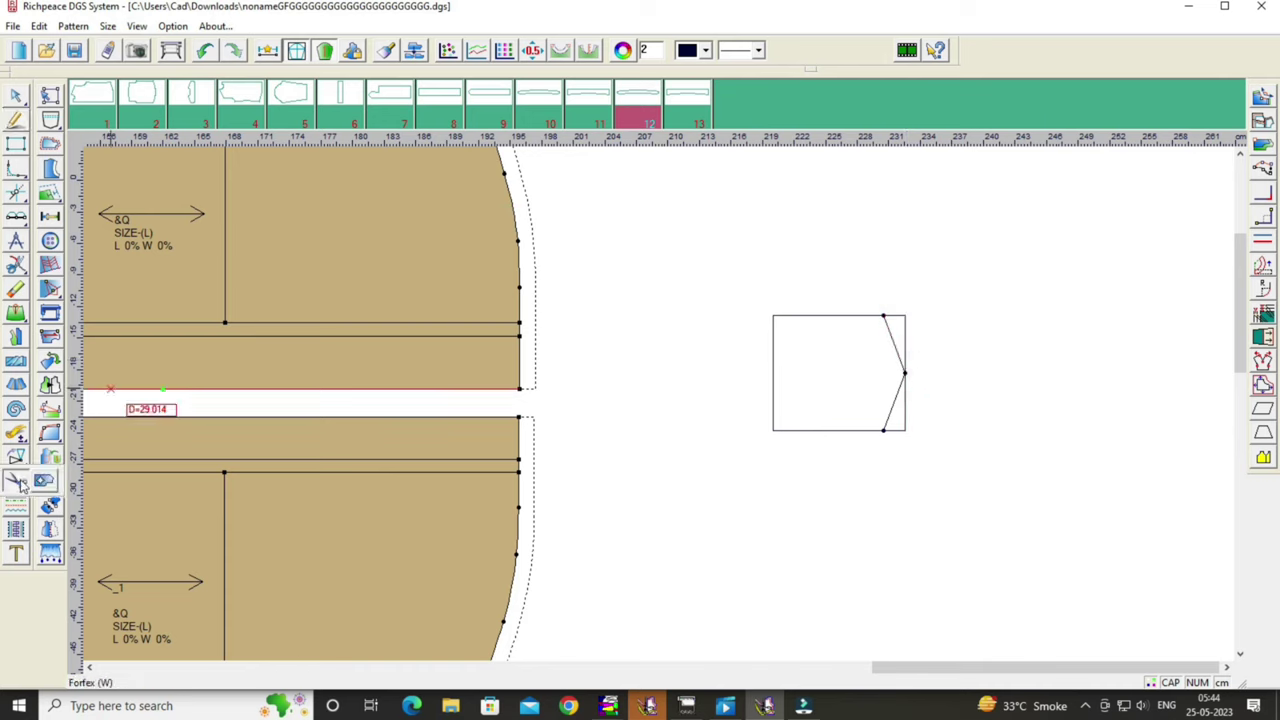
left_click(882, 428)
left_click(848, 317)
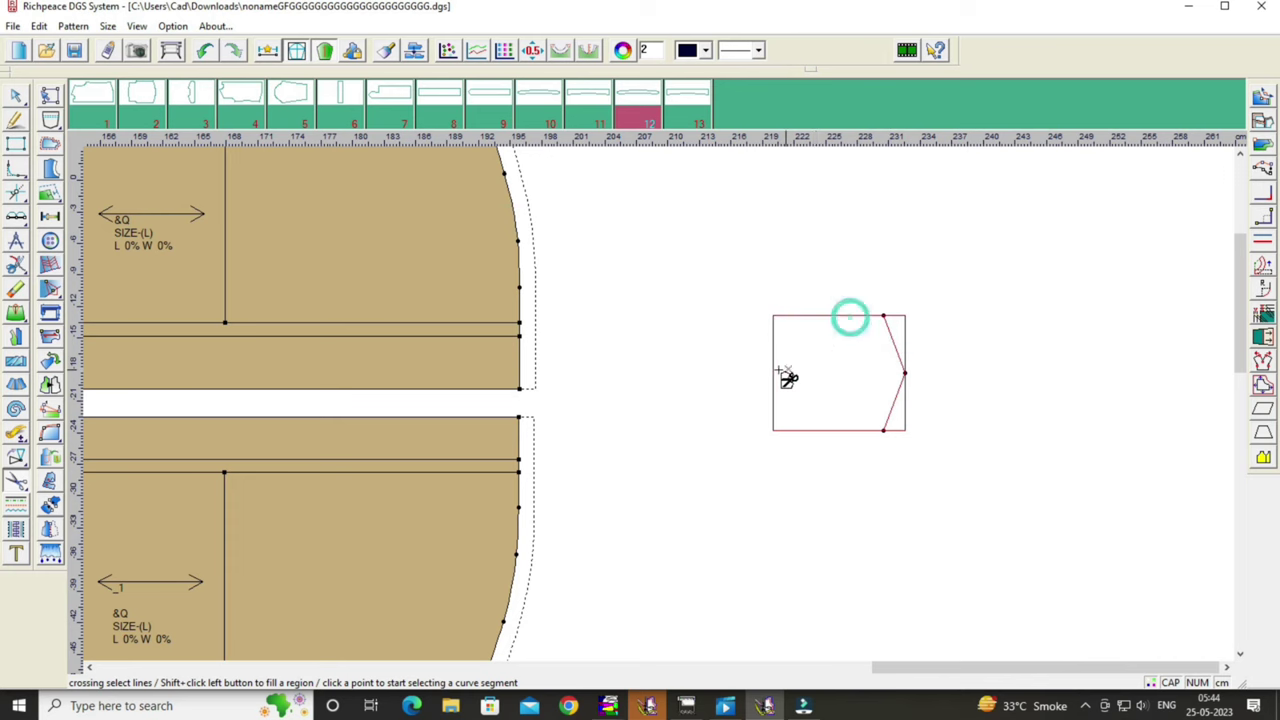
right_click(777, 366)
Move the new pocket piece below the strip pieces.
right_click(733, 355)
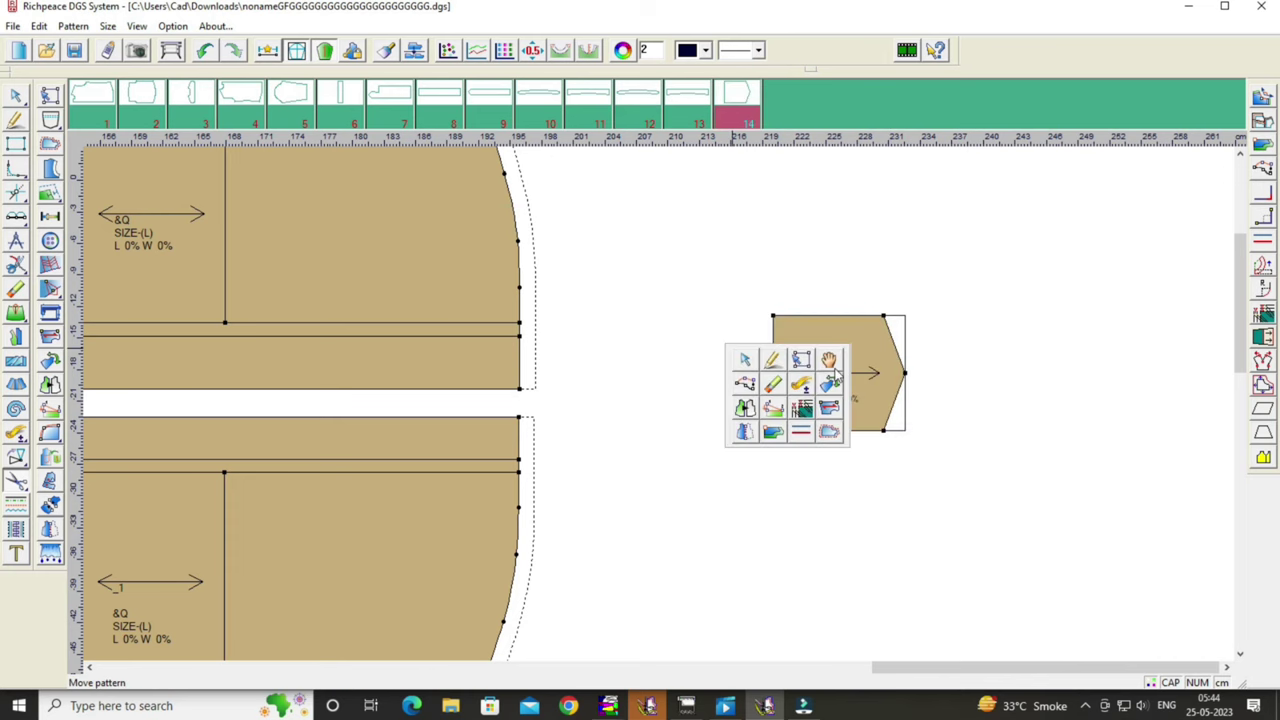
left_click(828, 371)
scroll(668, 430, "down", 3)
left_click(665, 408)
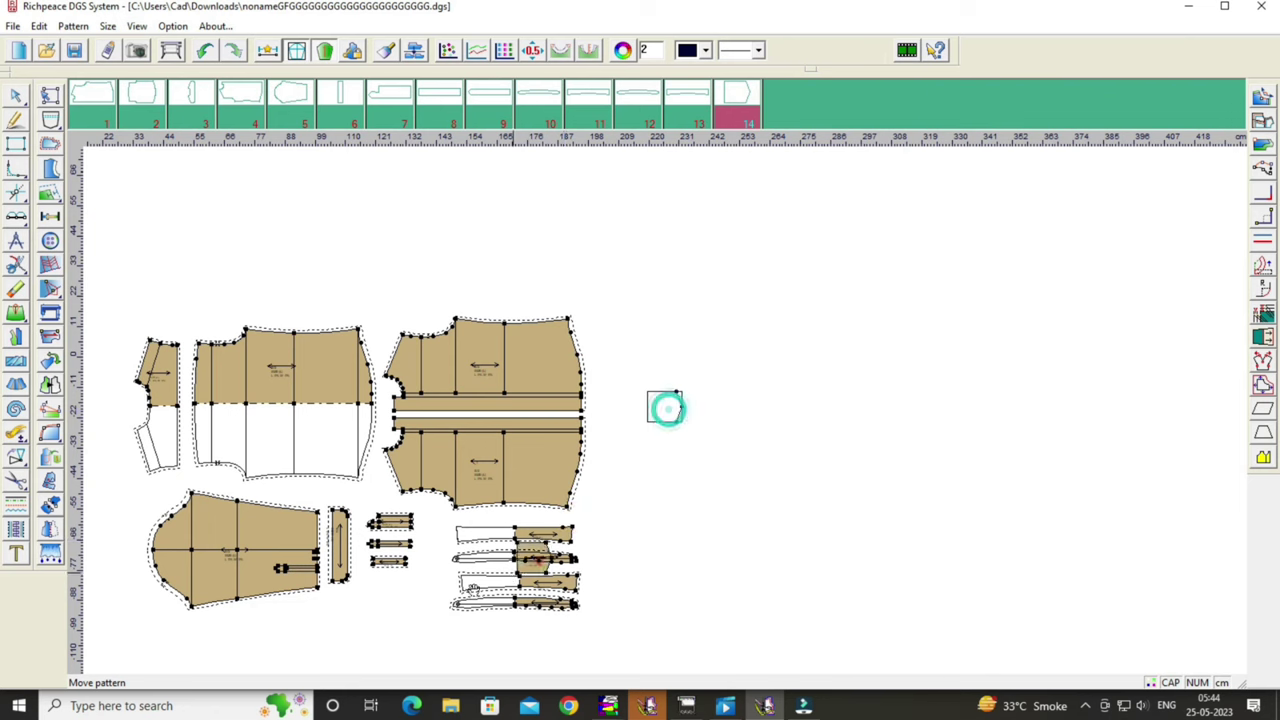
left_click(389, 603)
Delete the leftover draft rectangle and fine-tune the pocket's position below the strips.
left_click(16, 290)
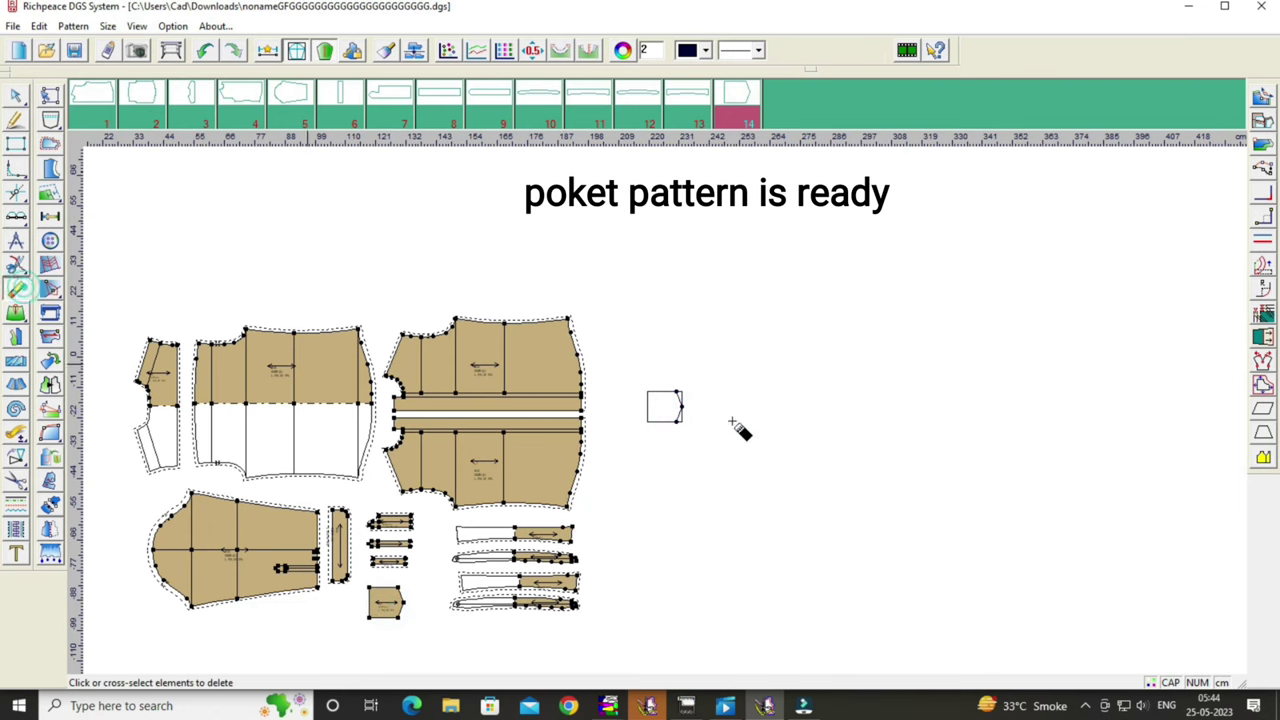
left_click(665, 405)
right_click(740, 405)
left_click(845, 418)
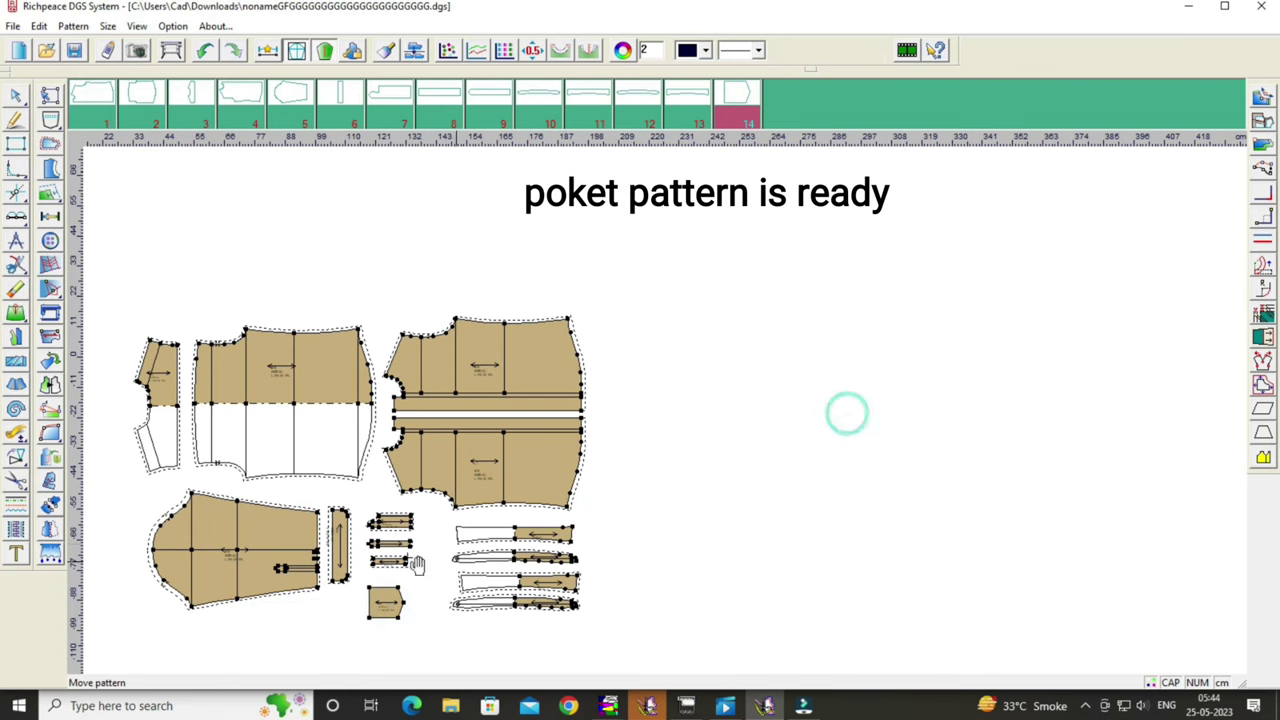
scroll(677, 418, "up", 2)
scroll(695, 490, "down", 1)
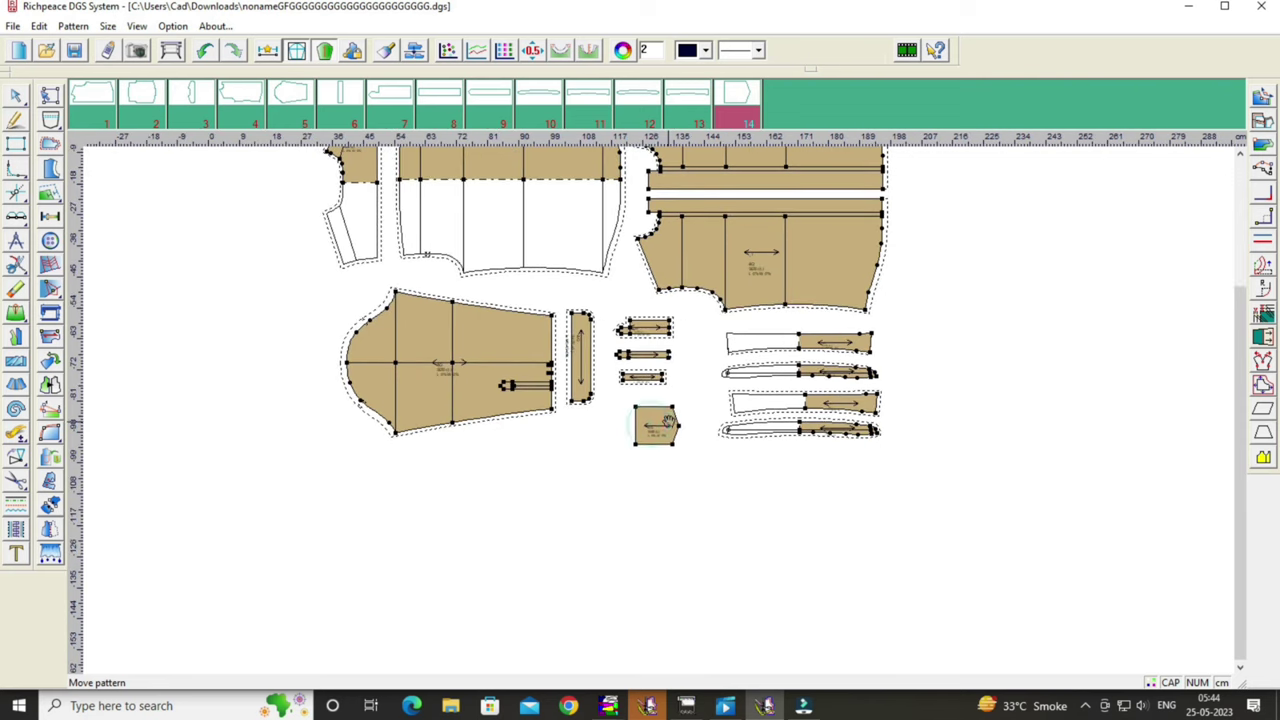
left_click_drag(640, 428, 665, 422)
scroll(720, 373, "down", 1)
scroll(643, 414, "up", 1)
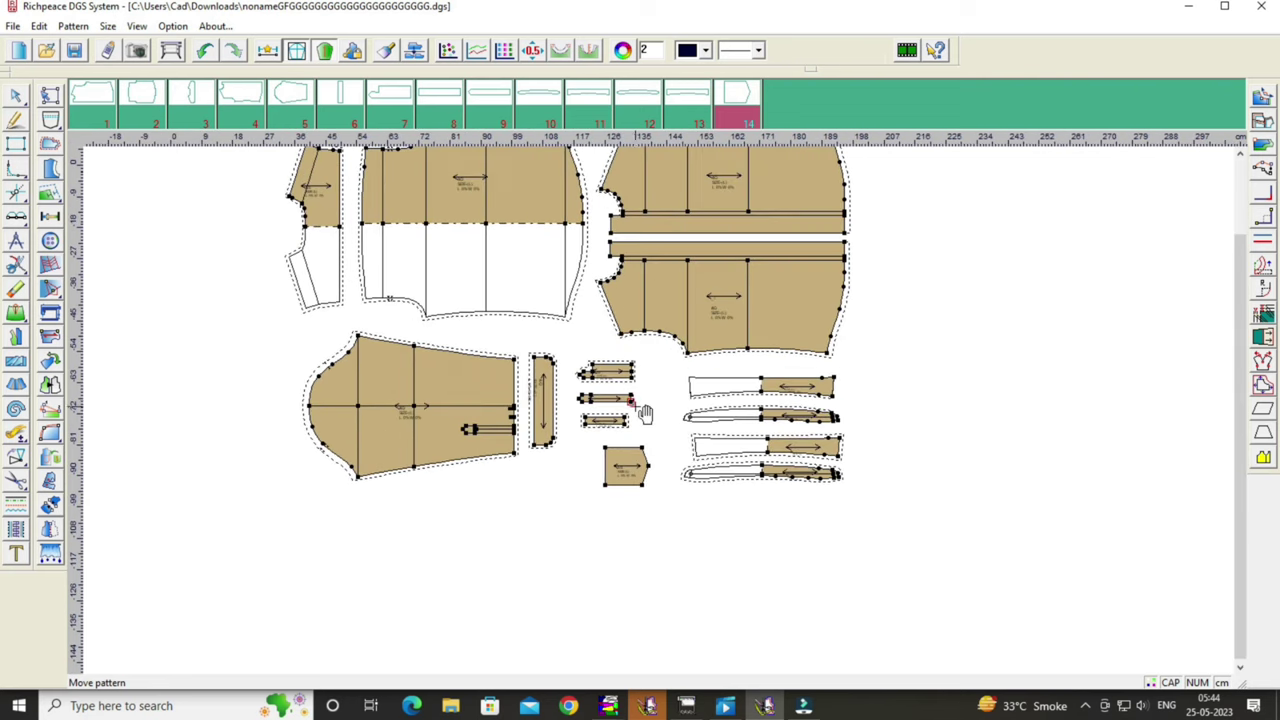
left_click(17, 119)
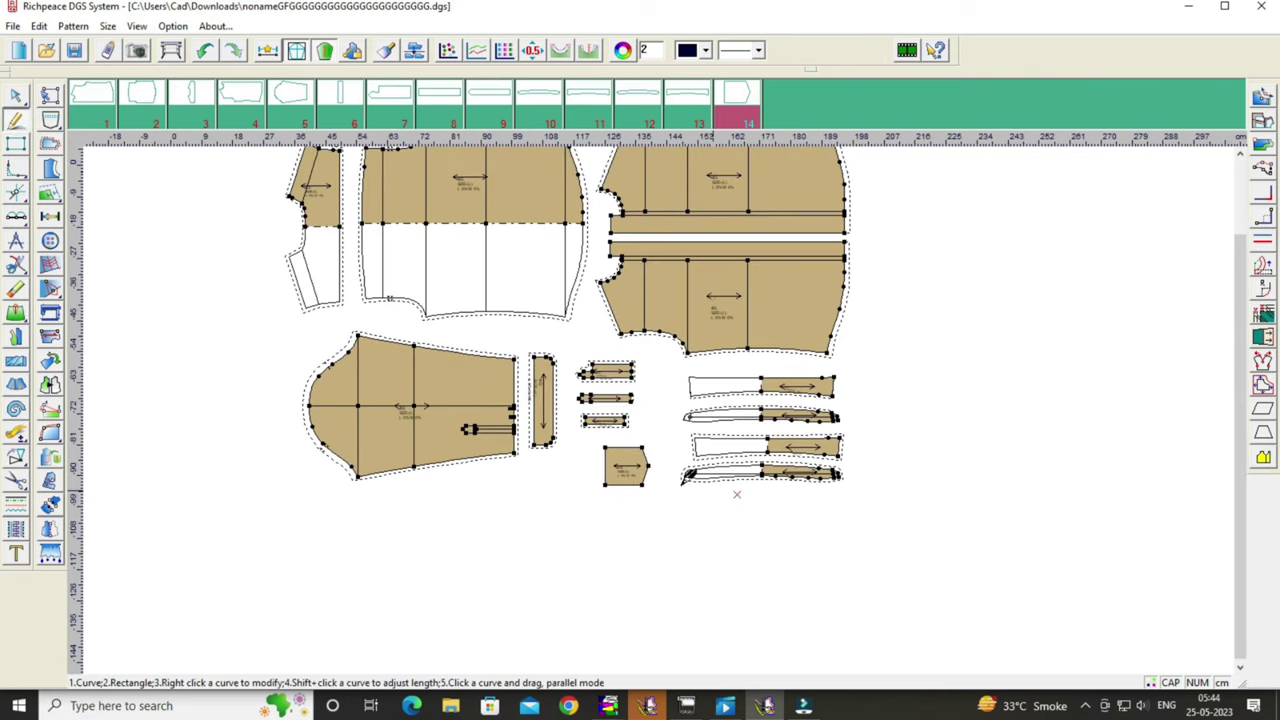
scroll(645, 415, "up", 1)
scroll(720, 392, "up", 1)
Draw a centre line from the pocket's pointed tip to its left edge.
left_click(720, 392)
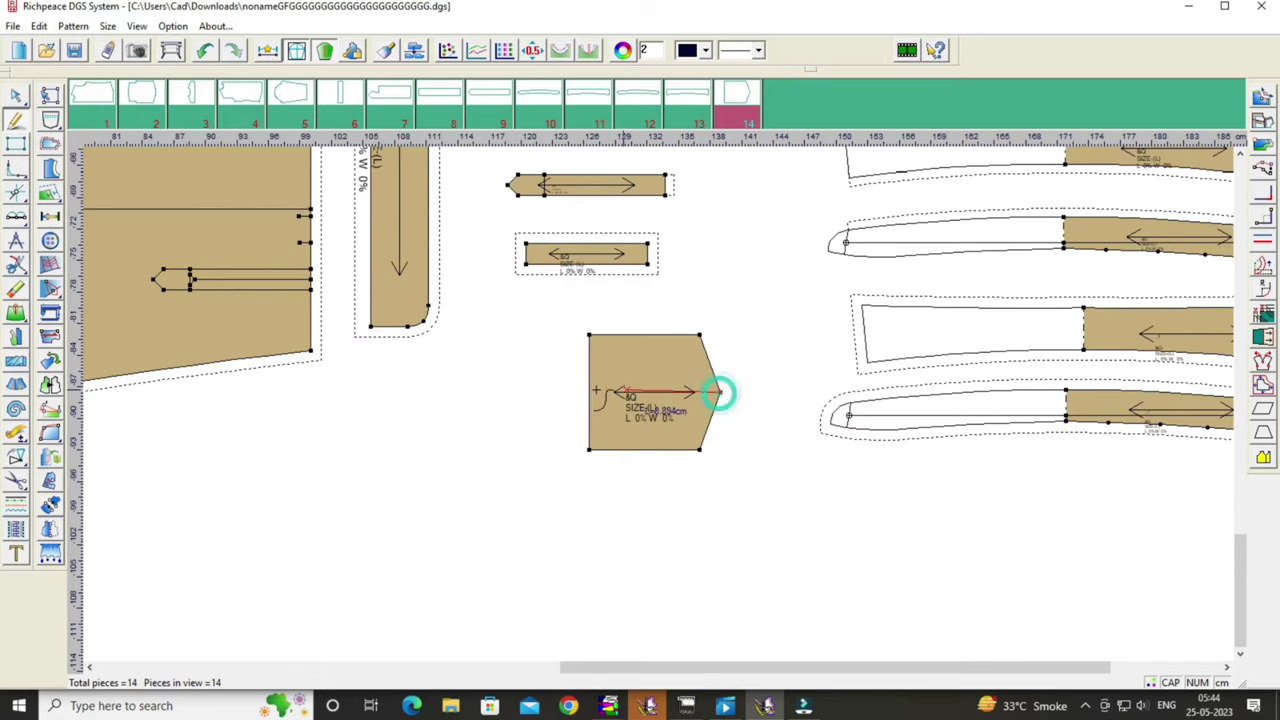
left_click(590, 392)
right_click(591, 388)
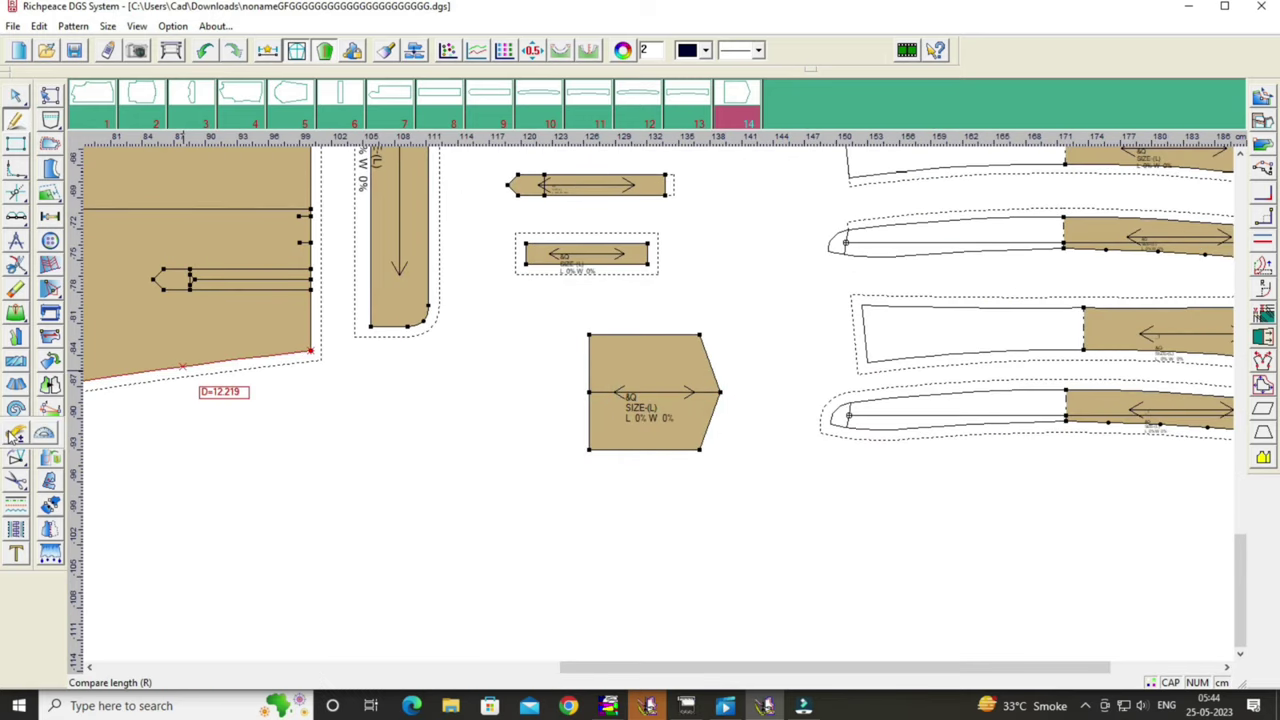
Measure the pocket's centre line and left edge with Compare Length.
left_click(17, 433)
left_click(662, 393)
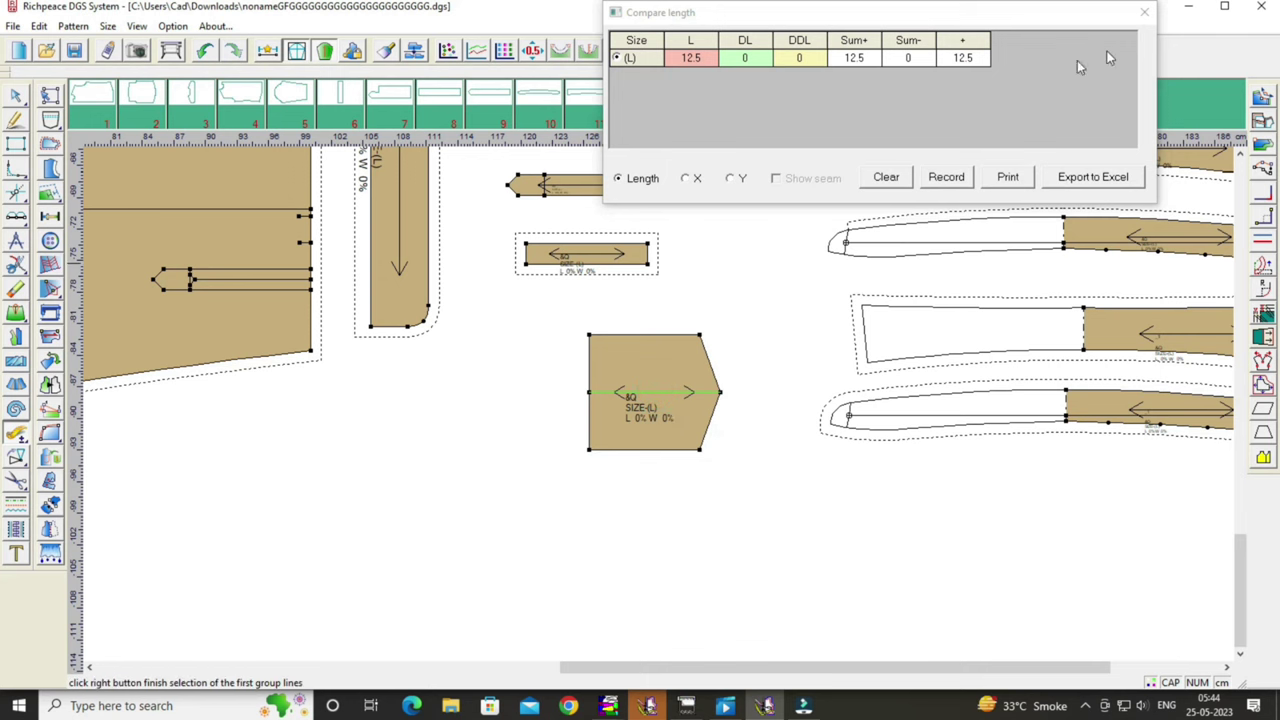
left_click(1146, 14)
left_click(590, 370)
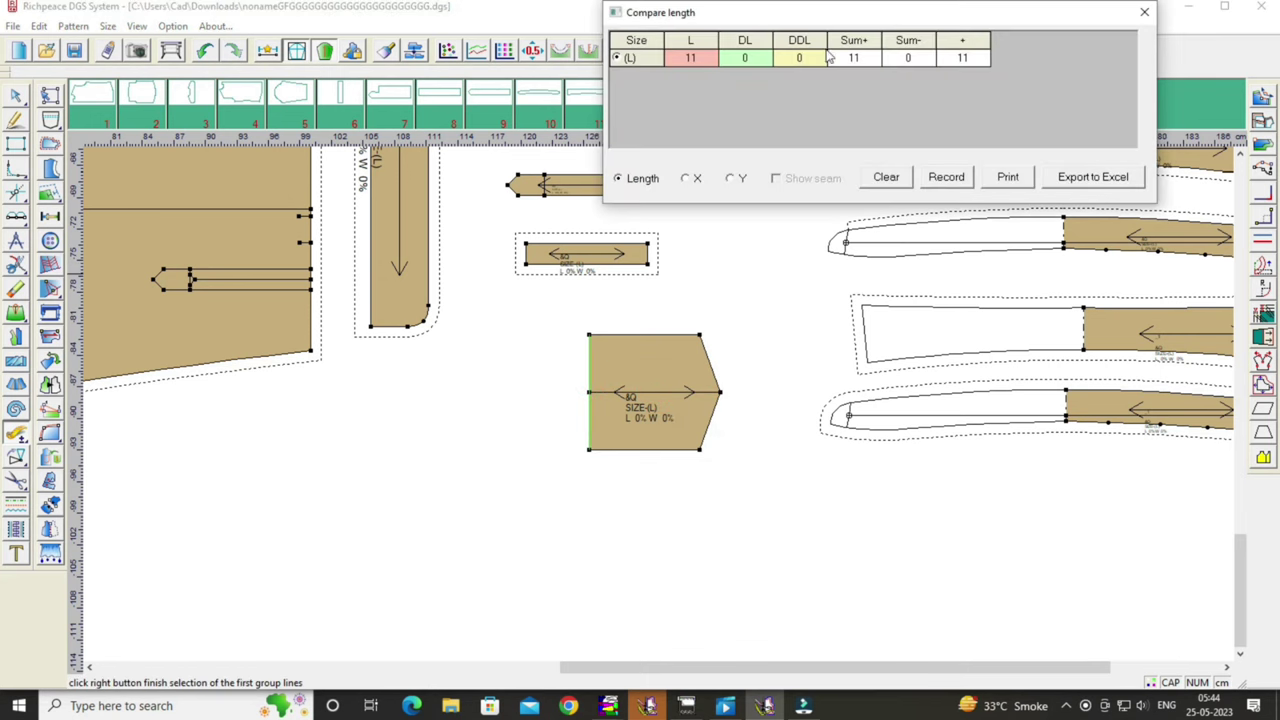
left_click(1146, 14)
Copy the pocket piece and place the copy below the original.
scroll(666, 398, "down", 1)
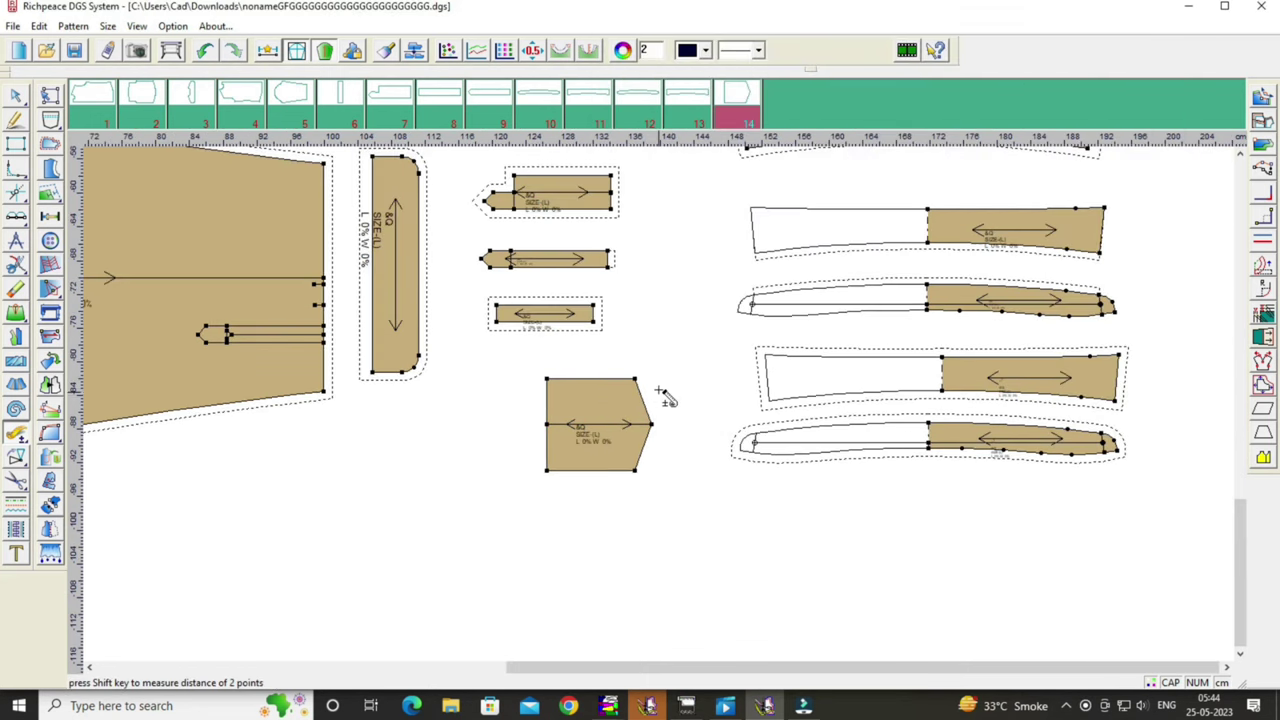
scroll(666, 394, "down", 1)
scroll(665, 393, "down", 1)
right_click(662, 350)
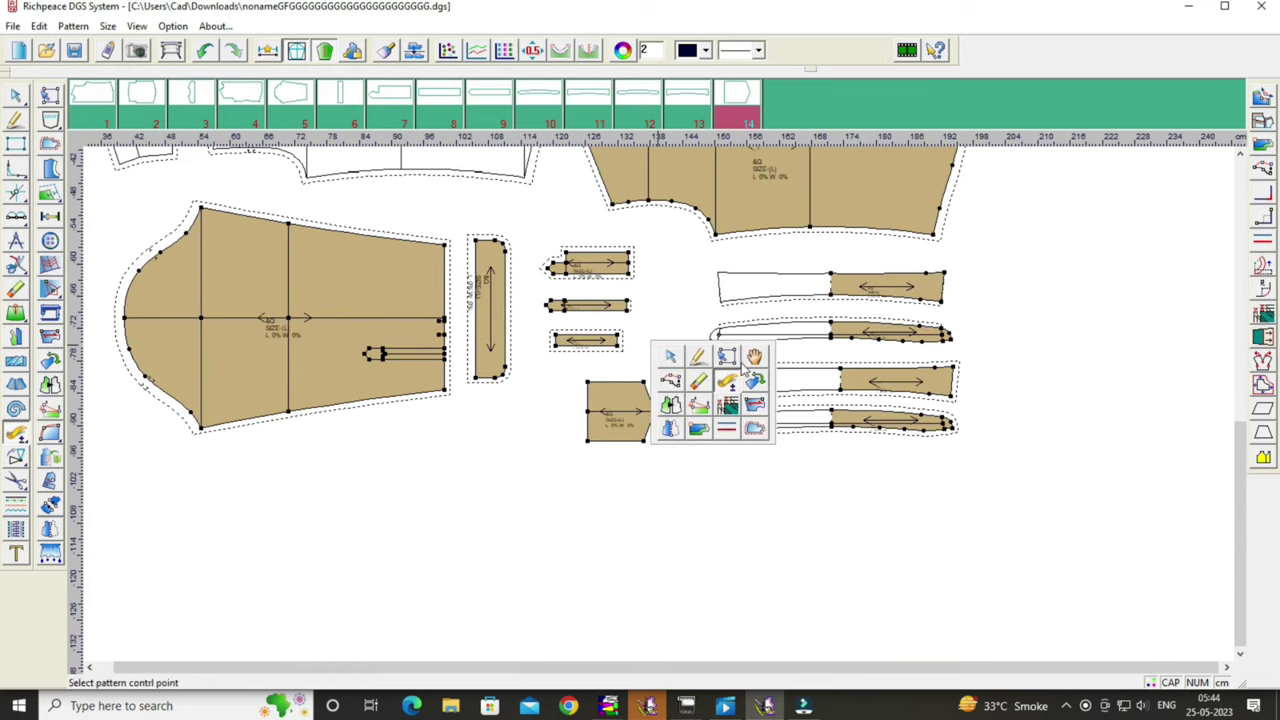
left_click(751, 354)
left_click(614, 403)
left_click(640, 405)
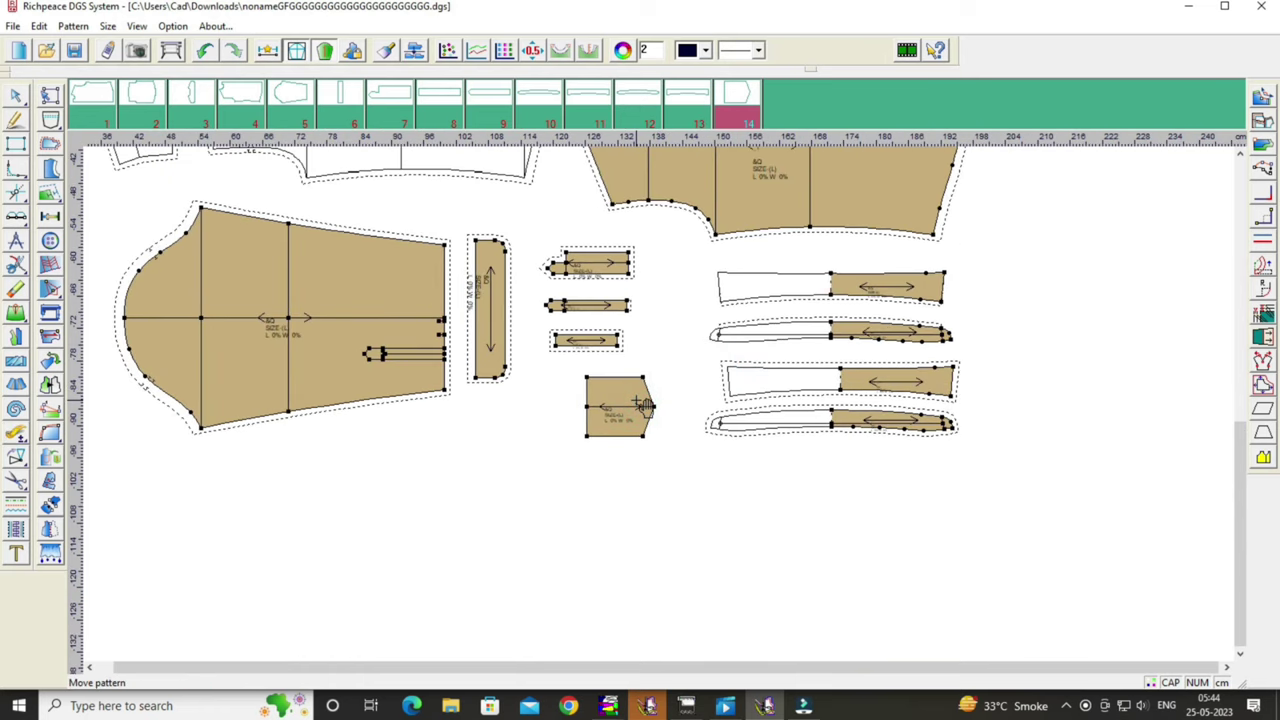
left_click_drag(648, 404, 636, 482, "ctrl")
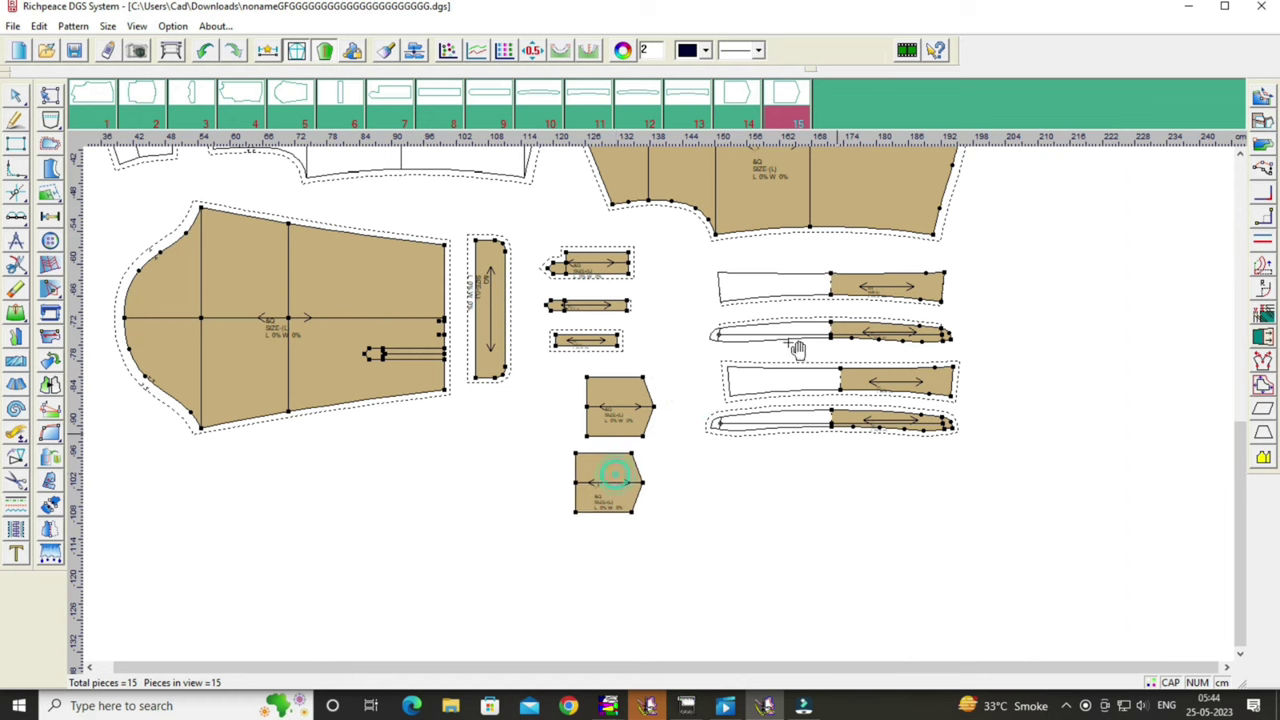
Give the copy a seam allowance with a fold of 5.
left_click(50, 143)
left_click(630, 513)
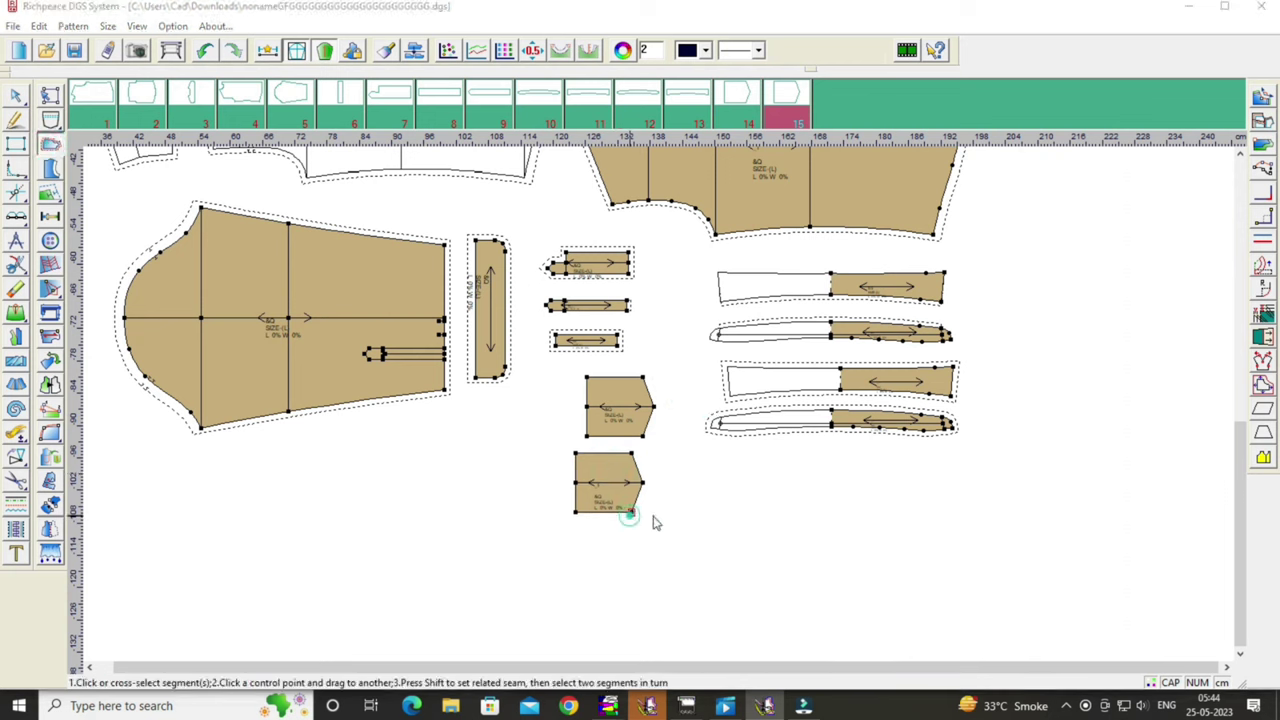
right_click(651, 523)
left_click_drag(714, 328, 885, 403)
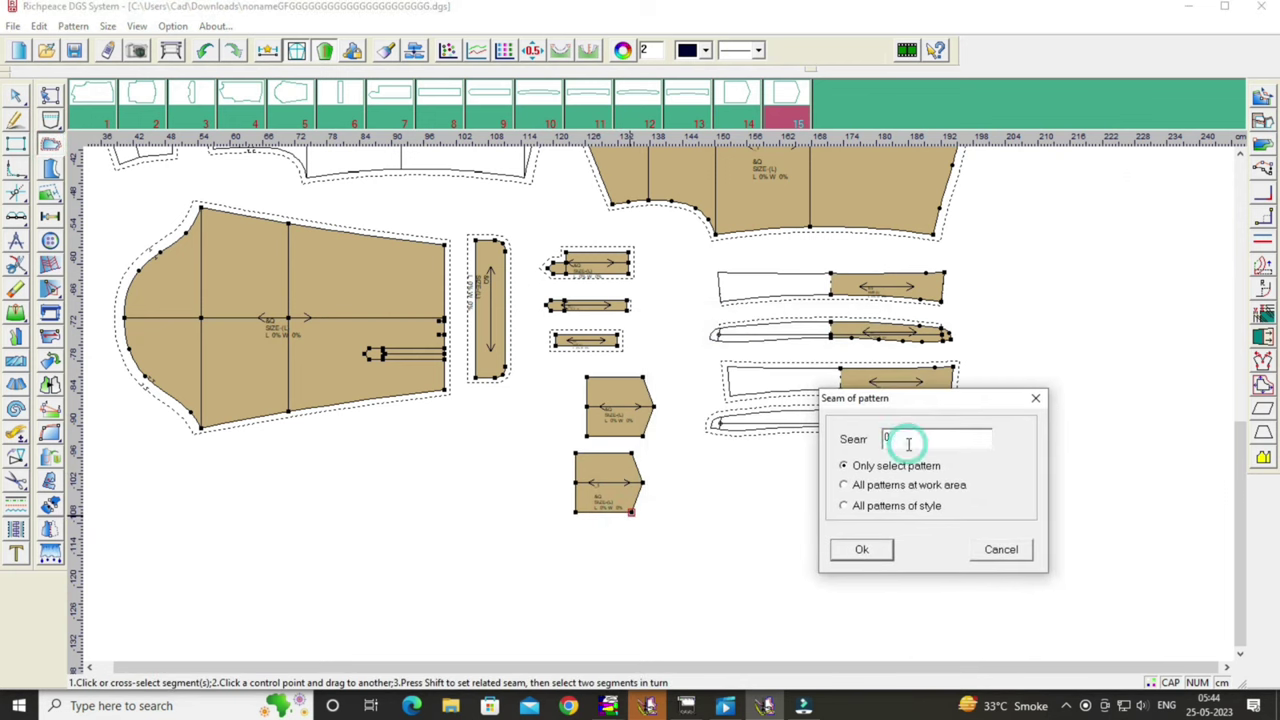
left_click(862, 550)
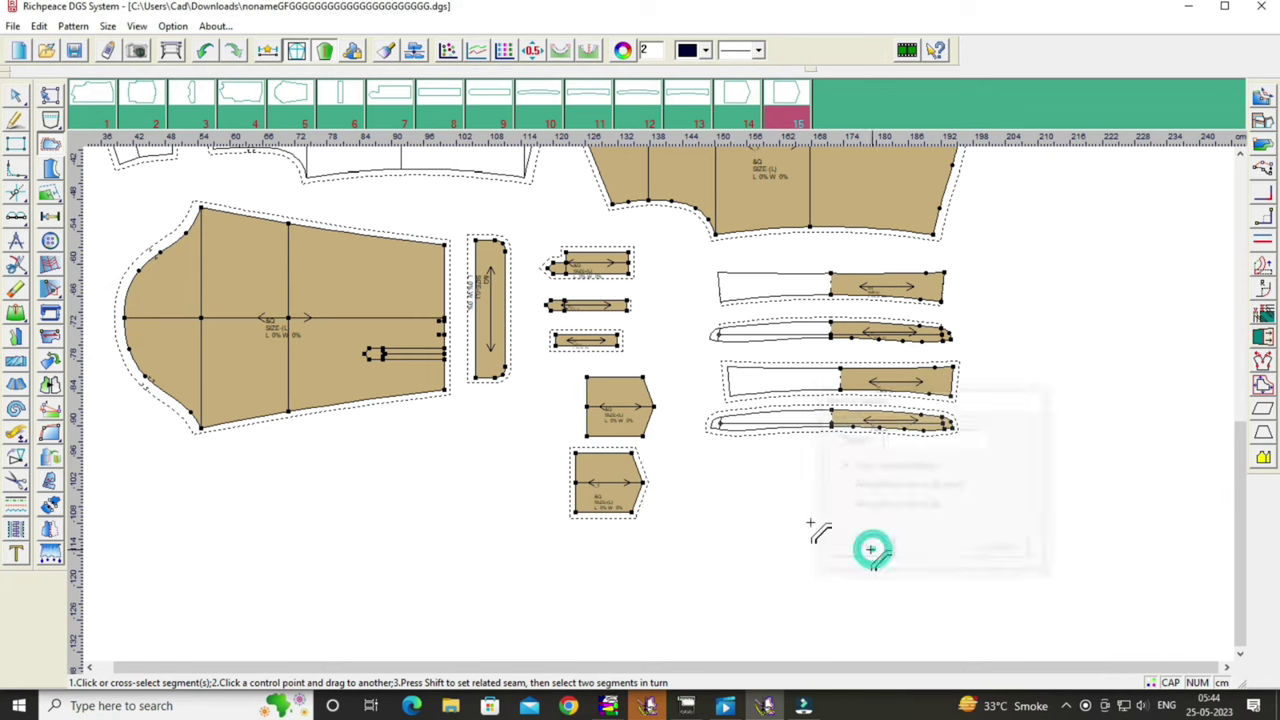
left_click_drag(762, 172, 1069, 150)
key("BackSpace")
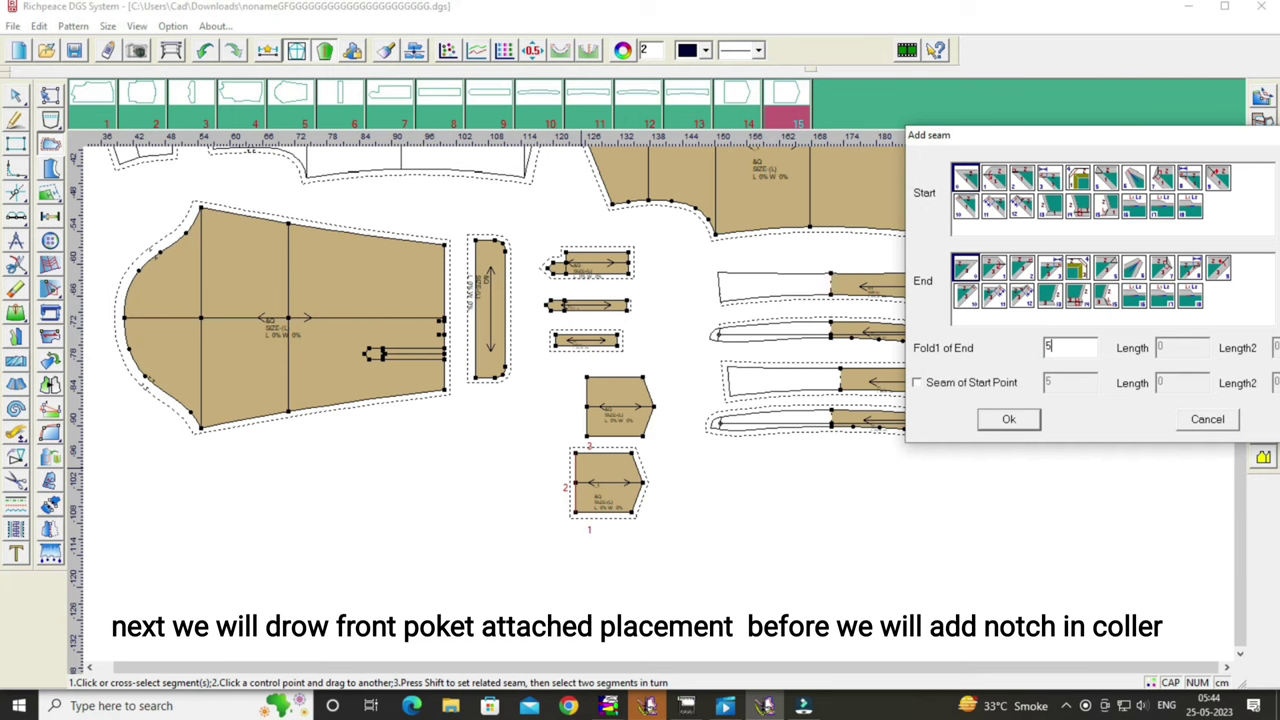
left_click(1006, 422)
Reposition the small pocket piece in the layout.
right_click(332, 460)
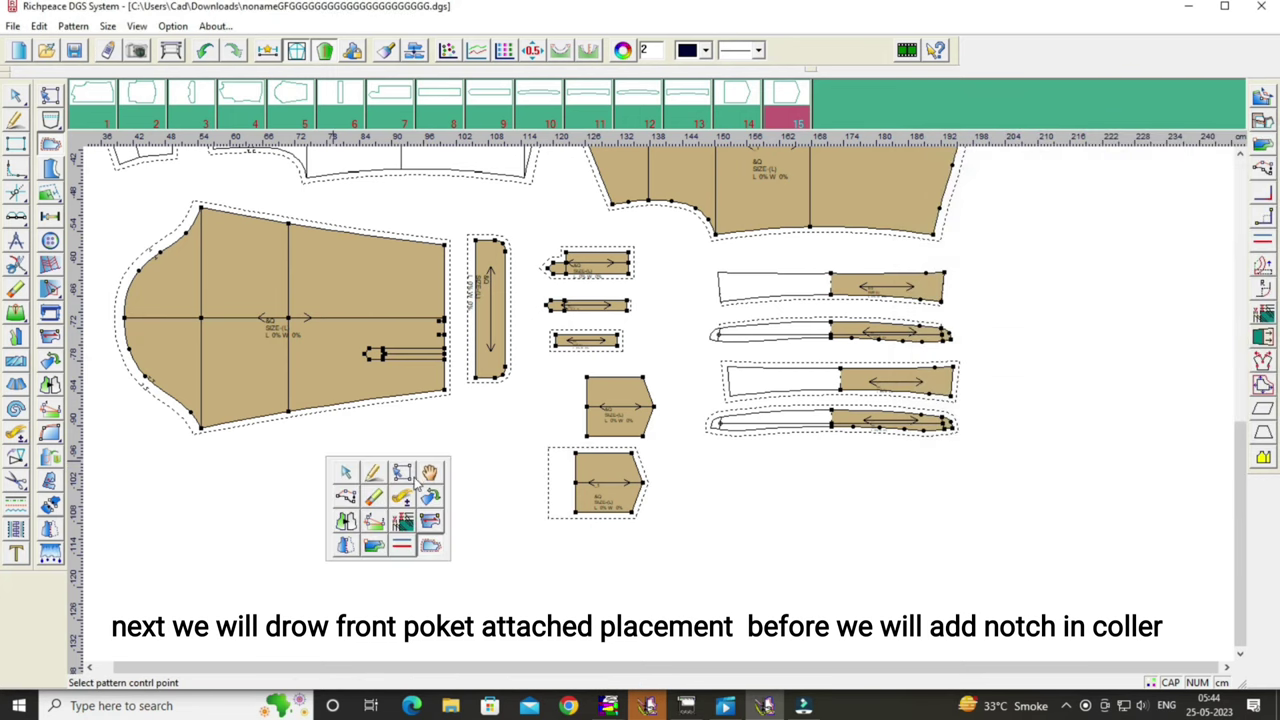
left_click(432, 474)
scroll(680, 370, "down", 1)
scroll(670, 400, "up", 1)
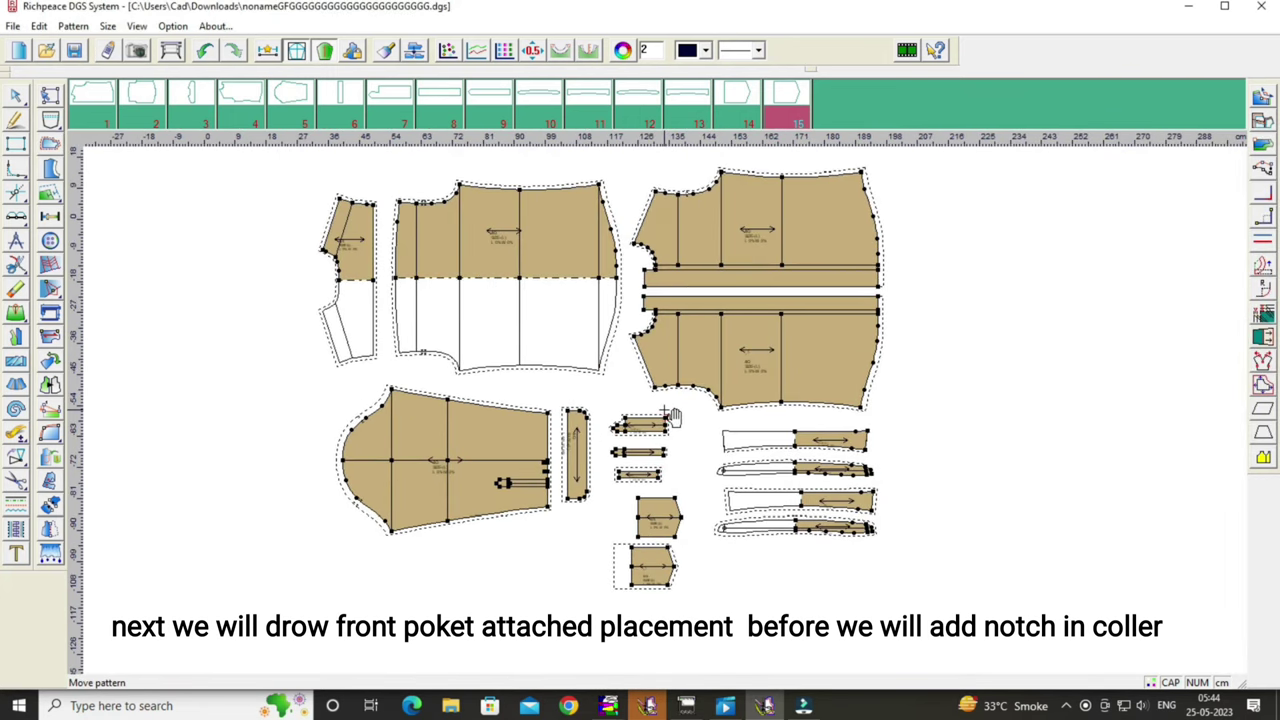
mouse_move(670, 558)
left_mouse_down()
mouse_move(614, 530)
mouse_move(674, 524)
left_mouse_up()
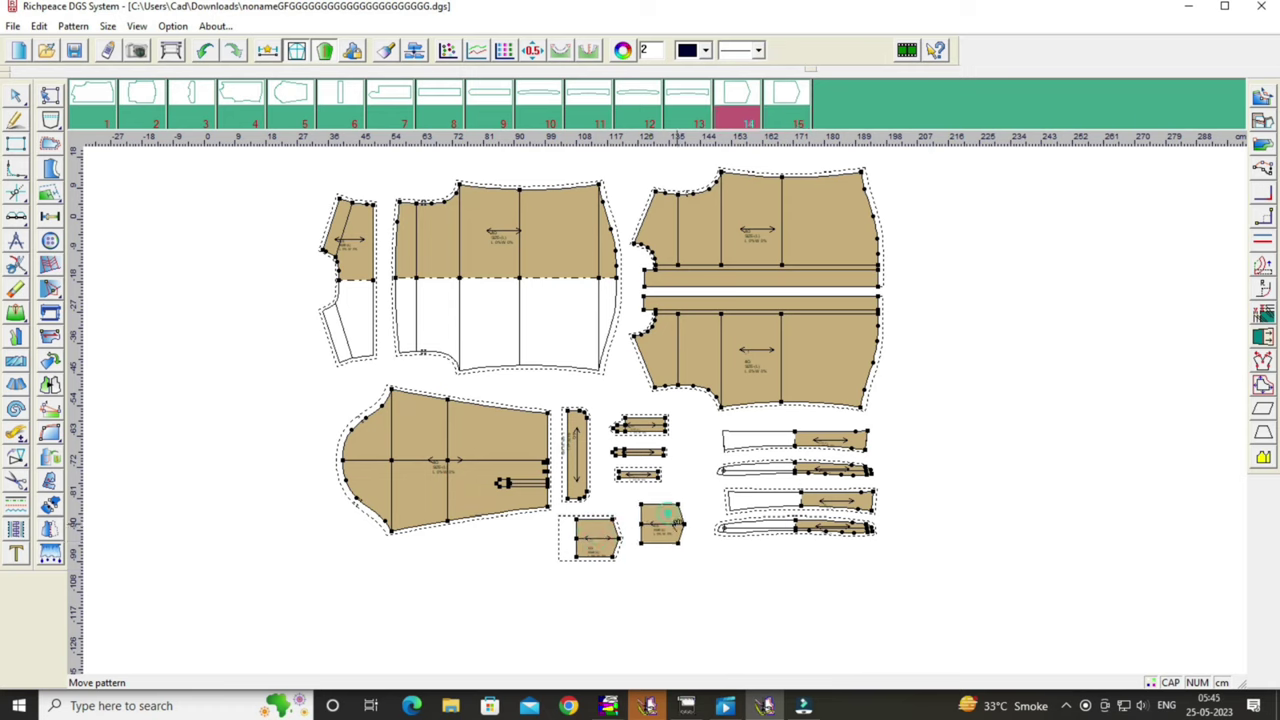
Nudge the two pocket pieces into tidier positions.
left_click_drag(598, 536, 610, 533)
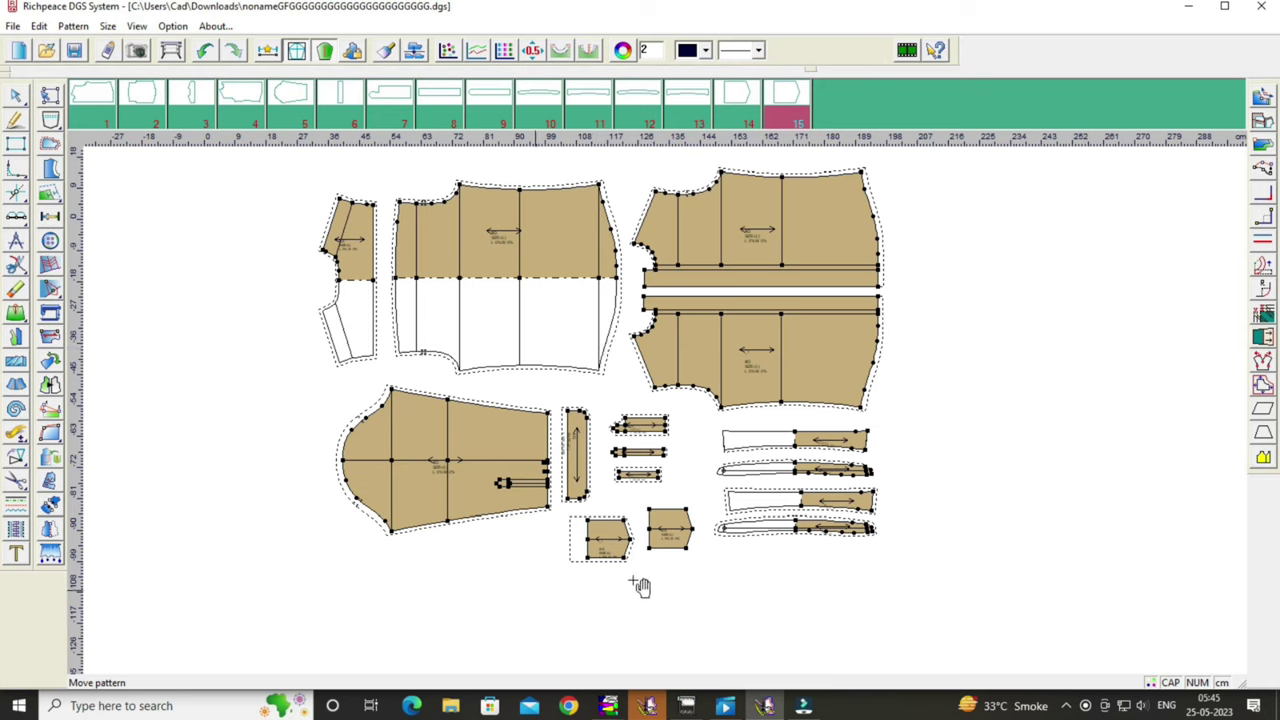
mouse_move(668, 530)
left_mouse_down()
mouse_move(675, 540)
mouse_move(624, 543)
left_mouse_up()
left_click_drag(695, 545, 692, 547)
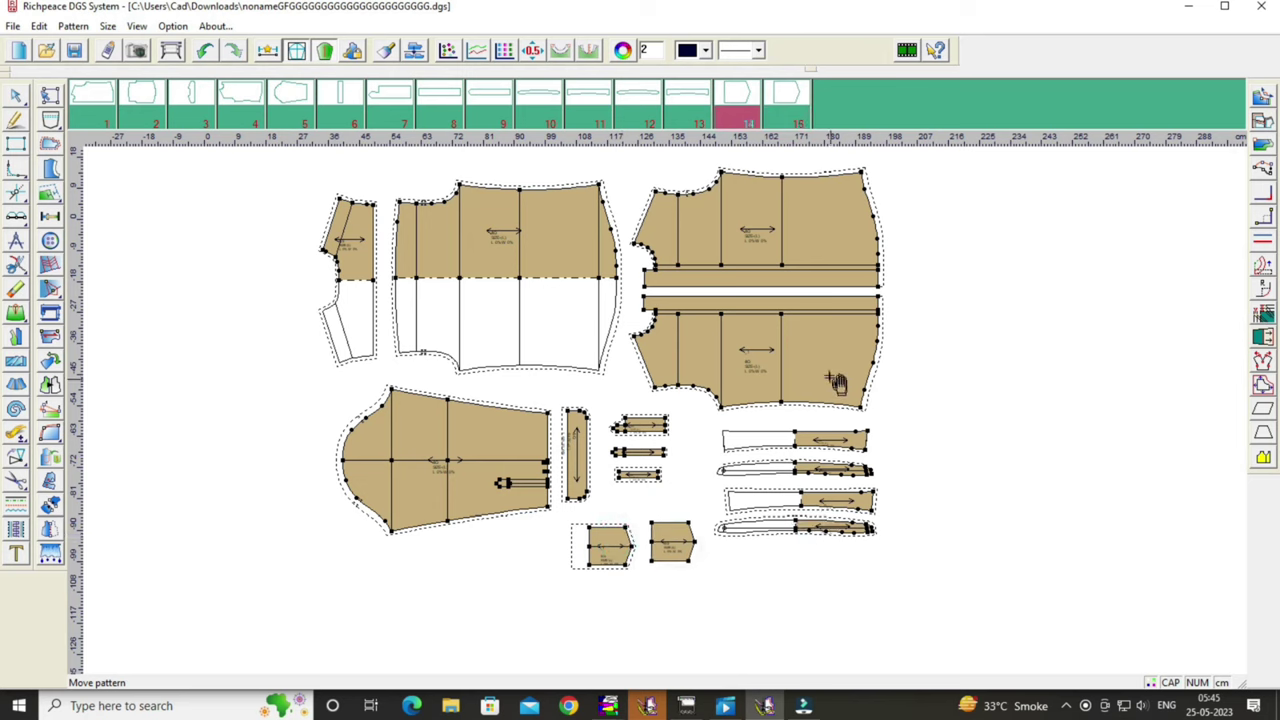
Shift the upper and lower right body pieces to space out the layout.
left_click_drag(832, 378, 814, 371)
left_click_drag(796, 285, 792, 261)
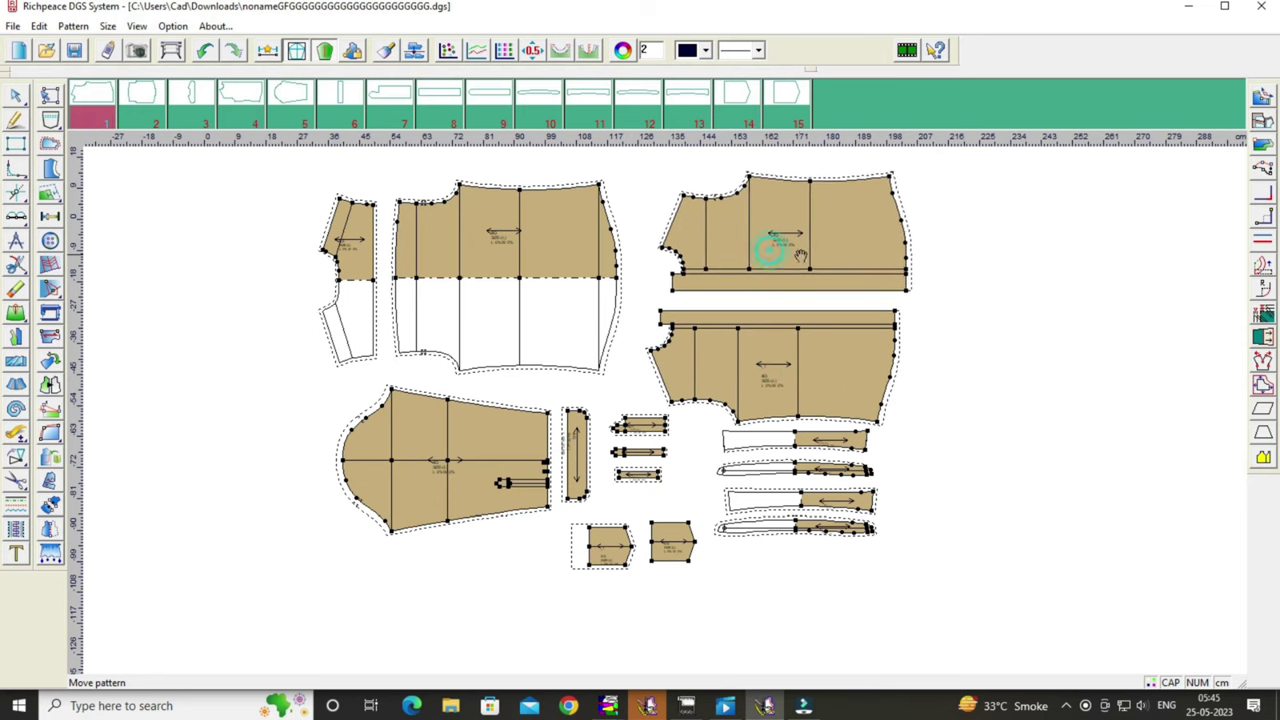
left_click_drag(826, 370, 836, 370)
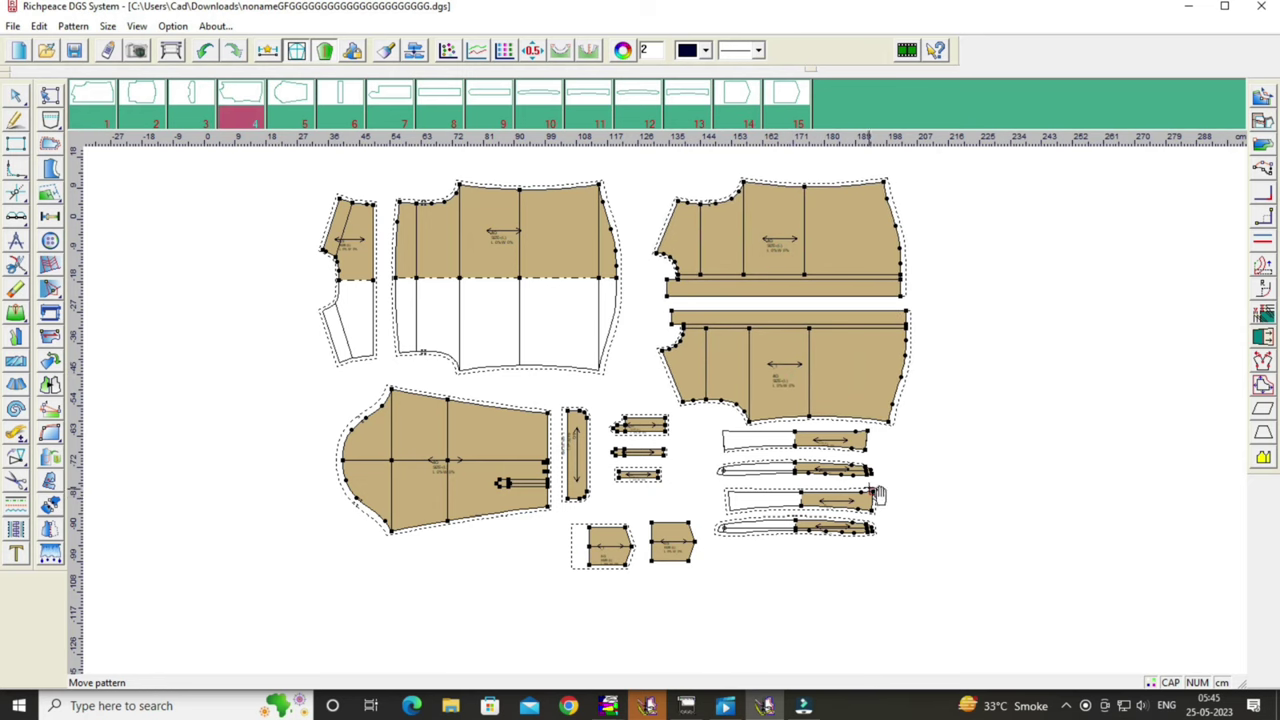
scroll(680, 355, "up", 1)
scroll(680, 355, "up", 1)
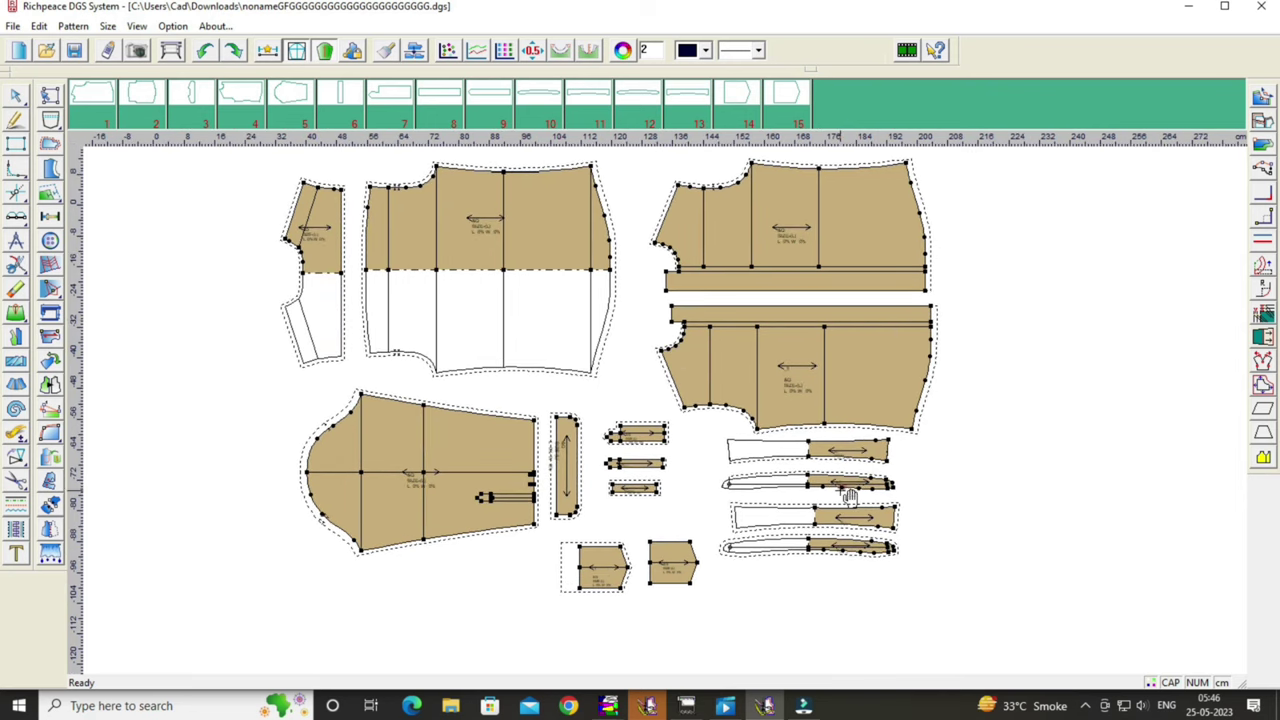
left_click_drag(822, 258, 830, 270)
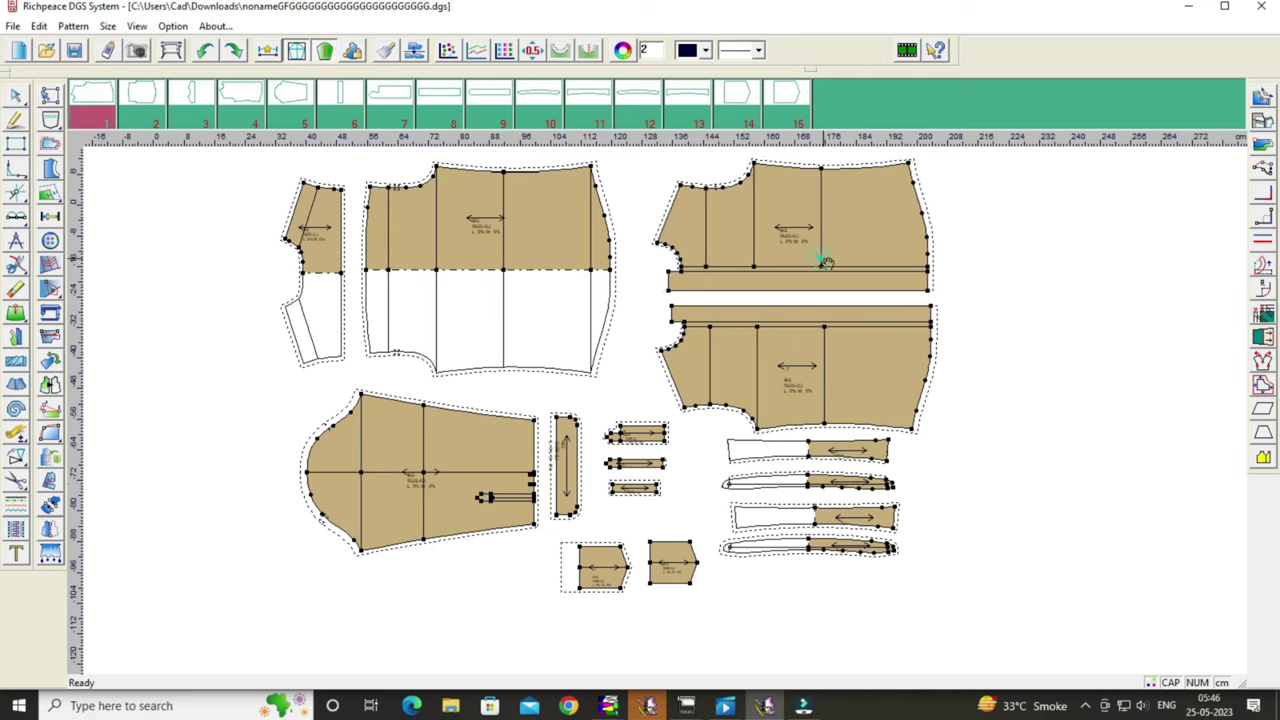
left_click_drag(850, 366, 861, 370)
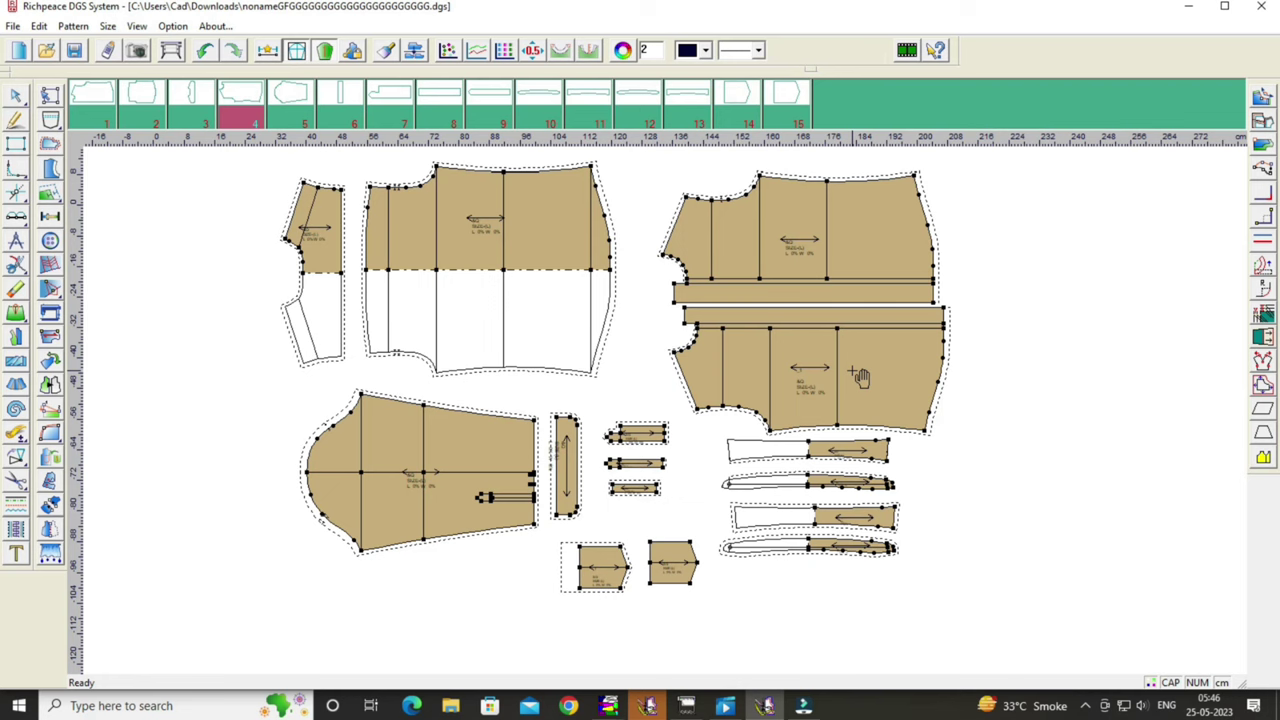
left_click_drag(861, 377, 843, 370)
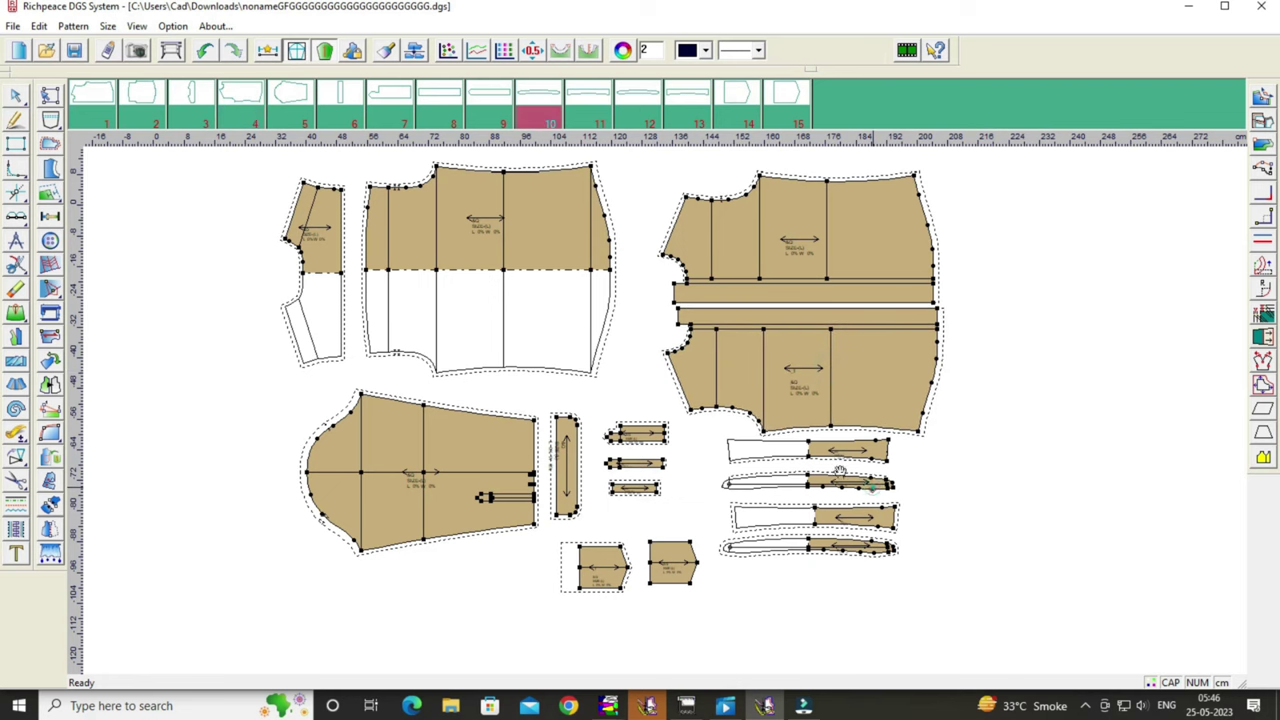
Move narrow strip piece 10 beside the front armhole and zoom in there.
left_click_drag(840, 470, 615, 282)
scroll(618, 288, "up", 2)
scroll(618, 288, "up", 2)
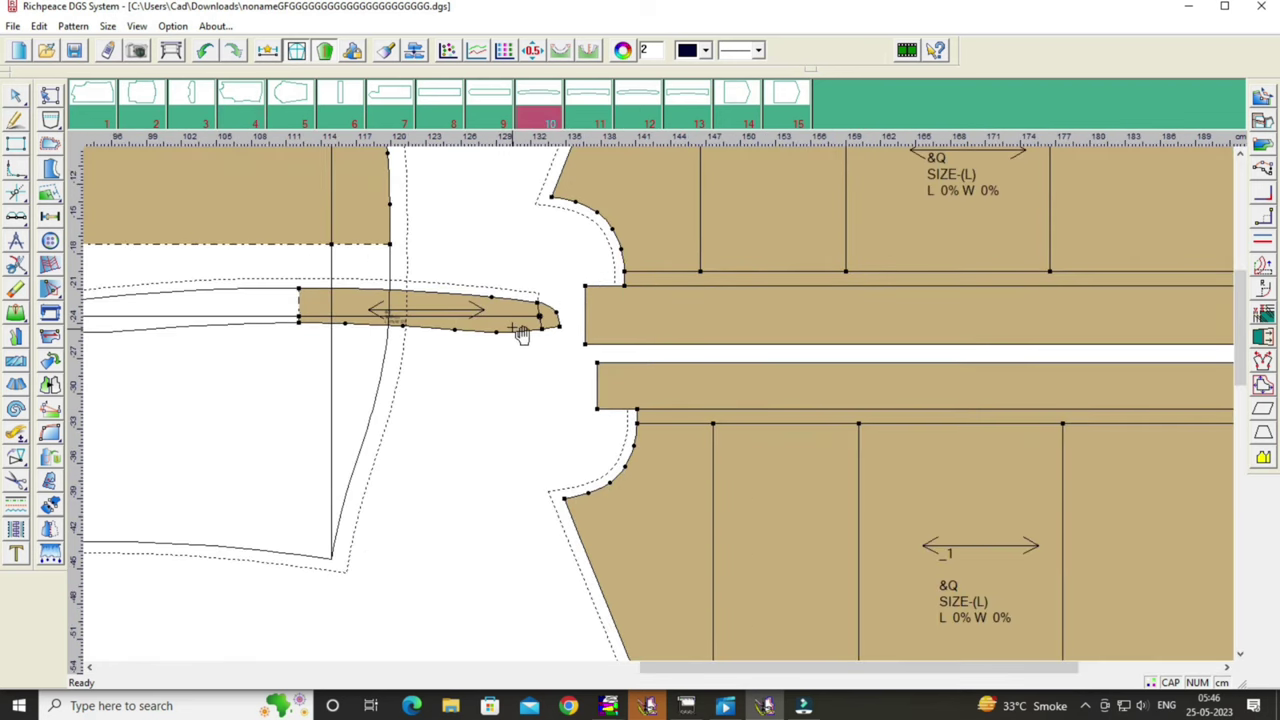
Walk the narrow strip (piece 10) along the front armhole to compare seam lengths.
left_click_drag(521, 335, 515, 314)
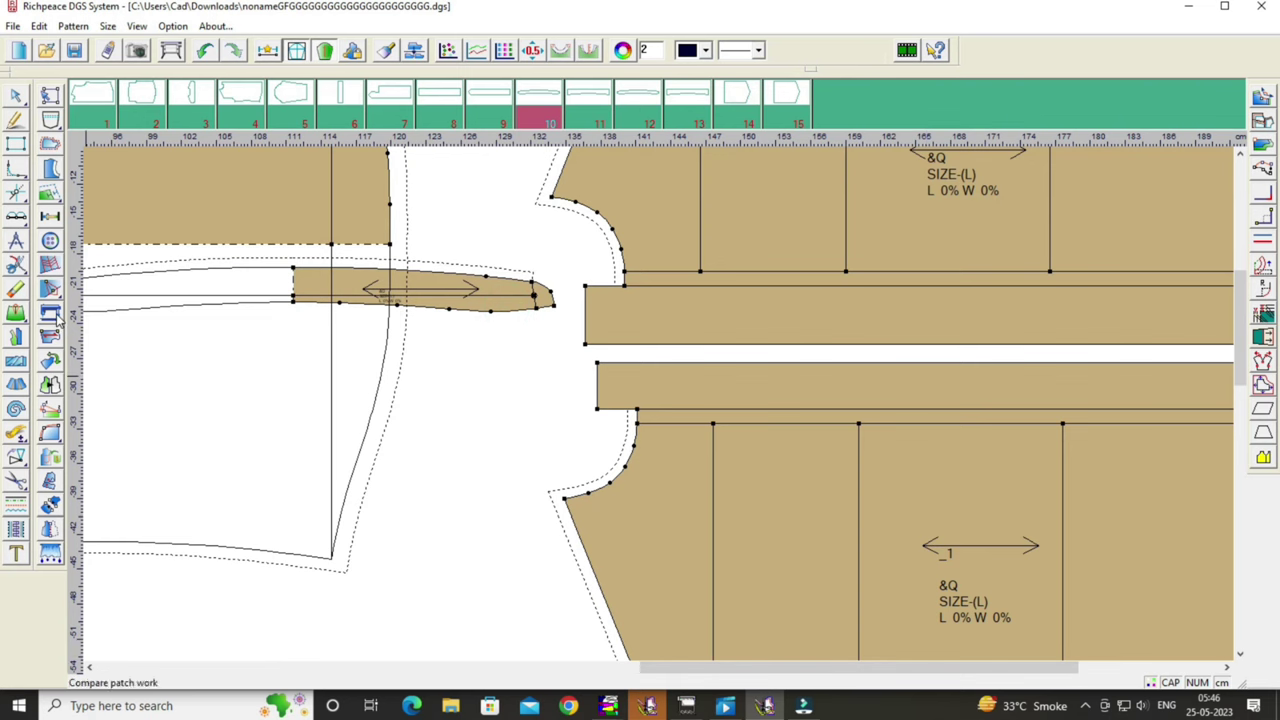
left_click(52, 314)
left_click(551, 300)
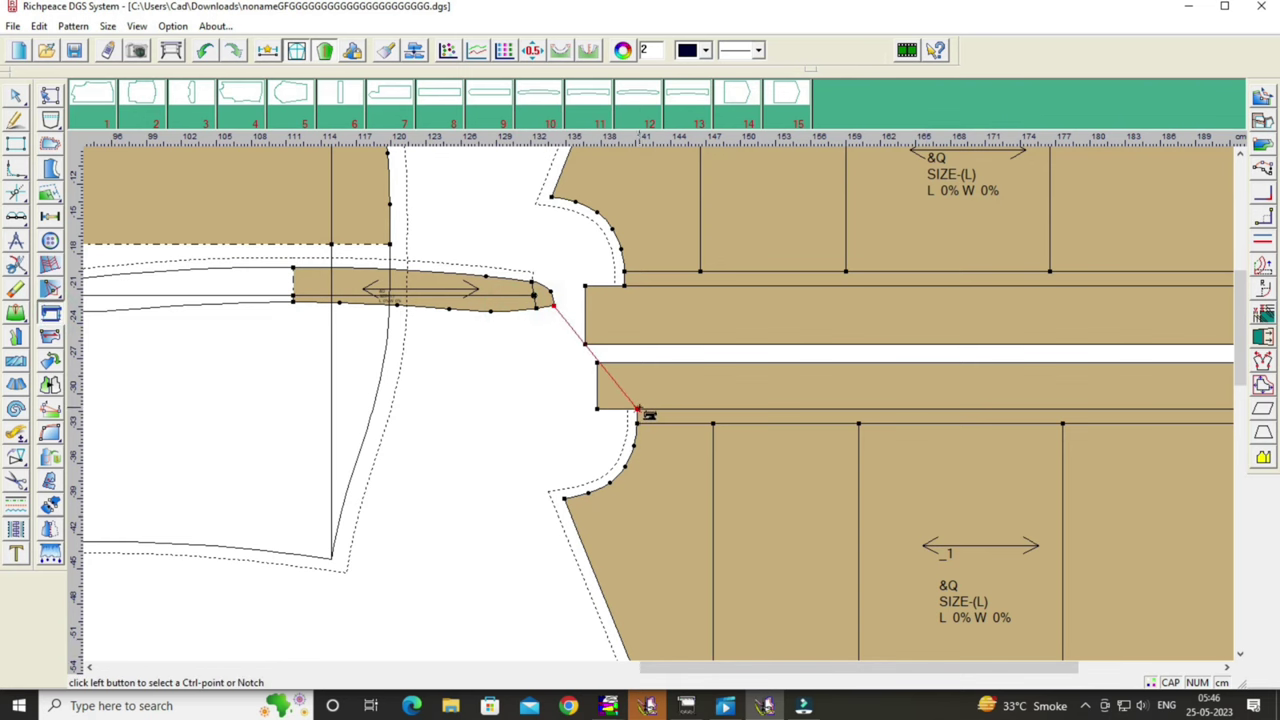
left_click(636, 410)
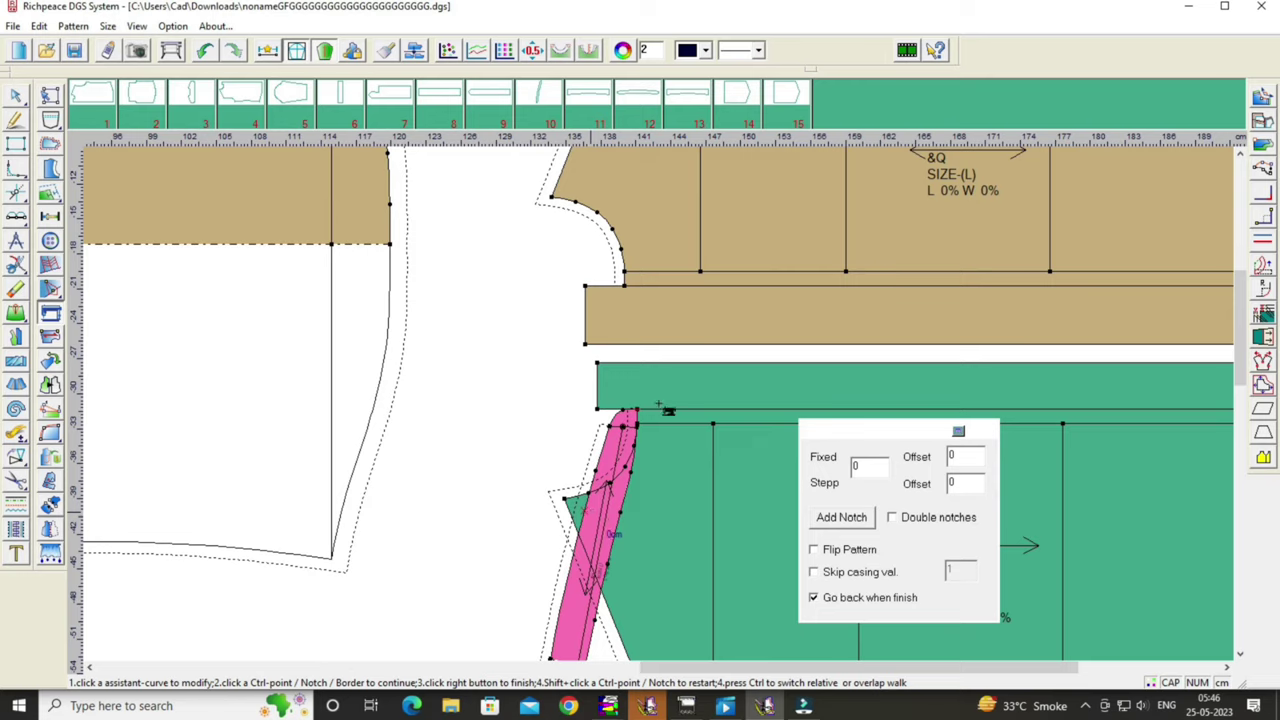
scroll(660, 410, "up", 3)
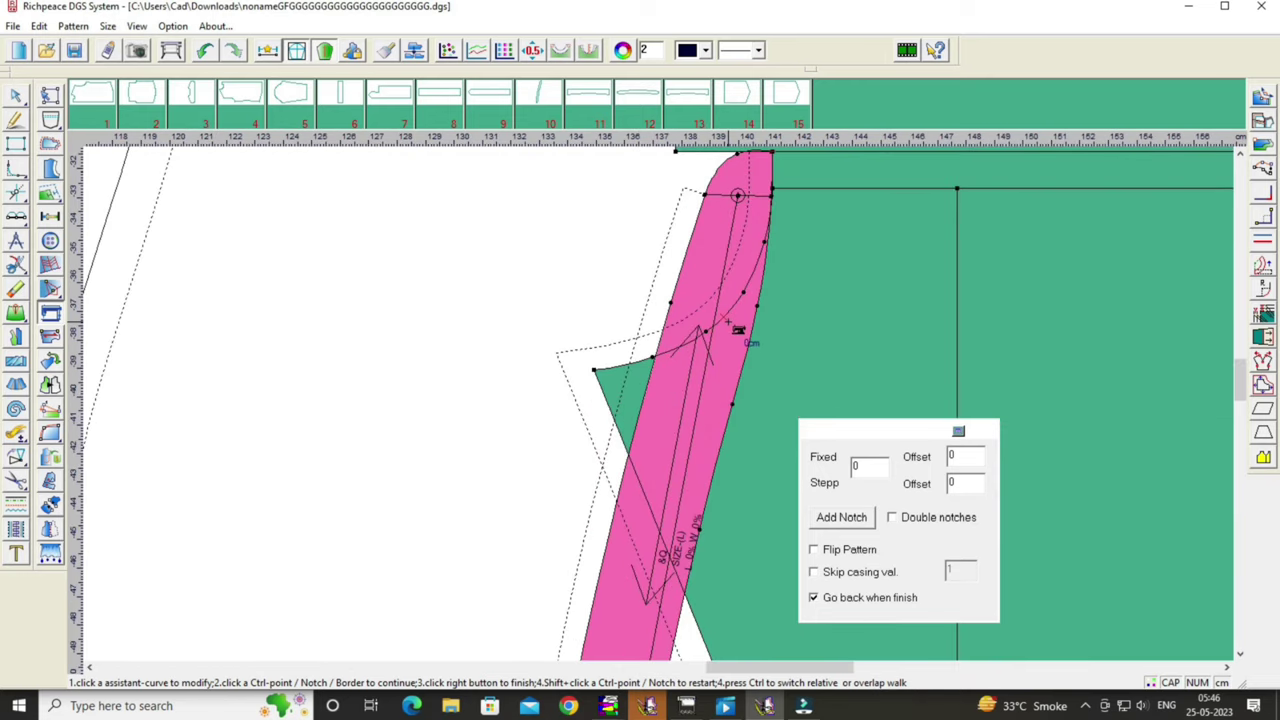
left_click(672, 345)
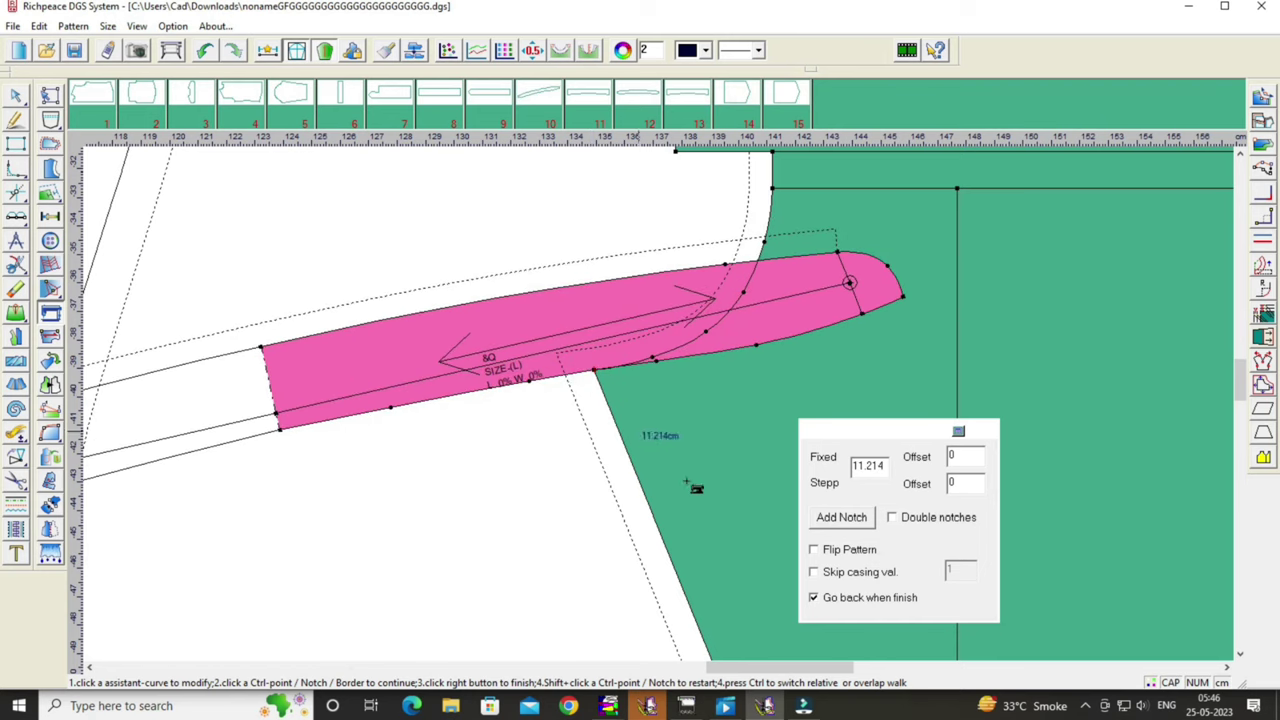
left_click(848, 527)
right_click(663, 408)
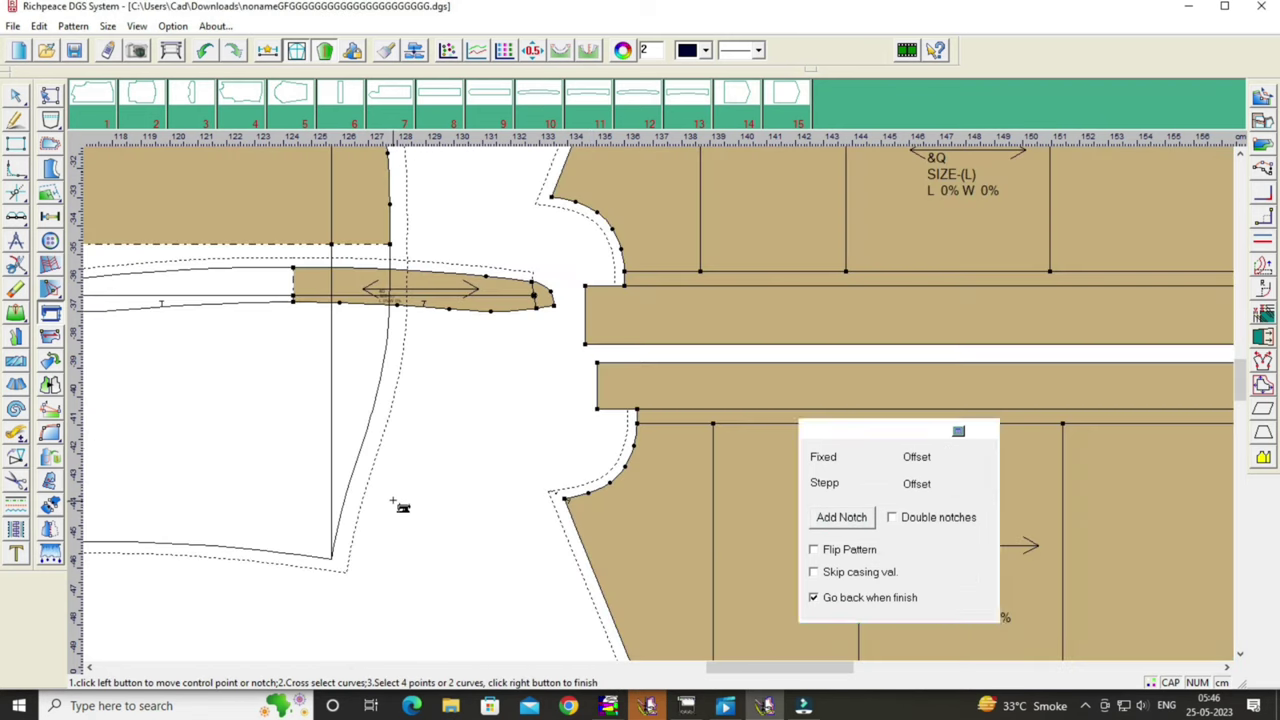
Move the narrow strip over to the left piece's armhole.
scroll(660, 395, "down", 5)
right_click(660, 395)
left_click(752, 406)
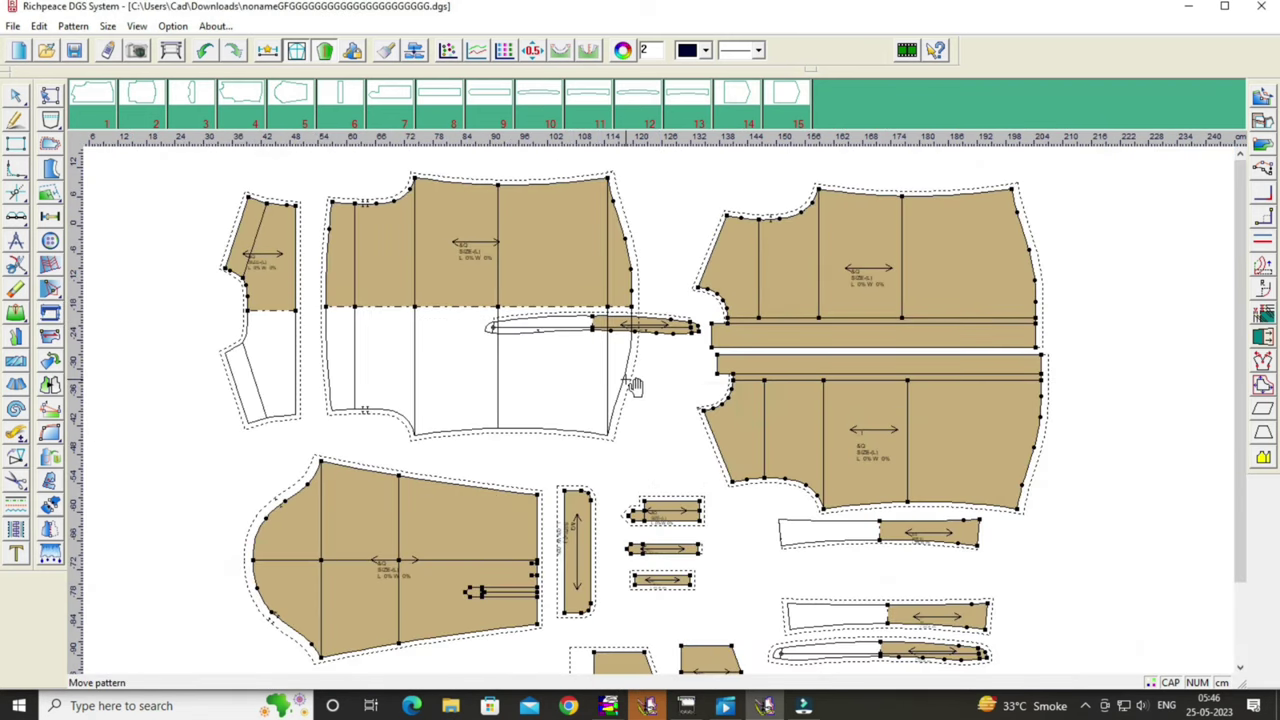
left_click_drag(667, 335, 214, 309)
scroll(214, 309, "up", 2)
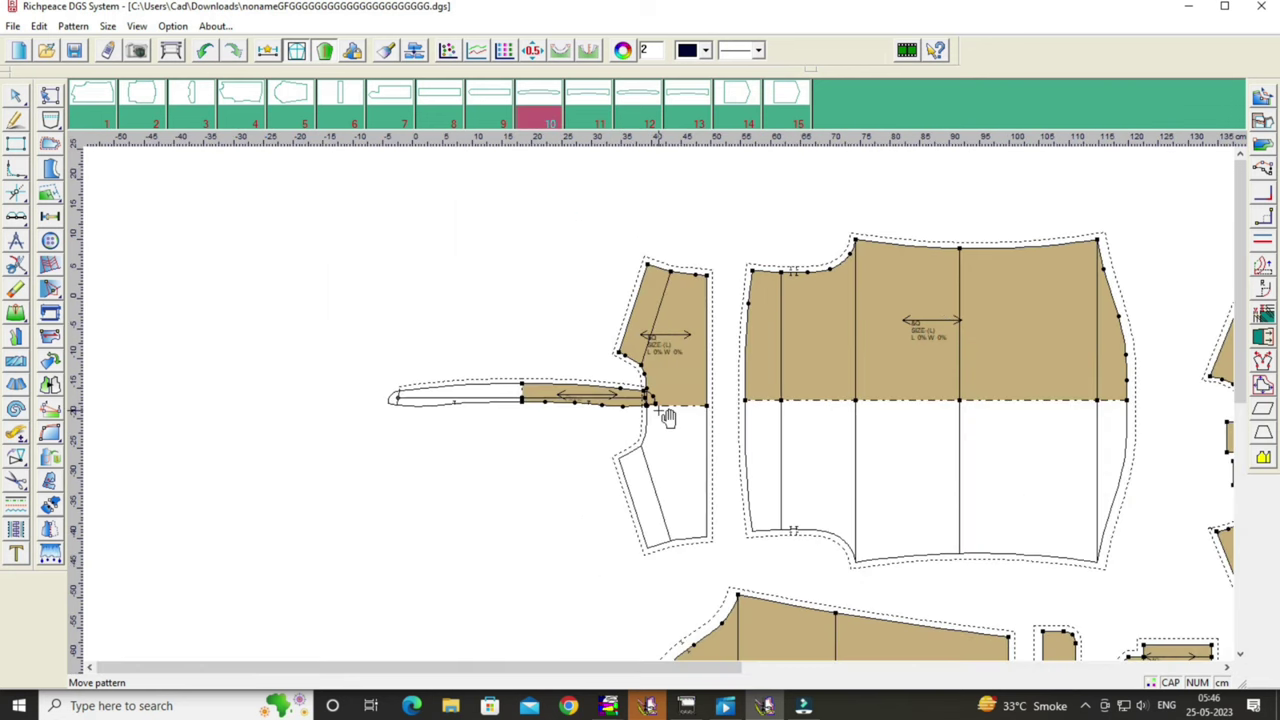
left_click_drag(594, 417, 582, 397)
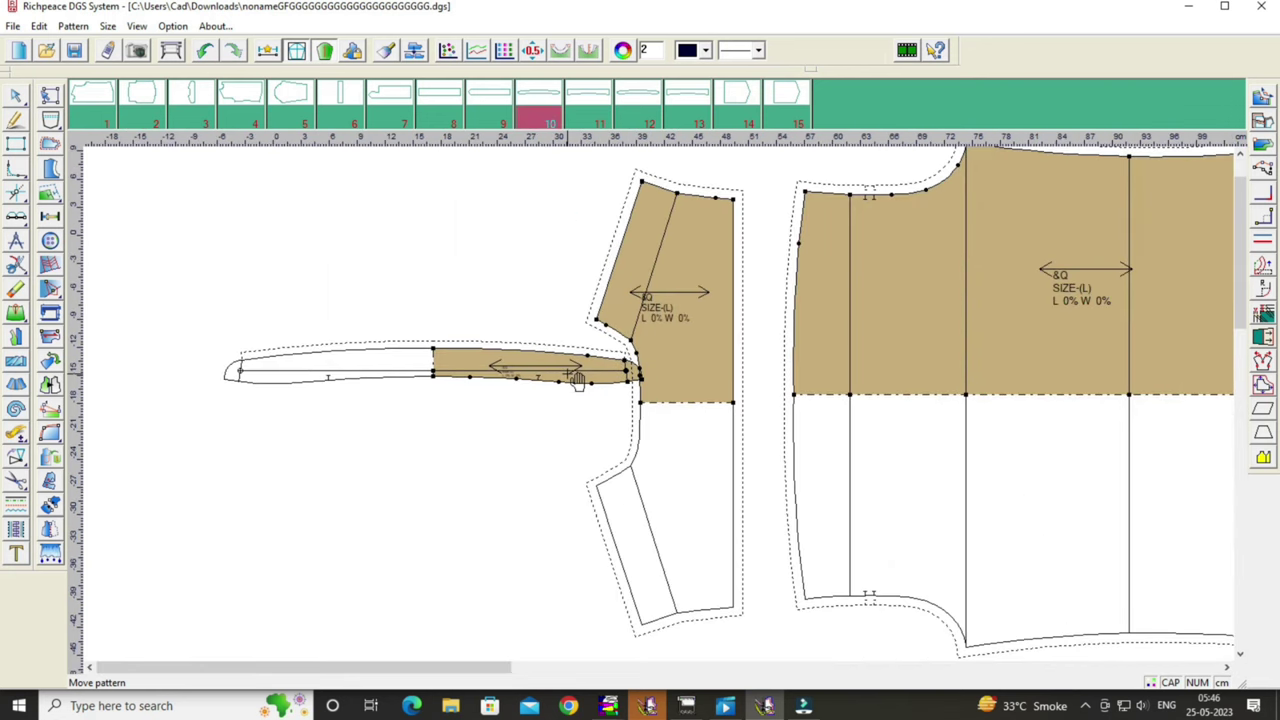
Rotate the strip upright and place it beside the left piece.
left_click(50, 362)
right_click(543, 372)
right_click(543, 374)
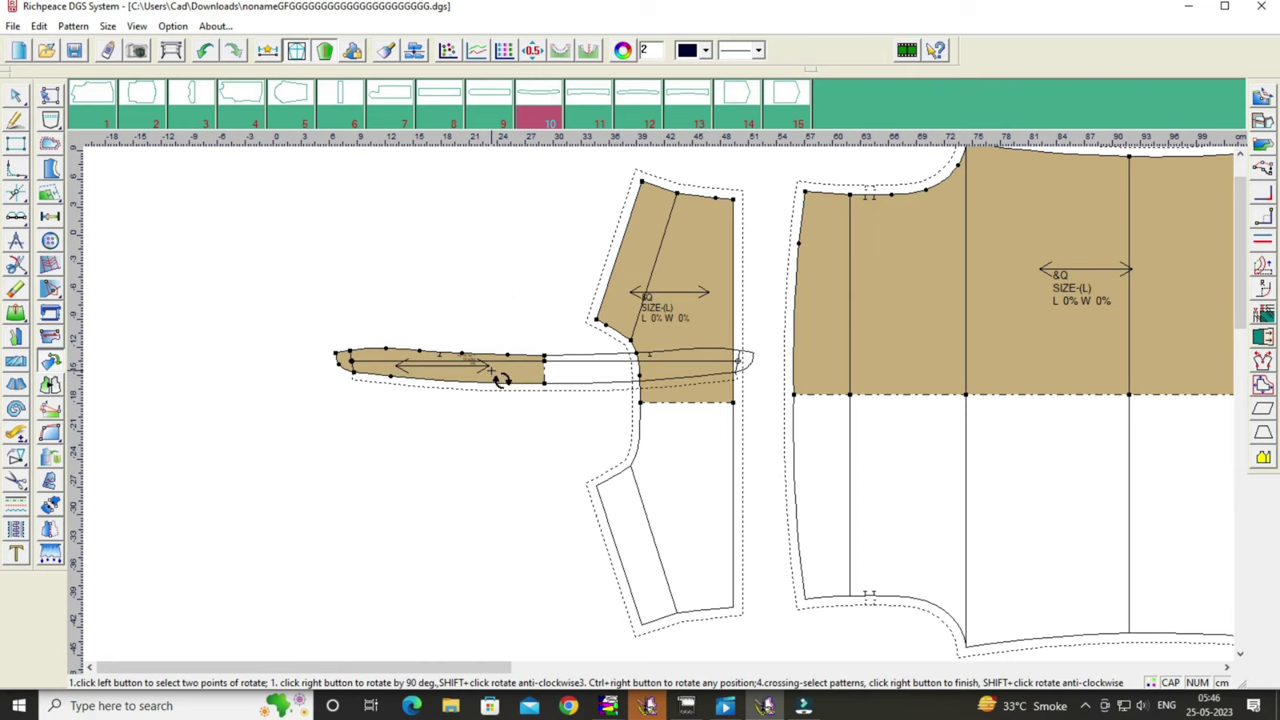
right_click(501, 378)
right_click(400, 425)
left_click(494, 433)
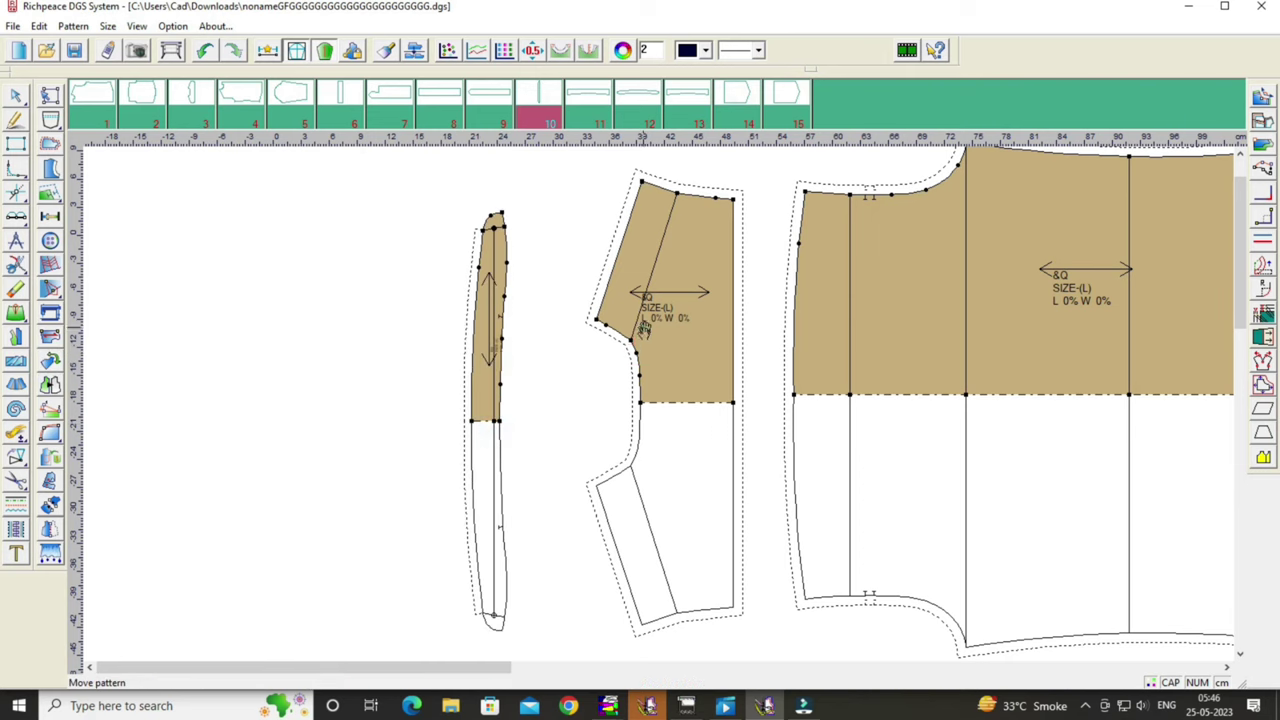
left_click_drag(480, 363, 523, 366)
scroll(660, 407, "up", 2)
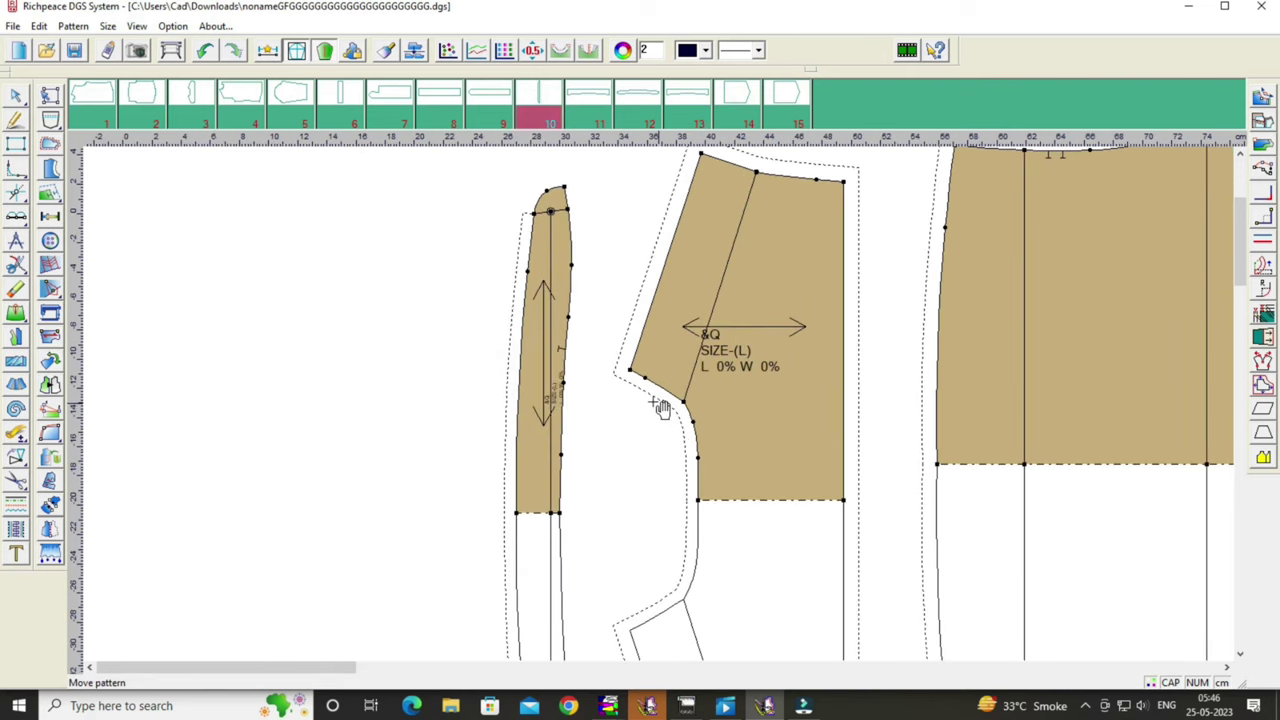
left_click(541, 408)
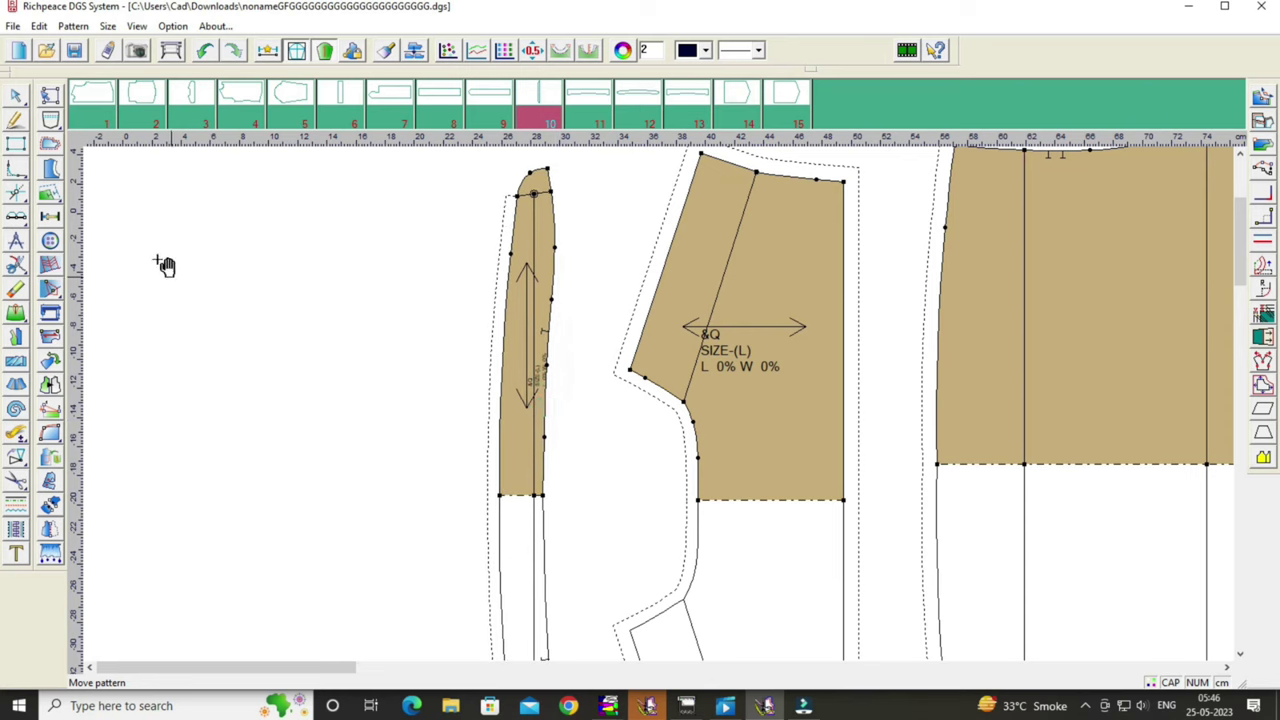
Walk the strip along the left piece's edge again, showing 9.856 cm.
left_click(48, 313)
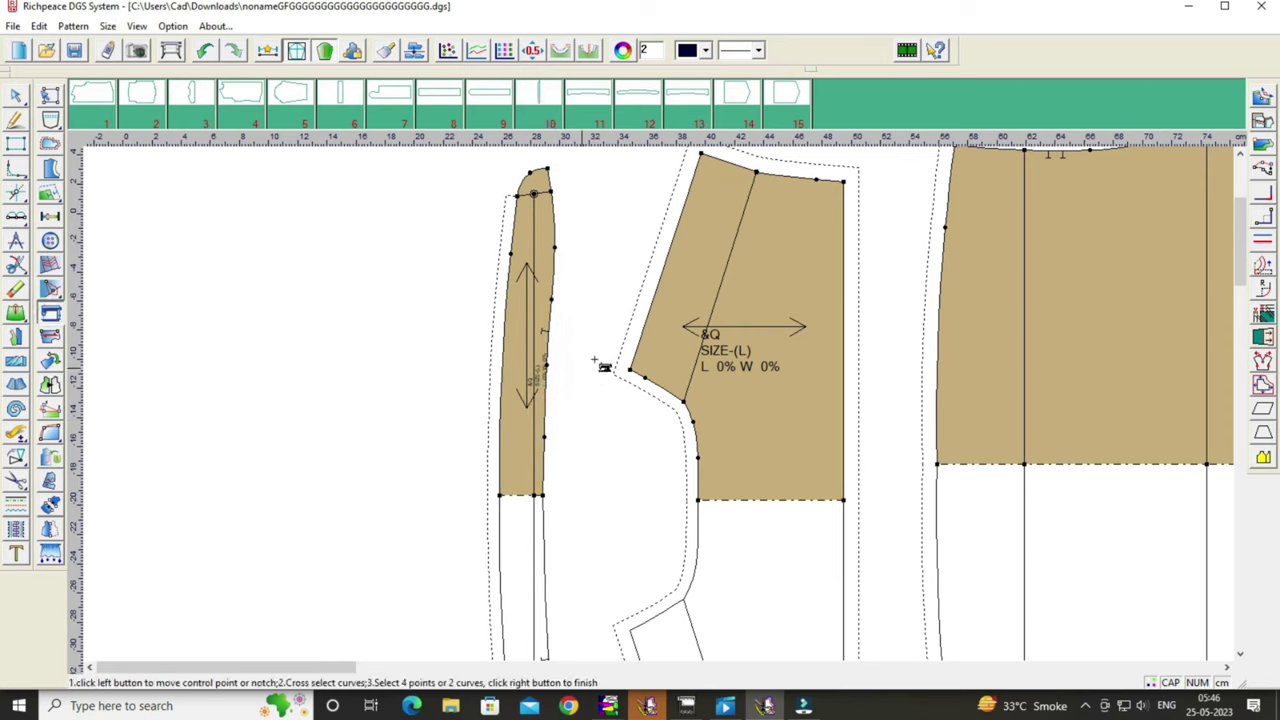
left_click(545, 334)
left_click(645, 378)
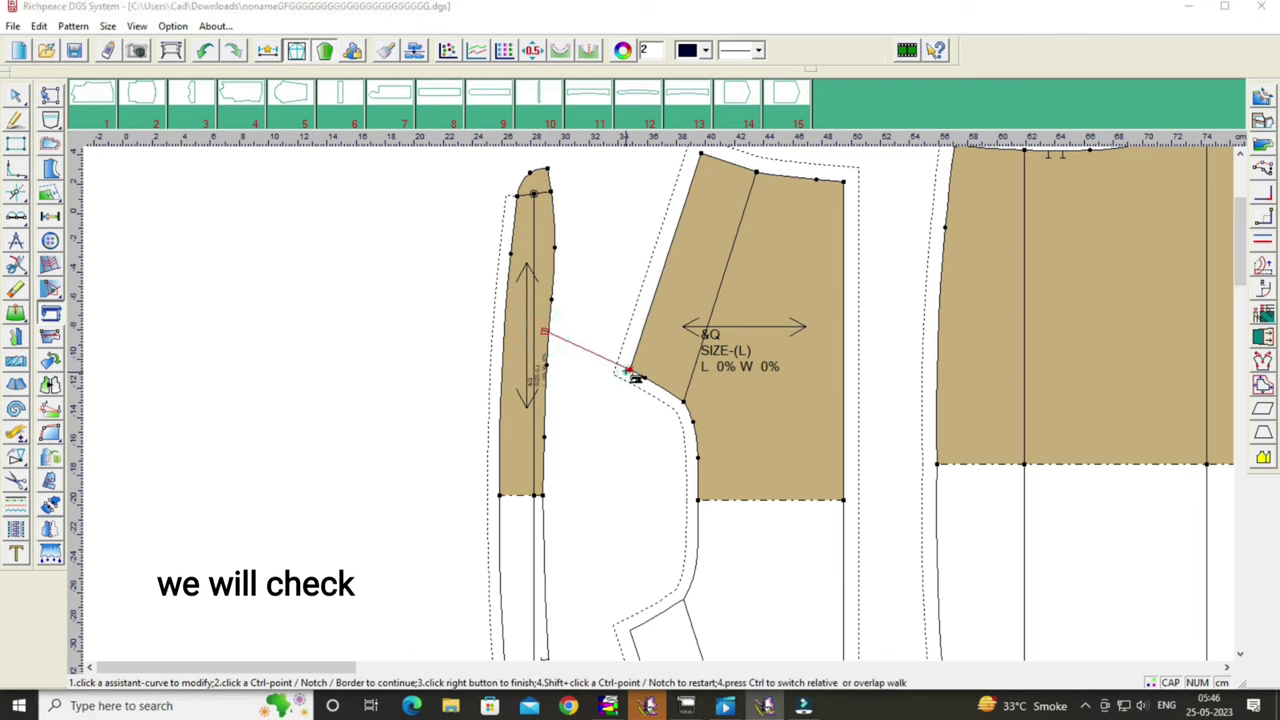
left_click_drag(750, 400, 432, 360)
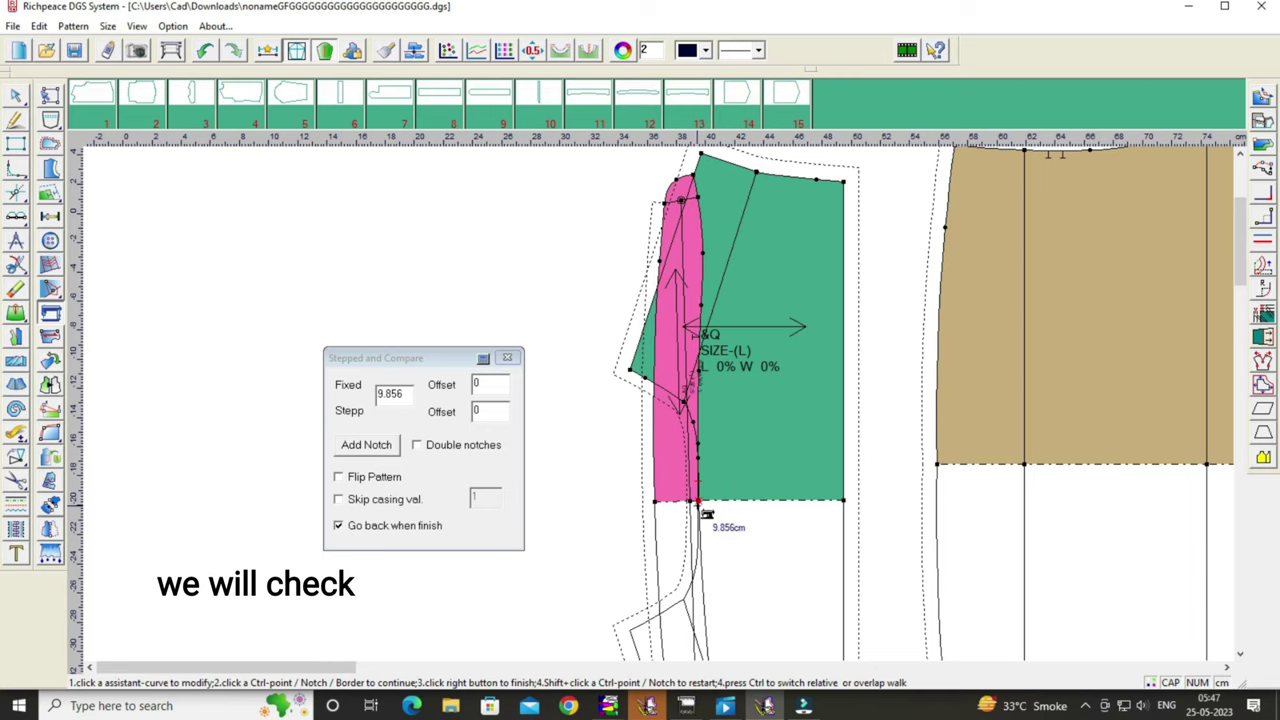
scroll(703, 520, "up", 3)
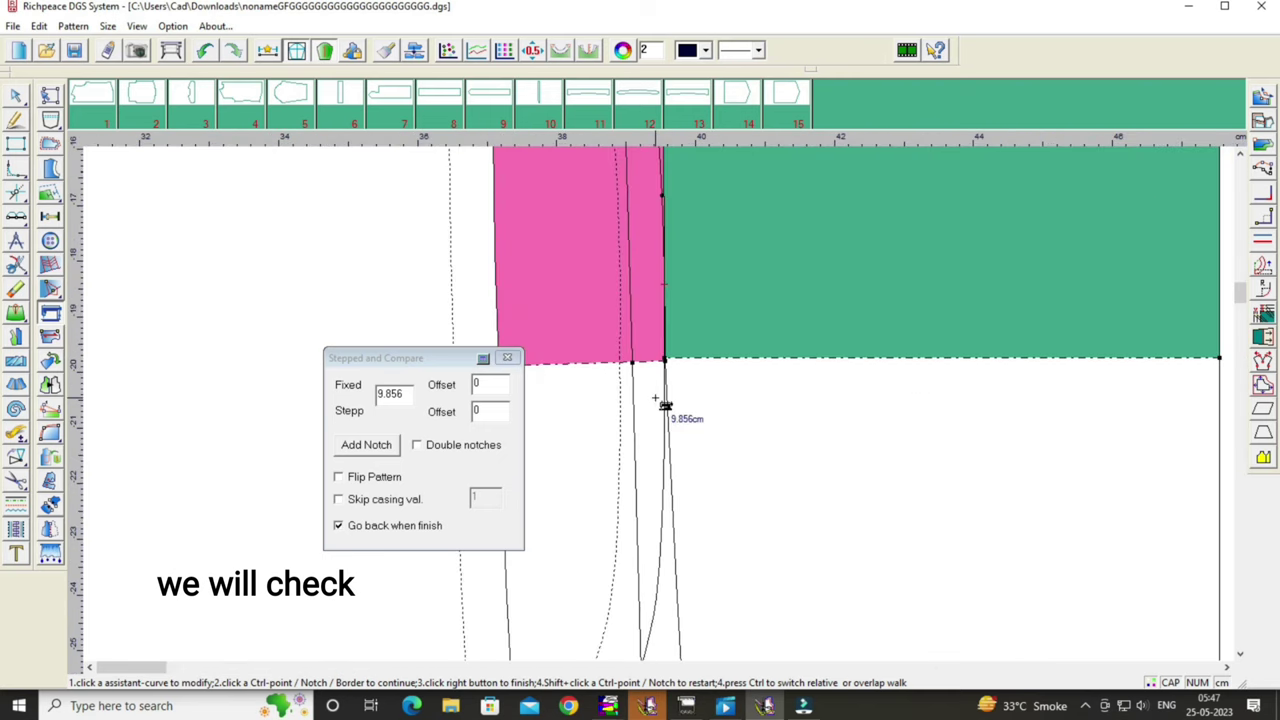
scroll(669, 408, "down", 1)
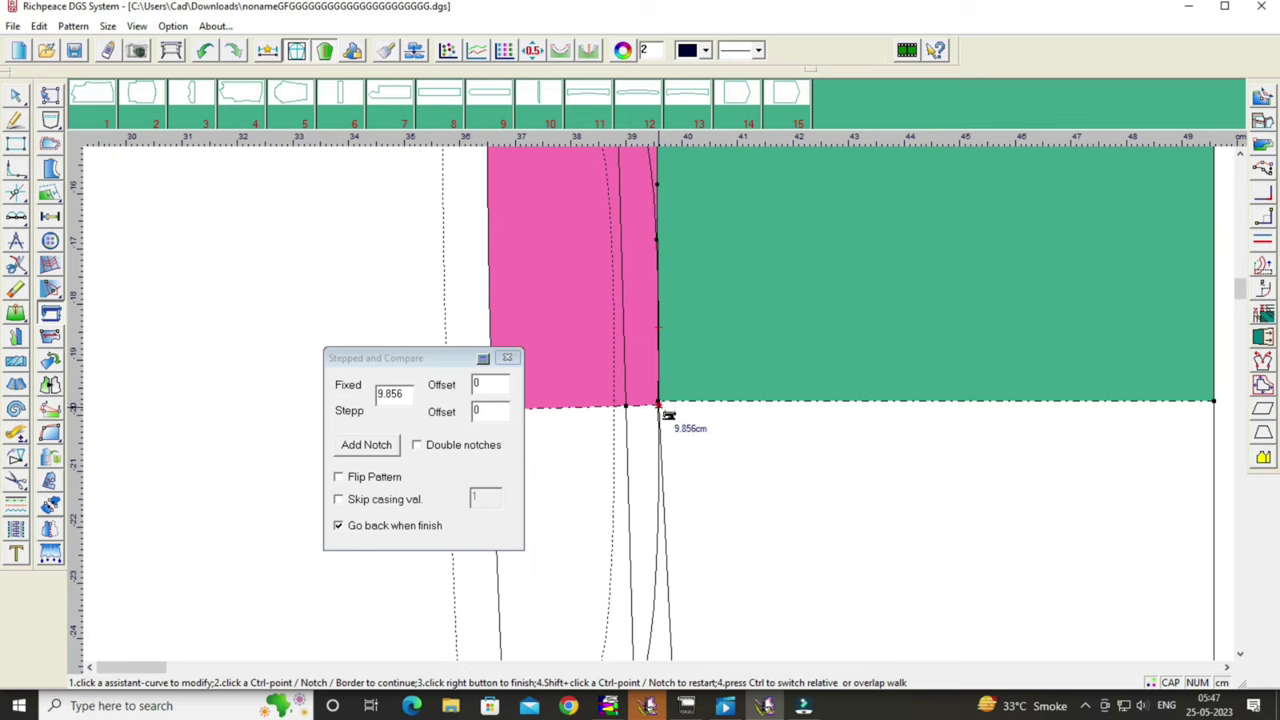
left_click(508, 357)
right_click(396, 338)
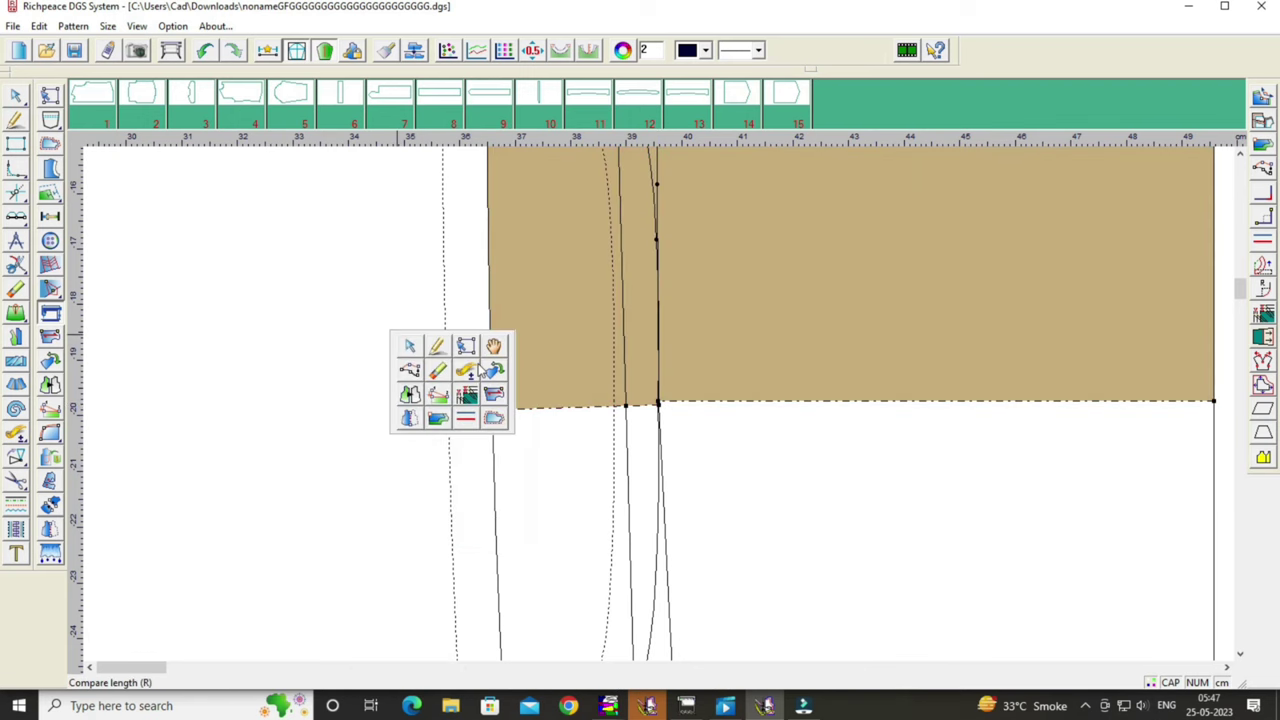
left_click(492, 357)
scroll(755, 385, "down", 1)
scroll(663, 409, "down", 1)
Move the narrow vertical strip down beside the small strip pieces.
left_click(598, 392)
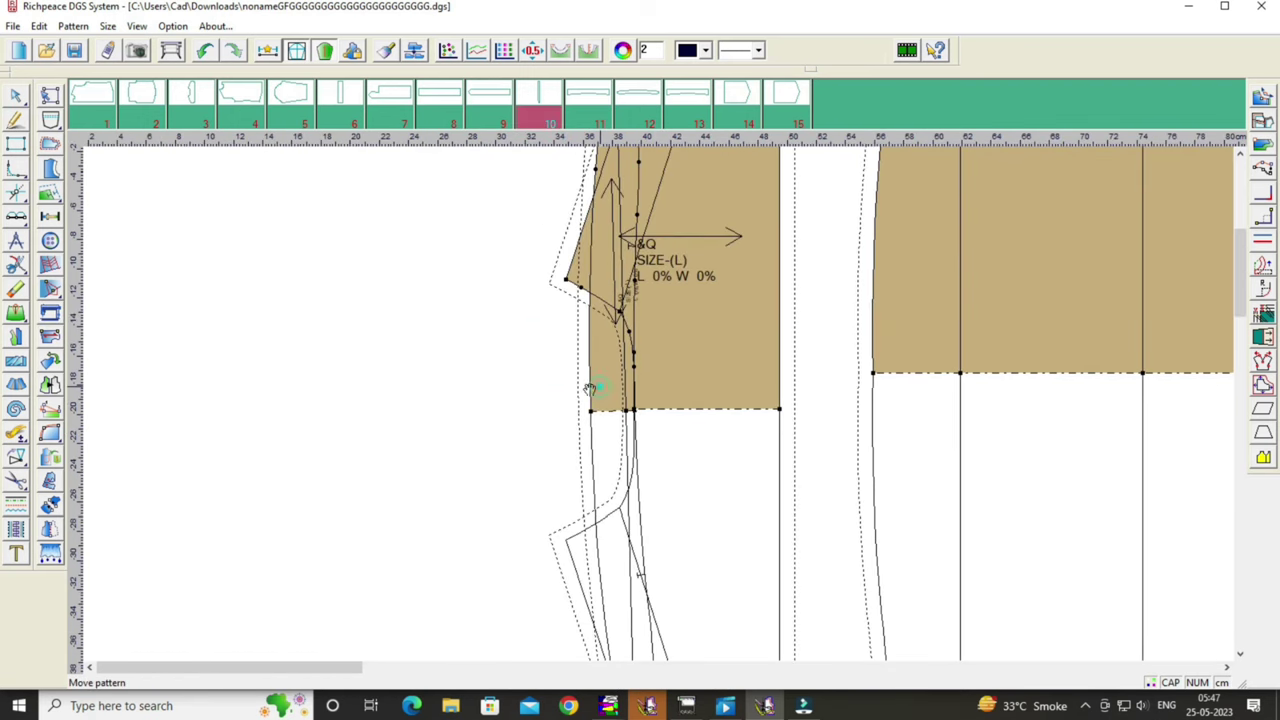
scroll(670, 420, "down", 1)
scroll(660, 410, "down", 1)
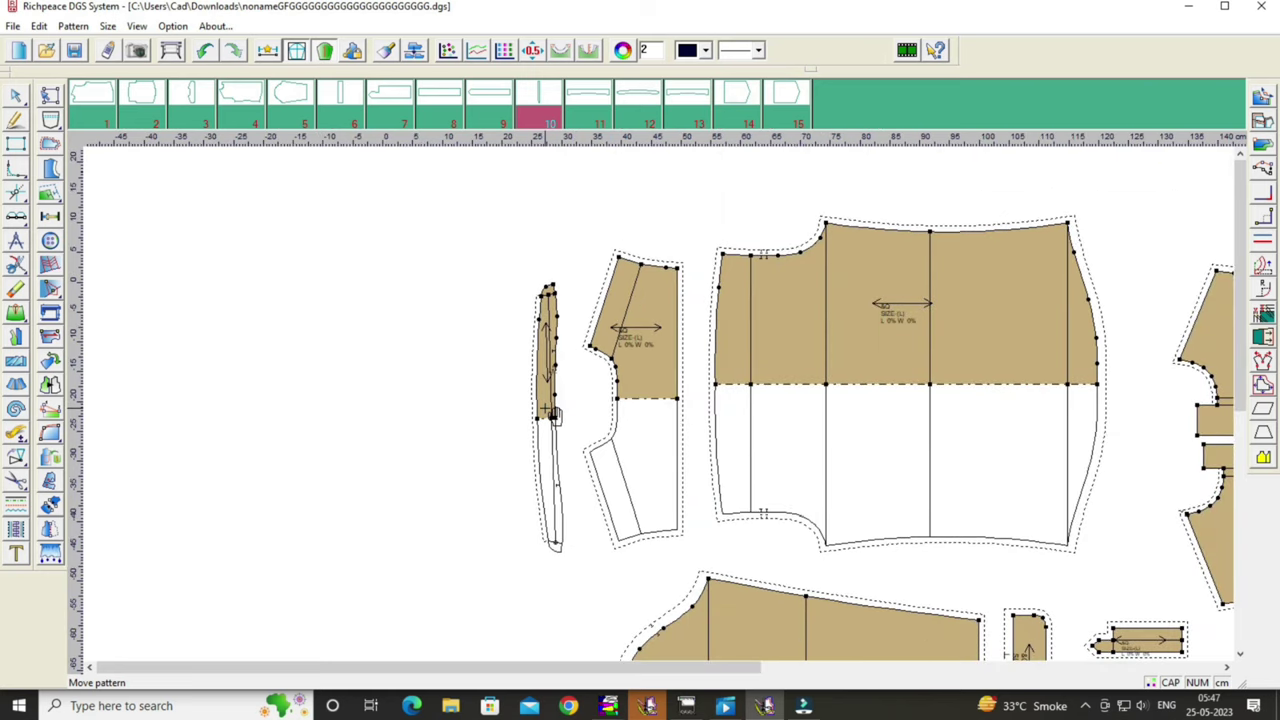
scroll(665, 413, "down", 1)
left_click_drag(536, 410, 530, 445)
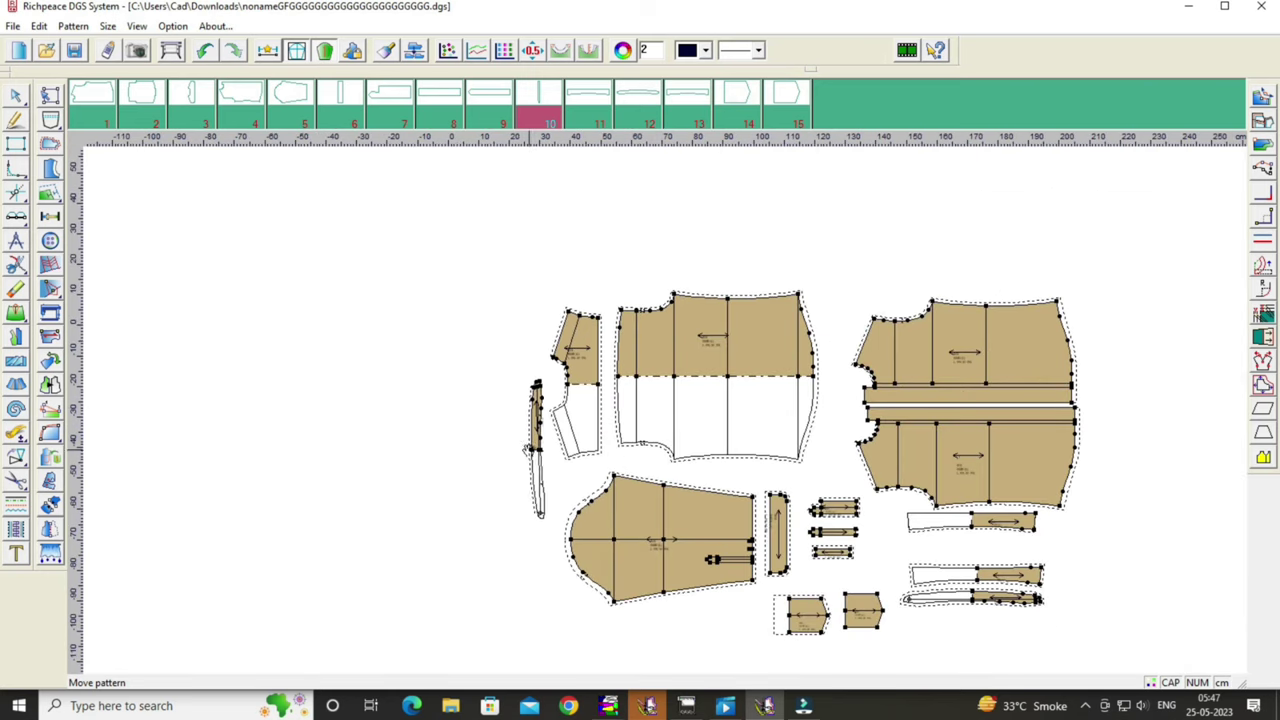
left_click(951, 543)
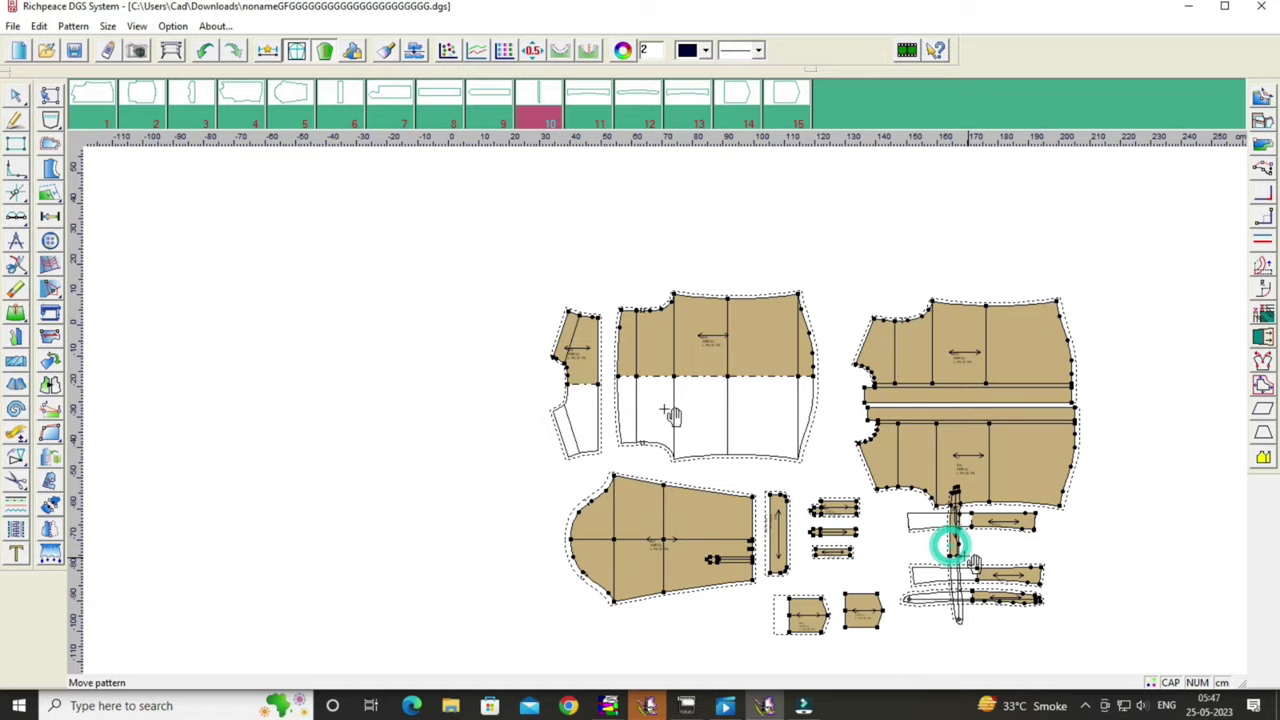
scroll(951, 543, "up", 2)
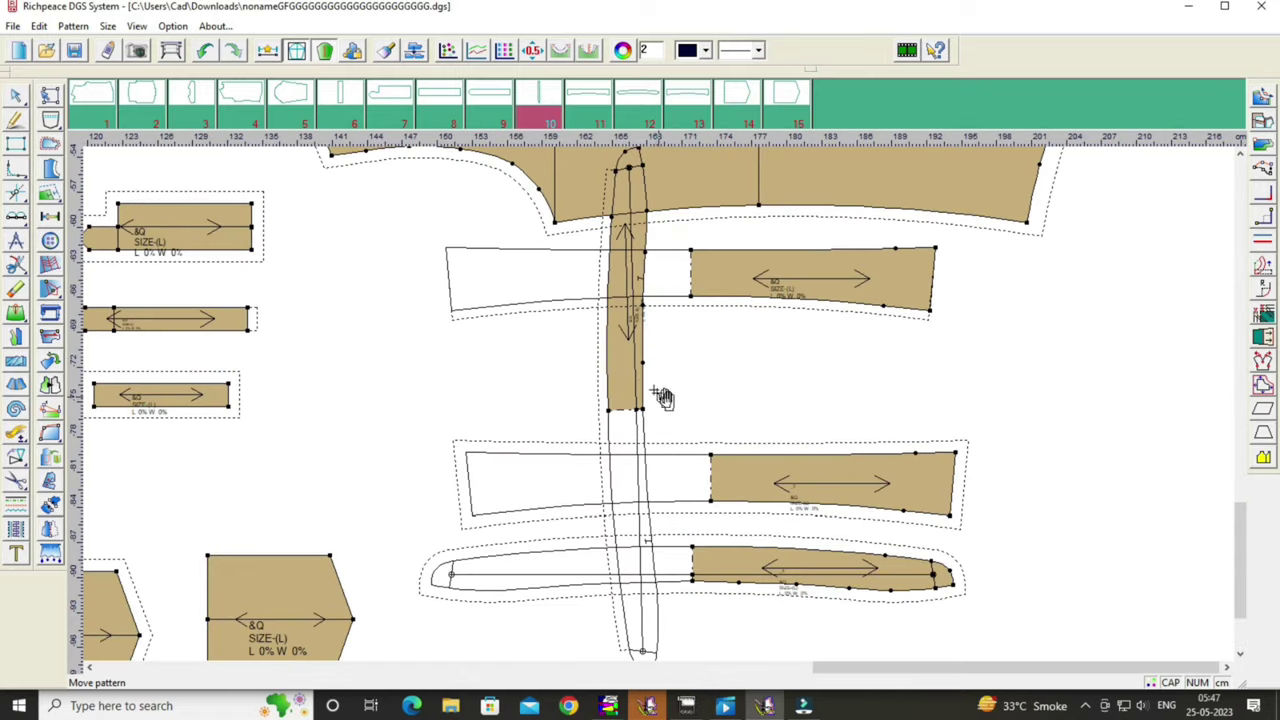
Rotate the strip 90° to horizontal and set it among the other strips.
left_click(50, 360)
left_click(640, 374)
right_click(633, 372)
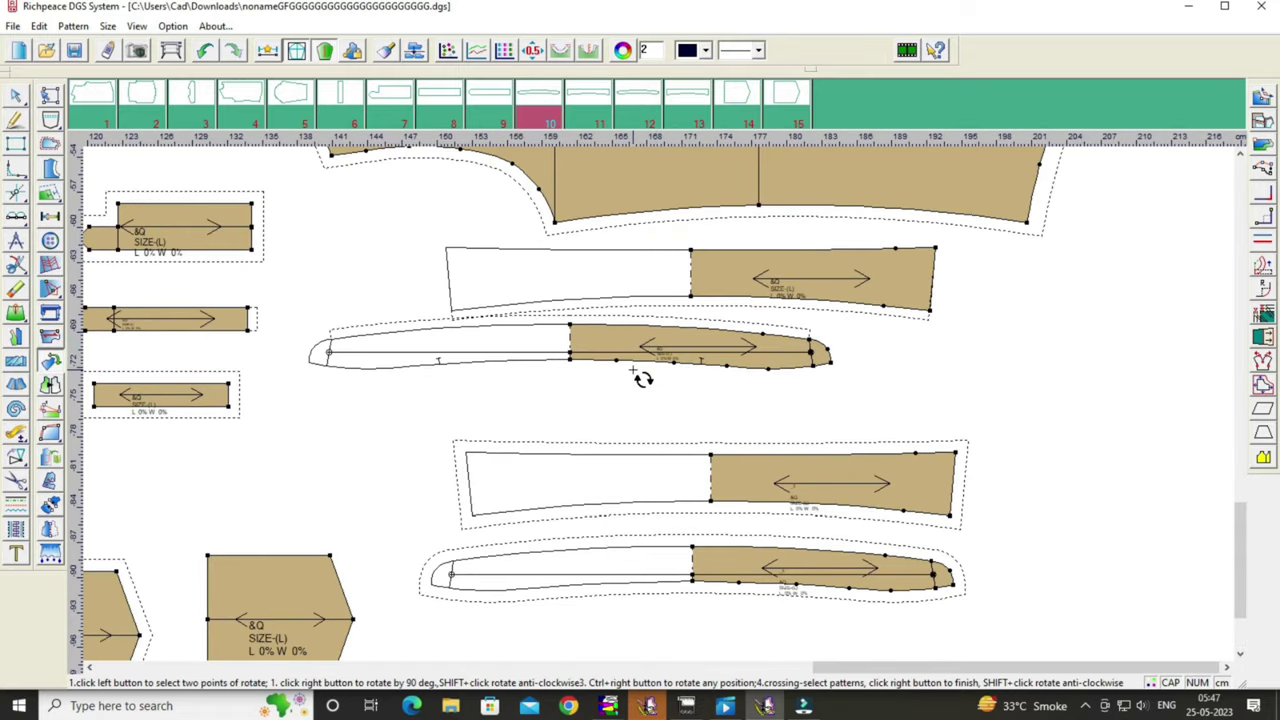
right_click(640, 374)
left_click(637, 420)
left_click(685, 347)
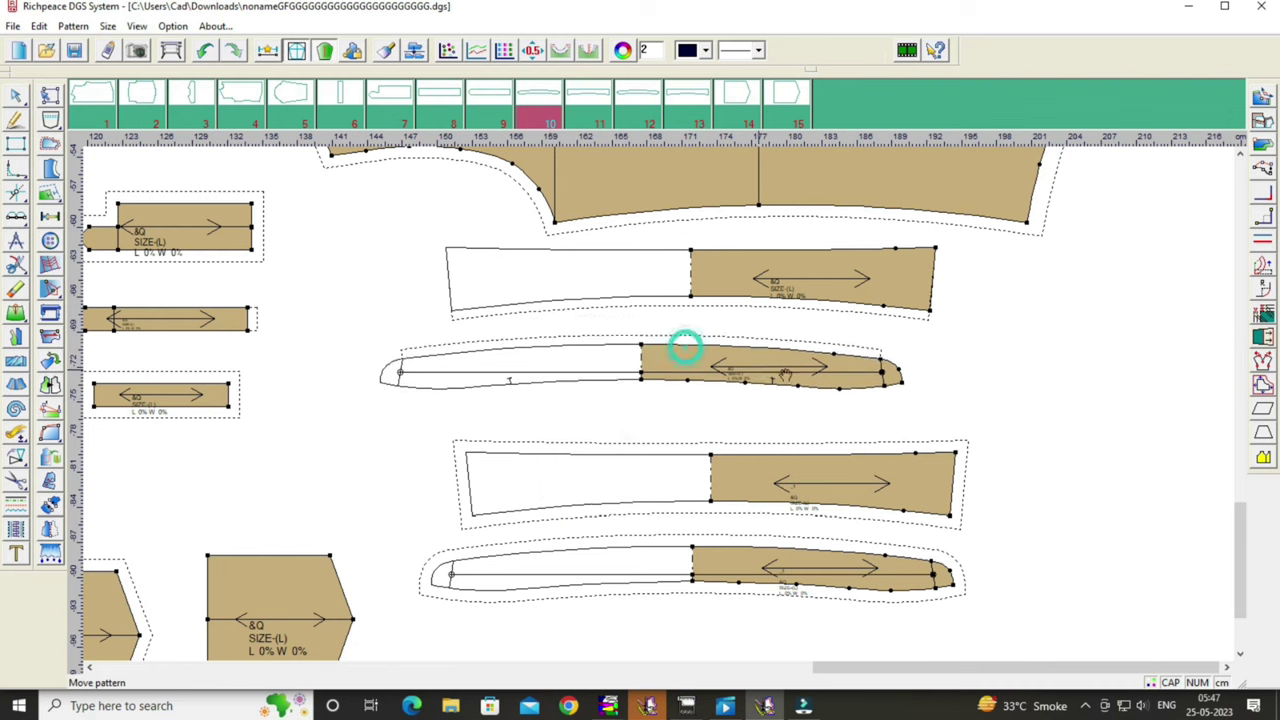
scroll(720, 363, "down", 2)
scroll(700, 380, "down", 2)
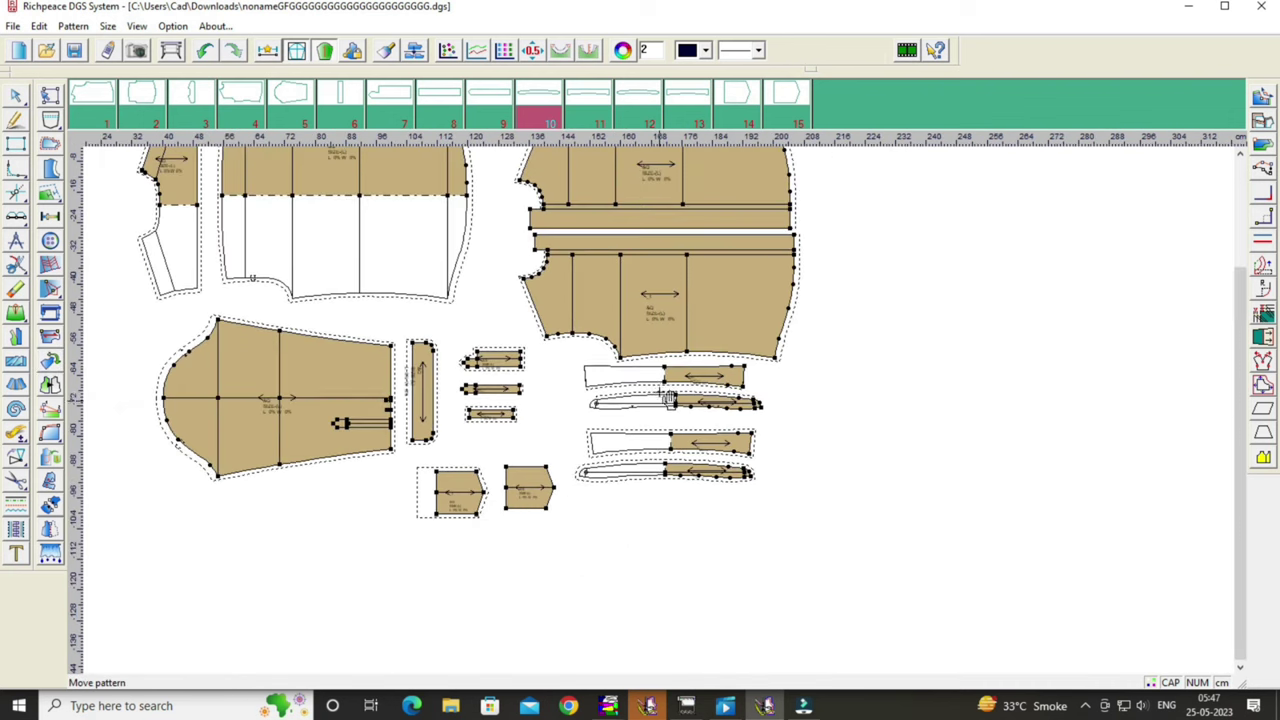
scroll(668, 400, "up", 1)
scroll(668, 400, "up", 1)
scroll(668, 405, "up", 1)
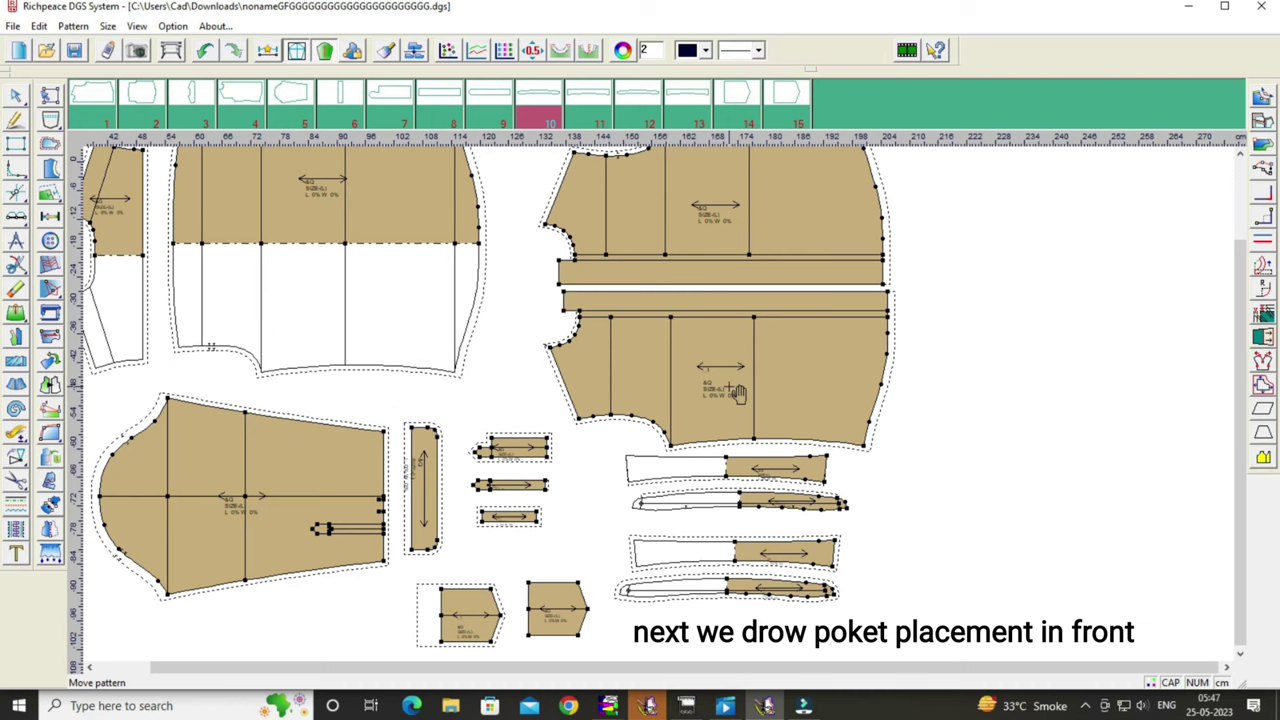
scroll(680, 358, "down", 1)
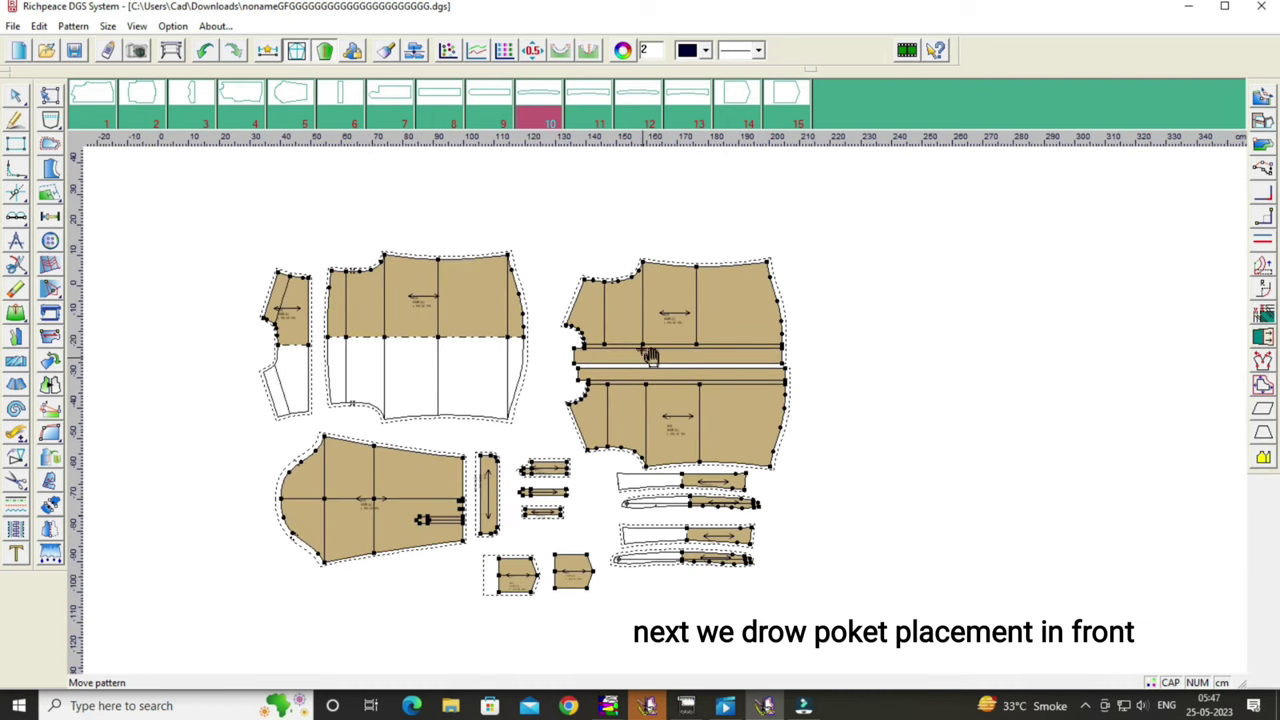
scroll(666, 409, "up", 1)
scroll(664, 414, "up", 1)
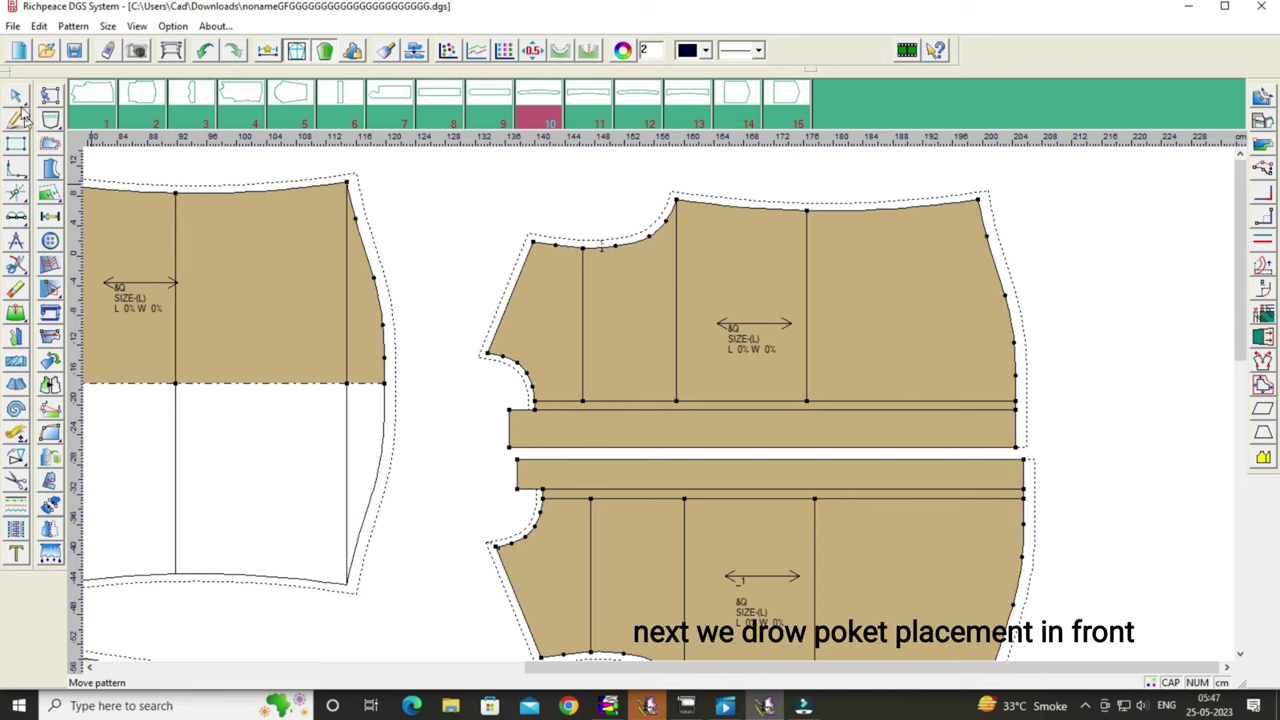
Place a point offset 18.5 cm from the neckline corner of the upper front.
left_click(50, 216)
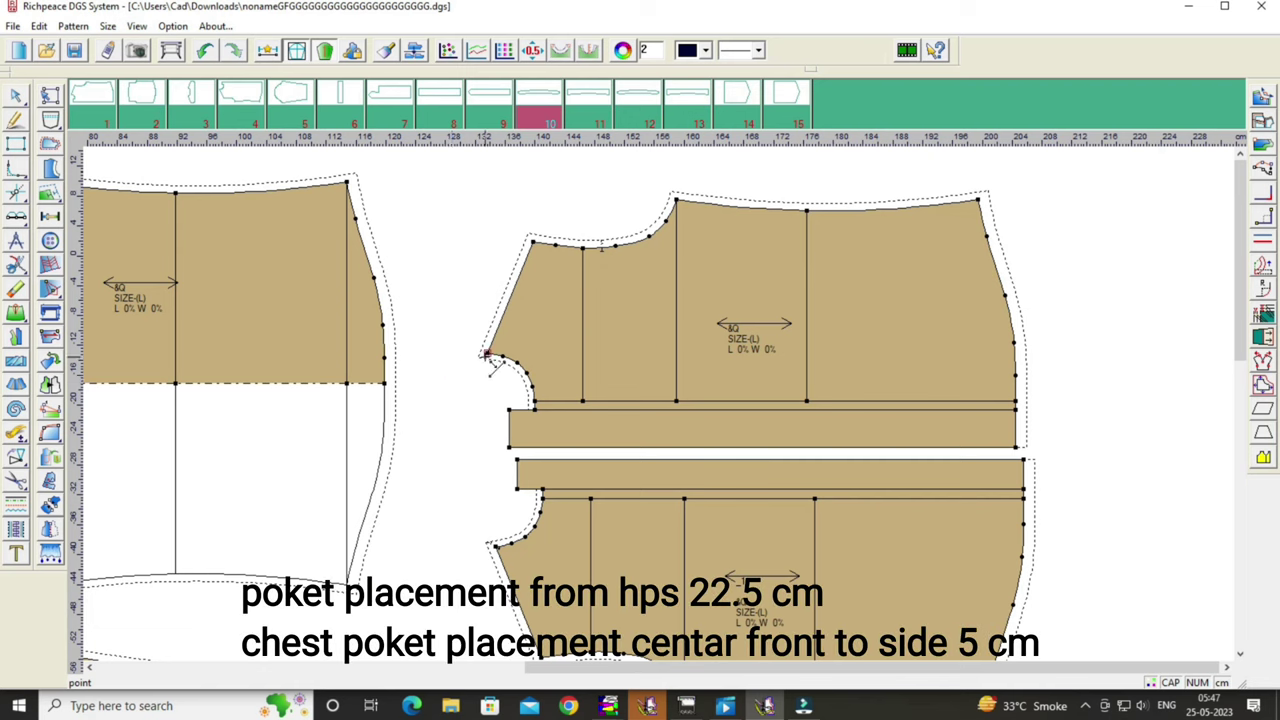
left_click(487, 357)
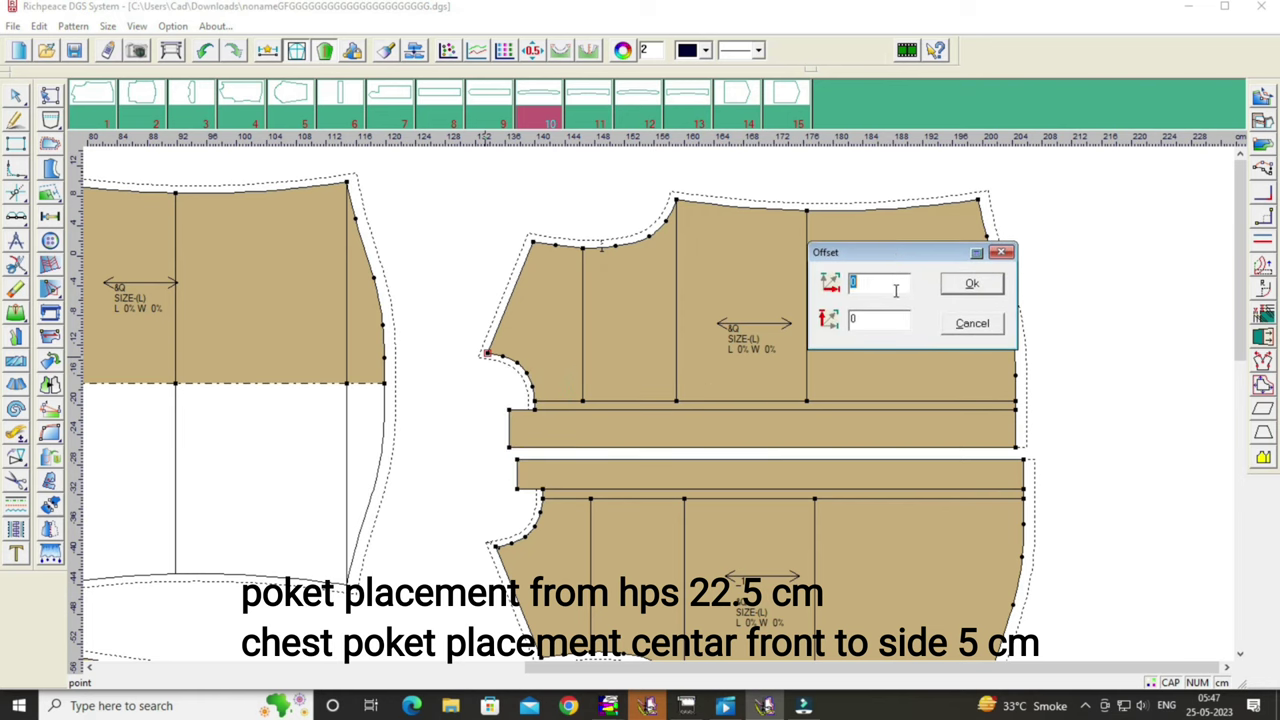
key("BackSpace")
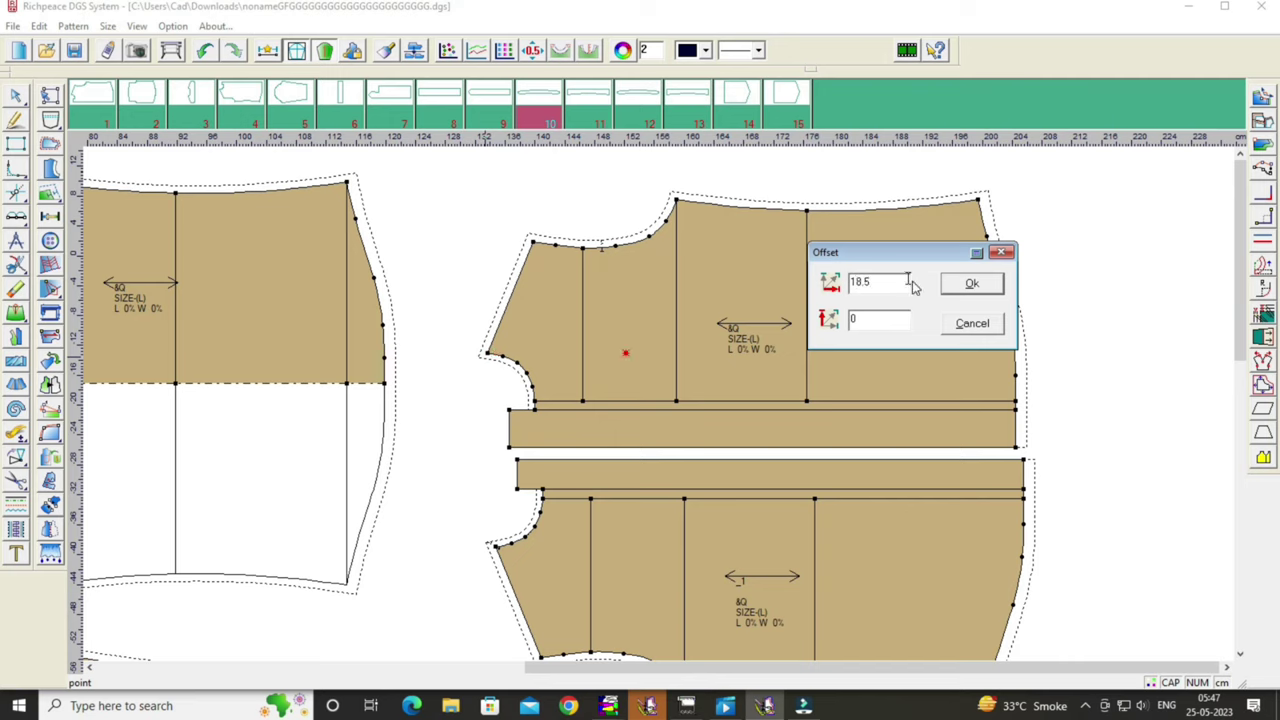
left_click(972, 284)
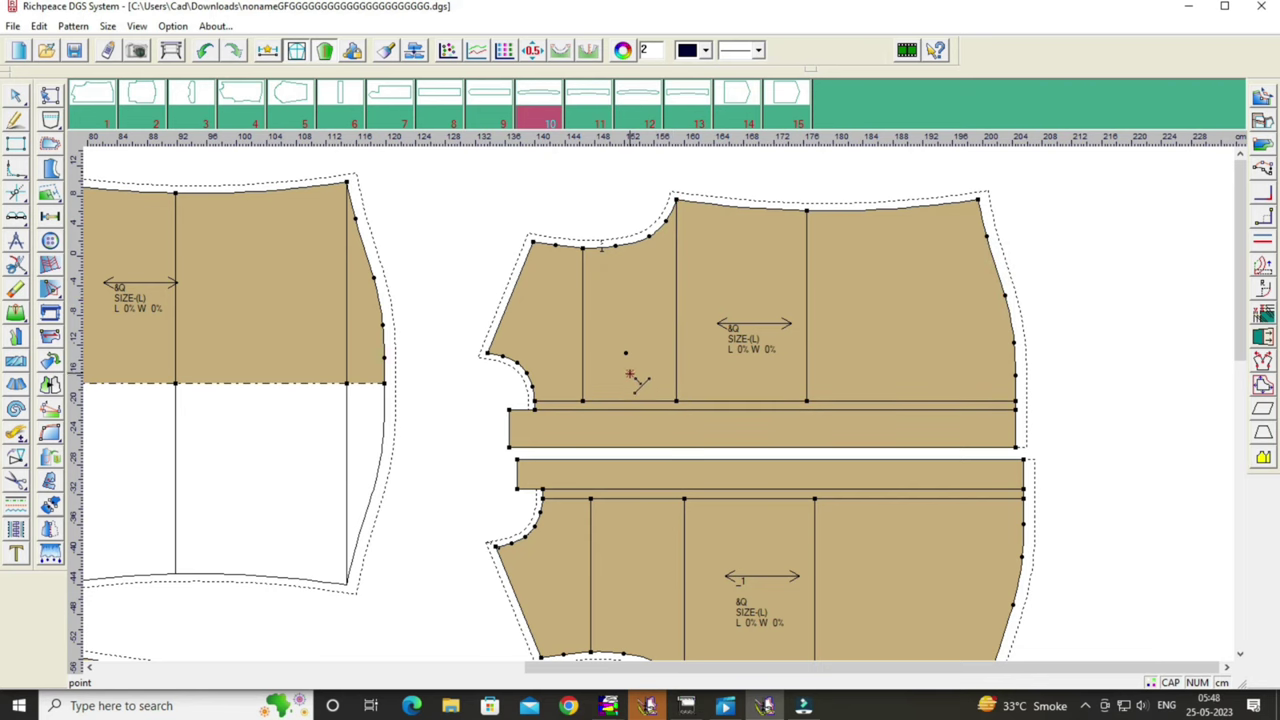
scroll(641, 376, "up", 1)
scroll(663, 404, "up", 1)
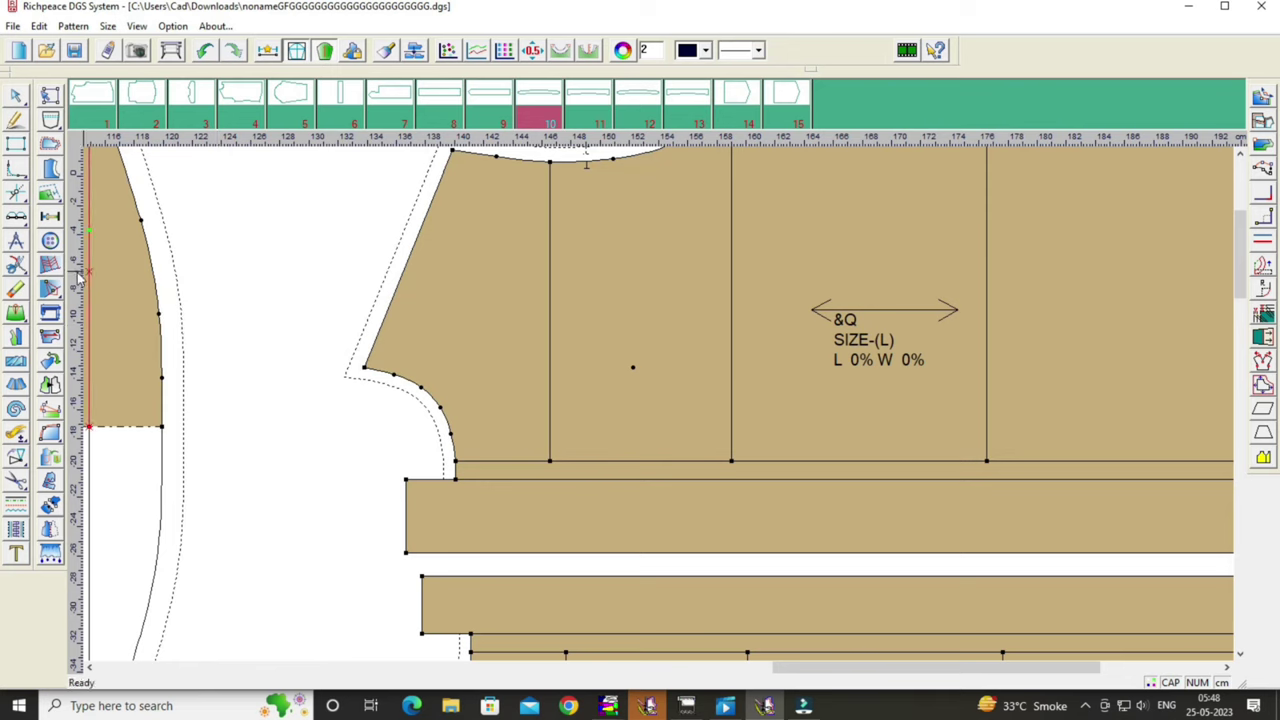
left_click(632, 368)
Add a divider point on the horizontal line at the pocket position.
left_click(20, 220)
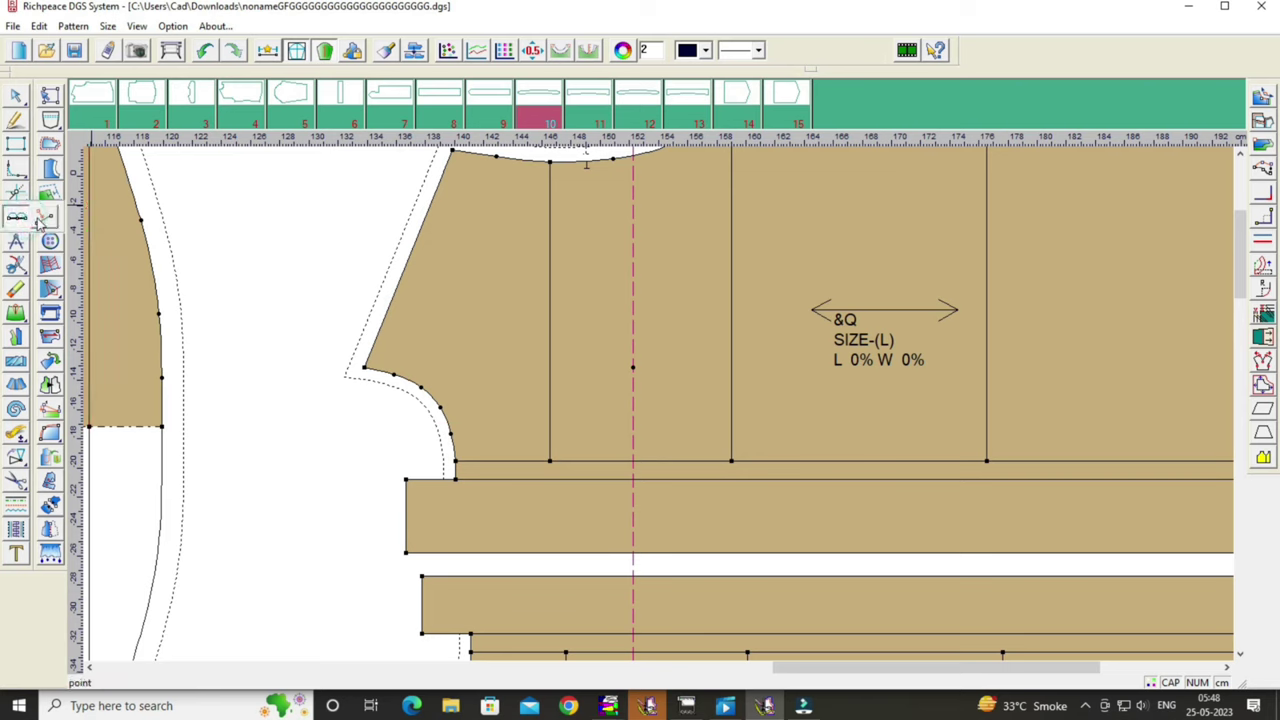
left_click(638, 468)
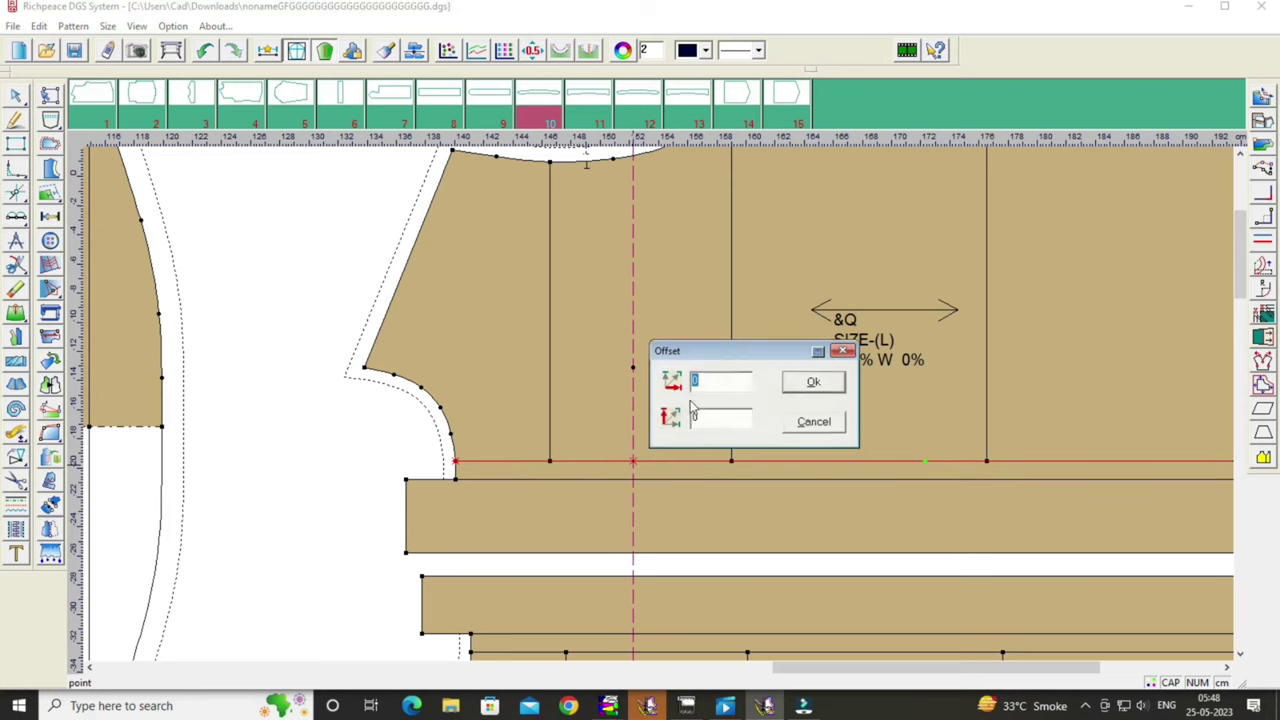
left_click(901, 379)
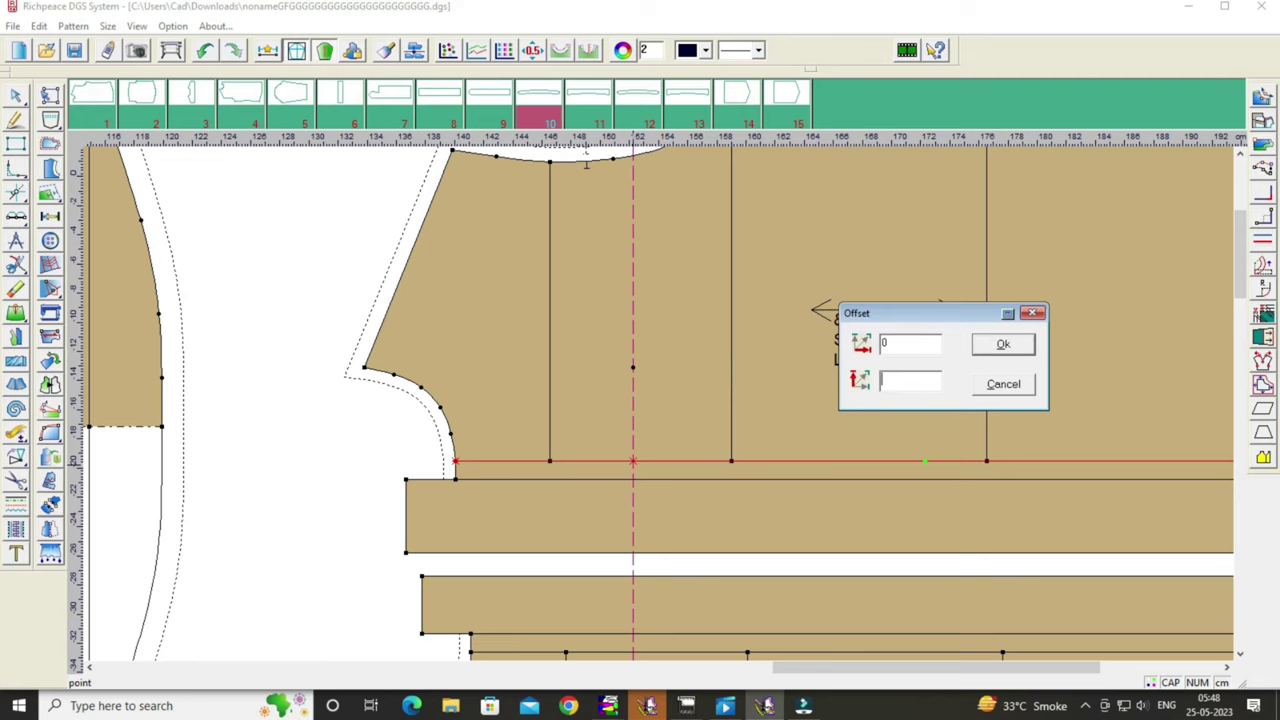
type("5")
left_click(1003, 344)
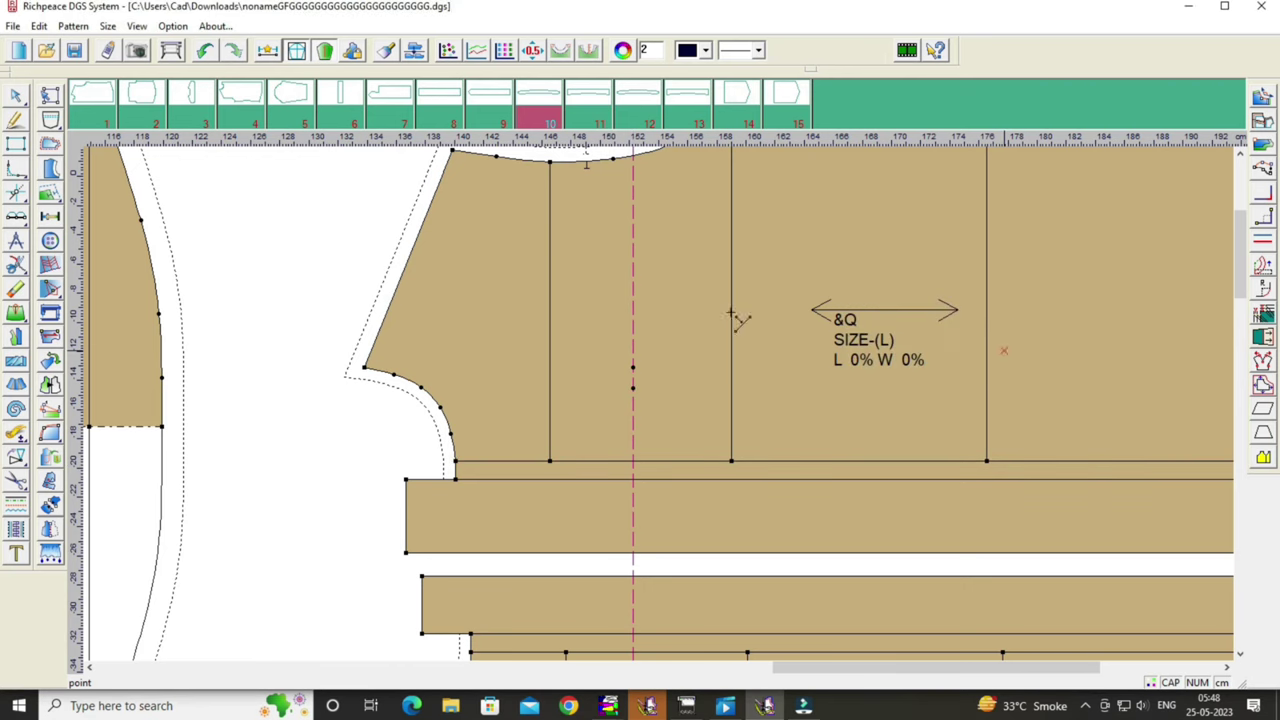
Erase the temporary vertical guide line.
left_click(15, 289)
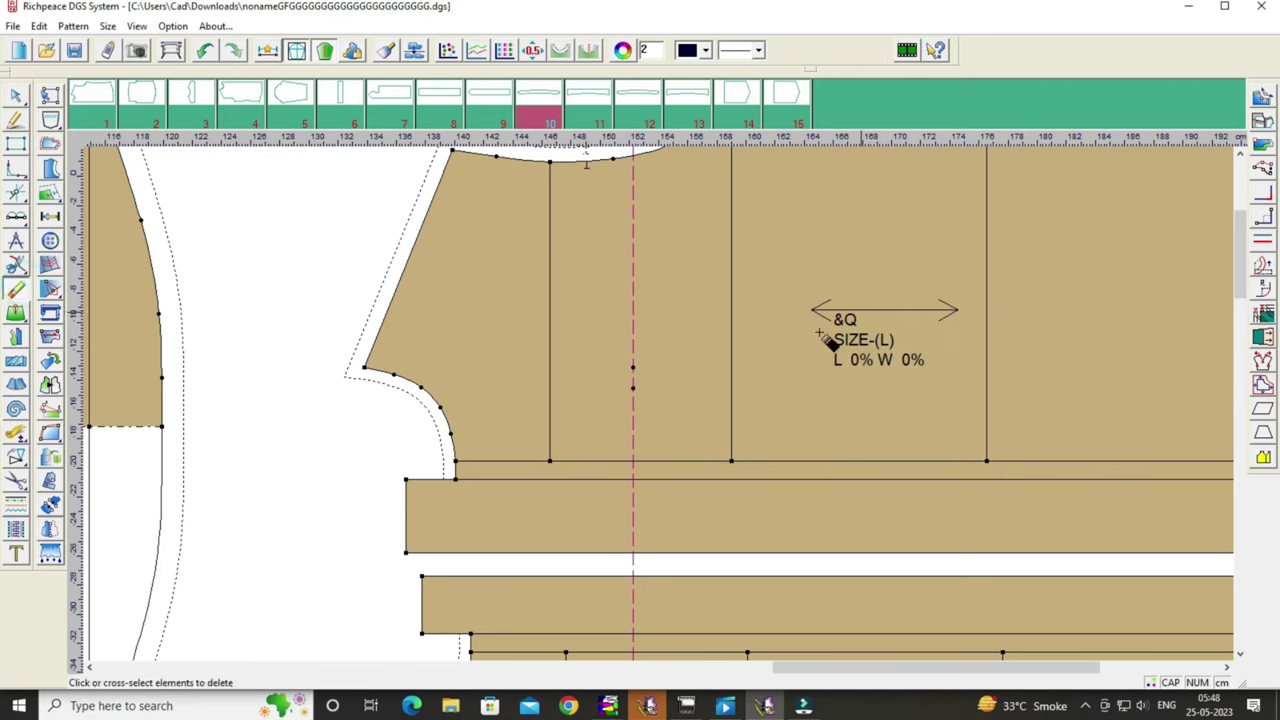
left_click(633, 370)
scroll(677, 400, "down", 1)
scroll(675, 430, "down", 1)
scroll(667, 410, "down", 1)
scroll(675, 420, "down", 2)
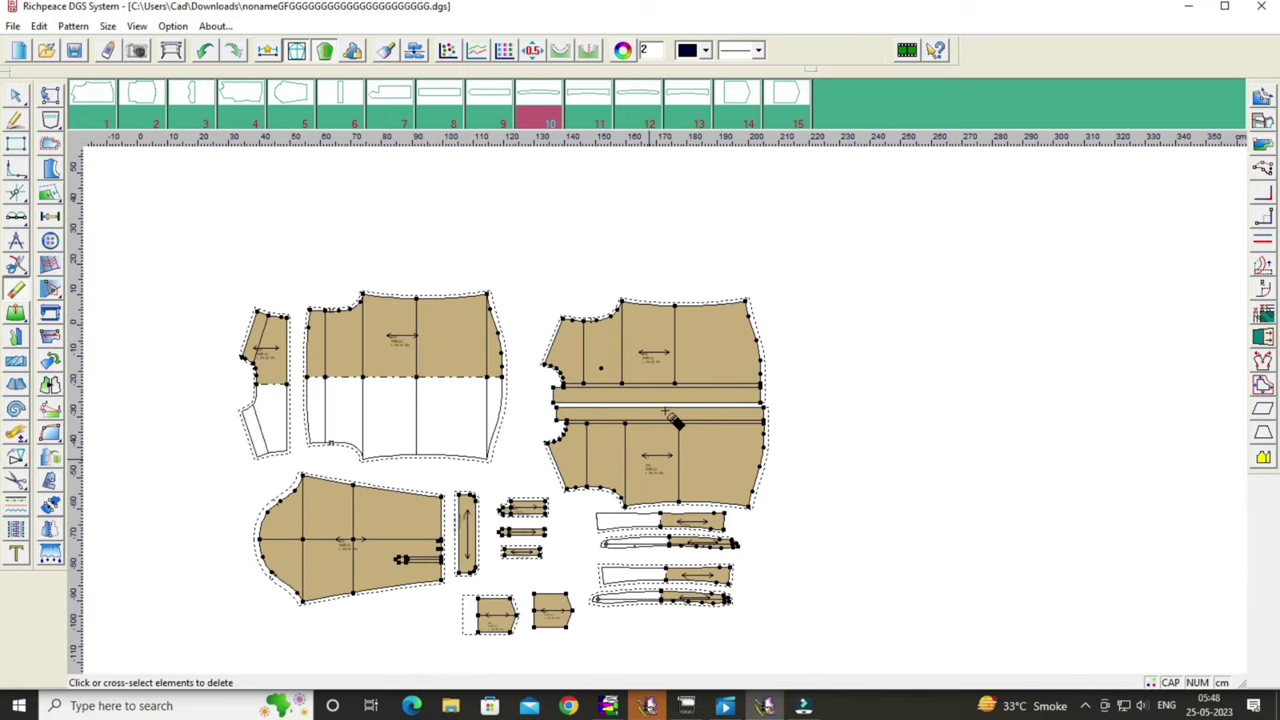
scroll(675, 422, "down", 1)
scroll(662, 420, "up", 1)
Nudge the small piece and the upper and lower front pieces into position.
right_click(953, 398)
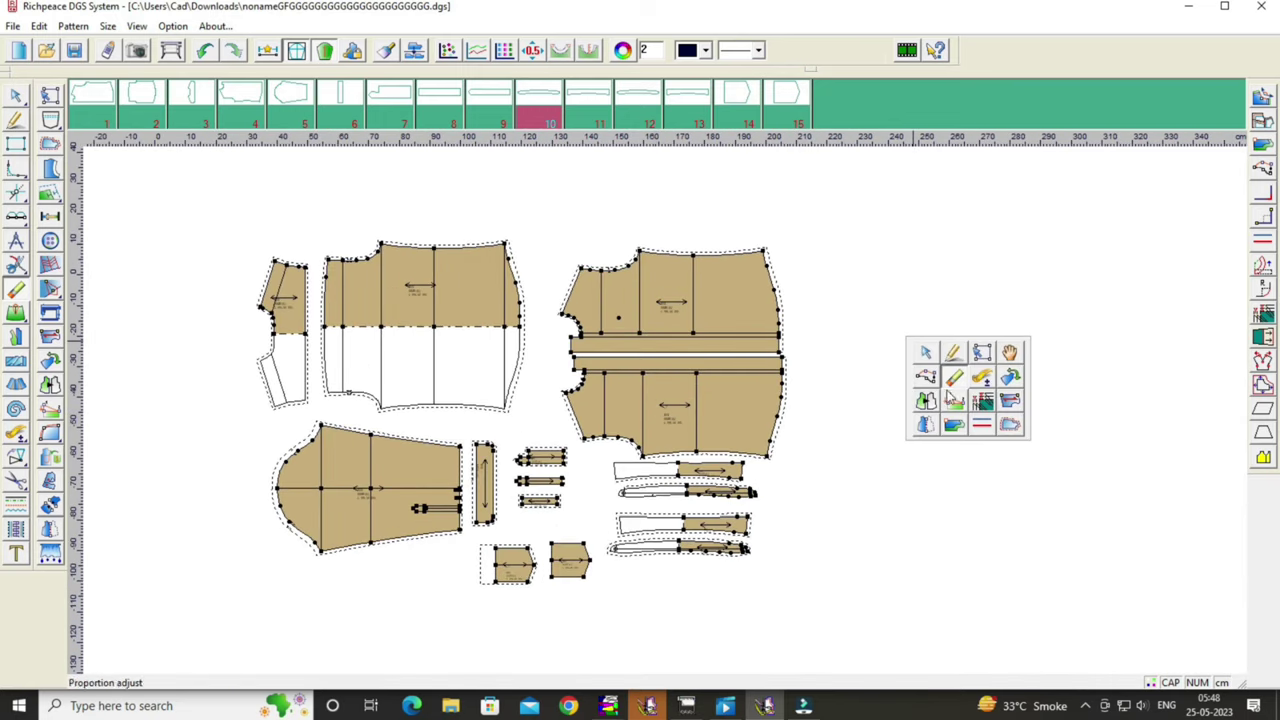
left_click(1010, 353)
left_click_drag(575, 567, 509, 566)
scroll(675, 418, "up", 1)
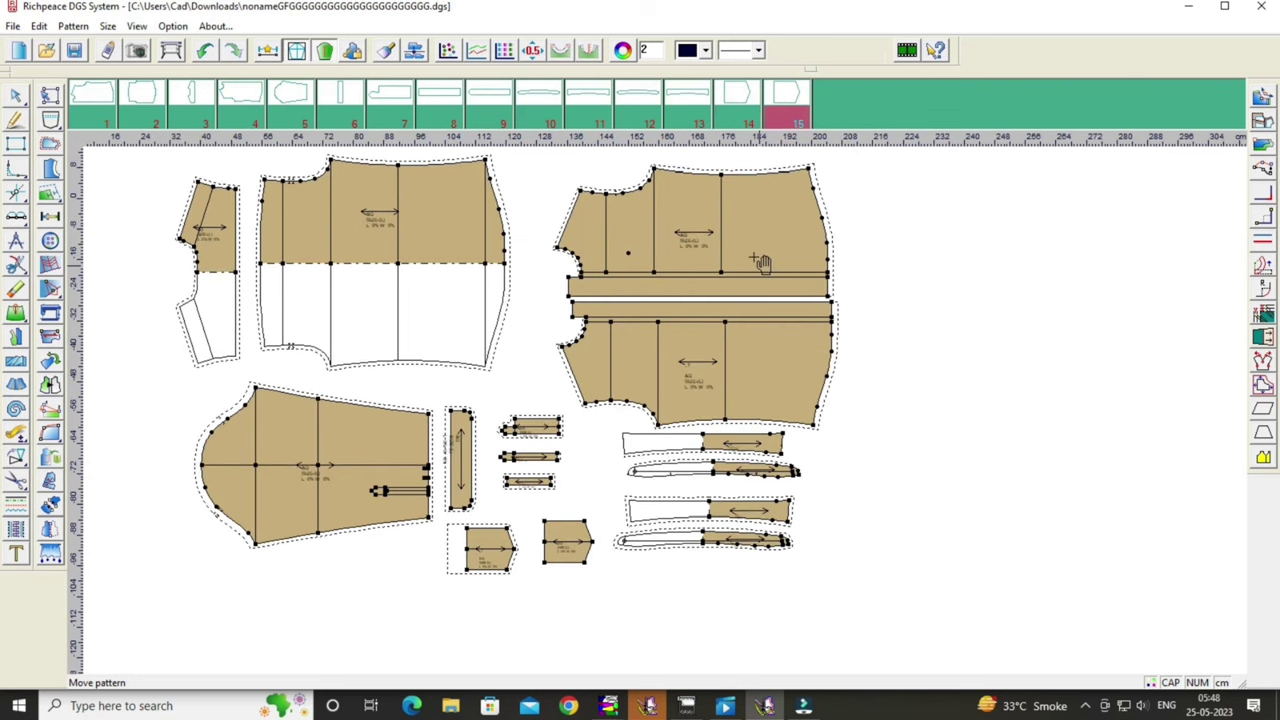
left_click_drag(762, 262, 770, 258)
left_click_drag(671, 411, 675, 410)
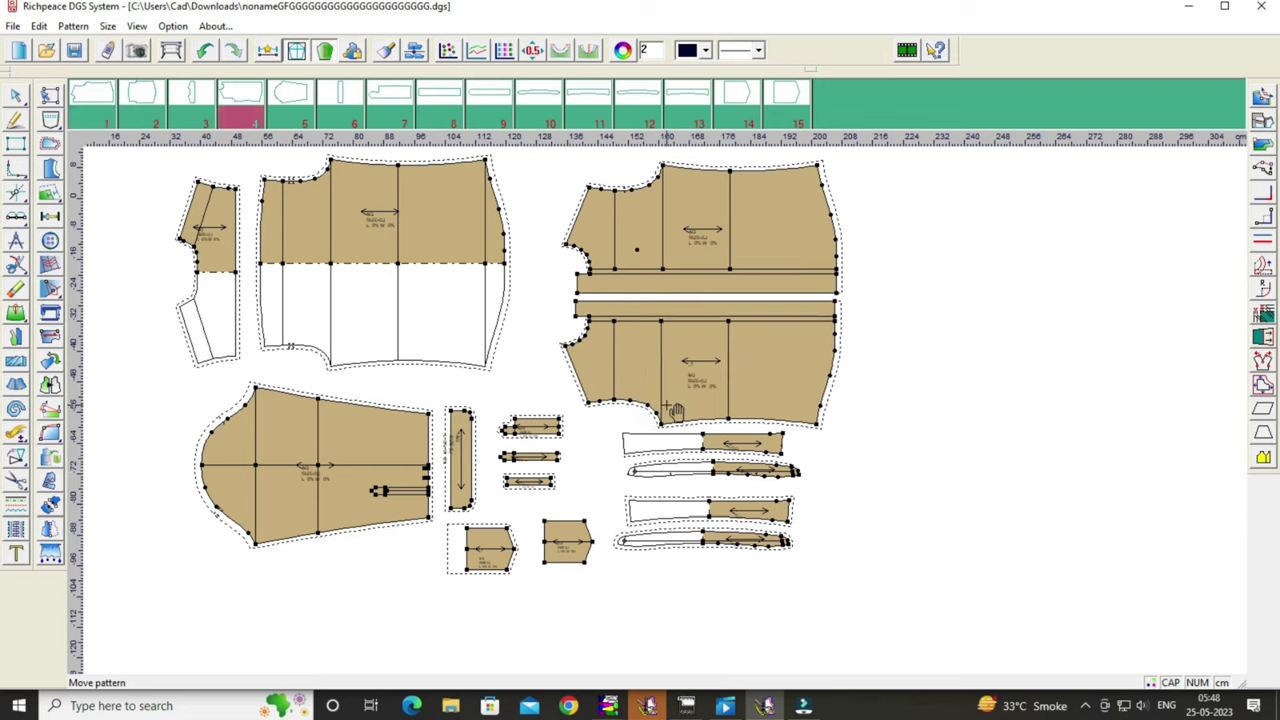
Attach the pocket piece onto the upper front at the marked point.
key("a")
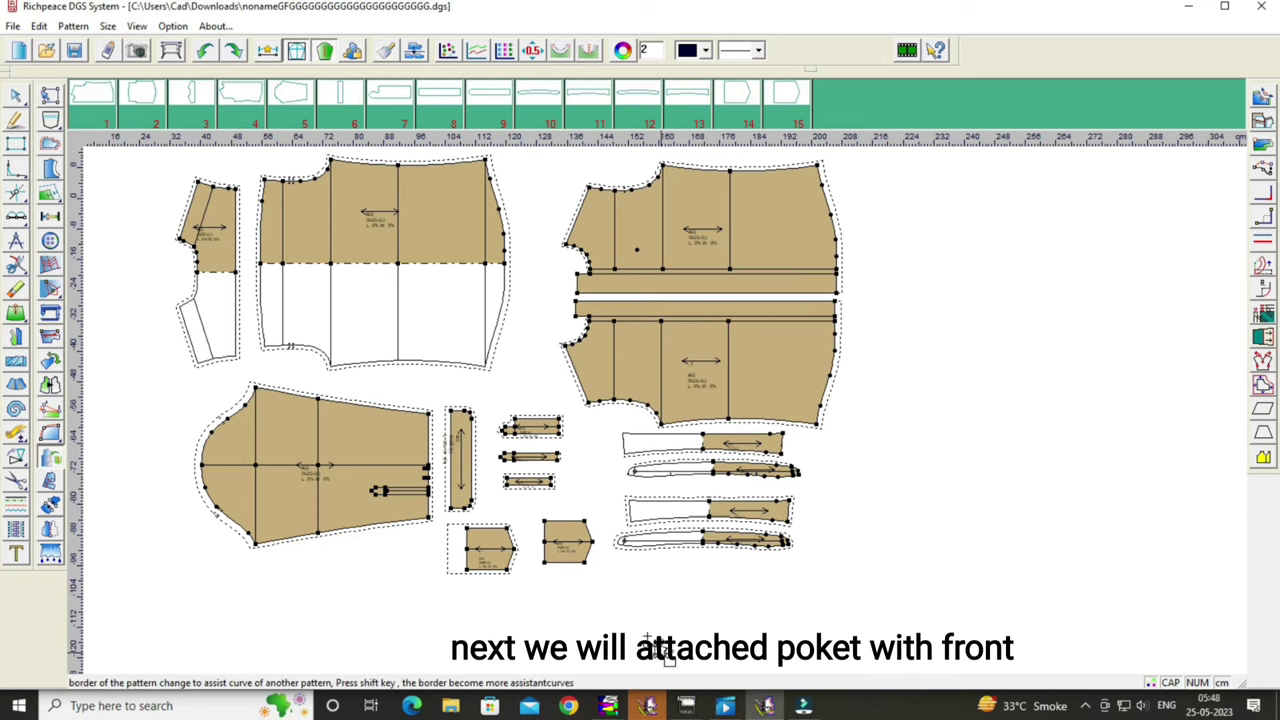
left_click(543, 568)
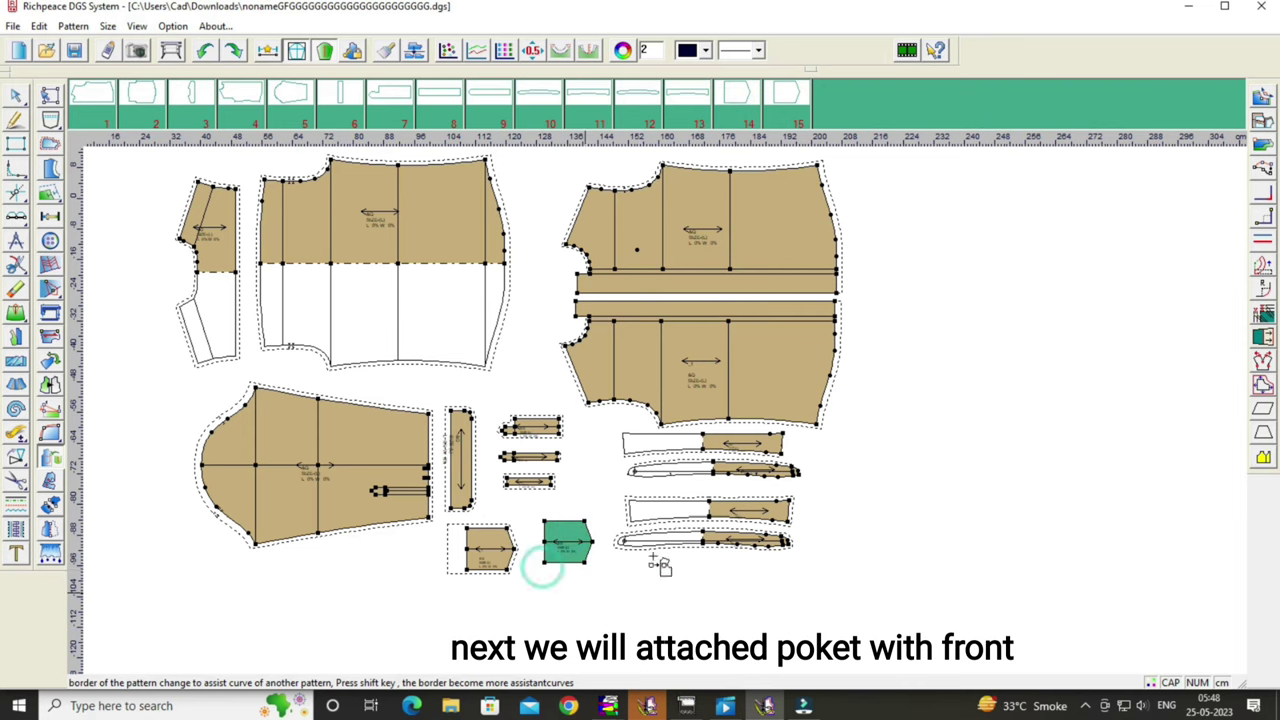
left_click(645, 258)
right_click(1020, 308)
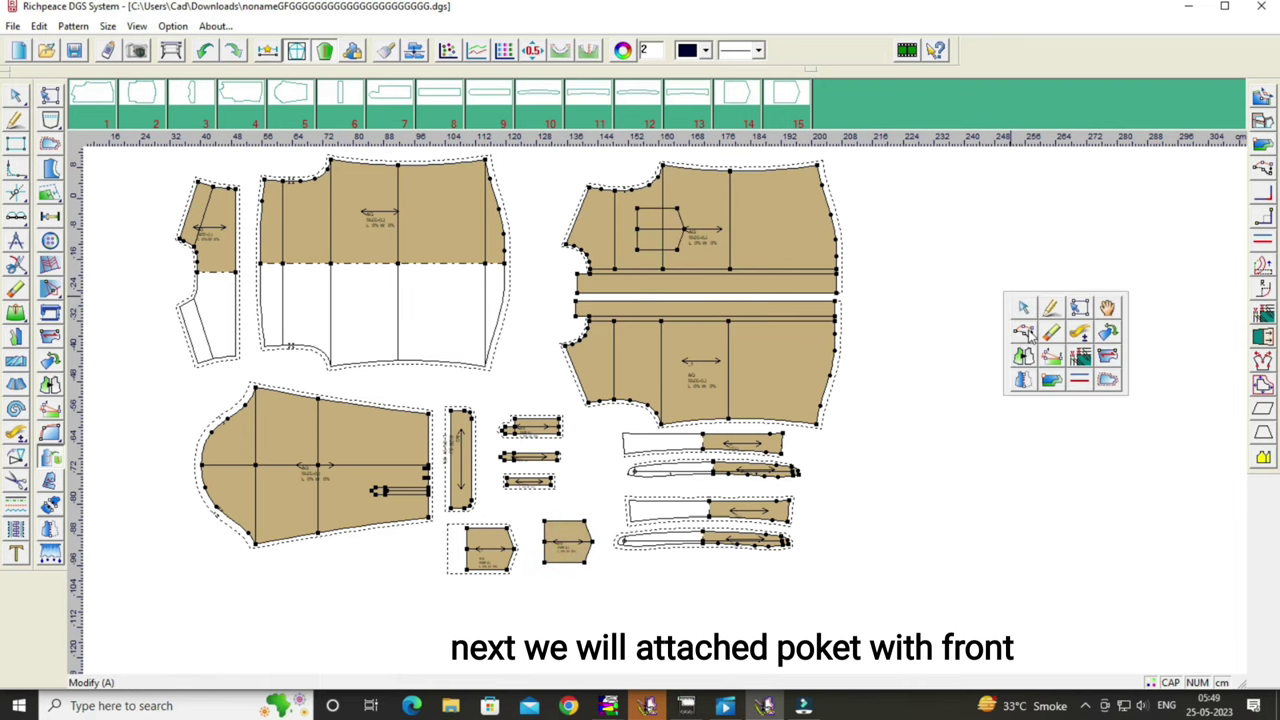
left_click(1104, 310)
scroll(663, 266, "up", 2)
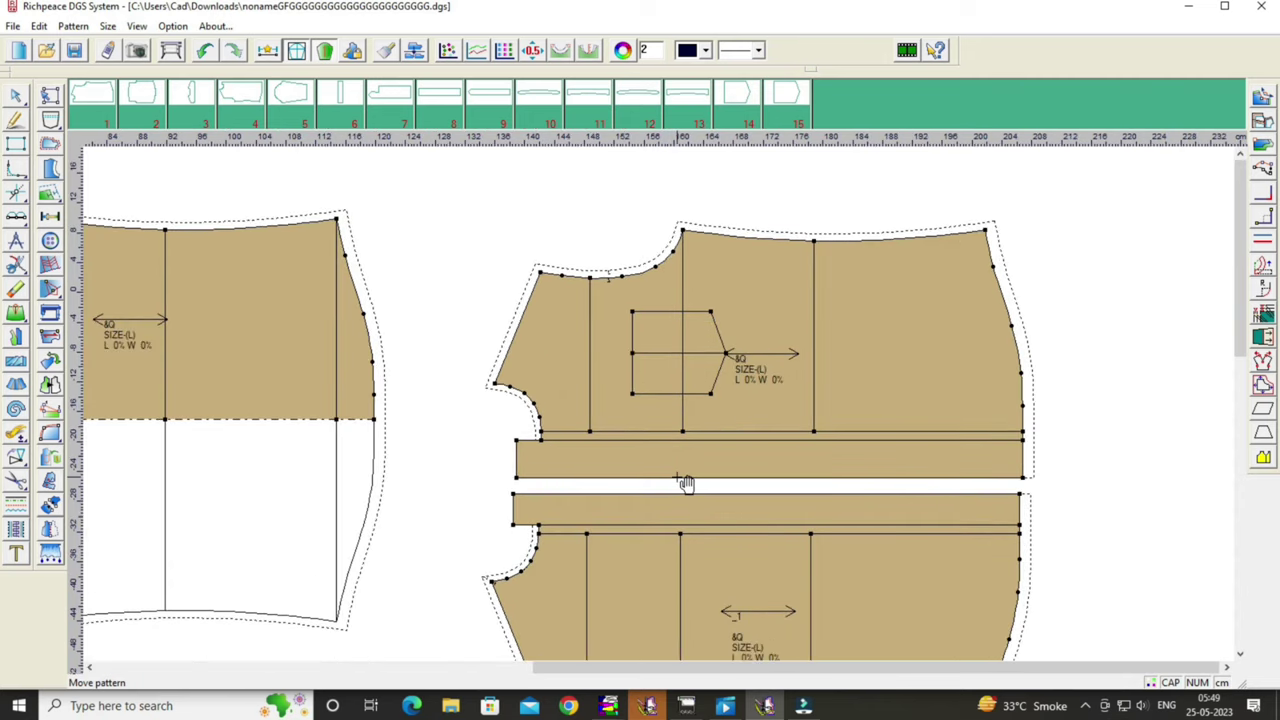
Draw a line to the pocket corner and a short line down to the placket line.
left_click(15, 119)
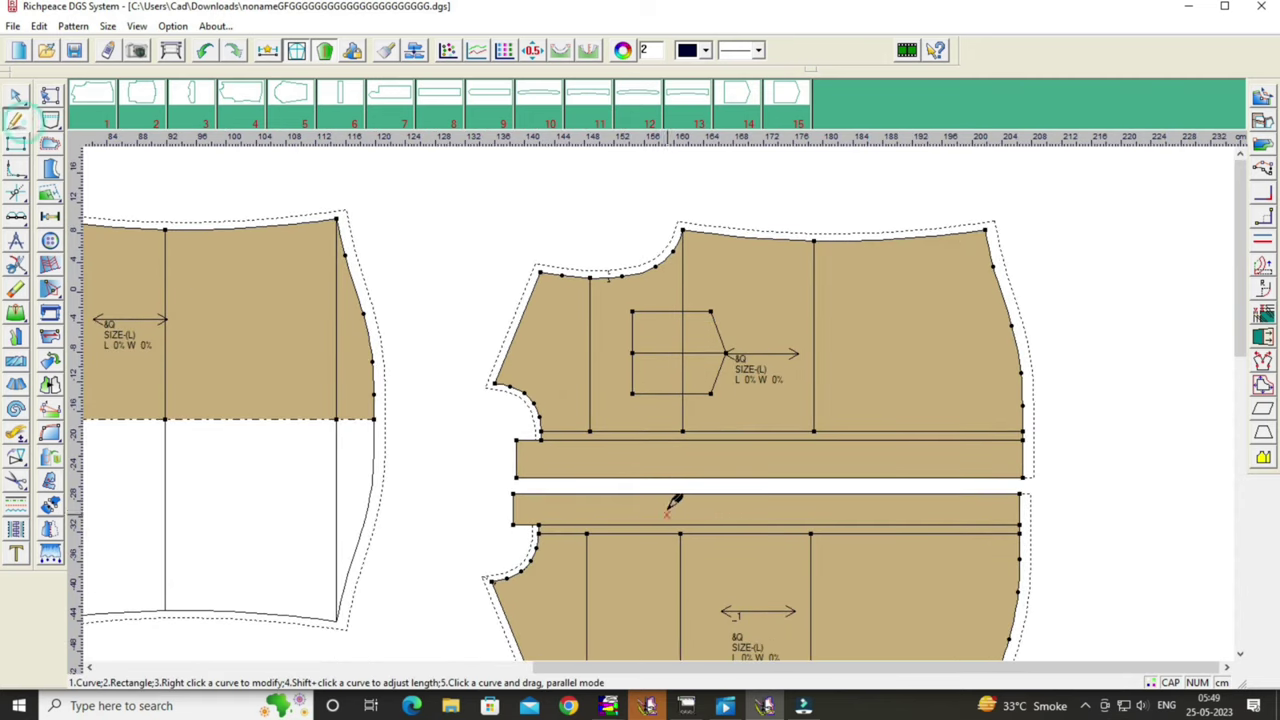
left_click(493, 382)
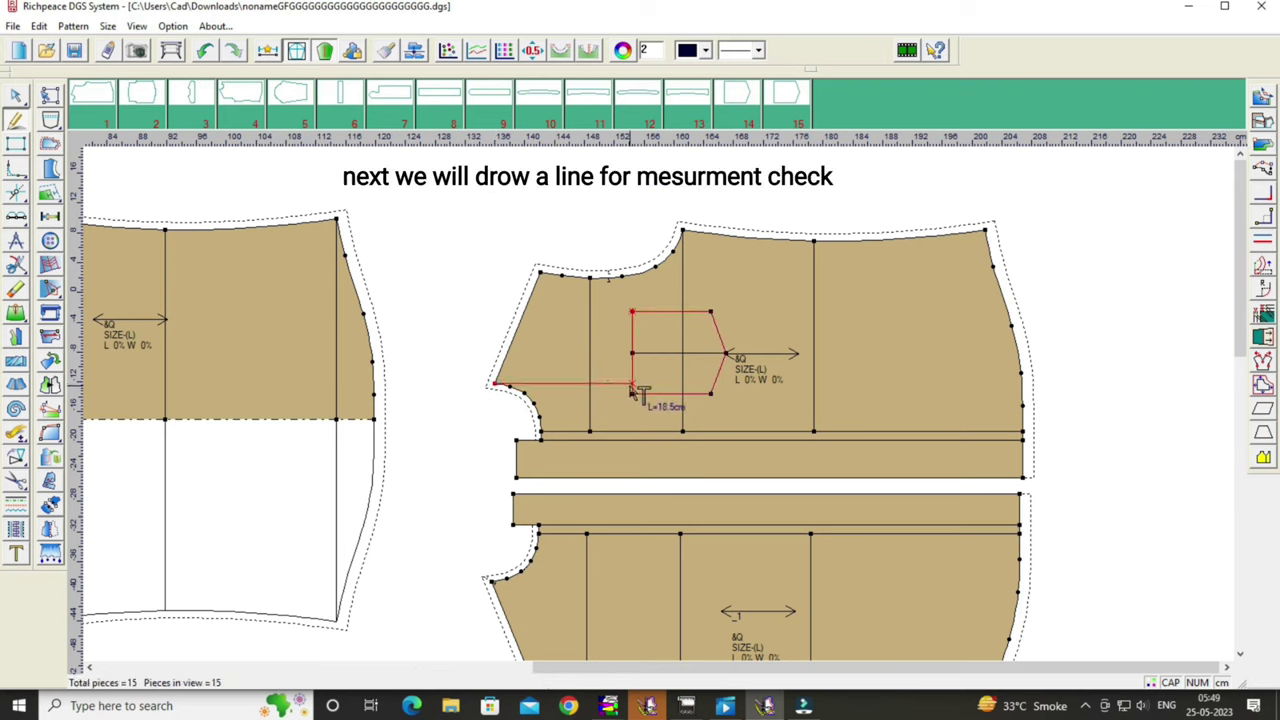
left_click(632, 386)
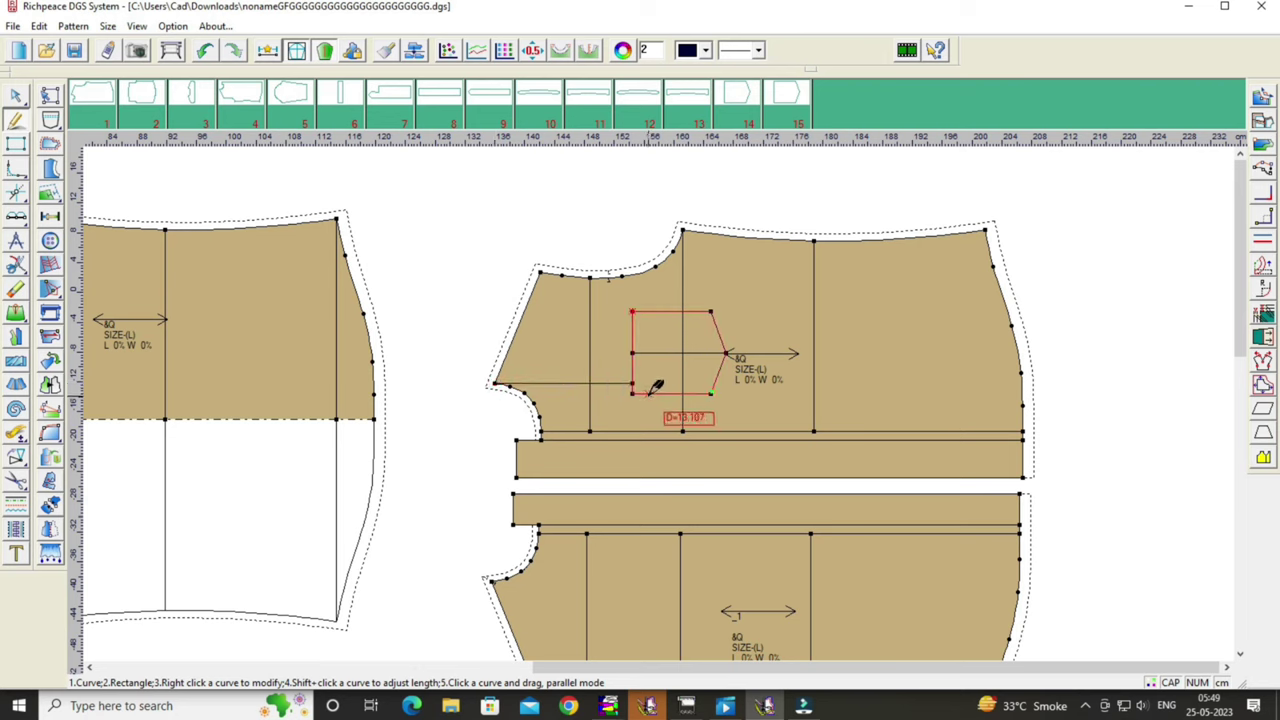
left_click(709, 525)
scroll(677, 434, "up", 2)
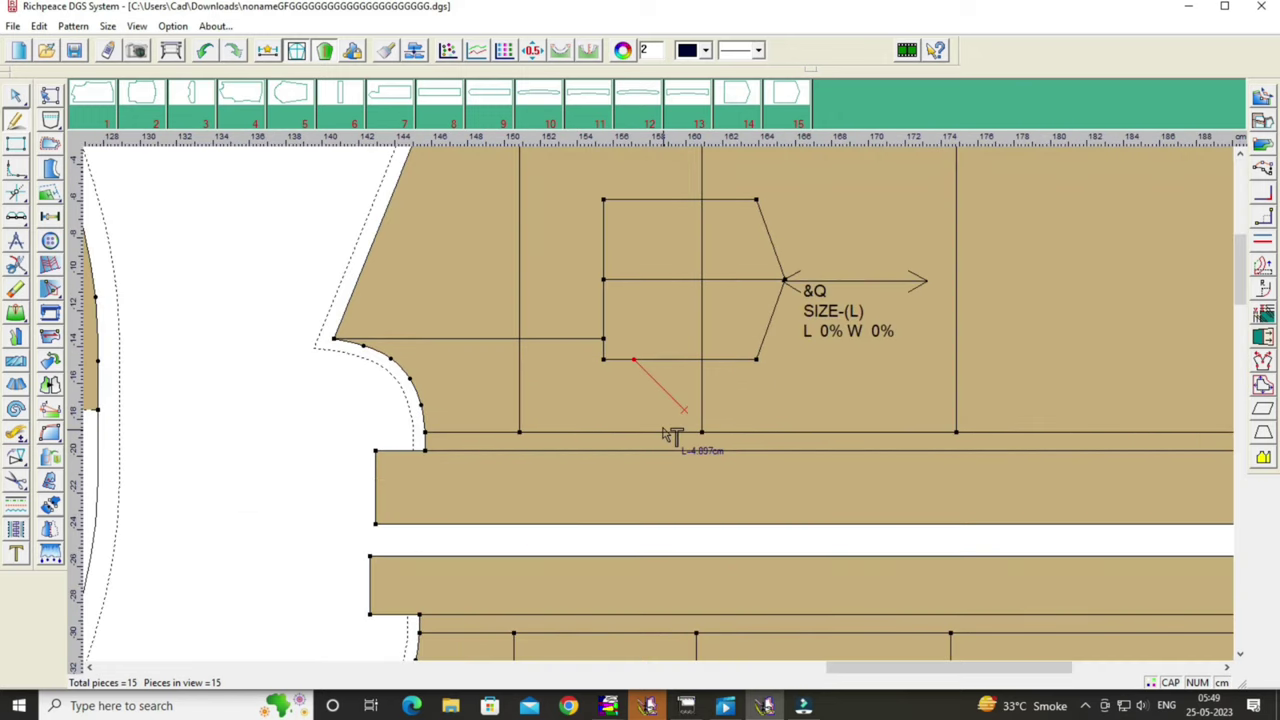
left_click(627, 430)
right_click(600, 455)
Draw a 4 cm line extending beyond the front edge at pocket level.
scroll(666, 394, "down", 2)
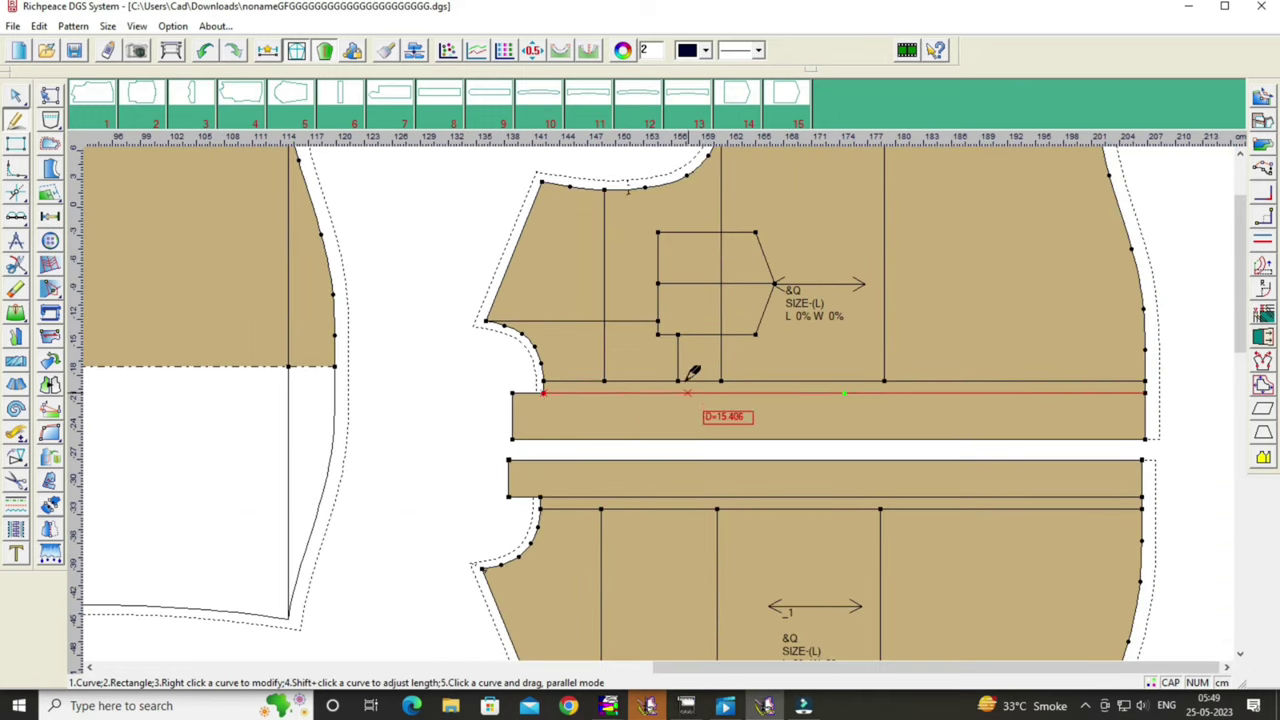
scroll(657, 337, "up", 1)
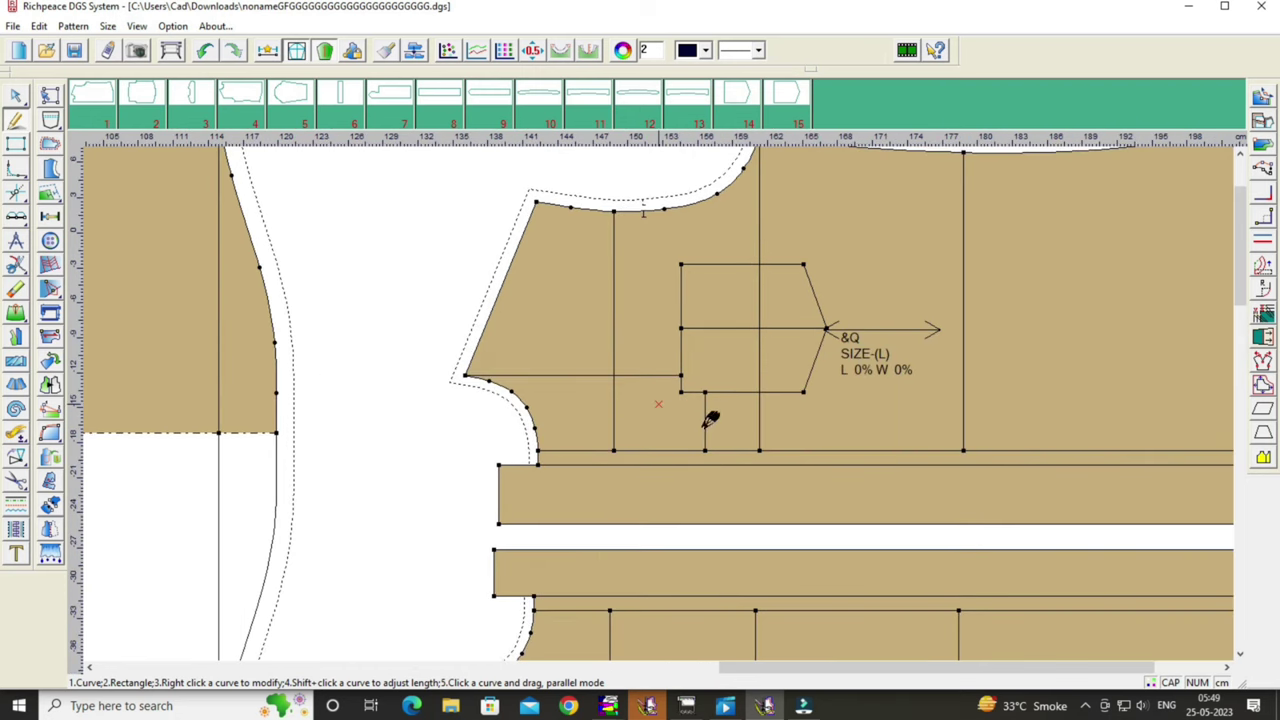
left_click(467, 370)
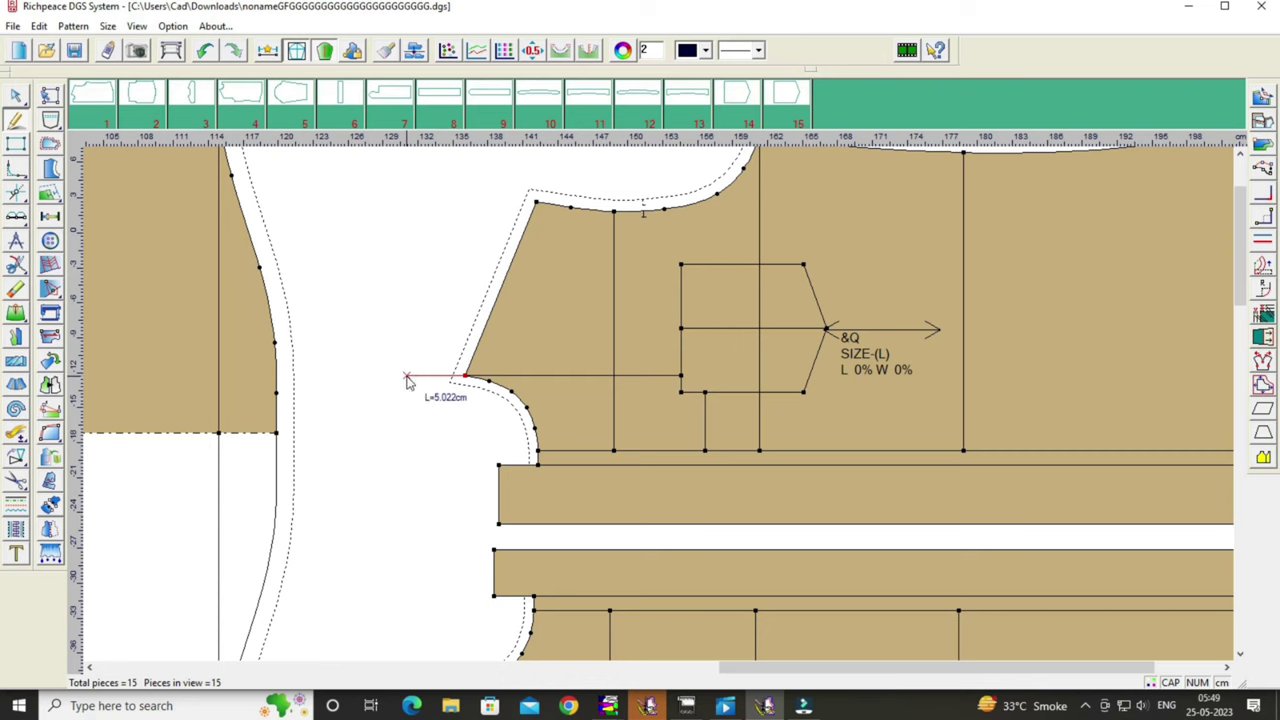
left_click(407, 381)
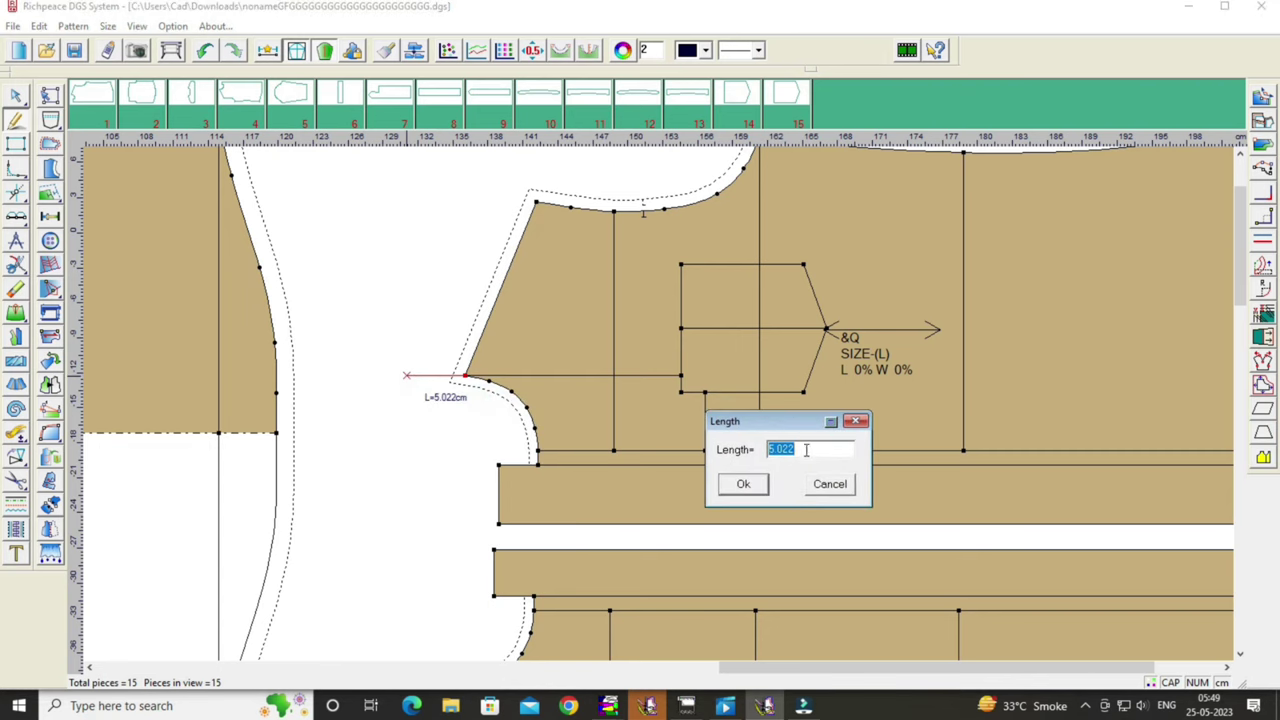
left_click(806, 449)
key("BackSpace")
key("BackSpace")
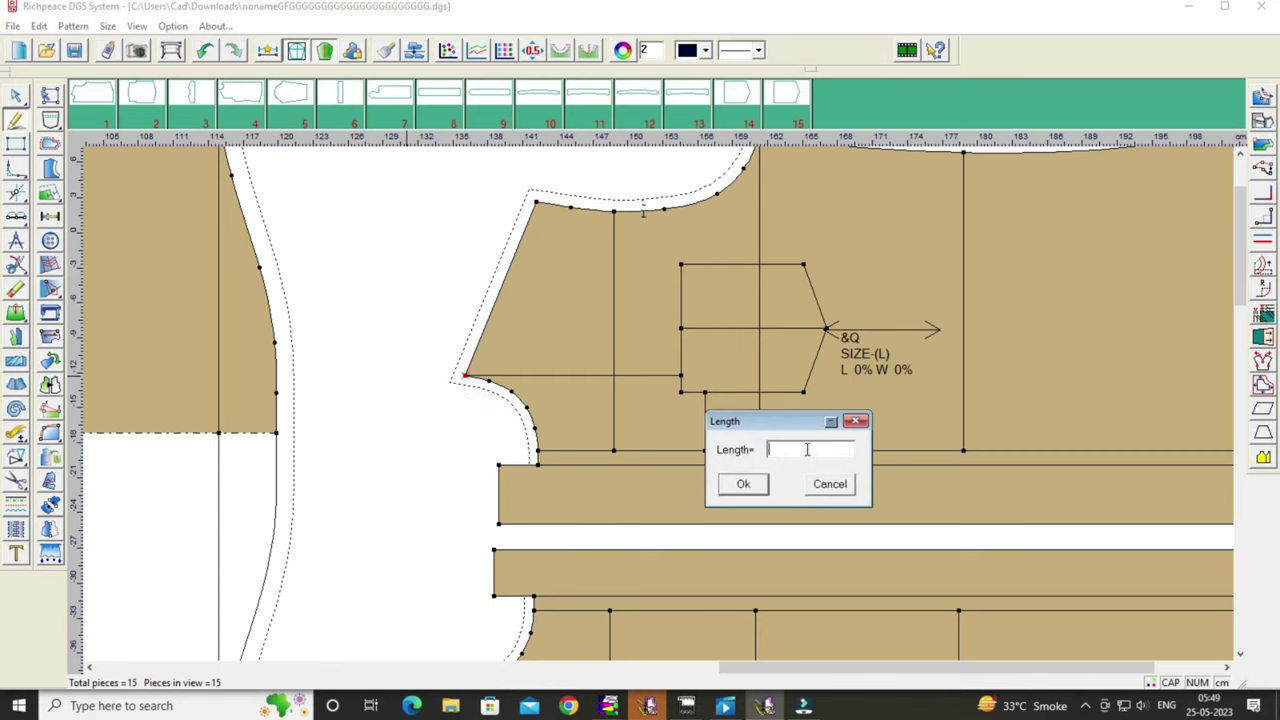
type("4")
left_click(744, 484)
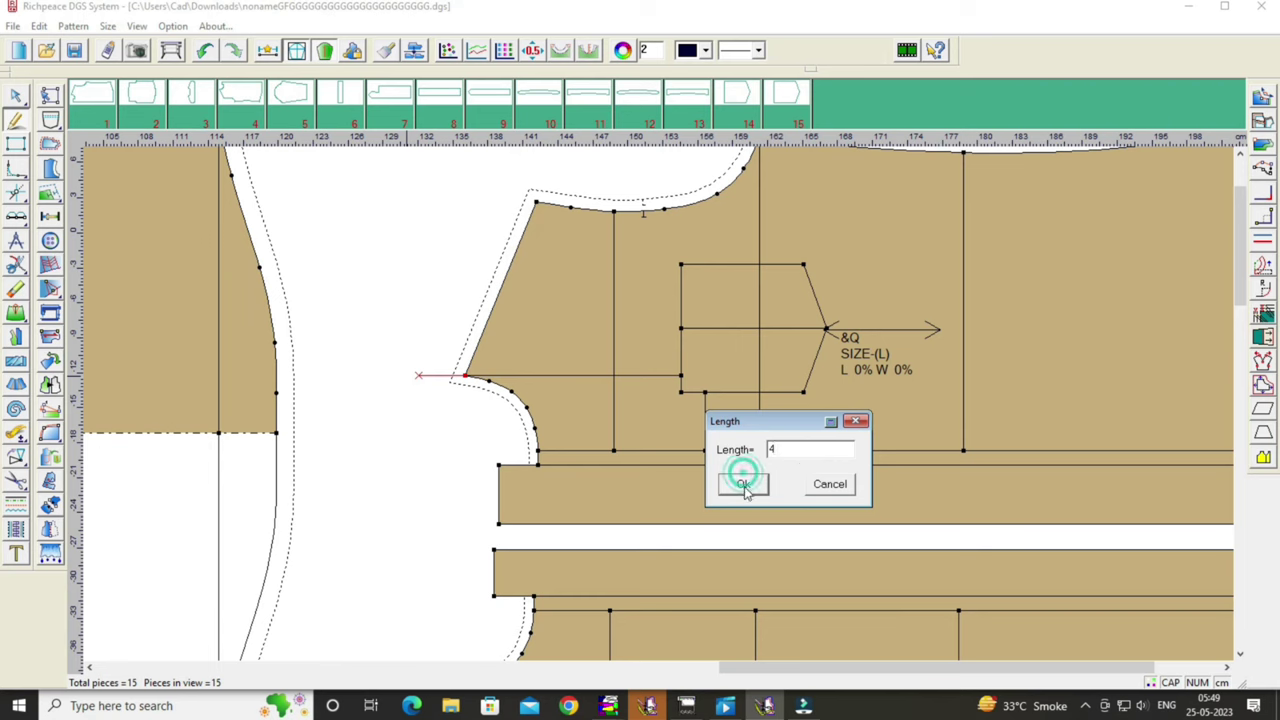
Compare the lengths of the pocket-to-edge line, 4 cm extension and vertical line.
left_click(16, 432)
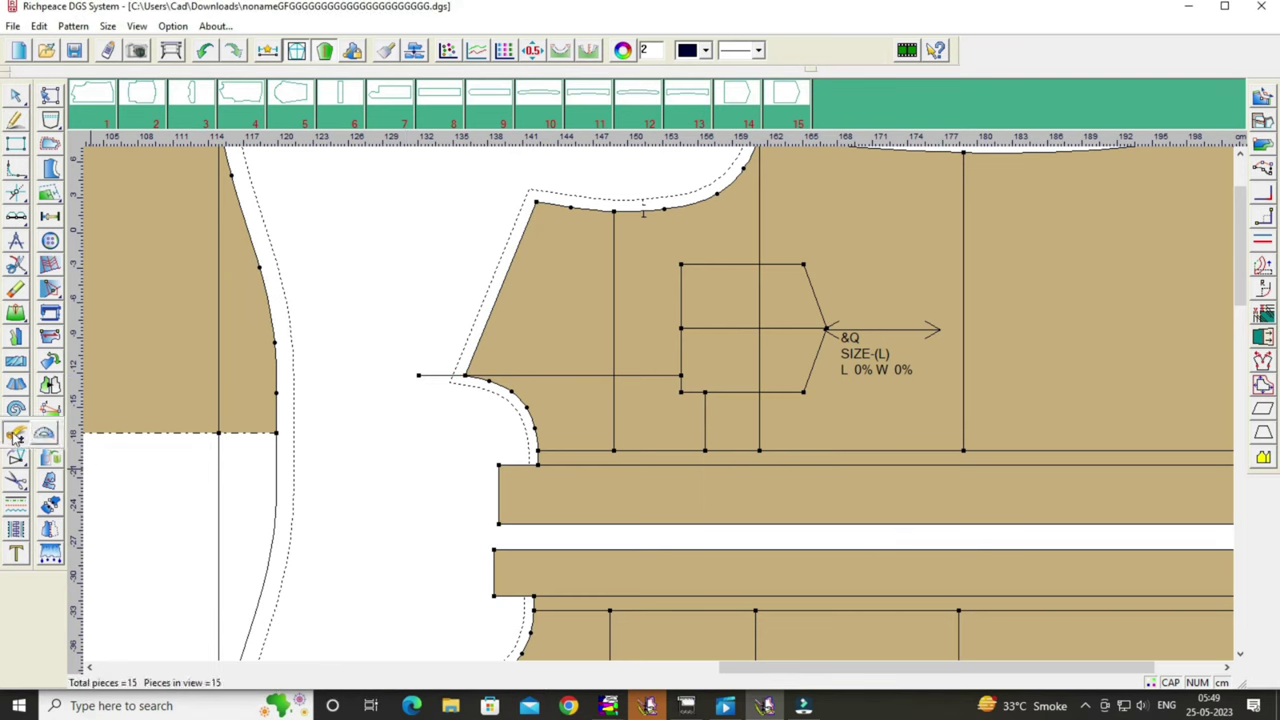
left_click(578, 378)
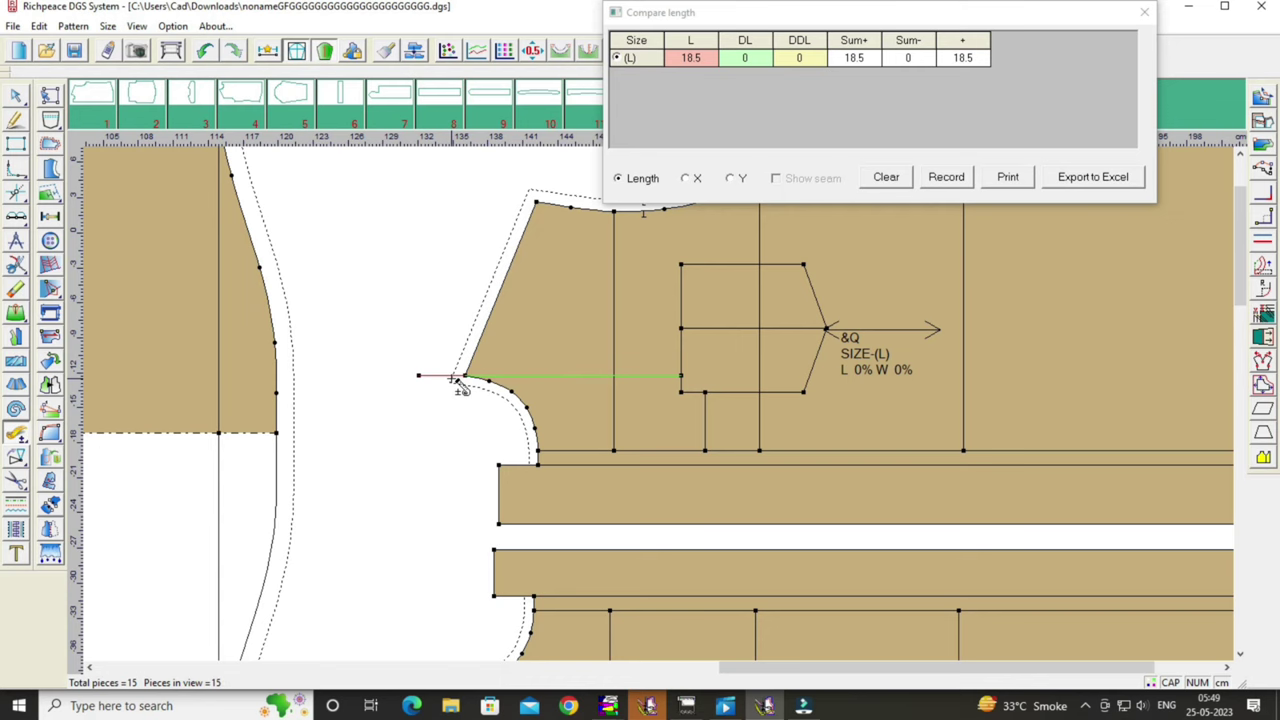
left_click(443, 376)
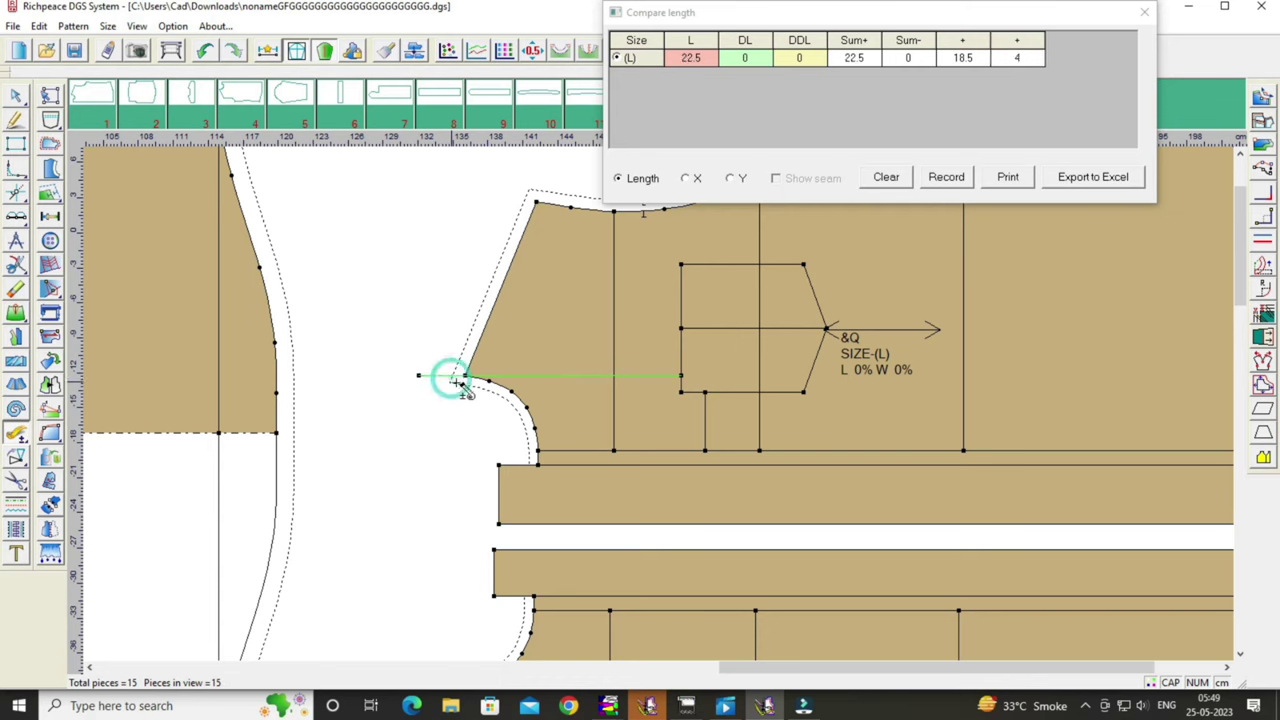
left_click(1144, 12)
left_click(708, 430)
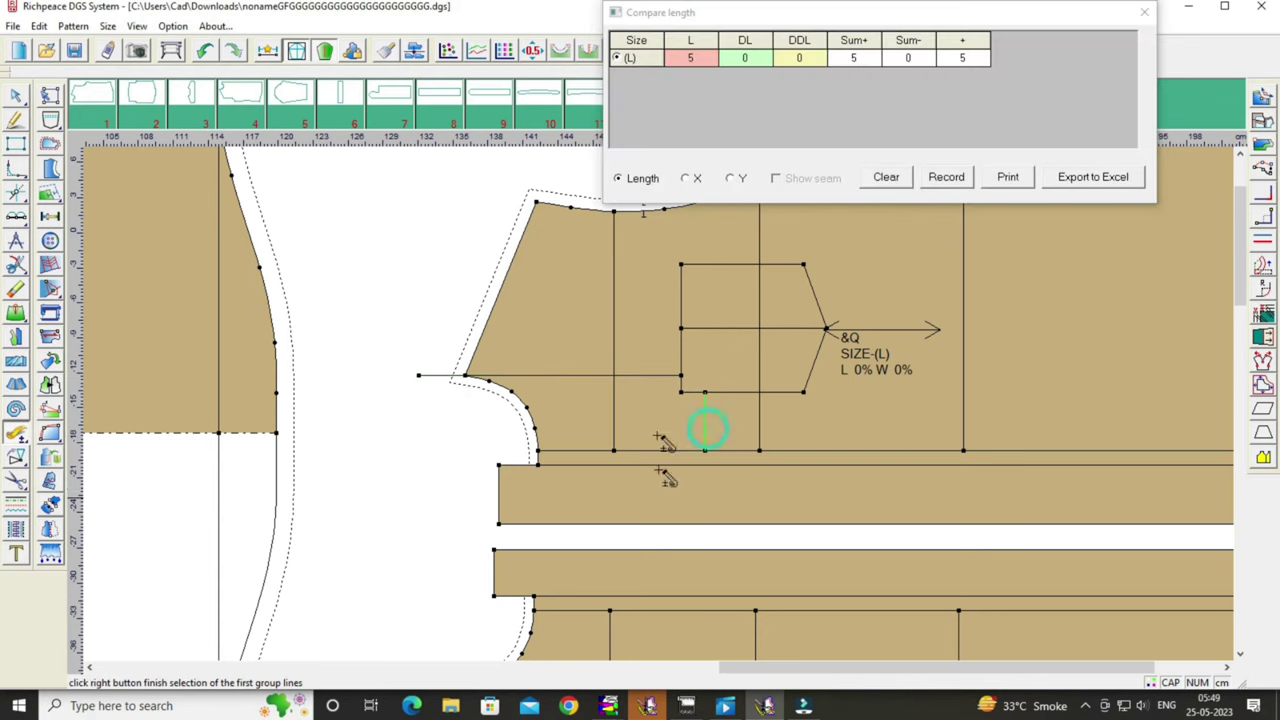
Space the upper and lower front pieces apart and nudge the narrow left piece up.
left_click(1140, 16)
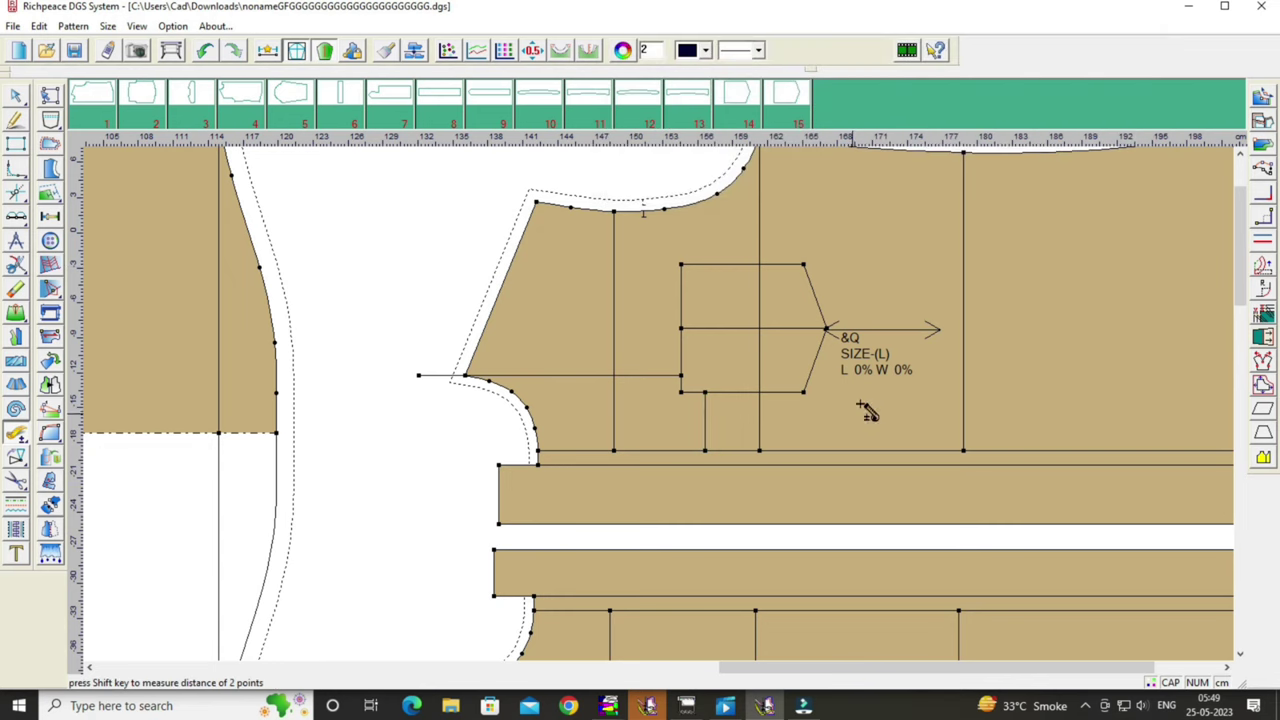
scroll(866, 450, "down", 3)
scroll(640, 430, "down", 2)
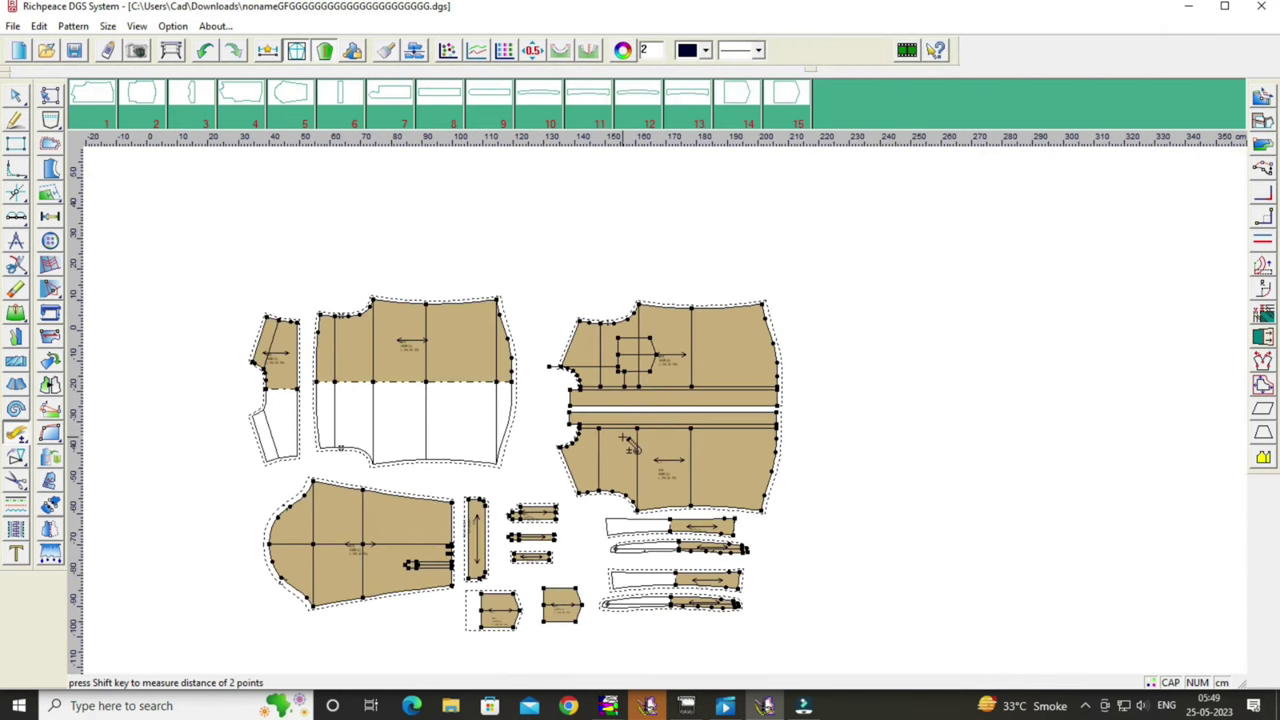
right_click(932, 384)
left_click(1032, 396)
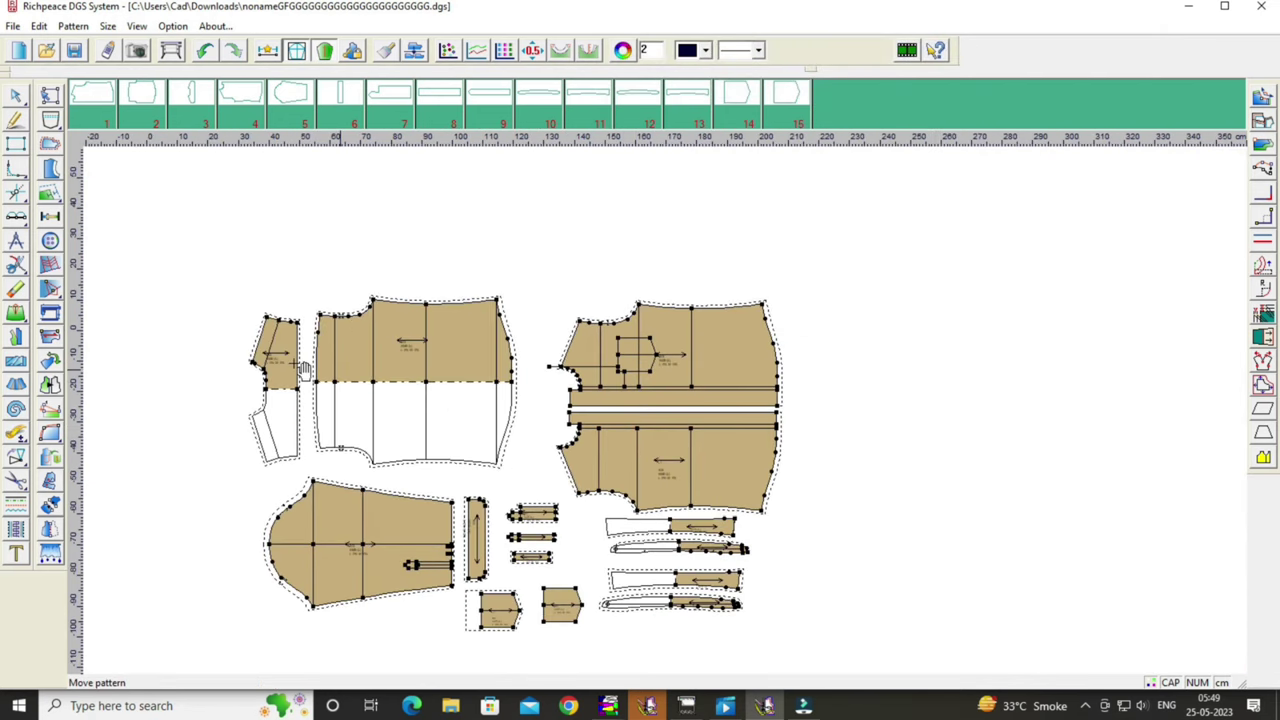
left_click_drag(290, 368, 290, 360)
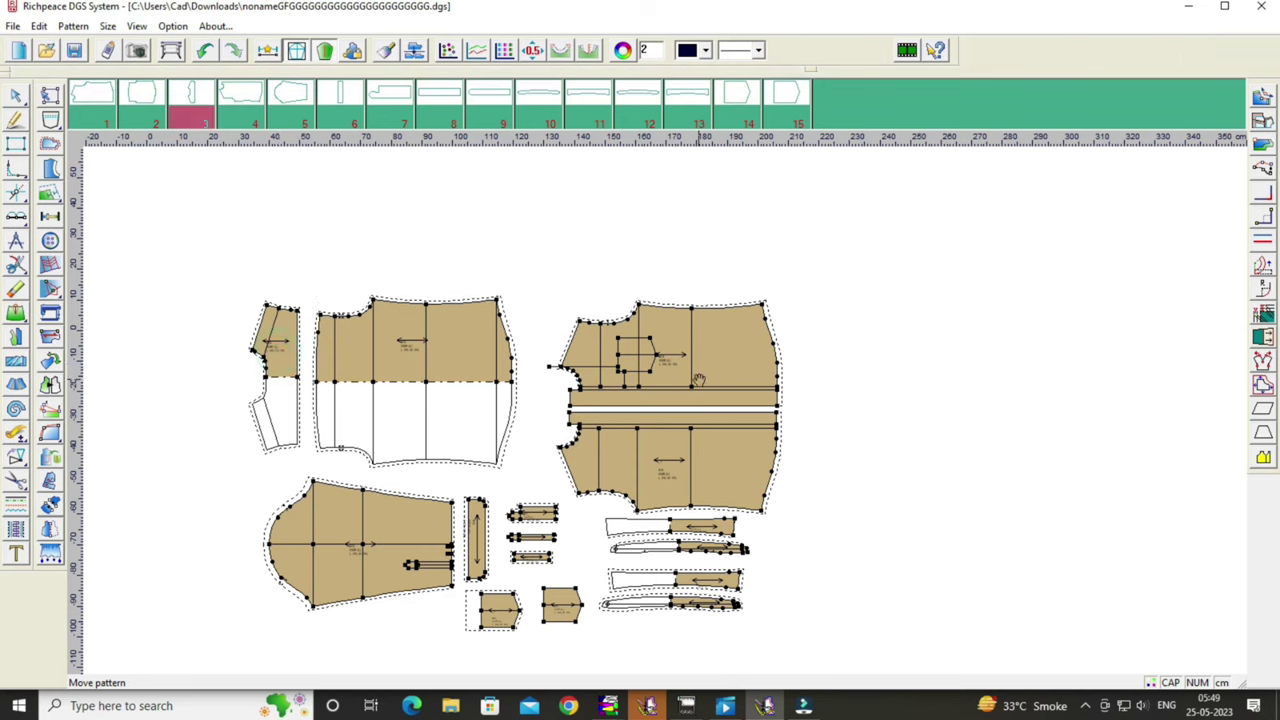
left_click_drag(699, 380, 700, 364)
left_click_drag(697, 478, 705, 468)
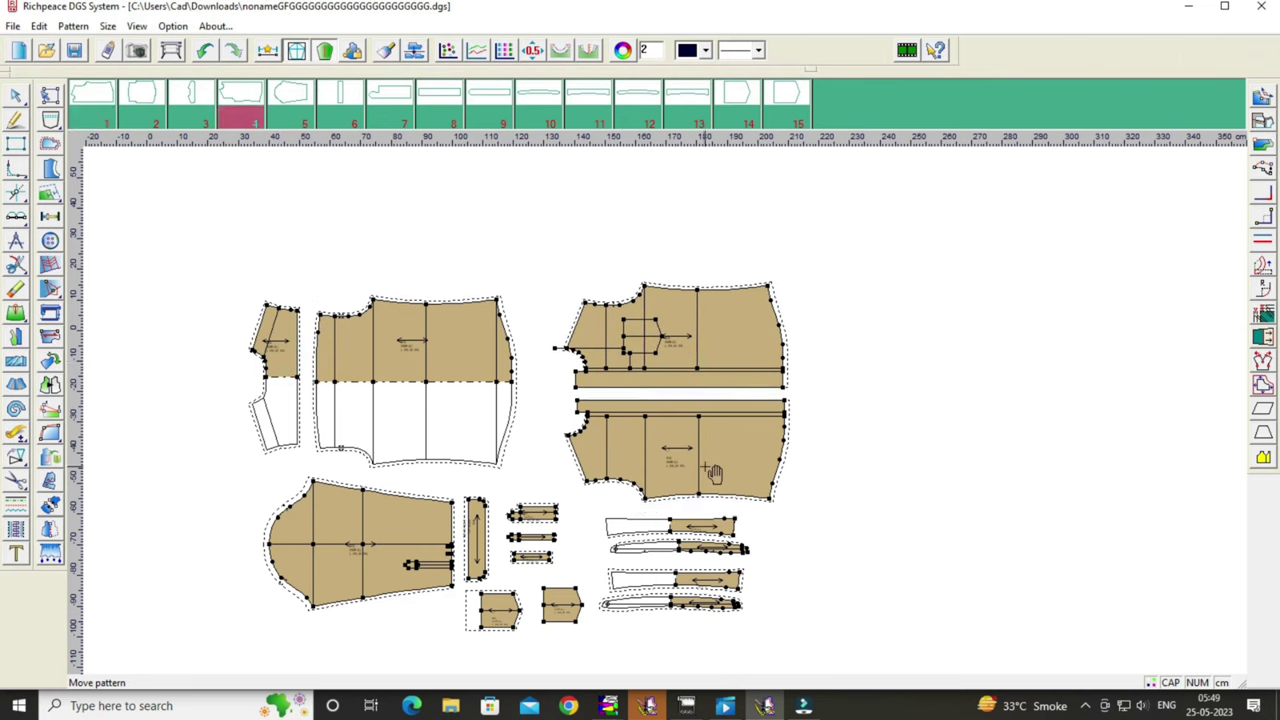
left_click_drag(684, 349, 671, 347)
left_click_drag(708, 457, 689, 453)
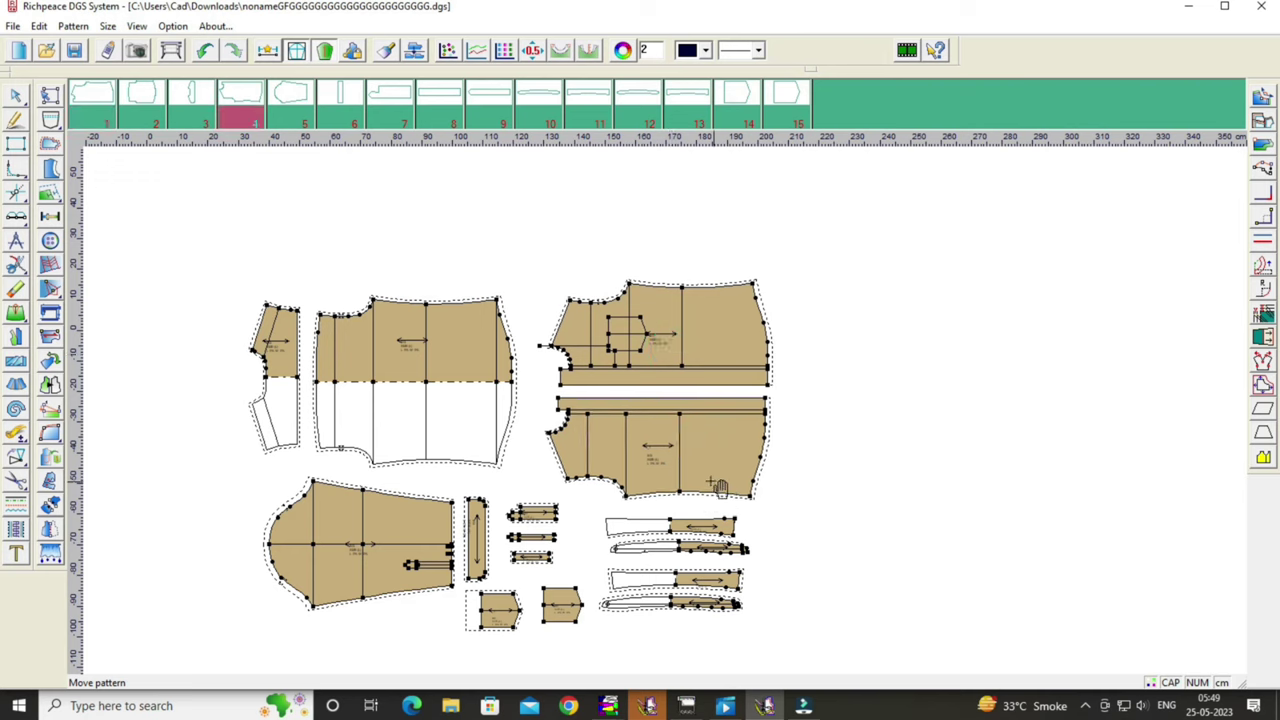
Move the pocket pieces side by side at the bottom and realign the small strips.
left_click_drag(564, 612, 569, 630)
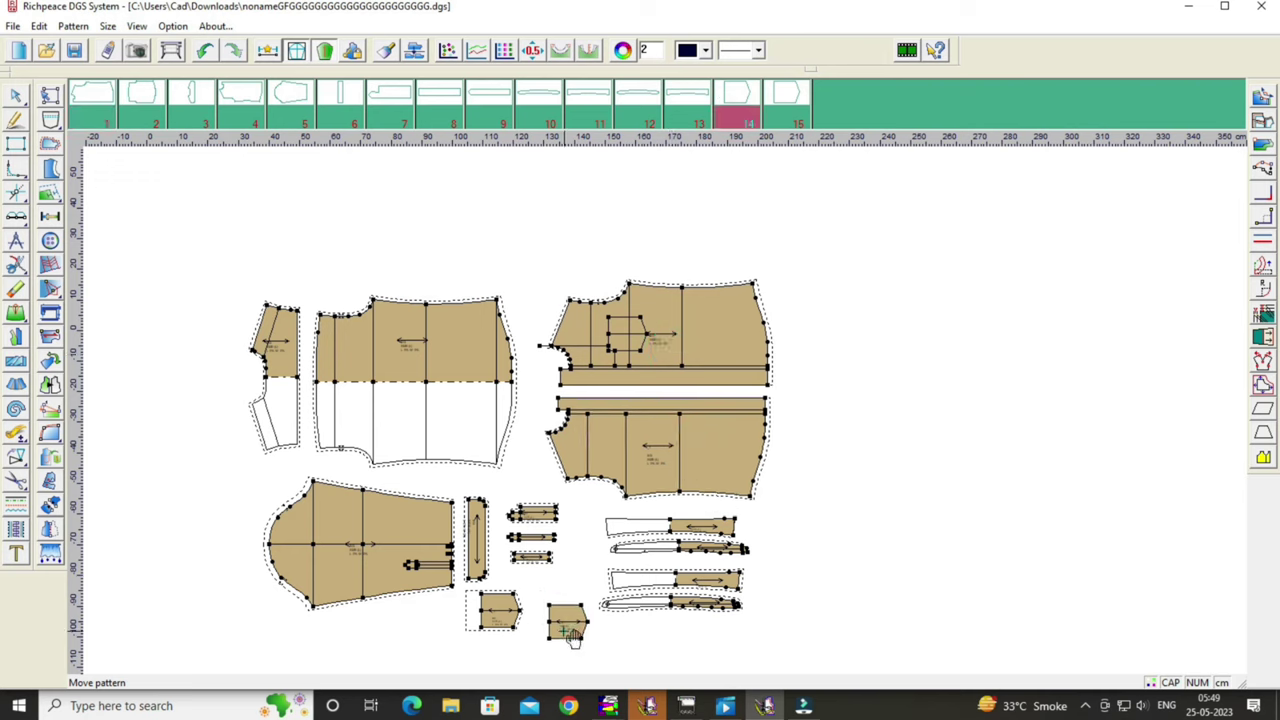
left_click_drag(490, 615, 505, 630)
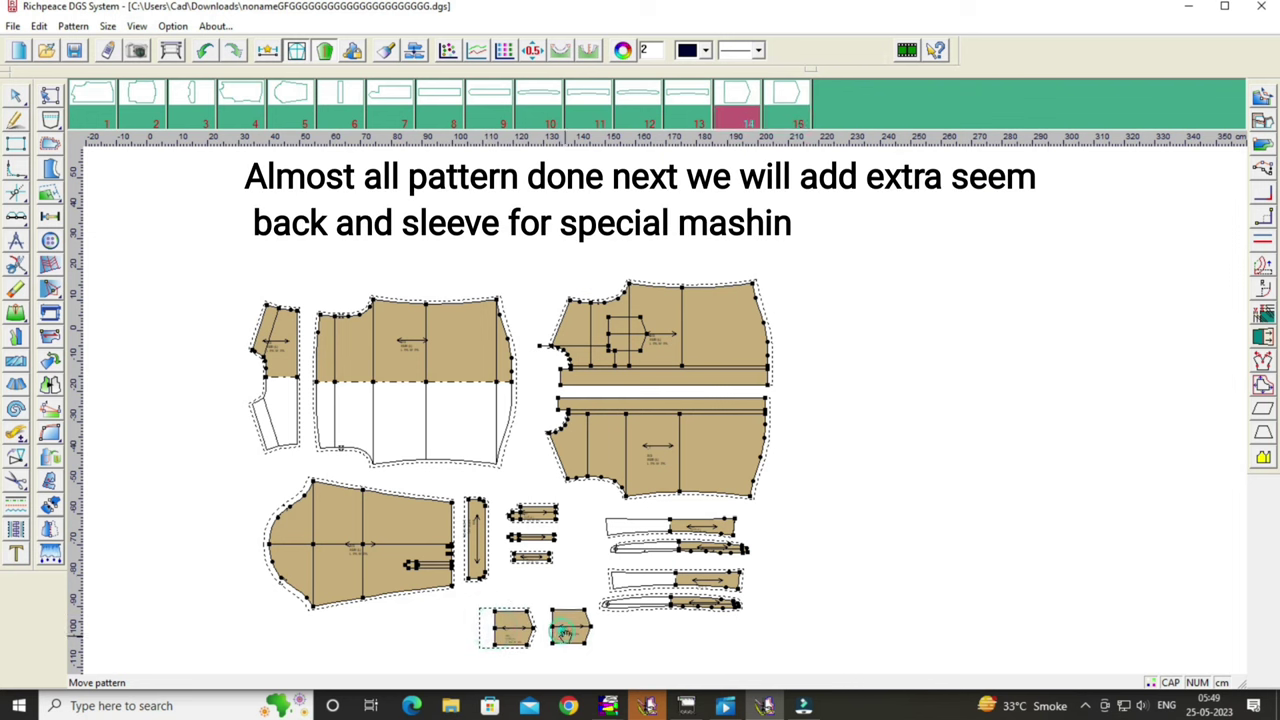
left_click(567, 630)
left_click_drag(531, 557, 536, 514)
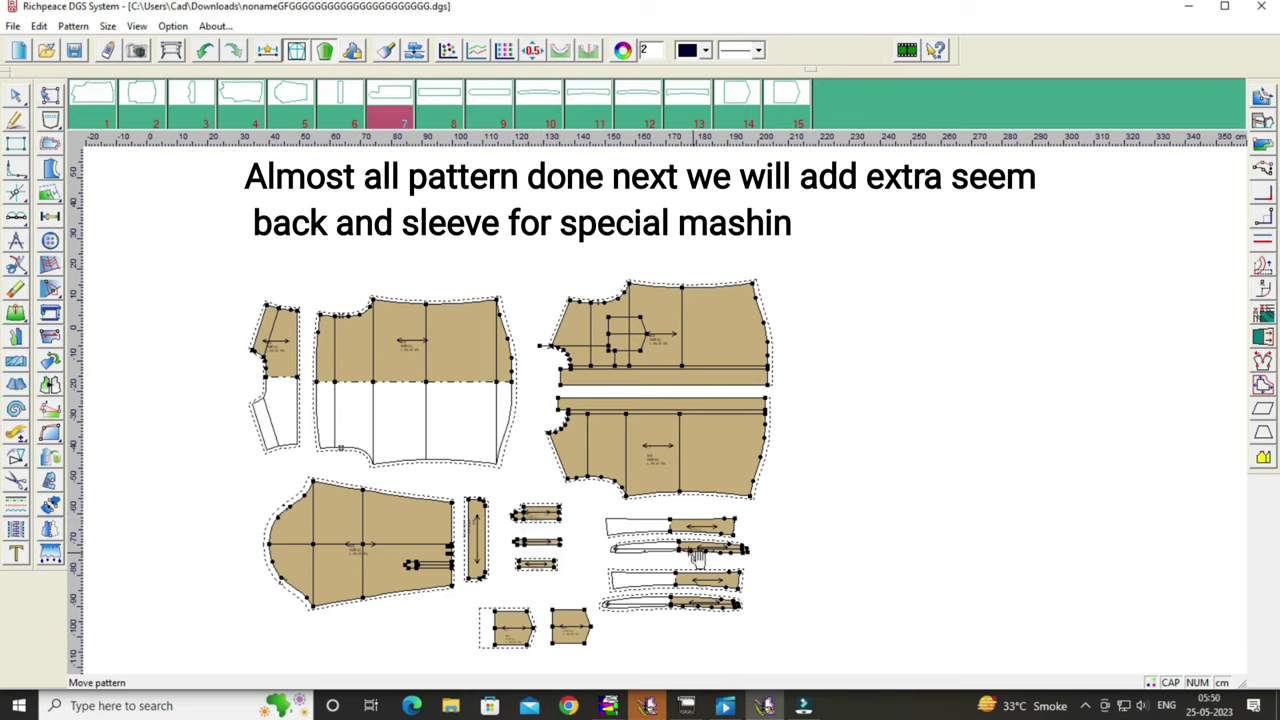
left_click_drag(687, 562, 679, 563)
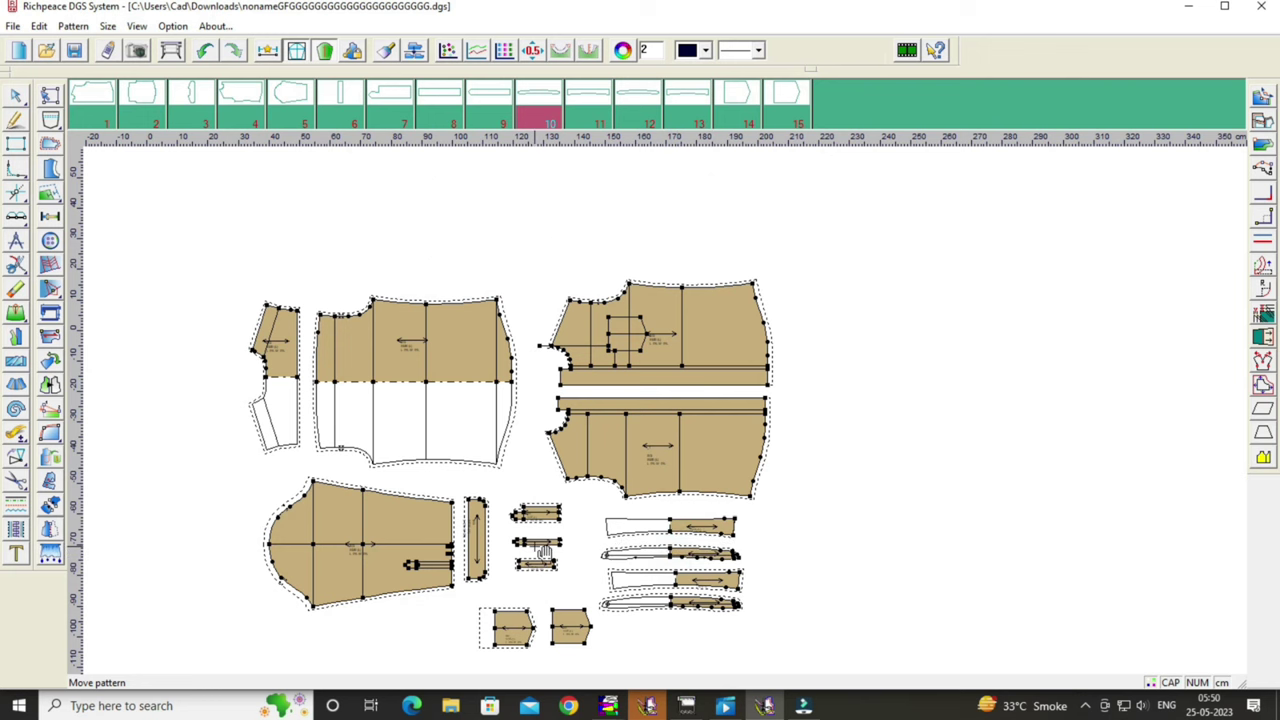
Duplicate the tall vertical strip and shift the three small horizontal strips to the right.
scroll(560, 548, "up", 2)
scroll(666, 400, "up", 3)
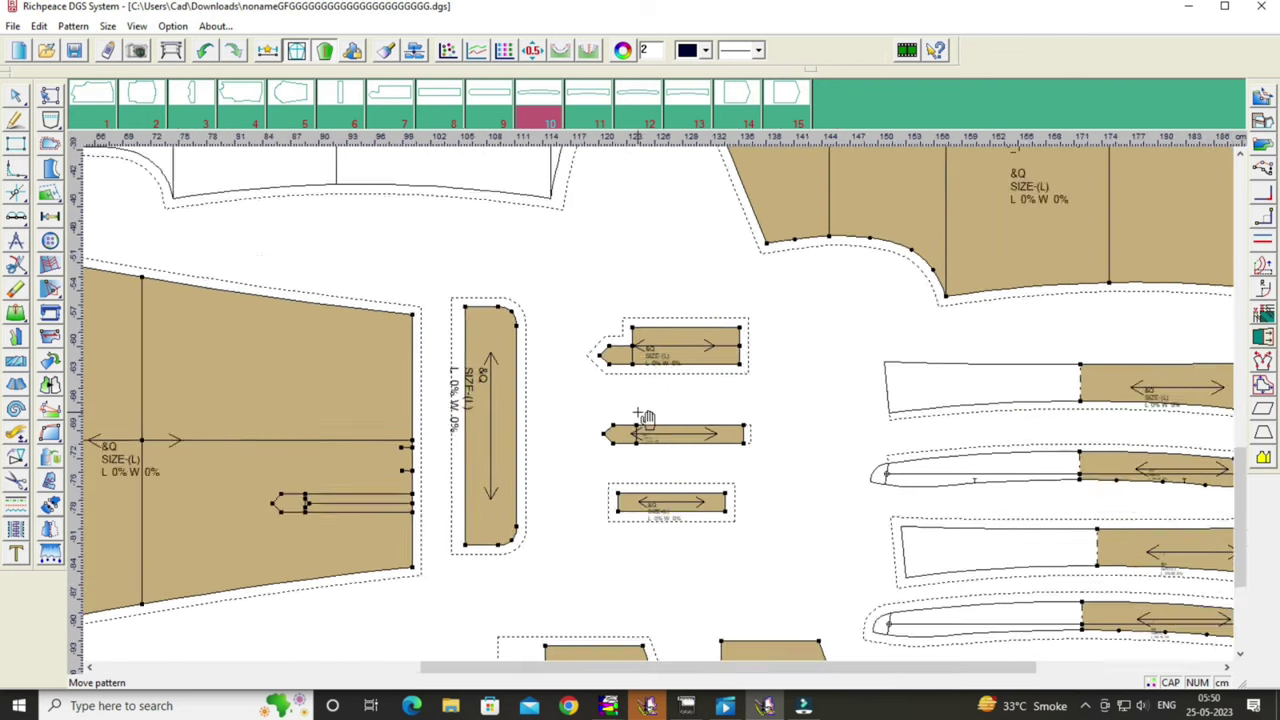
left_click_drag(451, 414, 440, 418)
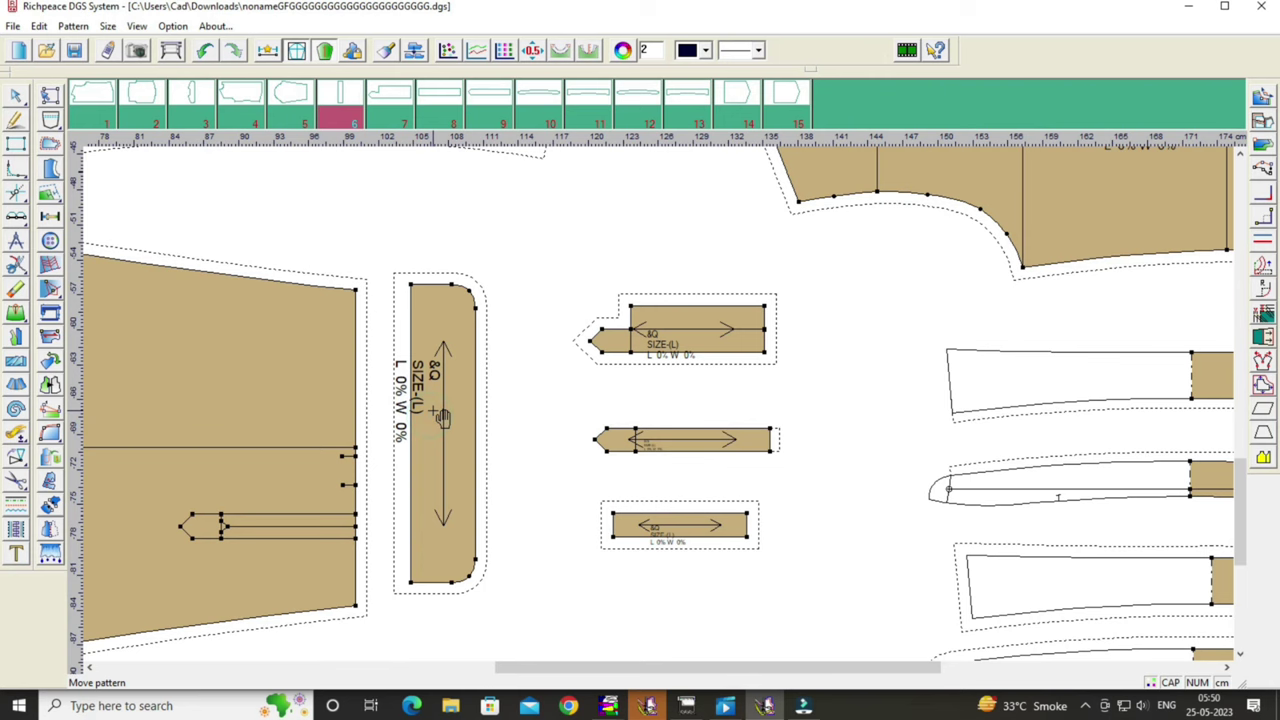
key("ctrl+d")
left_click_drag(680, 347, 698, 343)
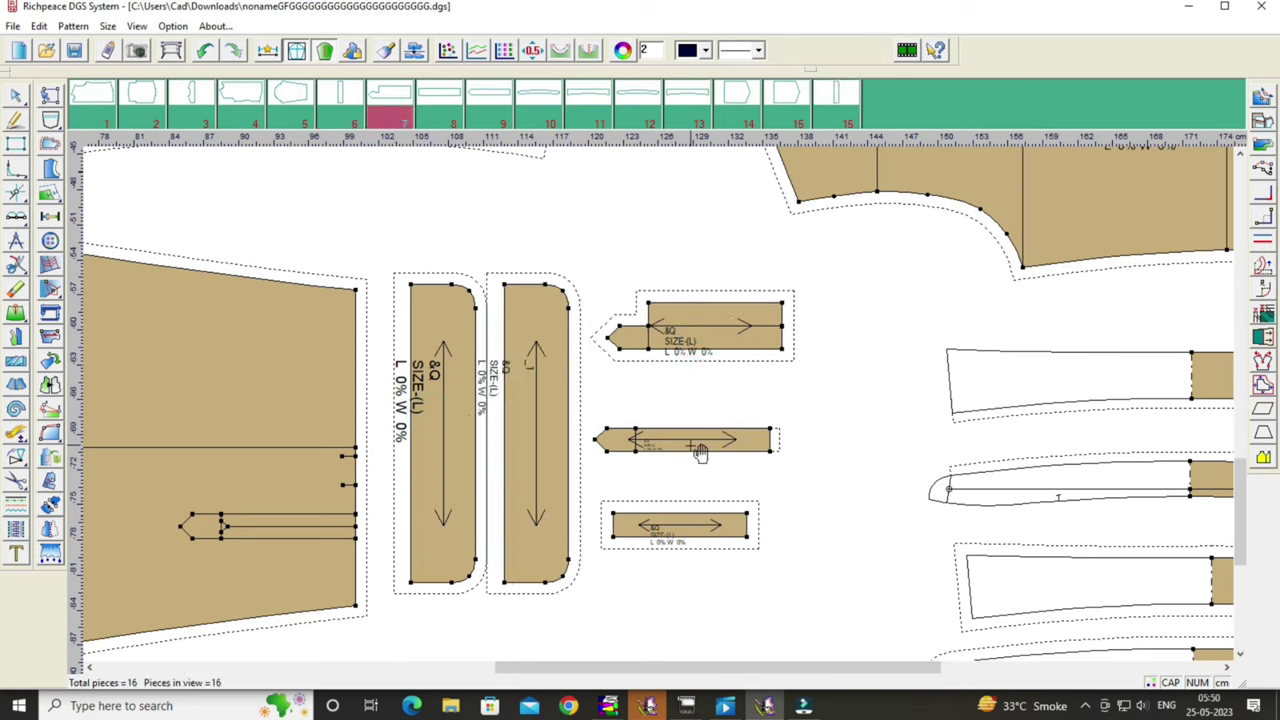
left_click_drag(697, 453, 738, 433)
left_click_drag(719, 531, 736, 523)
left_click_drag(531, 397, 537, 403)
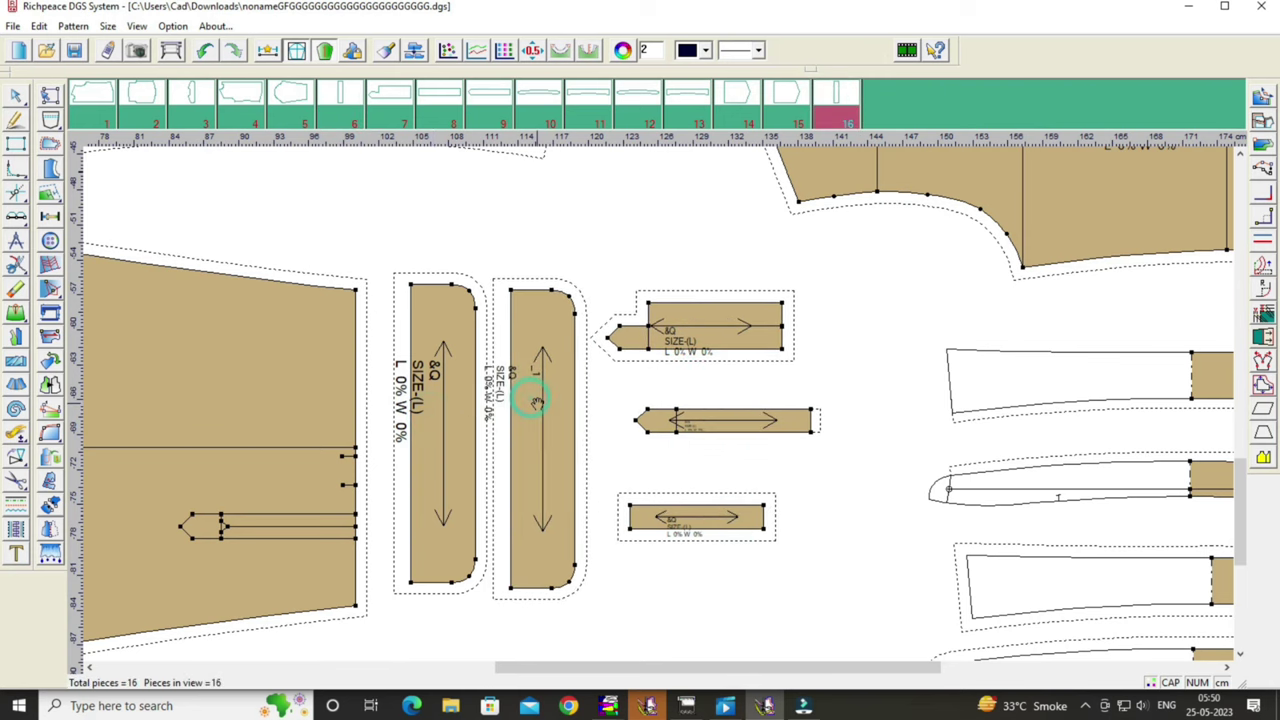
Give the copied strip a seam allowance of 1 and nudge it into place.
left_click(49, 145)
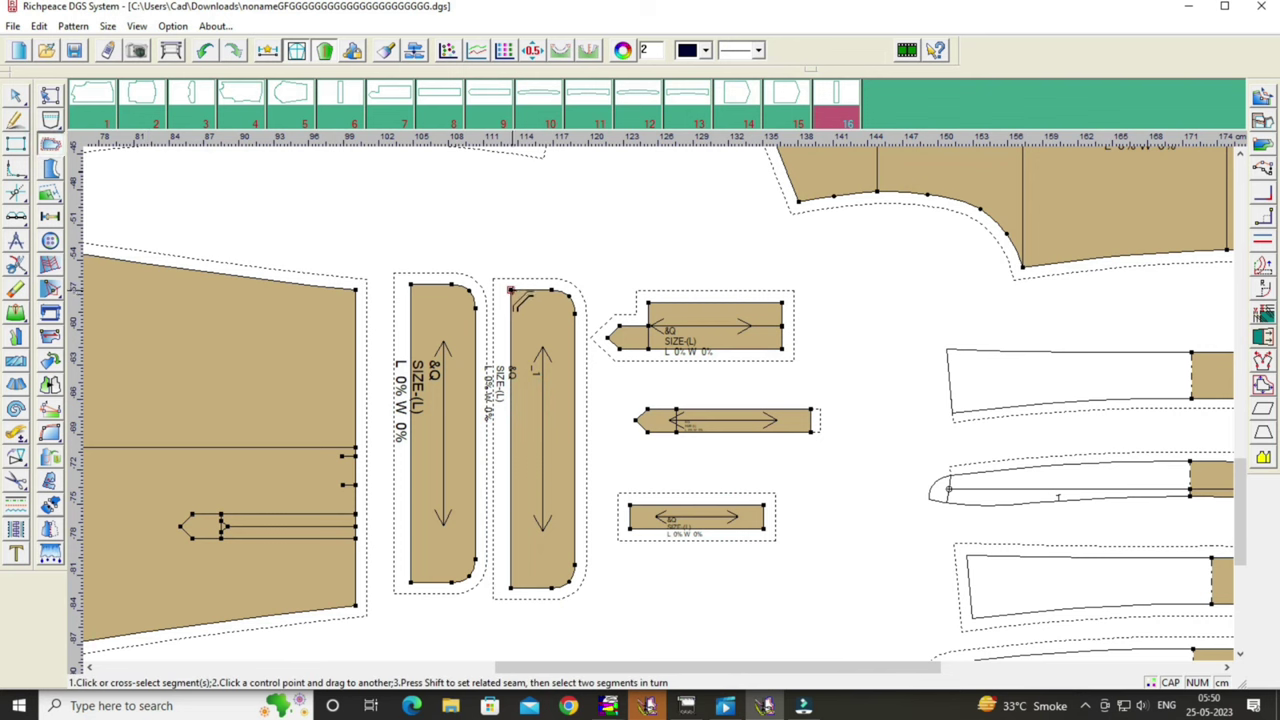
left_click(512, 293)
type("1")
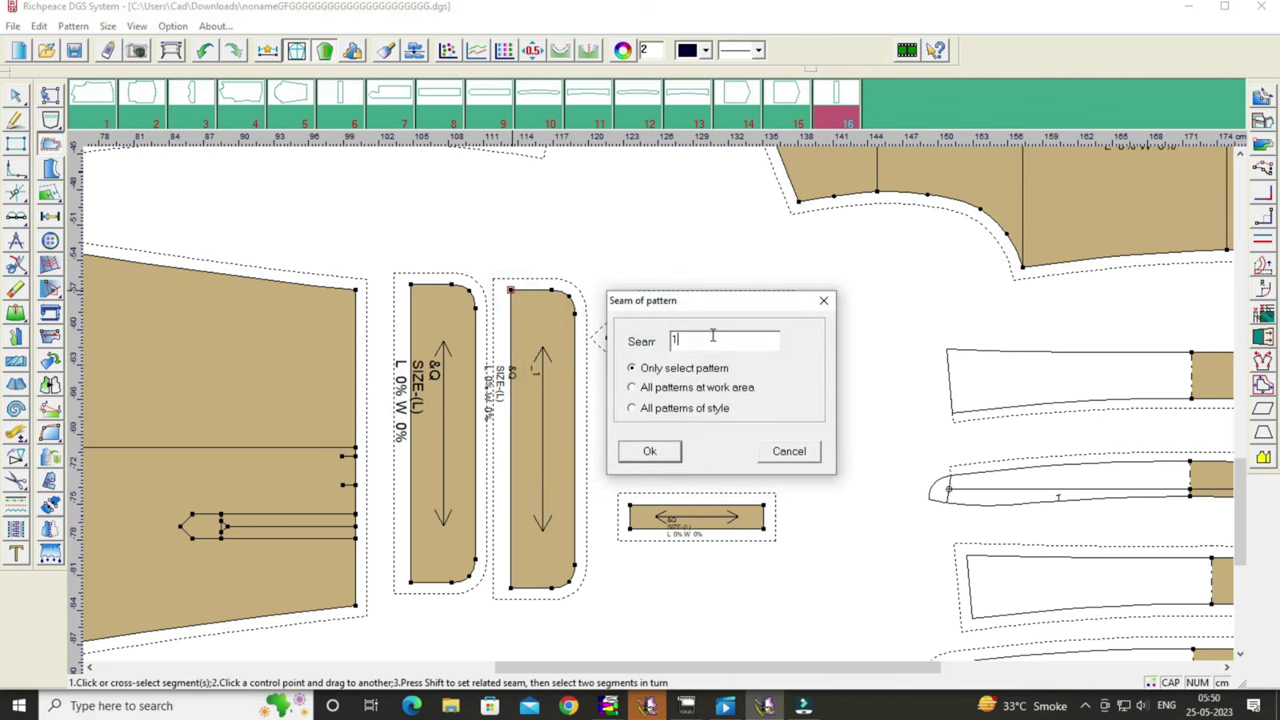
left_click(662, 449)
right_click(600, 255)
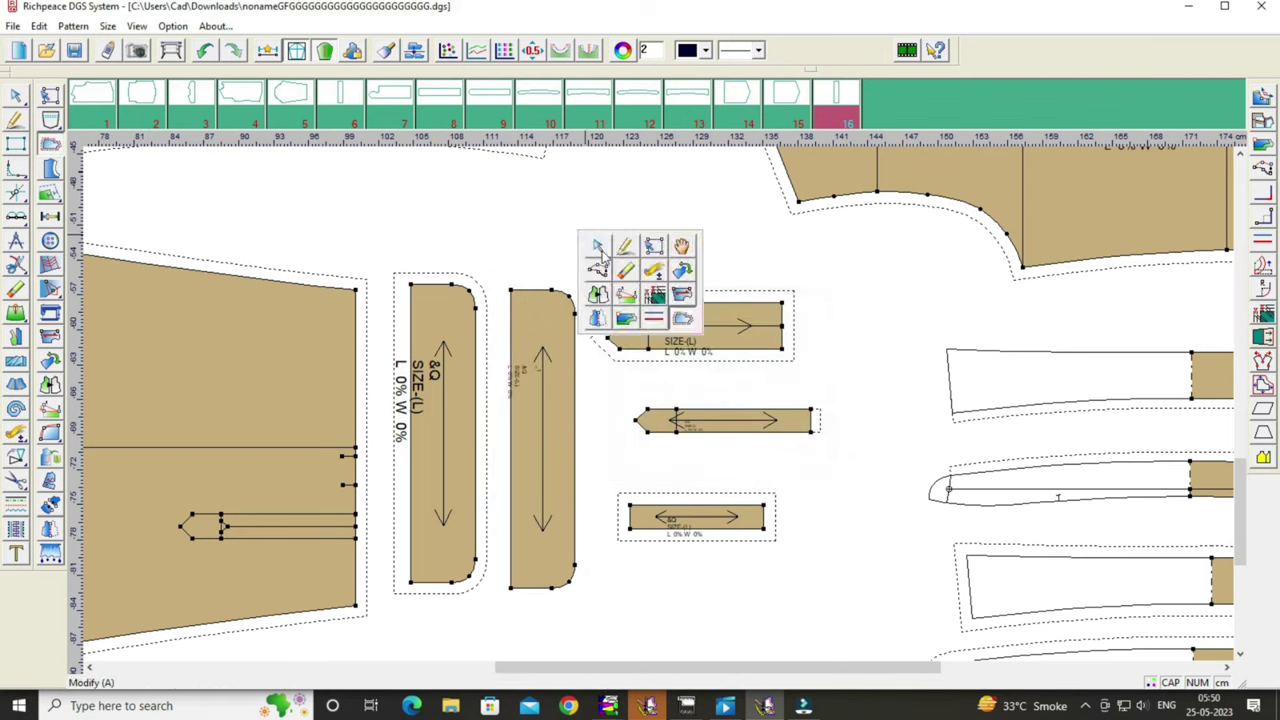
left_click(680, 250)
left_click_drag(568, 378, 551, 366)
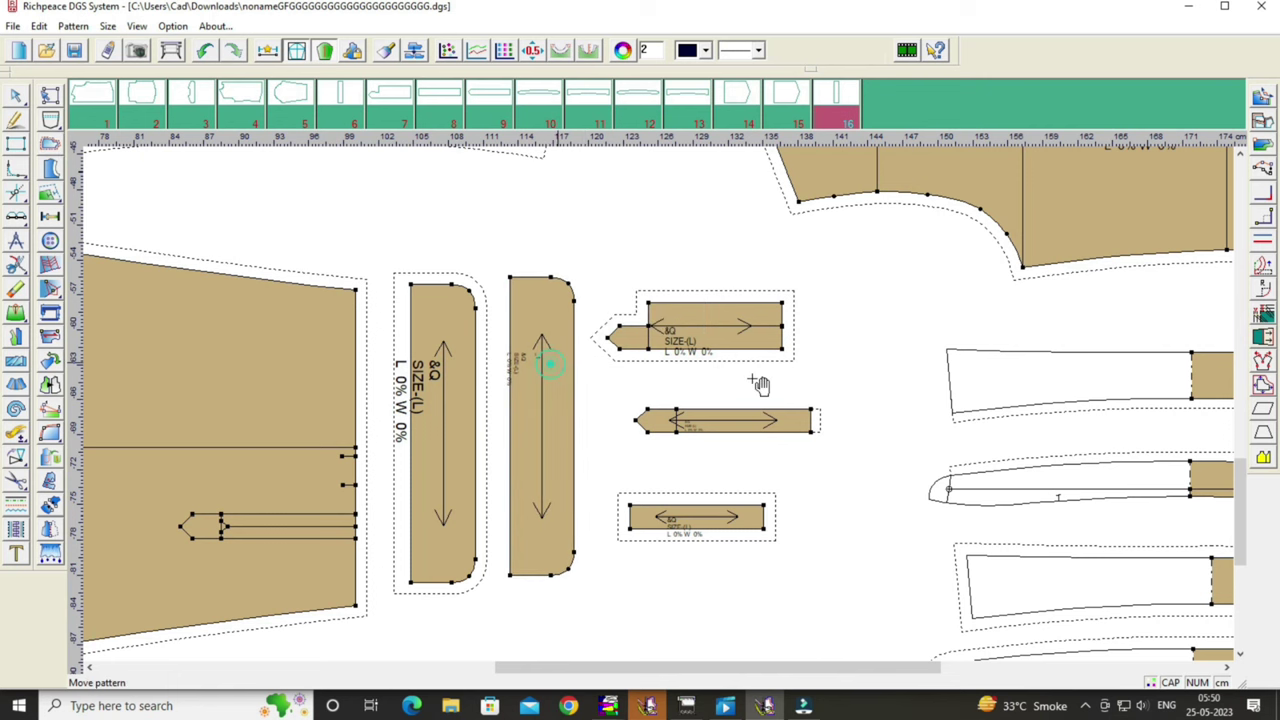
Nudge the back body piece and shift the small left piece closer to it.
scroll(691, 409, "down", 1)
scroll(680, 408, "down", 1)
scroll(665, 408, "down", 2)
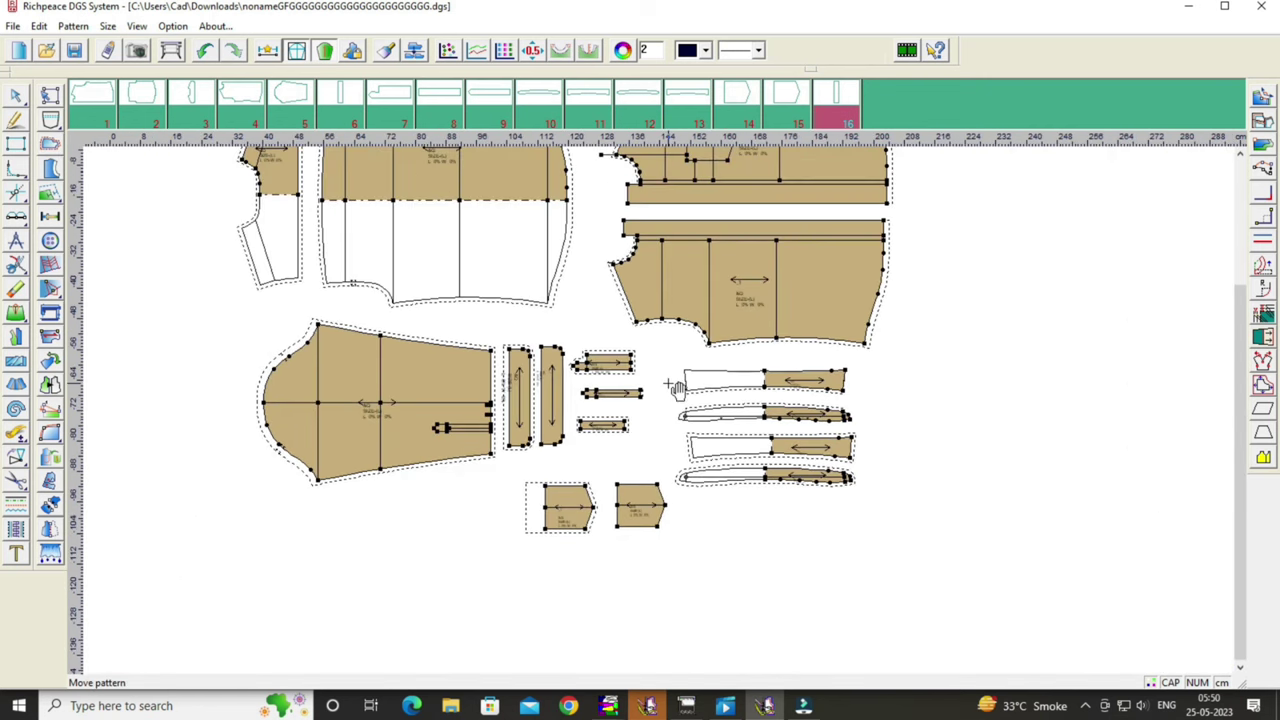
scroll(660, 408, "down", 1)
scroll(660, 408, "up", 1)
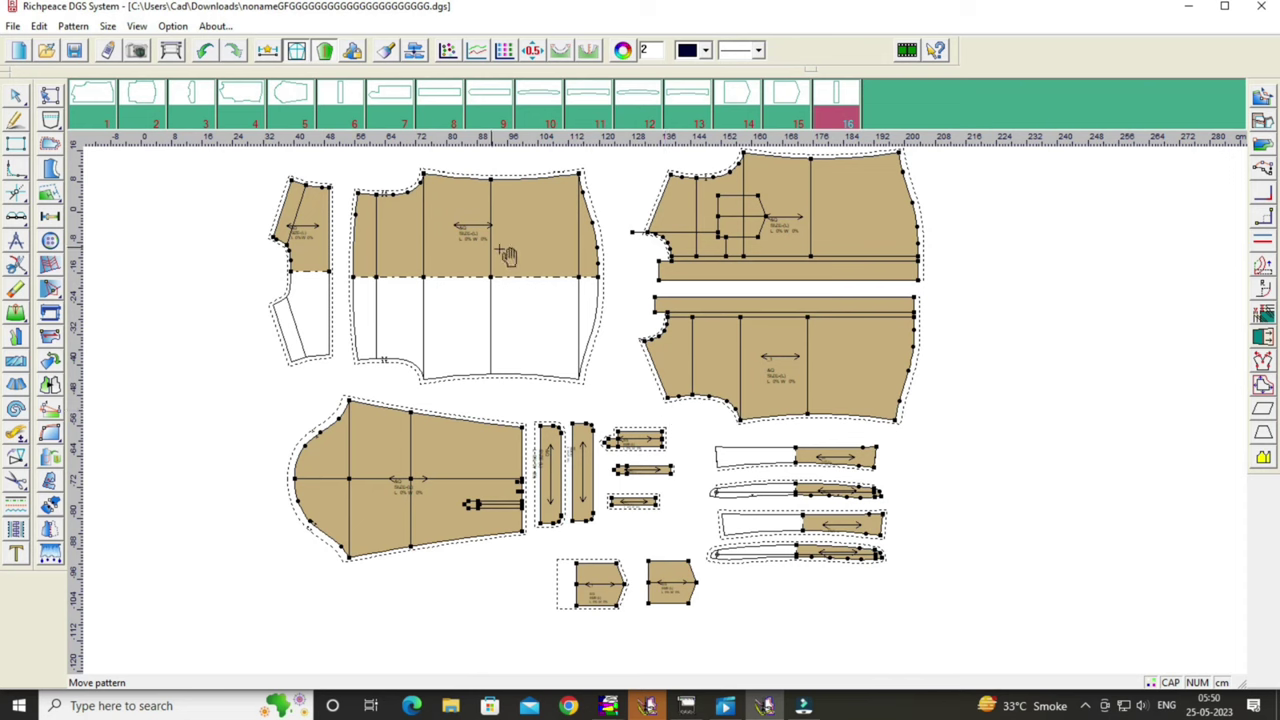
left_click(508, 250)
left_click_drag(508, 250, 512, 247)
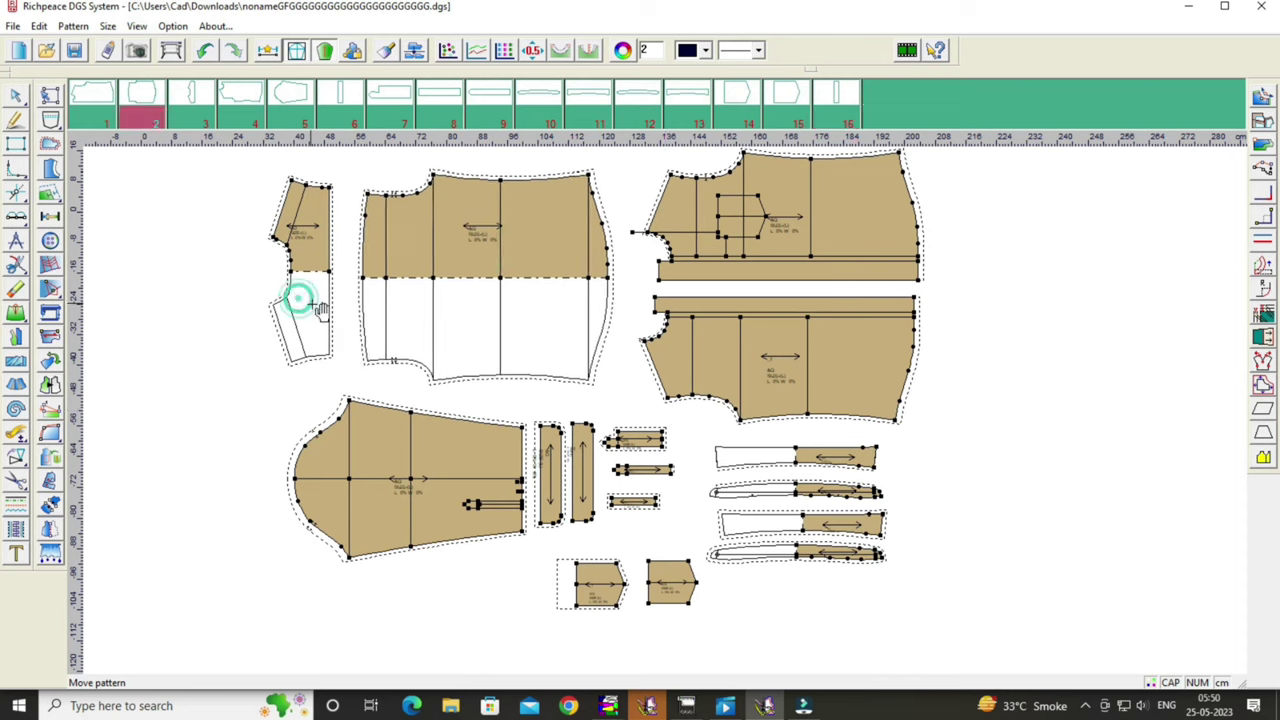
left_click_drag(313, 262, 333, 269)
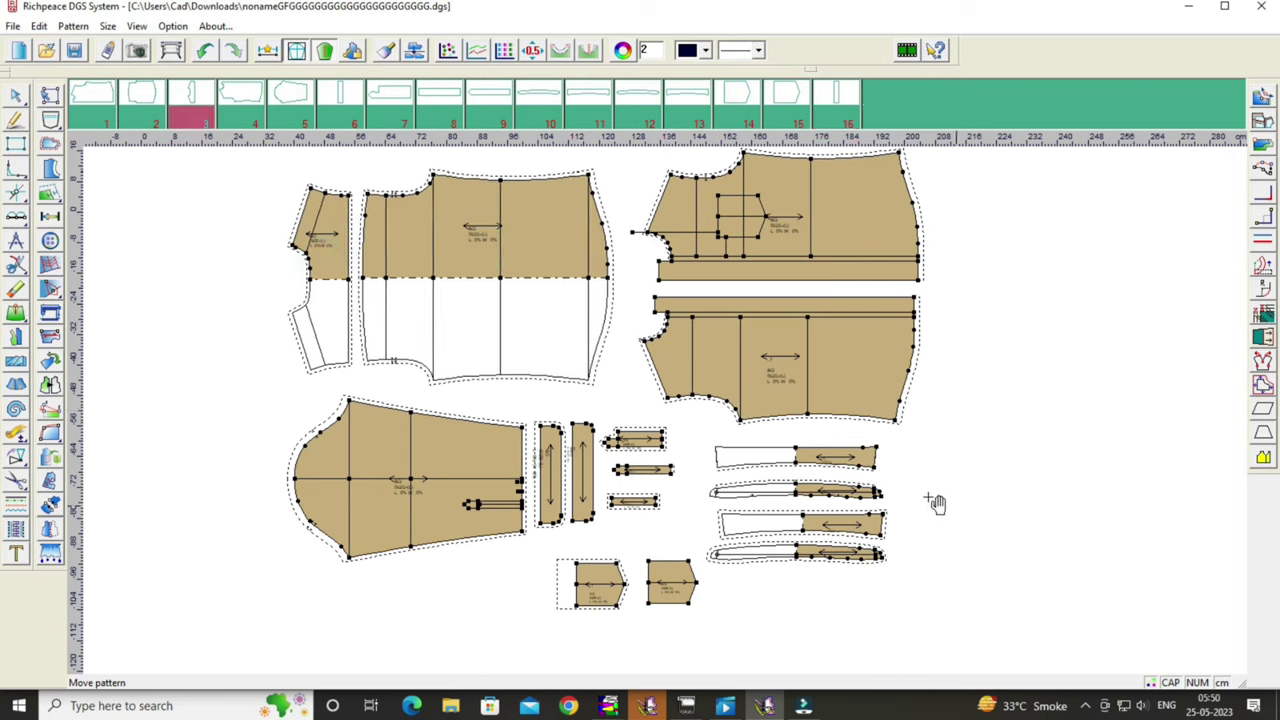
Line up the right-hand strip pieces evenly beside the other pieces.
left_click_drag(838, 457, 859, 455)
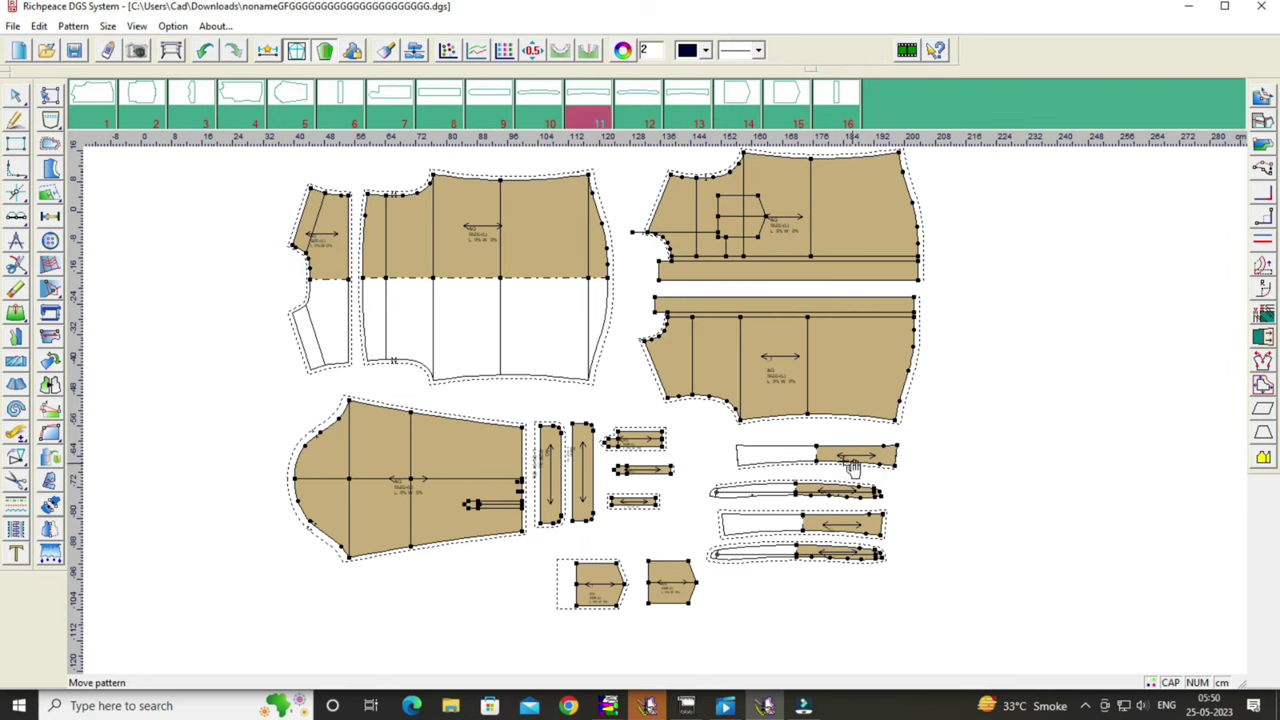
scroll(855, 467, "down", 1)
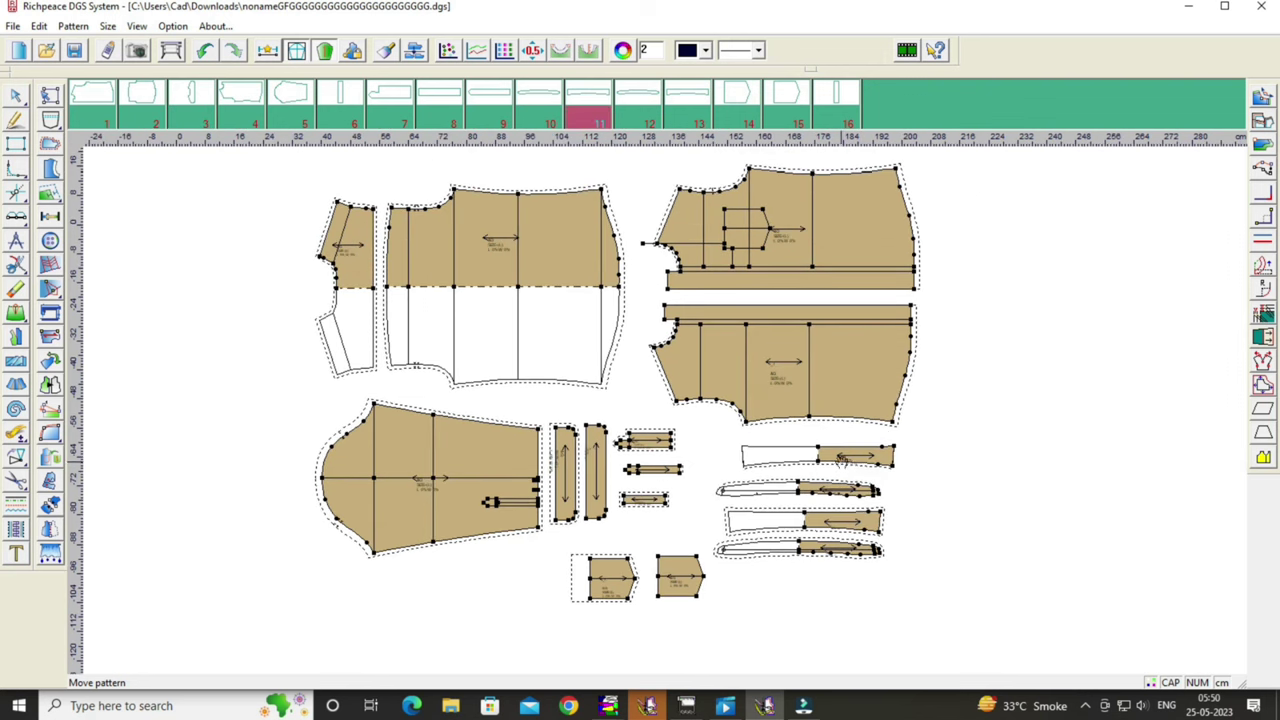
left_click_drag(842, 458, 836, 453)
mouse_move(832, 497)
left_mouse_down()
mouse_move(847, 490)
mouse_move(840, 553)
mouse_move(854, 551)
left_mouse_up()
mouse_move(677, 573)
left_mouse_down()
mouse_move(627, 567)
mouse_move(684, 566)
left_mouse_up()
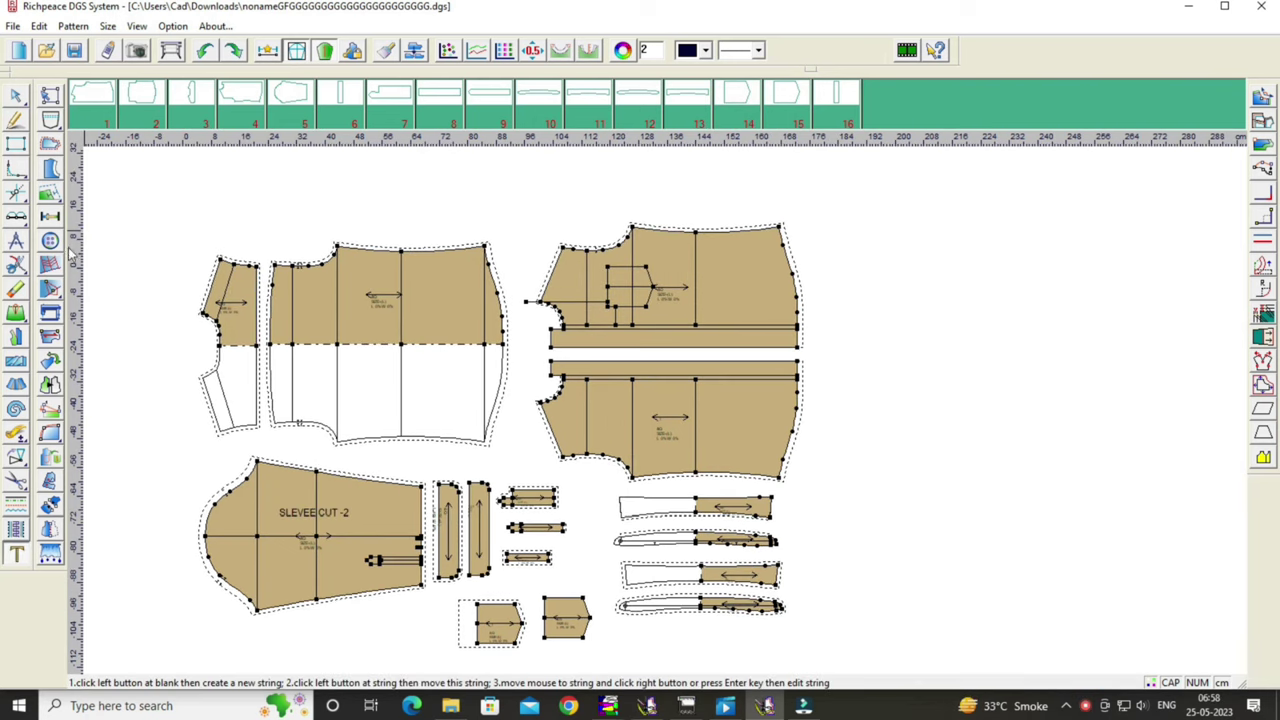
Place six drill marks on the front placket, 6.5 cm from the neck and 14 cm from the end.
left_click(50, 241)
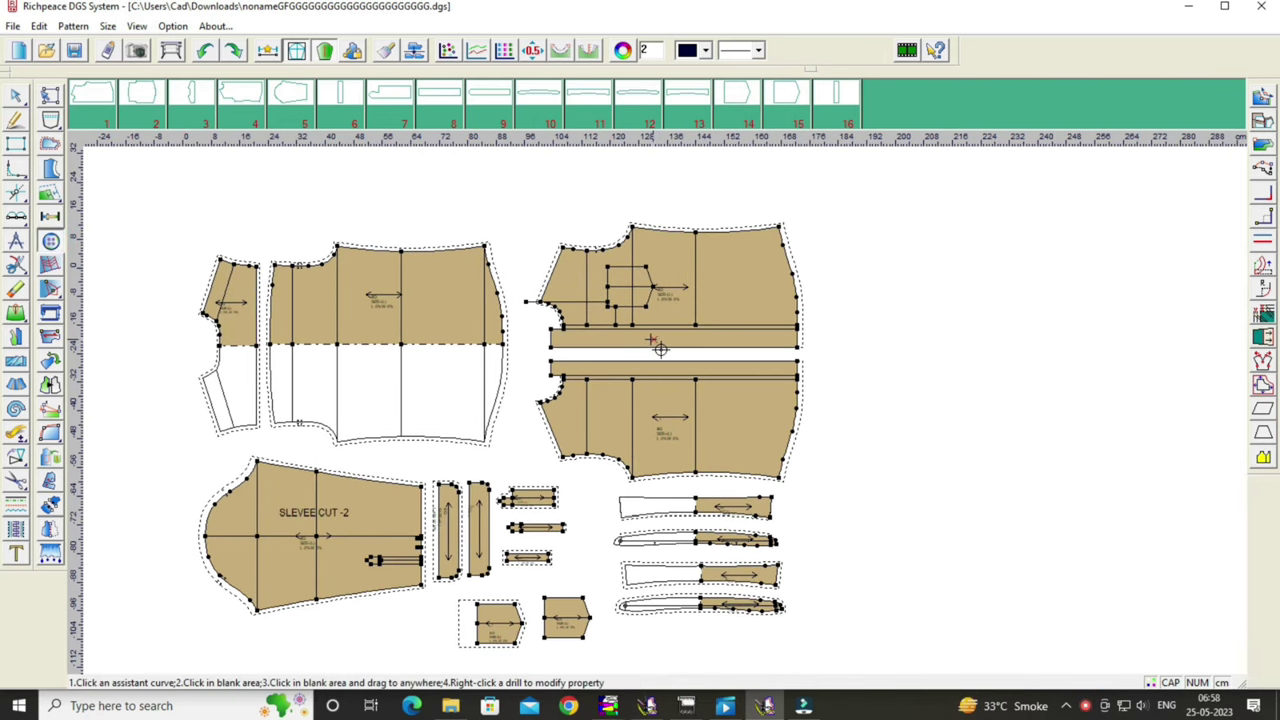
scroll(650, 340, "up", 2)
scroll(653, 400, "up", 1)
left_click(497, 370)
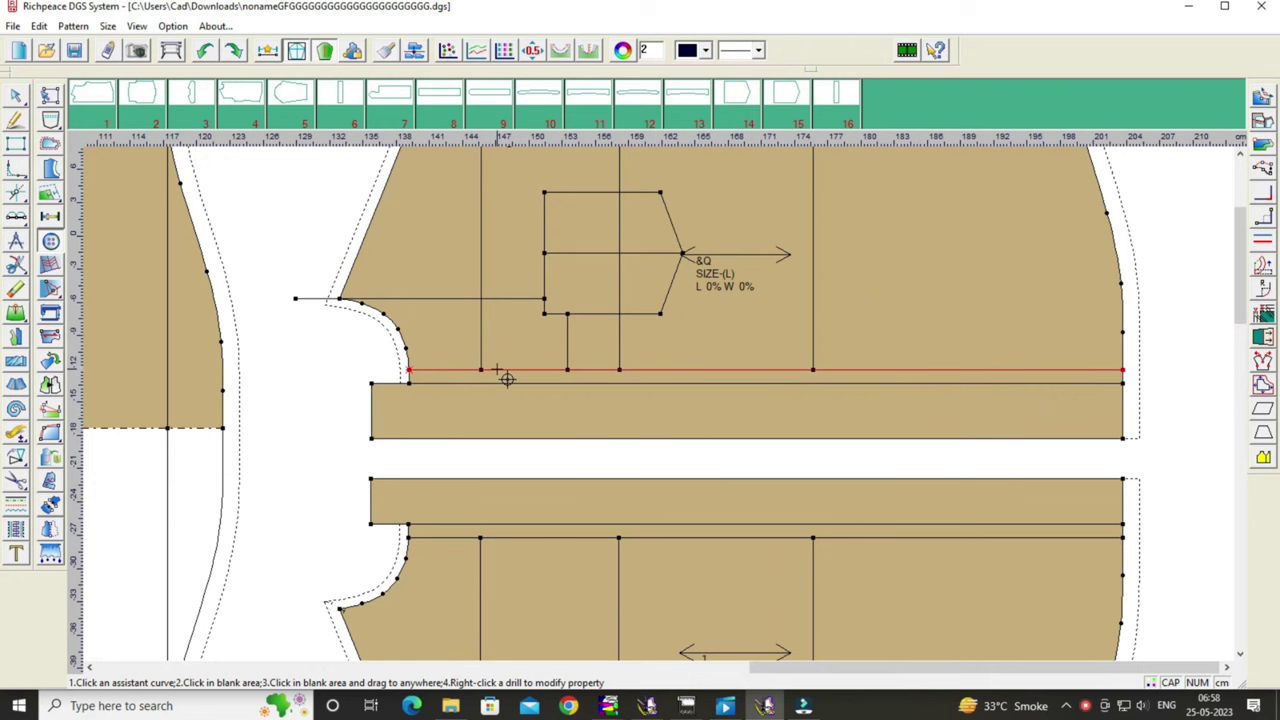
left_click(507, 379)
left_click_drag(603, 241, 960, 200)
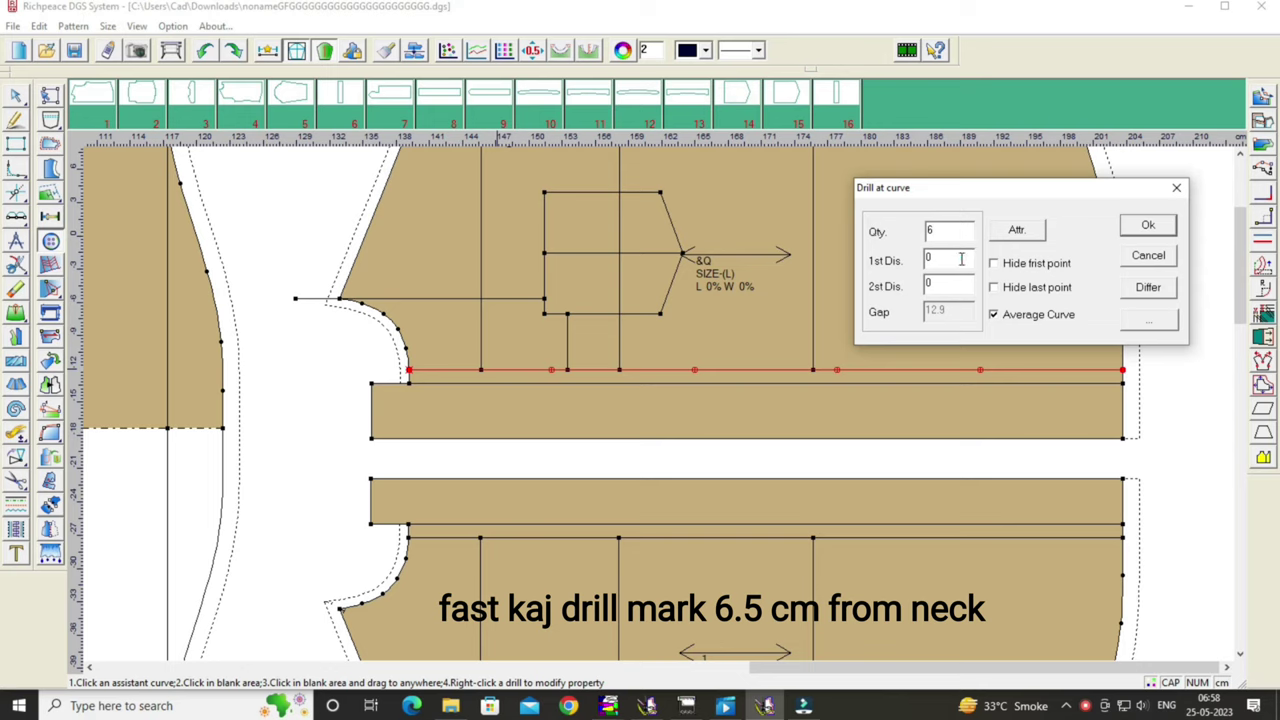
left_click(960, 259)
type("6")
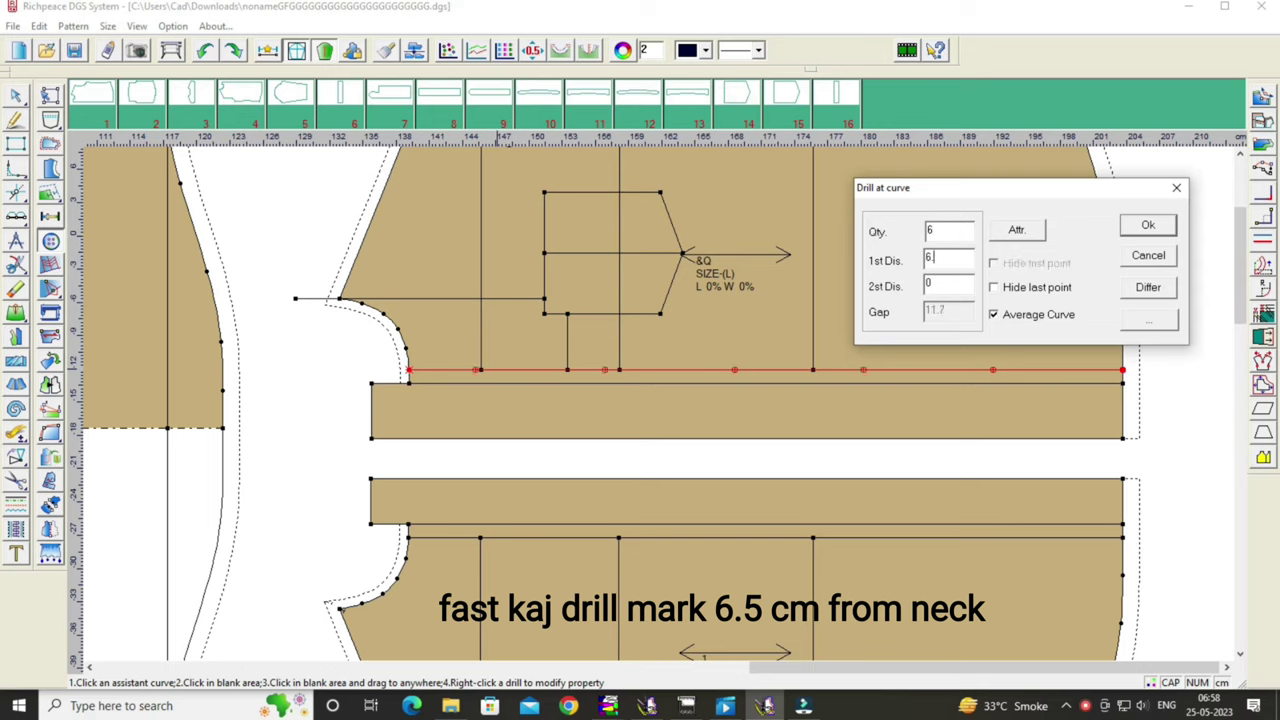
type(".5")
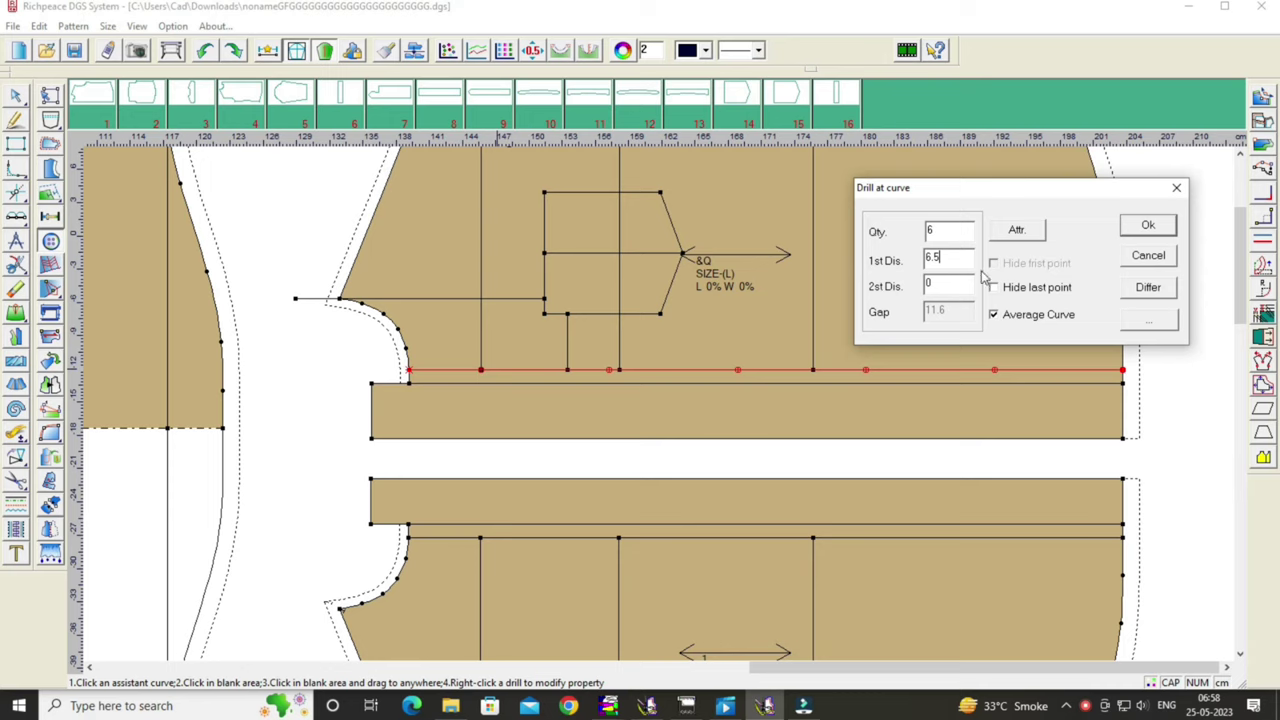
left_click(948, 283)
type("14")
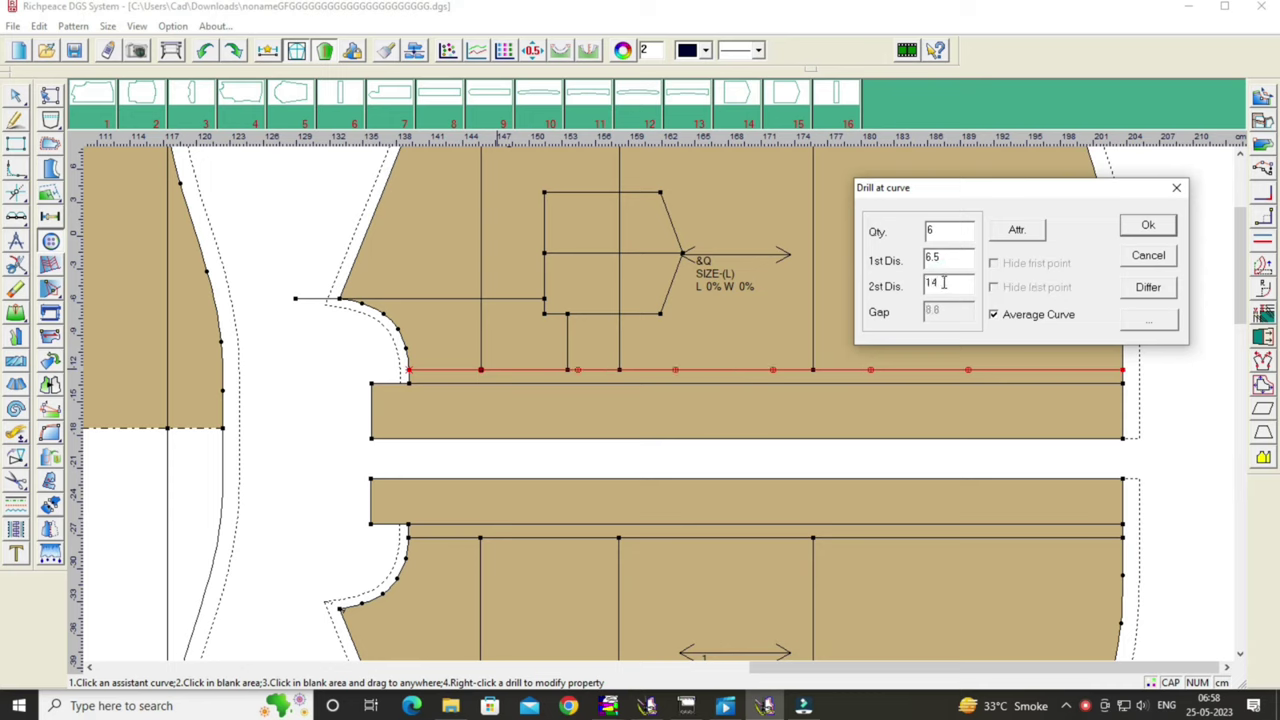
left_click_drag(1082, 190, 1032, 158)
left_click(1097, 192)
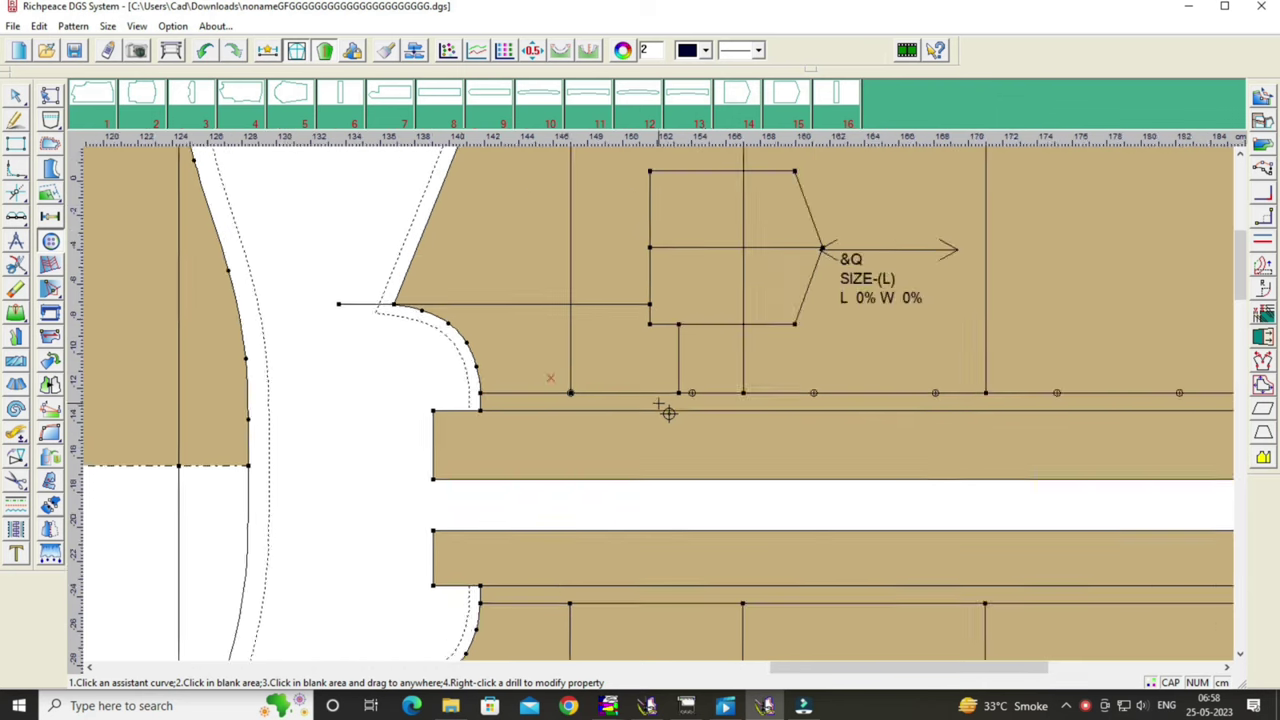
Zoom to check the drill marks, then return to the Move pattern tool.
scroll(663, 409, "up", 2)
scroll(457, 403, "up", 2)
scroll(666, 409, "down", 2)
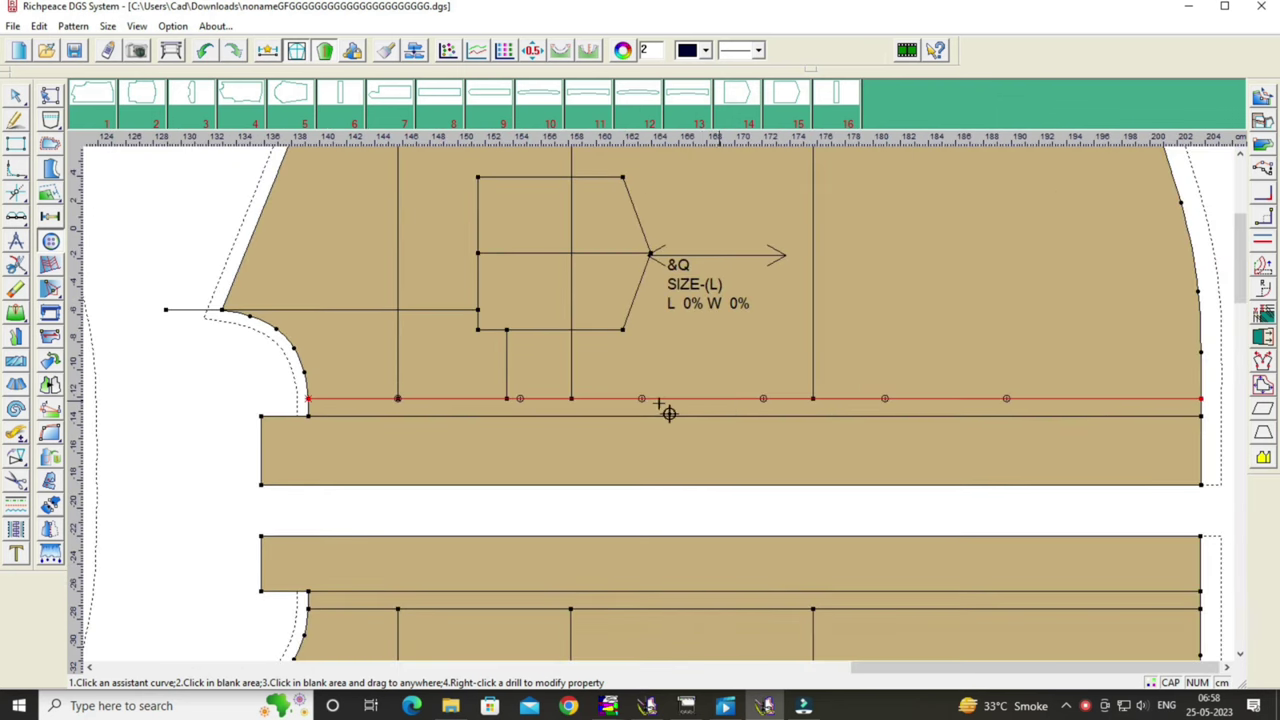
scroll(640, 420, "down", 2)
right_click(340, 248)
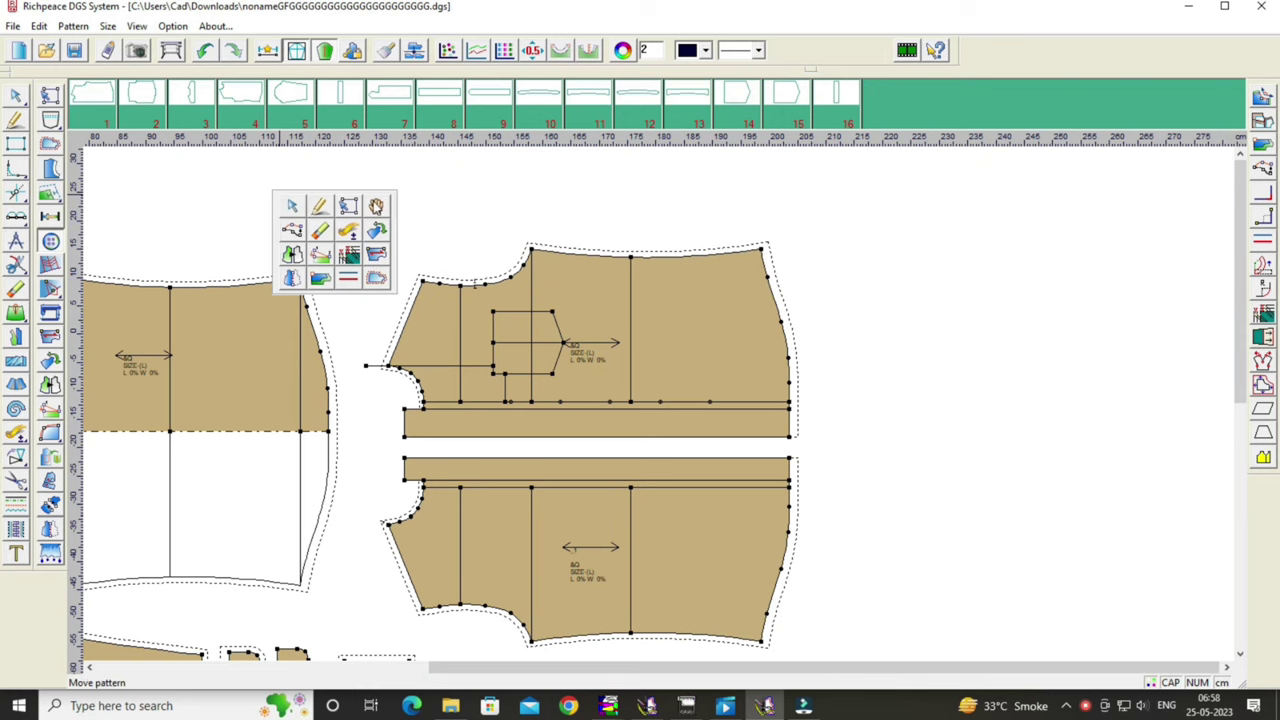
left_click(373, 203)
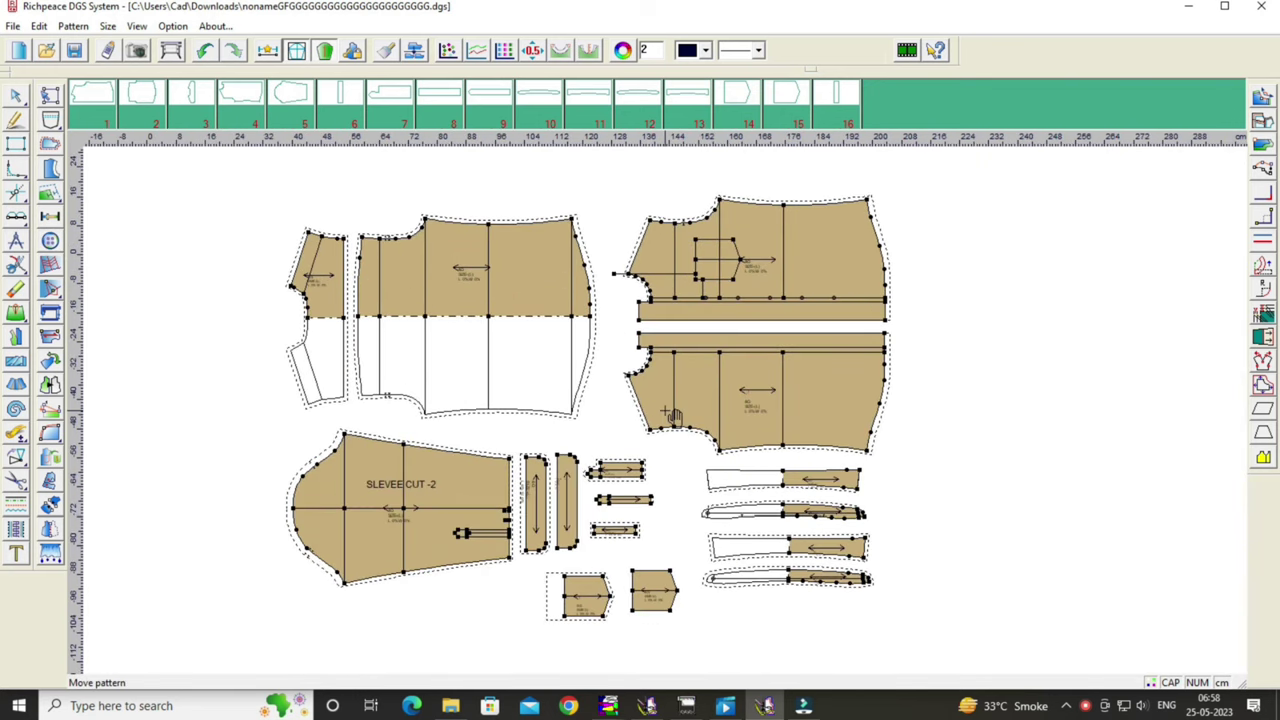
Add extra seam allowance along the back piece's top edge.
scroll(670, 392, "up", 1)
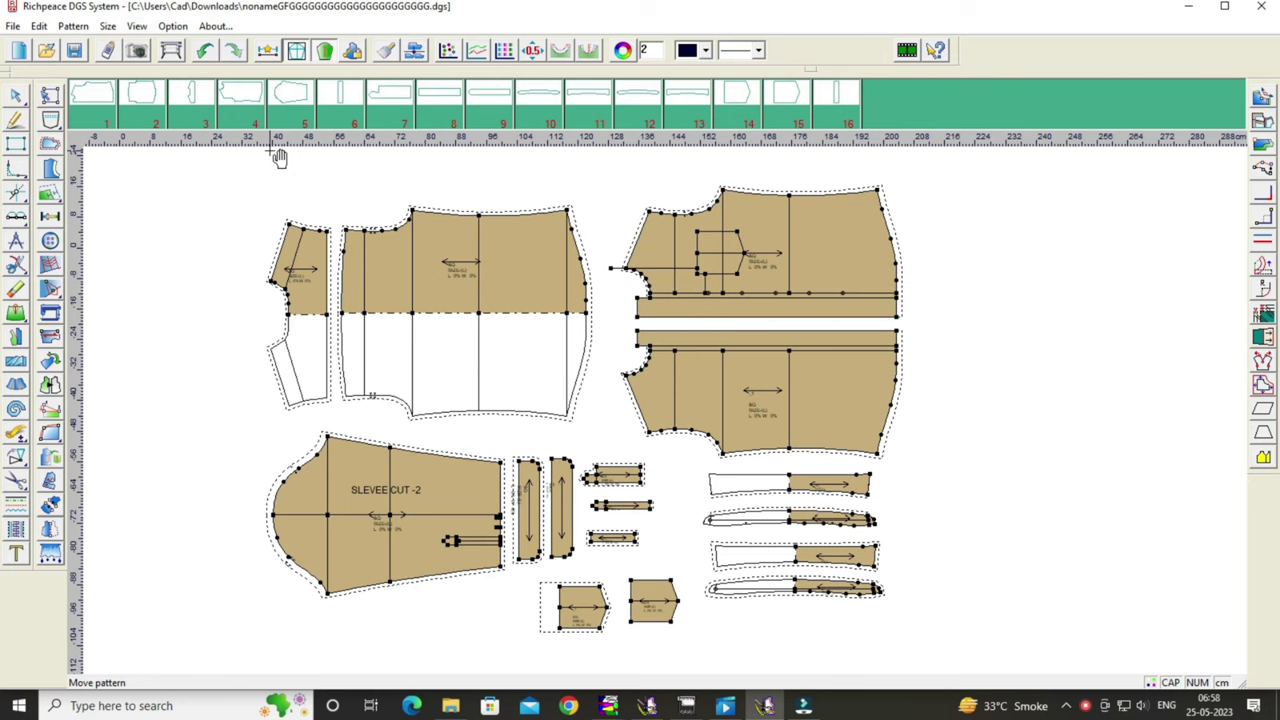
key("Right")
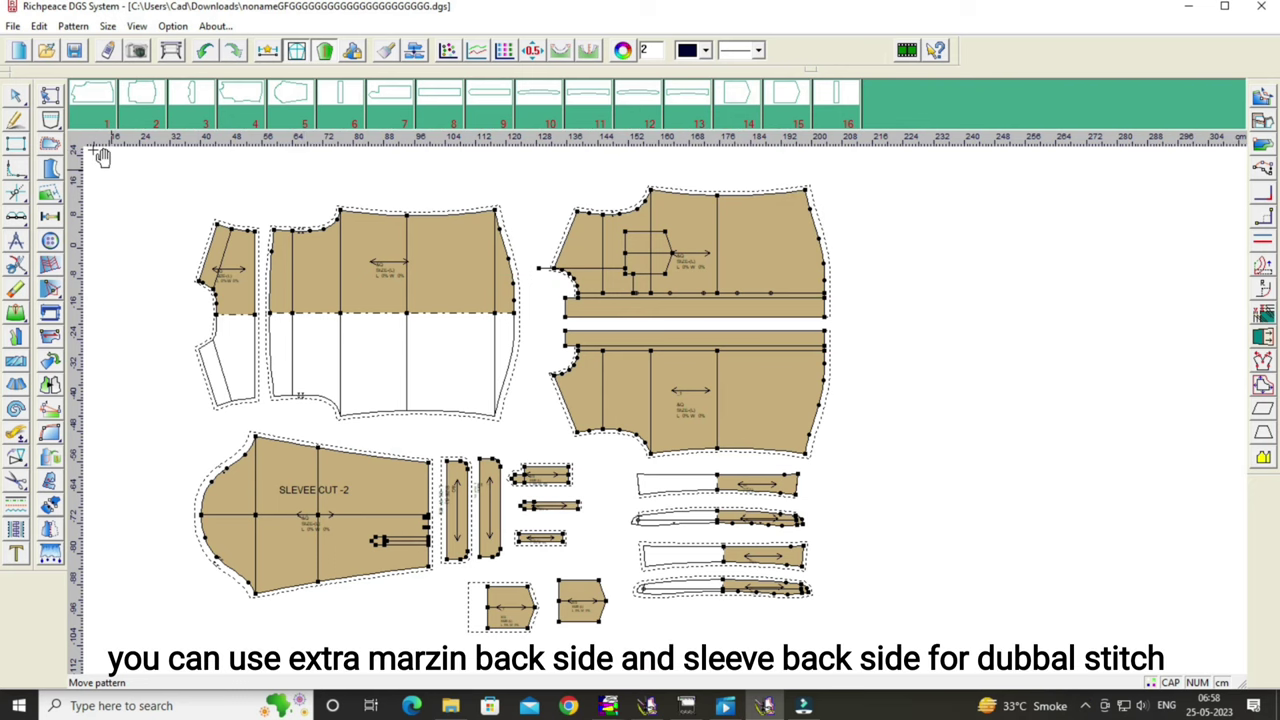
left_click(52, 145)
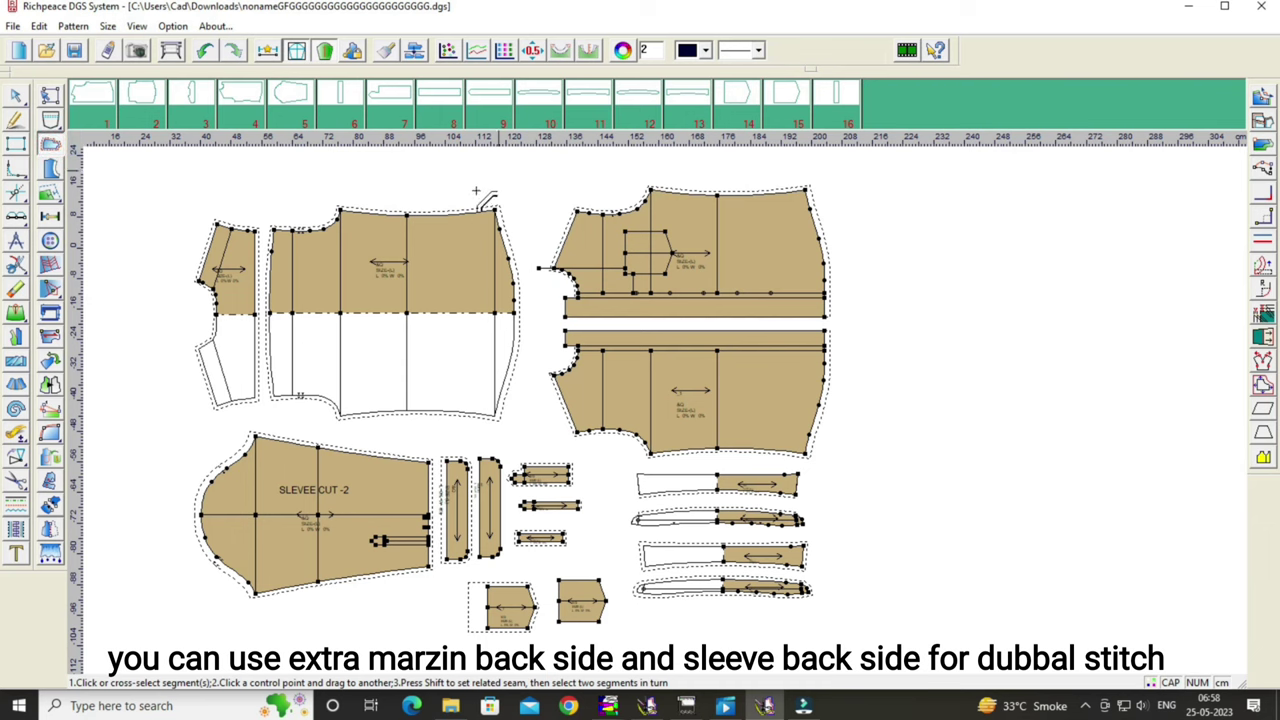
right_click(443, 228)
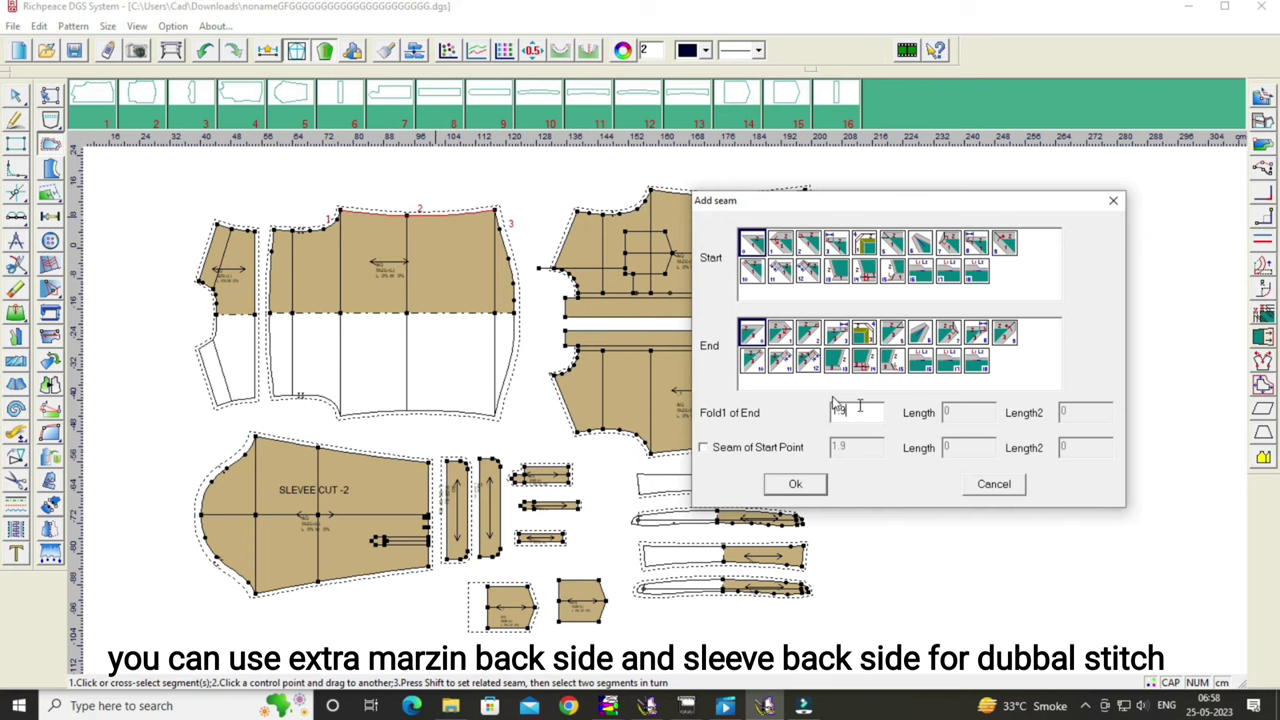
left_click(812, 488)
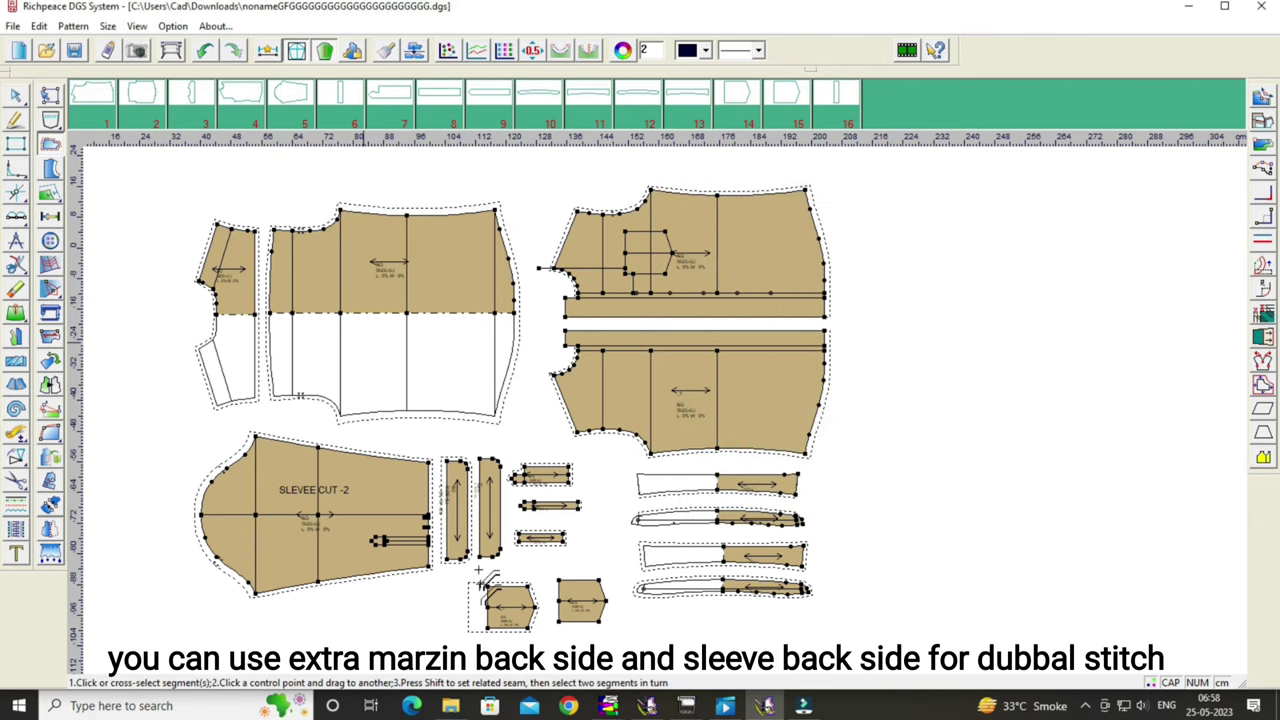
Add extra seam with an adjusted end fold on the sleeve's lower edge, then return to Move pattern.
left_click(376, 584)
right_click(375, 585)
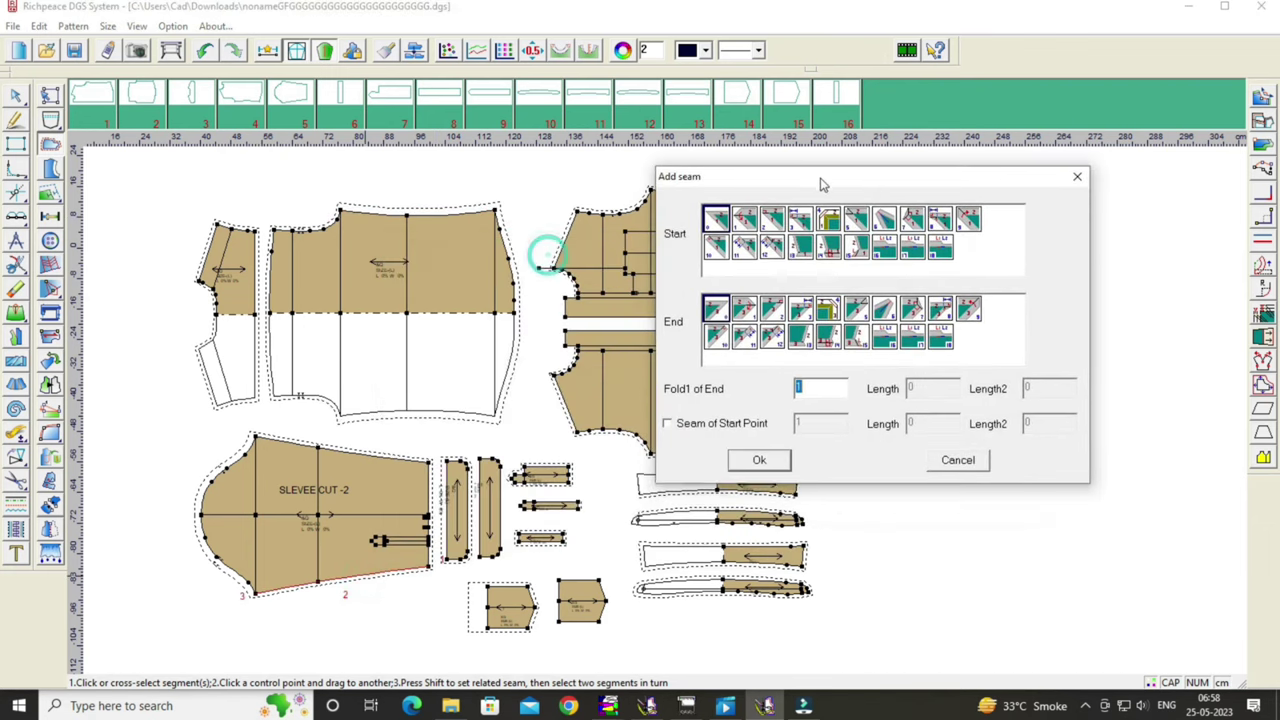
left_click(808, 385)
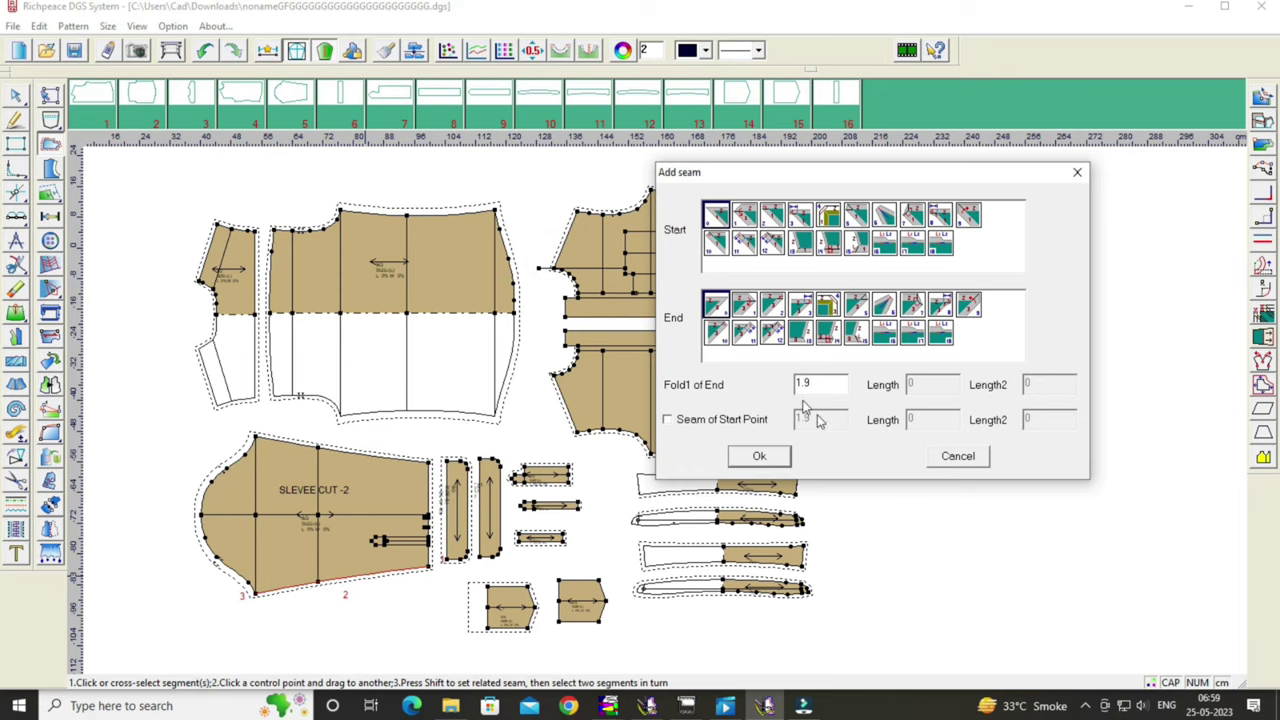
left_click(758, 457)
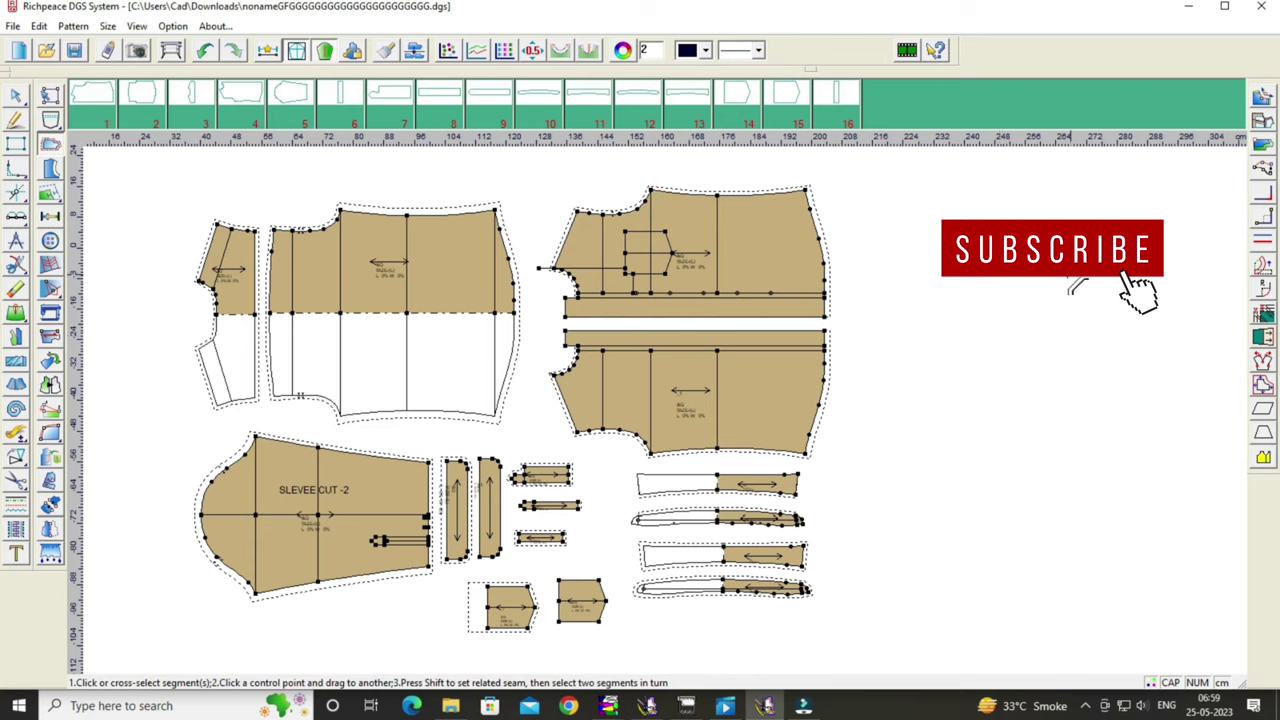
right_click(1077, 287)
left_click(1077, 292)
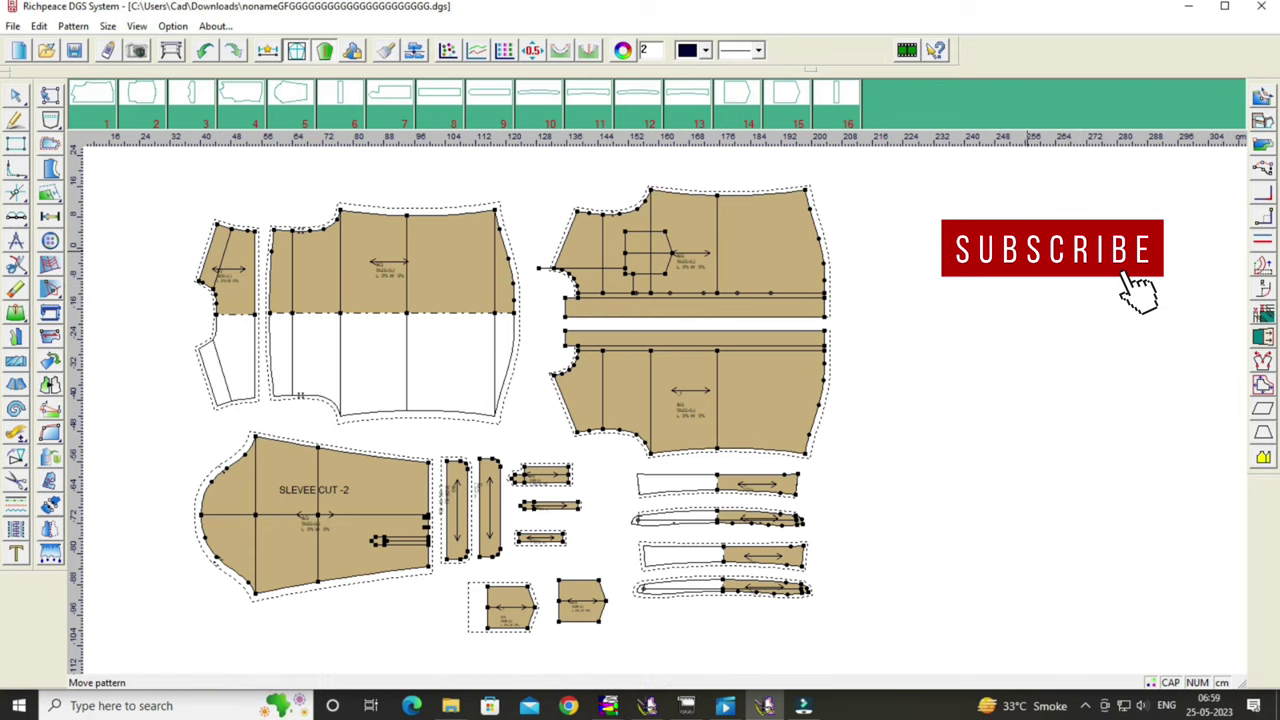